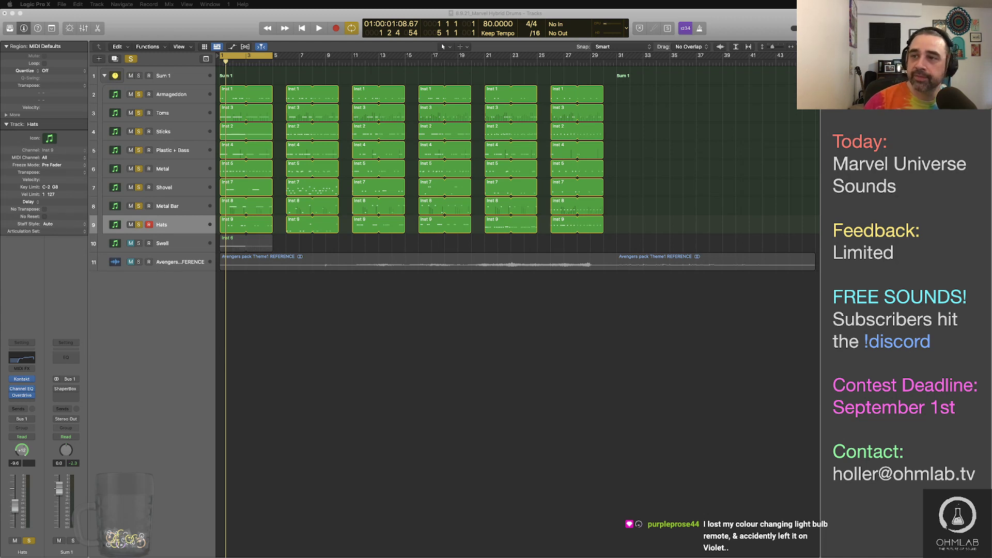
pyautogui.press('super+Tab')
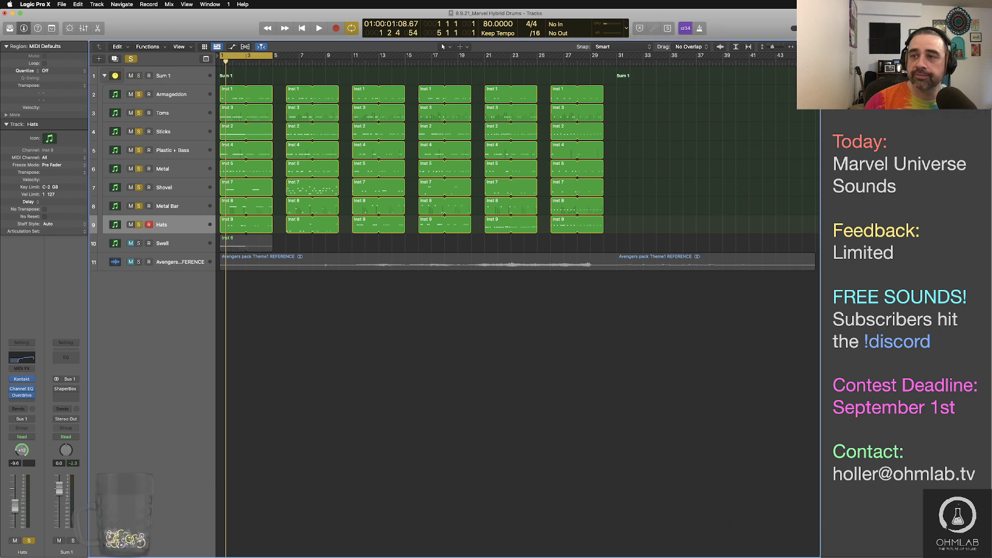
pyautogui.click(965, 5)
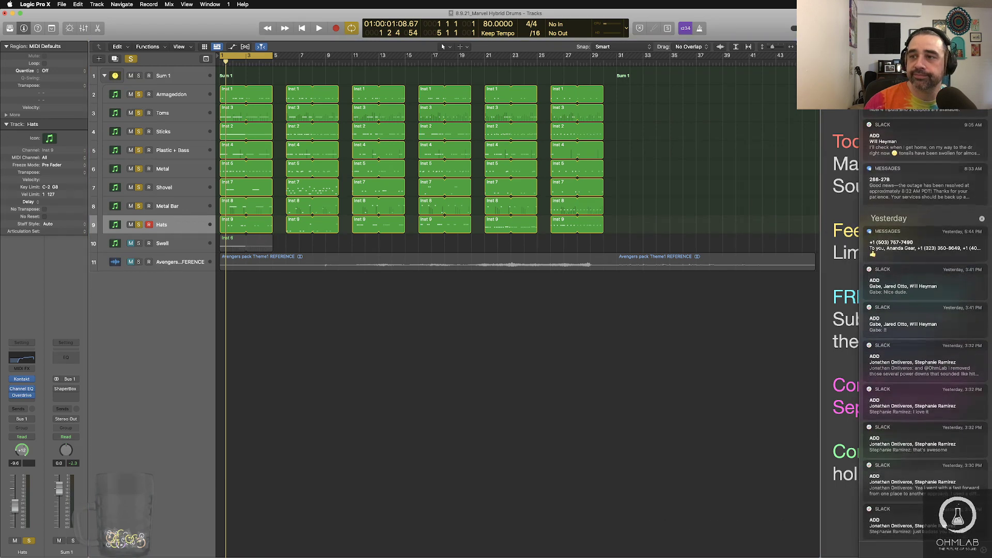
pyautogui.click(965, 5)
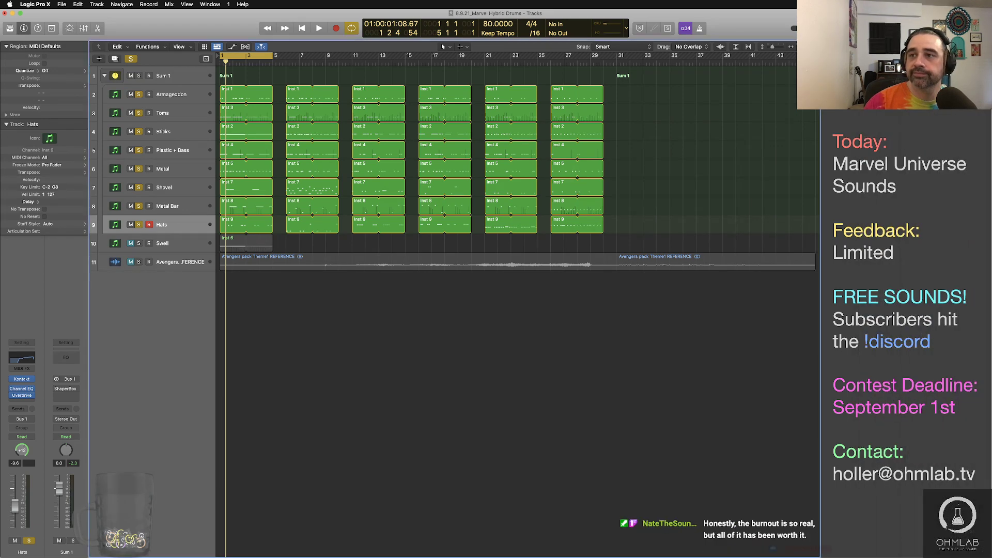
pyautogui.click(869, 5)
pyautogui.moveTo(822, 48)
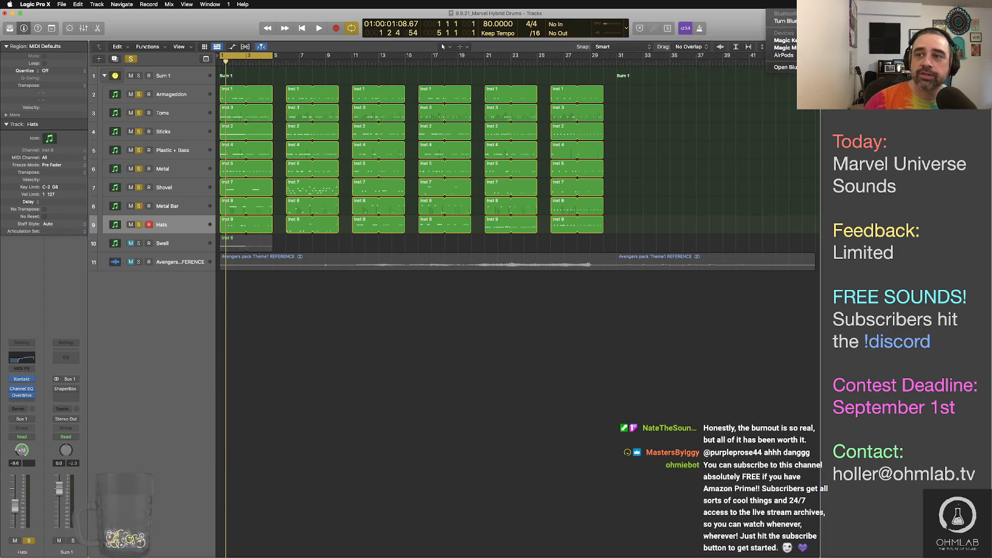
pyautogui.click(868, 5)
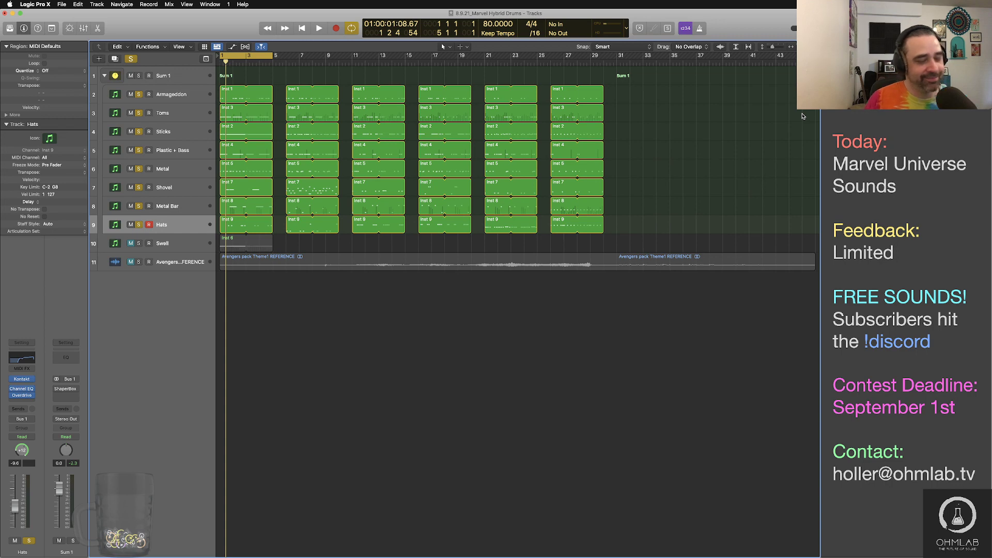
pyautogui.press('super+Tab')
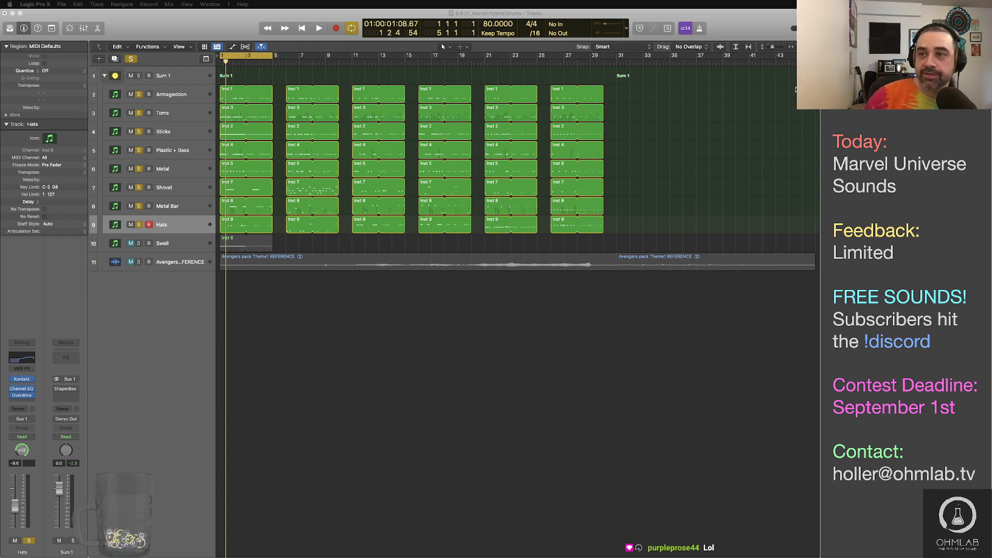
pyautogui.click(806, 4)
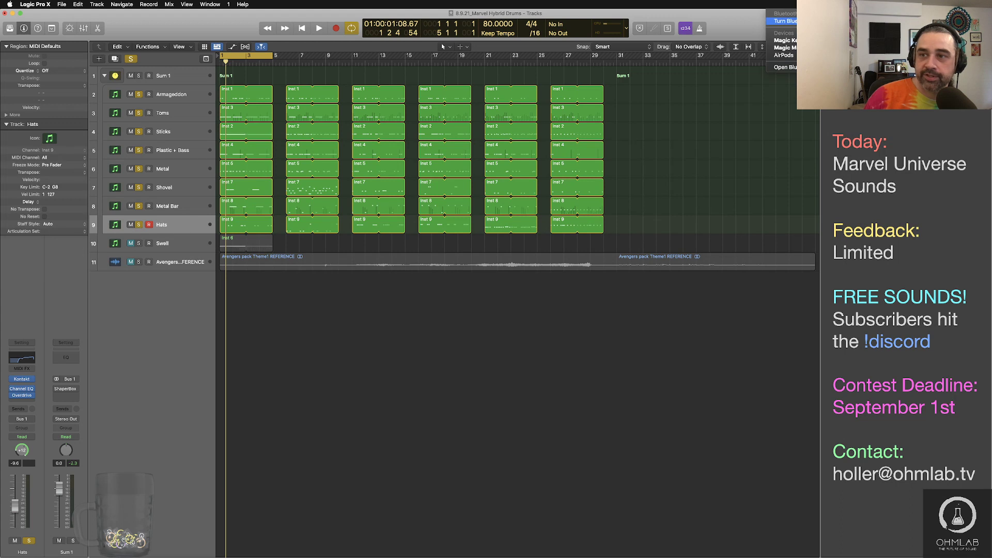
pyautogui.moveTo(807, 48)
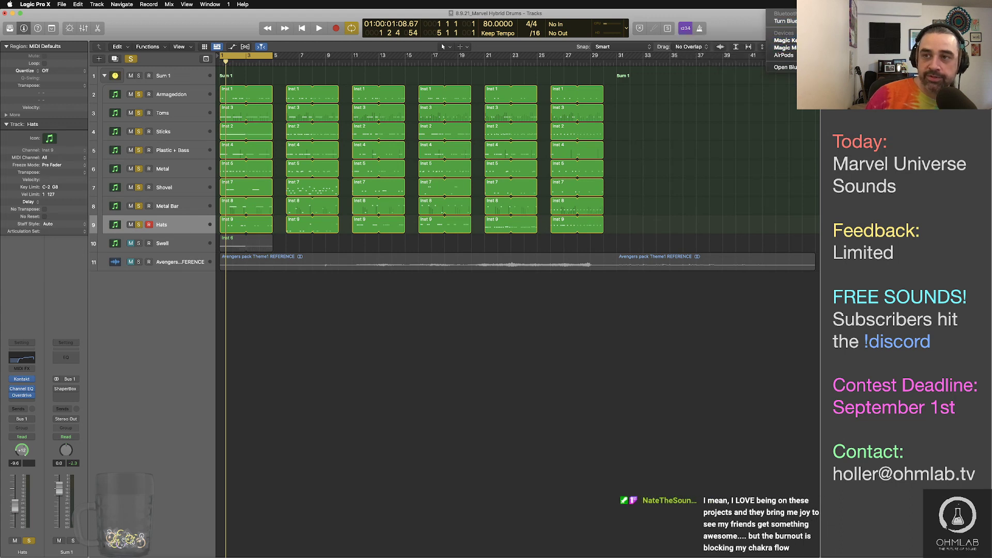
pyautogui.press('Escape')
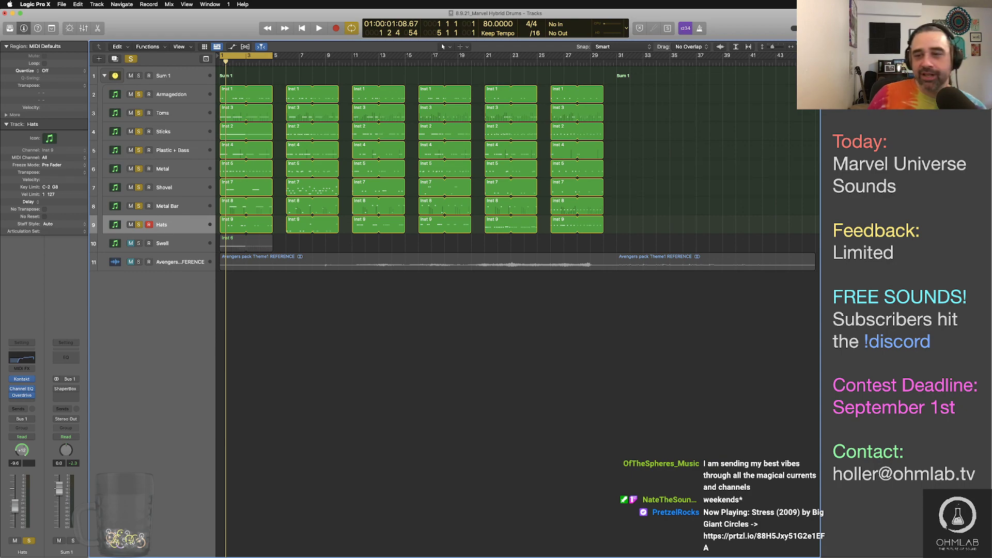
pyautogui.press('F11')
pyautogui.press('F11')
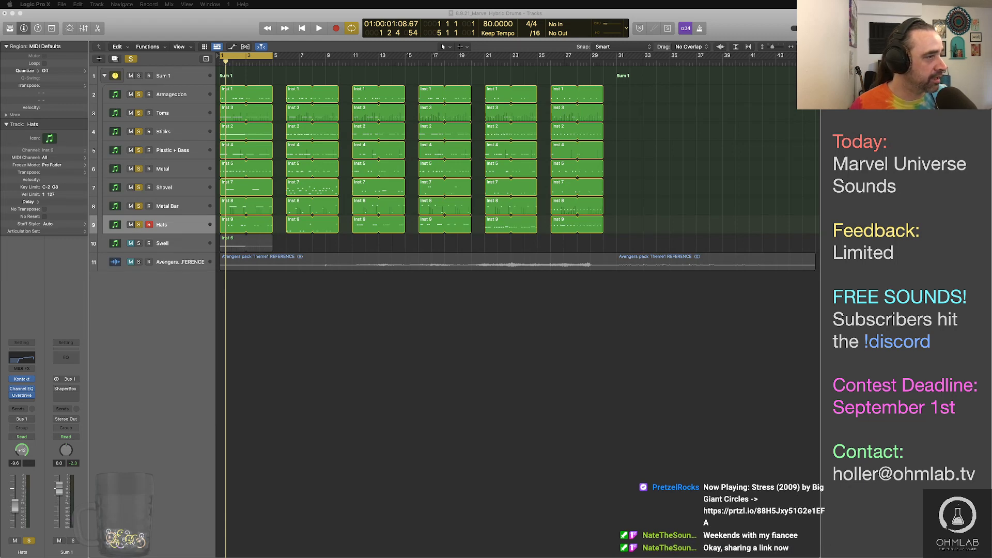
# Play the drum loops within bars 1 to 5, and with the cycle range moved to bars 6 to 10
pyautogui.click(336, 349)
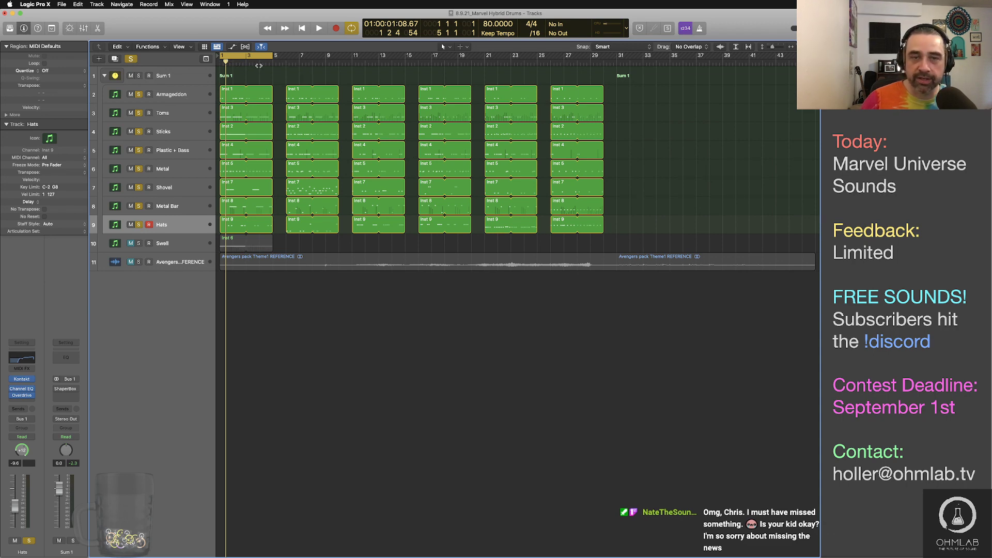
pyautogui.press('space')
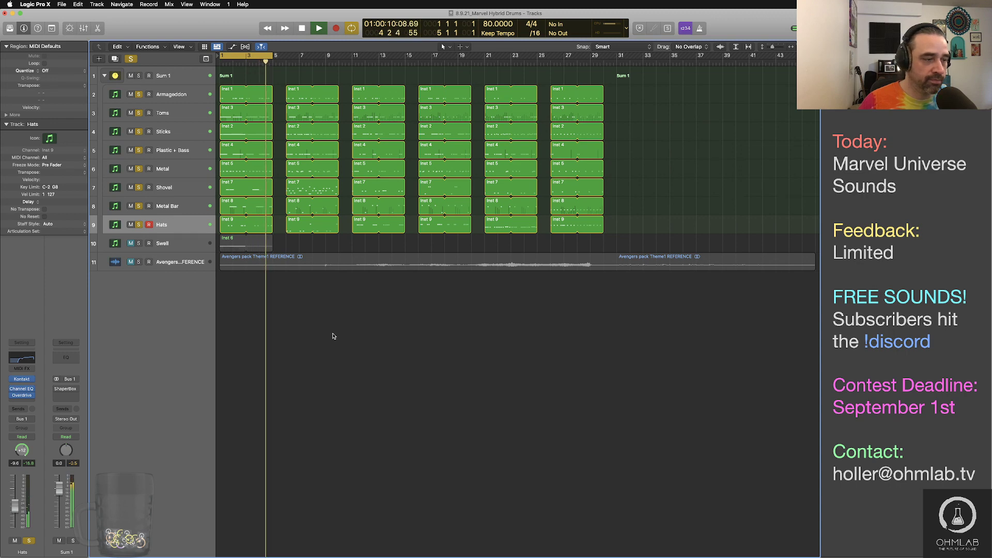
pyautogui.press('space')
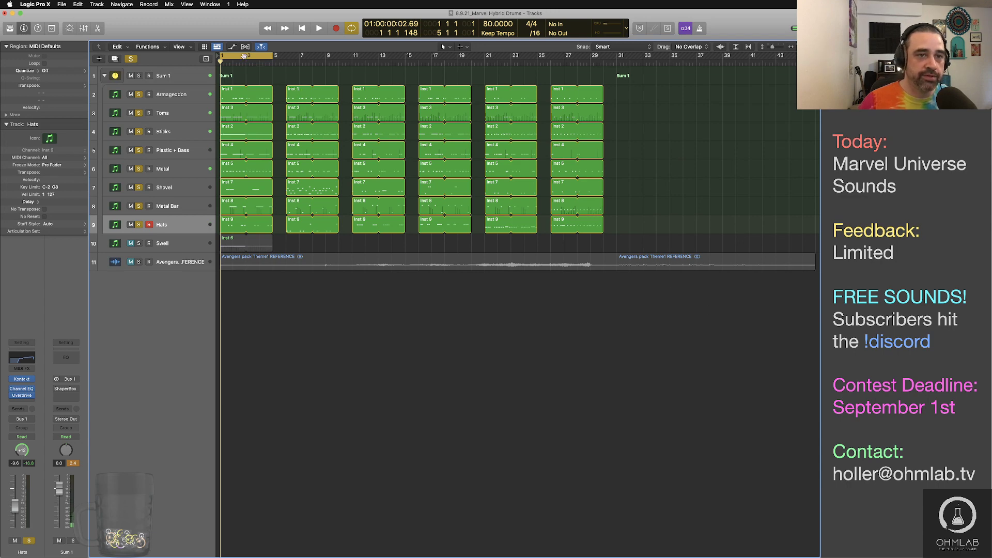
pyautogui.moveTo(244, 56); pyautogui.dragTo(309, 62)
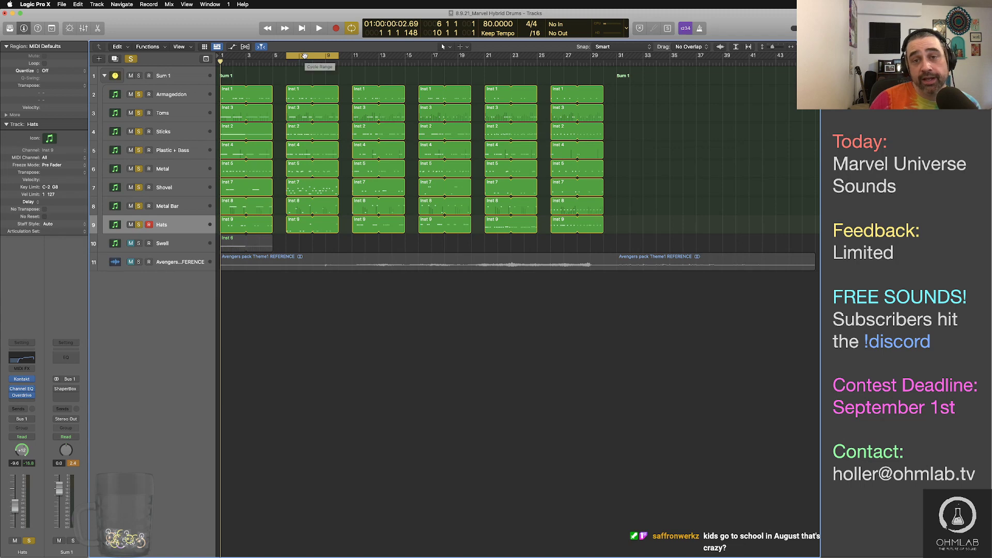
pyautogui.moveTo(305, 56)
pyautogui.mouseDown()
pyautogui.moveTo(367, 56)
pyautogui.moveTo(305, 56)
pyautogui.mouseUp()
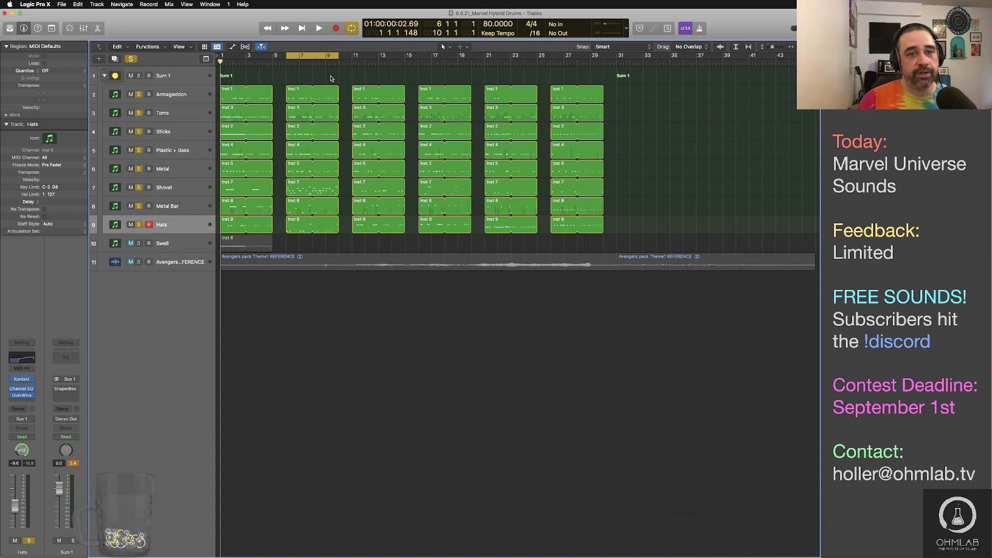
pyautogui.press('space')
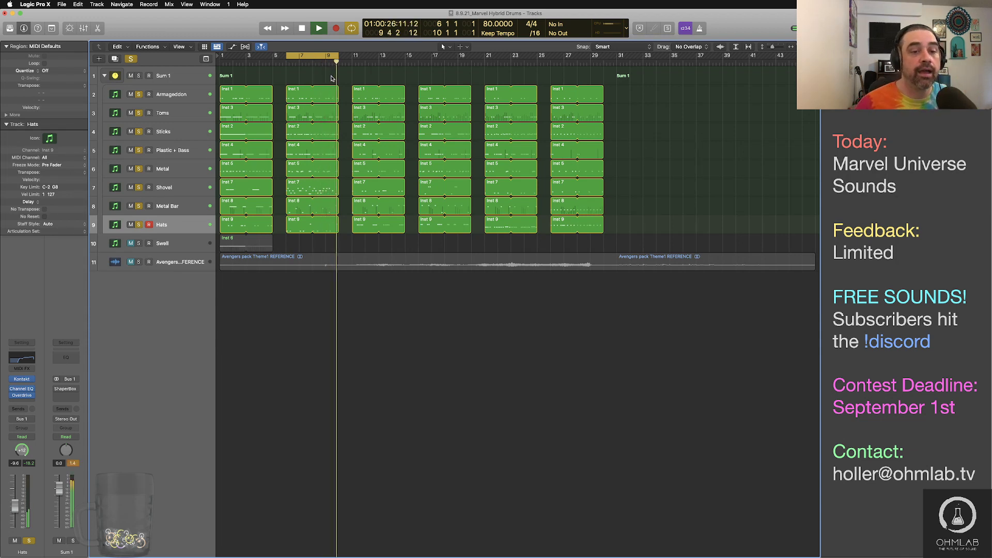
pyautogui.press('space')
# Cycle and play the third and fourth drum loops at bars 11 to 15 and bars 16 to 20
pyautogui.moveTo(311, 57); pyautogui.dragTo(377, 59)
pyautogui.press('space')
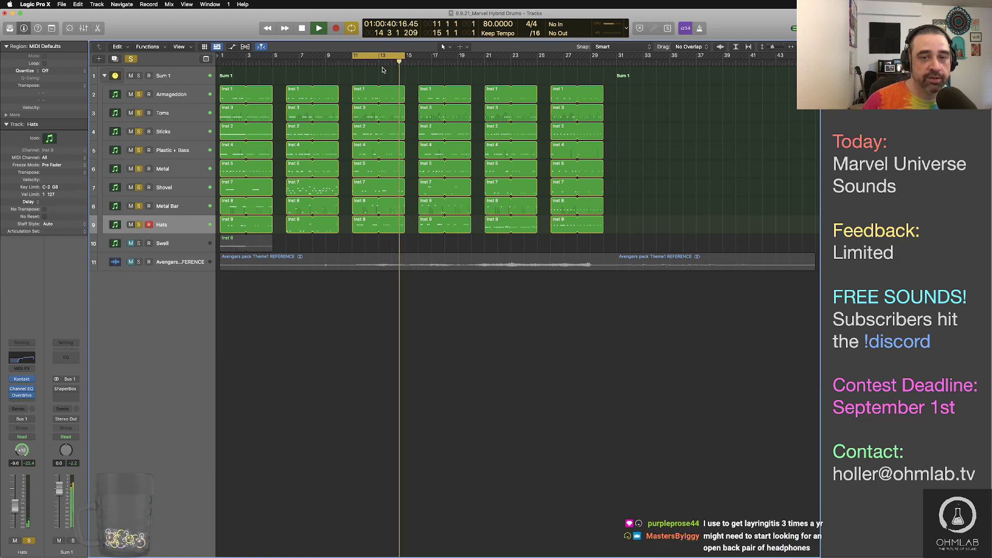
pyautogui.press('space')
pyautogui.moveTo(371, 55); pyautogui.dragTo(437, 54)
pyautogui.press('space')
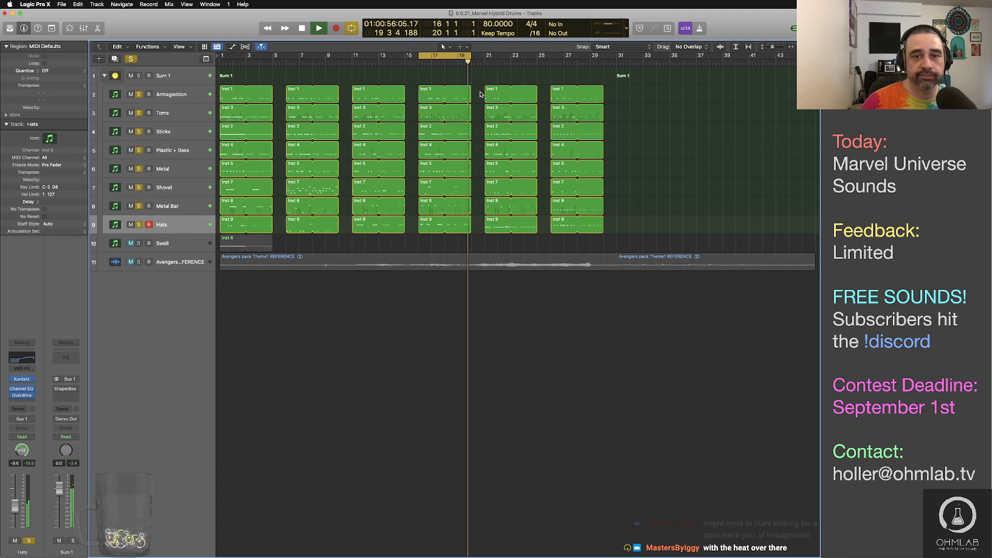
pyautogui.press('space')
# Cycle and play the last two drum loops at bars 21 to 25 and bars 26 to 30
pyautogui.moveTo(446, 56); pyautogui.dragTo(513, 56)
pyautogui.press('space')
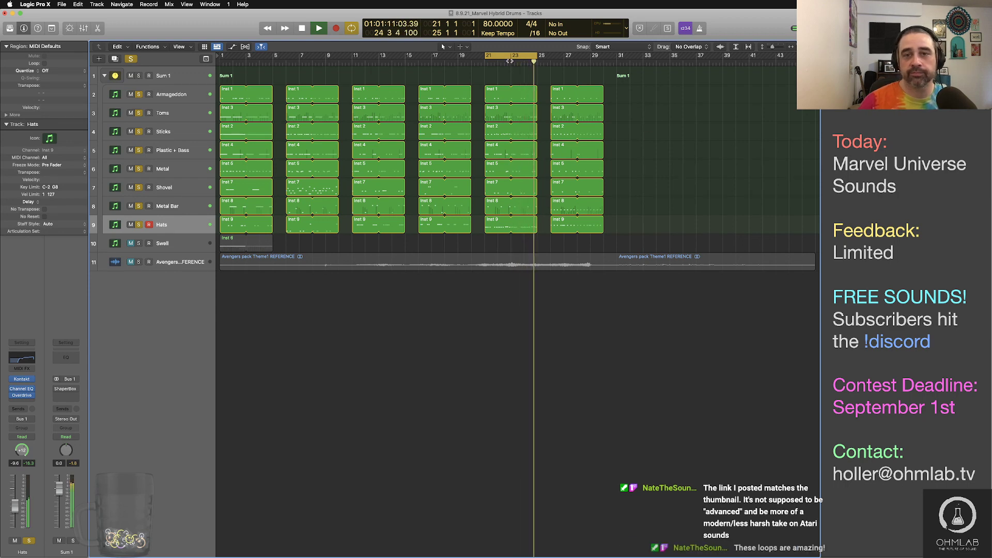
pyautogui.press('space')
pyautogui.moveTo(505, 56); pyautogui.dragTo(571, 56)
pyautogui.press('space')
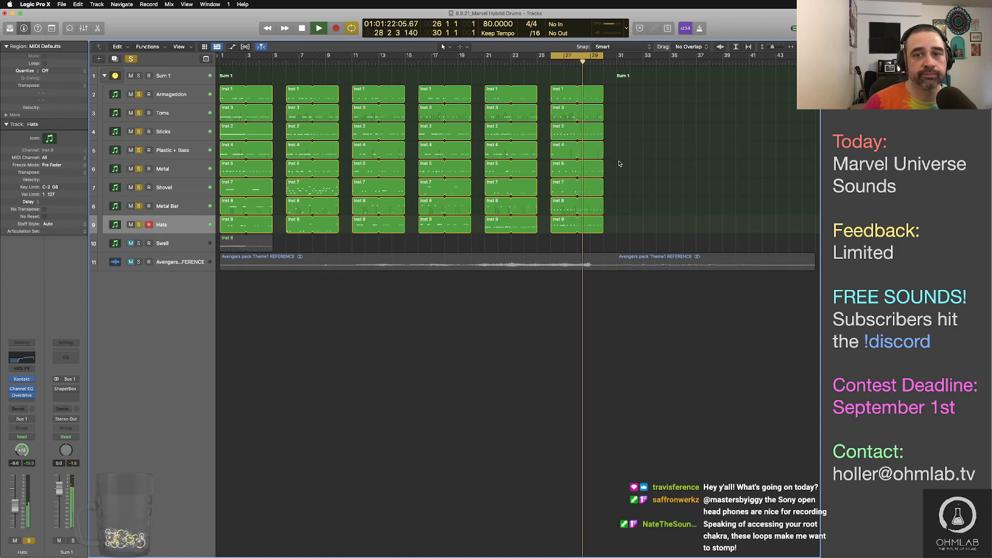
pyautogui.press('space')
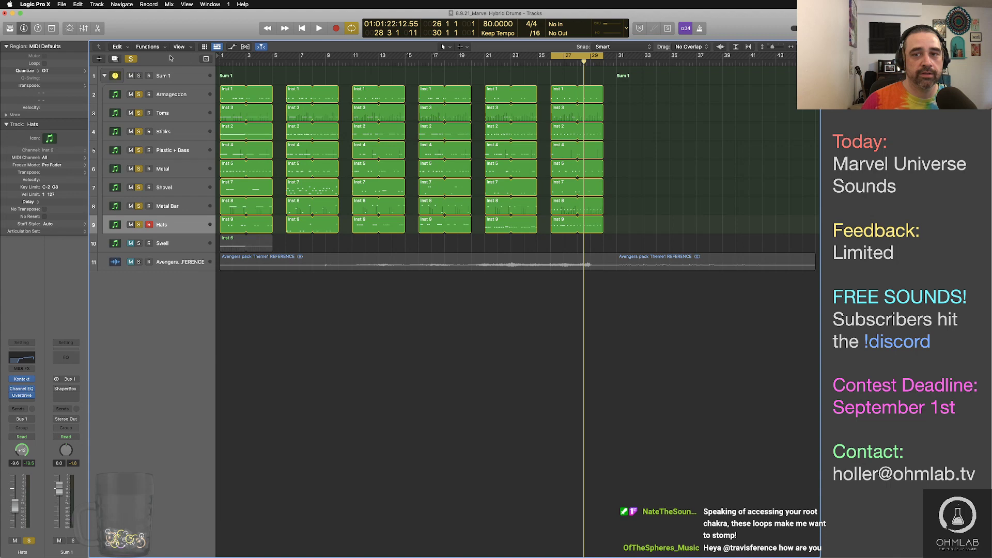
# Move the cycle range back to bars 1 to 5 and select the Toms track
pyautogui.click(185, 113)
pyautogui.click(188, 94)
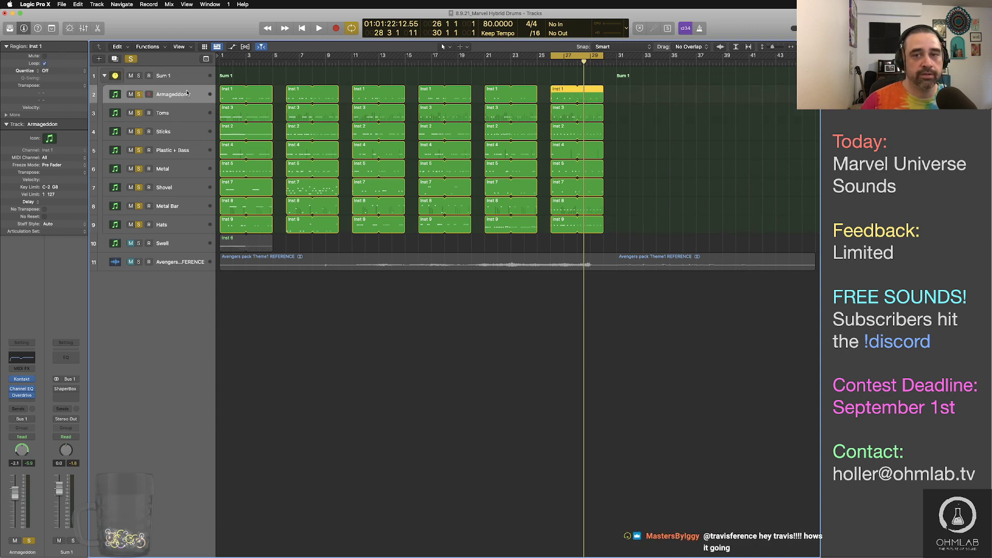
pyautogui.click(183, 115)
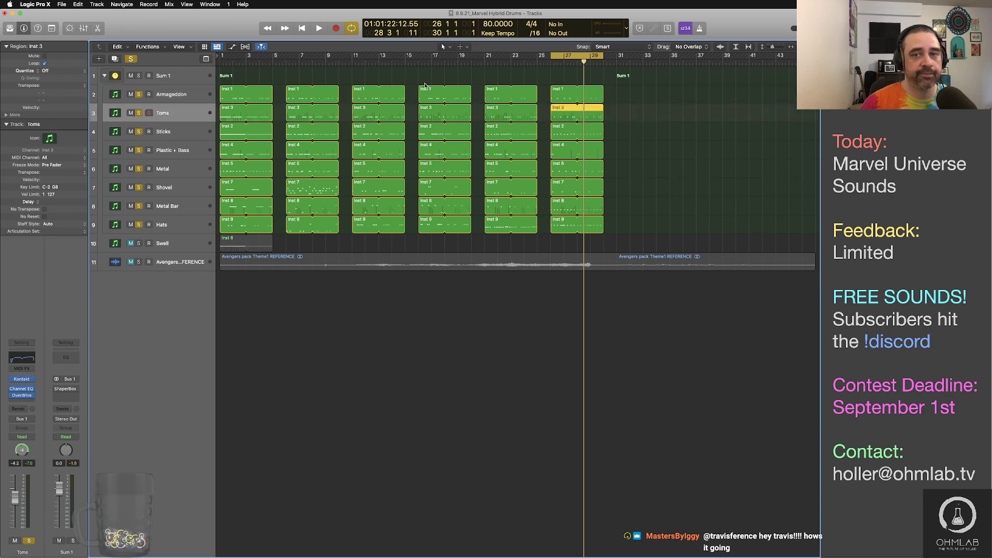
pyautogui.moveTo(576, 55); pyautogui.dragTo(273, 90)
pyautogui.click(252, 90)
pyautogui.click(203, 117)
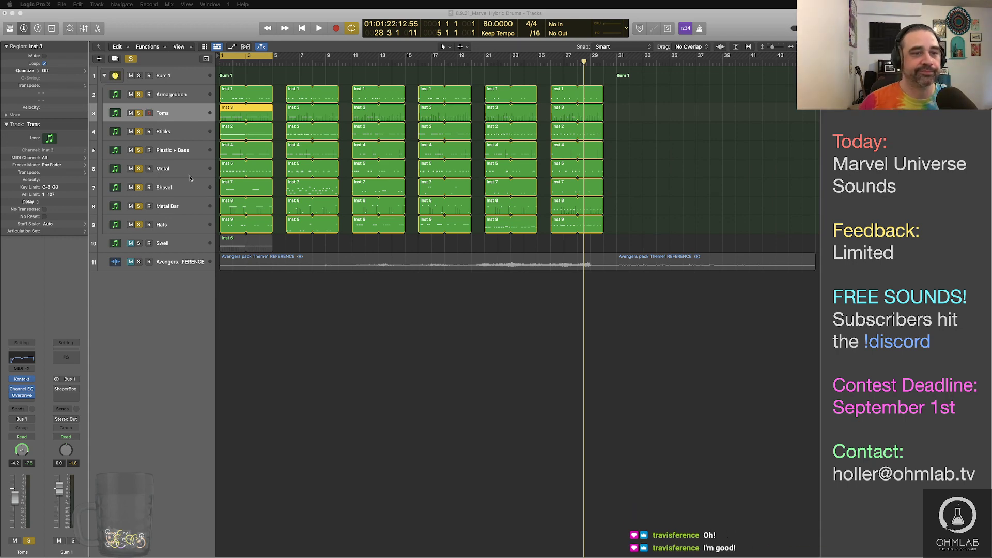
# Play the beginning of the first drum loop from bar 1 and stop playback
pyautogui.click(369, 341)
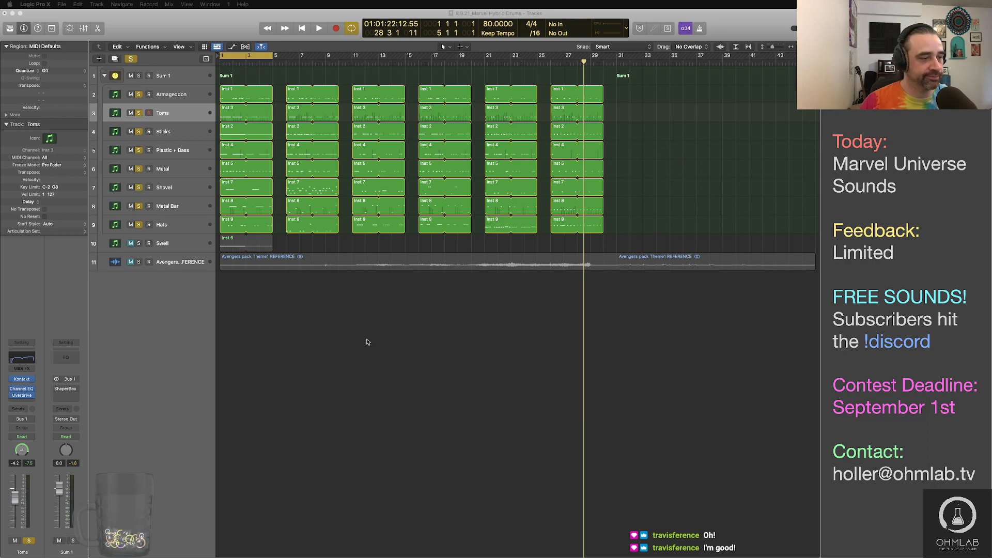
pyautogui.press('space')
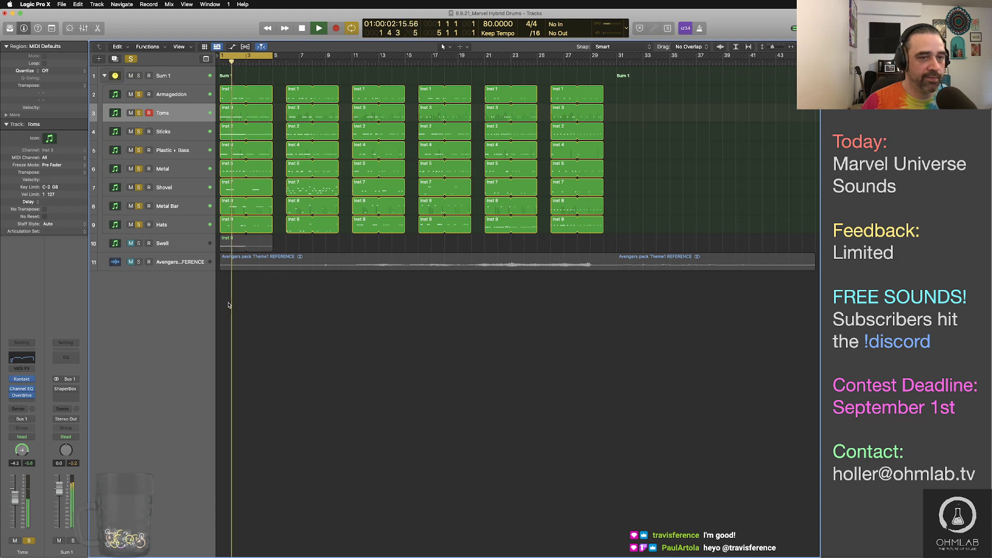
pyautogui.press('space')
pyautogui.press('super+Tab')
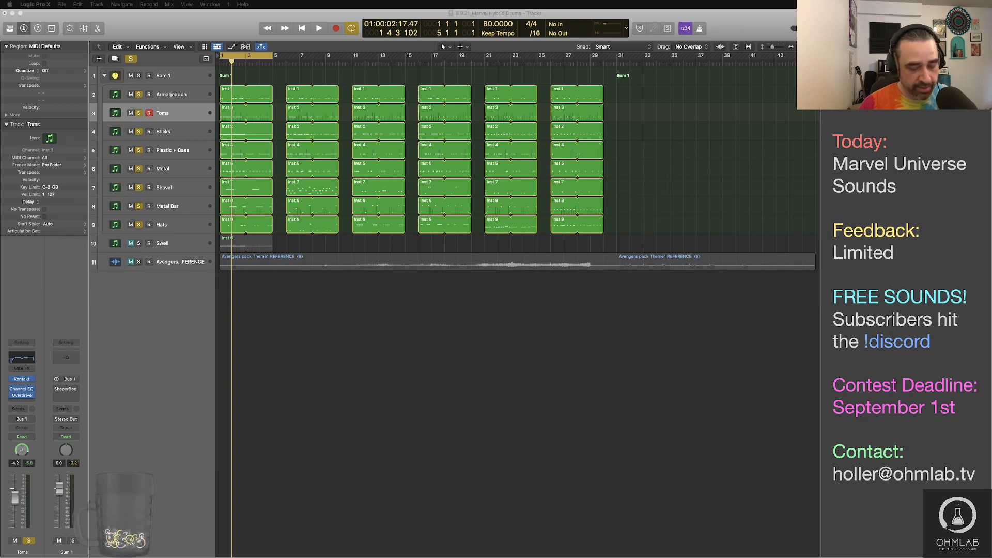
pyautogui.press('super+Tab')
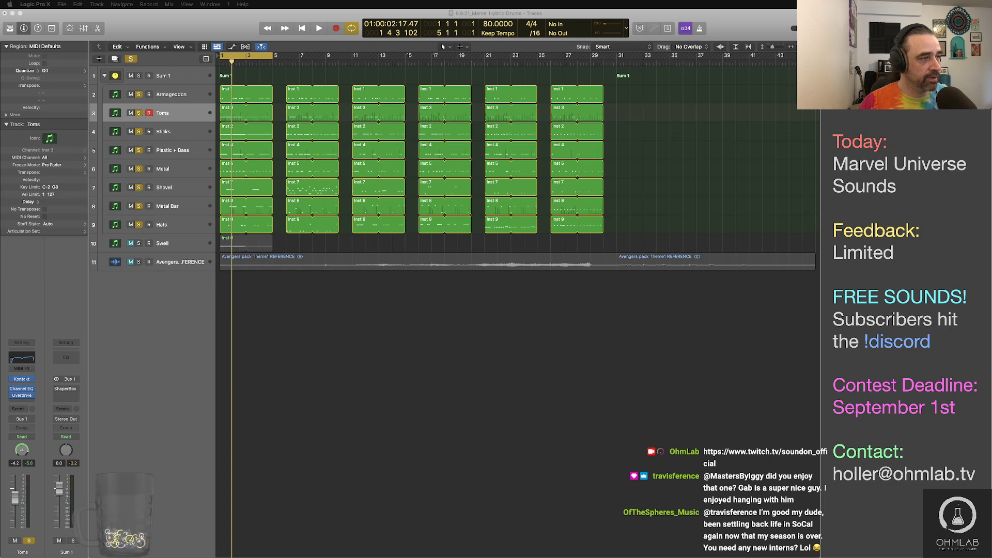
pyautogui.press('super+Tab')
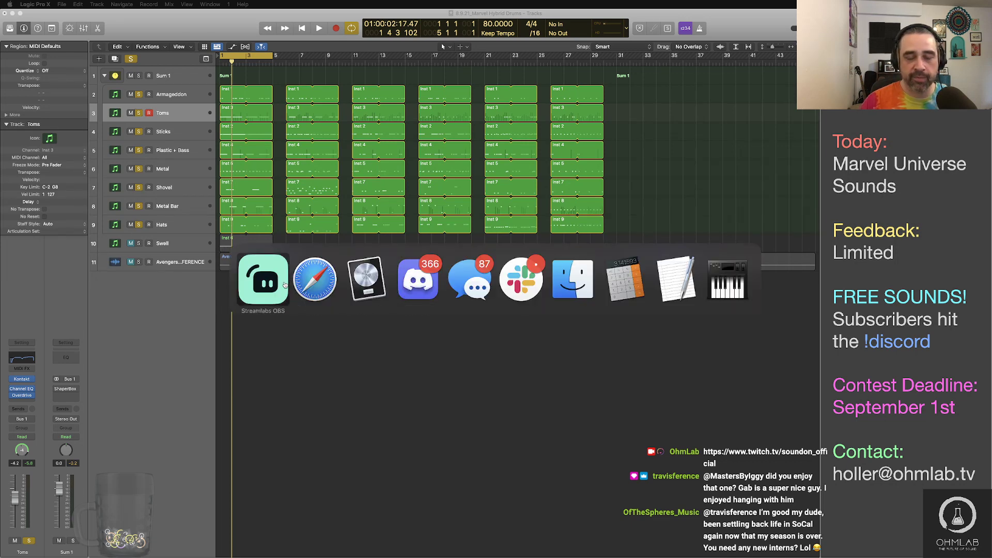
pyautogui.press('Escape')
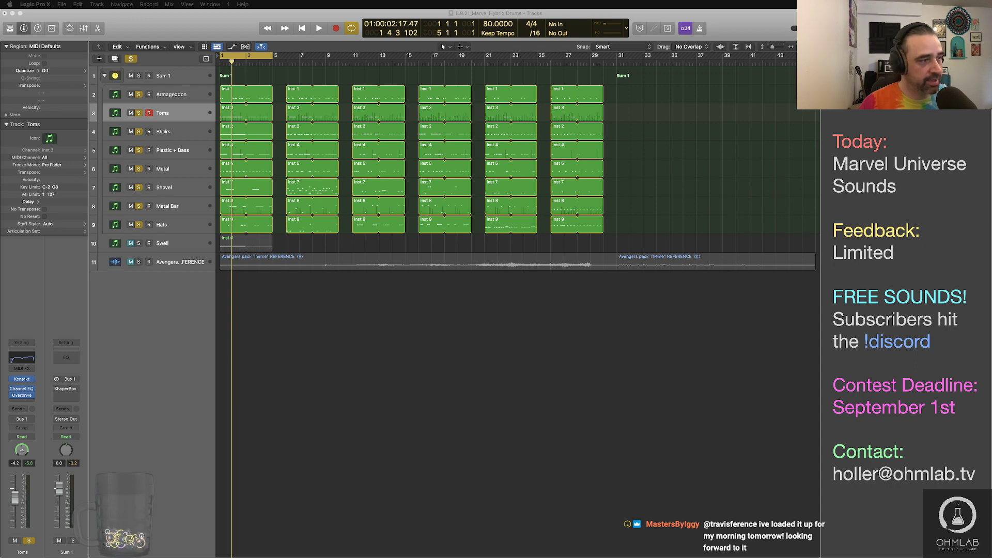
pyautogui.press('super+Tab')
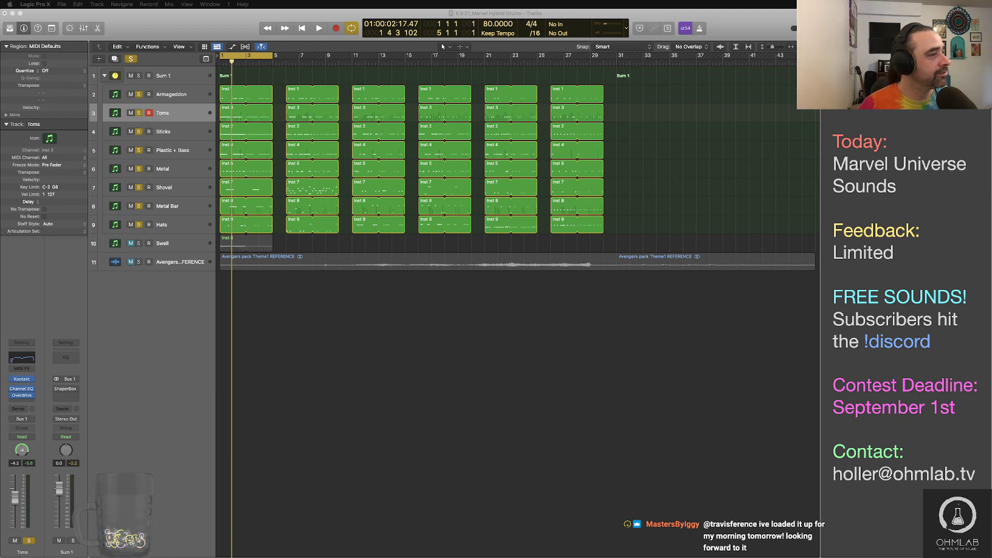
pyautogui.press('super+Tab')
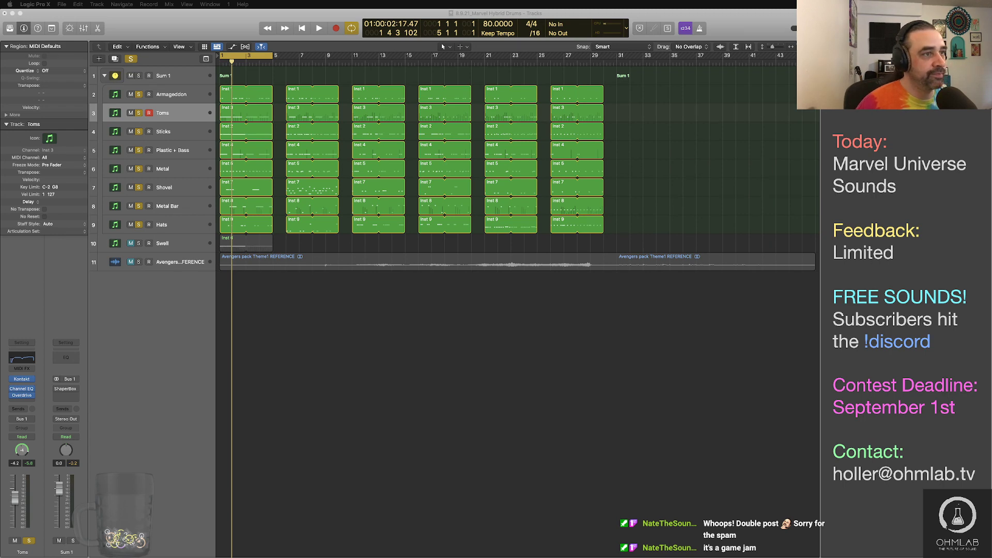
# Show the SoundCloud page in Safari and listen to the track "Random Performance 2"
pyautogui.moveTo(101, 61); pyautogui.dragTo(99, 58)
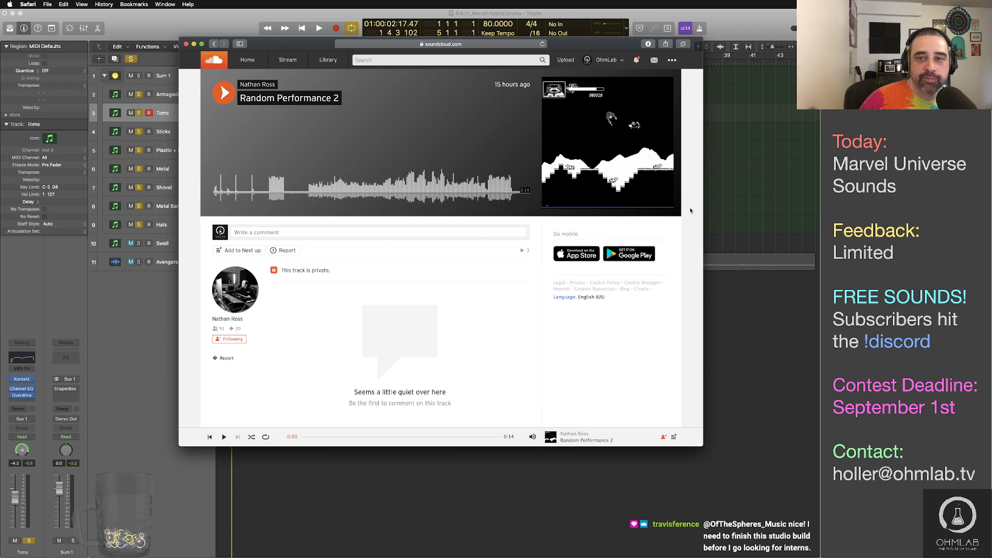
pyautogui.press('space')
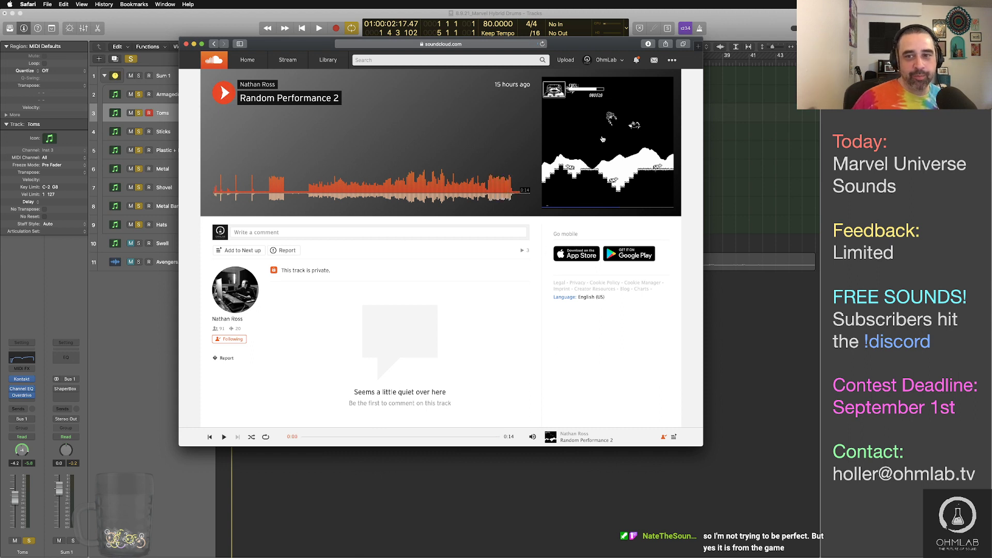
pyautogui.press('super+Tab')
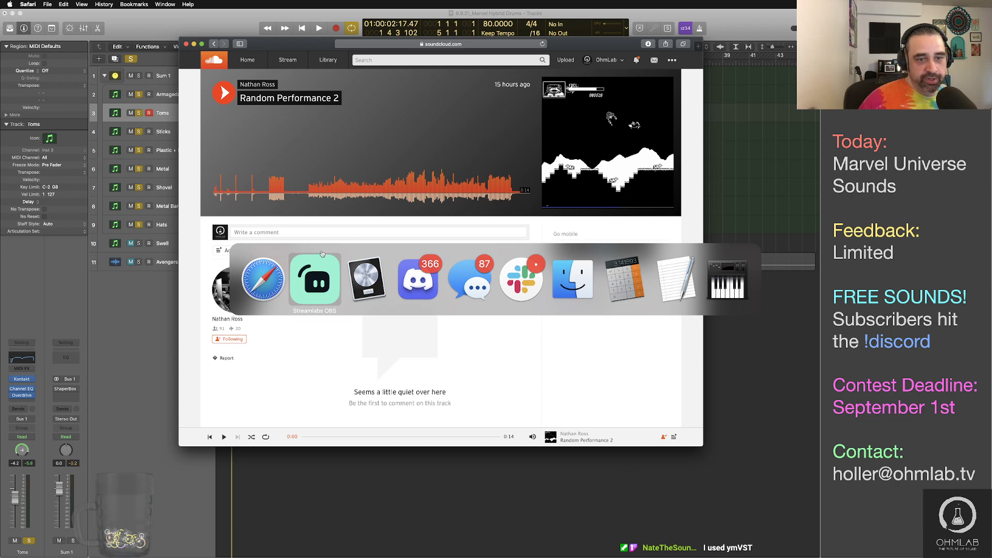
# Read through the ymVST plug-in page and its FAQ in Safari and close that page
pyautogui.click(327, 279)
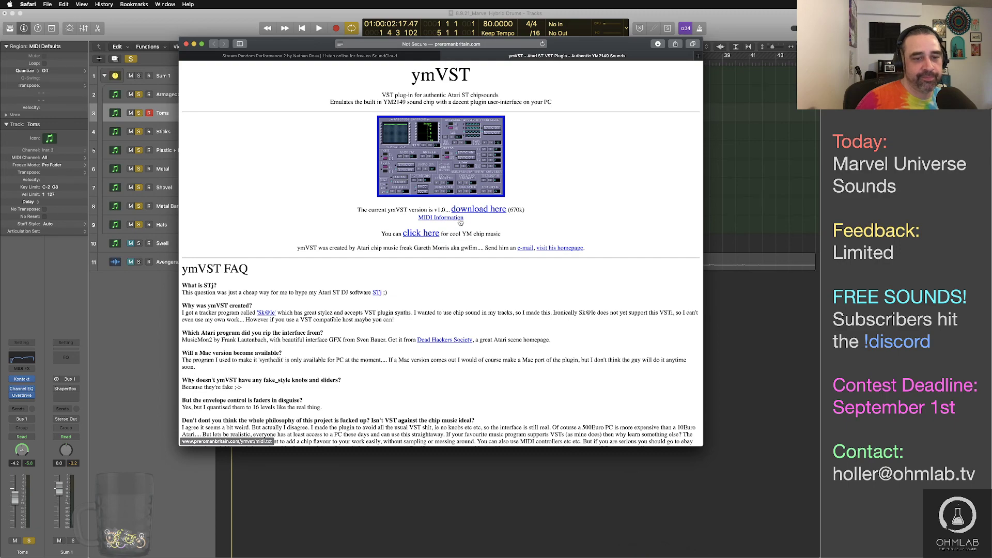
pyautogui.scroll(-3, 460, 222)
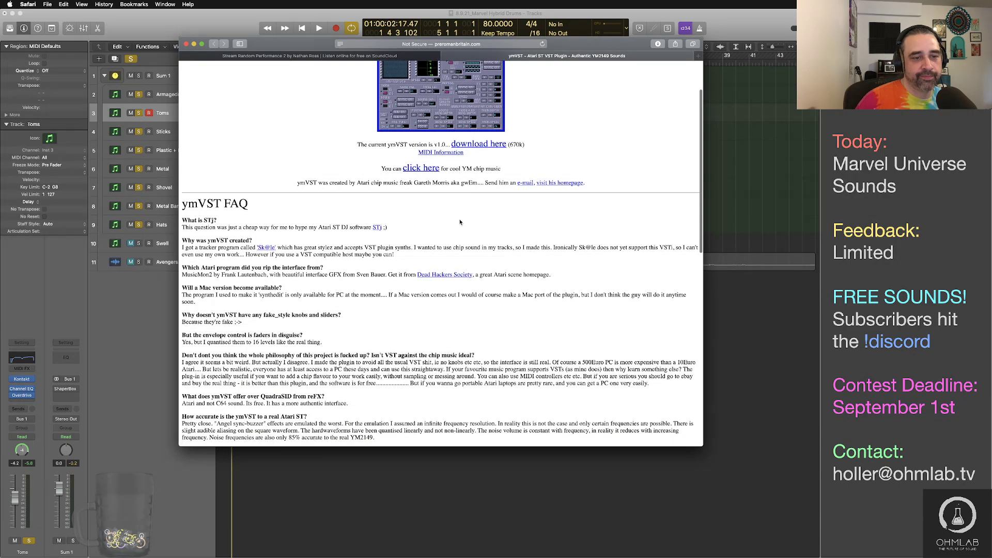
pyautogui.scroll(-3, 461, 222)
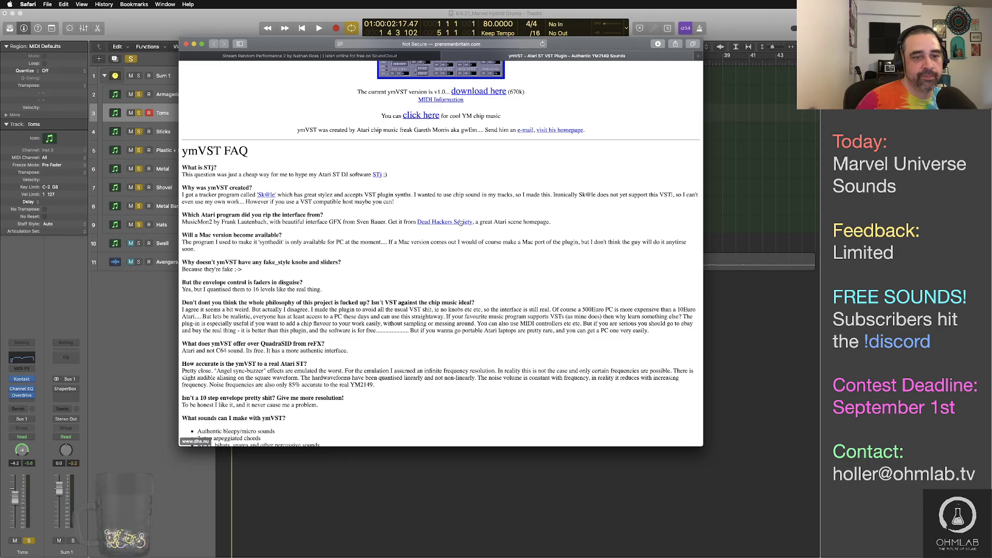
pyautogui.scroll(-12, 460, 222)
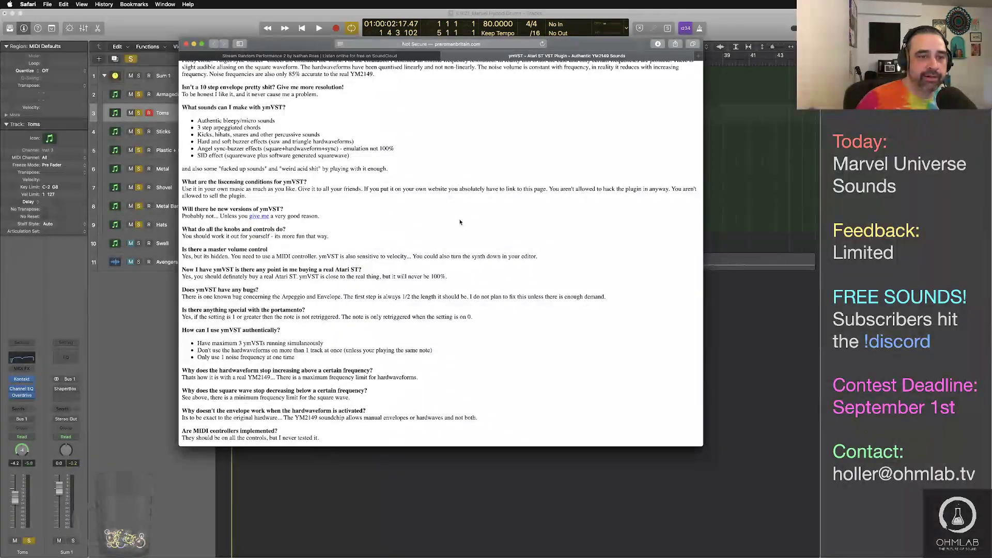
pyautogui.scroll(-4, 460, 222)
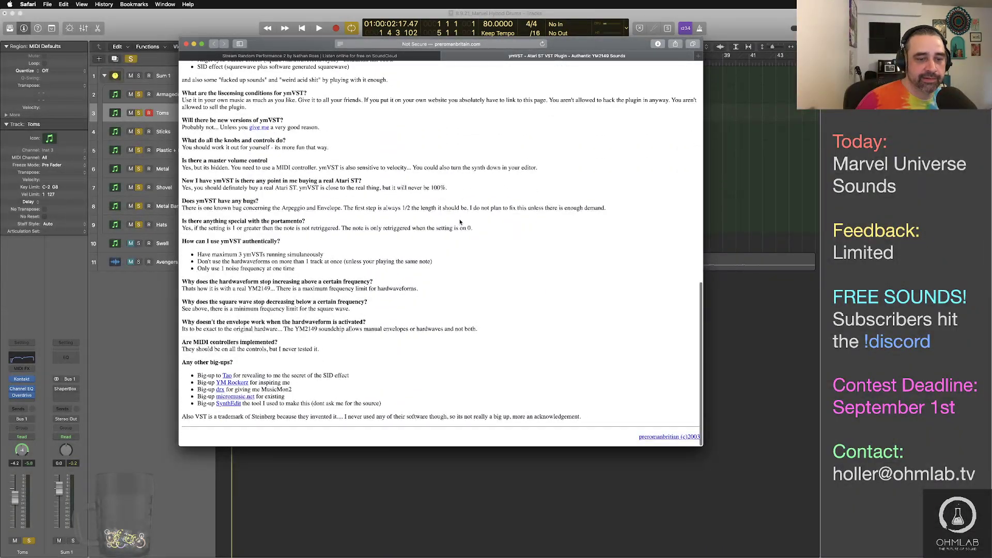
pyautogui.scroll(15, 461, 222)
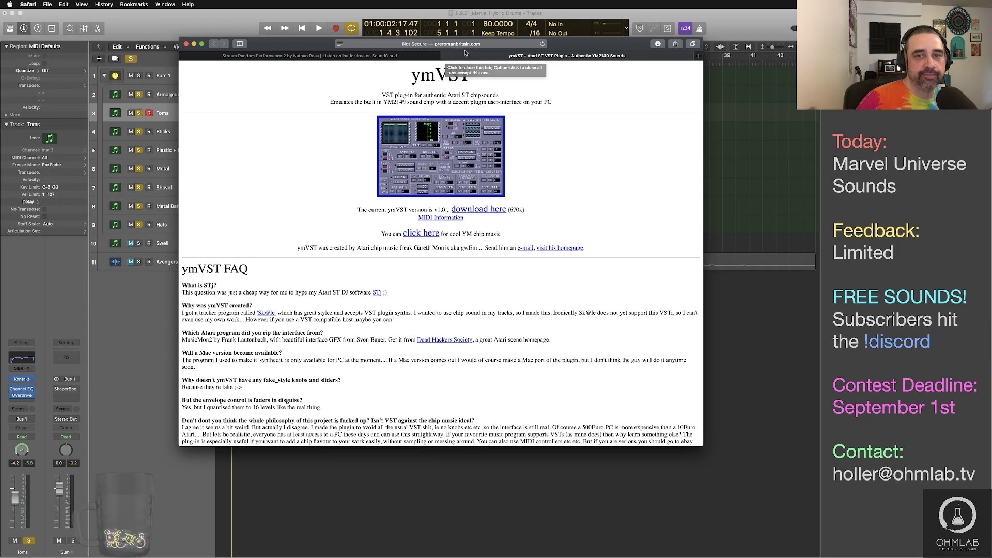
pyautogui.click(446, 56)
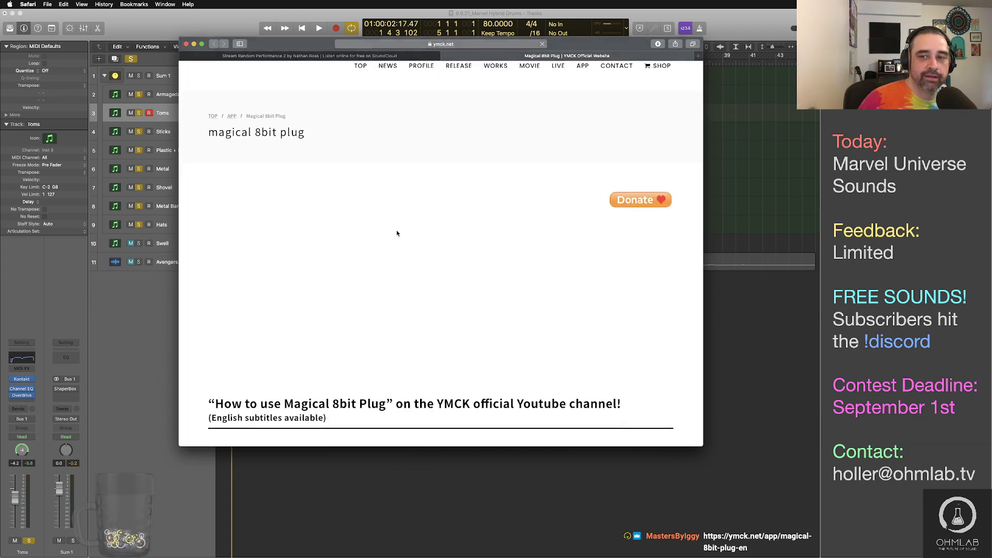
# Play the "How to use Magical 8bit Plug" Vol. 1 video on the YMCK page and skip ahead through it
pyautogui.scroll(-5, 397, 233)
pyautogui.scroll(-3, 396, 233)
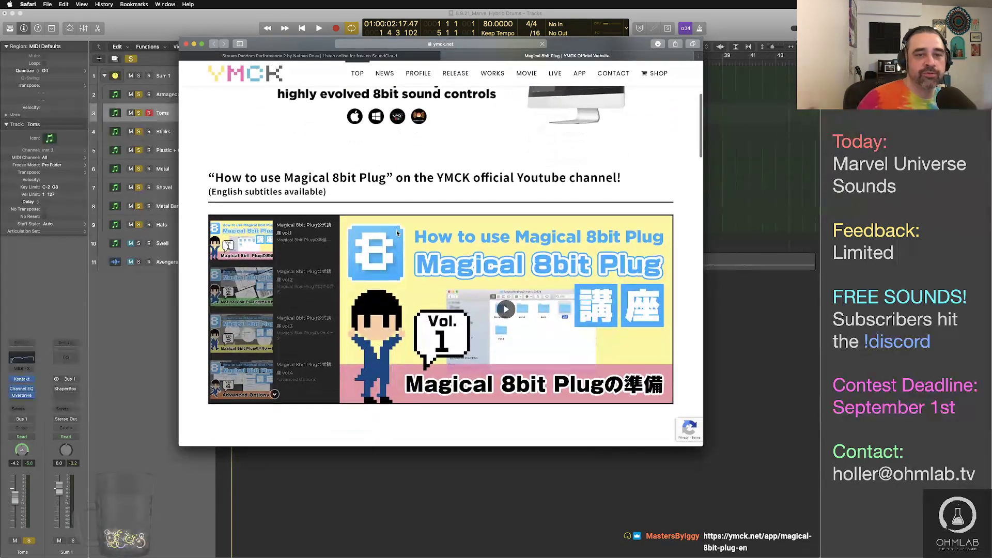
pyautogui.scroll(-2, 397, 233)
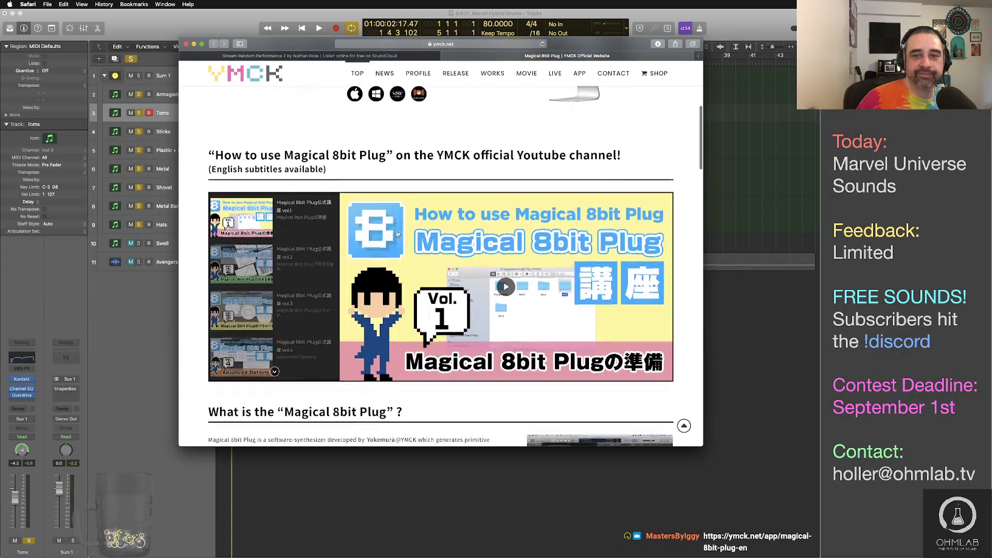
pyautogui.scroll(-3, 398, 233)
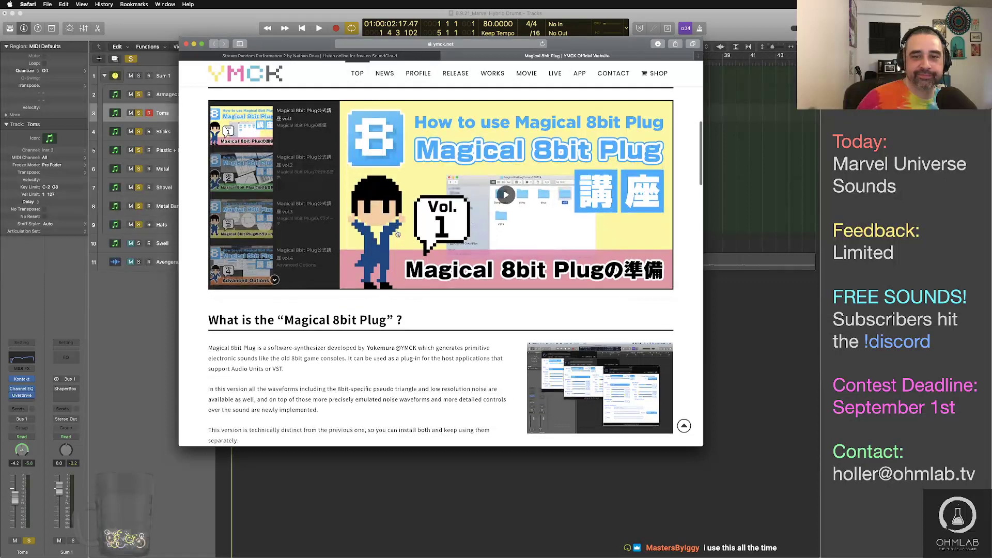
pyautogui.scroll(1, 397, 234)
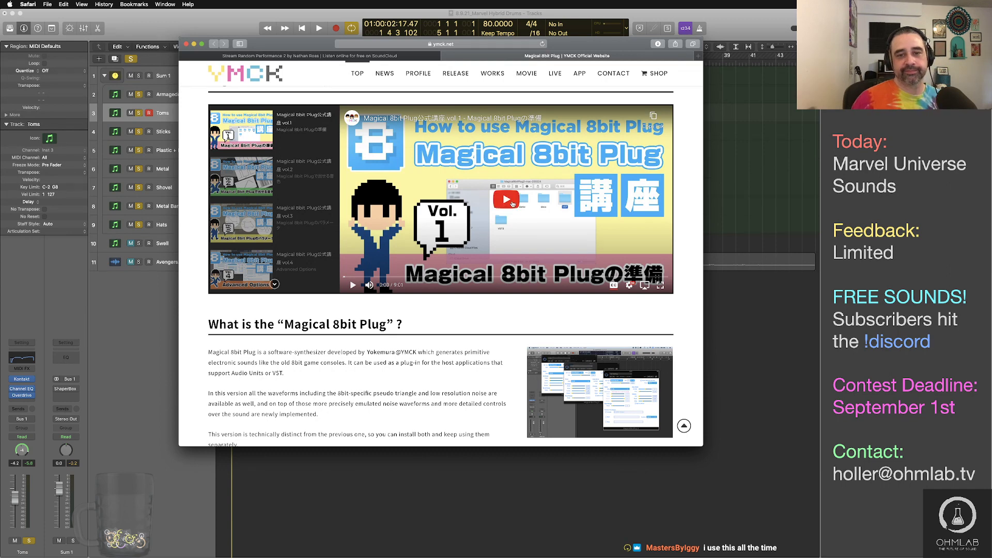
pyautogui.click(512, 204)
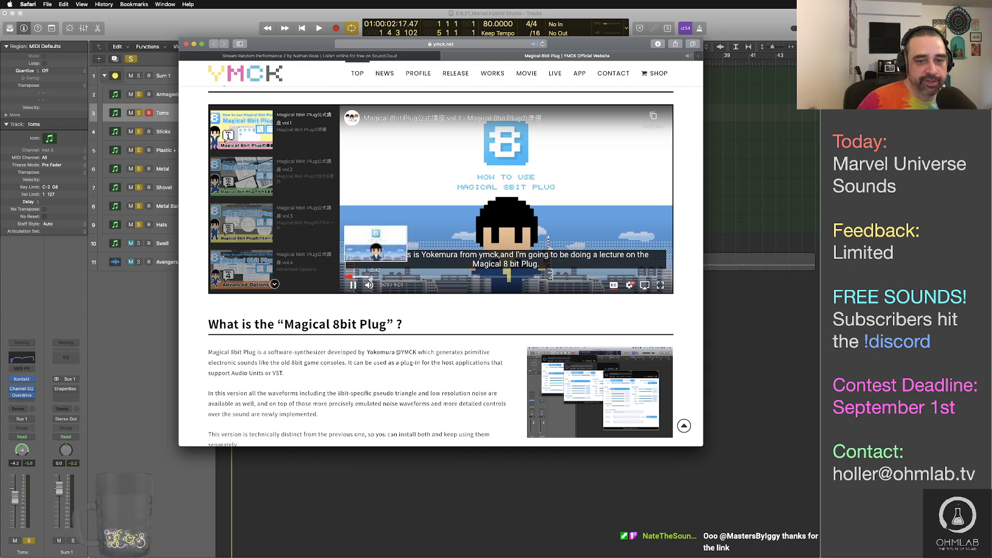
pyautogui.click(372, 278)
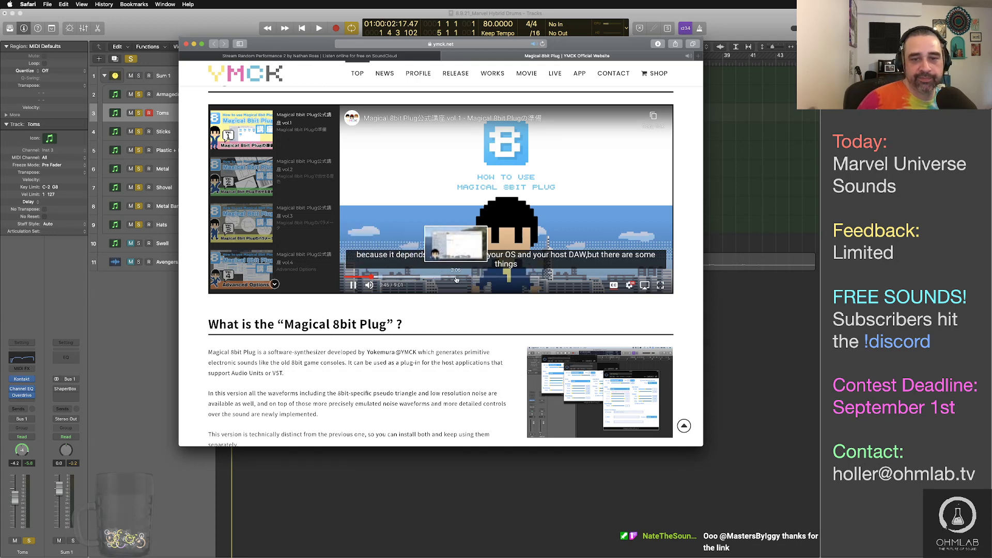
pyautogui.click(457, 278)
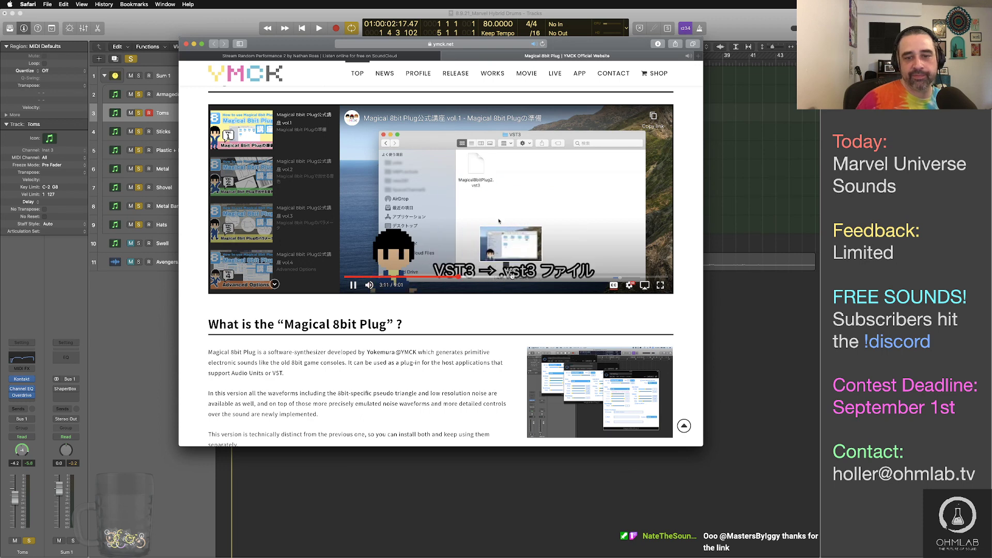
pyautogui.click(572, 277)
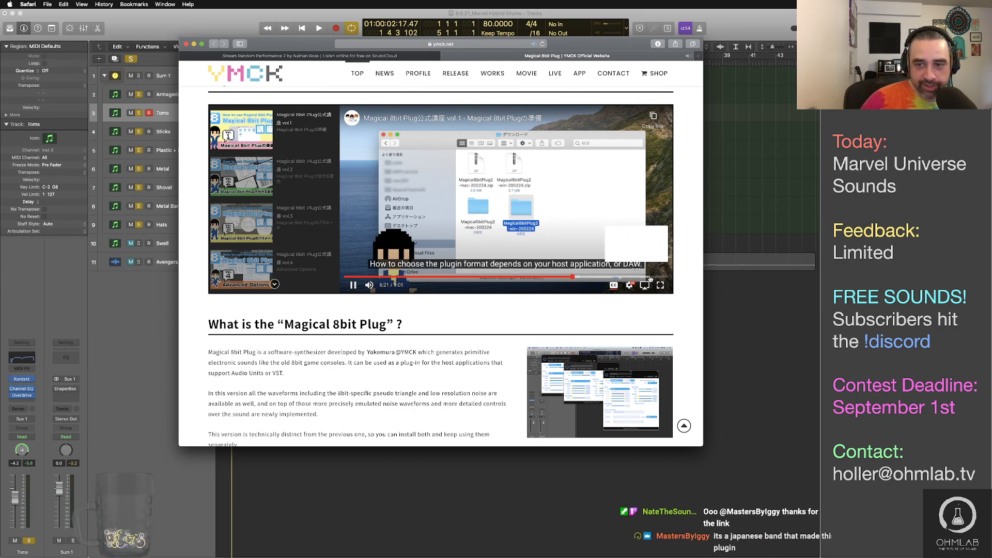
# Listen to both audio demos beside the Features section of the Magical 8bit Plug page
pyautogui.scroll(-10, 474, 326)
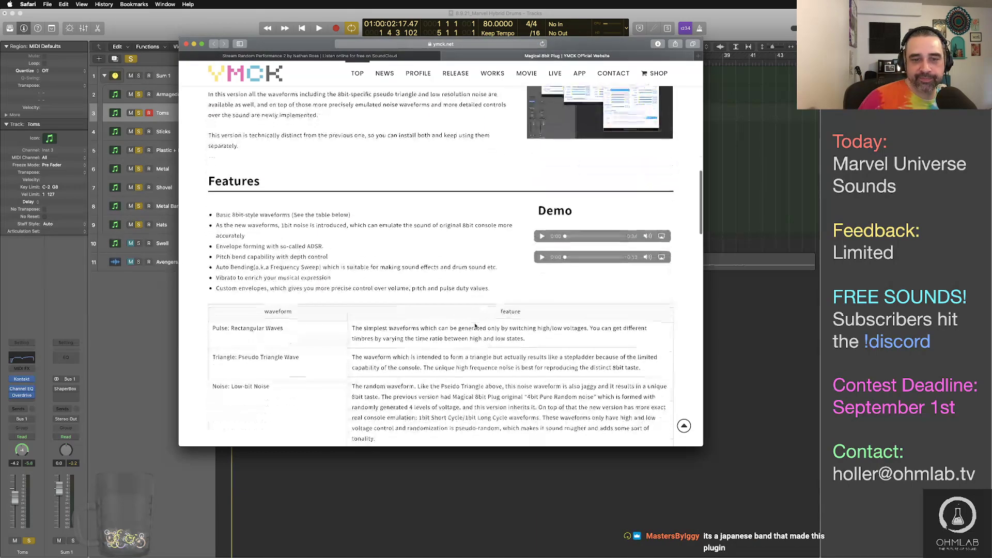
pyautogui.click(542, 236)
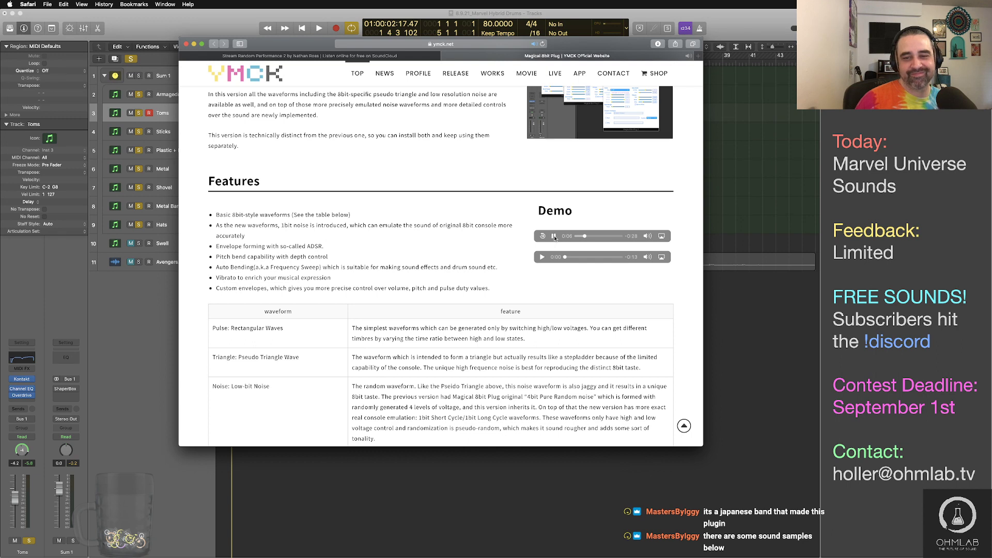
pyautogui.click(541, 258)
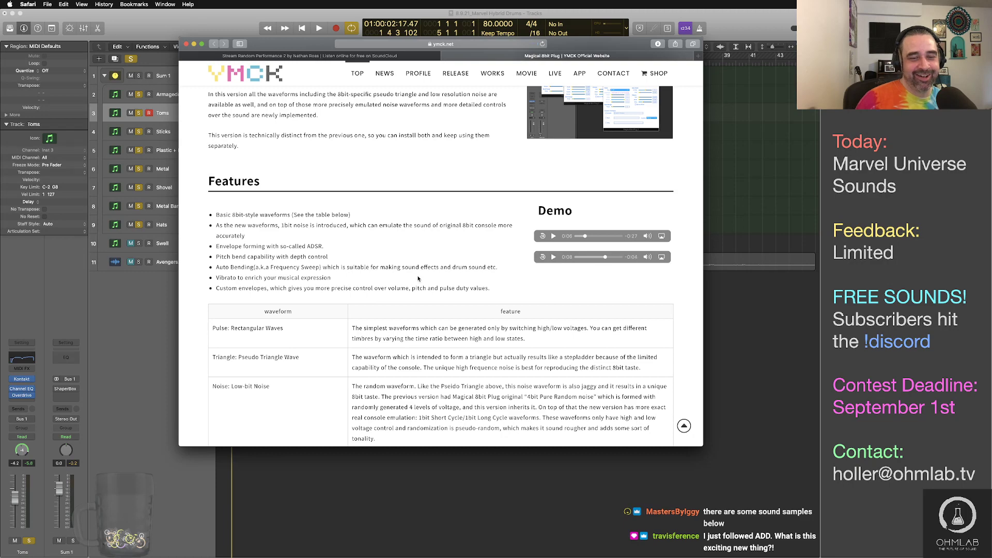
# Examine the specifications, operation environment, downloads and version history of Magical 8bit Plug and return to the page's beginning
pyautogui.scroll(-10, 420, 278)
pyautogui.scroll(-5, 420, 278)
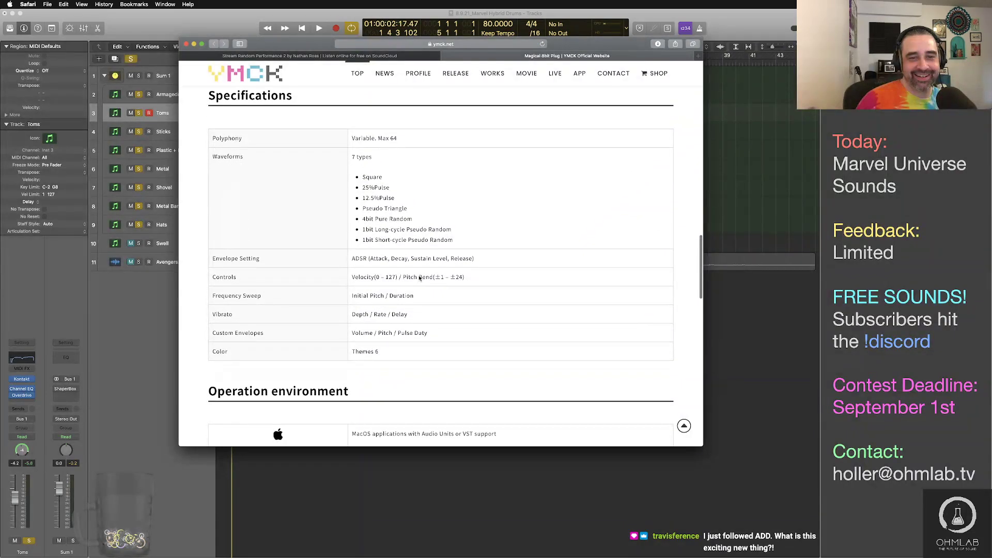
pyautogui.scroll(-5, 419, 278)
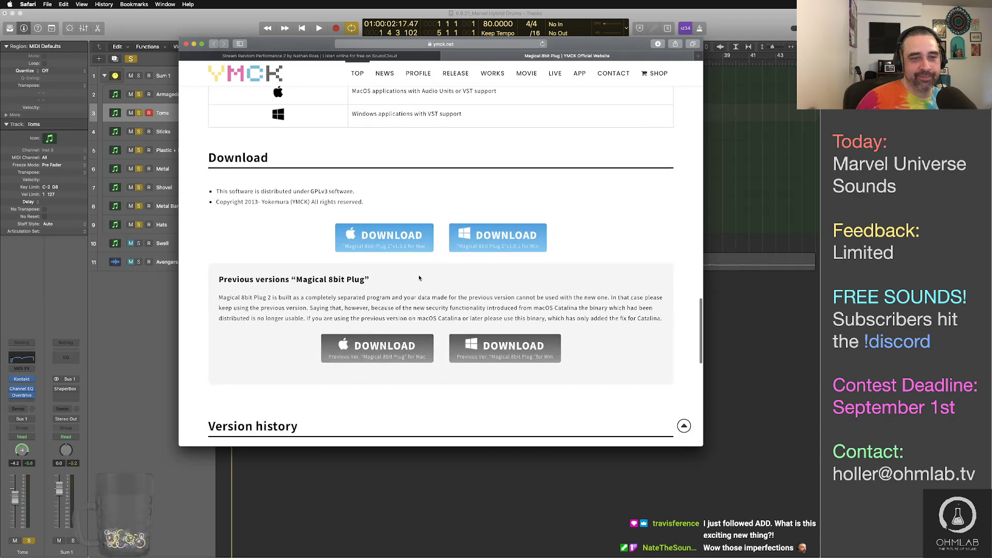
pyautogui.scroll(-1, 420, 279)
pyautogui.scroll(-1, 420, 278)
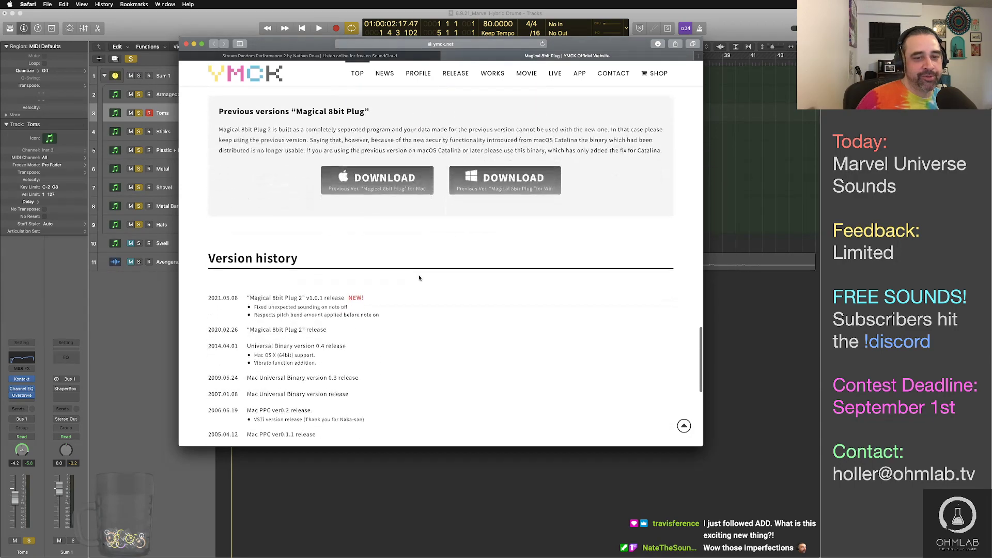
pyautogui.scroll(15, 419, 278)
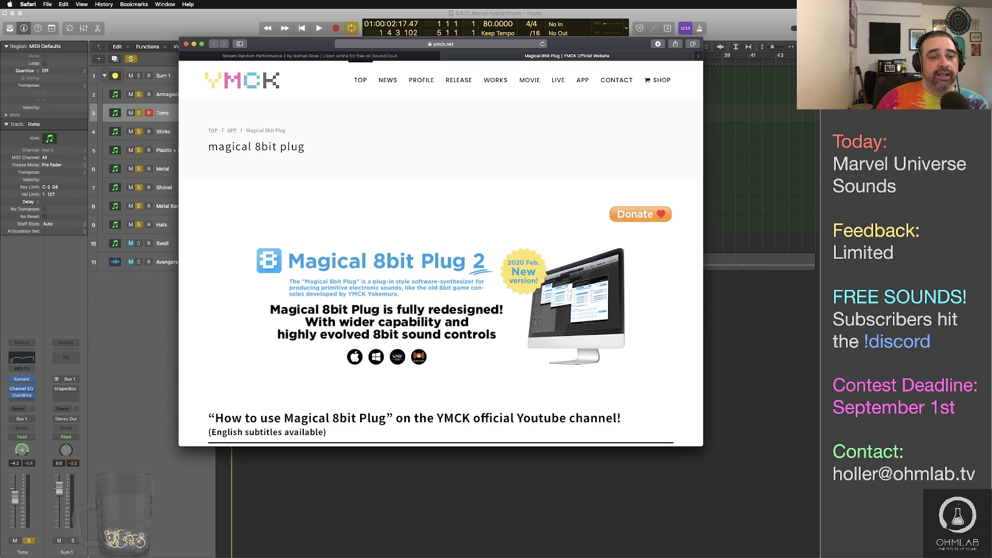
# Switch back to Logic Pro X and briefly play the first drum loop from bar 1
pyautogui.click(211, 462)
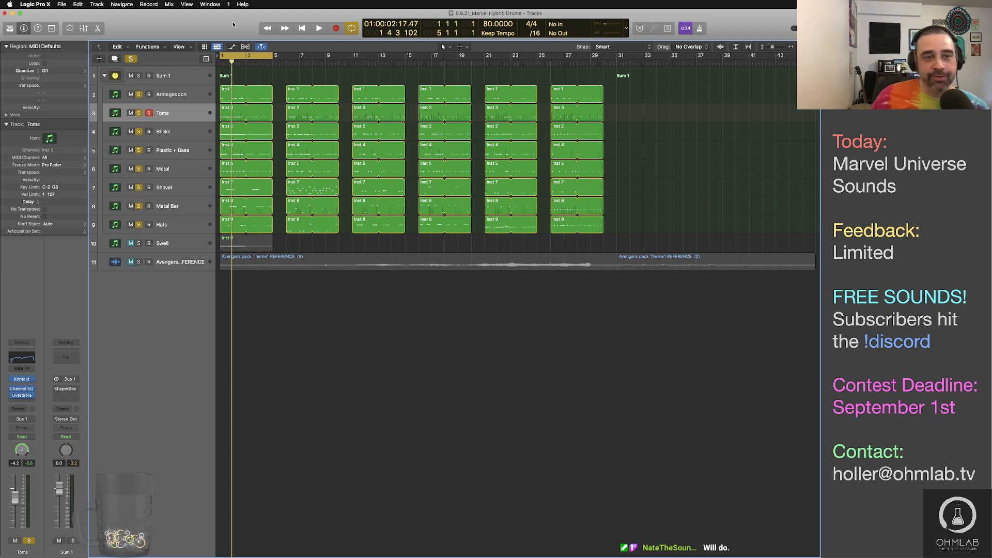
pyautogui.press('space')
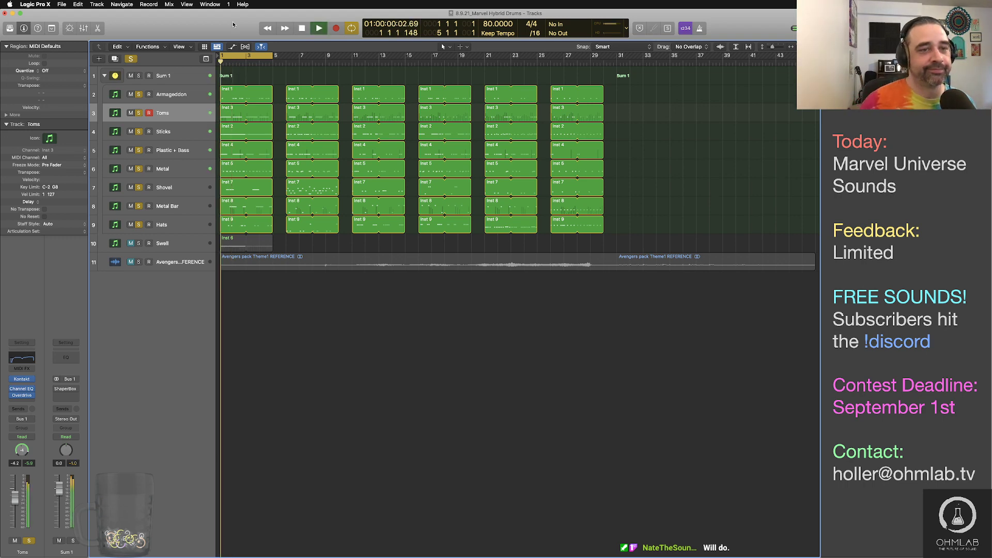
pyautogui.press('space')
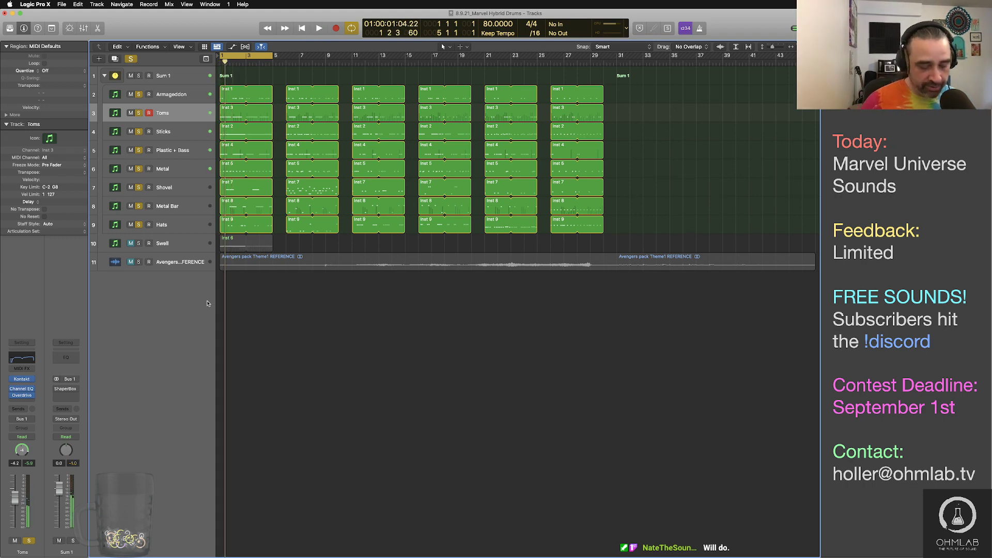
# Show the mixer, select the Armageddon track and unsolo all tracks from Toms through Hats
pyautogui.press('x')
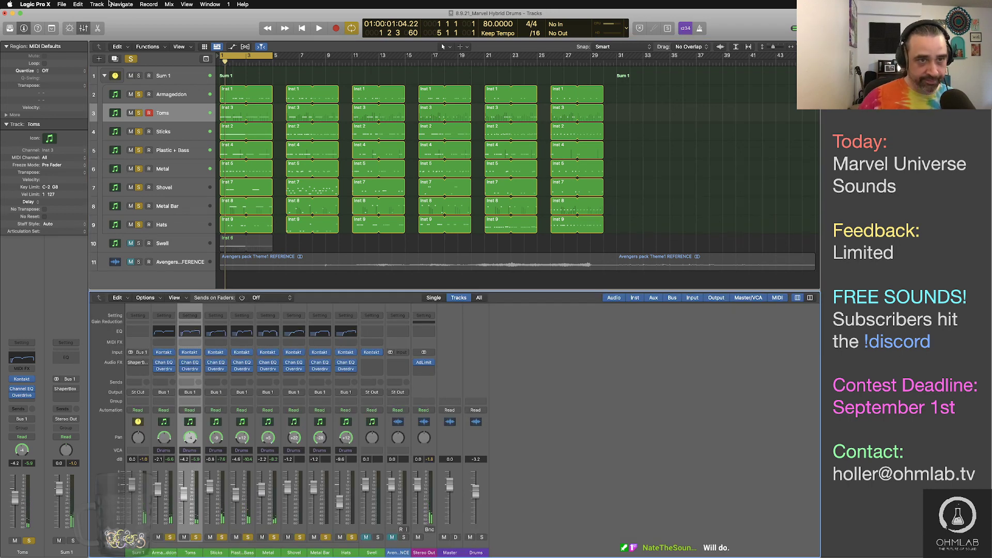
pyautogui.click(194, 97)
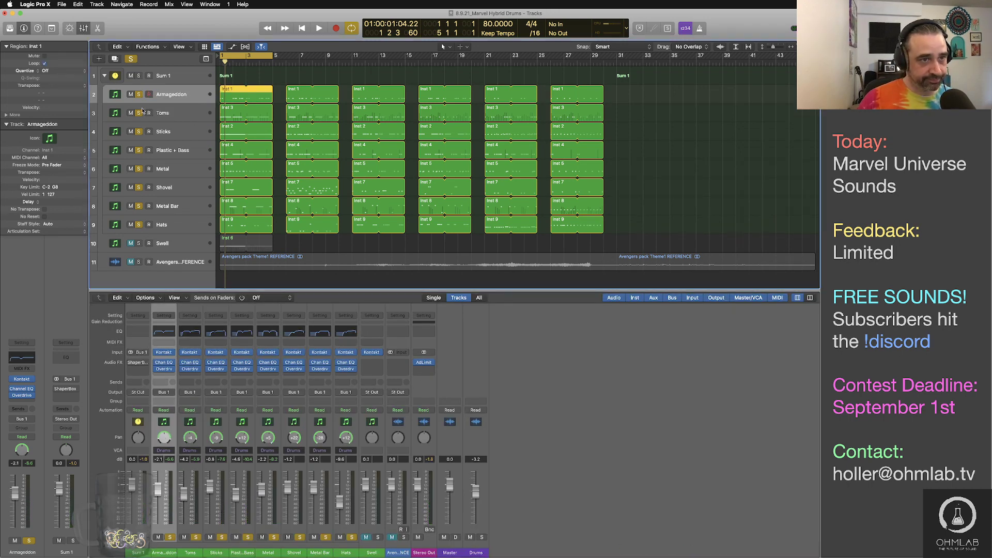
pyautogui.moveTo(140, 113); pyautogui.dragTo(139, 225)
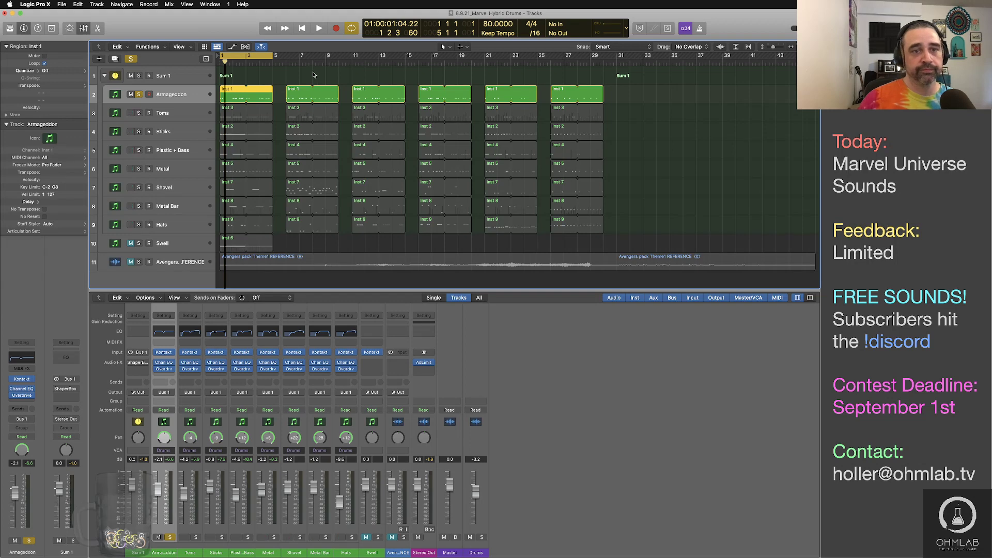
# Play the soloed Armageddon part of the first loop and check the processing load in the Performance Meter
pyautogui.click(312, 73)
pyautogui.press('space')
pyautogui.press('space')
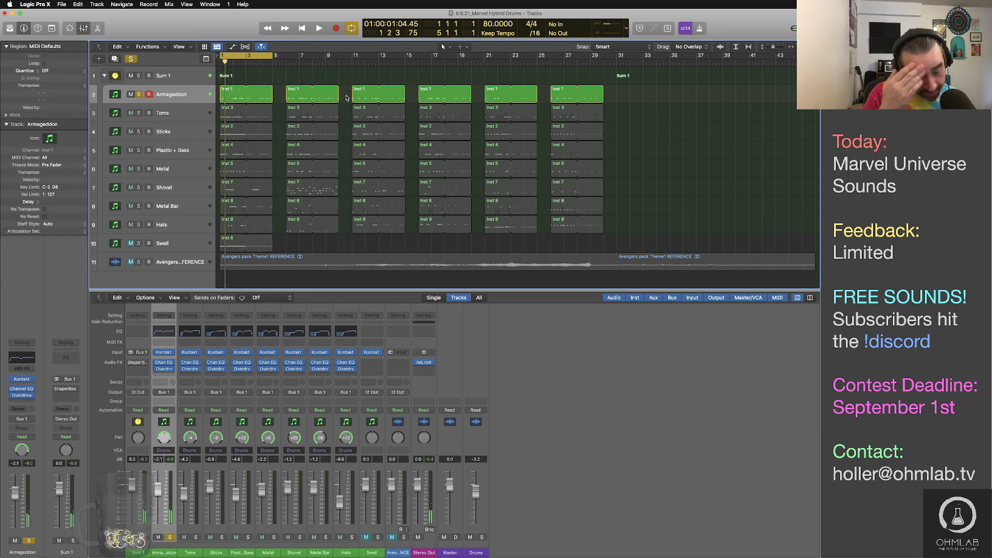
pyautogui.press('space')
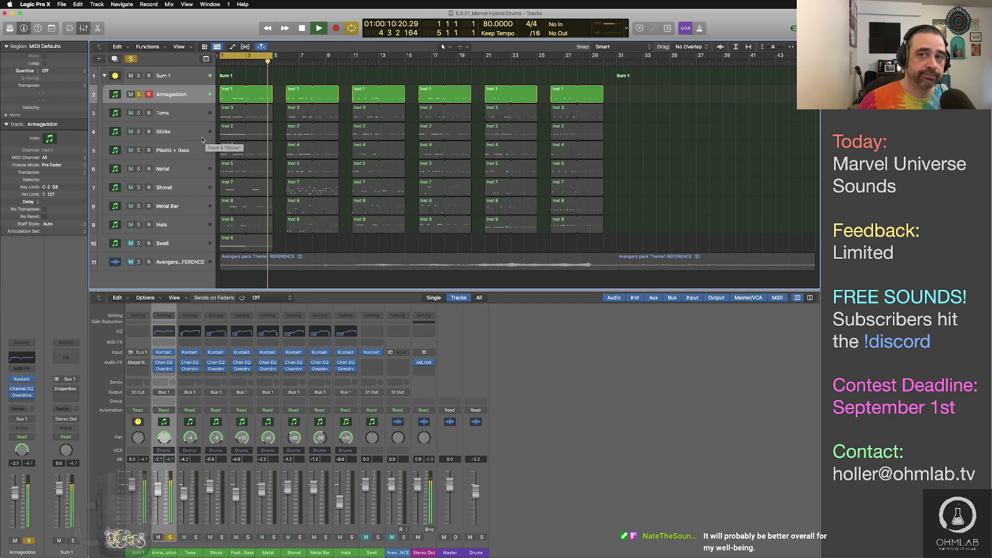
pyautogui.doubleClick(603, 27)
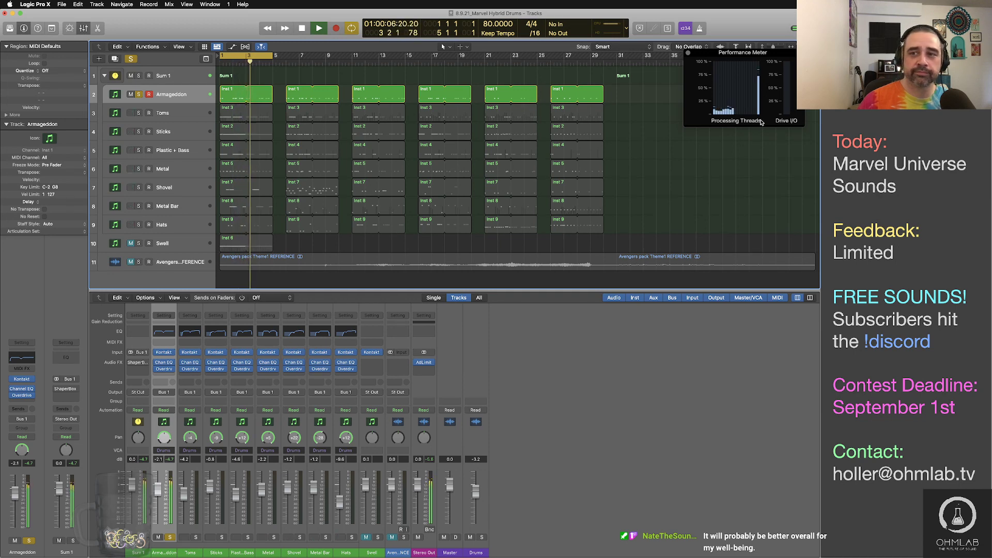
pyautogui.click(689, 54)
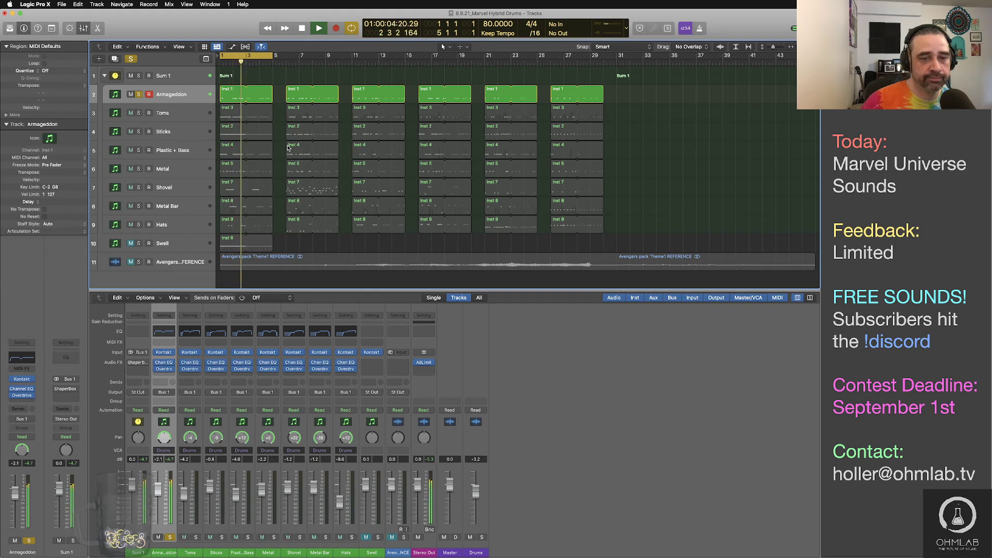
pyautogui.press('space')
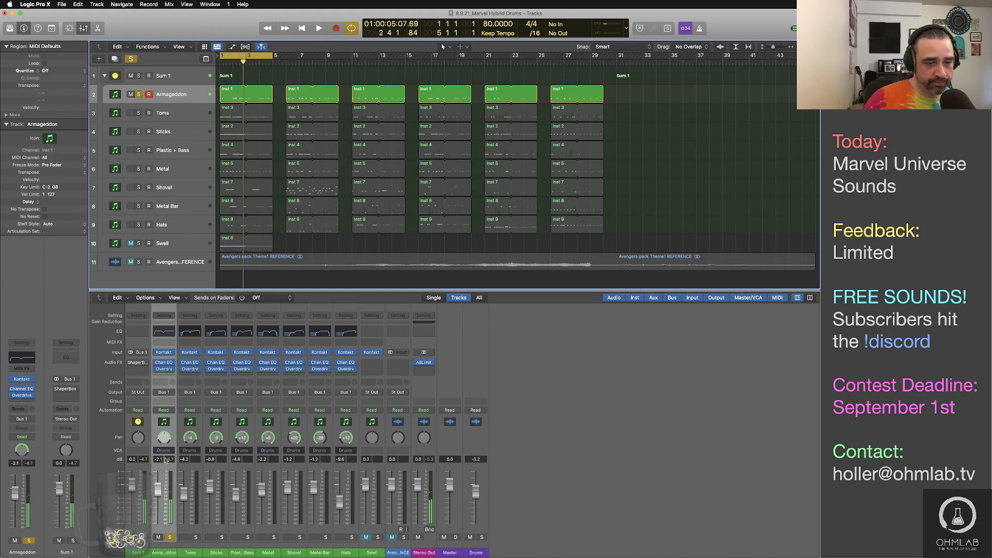
# Solo the Toms track instead of Armageddon, select it and play its part from bar 1
pyautogui.click(139, 94)
pyautogui.click(138, 113)
pyautogui.click(166, 113)
pyautogui.press('Return')
pyautogui.press('space')
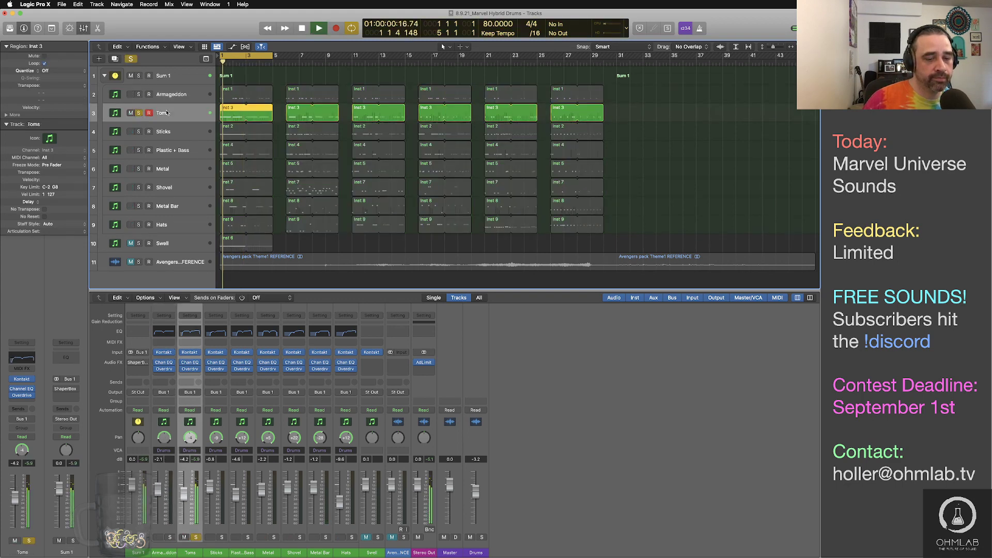
pyautogui.press('space')
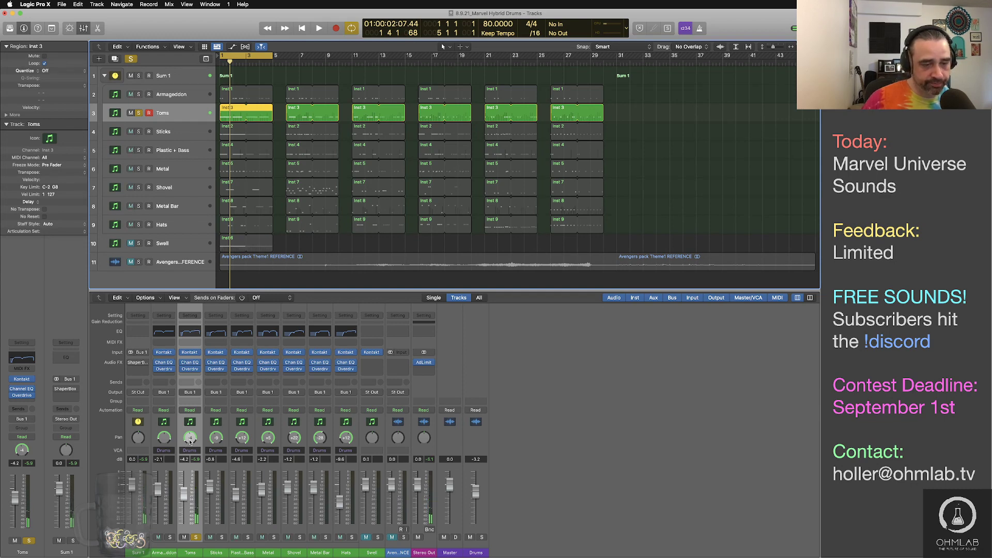
# Pan the Toms track left to about -25 while auditioning the soloed toms
pyautogui.moveTo(191, 439); pyautogui.dragTo(191, 443)
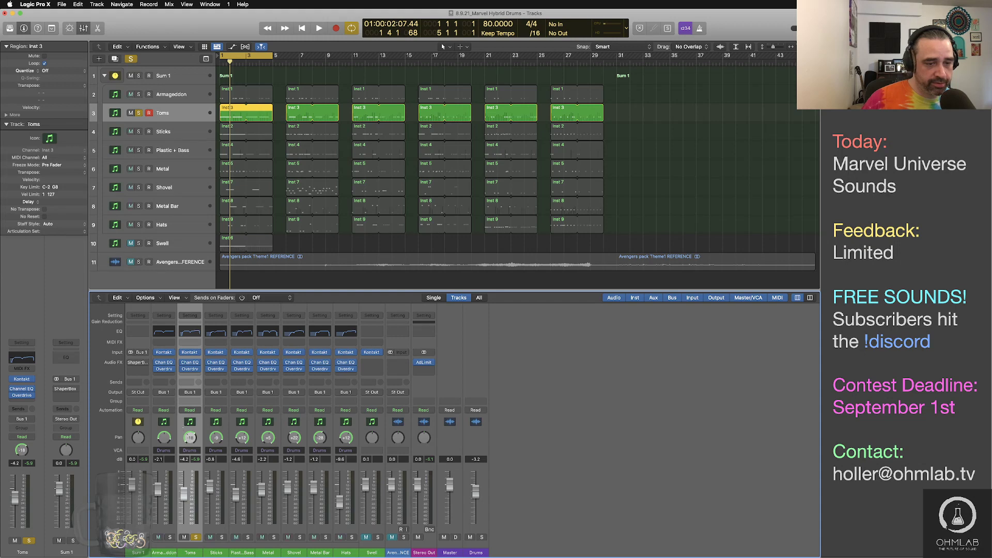
pyautogui.press('space')
pyautogui.moveTo(192, 439); pyautogui.dragTo(190, 445)
pyautogui.press('space')
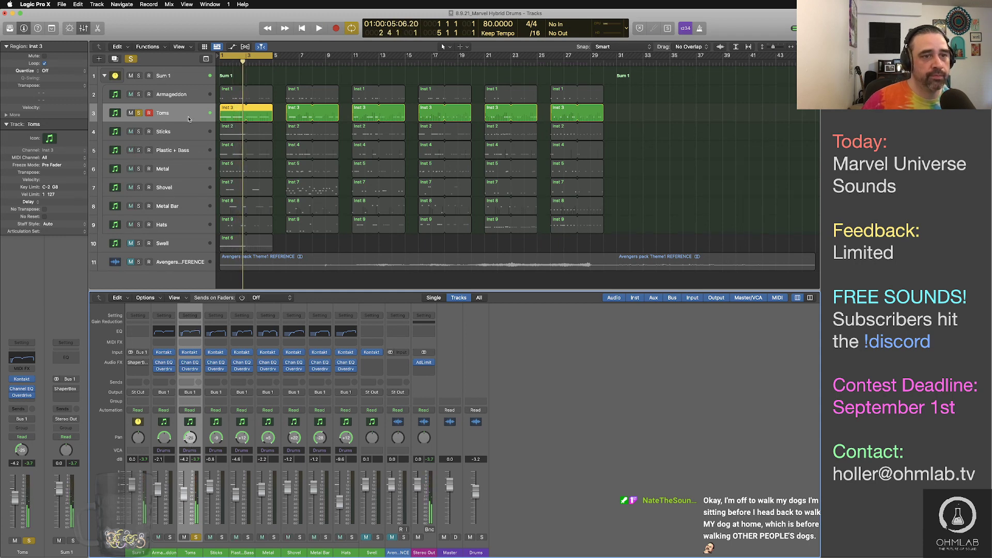
# Duplicate the Toms track, turn off cycle playback and copy all six Toms regions onto the new track
pyautogui.click(115, 59)
pyautogui.moveTo(227, 114); pyautogui.dragTo(227, 133)
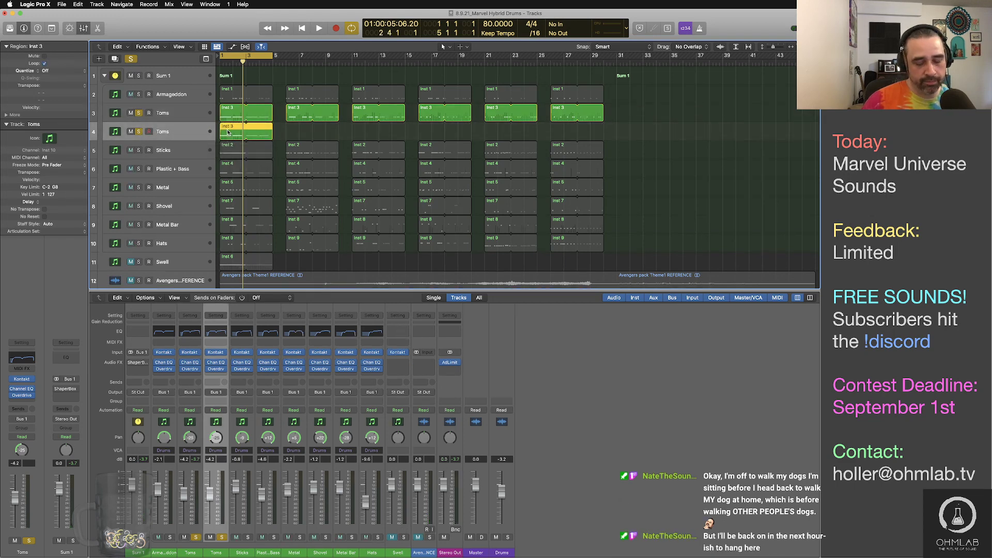
pyautogui.press('super+z')
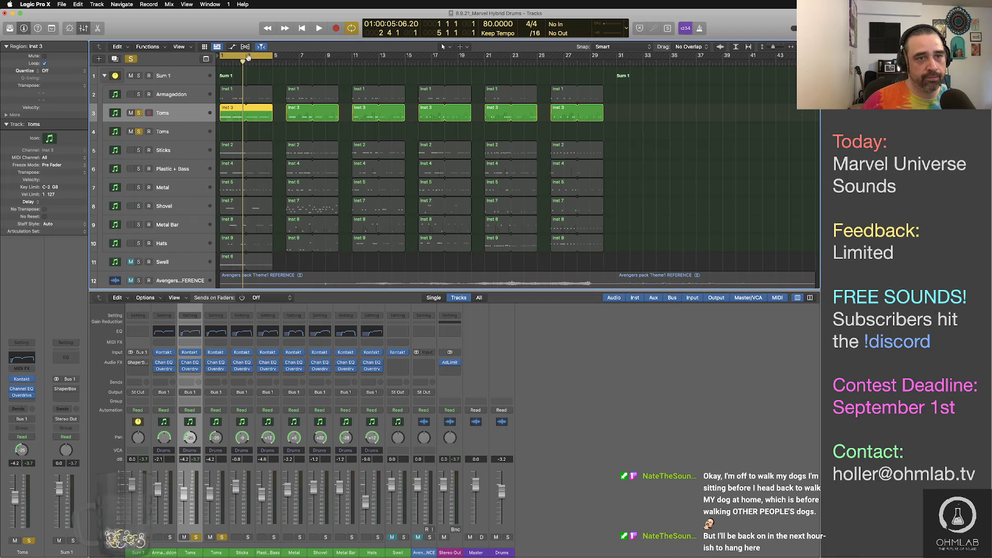
pyautogui.click(248, 57)
pyautogui.click(191, 110)
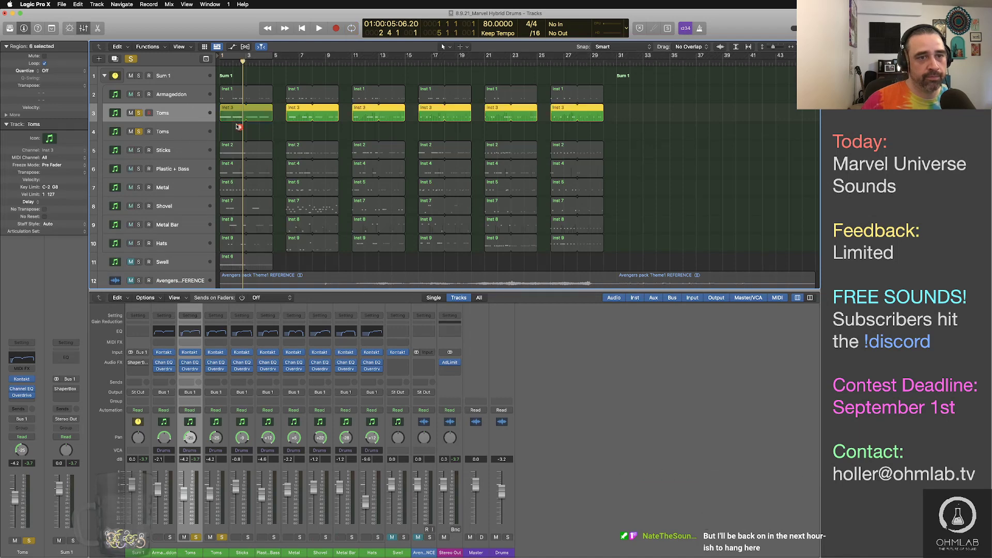
pyautogui.moveTo(238, 126); pyautogui.dragTo(239, 132)
# Rename the duplicate track Toms R and the original track Toms L
pyautogui.doubleClick(172, 132)
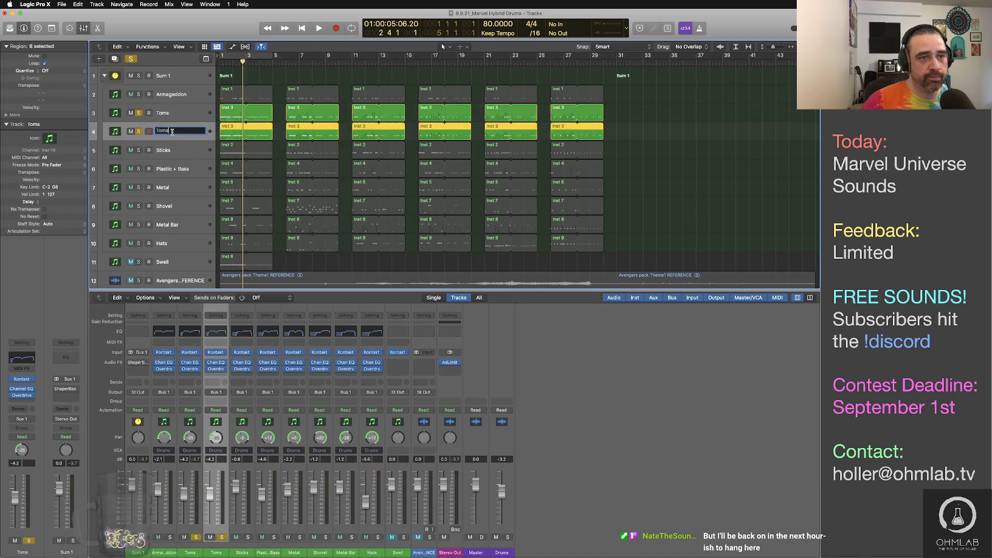
pyautogui.write('R')
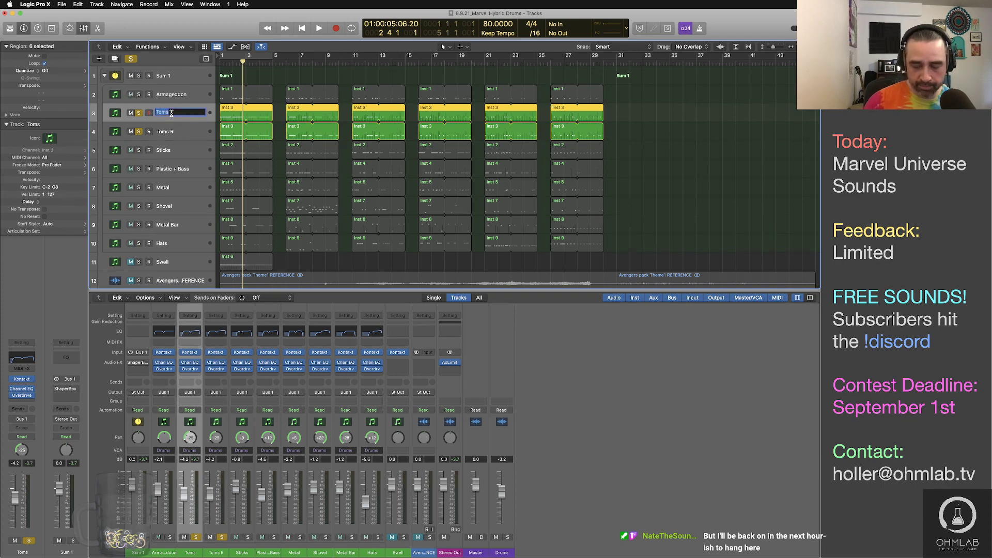
pyautogui.click(190, 133)
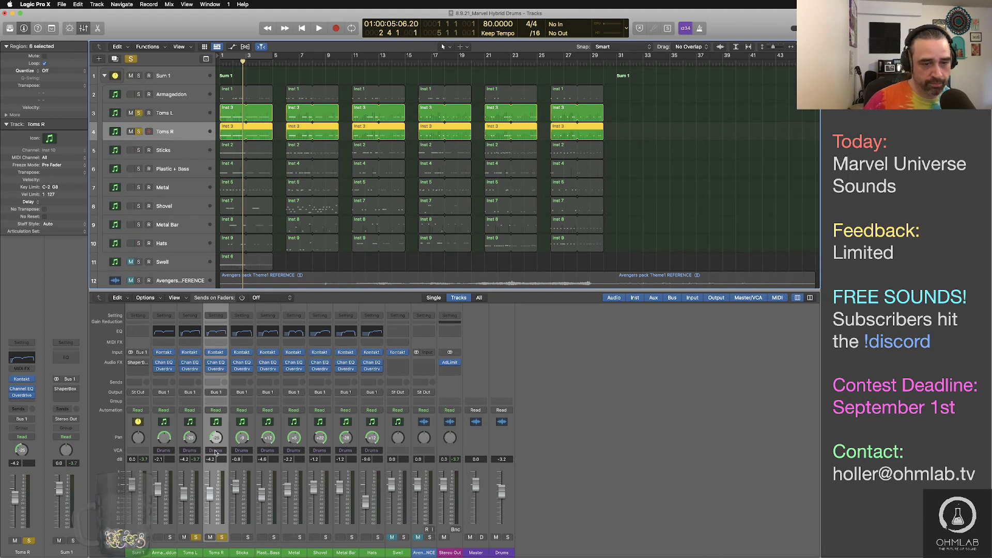
# Pan Toms R right to about +30 and lower Toms L to -7.0 dB while playing both tracks
pyautogui.moveTo(213, 443); pyautogui.dragTo(214, 435)
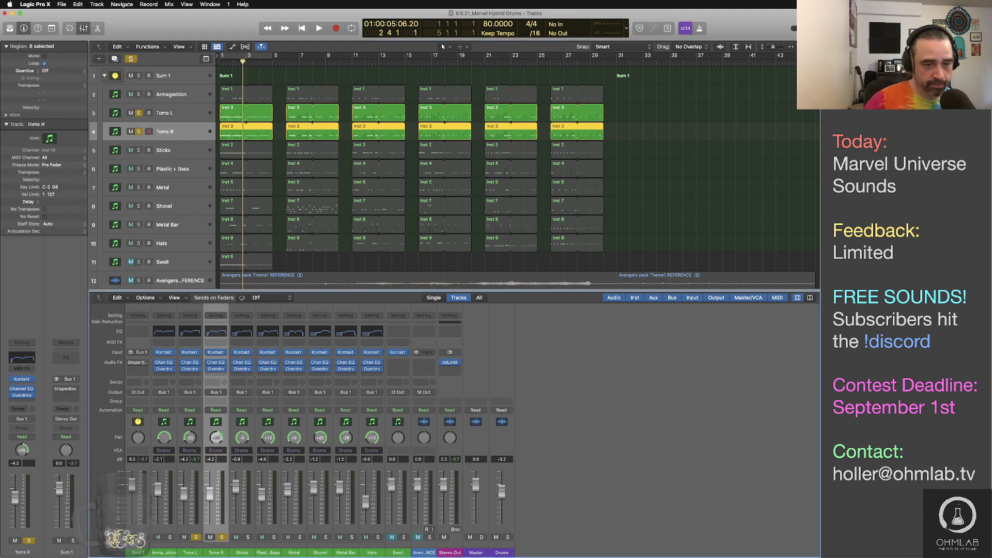
pyautogui.press('space')
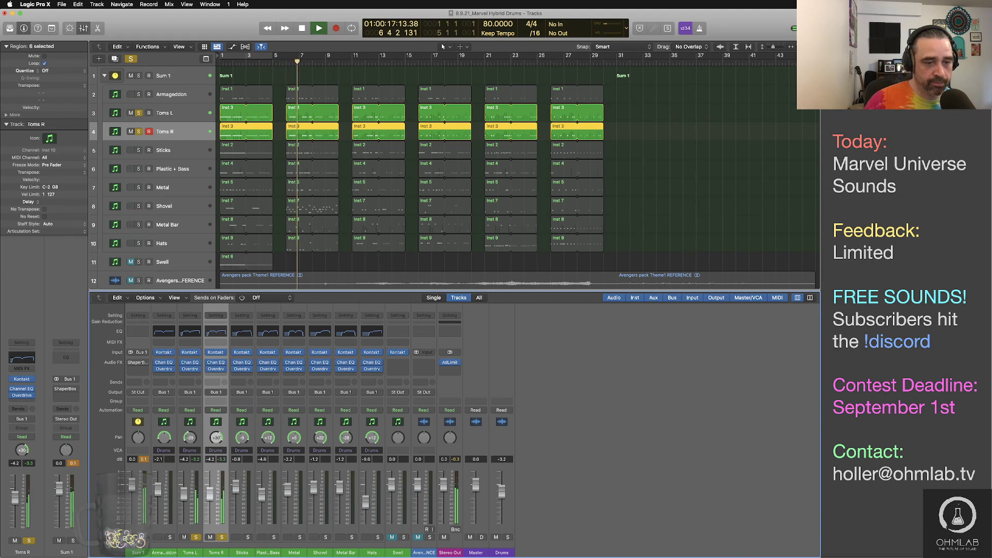
pyautogui.press('space')
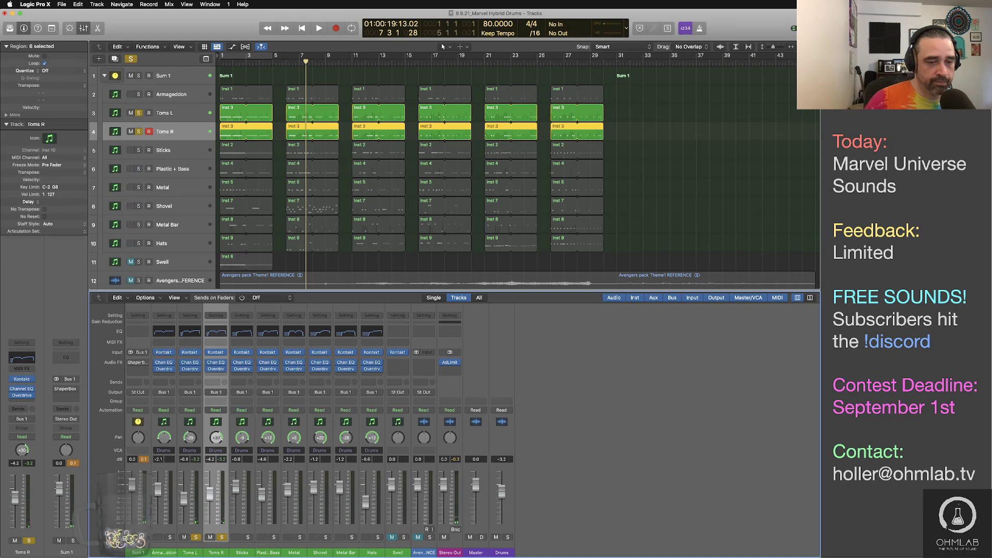
pyautogui.press('space')
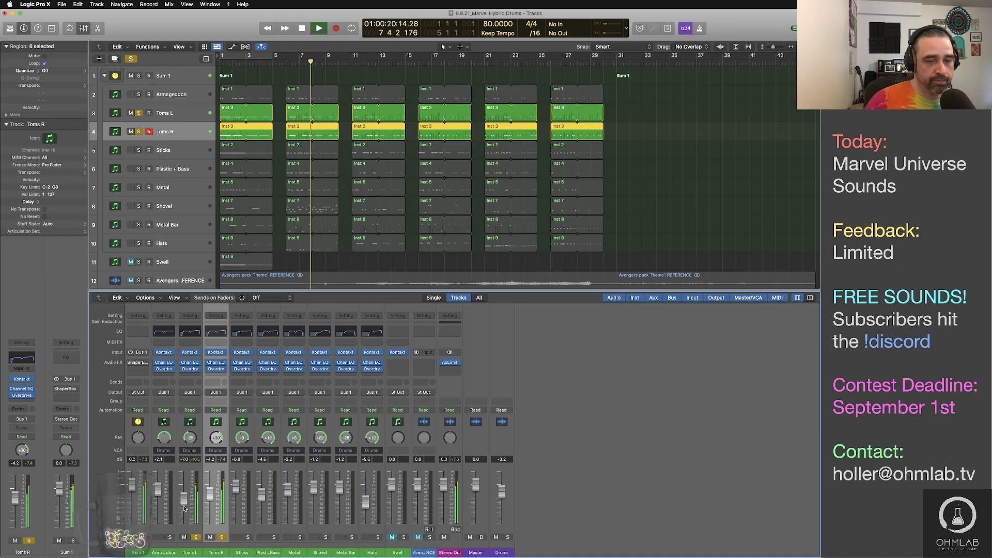
pyautogui.press('space')
# Shift all Toms R regions slightly later than the Toms L regions and play both briefly
pyautogui.scroll(15, 263, 133)
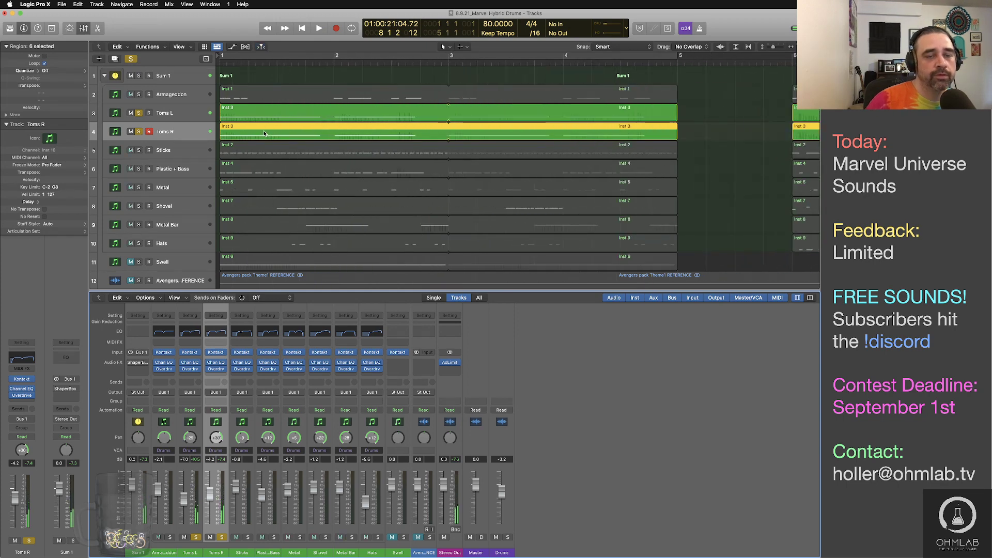
pyautogui.scroll(2, 264, 133)
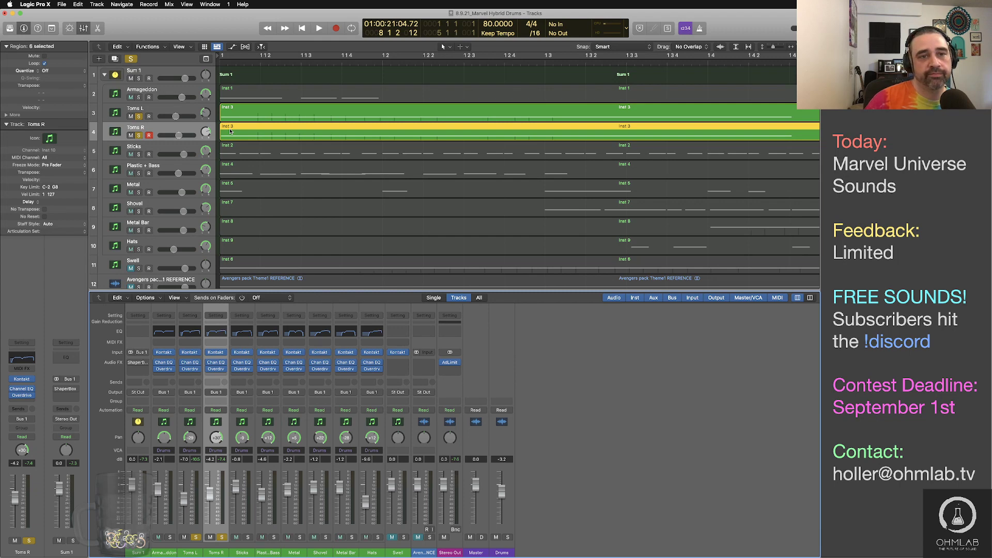
pyautogui.scroll(-10, 230, 131)
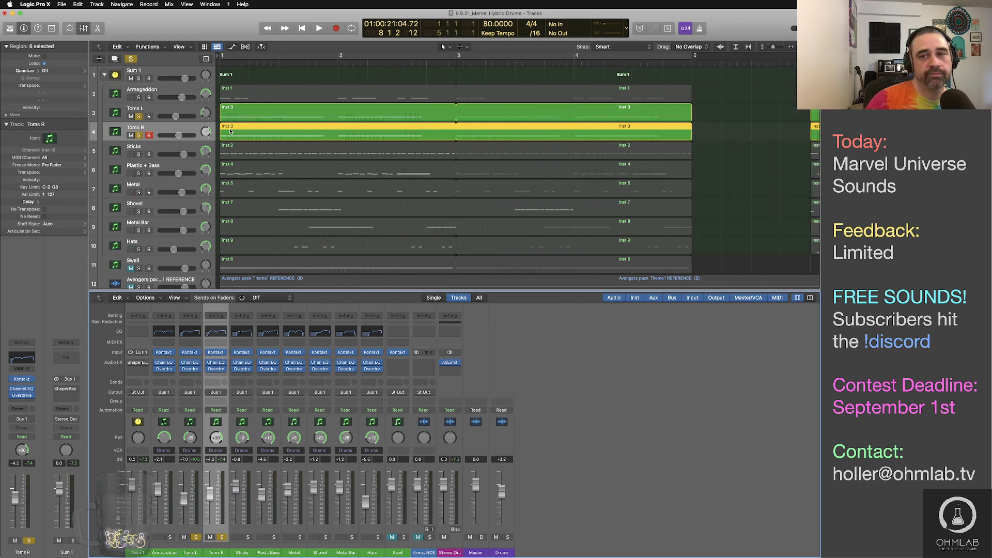
pyautogui.scroll(10, 230, 131)
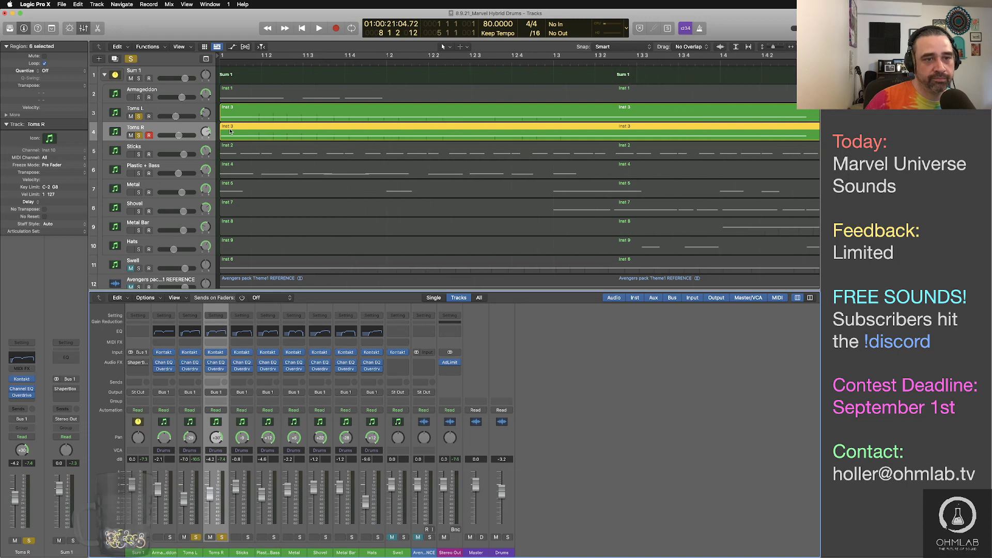
pyautogui.moveTo(230, 132); pyautogui.dragTo(232, 133)
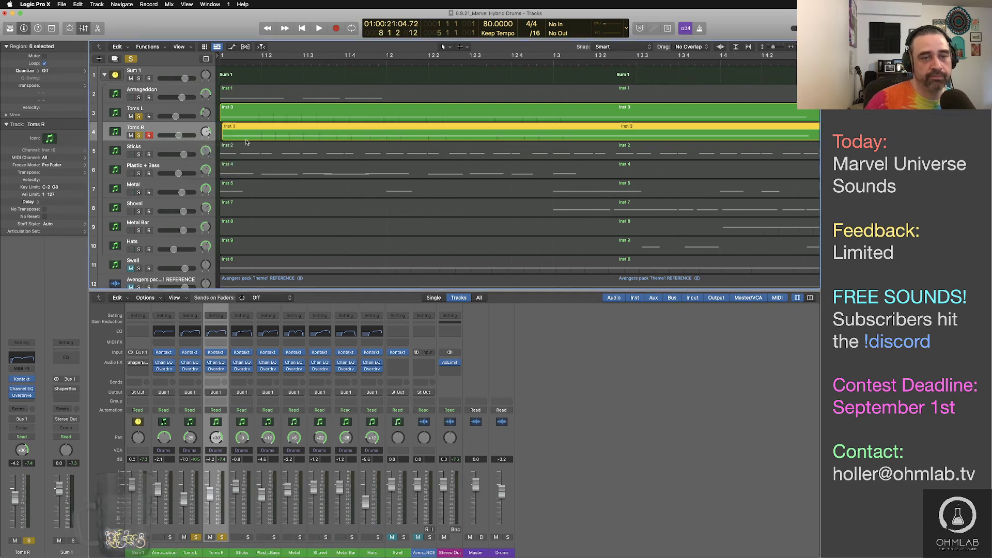
pyautogui.press('space')
pyautogui.press('space')
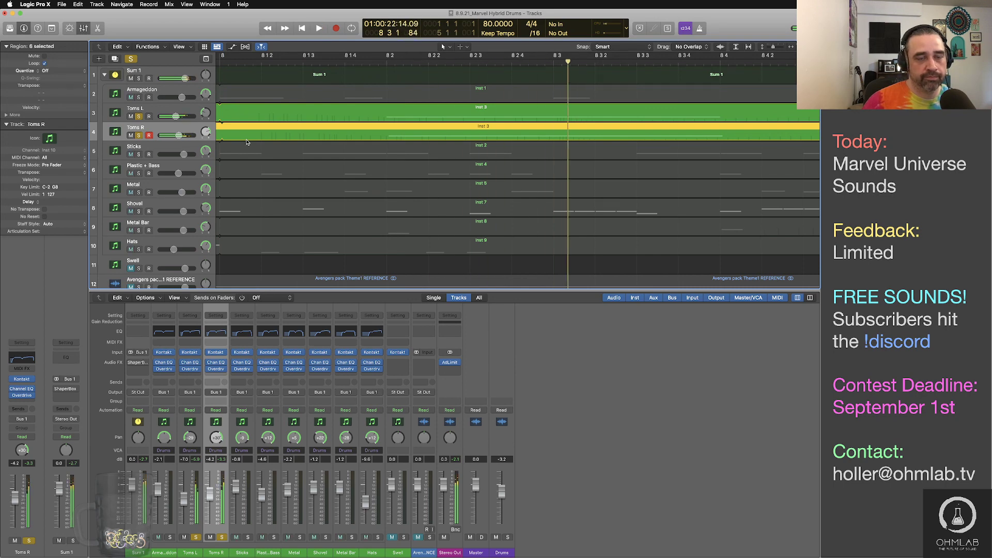
# Shift the Toms R regions a little later again and play the doubled toms
pyautogui.hscroll(-20, 243, 142)
pyautogui.hscroll(-20, 233, 140)
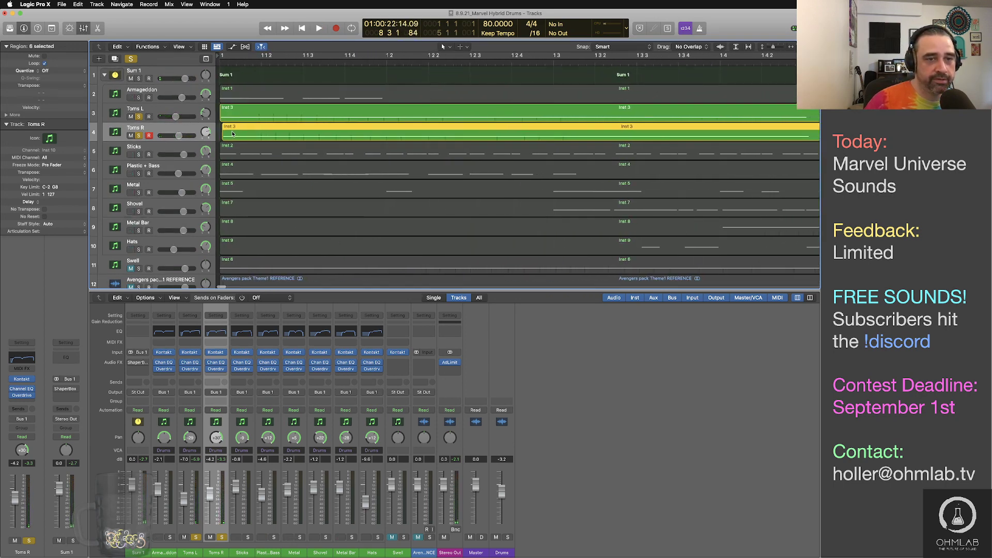
pyautogui.moveTo(232, 133); pyautogui.dragTo(233, 134)
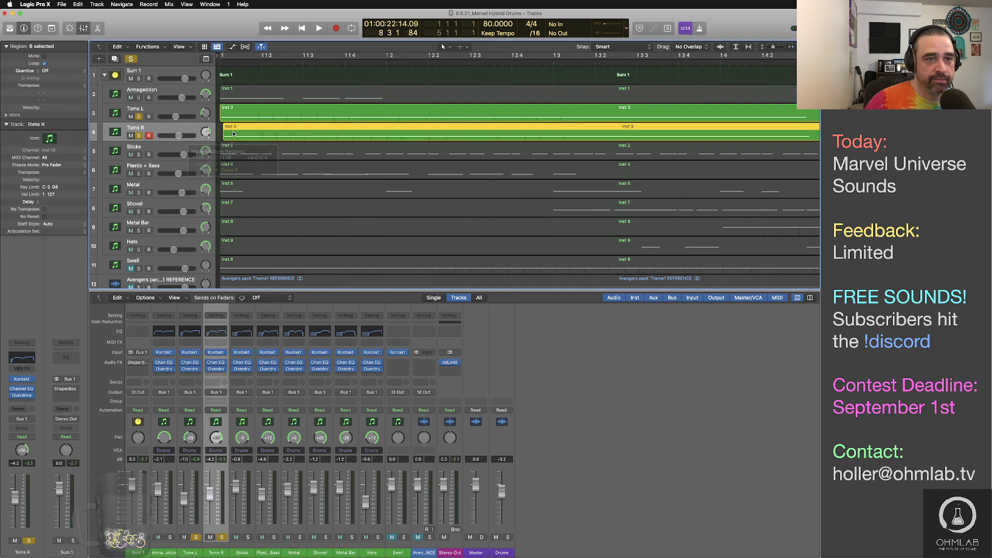
pyautogui.press('space')
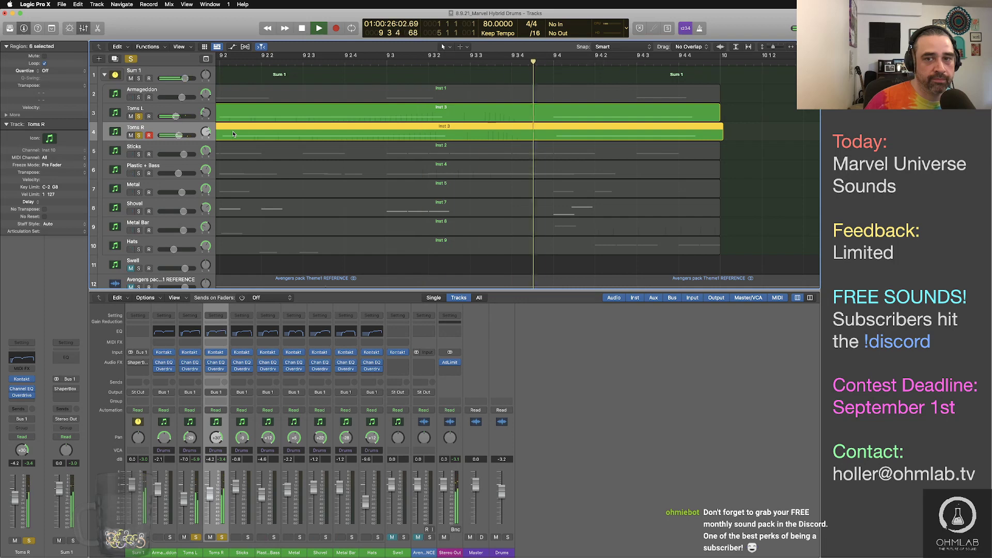
pyautogui.press('space')
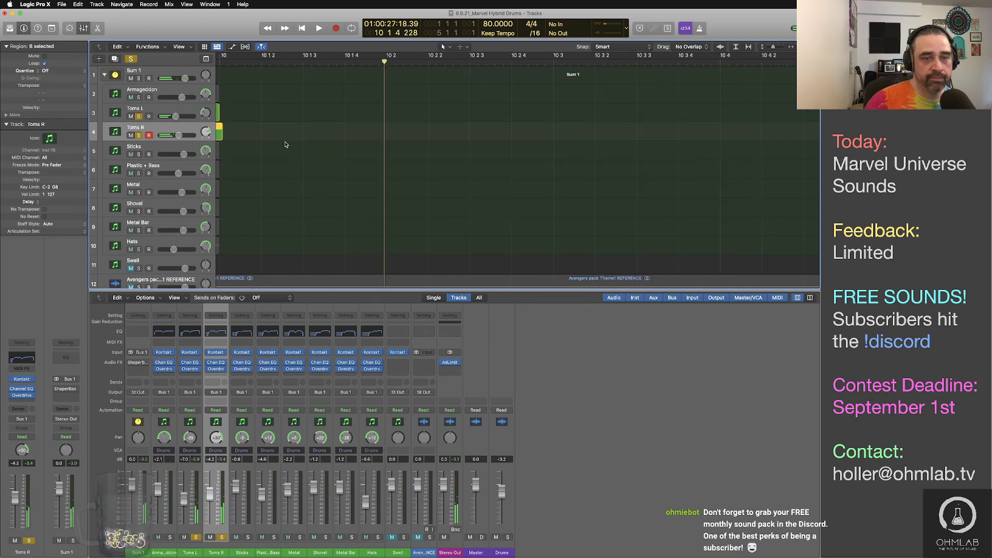
# Play the doubled toms from bar 1, turning the Toms R solo off and on to compare the sound
pyautogui.hscroll(-10, 286, 144)
pyautogui.press('Return')
pyautogui.press('space')
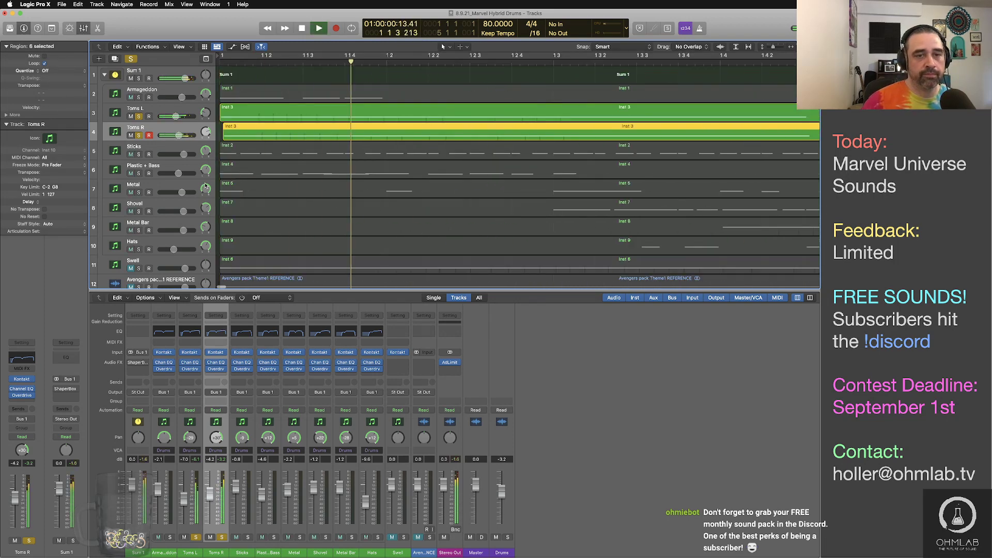
pyautogui.scroll(-10, 358, 205)
pyautogui.scroll(-3, 358, 205)
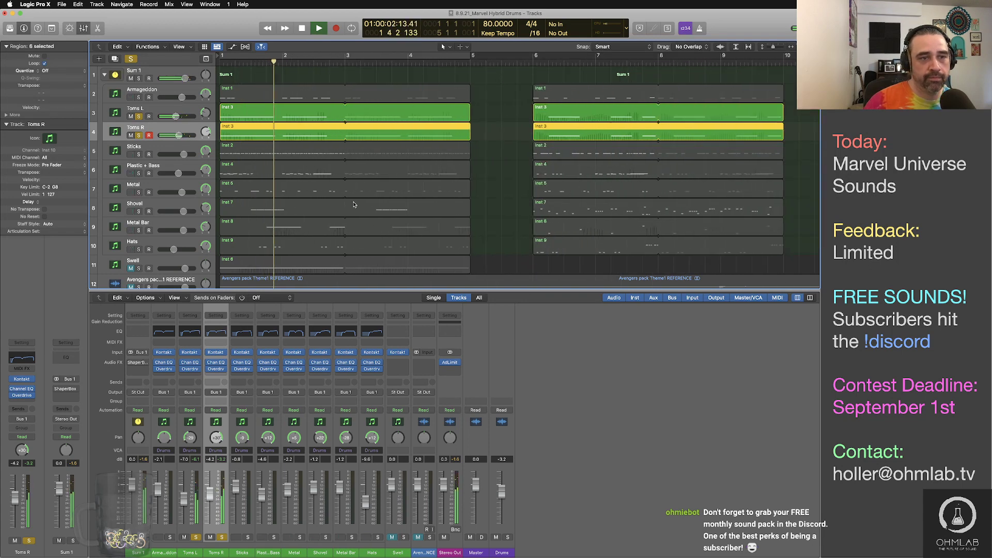
pyautogui.click(140, 135)
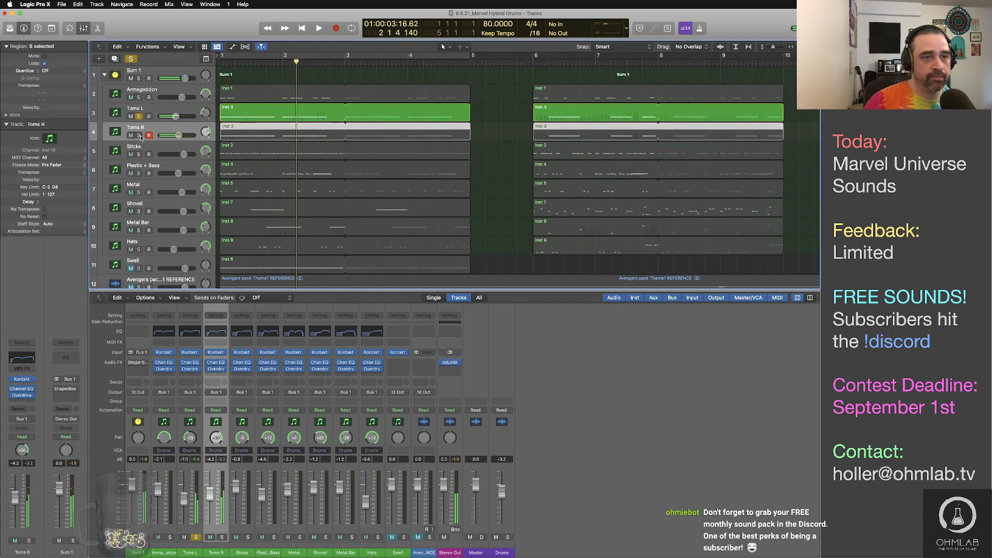
pyautogui.click(140, 135)
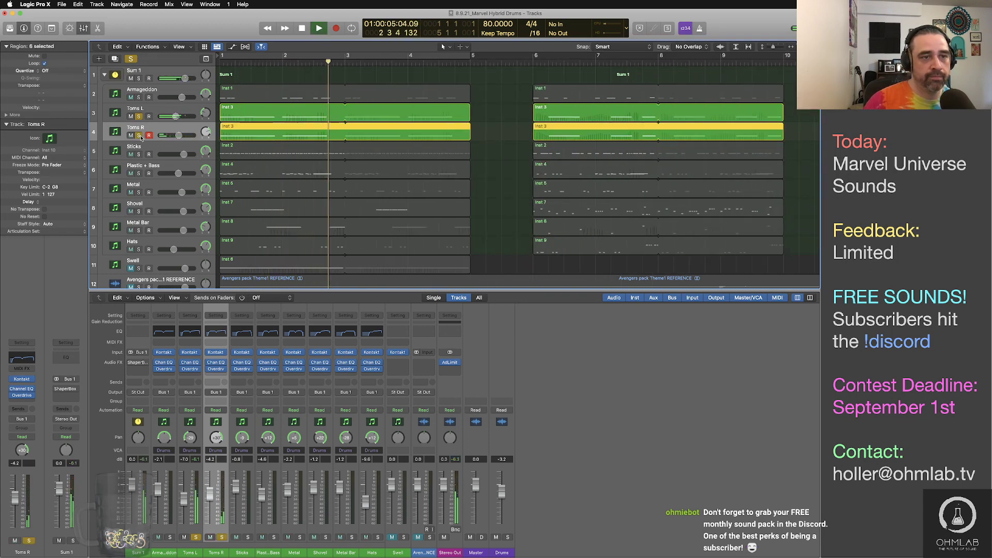
# Solo Armageddon along with both toms tracks and play them together from bar 1
pyautogui.click(138, 97)
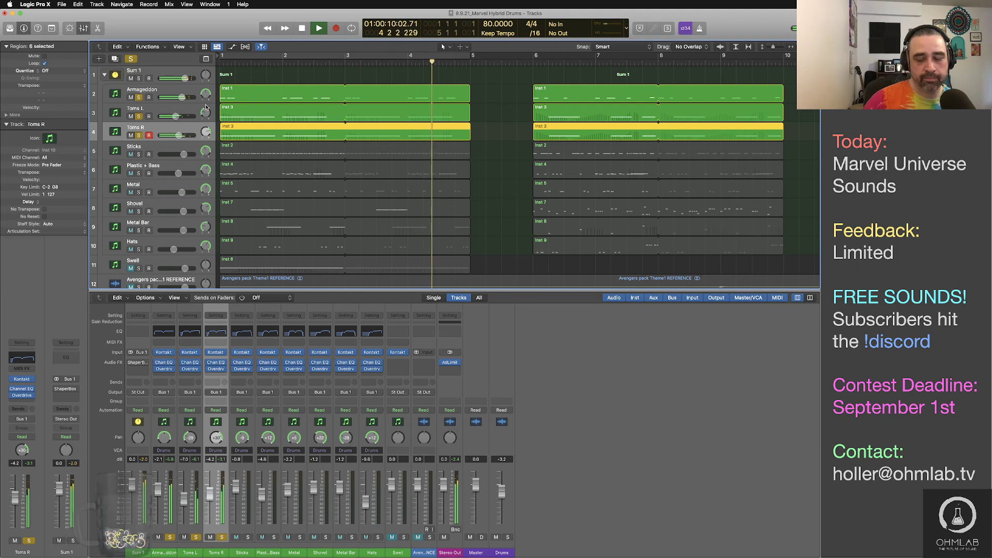
pyautogui.press('Return')
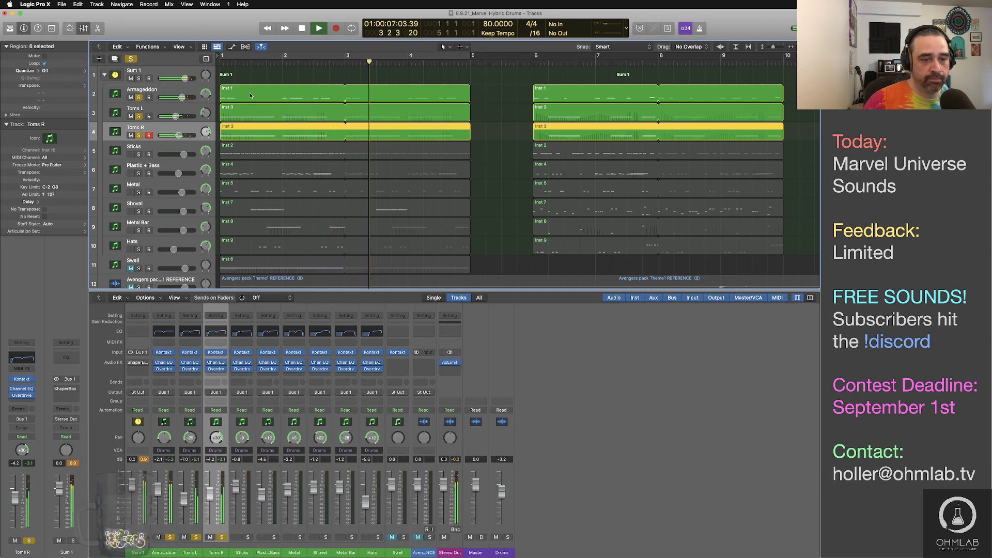
pyautogui.press('space')
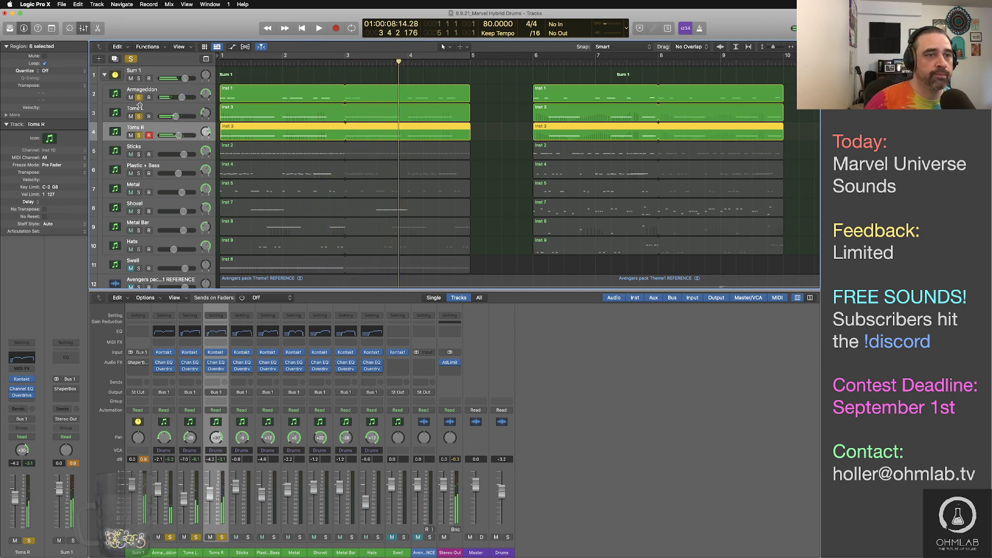
# Unsolo Armageddon and both toms tracks, solo and select the Sticks track, and play its part
pyautogui.click(139, 98)
pyautogui.click(138, 136)
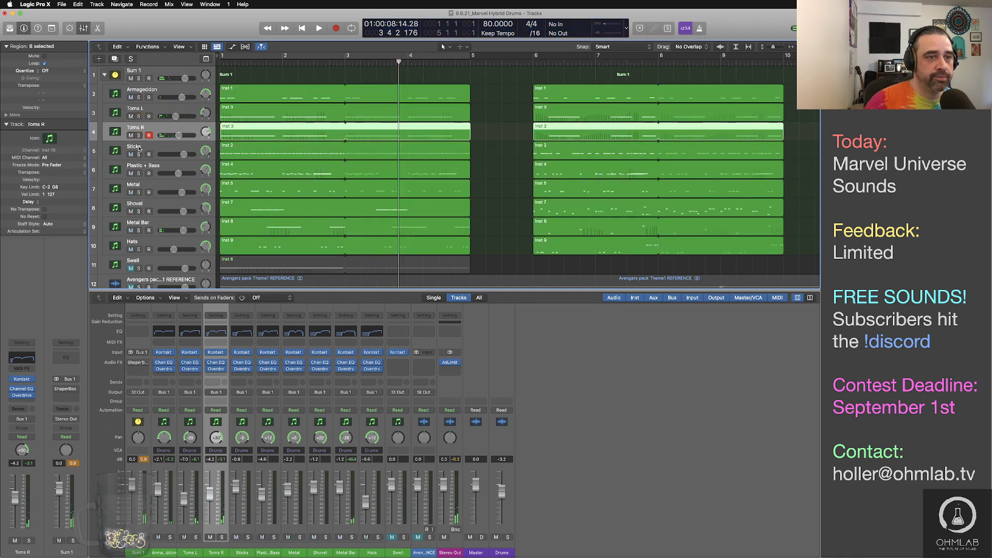
pyautogui.click(139, 154)
pyautogui.click(139, 154)
pyautogui.press('space')
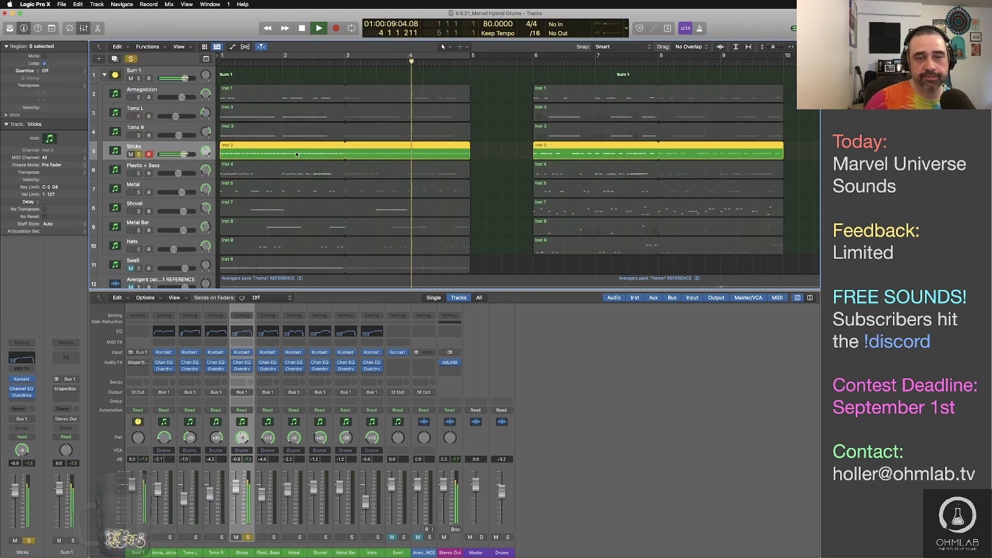
# Duplicate the Sticks track and copy all six of its regions onto the new track
pyautogui.scroll(-10, 360, 138)
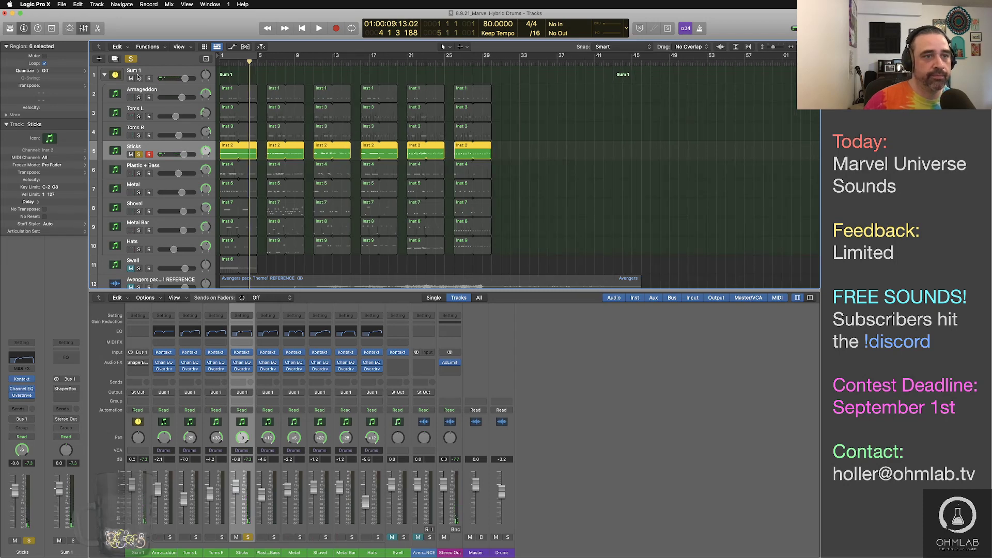
pyautogui.press('super+d')
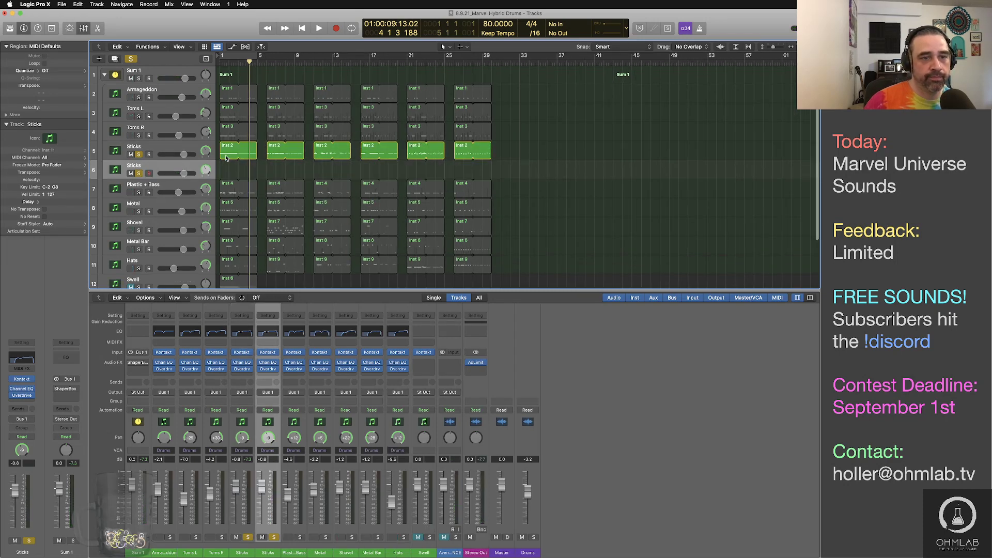
pyautogui.click(195, 149)
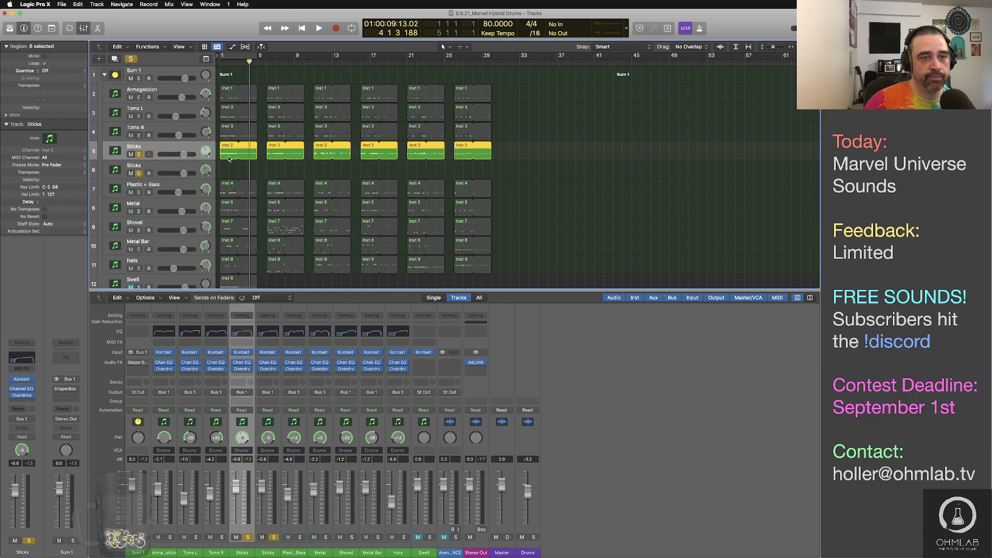
pyautogui.keyDown('alt'); pyautogui.moveTo(229, 159); pyautogui.dragTo(231, 171); pyautogui.keyUp('alt')
# Rename the original sticks track as Sticks L and its duplicate as Sticks R
pyautogui.doubleClick(143, 147)
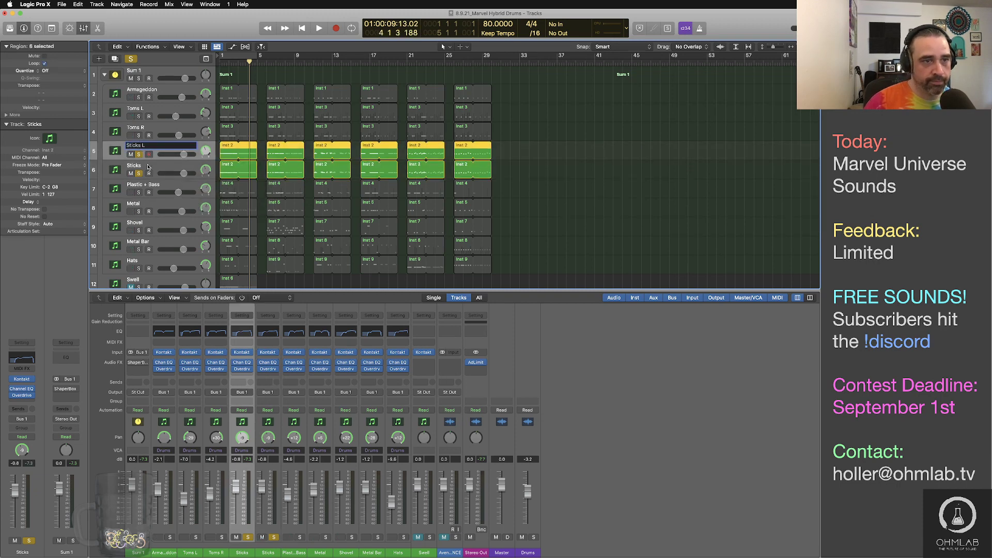
pyautogui.doubleClick(147, 165)
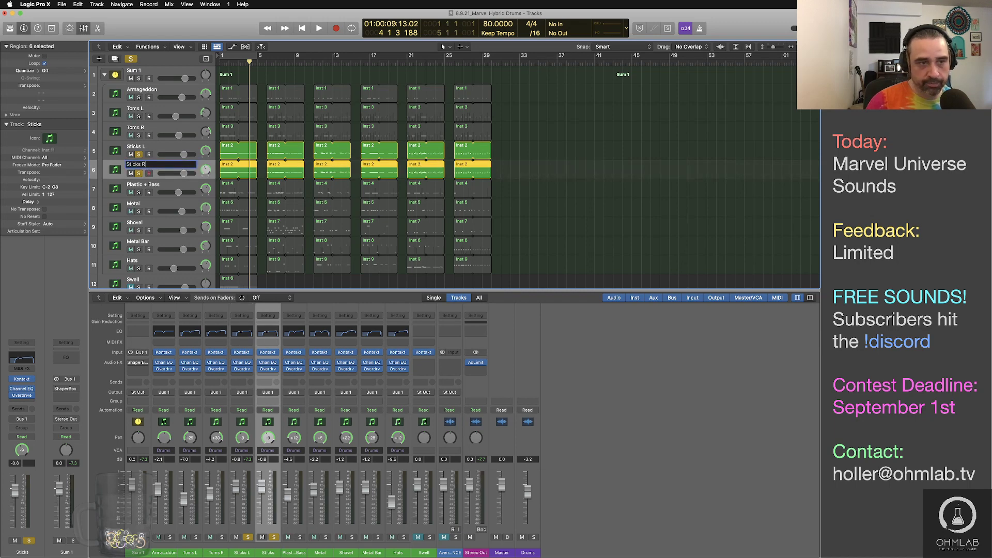
pyautogui.write('R')
pyautogui.press('Return')
pyautogui.click(168, 153)
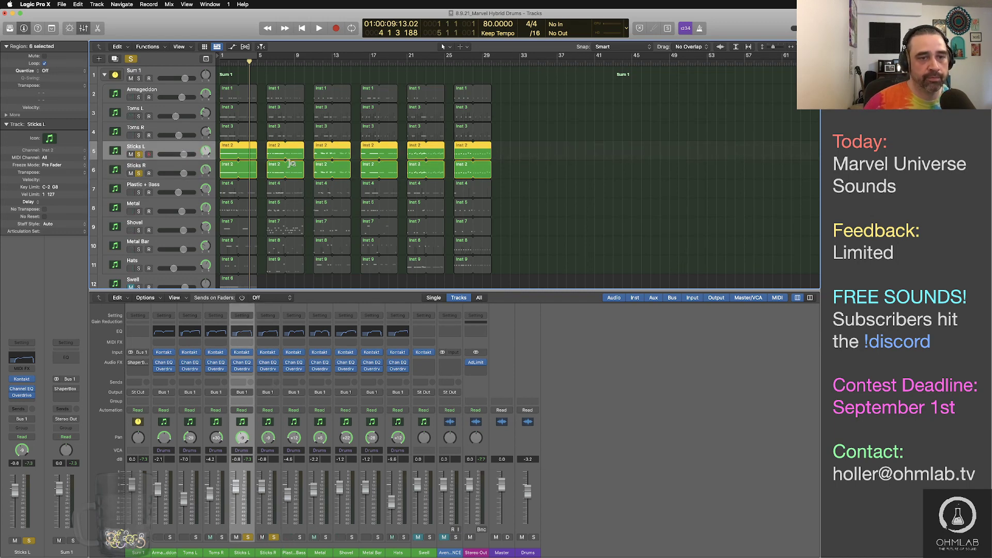
# Pan Sticks L to about -16 and Sticks R to about +20, playing both tracks to judge the width
pyautogui.press('space')
pyautogui.press('space')
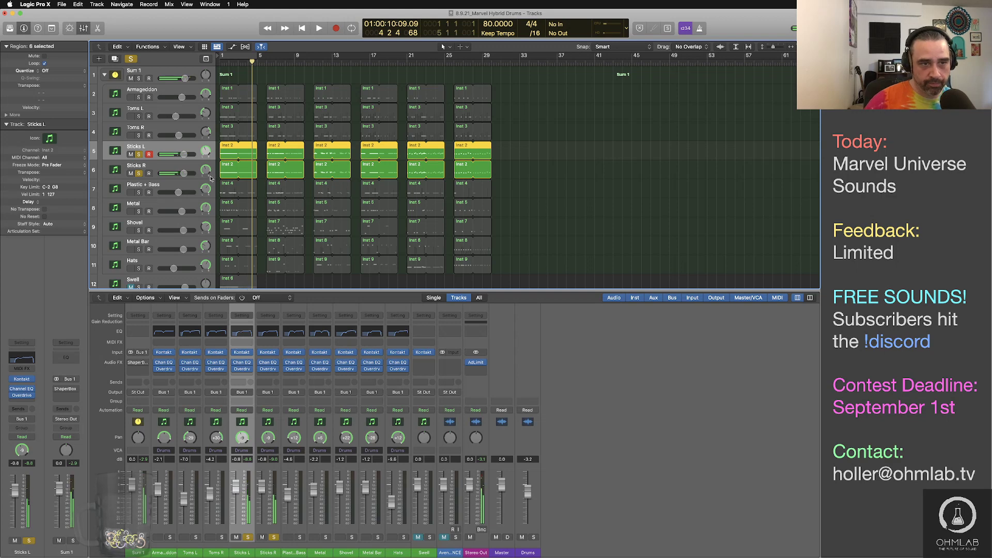
pyautogui.click(241, 438)
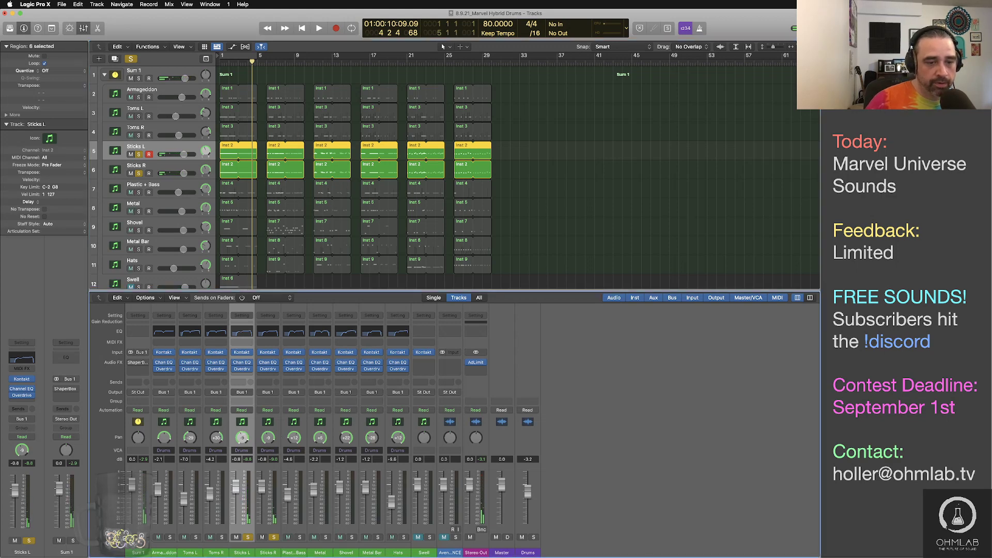
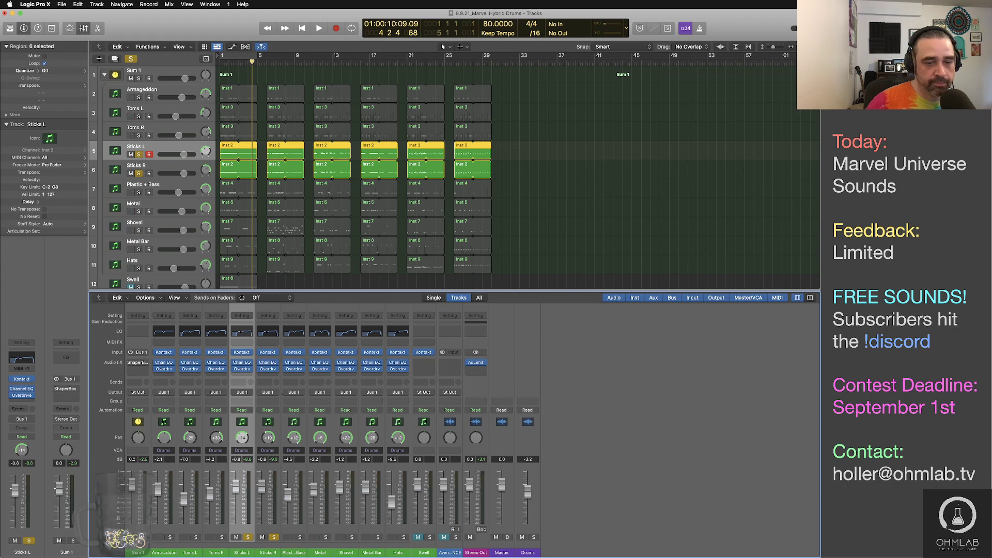
pyautogui.press('space')
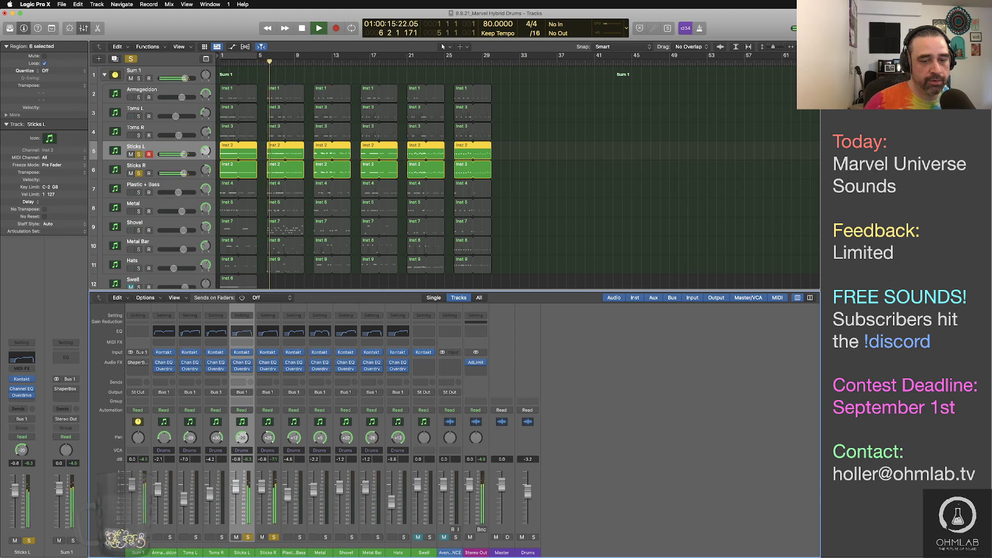
pyautogui.press('space')
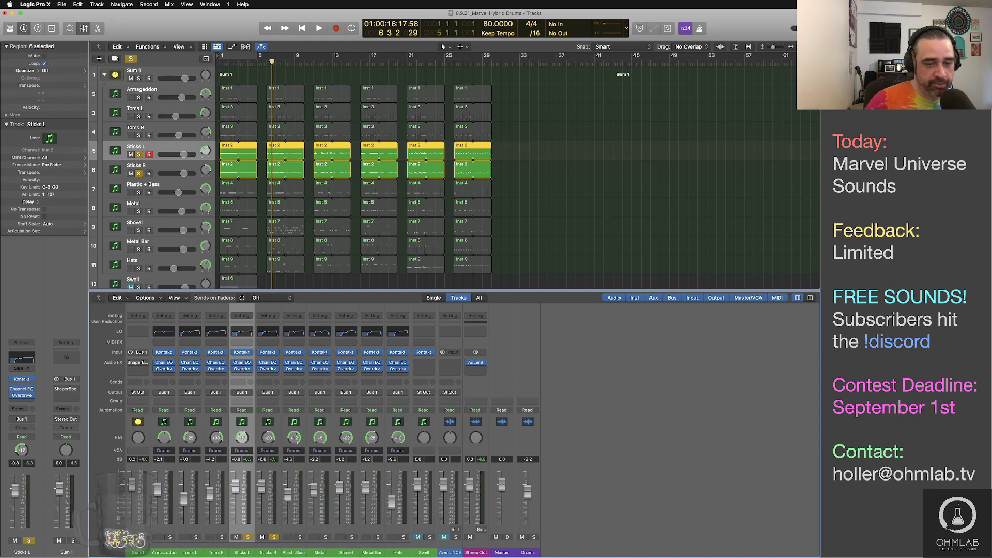
# Play the sticks pair from bar 1, adding both toms tracks and Armageddon to the solo during playback
pyautogui.press('Return')
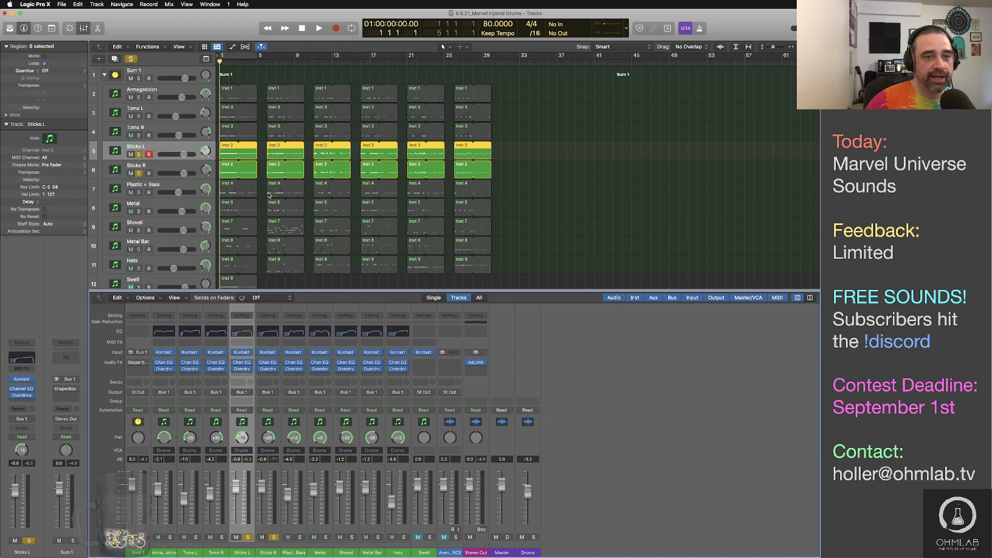
pyautogui.click(241, 78)
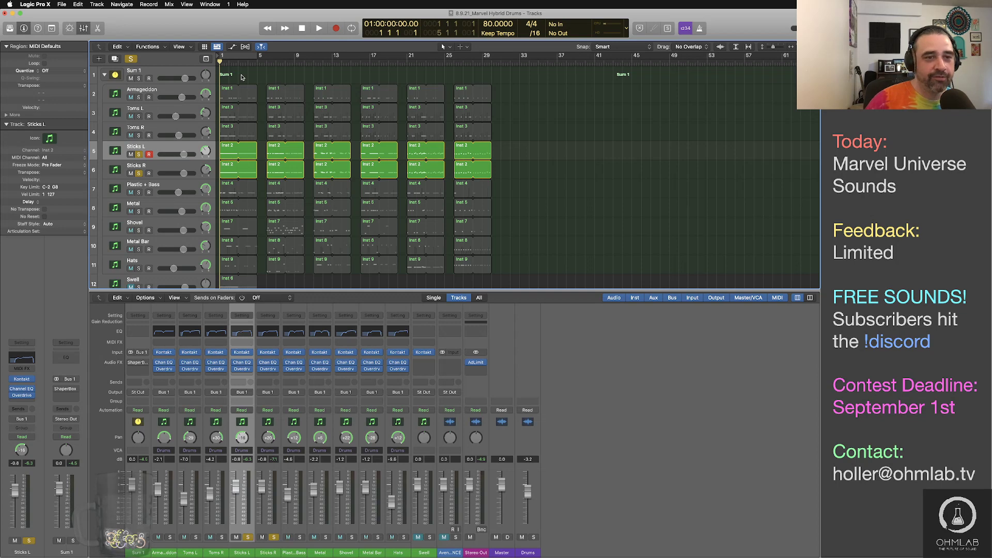
pyautogui.click(198, 149)
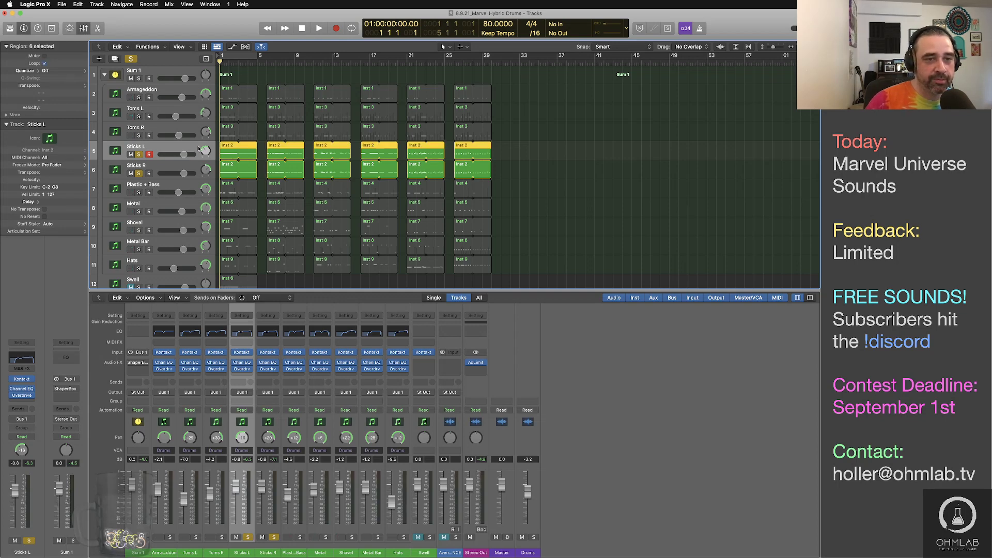
pyautogui.press('space')
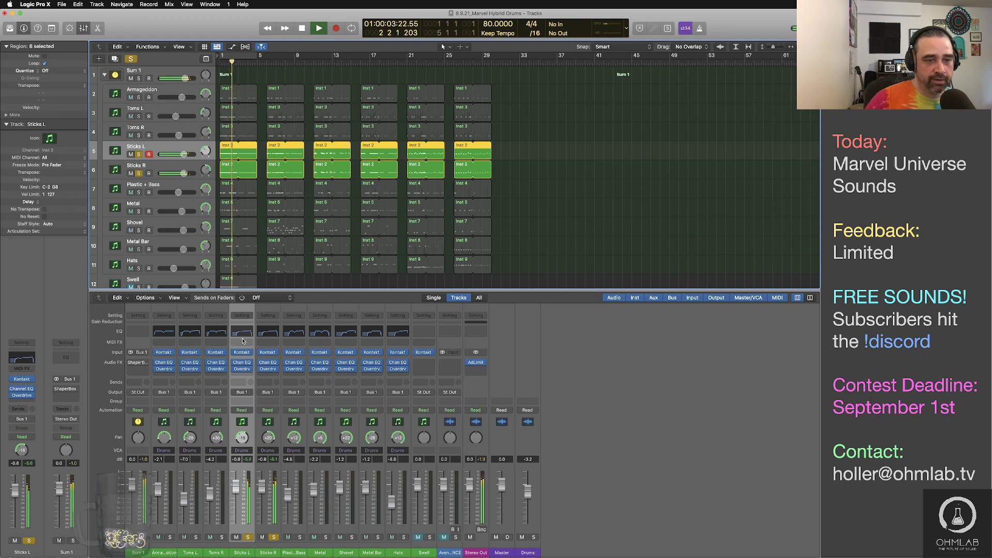
pyautogui.moveTo(138, 134); pyautogui.dragTo(138, 116)
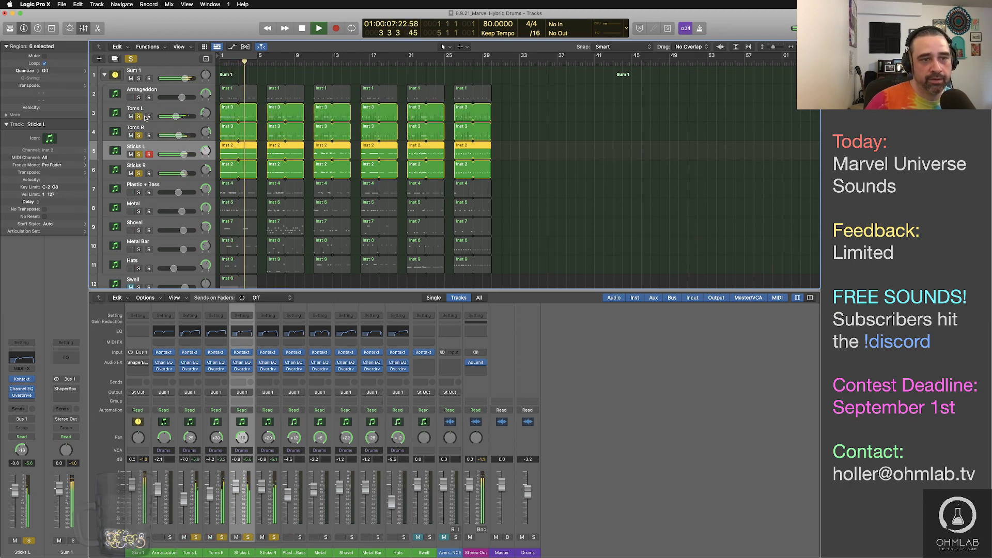
pyautogui.click(139, 97)
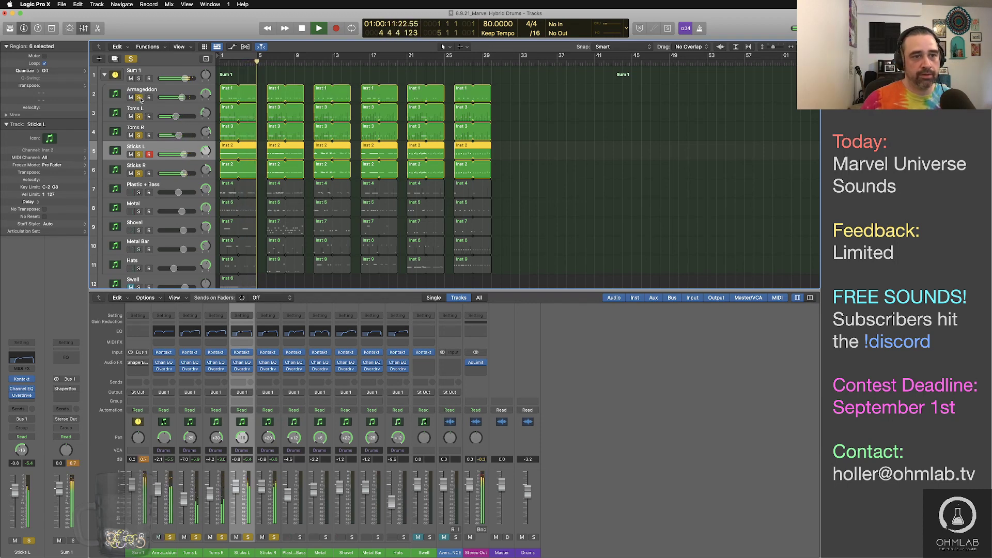
pyautogui.press('space')
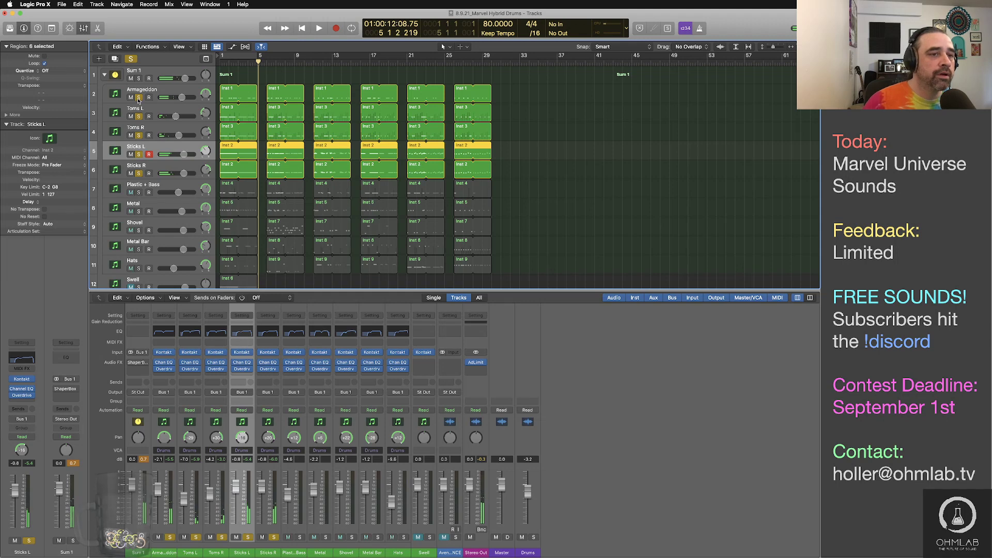
# Unsolo Armageddon, the toms and the sticks, and play the Plastic + Bass track soloed from bar 1
pyautogui.click(138, 98)
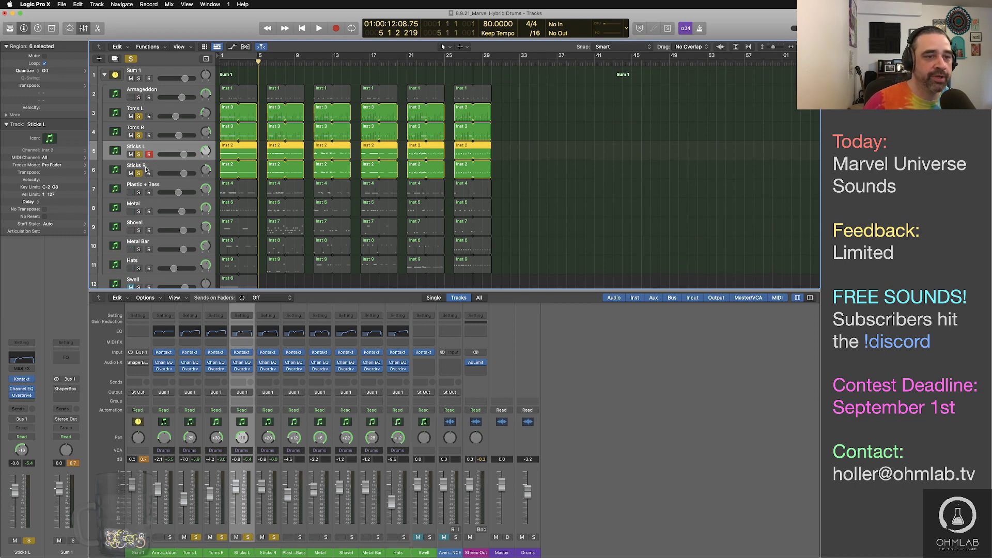
pyautogui.moveTo(139, 117); pyautogui.dragTo(139, 173)
pyautogui.click(139, 192)
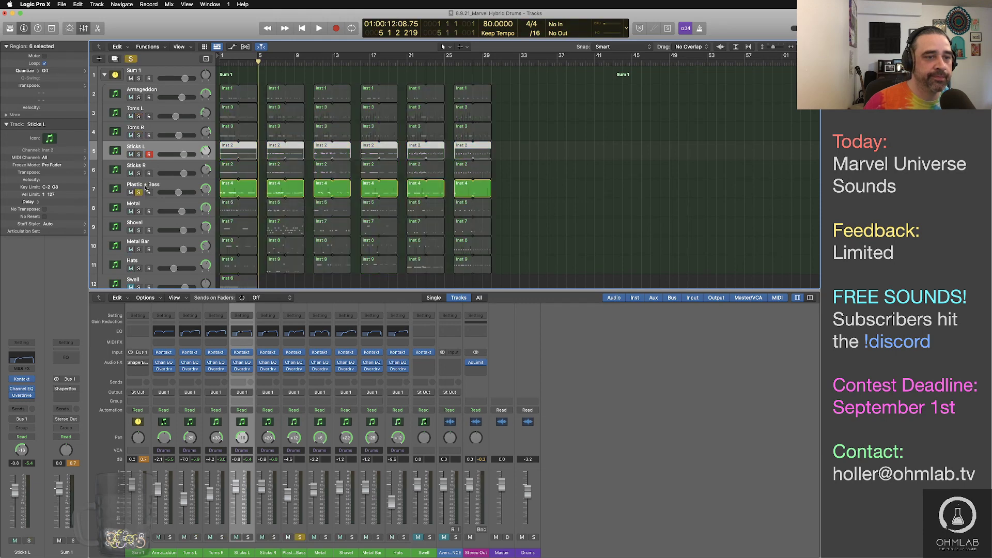
pyautogui.click(146, 186)
pyautogui.press('space')
pyautogui.press('Return')
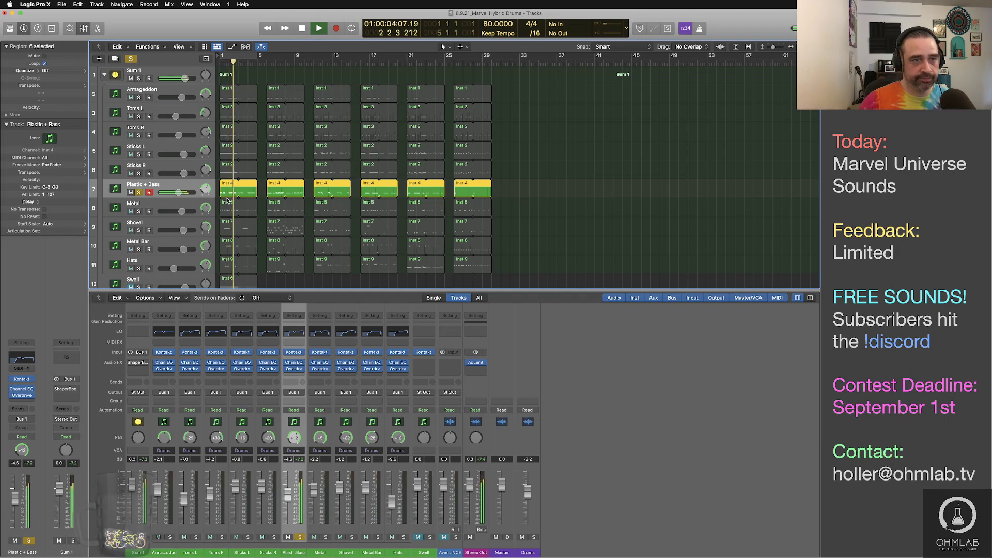
pyautogui.press('space')
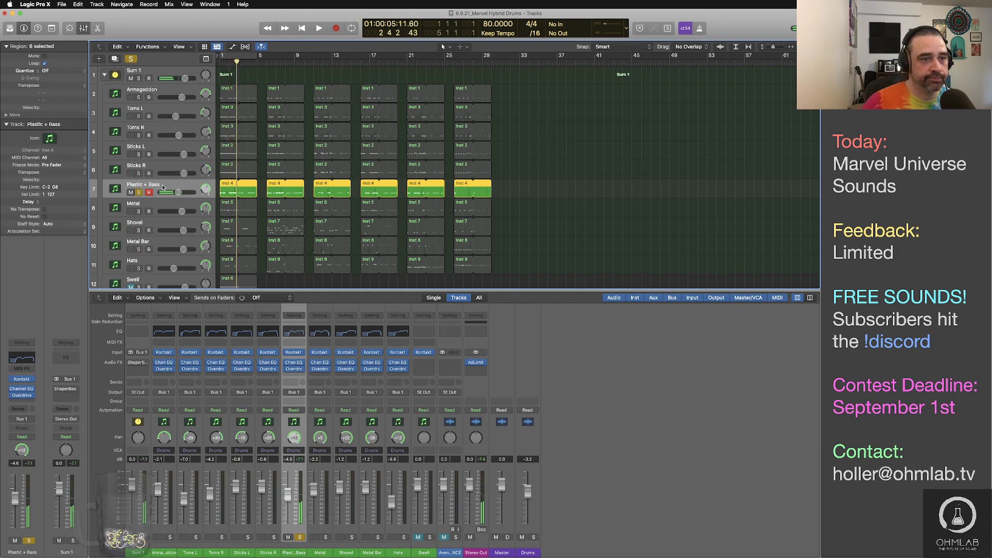
# Duplicate the Plastic + Bass track and copy all six of its regions onto the new track
pyautogui.doubleClick(163, 186)
pyautogui.press('Return')
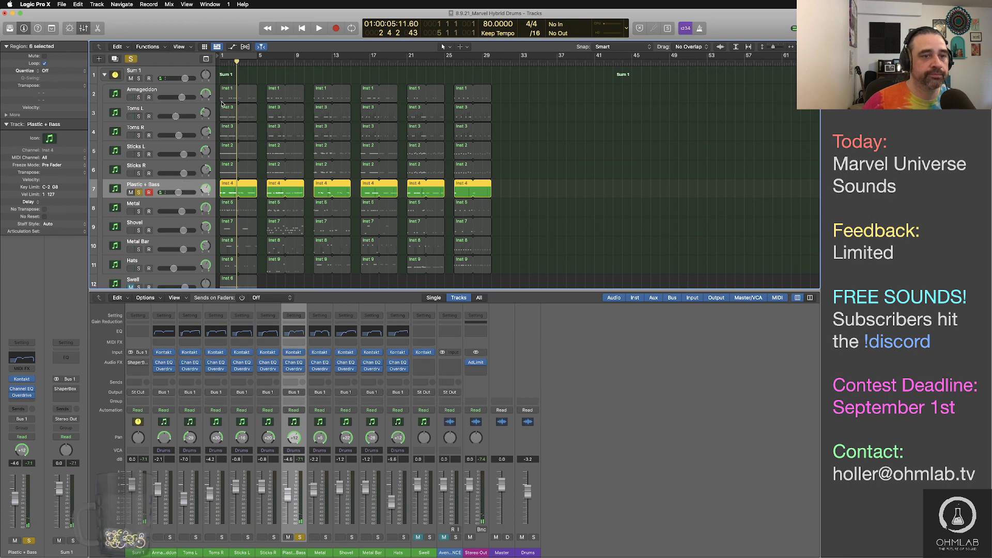
pyautogui.press('super+d')
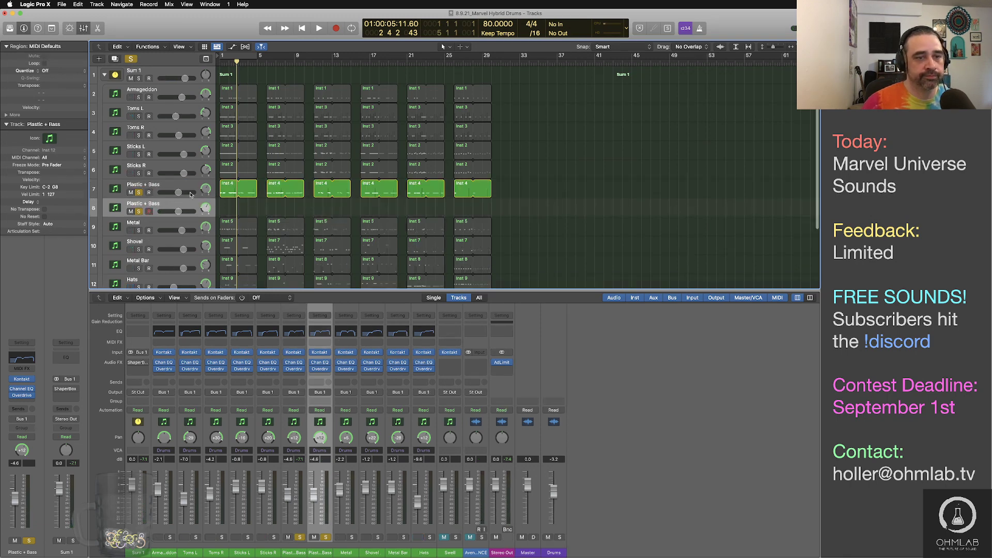
pyautogui.moveTo(231, 192); pyautogui.dragTo(231, 209)
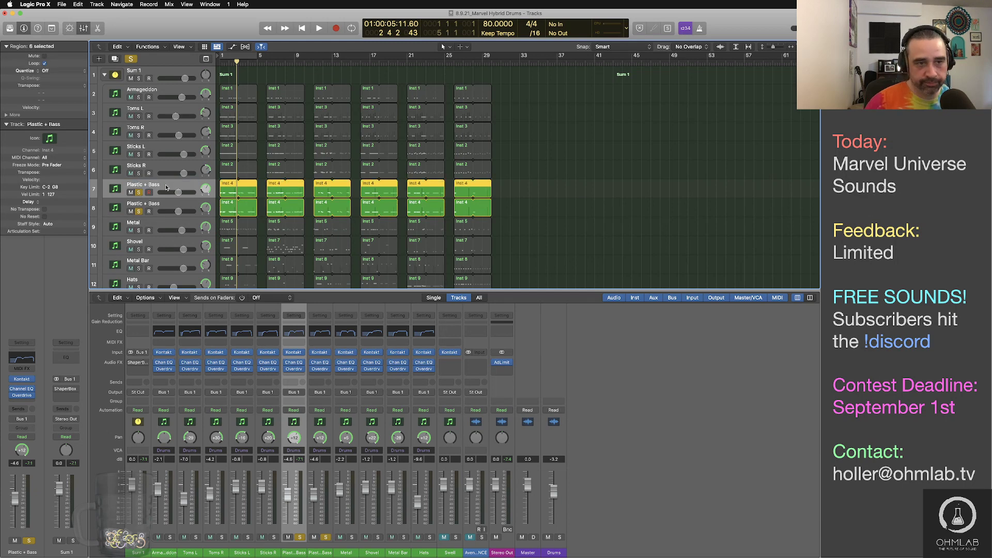
# Rename the two copies as Plastic + Bass L and Plastic + Bass R
pyautogui.doubleClick(166, 187)
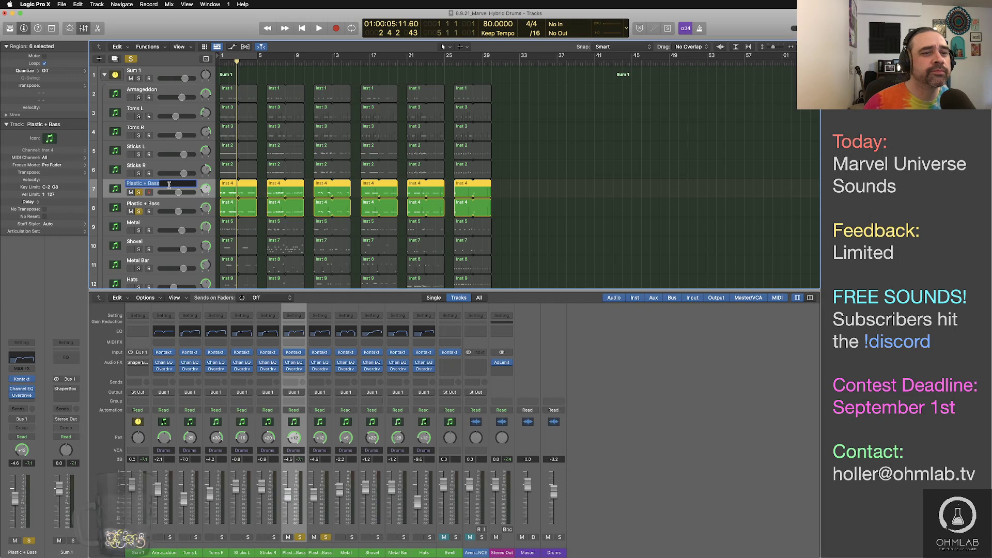
pyautogui.click(169, 185)
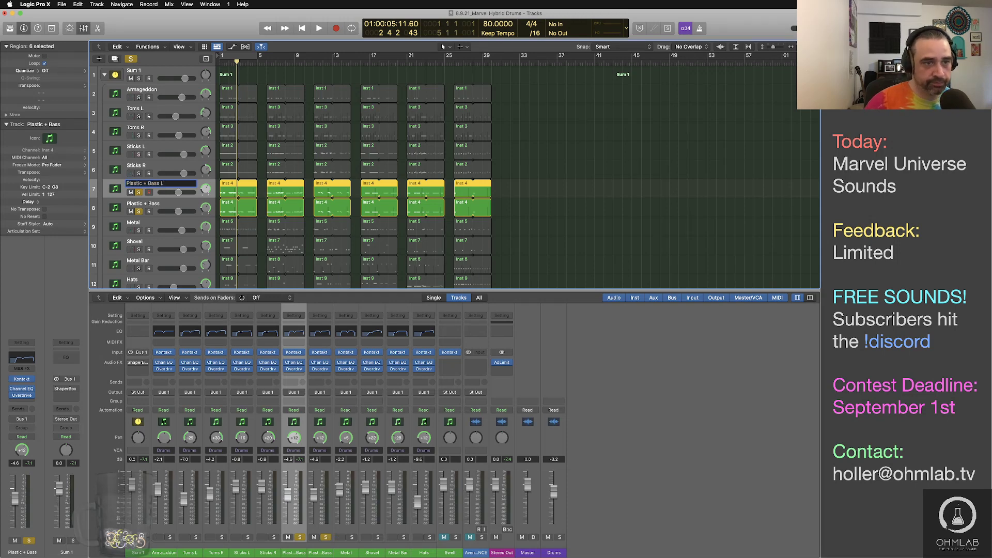
pyautogui.write('L')
pyautogui.doubleClick(166, 203)
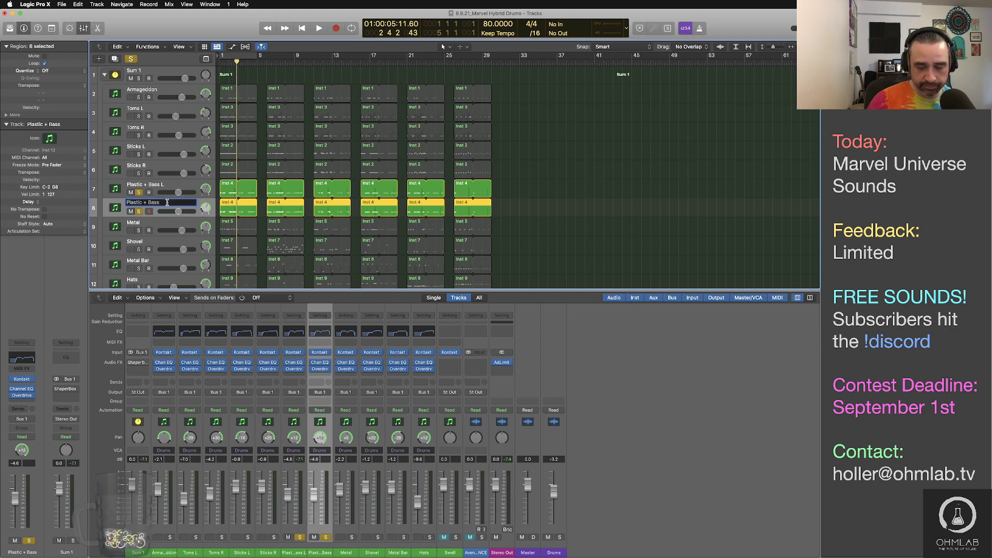
pyautogui.write('R')
pyautogui.press('Return')
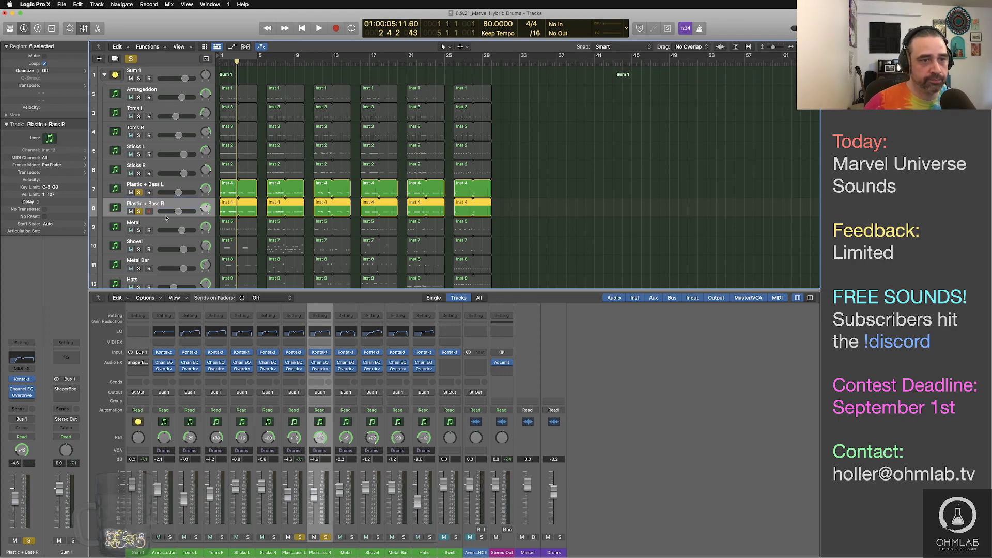
# Solo only Sticks L and Sticks R, and shift the Sticks R regions slightly later than the Sticks L ones
pyautogui.click(188, 166)
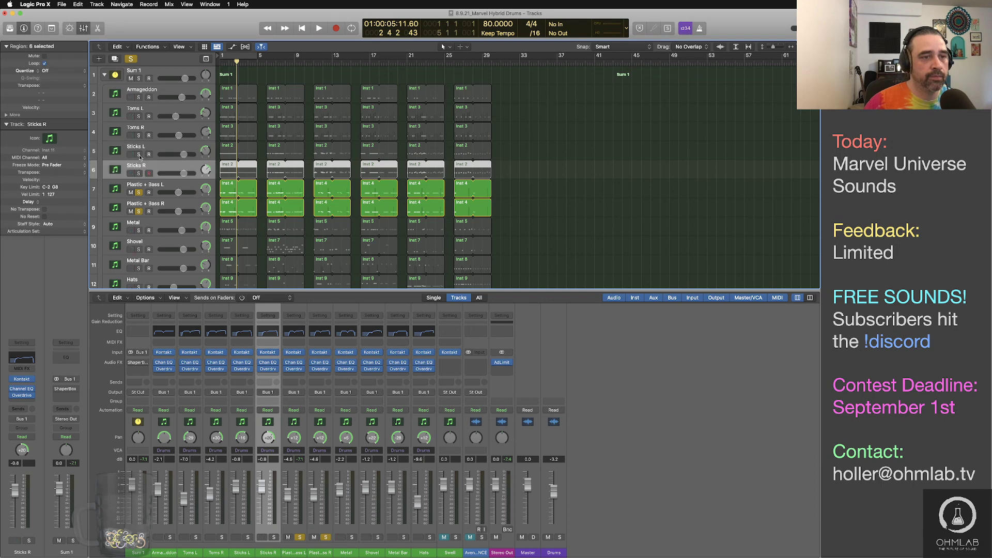
pyautogui.moveTo(139, 156); pyautogui.dragTo(174, 166)
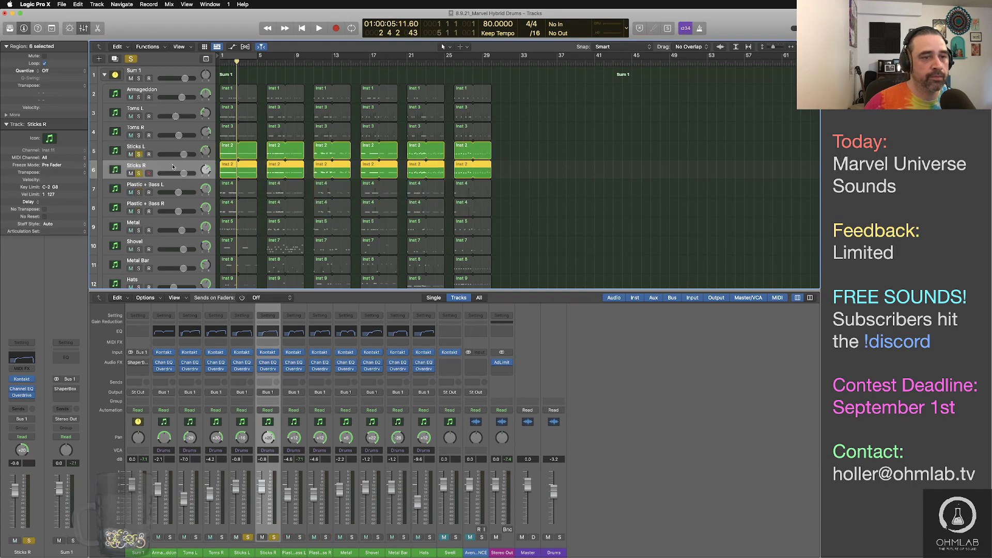
pyautogui.hscroll(-3, 251, 191)
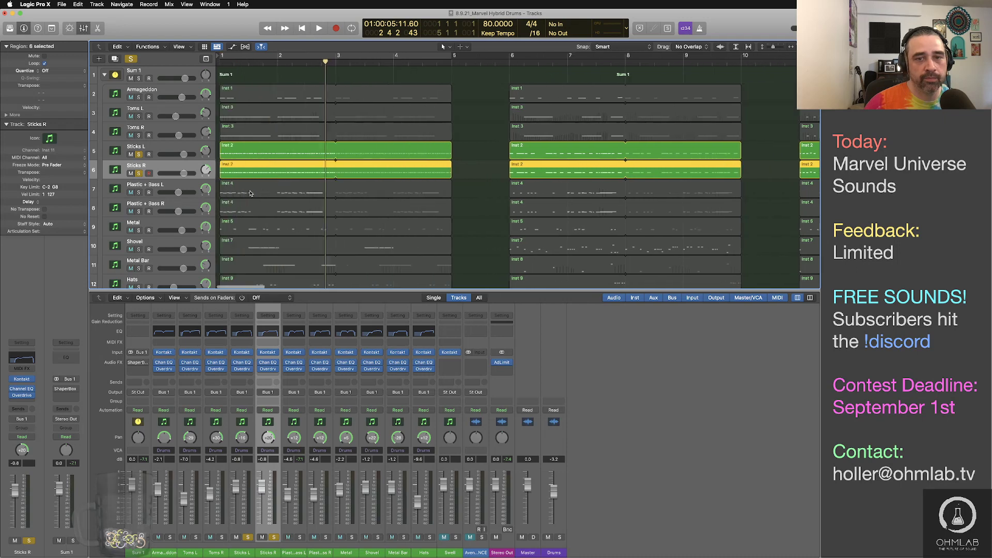
pyautogui.scroll(5, 238, 184)
pyautogui.hscroll(-8, 232, 180)
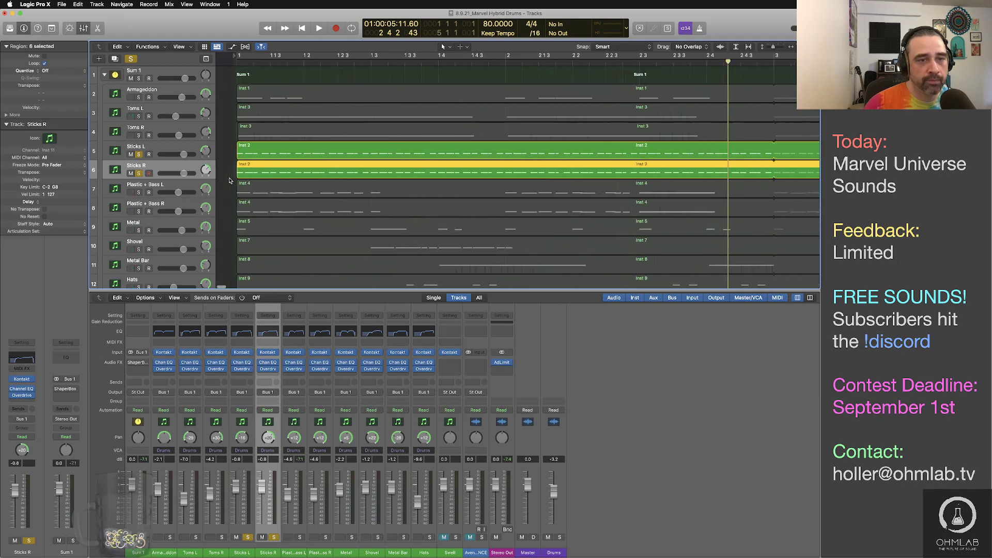
pyautogui.scroll(5, 231, 180)
pyautogui.hscroll(-15, 230, 180)
pyautogui.hscroll(-8, 229, 180)
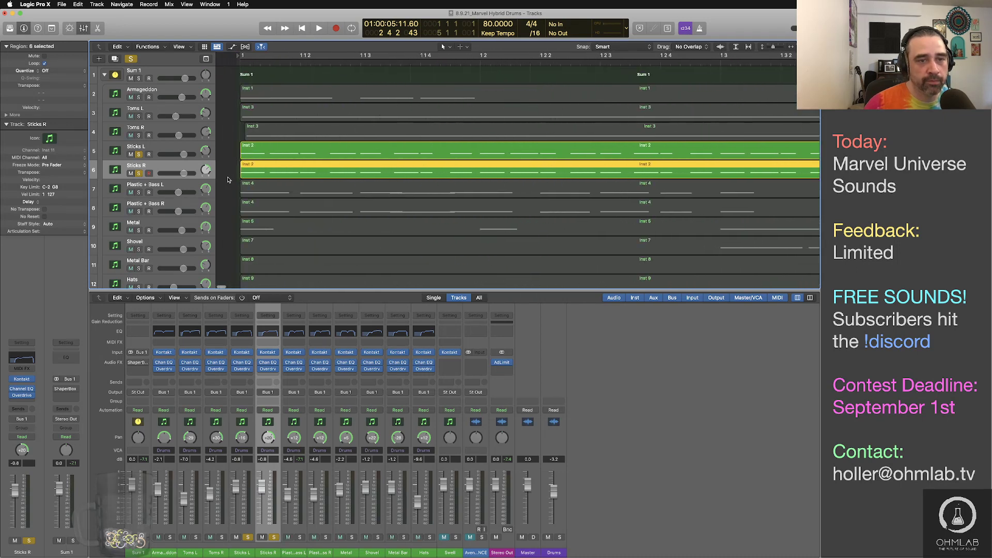
pyautogui.moveTo(231, 177); pyautogui.dragTo(236, 178)
# Play the offset sticks pair and examine the gap between the Sticks L and Sticks R region starts
pyautogui.press('space')
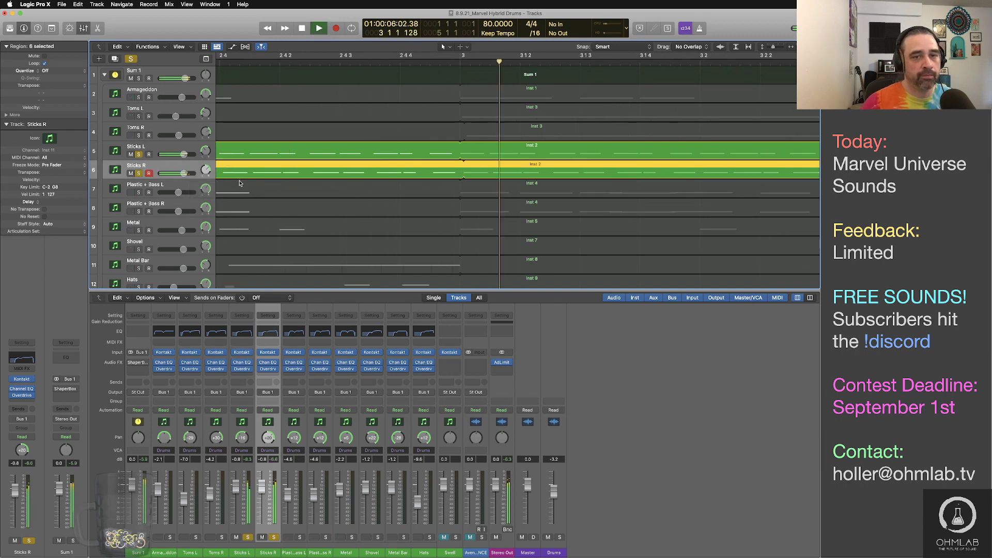
pyautogui.press('space')
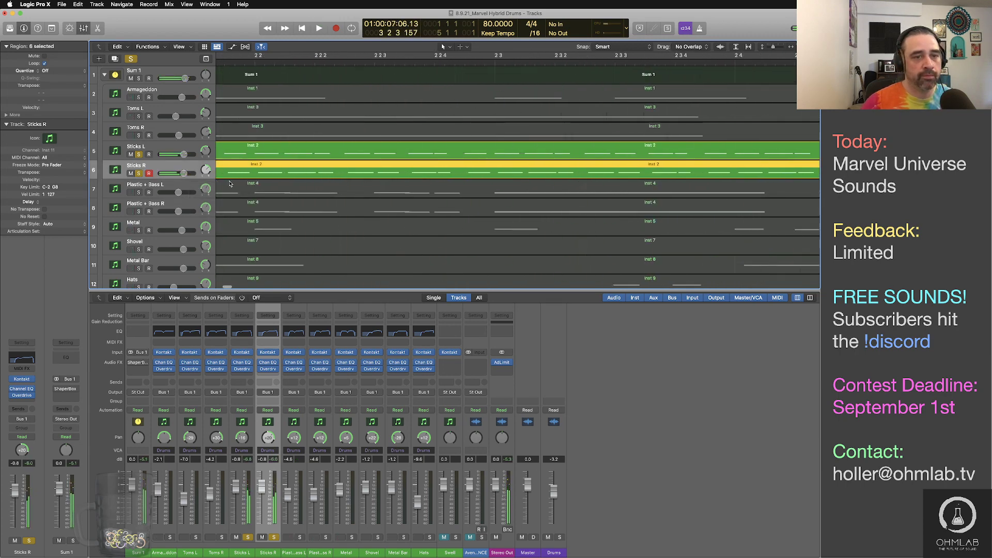
pyautogui.scroll(-10, 230, 184)
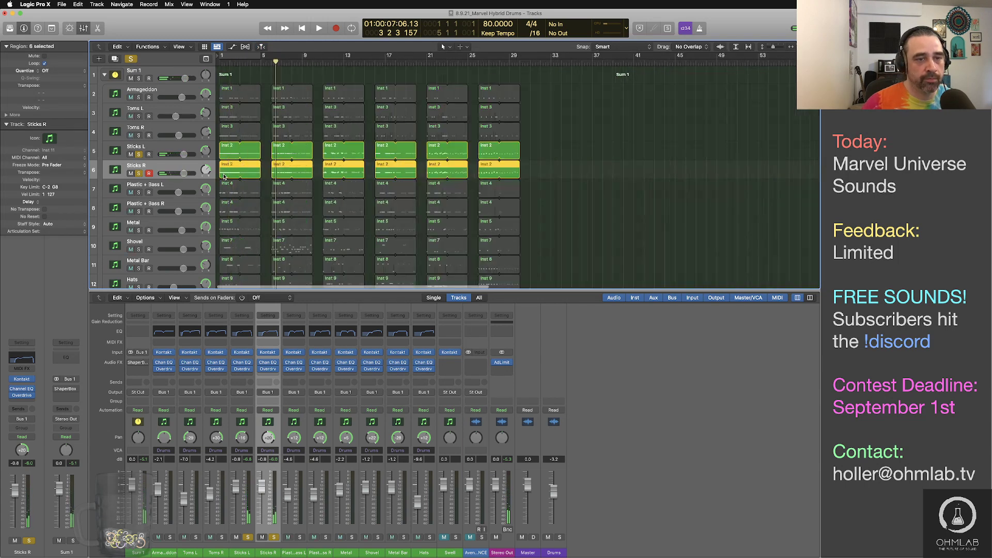
pyautogui.scroll(10, 225, 175)
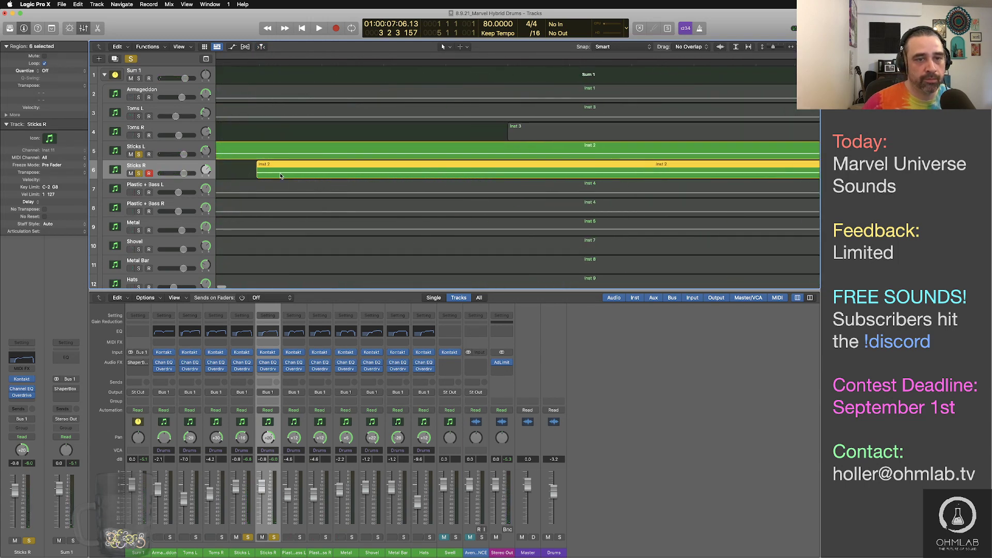
# Play the offset sticks pair, then solo Toms L and Toms R as well and play them together
pyautogui.press('space')
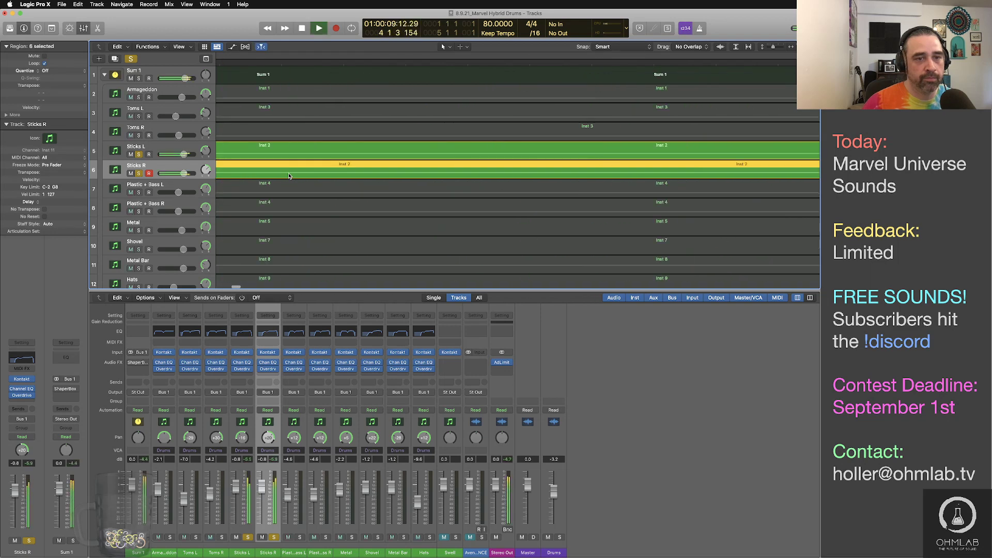
pyautogui.press('space')
pyautogui.scroll(-10, 287, 176)
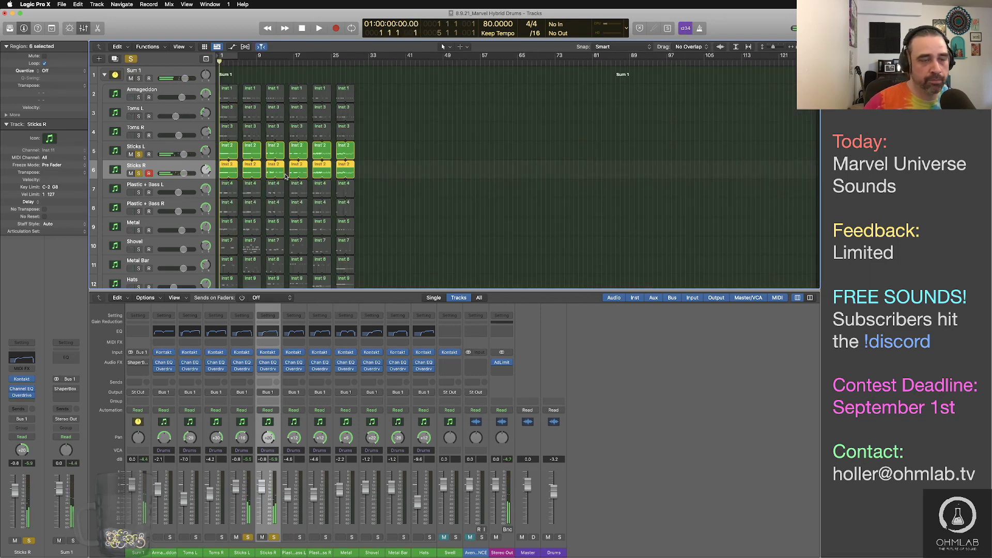
pyautogui.press('space')
pyautogui.moveTo(140, 136); pyautogui.dragTo(136, 119)
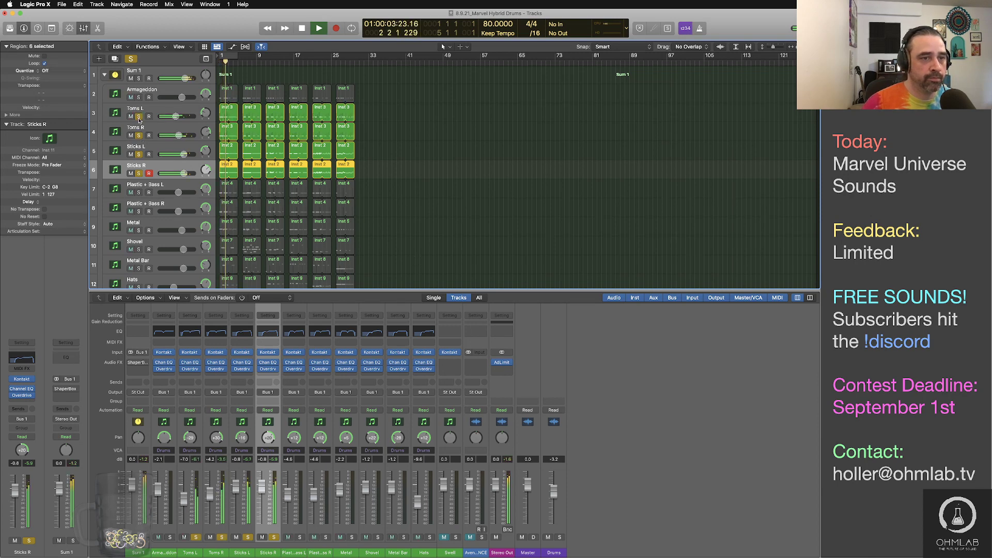
pyautogui.press('space')
# Solo only Plastic + Bass L and Plastic + Bass R, and pan the pair to opposite sides during playback
pyautogui.moveTo(139, 118); pyautogui.dragTo(149, 212)
pyautogui.click(185, 187)
pyautogui.click(185, 204)
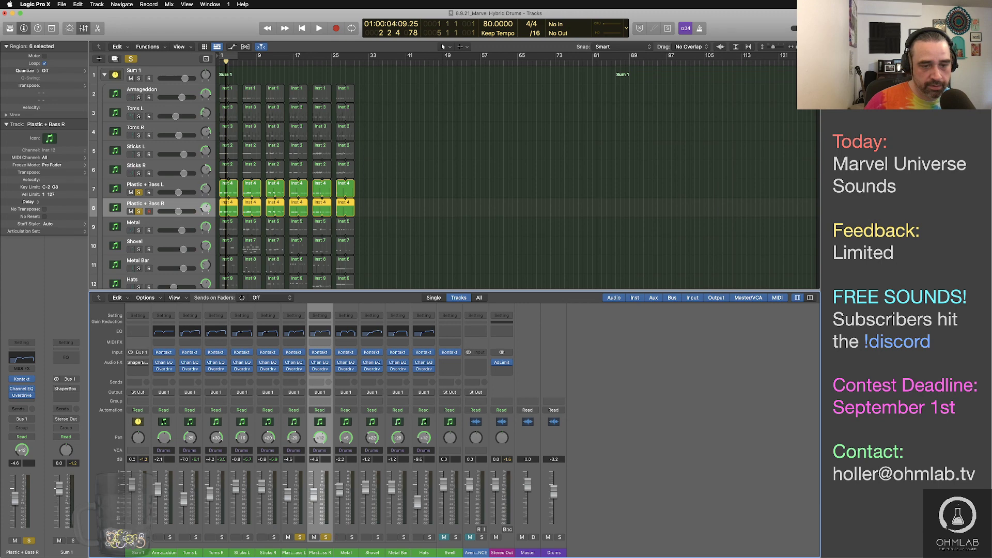
pyautogui.press('space')
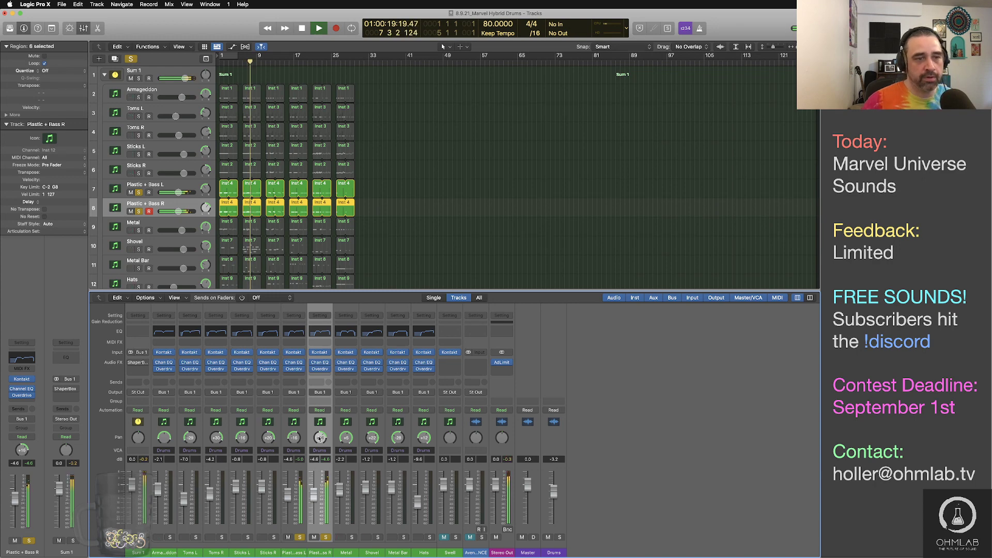
# Compare the Plastic + Bass pair with and without the R copy soloed
pyautogui.click(139, 212)
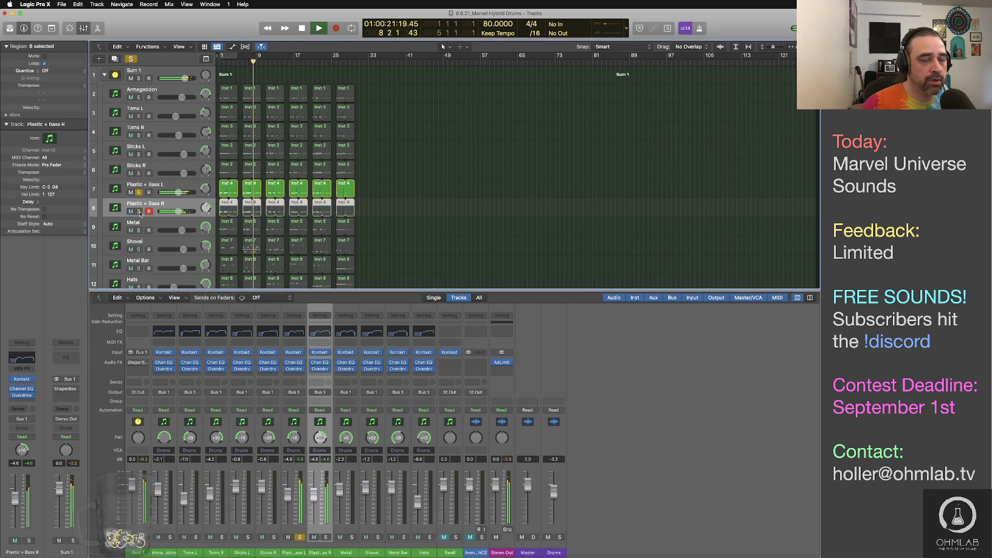
pyautogui.click(139, 212)
pyautogui.press('space')
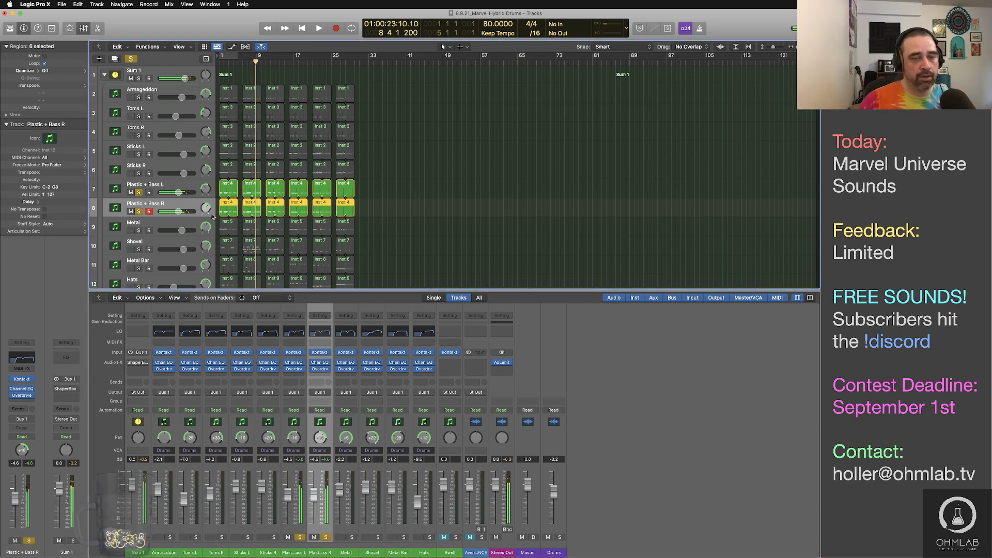
# Shift all Plastic + Bass R regions about 13 ticks later than the Plastic + Bass L ones
pyautogui.press('Return')
pyautogui.press('super+Right')
pyautogui.press('super+Right')
pyautogui.press('super+Right')
pyautogui.press('super+Right')
pyautogui.press('super+Right')
pyautogui.press('super+Right')
pyautogui.press('super+Right')
pyautogui.press('super+Right')
pyautogui.press('super+Right')
pyautogui.press('super+Right')
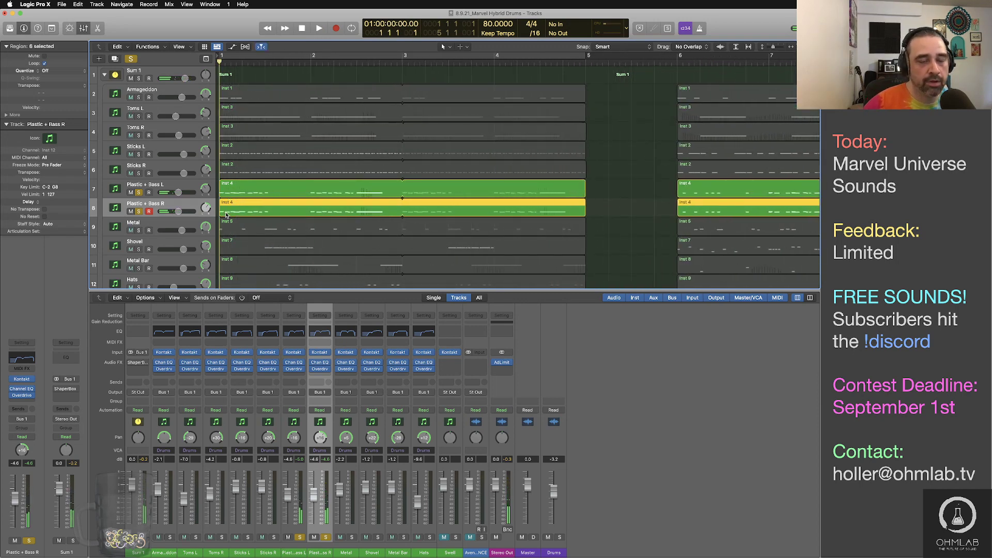
pyautogui.press('super+Right')
pyautogui.press('super+Right')
pyautogui.press('super+Right')
pyautogui.press('super+Right')
pyautogui.press('super+Right')
pyautogui.press('super+Right')
pyautogui.press('super+Right')
pyautogui.press('super+Right')
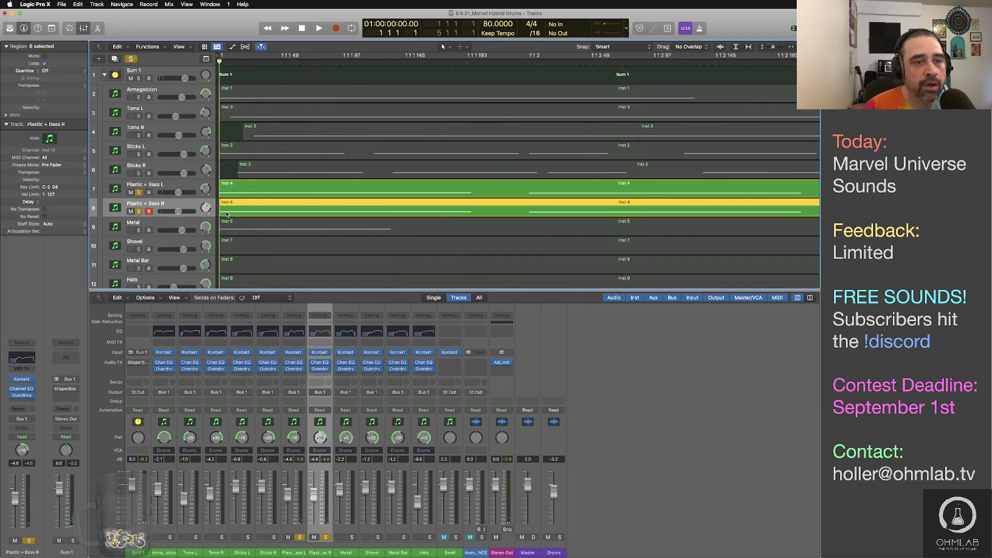
pyautogui.moveTo(228, 210); pyautogui.dragTo(264, 211)
# Play the offset Plastic + Bass pair from the start and examine its regions along the timeline
pyautogui.press('space')
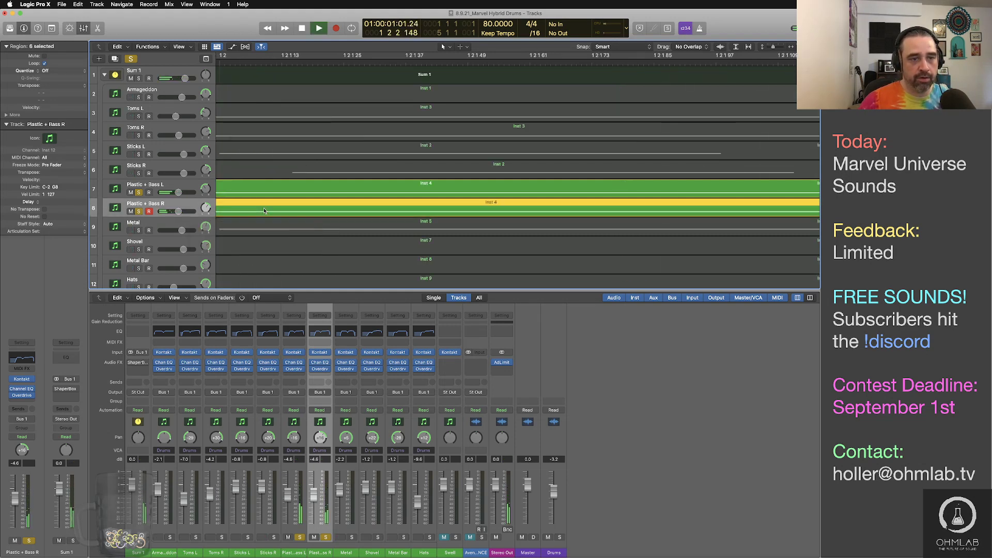
pyautogui.press('super+Left')
pyautogui.press('super+Left')
pyautogui.press('super+Left')
pyautogui.press('super+Left')
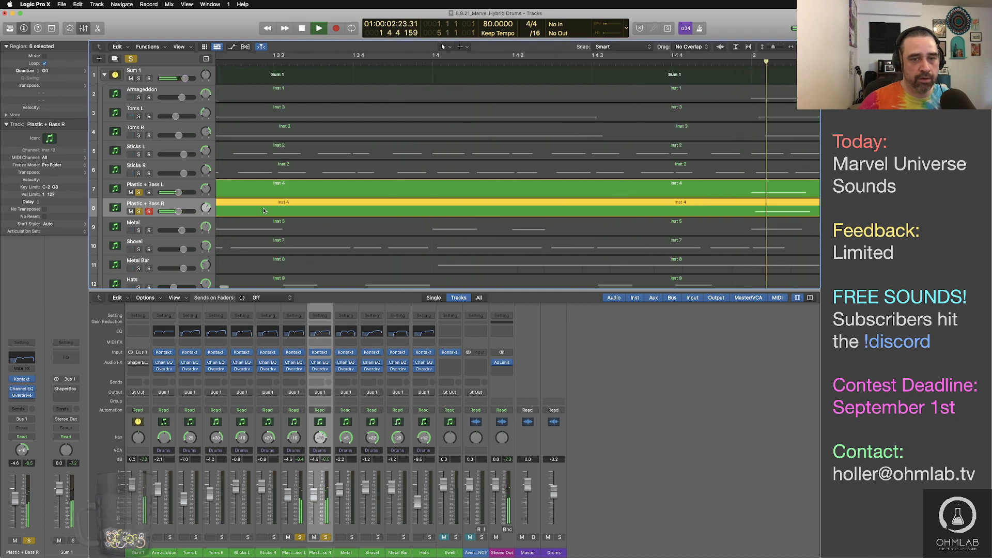
pyautogui.press('super+Left')
pyautogui.press('super+Left')
pyautogui.press('super+Left')
pyautogui.press('super+Left')
pyautogui.press('super+Left')
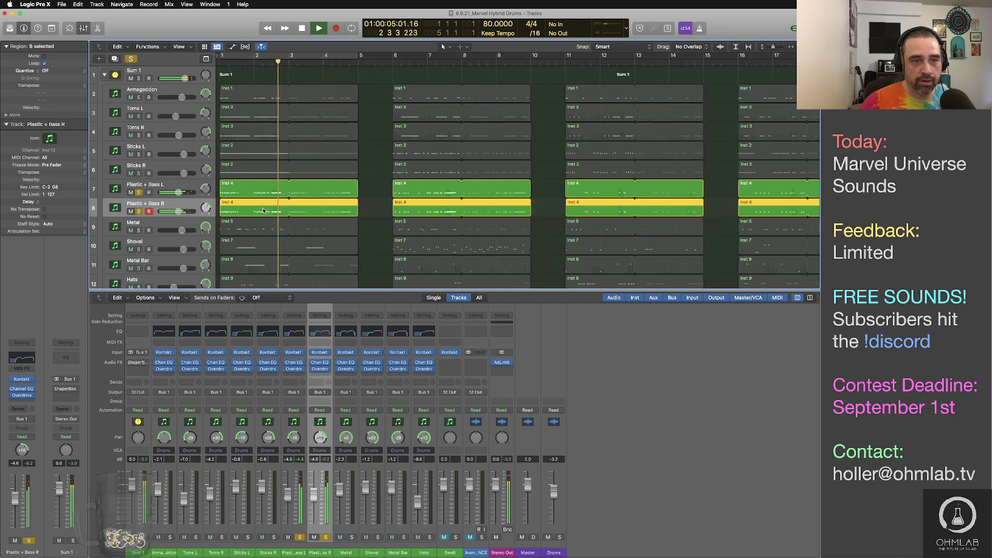
pyautogui.press('super+Right')
pyautogui.press('super+Right')
pyautogui.press('super+Right')
pyautogui.press('super+Right')
pyautogui.press('super+Right')
pyautogui.press('super+Right')
pyautogui.press('super+Right')
pyautogui.press('space')
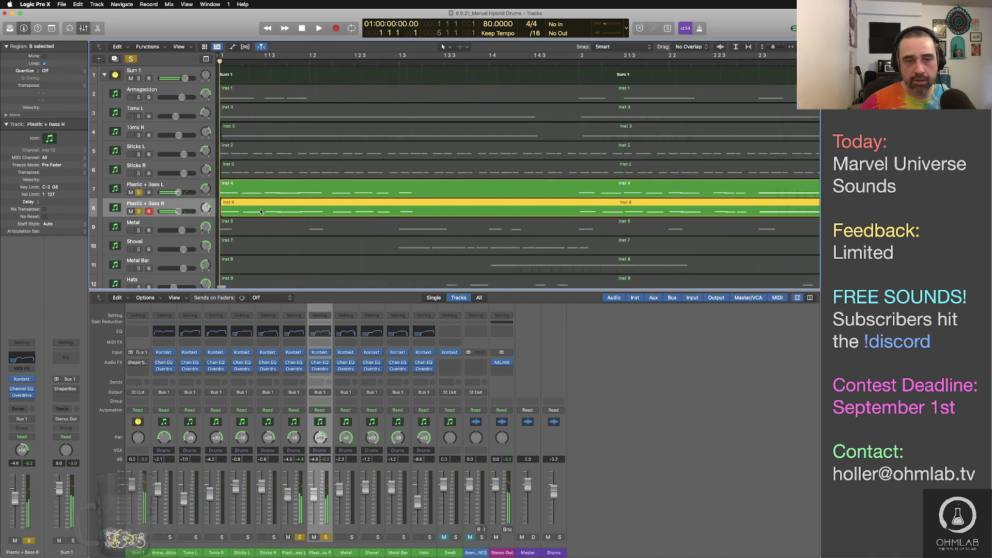
# Try a smaller offset of about 7 ticks for the Plastic + Bass R regions and play the pair
pyautogui.scroll(10, 219, 211)
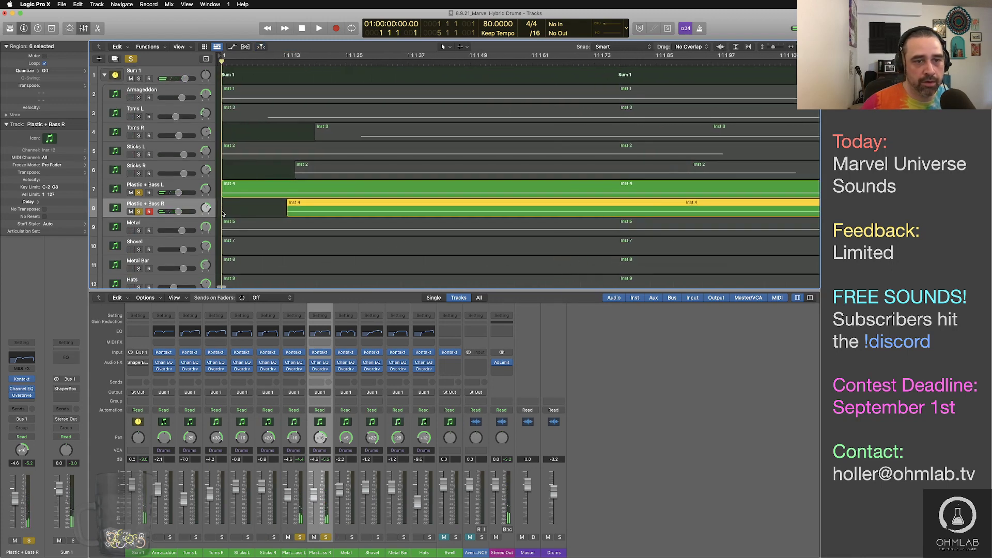
pyautogui.moveTo(315, 211); pyautogui.dragTo(287, 210)
pyautogui.press('space')
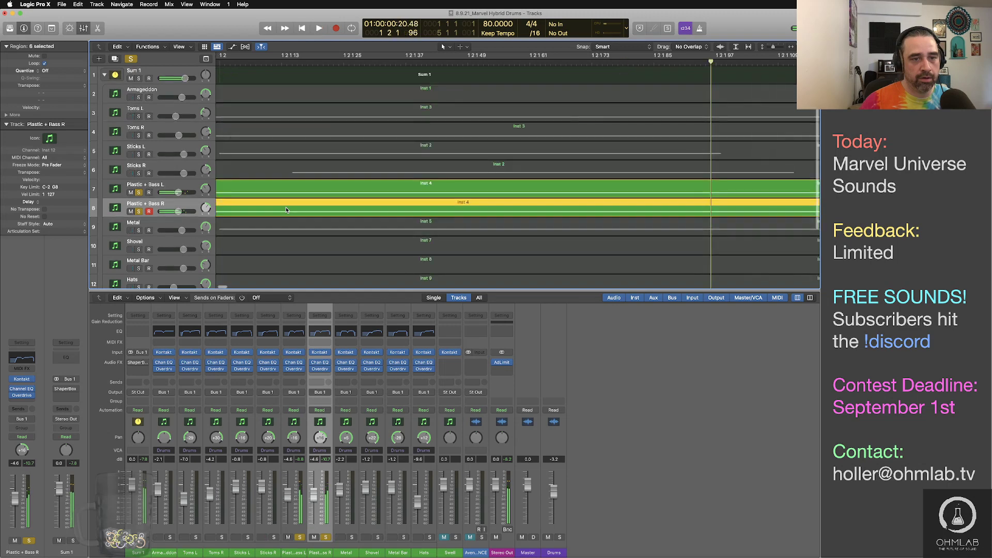
pyautogui.press('space')
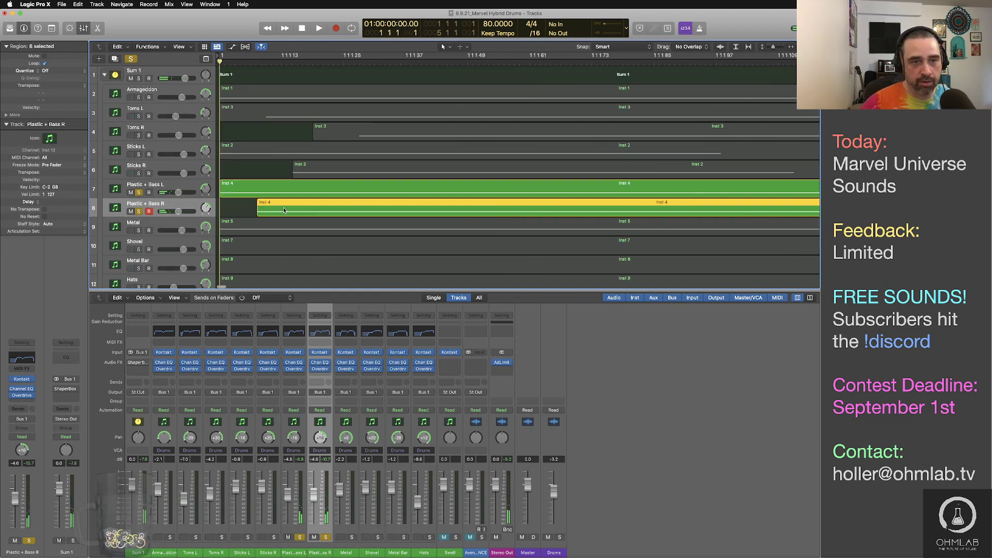
# Shift the Plastic + Bass R regions to start about 13 ticks after the L copy and play the pair
pyautogui.moveTo(294, 211); pyautogui.dragTo(315, 213)
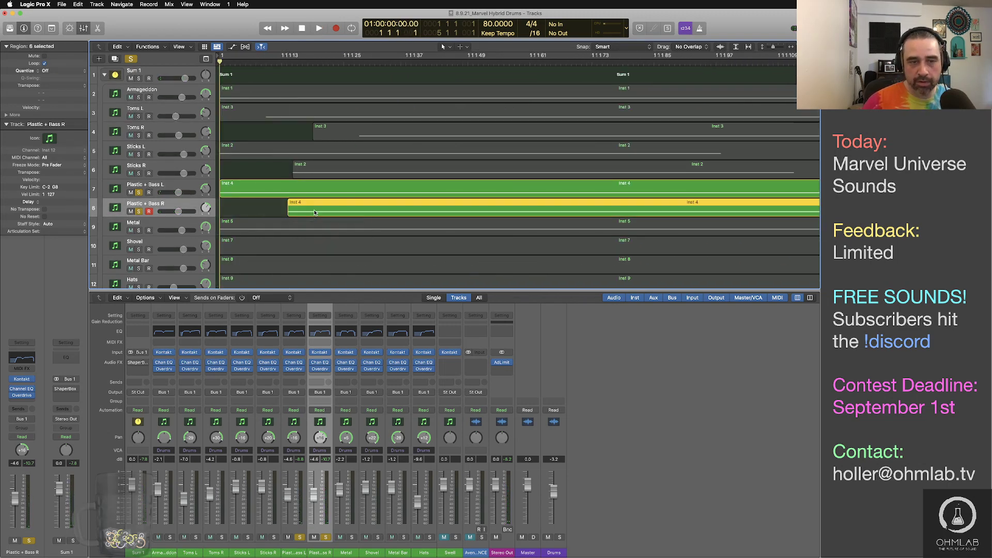
pyautogui.press('space')
pyautogui.press('space')
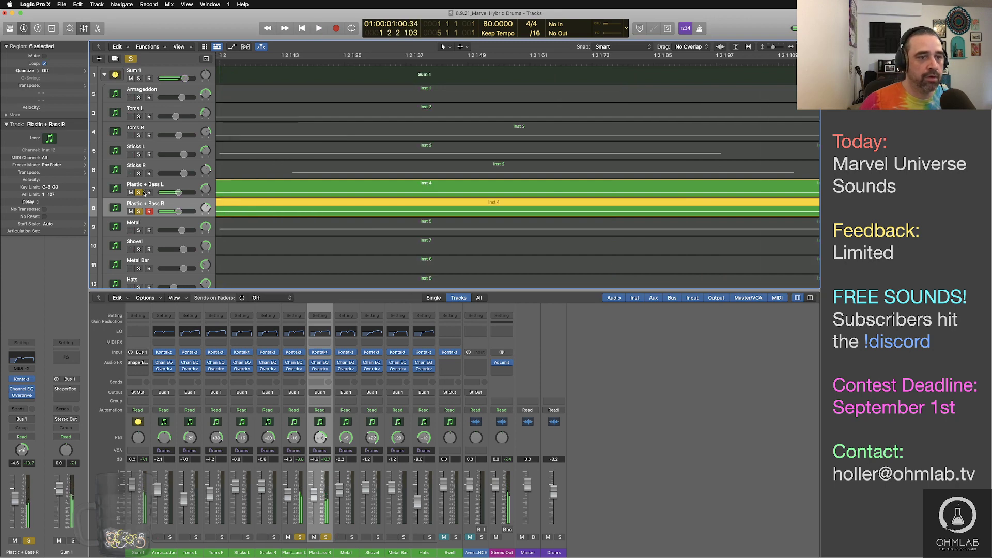
# Add Armageddon and the Toms and Sticks pairs to the soloed Plastic + Bass pair and play the combined drums
pyautogui.moveTo(138, 173); pyautogui.dragTo(139, 98)
pyautogui.press('space')
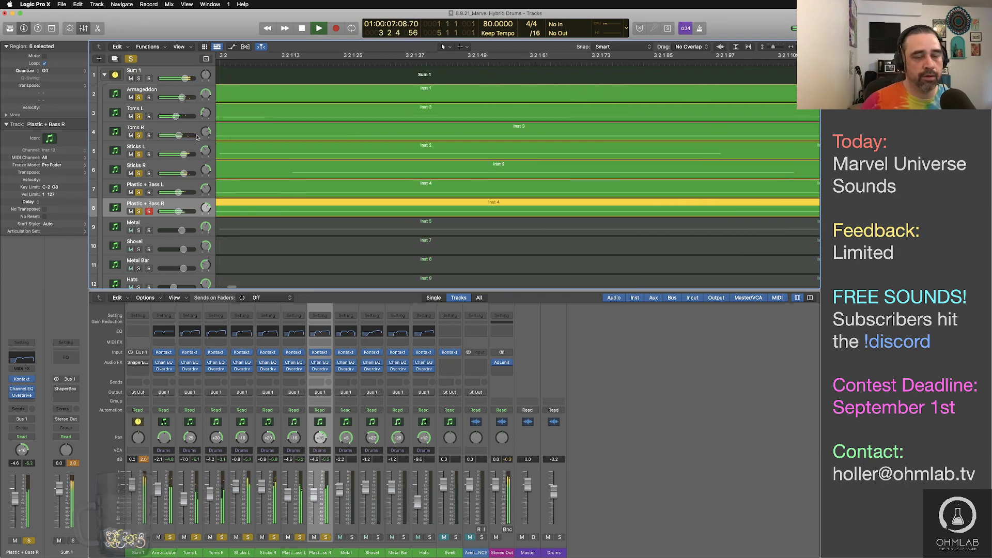
pyautogui.scroll(-10, 445, 182)
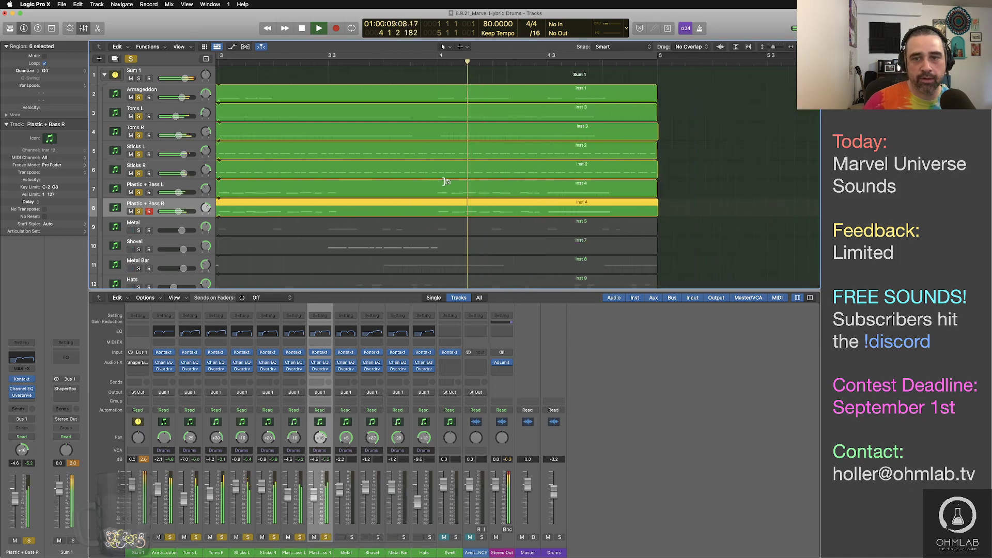
pyautogui.scroll(-6, 445, 182)
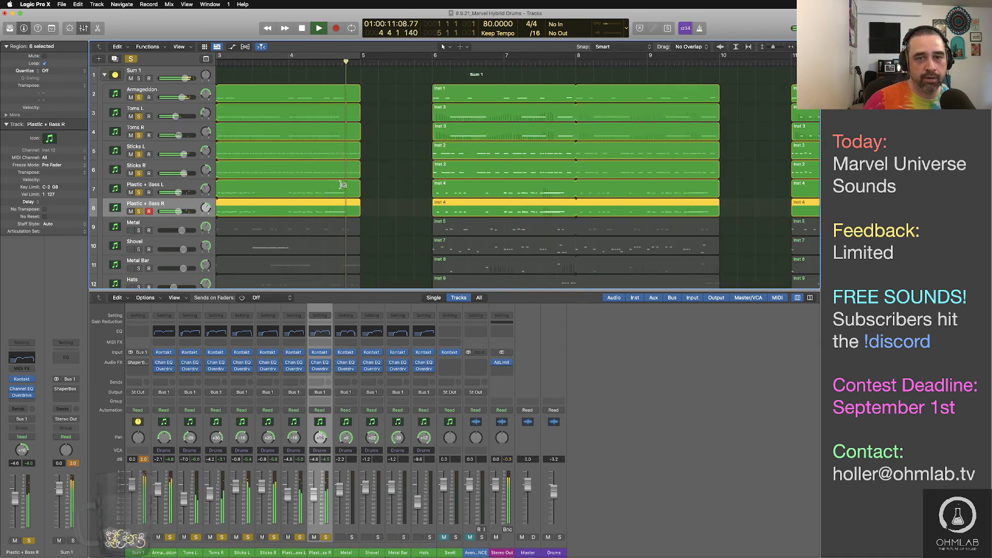
pyautogui.hscroll(-2, 340, 185)
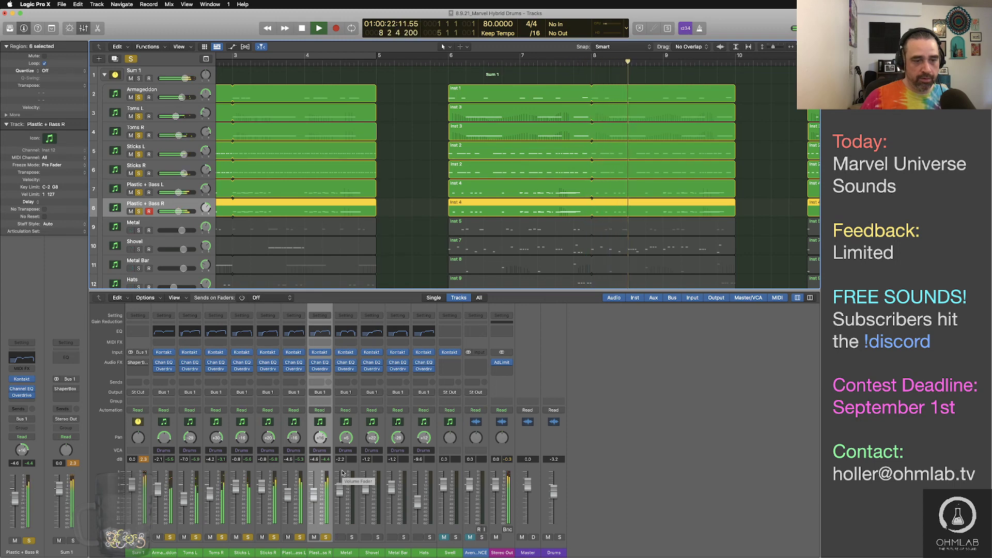
# Lower the Sum 1 volume to -2.1 dB and replay the soloed drums from the start
pyautogui.moveTo(132, 489); pyautogui.dragTo(132, 493)
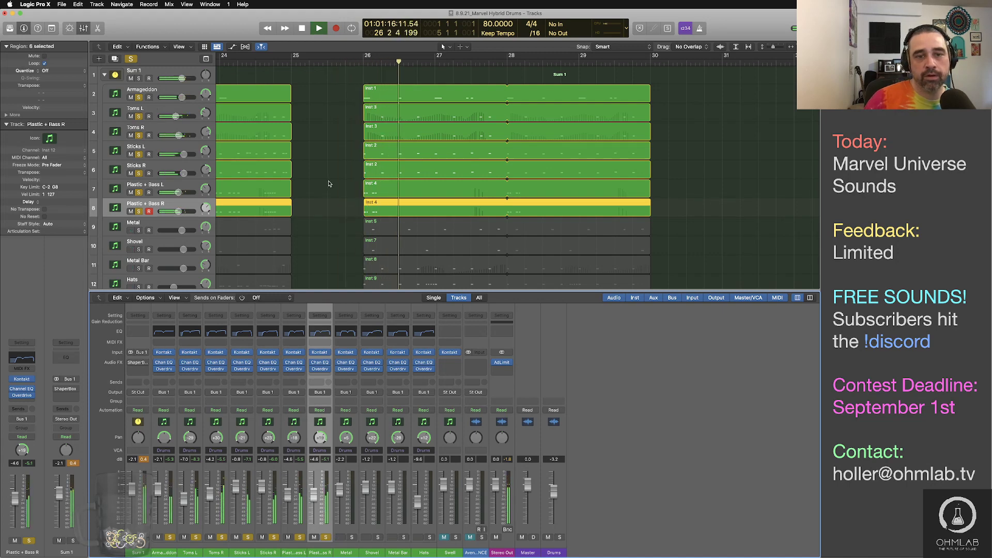
pyautogui.press('space')
pyautogui.press('space')
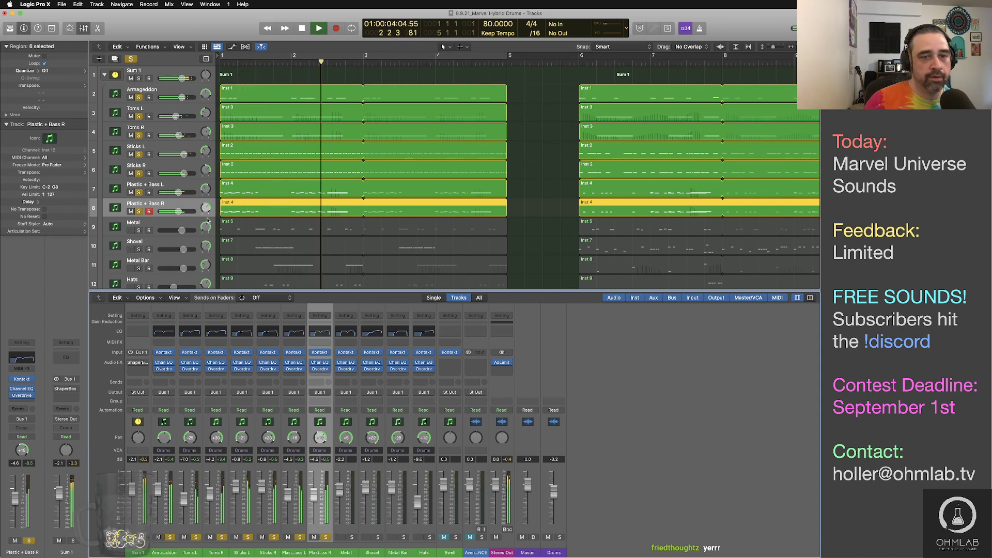
pyautogui.press('space')
# Solo only the Metal track, duplicate it, and copy all six of its regions onto the new track
pyautogui.moveTo(138, 97); pyautogui.dragTo(139, 212)
pyautogui.click(142, 230)
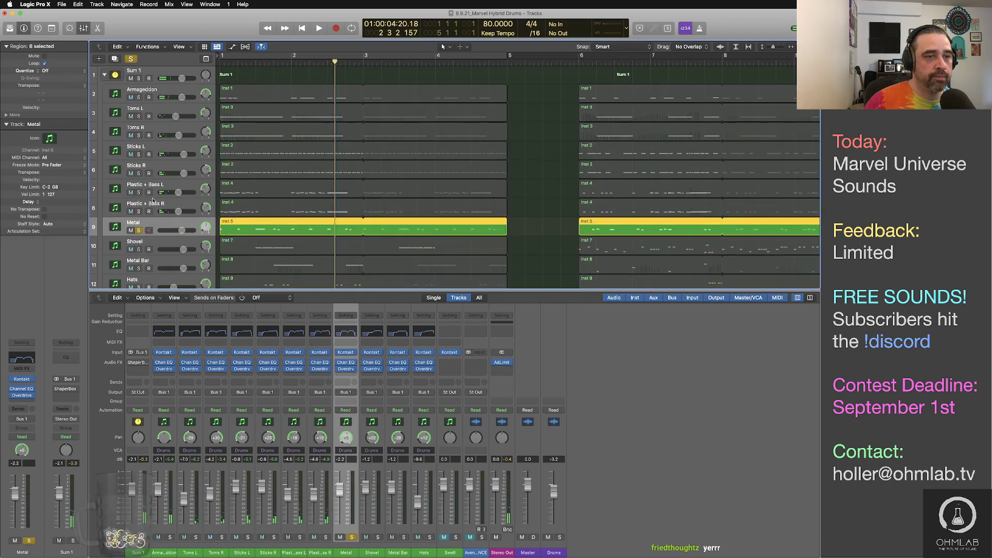
pyautogui.press('super+d')
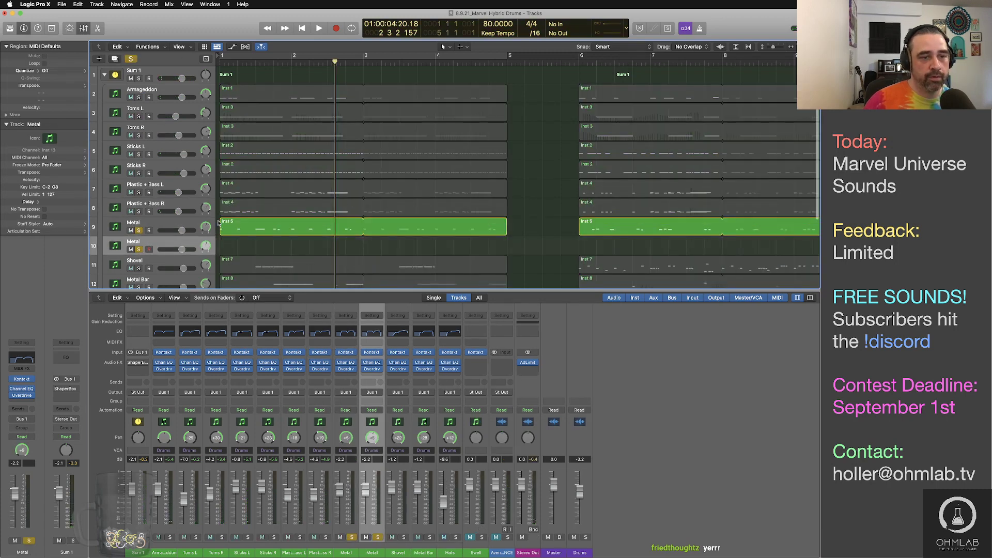
pyautogui.click(186, 224)
pyautogui.moveTo(254, 230); pyautogui.dragTo(257, 248)
# Rename the original and duplicate metal tracks as Metal L and Metal R
pyautogui.doubleClick(158, 223)
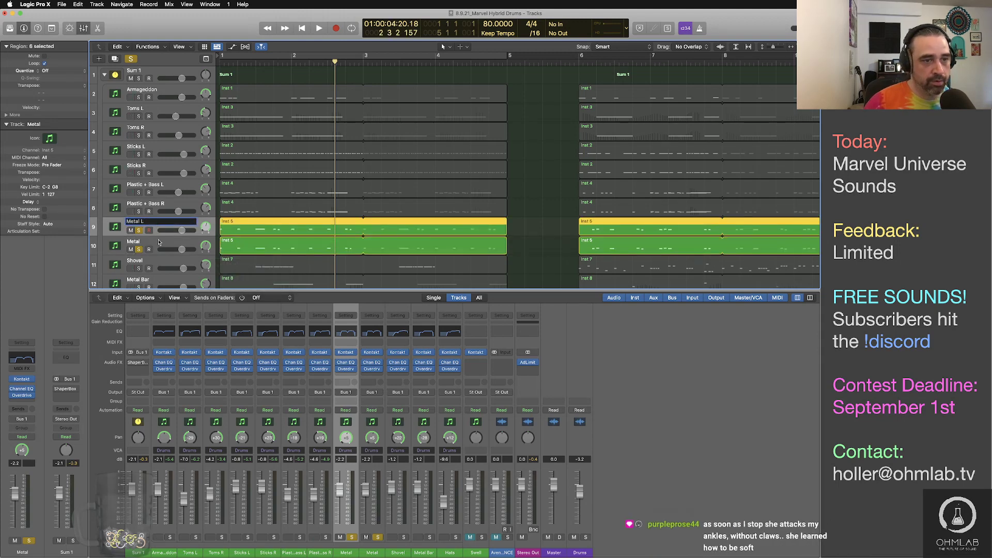
pyautogui.click(156, 241)
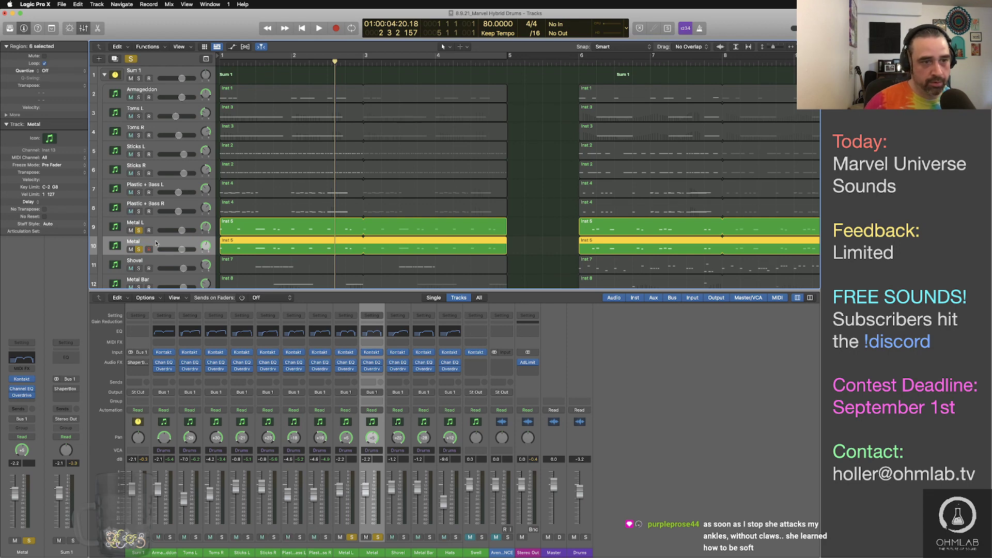
pyautogui.press('Right')
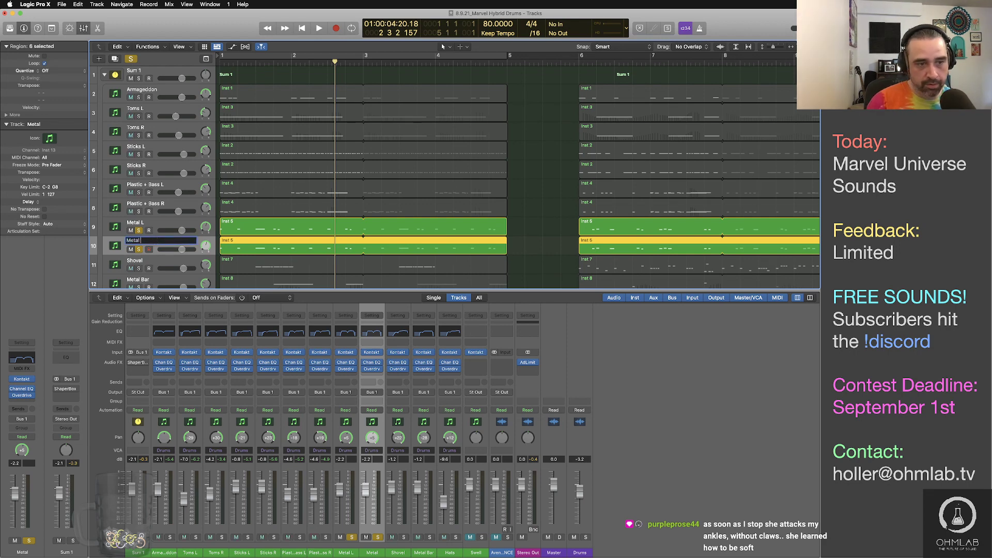
pyautogui.write('R')
pyautogui.click(161, 227)
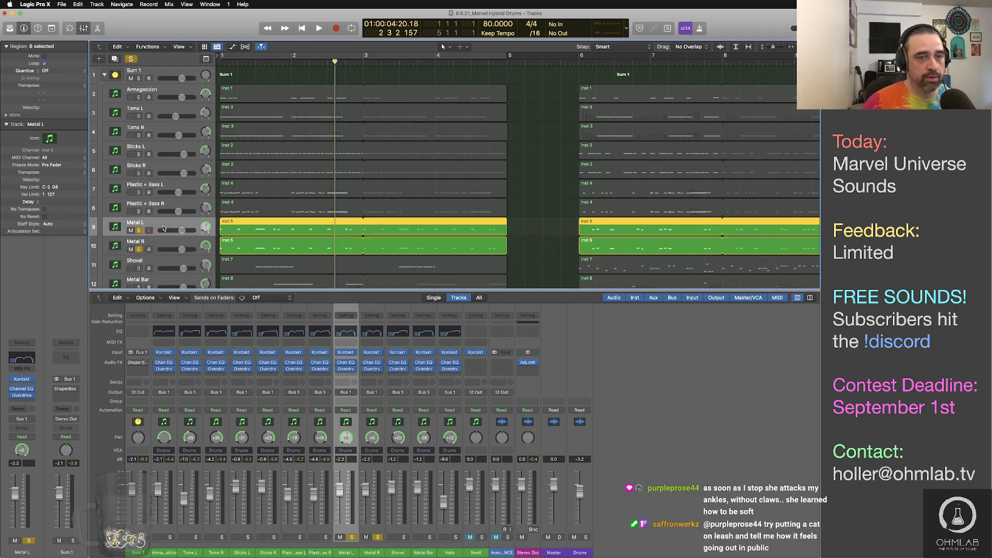
# Audition the metal pair and pan Metal L to -7 and Metal R to +9
pyautogui.press('space')
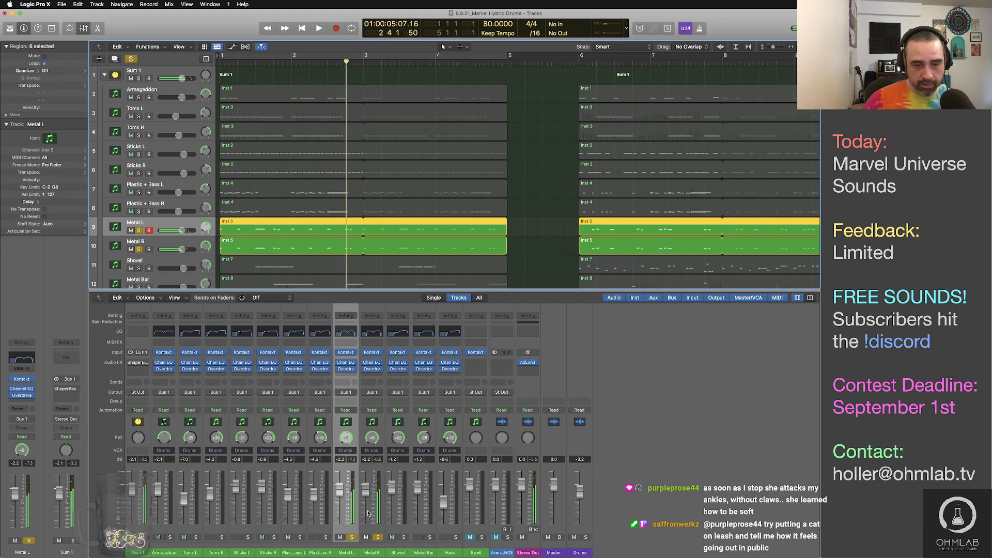
pyautogui.moveTo(350, 440); pyautogui.dragTo(349, 442)
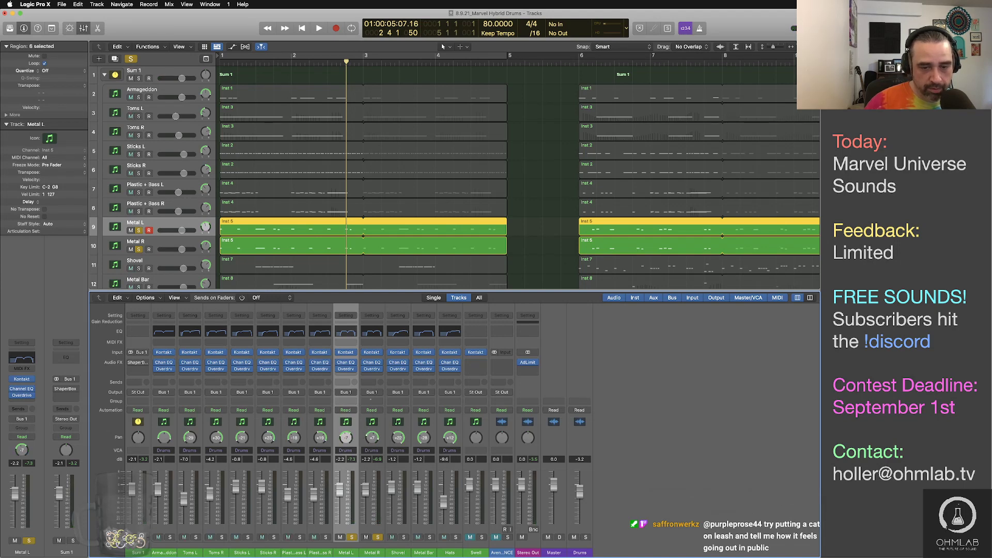
pyautogui.press('space')
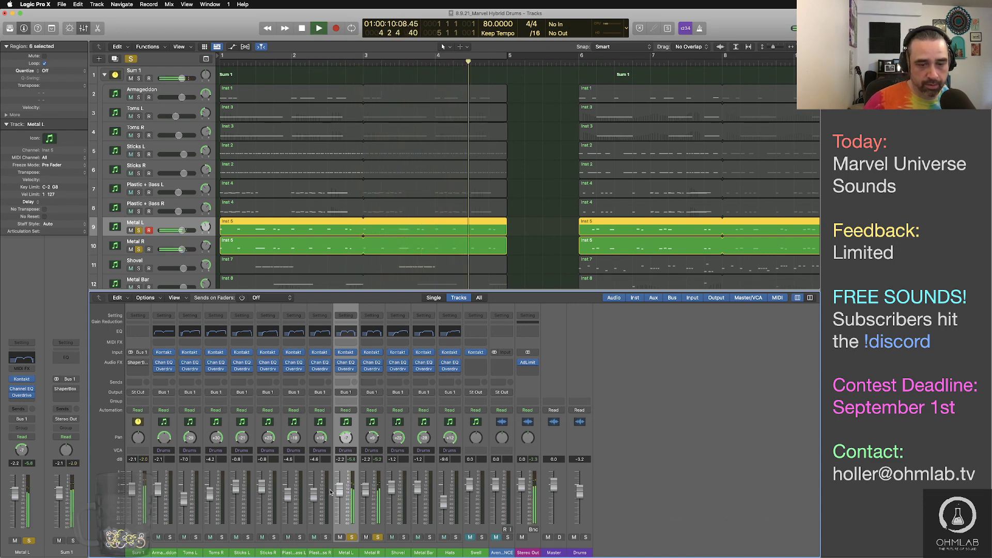
# Lower the volumes of Metal L, Plastic + Bass L and Sticks L while the metal pair plays
pyautogui.moveTo(339, 489); pyautogui.dragTo(339, 495)
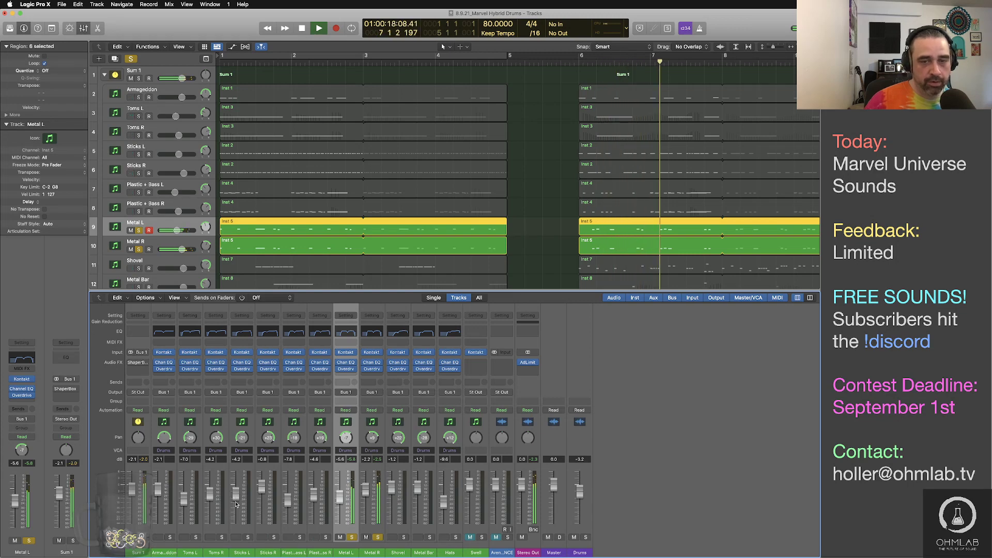
pyautogui.press('space')
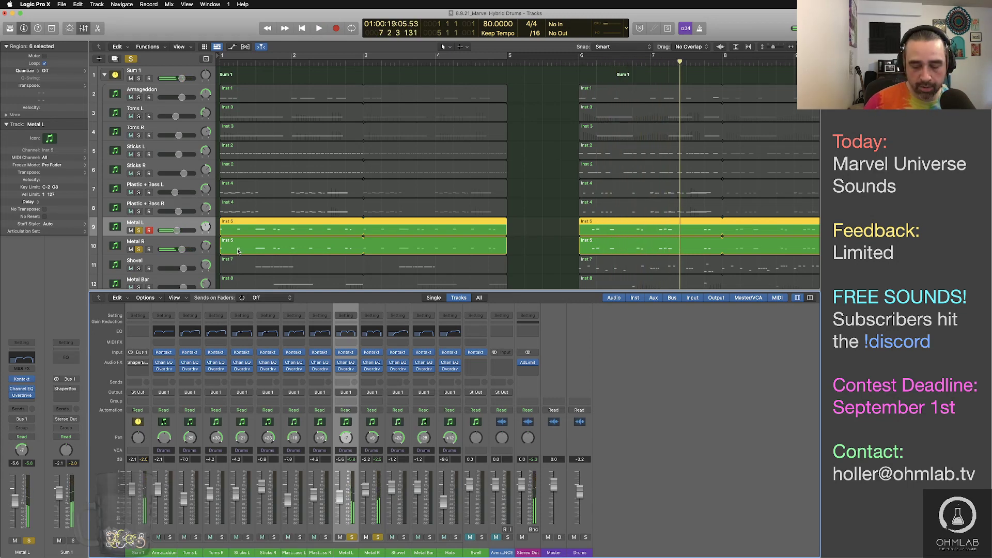
# Shift all the Metal R regions 12 ticks later than the Metal L regions
pyautogui.press('Return')
pyautogui.scroll(10, 243, 255)
pyautogui.scroll(5, 243, 255)
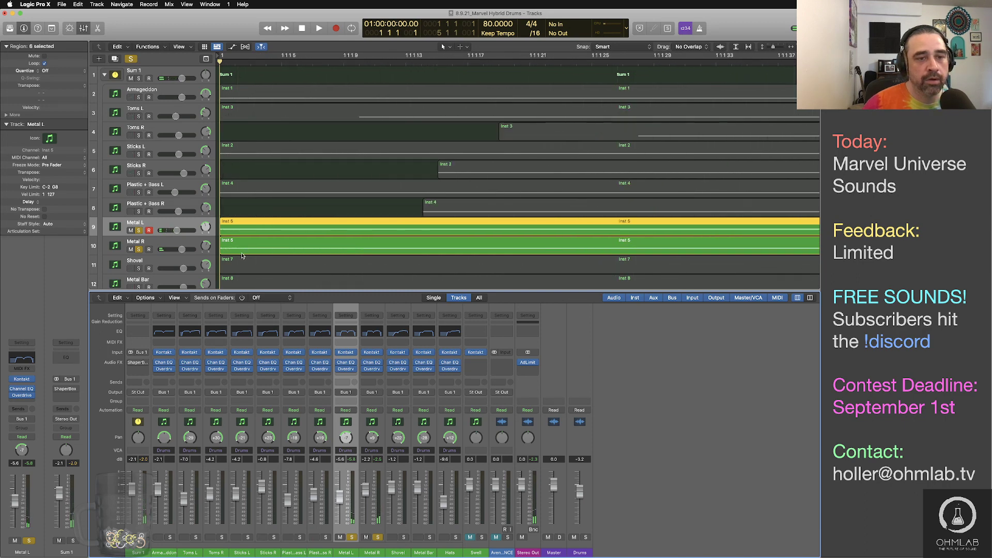
pyautogui.moveTo(243, 248); pyautogui.dragTo(495, 247)
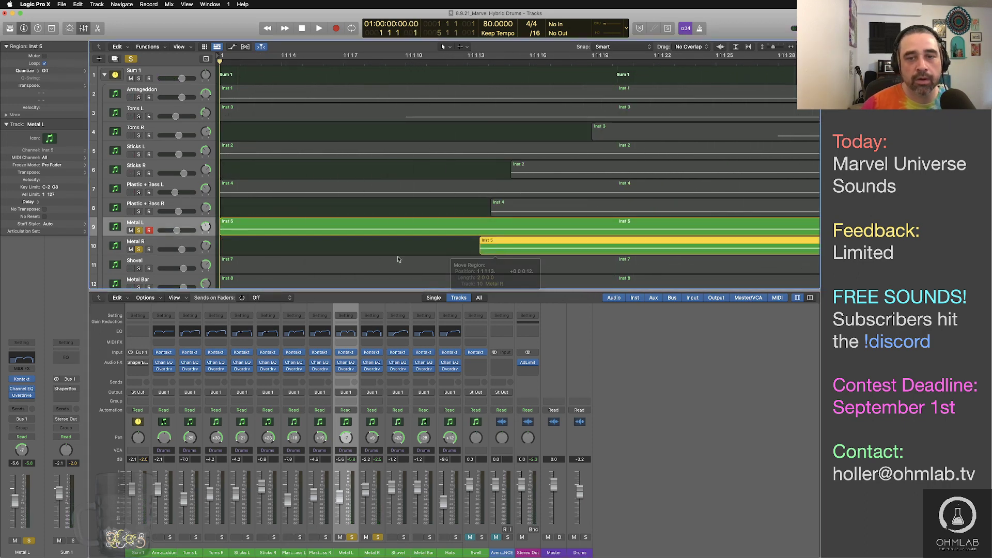
# Play the metal pair, panning Metal L to -11 and Metal R to +12, and compare it with Metal R unsoloed
pyautogui.press('space')
pyautogui.scroll(-15, 374, 258)
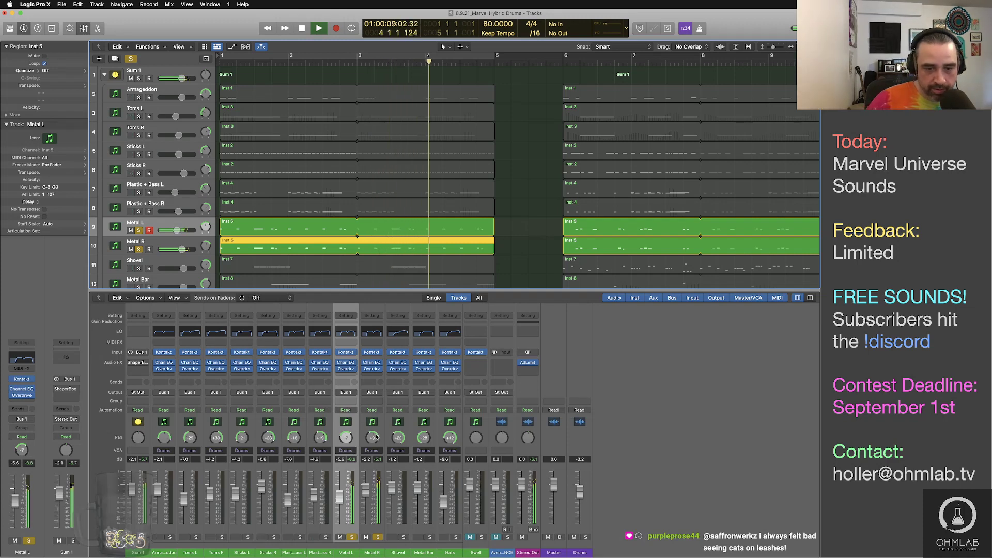
pyautogui.moveTo(376, 435)
pyautogui.mouseDown()
pyautogui.moveTo(346, 438)
pyautogui.moveTo(372, 441)
pyautogui.mouseUp()
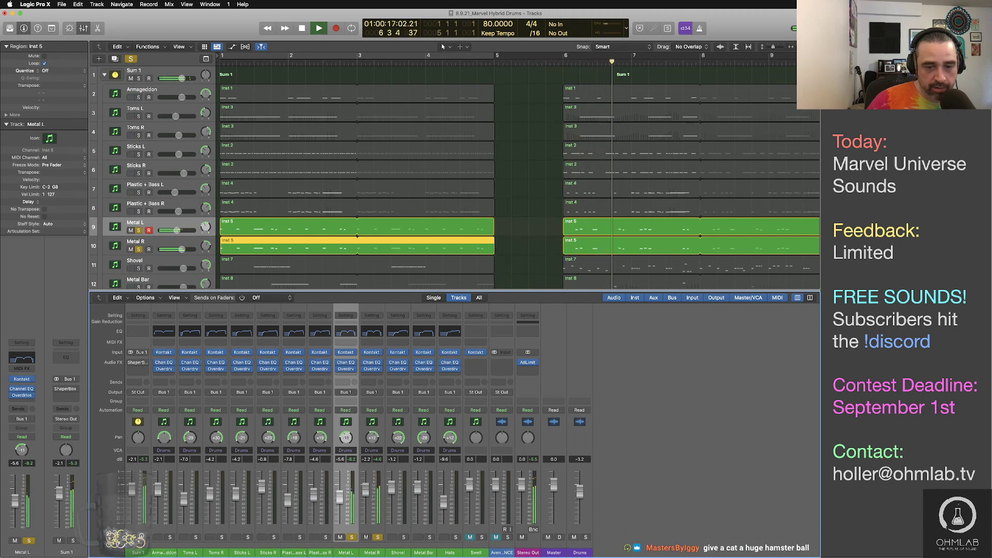
pyautogui.click(379, 537)
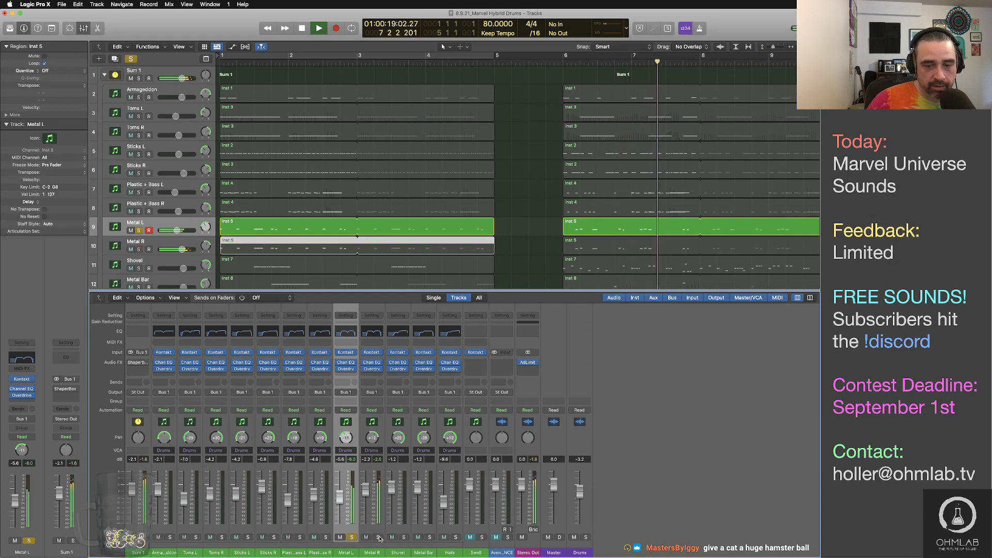
pyautogui.click(378, 537)
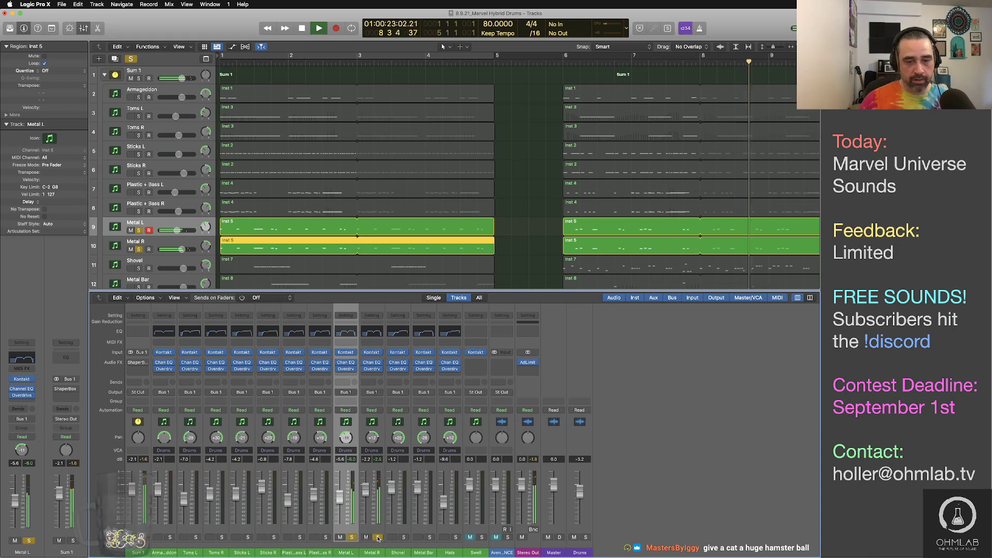
# Rebalance Sticks L and R to -2.4 and -5.3 dB and Metal L and R to -2.8 and -5.0 dB, and replay from the start
pyautogui.press('space')
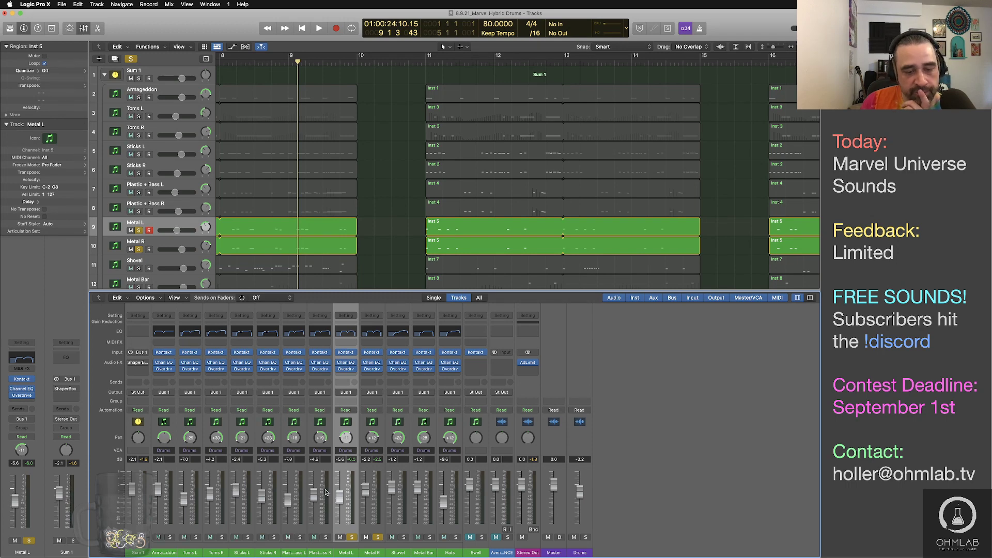
pyautogui.moveTo(344, 496); pyautogui.dragTo(343, 495)
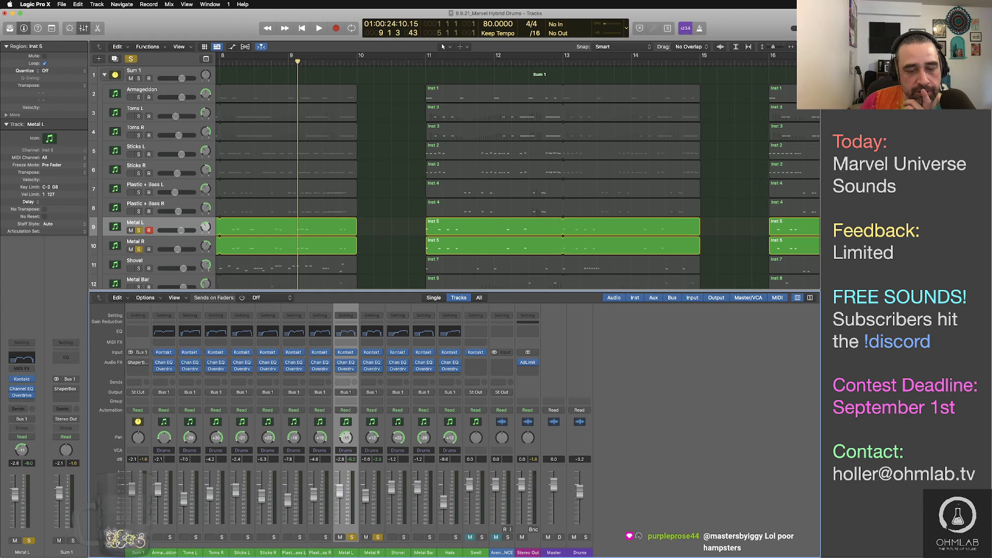
pyautogui.press('space')
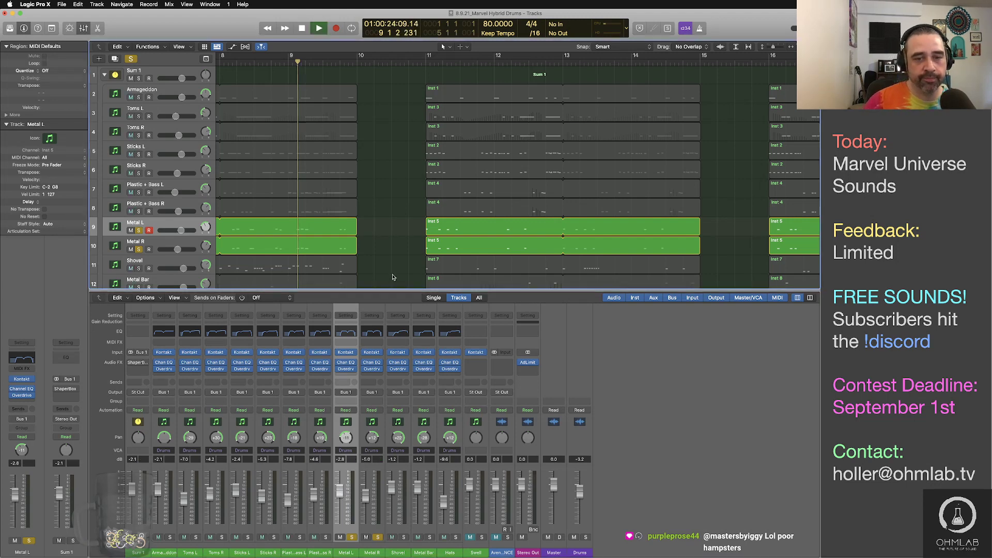
pyautogui.press('Return')
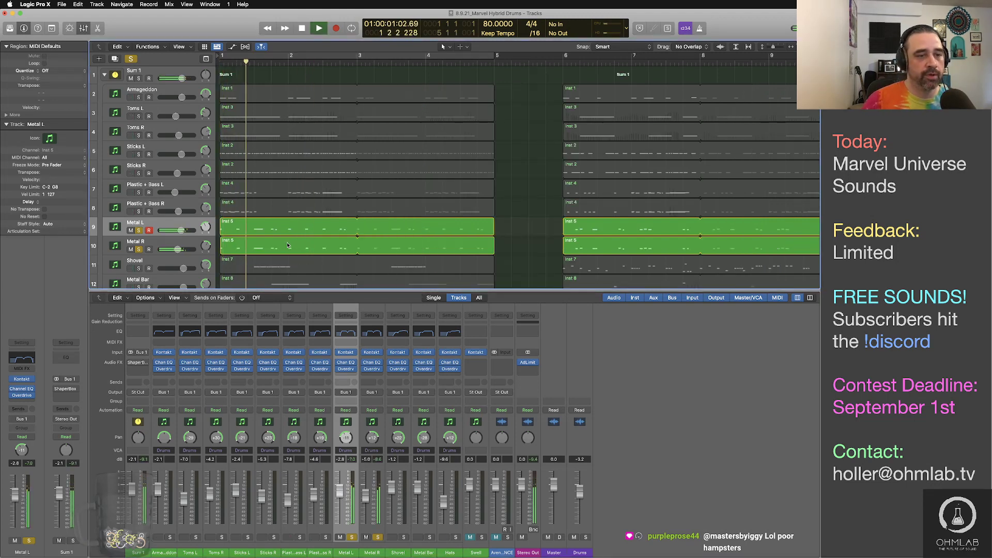
# Add the Plastic + Bass, Sticks, Toms and Armageddon tracks to the soloed metal pair while the project plays
pyautogui.click(139, 211)
pyautogui.moveTo(138, 193); pyautogui.dragTo(139, 118)
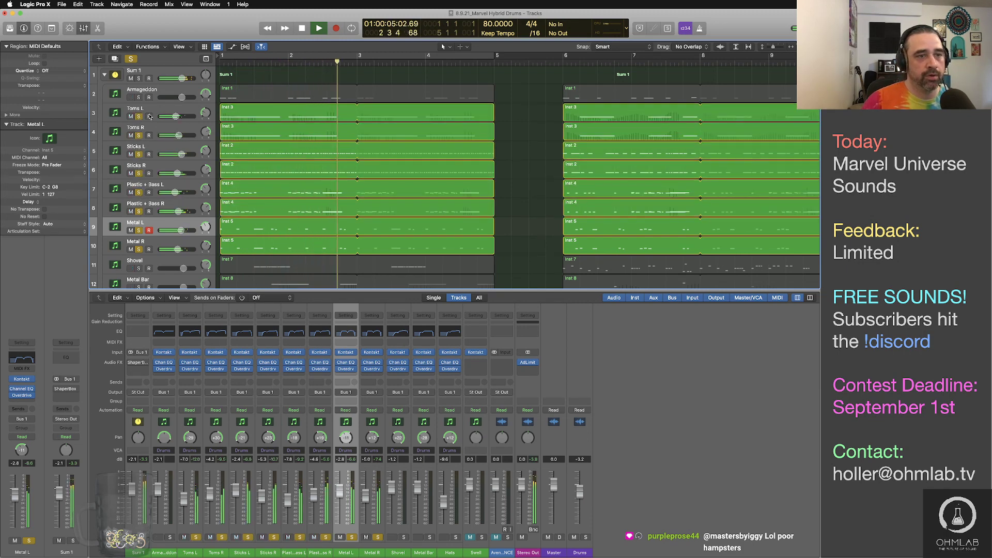
pyautogui.click(139, 97)
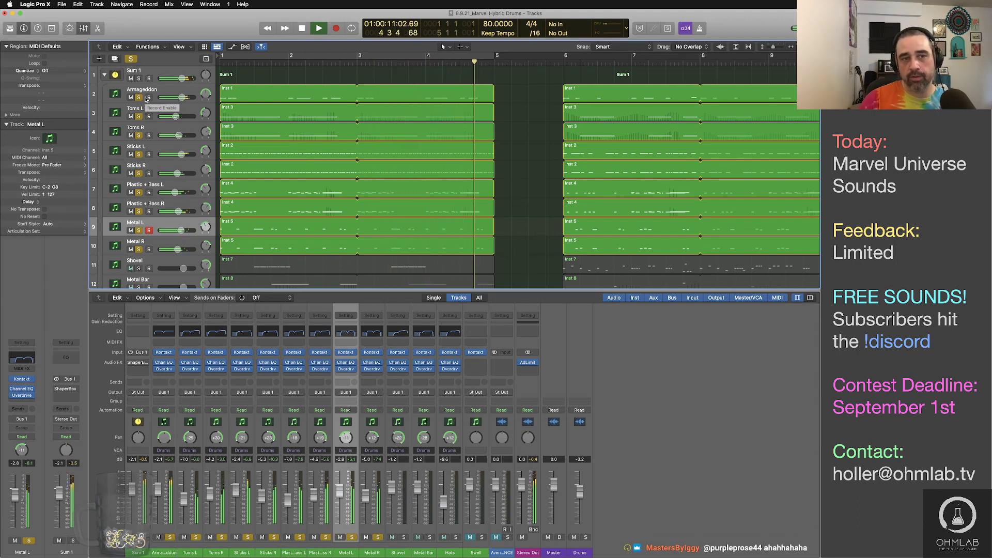
pyautogui.press('space')
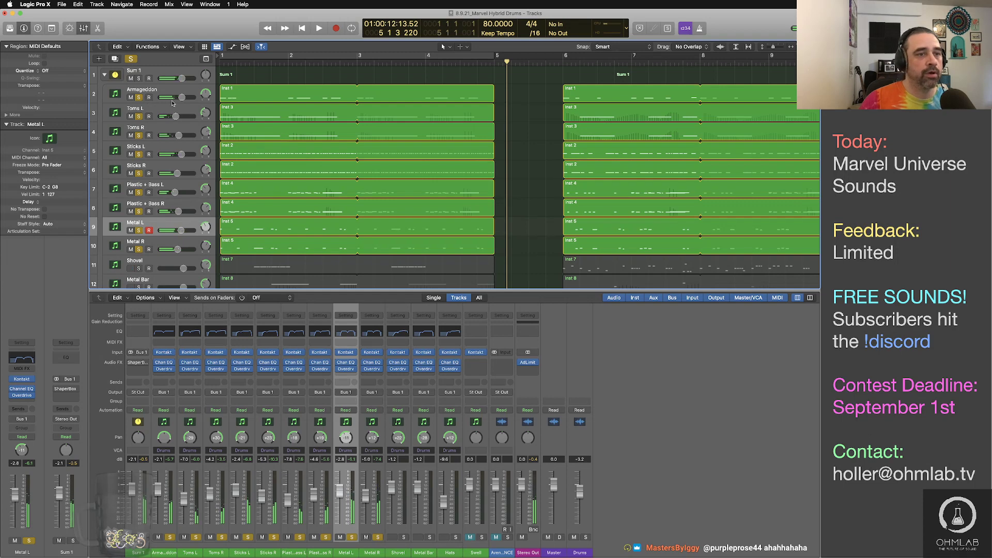
# Duplicate the Armageddon track with its settings and copy all of its regions onto the new track
pyautogui.click(168, 93)
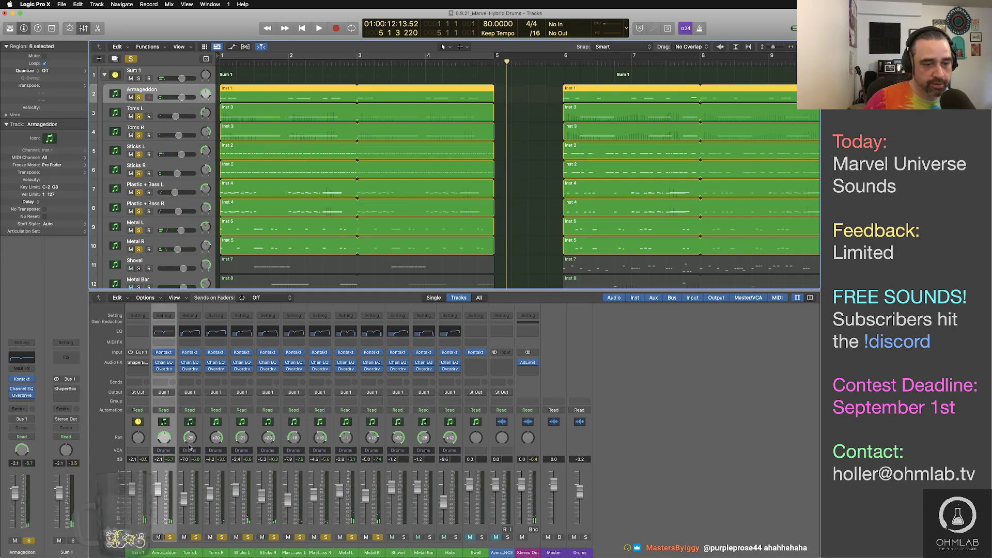
pyautogui.click(115, 59)
pyautogui.click(182, 93)
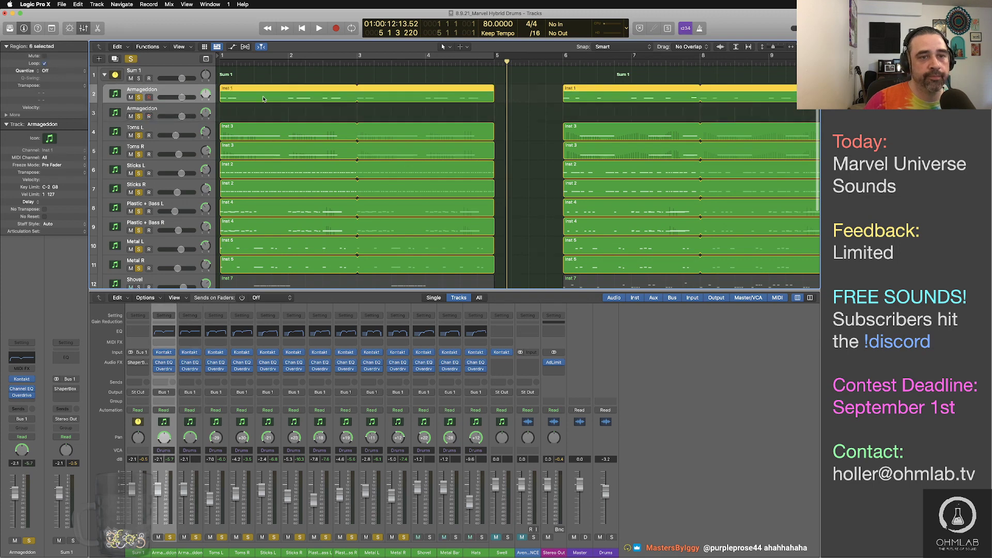
pyautogui.moveTo(238, 95); pyautogui.dragTo(239, 115)
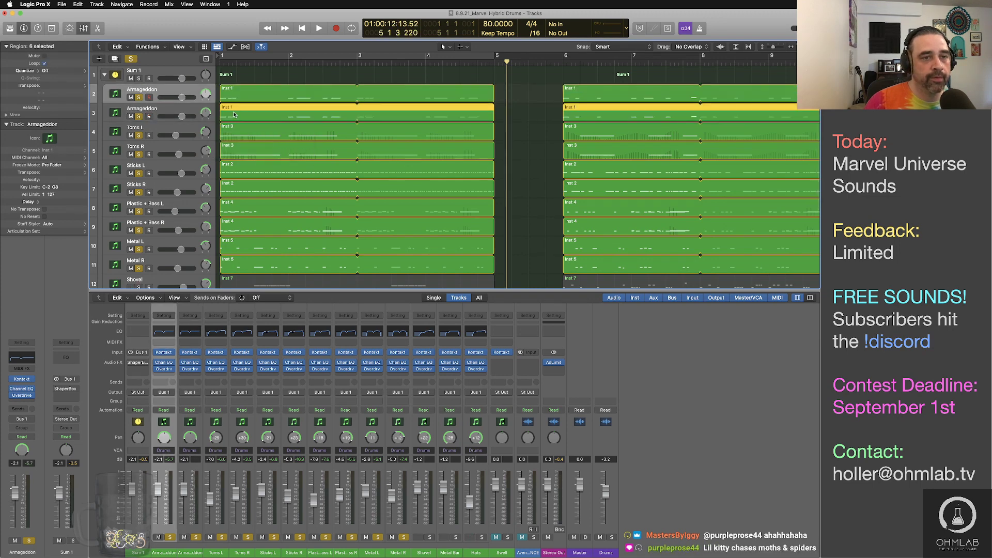
# Shift the duplicate Armageddon regions slightly later than the originals and briefly audition the result
pyautogui.press('Return')
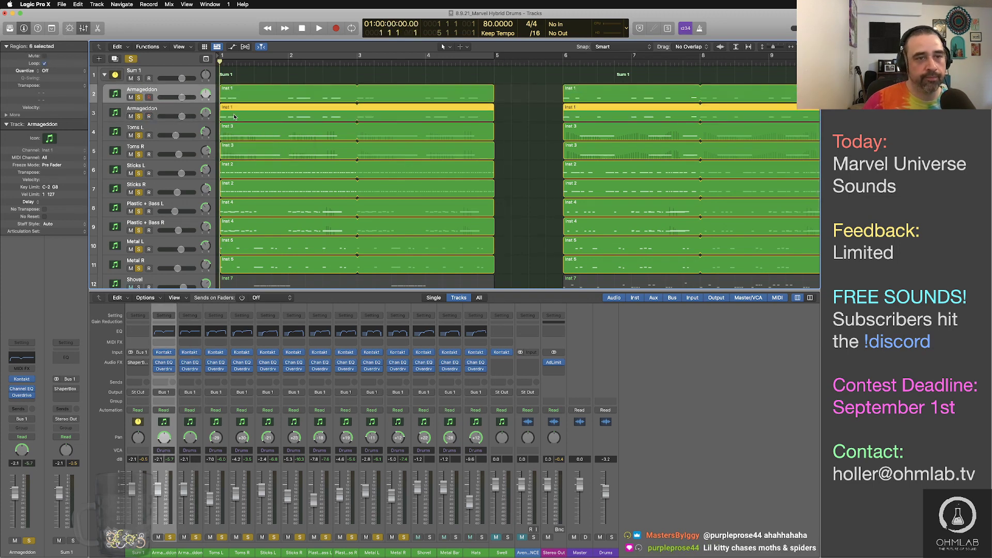
pyautogui.press('super+Right')
pyautogui.press('super+Right')
pyautogui.press('super+Right')
pyautogui.press('super+Right')
pyautogui.press('super+Right')
pyautogui.press('super+Right')
pyautogui.press('super+Right')
pyautogui.press('super+Right')
pyautogui.press('super+Right')
pyautogui.press('super+Right')
pyautogui.moveTo(237, 116); pyautogui.dragTo(432, 116)
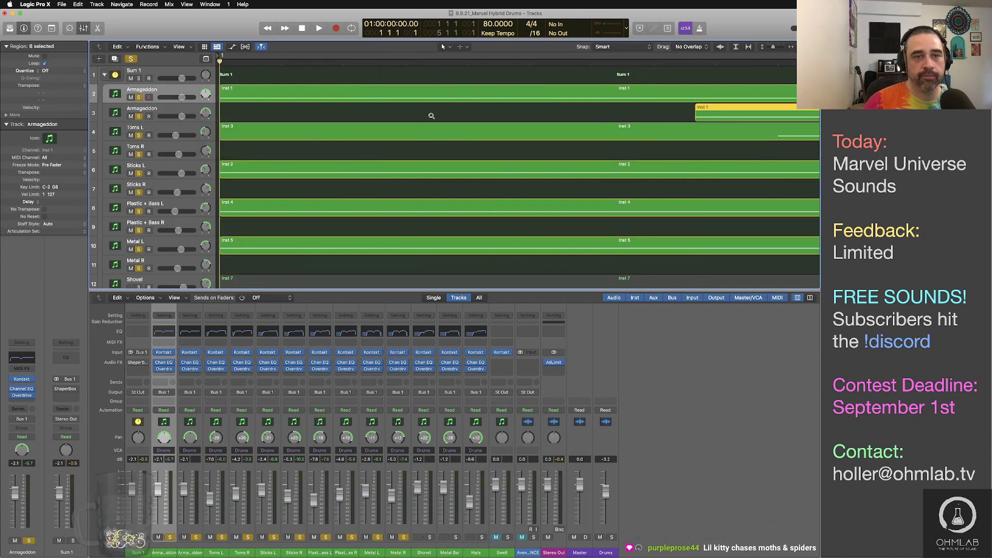
pyautogui.press('space')
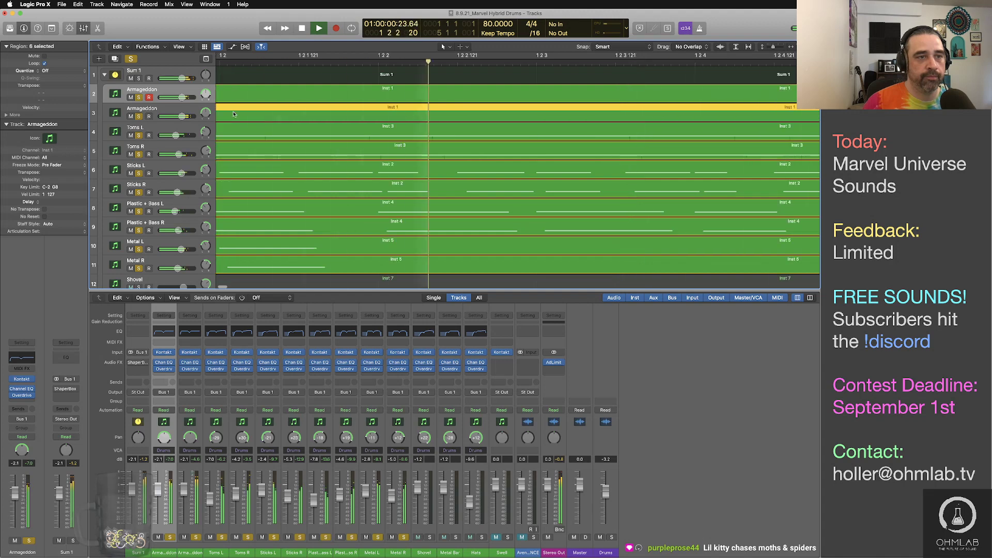
pyautogui.press('space')
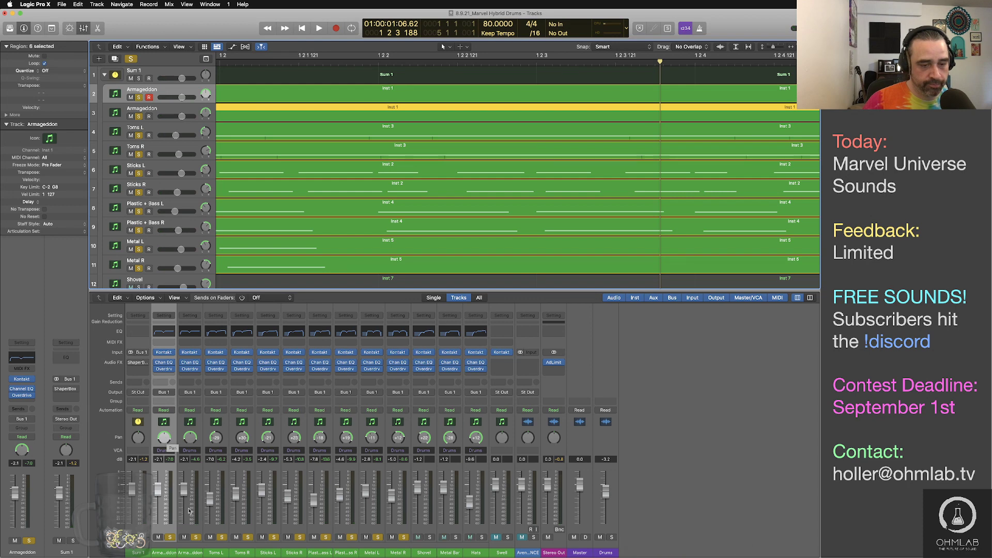
# Pan the original Armageddon track slightly left and its duplicate slightly right, and audition the pair within the soloed mix
pyautogui.keyDown('shift'); pyautogui.click(189, 535); pyautogui.keyUp('shift')
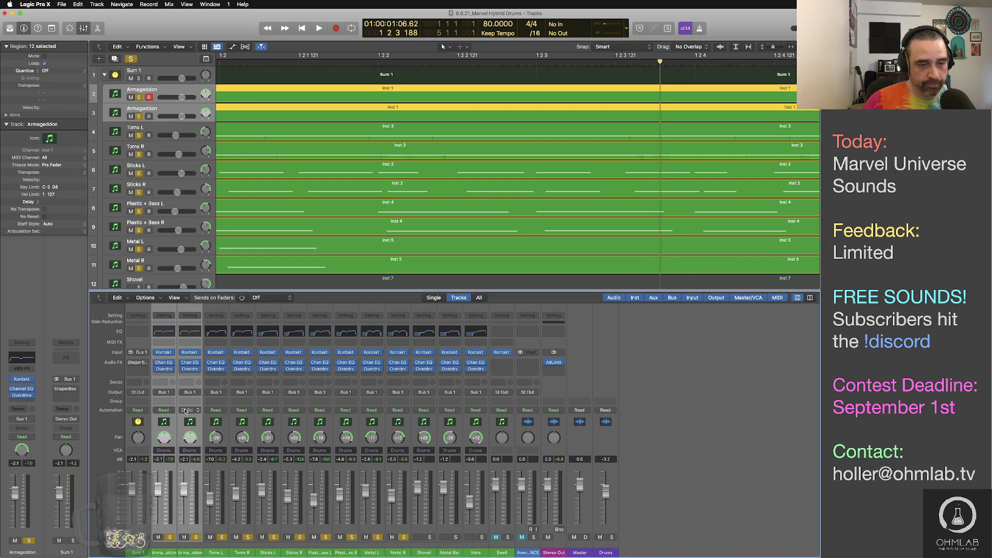
pyautogui.rightClick(188, 440)
pyautogui.click(200, 454)
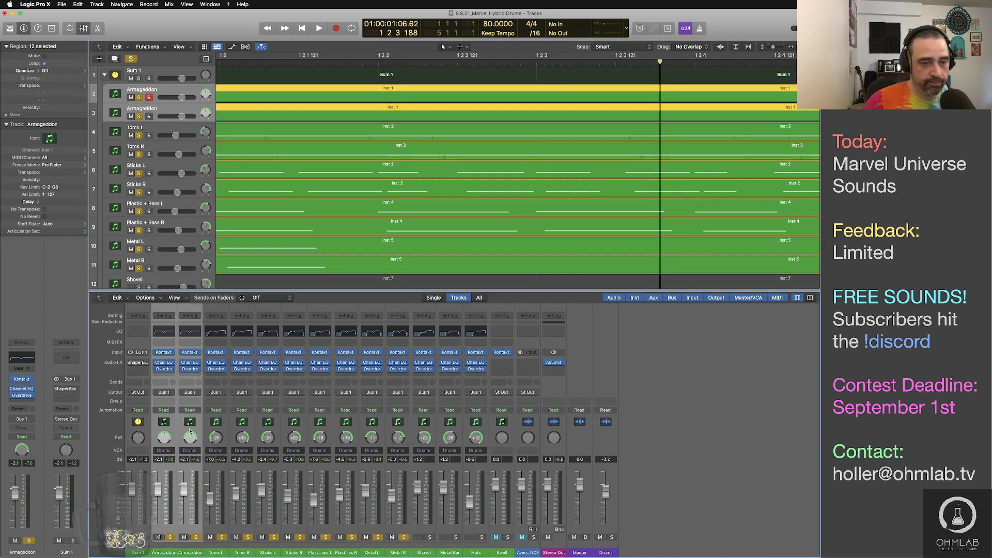
pyautogui.click(190, 440)
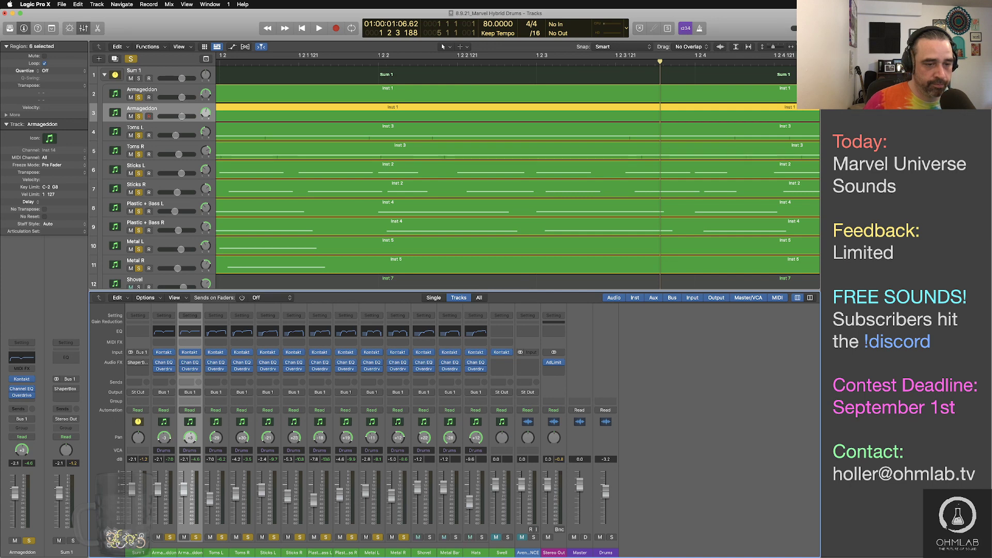
pyautogui.click(172, 430)
pyautogui.press('space')
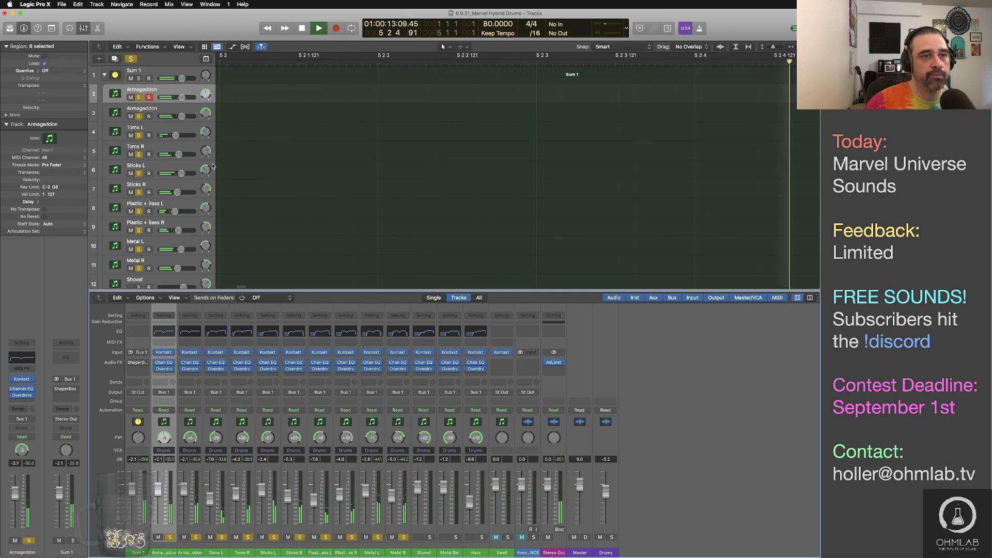
pyautogui.press('space')
# Rename the original and duplicate Armageddon tracks as Armageddon L and Armageddon R
pyautogui.doubleClick(162, 88)
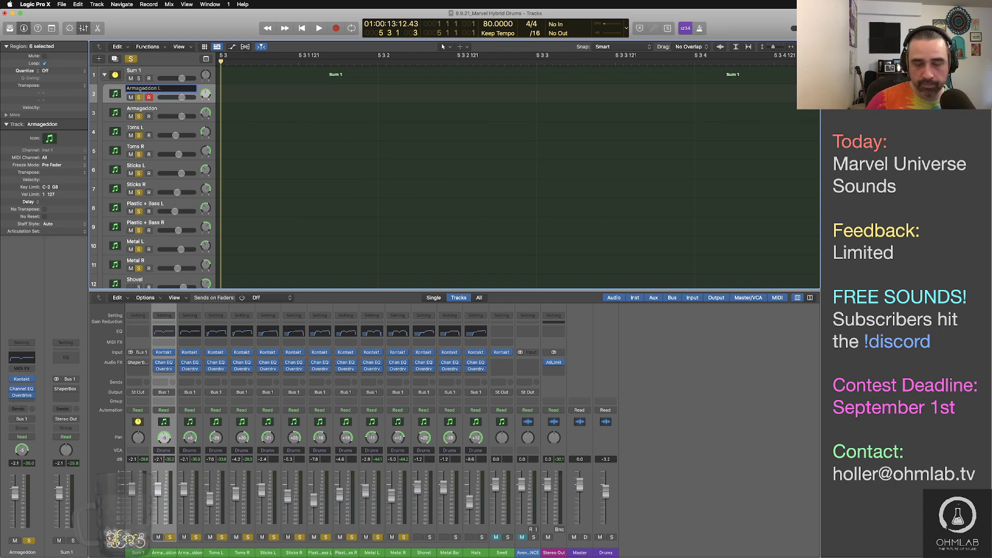
pyautogui.press('Return')
pyautogui.doubleClick(157, 109)
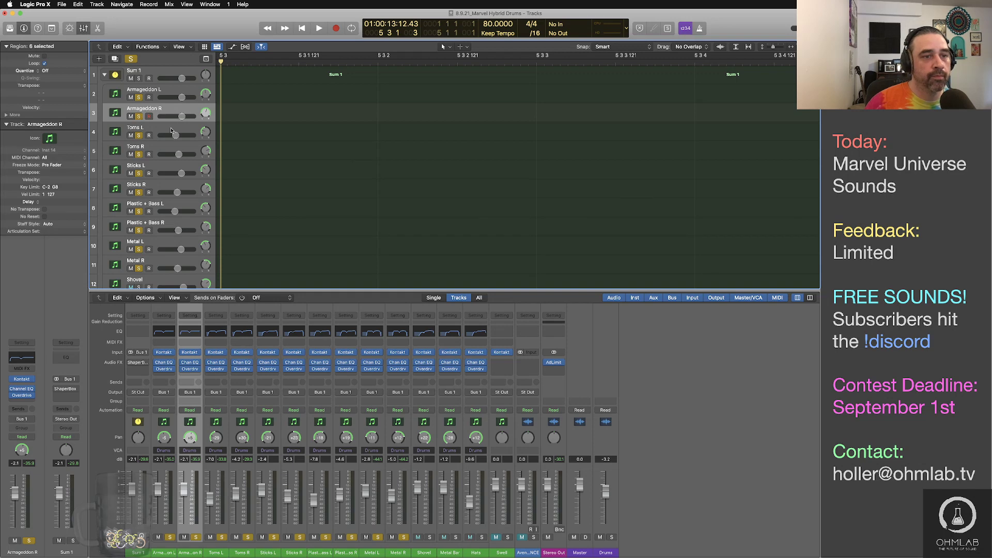
# Audition all the soloed left/right drum pairs together from the start of the project
pyautogui.click(171, 130)
pyautogui.press('Return')
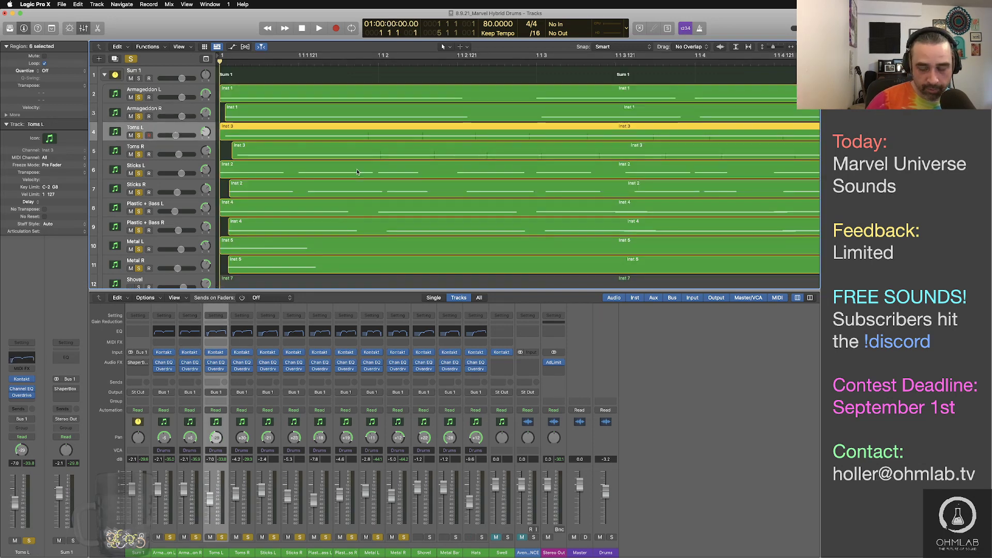
pyautogui.press('super+Left')
pyautogui.press('super+Left')
pyautogui.press('super+Left')
pyautogui.press('super+Left')
pyautogui.press('super+Left')
pyautogui.press('super+Left')
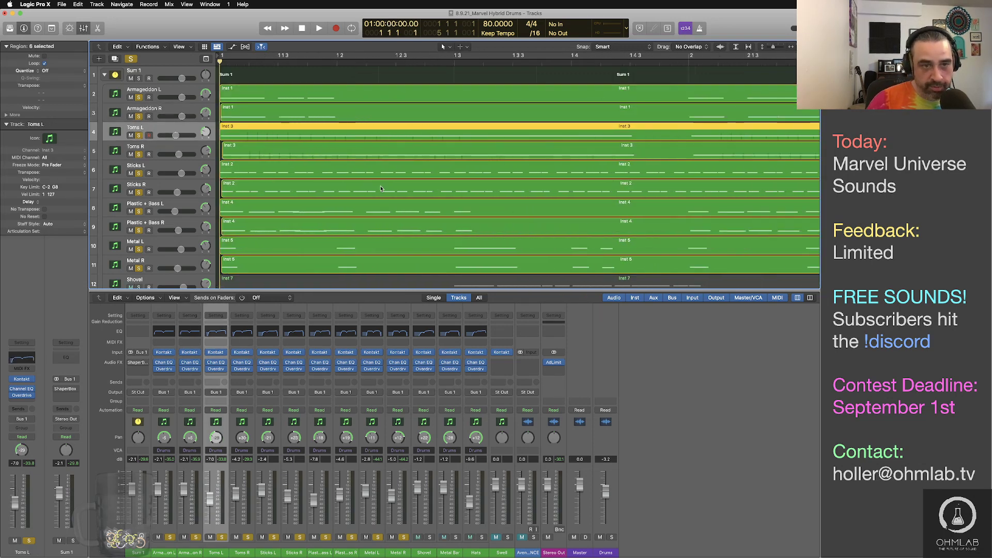
pyautogui.press('space')
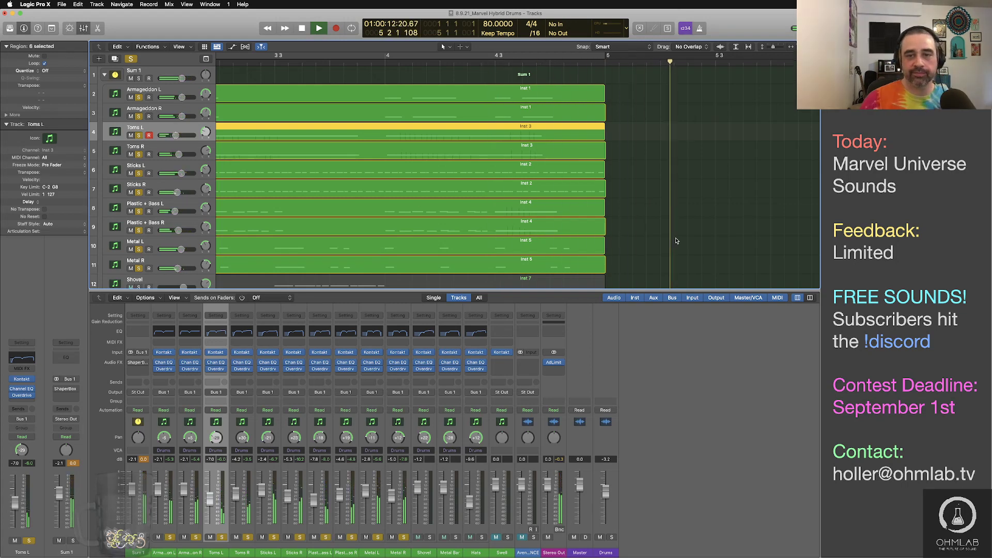
pyautogui.scroll(-5, 607, 221)
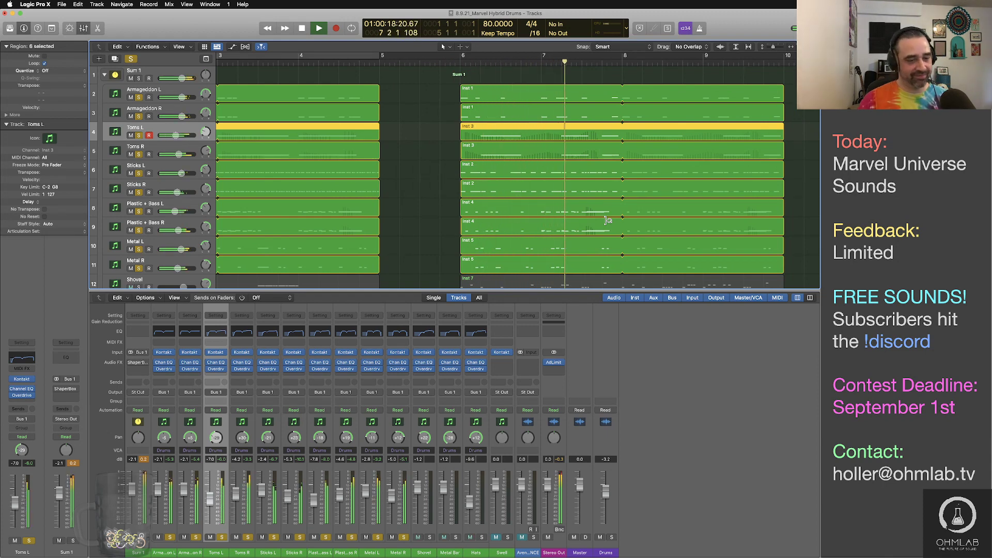
pyautogui.press('space')
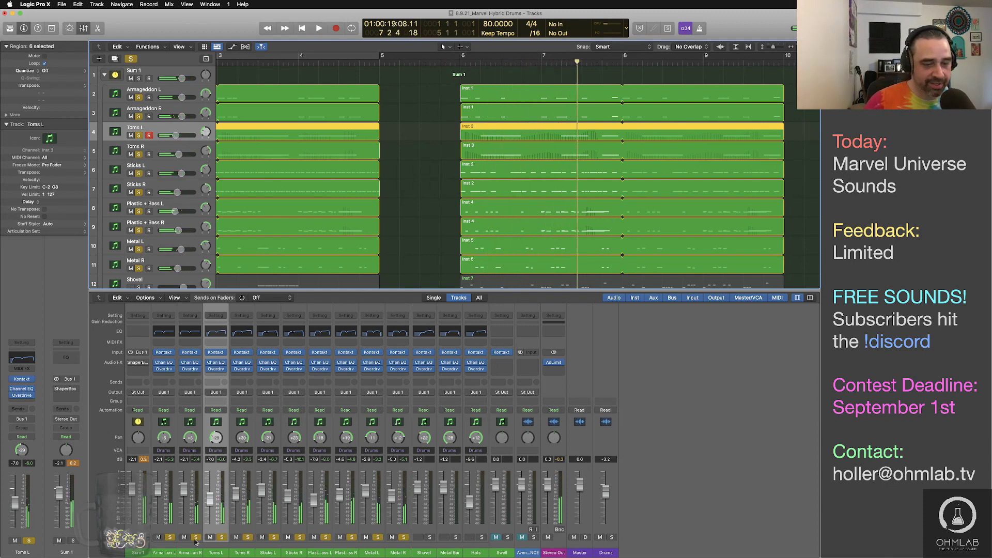
# Reduce the solo to Toms L and Toms R, play them, and bring Armageddon L and Armageddon R back in
pyautogui.click(139, 116)
pyautogui.click(139, 97)
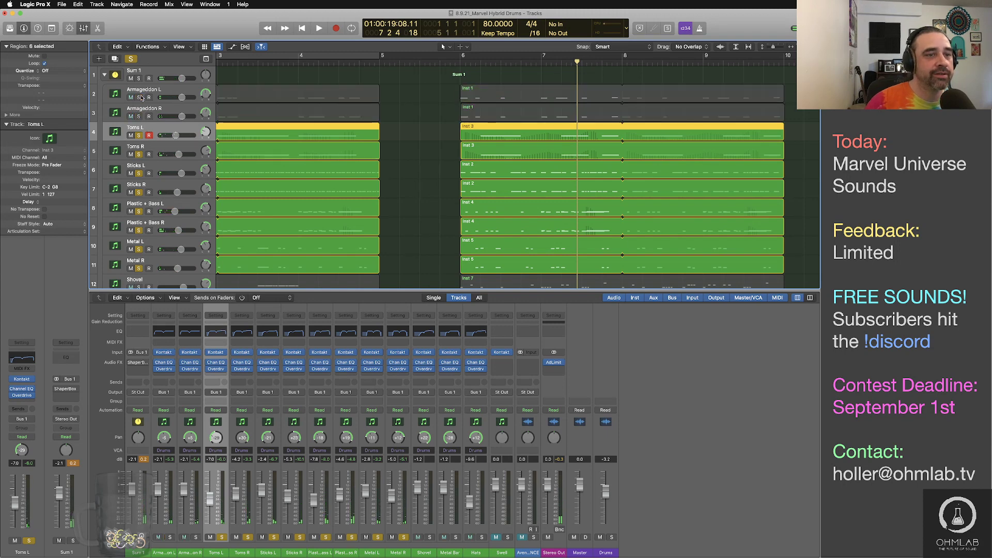
pyautogui.moveTo(140, 174); pyautogui.dragTo(143, 265)
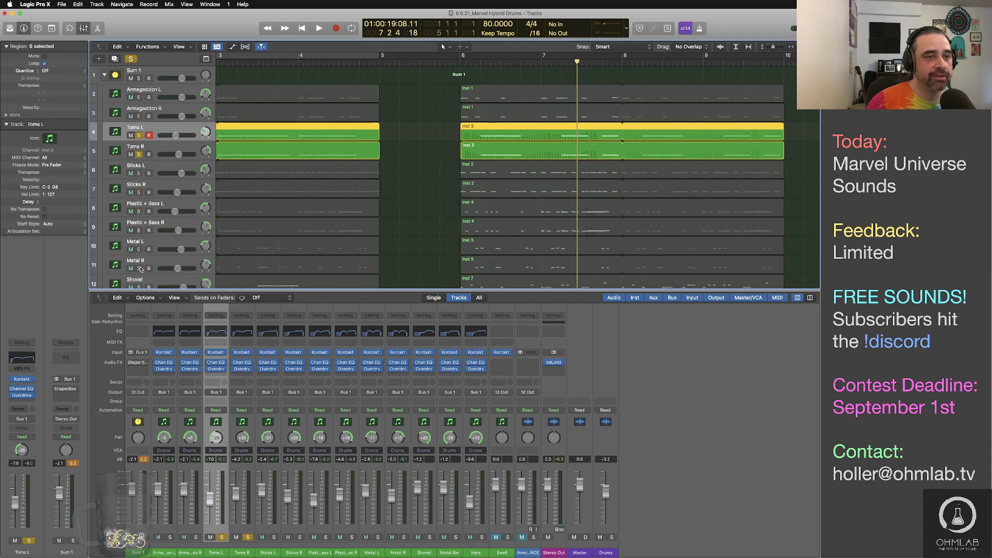
pyautogui.press('space')
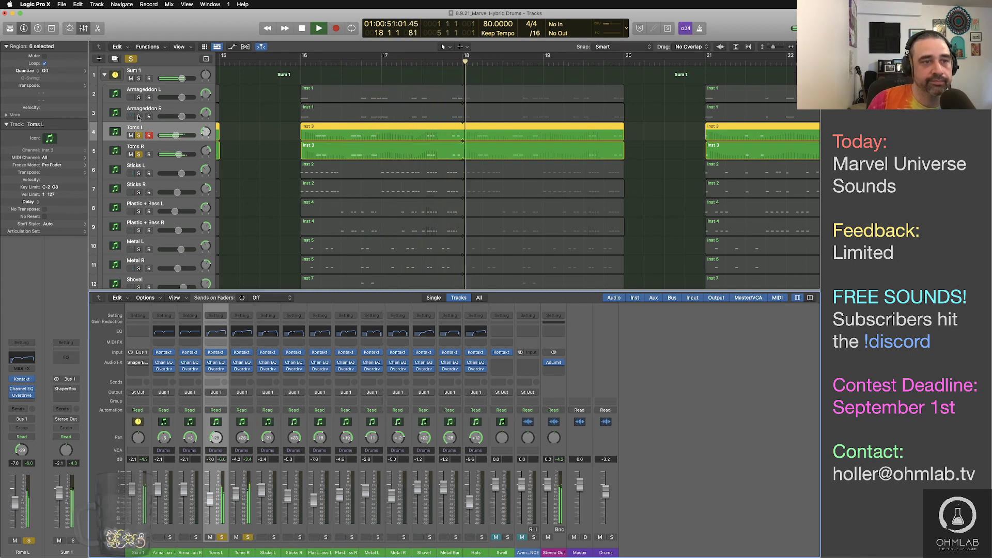
pyautogui.moveTo(138, 116); pyautogui.dragTo(138, 98)
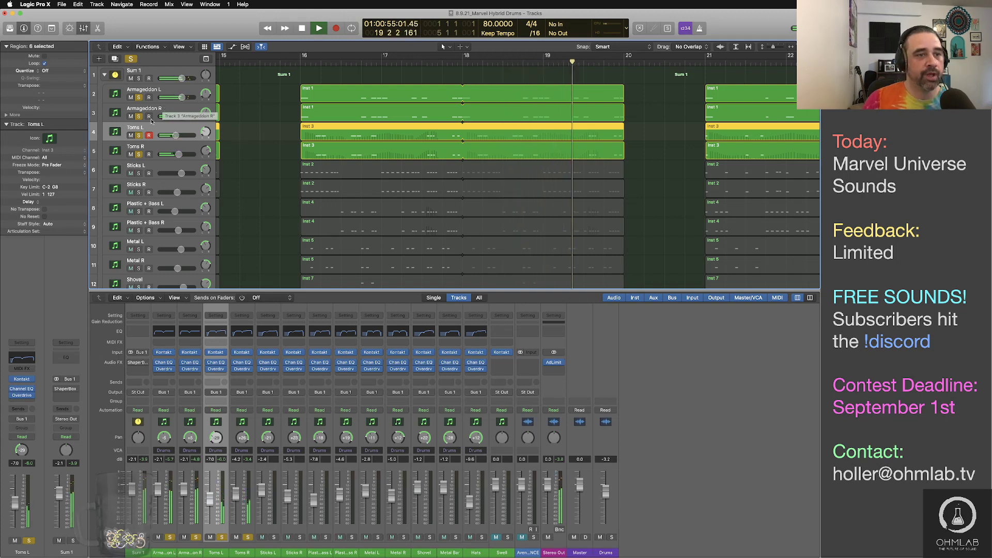
# Take Toms L and Toms R out of the solo and audition Armageddon L and Armageddon R alone
pyautogui.press('space')
pyautogui.moveTo(139, 135); pyautogui.dragTo(138, 161)
pyautogui.press('space')
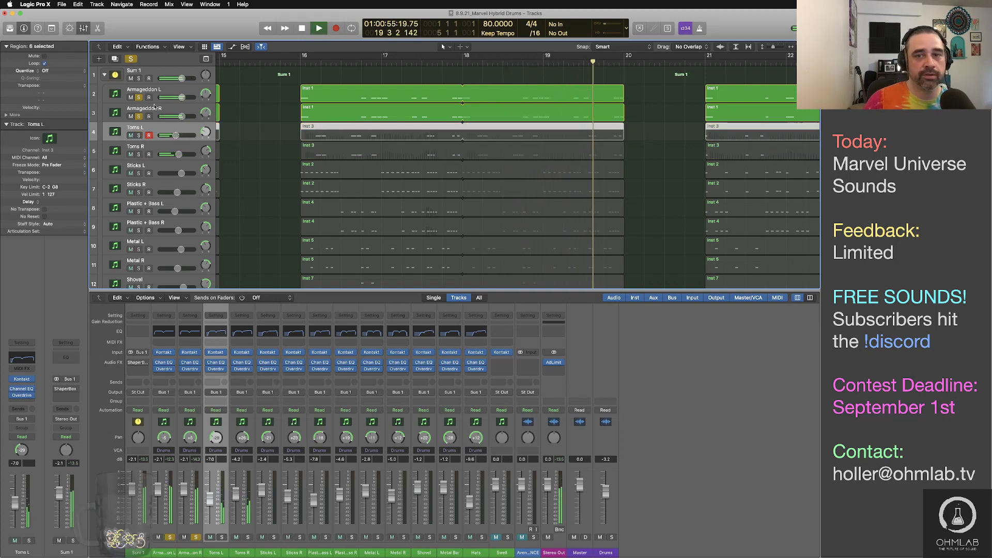
pyautogui.press('space')
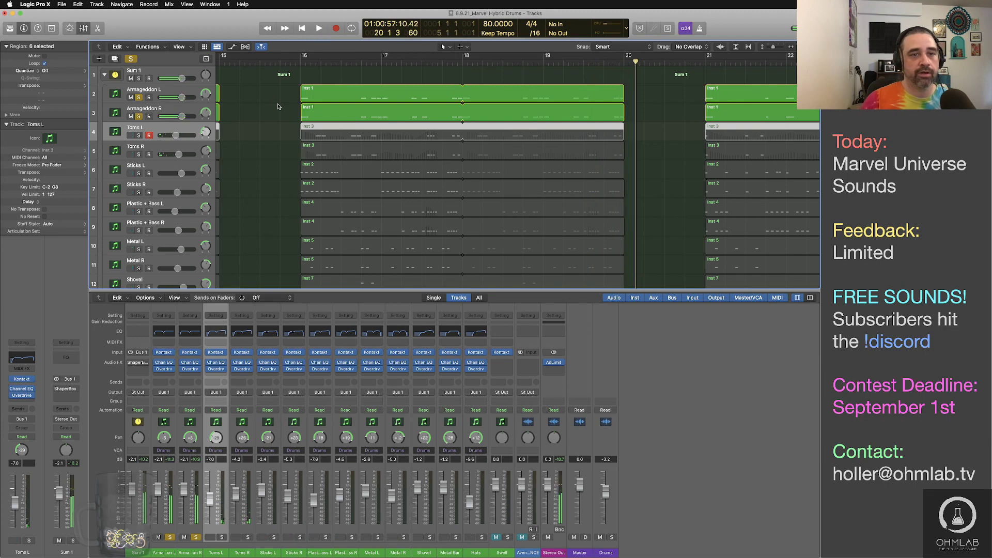
# Shift the first Armageddon R region 12 ticks later, to position 1 1 1 21
pyautogui.press('Return')
pyautogui.click(250, 116)
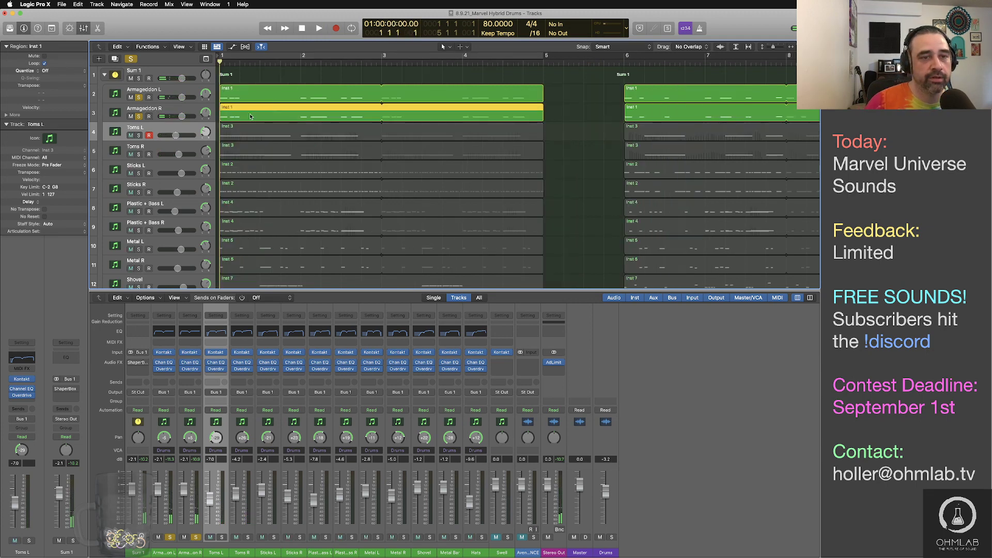
pyautogui.hscroll(2, 248, 118)
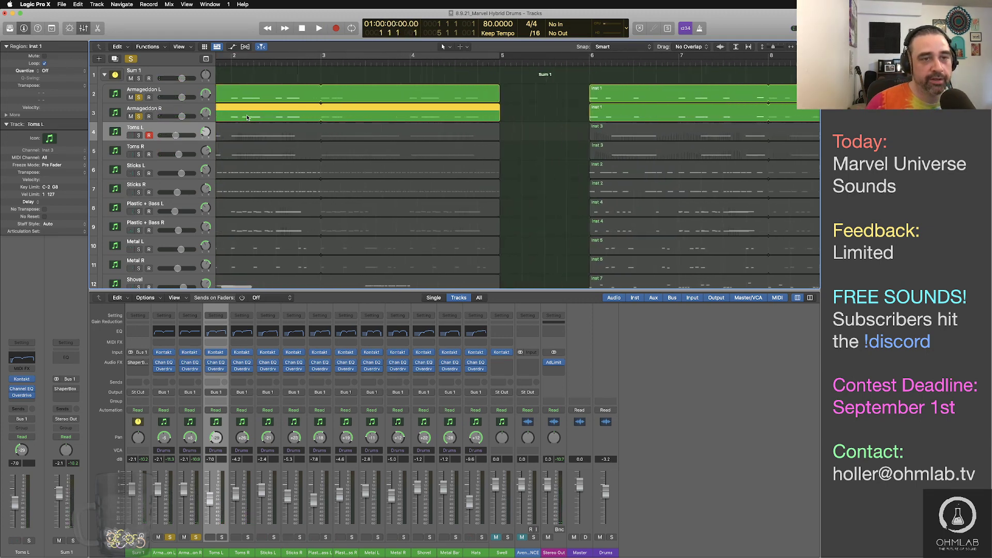
pyautogui.scroll(-5, 248, 118)
pyautogui.scroll(10, 248, 118)
pyautogui.scroll(3, 248, 118)
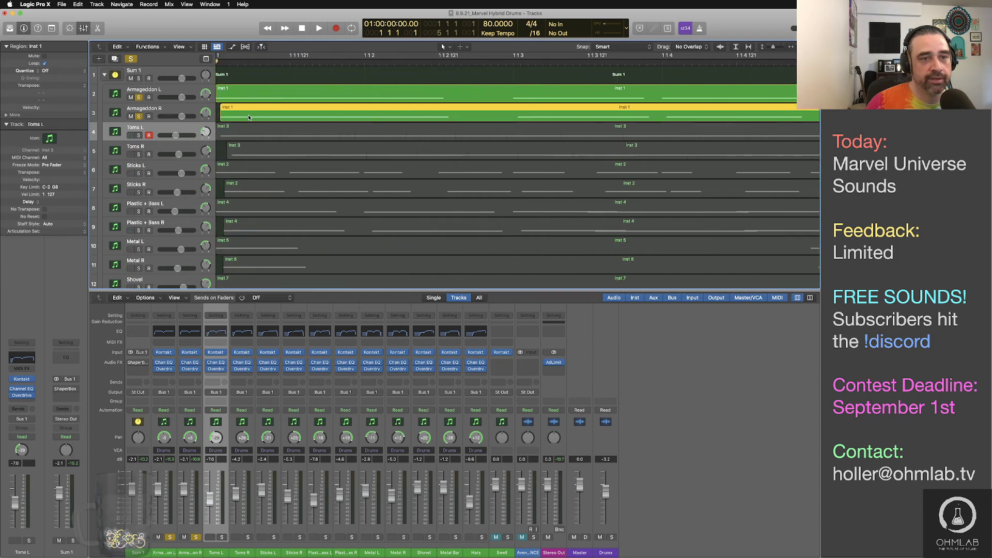
pyautogui.moveTo(248, 117); pyautogui.dragTo(254, 116)
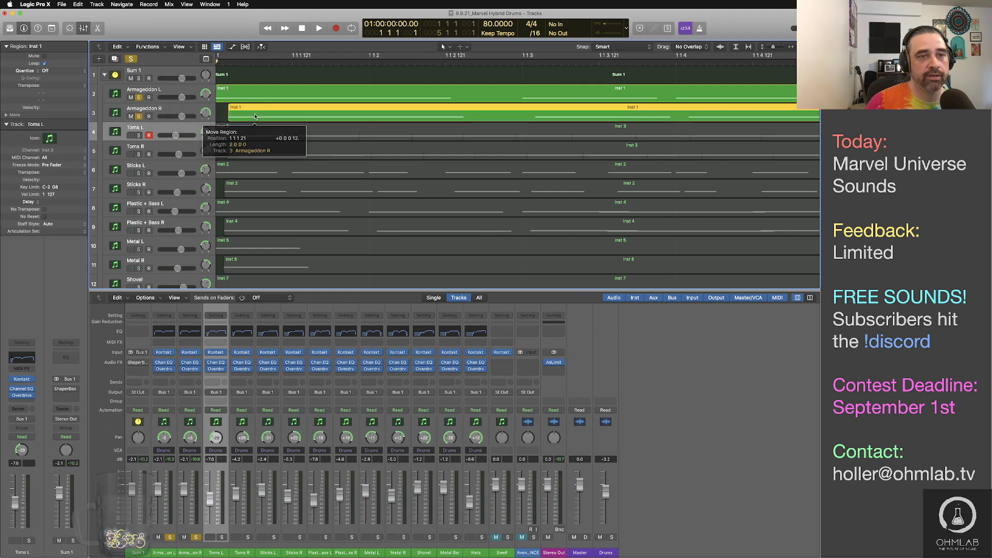
# Audition the Armageddon pair from the project start, and compare it with Armageddon L soloed alone
pyautogui.press('Return')
pyautogui.press('space')
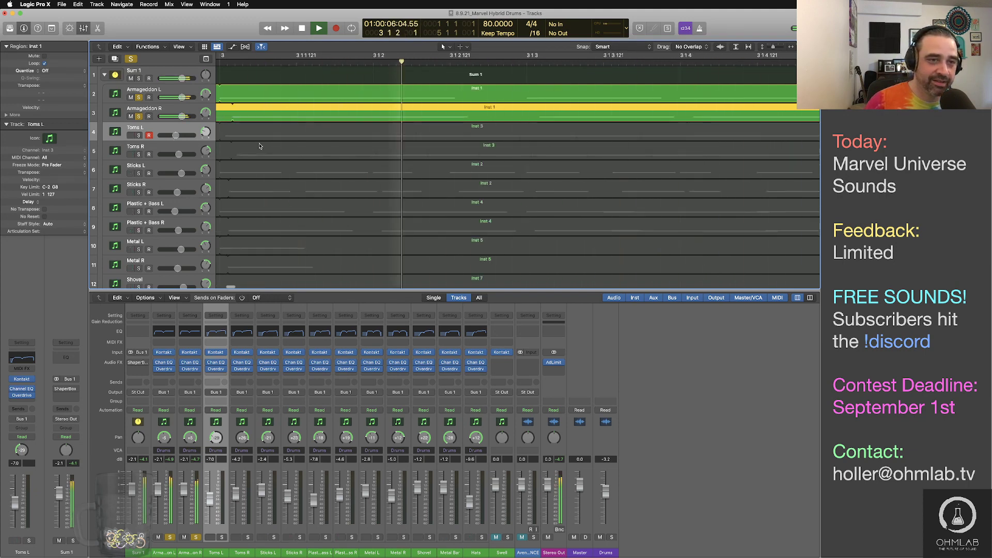
pyautogui.press('space')
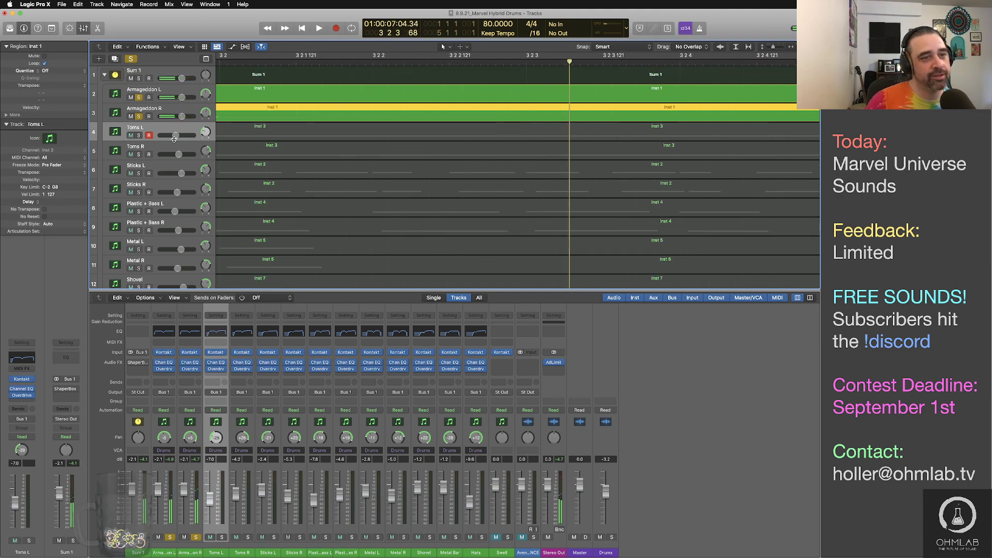
pyautogui.press('super+Left')
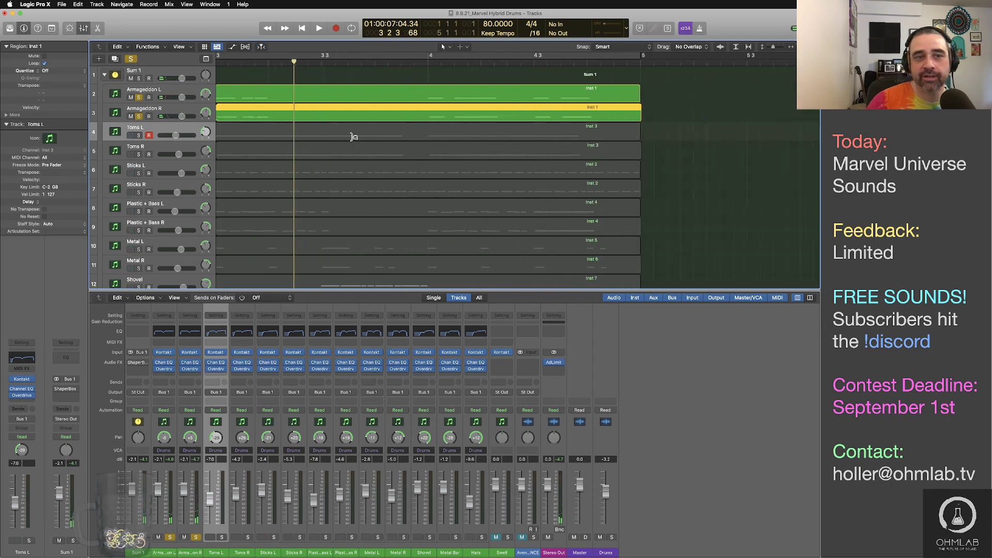
pyautogui.click(139, 116)
pyautogui.press('space')
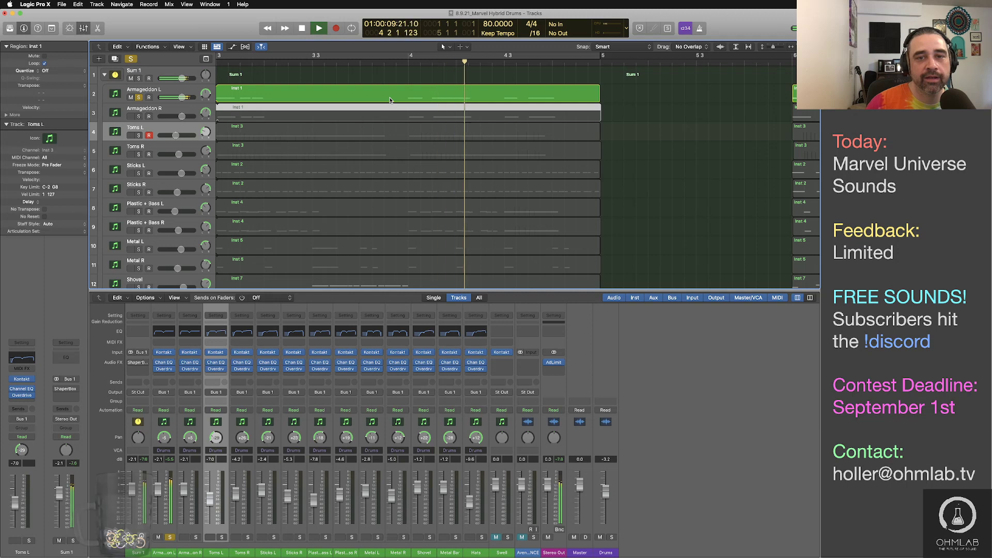
pyautogui.press('space')
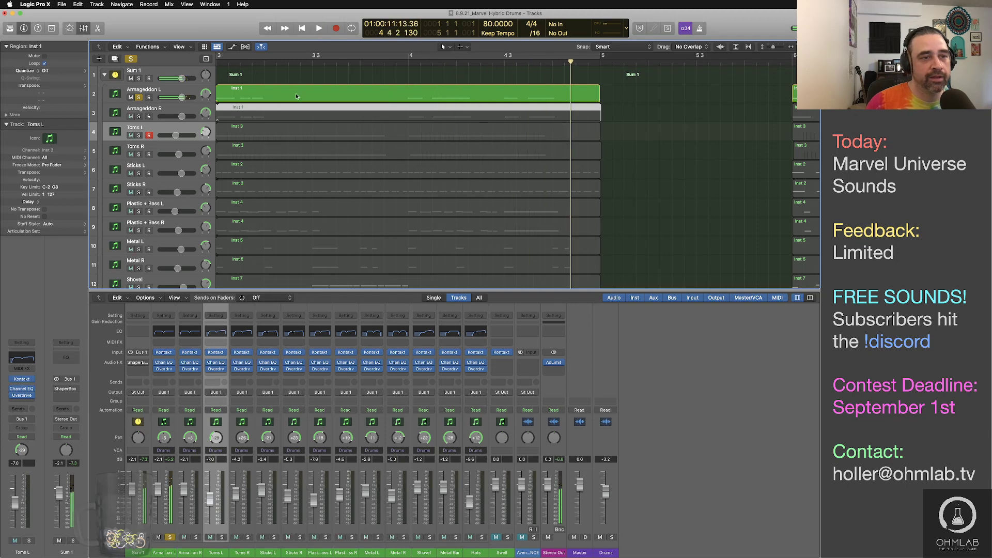
# Bring Armageddon R back into the solo, widen the Armageddon pair's panning, and play it from the start
pyautogui.click(139, 116)
pyautogui.click(183, 110)
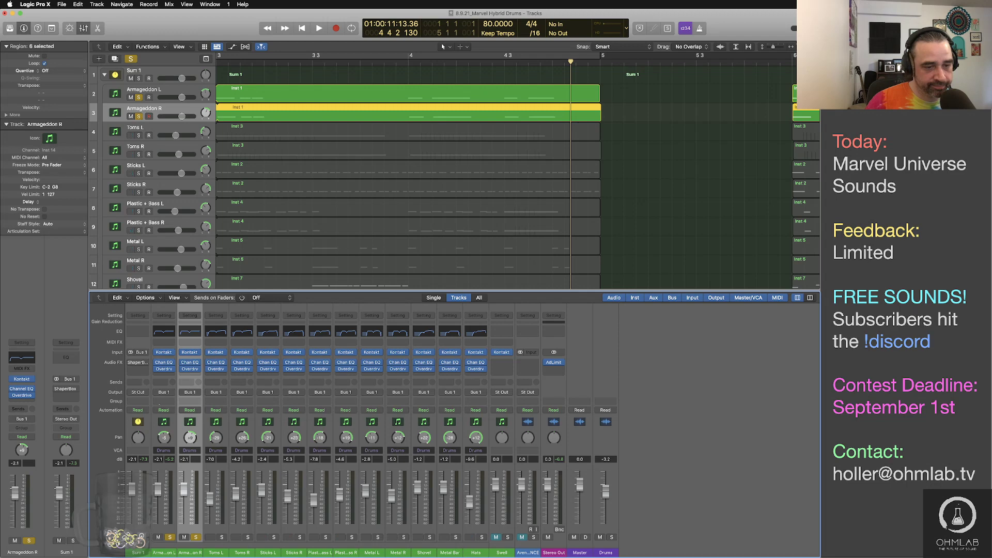
pyautogui.press('space')
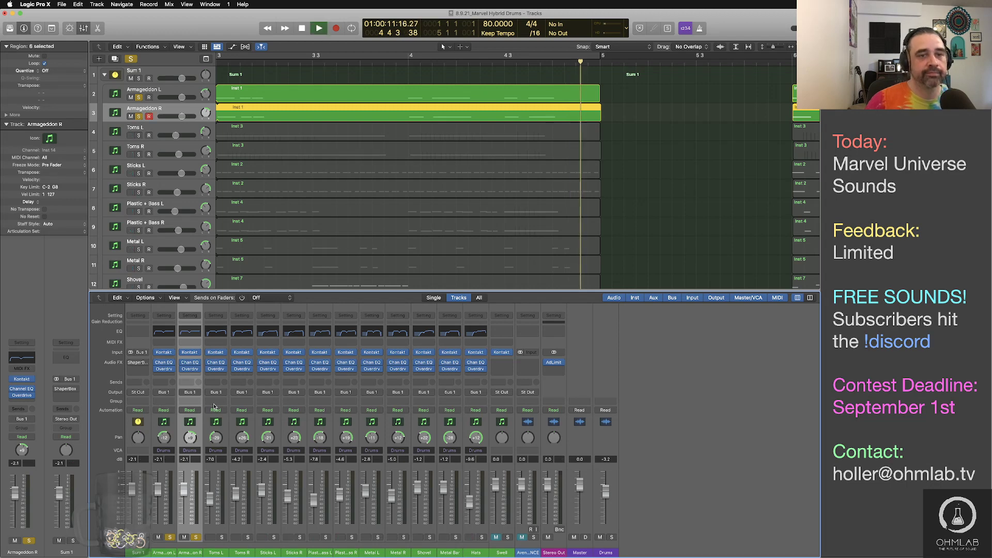
pyautogui.press('Return')
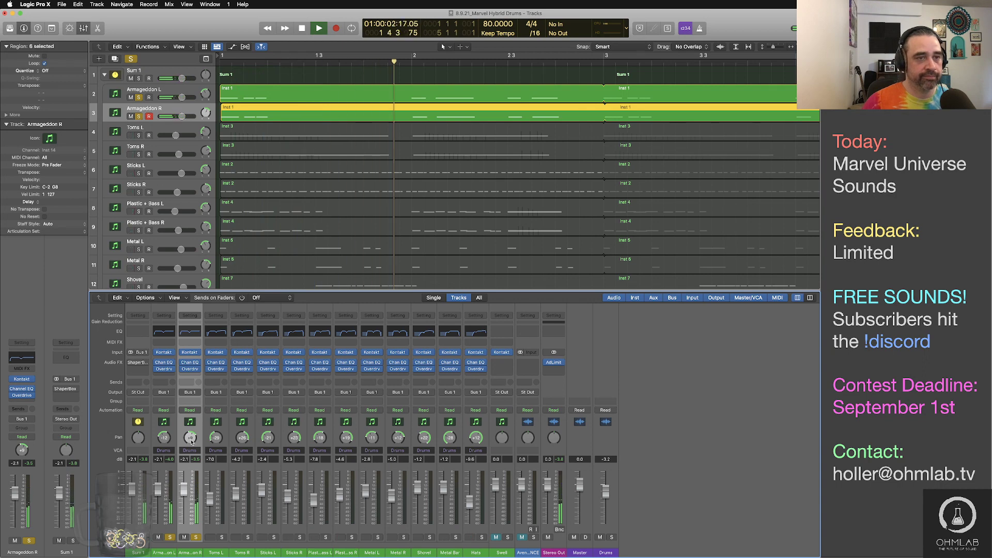
# Add Toms L and Toms R to the solo and narrow the panning to -4 for Armageddon L and +4 for Armageddon R
pyautogui.click(138, 136)
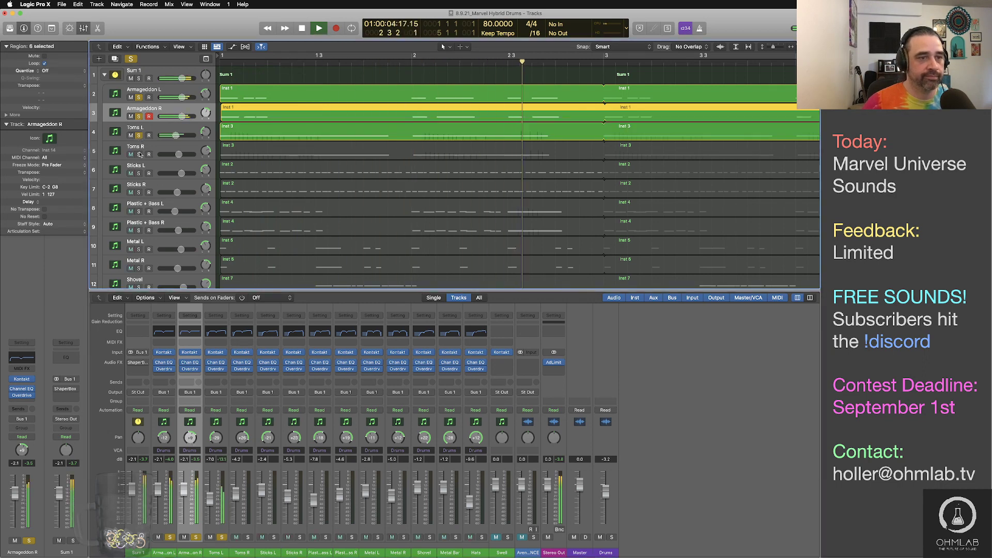
pyautogui.click(139, 154)
pyautogui.press('space')
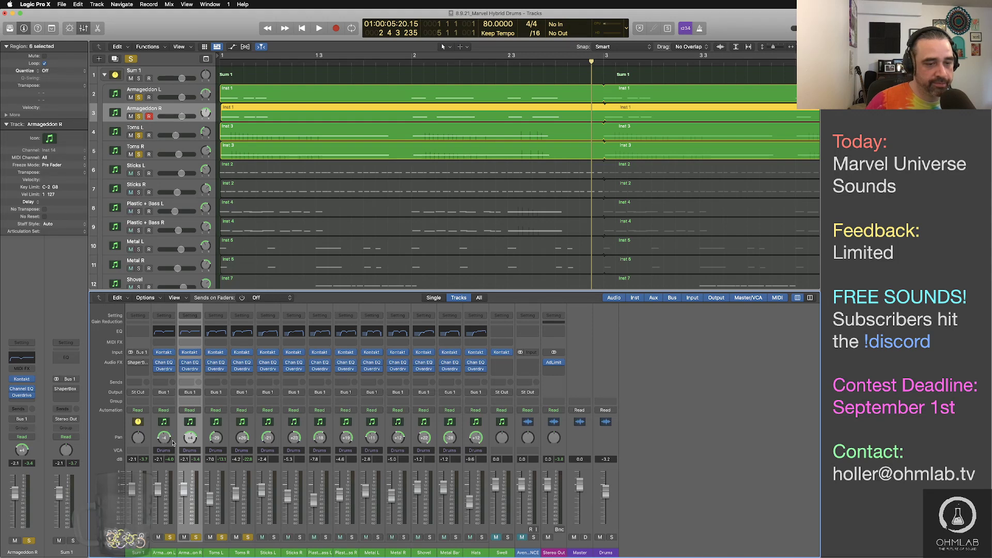
# Add the Sticks, Plastic + Bass and Metal left/right tracks to the solo while auditioning the mix
pyautogui.click(243, 284)
pyautogui.press('space')
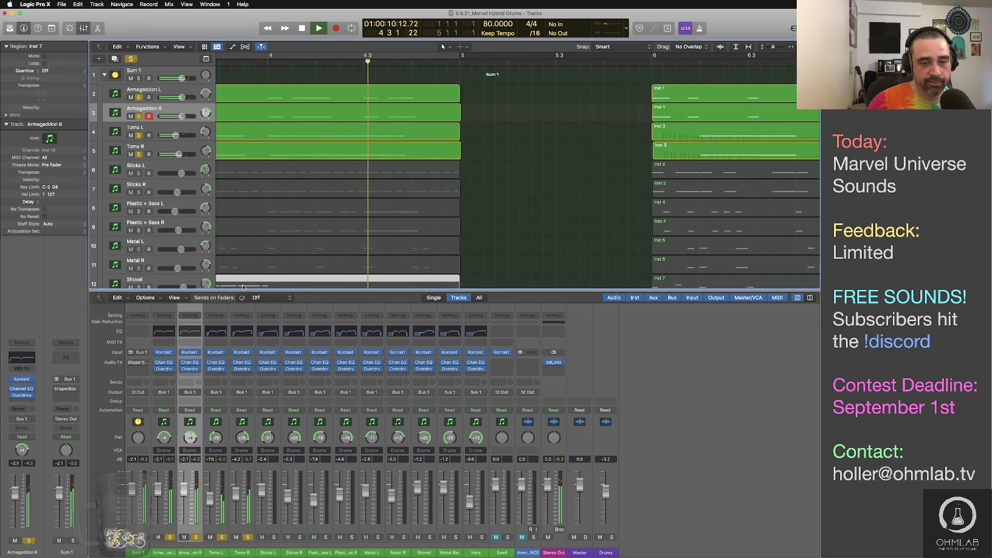
pyautogui.moveTo(139, 173); pyautogui.dragTo(139, 269)
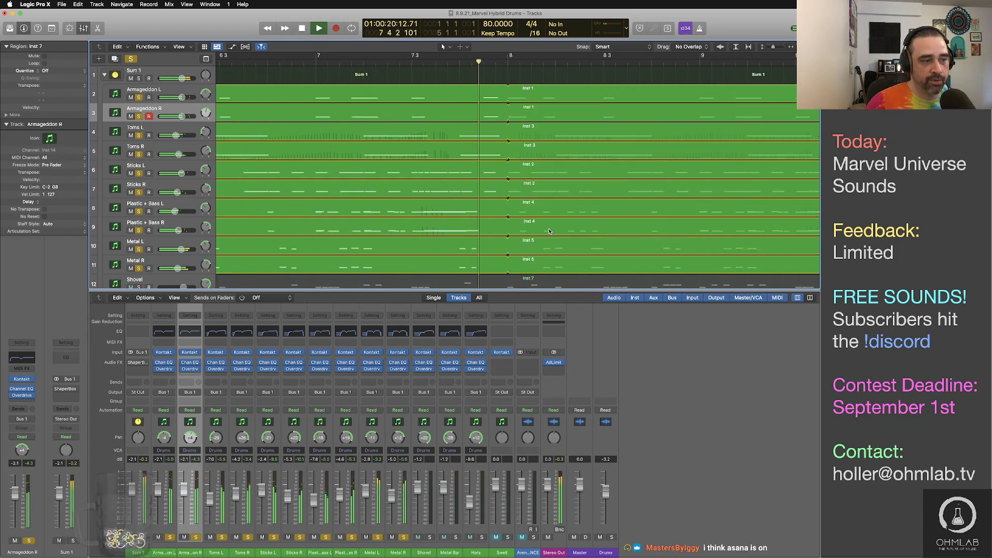
pyautogui.press('space')
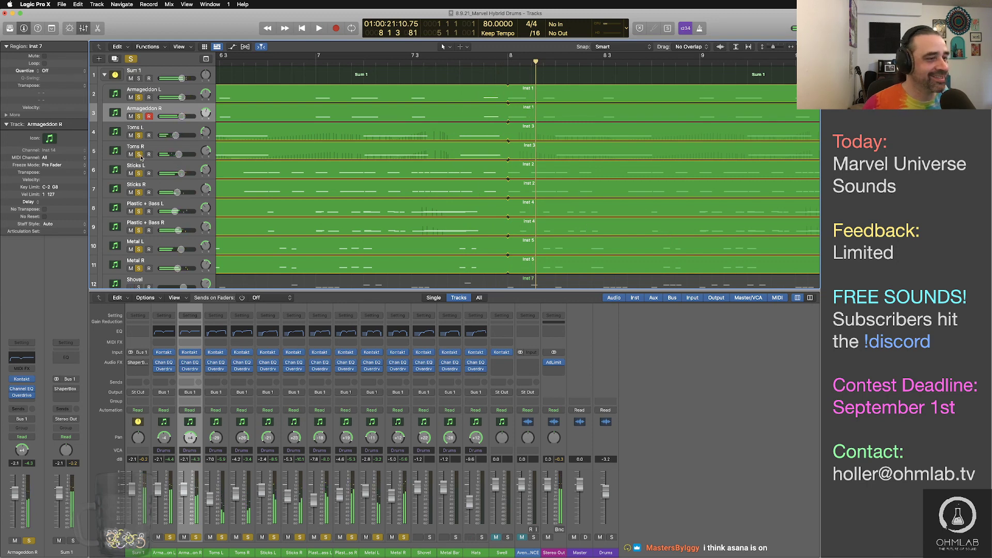
pyautogui.press('super+Tab')
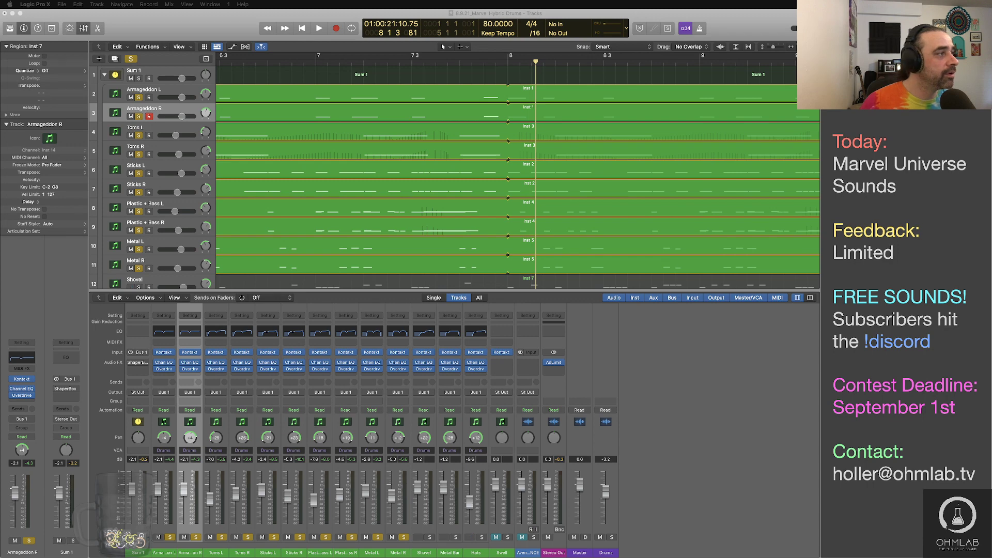
pyautogui.click(539, 177)
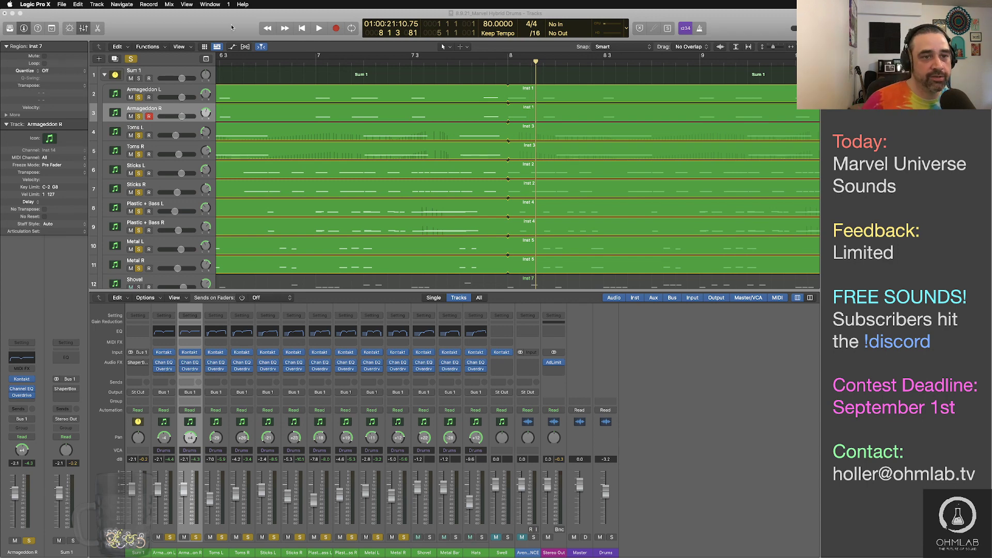
# Audition the soloed Armageddon, Toms, Sticks, Plastic + Bass and Metal pairs together from the project start
pyautogui.press('Return')
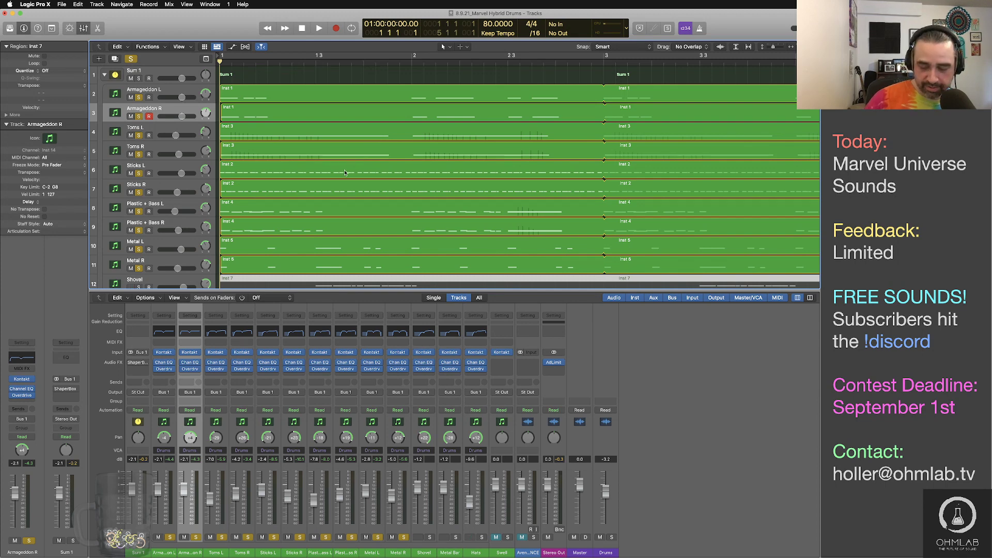
pyautogui.press('space')
pyautogui.press('super+Tab')
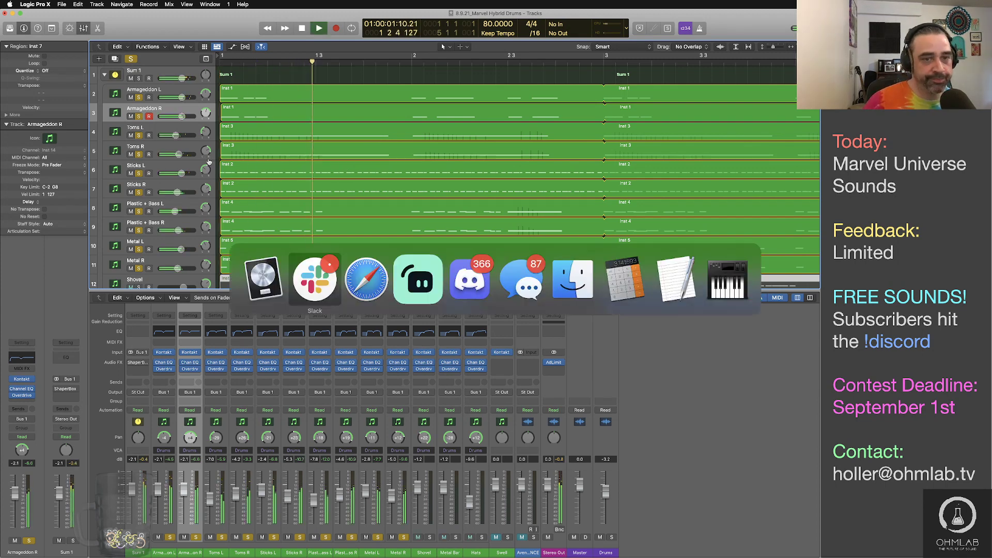
pyautogui.press('super+Tab')
pyautogui.press('super+Tab')
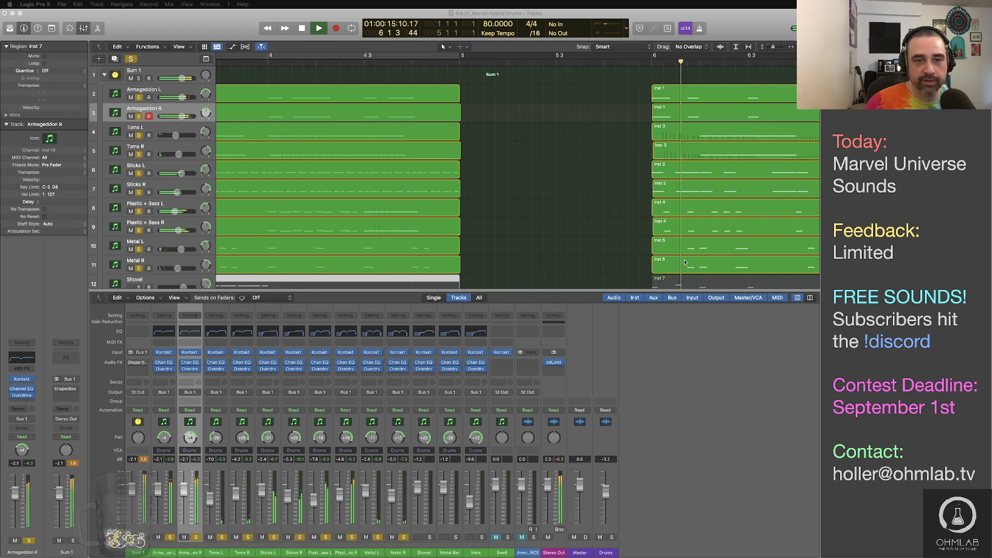
pyautogui.click(588, 239)
pyautogui.press('Return')
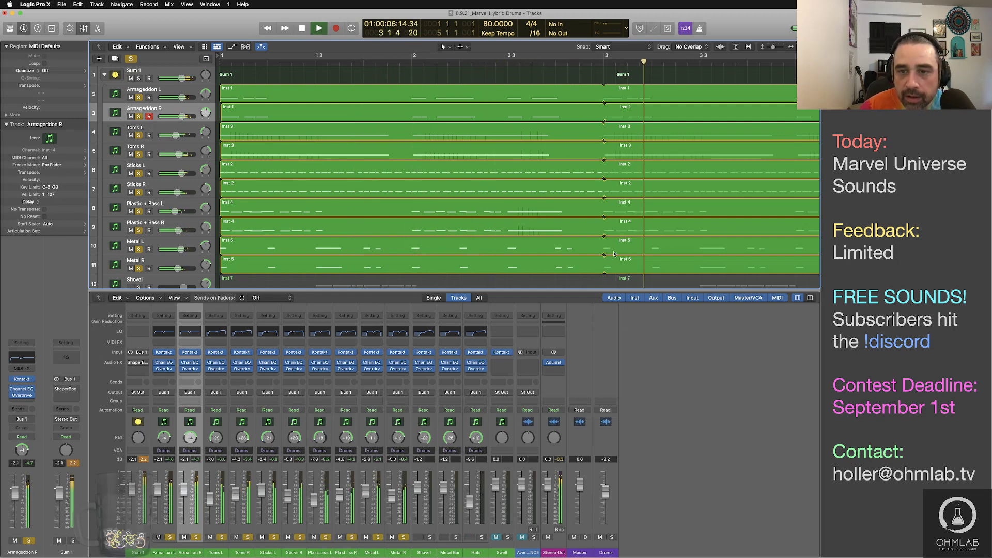
pyautogui.hscroll(4, 616, 237)
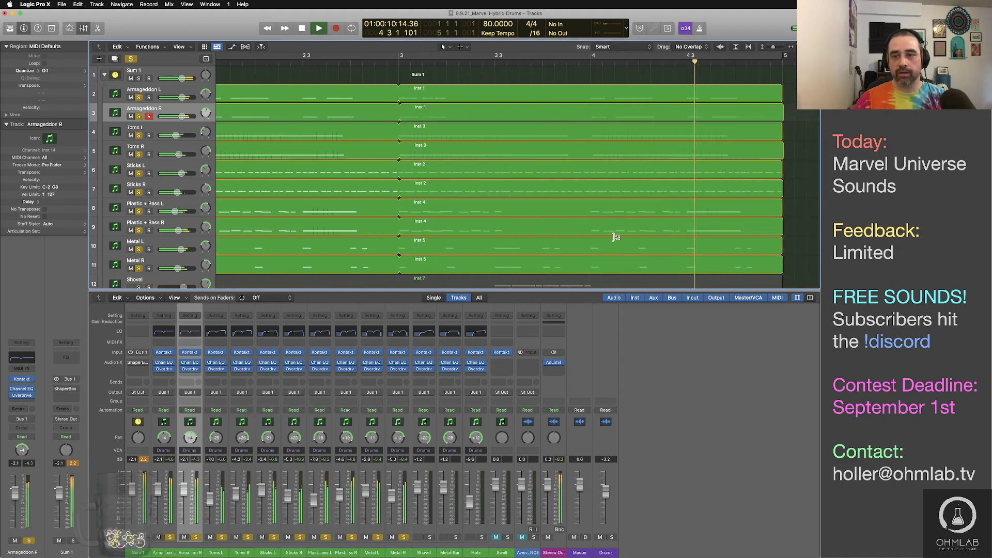
pyautogui.press('space')
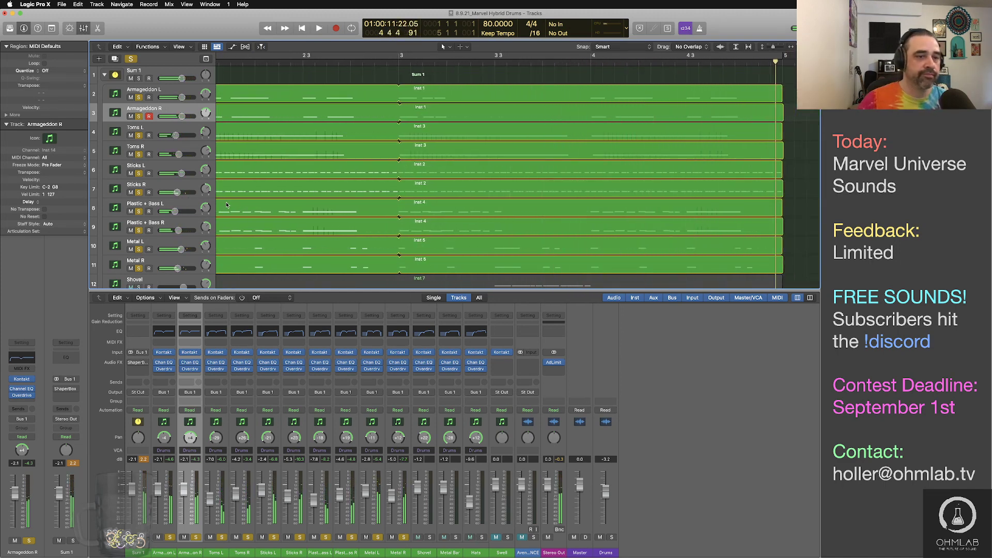
# Add the Shovel track to the solo and audition it with the drum pairs, including a replay from the project start
pyautogui.scroll(-6, 277, 210)
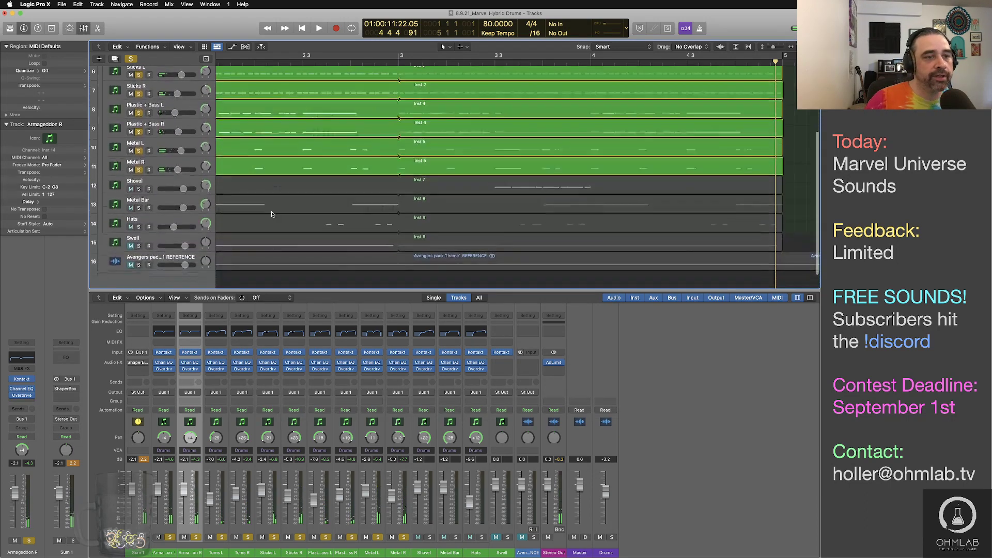
pyautogui.click(139, 181)
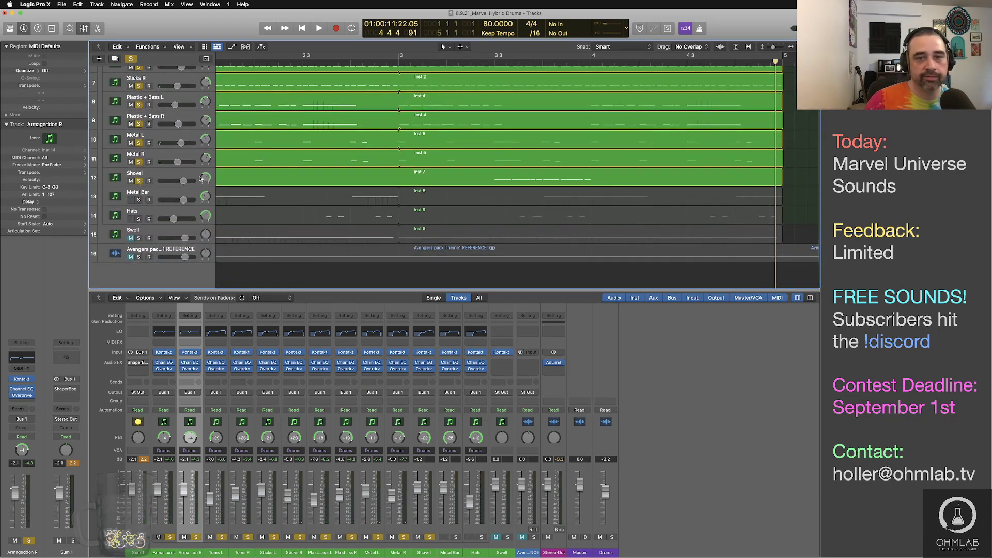
pyautogui.press('space')
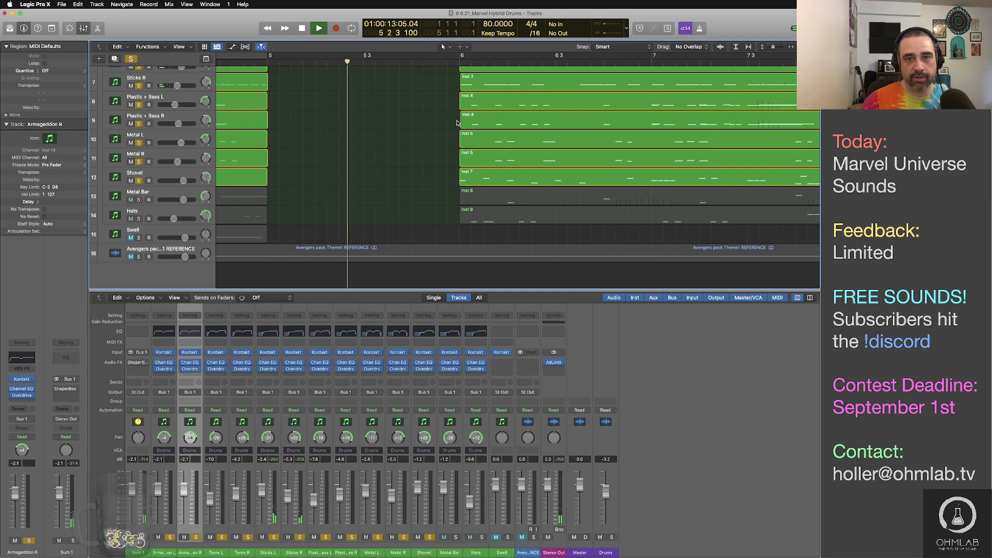
pyautogui.press('super+Left')
pyautogui.press('super+Left')
pyautogui.press('super+Left')
pyautogui.scroll(1, 414, 191)
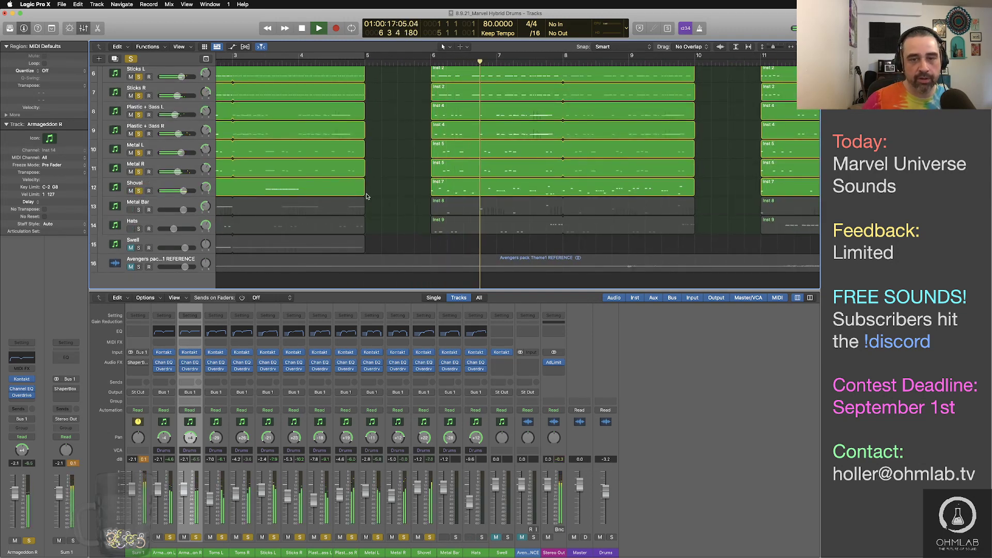
pyautogui.press('space')
pyautogui.press('Return')
pyautogui.press('space')
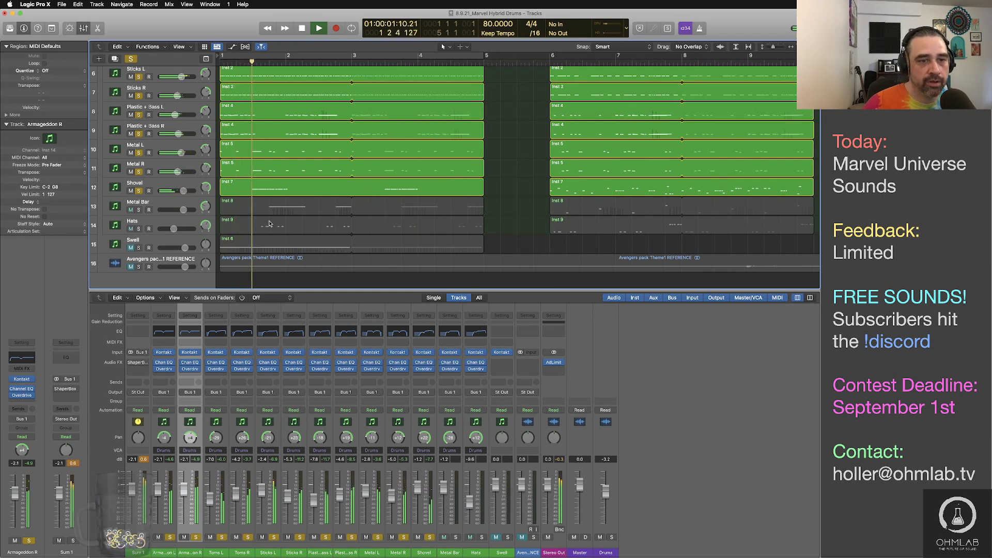
pyautogui.press('space')
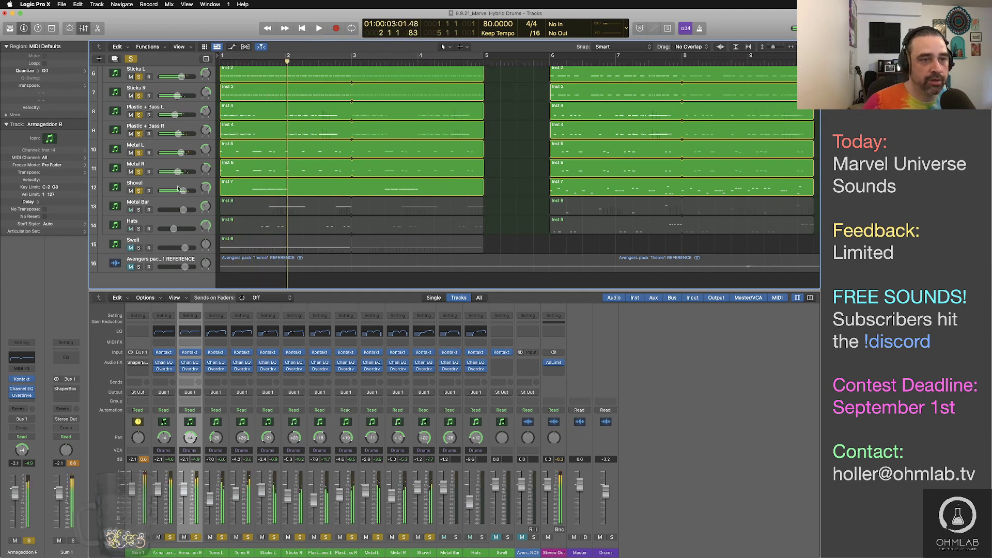
# Duplicate the Shovel track with its instrument and channel settings
pyautogui.click(177, 187)
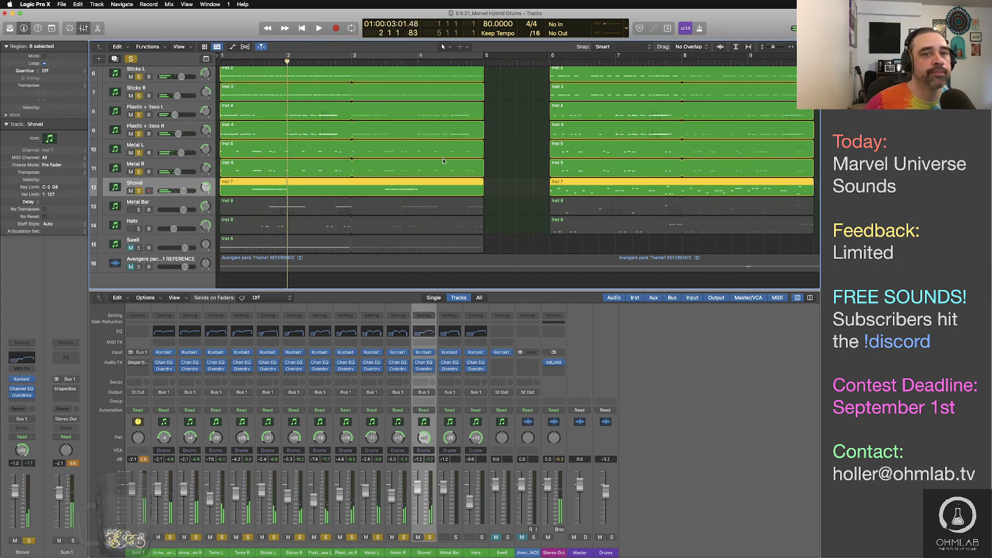
pyautogui.press('super+d')
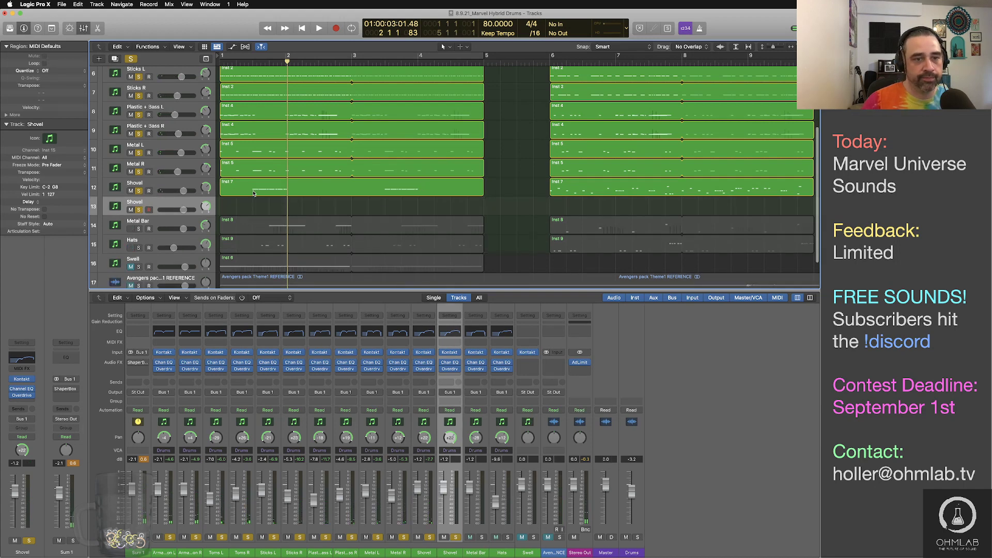
# Copy all the Shovel regions onto the duplicate Shovel track and shift the copies slightly later than the originals
pyautogui.click(192, 187)
pyautogui.moveTo(235, 191); pyautogui.dragTo(234, 208)
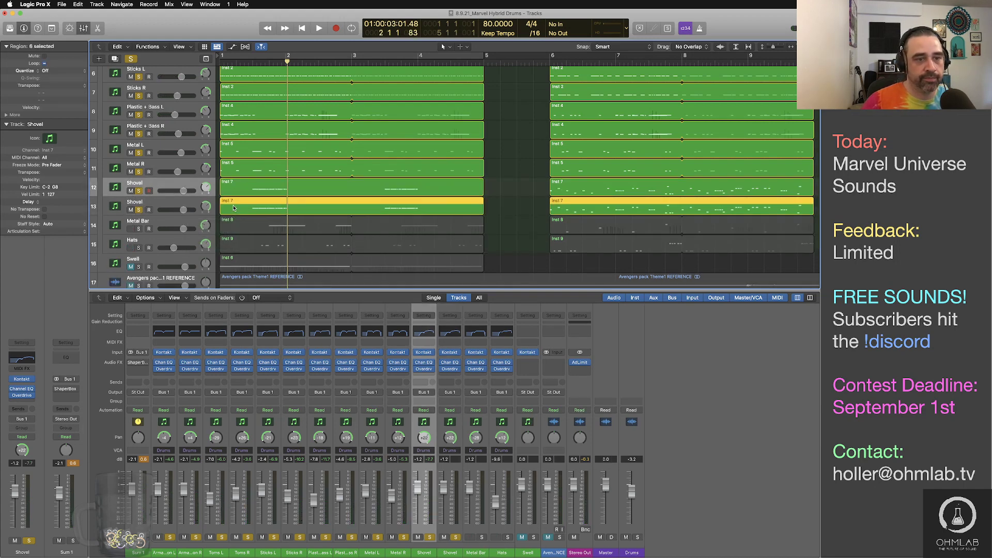
pyautogui.click(172, 204)
pyautogui.press('super+Right')
pyautogui.press('super+Right')
pyautogui.press('super+Right')
pyautogui.press('super+Right')
pyautogui.press('super+Right')
pyautogui.press('super+Right')
pyautogui.press('super+Right')
pyautogui.press('super+Right')
pyautogui.press('super+Right')
pyautogui.press('super+Right')
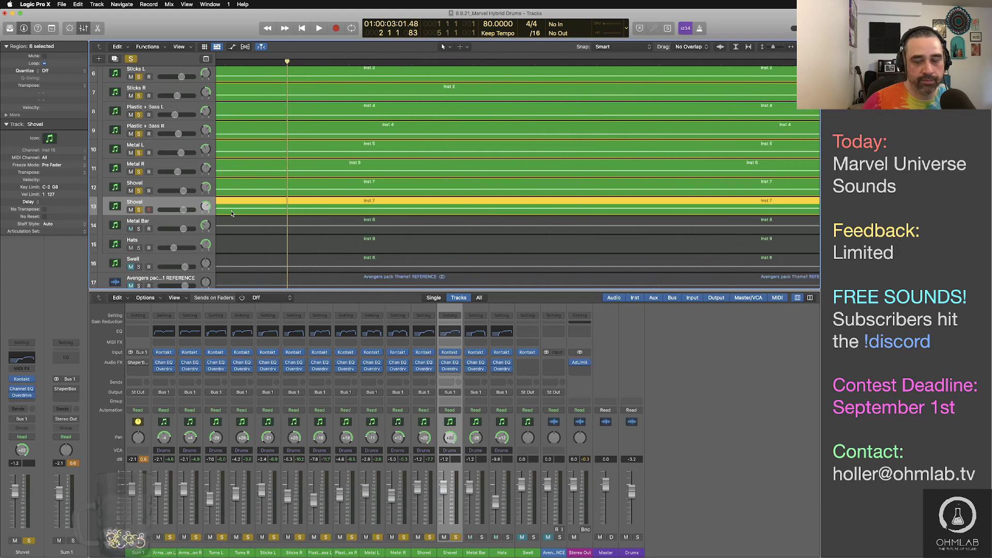
pyautogui.press('Return')
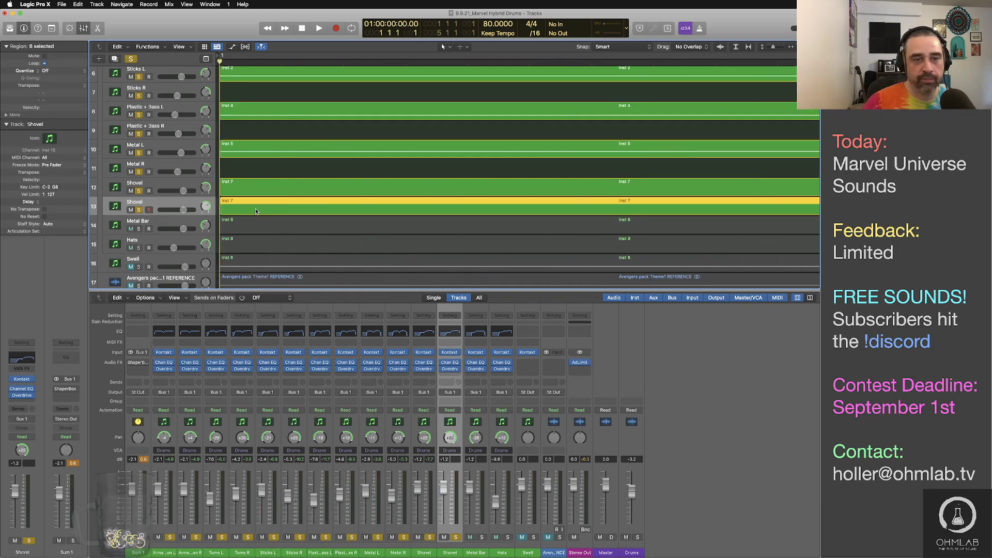
pyautogui.moveTo(239, 211); pyautogui.dragTo(553, 209)
# Audition the offset Shovel pair with the other soloed drum pairs from the project start
pyautogui.press('super+Left')
pyautogui.press('super+Left')
pyautogui.press('super+Left')
pyautogui.press('super+Left')
pyautogui.press('super+Left')
pyautogui.press('super+Left')
pyautogui.press('super+Left')
pyautogui.press('super+Left')
pyautogui.press('super+Left')
pyautogui.press('super+Left')
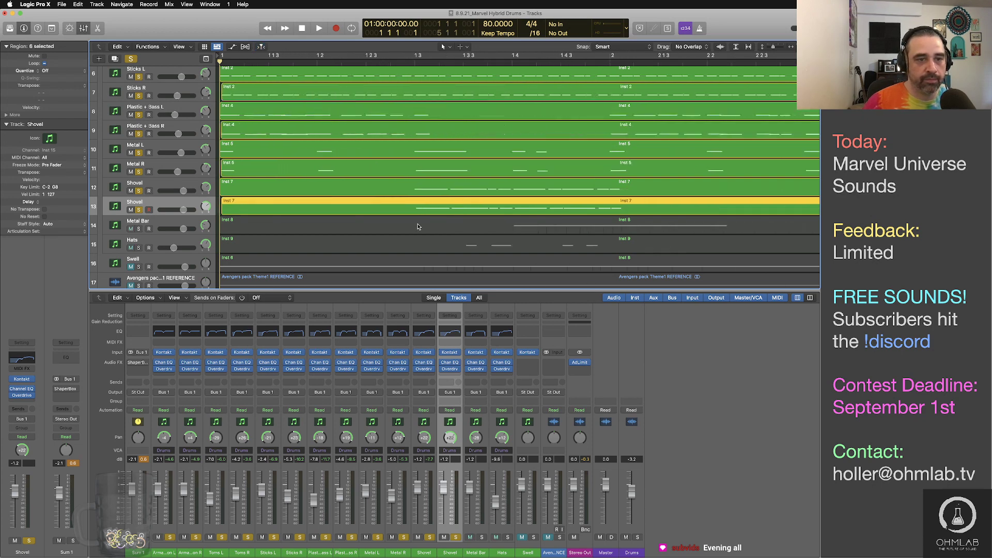
pyautogui.press('space')
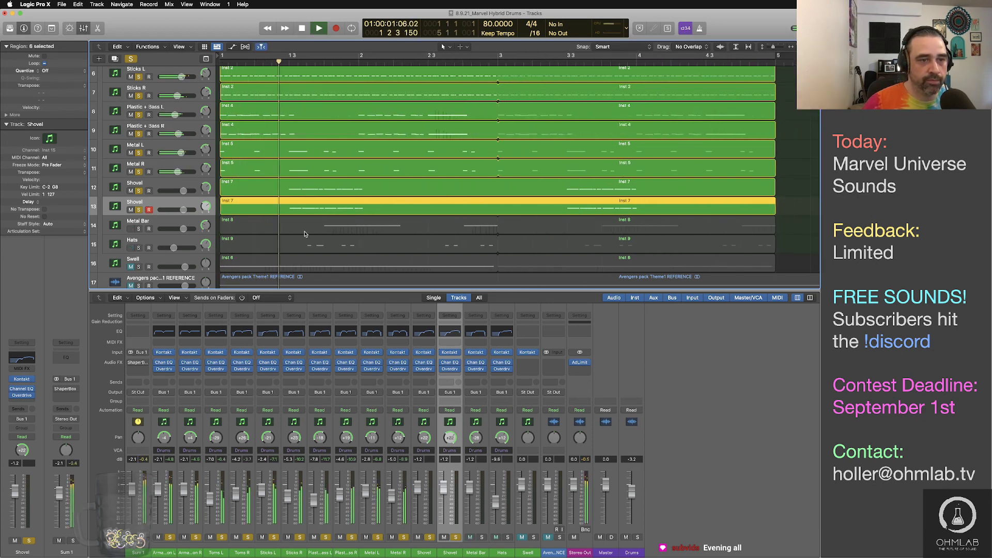
pyautogui.press('space')
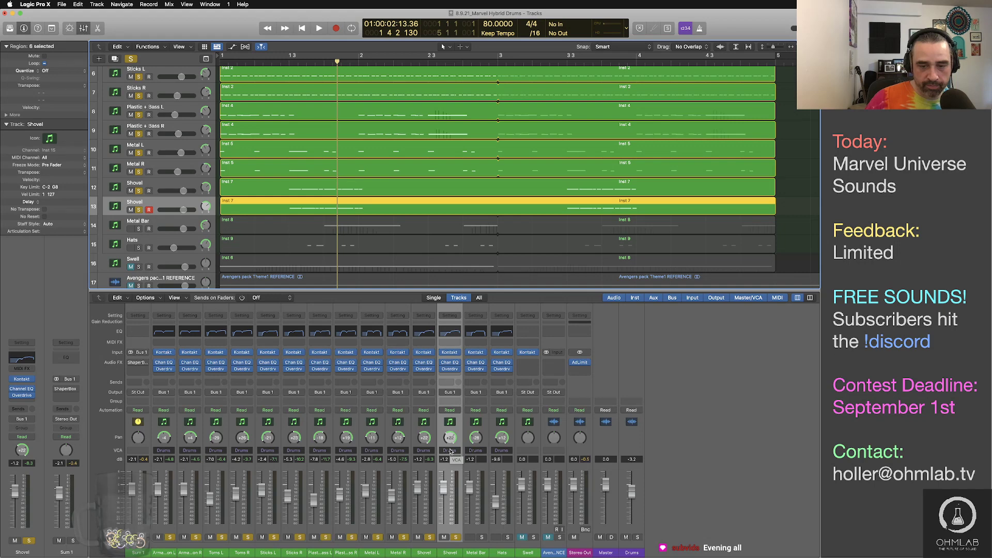
# Balance the Shovel pair while auditioning, panning the original to -32 and the copy to +31 and lowering the original to -4.5 dB
pyautogui.moveTo(424, 438)
pyautogui.mouseDown()
pyautogui.moveTo(423, 451)
pyautogui.moveTo(424, 435)
pyautogui.mouseUp()
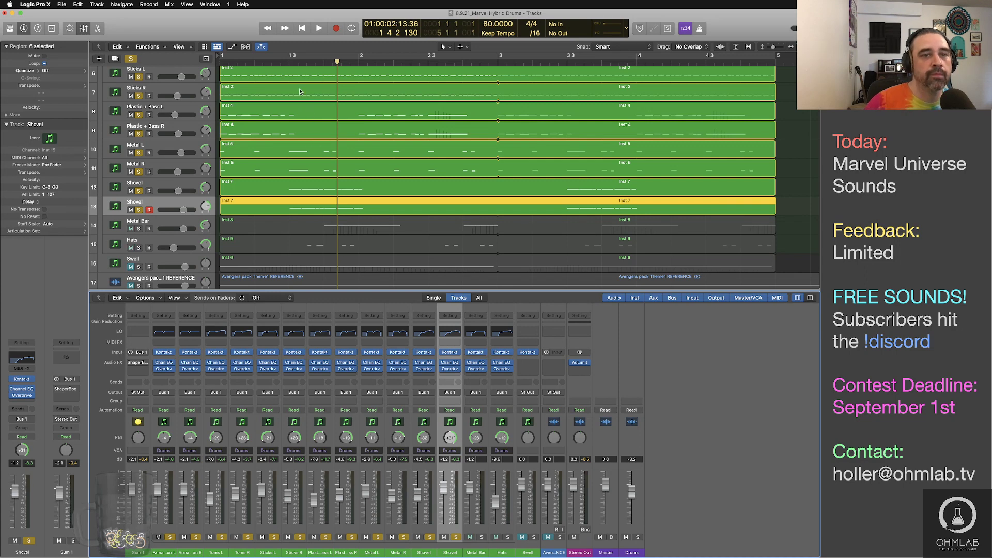
pyautogui.press('space')
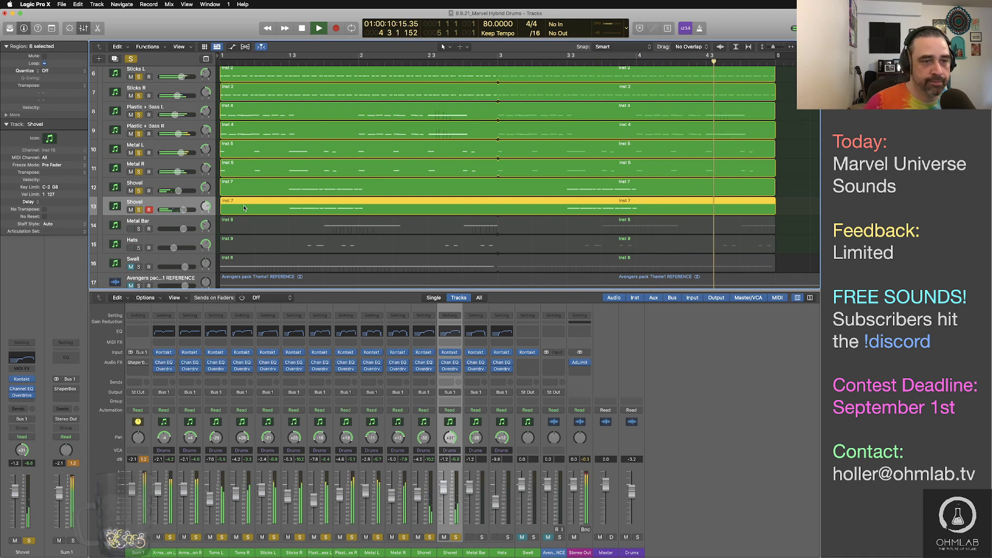
pyautogui.press('space')
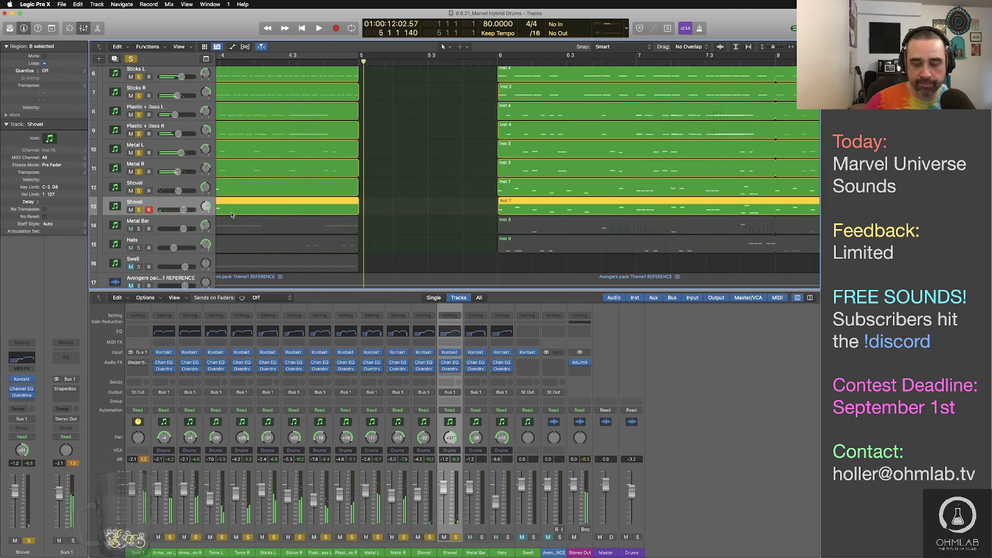
pyautogui.press('Return')
# Solo the Metal Bar track and duplicate it with its settings, copying its first region onto the duplicate
pyautogui.click(139, 229)
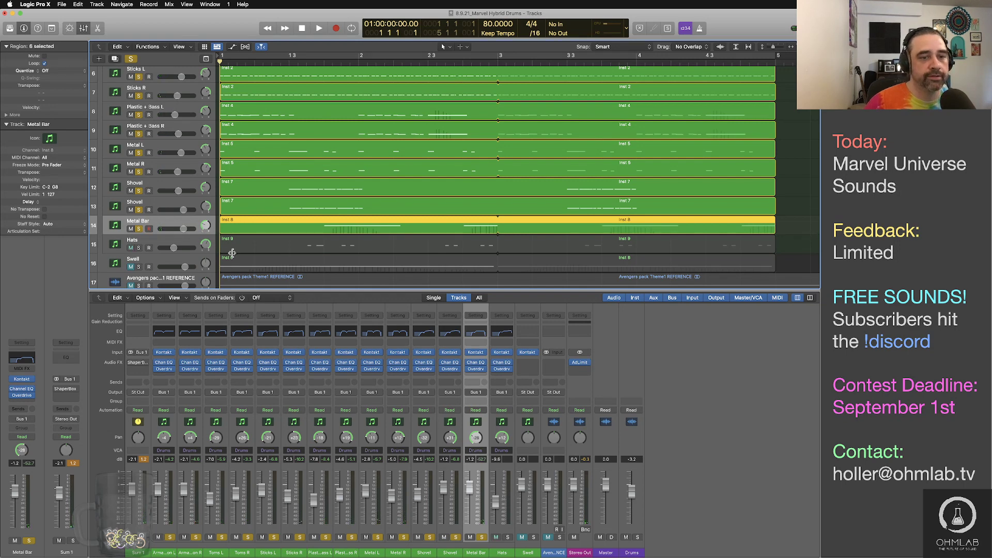
pyautogui.press('super+d')
pyautogui.moveTo(256, 228); pyautogui.dragTo(253, 248)
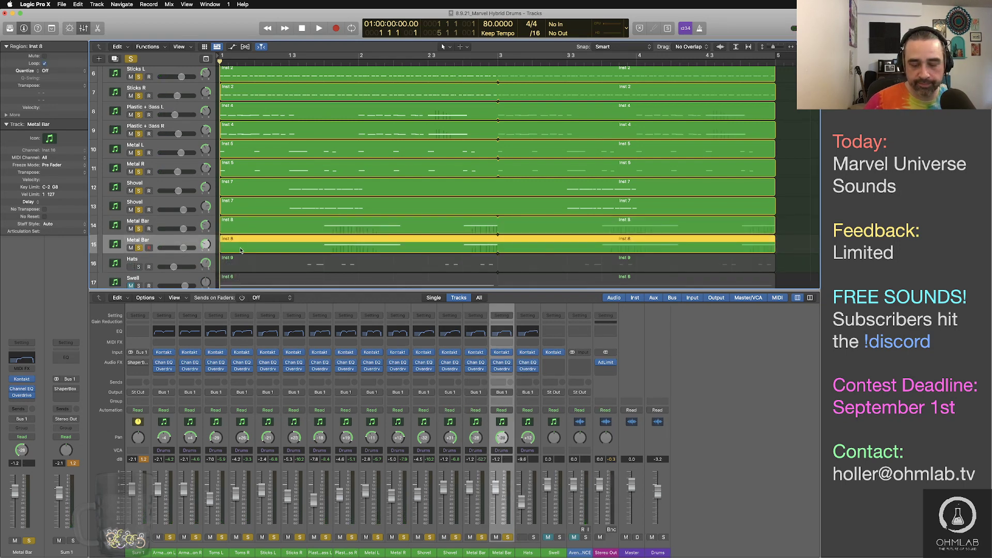
# Shift the copied Metal Bar region slightly later than the original, by an offset similar to the other doubled tracks
pyautogui.press('super+Right')
pyautogui.press('super+Right')
pyautogui.press('super+Right')
pyautogui.press('super+Right')
pyautogui.press('super+Right')
pyautogui.press('super+Right')
pyautogui.press('super+Right')
pyautogui.press('super+Right')
pyautogui.press('super+Right')
pyautogui.press('super+Right')
pyautogui.press('super+Right')
pyautogui.press('super+Right')
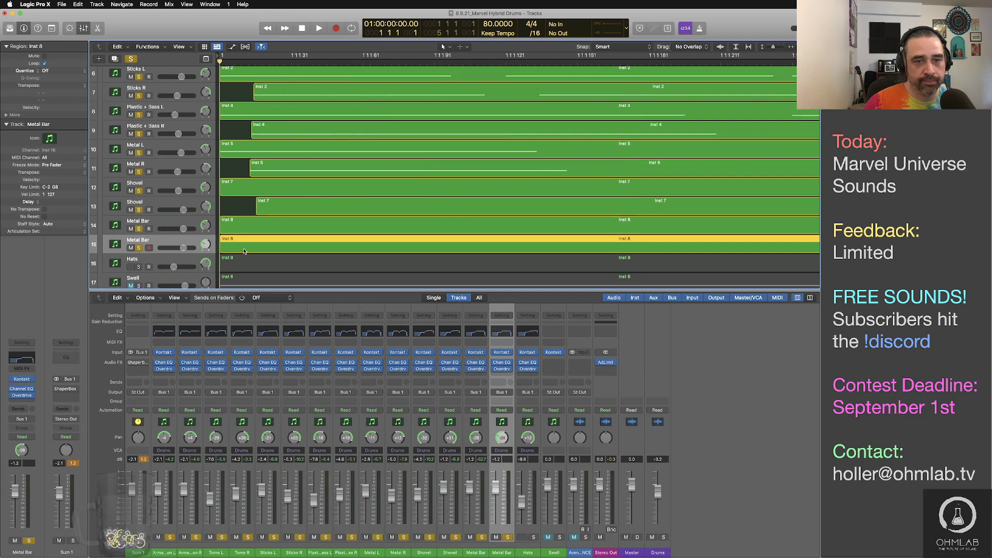
pyautogui.moveTo(235, 246); pyautogui.dragTo(288, 246)
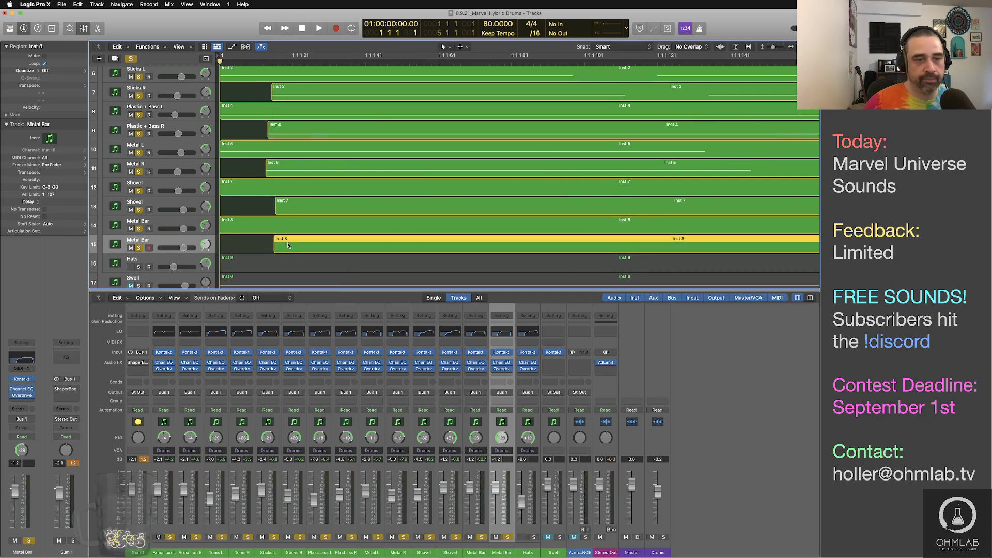
# Rename the original Shovel track as Shovel L and its duplicate as Shovel R
pyautogui.doubleClick(163, 182)
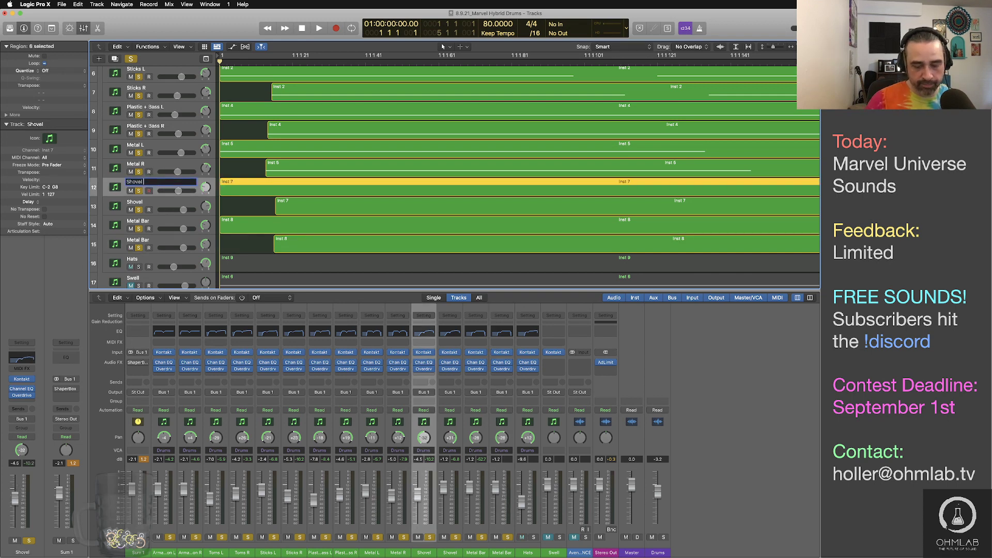
pyautogui.write('L')
pyautogui.click(164, 199)
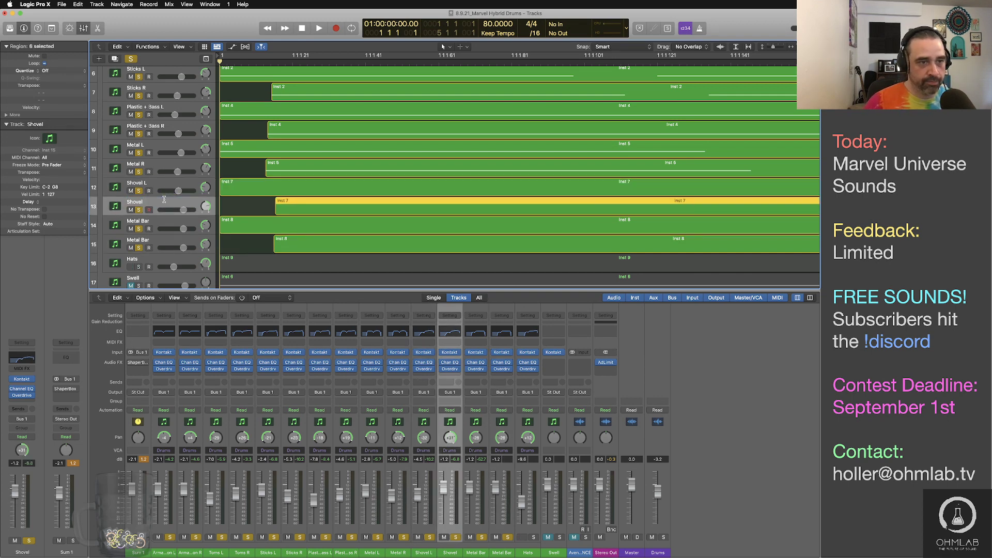
pyautogui.doubleClick(165, 201)
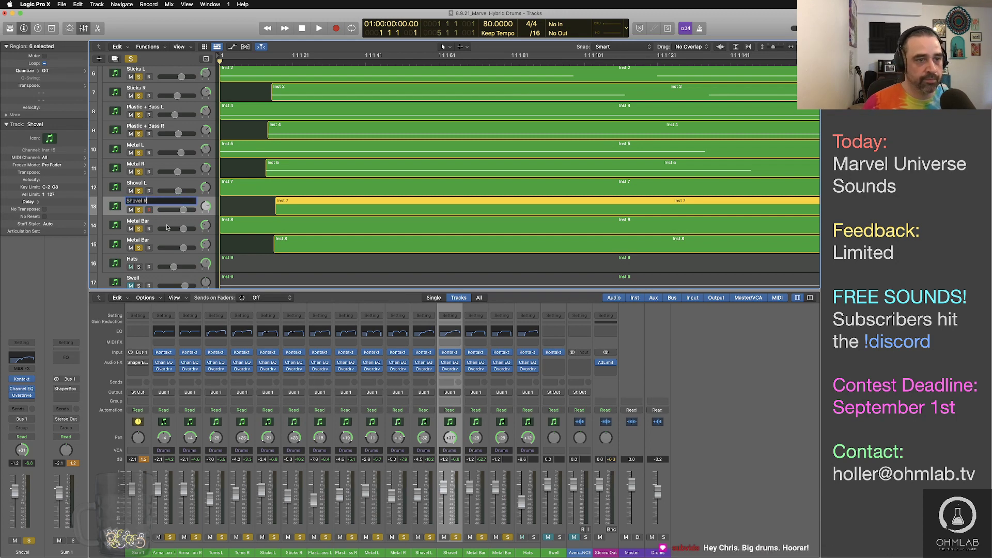
pyautogui.write('R')
pyautogui.click(168, 224)
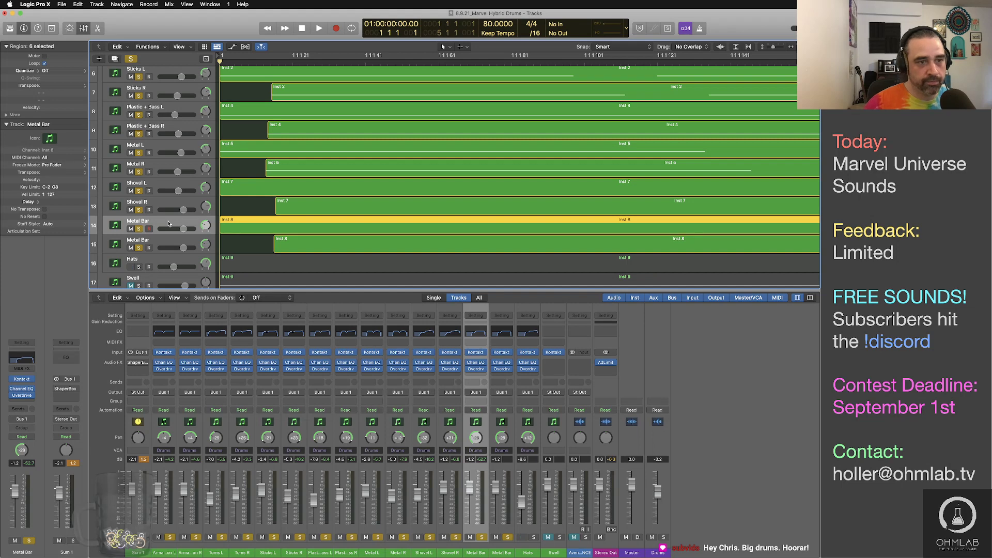
# Rename the original Metal Bar track as Metal Bar L and its duplicate as Metal Bar R
pyautogui.doubleClick(167, 222)
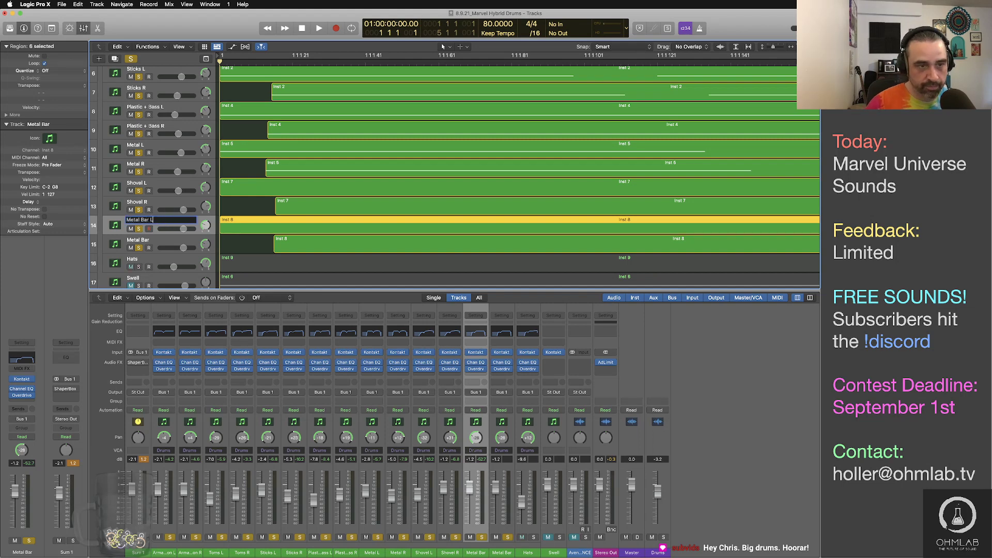
pyautogui.write('L')
pyautogui.click(162, 239)
pyautogui.doubleClick(156, 239)
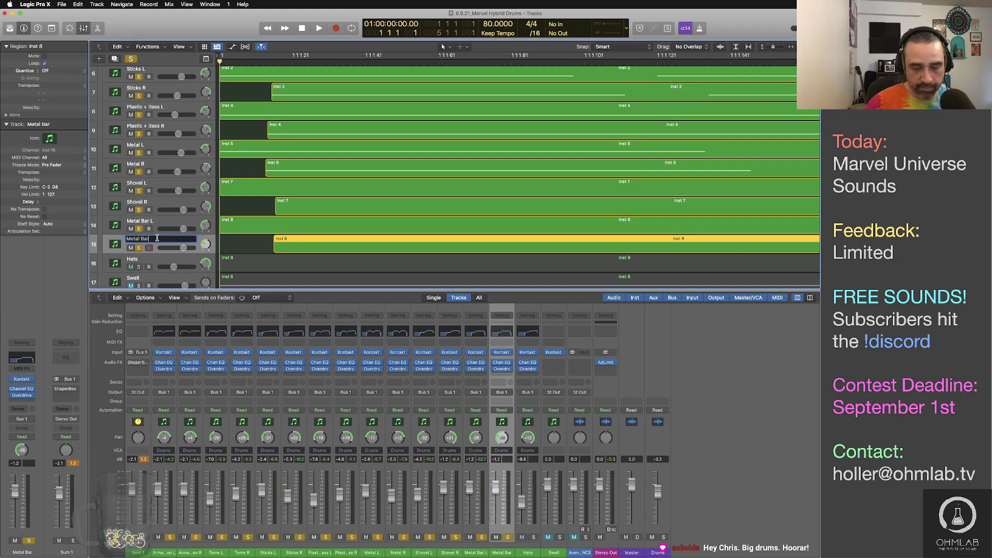
pyautogui.click(161, 262)
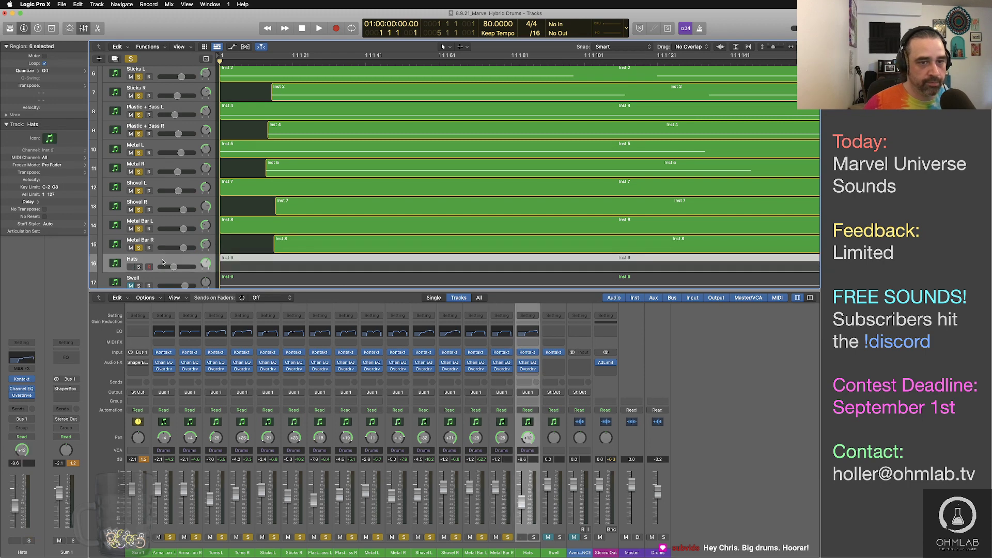
# Pan Metal Bar R to the right, opposite Metal Bar L, and audition the pair with the soloed drums
pyautogui.click(165, 240)
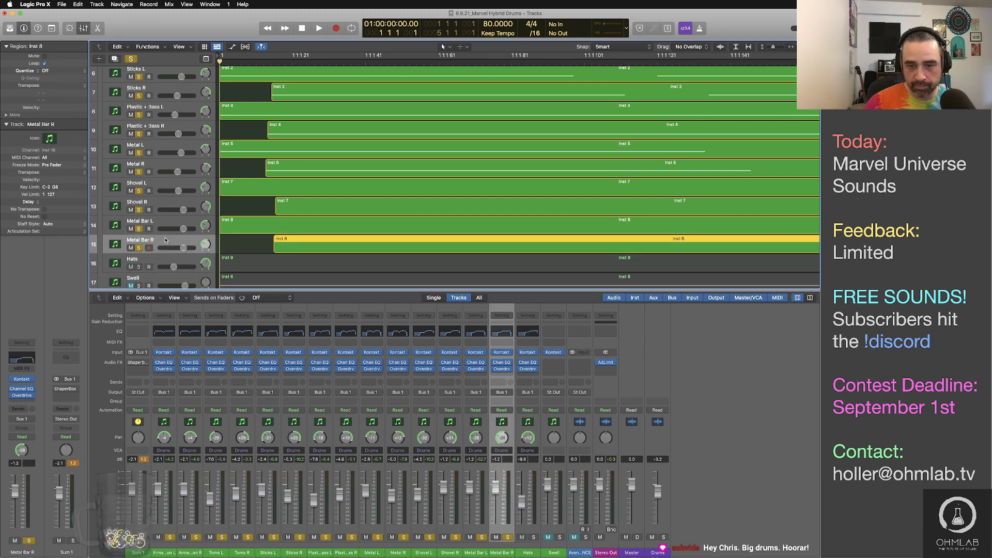
pyautogui.moveTo(506, 433); pyautogui.dragTo(505, 403)
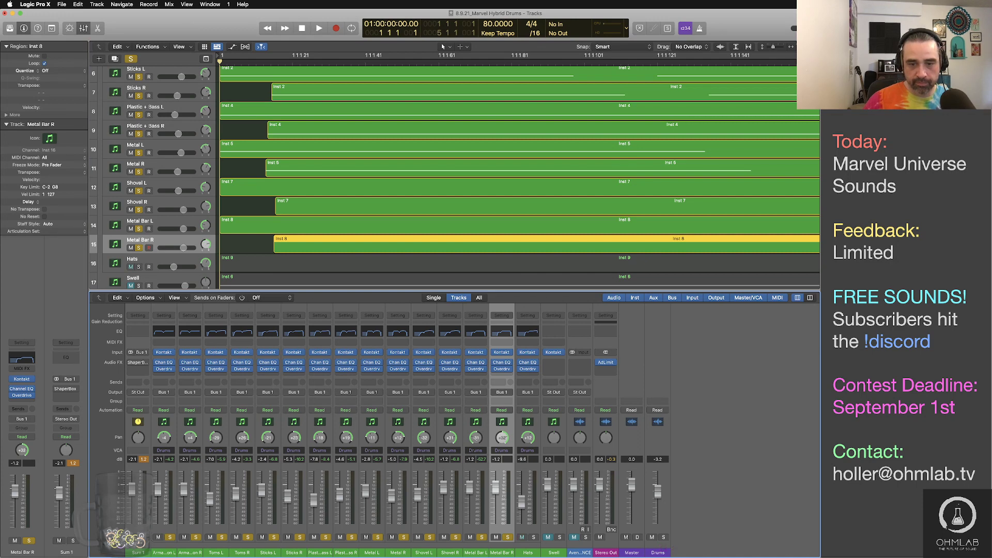
pyautogui.press('space')
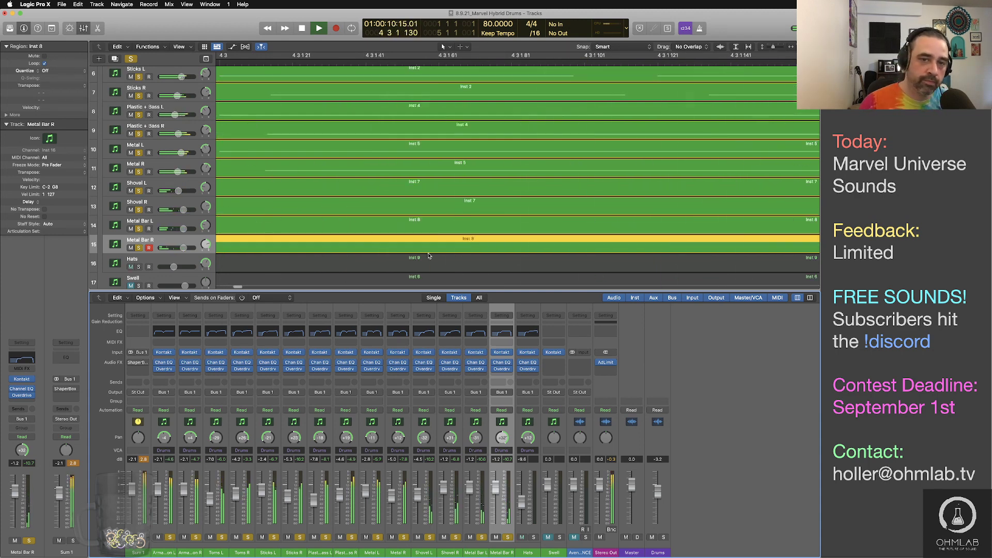
pyautogui.press('space')
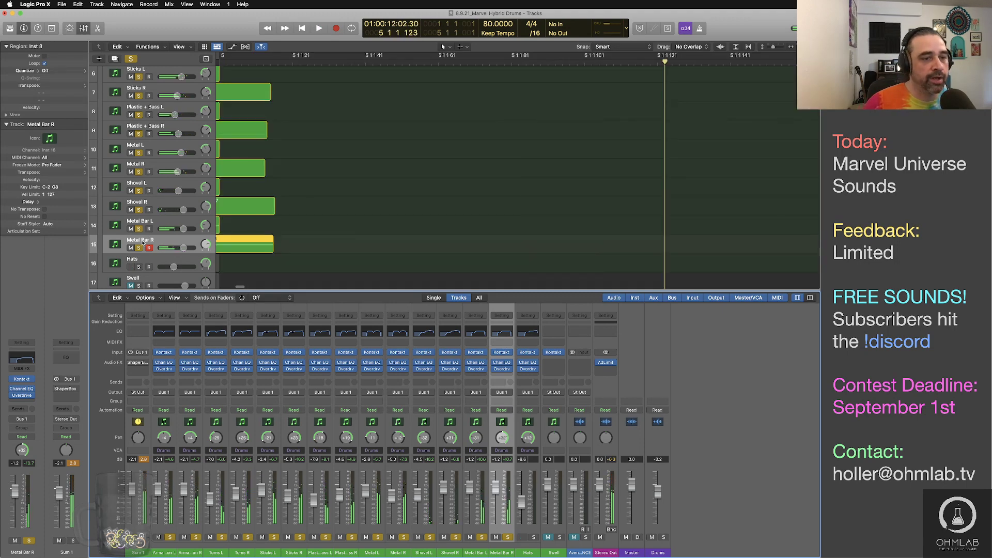
# Duplicate the Hats track with its settings and name the two tracks Hats L and Hats R
pyautogui.click(183, 265)
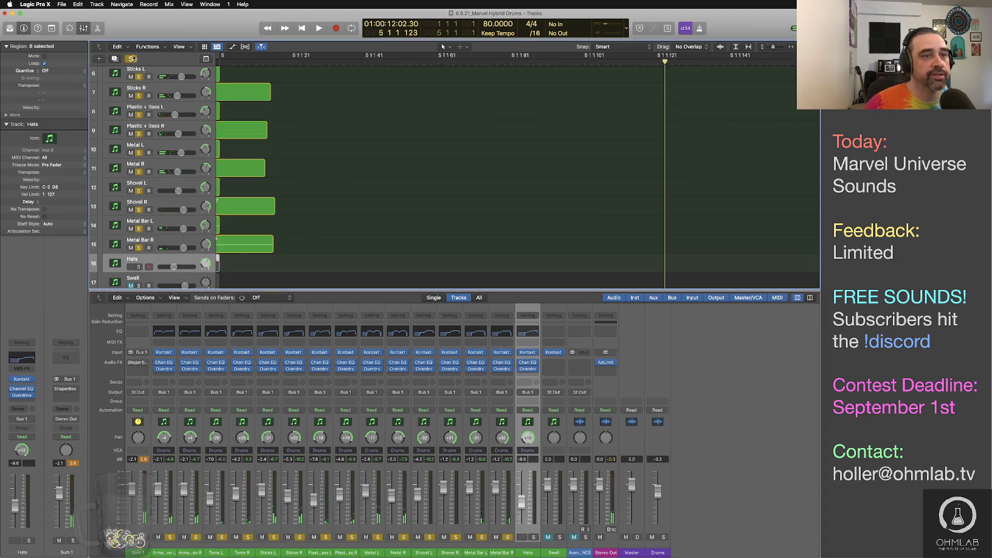
pyautogui.press('super+d')
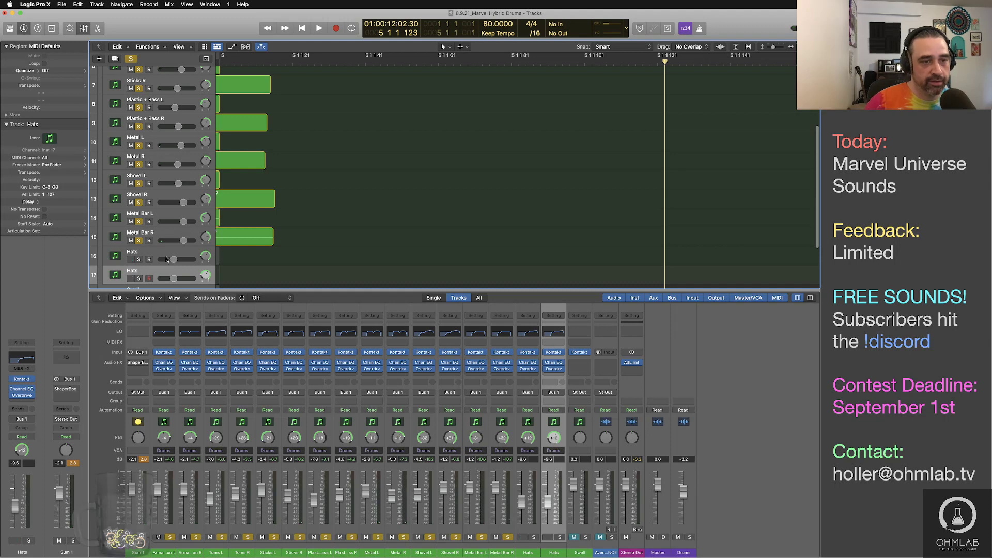
pyautogui.click(155, 252)
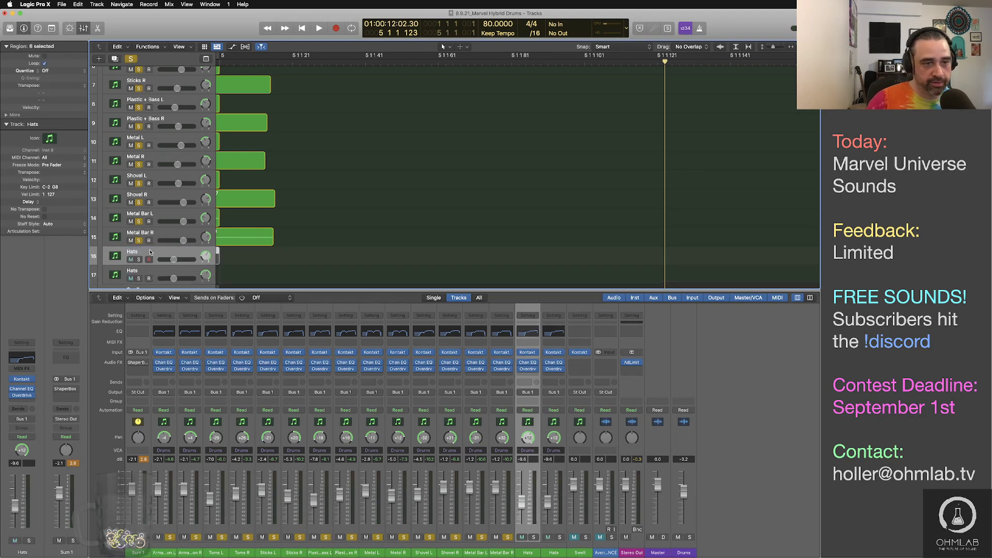
pyautogui.doubleClick(150, 252)
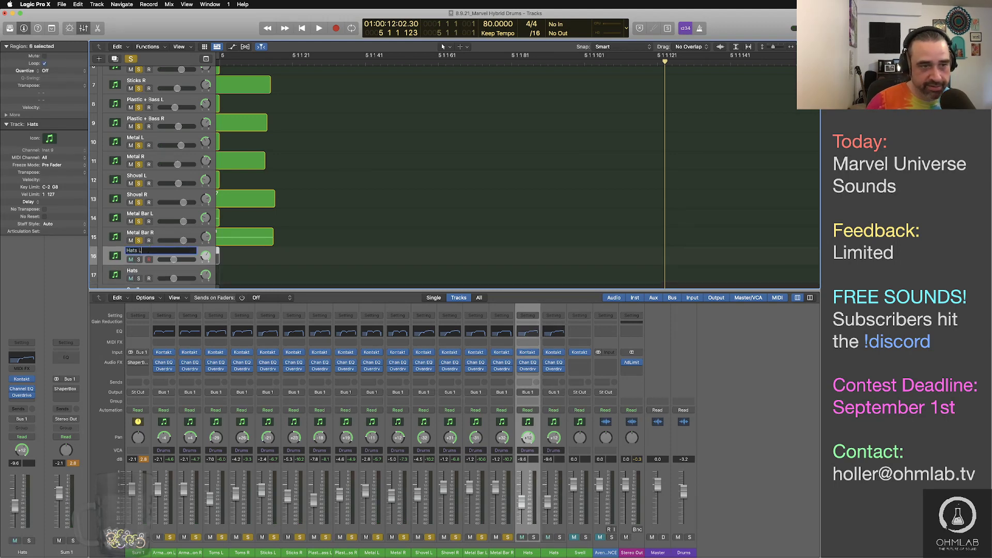
pyautogui.write('L')
pyautogui.doubleClick(151, 271)
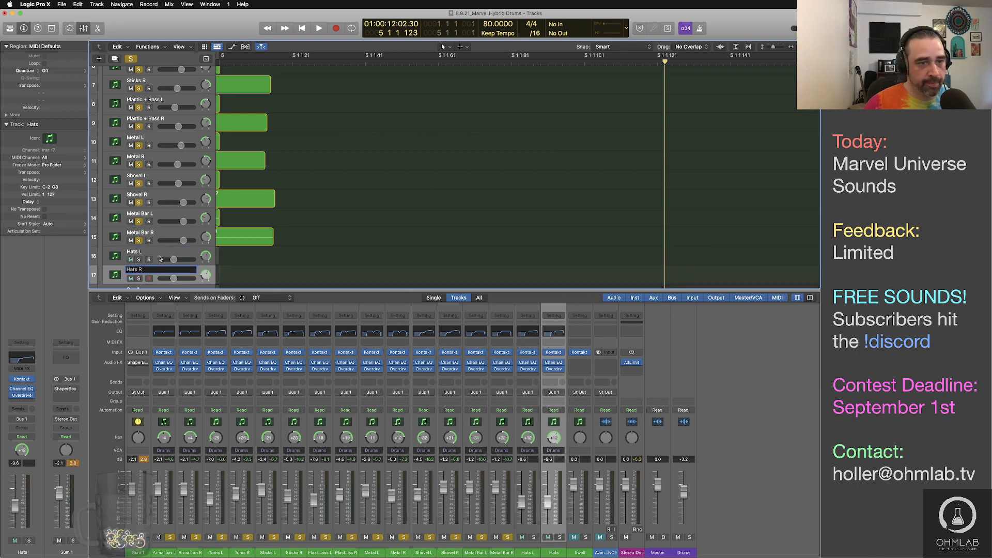
# Solo only Hats L and Hats R, removing the solo from all the other drum tracks
pyautogui.click(142, 261)
pyautogui.click(140, 259)
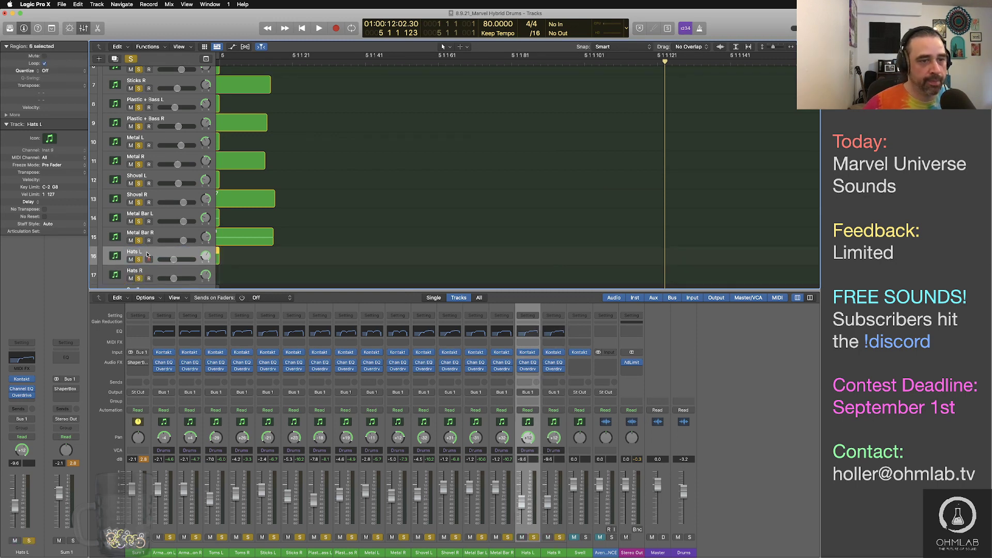
pyautogui.moveTo(140, 244); pyautogui.dragTo(139, 73)
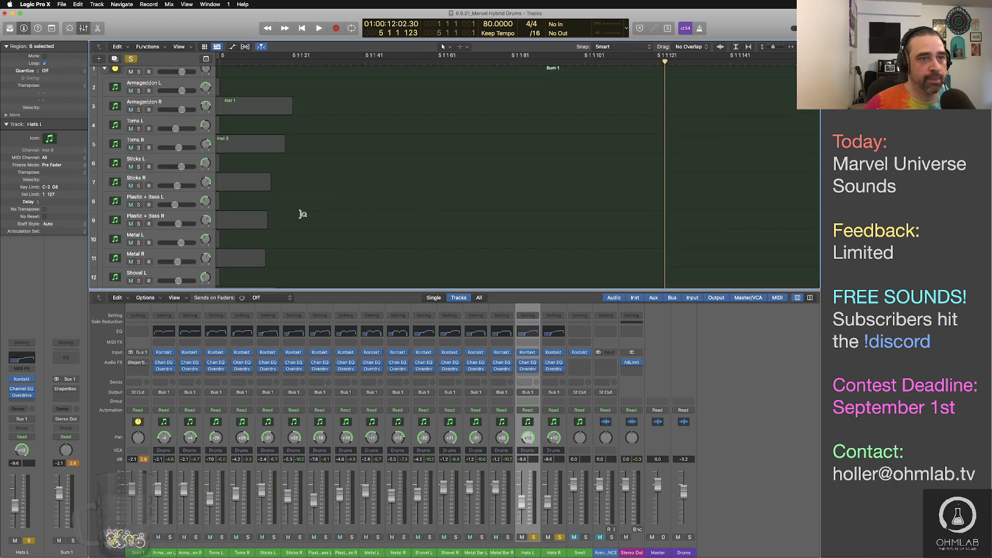
pyautogui.scroll(-5, 331, 253)
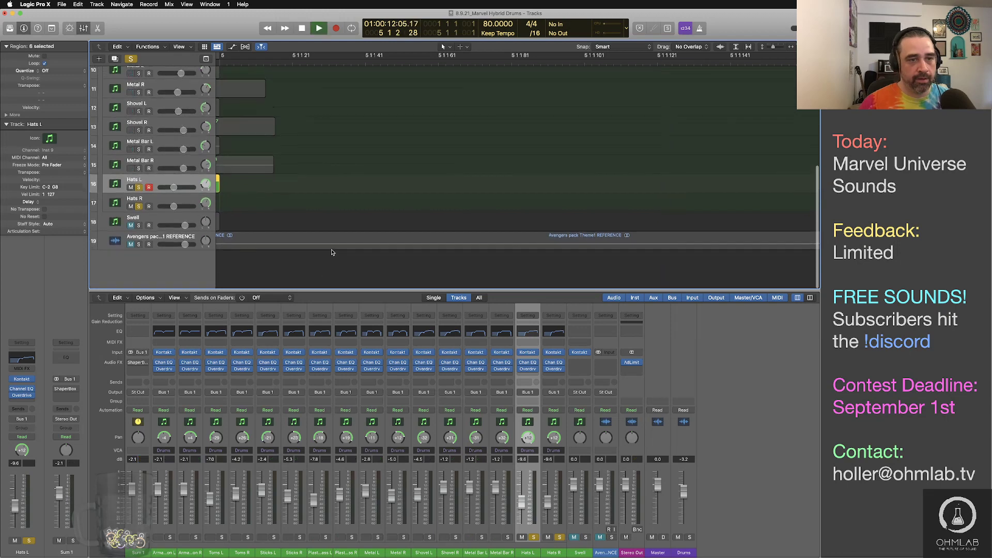
# Copy all the Hats L regions onto the Hats R track at the same bar positions
pyautogui.press('Return')
pyautogui.scroll(-10, 339, 262)
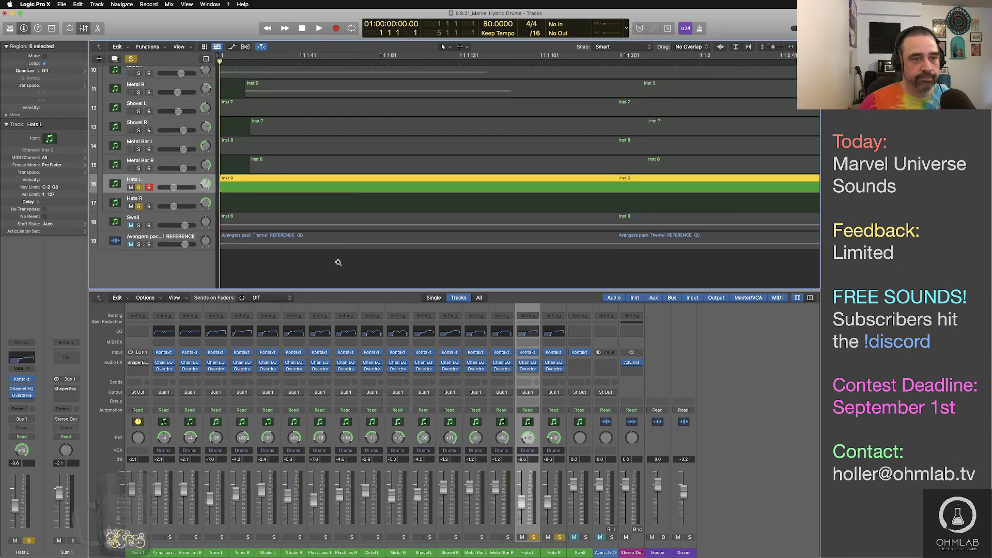
pyautogui.scroll(-5, 339, 262)
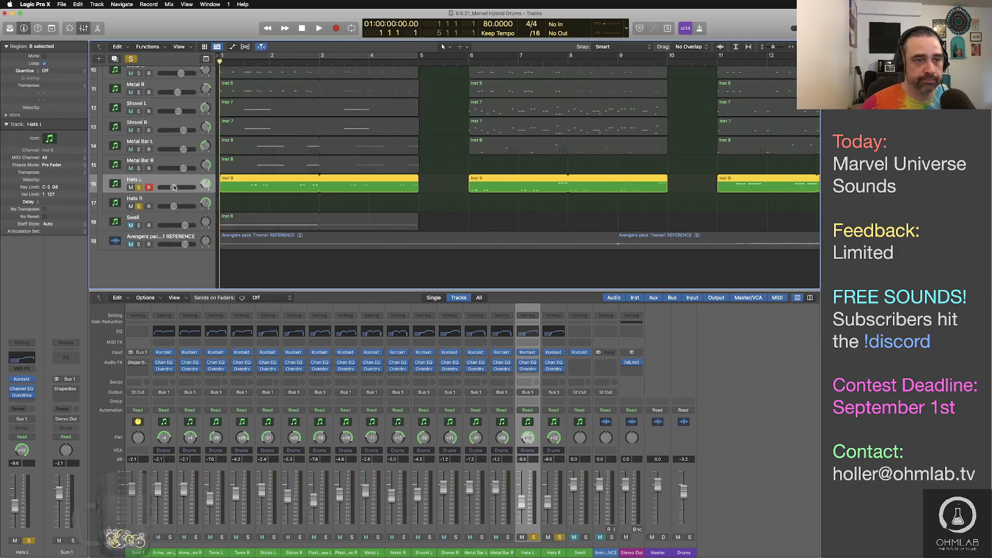
pyautogui.keyDown('shift'); pyautogui.click(246, 192); pyautogui.keyUp('shift')
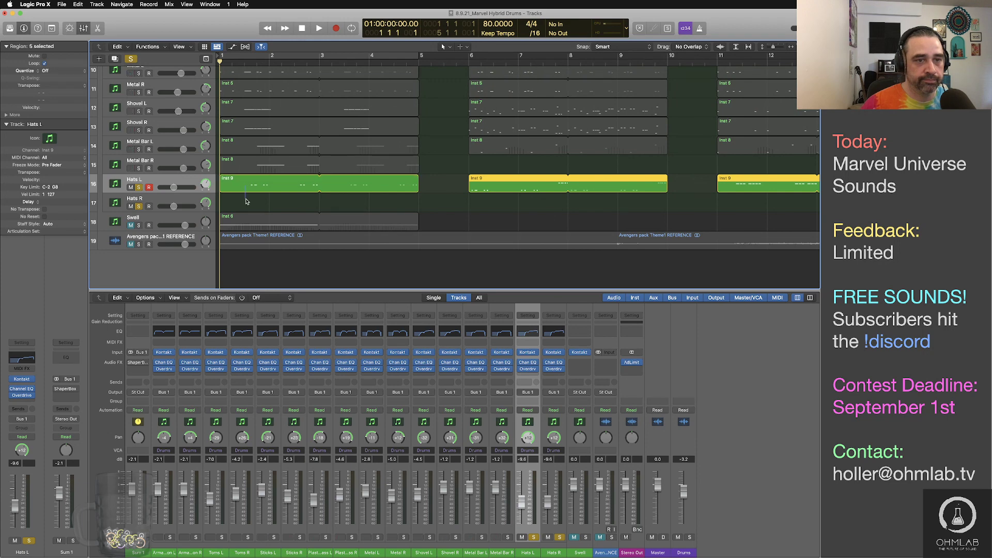
pyautogui.click(179, 182)
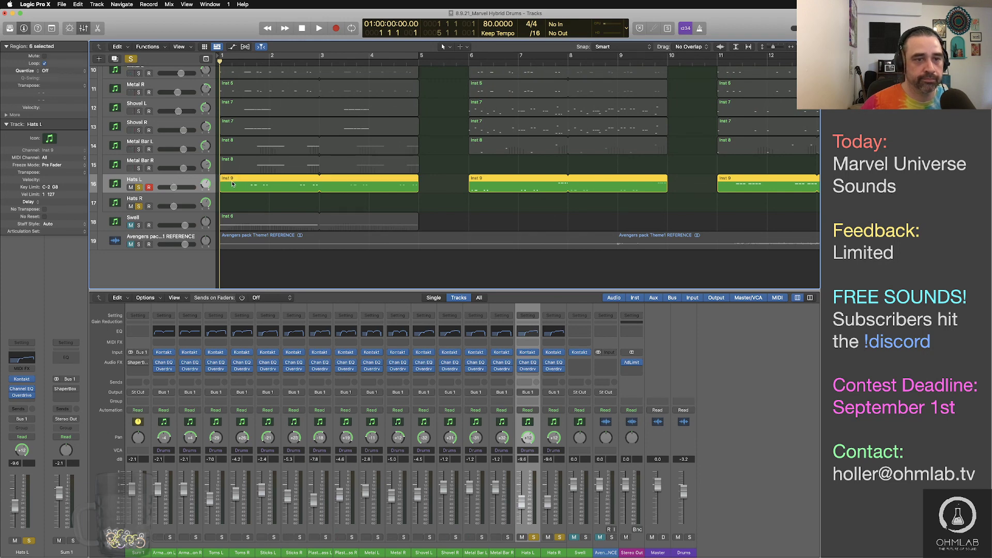
pyautogui.moveTo(232, 183); pyautogui.dragTo(233, 204)
# Shift the copied Hats R regions slightly later than Hats L, similar to the offset of the other right-hand drum copies
pyautogui.press('super+Right')
pyautogui.press('super+Right')
pyautogui.press('super+Right')
pyautogui.press('super+Right')
pyautogui.press('super+Right')
pyautogui.press('super+Right')
pyautogui.press('super+Right')
pyautogui.press('super+Right')
pyautogui.press('super+Right')
pyautogui.press('super+Right')
pyautogui.press('super+Right')
pyautogui.press('super+Right')
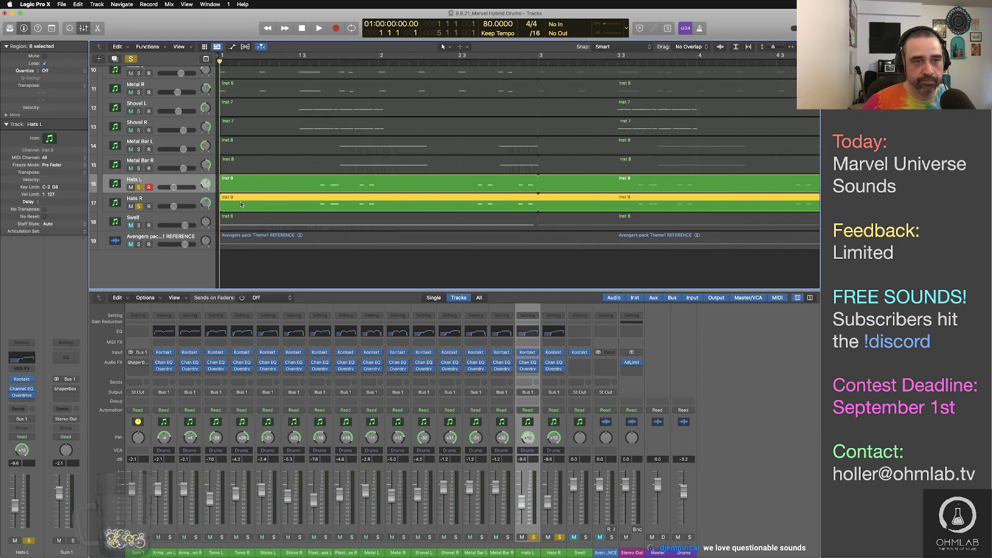
pyautogui.press('super+Left')
pyautogui.press('super+Left')
pyautogui.press('super+Right')
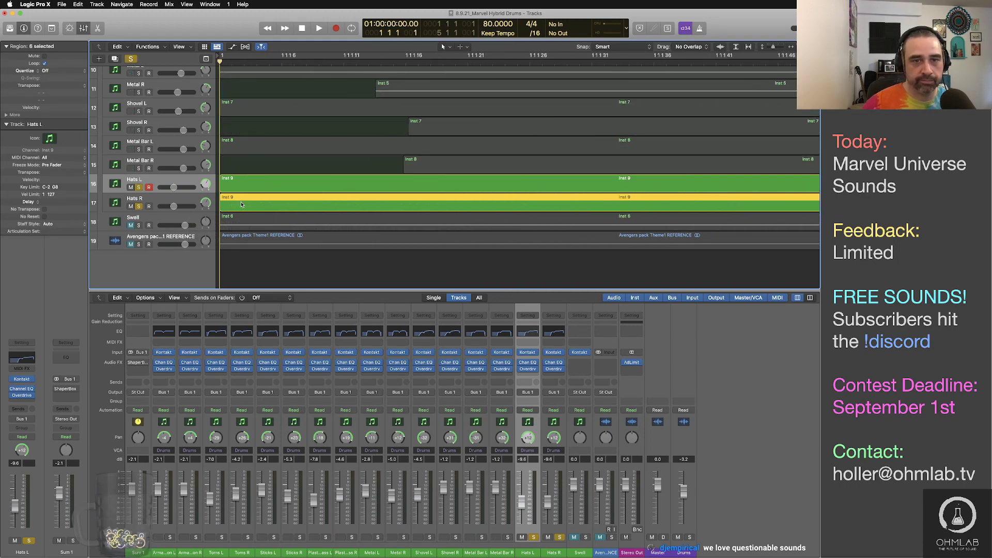
pyautogui.moveTo(252, 199); pyautogui.dragTo(353, 206)
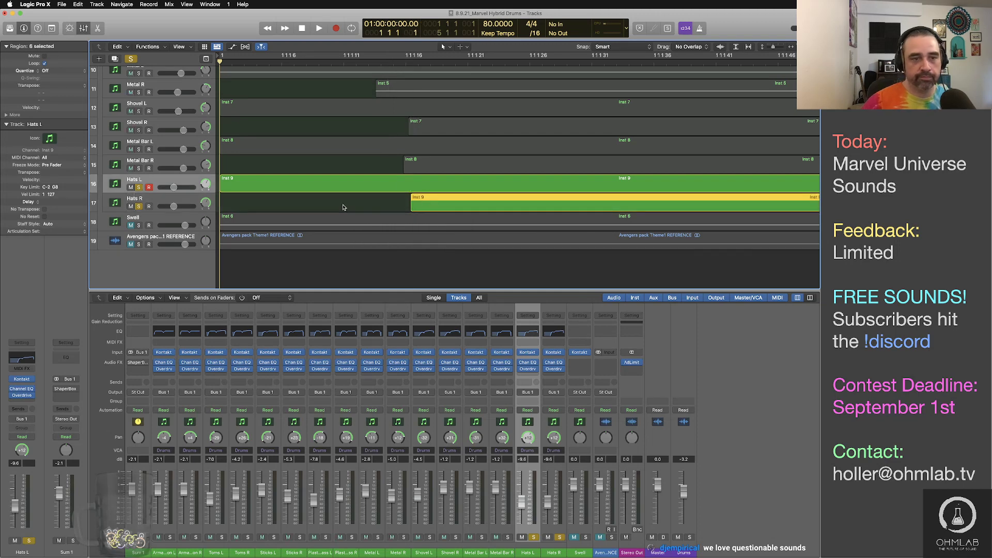
# Pan Hats L to the left, opposite Hats R, and audition the soloed pair
pyautogui.press('space')
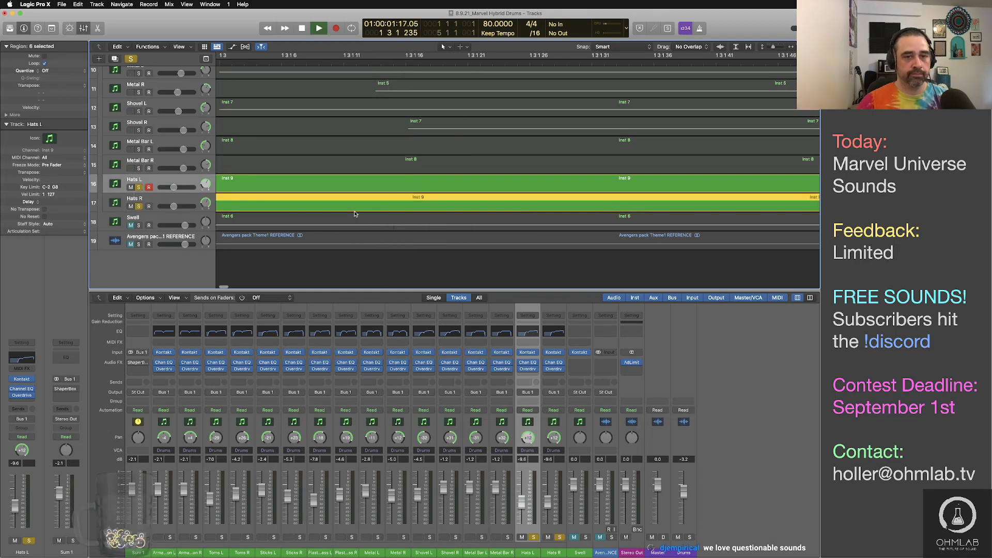
pyautogui.press('super+Left')
pyautogui.press('super+Left')
pyautogui.press('super+Left')
pyautogui.press('super+Left')
pyautogui.press('super+Left')
pyautogui.press('super+Left')
pyautogui.press('super+Left')
pyautogui.press('super+Left')
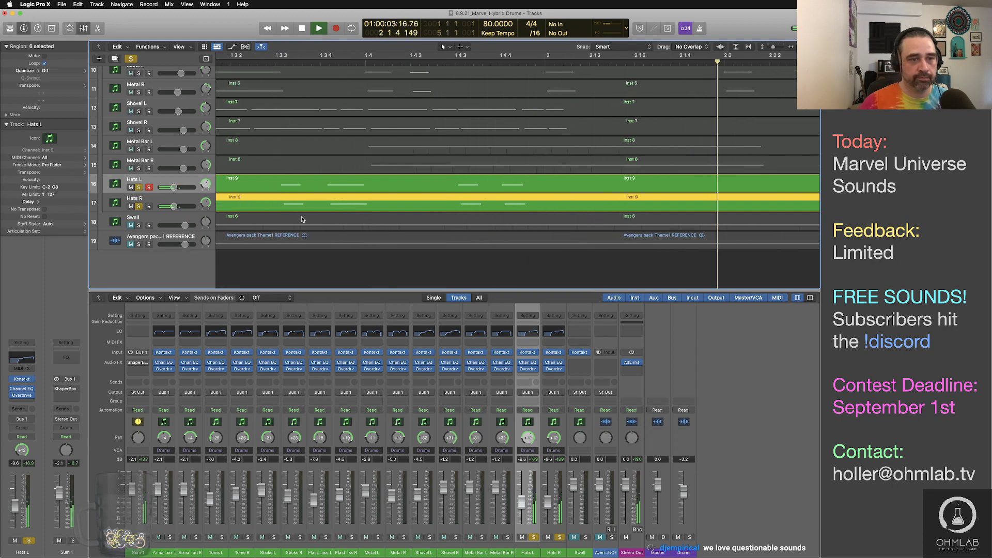
pyautogui.press('space')
pyautogui.moveTo(527, 441); pyautogui.dragTo(527, 454)
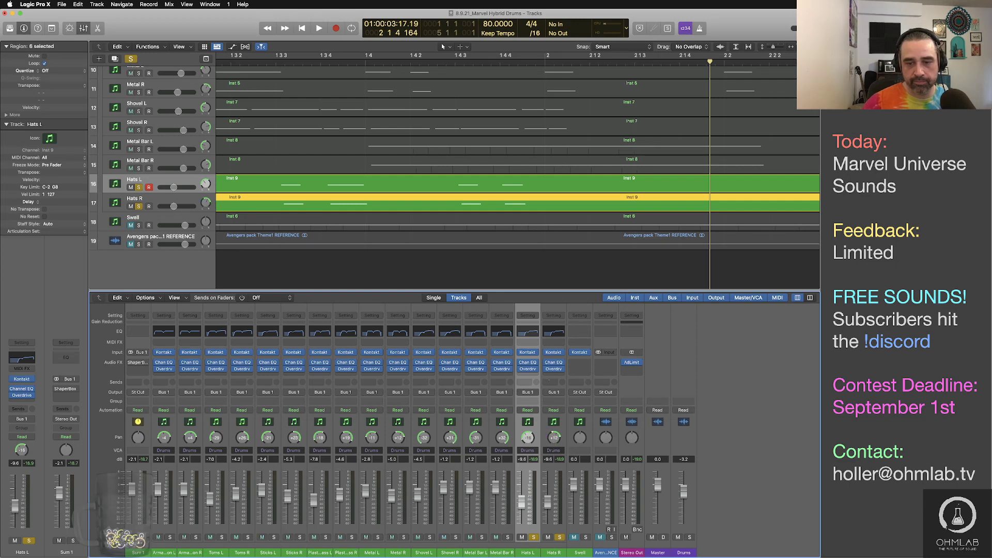
pyautogui.press('space')
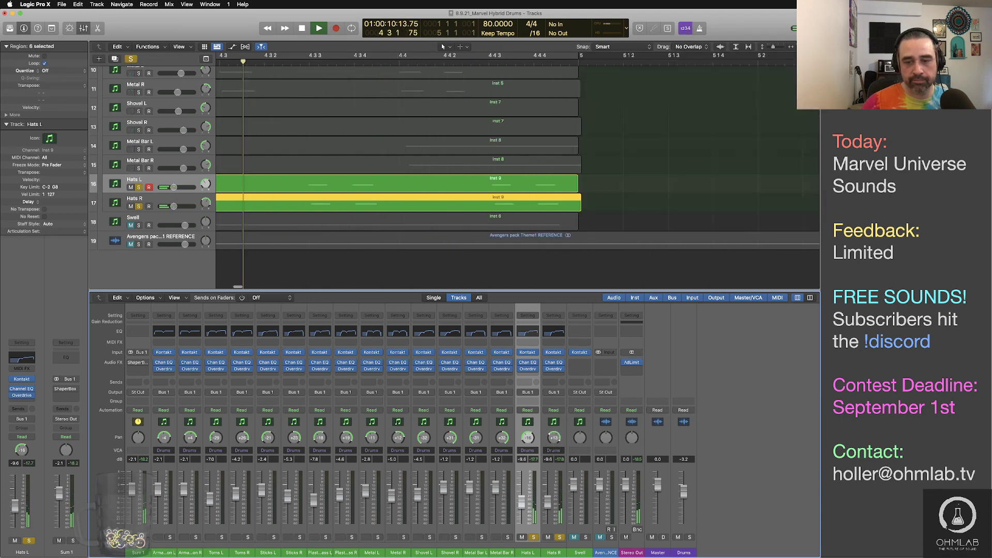
pyautogui.press('space')
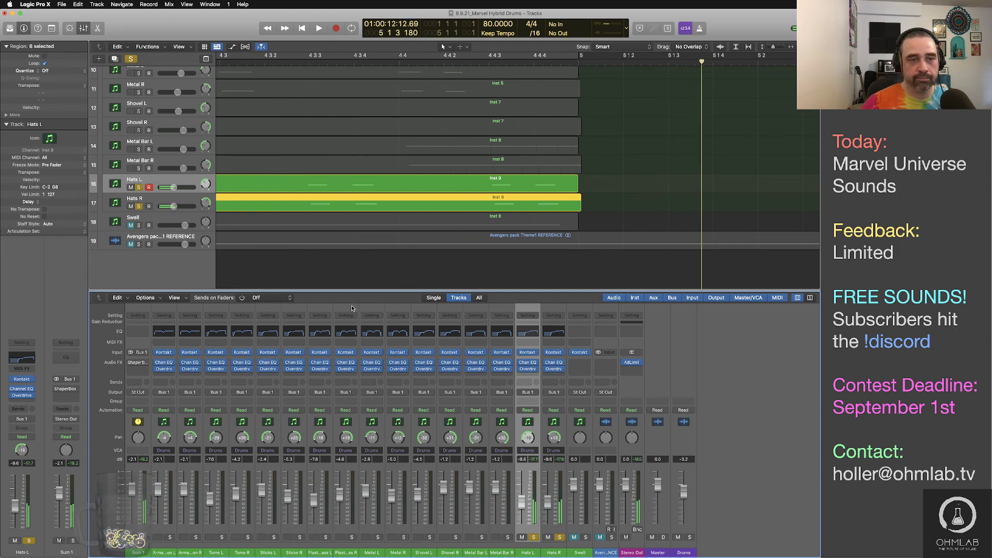
# Remove the solo from Hats L and Hats R and solo the Sum 1 track stack instead
pyautogui.click(336, 274)
pyautogui.press('Return')
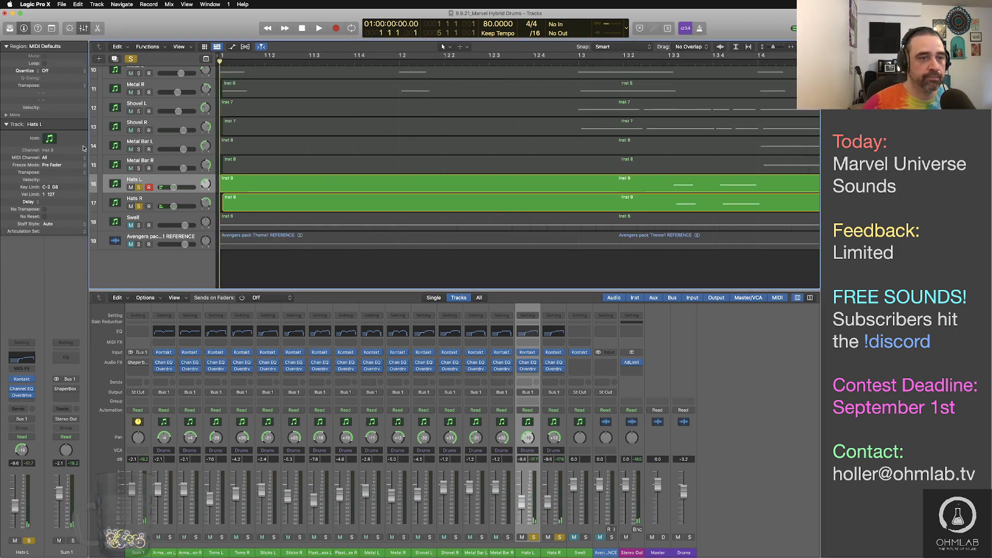
pyautogui.click(139, 187)
pyautogui.click(139, 206)
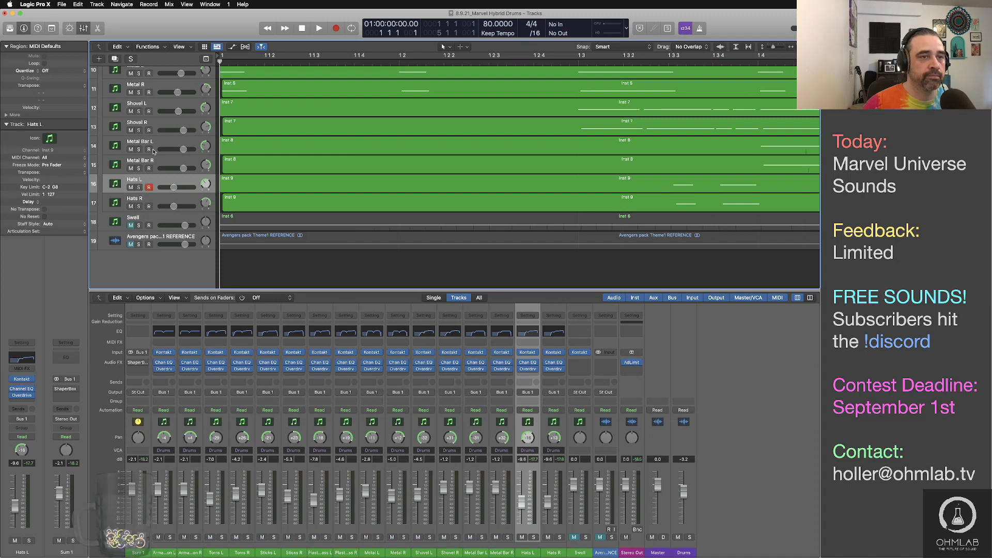
pyautogui.scroll(5, 153, 151)
pyautogui.click(139, 80)
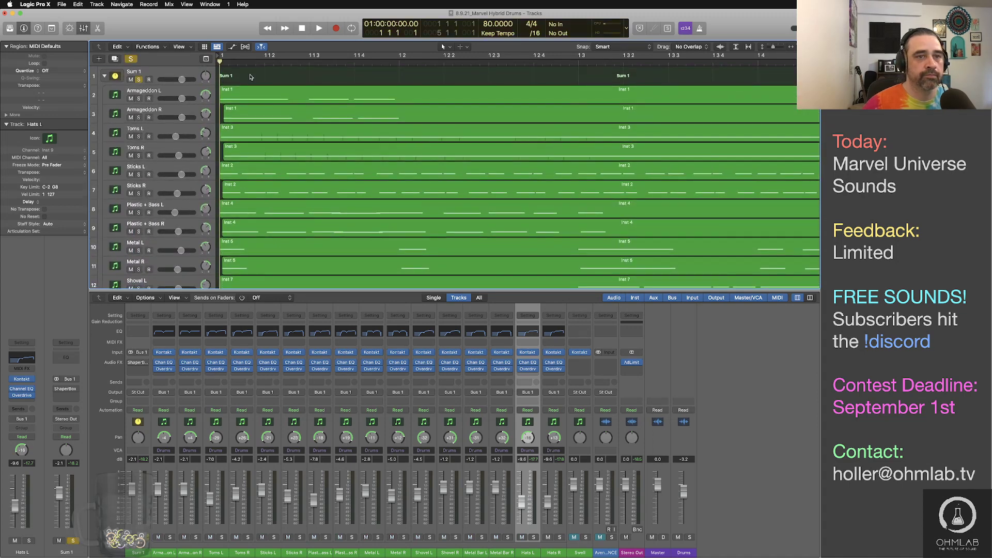
# Play the whole soloed drum stack from the start with all its tracks in view
pyautogui.press('space')
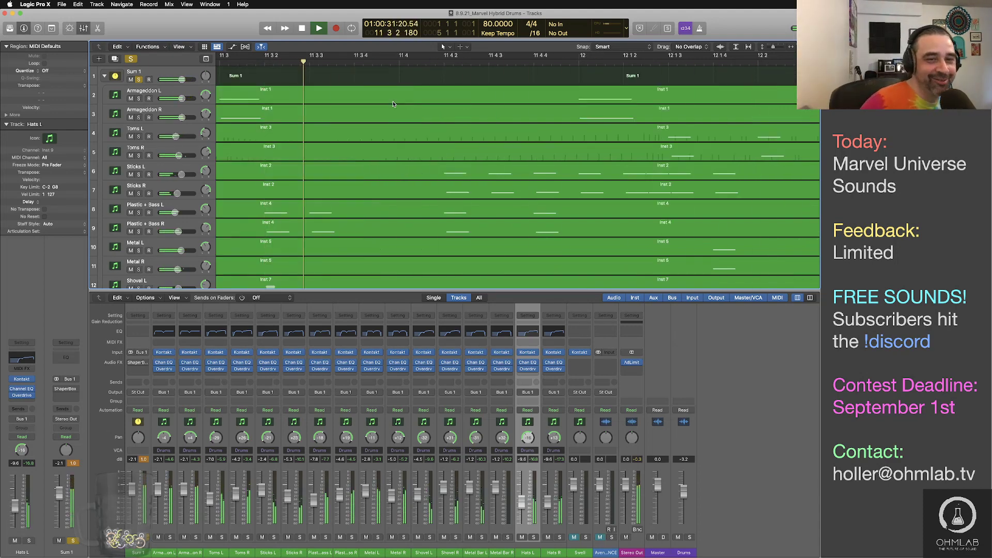
pyautogui.press('super+Up')
pyautogui.press('super+Up')
pyautogui.press('super+Up')
pyautogui.press('super+Up')
pyautogui.press('super+Down')
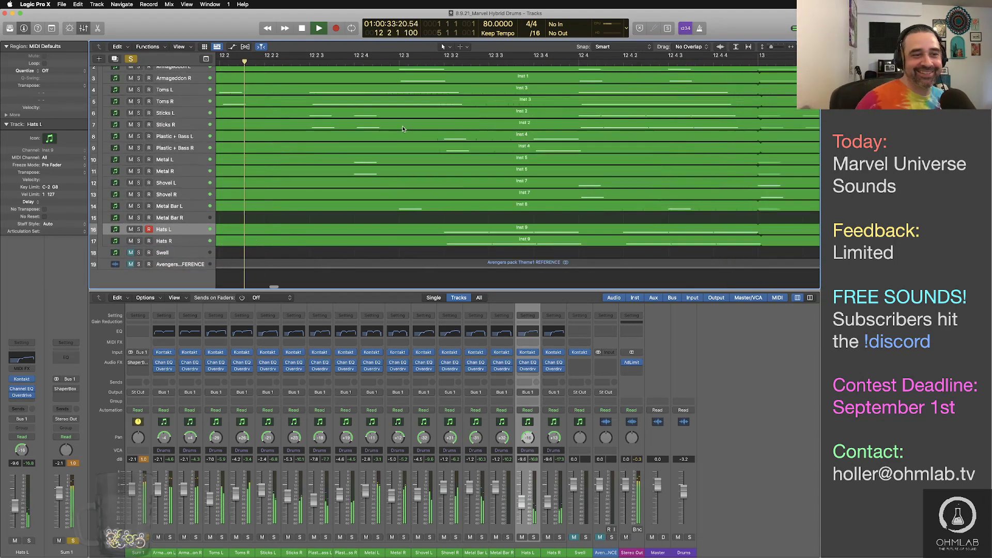
pyautogui.press('space')
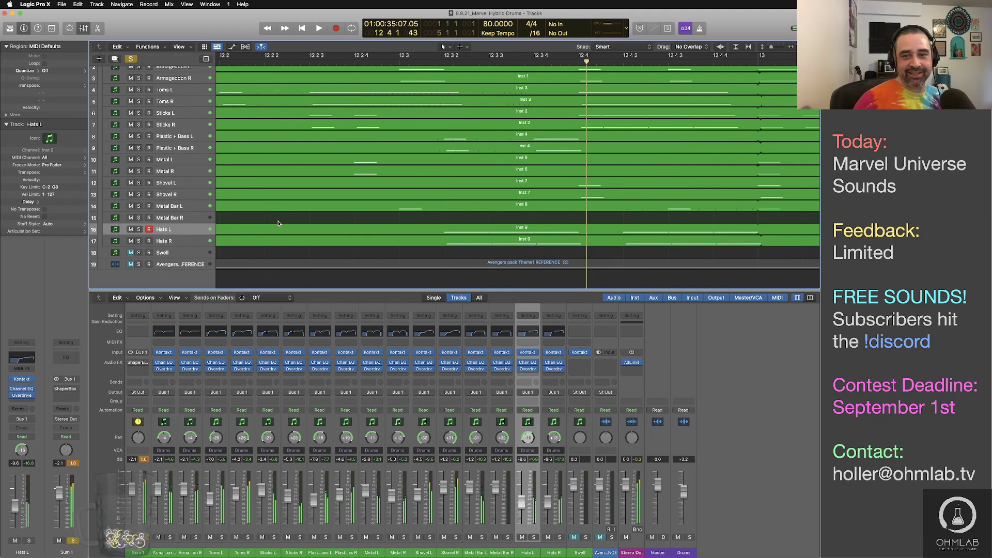
# Replace the single Metal Bar R region with copies of all the Metal Bar L regions
pyautogui.click(182, 207)
pyautogui.scroll(-10, 270, 221)
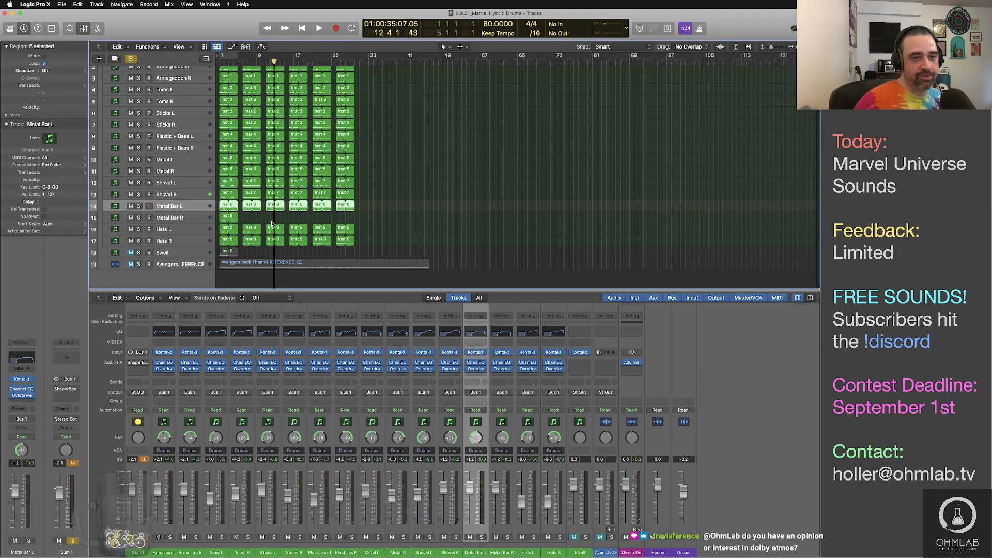
pyautogui.click(223, 220)
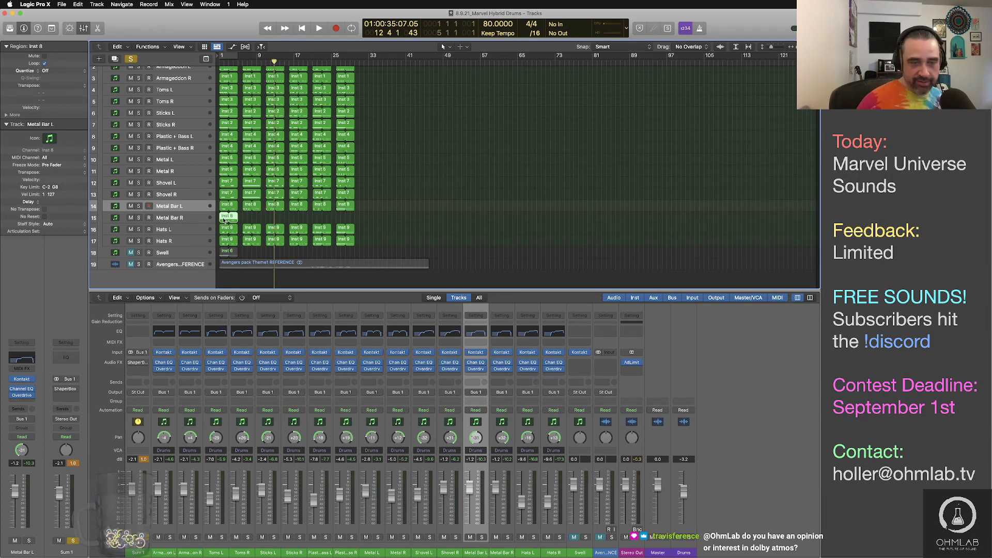
pyautogui.click(195, 207)
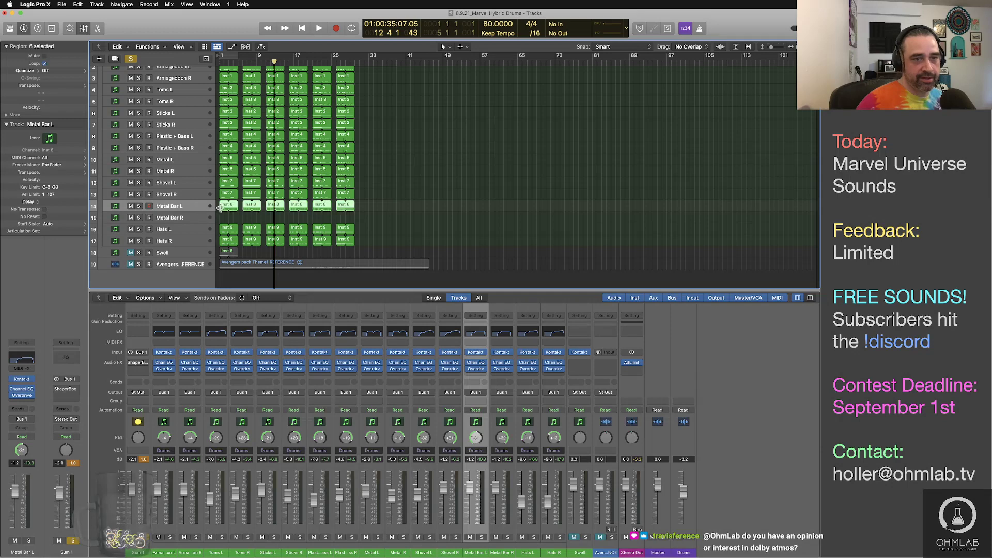
pyautogui.moveTo(224, 209); pyautogui.dragTo(222, 219)
# Shift the new Metal Bar R regions slightly later than Metal Bar L, roughly matching the offset of the other right-hand tracks
pyautogui.press('Return')
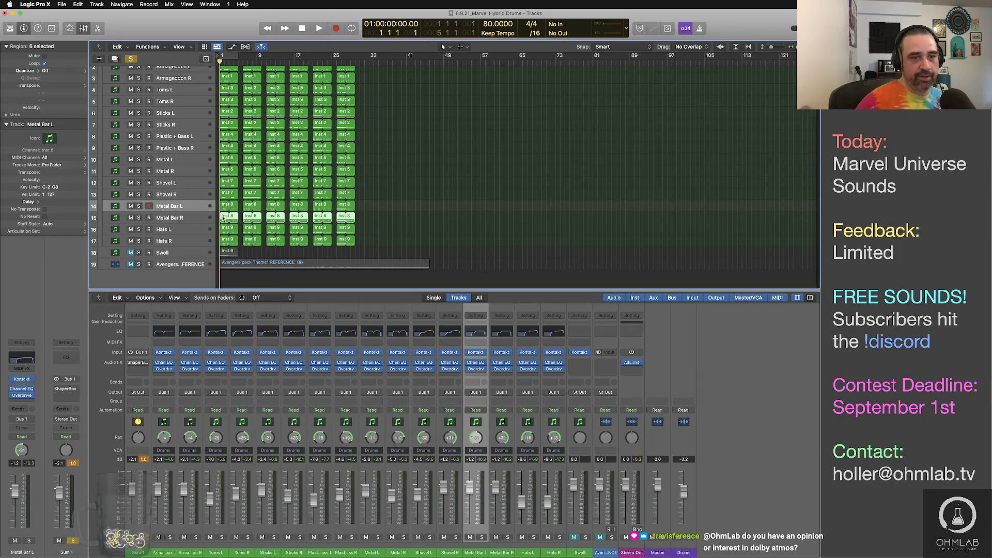
pyautogui.press('super+Right')
pyautogui.press('super+Right')
pyautogui.press('super+Right')
pyautogui.press('super+Right')
pyautogui.press('super+Right')
pyautogui.press('super+Right')
pyautogui.press('super+Right')
pyautogui.press('super+Right')
pyautogui.press('super+Right')
pyautogui.press('super+Right')
pyautogui.press('super+Right')
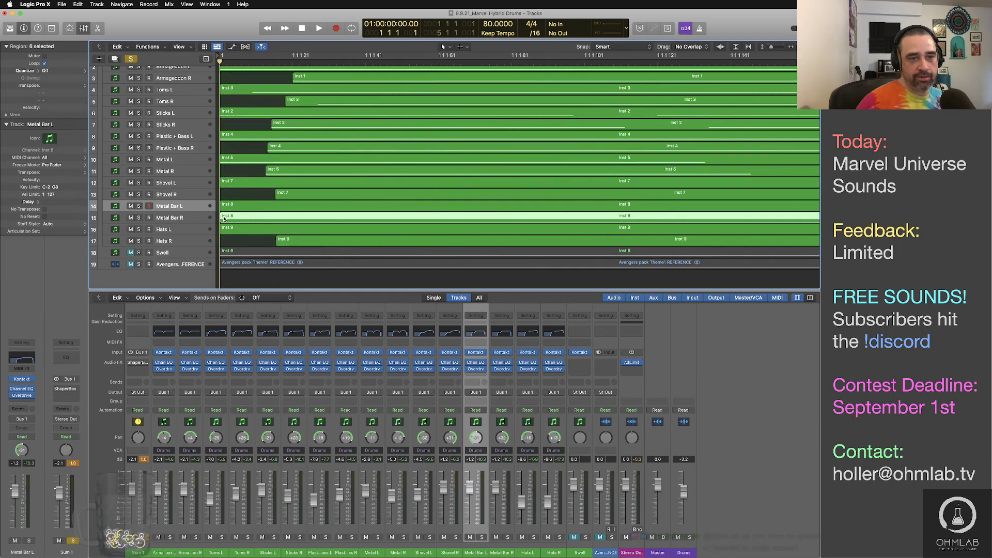
pyautogui.moveTo(223, 217); pyautogui.dragTo(354, 218)
# Lower the Sum 1 level to -2.7 dB and audition the full drum mix
pyautogui.press('space')
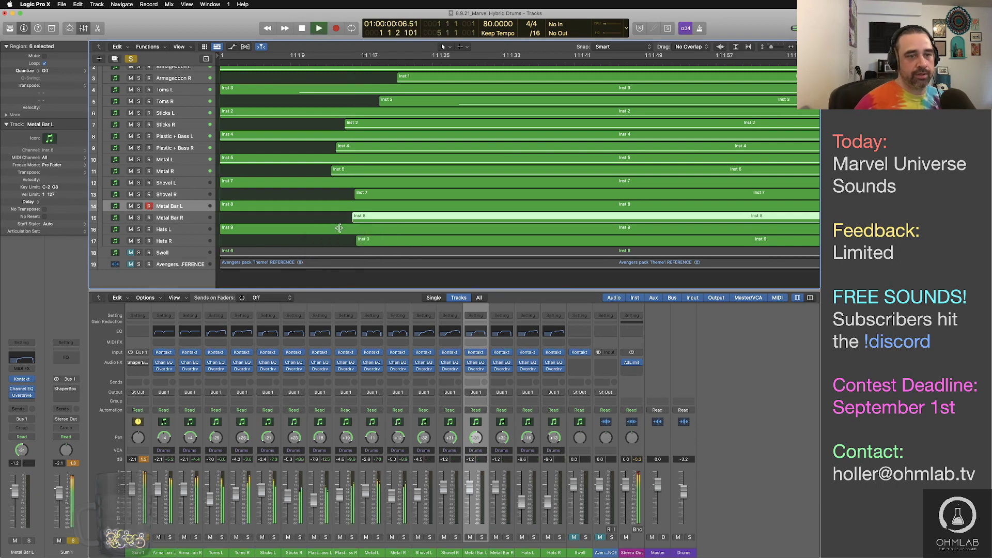
pyautogui.press('z')
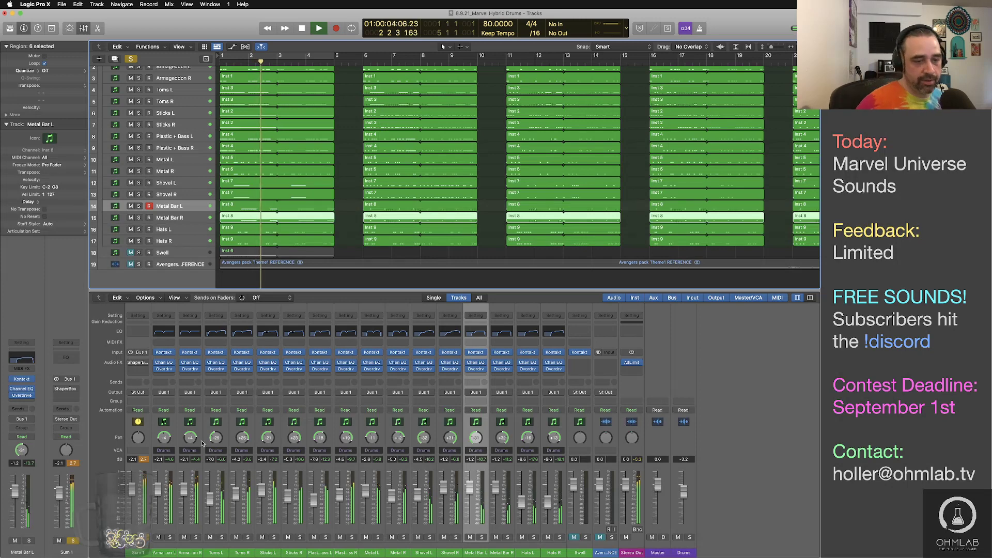
pyautogui.press('space')
pyautogui.click(144, 459)
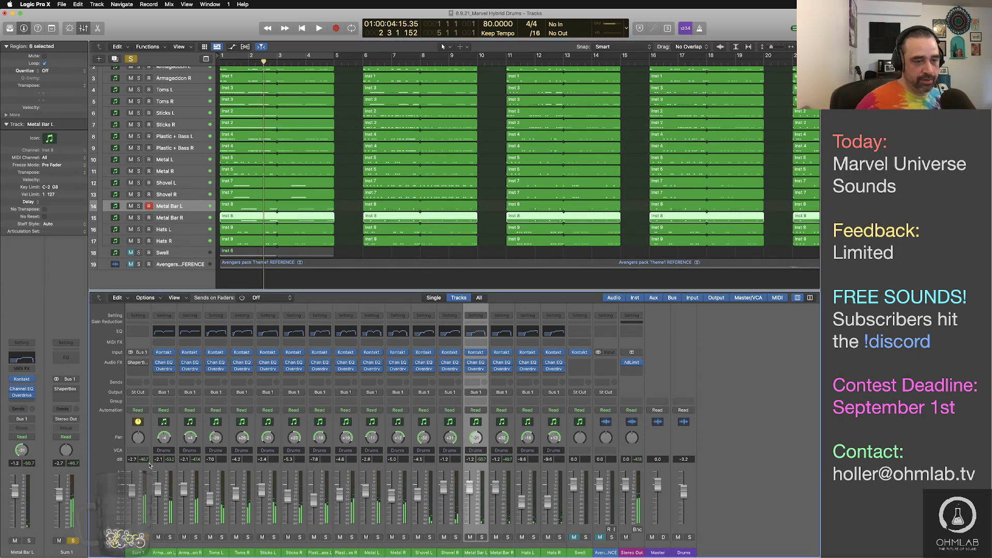
pyautogui.press('space')
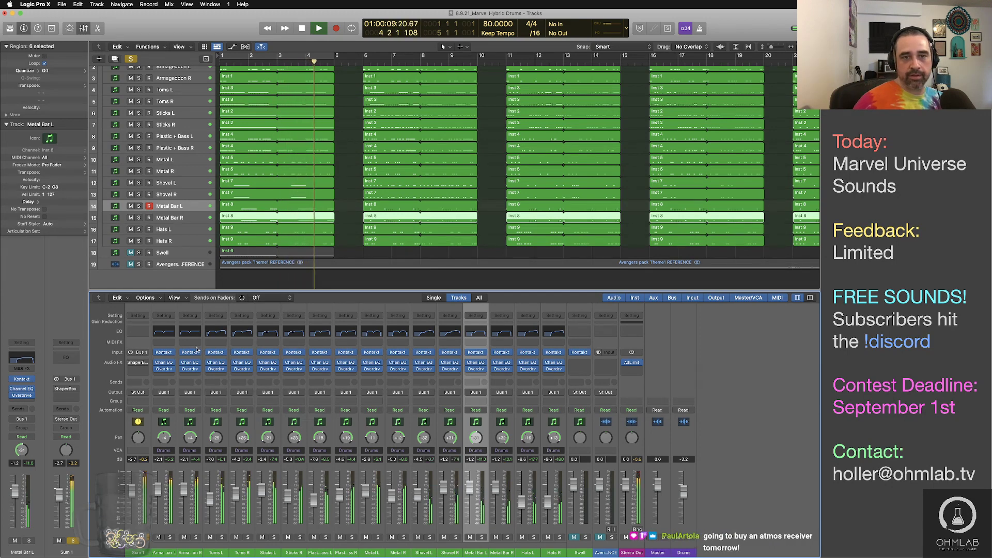
pyautogui.scroll(-3, 456, 242)
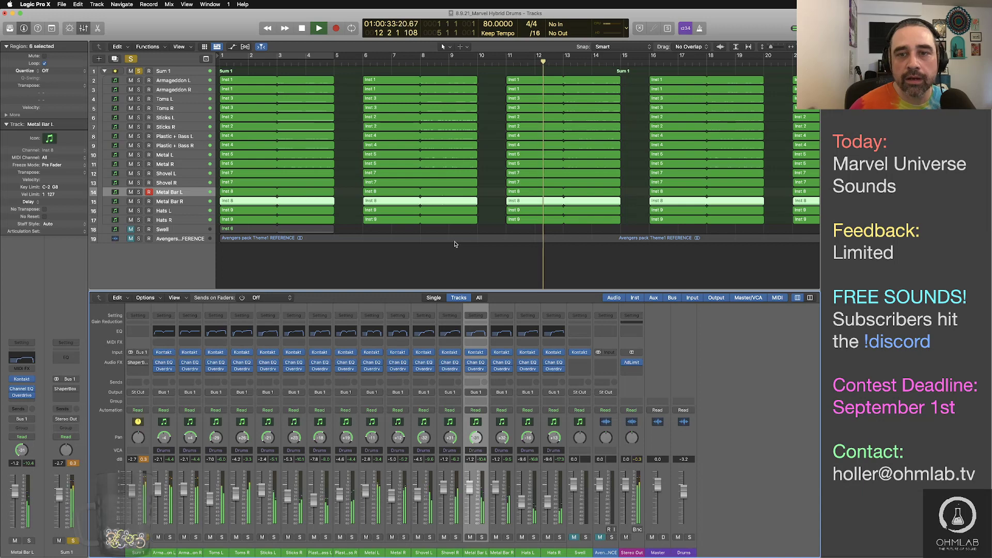
pyautogui.press('space')
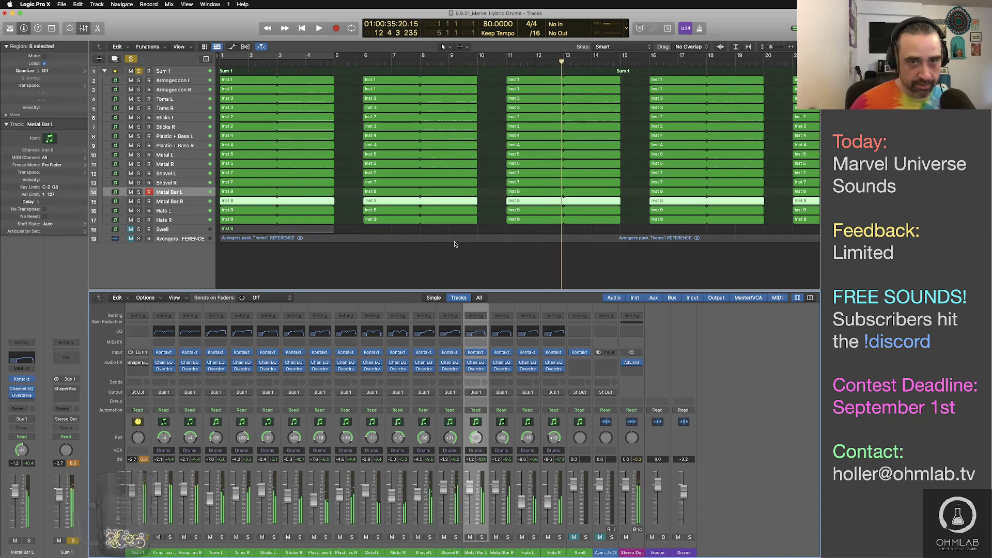
# Set a cycle range from bar 11 to bar 15 and loop the drum mix while inspecting the left/right region offsets
pyautogui.scroll(5, 360, 169)
pyautogui.scroll(-7, 361, 170)
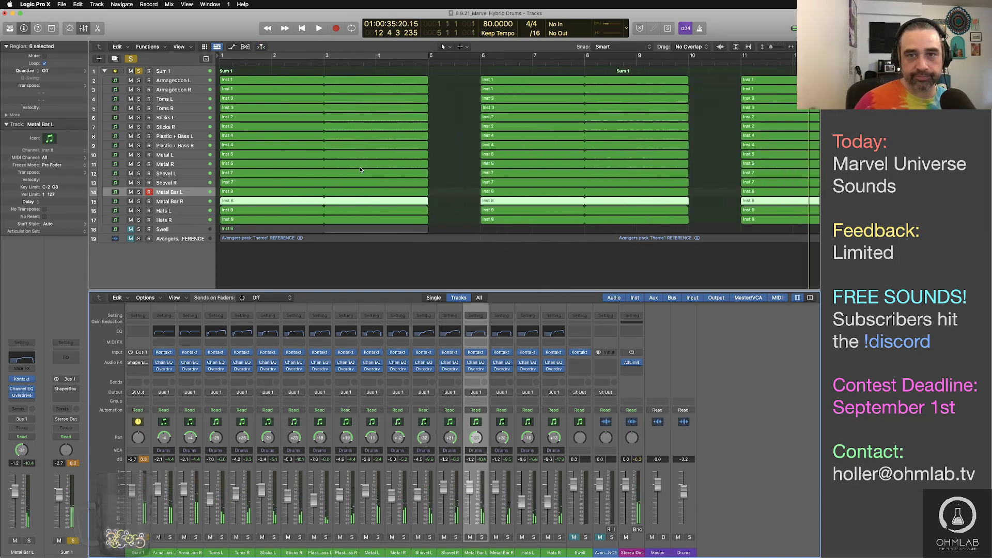
pyautogui.click(394, 63)
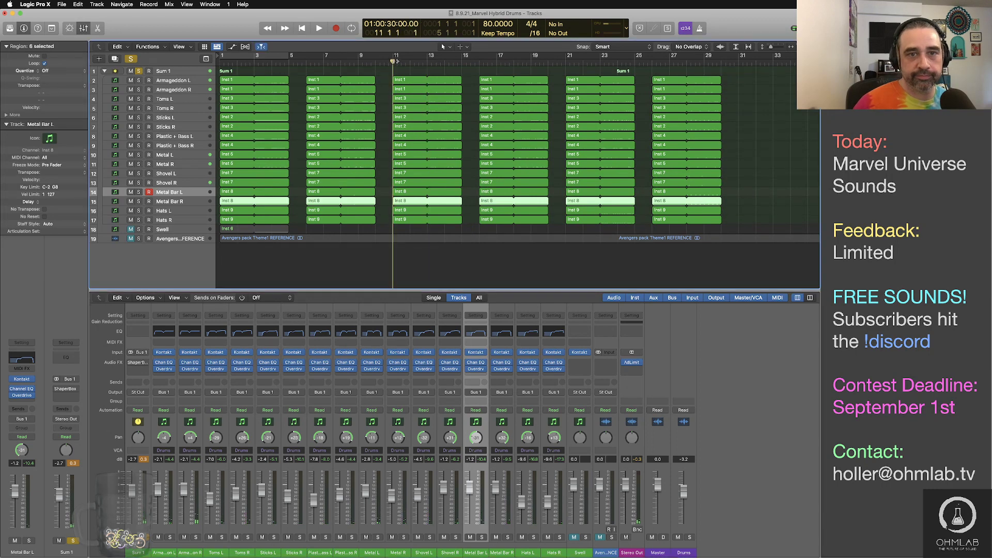
pyautogui.moveTo(394, 56); pyautogui.dragTo(463, 56)
pyautogui.press('space')
pyautogui.scroll(6, 397, 144)
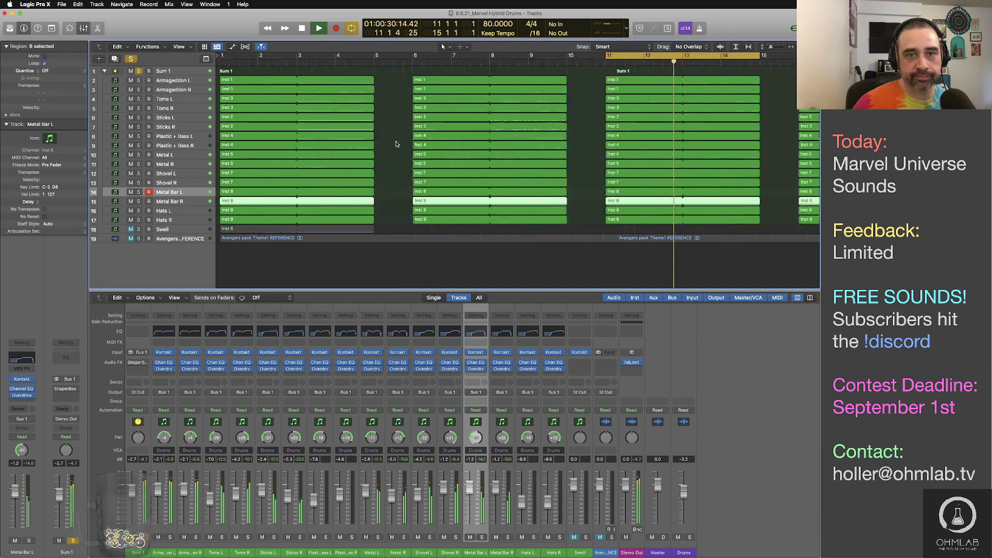
pyautogui.scroll(5, 396, 144)
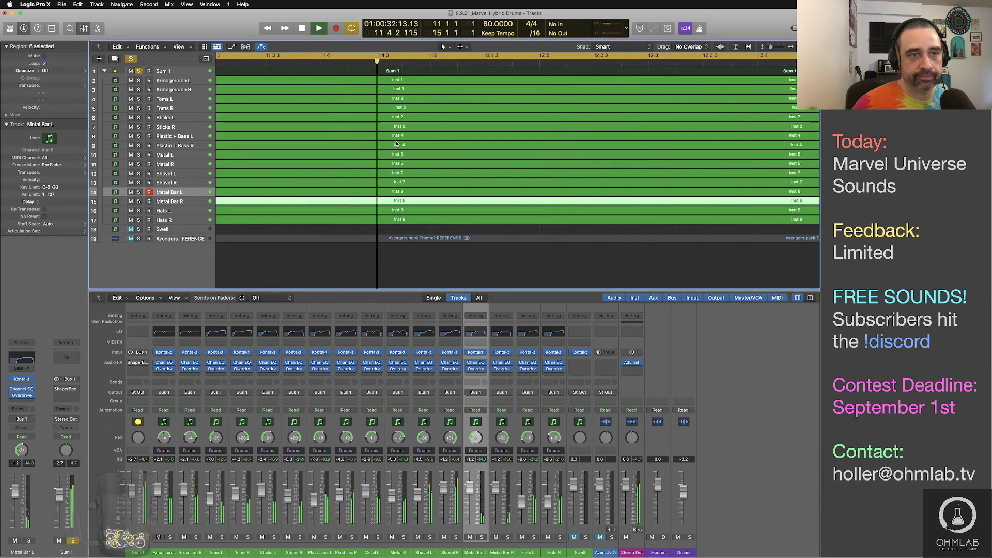
pyautogui.hscroll(-5, 397, 143)
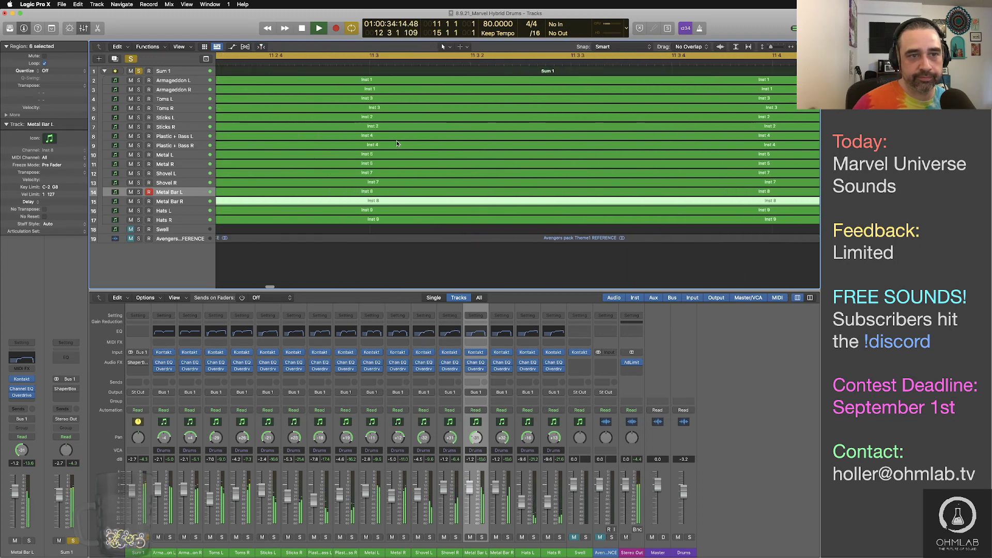
pyautogui.hscroll(-5, 396, 144)
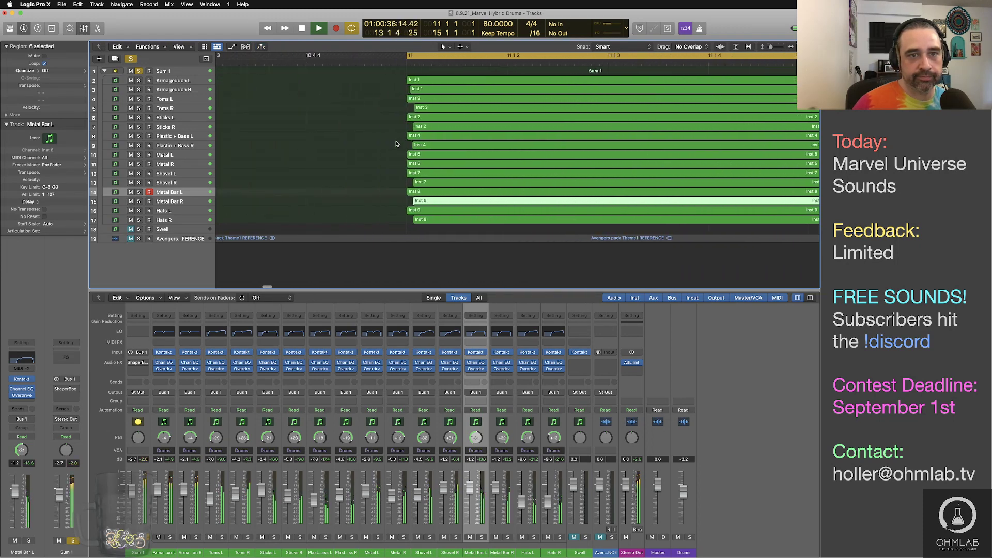
# Stop playback, select the Armageddon R regions, and switch off the cycle range
pyautogui.hscroll(-1, 397, 143)
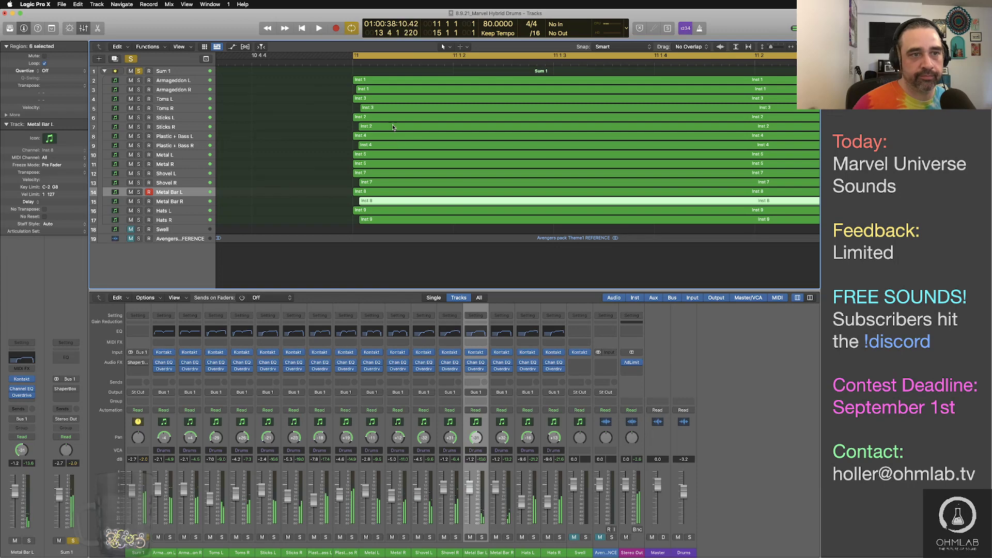
pyautogui.click(196, 90)
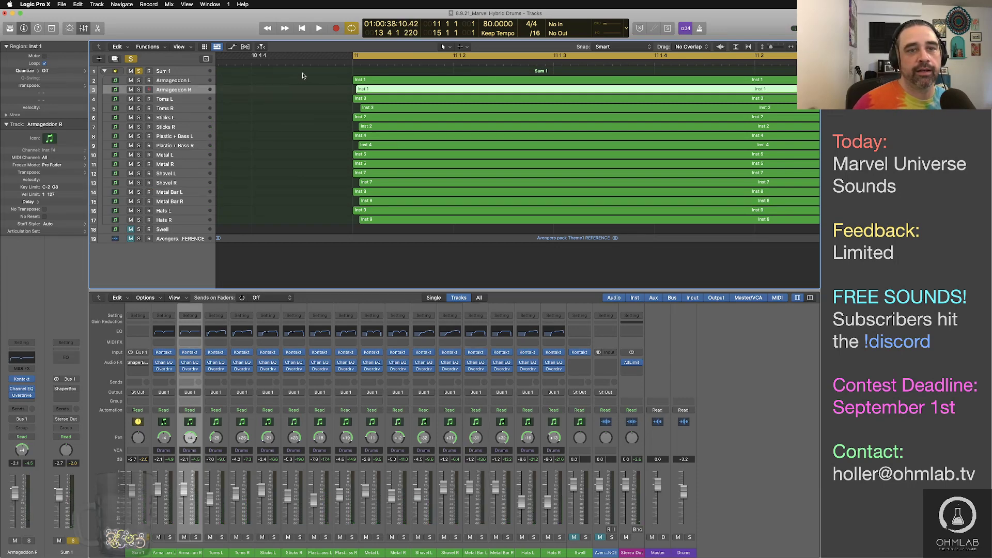
pyautogui.click(353, 56)
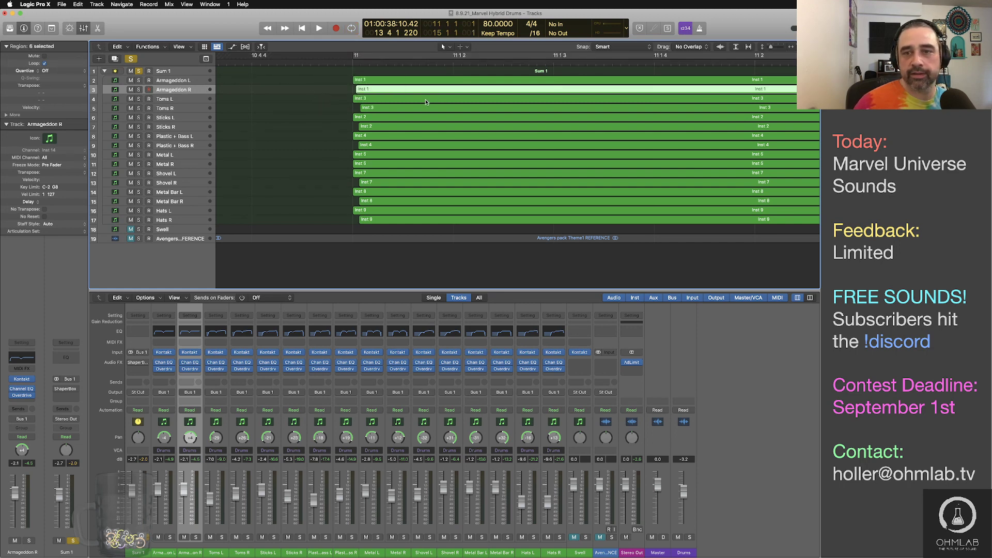
# Return to the project start and examine the offsets between the left and right drum regions up close
pyautogui.scroll(5, 426, 103)
pyautogui.scroll(-8, 426, 102)
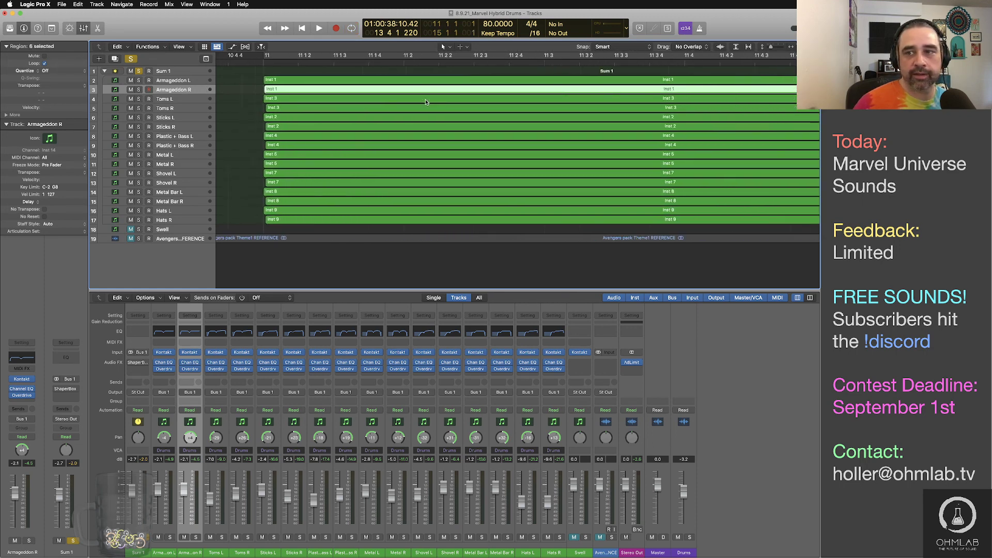
pyautogui.scroll(-5, 426, 103)
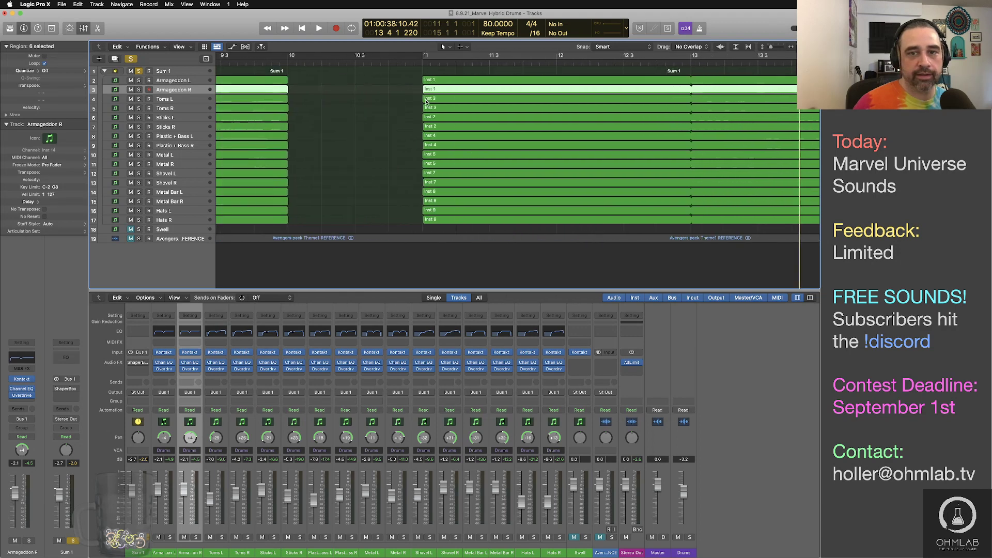
pyautogui.scroll(6, 426, 102)
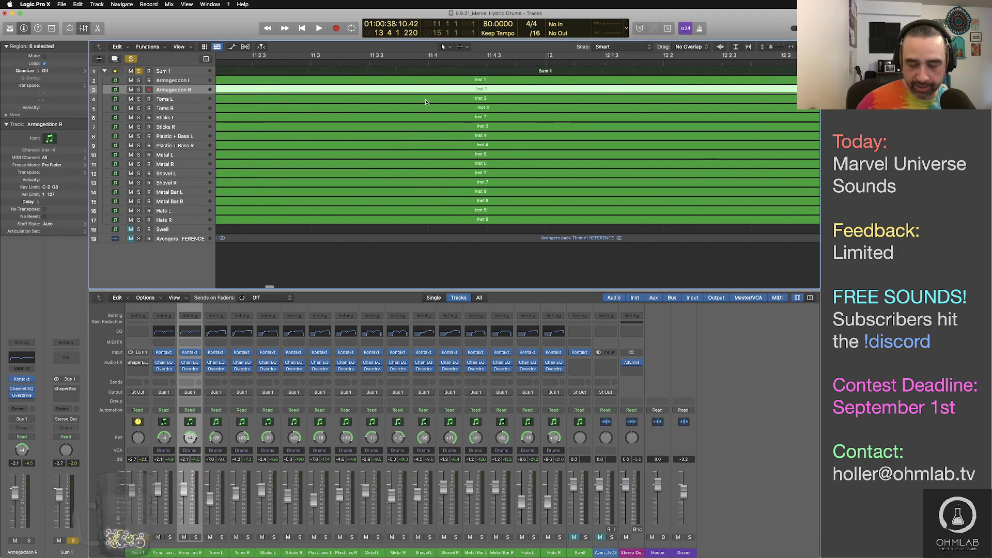
pyautogui.press('Return')
pyautogui.scroll(10, 252, 125)
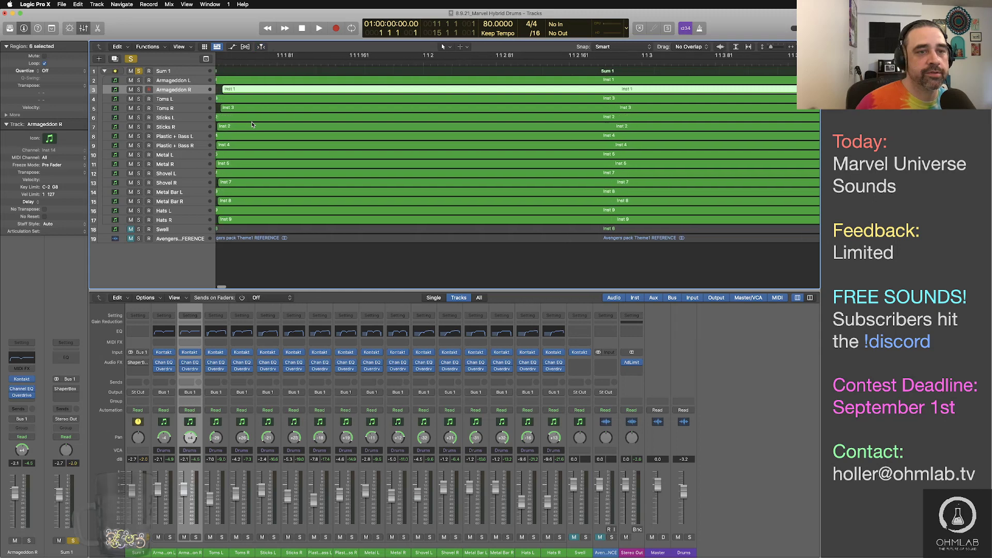
pyautogui.hscroll(-5, 253, 124)
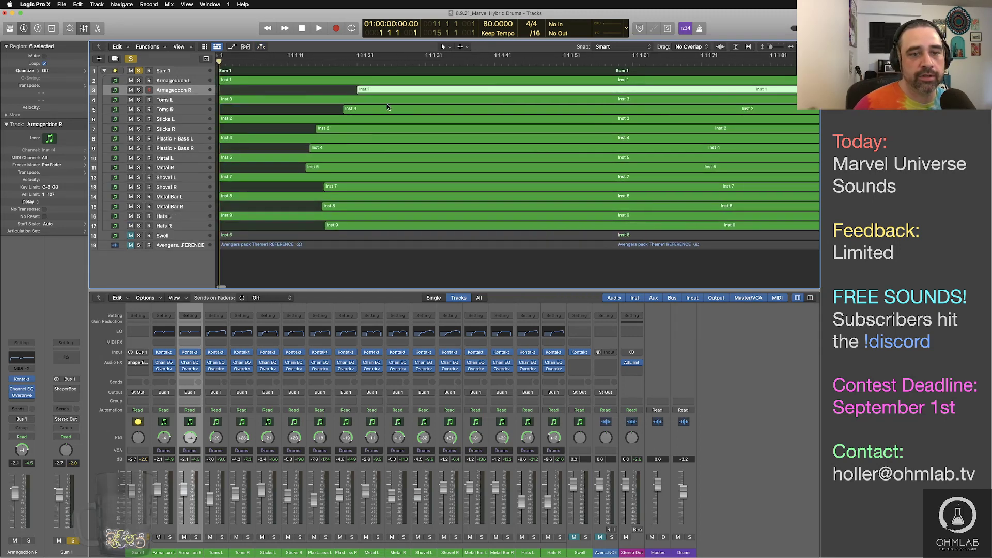
pyautogui.hscroll(-1, 390, 148)
pyautogui.hscroll(1, 391, 150)
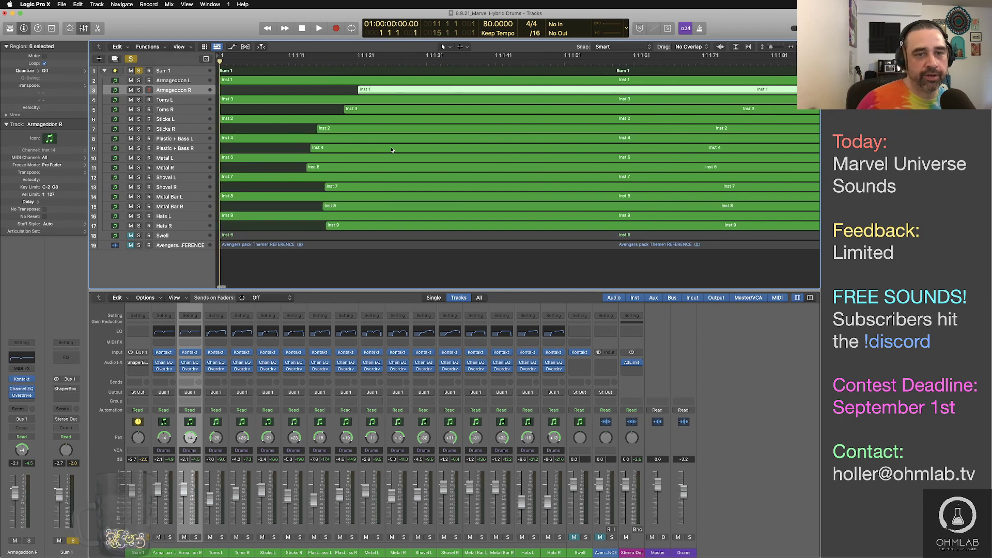
# Shift all regions of Toms R, Sticks R, Plastic + Bass R and Metal R slightly later together, and deselect them
pyautogui.click(195, 130)
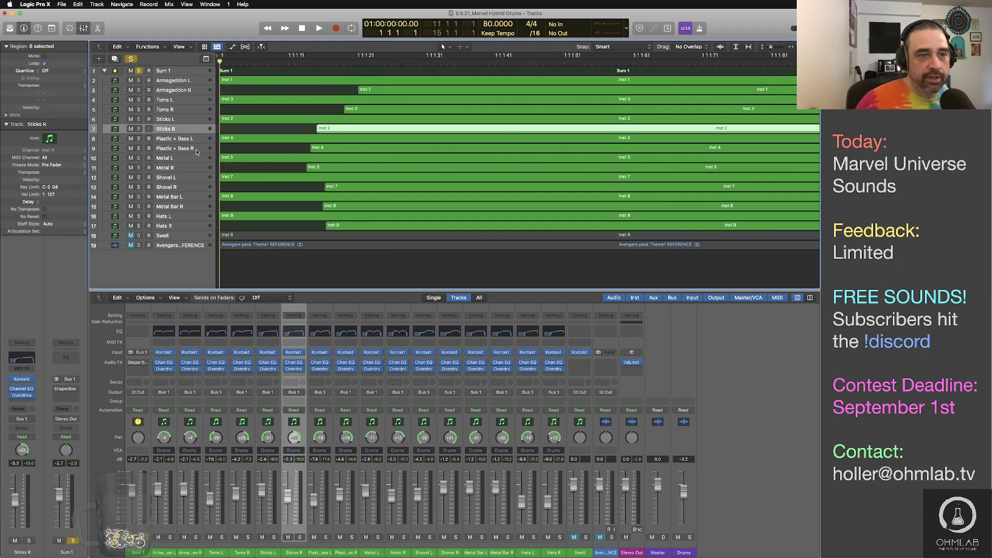
pyautogui.keyDown('shift'); pyautogui.click(197, 150); pyautogui.keyUp('shift')
pyautogui.keyDown('shift'); pyautogui.click(198, 142); pyautogui.keyUp('shift')
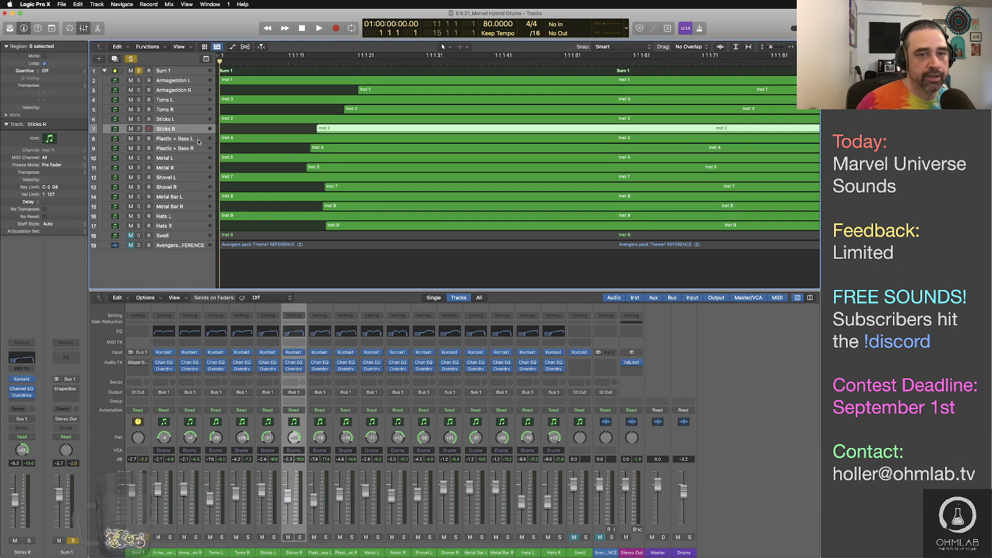
pyautogui.keyDown('super'); pyautogui.click(197, 150); pyautogui.keyUp('super')
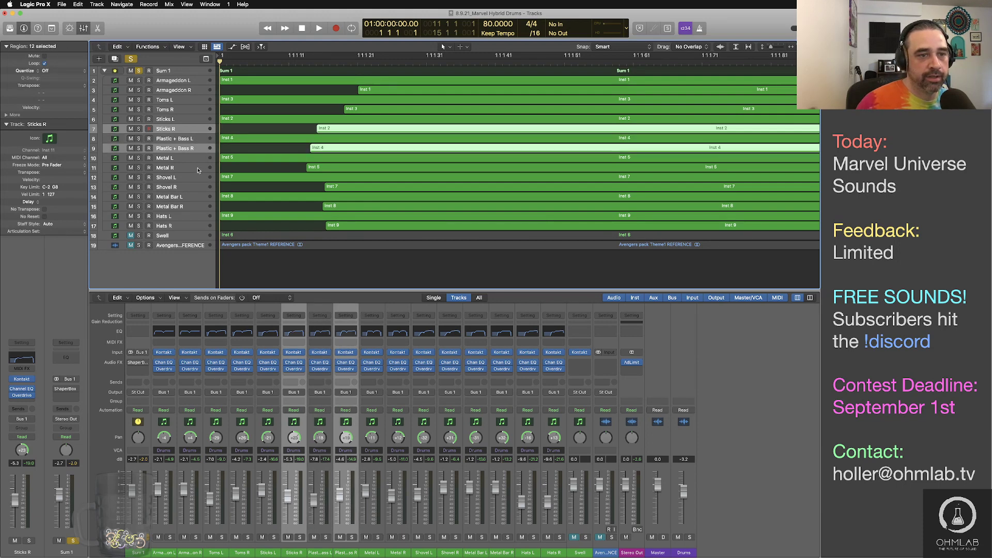
pyautogui.keyDown('super'); pyautogui.click(197, 169); pyautogui.keyUp('super')
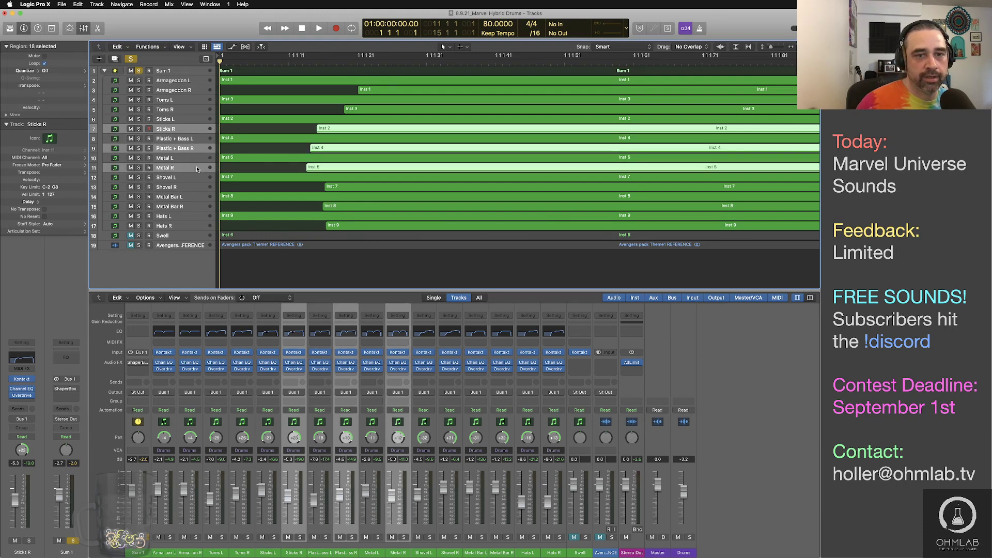
pyautogui.keyDown('super'); pyautogui.click(195, 110); pyautogui.keyUp('super')
pyautogui.moveTo(338, 130); pyautogui.dragTo(350, 132)
pyautogui.click(322, 111)
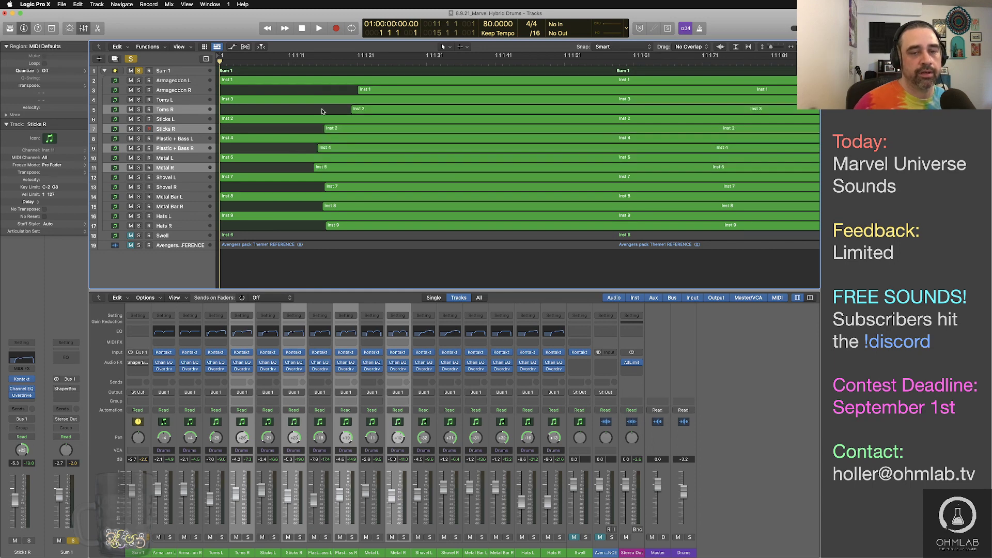
# Audition the drum stack from the project start with the first several bars of the arrangement in view
pyautogui.press('space')
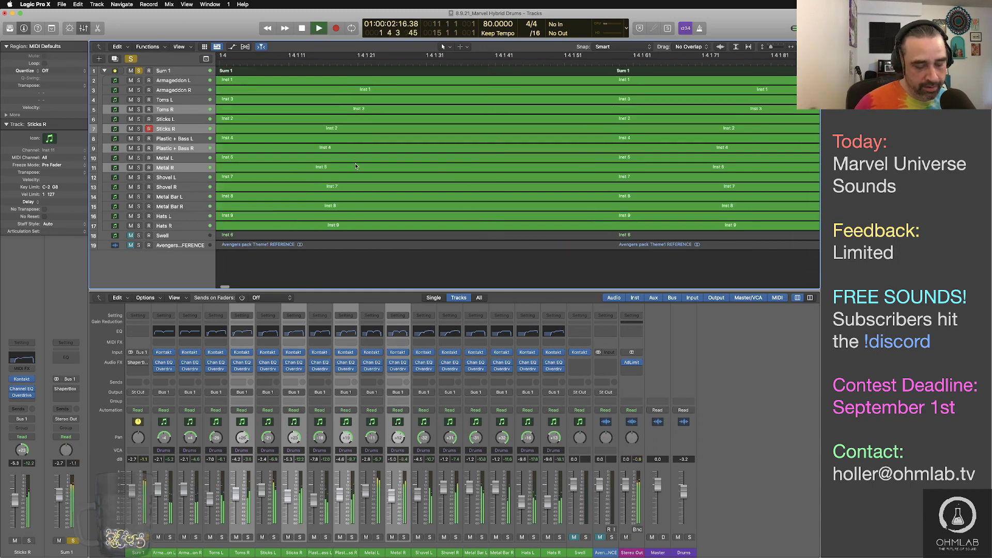
pyautogui.press('super+Left')
pyautogui.press('super+Left')
pyautogui.press('super+Left')
pyautogui.press('super+Left')
pyautogui.press('super+Left')
pyautogui.press('super+Left')
pyautogui.press('super+Left')
pyautogui.press('super+Left')
pyautogui.press('super+Left')
pyautogui.press('super+Left')
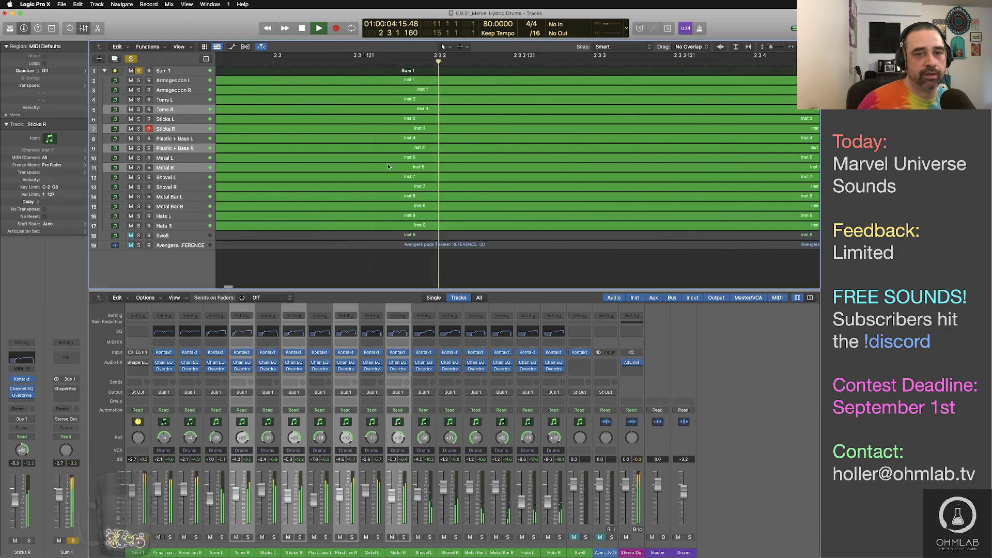
pyautogui.press('super+Left')
pyautogui.press('super+Left')
pyautogui.press('super+Left')
pyautogui.press('super+Left')
pyautogui.press('super+Left')
pyautogui.press('super+Left')
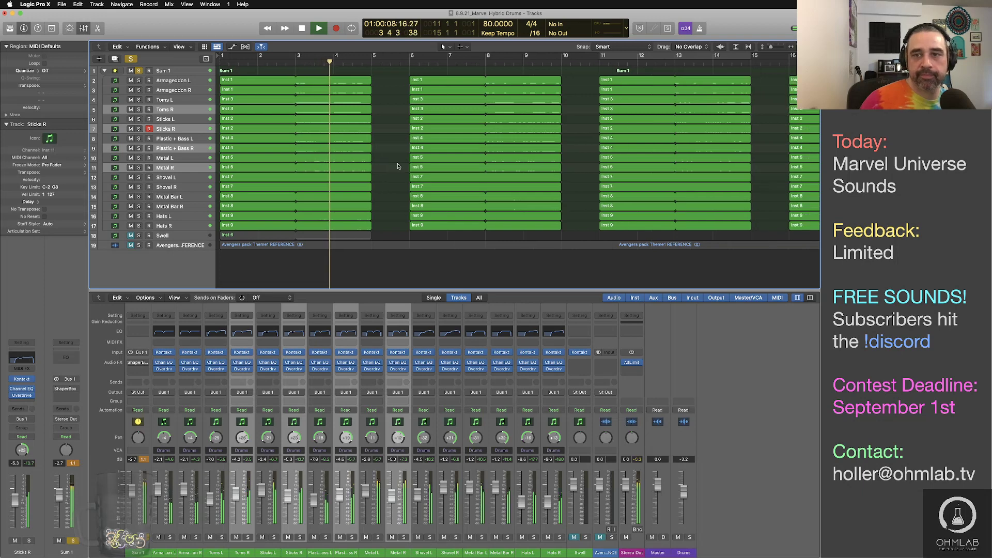
# Audition the drum sections from bar 11 and from bar 16 onward
pyautogui.click(598, 61)
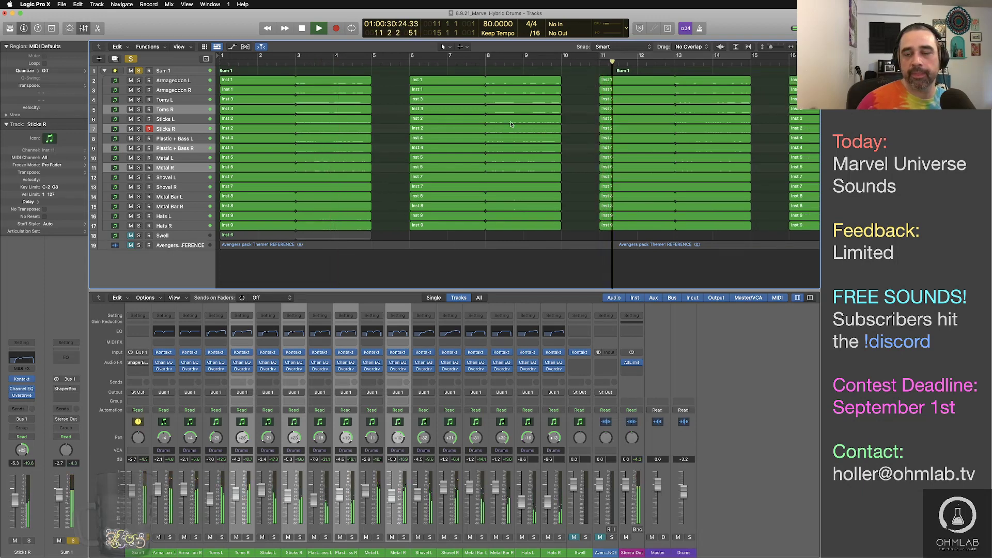
pyautogui.hscroll(10, 547, 104)
pyautogui.hscroll(2, 510, 122)
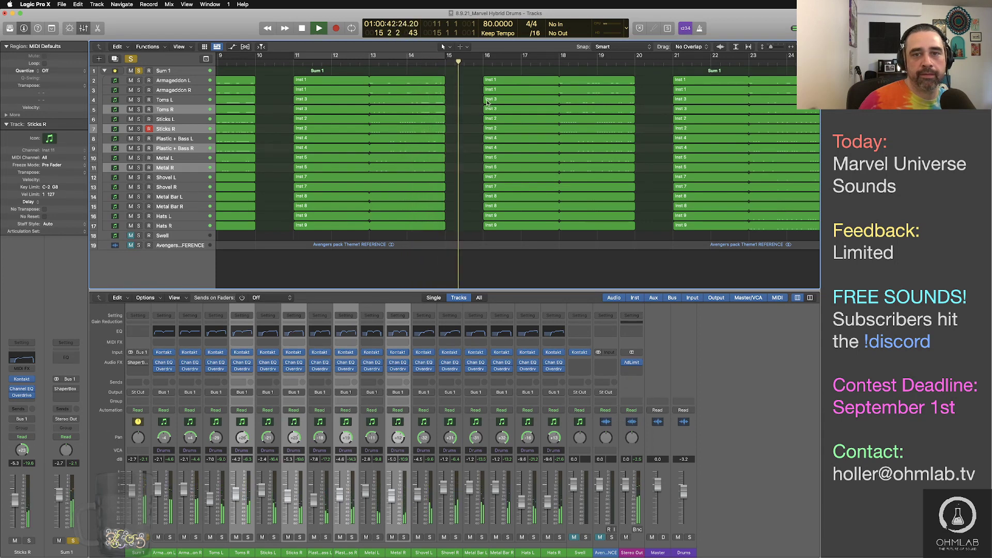
pyautogui.click(485, 60)
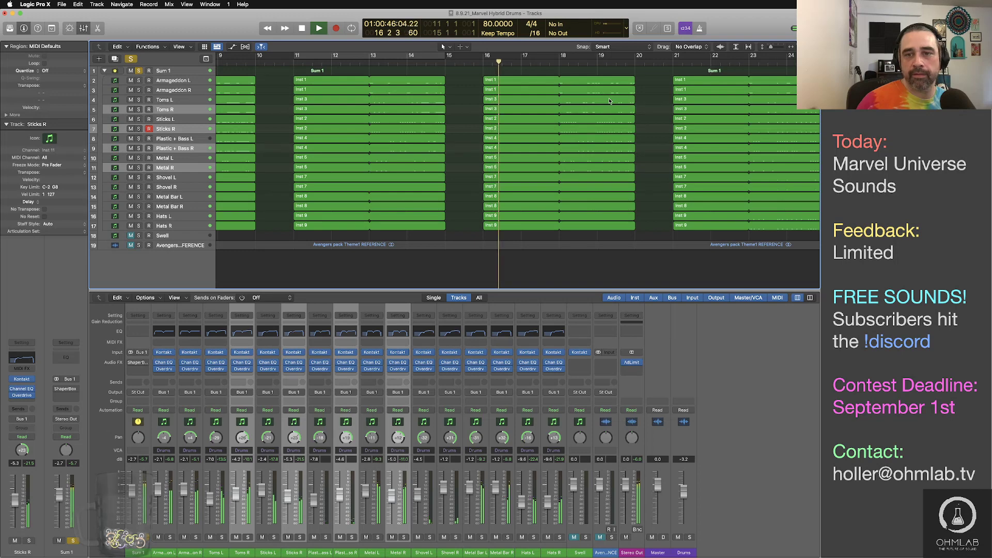
pyautogui.hscroll(3, 616, 106)
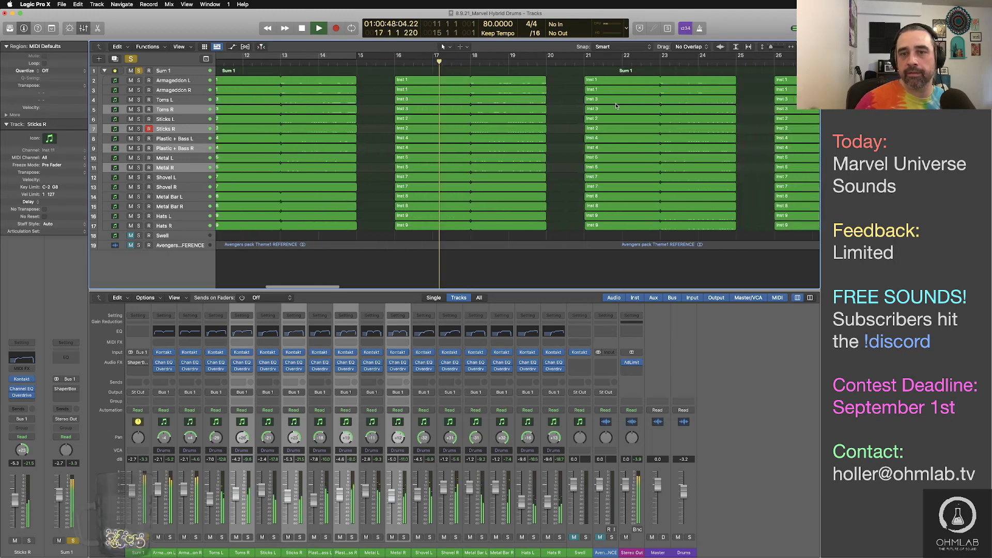
pyautogui.hscroll(4, 616, 106)
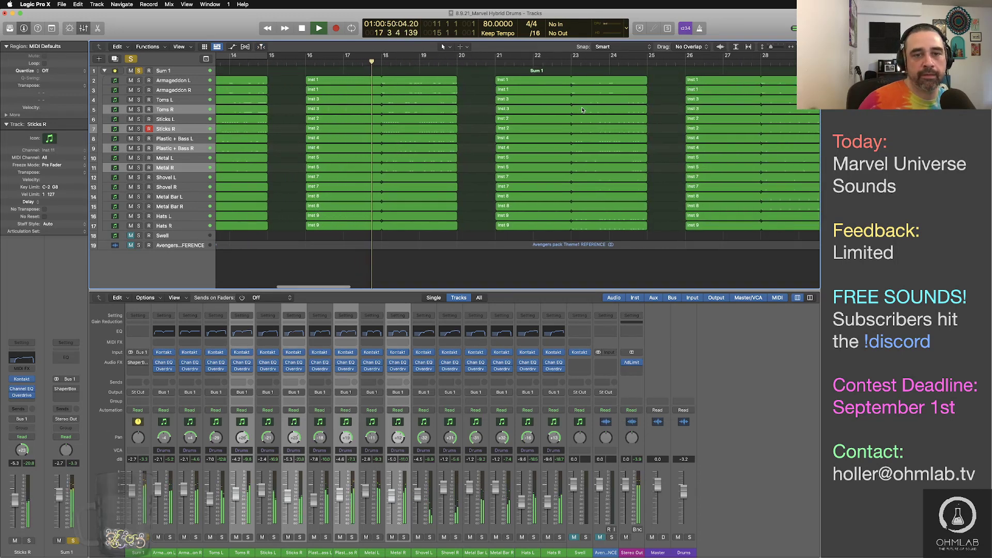
pyautogui.hscroll(2, 583, 110)
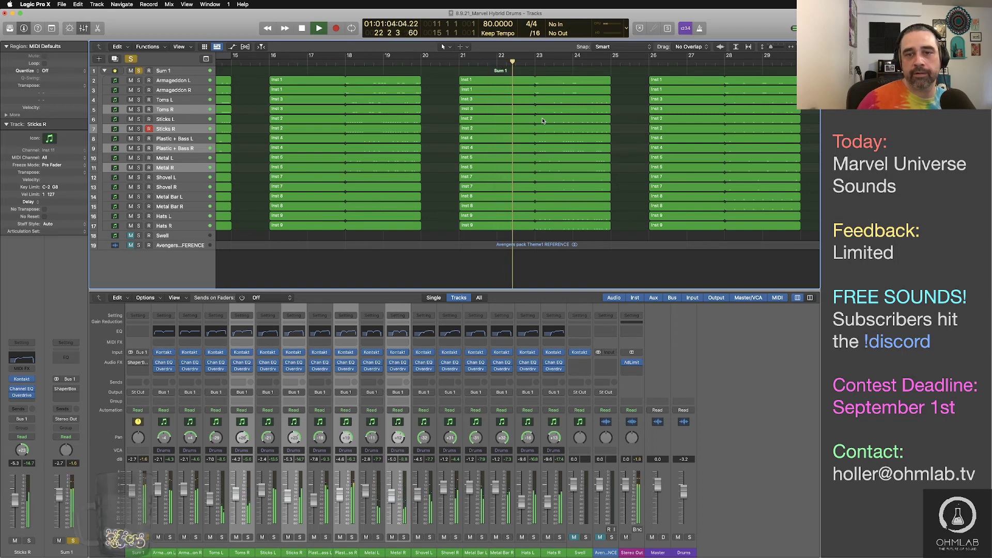
pyautogui.hscroll(3, 586, 129)
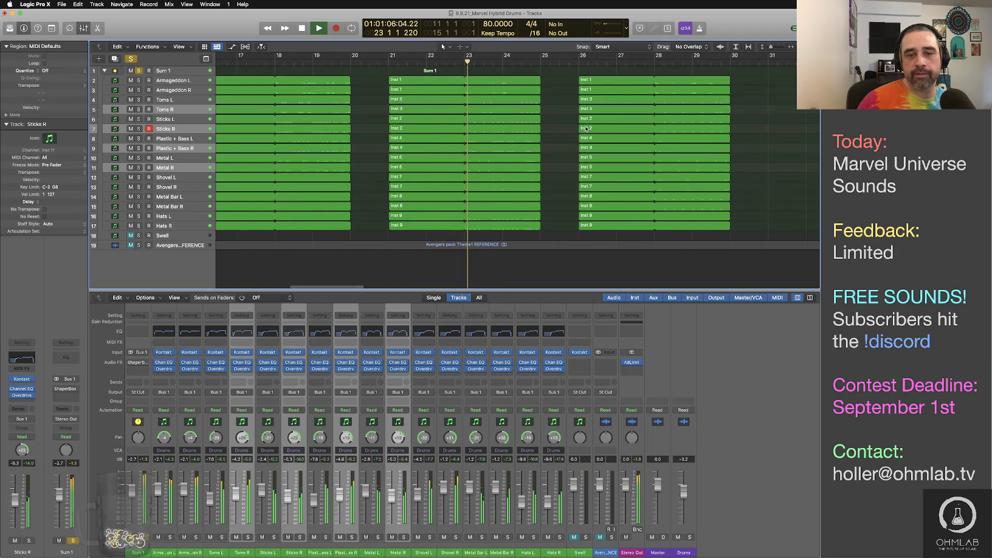
# Compare the drum mix with the Avengers reference by unmuting and soloing it, including from the project start, then stop and restore its mute
pyautogui.click(131, 246)
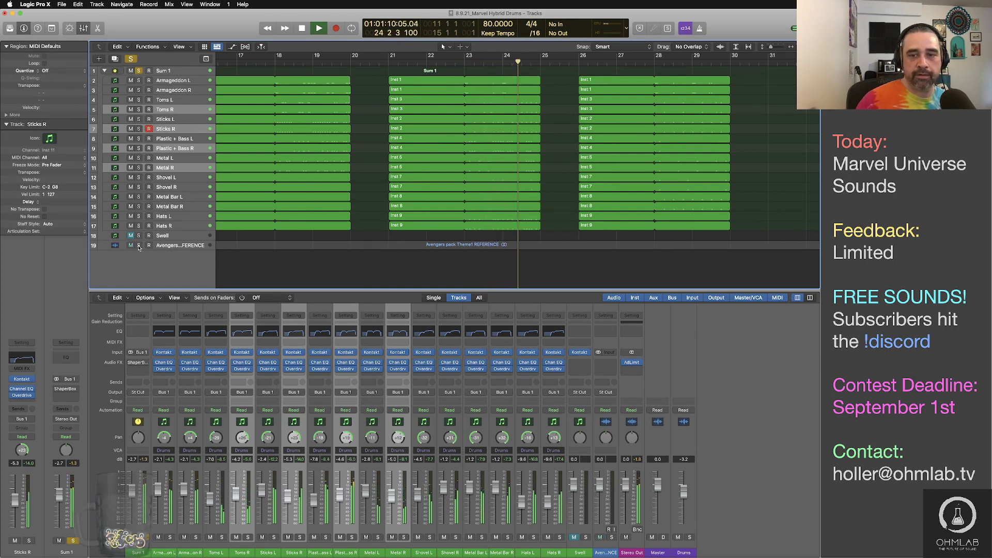
pyautogui.click(139, 246)
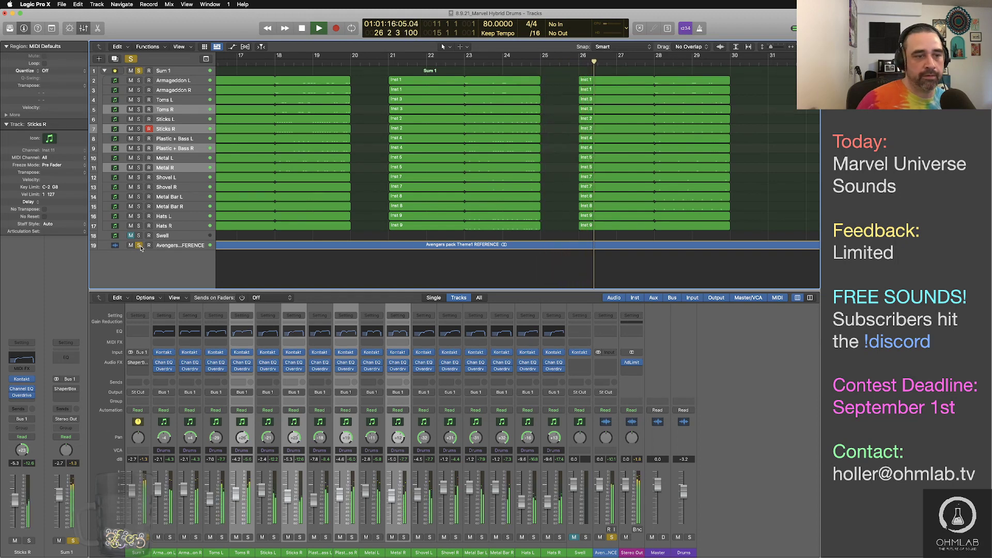
pyautogui.click(140, 247)
pyautogui.press('Return')
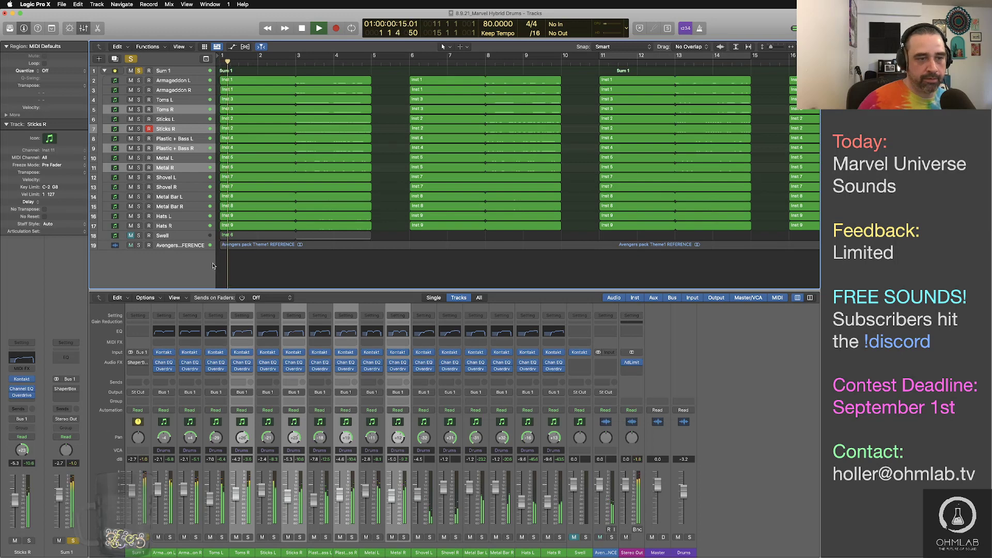
pyautogui.click(138, 245)
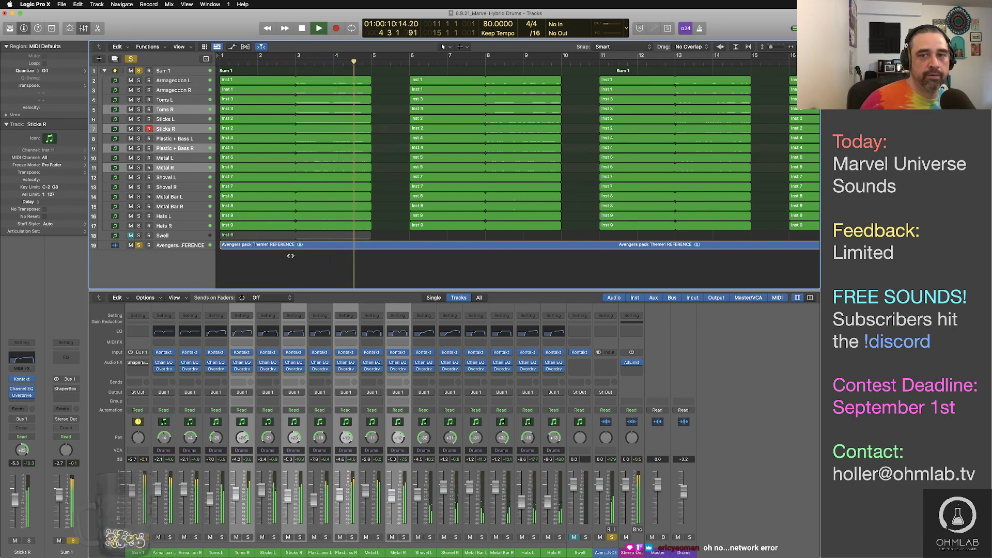
pyautogui.press('space')
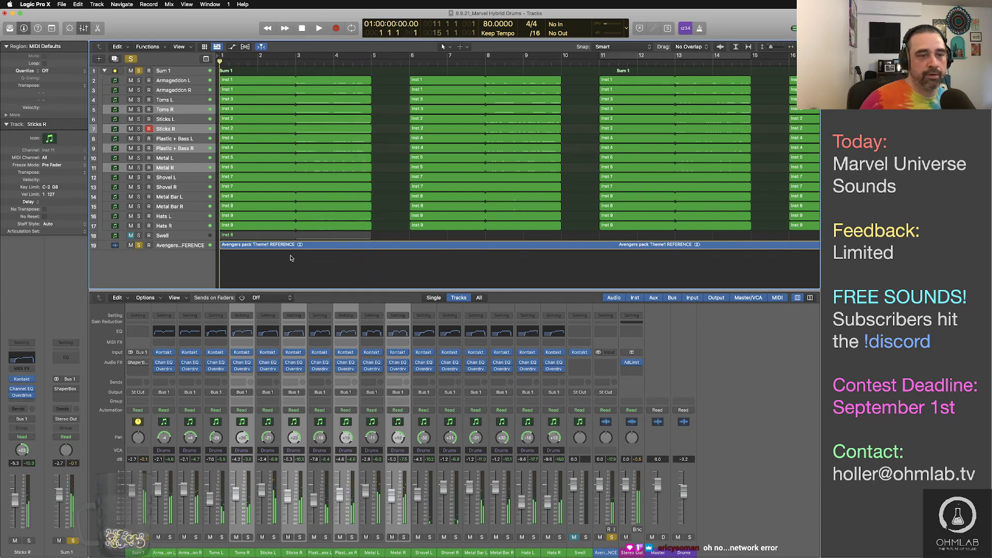
pyautogui.click(139, 246)
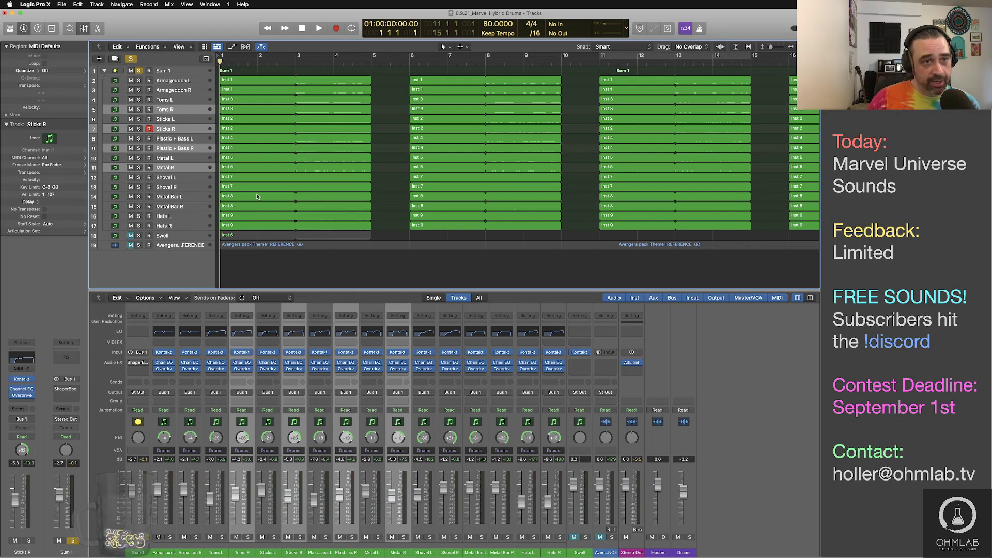
# Lower the Metal Bar R level to -3.7 dB and the Hats L level to -14.2 dB
pyautogui.click(202, 72)
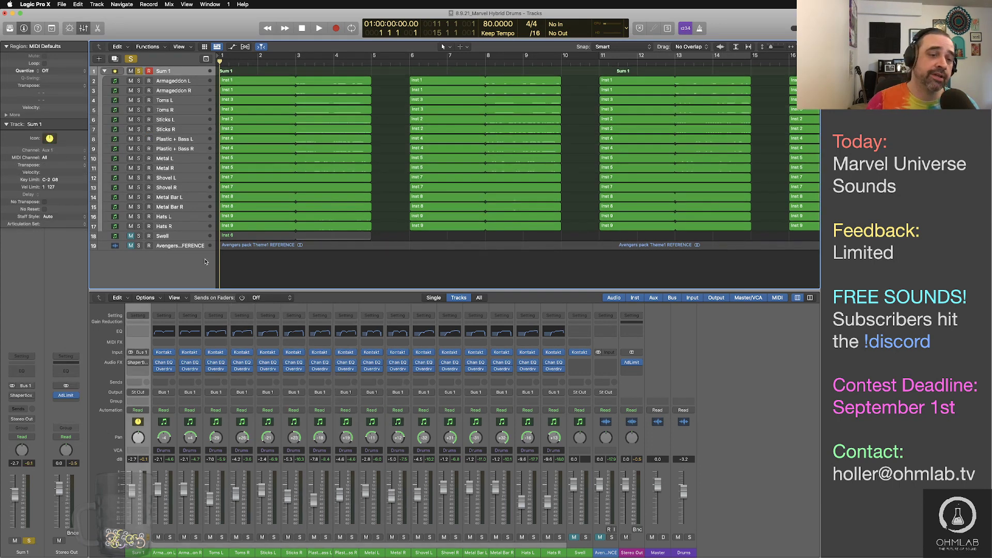
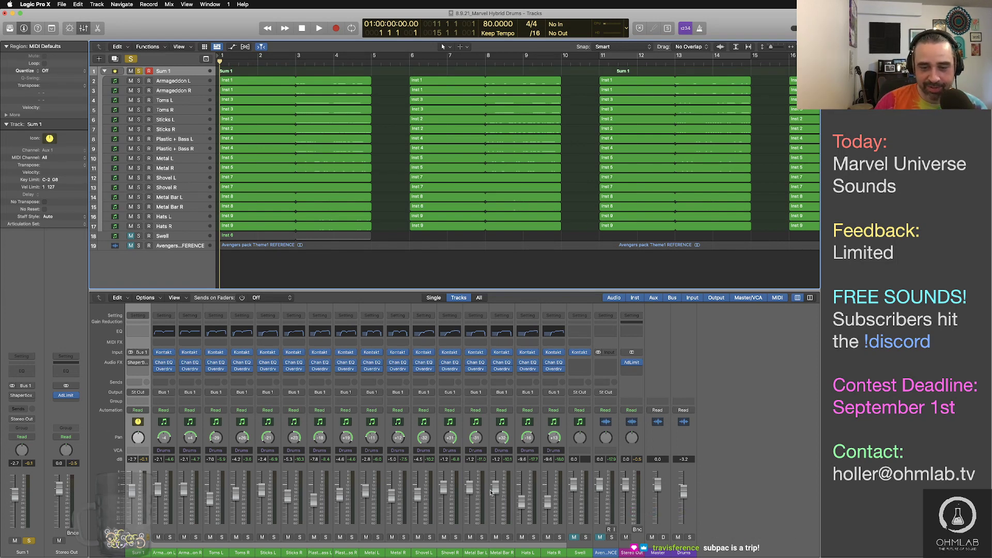
pyautogui.moveTo(491, 492); pyautogui.dragTo(522, 509)
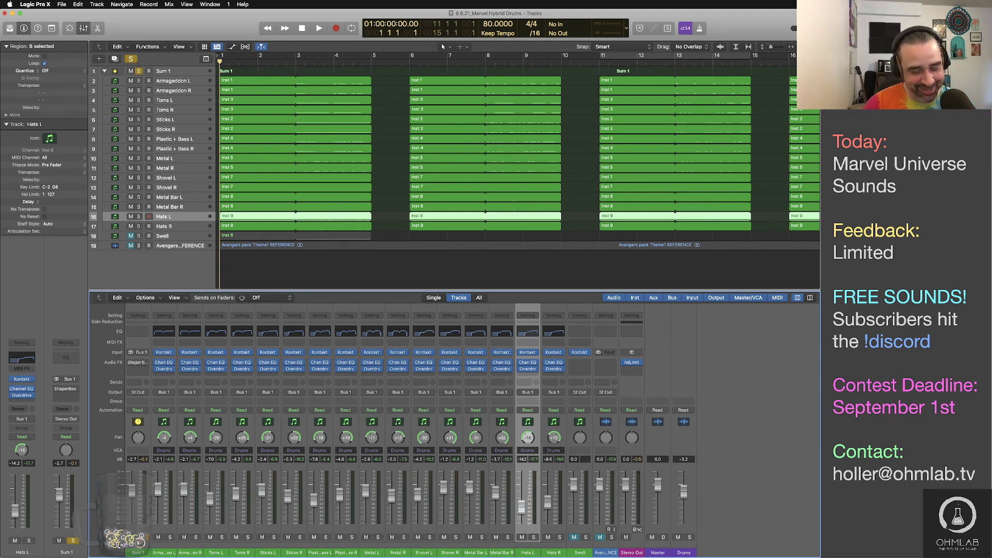
# Play the drum arrangement from the beginning to hear the current Sum 1 mix
pyautogui.scroll(-8, 512, 256)
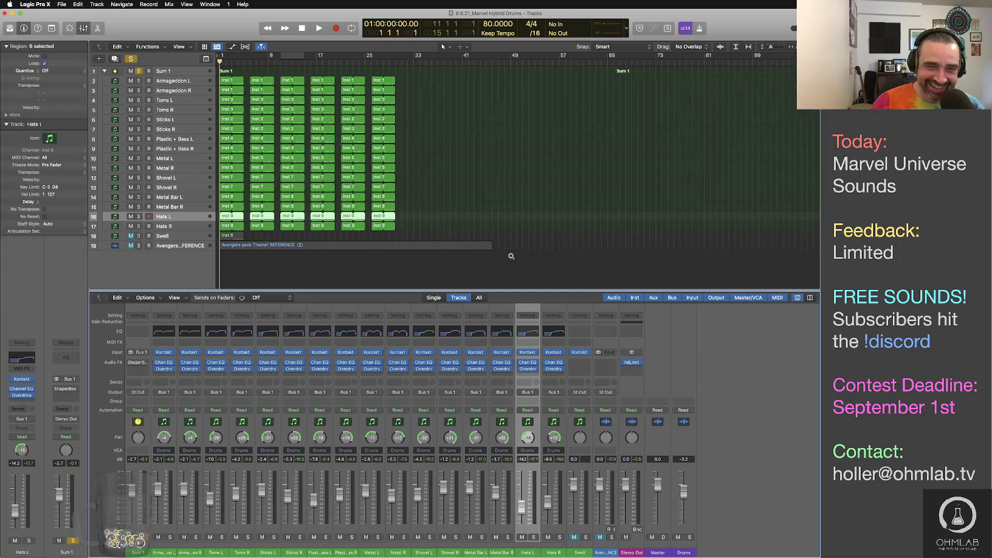
pyautogui.scroll(1, 512, 257)
pyautogui.scroll(6, 512, 257)
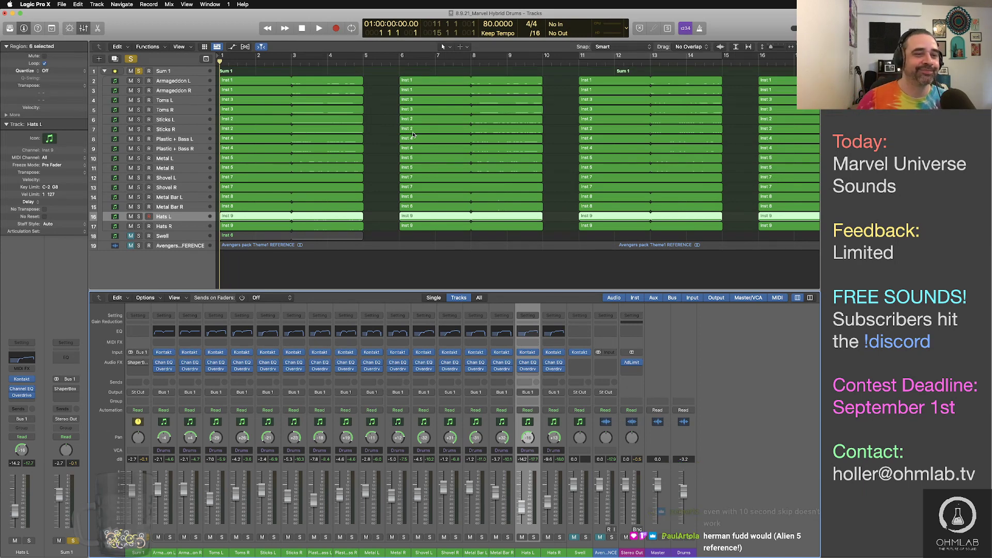
pyautogui.press('space')
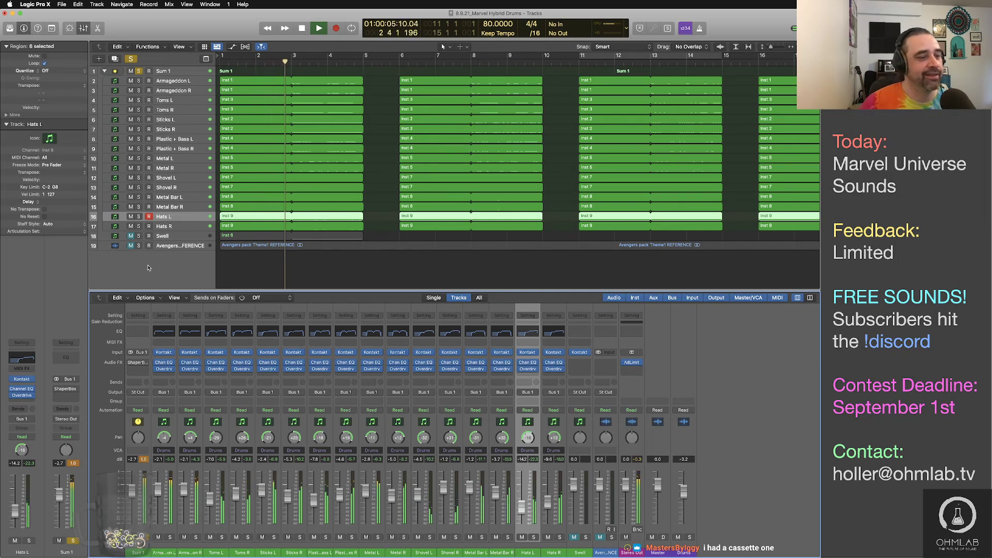
pyautogui.press('space')
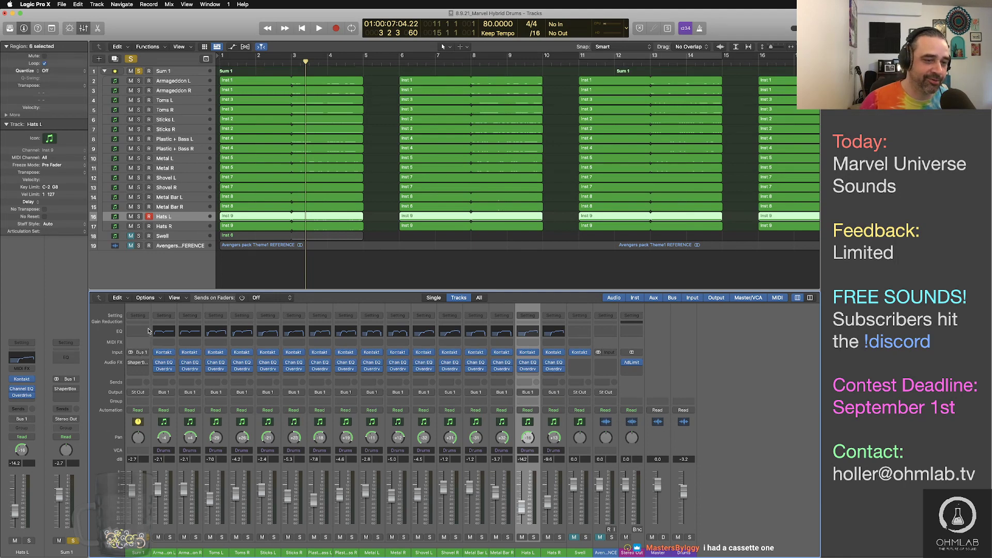
# Add a Channel EQ to the Sum 1 channel and enable a low cut at 24.6 Hz with a 24 dB/Oct slope
pyautogui.click(148, 330)
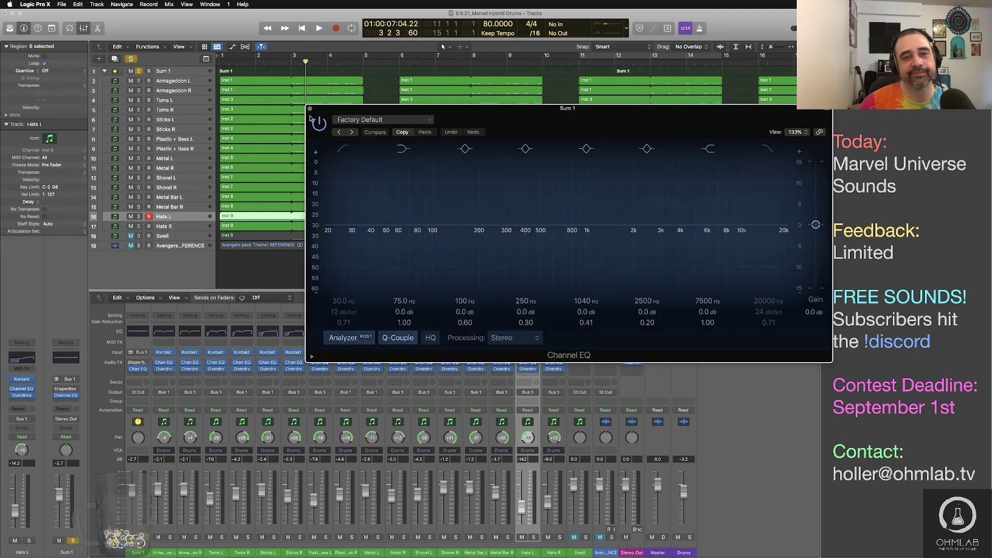
pyautogui.moveTo(522, 123); pyautogui.dragTo(449, 81)
pyautogui.click(270, 109)
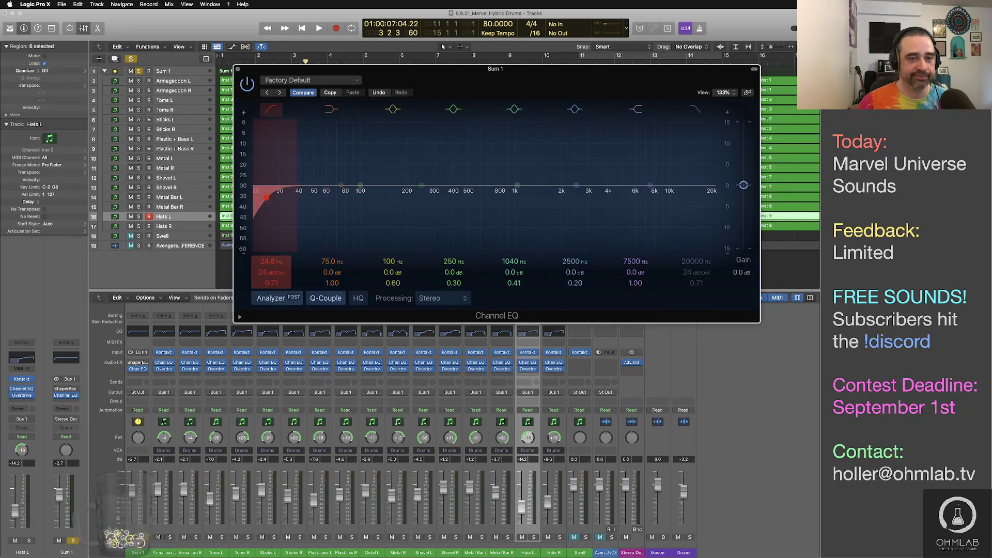
# Enable a high cut at 18900 Hz with a 24 dB/Oct slope on Sum 1's EQ during playback, and close the EQ
pyautogui.press('space')
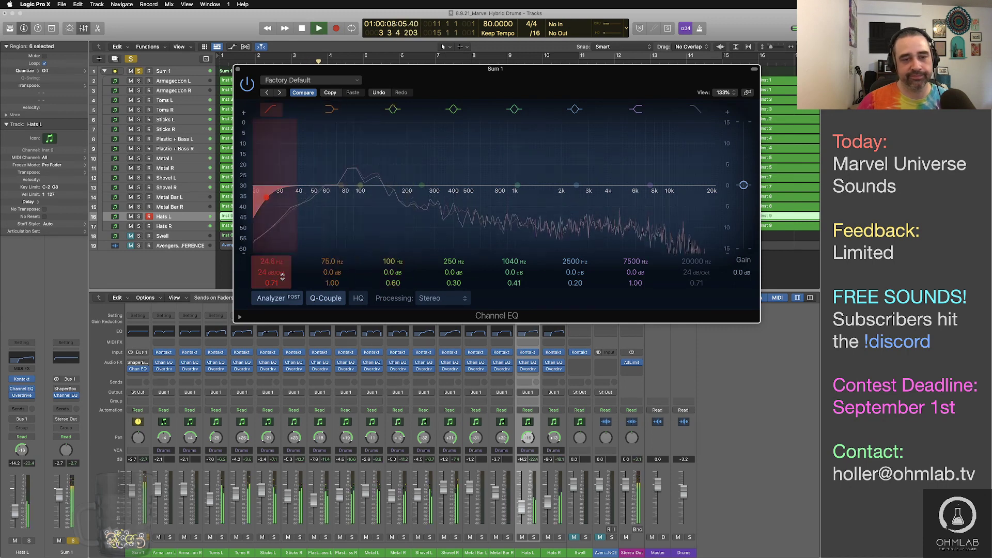
pyautogui.click(696, 109)
pyautogui.moveTo(699, 262); pyautogui.dragTo(700, 267)
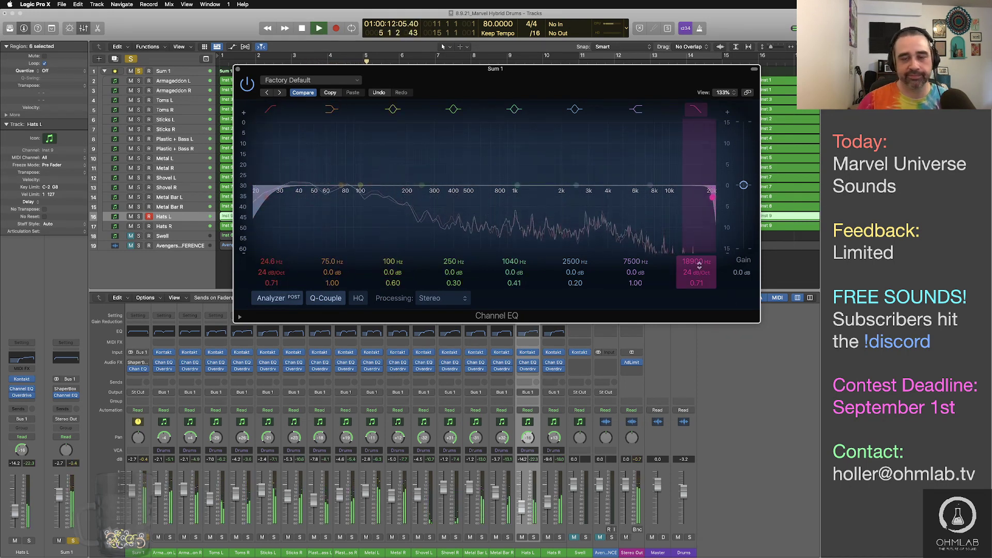
pyautogui.press('space')
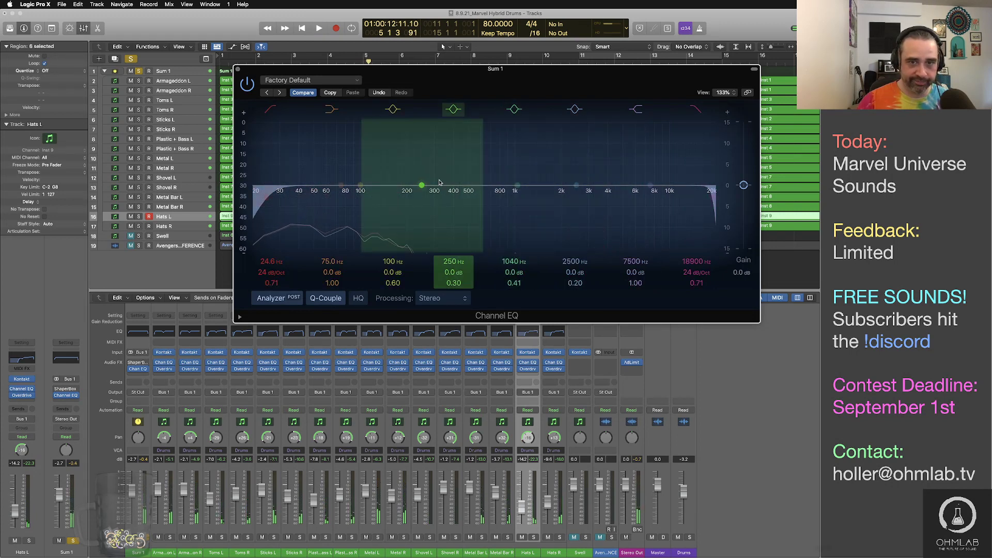
pyautogui.click(238, 69)
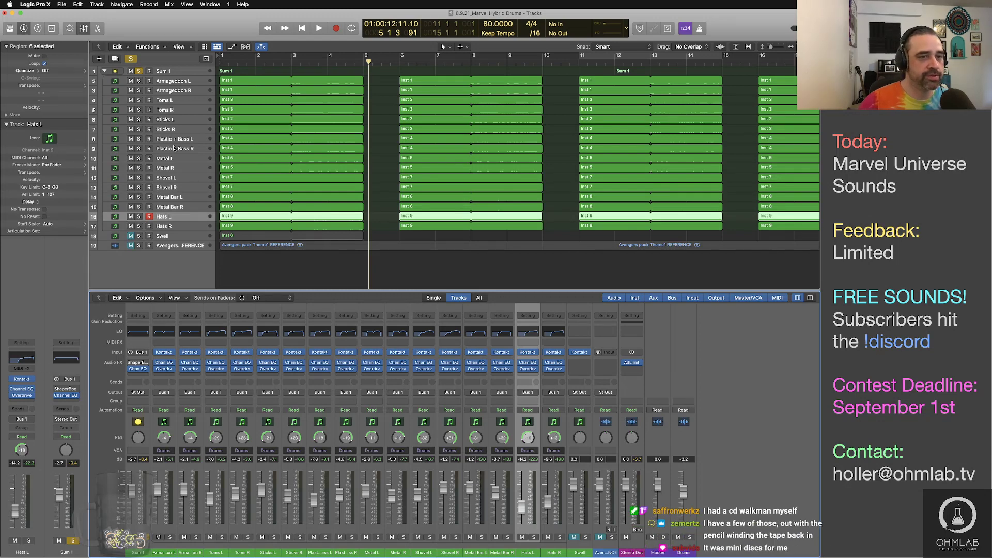
# Reopen Sum 1's Channel EQ and cut the 1040 Hz bell band by 2.2 dB at 505 Hz while listening
pyautogui.click(173, 72)
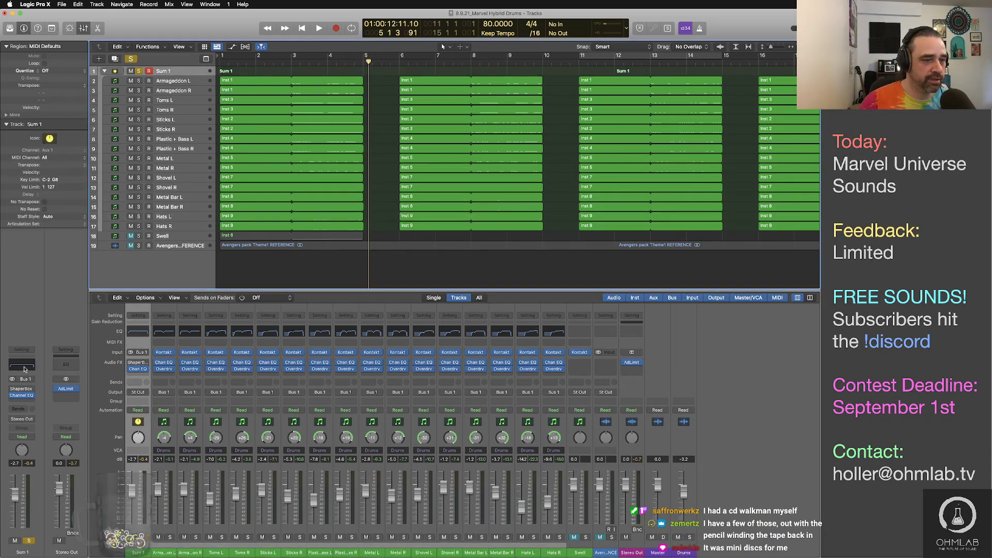
pyautogui.click(23, 367)
pyautogui.moveTo(517, 187); pyautogui.dragTo(468, 195)
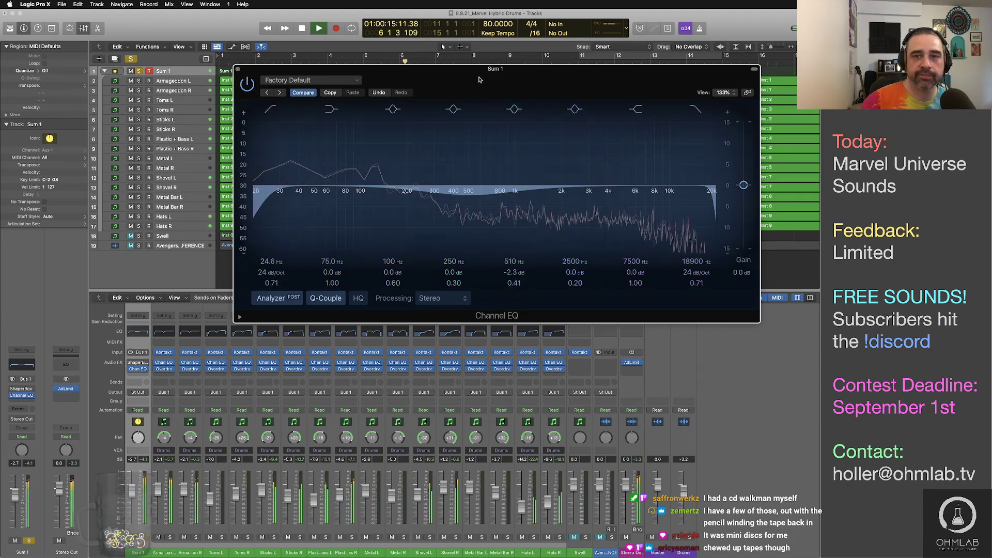
pyautogui.moveTo(481, 79); pyautogui.dragTo(489, 124)
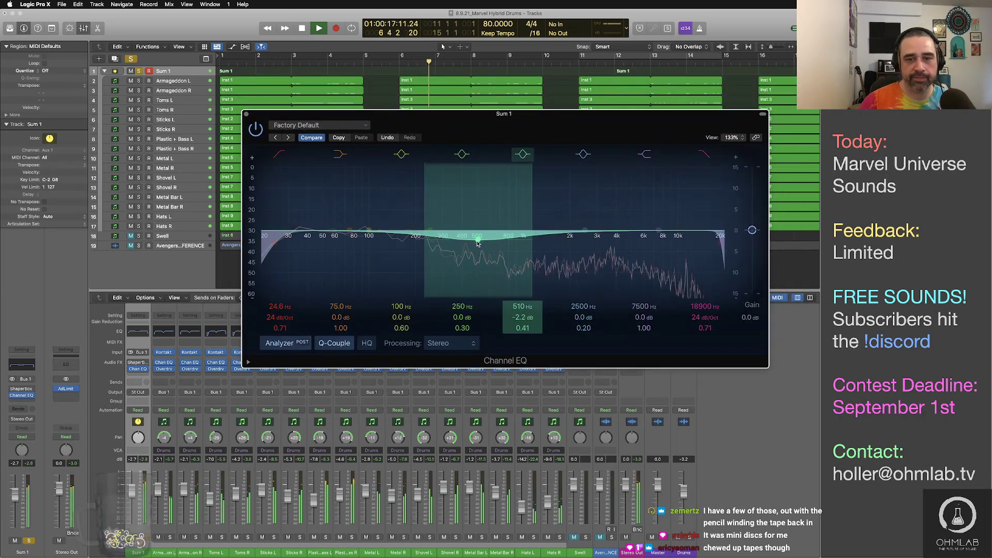
pyautogui.moveTo(476, 244)
pyautogui.mouseDown()
pyautogui.moveTo(437, 227)
pyautogui.moveTo(392, 241)
pyautogui.moveTo(477, 245)
pyautogui.mouseUp()
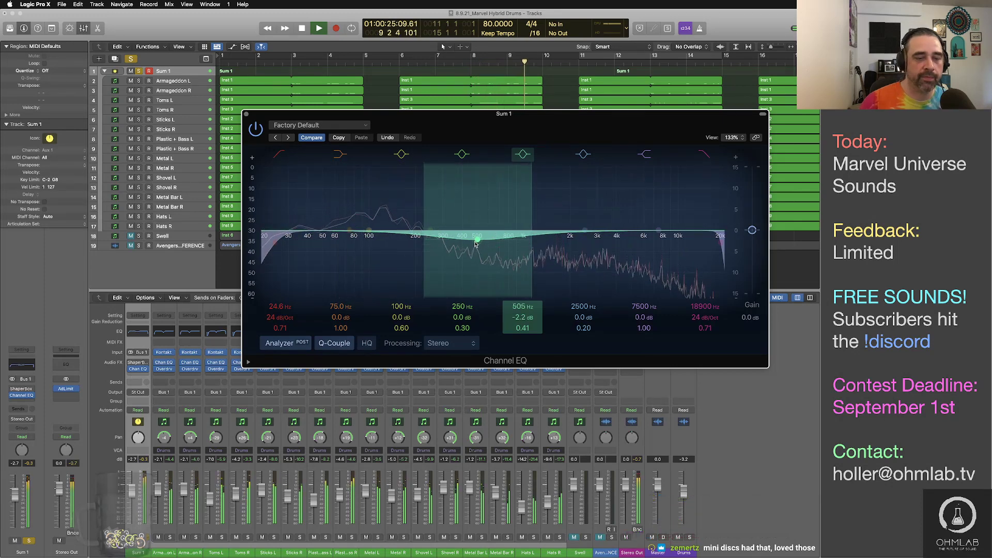
pyautogui.press('space')
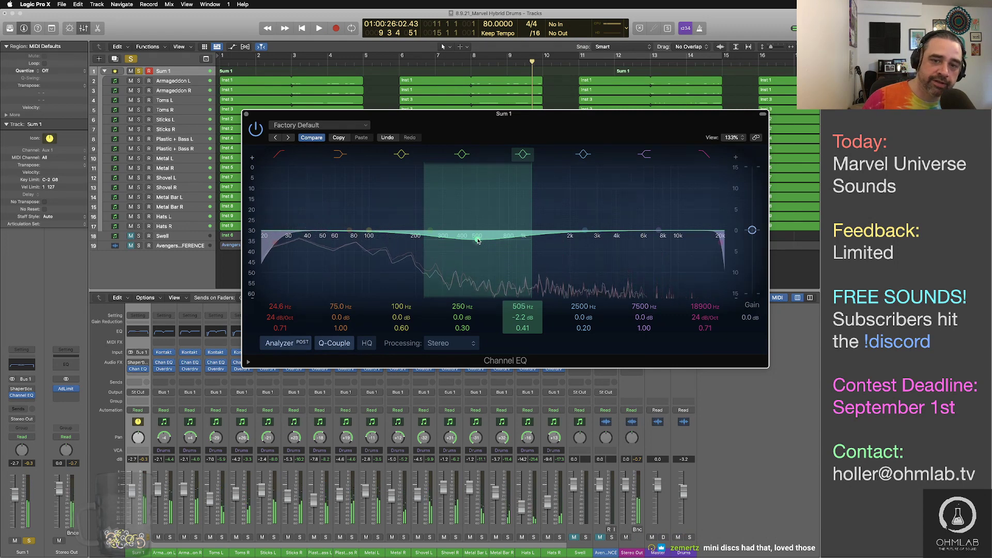
# Narrow Sum 1's midrange cut to a Q of 1.10, set it to 540 Hz at -2.1 dB, and close the EQ
pyautogui.moveTo(478, 239); pyautogui.dragTo(477, 227)
pyautogui.press('space')
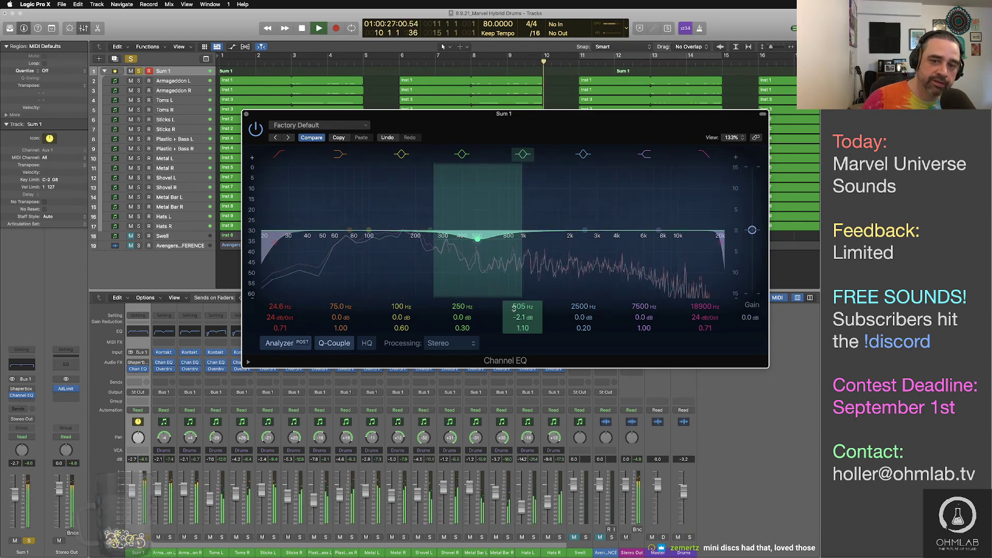
pyautogui.moveTo(478, 240); pyautogui.dragTo(470, 242)
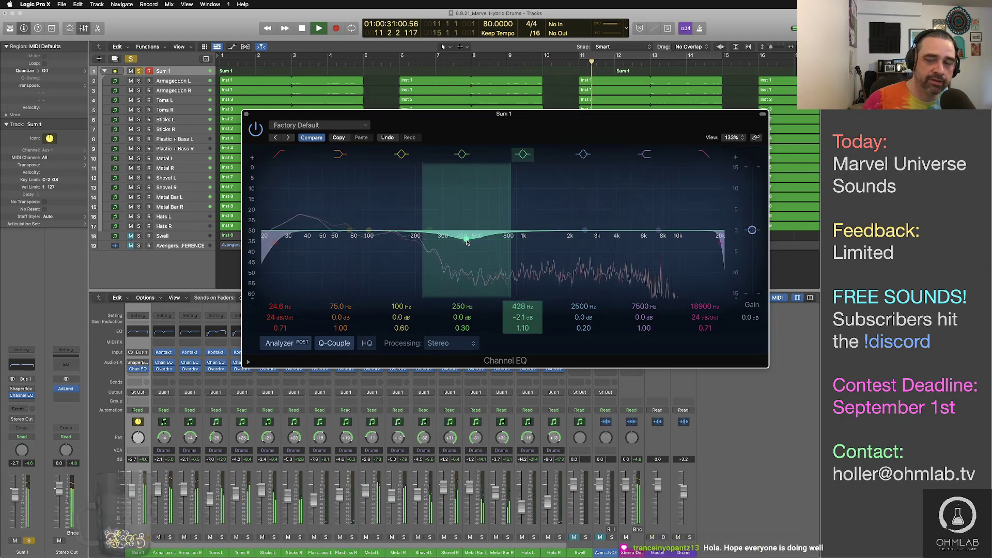
pyautogui.moveTo(467, 242); pyautogui.dragTo(482, 242)
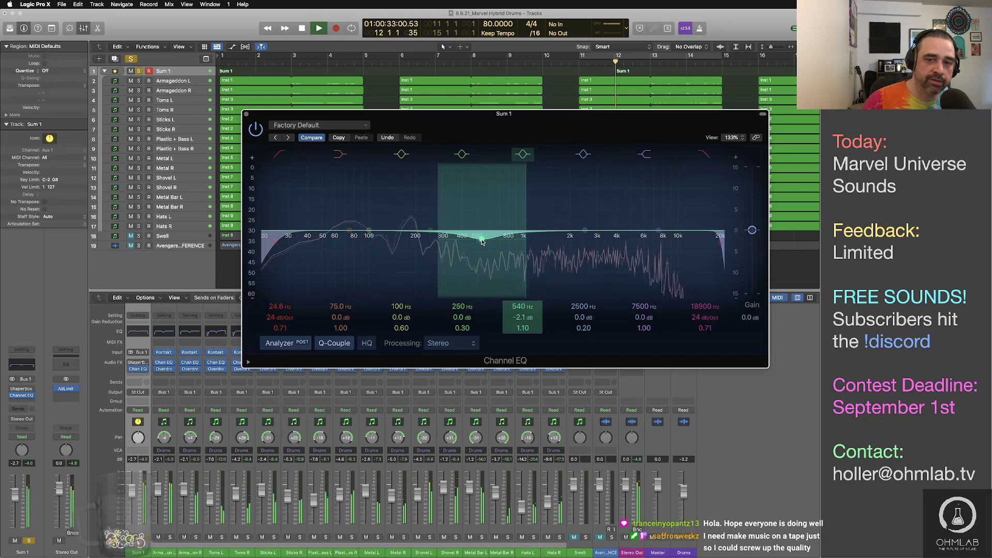
pyautogui.press('space')
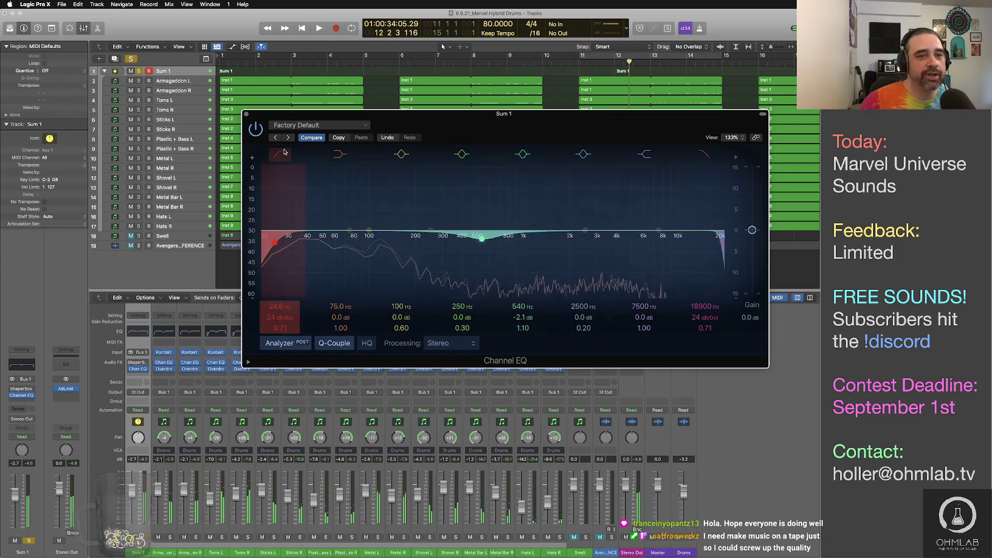
pyautogui.click(246, 114)
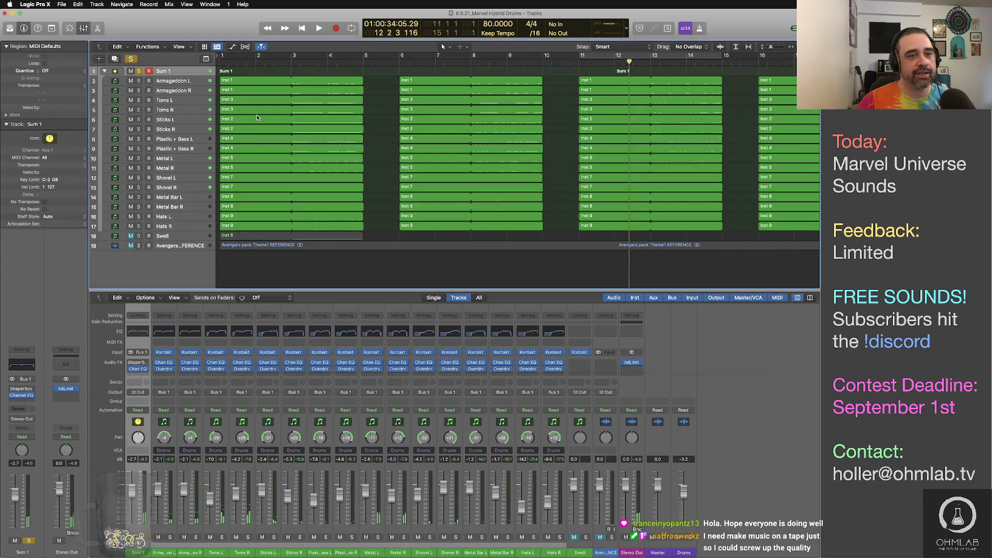
# Play the end of the second drum section around bars 9 and 10 to hear the tail in the gap
pyautogui.scroll(10, 556, 144)
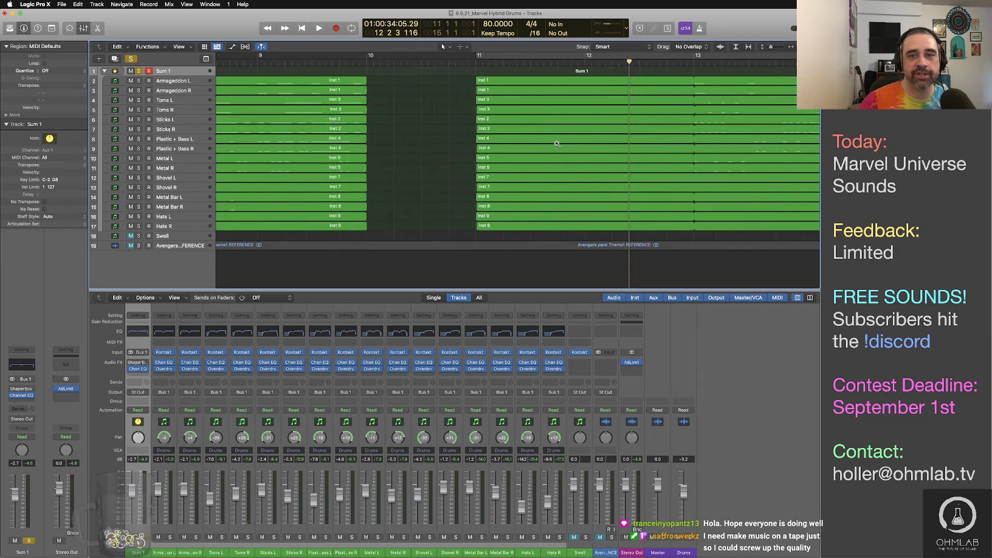
pyautogui.scroll(-4, 557, 146)
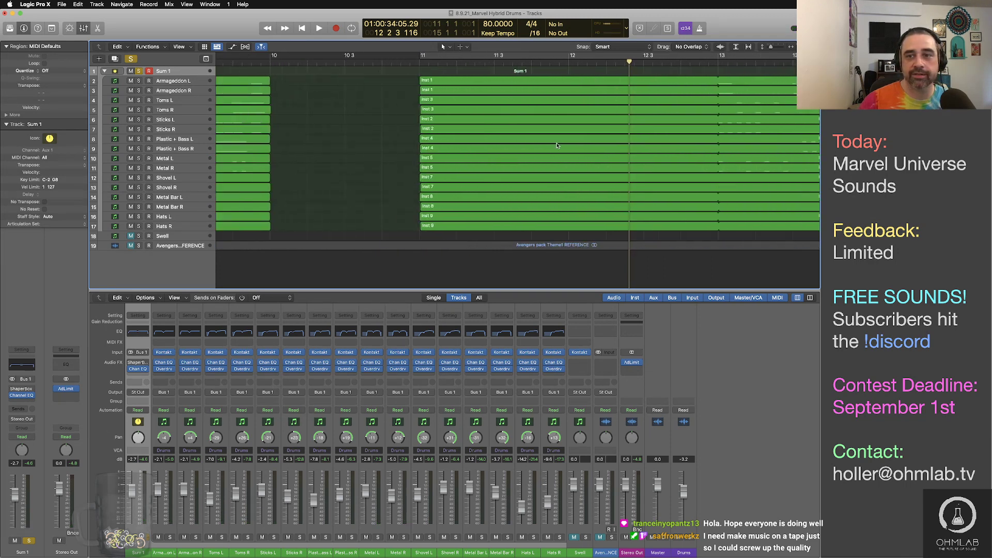
pyautogui.click(231, 61)
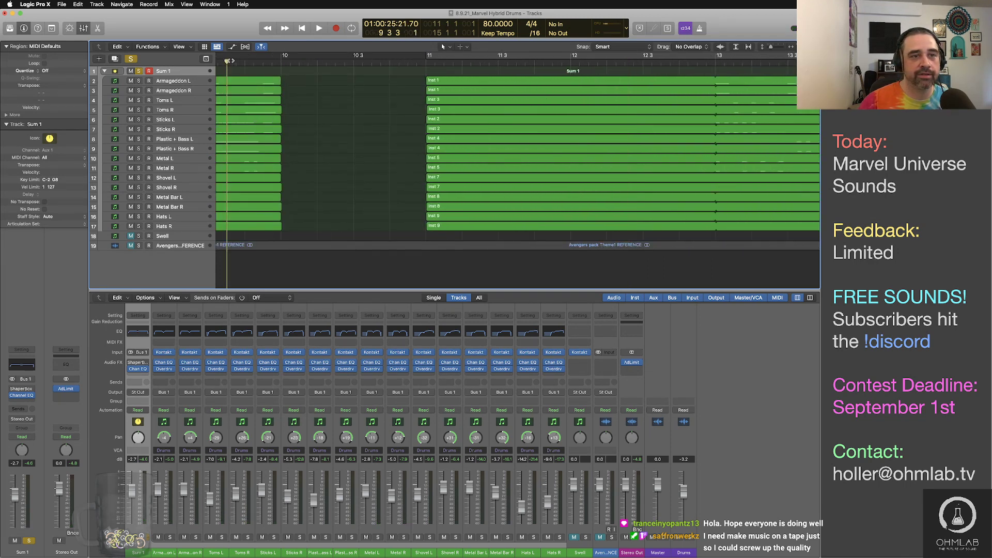
pyautogui.press('space')
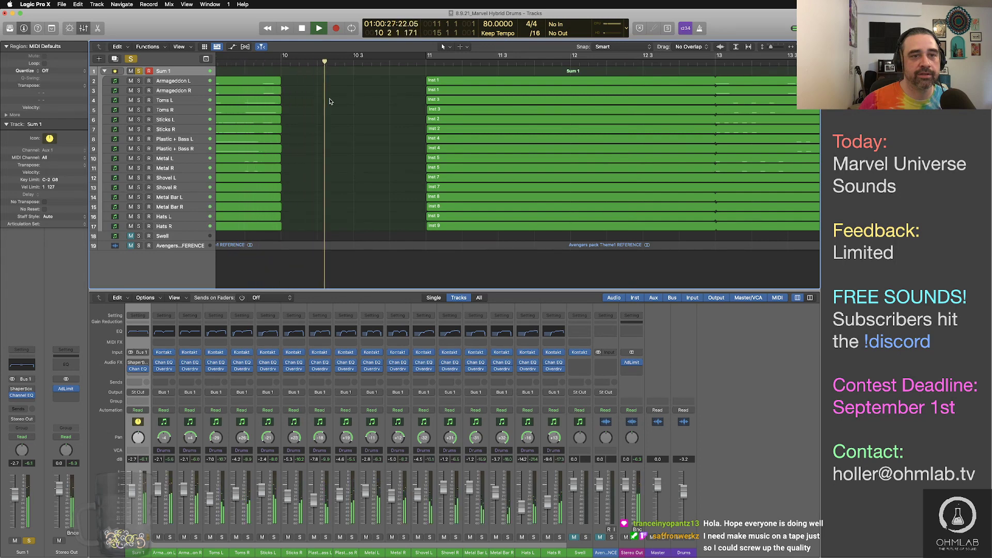
pyautogui.press('space')
pyautogui.hscroll(-5, 258, 62)
pyautogui.click(293, 64)
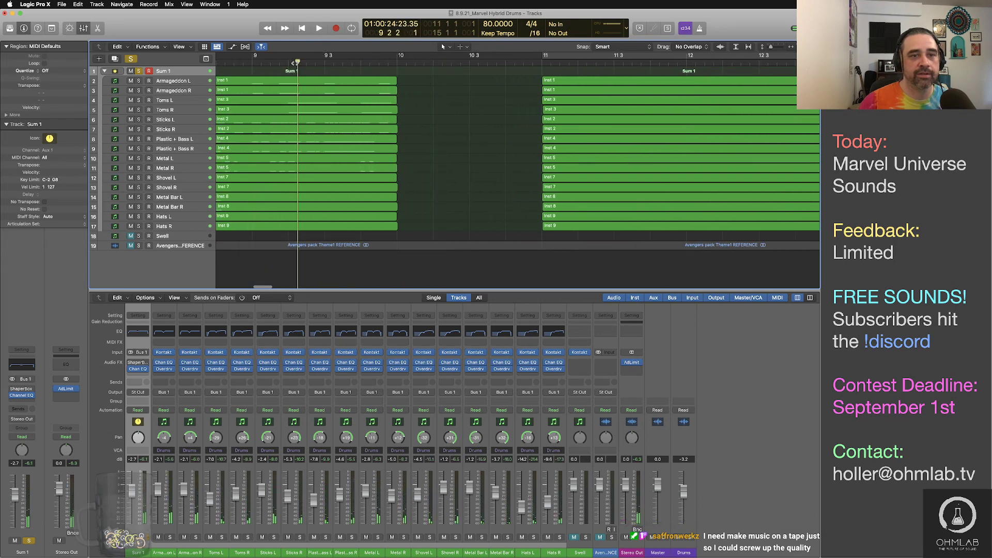
pyautogui.press('space')
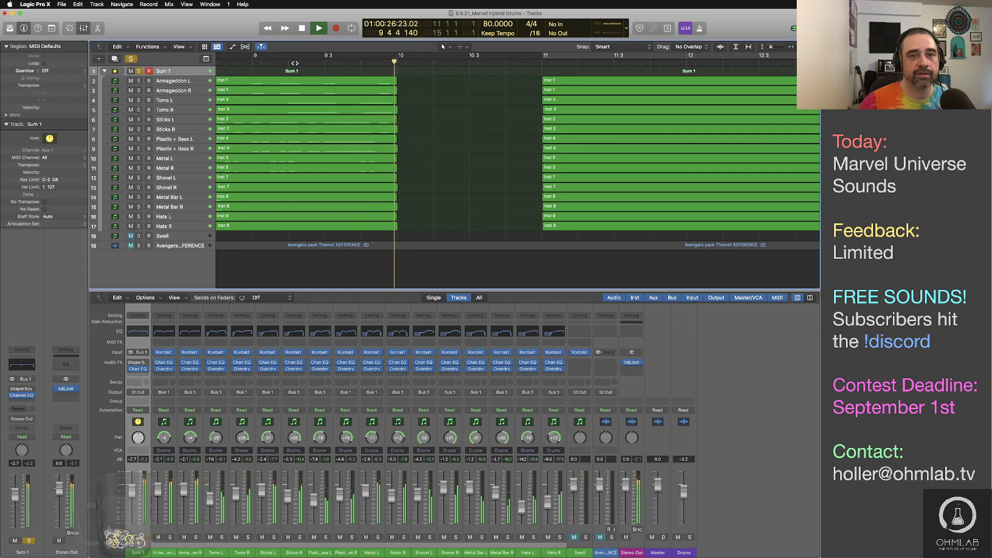
pyautogui.press('space')
# Examine the start offsets between the left and right drum regions at the beginning of the arrangement, including Toms R
pyautogui.click(188, 109)
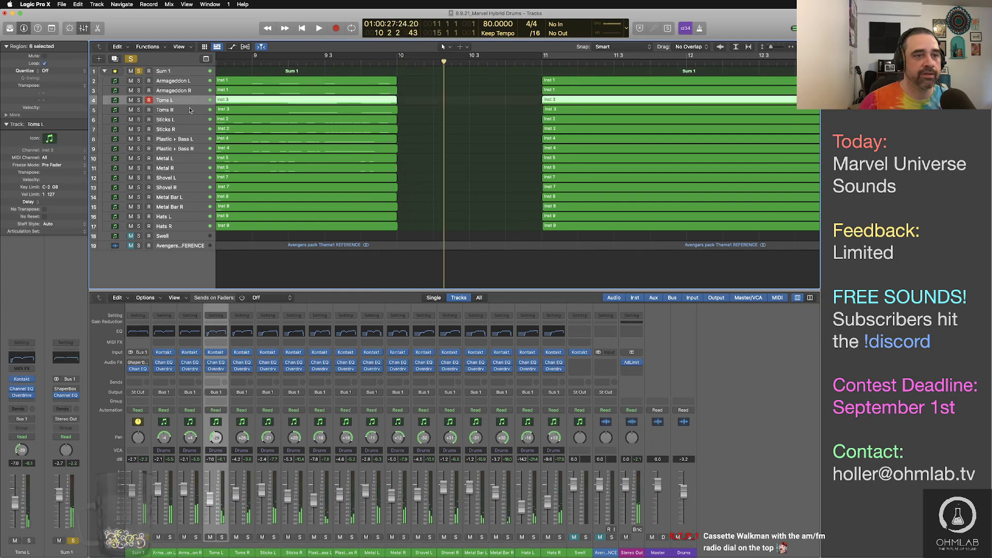
pyautogui.press('Return')
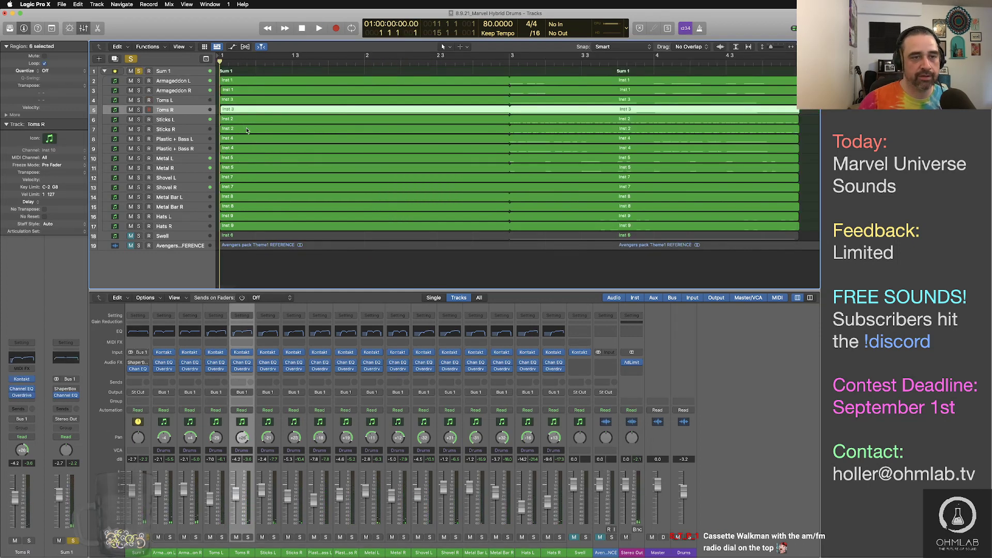
pyautogui.scroll(10, 248, 130)
pyautogui.scroll(10, 247, 130)
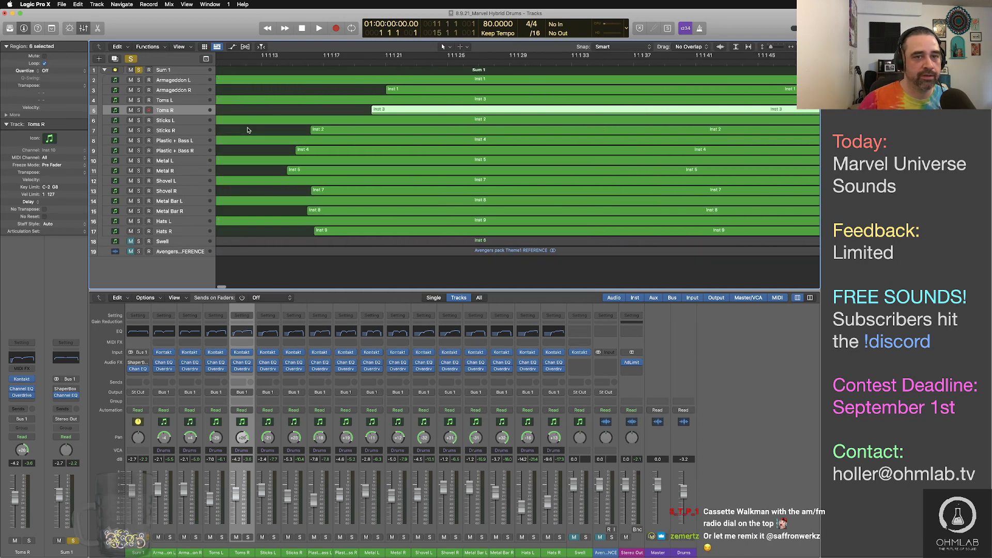
pyautogui.scroll(-15, 248, 131)
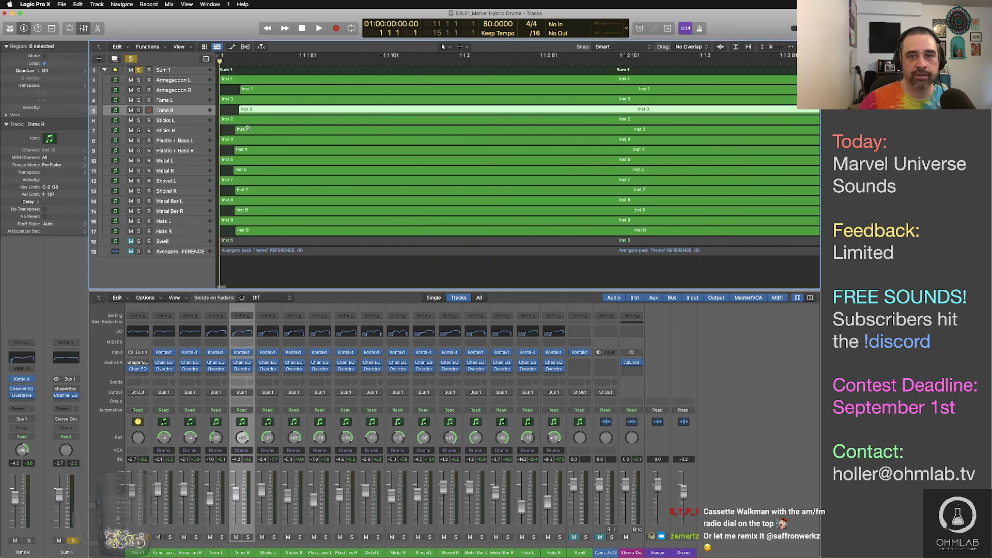
pyautogui.scroll(10, 248, 130)
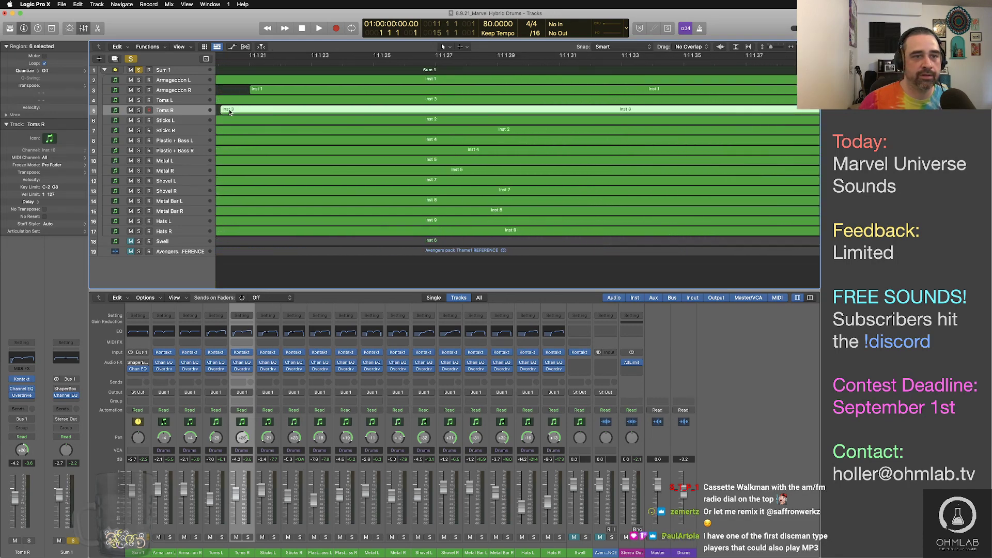
pyautogui.moveTo(235, 112); pyautogui.dragTo(245, 113)
# Play the drums from the beginning and solo the Avengers reference track to compare them
pyautogui.press('space')
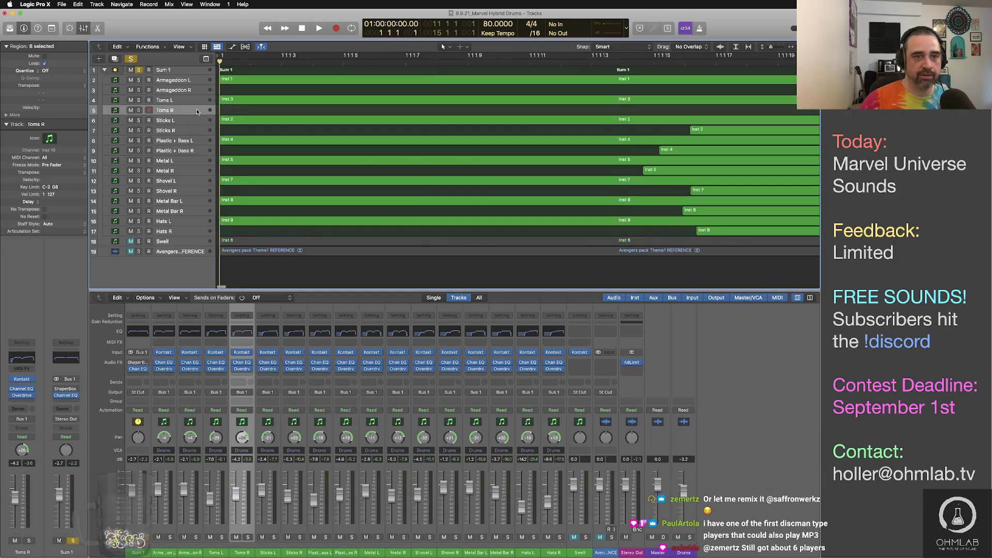
pyautogui.press('super+Left')
pyautogui.press('super+Left')
pyautogui.press('super+Left')
pyautogui.press('super+Left')
pyautogui.press('super+Left')
pyautogui.press('super+Left')
pyautogui.press('super+Left')
pyautogui.press('super+Left')
pyautogui.press('super+Left')
pyautogui.press('super+Left')
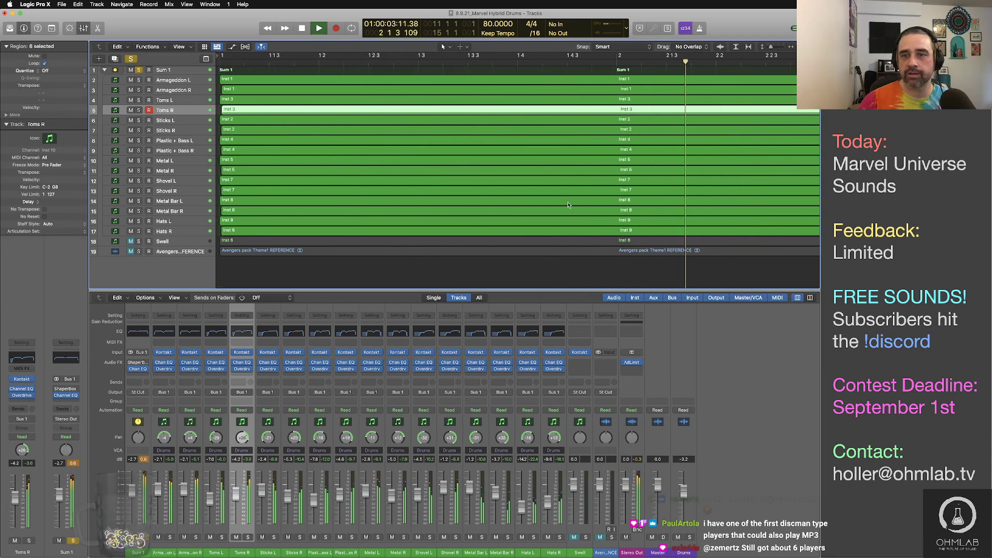
pyautogui.press('super+Left')
pyautogui.press('super+Left')
pyautogui.press('super+Left')
pyautogui.press('super+Left')
pyautogui.press('super+Left')
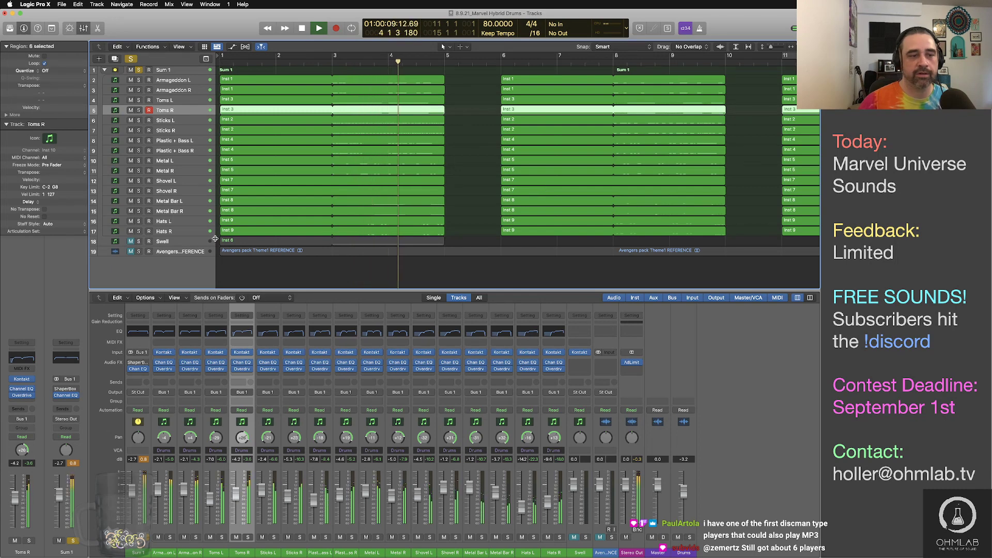
pyautogui.click(139, 251)
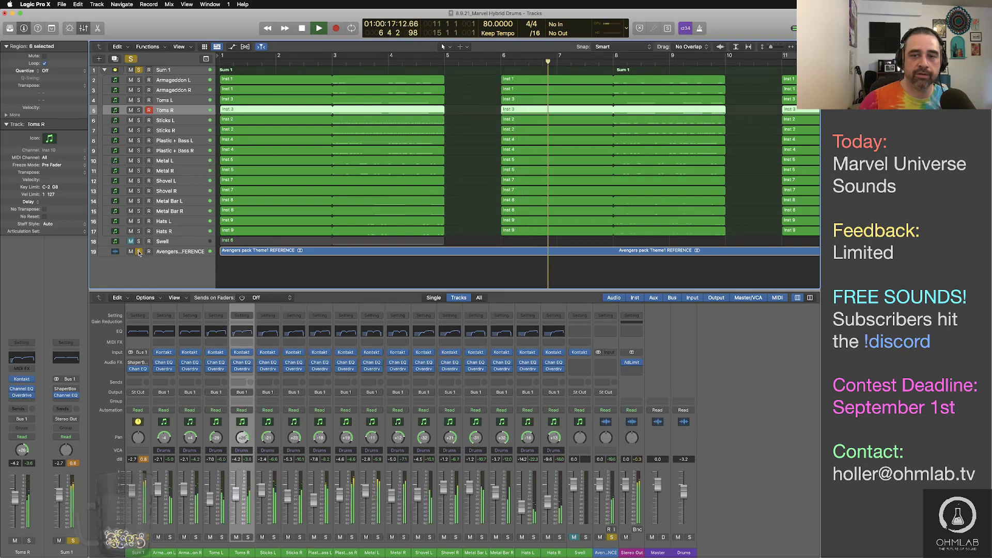
# Replace the Sum 1 solo with solos on the Toms, Sticks, Metal, Shovel and Metal Bar pairs to hear them with the reference
pyautogui.hscroll(5, 491, 268)
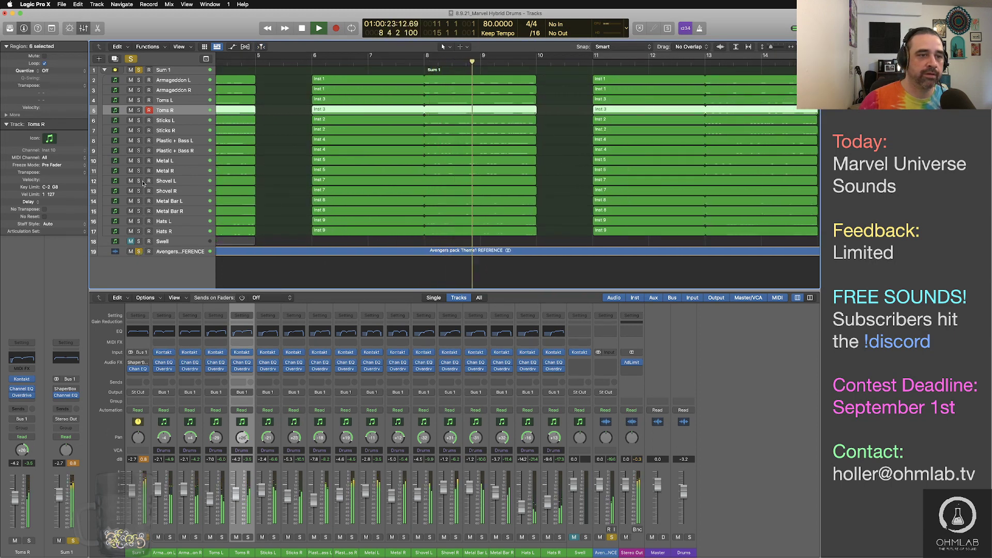
pyautogui.moveTo(138, 161); pyautogui.dragTo(138, 201)
pyautogui.moveTo(139, 100); pyautogui.dragTo(139, 122)
pyautogui.click(139, 71)
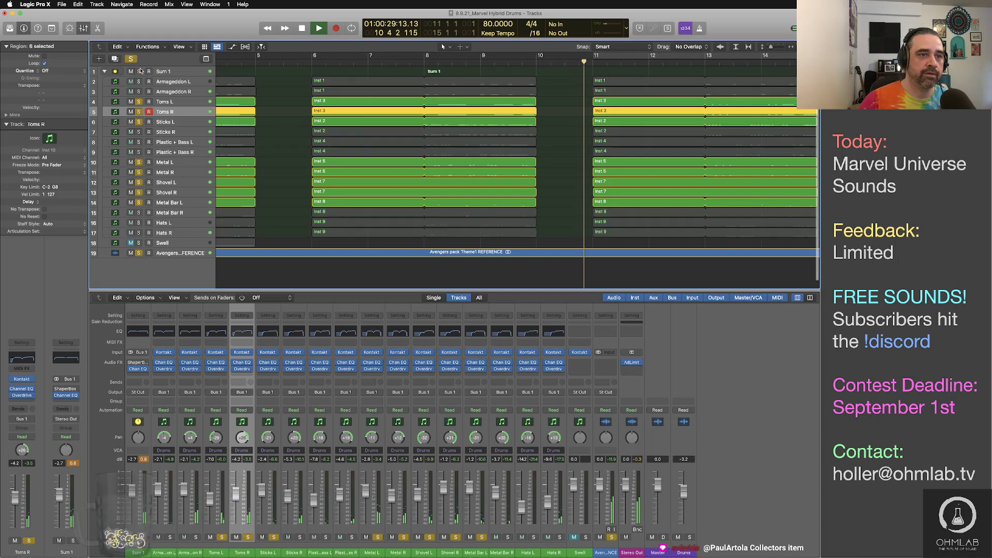
pyautogui.click(138, 132)
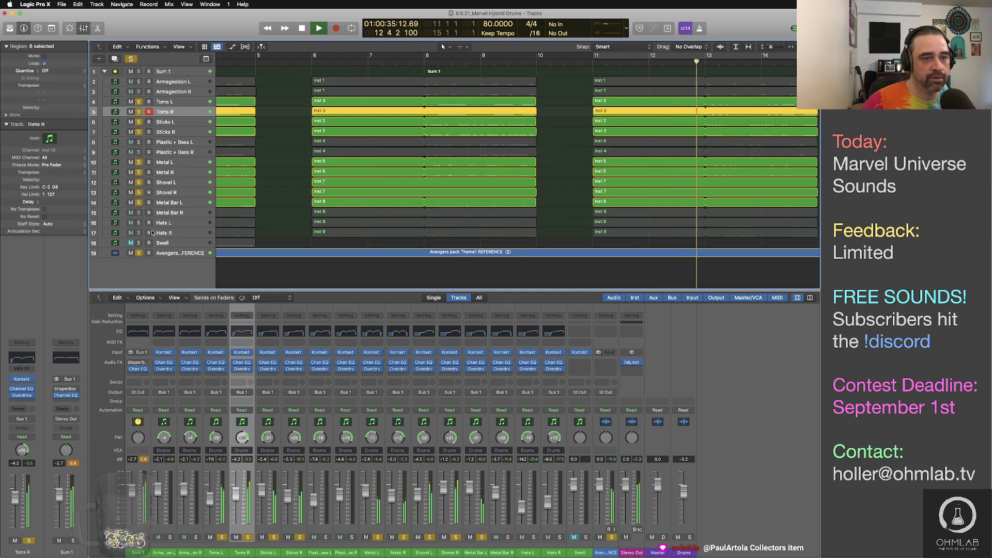
pyautogui.click(139, 212)
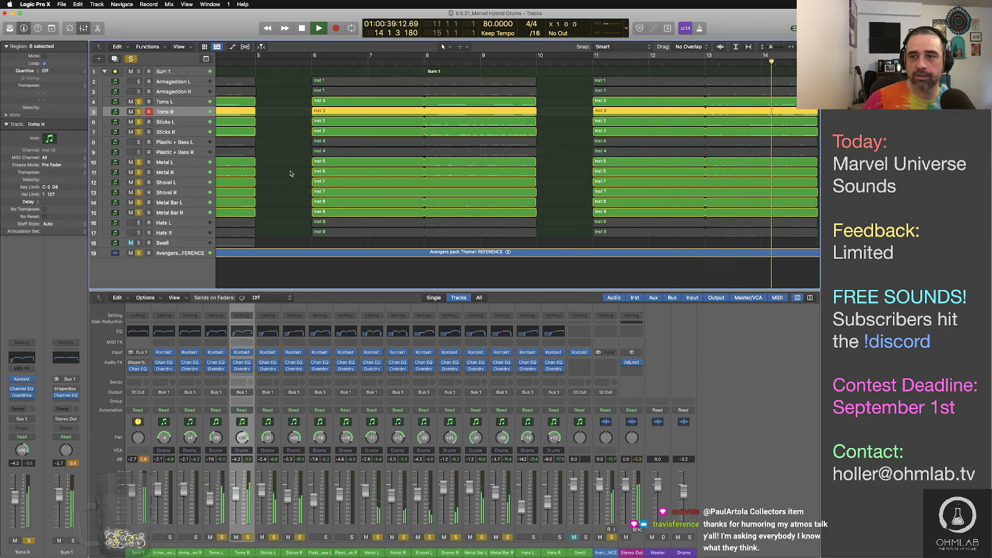
# Add the Plastic + Bass and Armageddon pairs to the solos and unsolo the Toms, Shovel and Metal Bar pairs during playback
pyautogui.moveTo(138, 142); pyautogui.dragTo(138, 156)
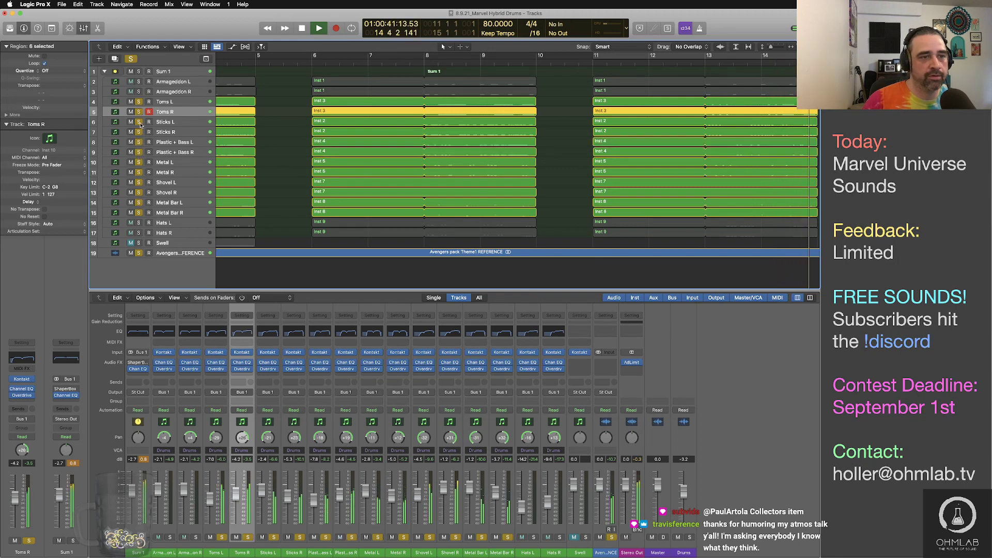
pyautogui.moveTo(138, 91); pyautogui.dragTo(139, 113)
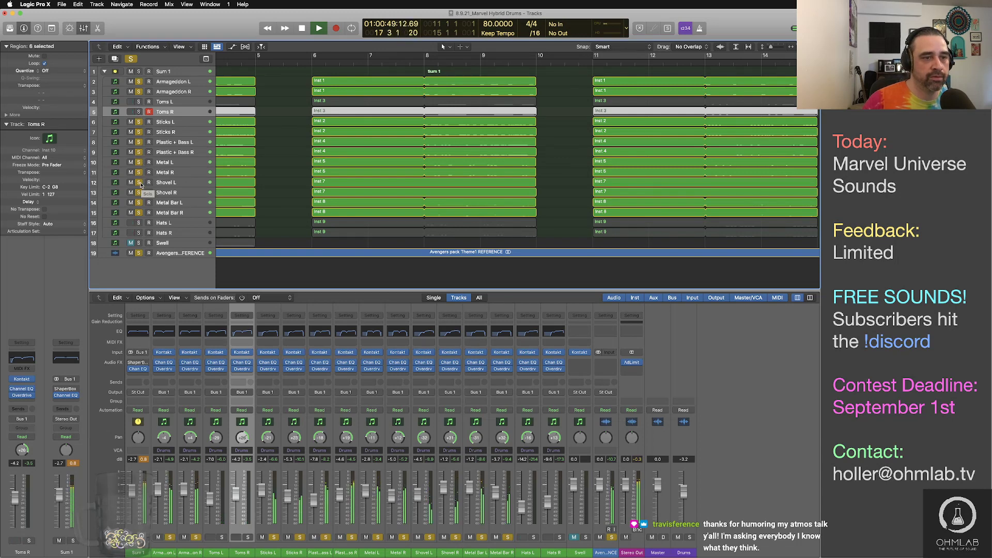
pyautogui.moveTo(141, 185); pyautogui.dragTo(138, 198)
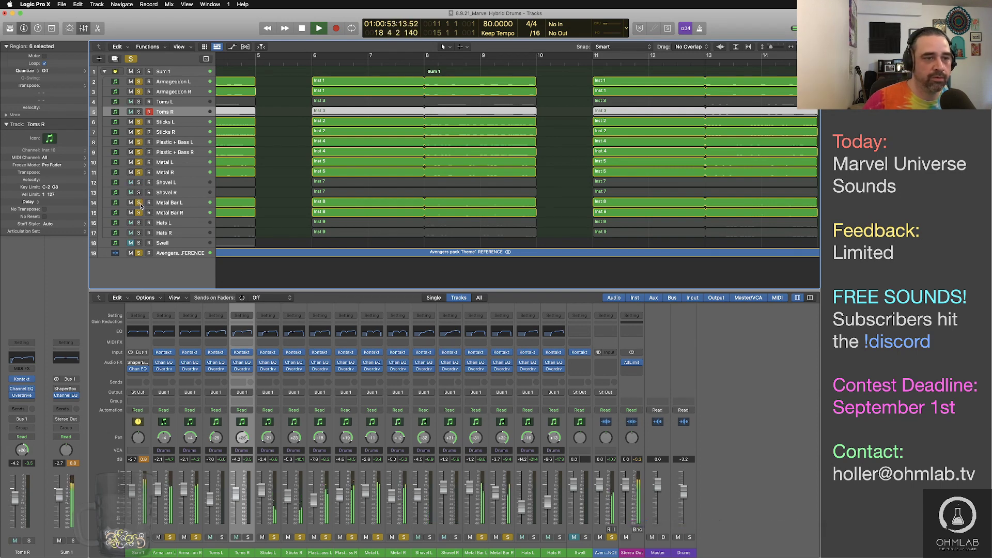
pyautogui.moveTo(139, 202); pyautogui.dragTo(139, 233)
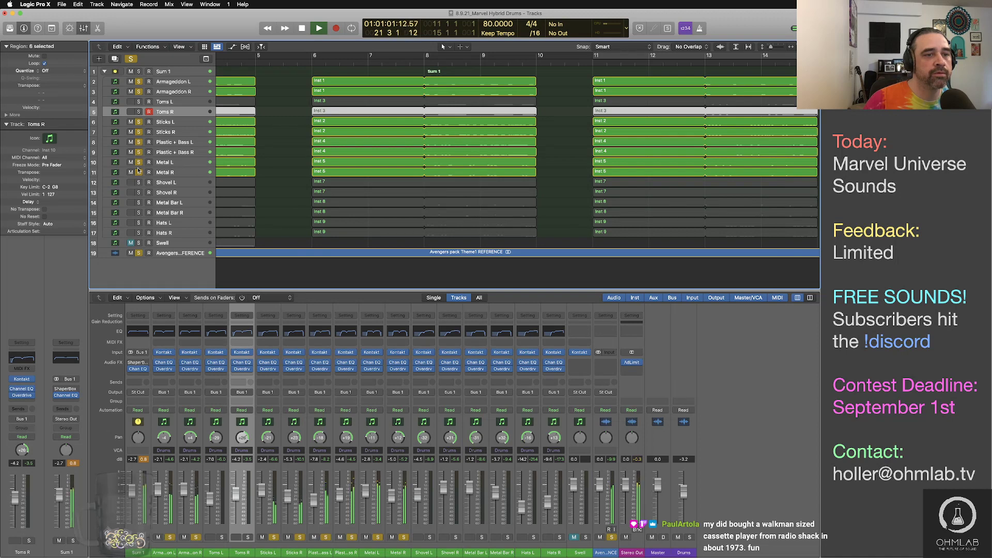
# Play the soloed drum tracks with the Avengers reference from about bar 25
pyautogui.press('super+Left')
pyautogui.press('super+Left')
pyautogui.press('super+Left')
pyautogui.press('super+Left')
pyautogui.press('super+Left')
pyautogui.press('super+Left')
pyautogui.press('super+Left')
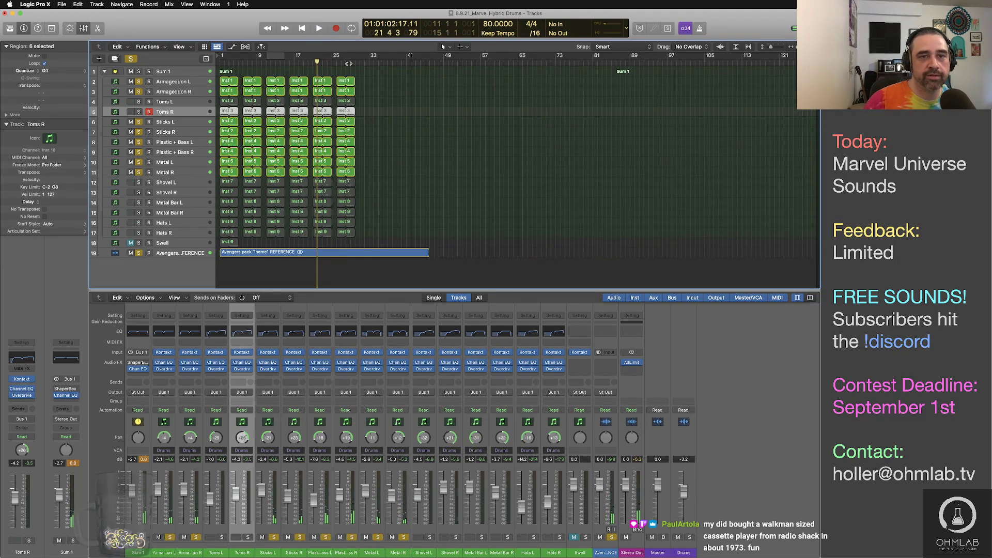
pyautogui.click(336, 62)
pyautogui.press('space')
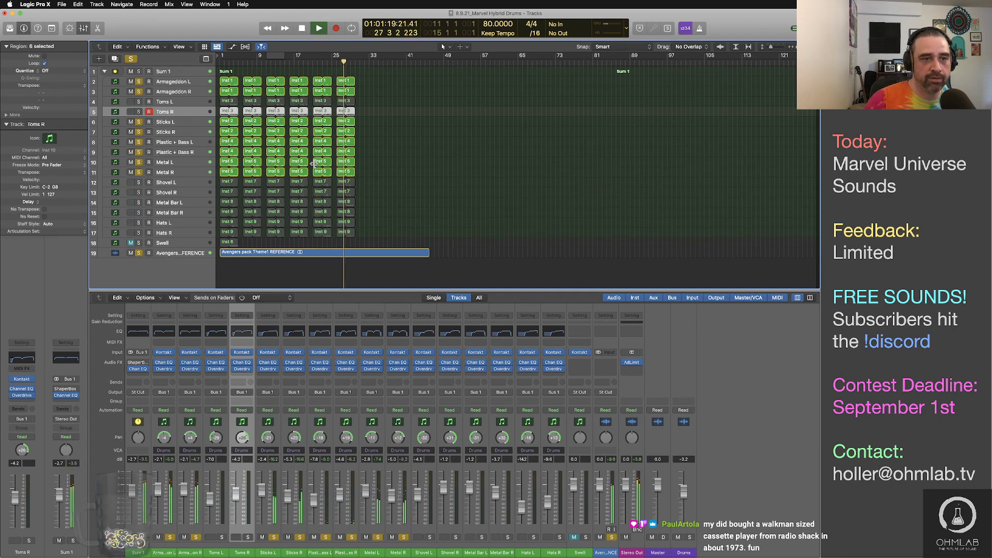
# Mute the Avengers reference and replace the individual drum solos with a solo on Sum 1, playing it from the beginning
pyautogui.click(139, 253)
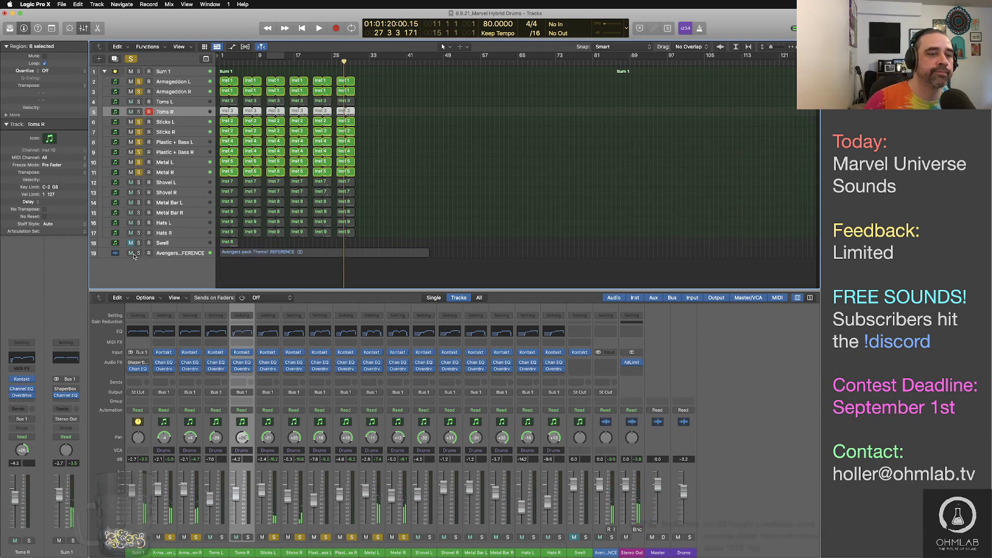
pyautogui.click(369, 254)
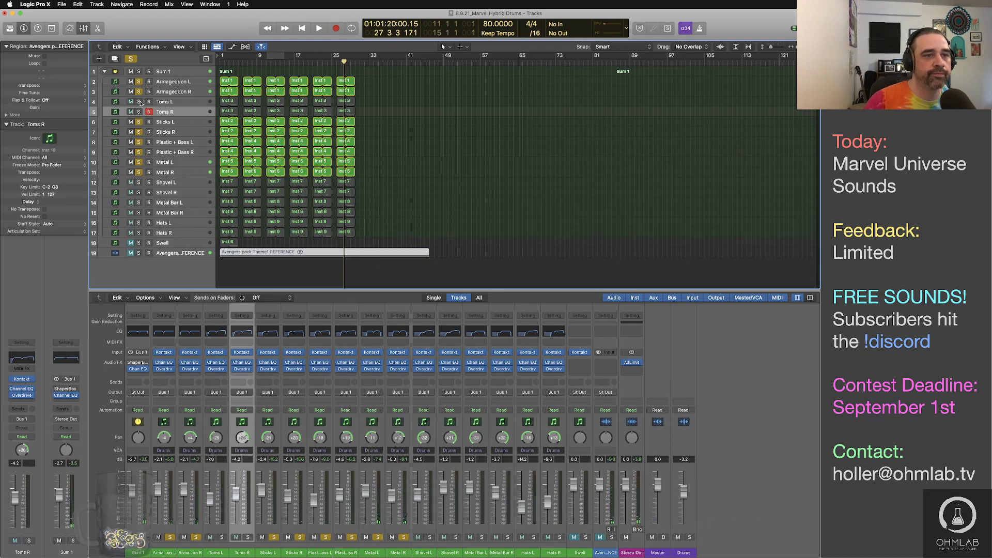
pyautogui.moveTo(140, 102); pyautogui.dragTo(140, 110)
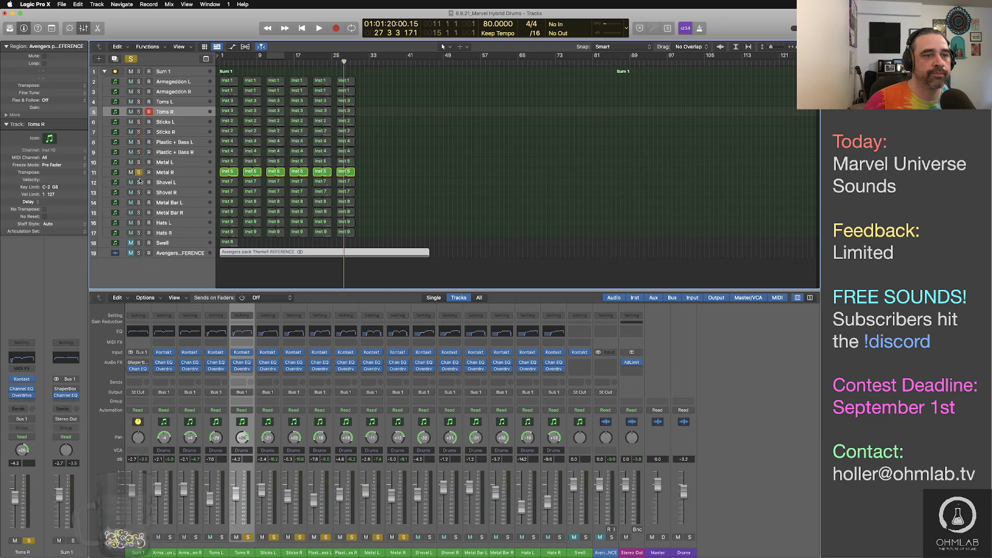
pyautogui.keyDown('alt'); pyautogui.click(139, 81); pyautogui.keyUp('alt')
pyautogui.click(183, 71)
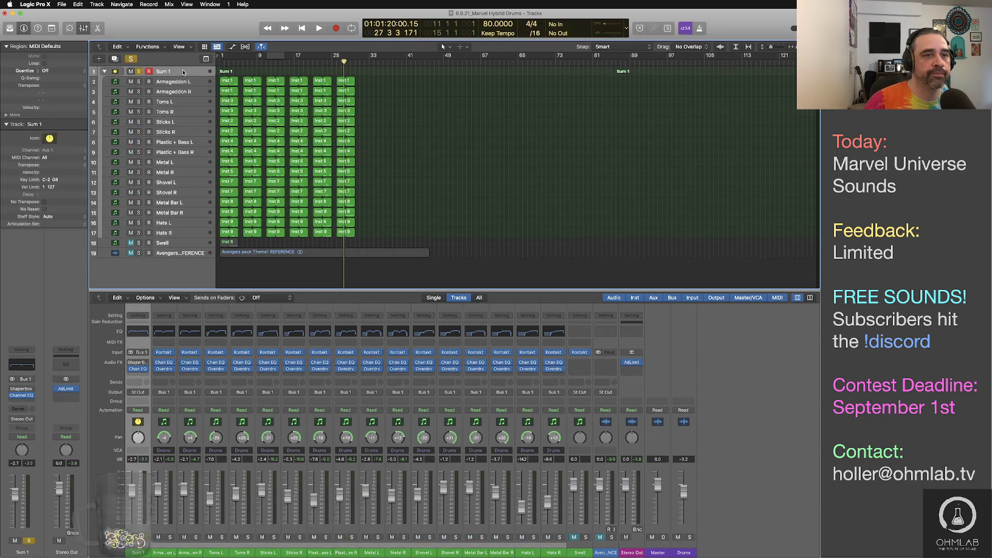
pyautogui.press('space')
pyautogui.press('Return')
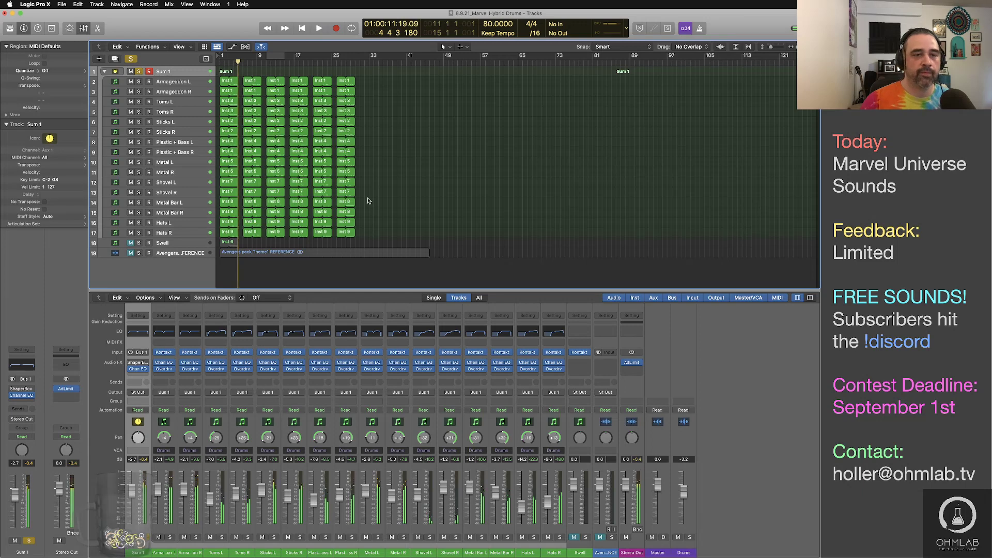
# Solo Armageddon L and Armageddon R in place of Sum 1 and play them from the beginning
pyautogui.press('super+Up')
pyautogui.press('super+Up')
pyautogui.press('super+Up')
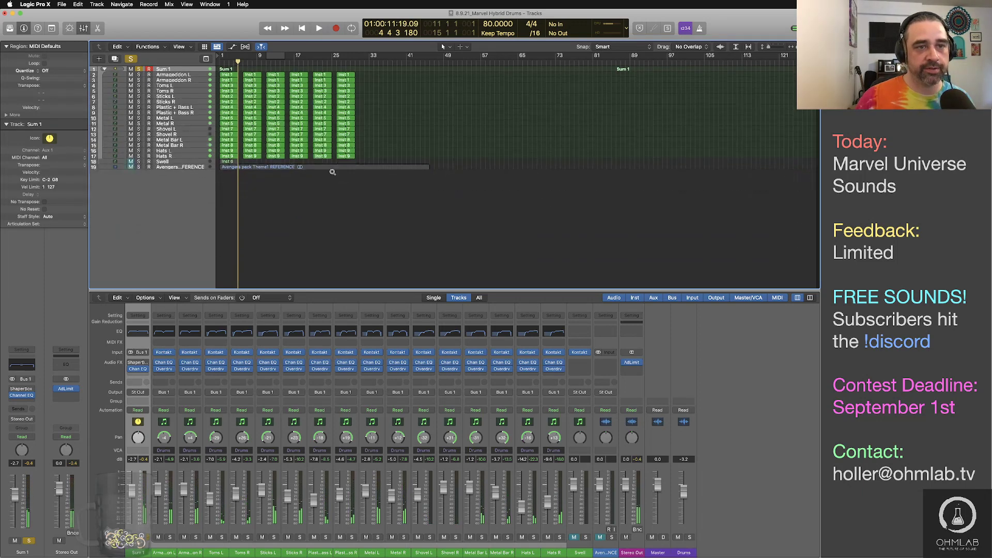
pyautogui.press('super+Right')
pyautogui.press('super+Right')
pyautogui.press('super+Right')
pyautogui.press('super+Right')
pyautogui.press('super+Right')
pyautogui.press('super+Right')
pyautogui.press('super+Left')
pyautogui.press('super+Left')
pyautogui.press('super+Left')
pyautogui.press('super+Right')
pyautogui.press('super+Right')
pyautogui.press('super+Right')
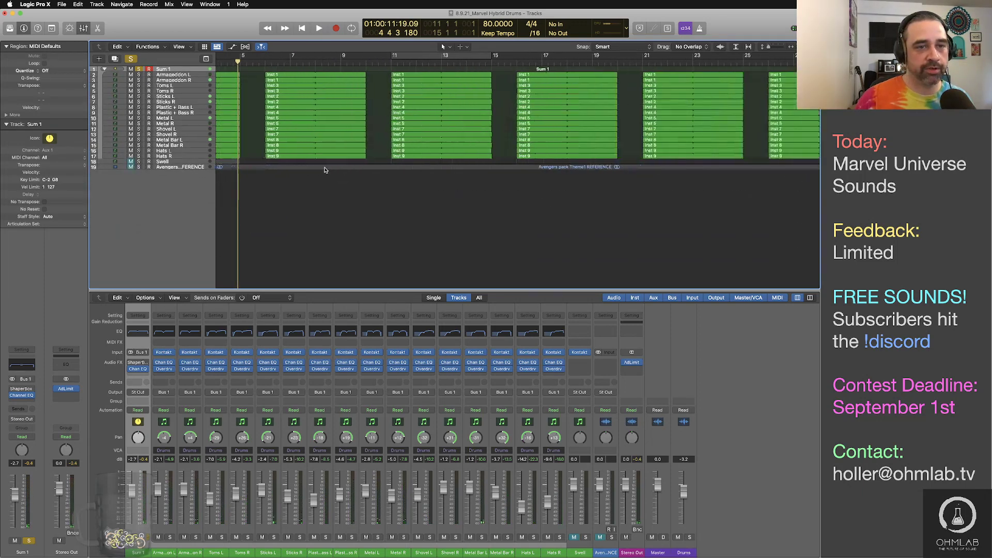
pyautogui.hscroll(-5, 326, 170)
pyautogui.press('super+Down')
pyautogui.press('super+Down')
pyautogui.press('super+Down')
pyautogui.press('super+Down')
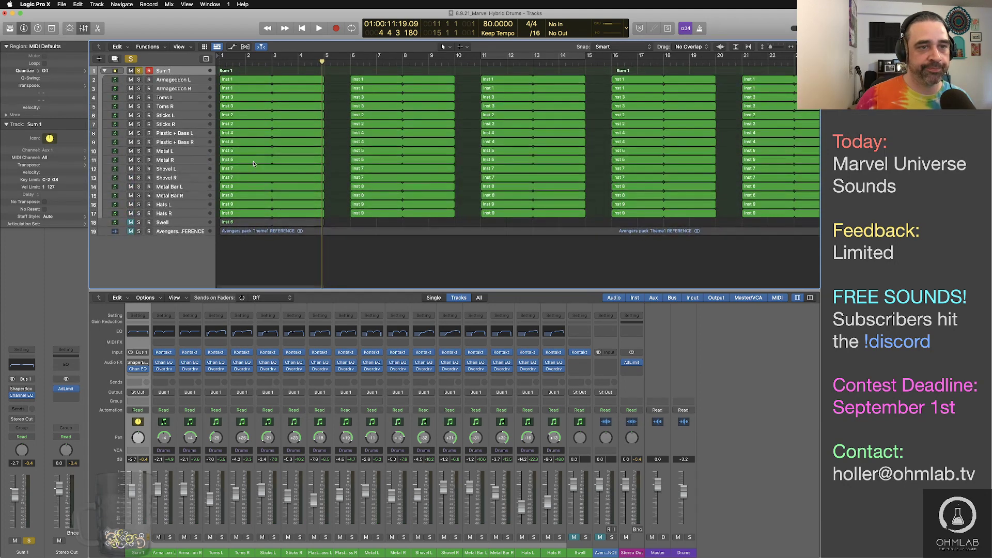
pyautogui.press('super+Up')
pyautogui.moveTo(138, 79); pyautogui.dragTo(138, 88)
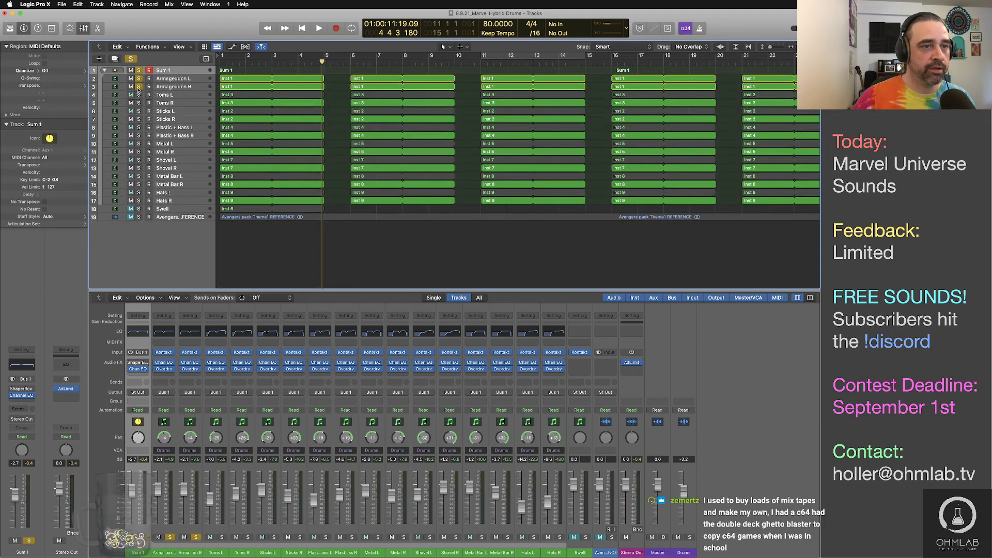
pyautogui.press('Return')
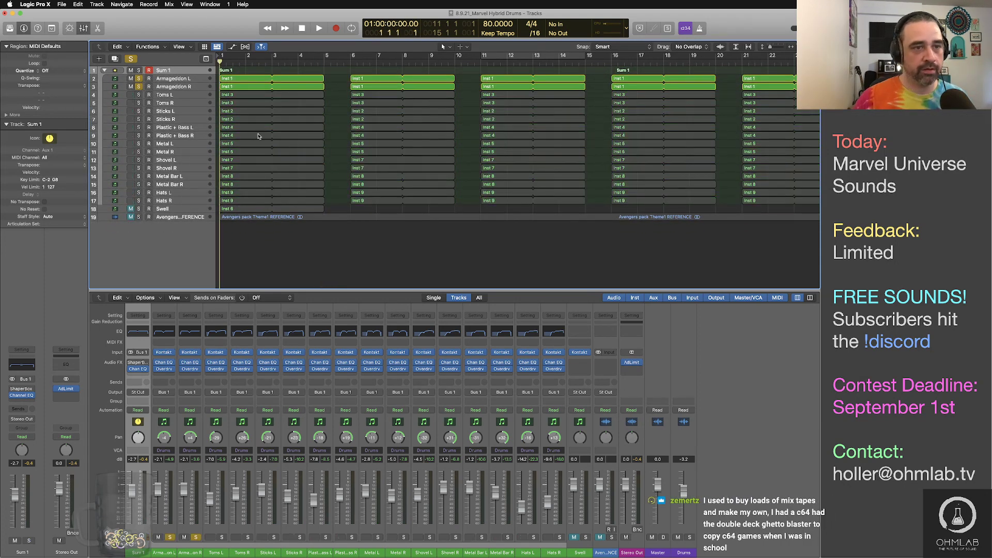
pyautogui.press('space')
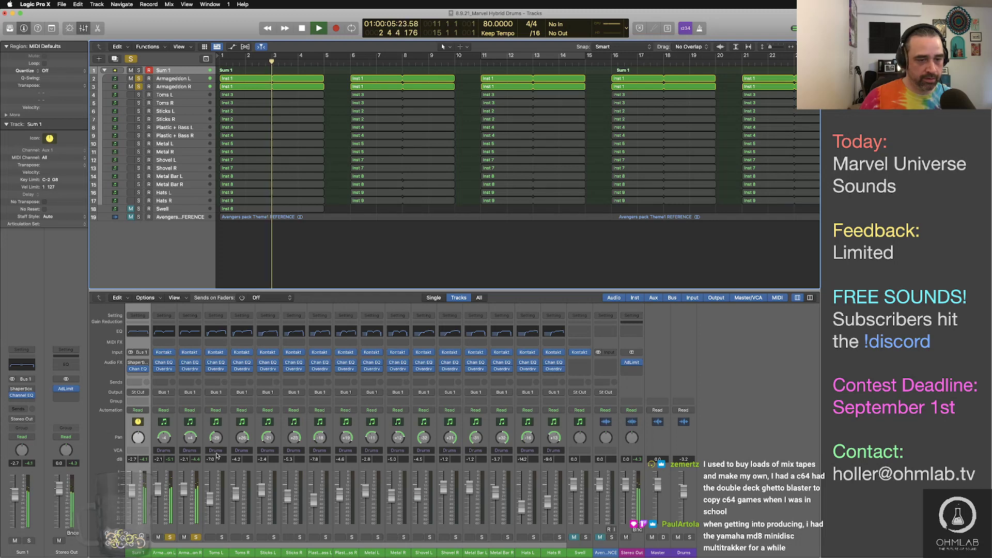
pyautogui.press('space')
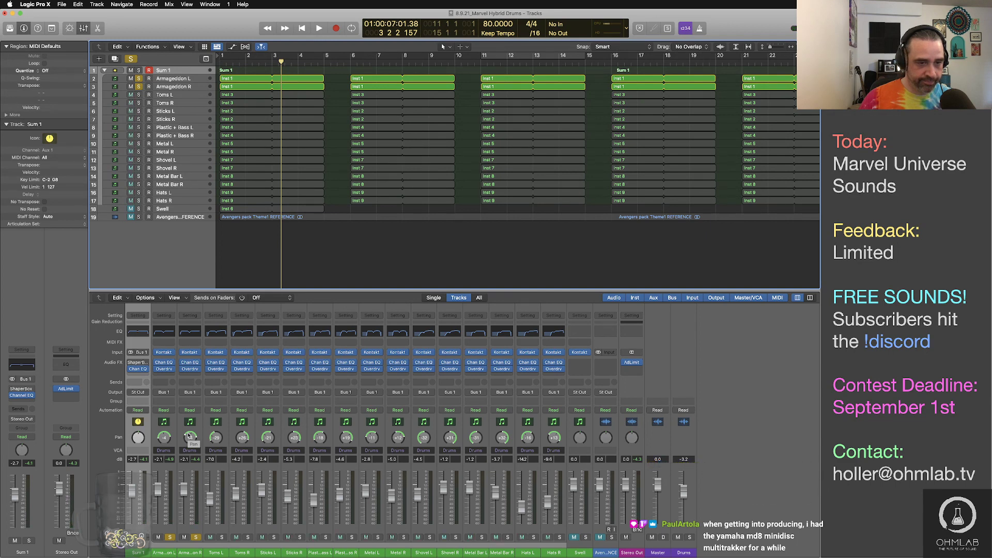
# Play Armageddon L alone with its pan centred, and play both Armageddon tracks together from the beginning for comparison
pyautogui.click(199, 539)
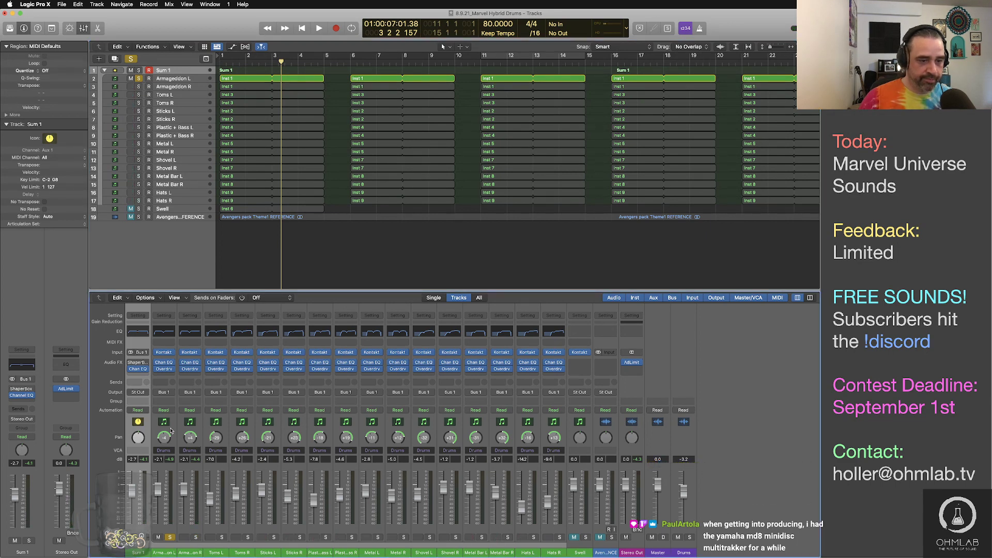
pyautogui.press('space')
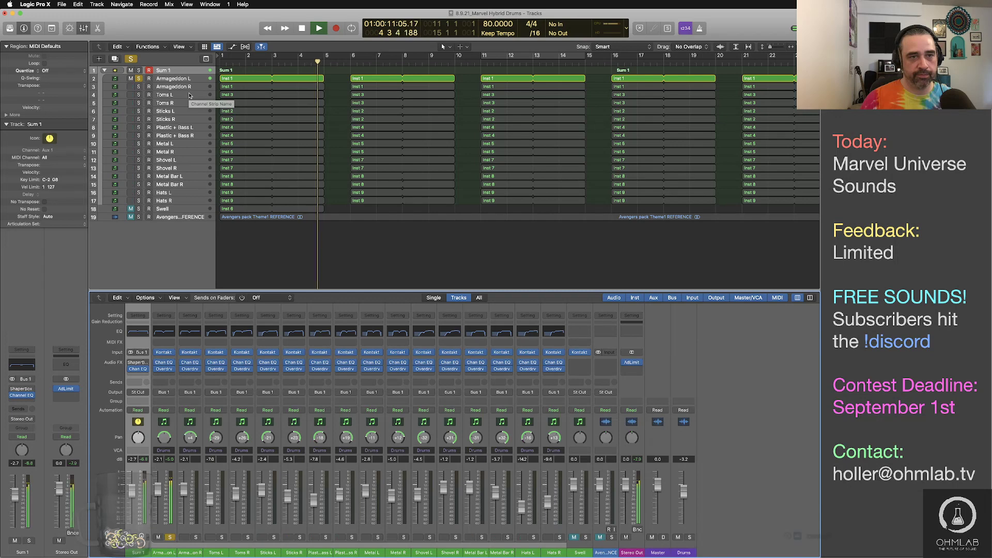
pyautogui.press('space')
pyautogui.click(138, 86)
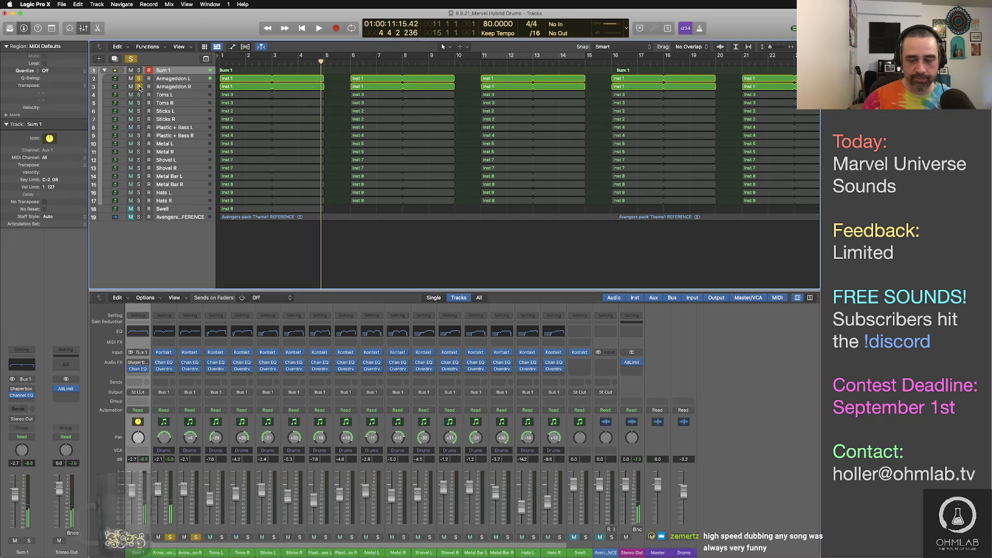
pyautogui.press('Return')
pyautogui.press('space')
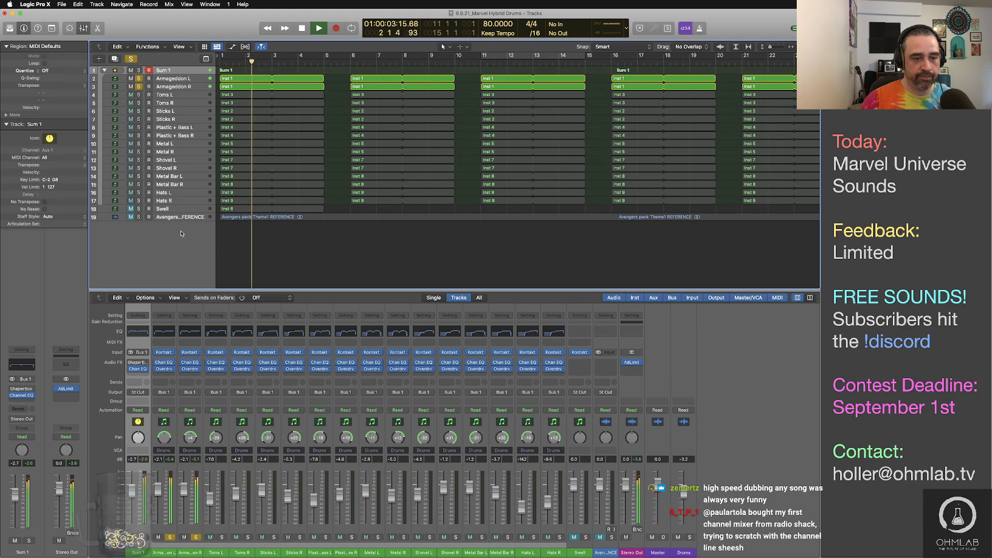
pyautogui.press('space')
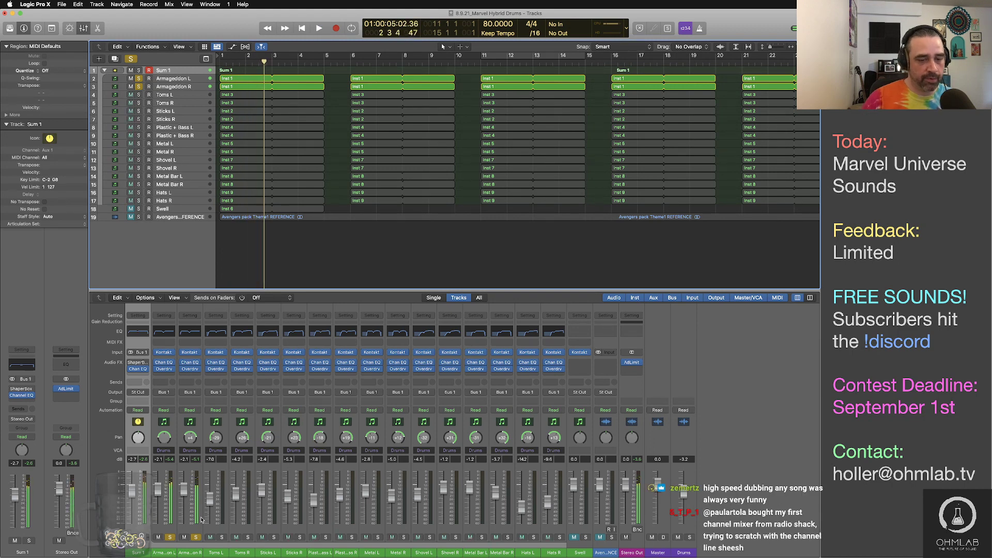
# Pan Armageddon L to -11 and Armageddon R to +11, and lower Armageddon L to -6.2 dB while listening
pyautogui.moveTo(170, 439); pyautogui.dragTo(163, 440)
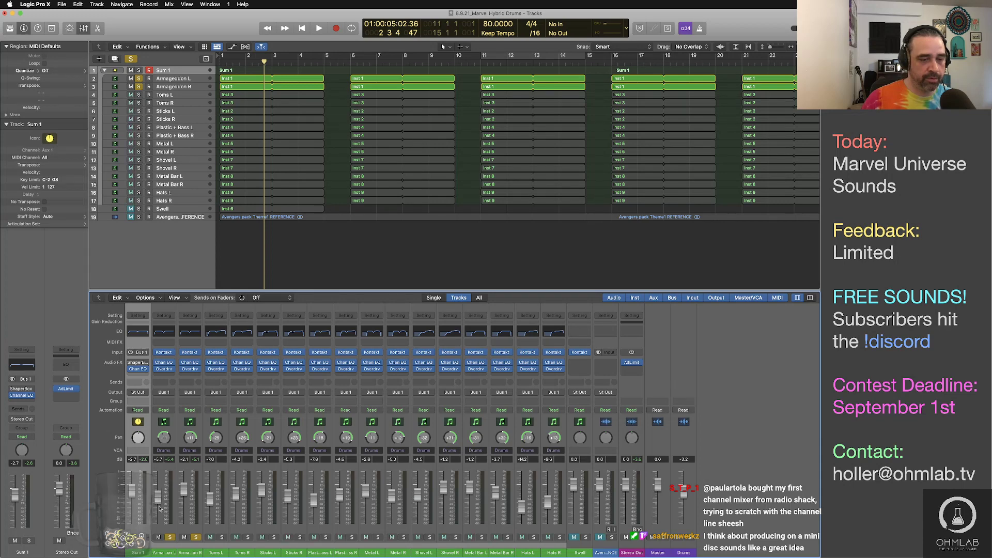
pyautogui.press('space')
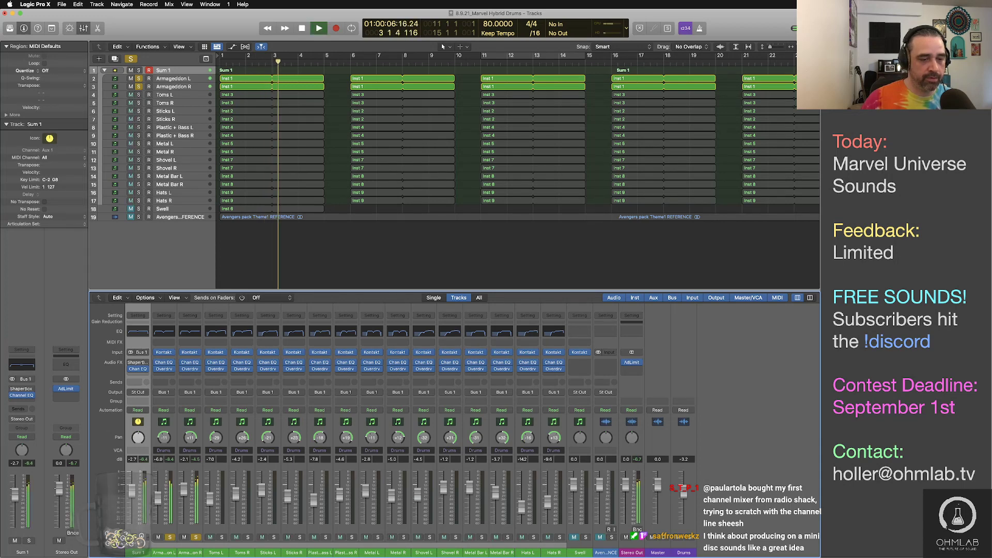
pyautogui.moveTo(158, 498); pyautogui.dragTo(158, 502)
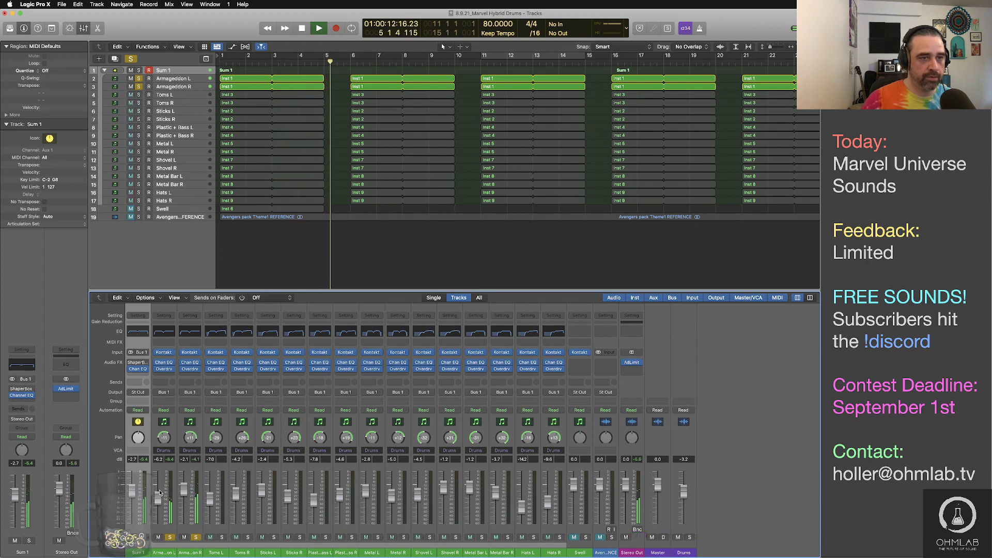
# Solo Sum 1 in place of the Armageddon tracks to hear the full drum mix
pyautogui.click(138, 70)
pyautogui.click(139, 87)
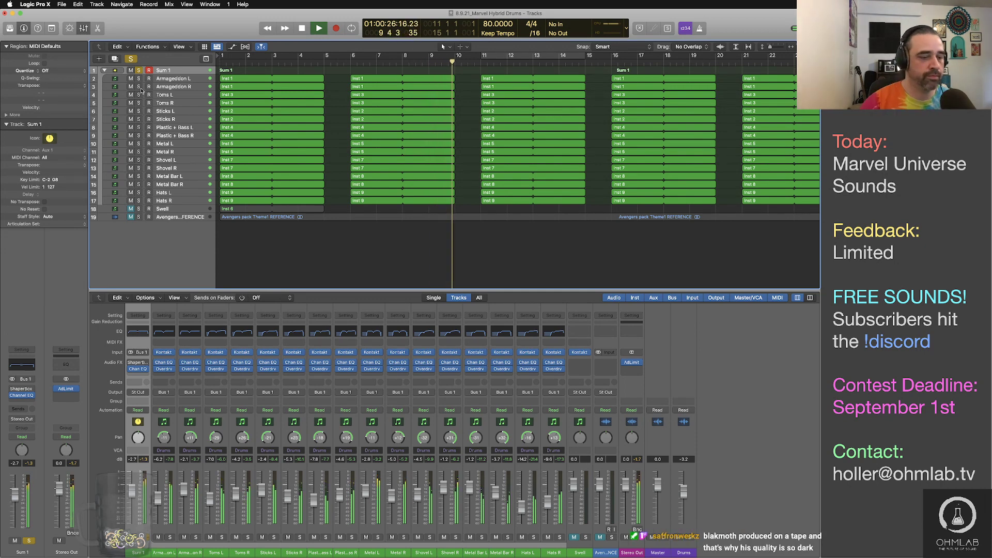
# Insert a MultiMeter on the Stereo Out, show its goniometer and move its window clear of the track names
pyautogui.click(70, 395)
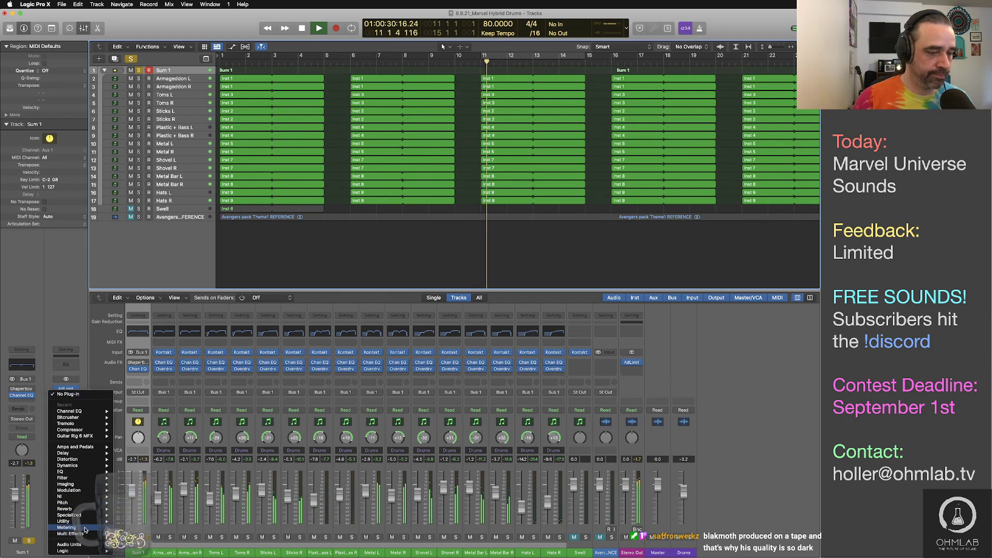
pyautogui.moveTo(67, 528)
pyautogui.click(146, 545)
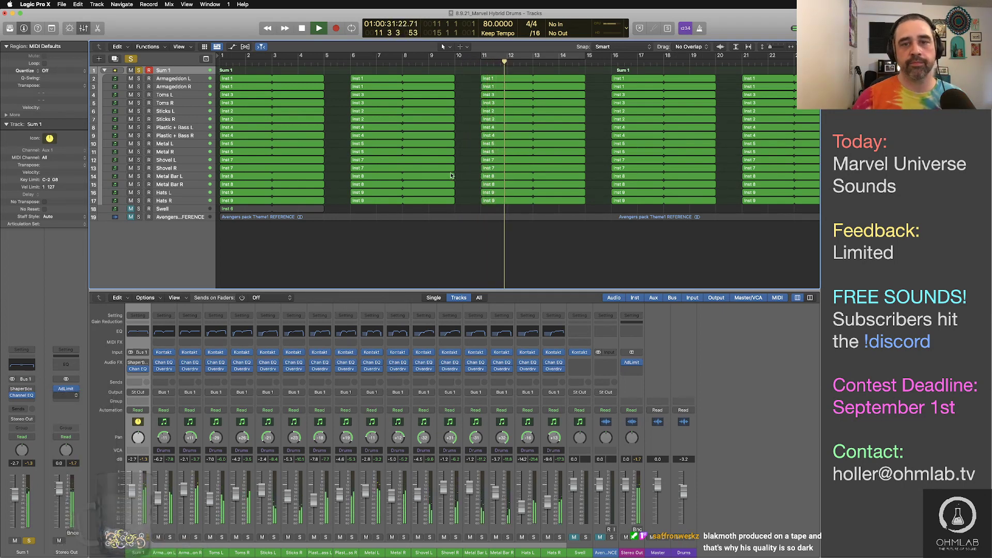
pyautogui.click(537, 147)
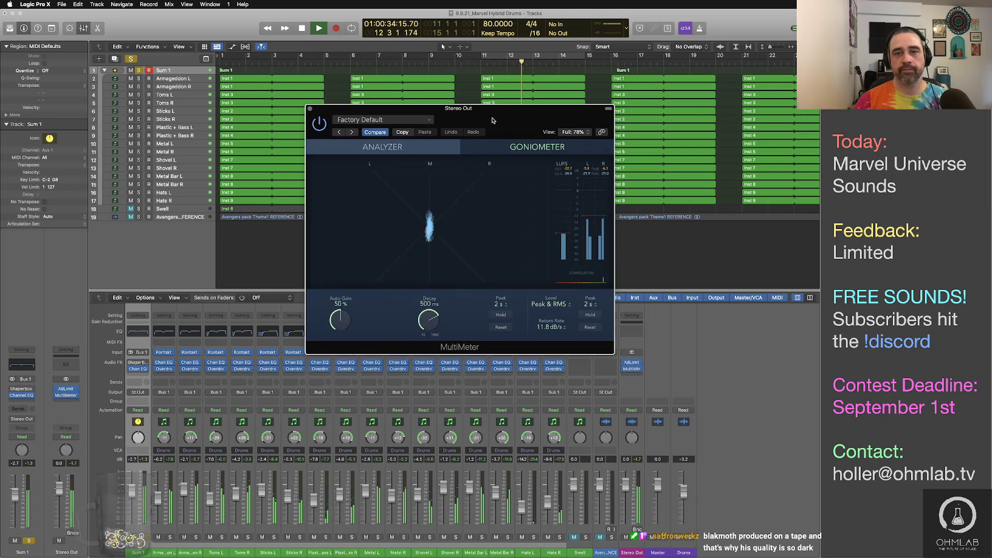
pyautogui.moveTo(489, 120); pyautogui.dragTo(672, 241)
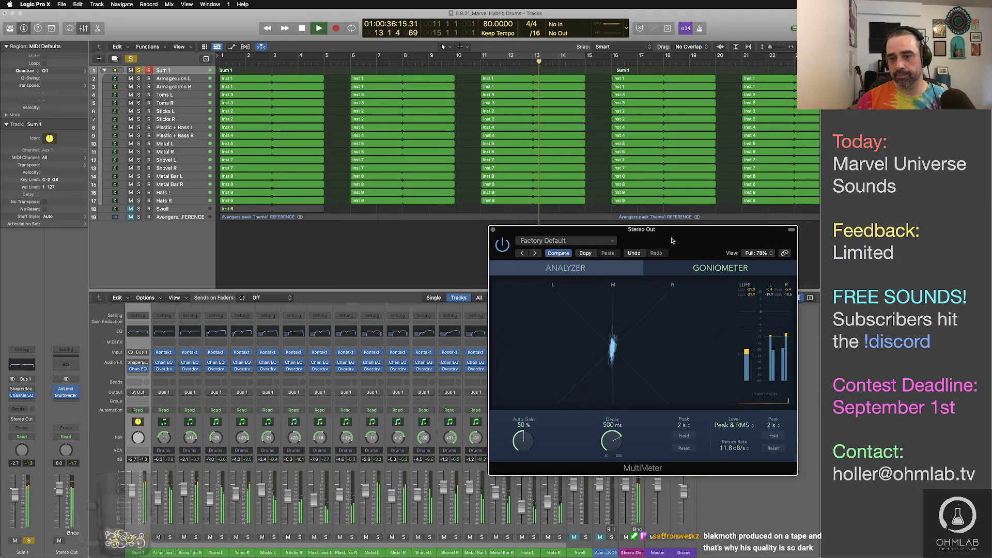
# Solo only Armageddon L and Armageddon R in place of Sum 1 and play them from the beginning
pyautogui.click(139, 79)
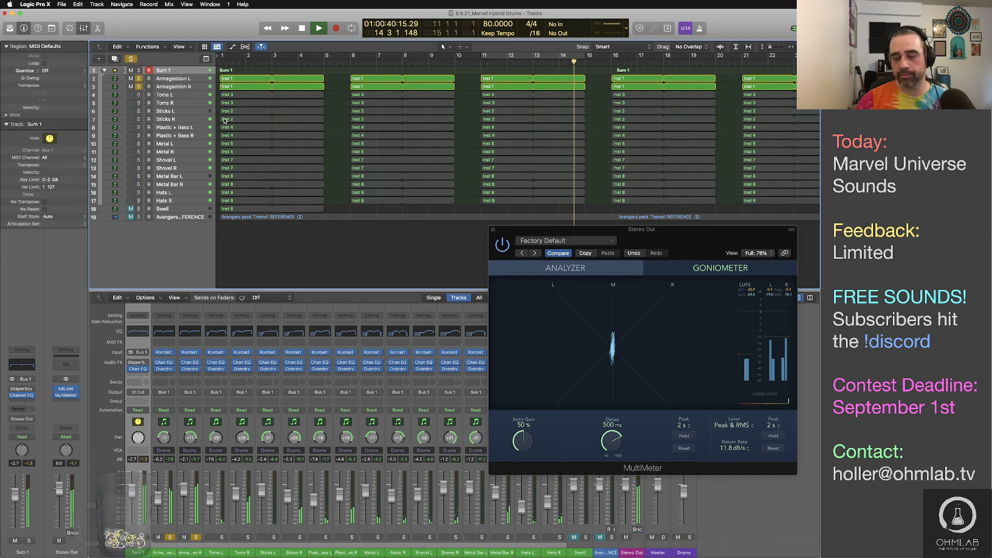
pyautogui.press('Return')
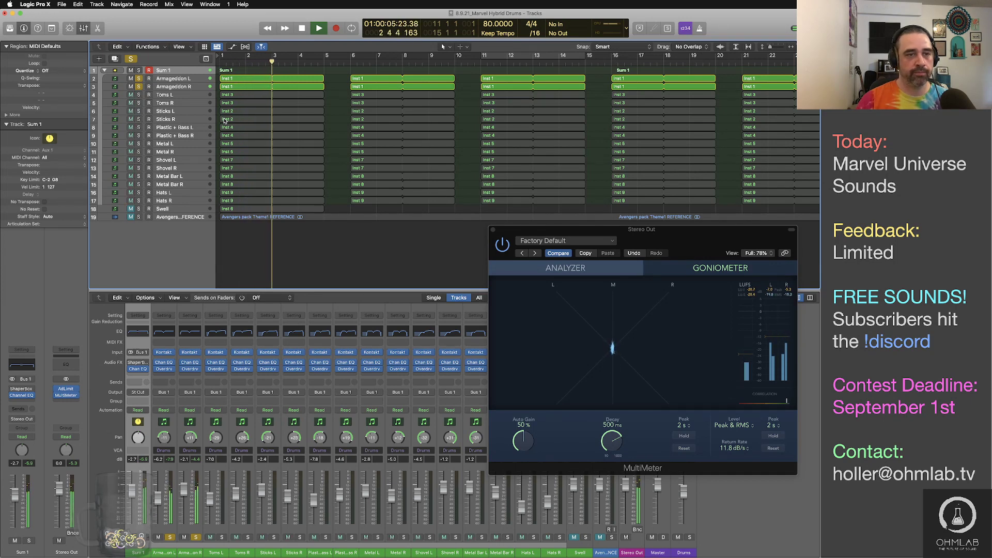
pyautogui.press('space')
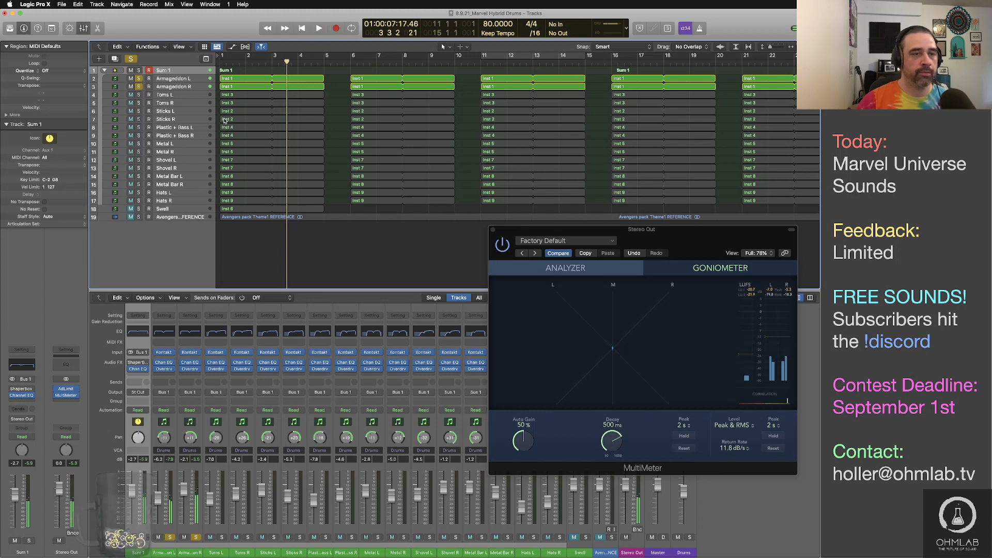
# Examine the start offset of the R regions against the L regions at the very beginning of the song
pyautogui.press('super+Right')
pyautogui.press('super+Right')
pyautogui.press('super+Right')
pyautogui.press('super+Right')
pyautogui.press('super+Right')
pyautogui.press('Return')
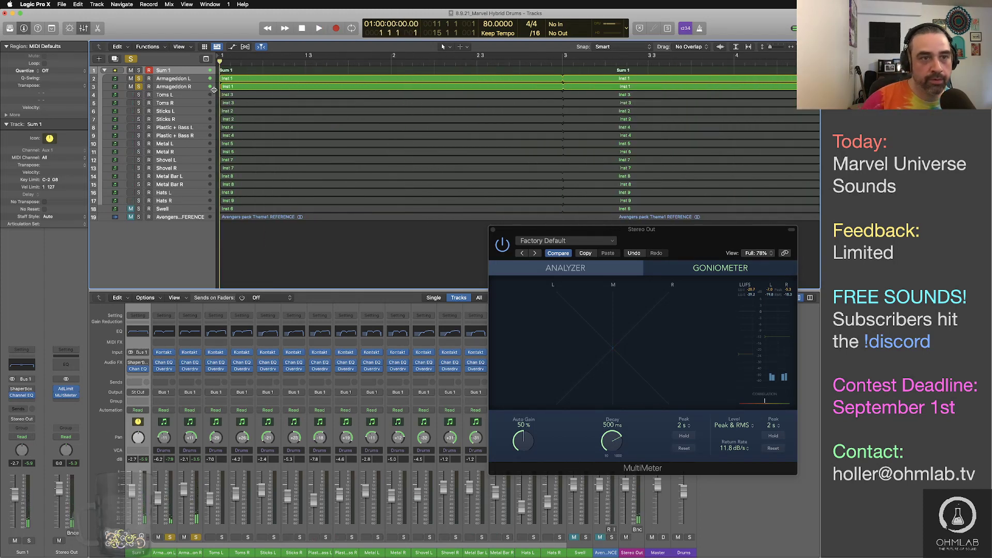
pyautogui.press('super+Right')
pyautogui.press('super+Right')
pyautogui.press('super+Right')
pyautogui.press('super+Right')
pyautogui.press('super+Right')
pyautogui.press('super+Right')
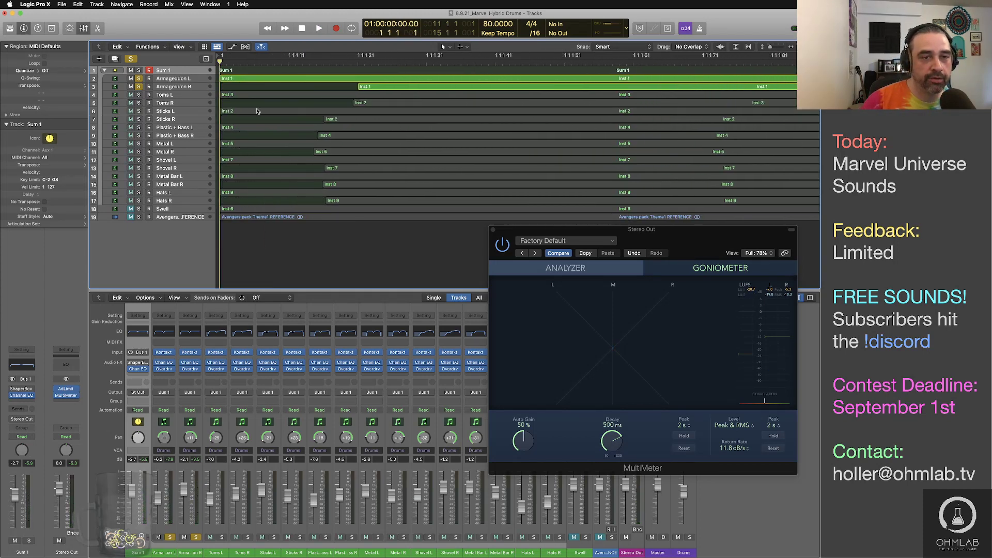
pyautogui.press('super+Left')
pyautogui.press('super+Left')
pyautogui.press('super+Left')
pyautogui.press('super+Left')
pyautogui.press('super+Left')
pyautogui.press('super+Left')
pyautogui.press('super+Left')
pyautogui.press('super+Left')
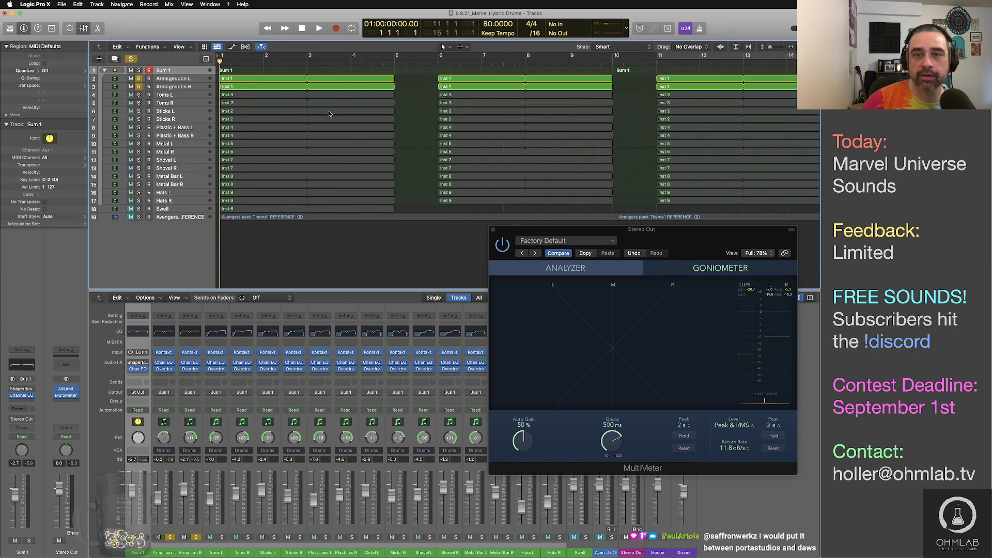
# Select all regions on Armageddon R, shift them slightly later and play the start of the song
pyautogui.click(190, 87)
pyautogui.press('super+Right')
pyautogui.press('super+Right')
pyautogui.press('super+Right')
pyautogui.press('super+Right')
pyautogui.press('super+Right')
pyautogui.press('super+Right')
pyautogui.press('super+Right')
pyautogui.press('super+Right')
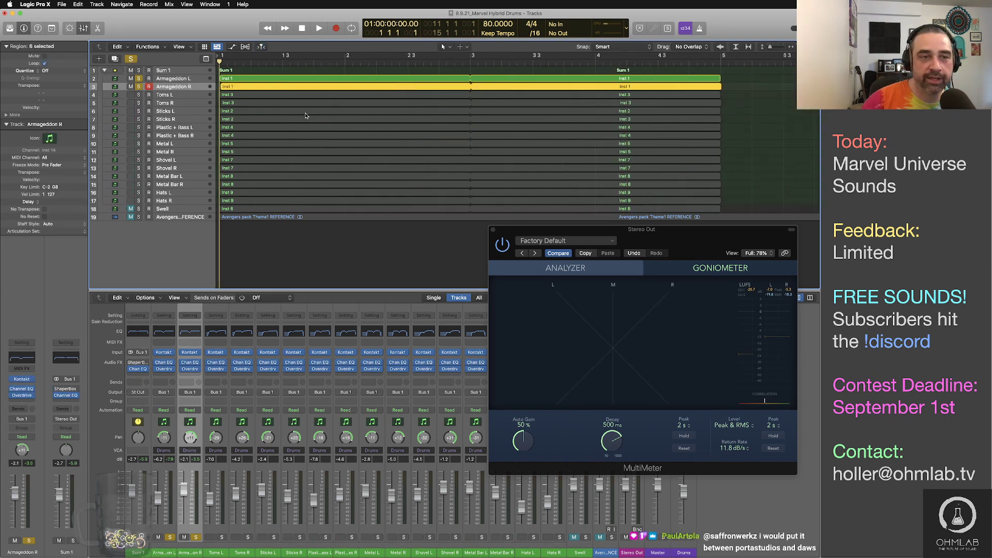
pyautogui.press('super+Right')
pyautogui.press('super+Right')
pyautogui.press('super+Right')
pyautogui.press('super+Right')
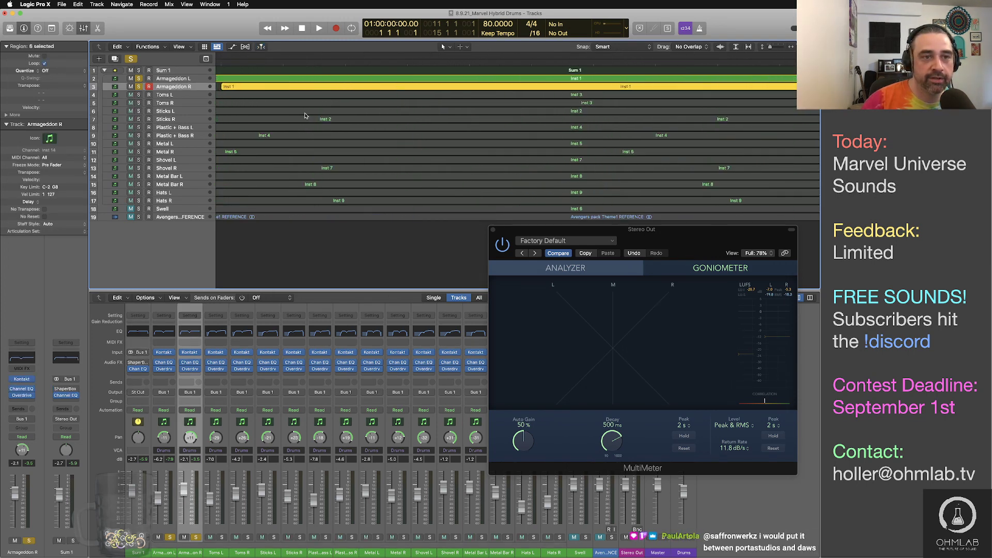
pyautogui.moveTo(332, 89); pyautogui.dragTo(336, 89)
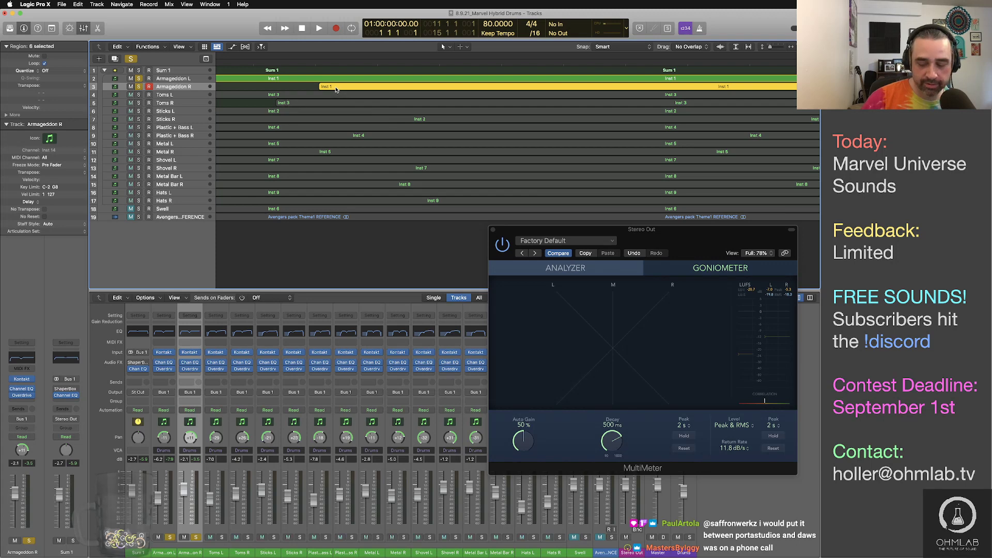
pyautogui.press('Return')
pyautogui.press('space')
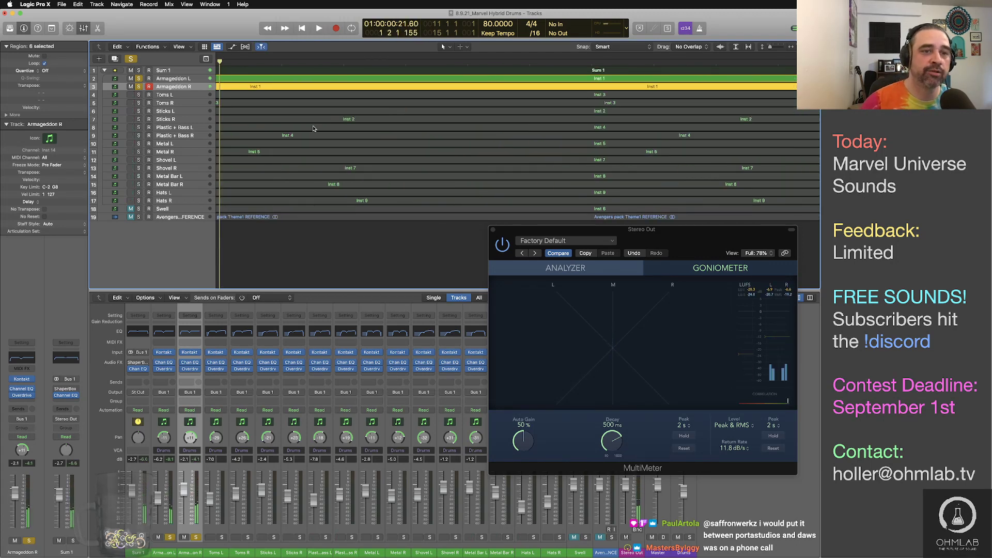
# Move the Armageddon R regions closer to the start of the Armageddon L regions and listen from the beginning
pyautogui.hscroll(-15, 313, 128)
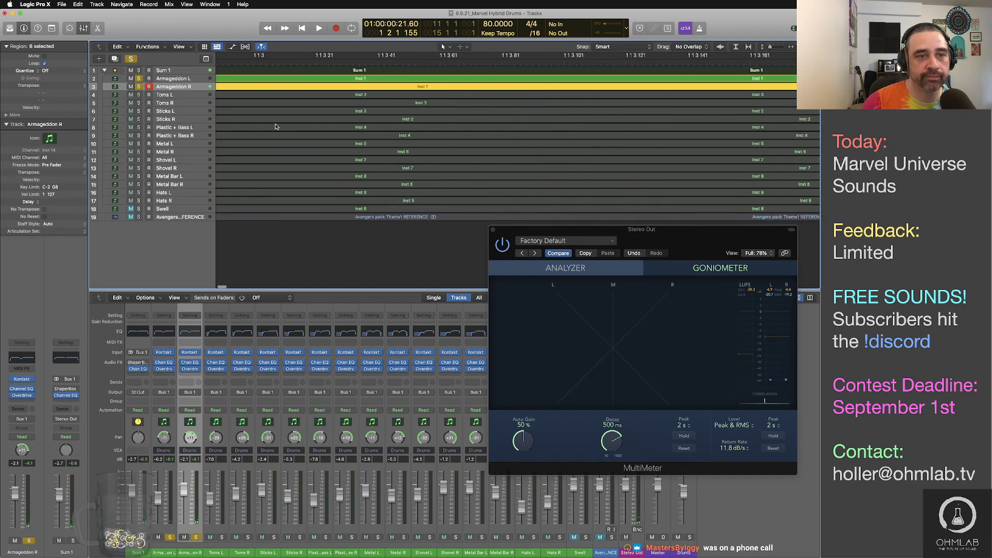
pyautogui.press('Return')
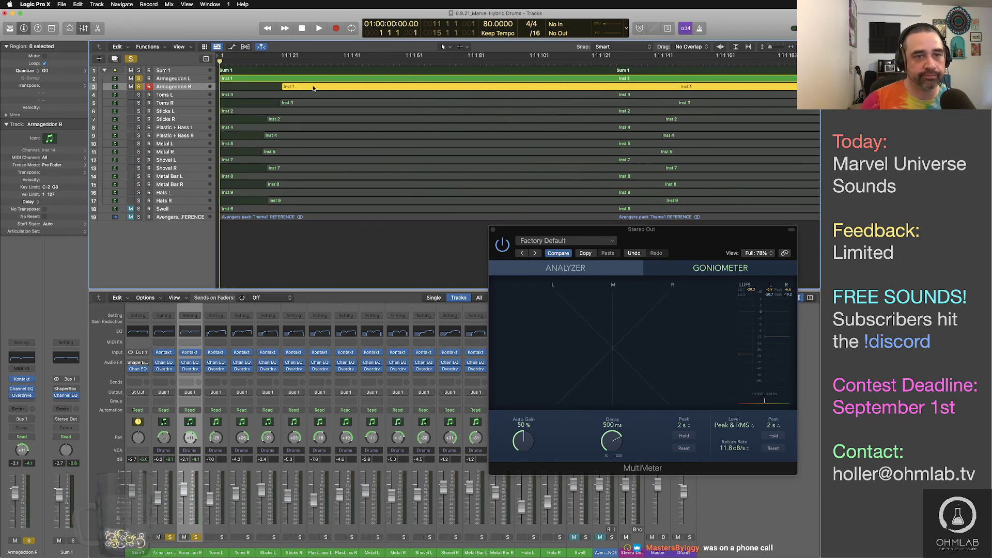
pyautogui.moveTo(314, 88); pyautogui.dragTo(284, 88)
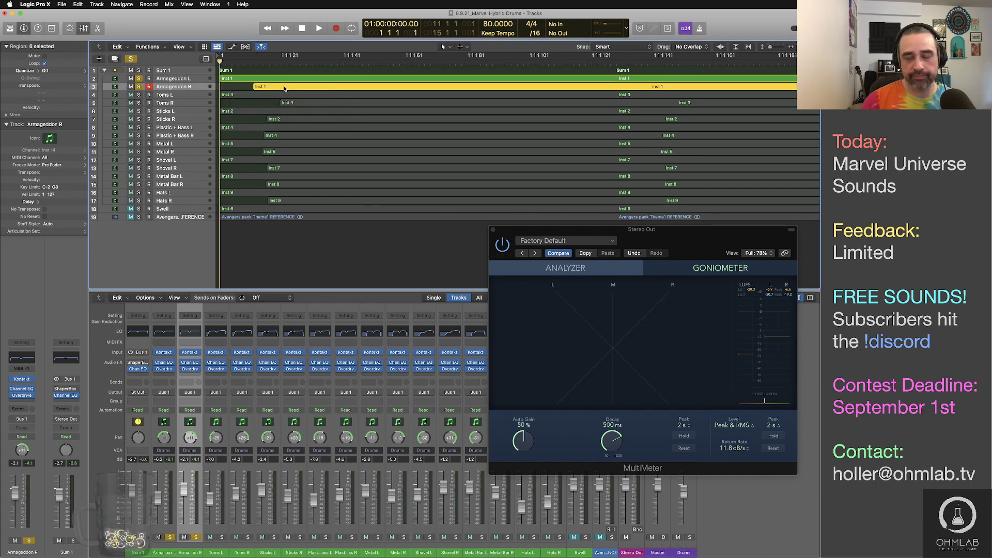
pyautogui.press('space')
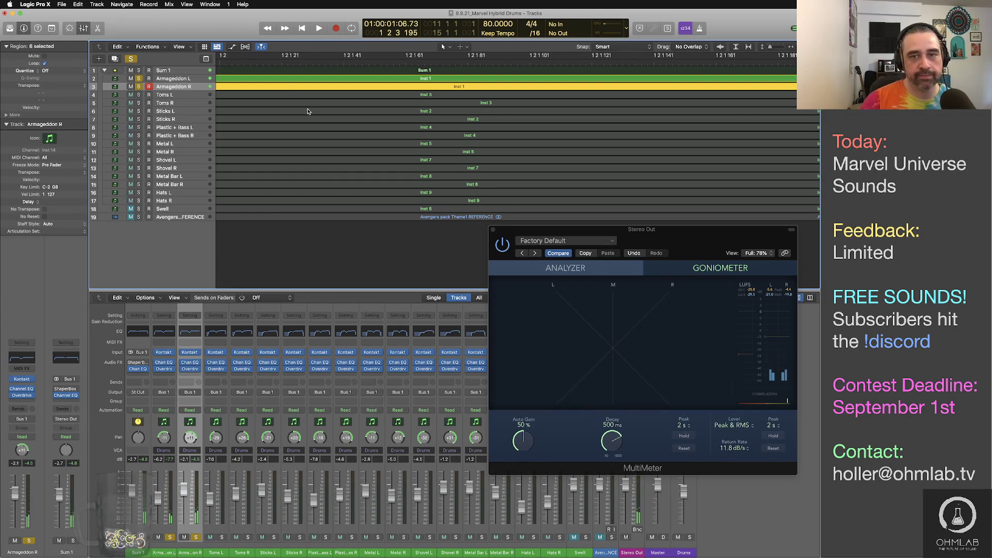
# Shift the Armageddon R regions still earlier, almost in line with the Armageddon L regions, and play them
pyautogui.press('z')
pyautogui.press('super+Right')
pyautogui.press('super+Right')
pyautogui.press('super+Right')
pyautogui.press('super+Right')
pyautogui.press('super+Right')
pyautogui.press('super+Right')
pyautogui.press('super+Right')
pyautogui.press('super+Right')
pyautogui.press('super+Right')
pyautogui.press('super+Right')
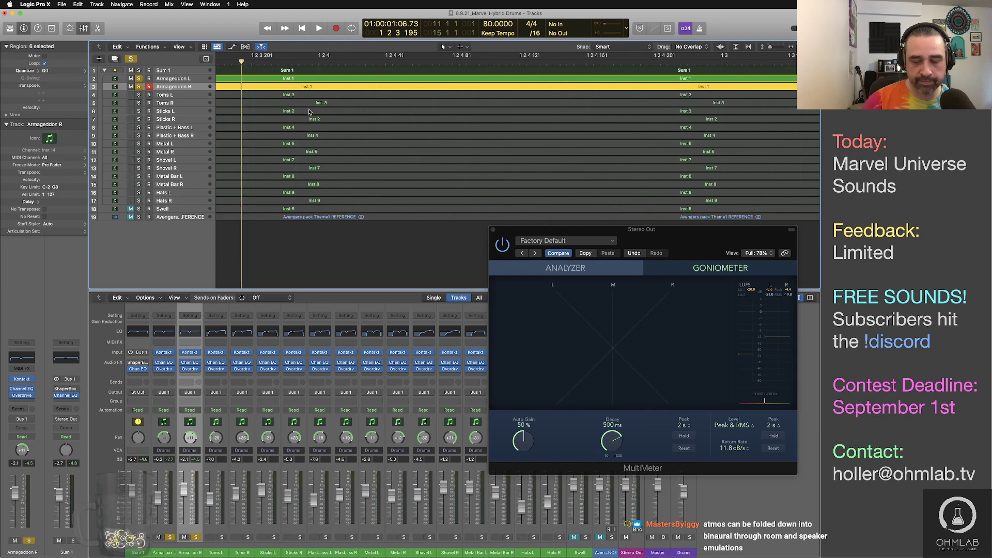
pyautogui.press('Return')
pyautogui.moveTo(276, 91); pyautogui.dragTo(268, 89)
pyautogui.press('space')
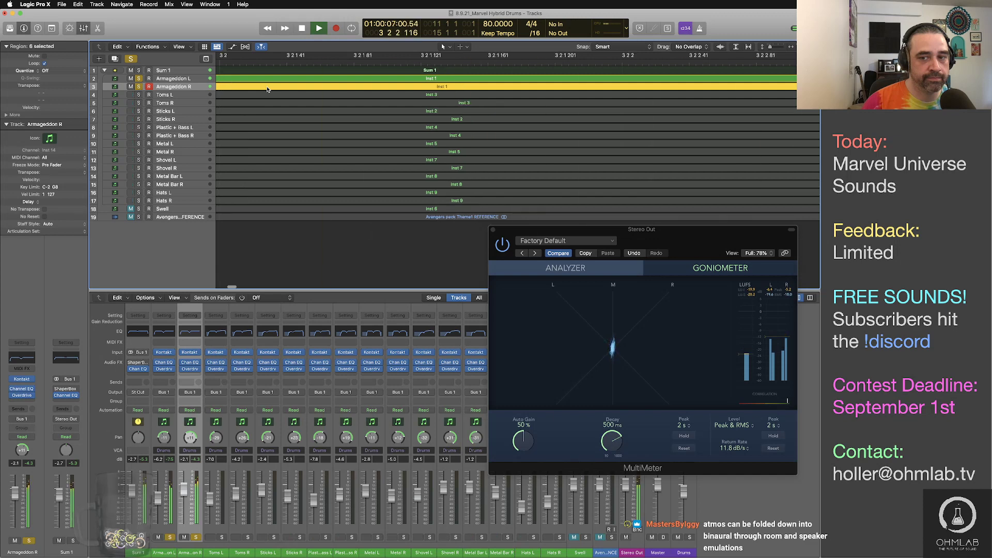
pyautogui.press('space')
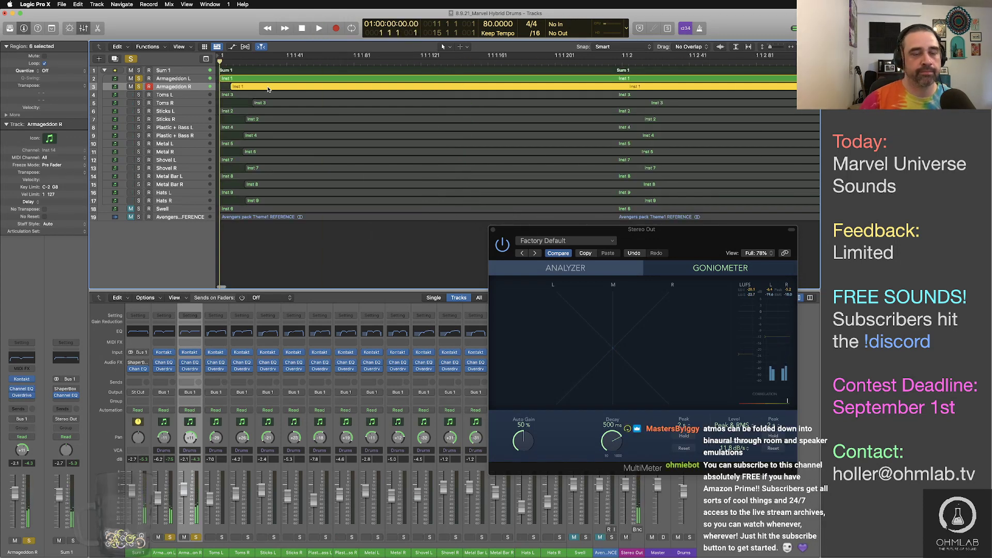
# Move the Armageddon R regions later than the Toms R region start and play both Armageddon tracks
pyautogui.moveTo(247, 88); pyautogui.dragTo(279, 89)
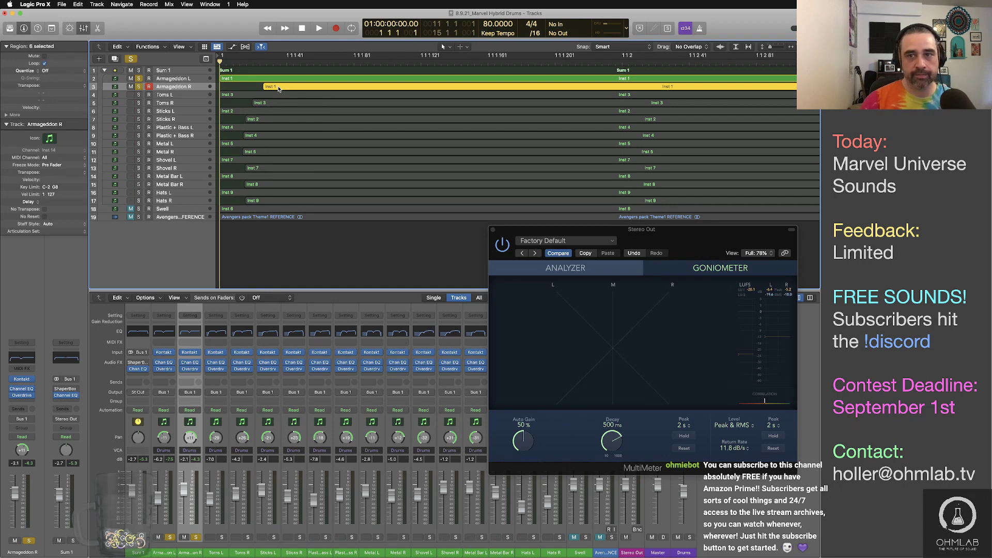
pyautogui.press('space')
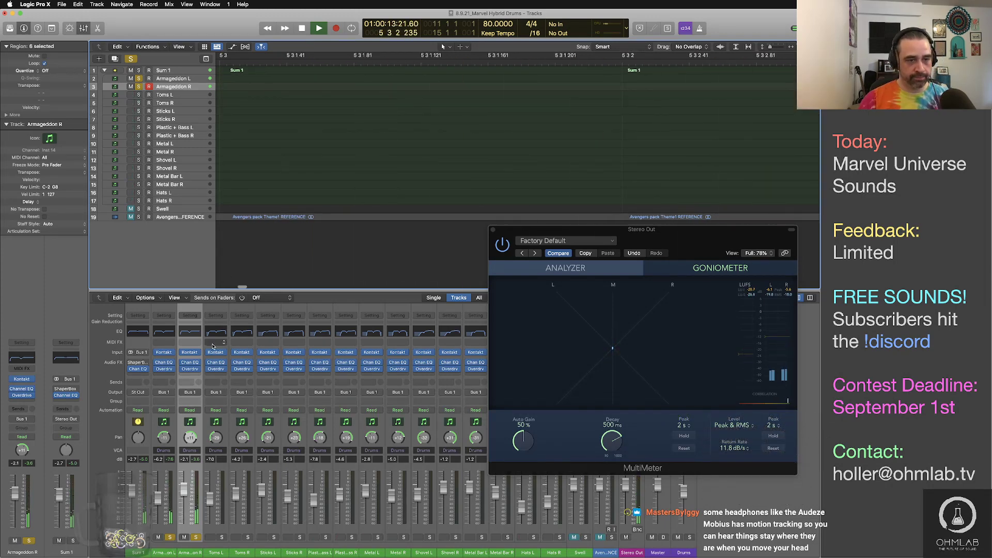
# Raise the low-cut frequency in Armageddon R's Channel EQ to 27 Hz, close the EQ and MultiMeter windows, and stop playback
pyautogui.click(190, 334)
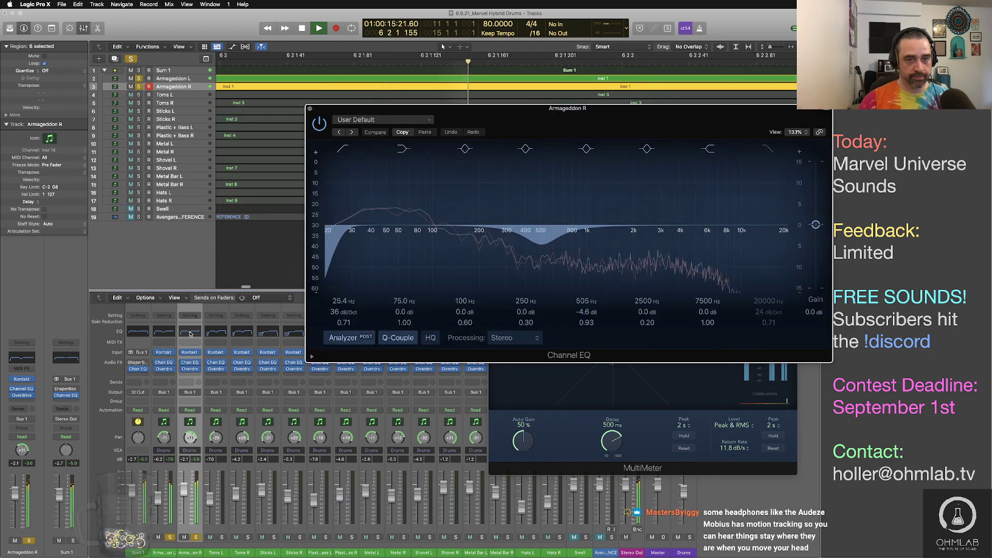
pyautogui.moveTo(343, 302); pyautogui.dragTo(343, 295)
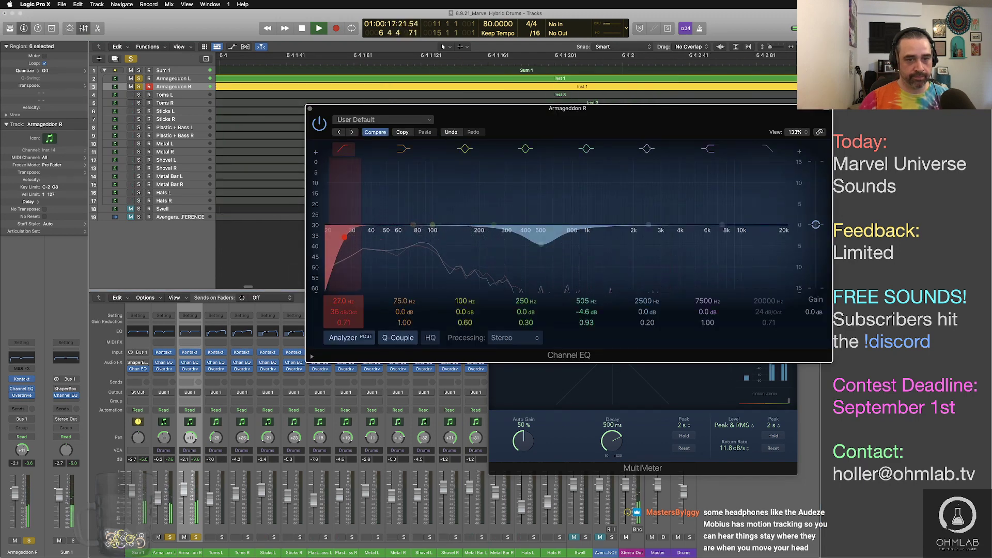
pyautogui.click(310, 108)
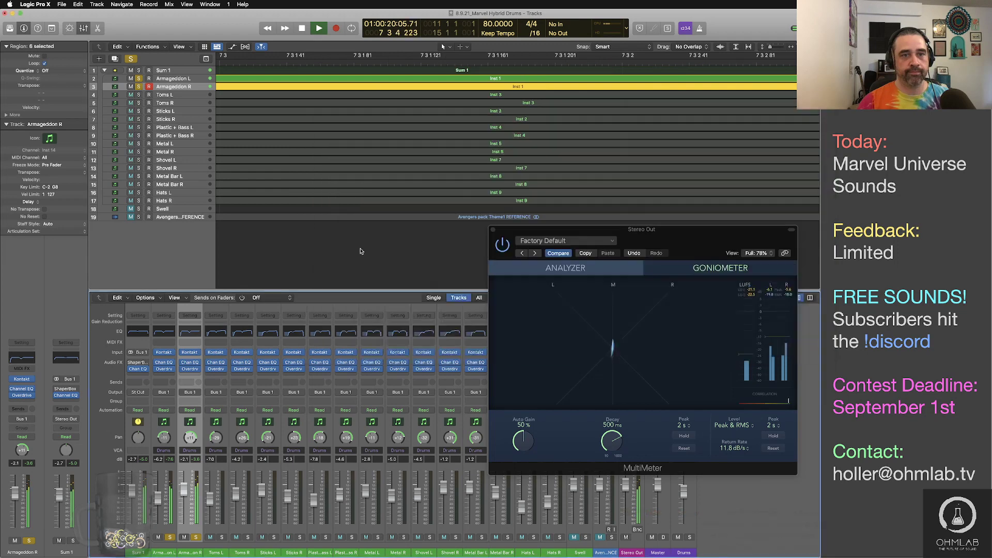
pyautogui.click(493, 230)
pyautogui.press('space')
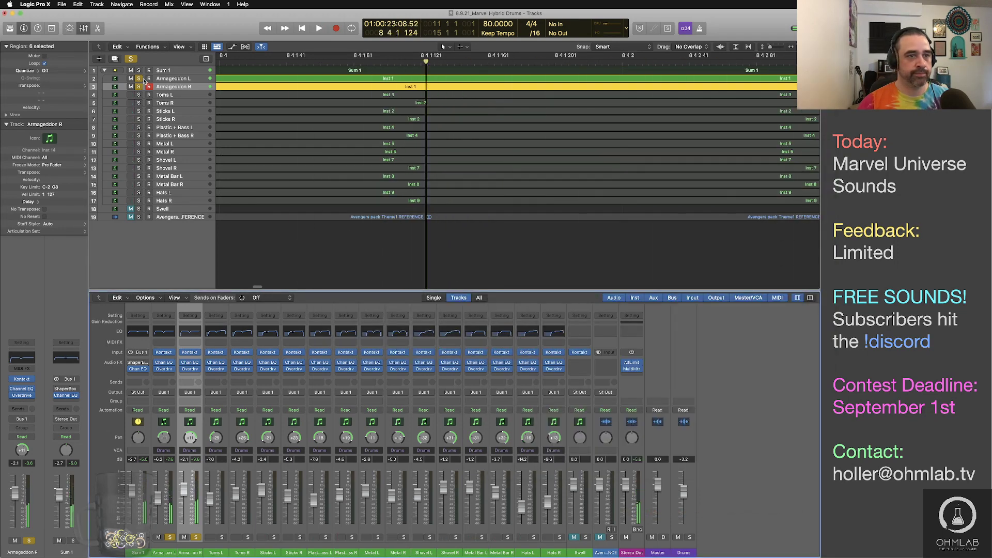
# Solo Sum 1 instead of the Armageddon tracks and play a short stretch of the full drum mix
pyautogui.click(139, 86)
pyautogui.click(139, 70)
pyautogui.press('space')
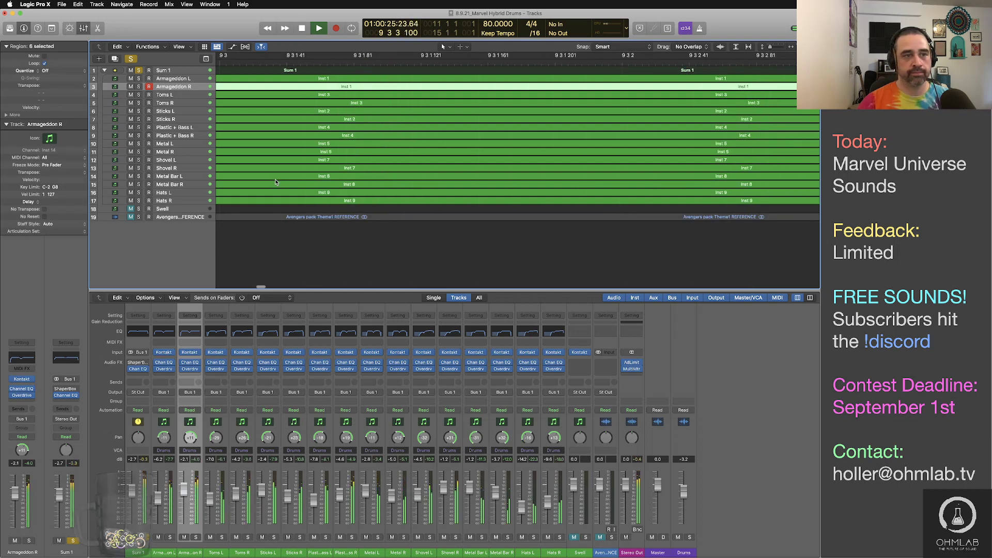
pyautogui.press('space')
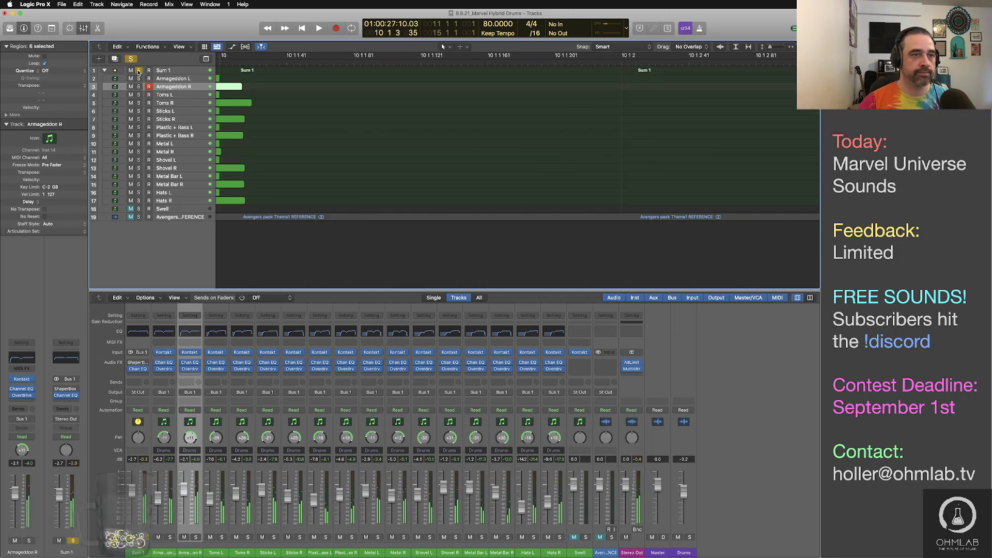
# Solo Armageddon L and R in place of Sum 1 and play them from the beginning with several bars in view
pyautogui.click(138, 78)
pyautogui.press('Return')
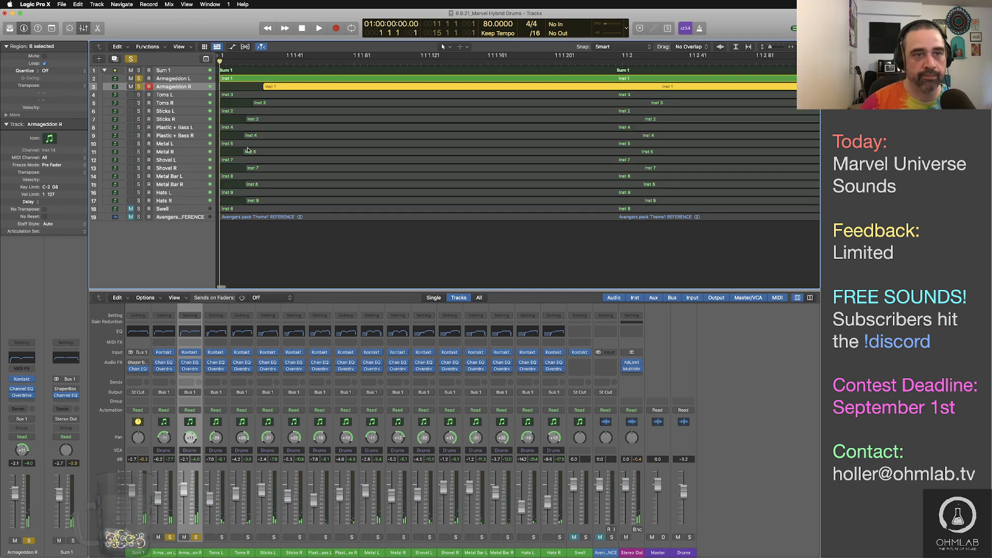
pyautogui.scroll(-10, 298, 179)
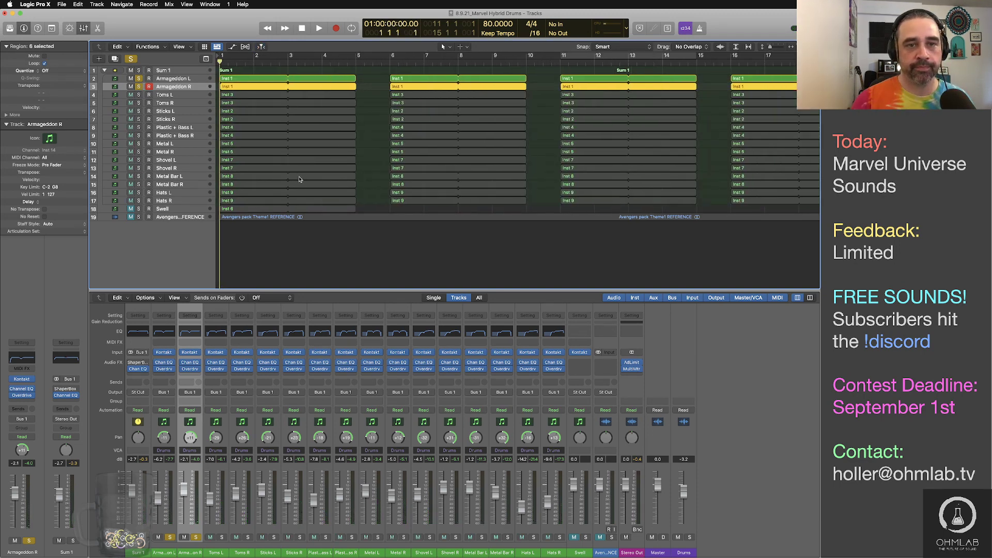
pyautogui.press('space')
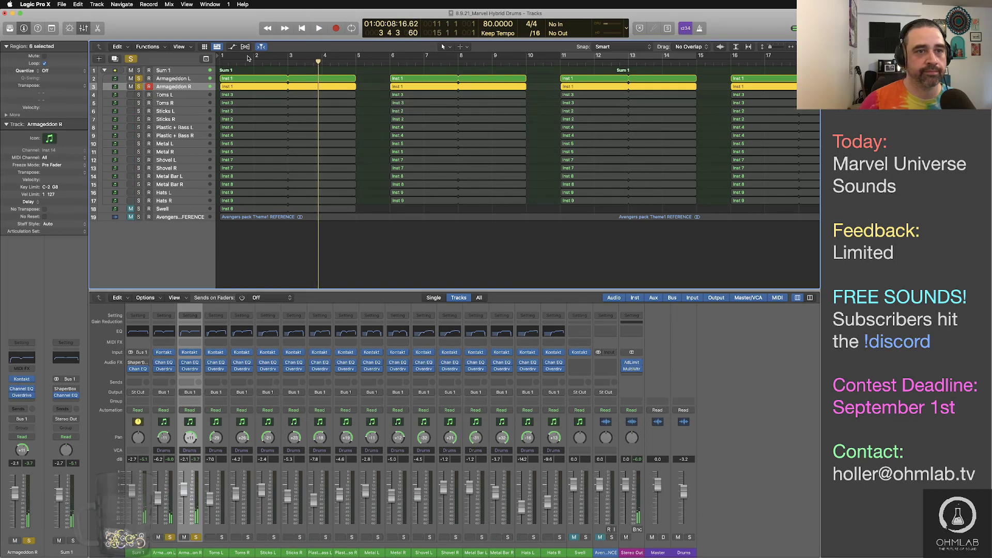
# Solo Sum 1 with every other track except Armageddon L and R muted, and briefly play from the start
pyautogui.click(243, 80)
pyautogui.keyDown('shift'); pyautogui.click(240, 86); pyautogui.keyUp('shift')
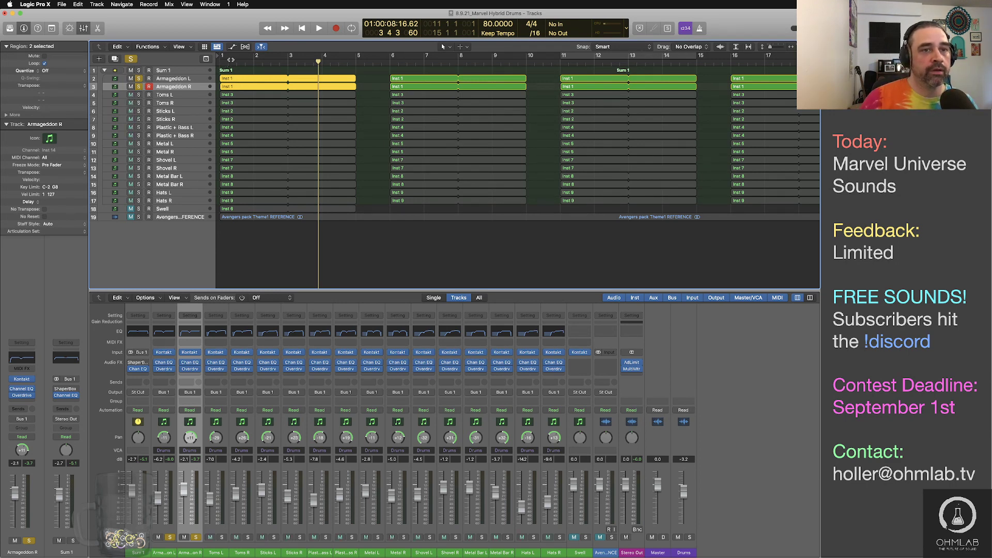
pyautogui.click(139, 79)
pyautogui.click(190, 71)
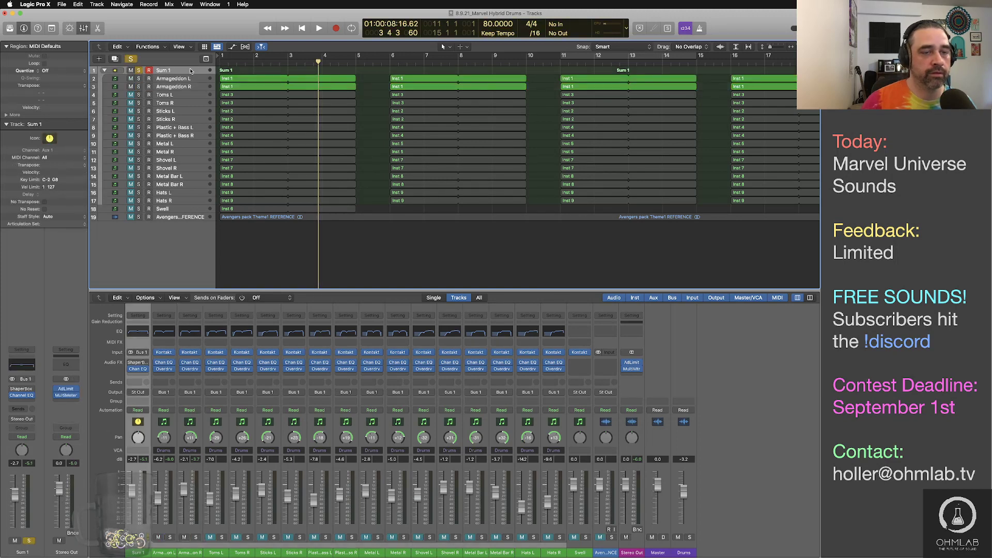
pyautogui.press('space')
pyautogui.press('space')
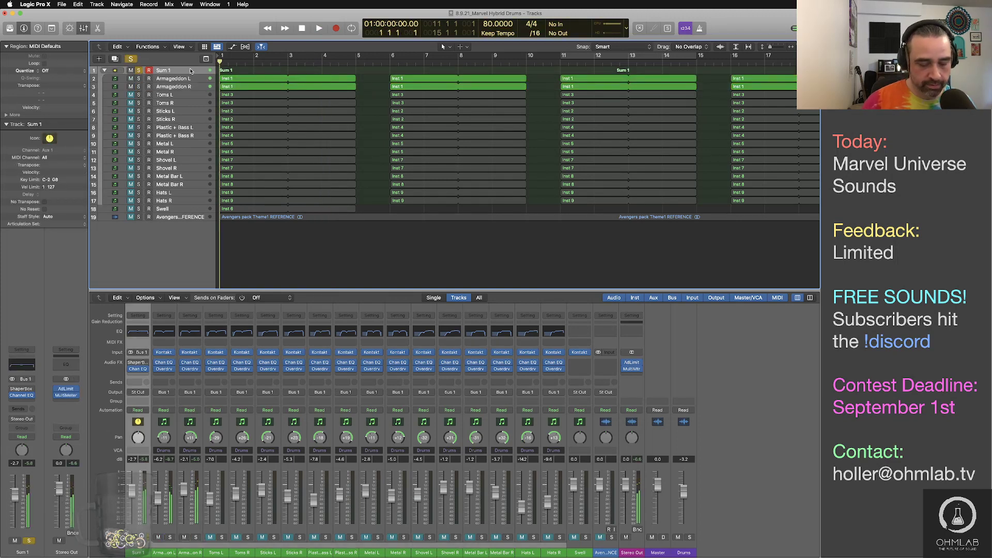
# Create an empty region on Sum 1 at bar 1 and extend it to bar 5
pyautogui.rightClick(225, 73)
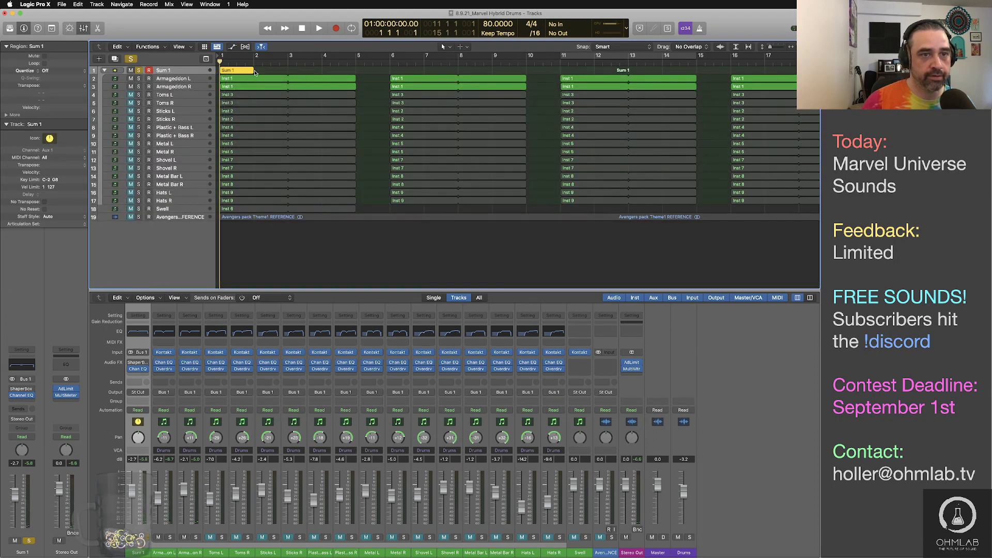
pyautogui.moveTo(254, 70); pyautogui.dragTo(356, 72)
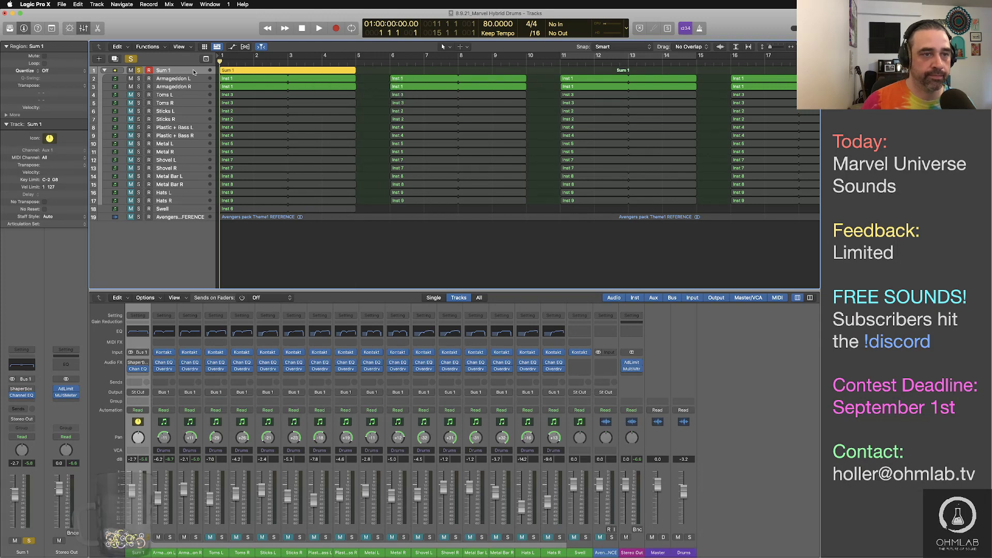
# Play the Armageddon tracks through Sum 1 and show the tracks' volume automation lanes
pyautogui.press('space')
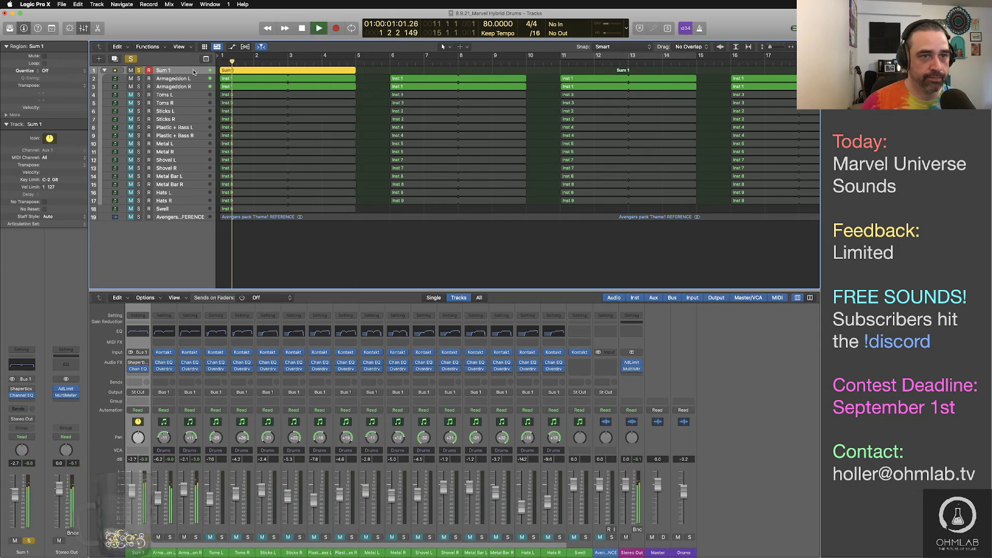
pyautogui.press('space')
pyautogui.press('a')
pyautogui.press('space')
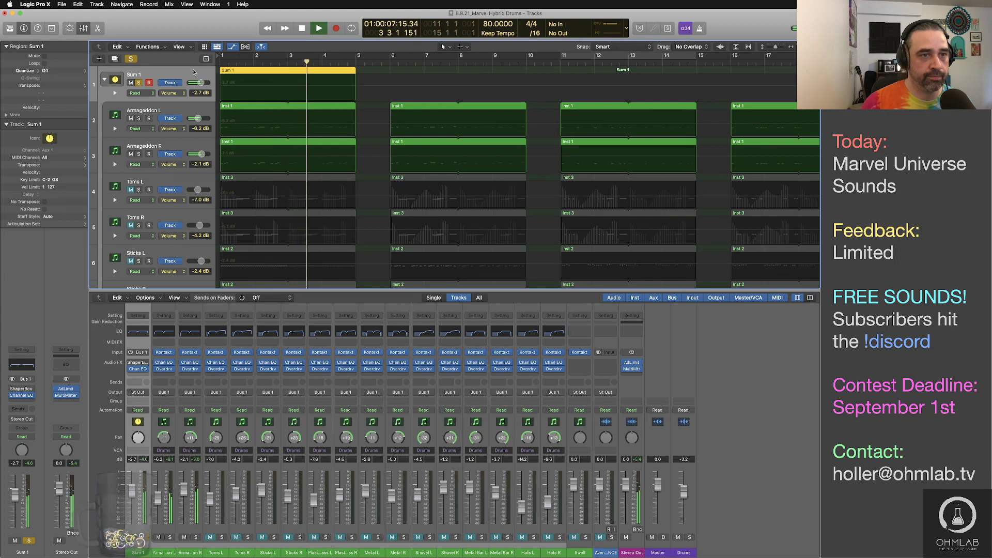
# Open Bounce in Place for the Sum 1 region, with playback stopped, automation lanes hidden and the stack collapsed, and clear the suggested name
pyautogui.press('space')
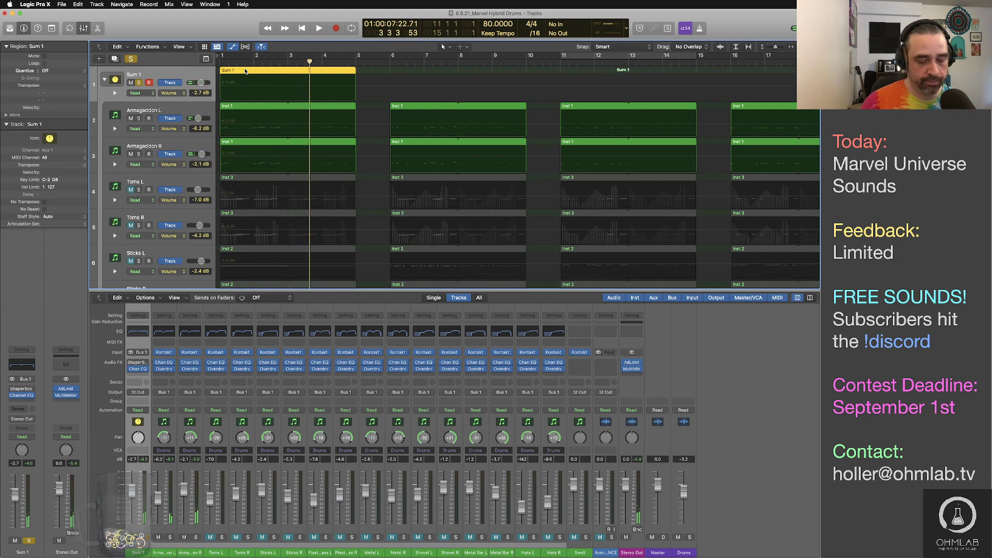
pyautogui.press('a')
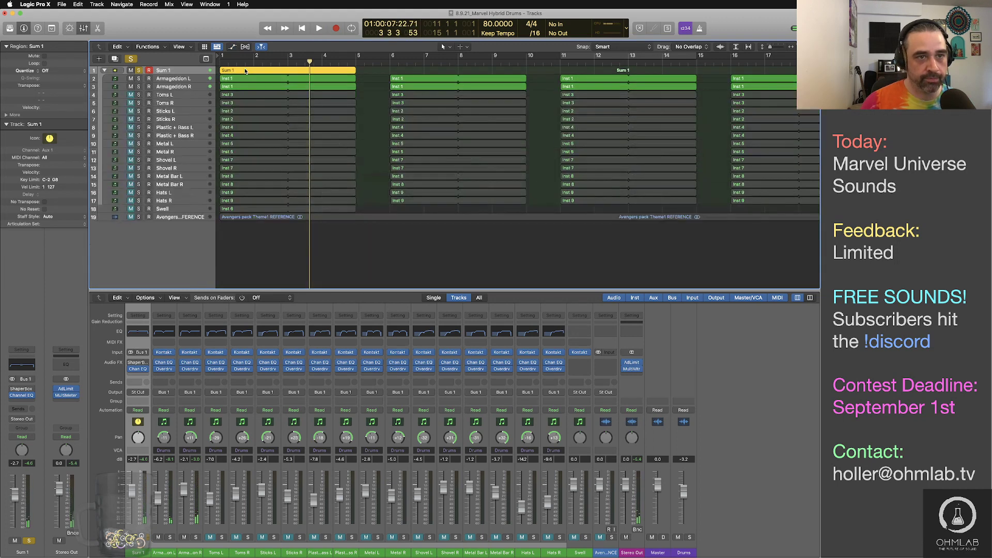
pyautogui.click(104, 71)
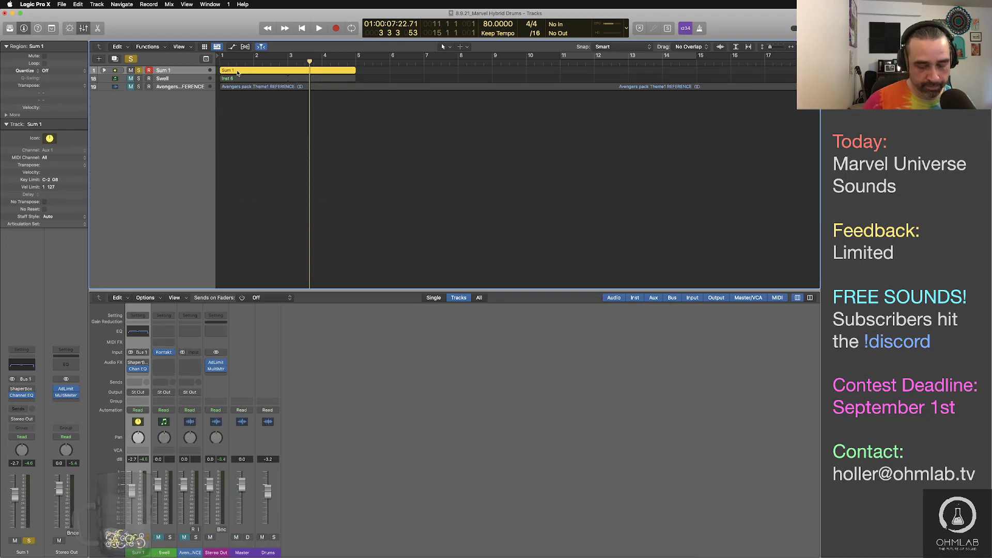
pyautogui.hotkey('ctrl', 'b')
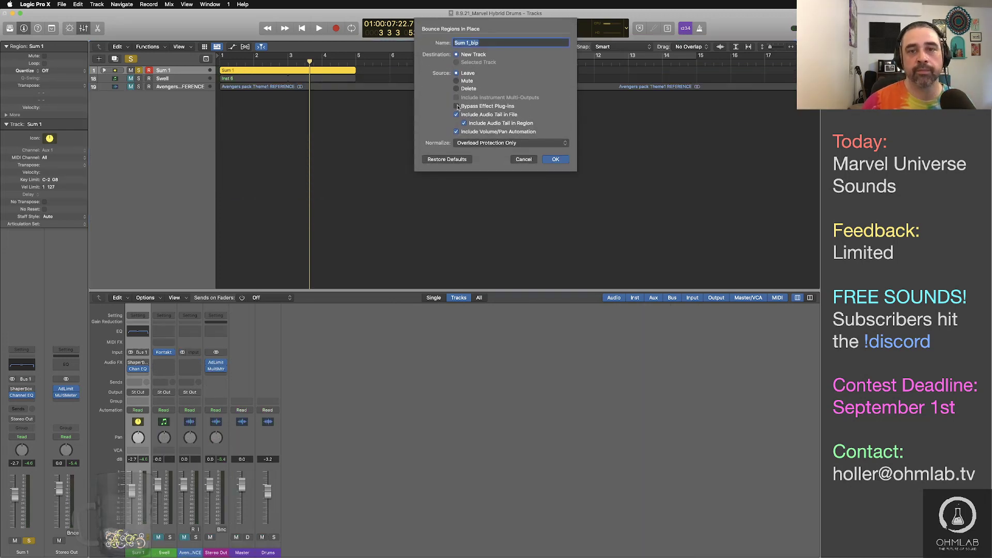
pyautogui.press('BackSpace')
pyautogui.write('Ar')
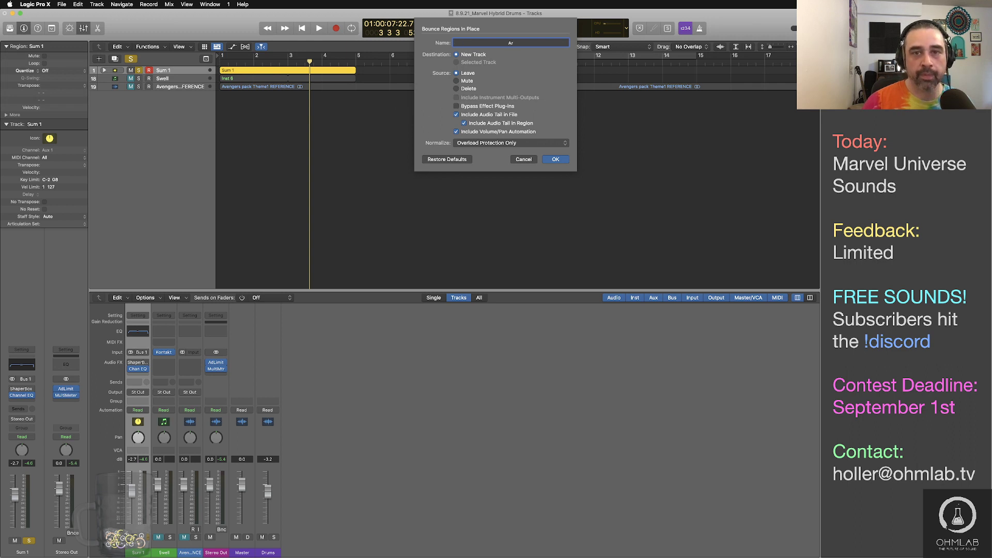
pyautogui.write('mageddon')
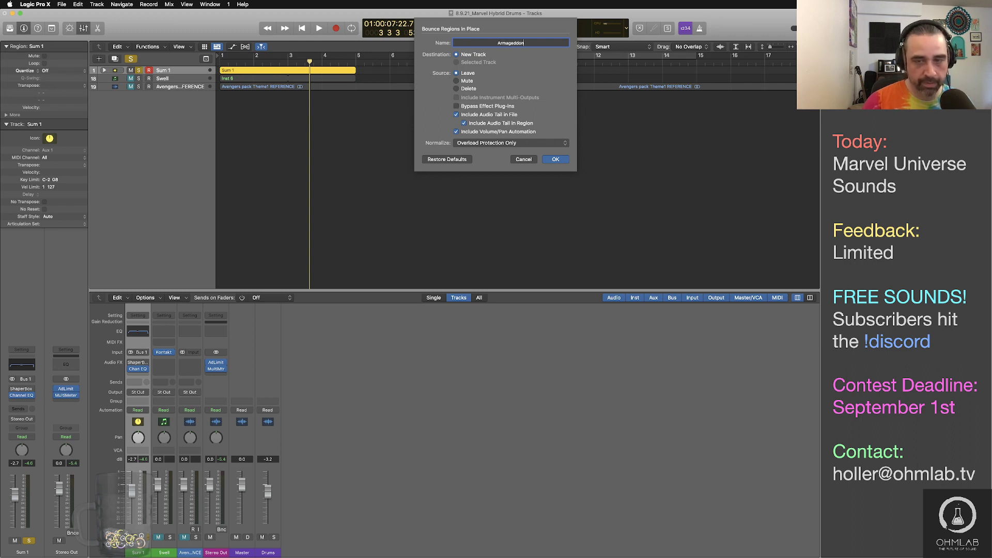
pyautogui.press('BackSpace')
pyautogui.press('BackSpace')
pyautogui.press('BackSpace')
pyautogui.press('BackSpace')
pyautogui.press('BackSpace')
pyautogui.press('BackSpace')
pyautogui.press('BackSpace')
pyautogui.press('BackSpace')
pyautogui.press('BackSpace')
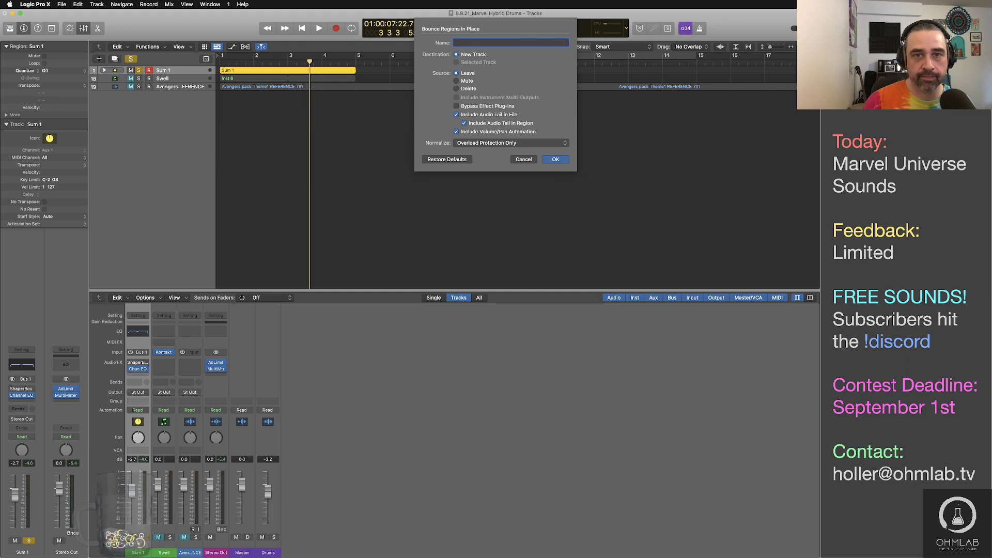
# Bounce the Sum 1 region in place to a new track named Orchestral Drums Low 01
pyautogui.write('Orchestral ')
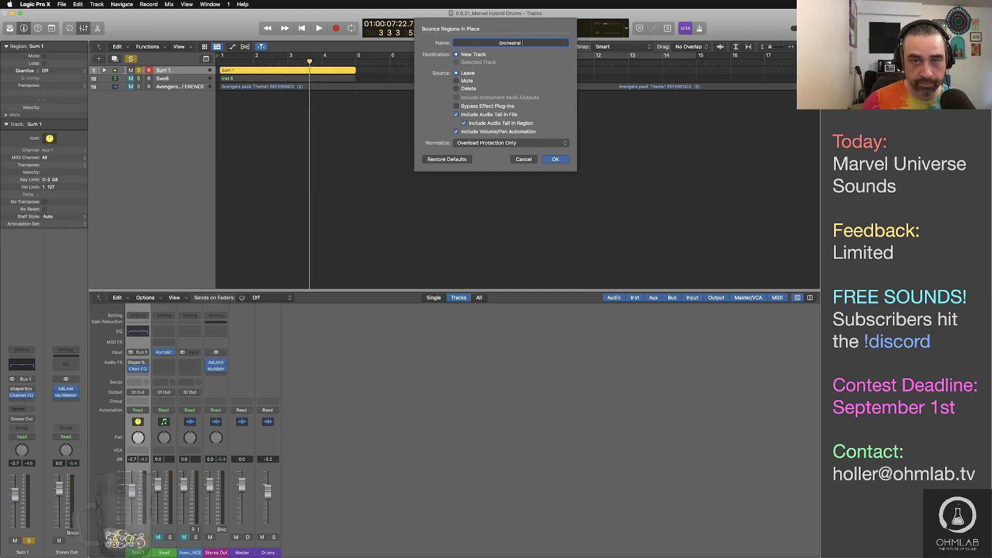
pyautogui.write('Drums Low')
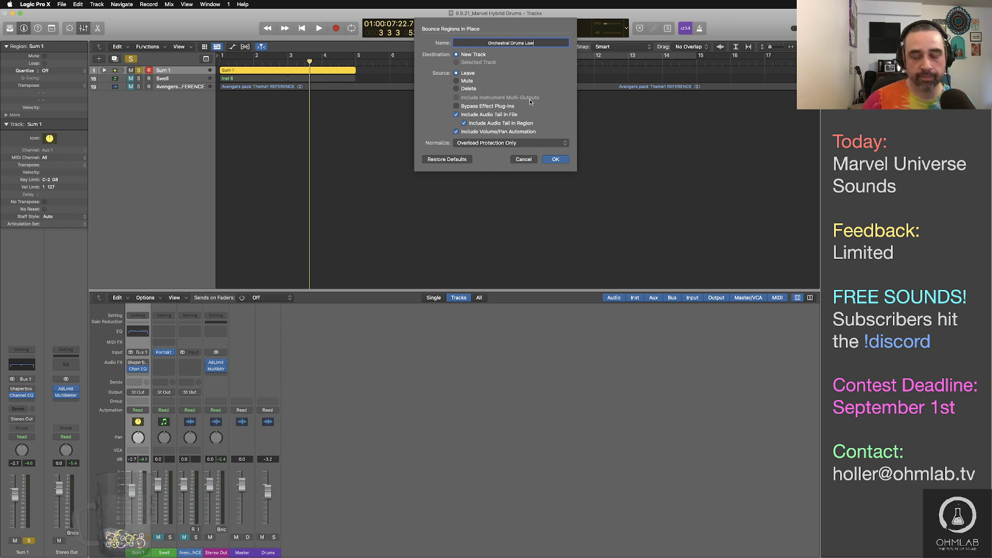
pyautogui.write('01')
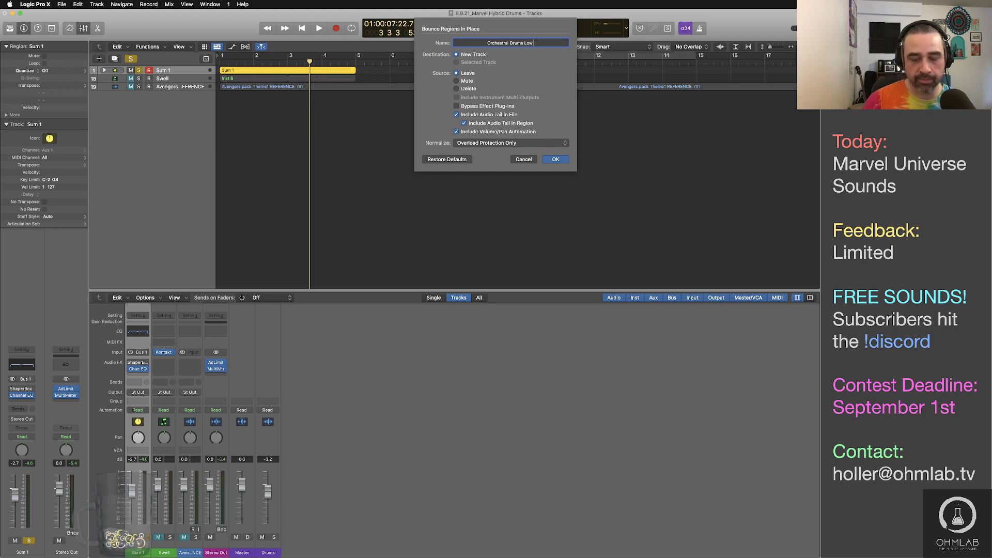
pyautogui.click(556, 159)
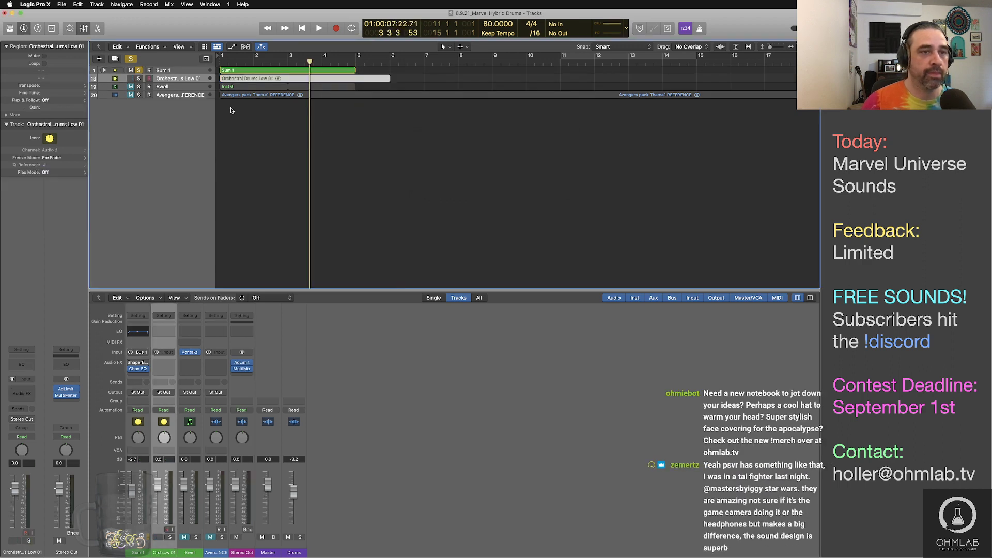
# Solo the bounced Orchestral Drums Low 01 track in place of Sum 1 and play it from the beginning with its waveform enlarged
pyautogui.click(138, 79)
pyautogui.click(139, 70)
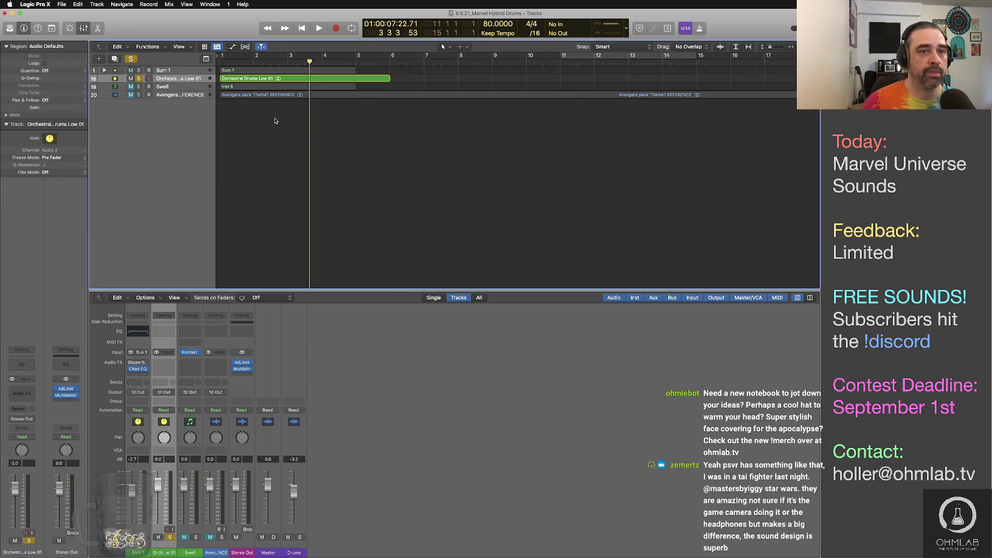
pyautogui.press('Return')
pyautogui.press('space')
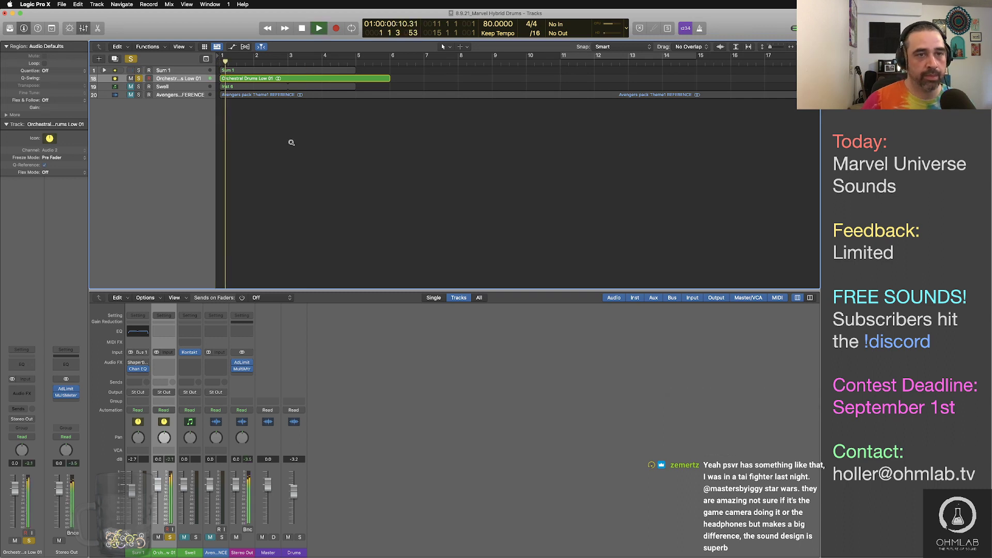
pyautogui.scroll(4, 291, 142)
pyautogui.scroll(5, 292, 143)
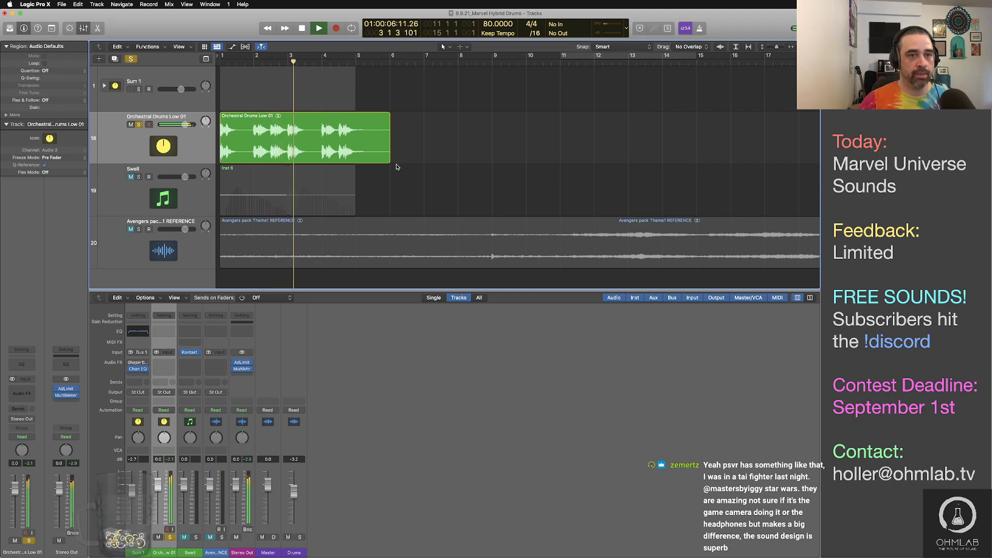
pyautogui.scroll(8, 341, 161)
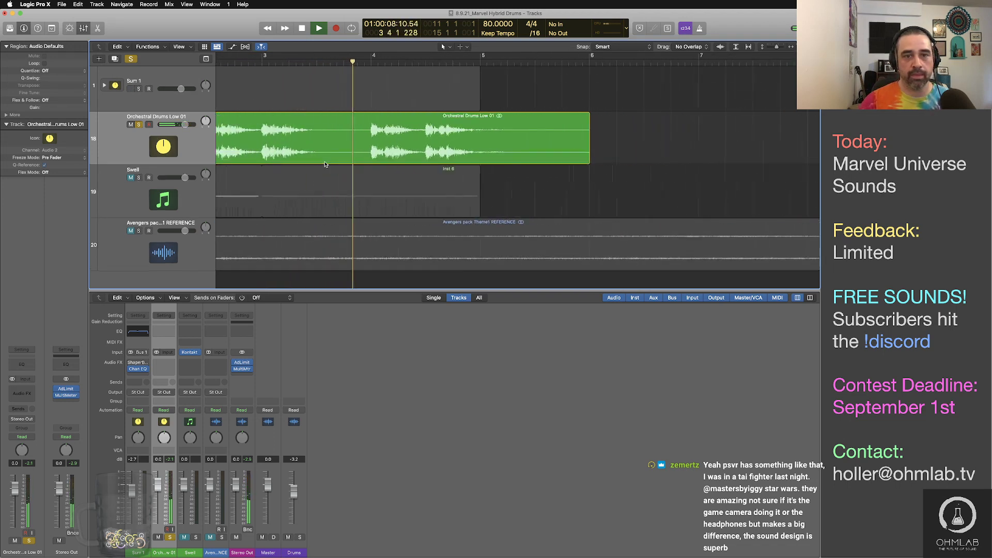
pyautogui.scroll(3, 324, 163)
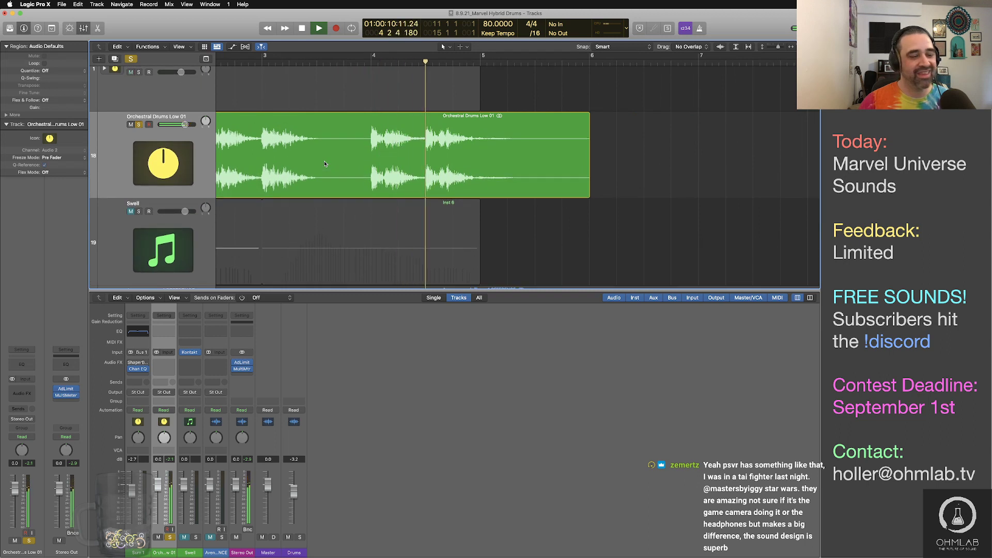
pyautogui.press('space')
pyautogui.scroll(-8, 324, 160)
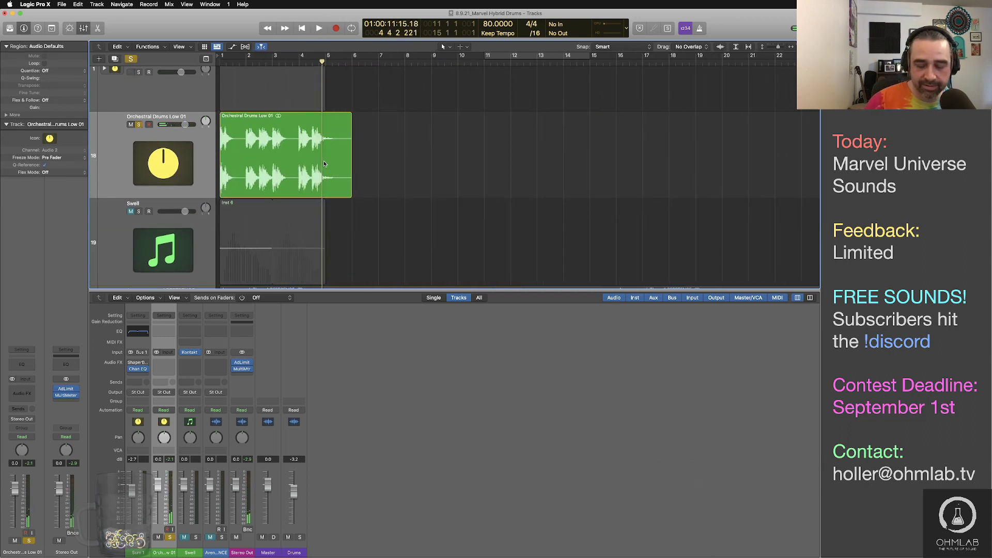
# Play the Orchestral Drums Low 01 region again from the start through its reverb tail
pyautogui.press('Return')
pyautogui.press('space')
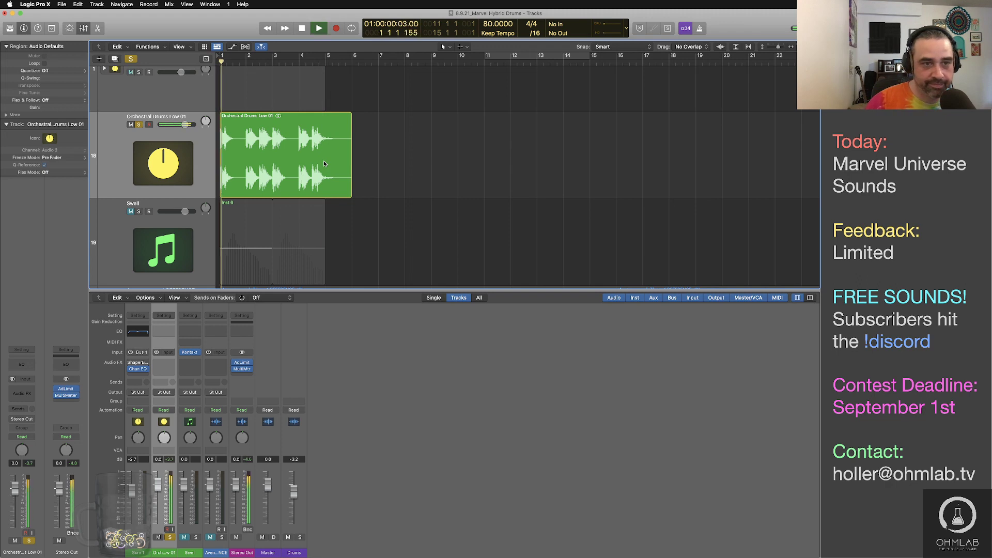
pyautogui.click(298, 62)
pyautogui.click(293, 62)
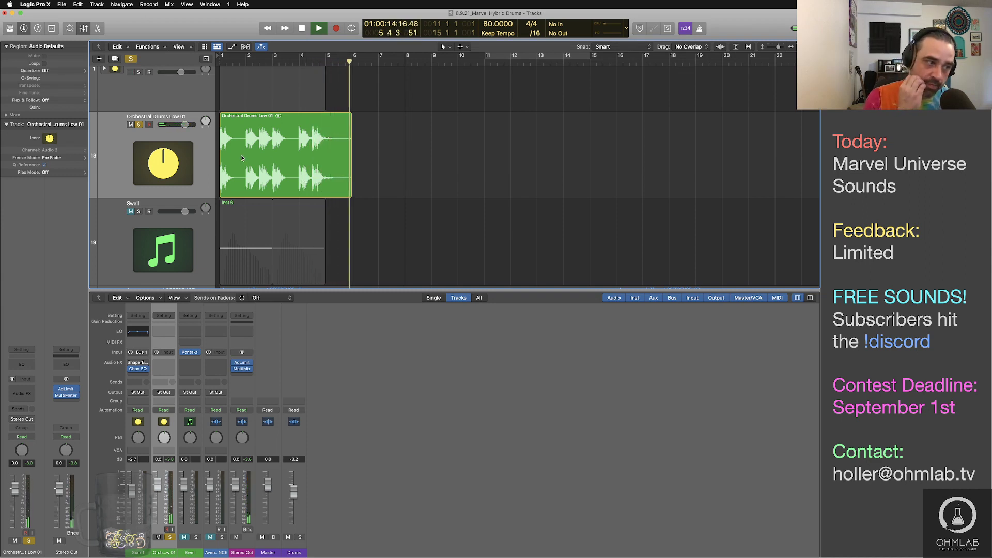
pyautogui.press('space')
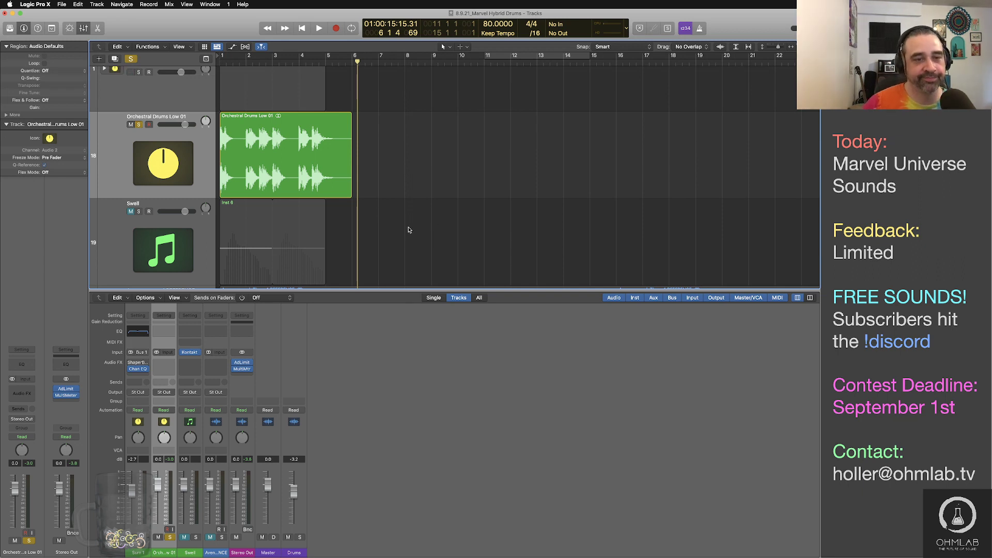
# Trim the Orchestral Drums Low 01 region to end at bar 5 and loop it to bar 9 while playing from the start
pyautogui.press('space')
pyautogui.press('Return')
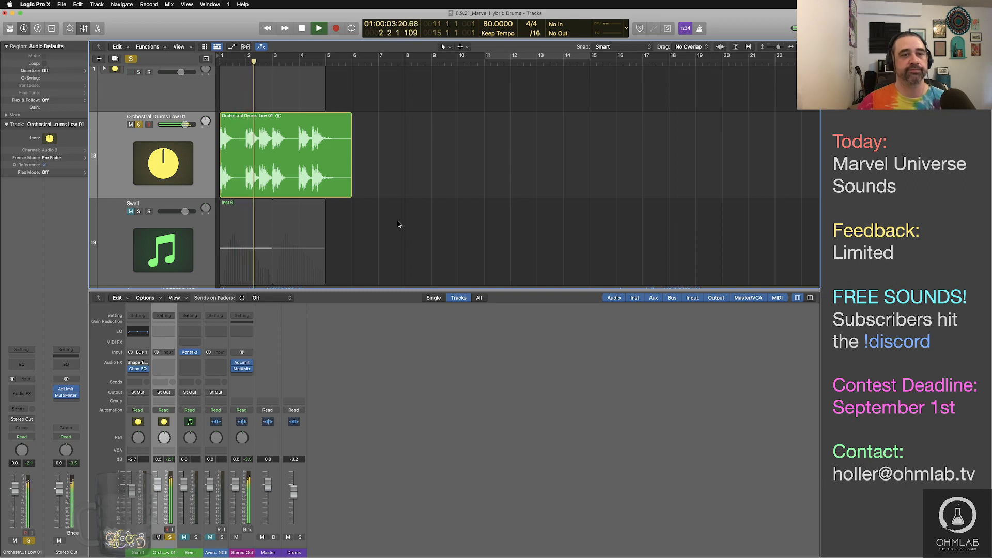
pyautogui.moveTo(352, 184); pyautogui.dragTo(327, 184)
pyautogui.moveTo(327, 115); pyautogui.dragTo(433, 121)
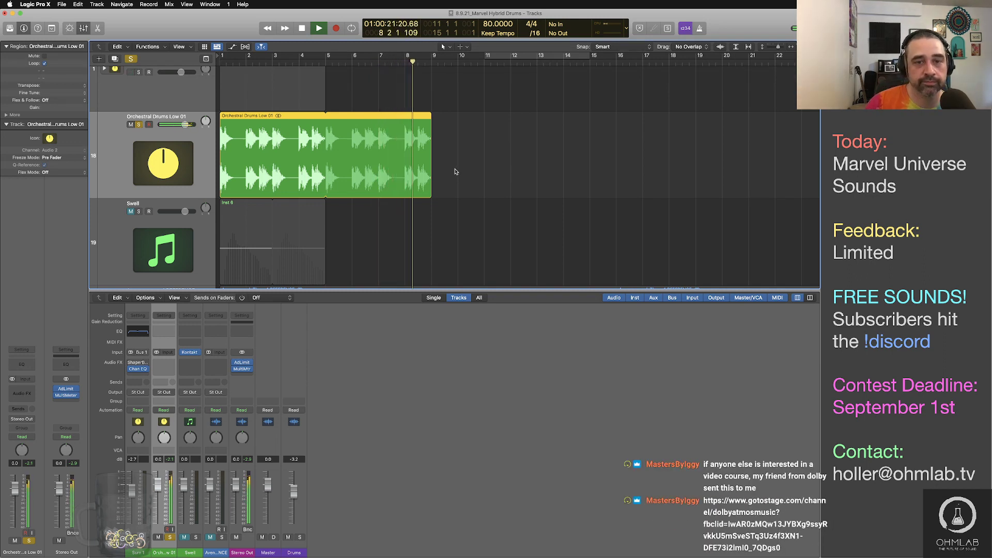
pyautogui.press('space')
# Shorten the looped drum region back to bar 5 and play across its cut-off ending
pyautogui.moveTo(430, 169); pyautogui.dragTo(324, 167)
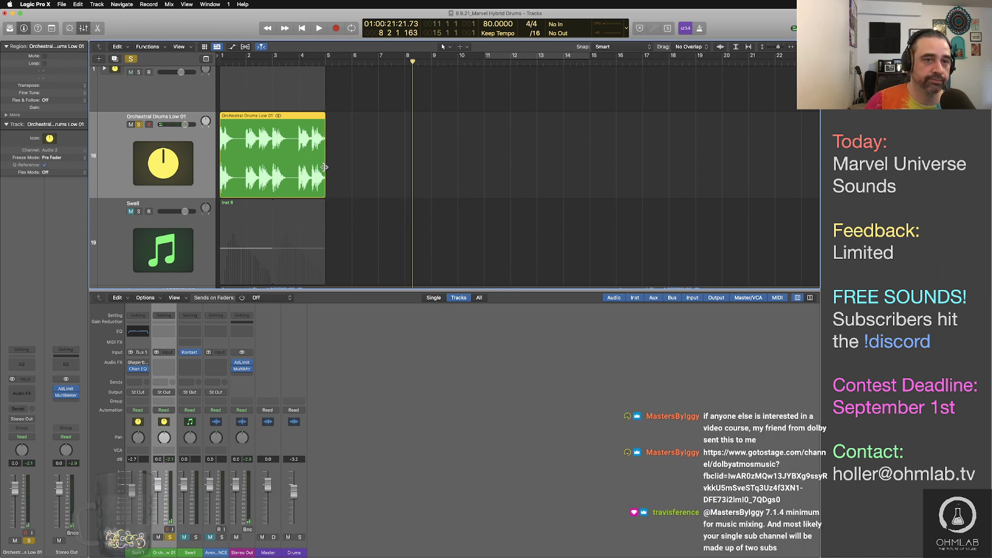
pyautogui.click(317, 63)
pyautogui.press('space')
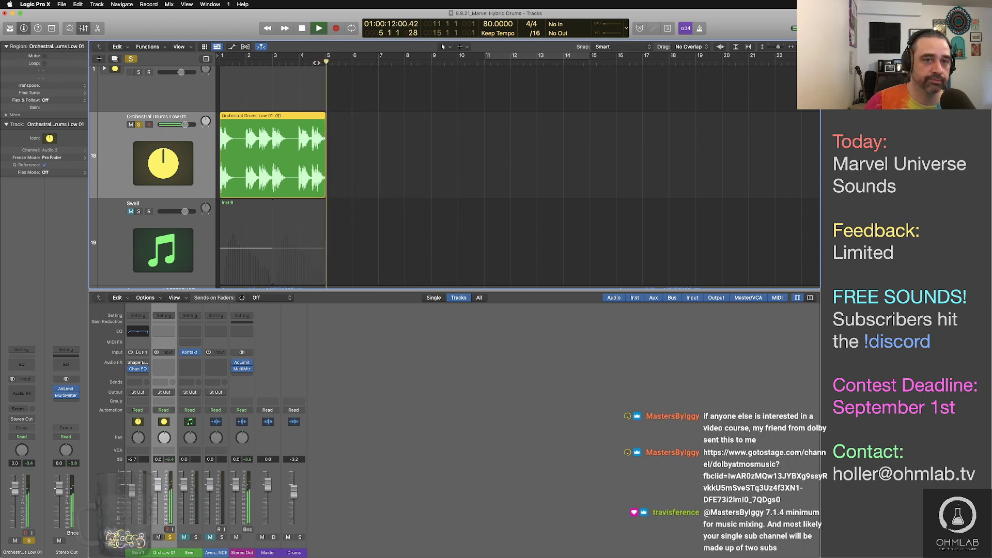
pyautogui.click(305, 62)
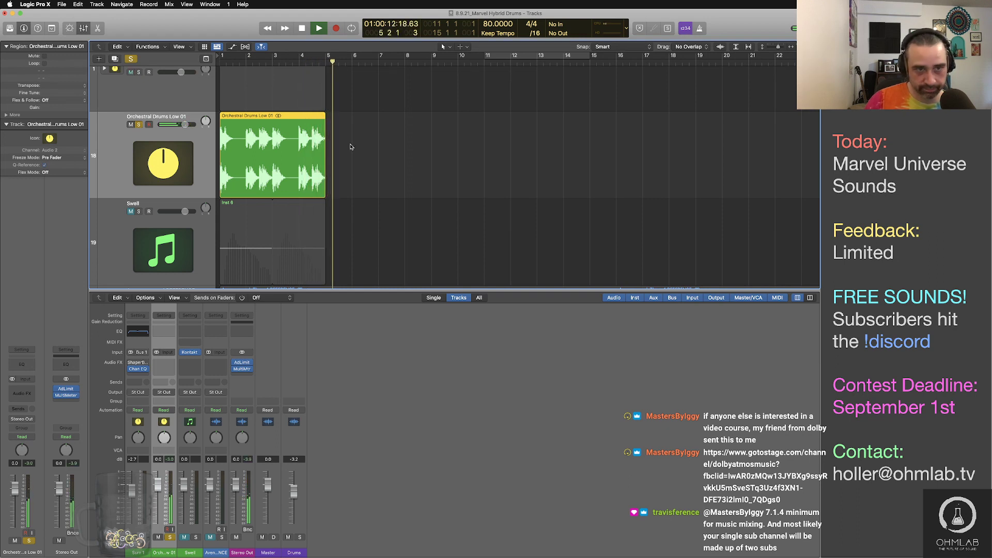
pyautogui.press('space')
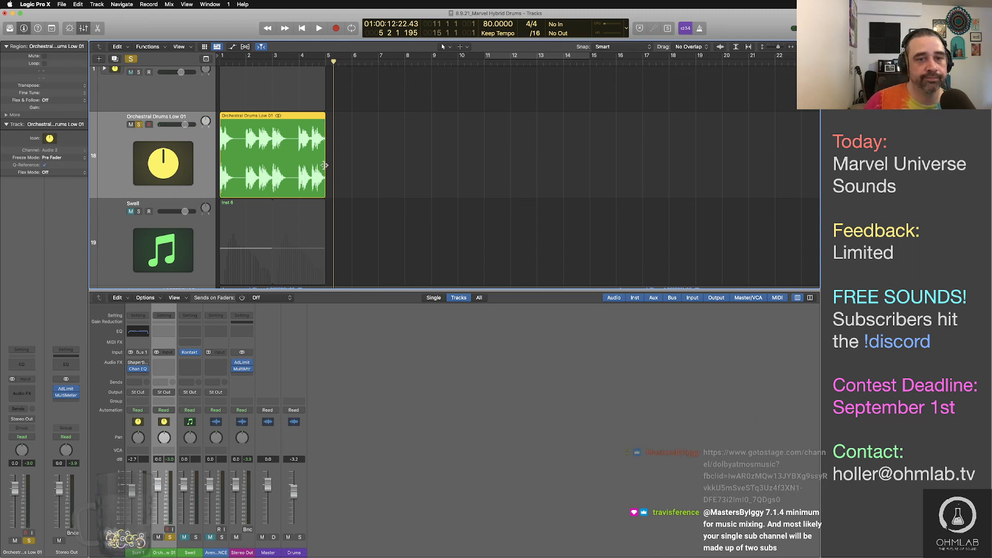
# Extend the Orchestral Drums Low 01 region to bar 6 to include its tail, and play its ending
pyautogui.moveTo(325, 165); pyautogui.dragTo(352, 166)
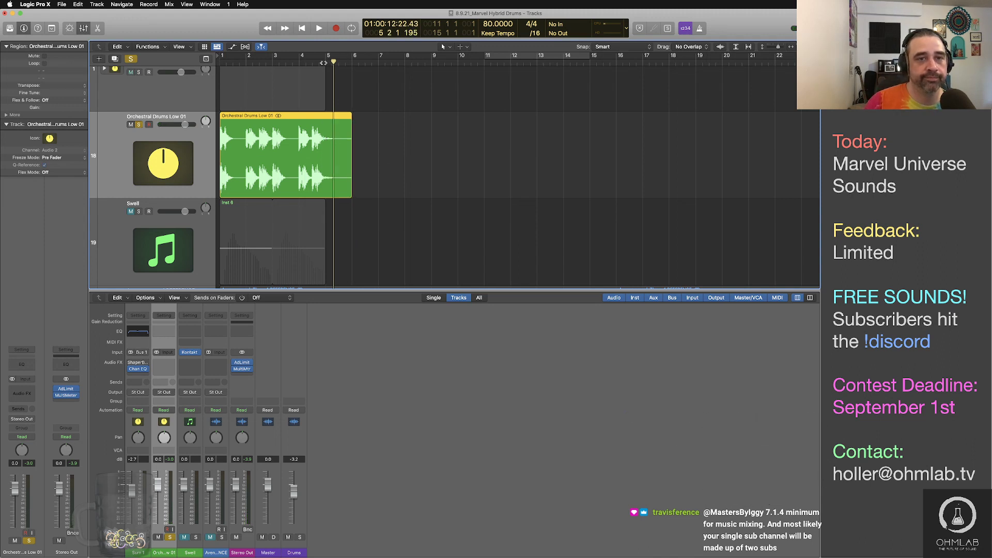
pyautogui.press('space')
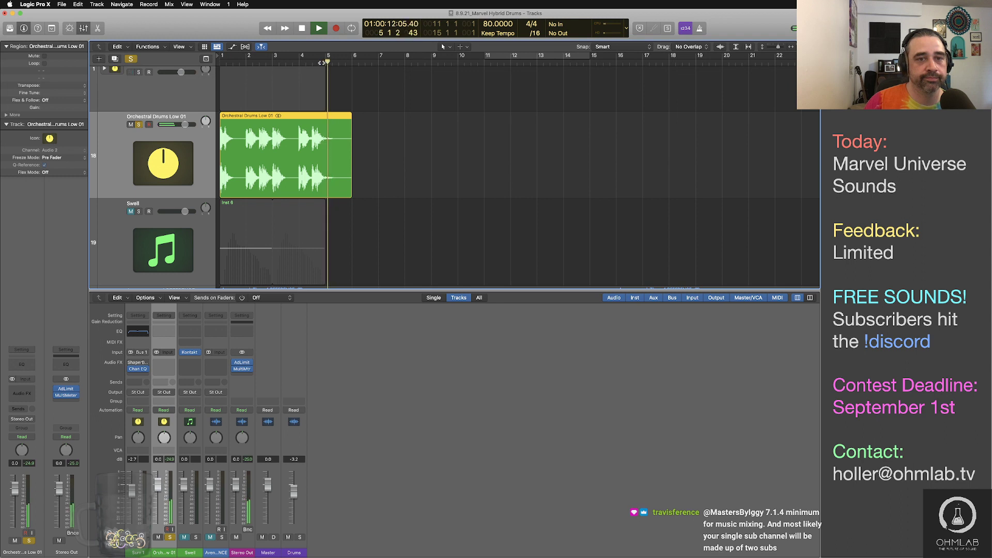
pyautogui.click(316, 63)
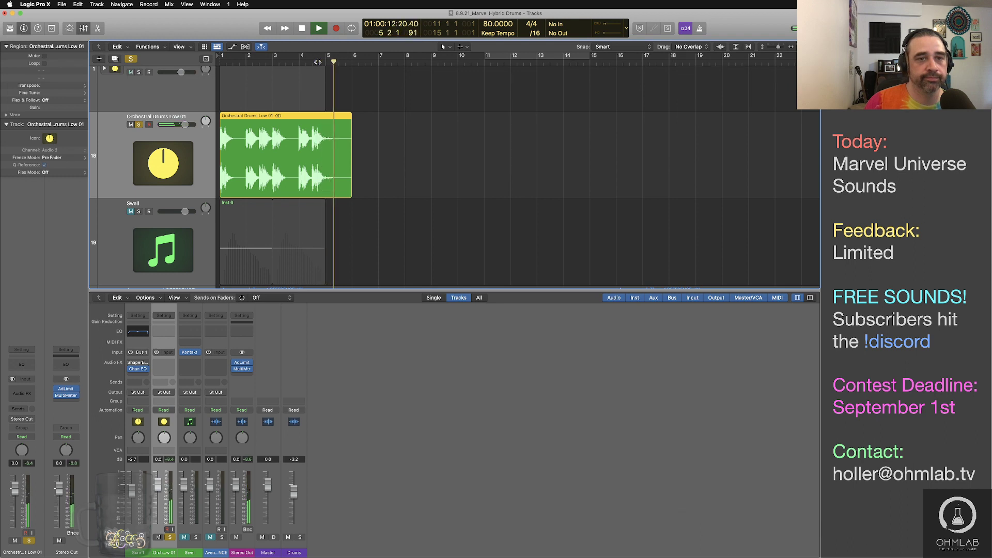
pyautogui.press('space')
# Expand the Sum 1 stack, clear all solos and solo only Sum 1
pyautogui.scroll(-10, 292, 207)
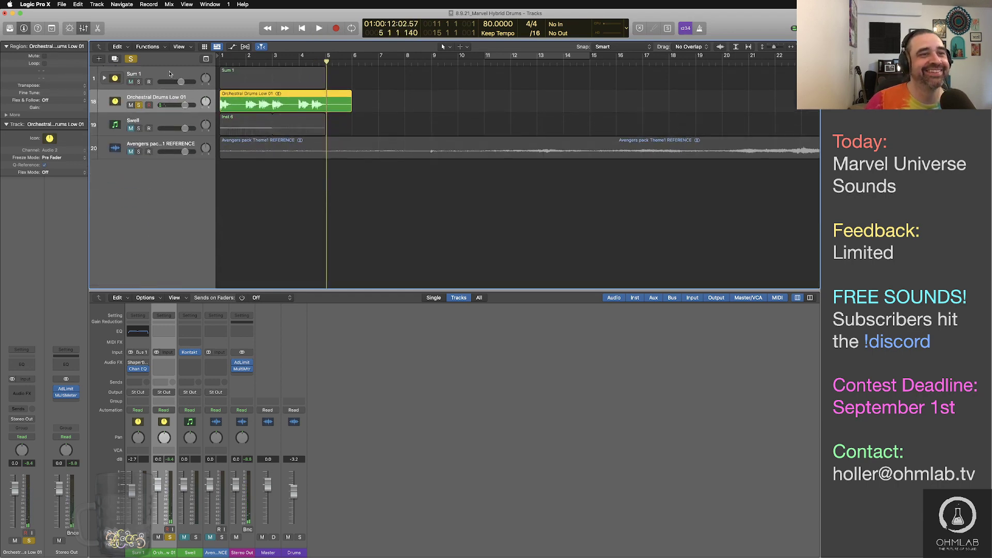
pyautogui.click(123, 84)
pyautogui.click(104, 79)
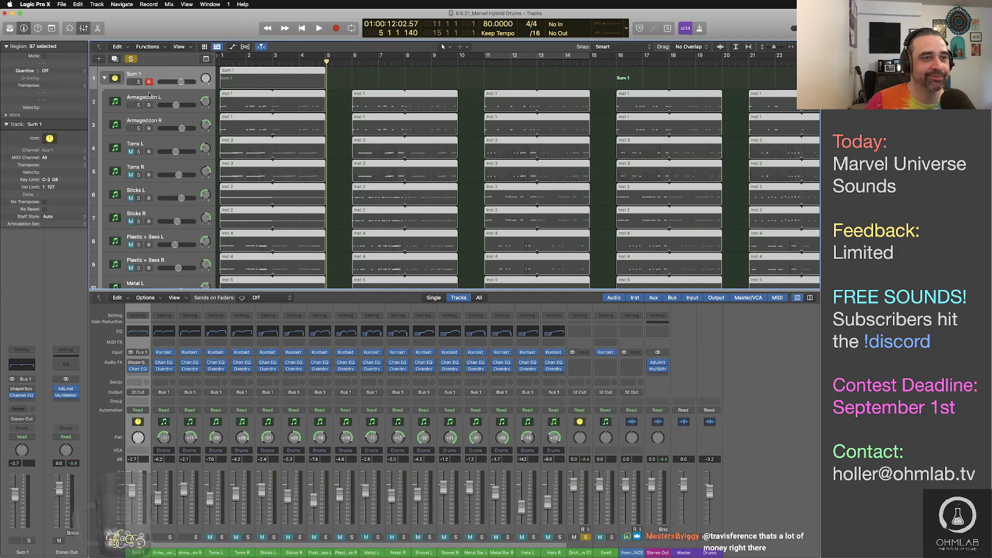
pyautogui.click(132, 59)
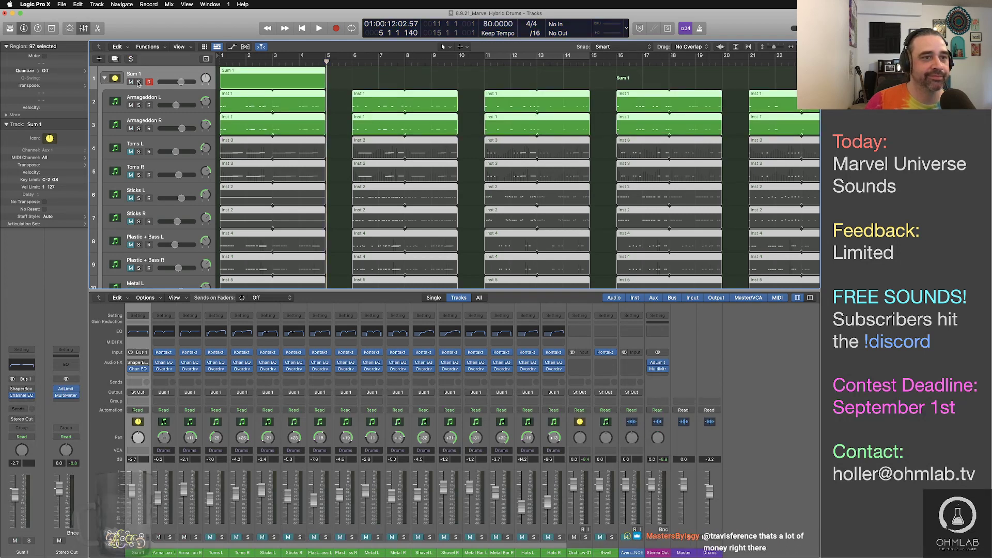
pyautogui.click(138, 83)
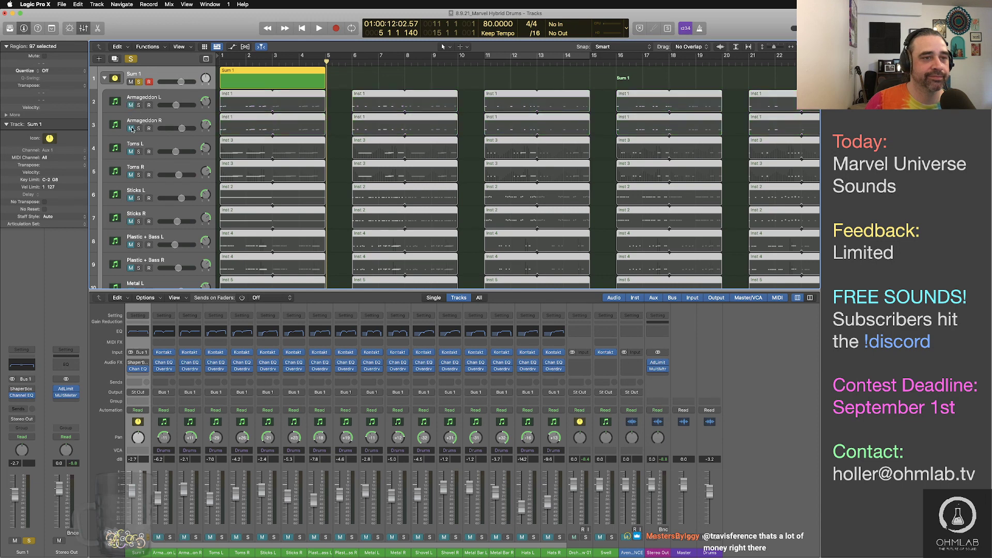
# Mute Armageddon L and R, unmute Toms L and R, and start playback of the toms through Sum 1
pyautogui.click(131, 152)
pyautogui.click(130, 174)
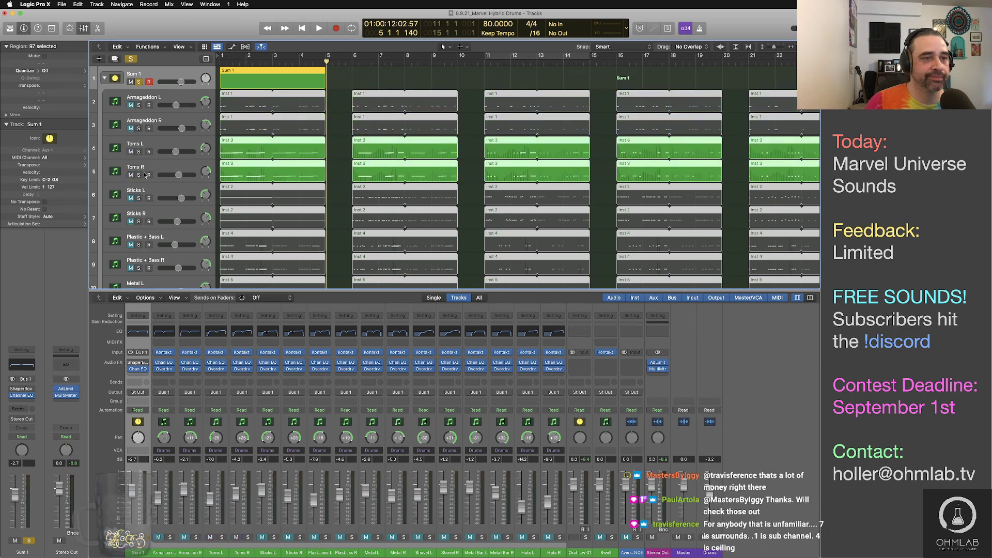
pyautogui.press('space')
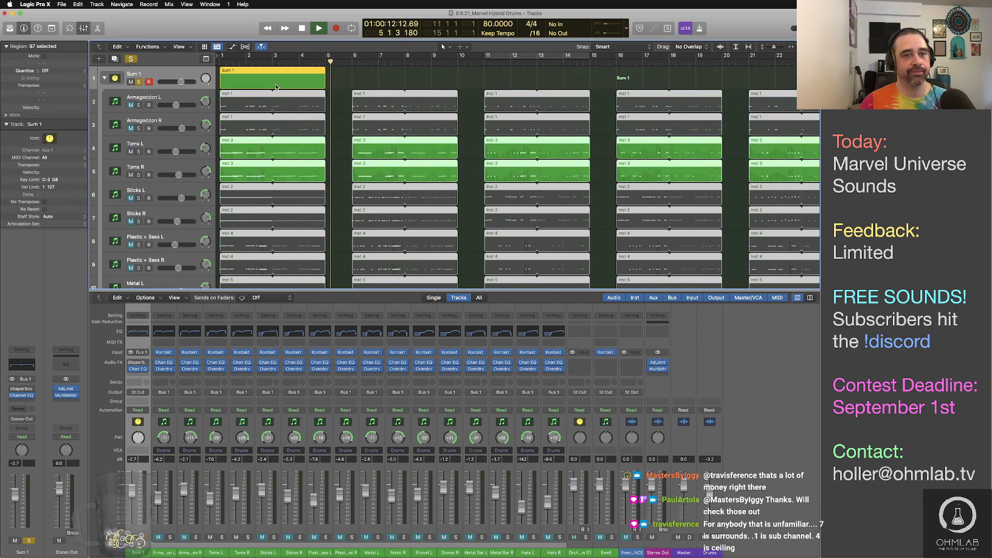
# Play the toms from the start, and bounce the Sum 1 region in place as Cinematic Toms 01 with its audio tail
pyautogui.press('Return')
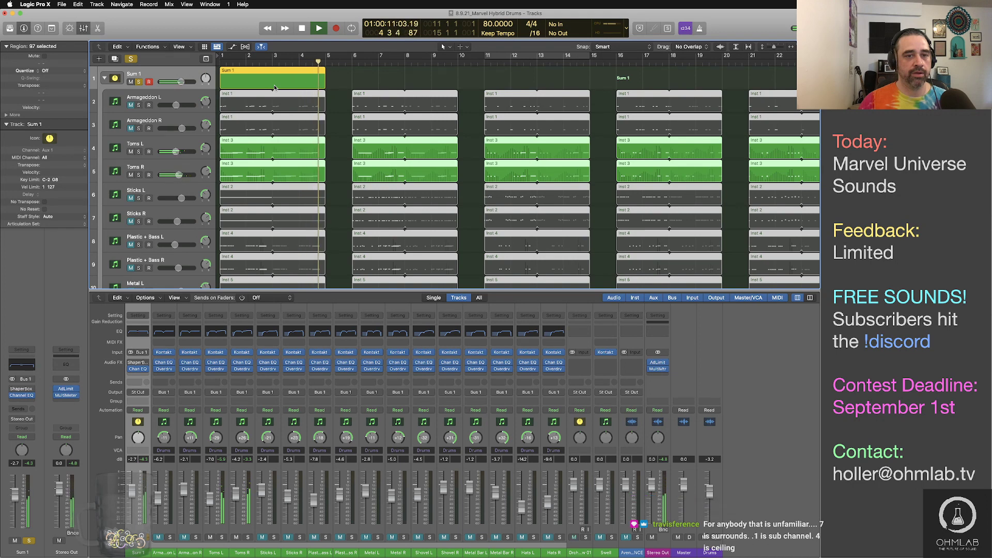
pyautogui.press('space')
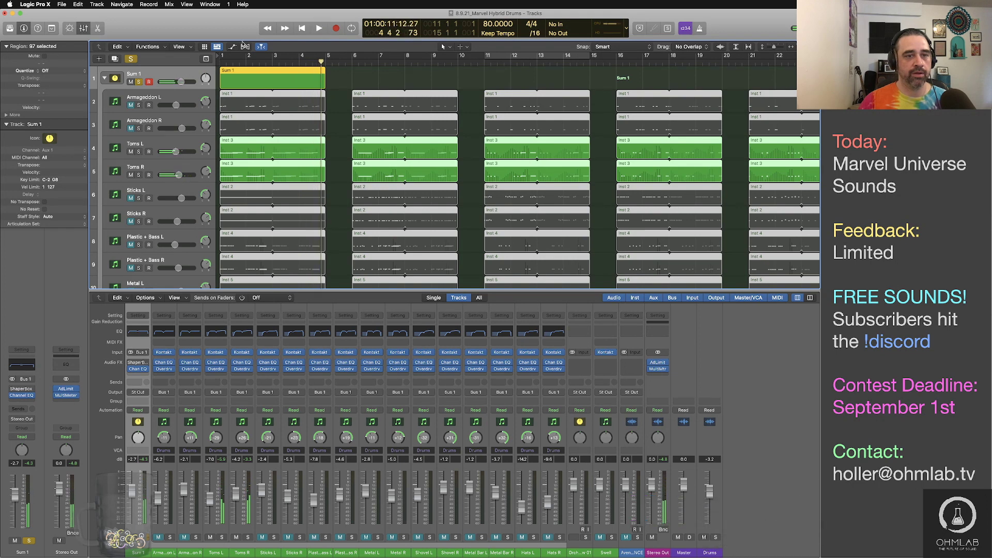
pyautogui.click(251, 77)
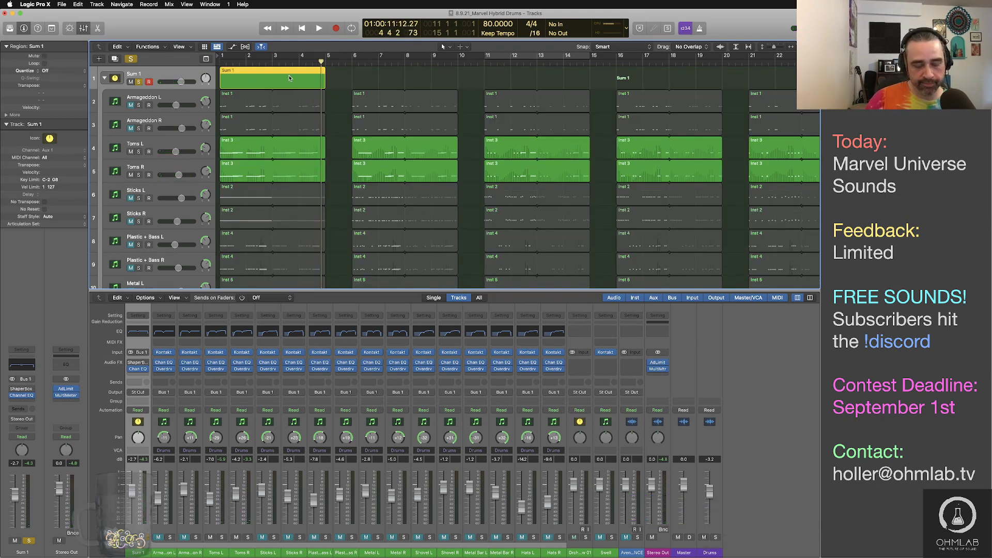
pyautogui.hotkey('ctrl', 'b')
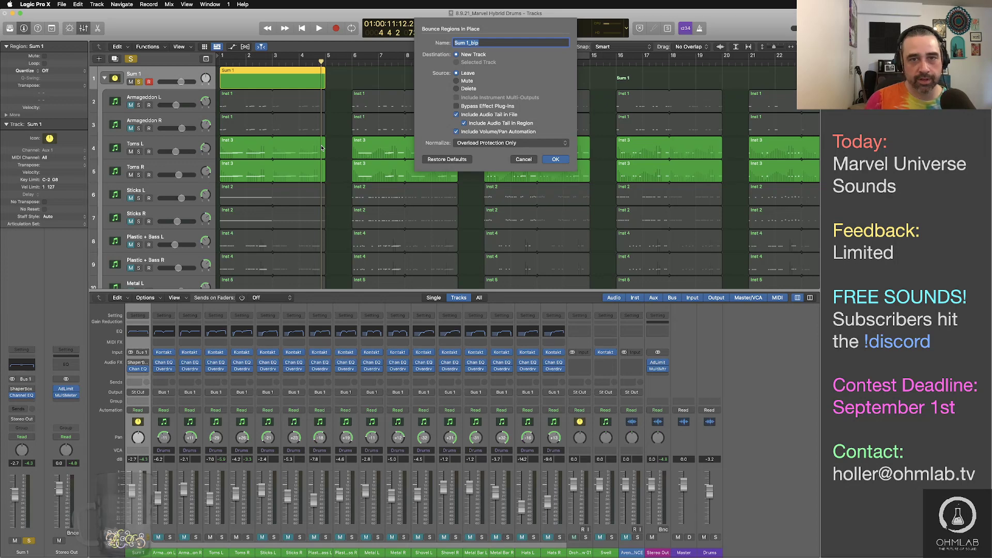
pyautogui.write('Cinem')
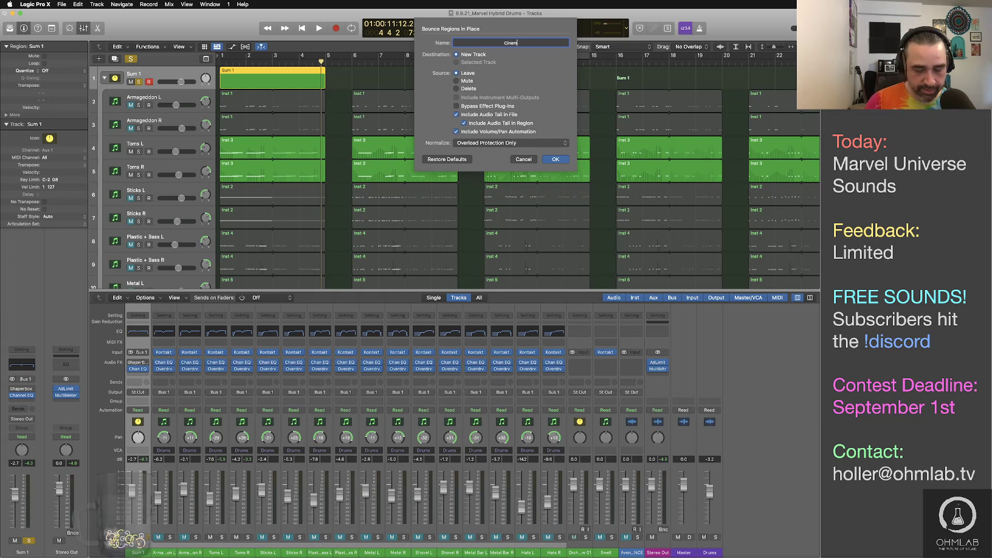
pyautogui.write('atic Toms')
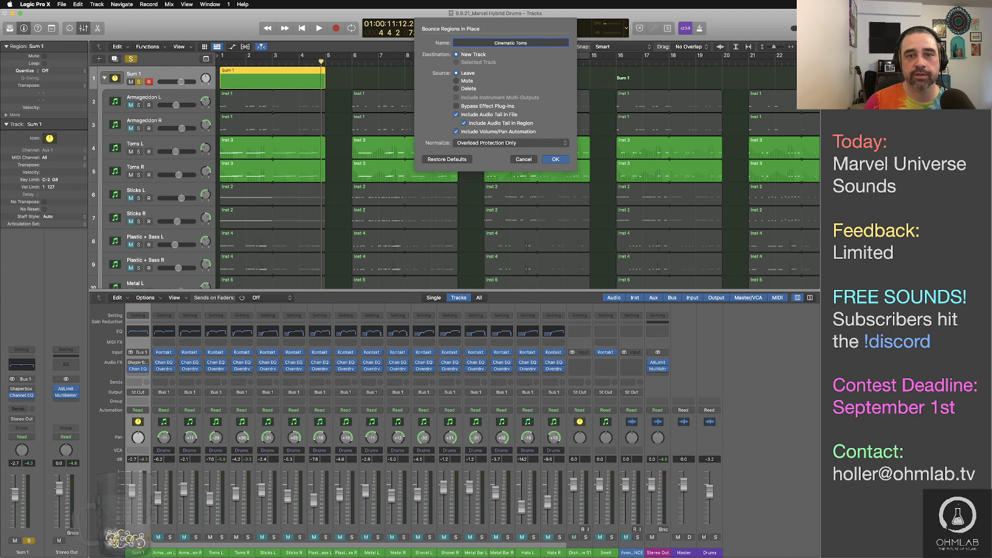
pyautogui.write(' 01')
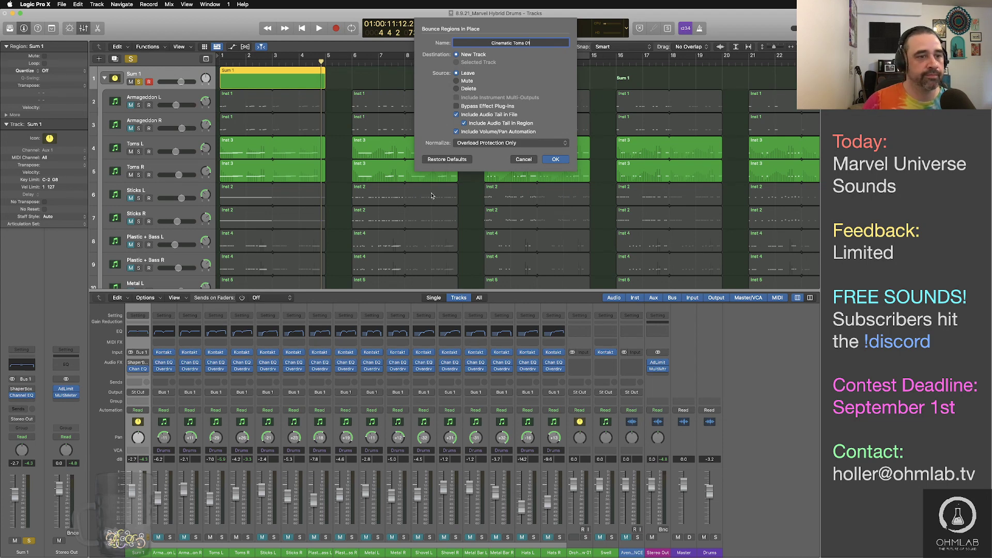
pyautogui.click(556, 159)
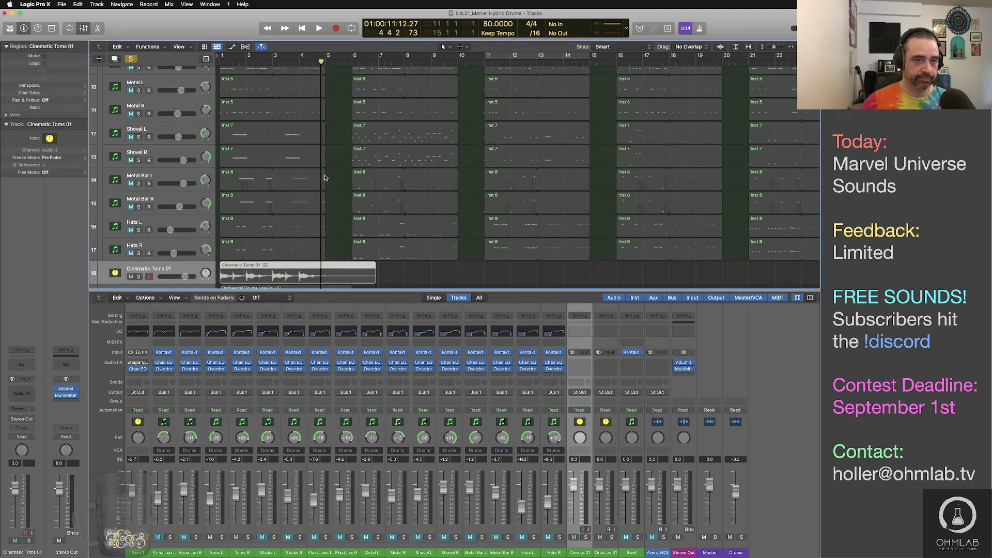
# Shrink the track heights to see the whole stack, mute Toms L and R, and unmute Sticks L and R
pyautogui.scroll(-5, 343, 207)
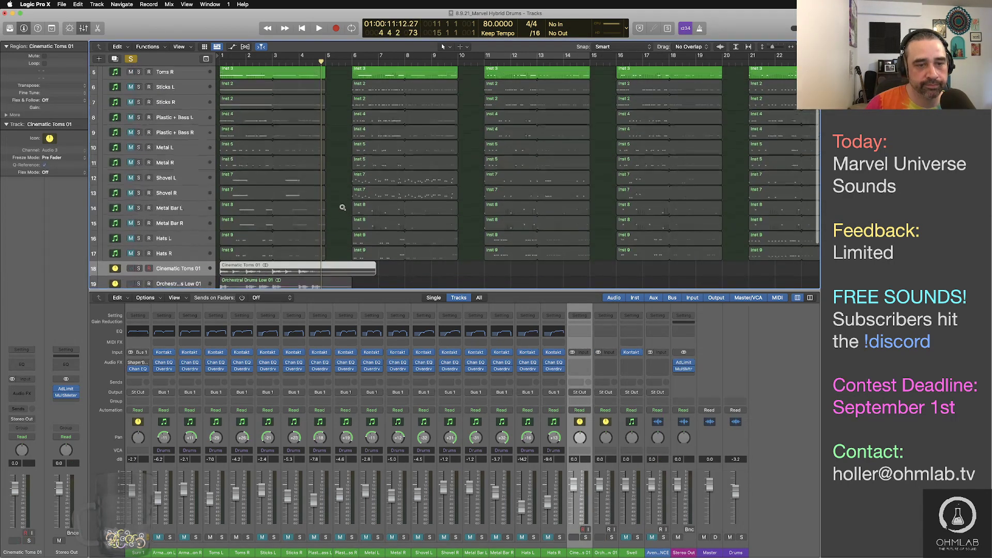
pyautogui.scroll(5, 343, 207)
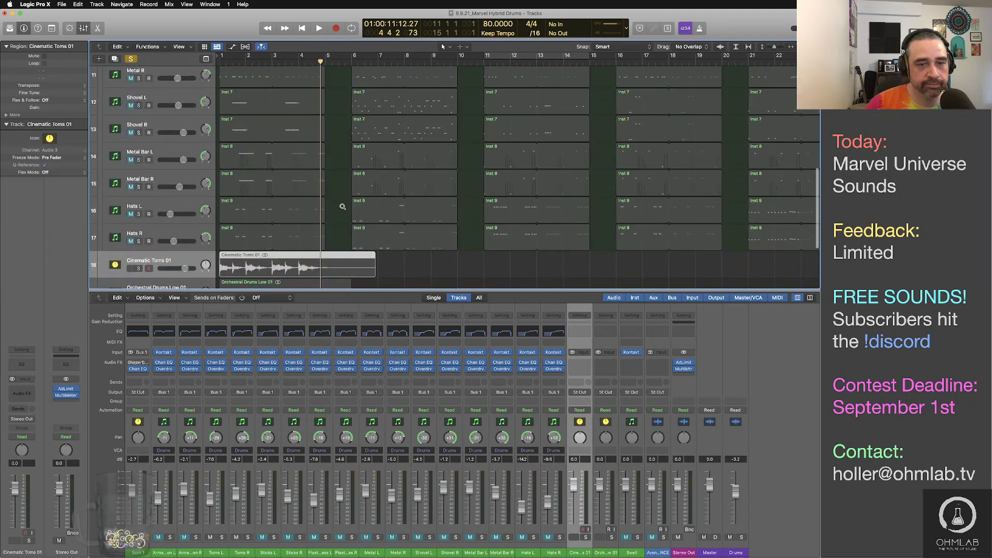
pyautogui.scroll(5, 343, 207)
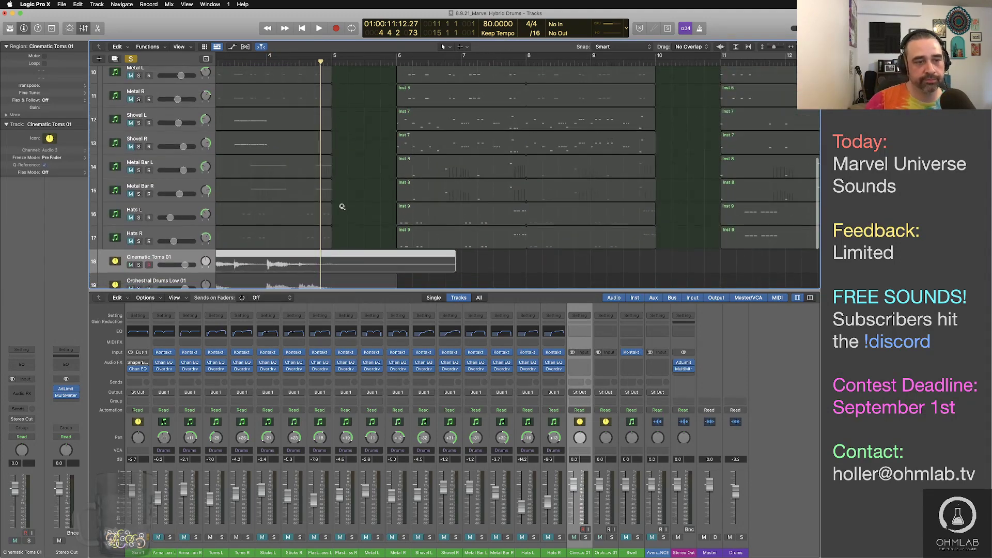
pyautogui.scroll(-6, 342, 206)
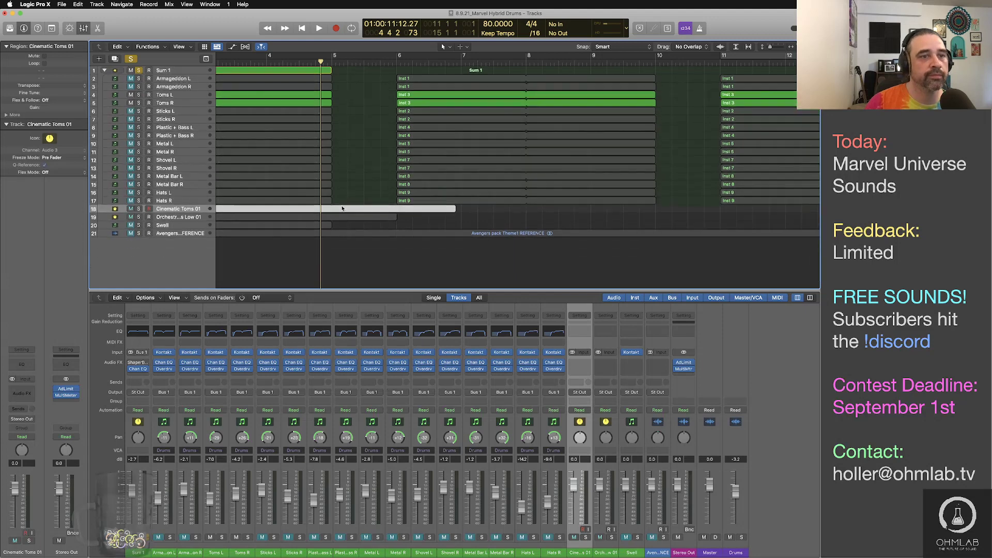
pyautogui.click(131, 95)
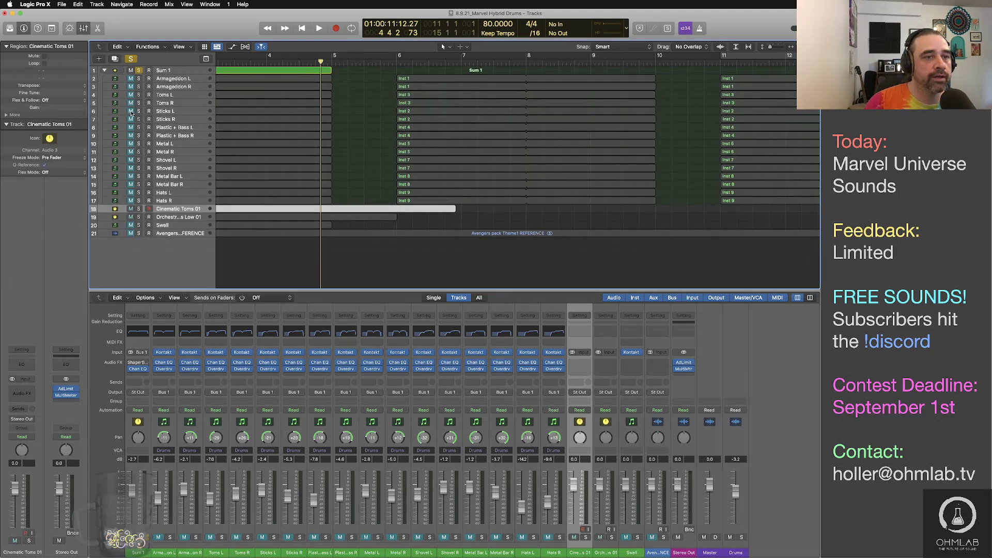
pyautogui.click(131, 119)
# Play the sticks through Sum 1 from the start of the project
pyautogui.click(173, 113)
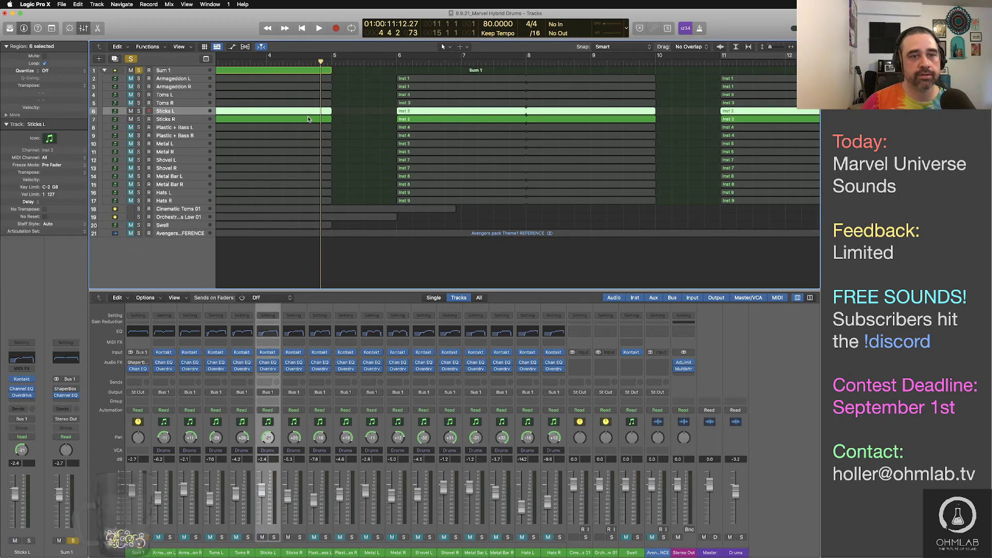
pyautogui.hscroll(-5, 318, 72)
pyautogui.click(318, 73)
pyautogui.press('space')
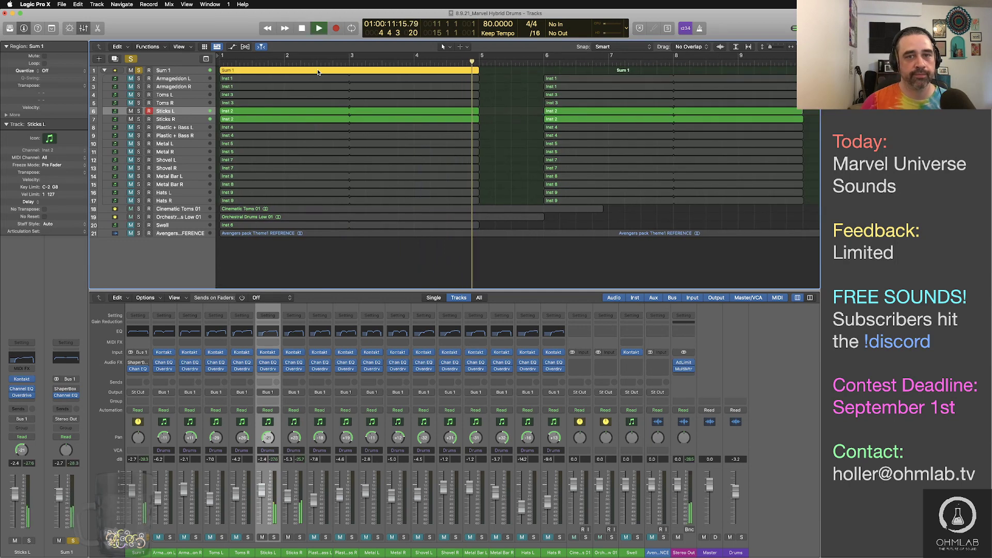
pyautogui.press('Return')
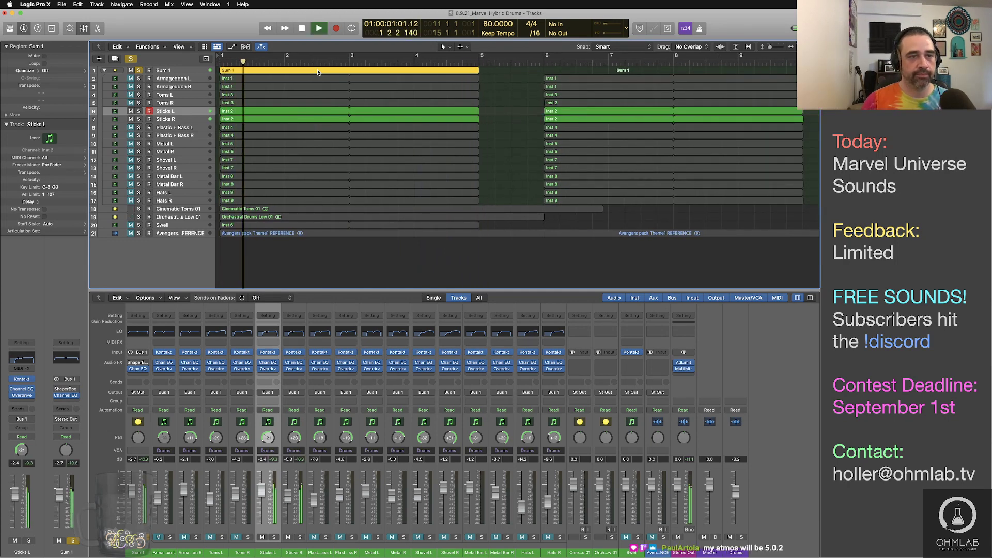
pyautogui.press('space')
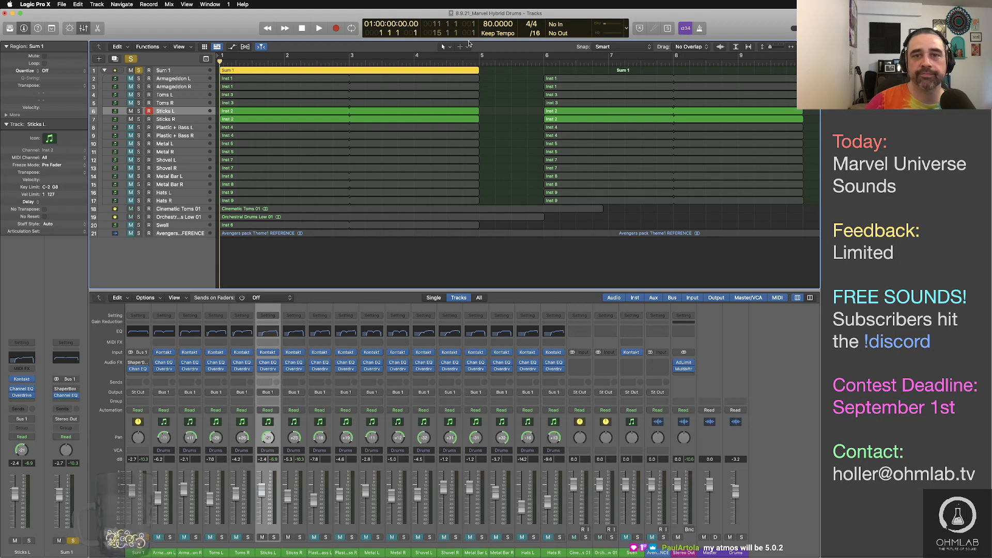
# Set the secondary tool to the Text Tool and rename the Cinematic Toms 01 region as Orchestral Toms 01
pyautogui.click(462, 47)
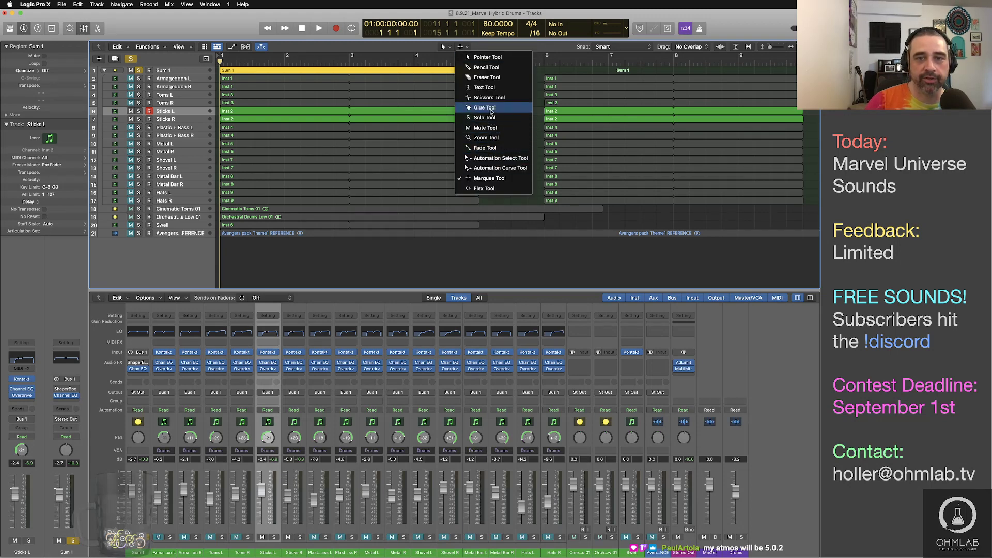
pyautogui.click(475, 88)
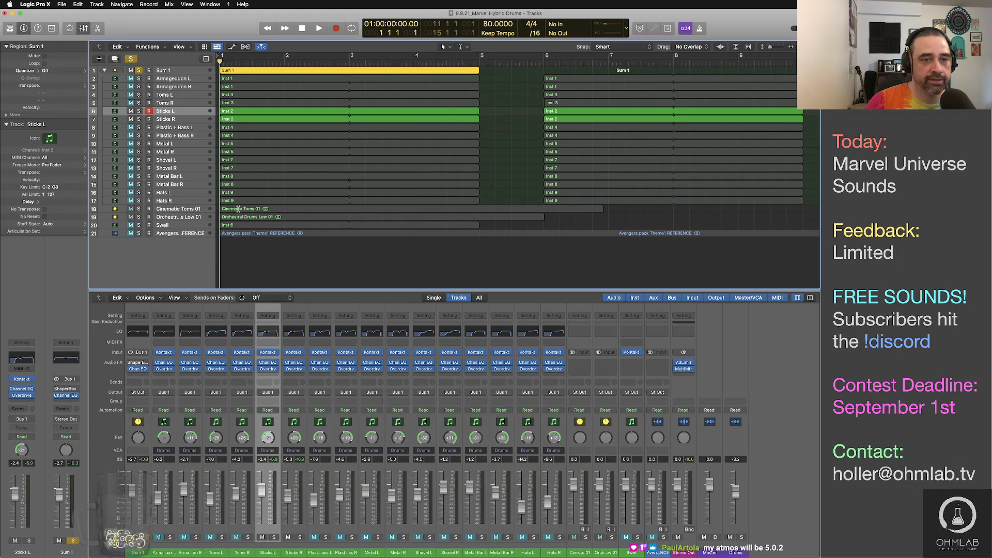
pyautogui.keyDown('super'); pyautogui.click(245, 208); pyautogui.keyUp('super')
pyautogui.doubleClick(245, 207)
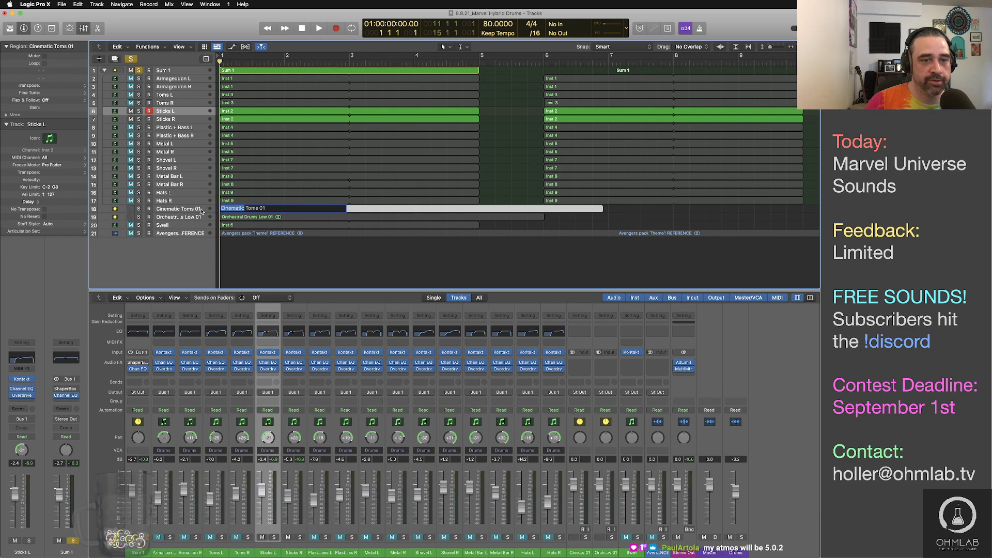
pyautogui.write('Orchestra')
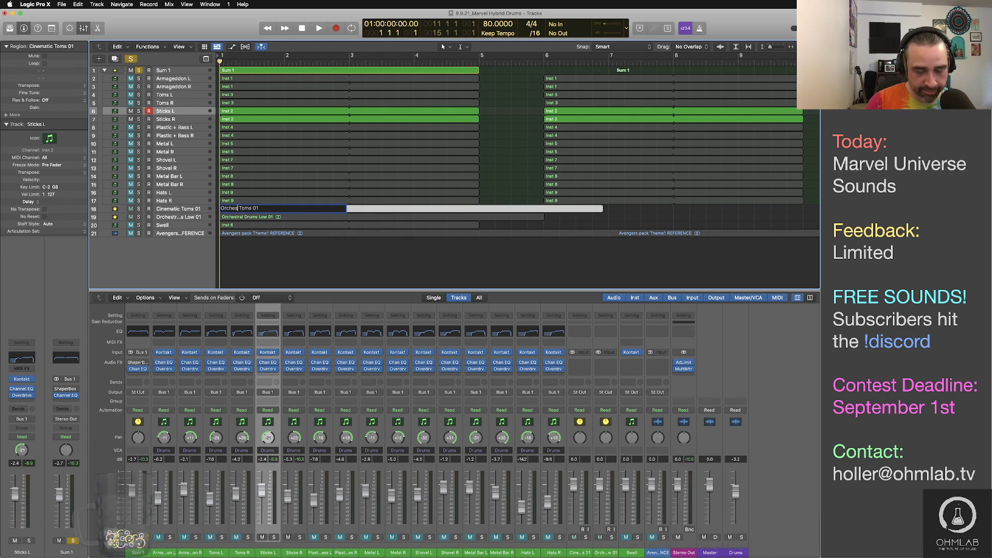
pyautogui.write('l')
pyautogui.press('Return')
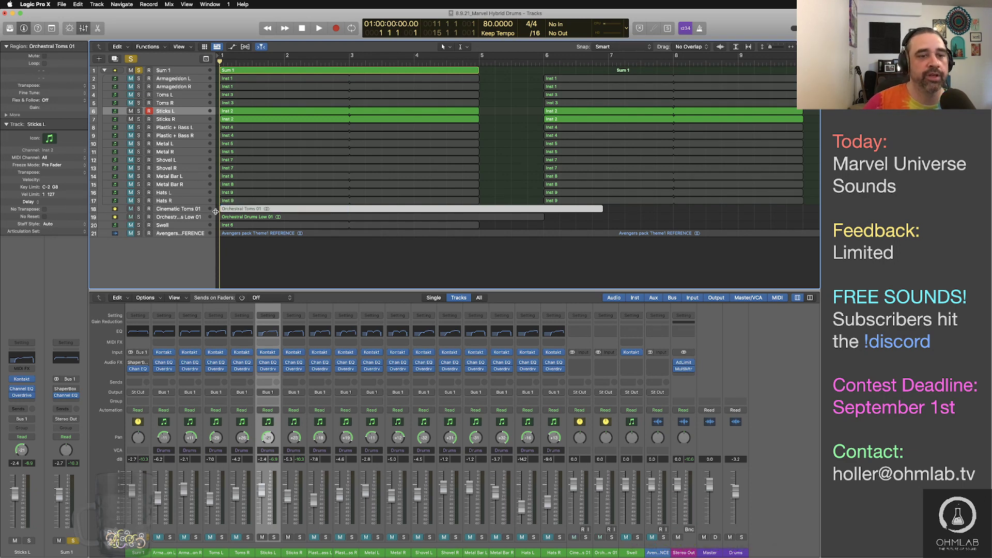
# Select the Sticks L track and play the opening bars of the sticks again
pyautogui.click(191, 113)
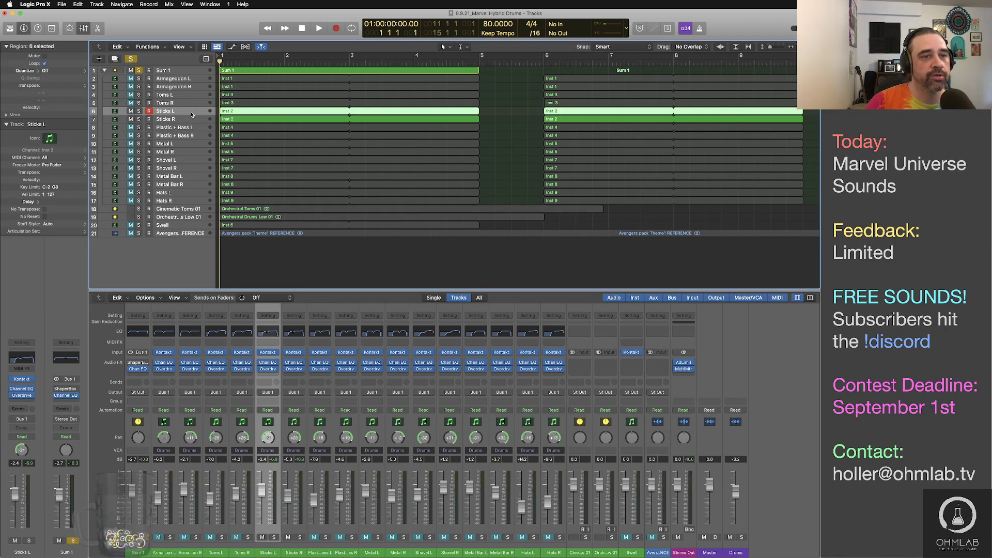
pyautogui.press('space')
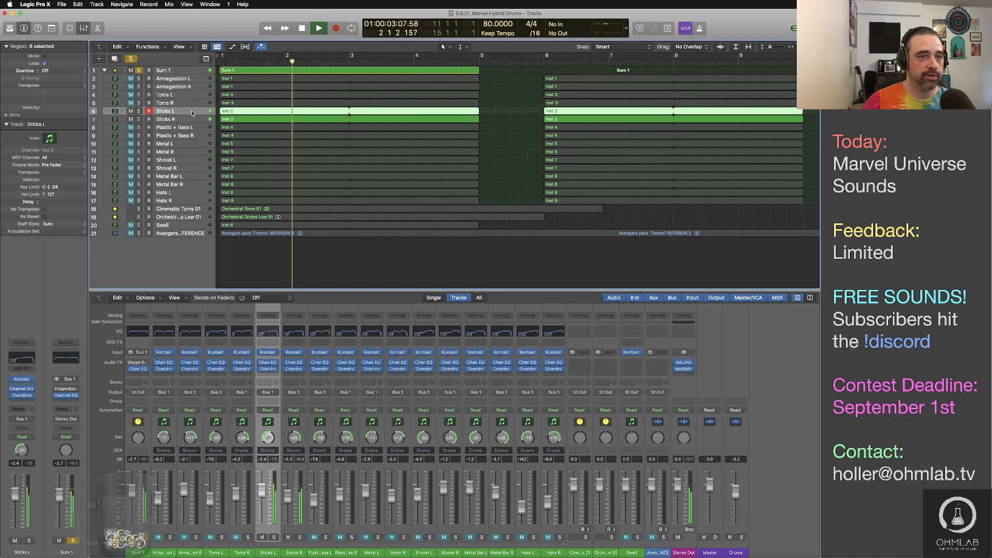
pyautogui.press('space')
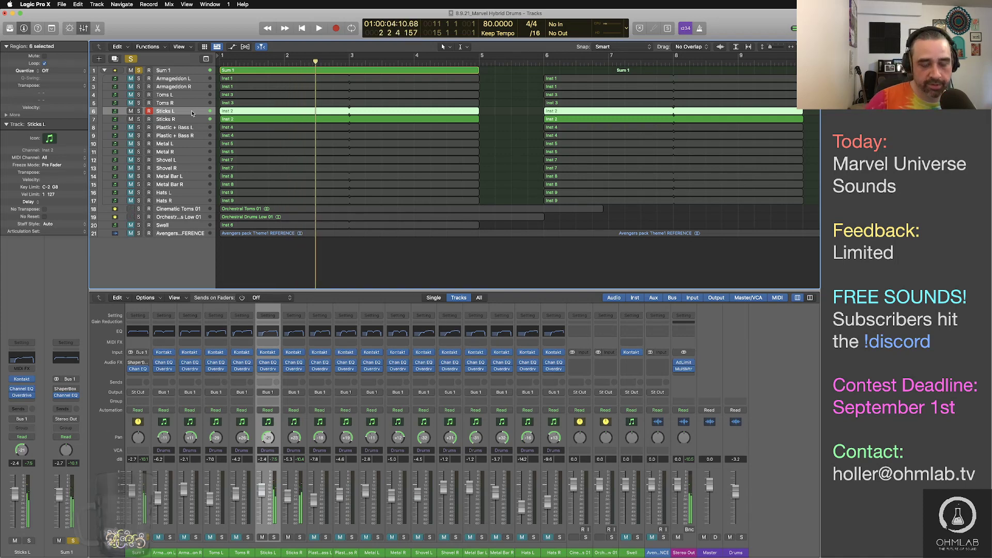
# Bounce the Sum 1 region in place to a new track as Drum Sticks 01 with its audio tail
pyautogui.click(246, 72)
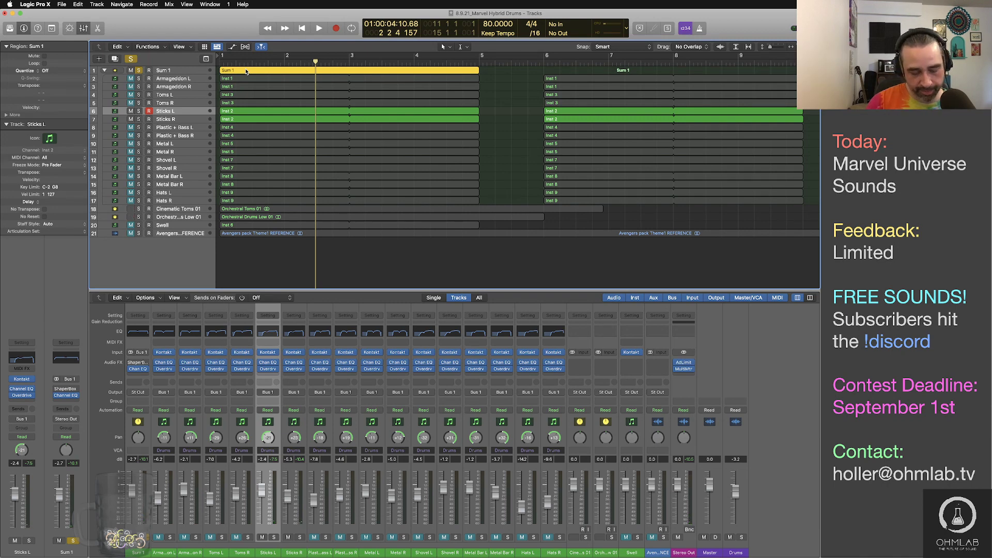
pyautogui.hotkey('ctrl', 'b')
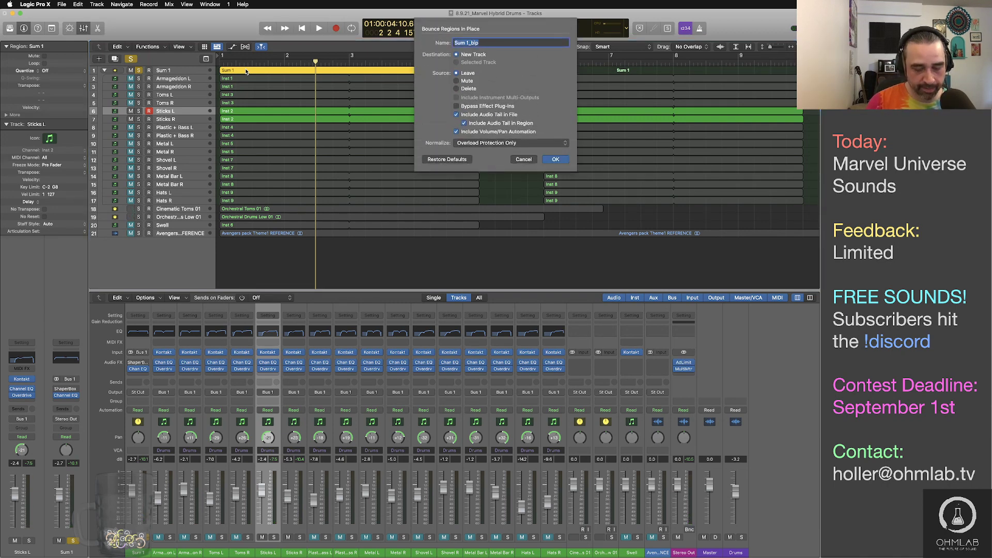
pyautogui.write('Drum Sticks 01')
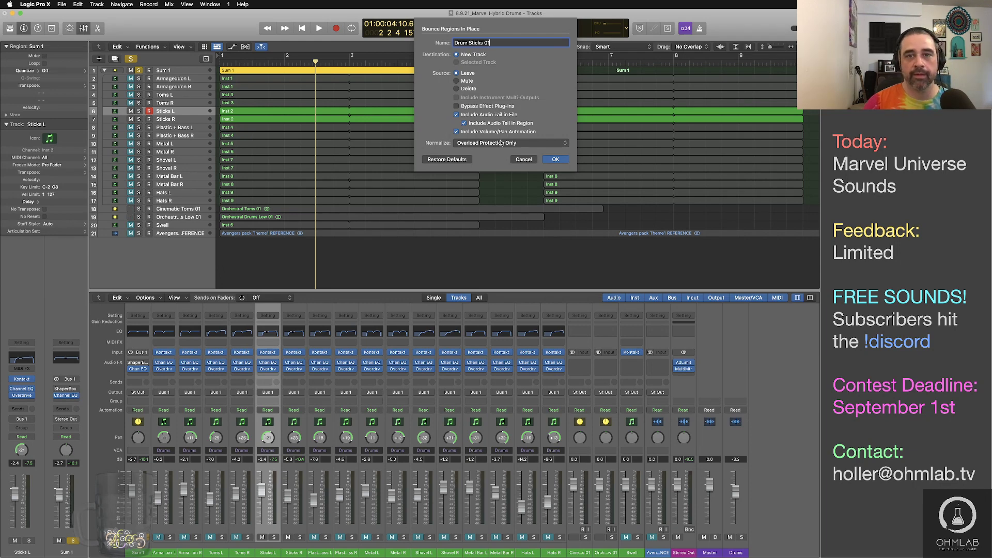
pyautogui.click(553, 160)
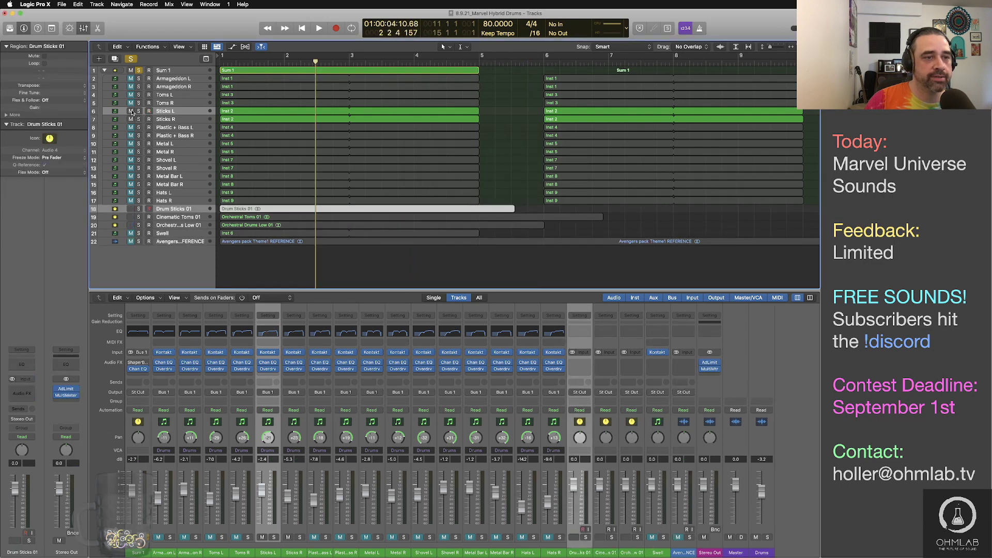
# Mute Sticks L and R, unmute Plastic + Bass L and R, and play them from the start through Sum 1
pyautogui.moveTo(131, 111); pyautogui.dragTo(132, 119)
pyautogui.click(132, 128)
pyautogui.click(132, 135)
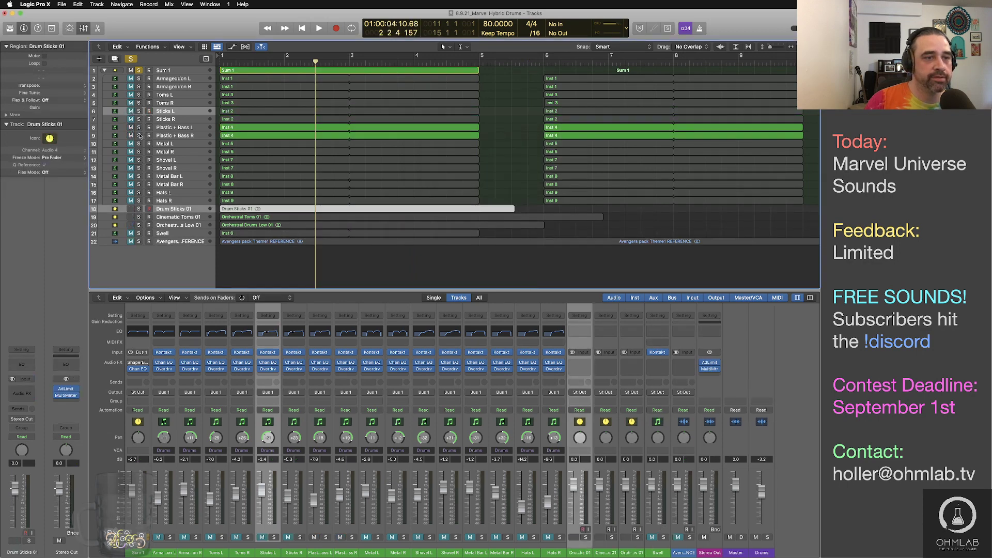
pyautogui.click(201, 128)
pyautogui.press('Return')
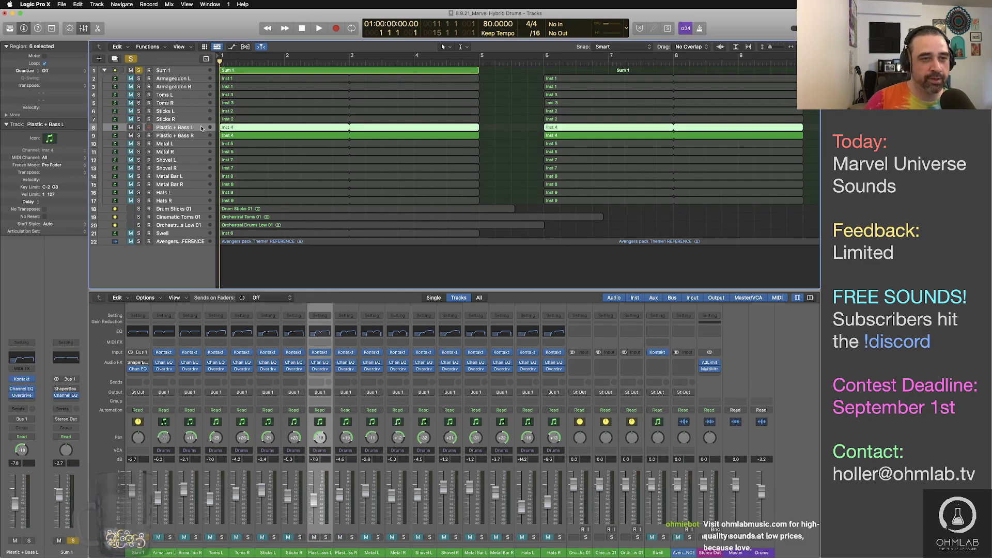
pyautogui.press('space')
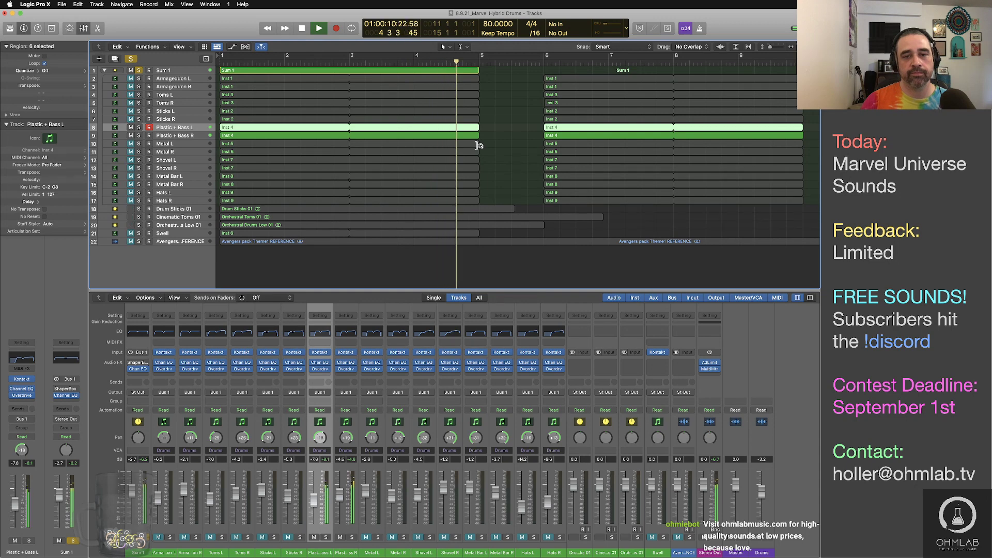
pyautogui.press('space')
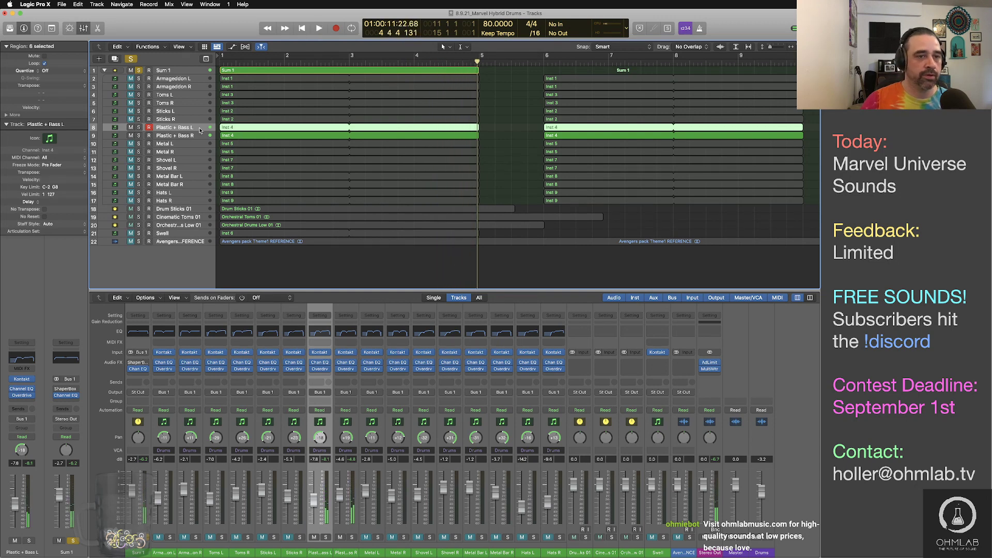
# Bounce the Sum 1 region in place to a new track as Orchestral Toms and Rims 01 with its audio tail
pyautogui.click(267, 72)
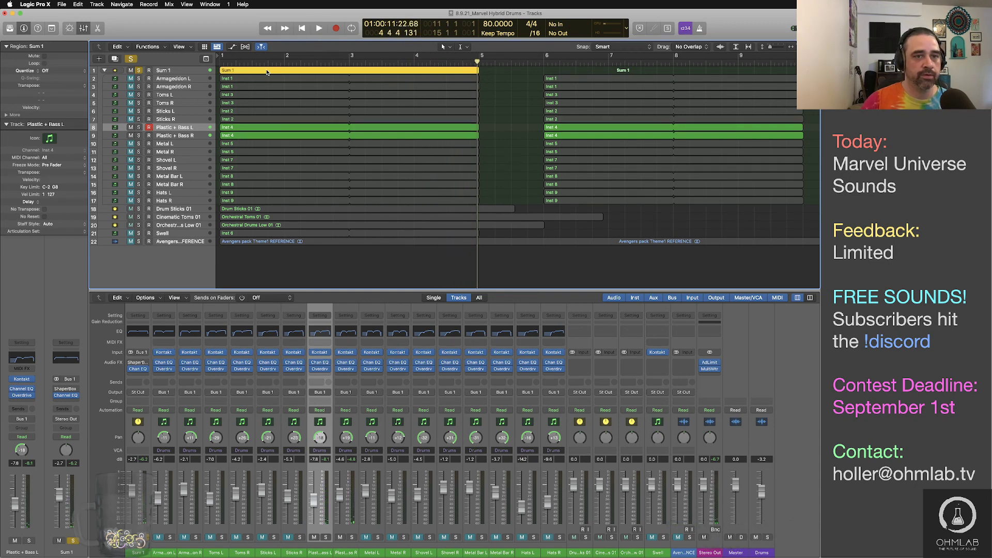
pyautogui.hotkey('ctrl', 'b')
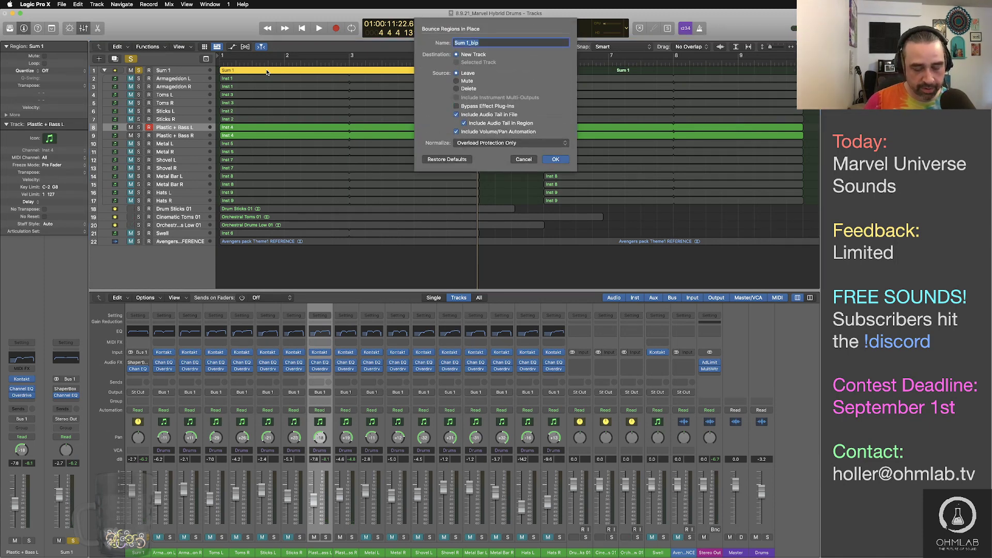
pyautogui.write('D')
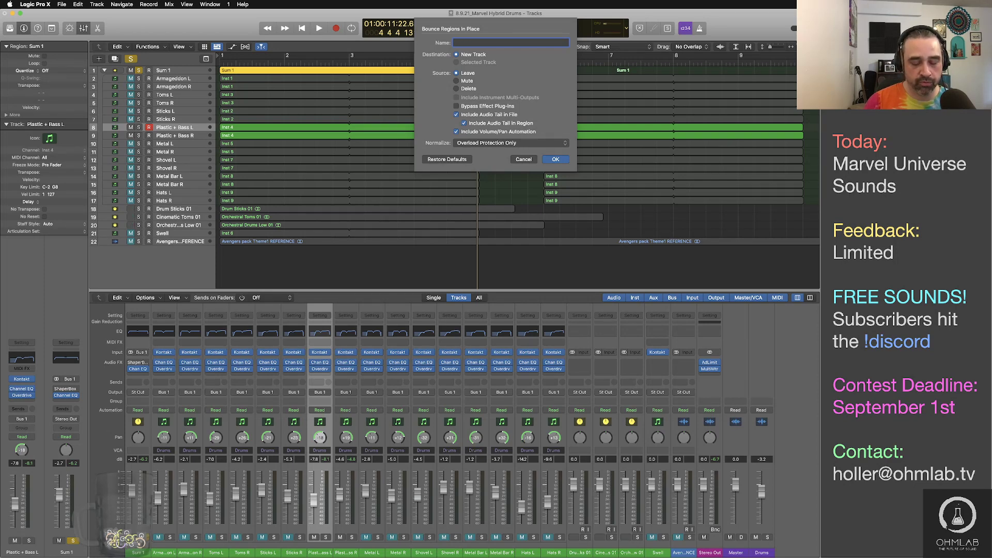
pyautogui.write('Orch')
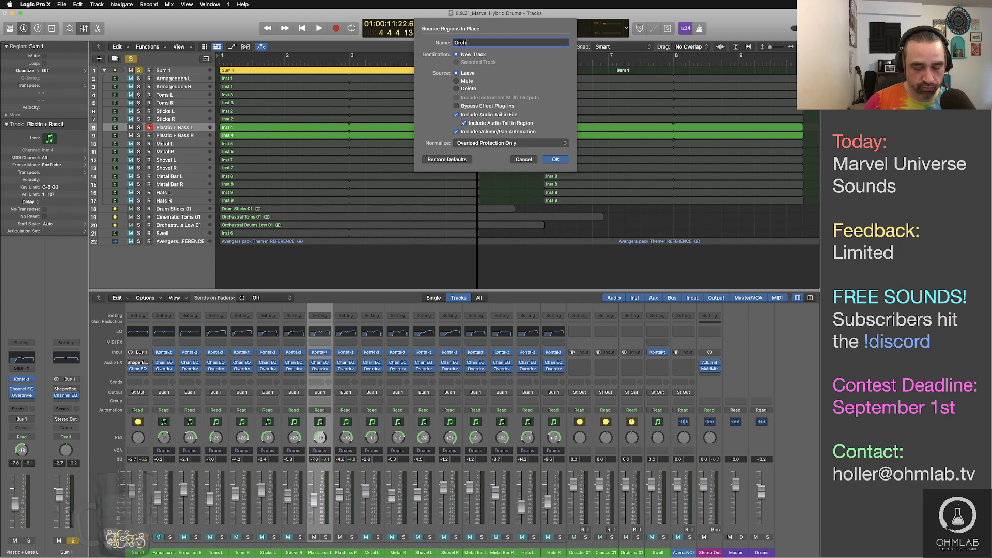
pyautogui.write('estral Toms')
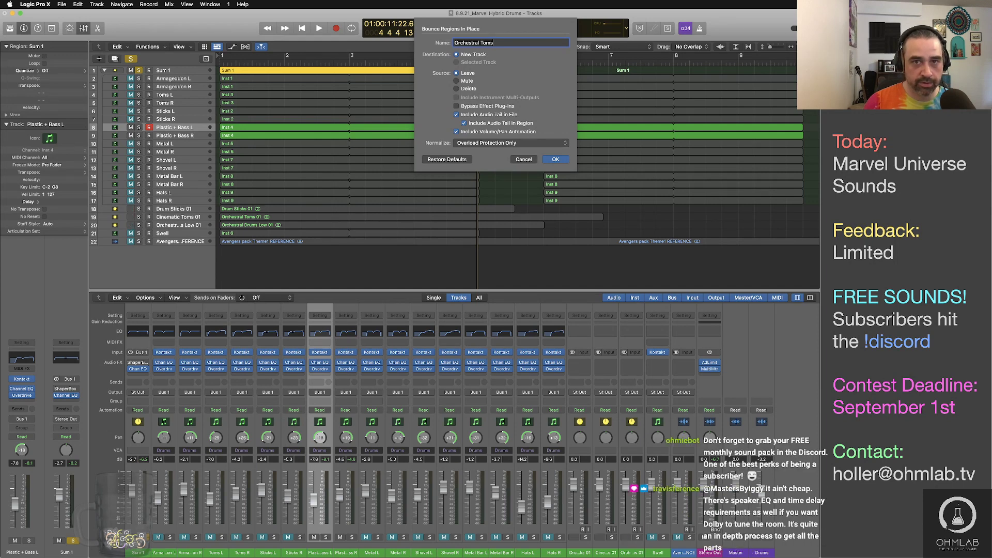
pyautogui.write('and Ri')
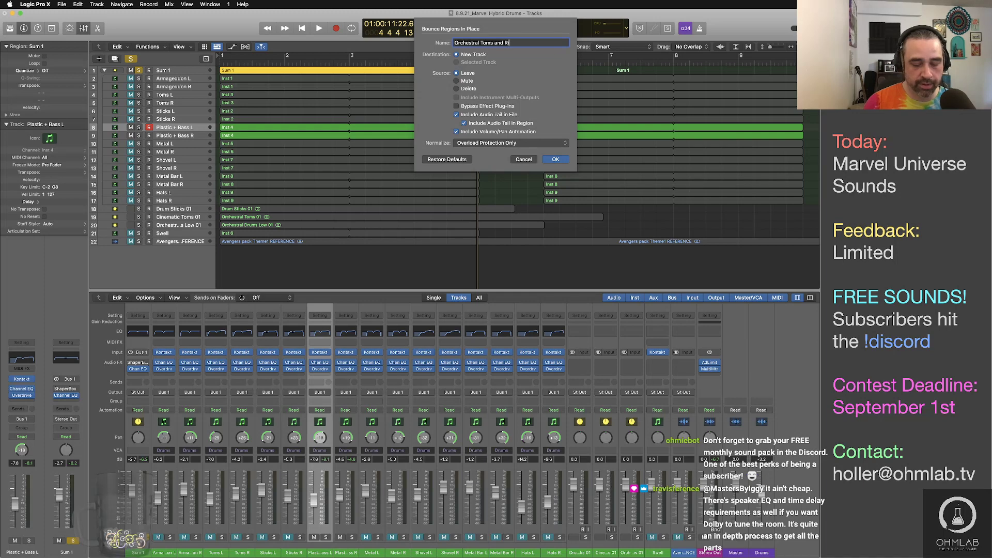
pyautogui.write('ms 01')
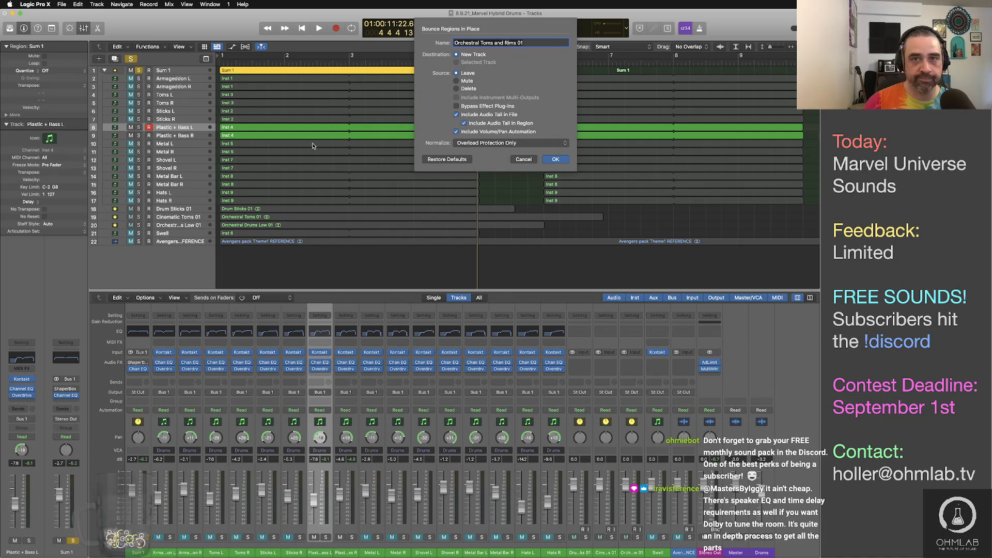
pyautogui.click(556, 160)
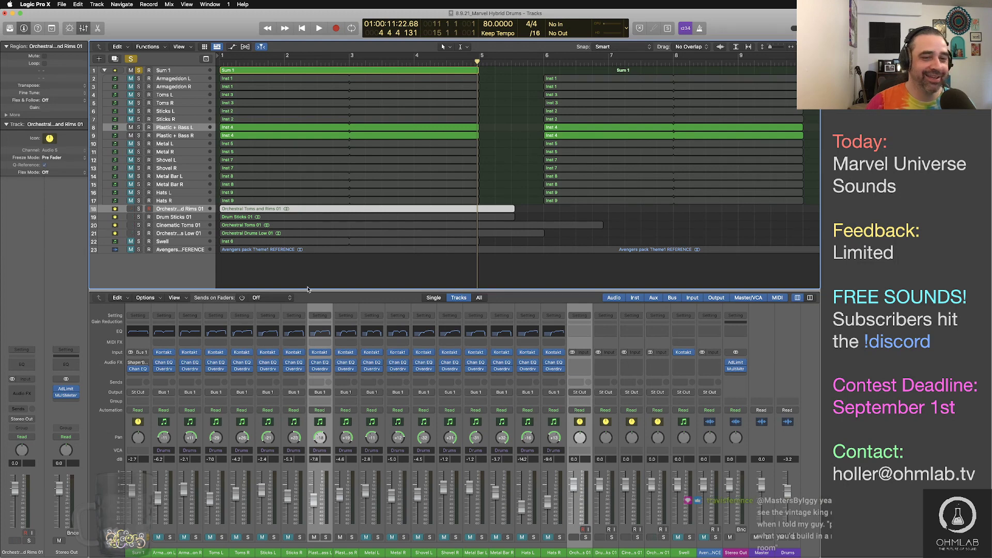
# Deselect the bounced region and play the opening beats of the plastic and bass drums from the start
pyautogui.click(315, 276)
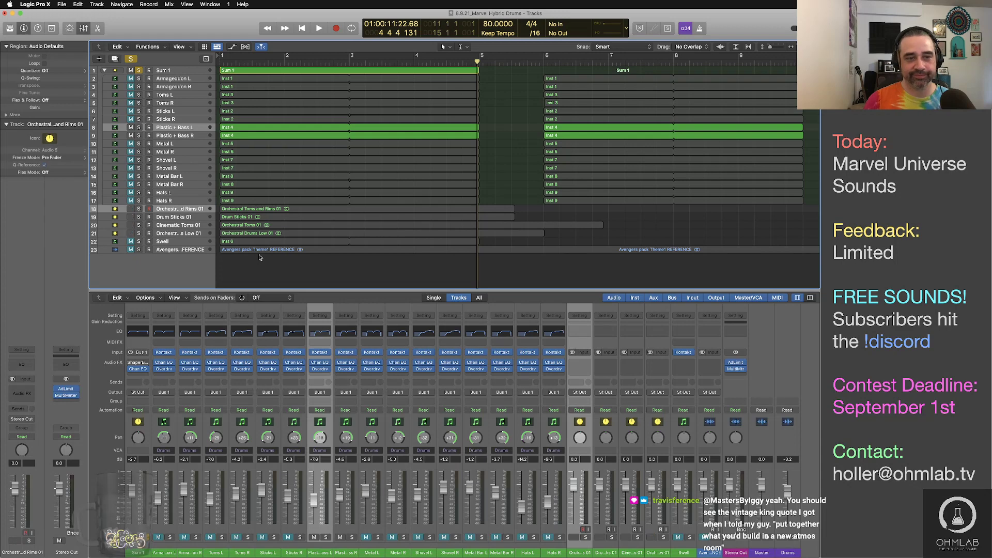
pyautogui.press('Return')
pyautogui.press('space')
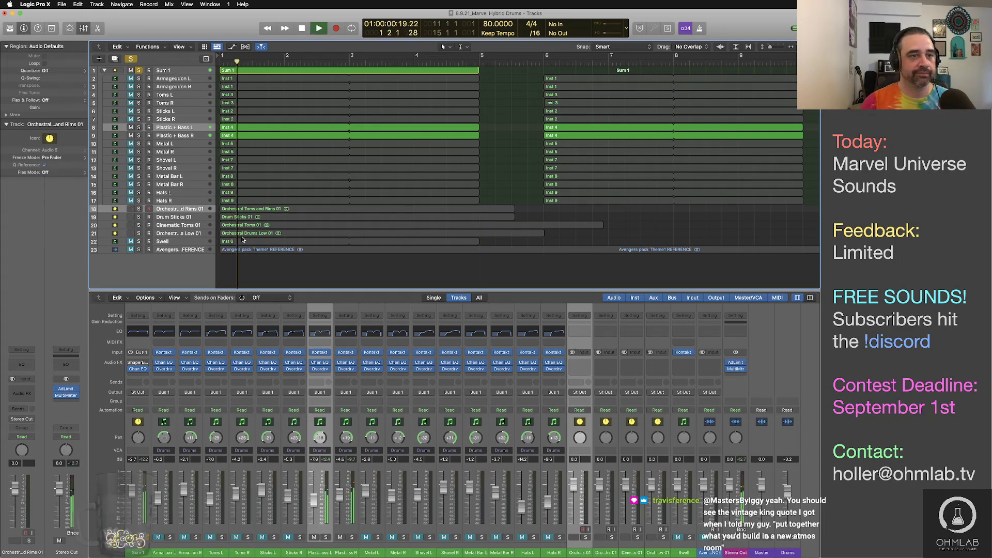
pyautogui.press('space')
# Mute Plastic + Bass L and R, unmute Metal L and R, and play the metal drums through Sum 1
pyautogui.moveTo(131, 128); pyautogui.dragTo(131, 135)
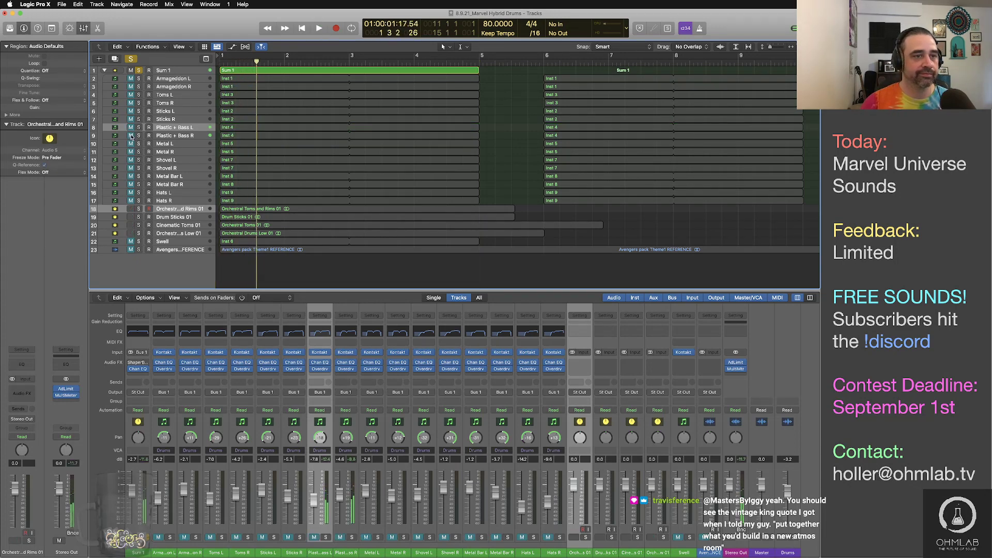
pyautogui.click(131, 144)
pyautogui.click(131, 152)
pyautogui.click(186, 147)
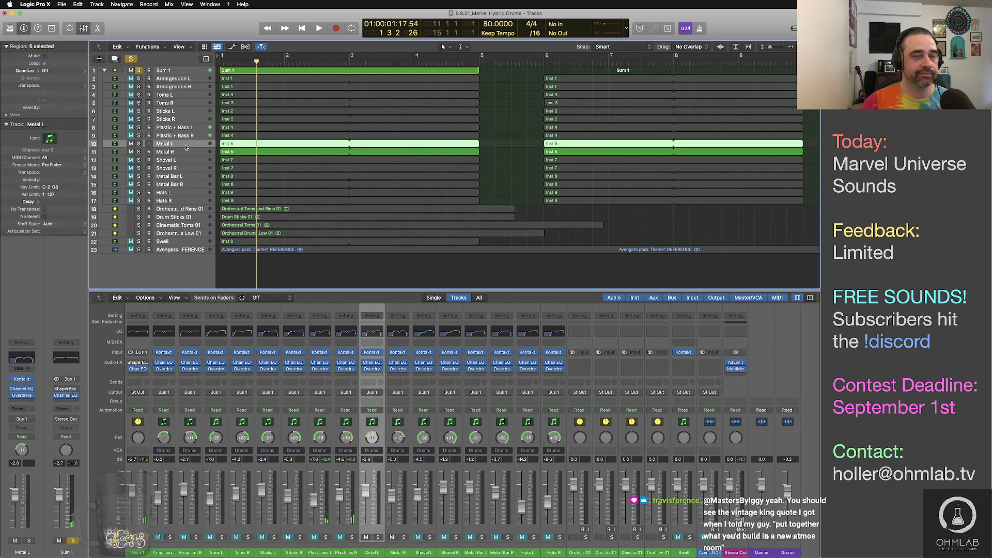
pyautogui.press('space')
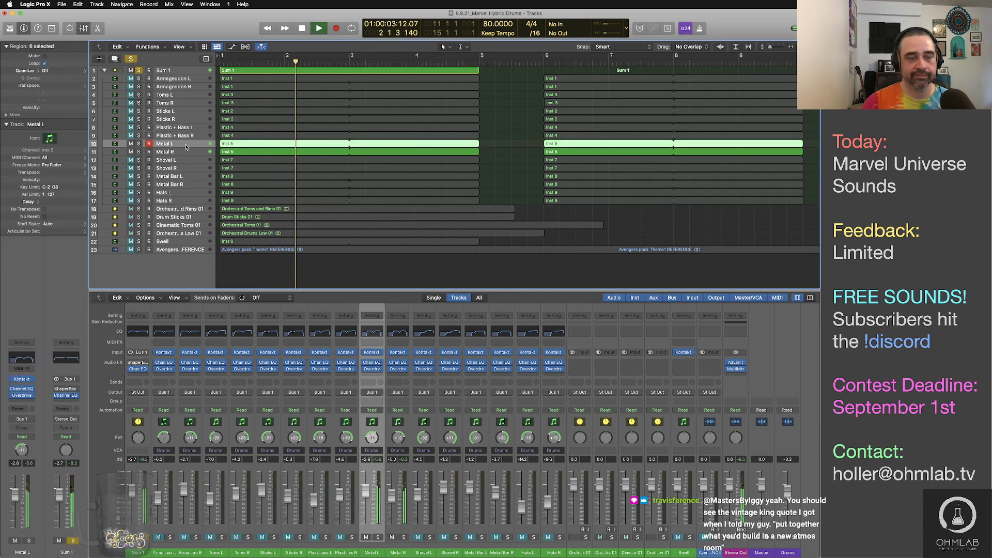
pyautogui.press('space')
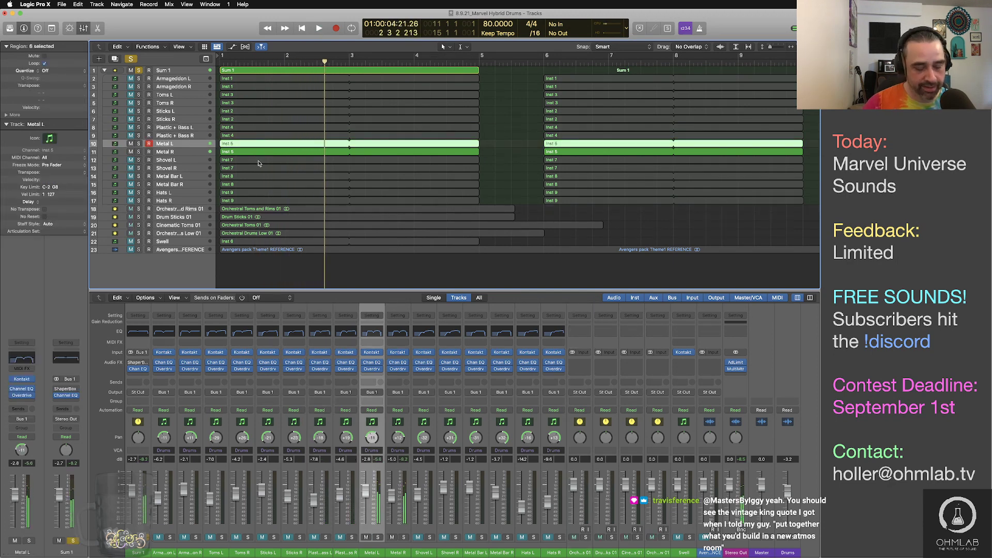
# Shift the first Metal R region slightly later so it starts a little further behind the Metal L region
pyautogui.press('Return')
pyautogui.press('super+Right')
pyautogui.press('super+Right')
pyautogui.press('super+Right')
pyautogui.press('super+Right')
pyautogui.press('super+Right')
pyautogui.press('super+Right')
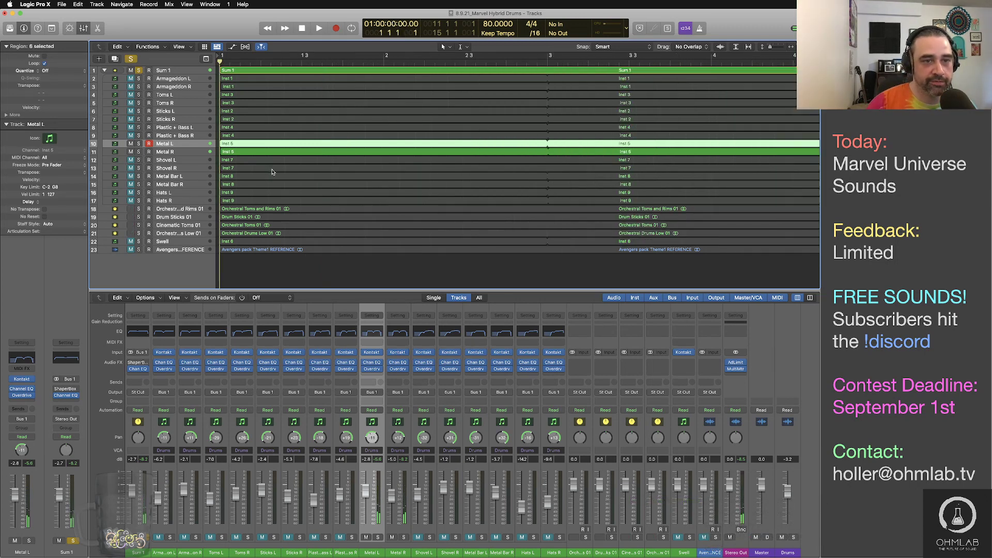
pyautogui.press('super+Right')
pyautogui.press('super+Right')
pyautogui.press('super+Right')
pyautogui.press('super+Right')
pyautogui.press('super+Right')
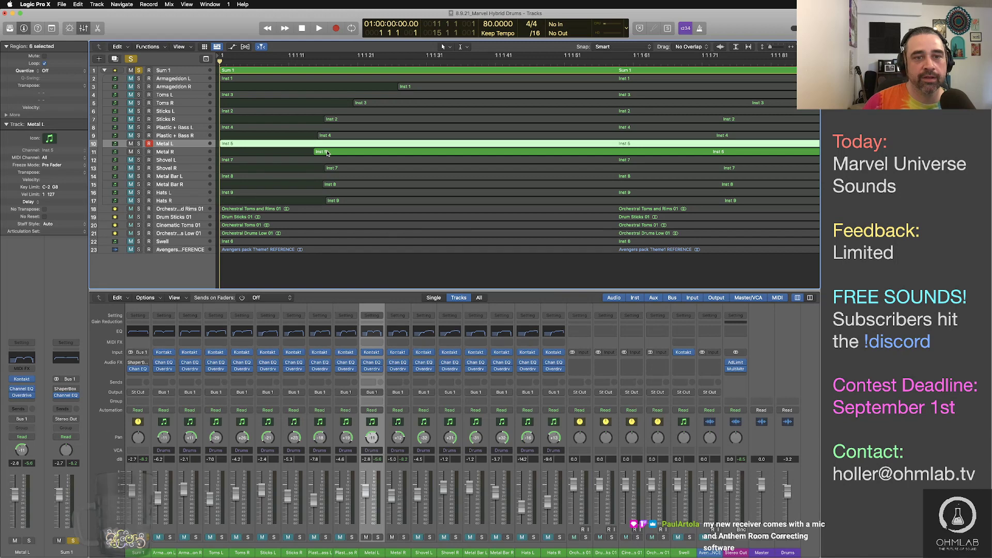
pyautogui.moveTo(327, 153); pyautogui.dragTo(326, 153)
pyautogui.click(195, 155)
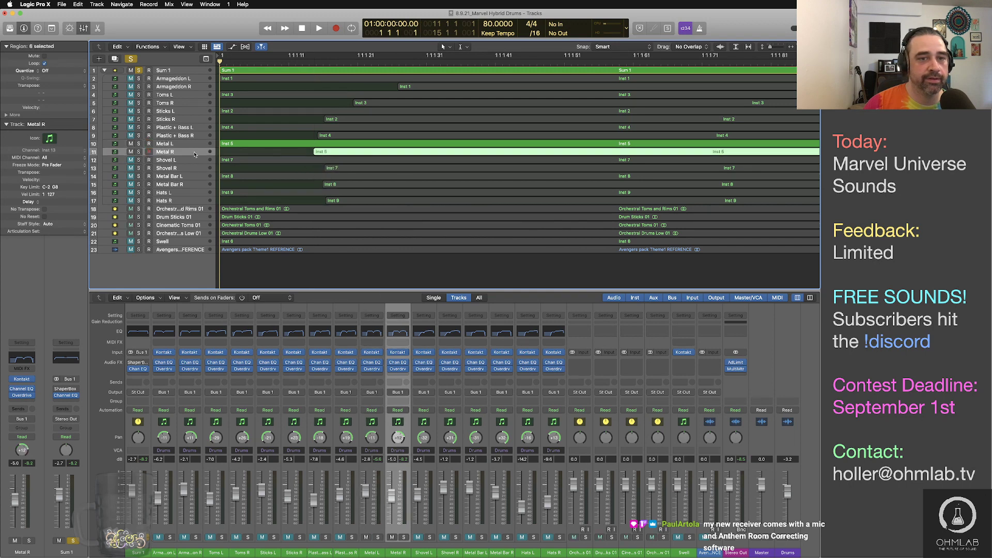
pyautogui.scroll(-15, 300, 157)
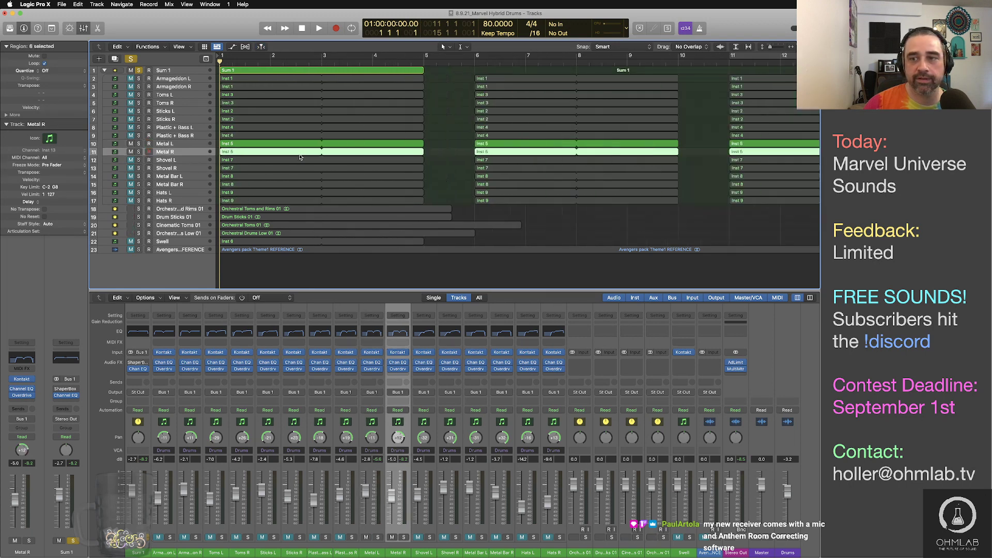
pyautogui.scroll(15, 300, 157)
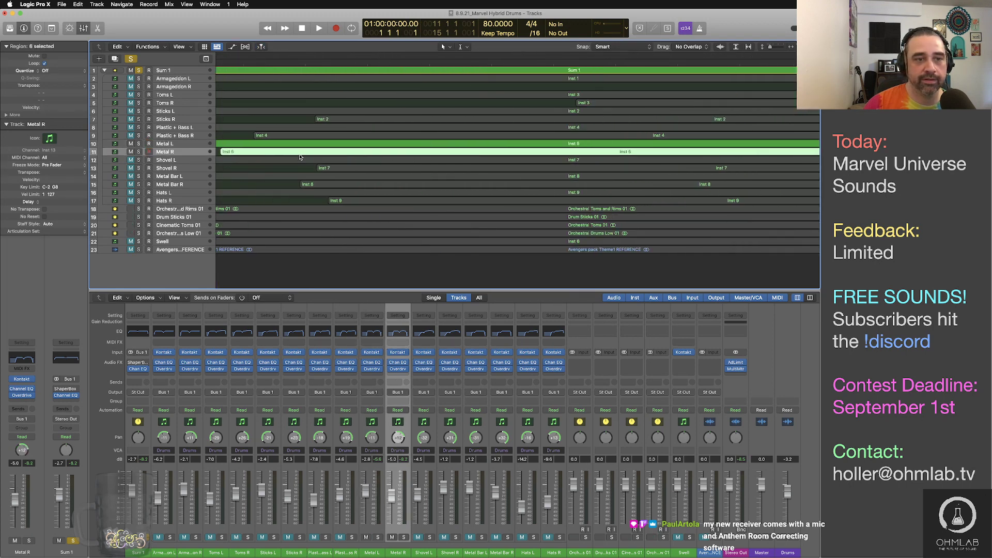
pyautogui.moveTo(254, 154); pyautogui.dragTo(307, 156)
pyautogui.scroll(-10, 360, 166)
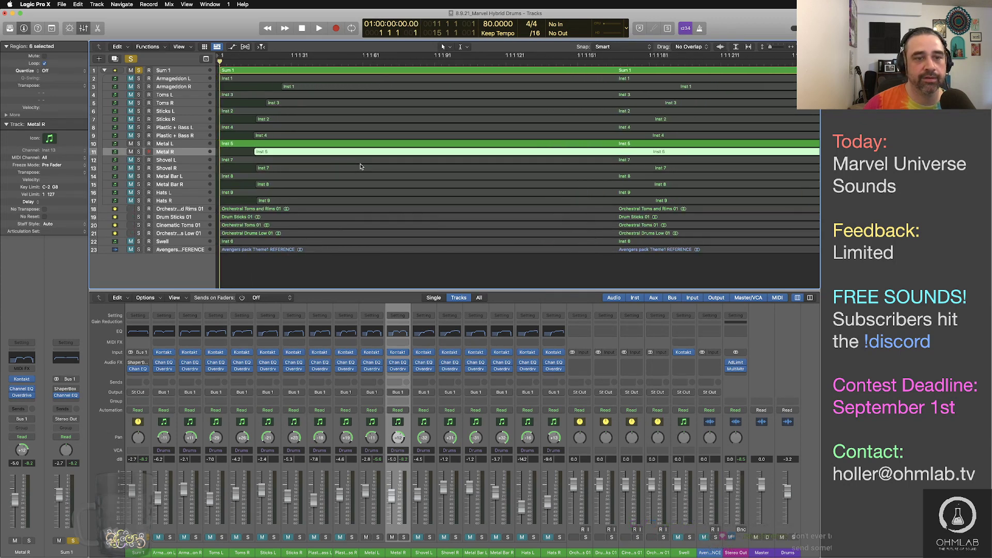
# Play the Metal L and R loop through Sum 1 from the start to check the shifted timing
pyautogui.press('space')
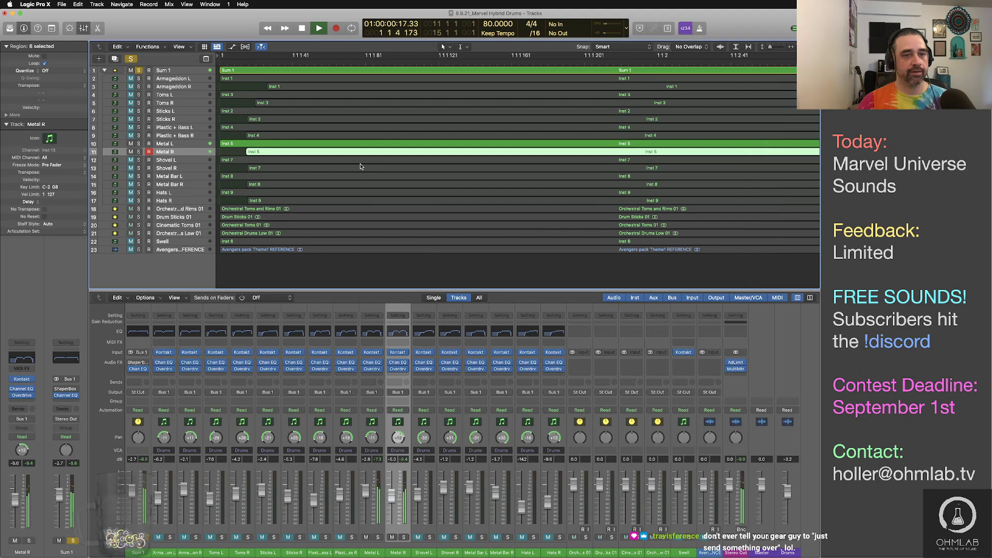
pyautogui.press('space')
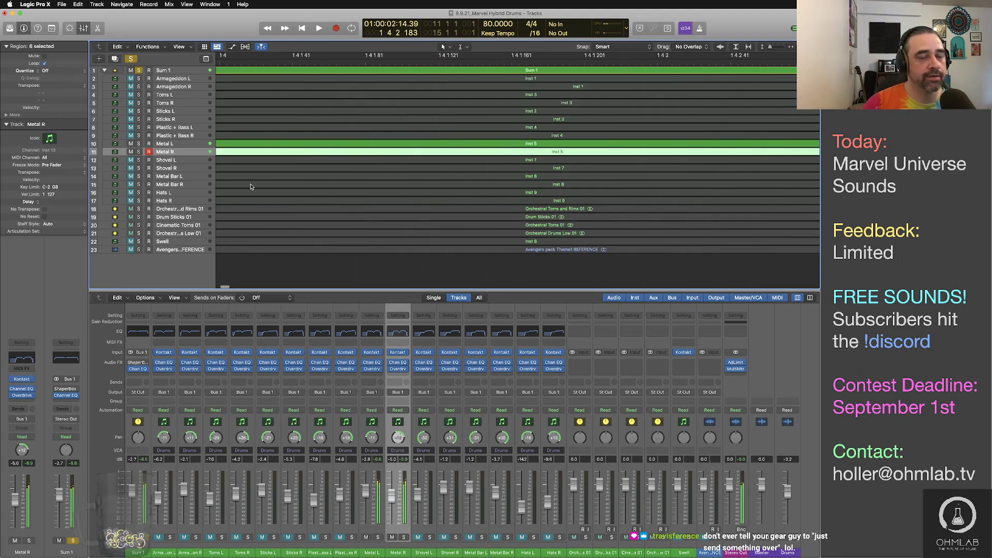
pyautogui.scroll(-5, 265, 177)
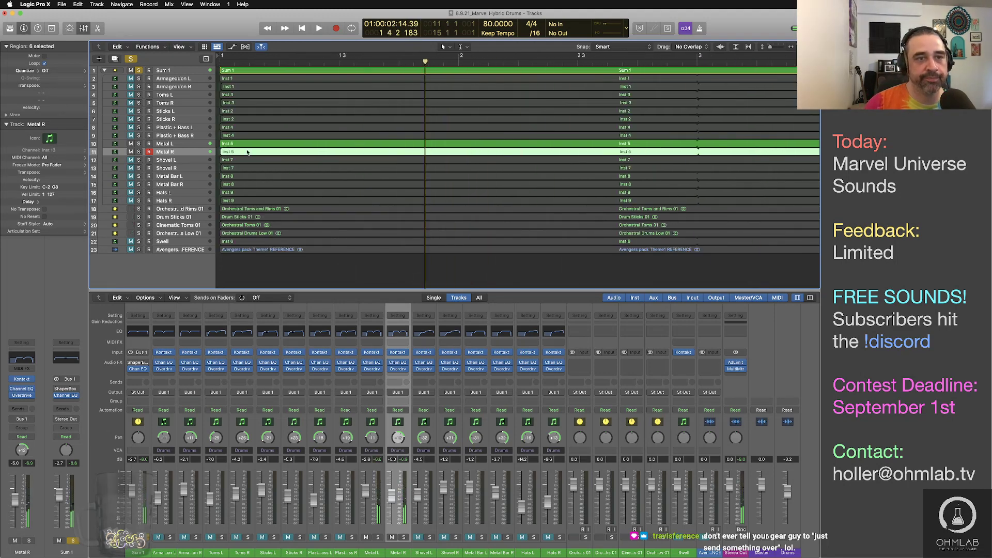
pyautogui.click(251, 73)
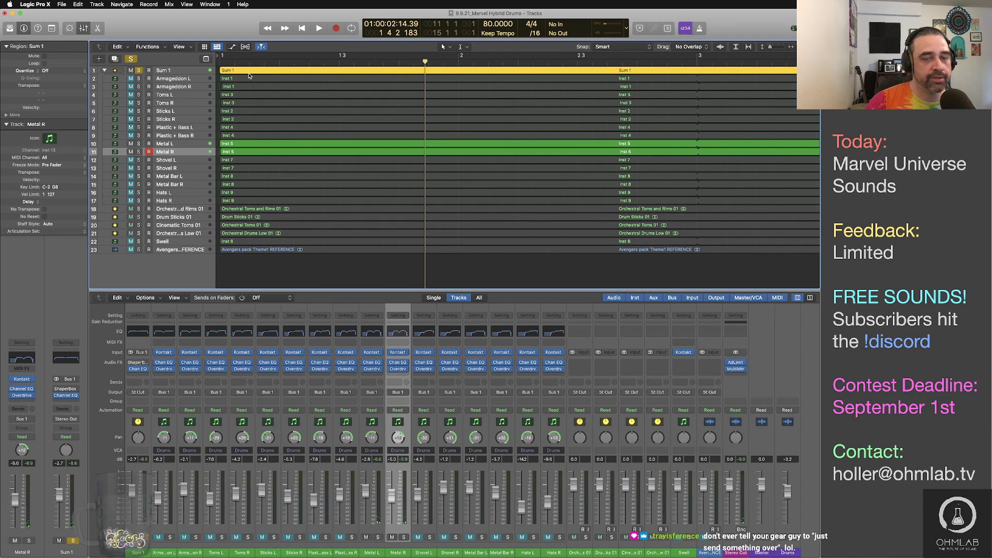
pyautogui.press('Return')
pyautogui.press('space')
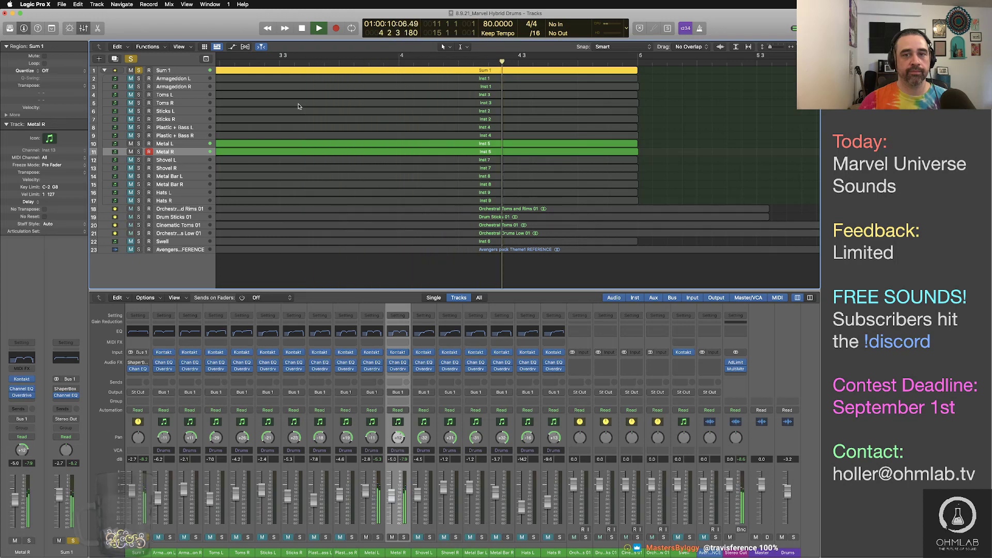
pyautogui.press('space')
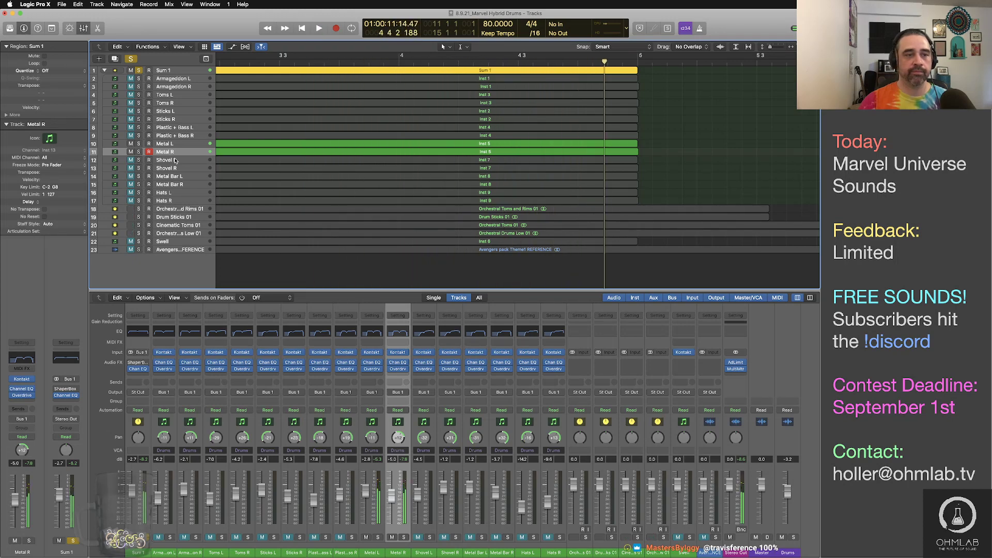
pyautogui.click(187, 154)
pyautogui.press('Return')
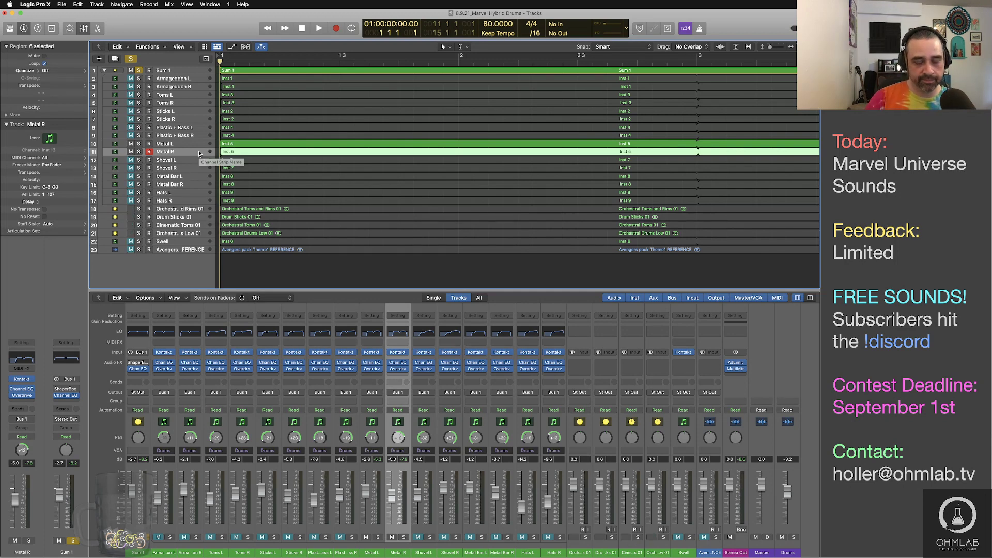
# Bounce the Sum 1 region in place to a new track as Orchestral Drum Rims 01 with its audio tail
pyautogui.click(236, 72)
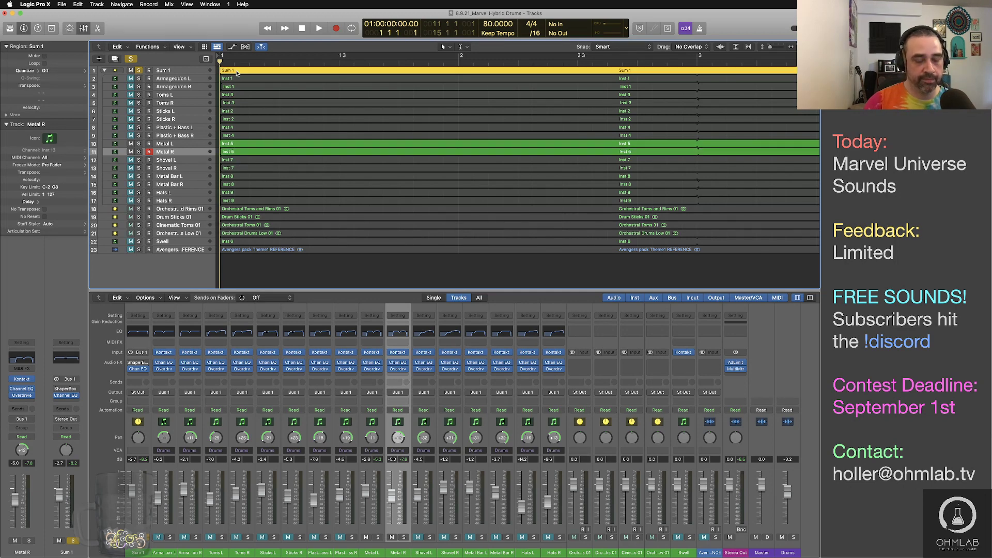
pyautogui.hotkey('ctrl', 'b')
pyautogui.write('Drum R')
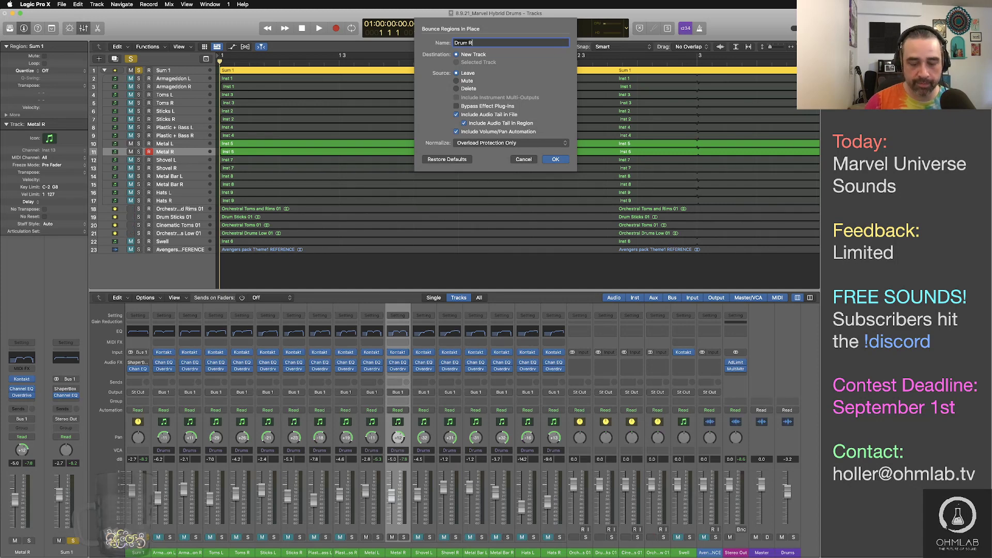
pyautogui.write('uiims')
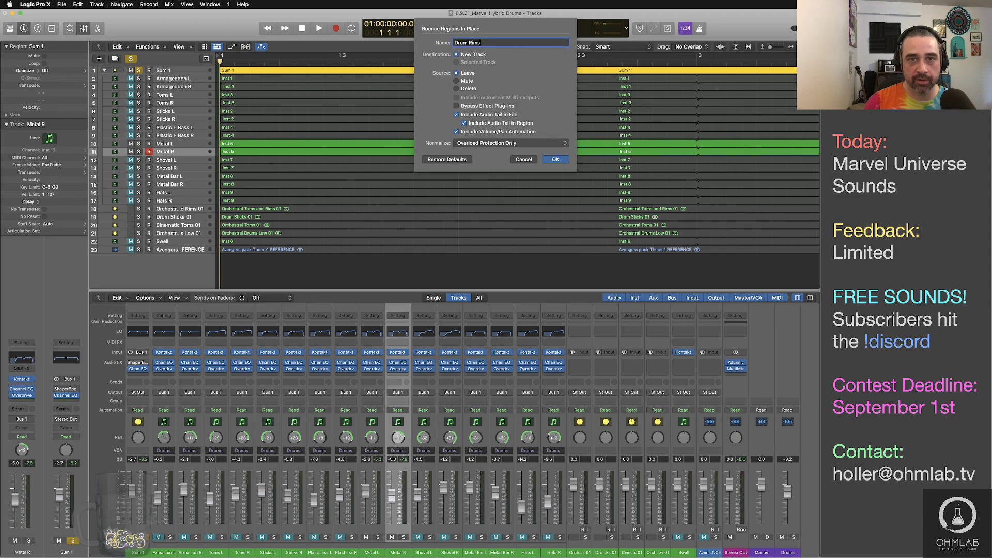
pyautogui.press('BackSpace')
pyautogui.press('BackSpace')
pyautogui.press('BackSpace')
pyautogui.press('BackSpace')
pyautogui.press('BackSpace')
pyautogui.press('BackSpace')
pyautogui.press('BackSpace')
pyautogui.press('BackSpace')
pyautogui.write('Orchestral ')
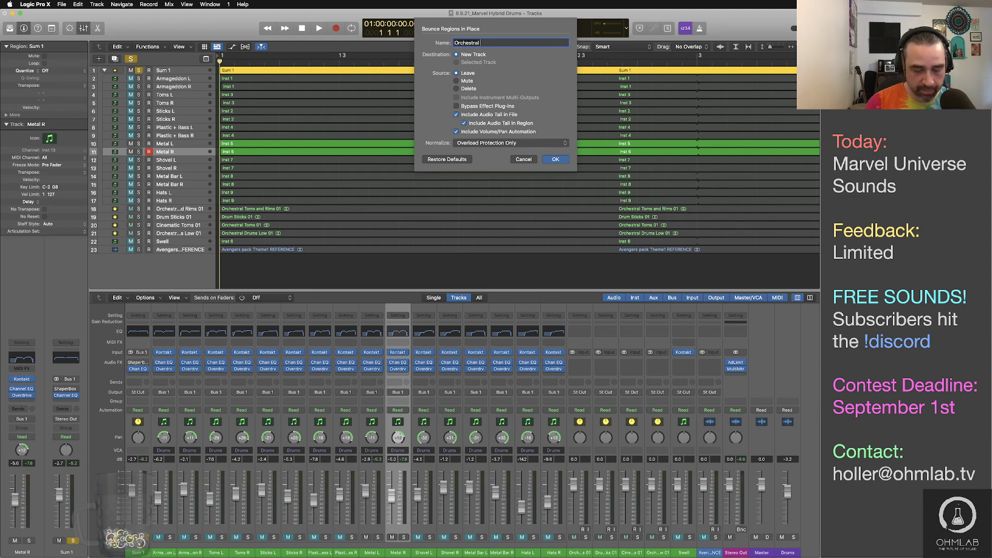
pyautogui.write('Drum Rims 01')
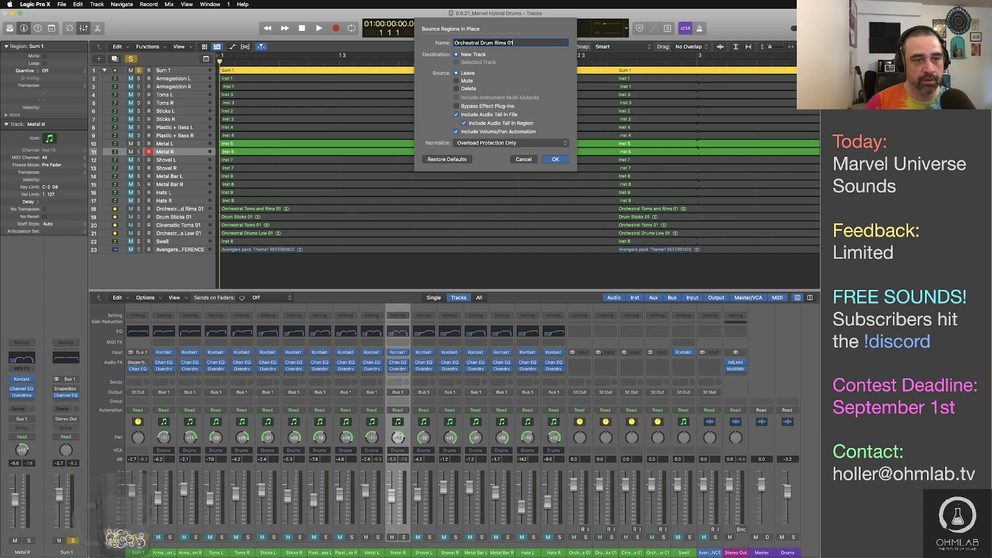
pyautogui.click(553, 161)
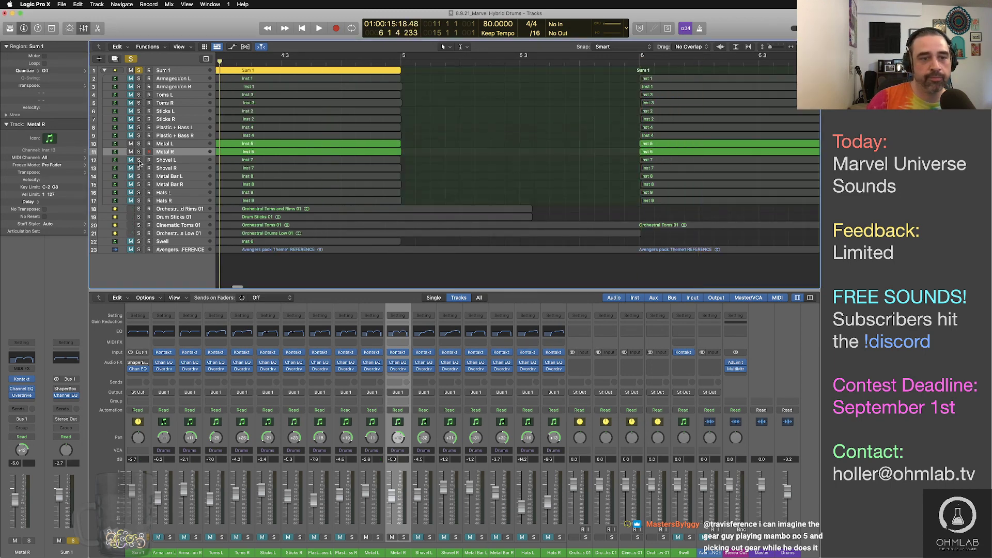
# Mute Metal L and R, unmute Shovel L and R, and select the Sum 1 region
pyautogui.moveTo(131, 146); pyautogui.dragTo(131, 168)
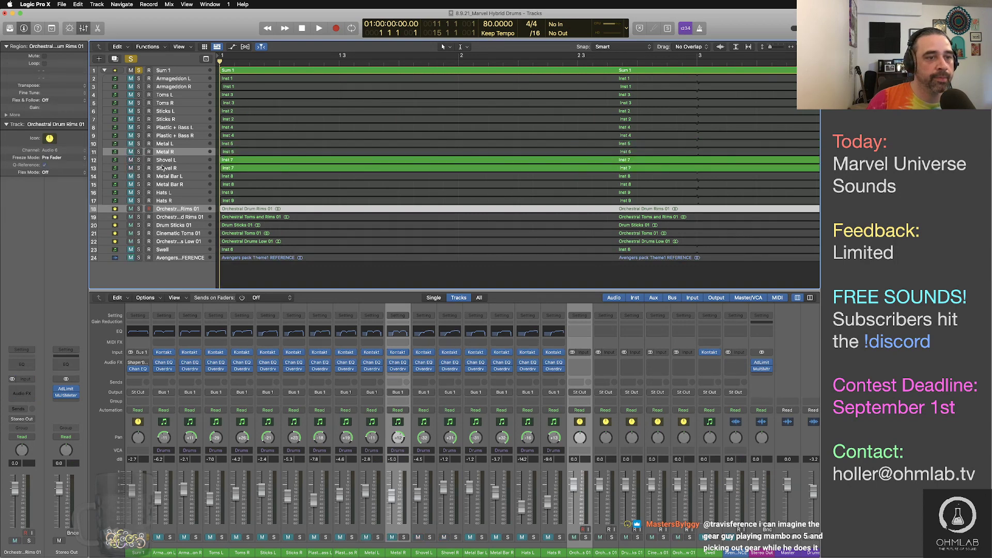
pyautogui.click(246, 71)
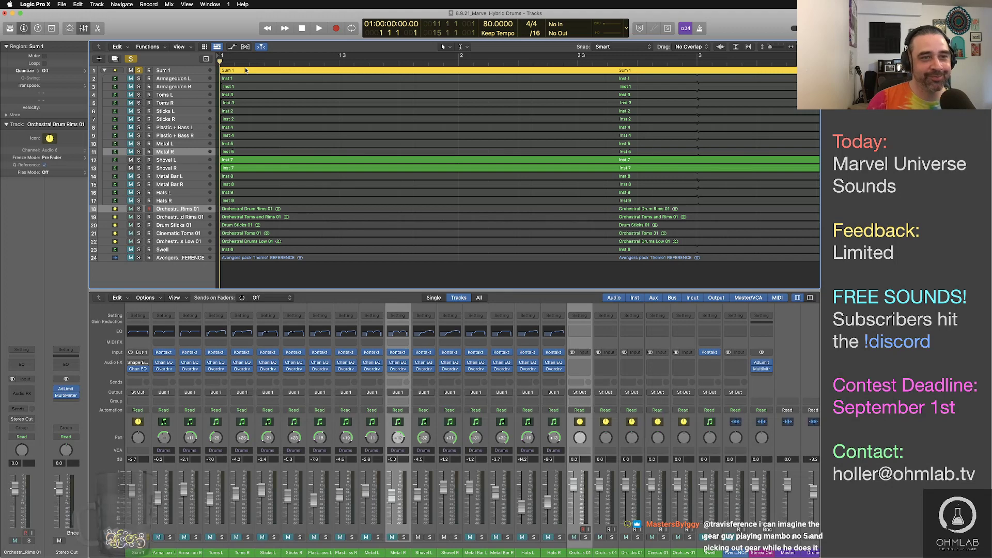
# Play the Shovel L and R loop through Sum 1, then stop and return the playhead to the start
pyautogui.press('space')
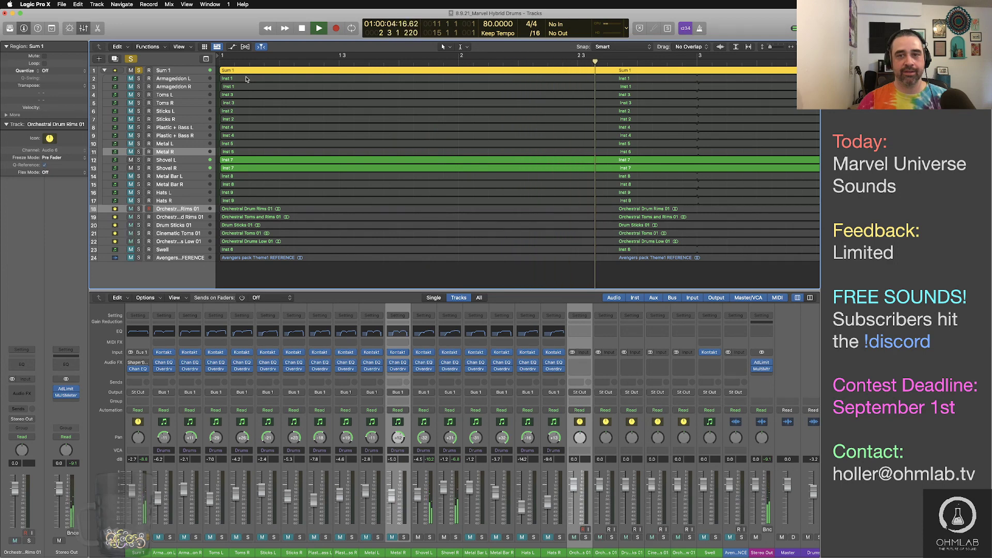
pyautogui.press('super+Left')
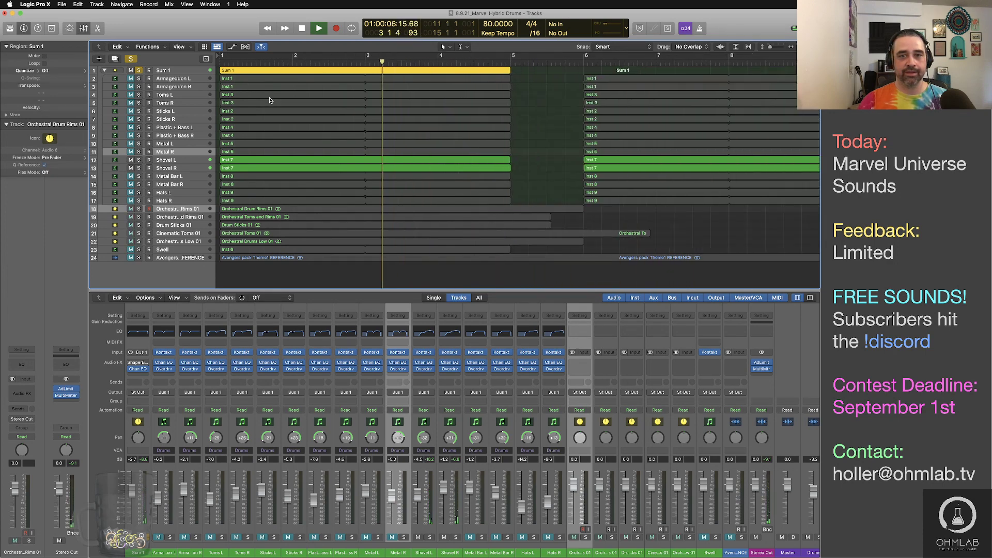
pyautogui.press('space')
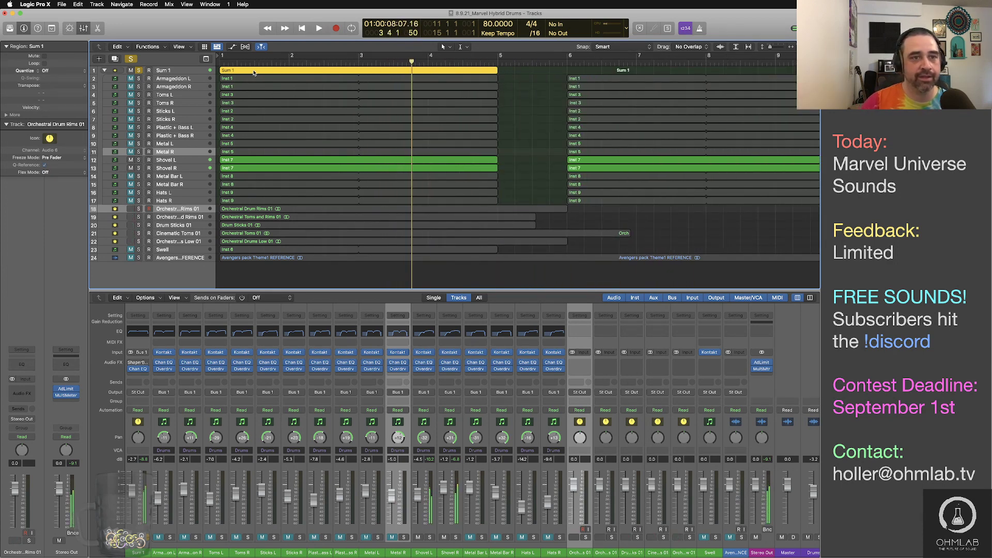
pyautogui.press('Return')
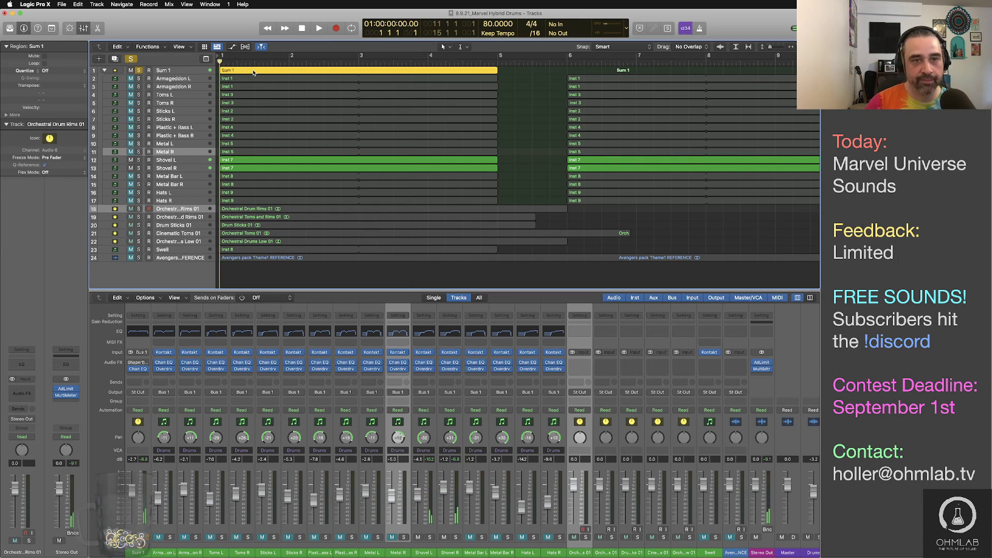
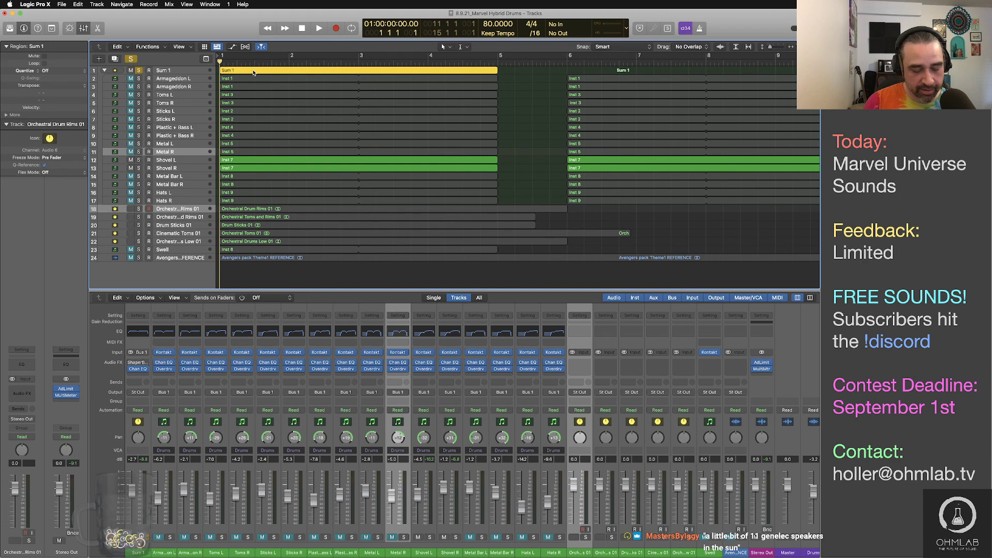
# Bounce the Sum 1 region in place to a new track as Shovel 01 with its audio tail
pyautogui.hotkey('ctrl', 'b')
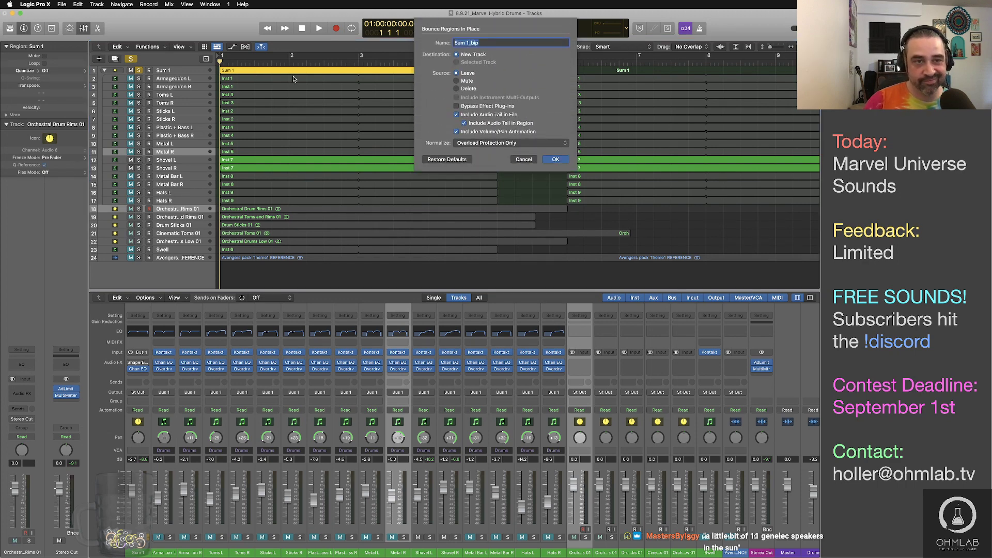
pyautogui.write('Shove')
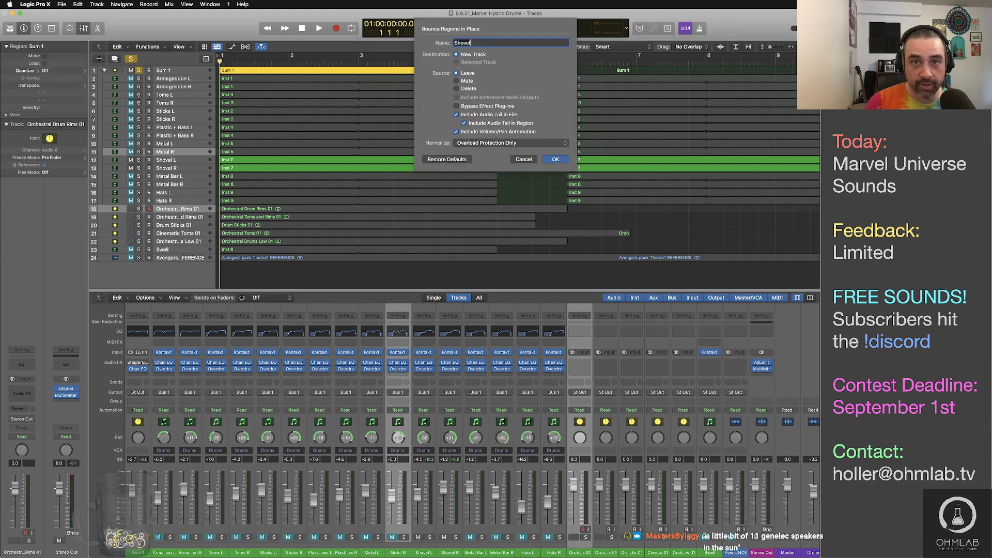
pyautogui.write('l ')
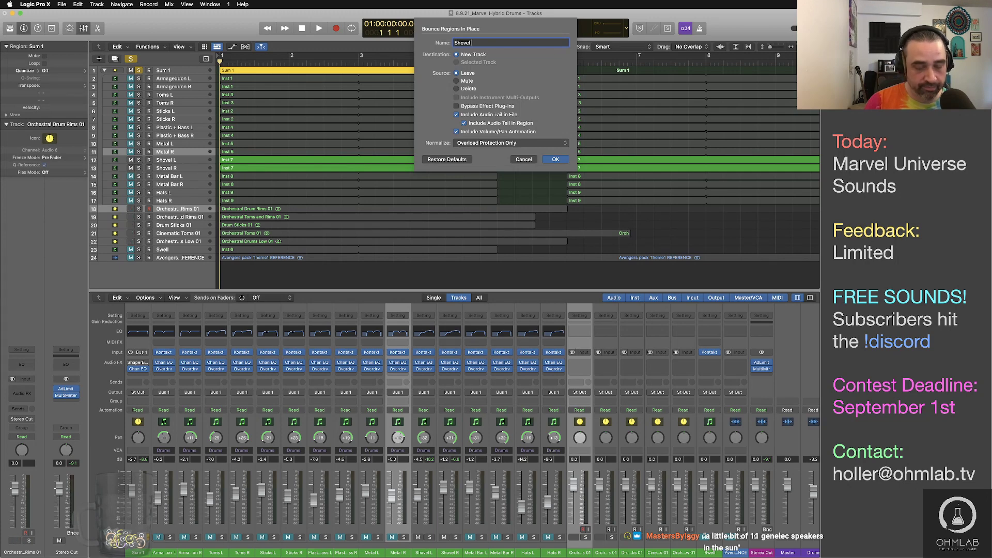
pyautogui.write('01')
pyautogui.click(554, 159)
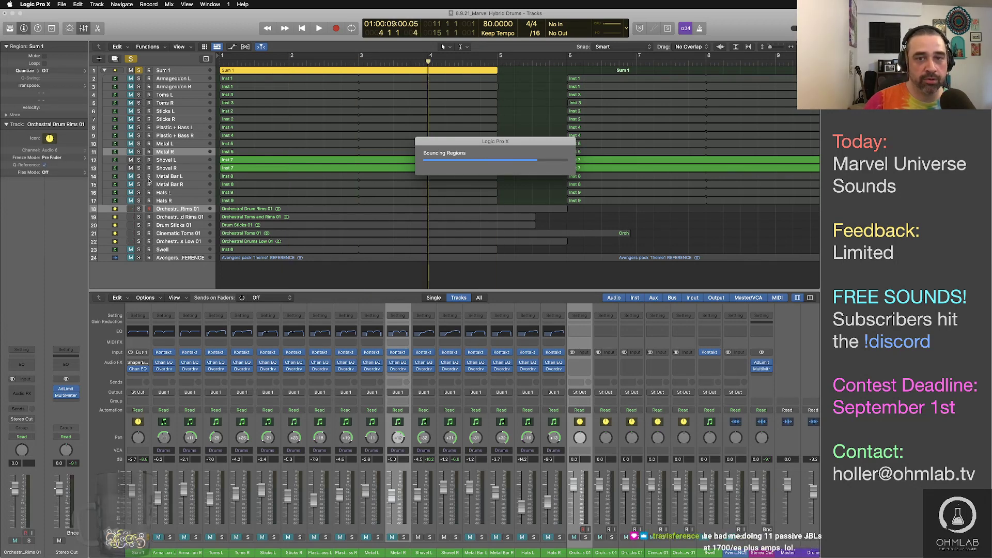
# Mute Shovel L and R, unmute Metal Bar L and R, and audition the metal bar loop
pyautogui.click(131, 160)
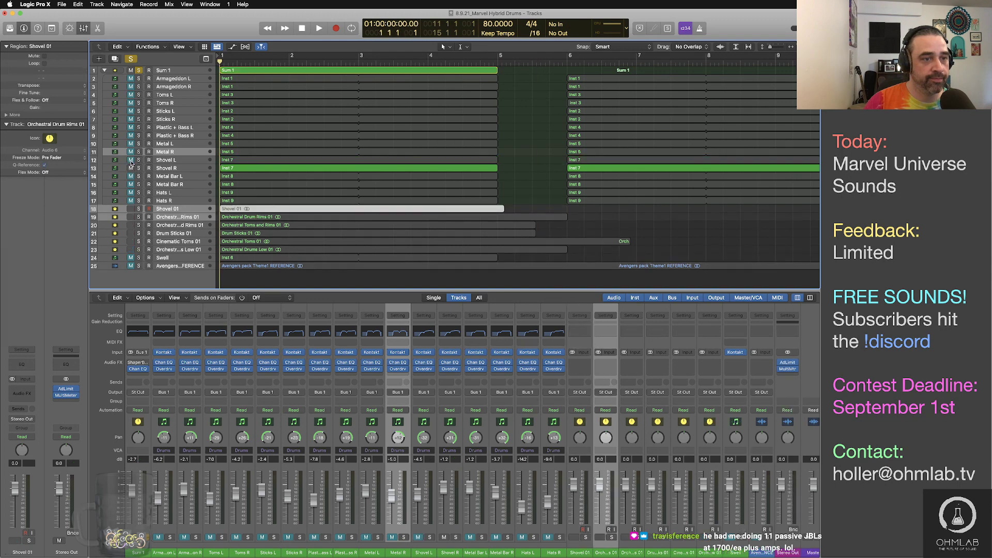
pyautogui.click(131, 168)
pyautogui.click(131, 176)
pyautogui.click(130, 184)
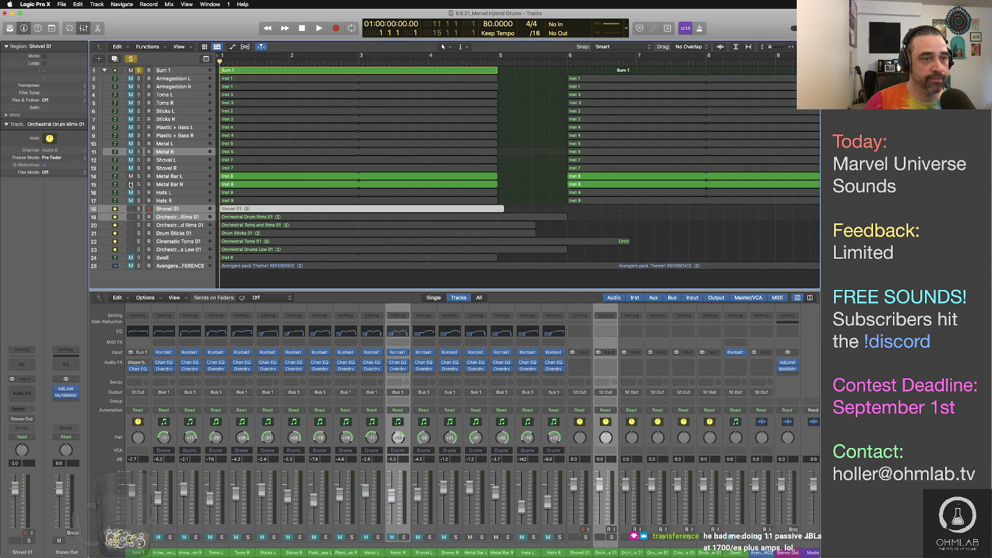
pyautogui.click(198, 179)
pyautogui.press('space')
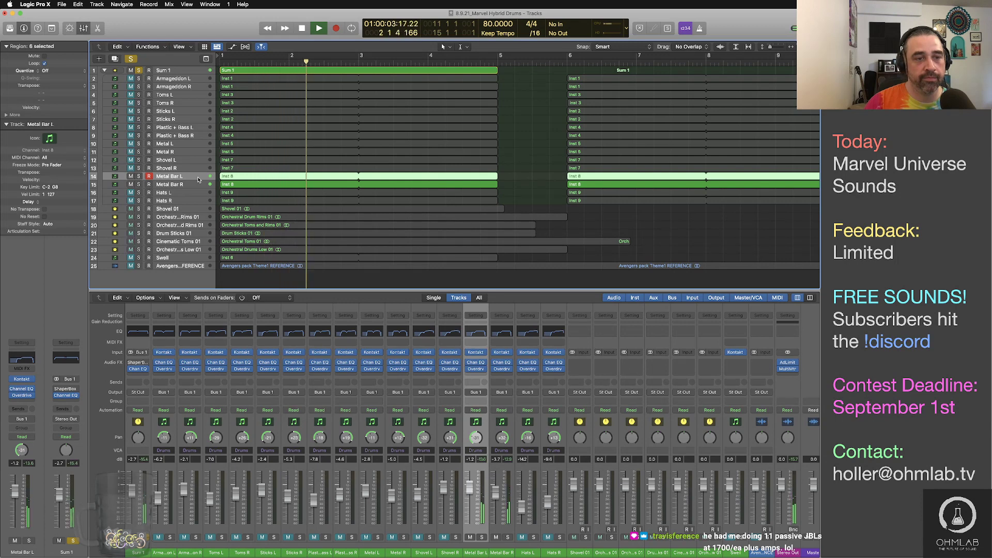
pyautogui.press('space')
# Bounce the Sum 1 region in place to a new track named Metal Pole 01, including the audio tail
pyautogui.click(238, 71)
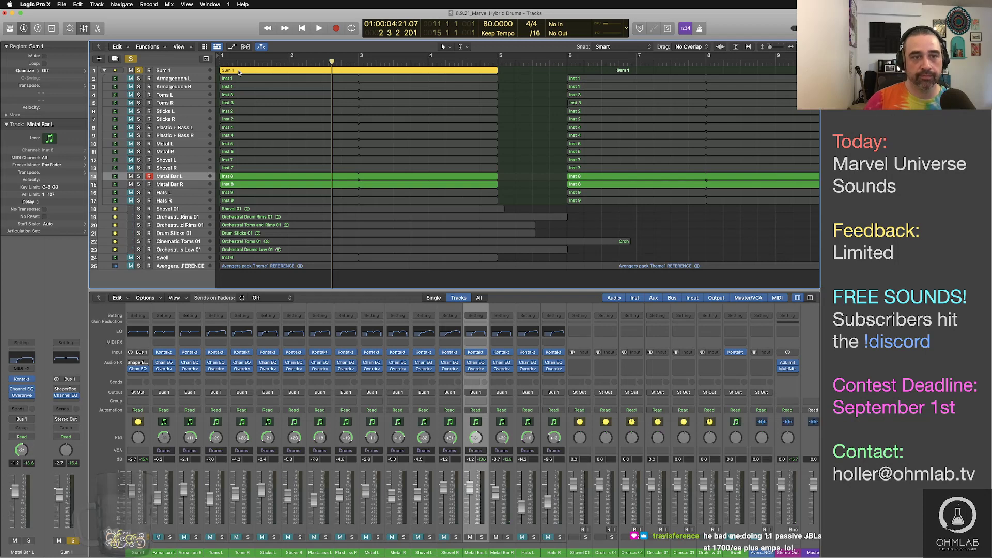
pyautogui.hotkey('ctrl', 'b')
pyautogui.write('Me')
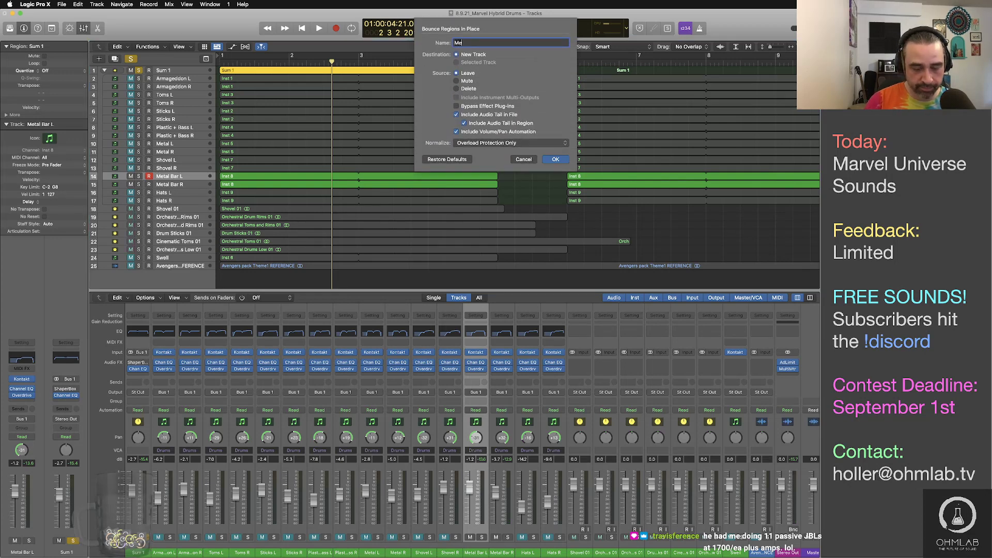
pyautogui.write('tal Po')
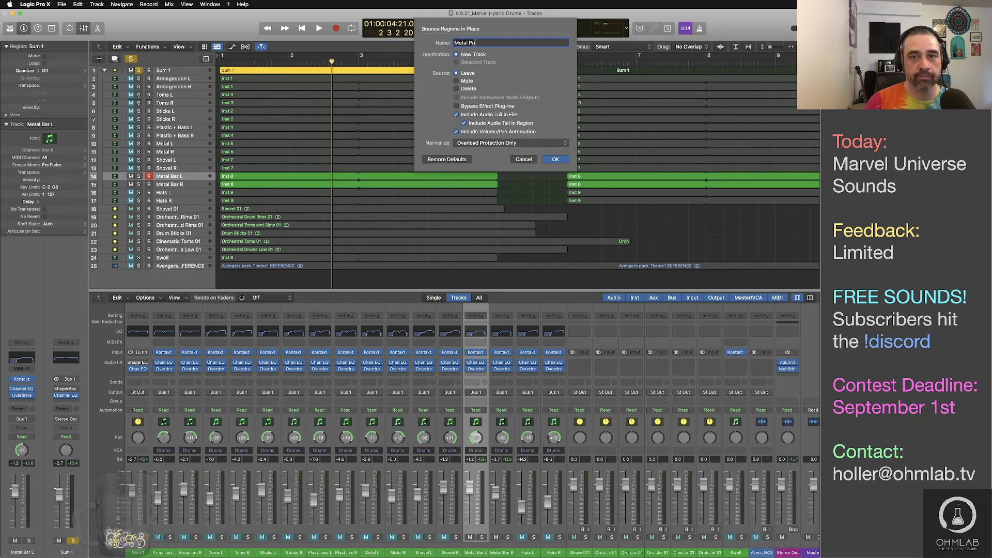
pyautogui.write('le 01')
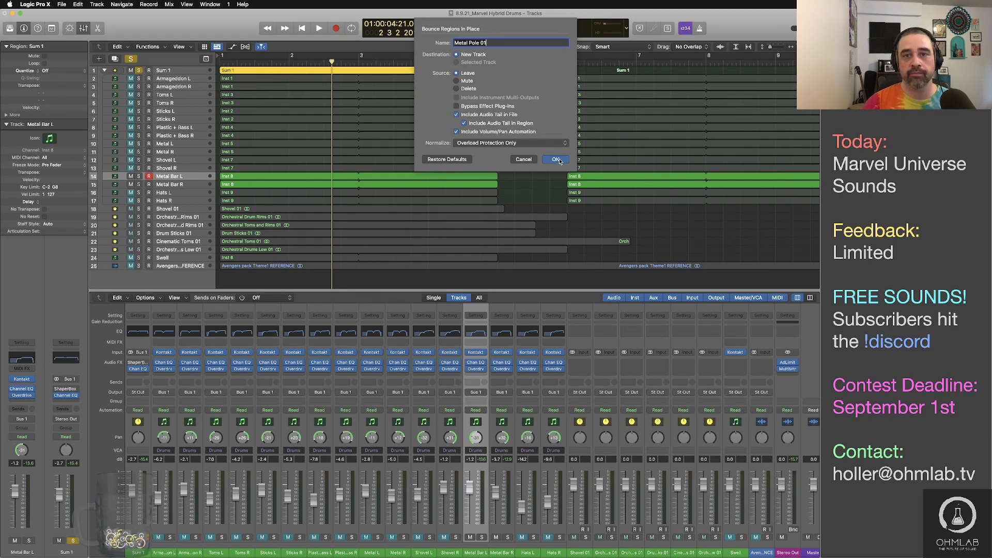
pyautogui.click(559, 162)
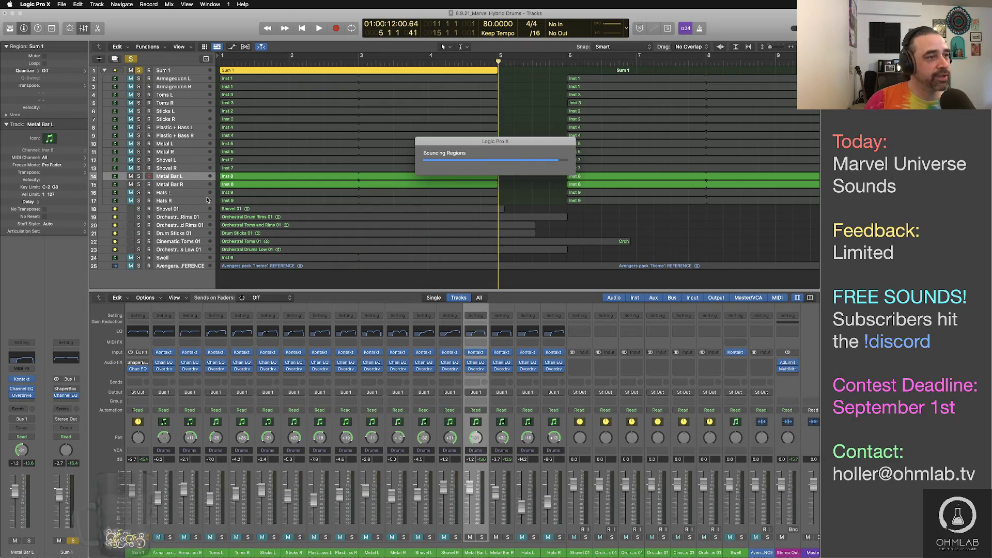
# Mute Metal Bar L and R, unmute Hats L and R, and audition the hats loop
pyautogui.click(130, 176)
pyautogui.click(131, 201)
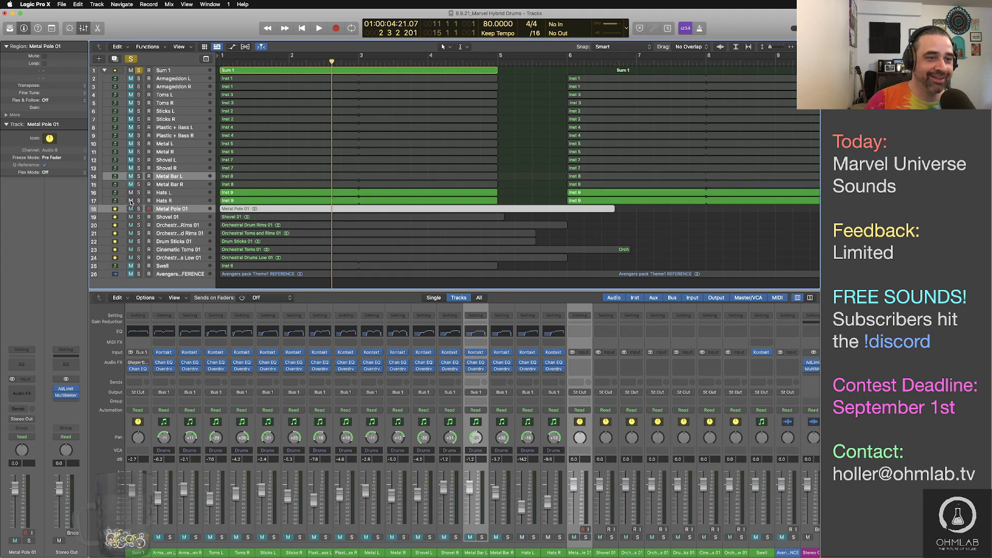
pyautogui.click(198, 193)
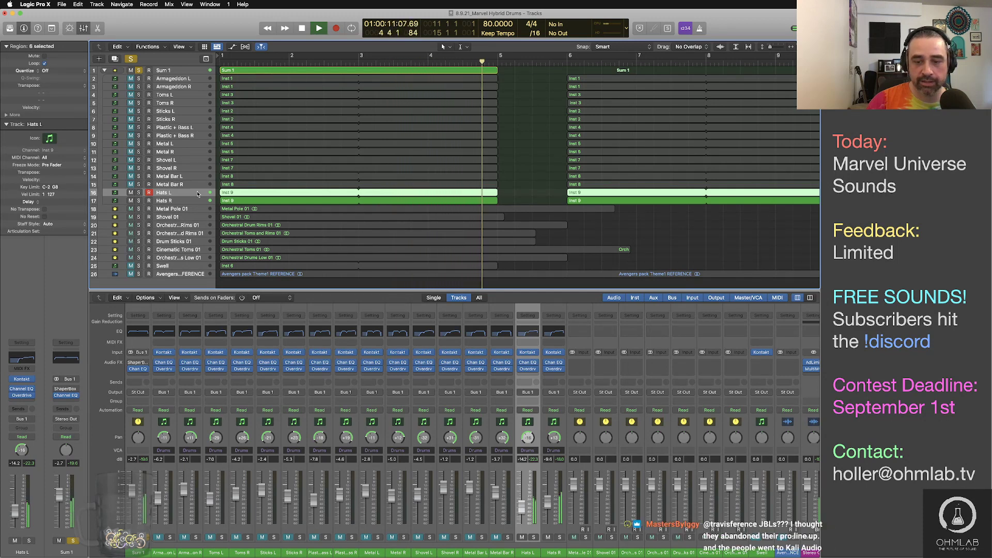
pyautogui.press('space')
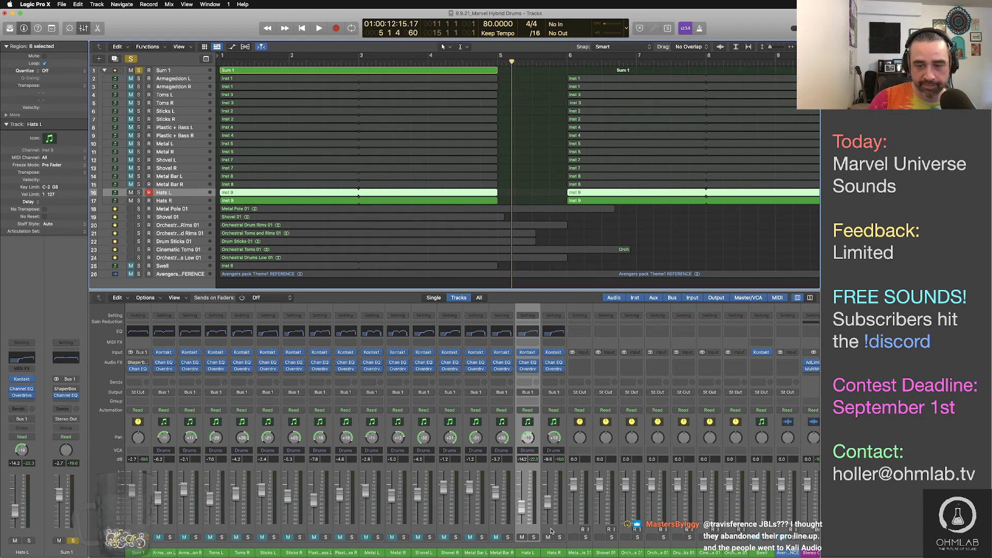
# Raise the Hats L and R volumes together to about -8.1 dB and -3.5 dB, and play the loop from the start
pyautogui.keyDown('shift'); pyautogui.click(555, 513); pyautogui.keyUp('shift')
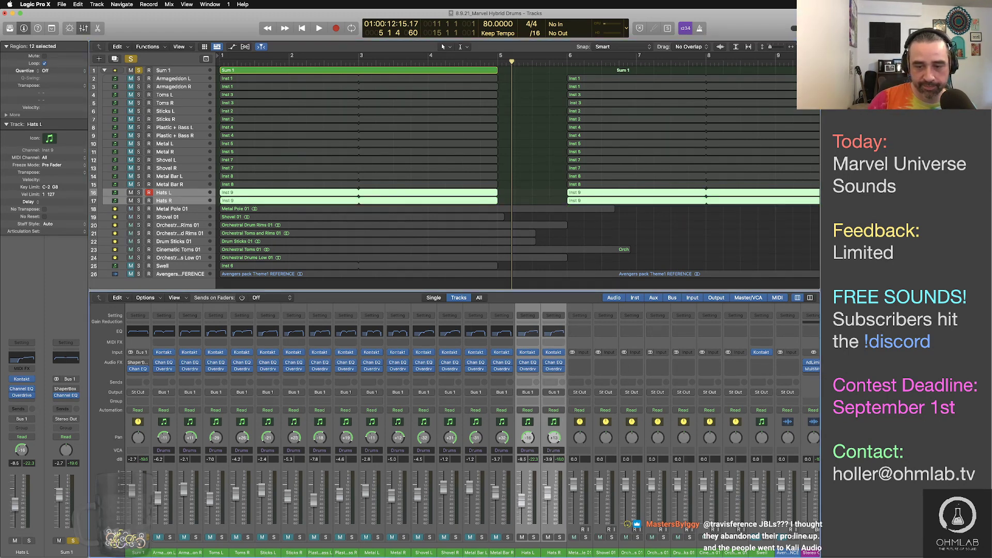
pyautogui.click(182, 192)
pyautogui.press('Return')
pyautogui.press('space')
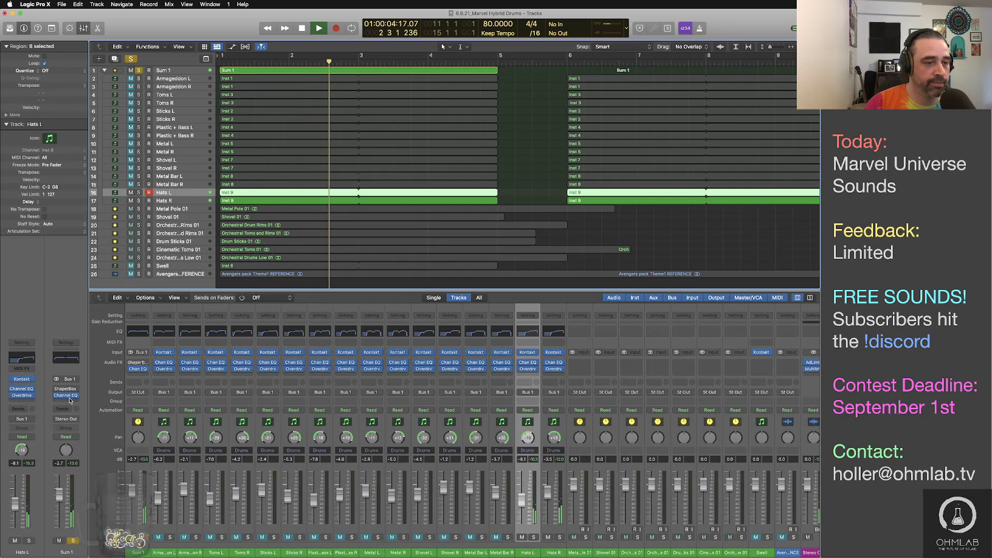
# Select the Sum 1 track and open the Stereo Out's MultiMeter to check the stereo image of the hats during playback
pyautogui.click(191, 70)
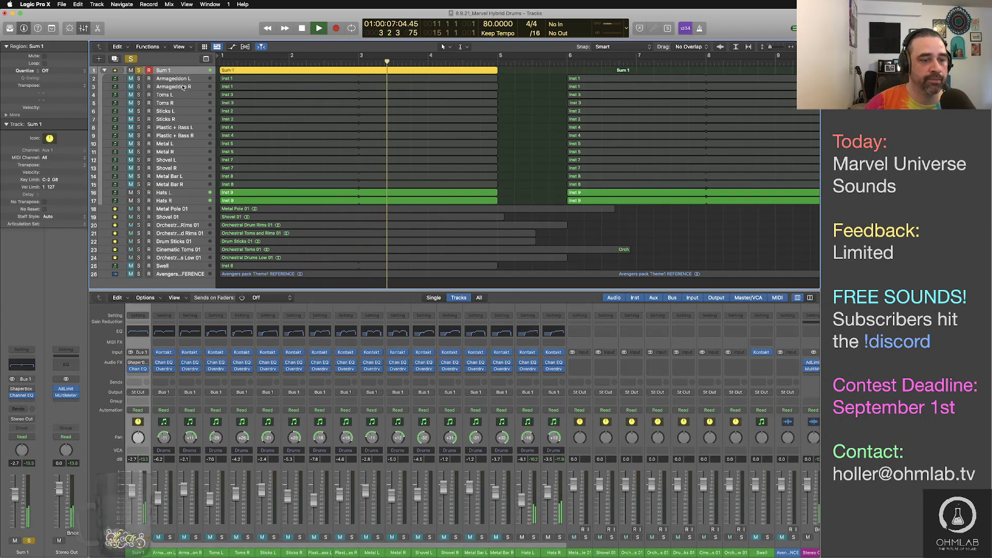
pyautogui.click(67, 396)
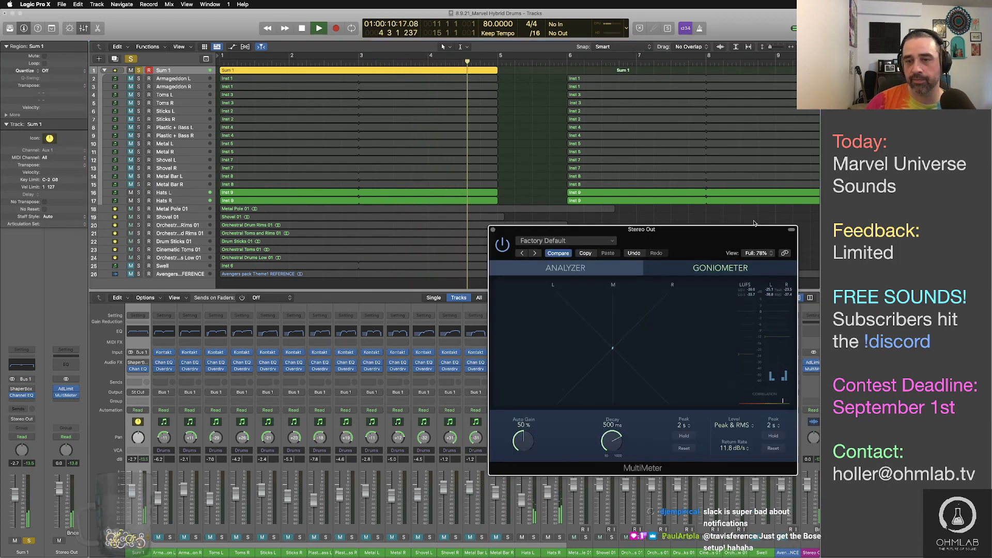
pyautogui.press('space')
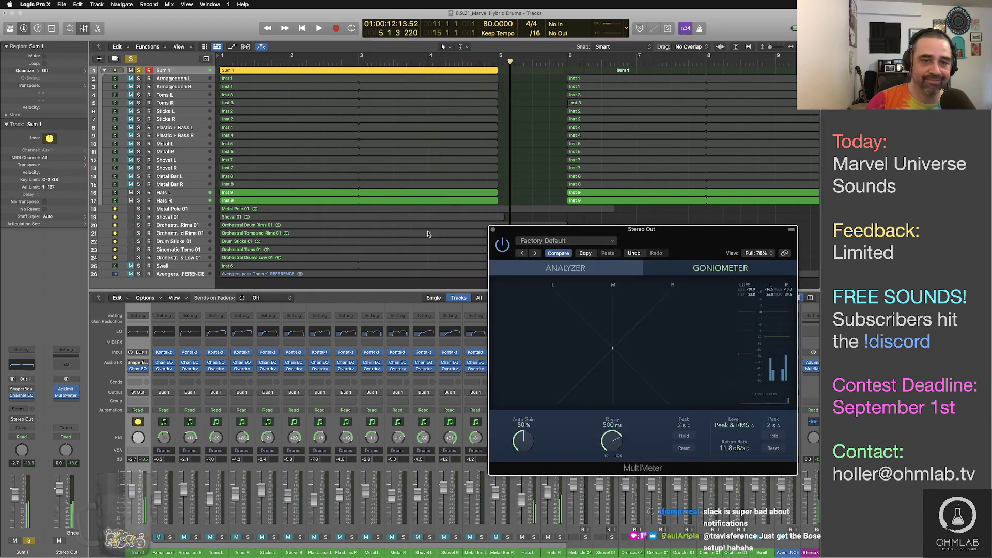
# Shift the first Hats R region slightly later so it starts further behind the Hats L region
pyautogui.click(192, 196)
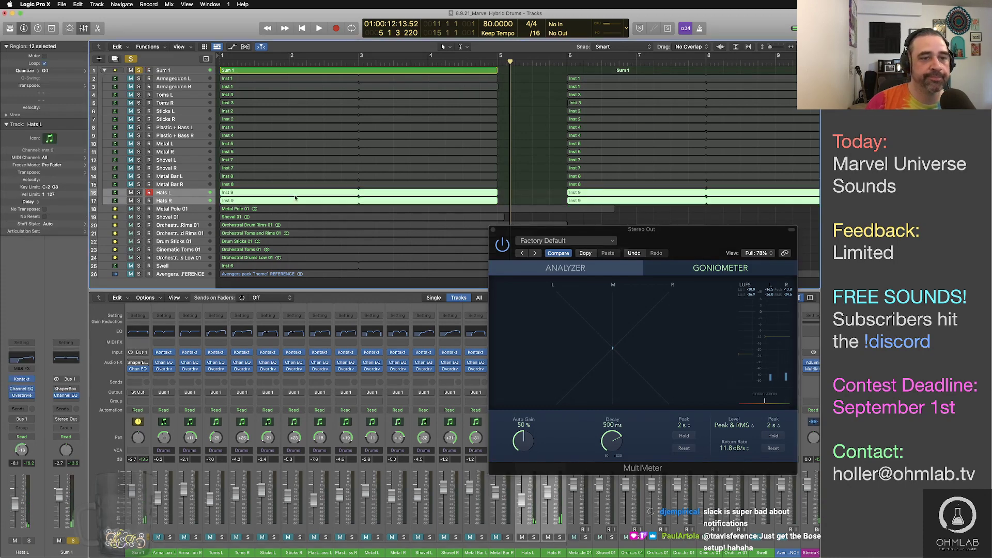
pyautogui.press('space')
pyautogui.press('space')
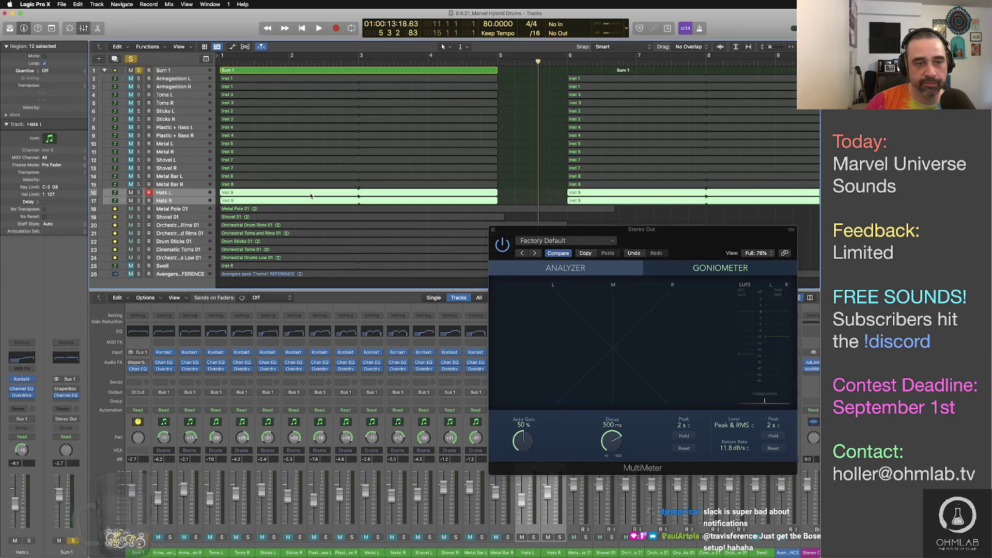
pyautogui.click(189, 203)
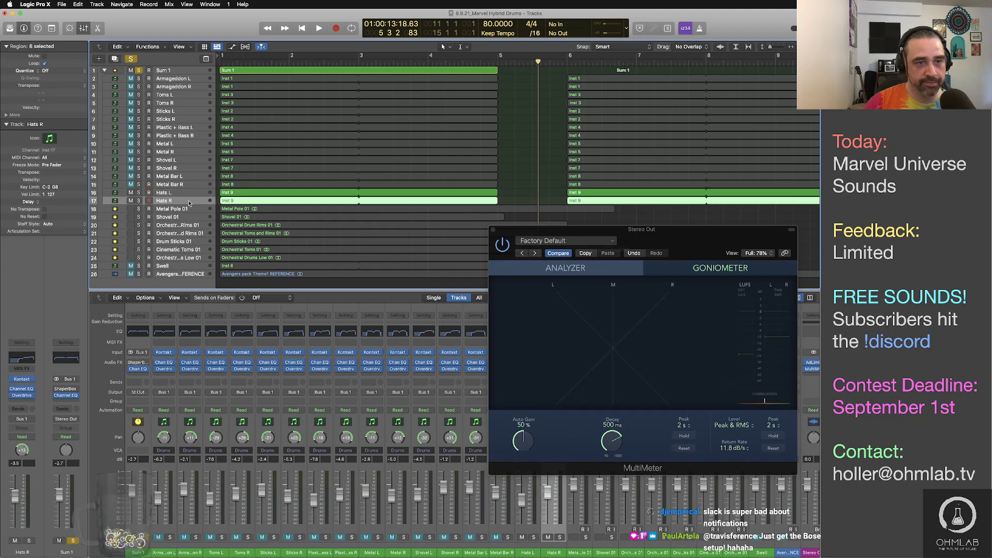
pyautogui.press('Return')
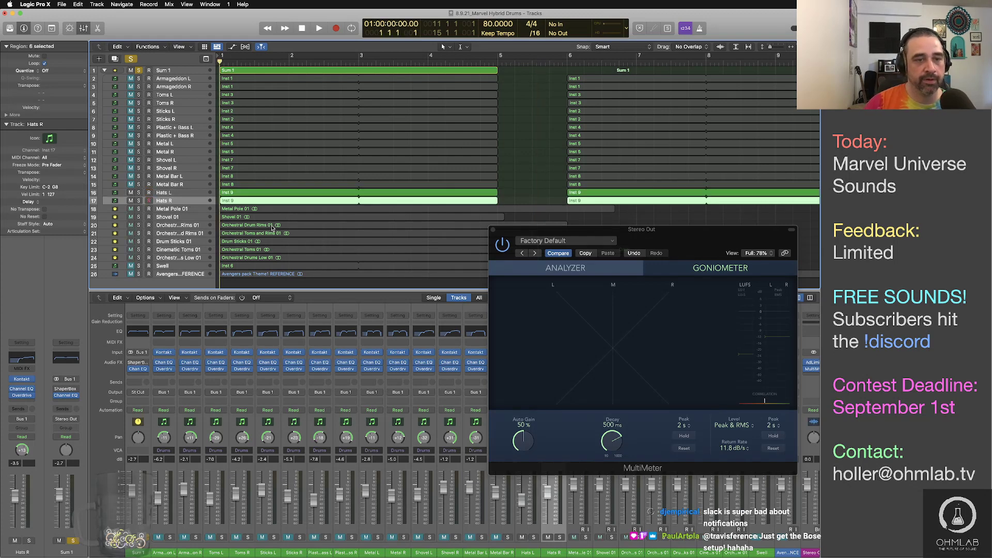
pyautogui.hscroll(10, 268, 228)
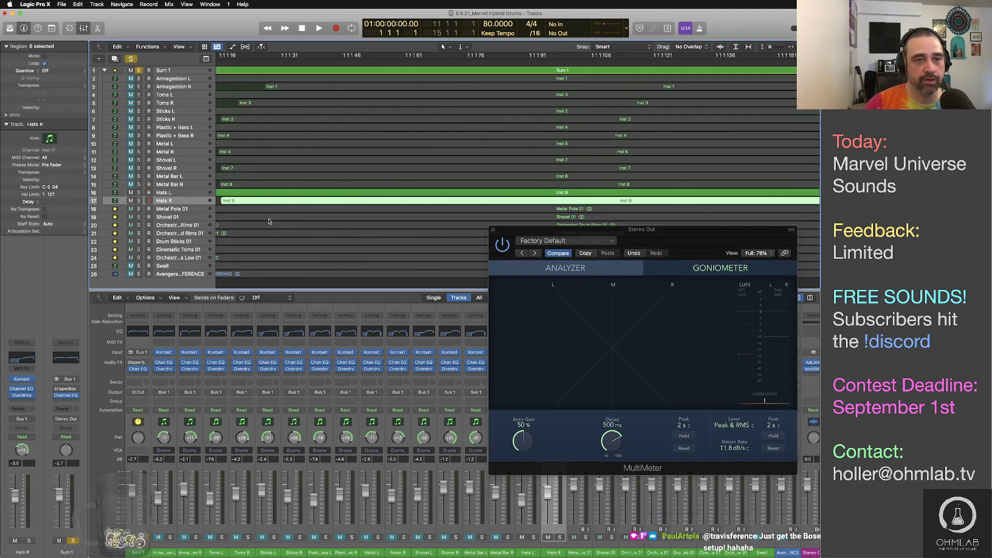
pyautogui.moveTo(237, 202); pyautogui.dragTo(262, 203)
# Play the Hats L and R loop from the start to check the shifted timing, and select the Sum 1 region
pyautogui.press('space')
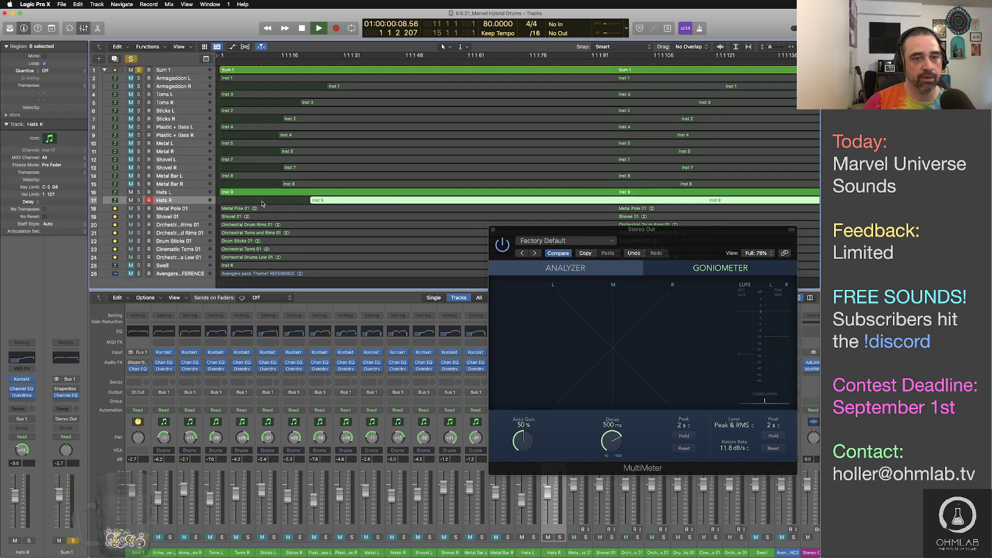
pyautogui.press('super+Left')
pyautogui.press('super+Left')
pyautogui.press('super+Left')
pyautogui.press('super+Left')
pyautogui.press('super+Left')
pyautogui.press('super+Left')
pyautogui.press('super+Left')
pyautogui.press('super+Left')
pyautogui.press('super+Left')
pyautogui.press('super+Left')
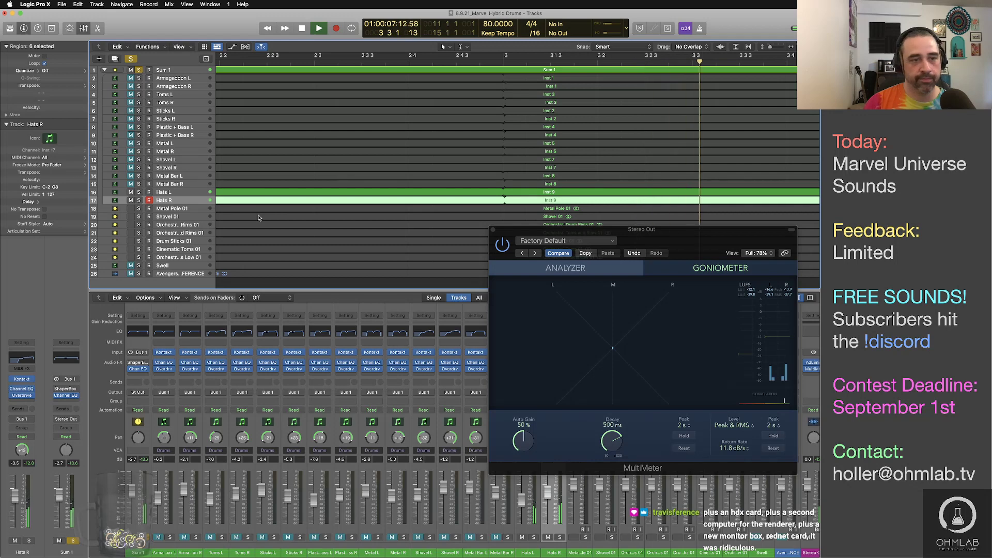
pyautogui.press('space')
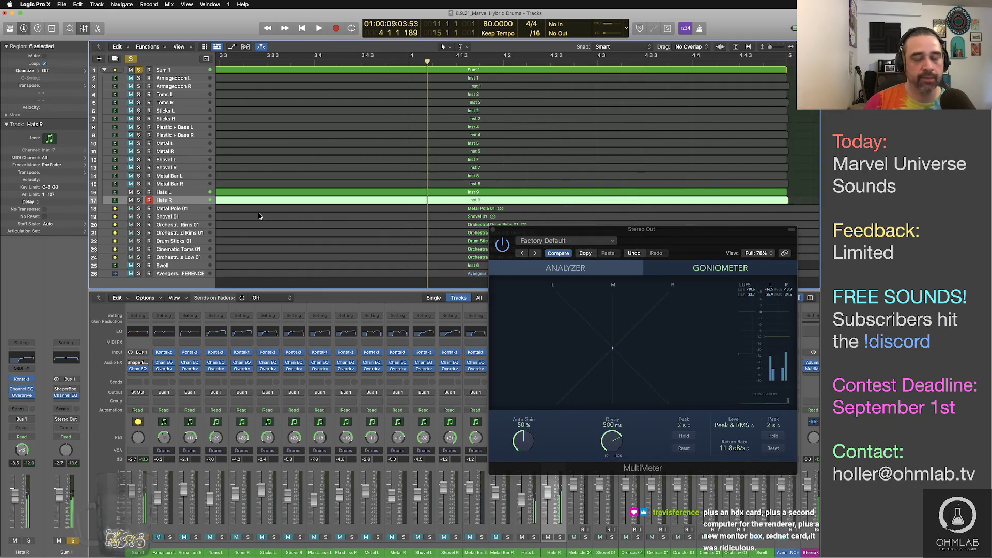
pyautogui.press('Return')
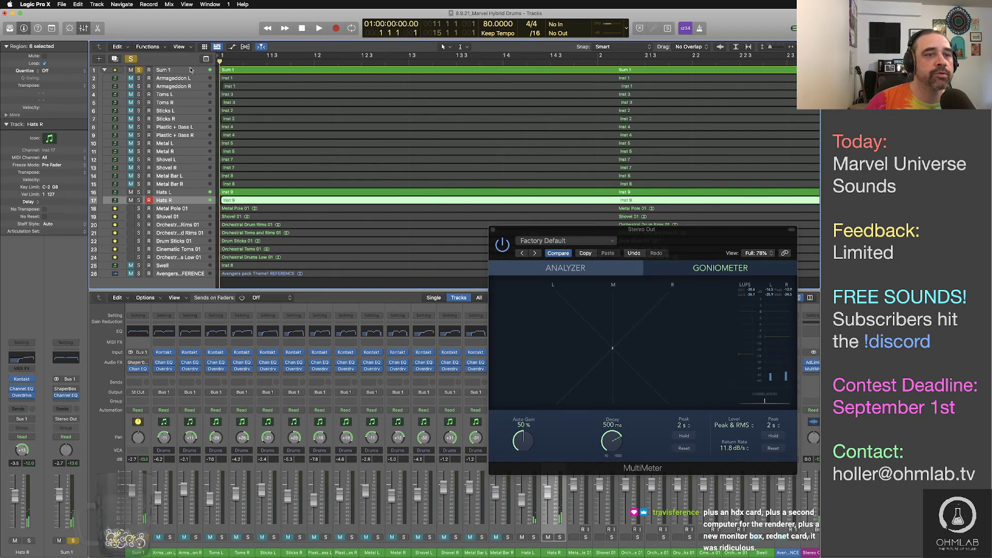
pyautogui.click(249, 69)
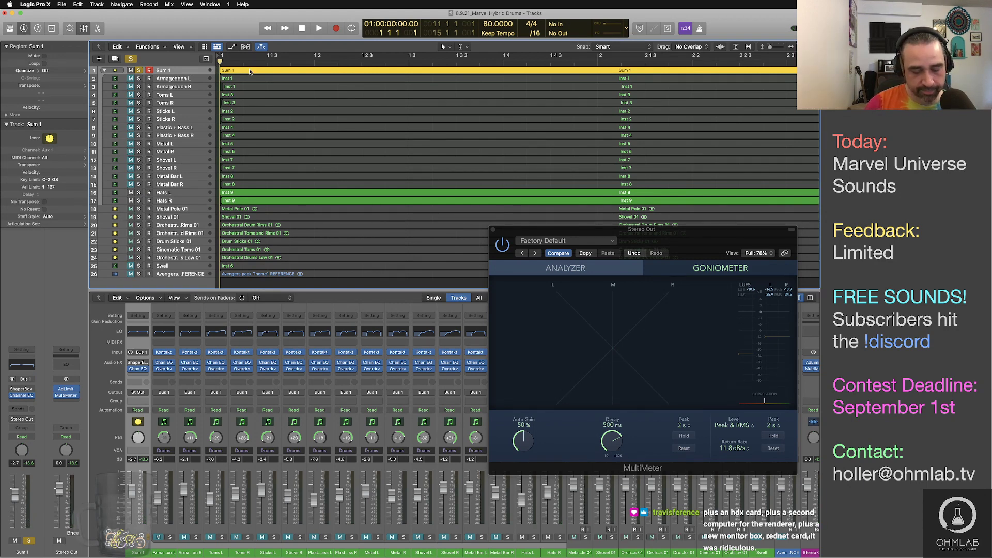
# Bounce the Sum 1 region in place to a new track named Hi Hats 01 including the audio tail, and mute Hats L and R
pyautogui.hotkey('ctrl', 'b')
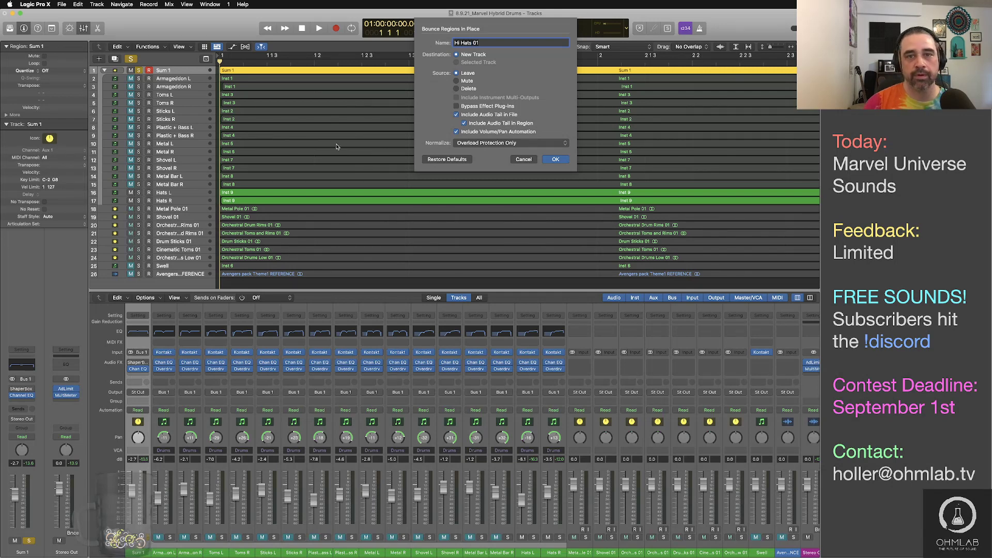
pyautogui.click(553, 160)
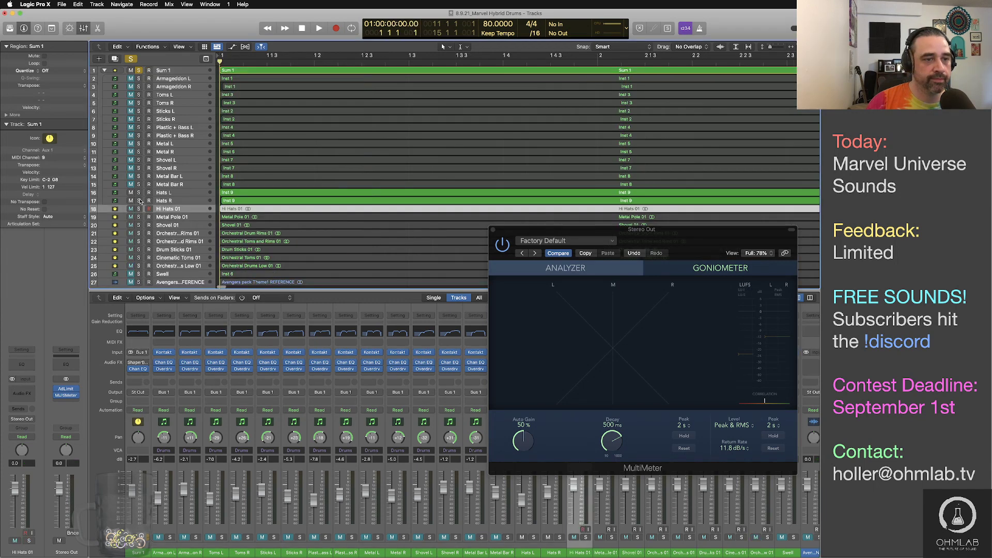
pyautogui.moveTo(130, 192); pyautogui.dragTo(130, 201)
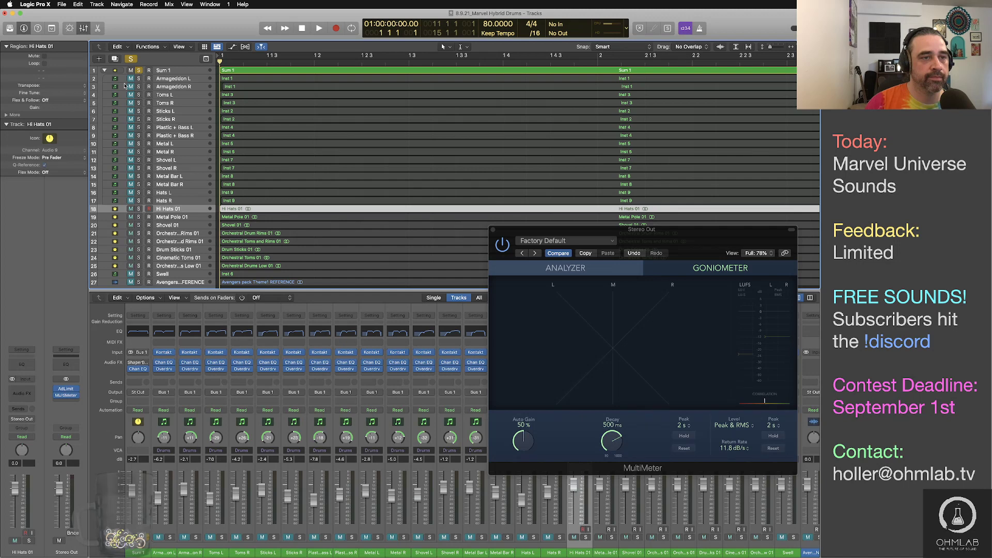
# Unmute all the source instrument tracks from Armageddon L to Hats R, and solo the bounced loop tracks instead of Sum 1
pyautogui.moveTo(131, 80); pyautogui.dragTo(130, 204)
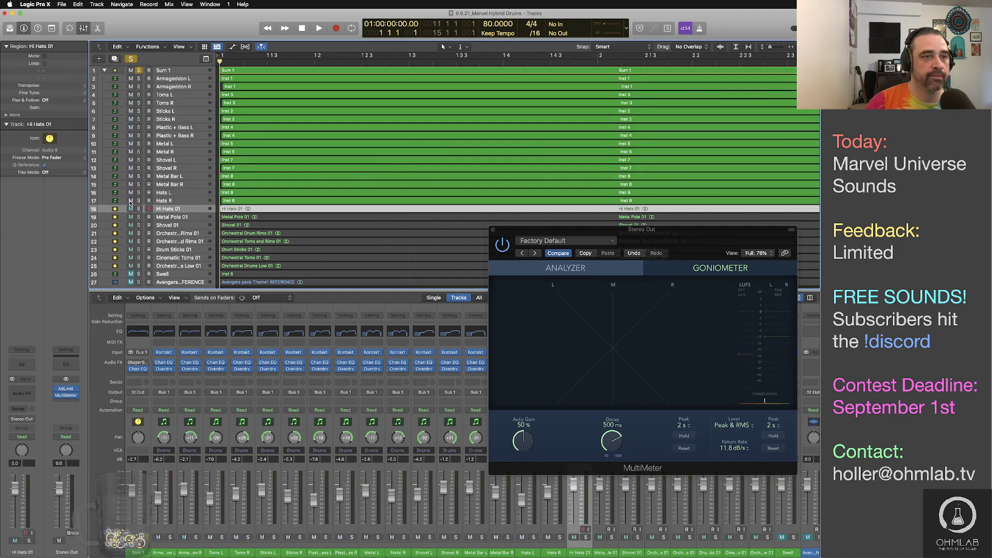
pyautogui.click(139, 71)
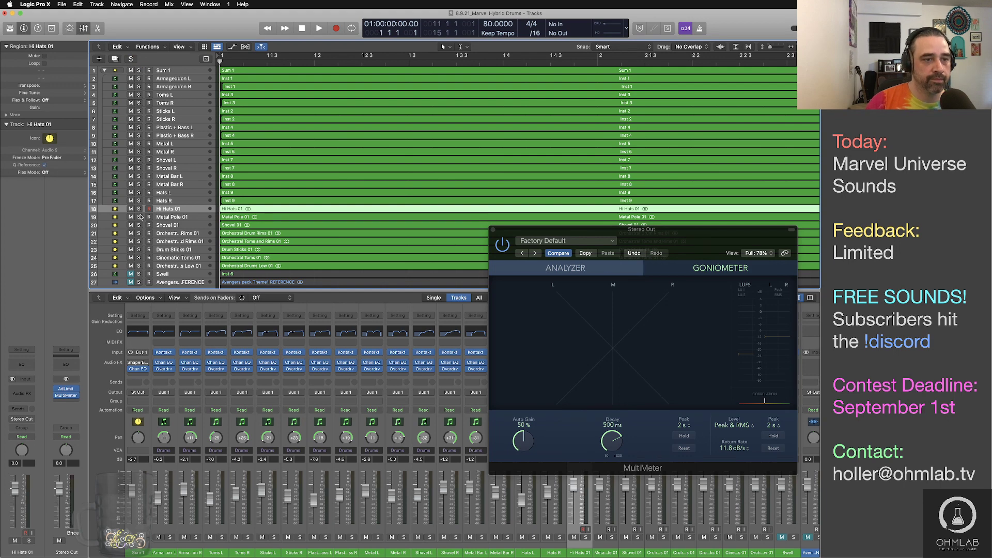
pyautogui.moveTo(139, 210); pyautogui.dragTo(140, 268)
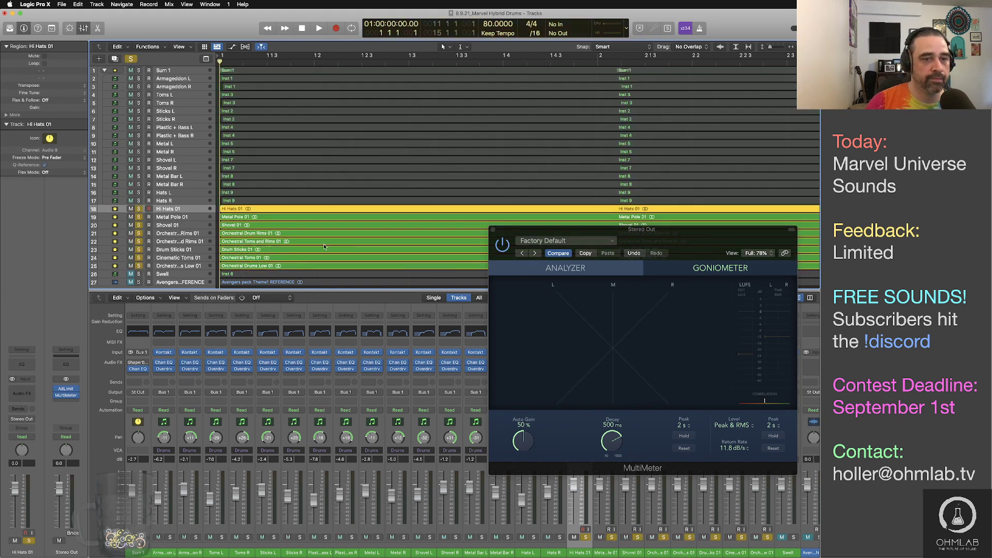
# Play all the soloed bounced loops together, restarting from the beginning, with the MultiMeter moved clear of the regions
pyautogui.press('space')
pyautogui.moveTo(514, 232); pyautogui.dragTo(477, 292)
pyautogui.scroll(-5, 389, 248)
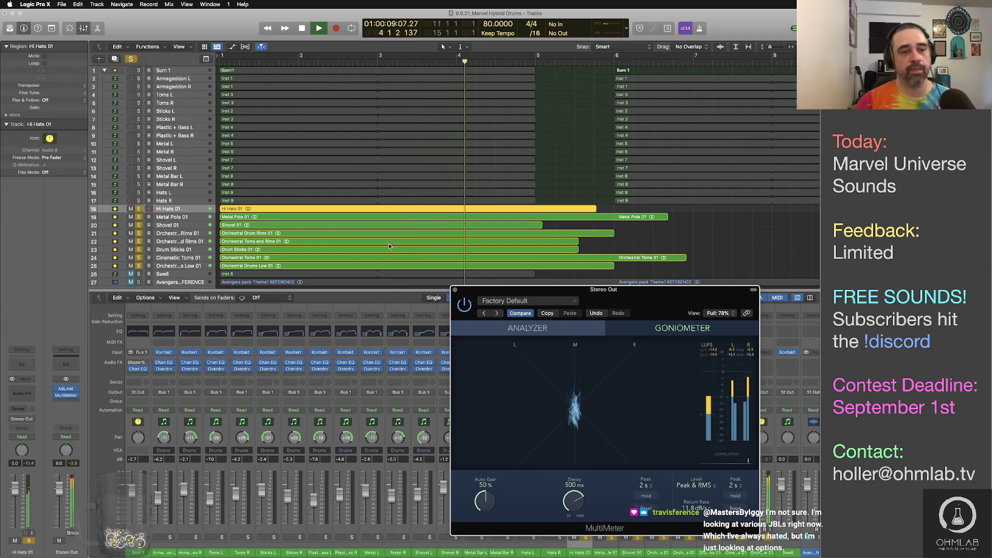
pyautogui.press('space')
pyautogui.click(189, 212)
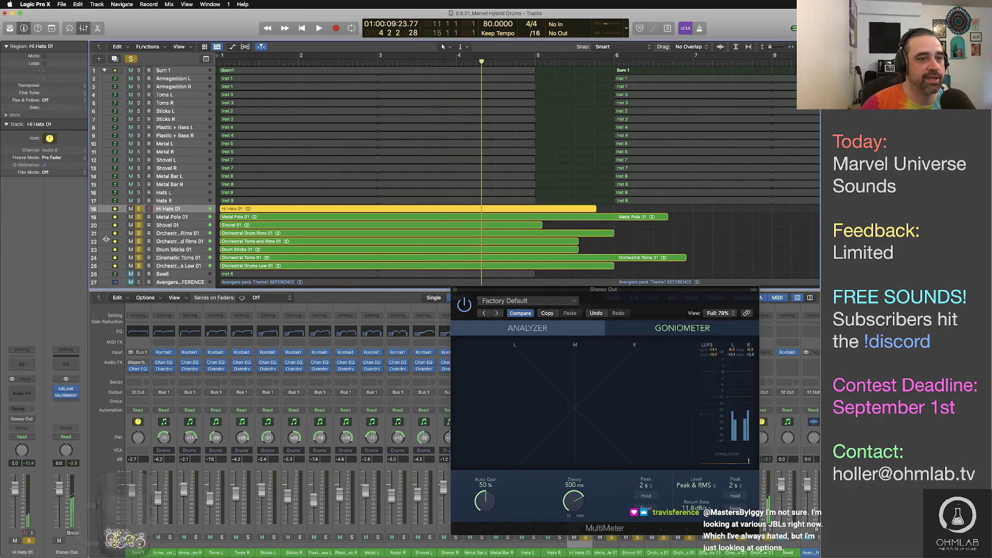
pyautogui.press('space')
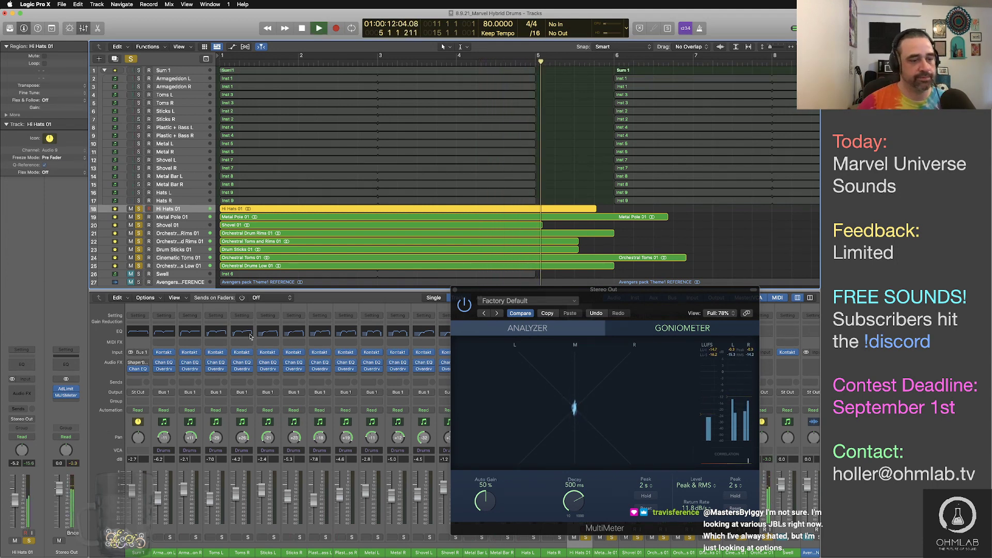
pyautogui.press('Return')
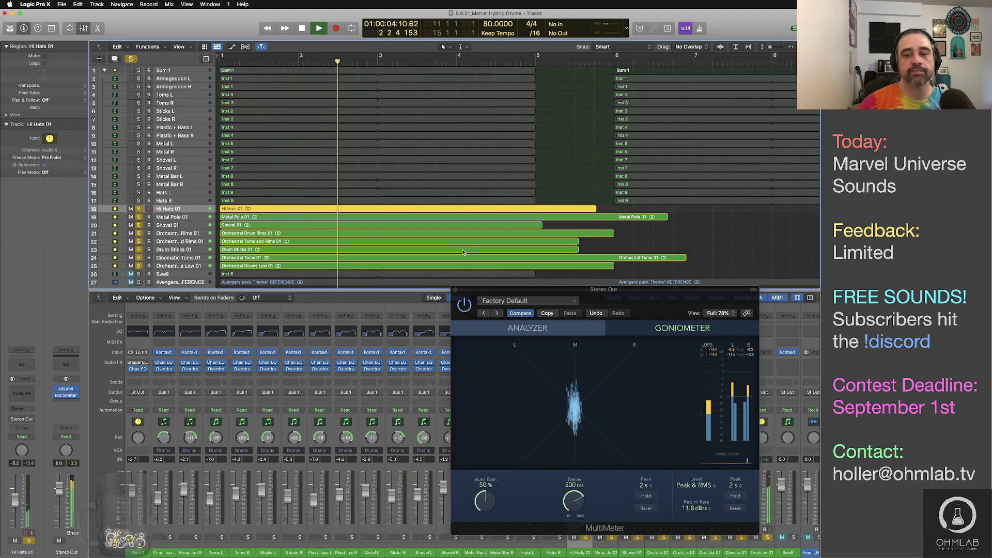
pyautogui.press('space')
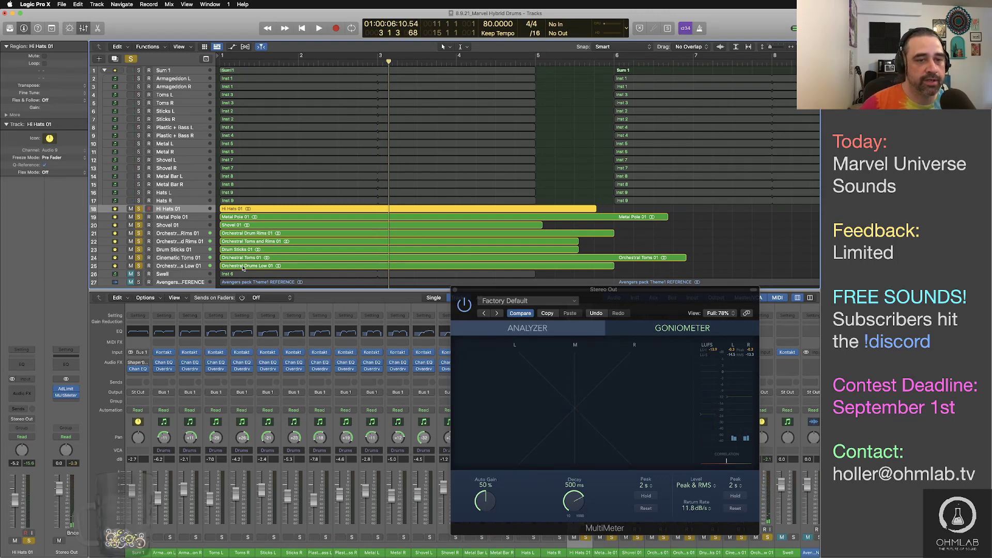
# Leave only the Orchestral Drums Low 01 track soloed, play it from the start, and select that track
pyautogui.moveTo(139, 259); pyautogui.dragTo(138, 208)
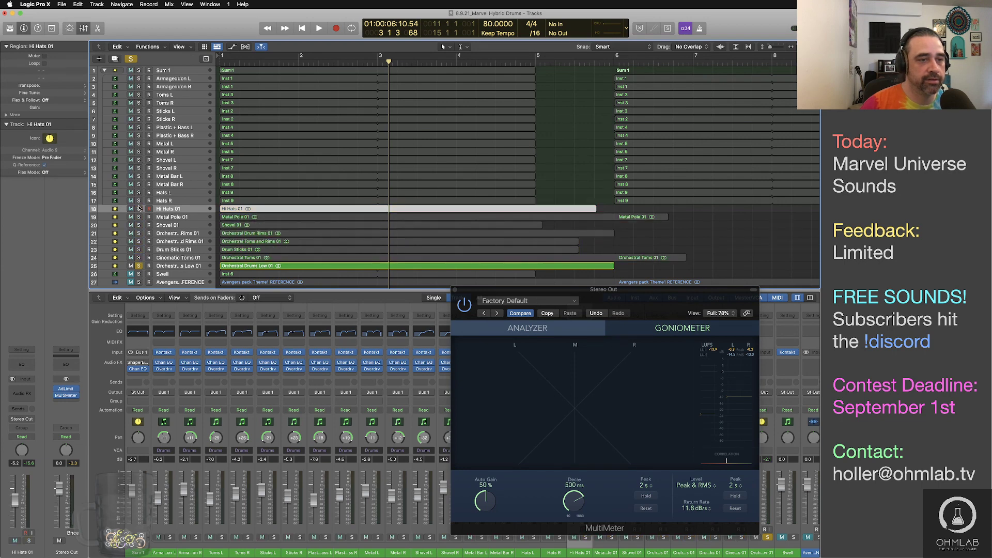
pyautogui.press('Return')
pyautogui.press('space')
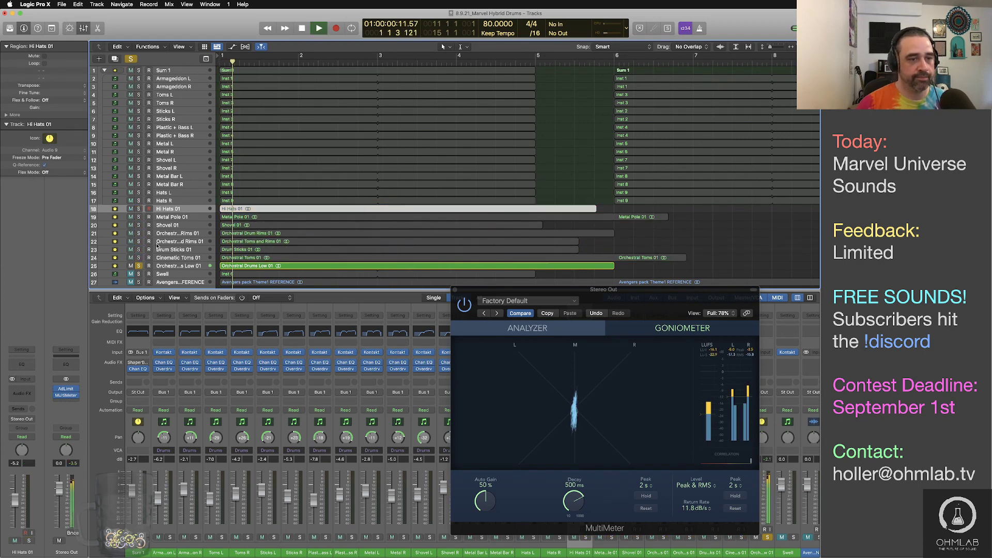
pyautogui.click(166, 269)
pyautogui.press('space')
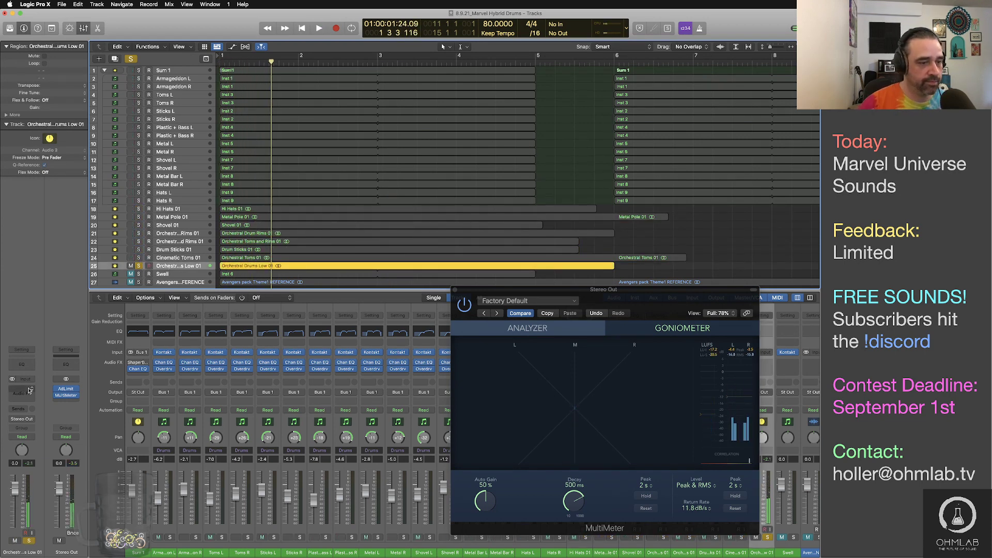
# Insert the Cableguys ShaperBox 2 plug-in on the Orchestral Drums Low 01 track
pyautogui.click(29, 393)
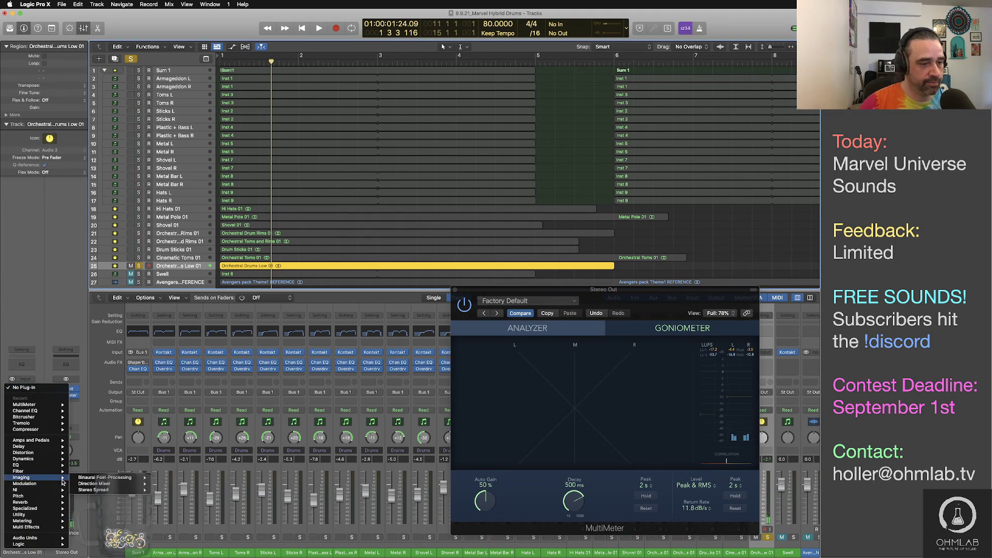
pyautogui.moveTo(26, 538)
pyautogui.moveTo(112, 423)
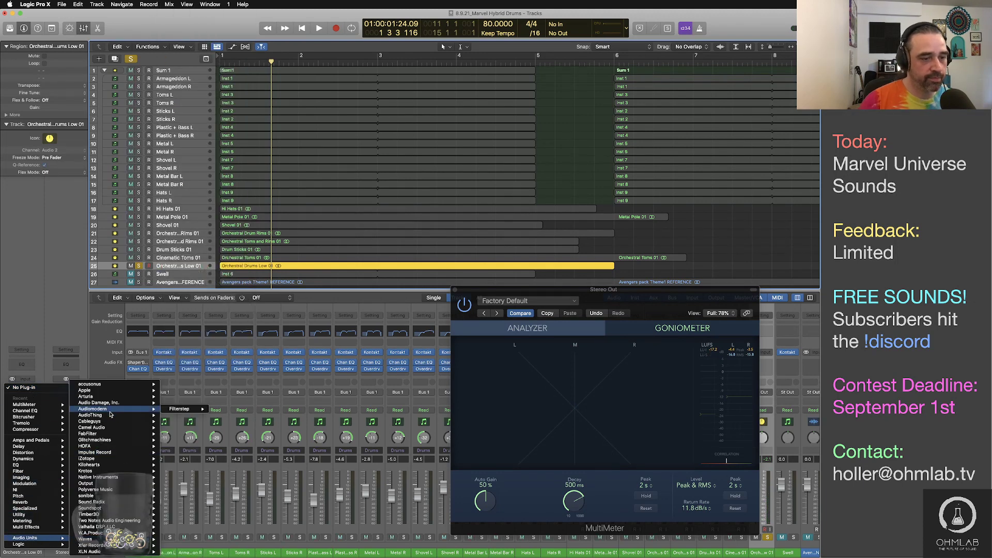
pyautogui.moveTo(198, 424)
pyautogui.click(243, 422)
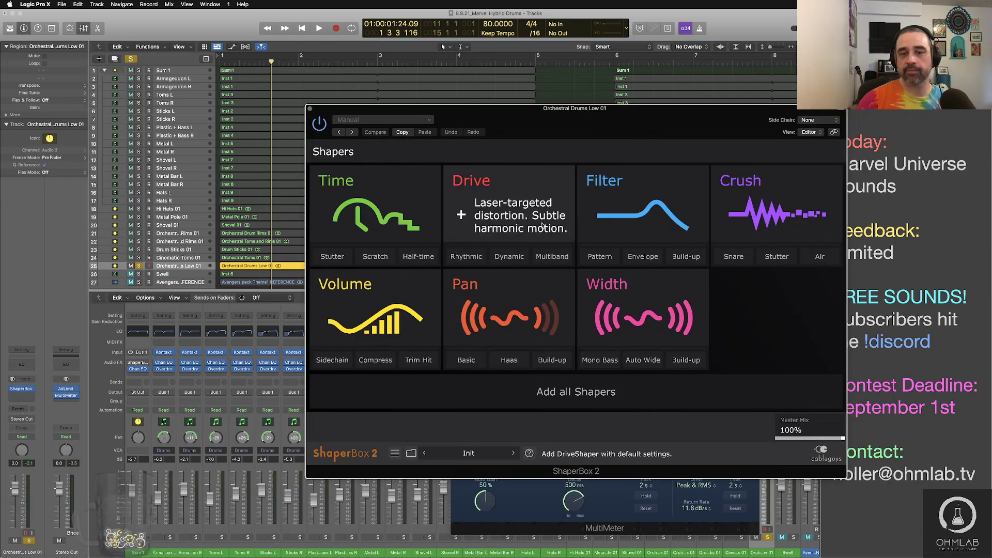
# Load the Filtered Jumper 1 preset in ShaperBox 2 and play the loop with the plug-in window moved off the track list
pyautogui.click(465, 451)
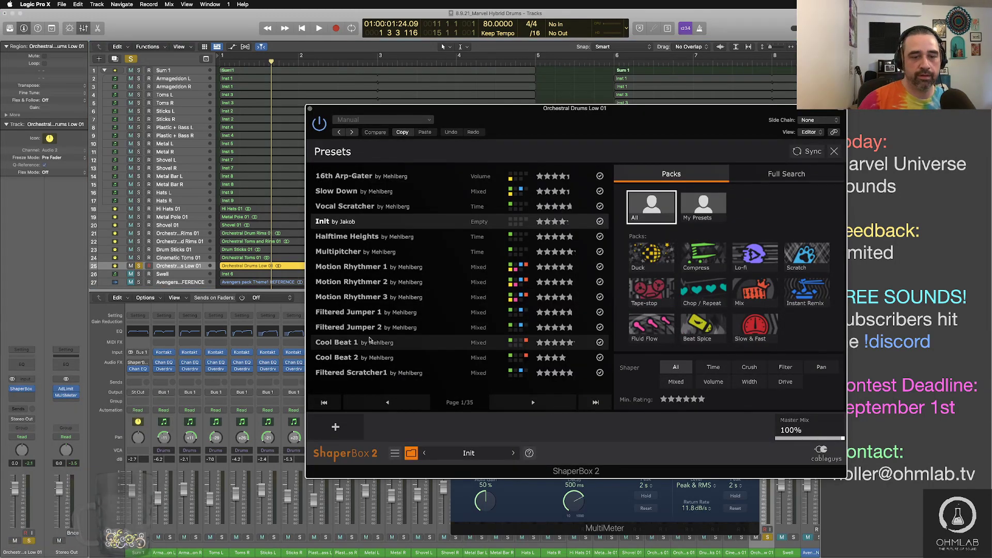
pyautogui.click(352, 312)
pyautogui.moveTo(542, 118); pyautogui.dragTo(517, 299)
pyautogui.press('space')
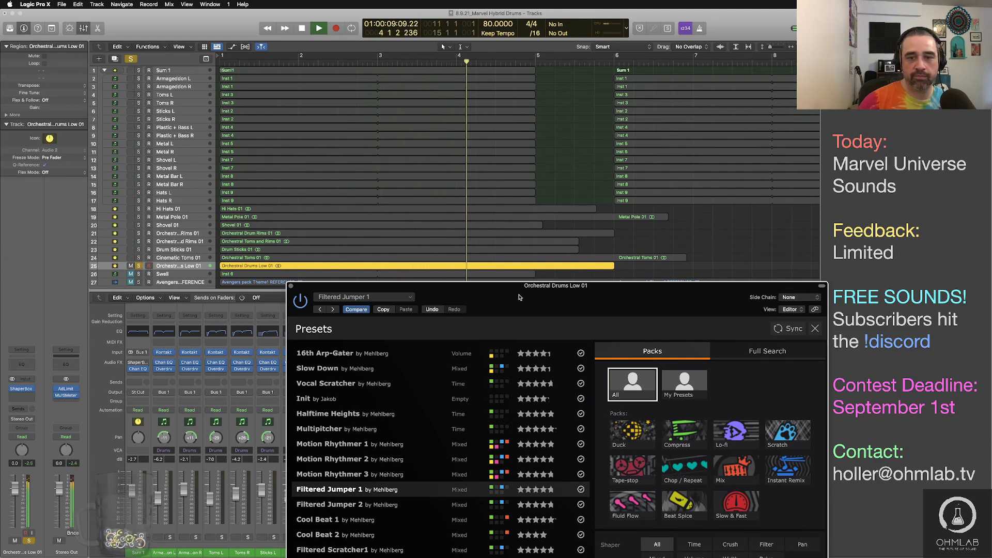
pyautogui.moveTo(519, 297); pyautogui.dragTo(512, 203)
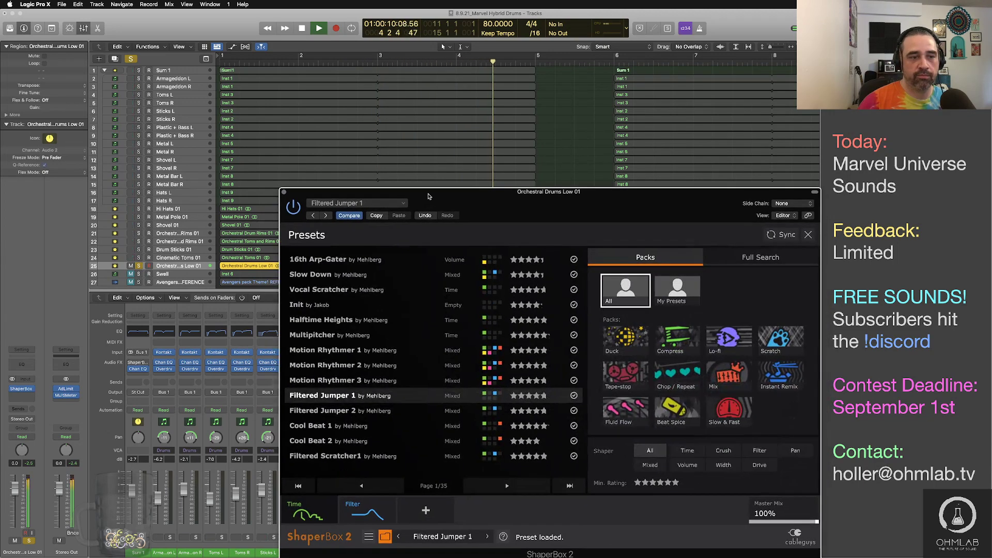
# Add Drum Sticks 01 and Orchestral Toms and Rims 01 to the solo, and play them with the processed low drums from the start
pyautogui.click(139, 250)
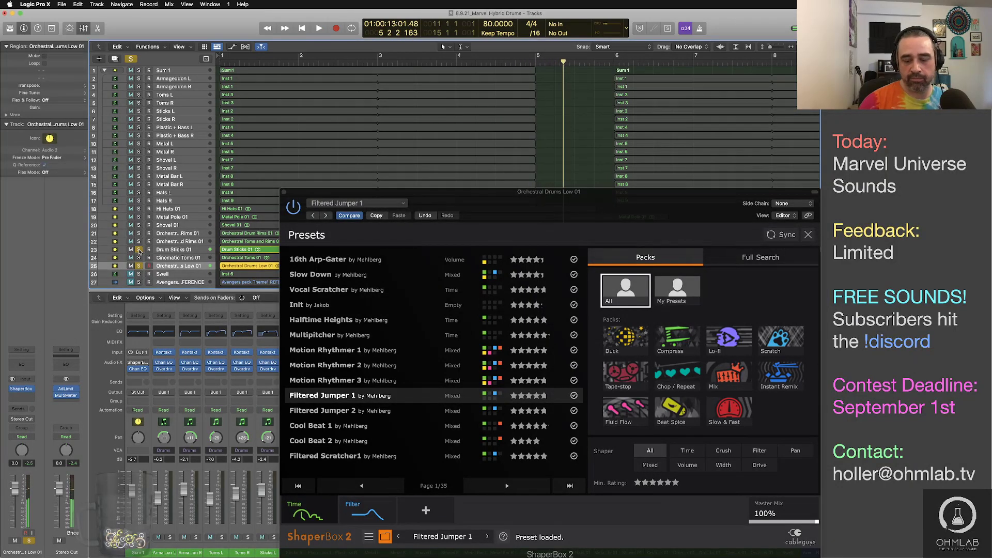
pyautogui.press('Return')
pyautogui.press('space')
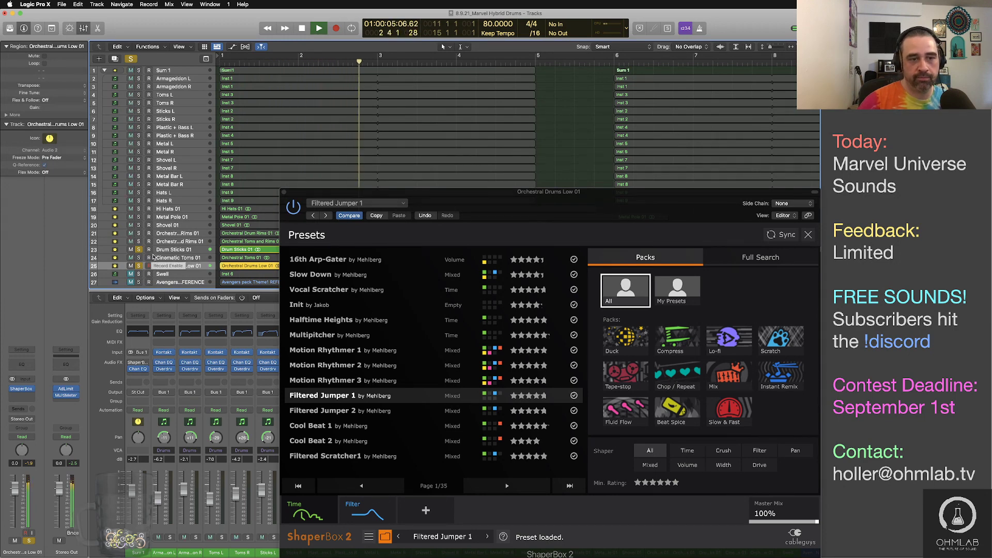
pyautogui.click(139, 242)
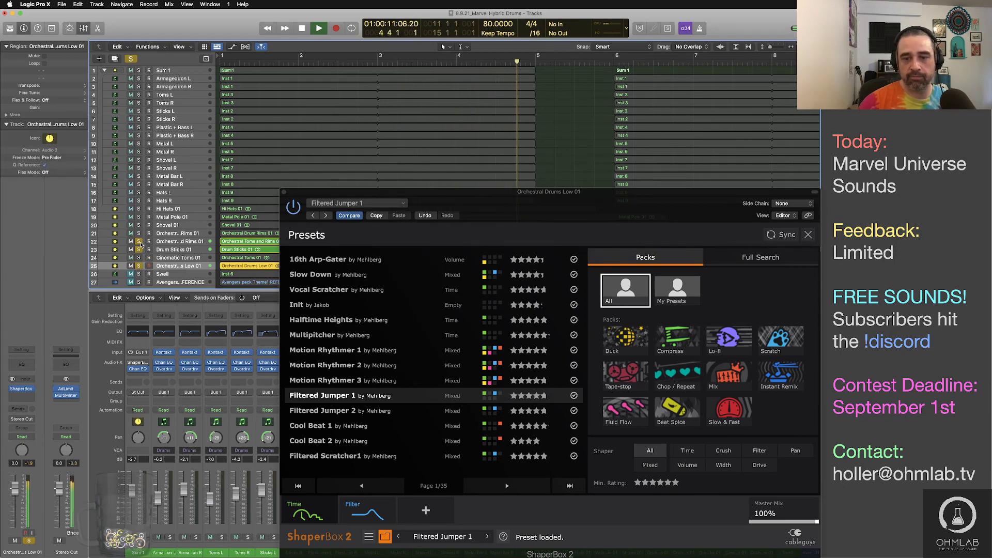
pyautogui.press('space')
# Clear the solos on the bounced loop tracks and close the ShaperBox 2 window
pyautogui.moveTo(139, 242); pyautogui.dragTo(140, 270)
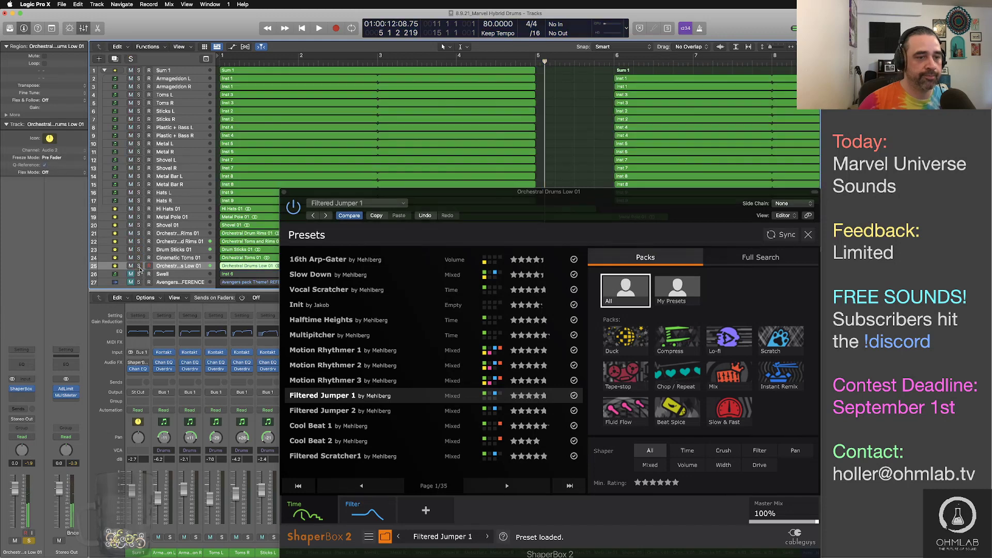
pyautogui.click(284, 191)
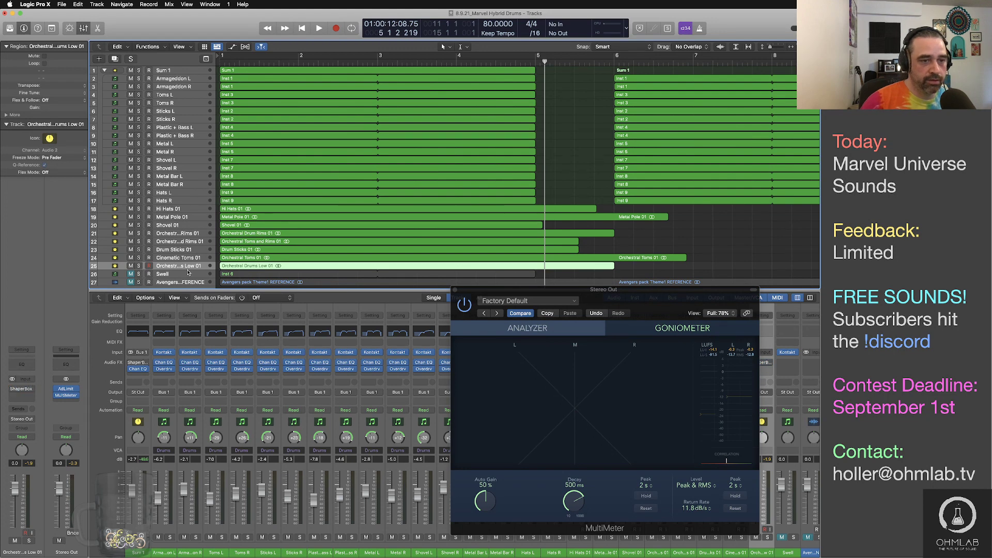
pyautogui.moveTo(629, 297); pyautogui.dragTo(622, 296)
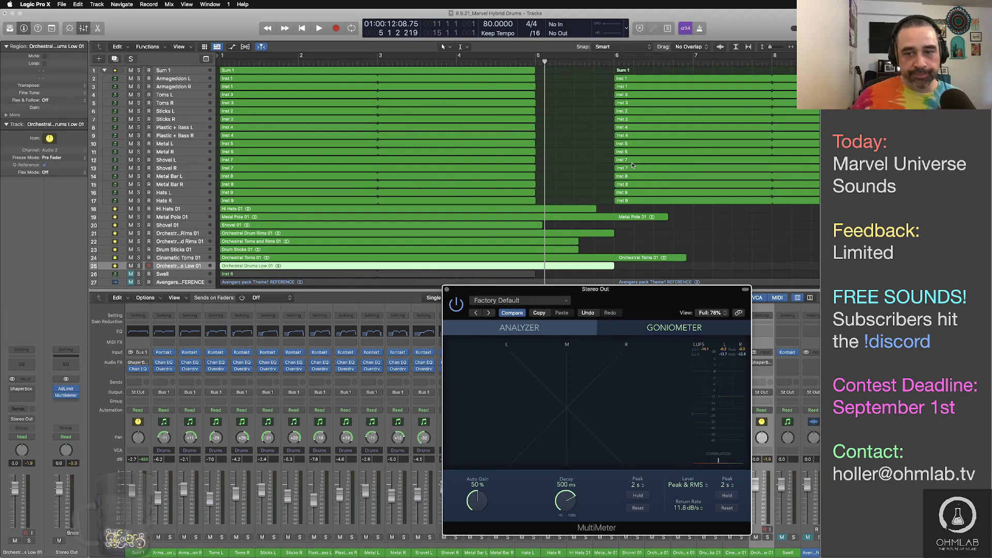
# Trim the ends of the Hi Hats 01, Metal Pole 01 and Shovel 01 regions to a length of four bars
pyautogui.scroll(-5, 444, 171)
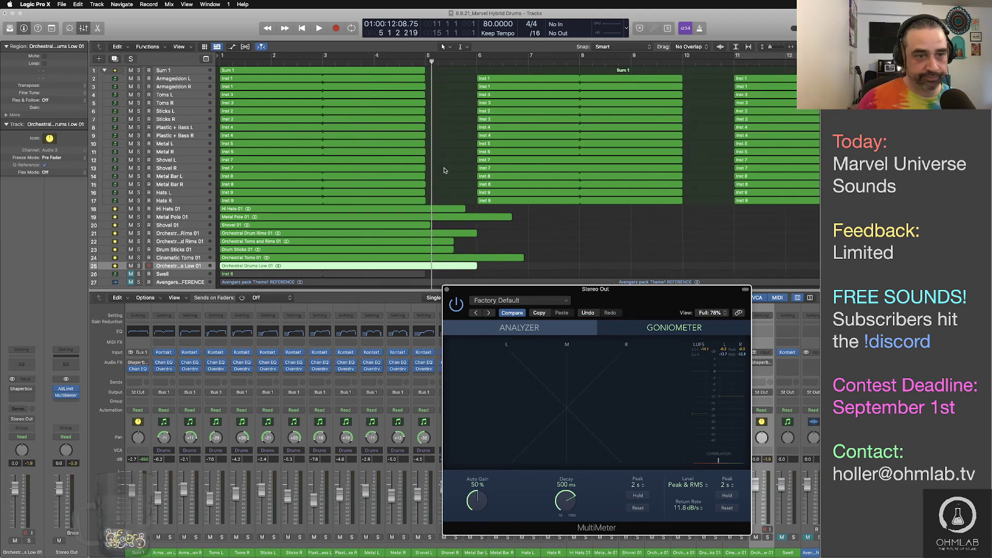
pyautogui.click(447, 185)
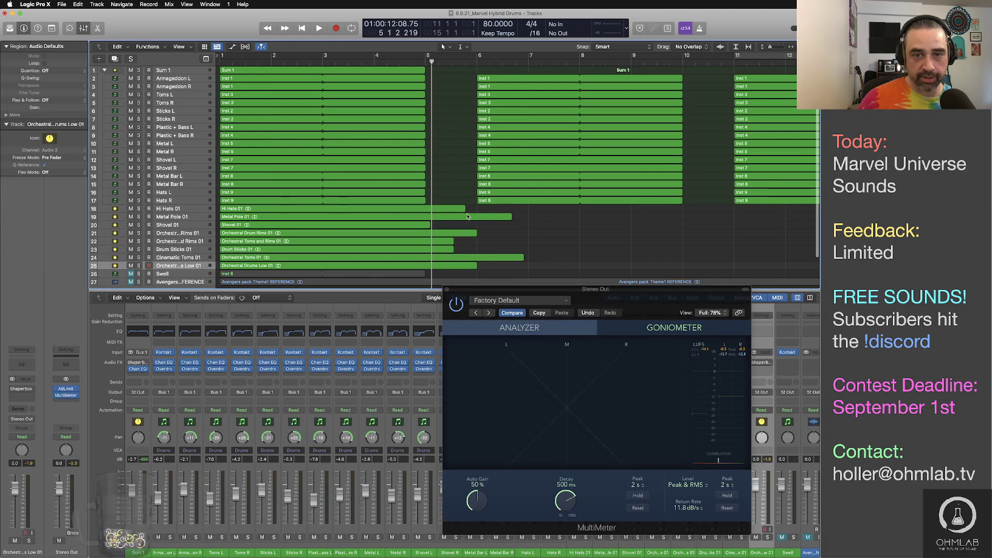
pyautogui.click(462, 209)
pyautogui.moveTo(464, 208); pyautogui.dragTo(425, 209)
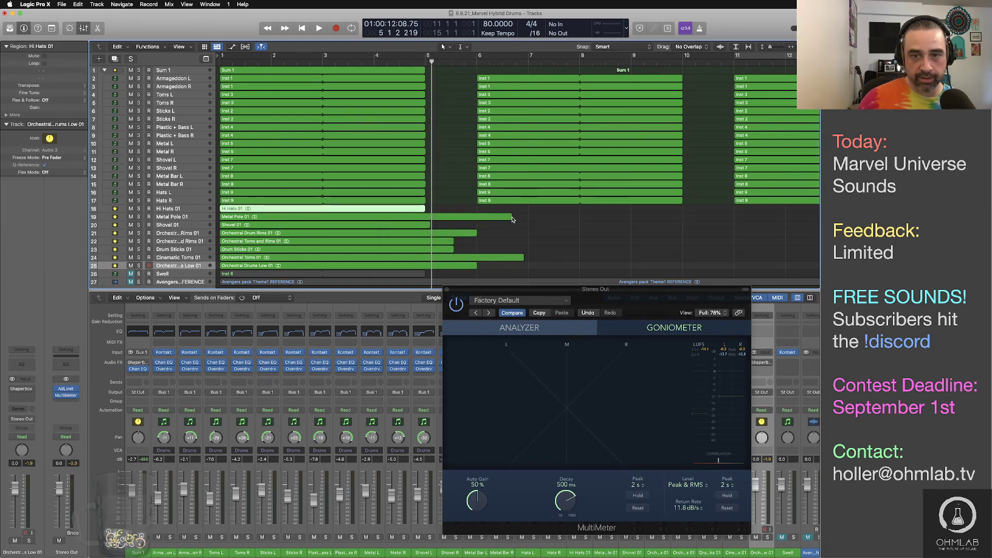
pyautogui.moveTo(510, 221); pyautogui.dragTo(428, 225)
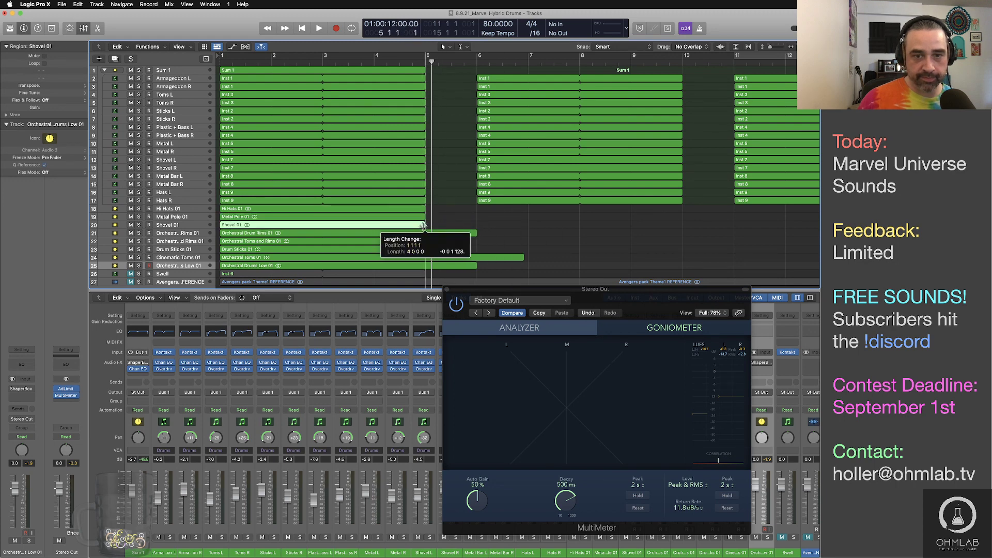
# Trim the Orchestral Drum Rims, Toms and Rims, Drum Sticks, Orchestral Toms and Orchestral Drums Low regions to four bars
pyautogui.click(438, 233)
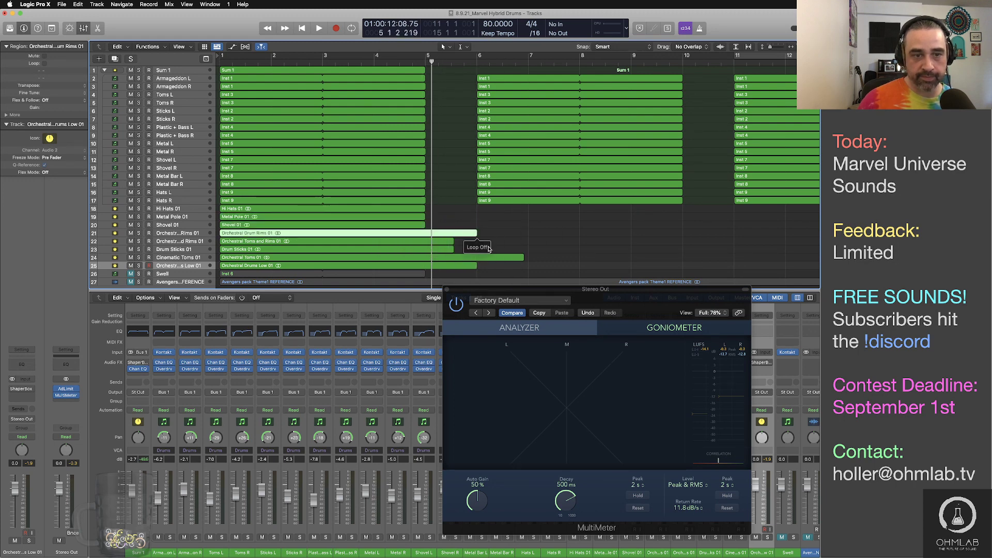
pyautogui.moveTo(477, 234); pyautogui.dragTo(432, 234)
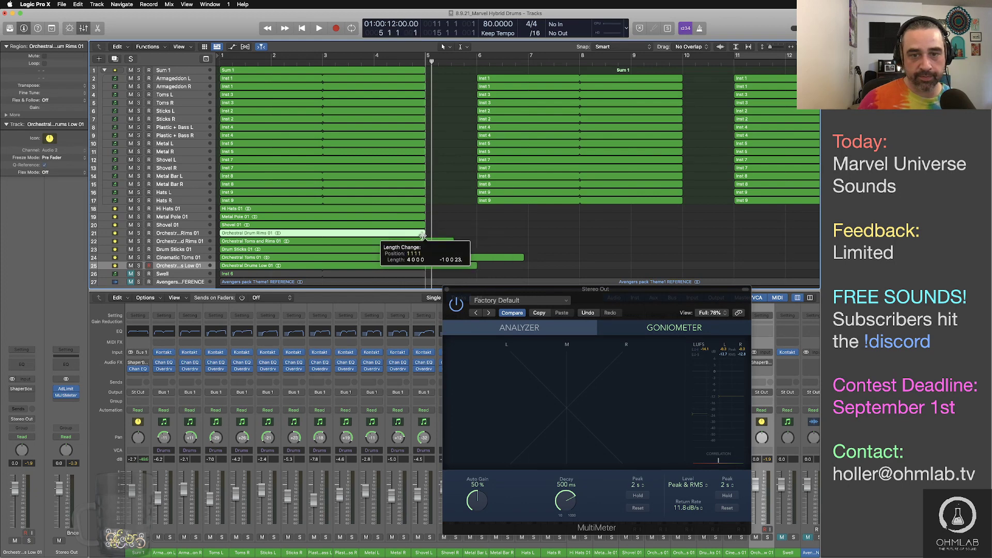
pyautogui.click(452, 241)
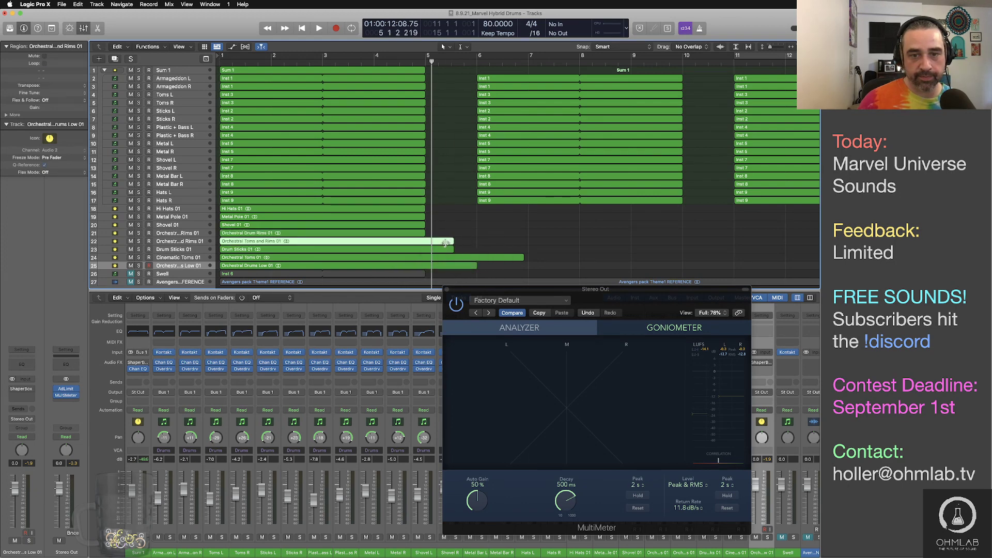
pyautogui.moveTo(451, 242); pyautogui.dragTo(430, 252)
pyautogui.moveTo(522, 260); pyautogui.dragTo(425, 267)
pyautogui.click(439, 243)
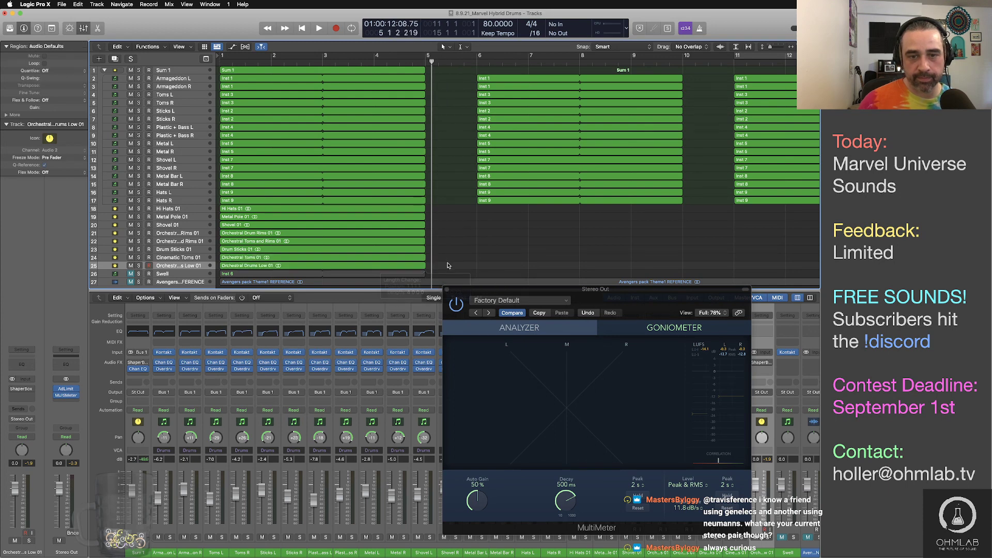
# Briefly play the whole arrangement from the start with the trimmed loops, and stop playback
pyautogui.press('Return')
pyautogui.press('space')
pyautogui.press('space')
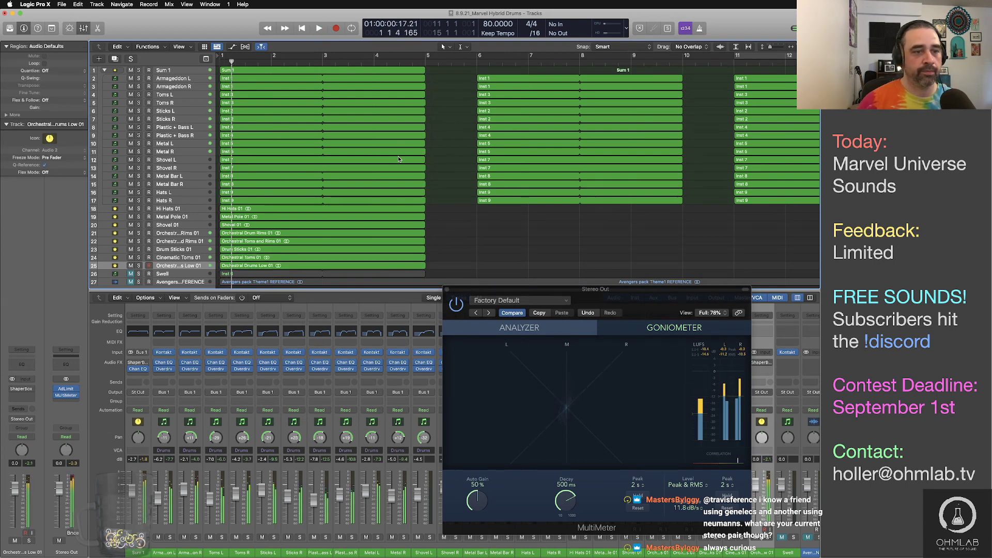
# Solo the eight bounced loop tracks and cycle the first four bars, auditioning playback from near the loop's end
pyautogui.moveTo(139, 209); pyautogui.dragTo(139, 266)
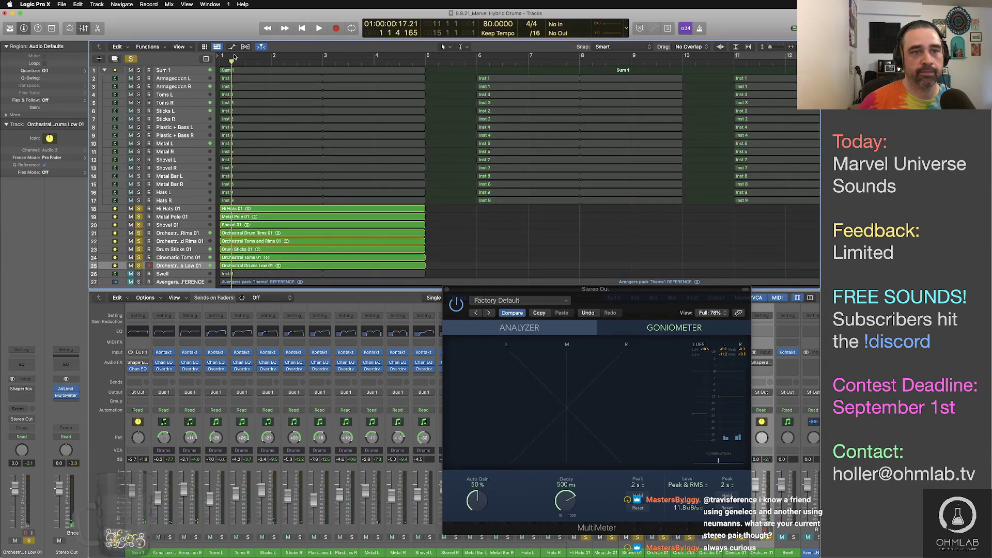
pyautogui.moveTo(224, 60); pyautogui.dragTo(423, 62)
pyautogui.doubleClick(405, 63)
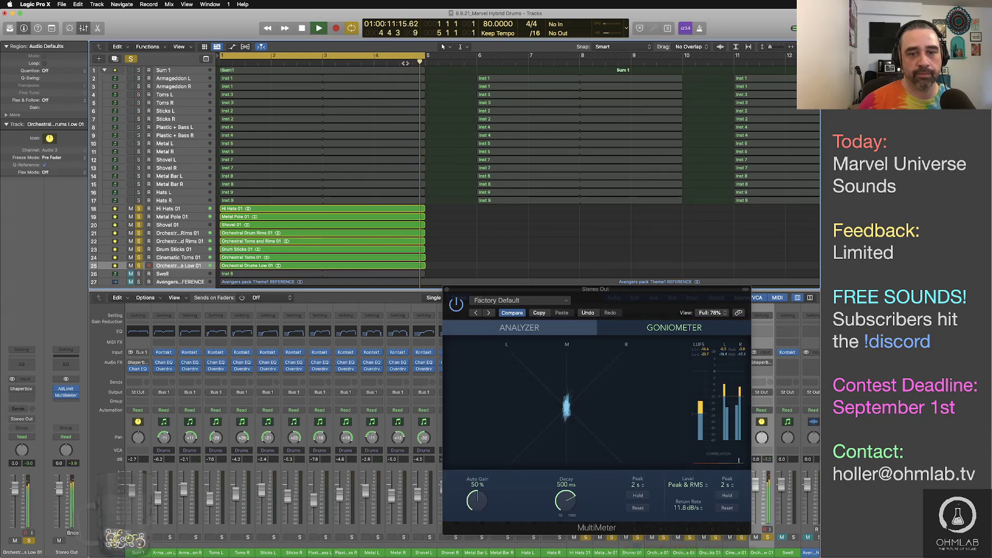
pyautogui.doubleClick(400, 62)
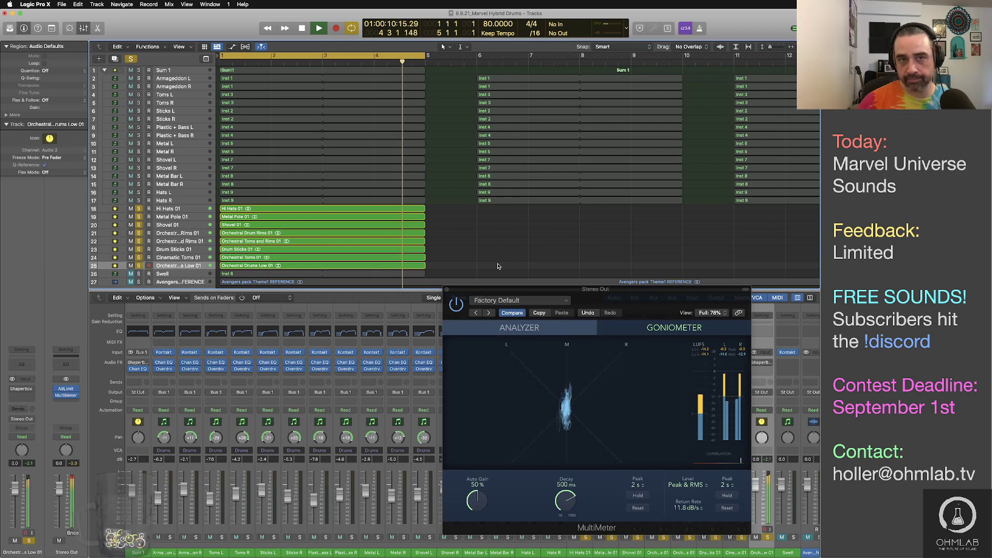
pyautogui.press('space')
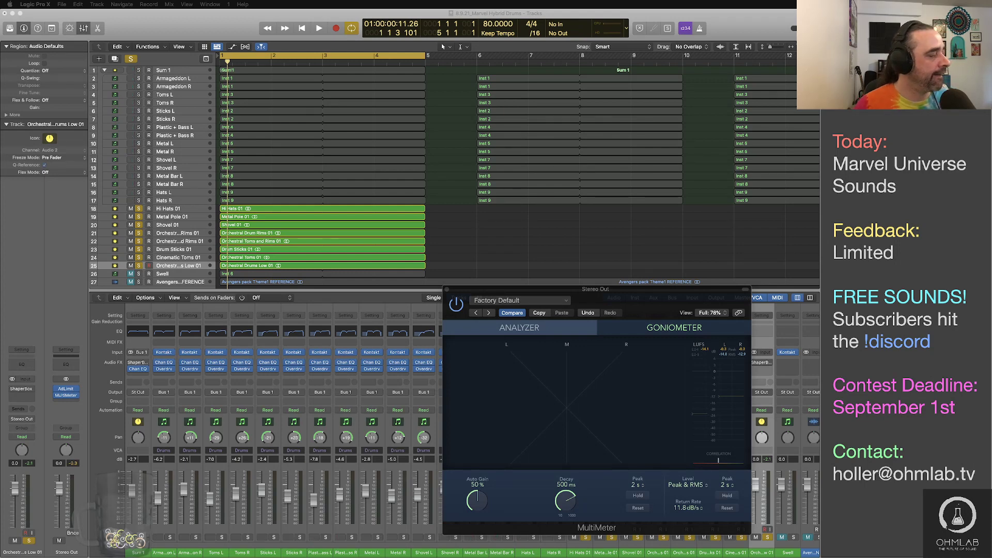
# Switch to Safari and look over the overview and main feature list of the Anthem MRX 720 receiver page
pyautogui.press('super+Tab')
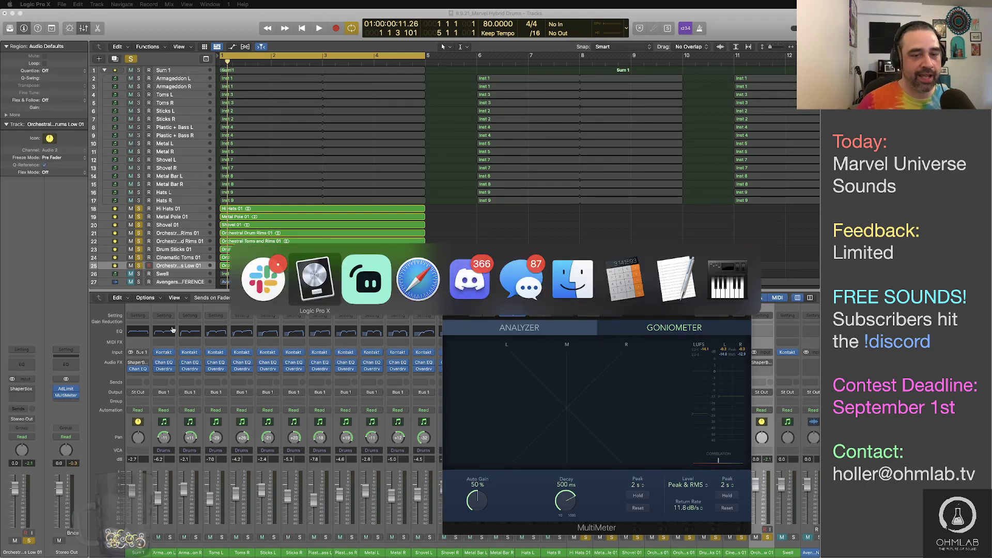
pyautogui.click(388, 290)
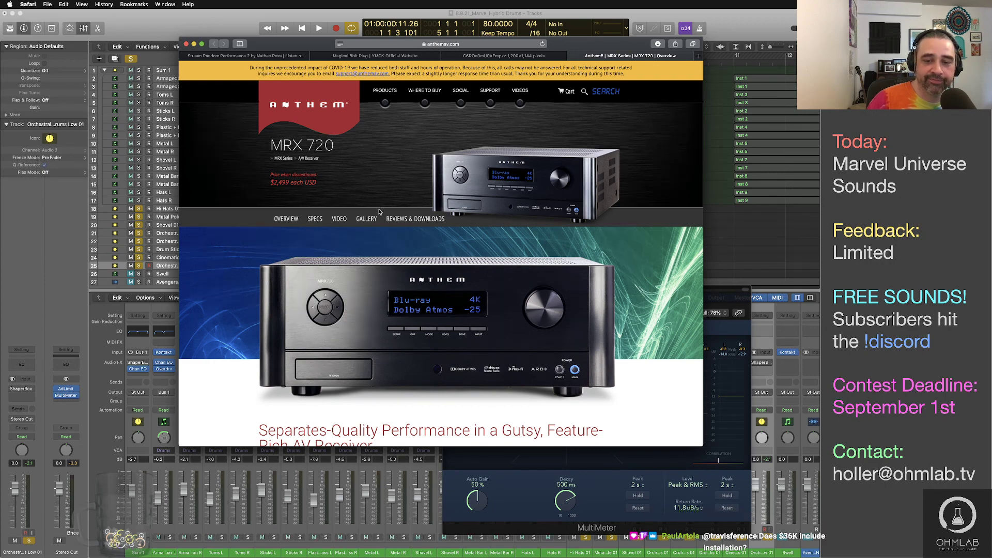
pyautogui.scroll(-2, 380, 211)
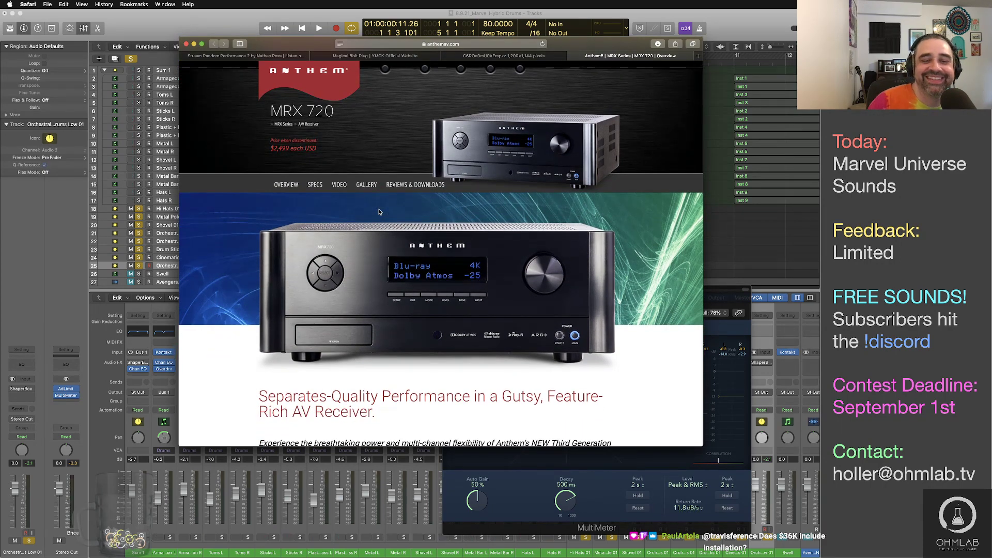
pyautogui.scroll(-2, 379, 212)
pyautogui.scroll(-5, 380, 212)
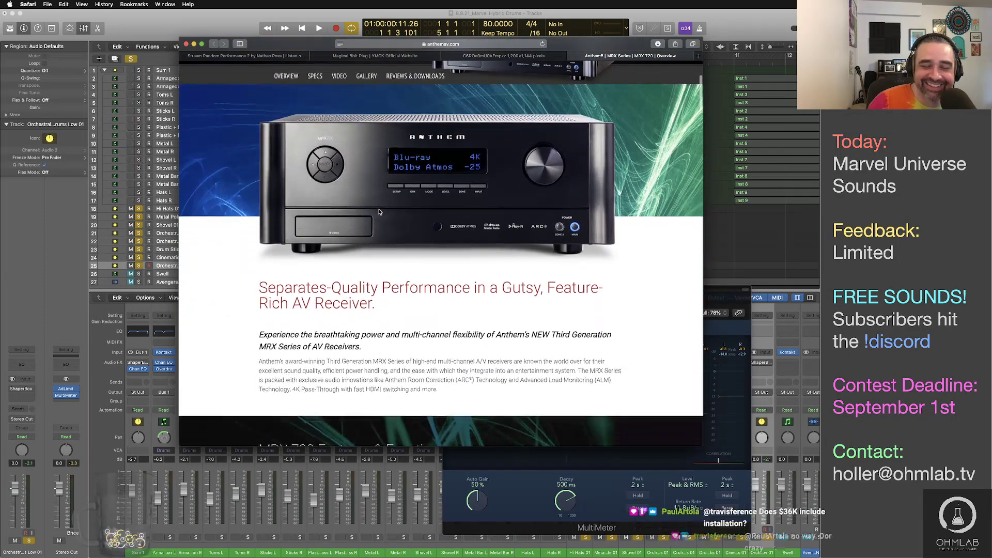
pyautogui.scroll(-1, 379, 211)
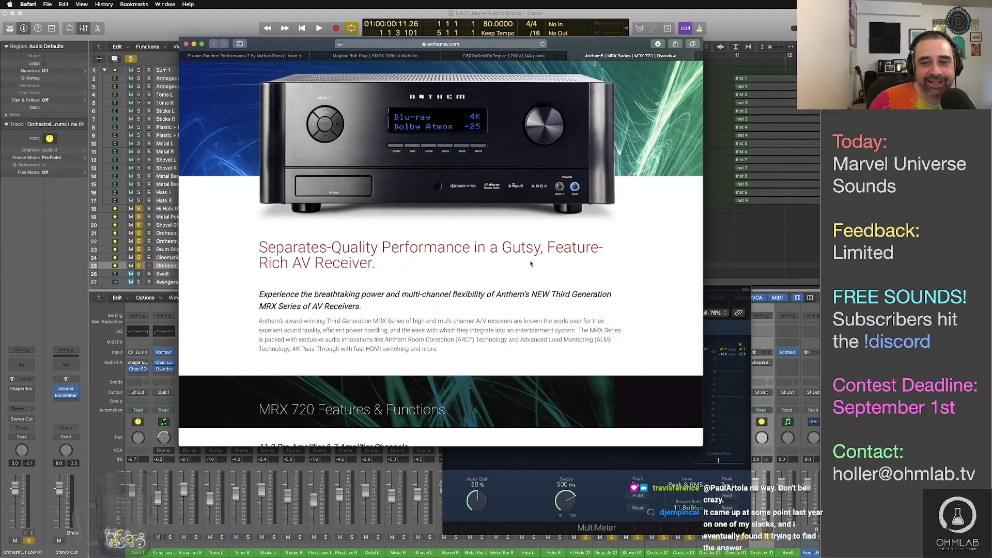
pyautogui.scroll(-5, 448, 284)
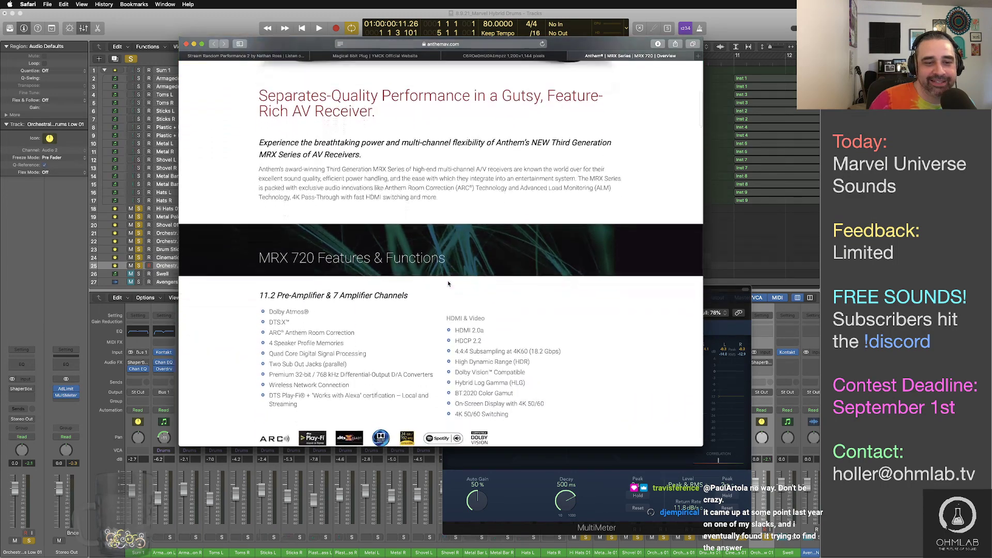
pyautogui.scroll(-1, 448, 283)
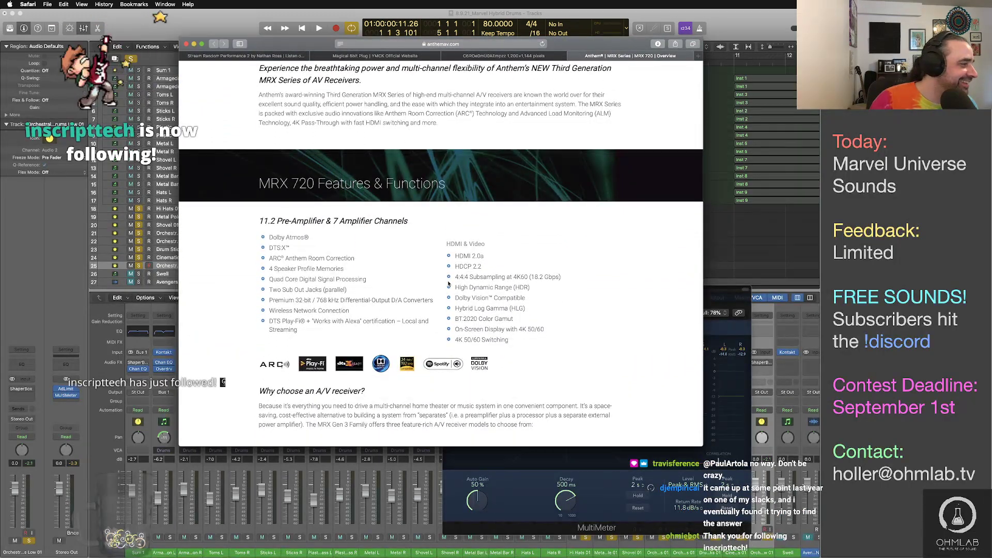
pyautogui.scroll(10, 448, 283)
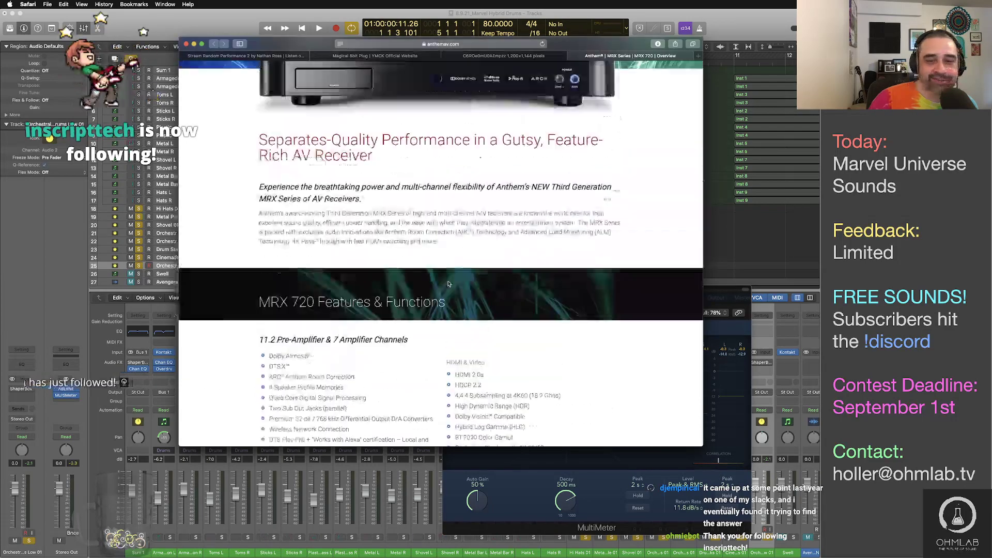
pyautogui.scroll(-5, 448, 284)
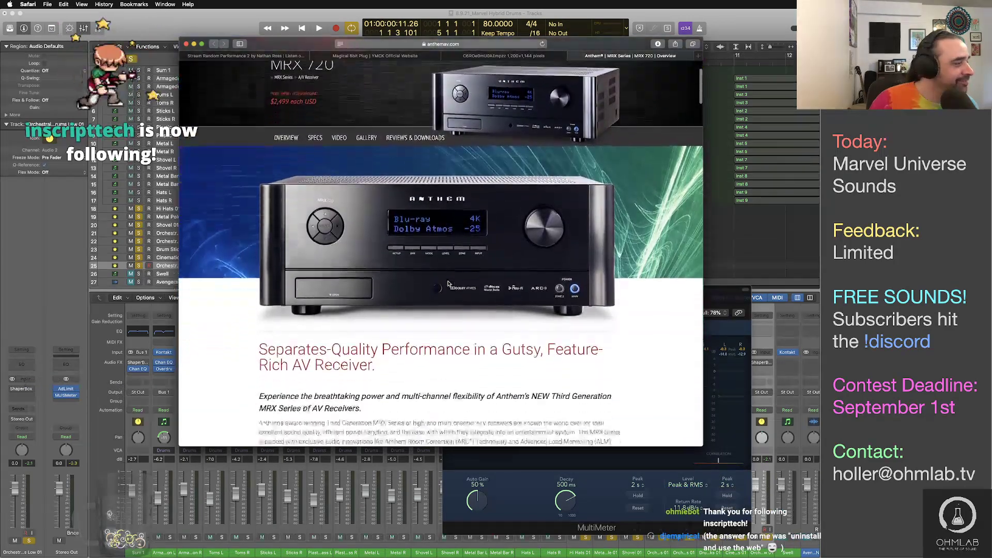
# Read the MRX 720 page's features, additional functions and design details, including the rear connections
pyautogui.scroll(-6, 448, 284)
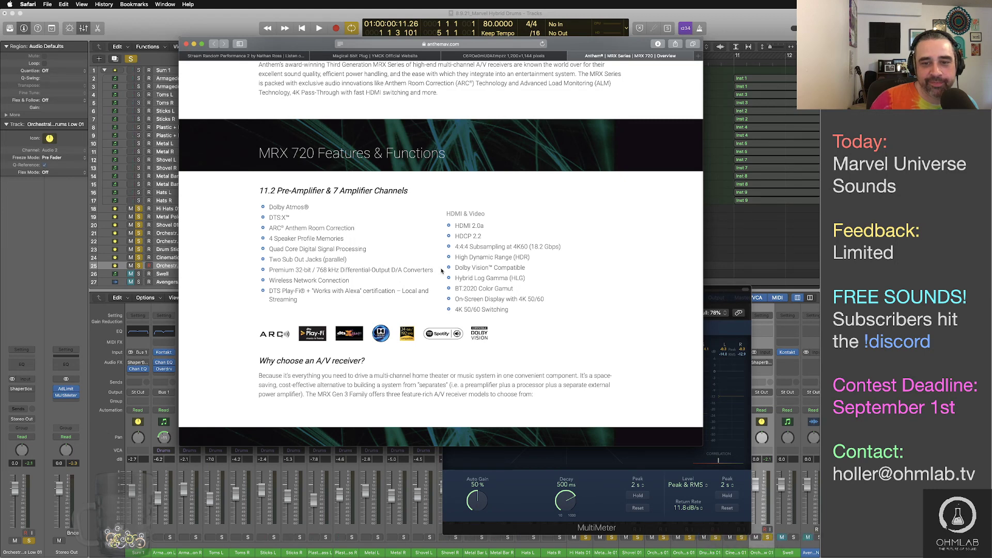
pyautogui.scroll(-2, 441, 271)
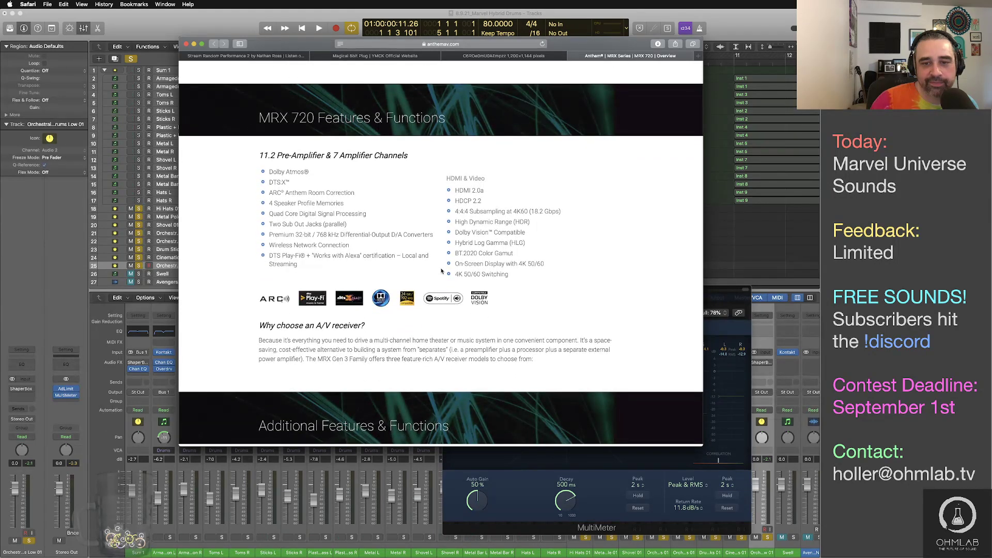
pyautogui.scroll(-1, 442, 271)
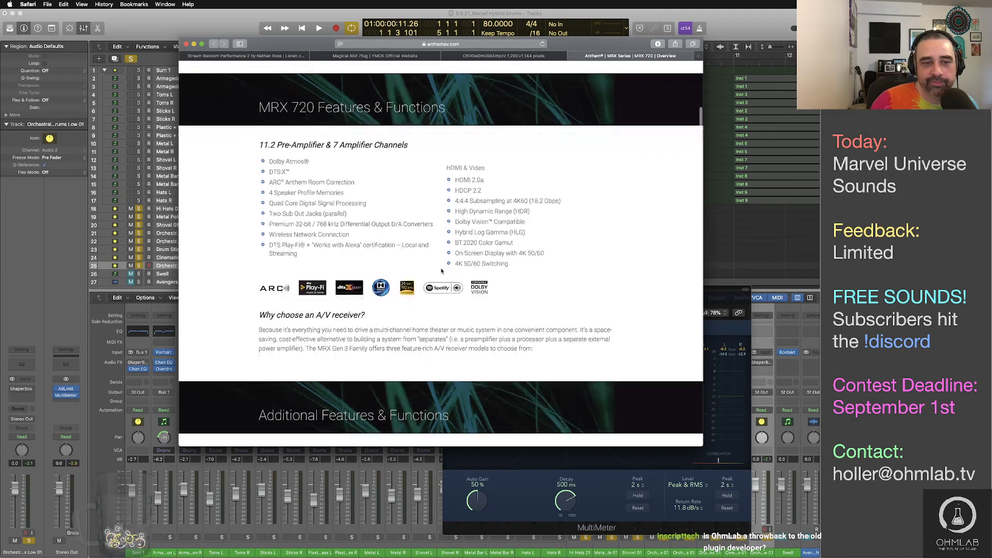
pyautogui.scroll(-2, 441, 271)
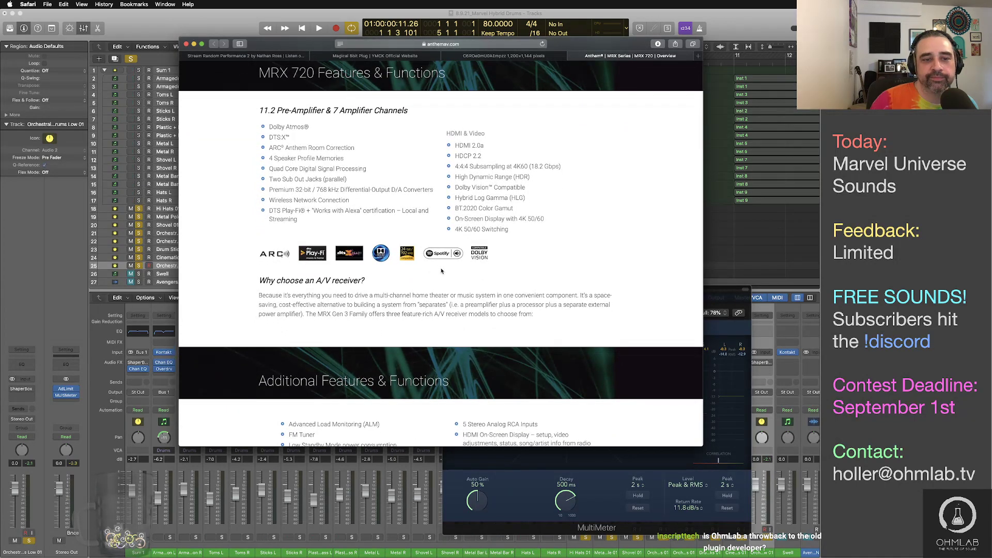
pyautogui.scroll(-8, 442, 270)
pyautogui.scroll(-4, 442, 271)
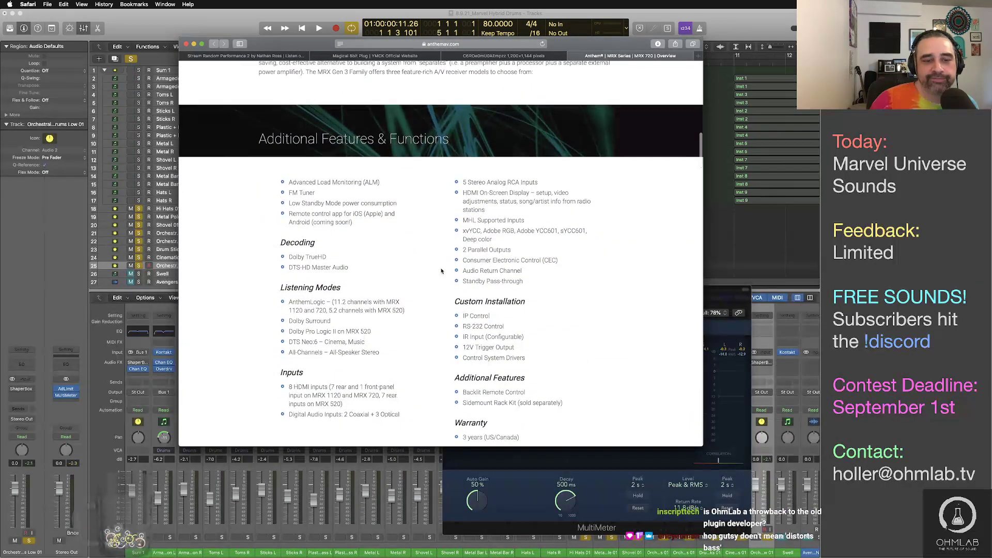
pyautogui.scroll(-14, 441, 271)
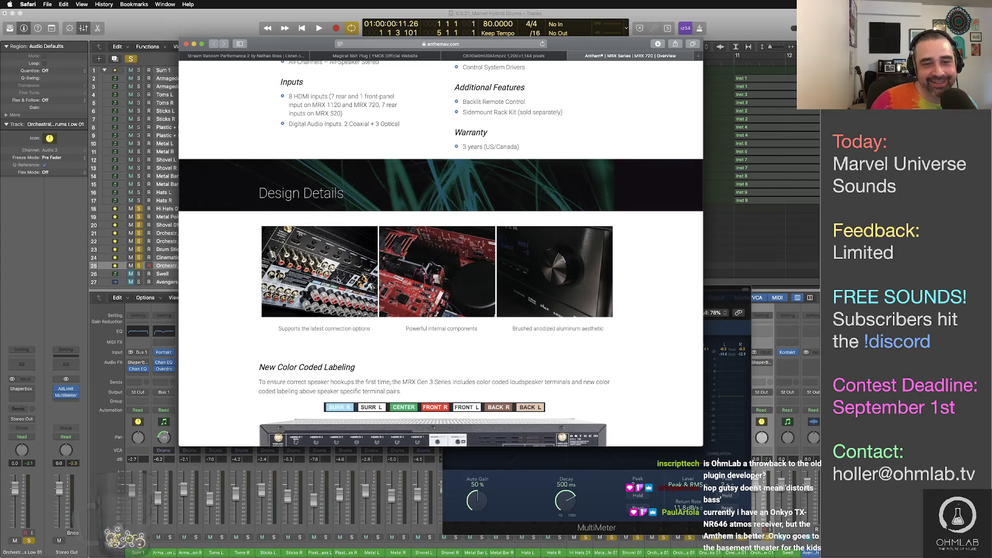
pyautogui.scroll(-2, 353, 288)
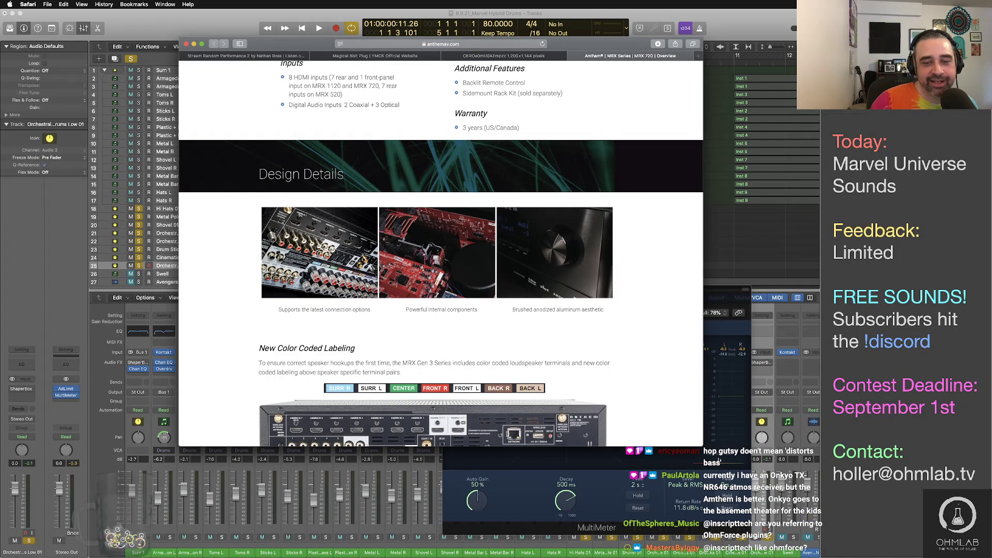
pyautogui.scroll(-10, 337, 282)
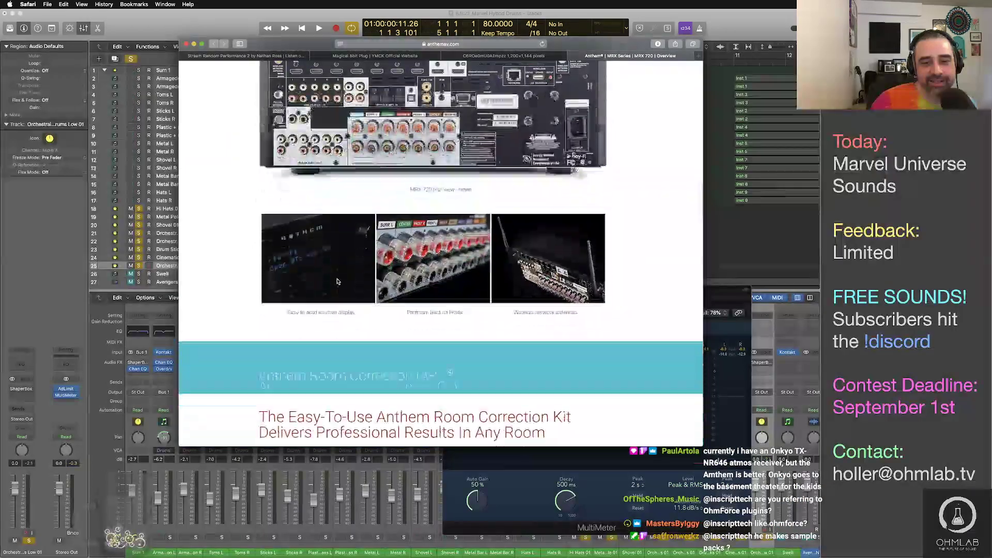
pyautogui.scroll(-2, 337, 281)
pyautogui.scroll(-2, 337, 281)
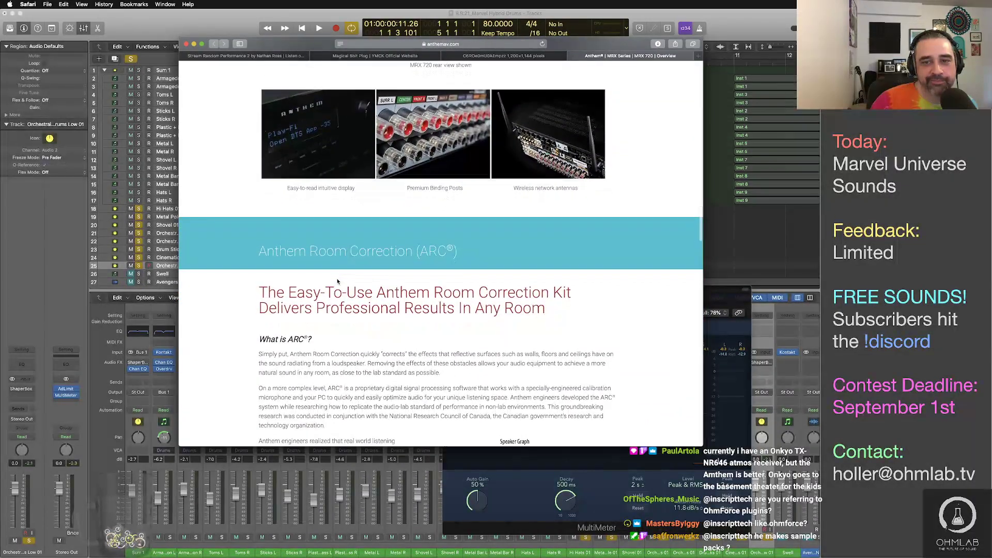
# Read the receiver page's room correction and DTS Play-Fi streaming sections, and close the Safari window
pyautogui.scroll(-8, 337, 281)
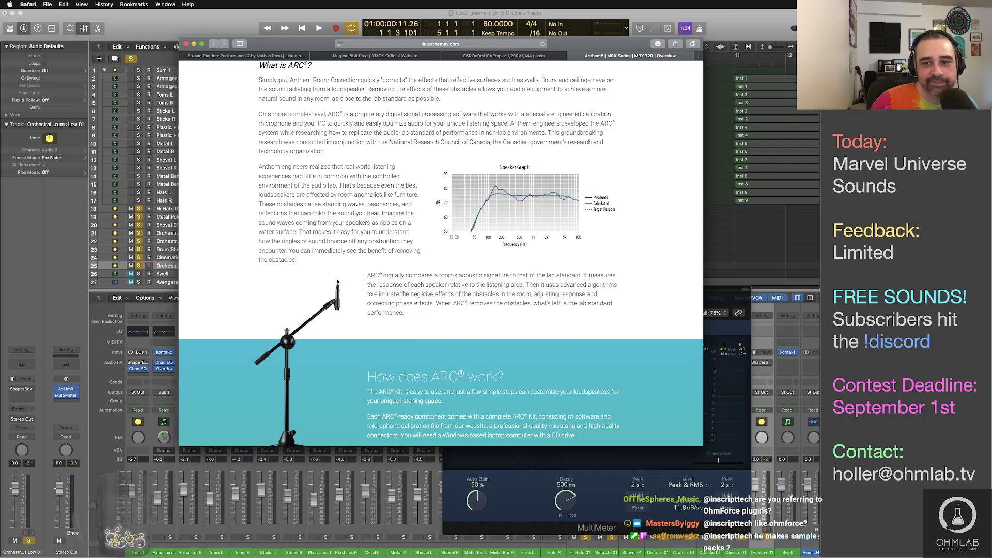
pyautogui.scroll(-1, 337, 281)
pyautogui.scroll(-1, 337, 282)
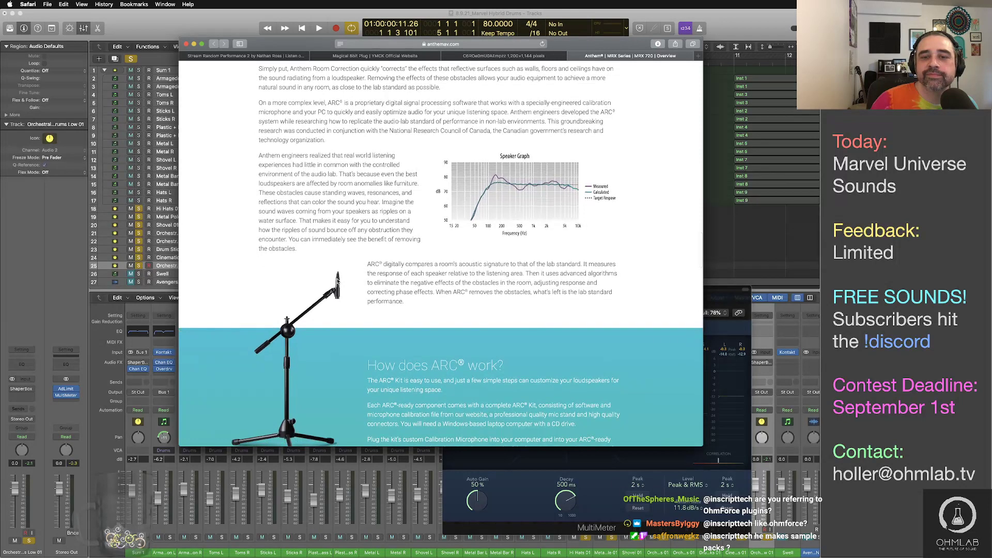
pyautogui.scroll(-5, 337, 280)
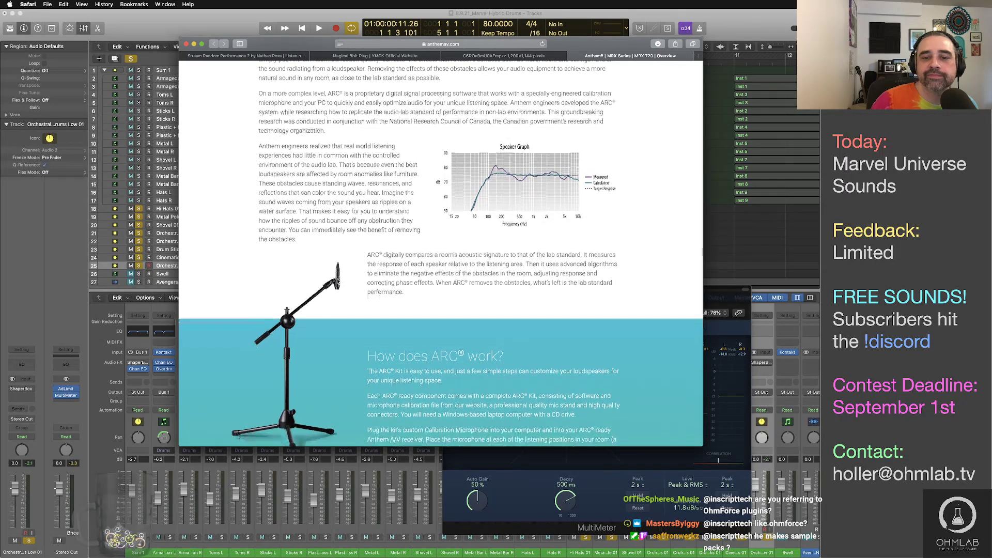
pyautogui.scroll(-12, 338, 281)
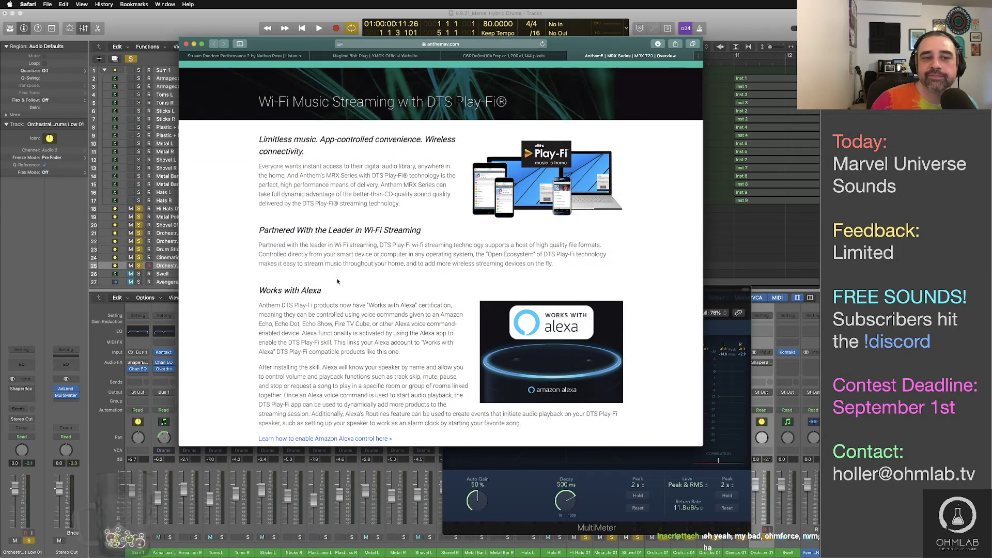
pyautogui.scroll(-6, 338, 281)
pyautogui.scroll(-8, 338, 281)
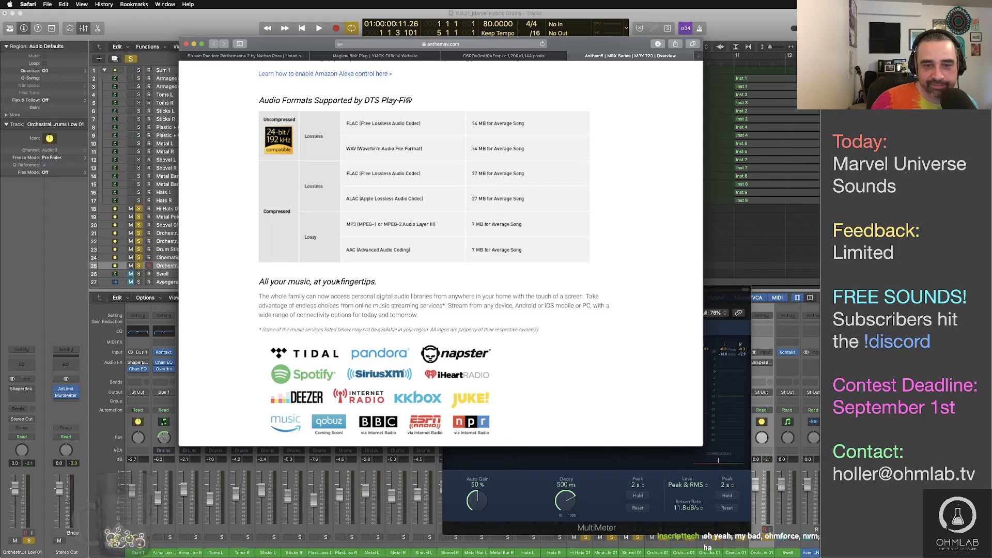
pyautogui.scroll(-3, 337, 282)
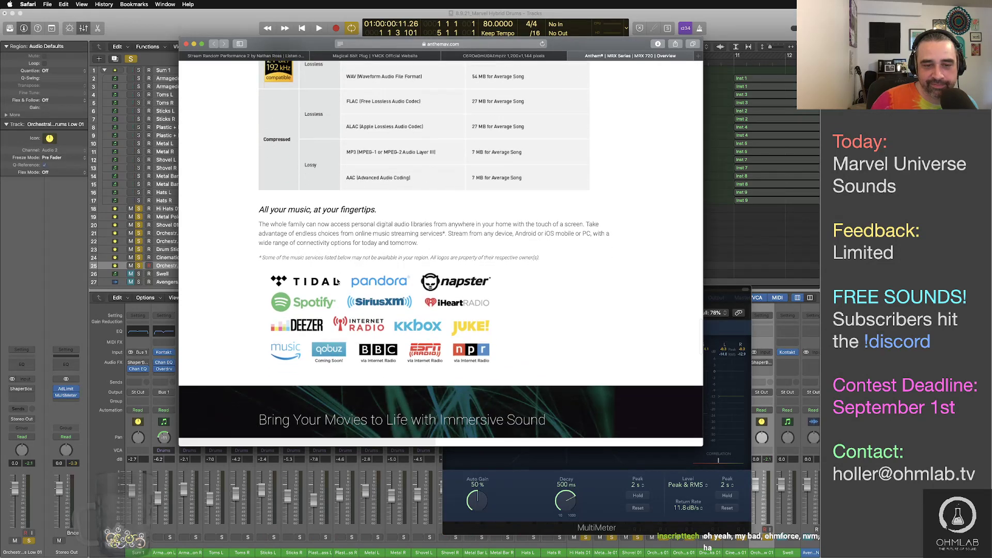
pyautogui.scroll(-1, 338, 281)
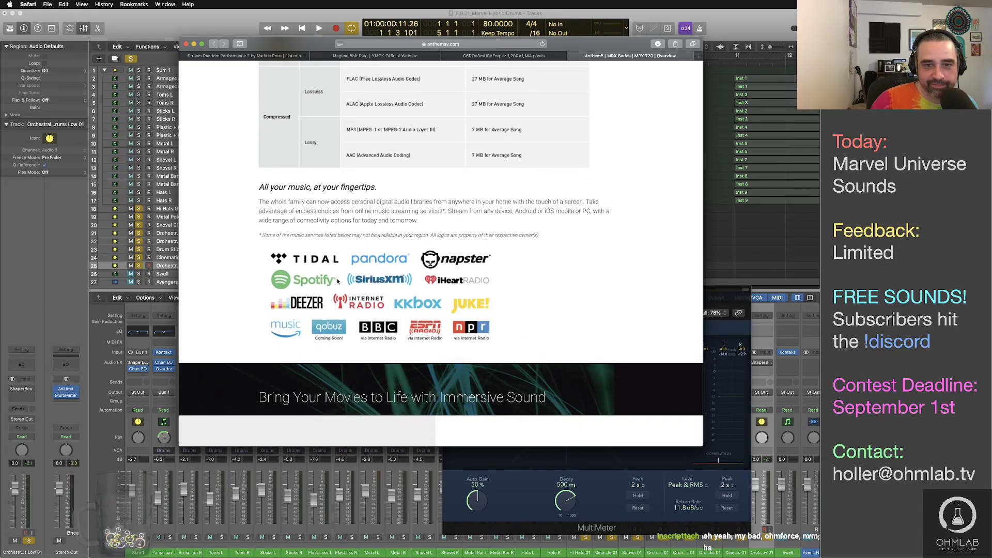
pyautogui.scroll(20, 338, 281)
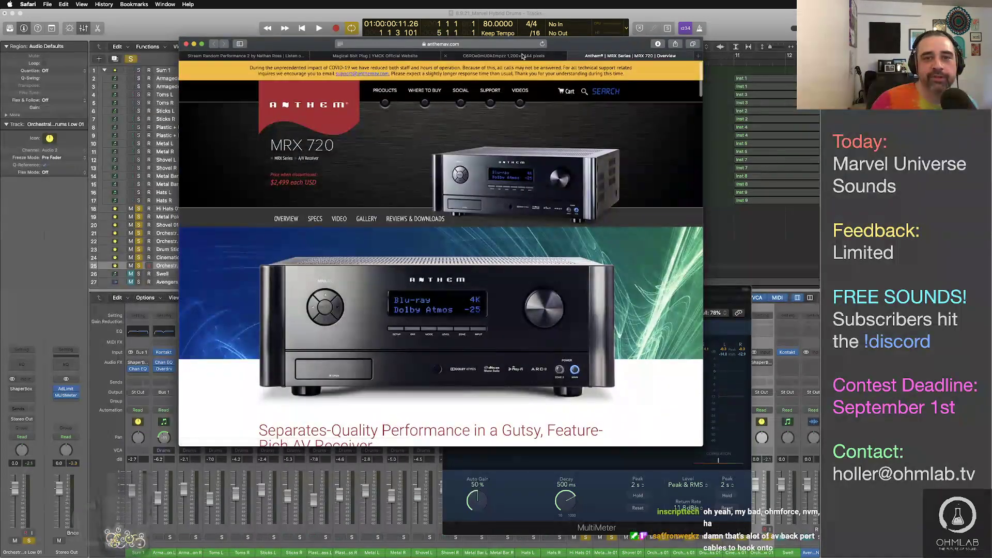
pyautogui.click(186, 44)
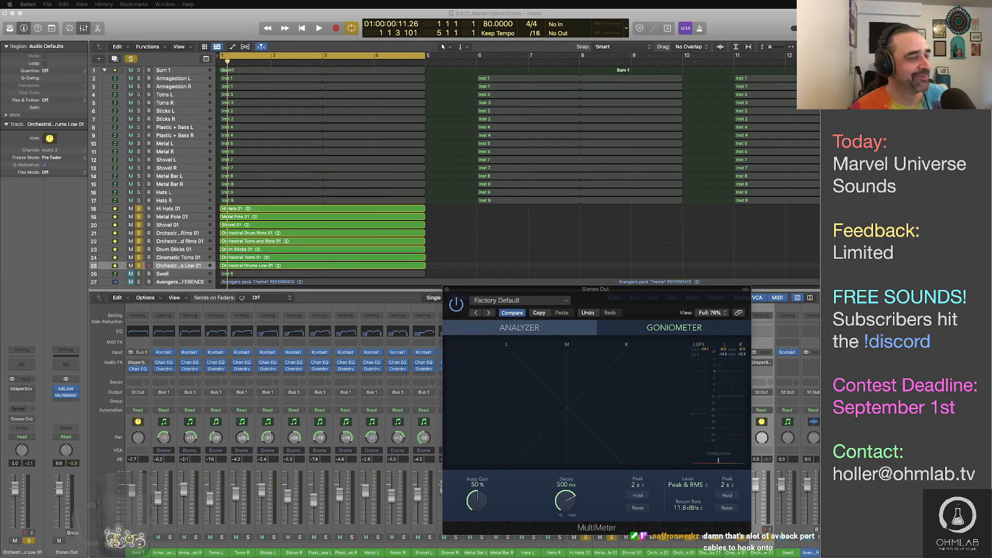
# Return to Logic Pro X and briefly replay the soloed loops from the start of the cycle, stopping playback
pyautogui.press('super+Tab')
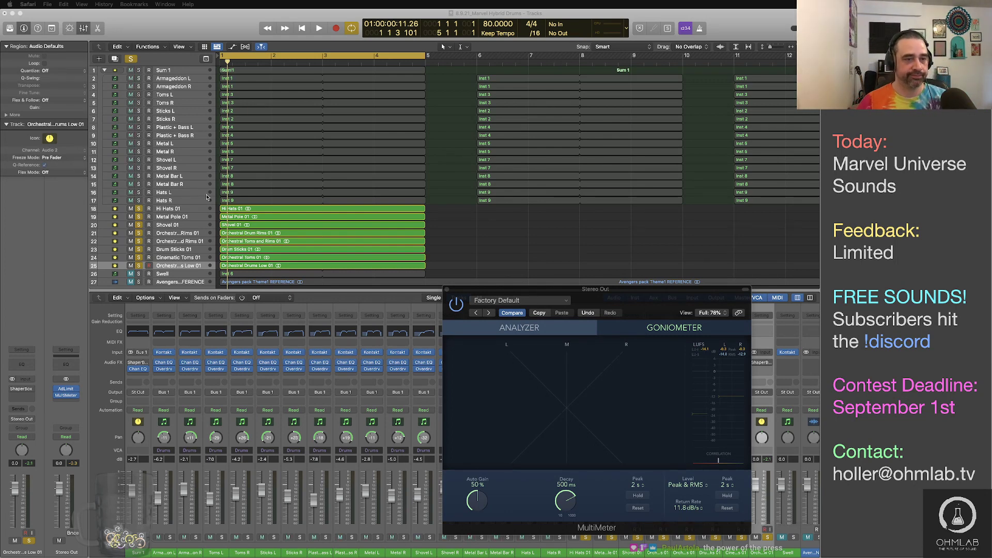
pyautogui.click(450, 246)
pyautogui.press('space')
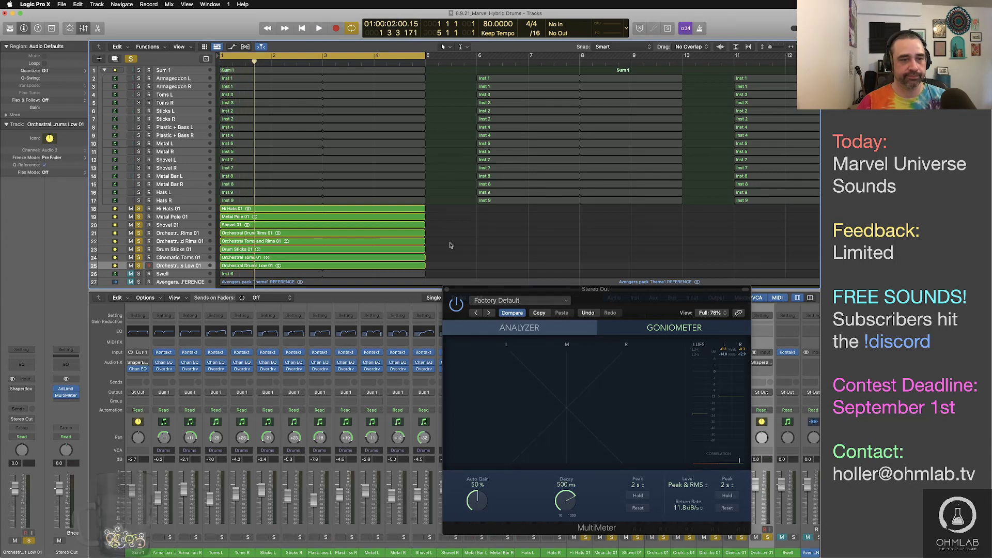
pyautogui.press('space')
pyautogui.press('space')
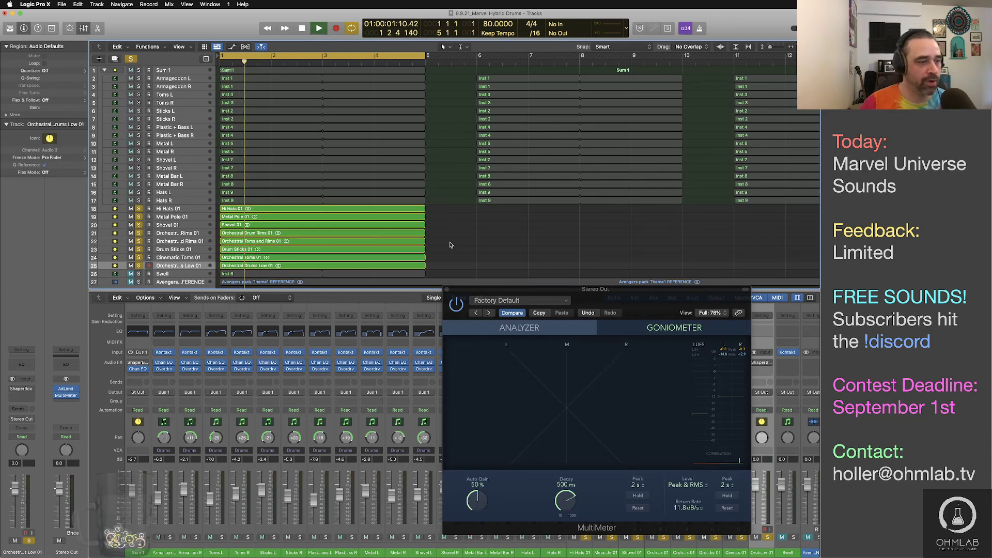
pyautogui.press('space')
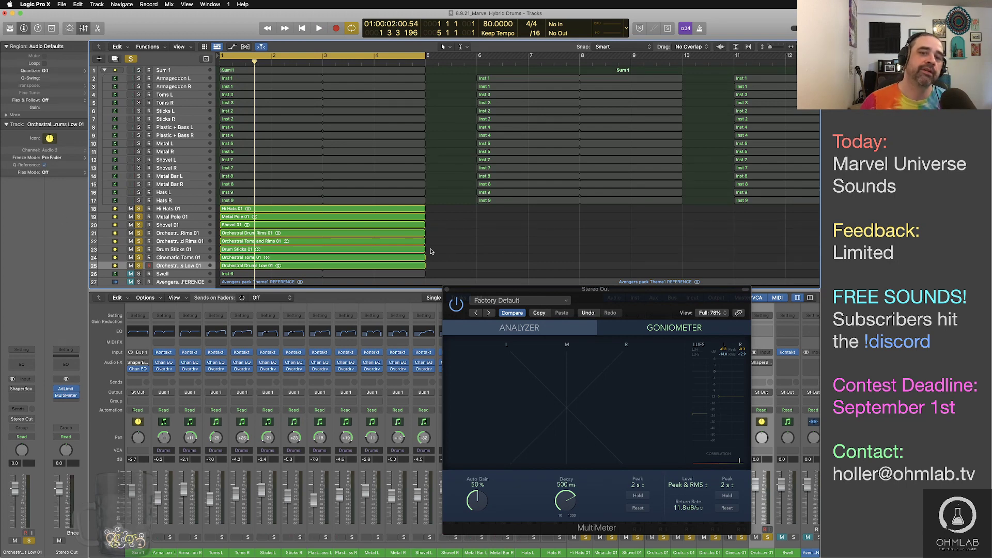
# Play the soloed loops briefly from the start of the project, stop, and return the playhead to bar 1
pyautogui.press('Return')
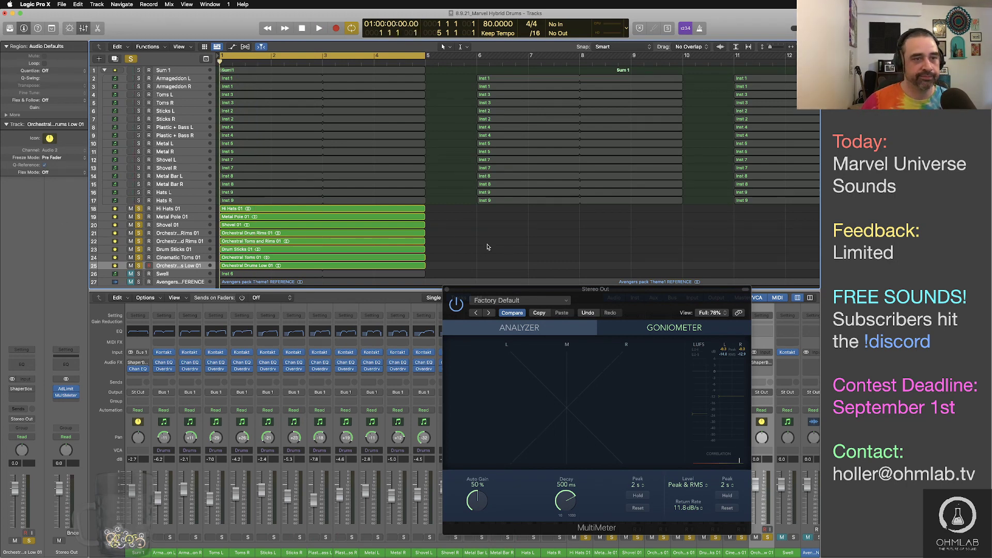
pyautogui.press('space')
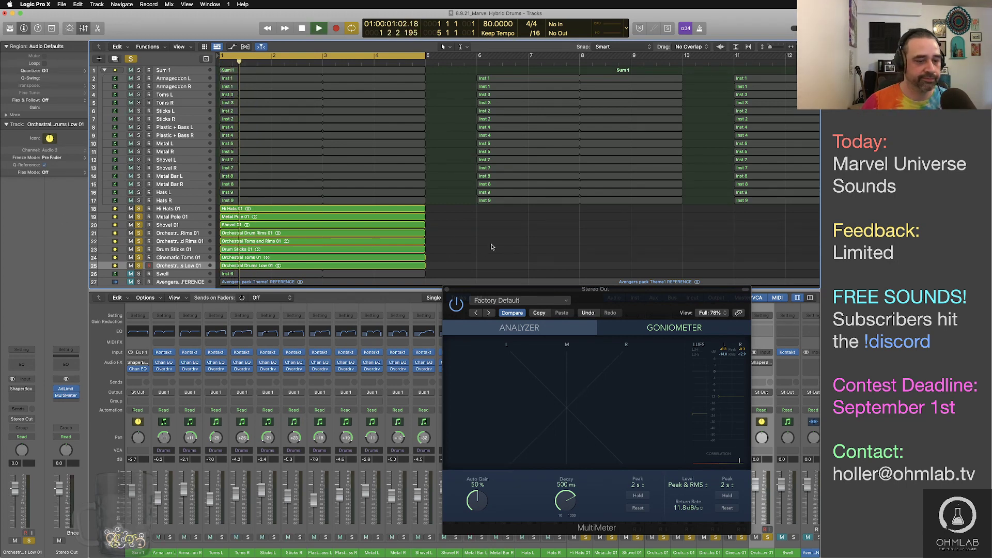
pyautogui.press('space')
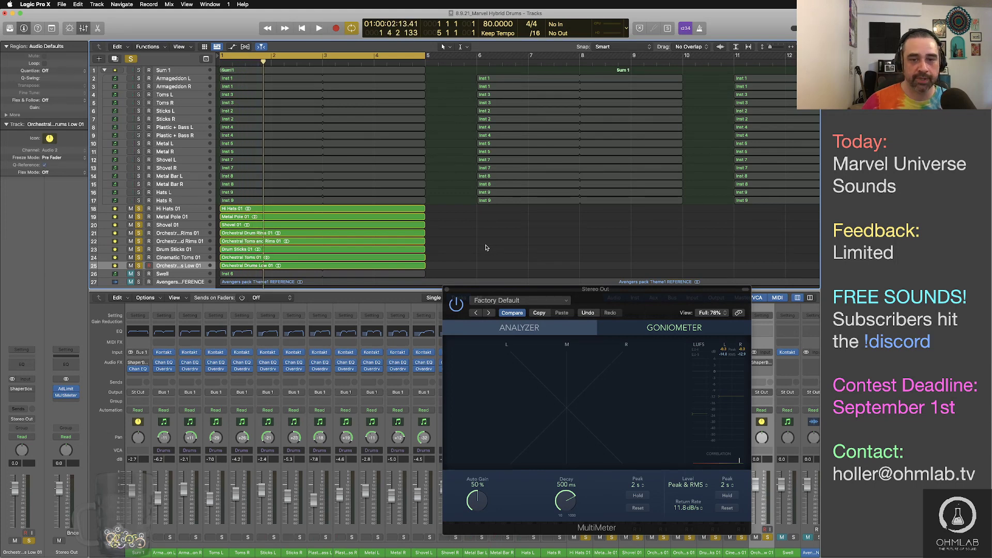
pyautogui.press('Return')
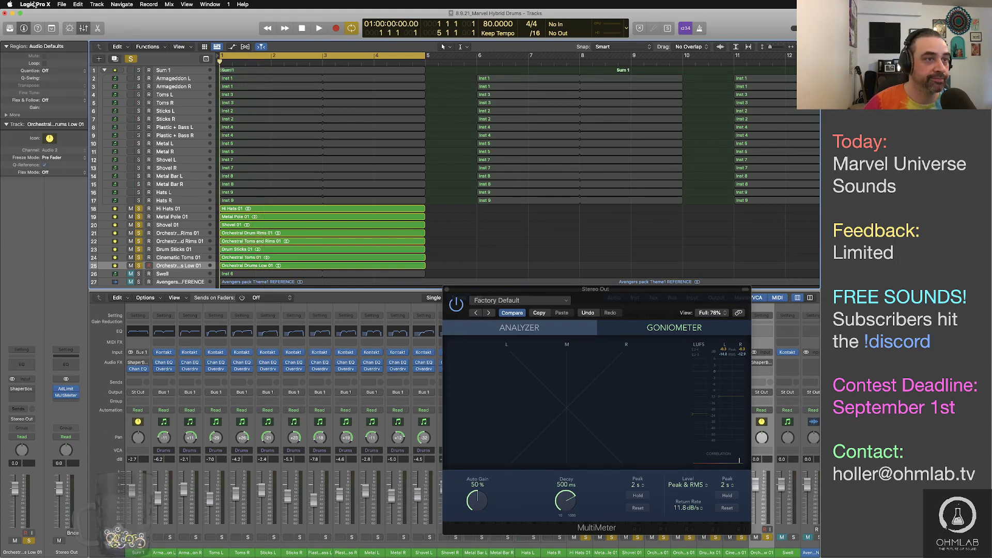
# Restart Core Audio by disabling and re-enabling it in the audio device preferences, and close the preferences
pyautogui.click(34, 4)
pyautogui.moveTo(46, 27)
pyautogui.click(126, 35)
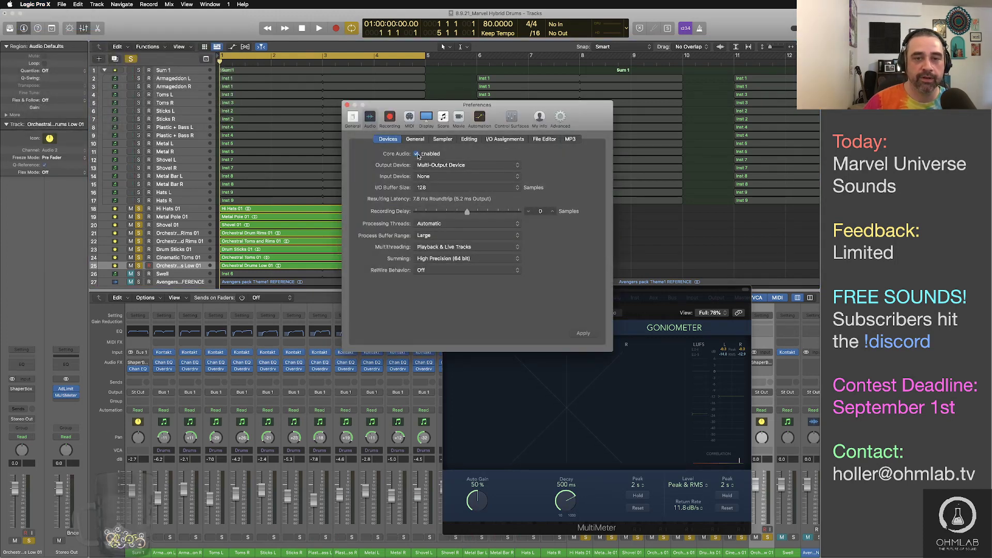
pyautogui.click(417, 154)
pyautogui.click(417, 154)
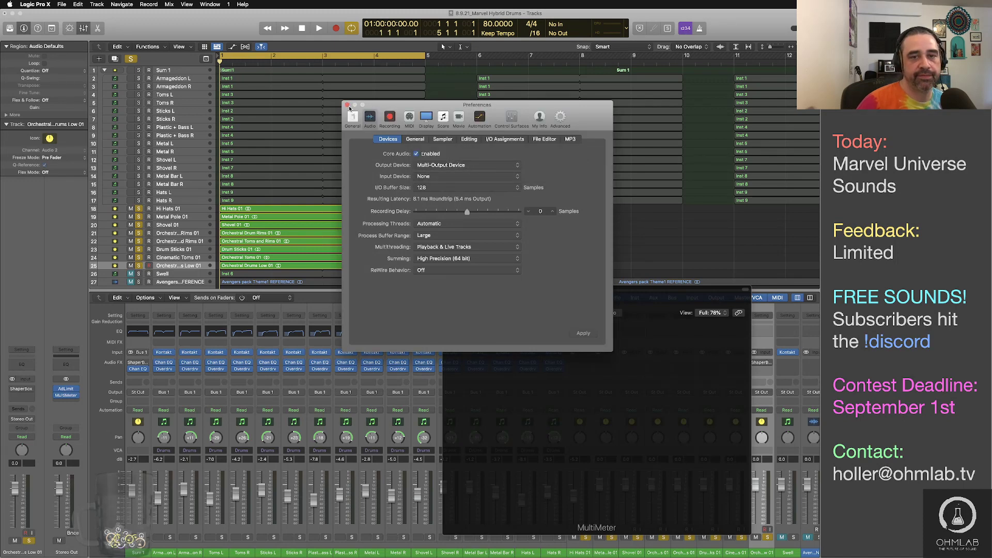
pyautogui.click(348, 106)
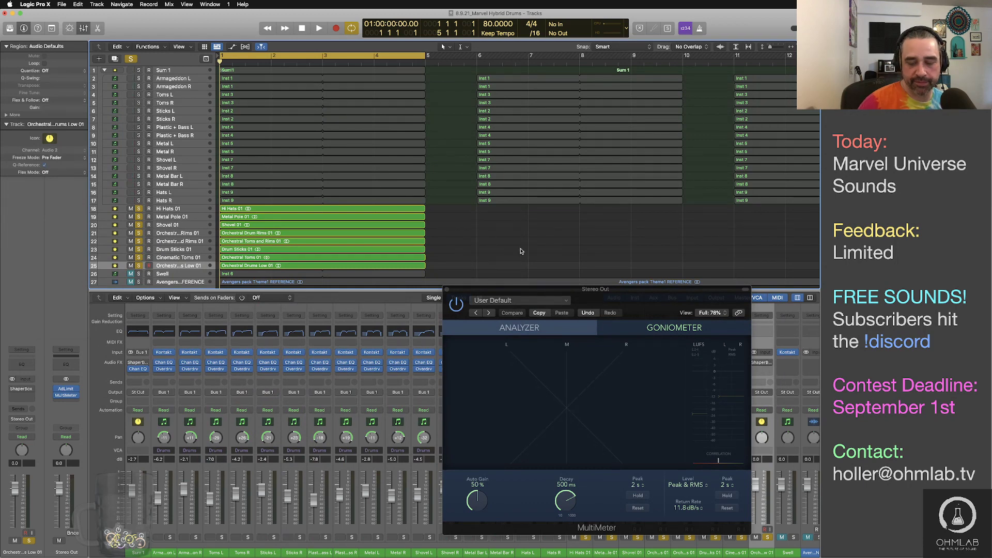
# Replay the eight soloed loops several times within the bar 1 to 5 cycle and stop playback after each check
pyautogui.press('space')
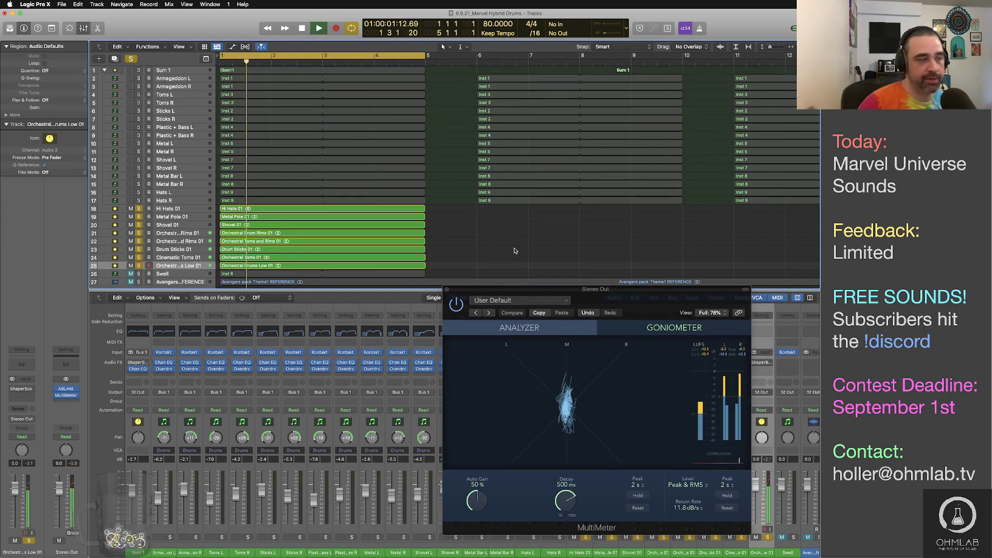
pyautogui.press('space')
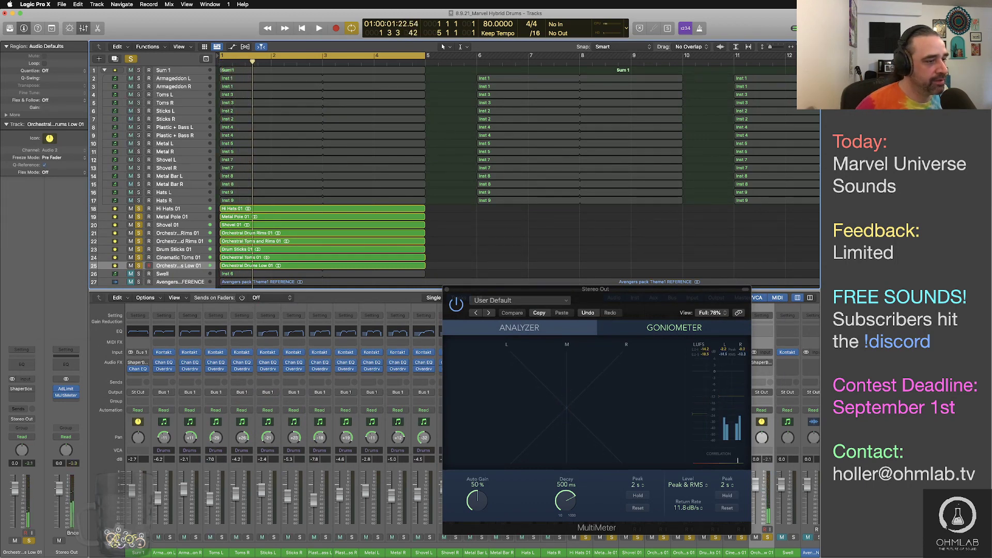
pyautogui.press('super+Tab')
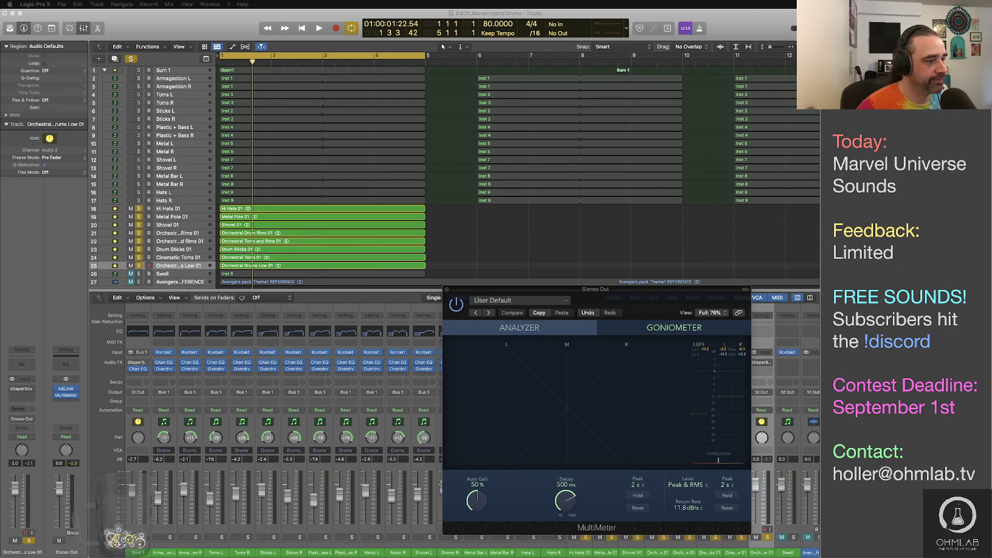
pyautogui.click(471, 261)
pyautogui.press('space')
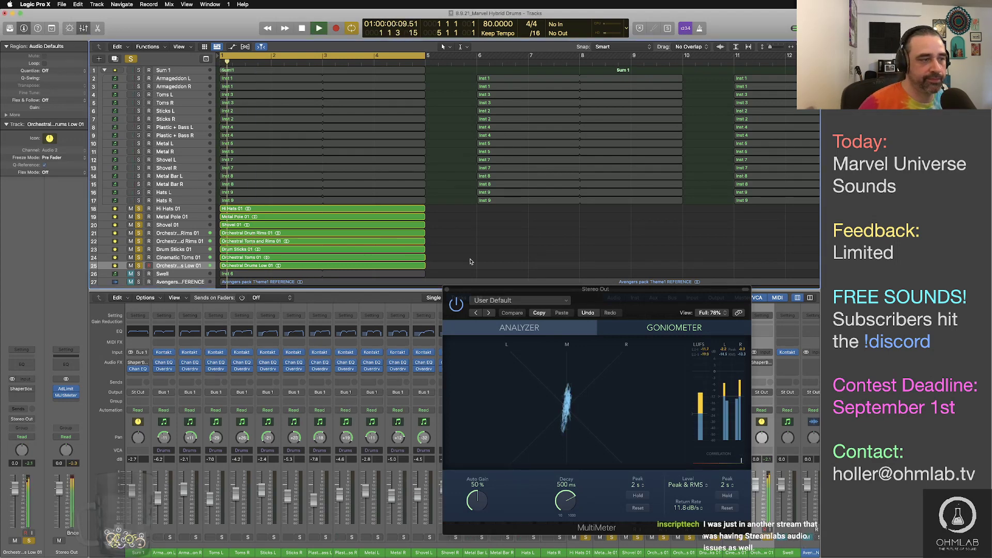
pyautogui.press('space')
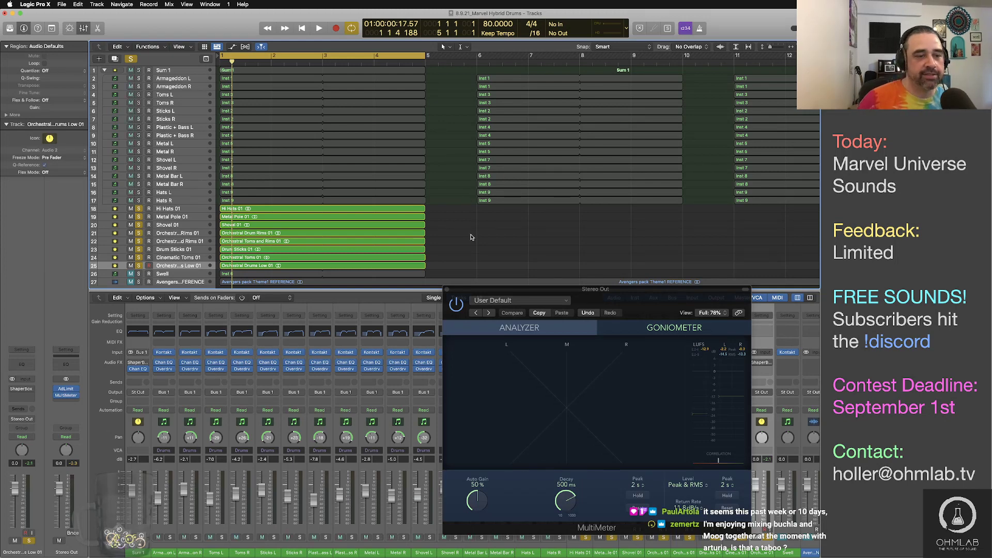
pyautogui.press('space')
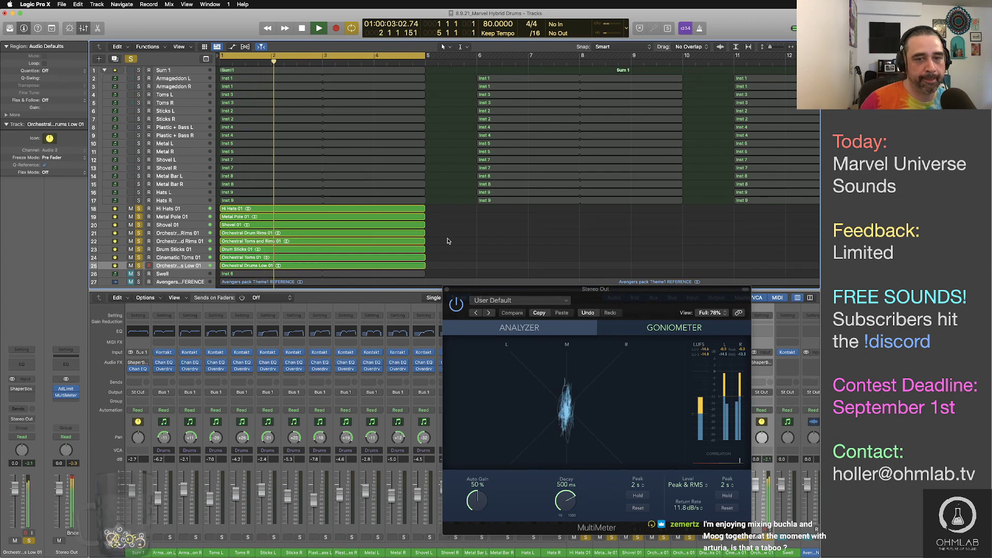
pyautogui.press('space')
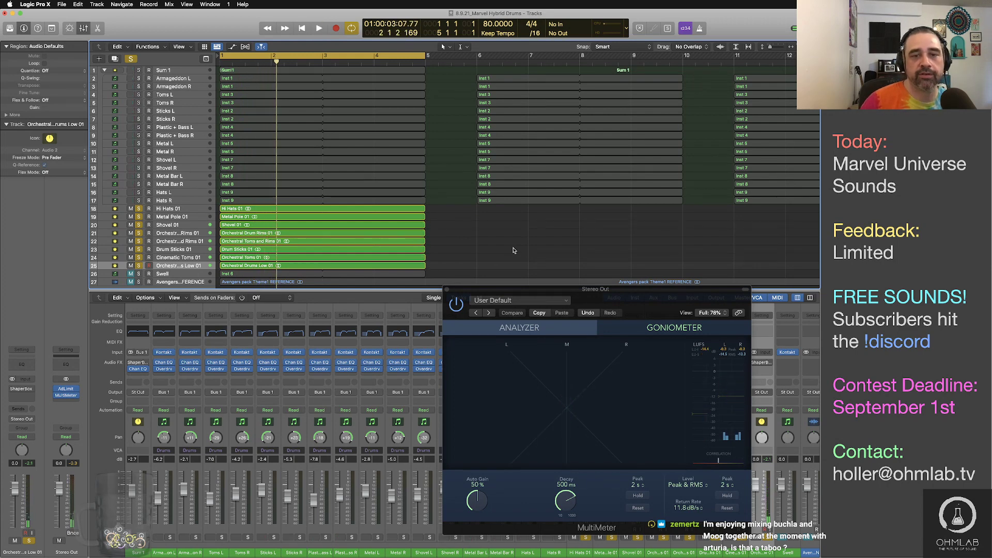
# Move the four-bar cycle range to start at bar 6, and switch the eight bounced loop tracks from soloed to muted
pyautogui.moveTo(278, 57); pyautogui.dragTo(536, 64)
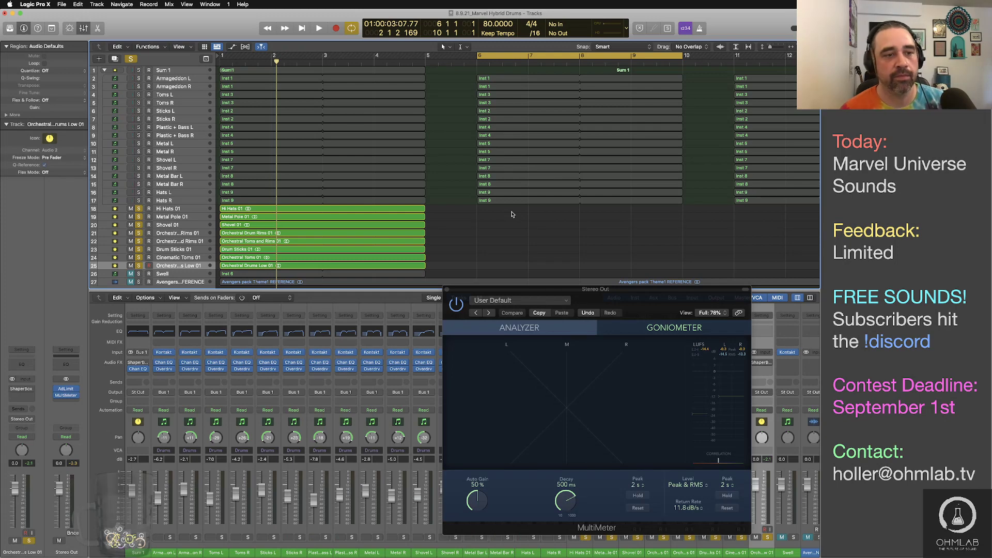
pyautogui.hscroll(1, 512, 214)
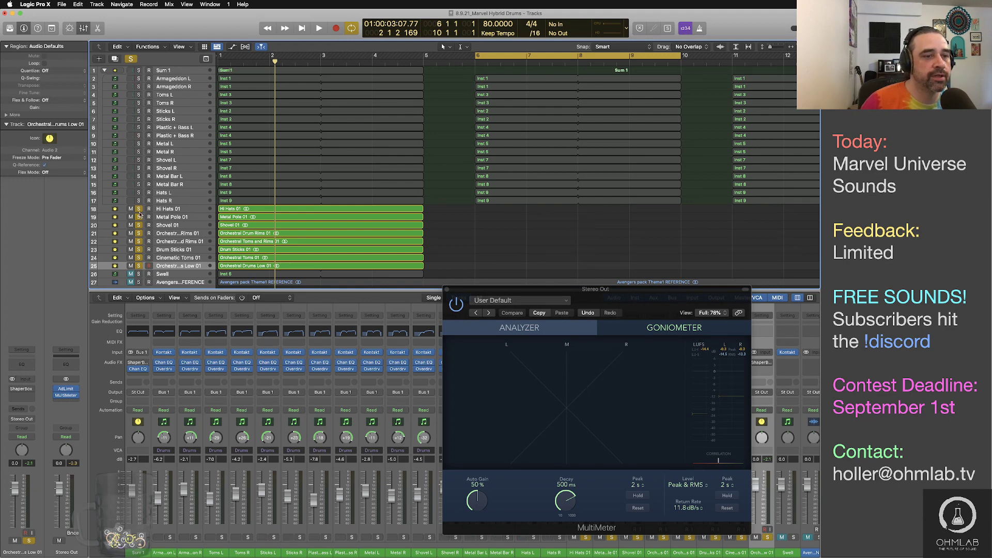
pyautogui.moveTo(138, 210); pyautogui.dragTo(140, 271)
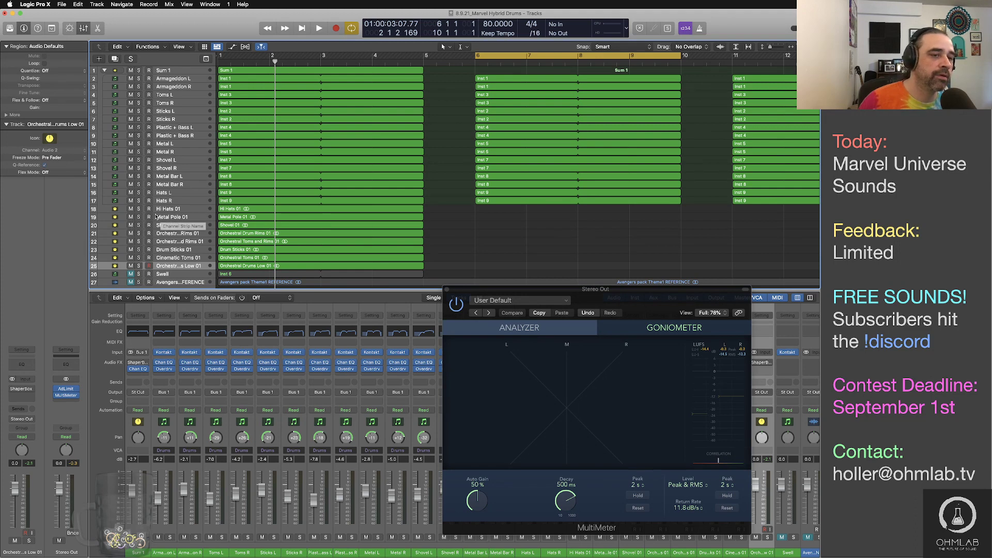
pyautogui.moveTo(131, 211); pyautogui.dragTo(131, 267)
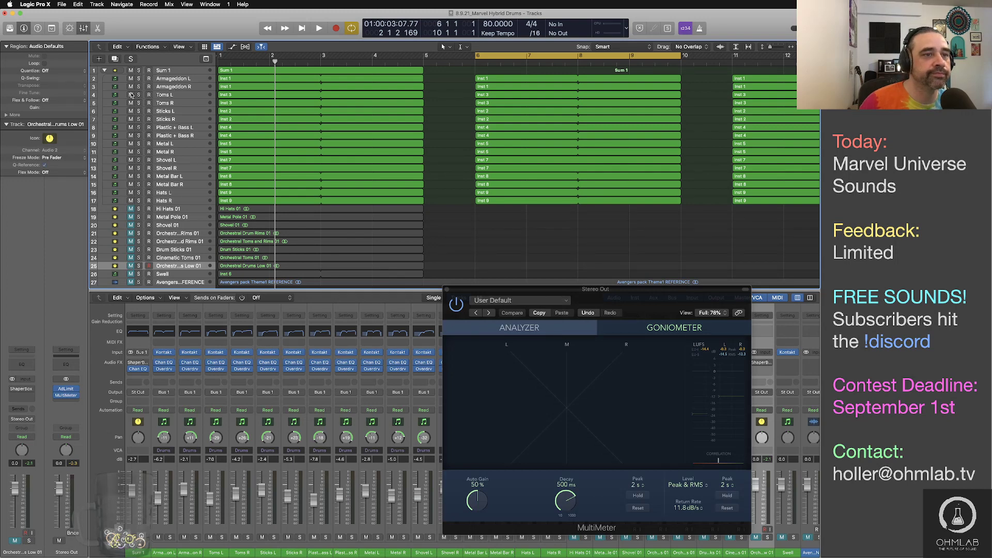
# Mute the tracks from Toms L through Hats R and solo the Sum 1 stack, leaving the Armageddon pair active
pyautogui.moveTo(132, 95); pyautogui.dragTo(132, 191)
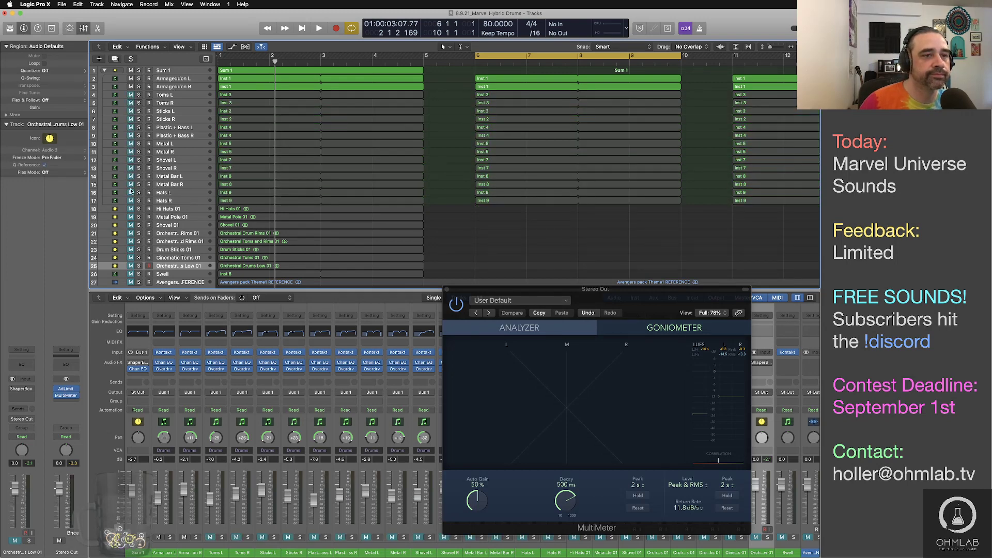
pyautogui.click(139, 70)
pyautogui.click(174, 71)
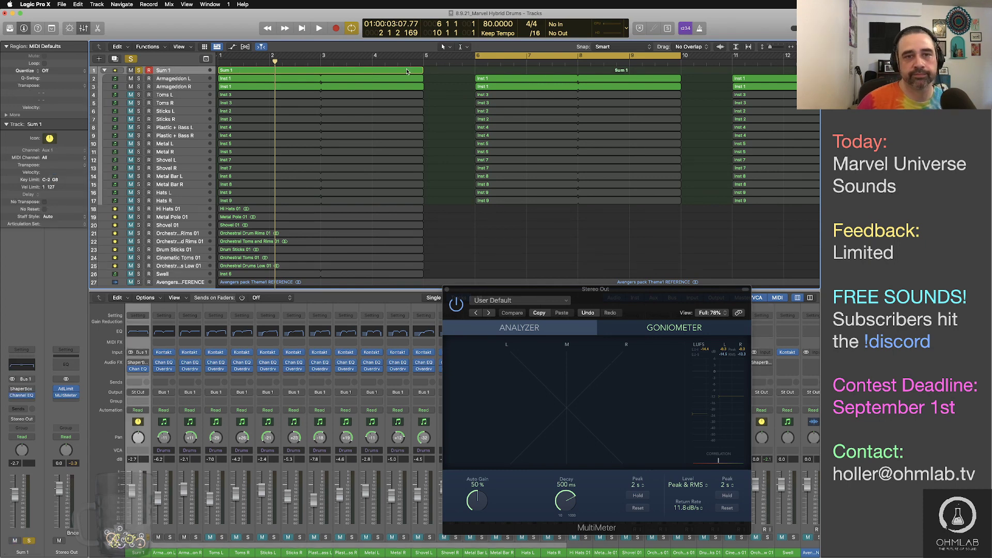
# Move the Sum 1 region from bar 1 to bar 6 and audition the Armageddon drums in the cycle
pyautogui.moveTo(406, 73); pyautogui.dragTo(658, 71)
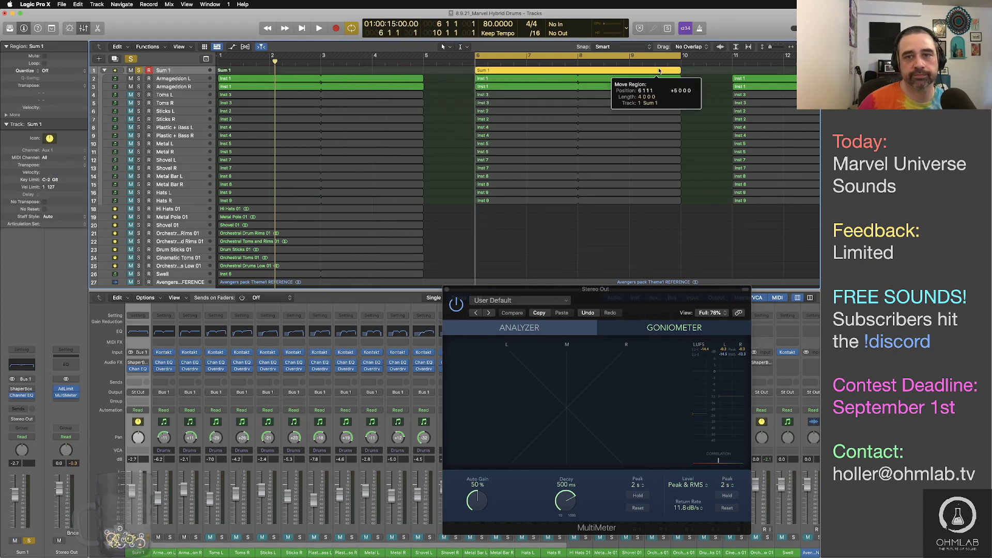
pyautogui.click(628, 241)
pyautogui.press('space')
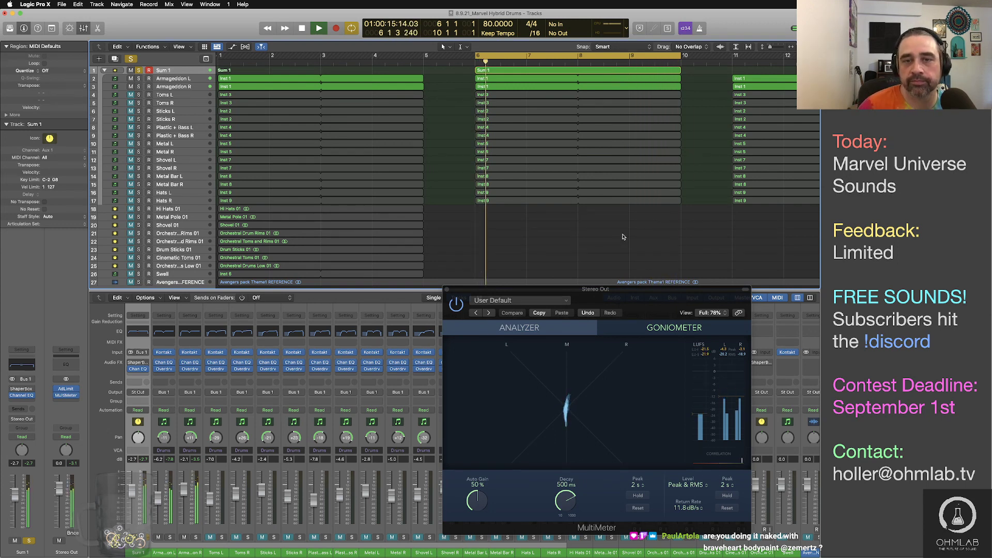
pyautogui.press('space')
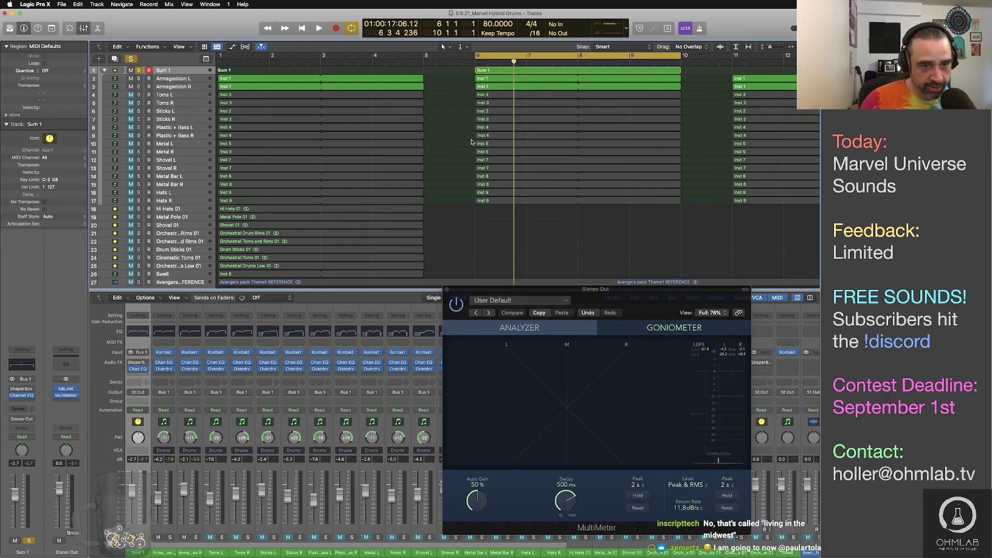
# Bounce the Sum 1 region at bar 6 in place to a new track named "Orchestral Drums Low 02"
pyautogui.click(551, 73)
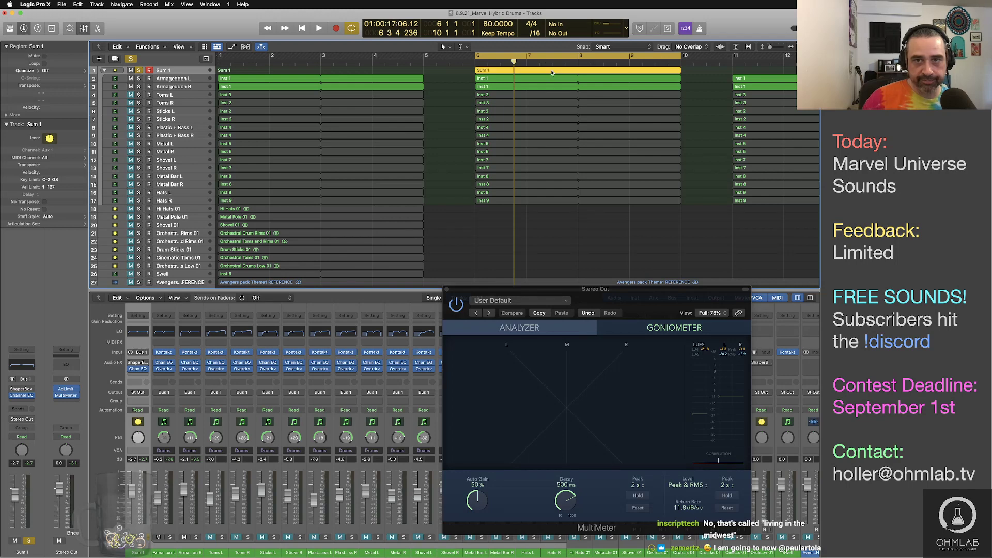
pyautogui.hotkey('ctrl', 'b')
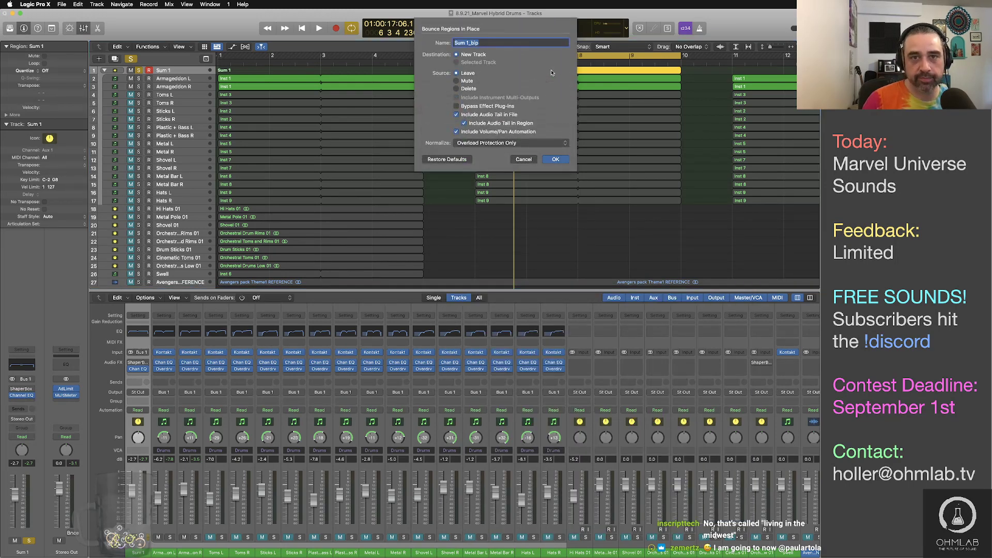
pyautogui.write('Orchestral Drum')
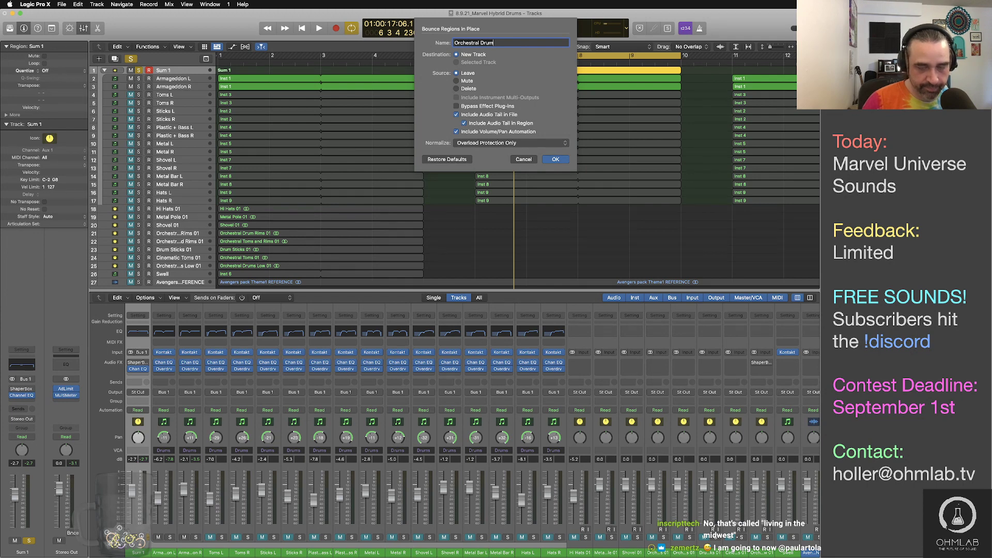
pyautogui.write('s Low 02')
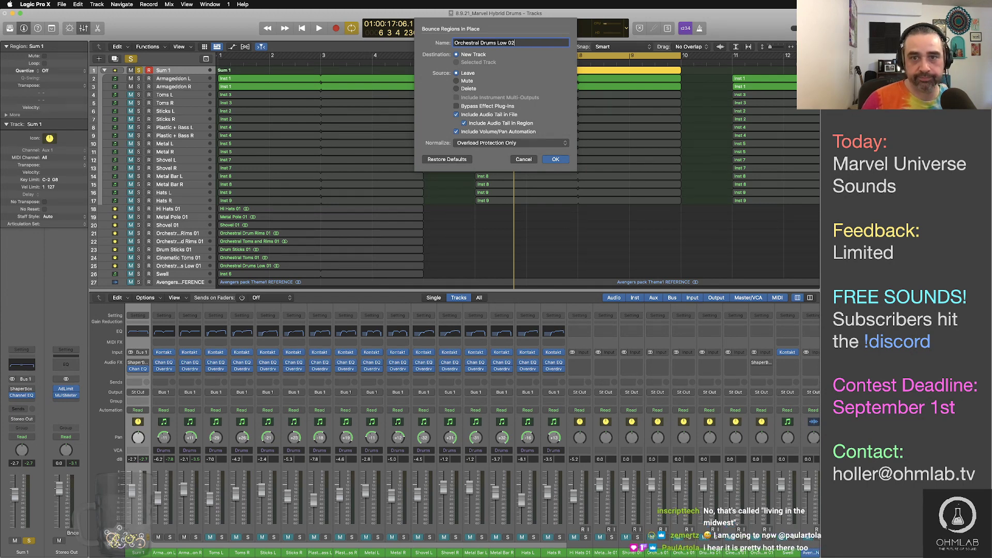
pyautogui.press('Return')
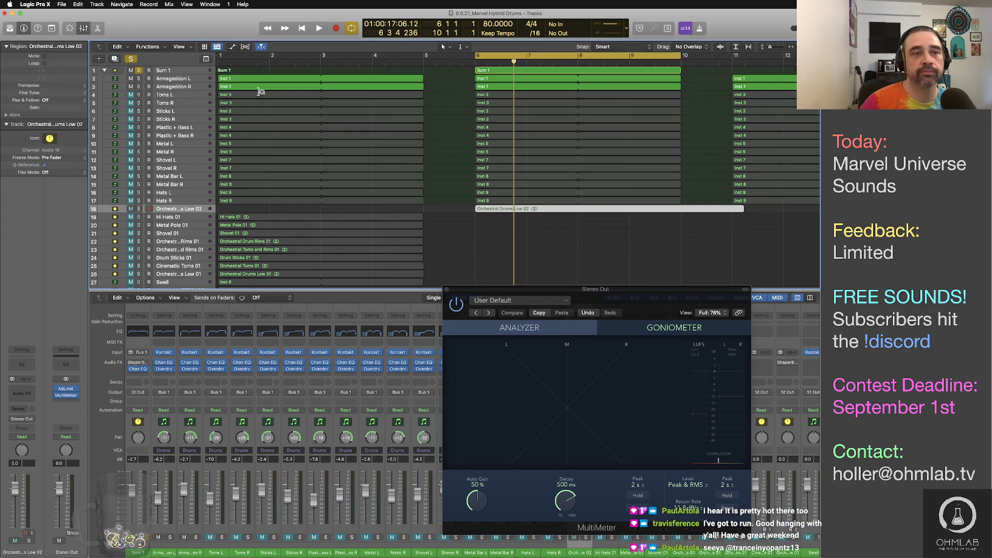
# Mute Armageddon L and R, unmute Toms L and R, and audition the toms through the selected Sum 1 region
pyautogui.click(130, 79)
pyautogui.click(130, 94)
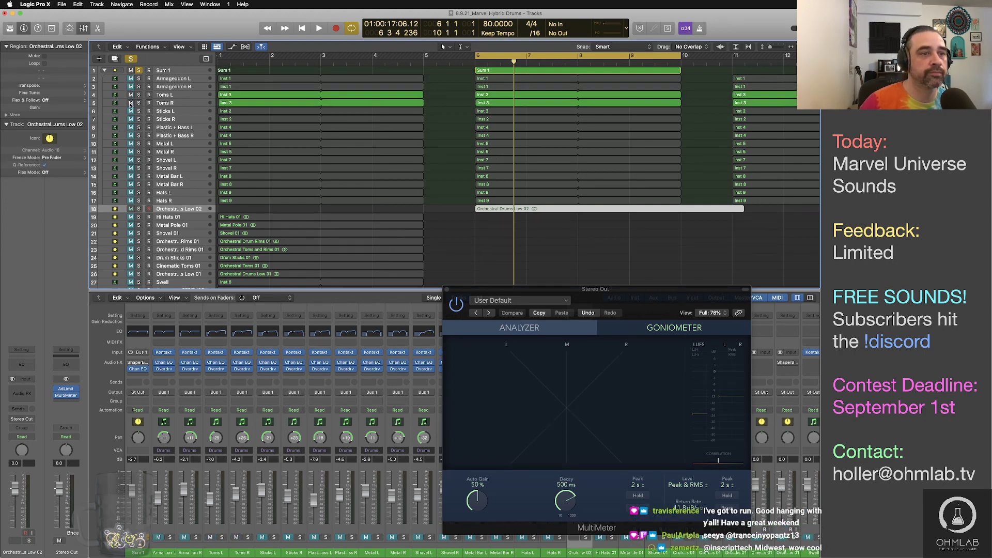
pyautogui.click(550, 72)
pyautogui.press('space')
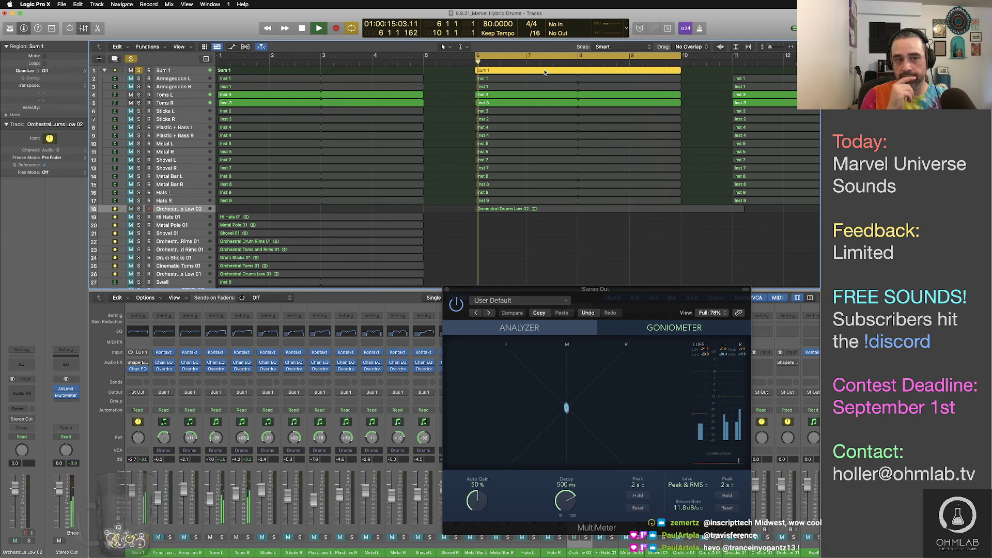
pyautogui.press('space')
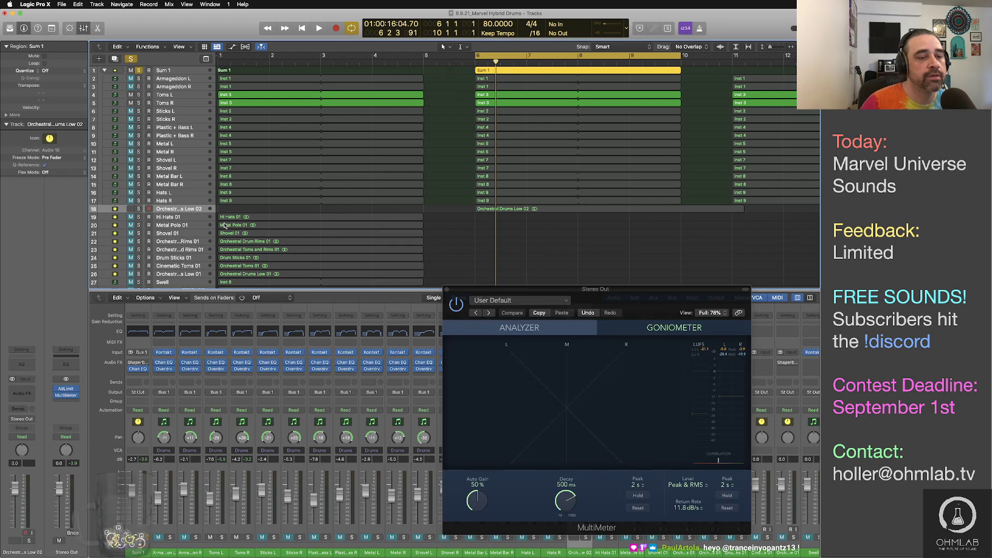
# Rename the Cinematic Toms 01 track as Orchestral Toms 01 and widen the track headers to show full track names
pyautogui.doubleClick(169, 266)
pyautogui.doubleClick(169, 266)
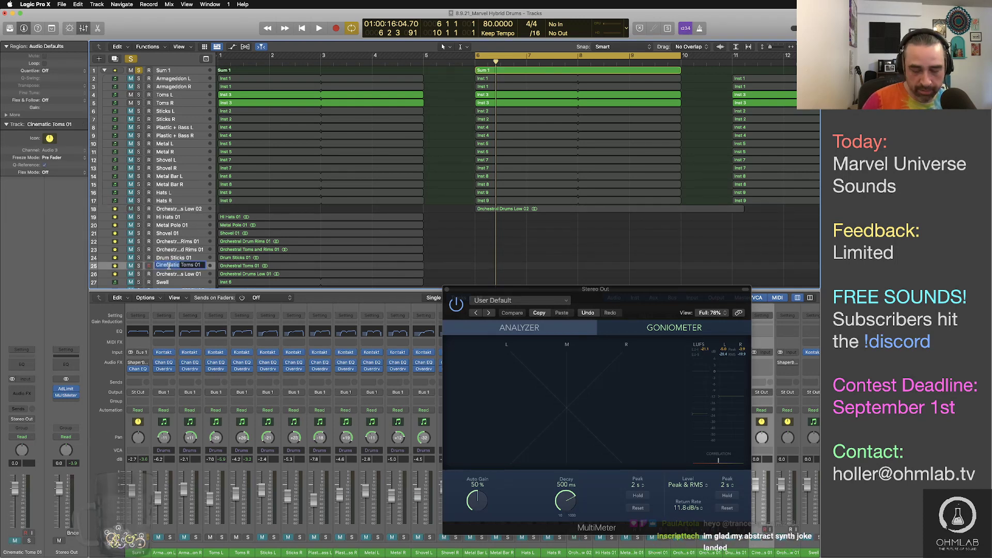
pyautogui.write('Orchestral')
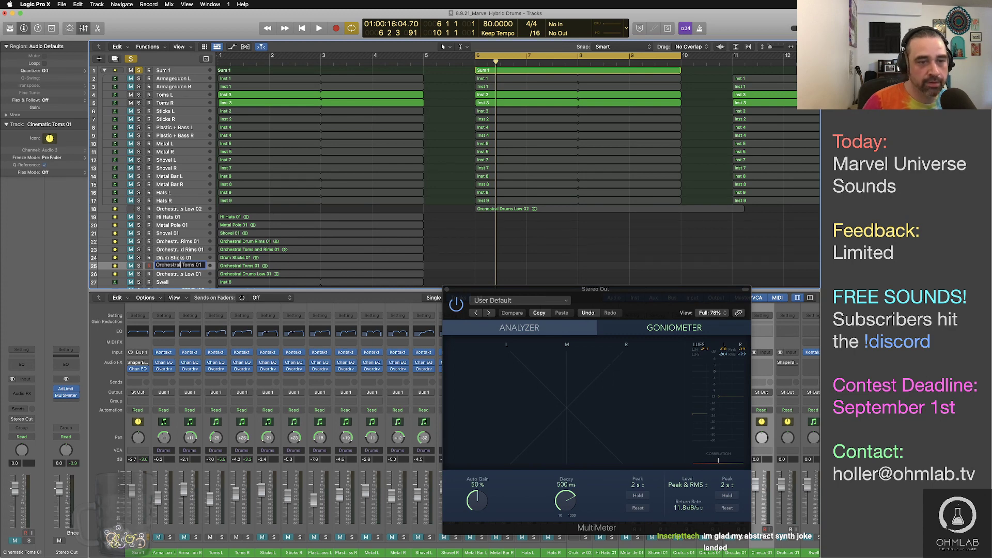
pyautogui.press('Return')
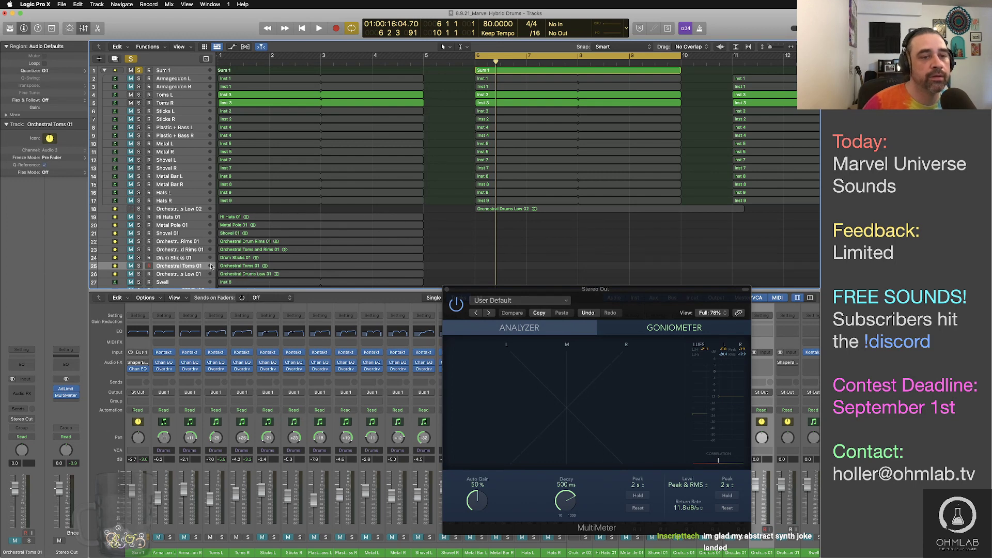
pyautogui.moveTo(214, 257); pyautogui.dragTo(236, 258)
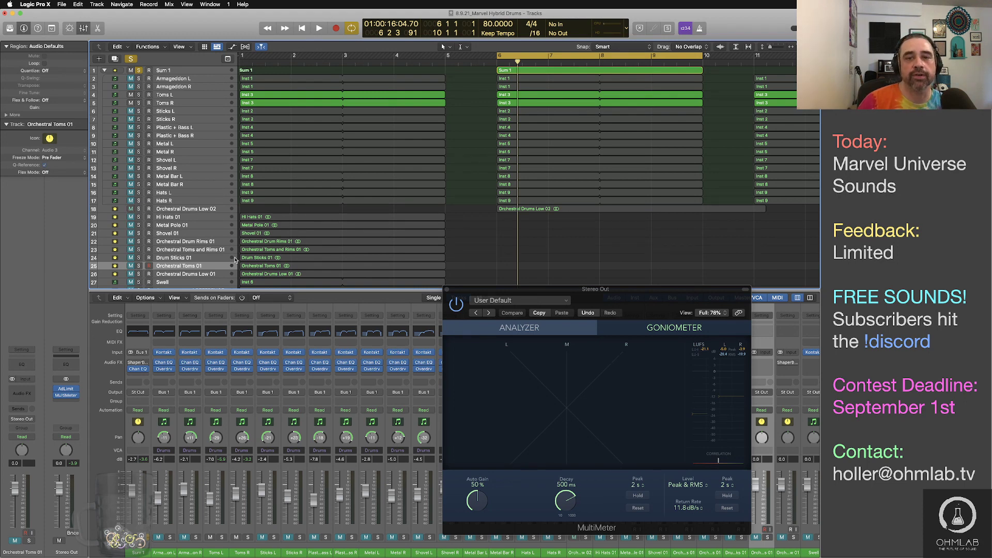
# Bounce the Sum 1 region at bar 6 in place to a new track named Orchestral Toms and Rims 02
pyautogui.click(536, 74)
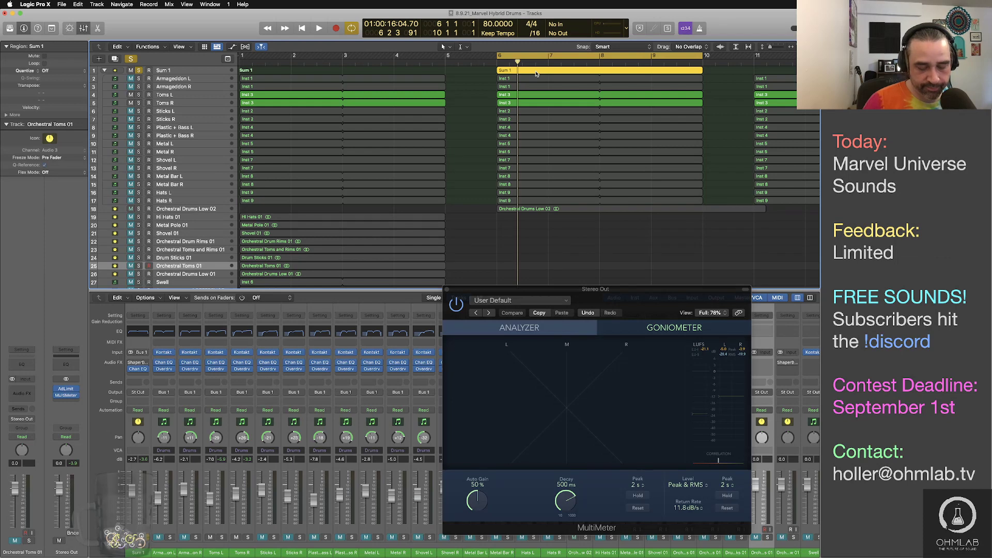
pyautogui.hotkey('ctrl', 'b')
pyautogui.write('Orchestral')
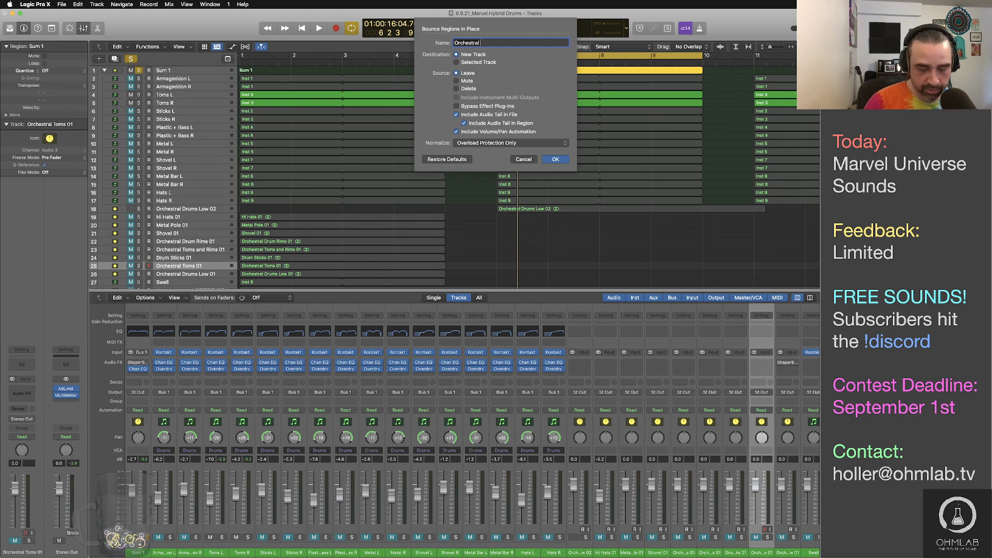
pyautogui.write(' Toms and Rims')
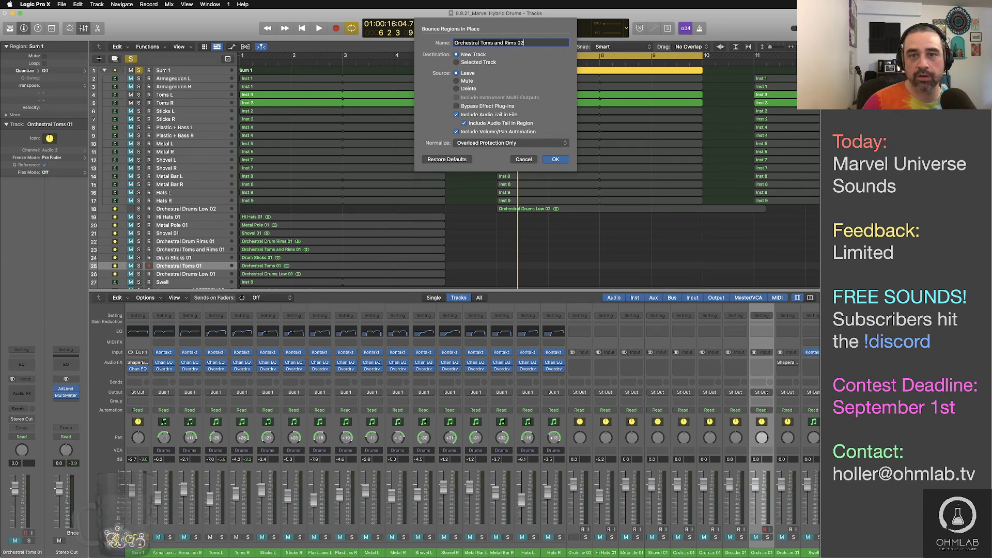
pyautogui.write(' 02')
pyautogui.press('Return')
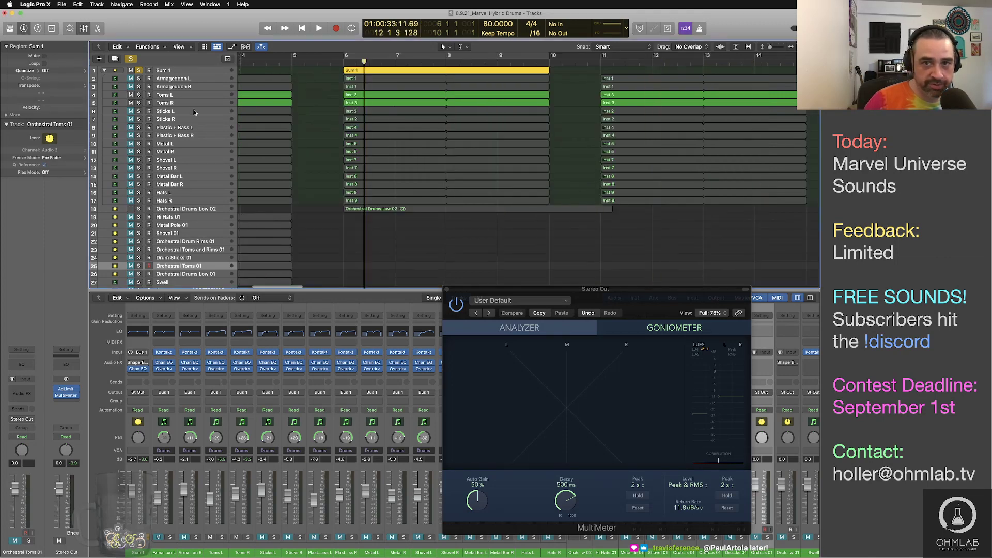
# Mute Toms L and R, unmute Sticks L and R, and audition the sticks from bar 6
pyautogui.moveTo(131, 95); pyautogui.dragTo(131, 119)
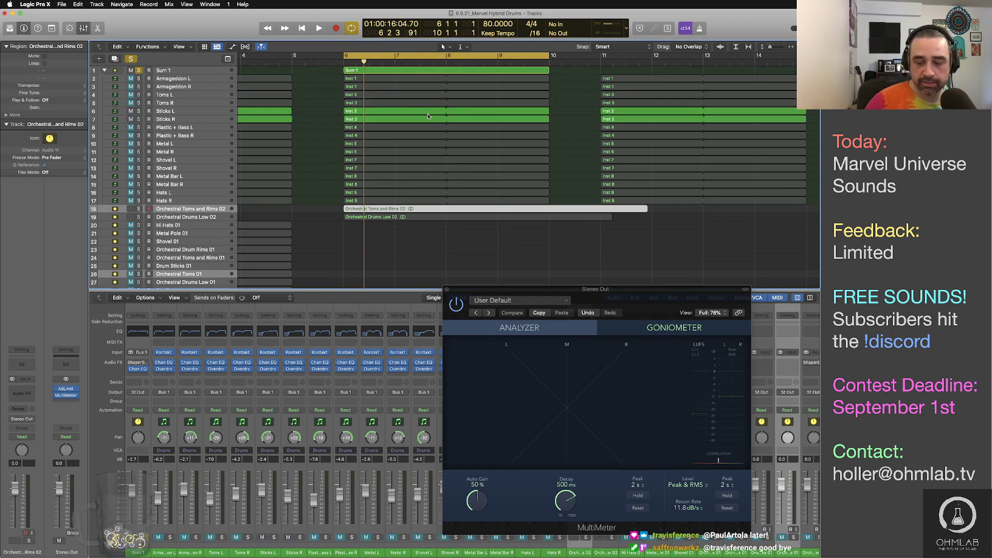
pyautogui.hscroll(-5, 427, 113)
pyautogui.press('space')
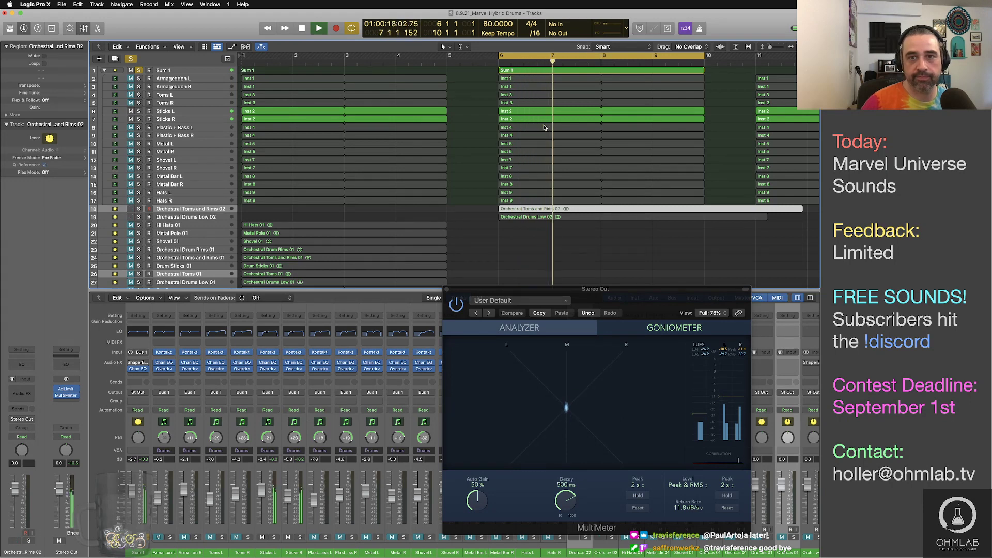
pyautogui.press('space')
pyautogui.press('space')
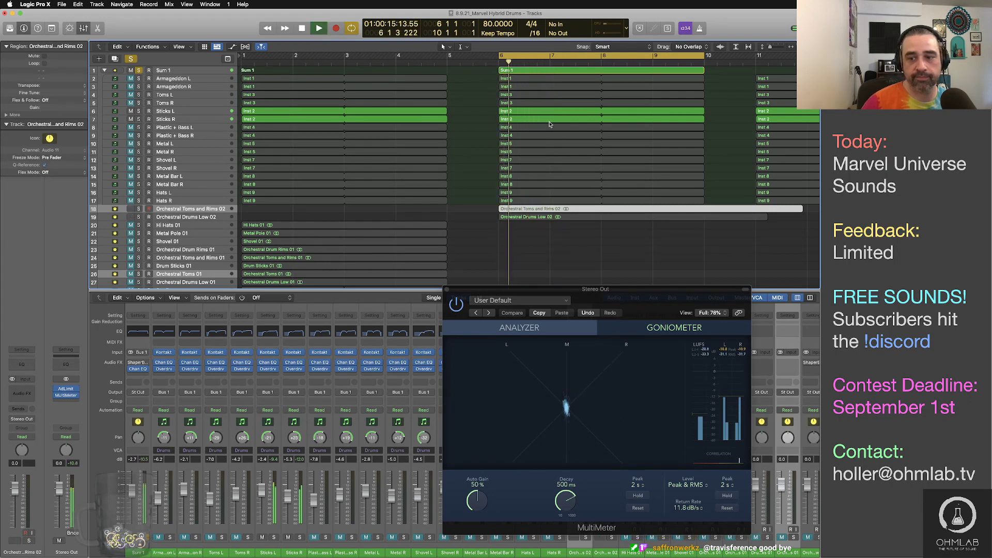
pyautogui.press('space')
# Bounce the Sum 1 region at bar 6 in place to a new track named Drums Sticks 02
pyautogui.click(521, 72)
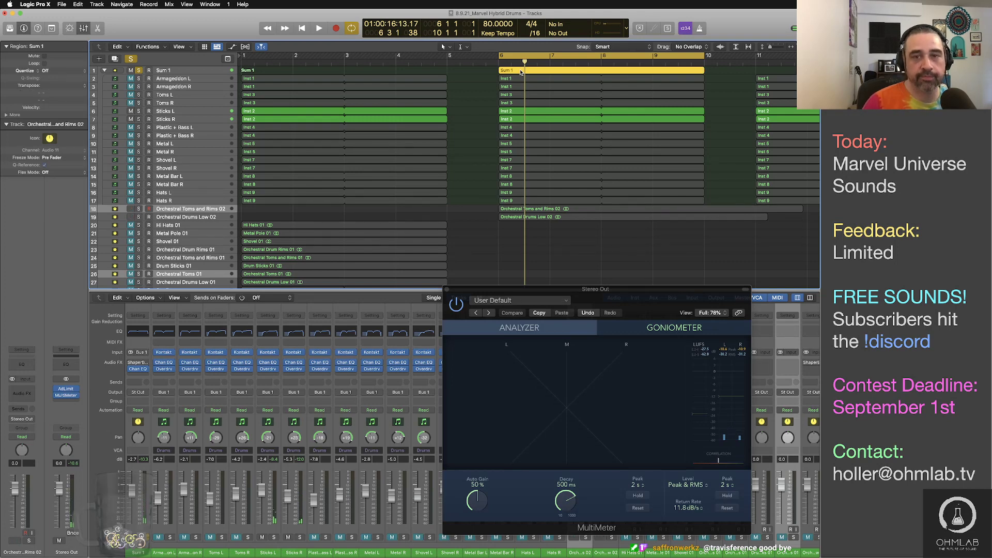
pyautogui.hotkey('ctrl', 'b')
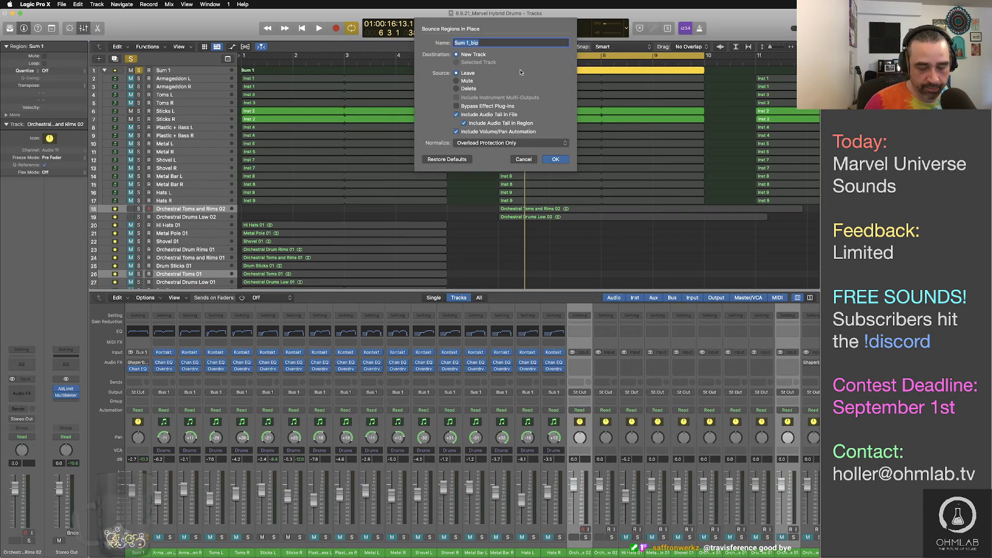
pyautogui.write('Drums Stick')
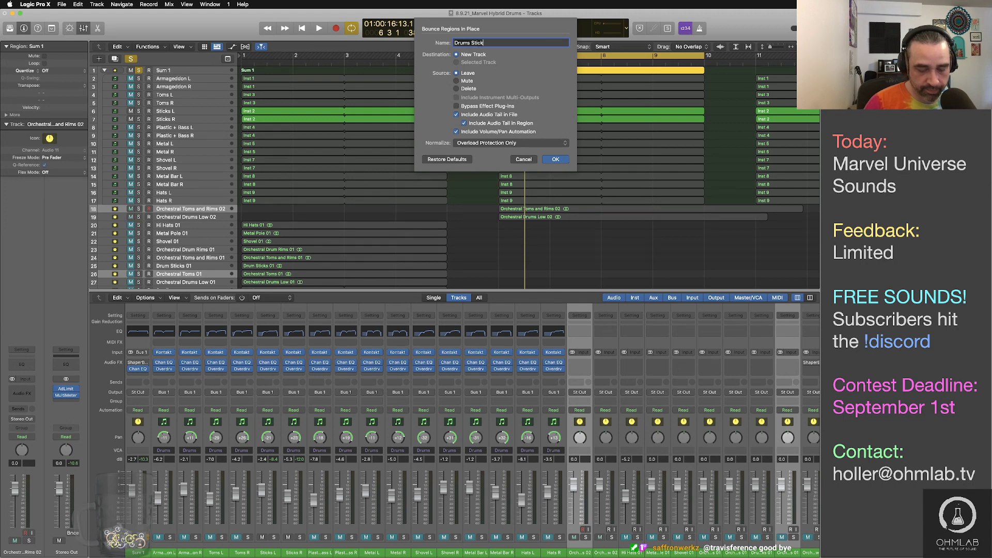
pyautogui.write('s 02')
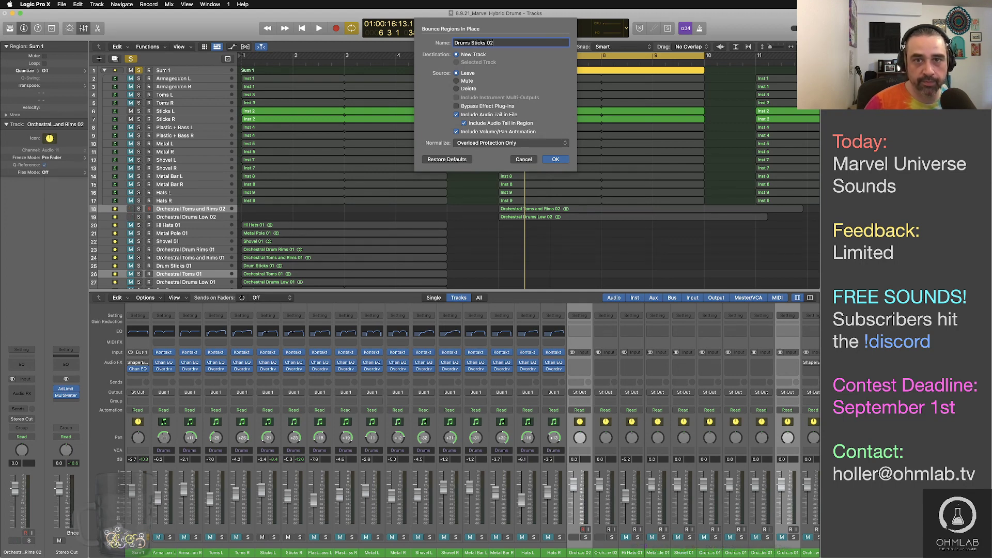
pyautogui.click(561, 161)
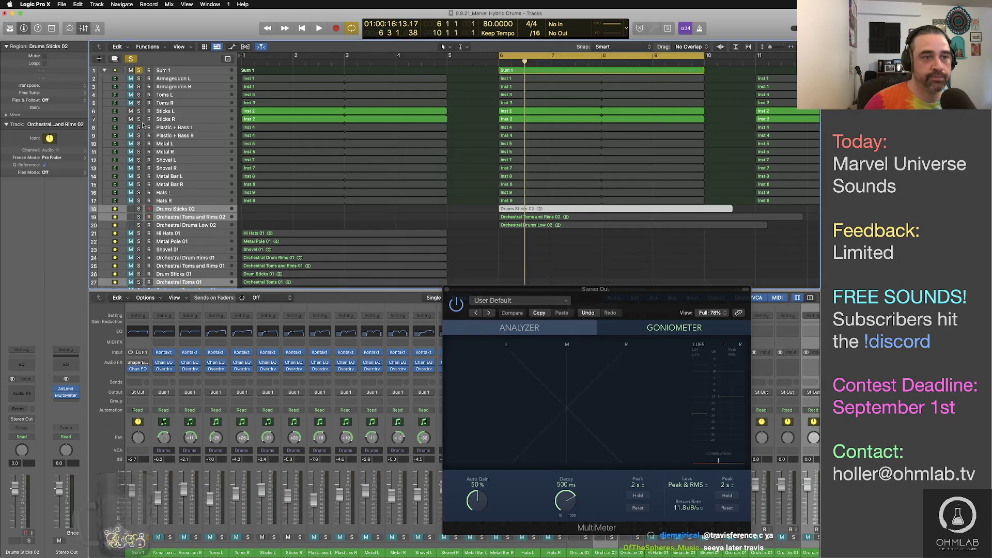
# Mute Sticks L and R, unmute Plastic + Bass L and R, and audition the plastic drums from bar 6
pyautogui.moveTo(131, 111); pyautogui.dragTo(131, 136)
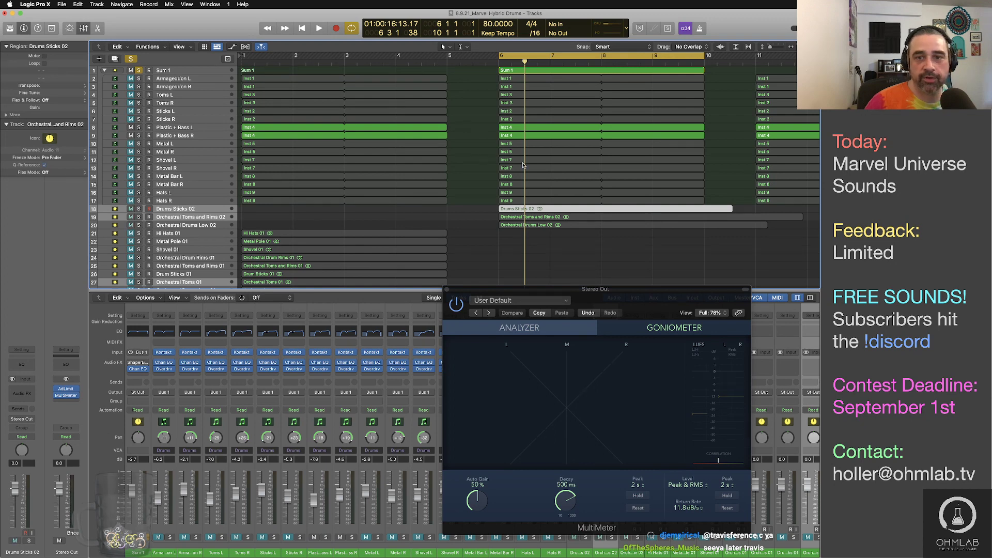
pyautogui.click(533, 71)
pyautogui.hotkey('shift', 'space')
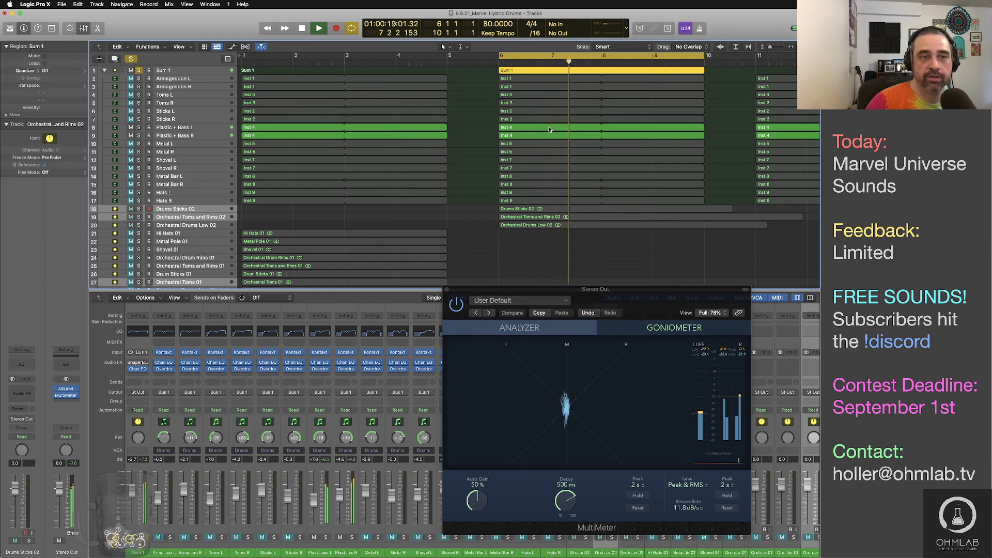
pyautogui.press('space')
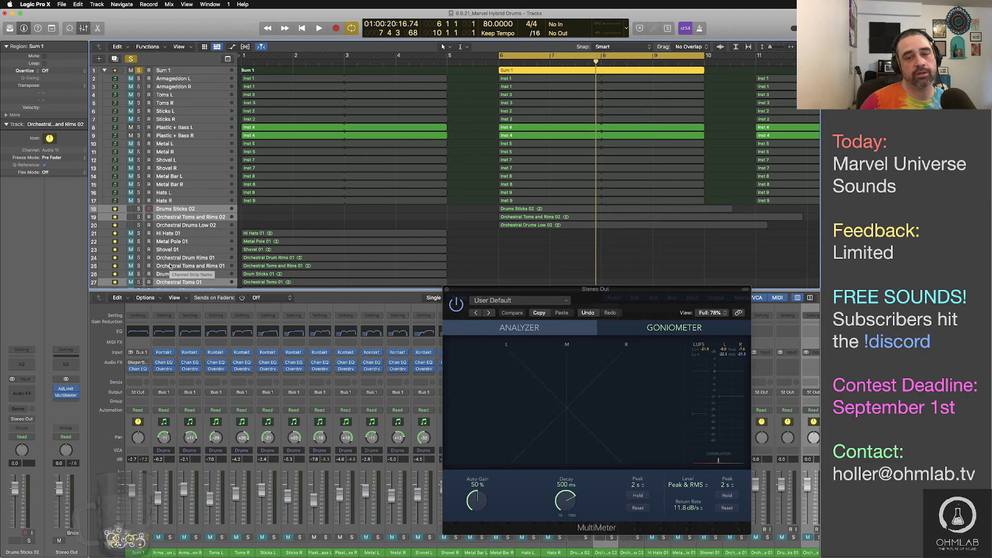
pyautogui.press('space')
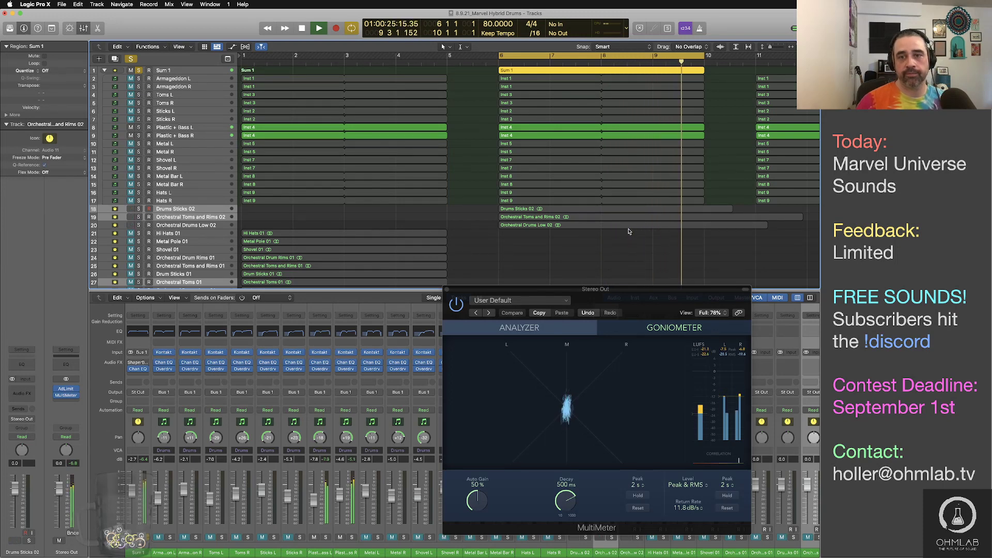
pyautogui.press('space')
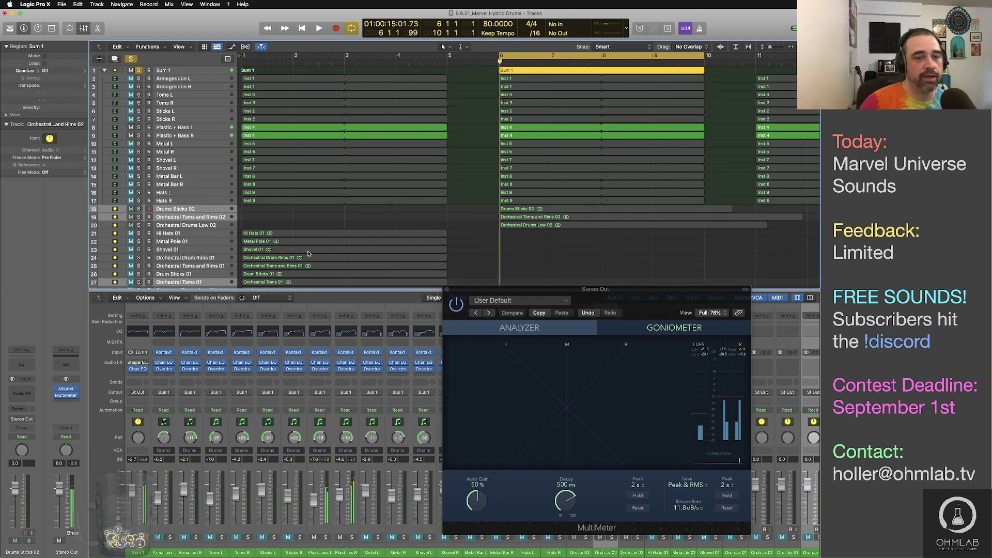
# Rename the Orchestral Toms and Rims 01 track and its region as Plastic Toms and Rims 01
pyautogui.doubleClick(170, 266)
pyautogui.write('Plastic')
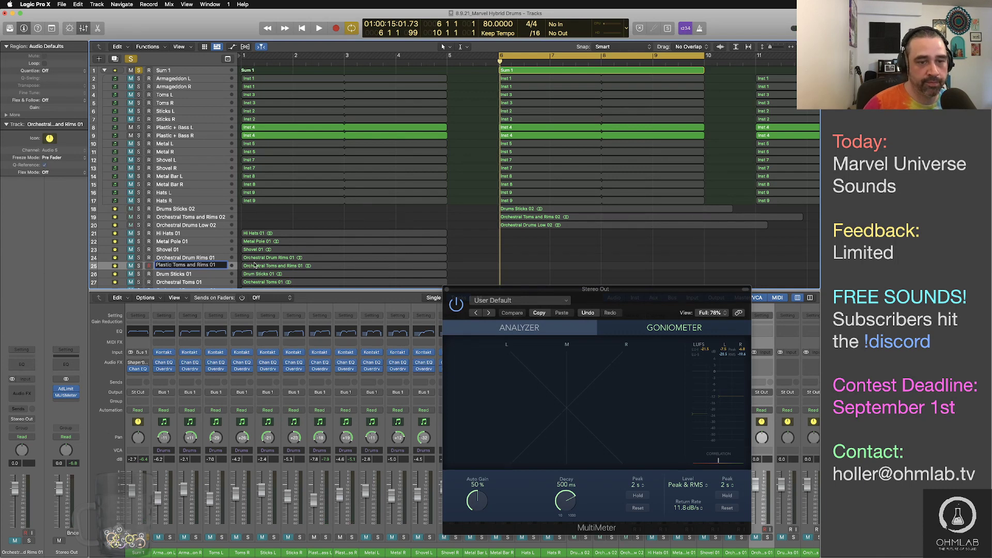
pyautogui.keyDown('super'); pyautogui.click(252, 266); pyautogui.keyUp('super')
pyautogui.click(265, 265)
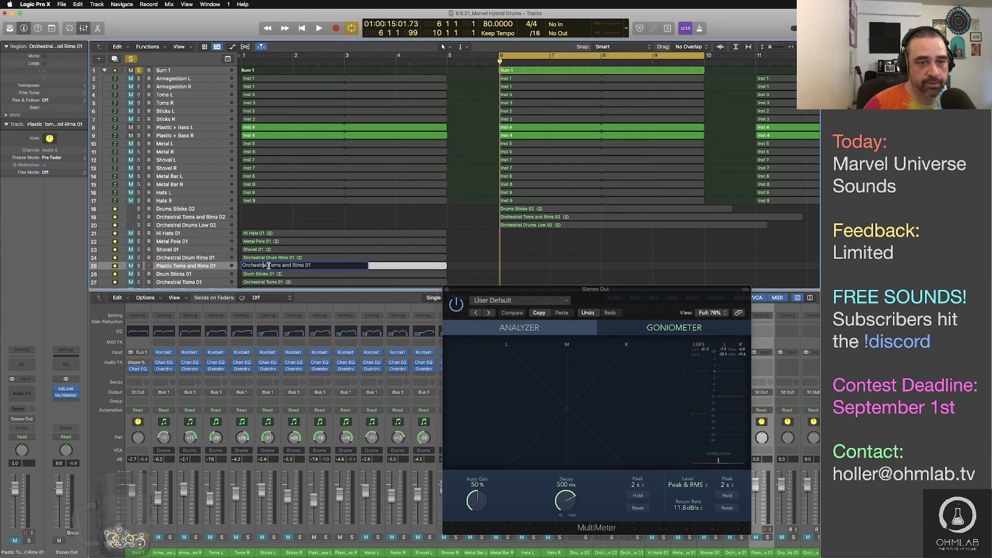
pyautogui.moveTo(267, 266); pyautogui.dragTo(231, 269)
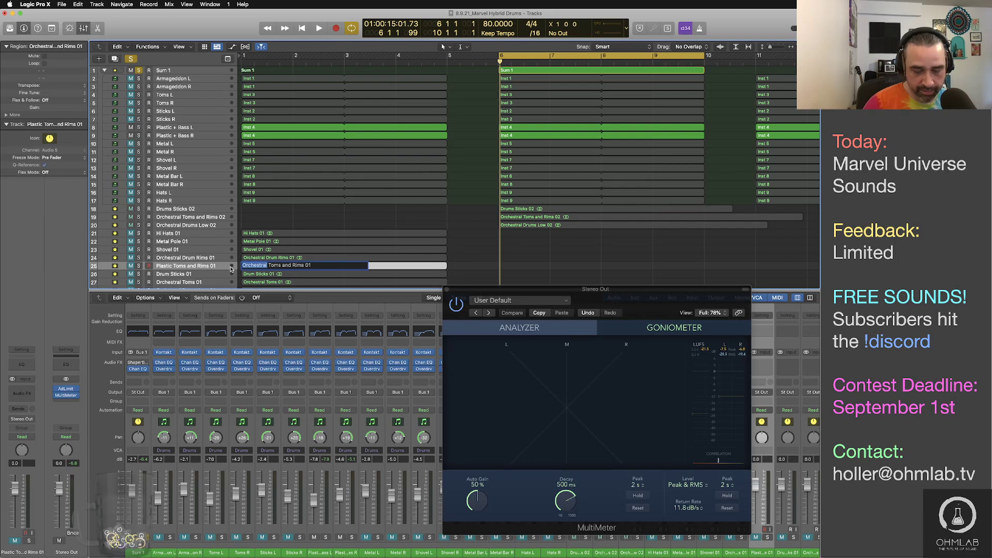
pyautogui.write('Plastic')
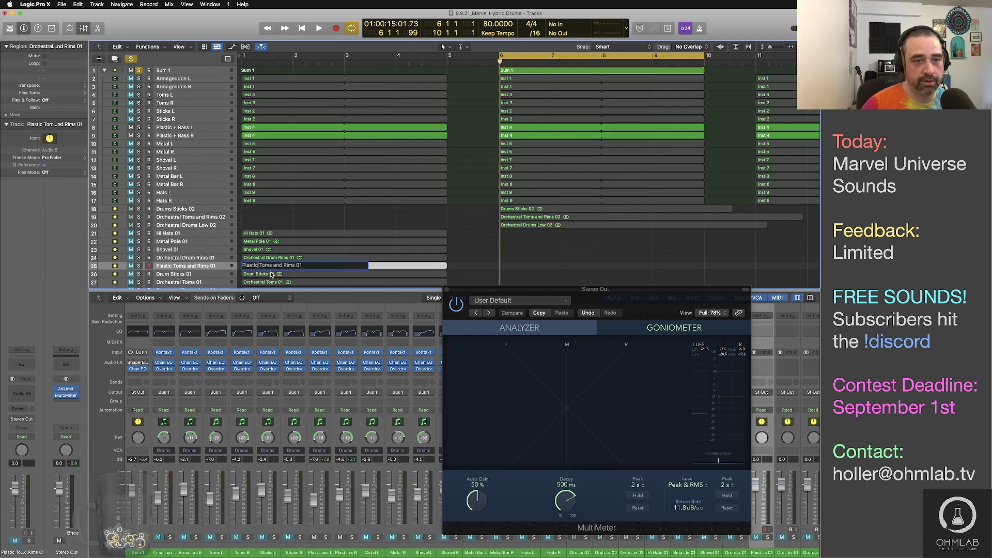
pyautogui.click(271, 275)
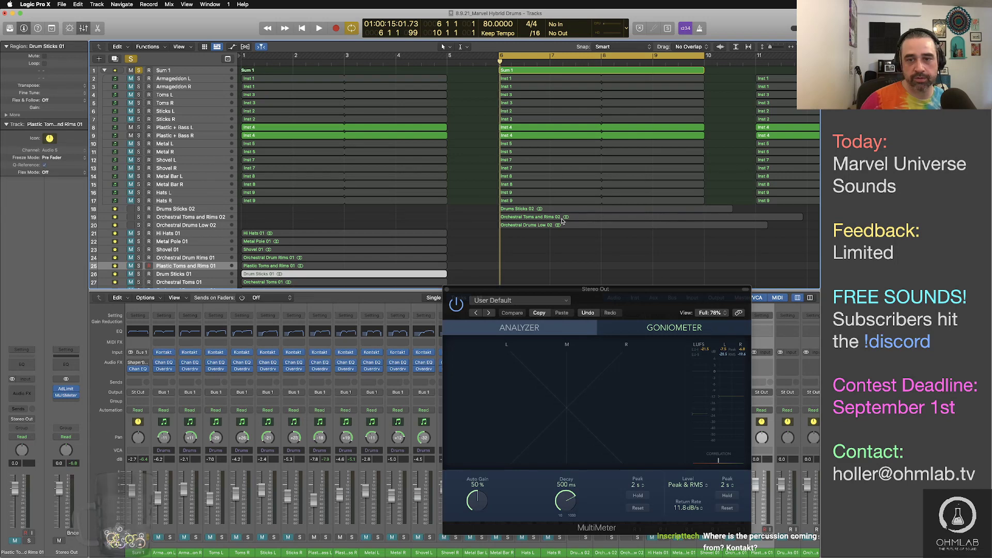
# Rename the Orchestral Toms and Rims 02 region at bar 6 as Orchestral Toms and Rims 01
pyautogui.doubleClick(564, 217)
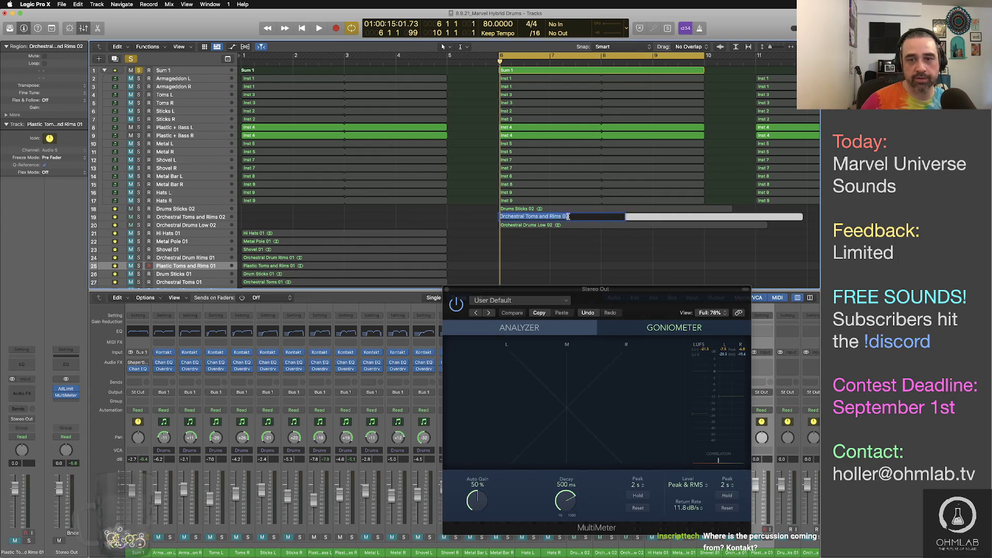
pyautogui.click(568, 217)
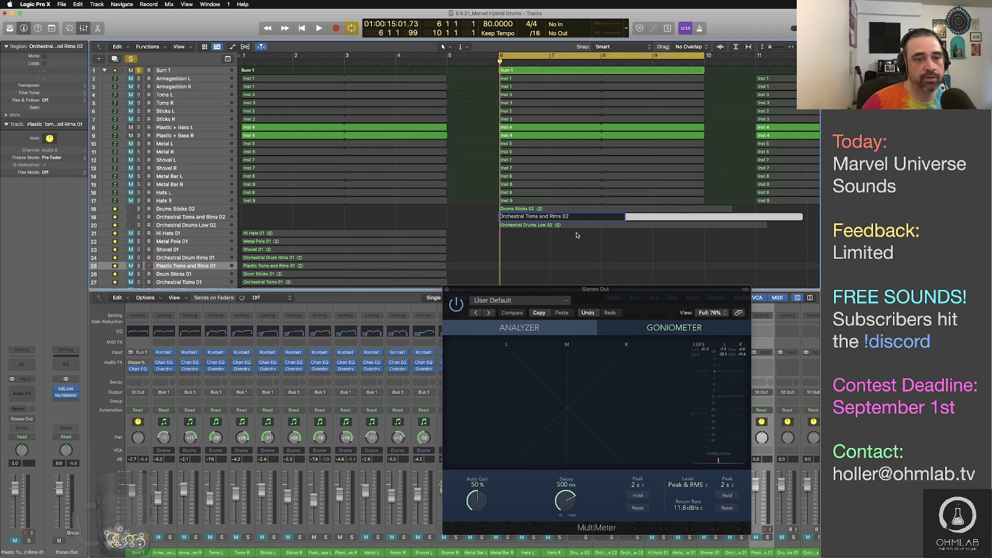
pyautogui.scroll(-2, 437, 243)
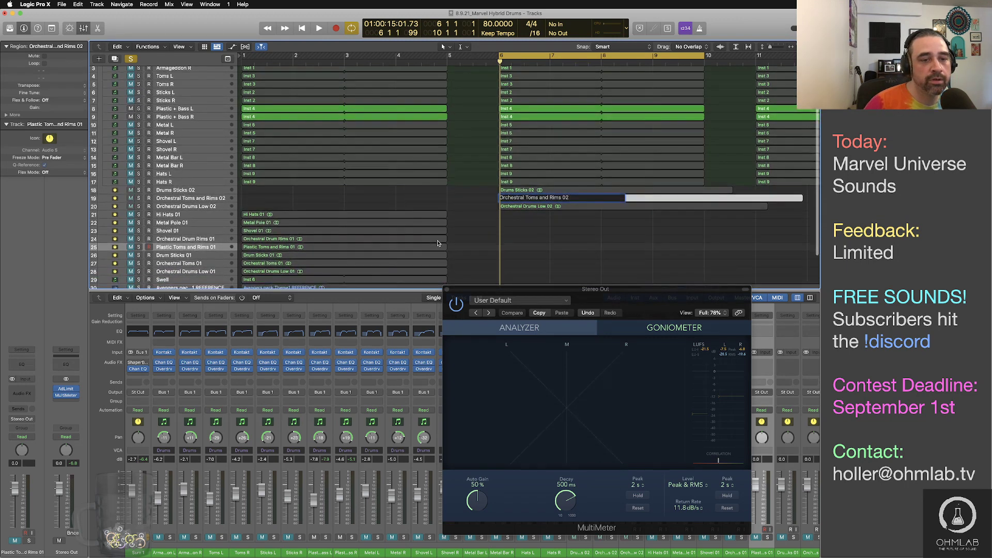
pyautogui.scroll(1, 437, 244)
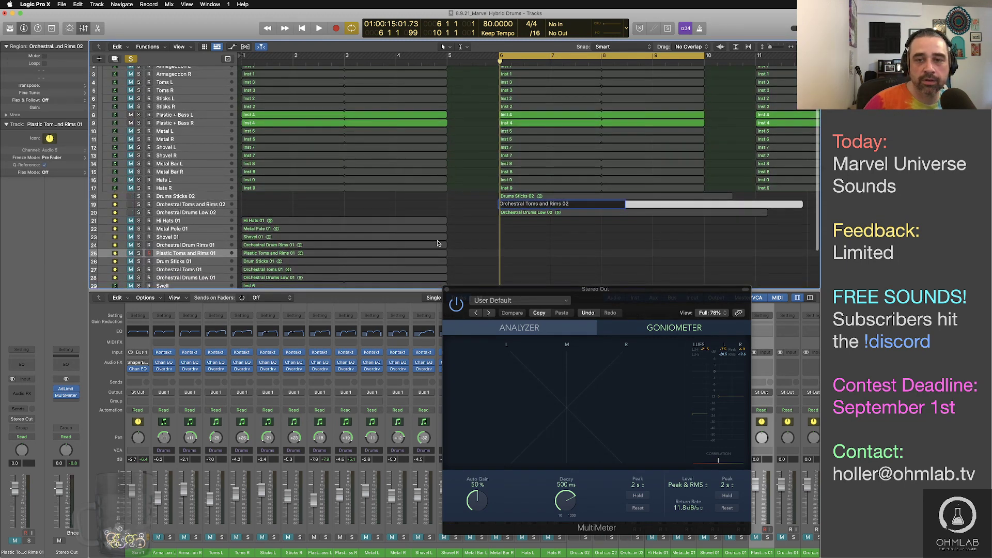
pyautogui.press('BackSpace')
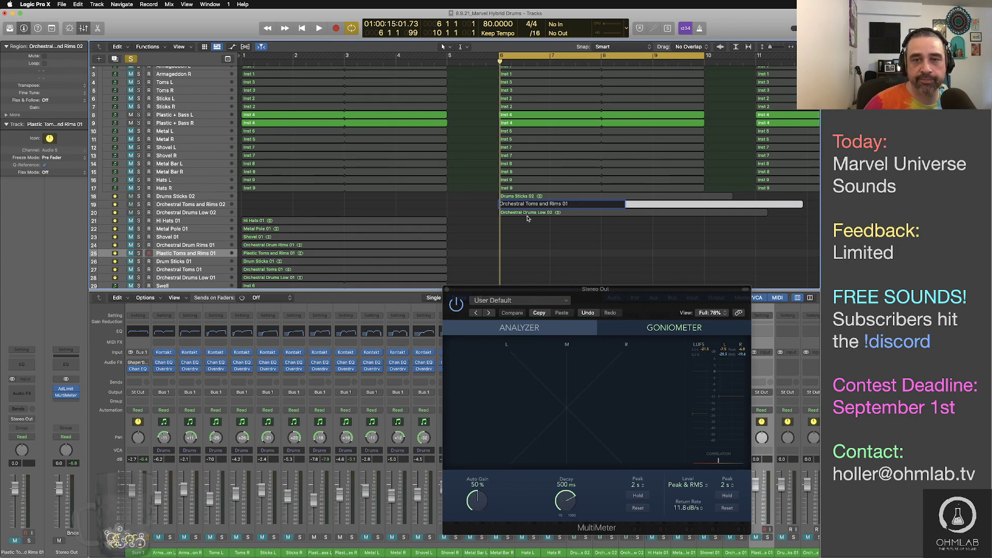
pyautogui.press('Return')
# Select the Plastic + Bass L track and play back the plastic drums from bar 6
pyautogui.click(212, 114)
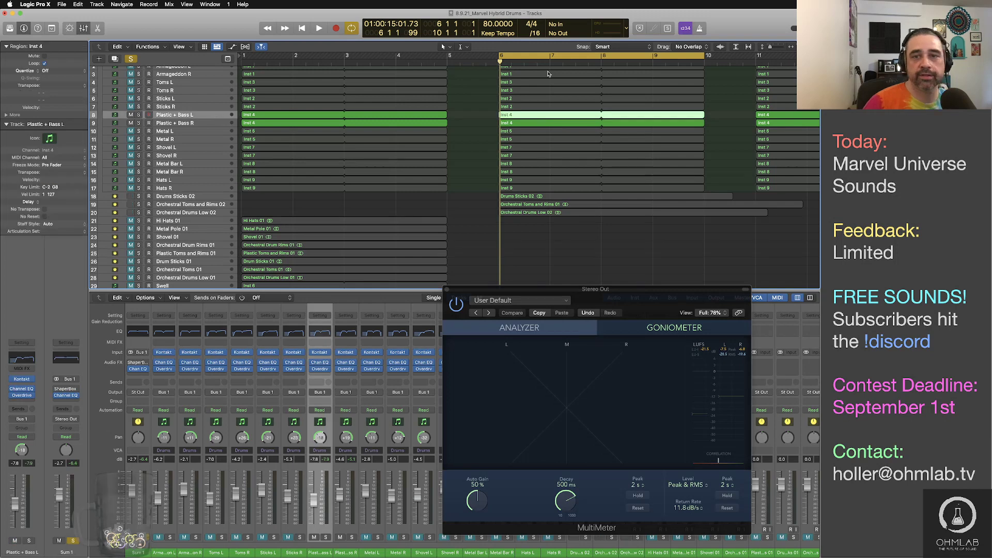
pyautogui.press('space')
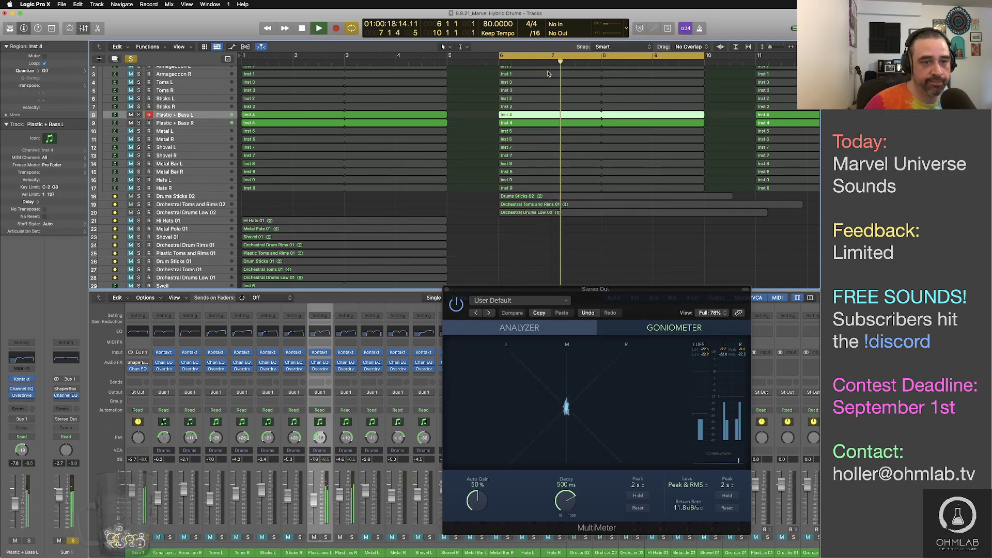
pyautogui.press('space')
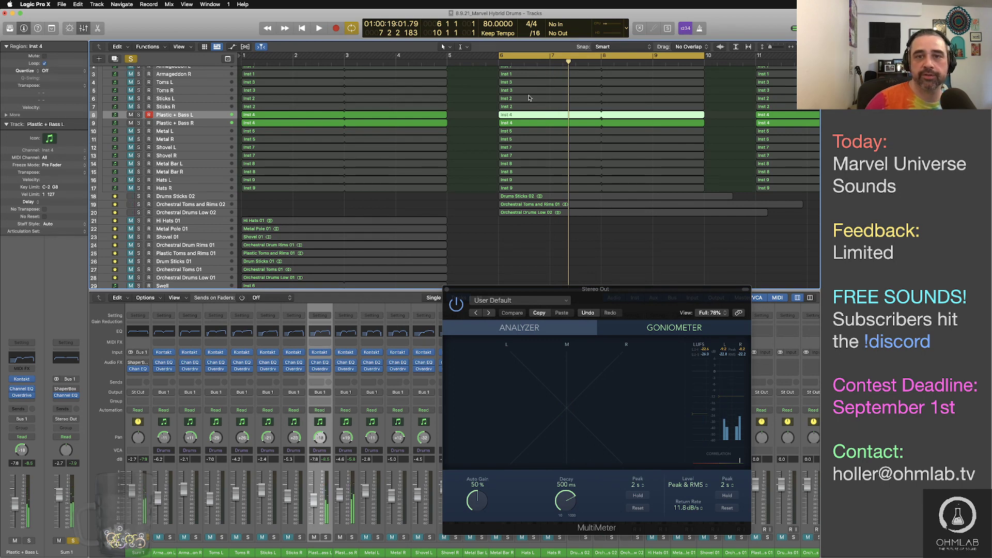
# Bounce the Sum 1 region at bar 6 in place to a new track named Plastic Toms and Rims 02
pyautogui.scroll(2, 521, 76)
pyautogui.click(522, 72)
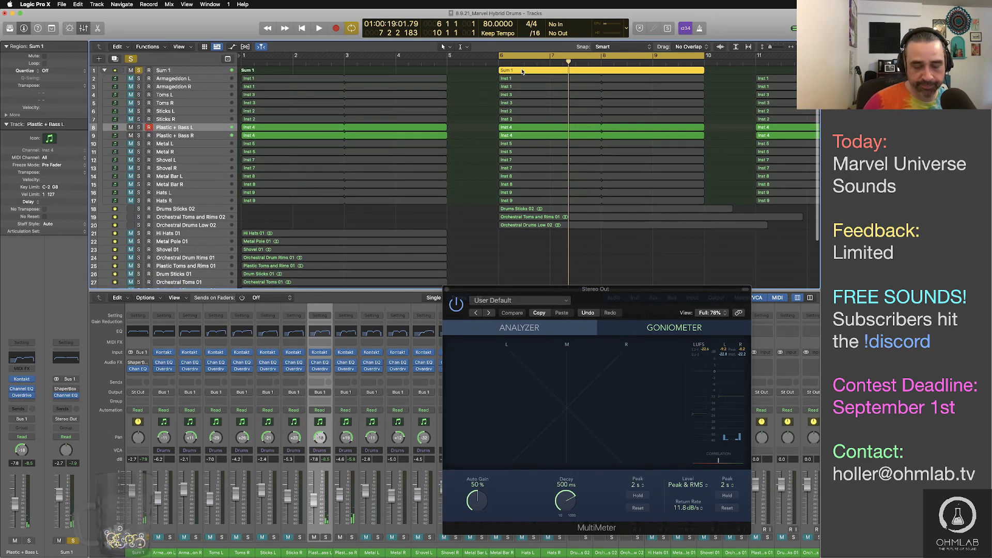
pyautogui.hotkey('ctrl', 'b')
pyautogui.write('Plastci To,ms and')
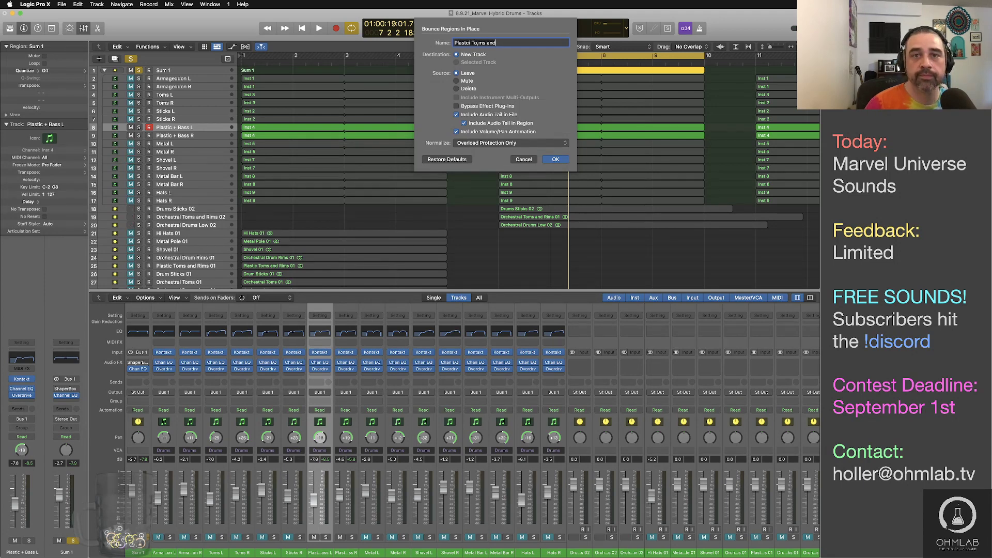
pyautogui.press('BackSpace')
pyautogui.press('BackSpace')
pyautogui.press('BackSpace')
pyautogui.press('BackSpace')
pyautogui.press('BackSpace')
pyautogui.press('BackSpace')
pyautogui.press('BackSpace')
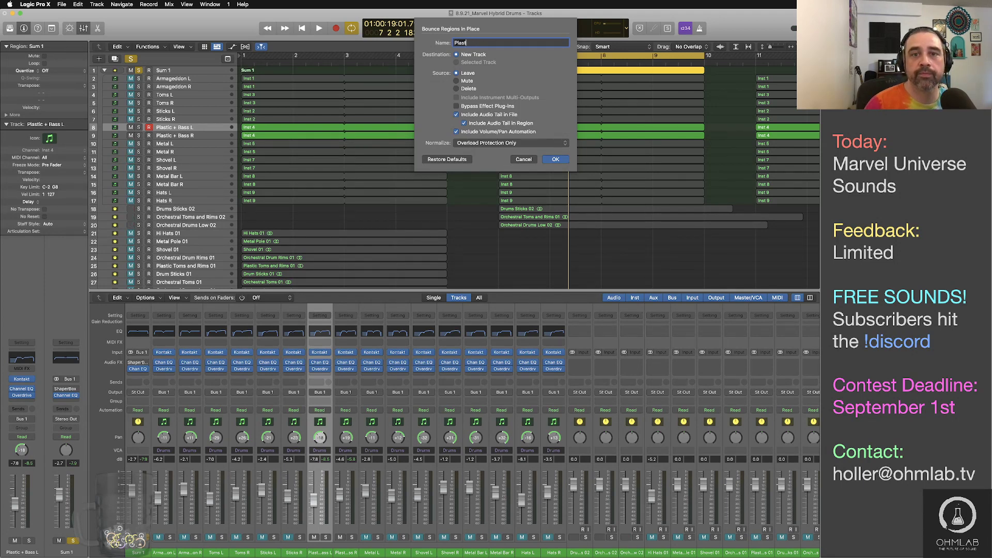
pyautogui.write('Toms an')
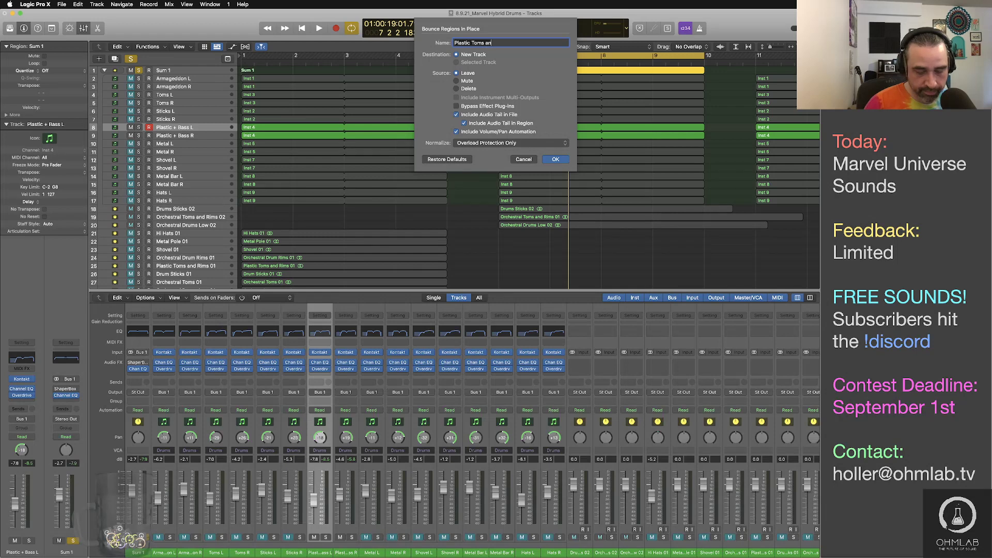
pyautogui.write('d Rims 02')
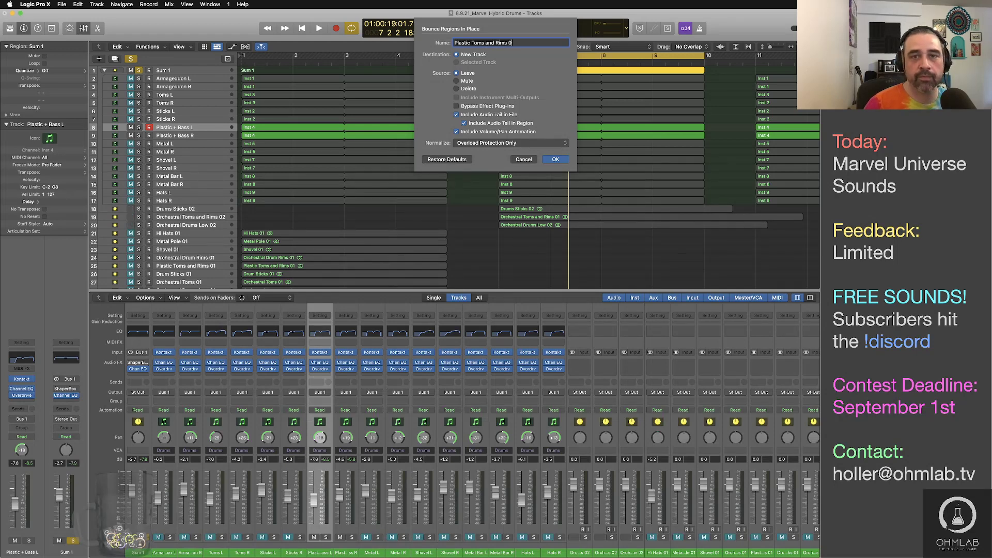
pyautogui.click(563, 161)
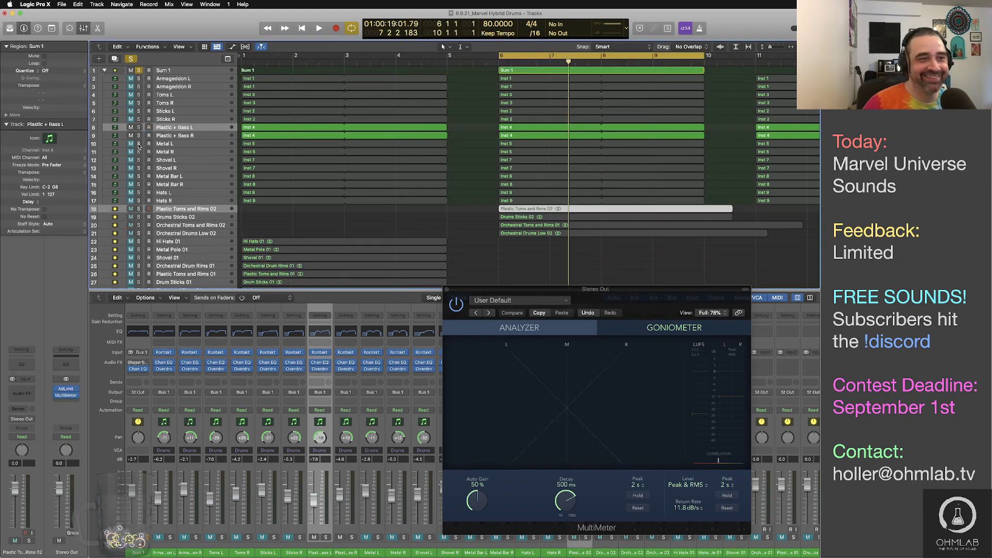
# Mute Plastic + Bass L and R, unmute Metal L and R, and audition the metal layer from bar 6
pyautogui.moveTo(131, 143); pyautogui.dragTo(131, 152)
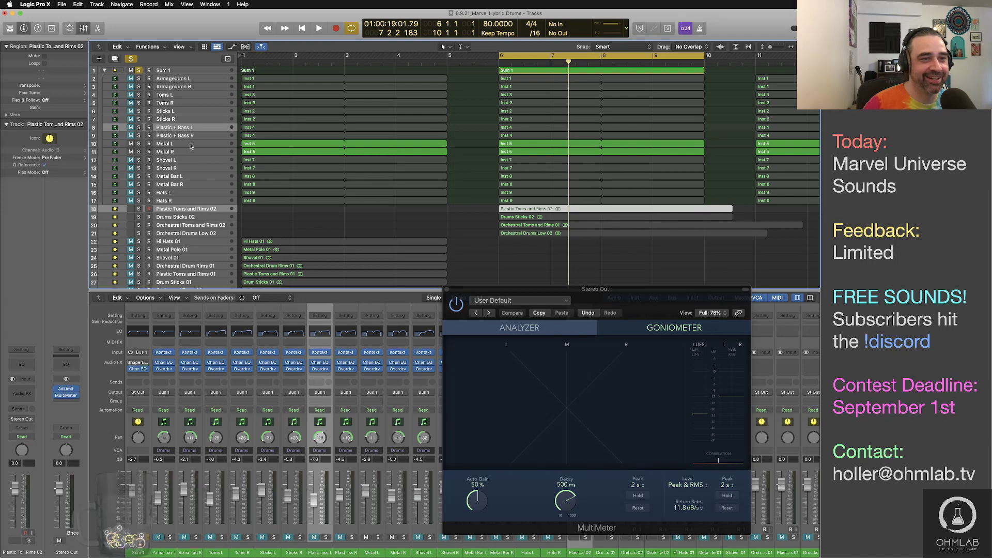
pyautogui.press('space')
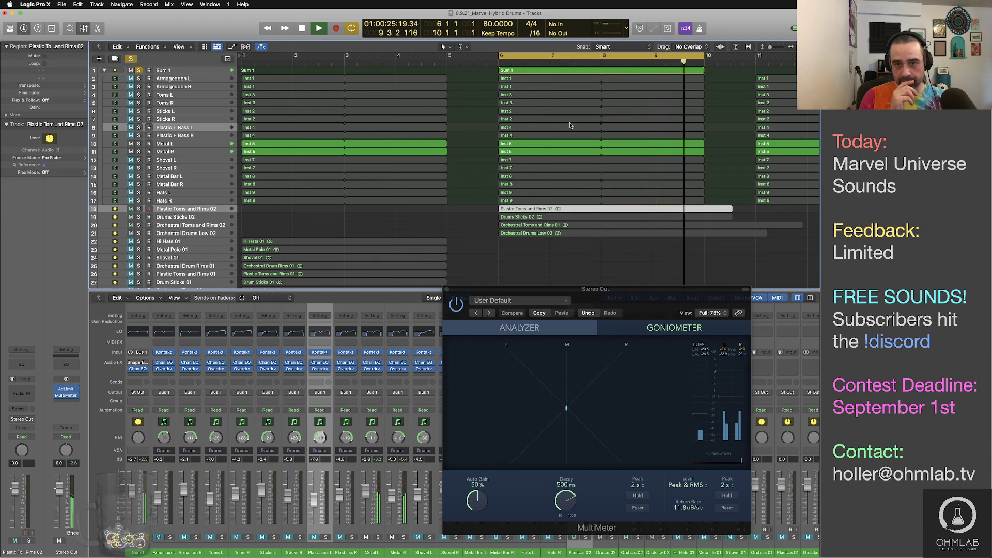
pyautogui.press('space')
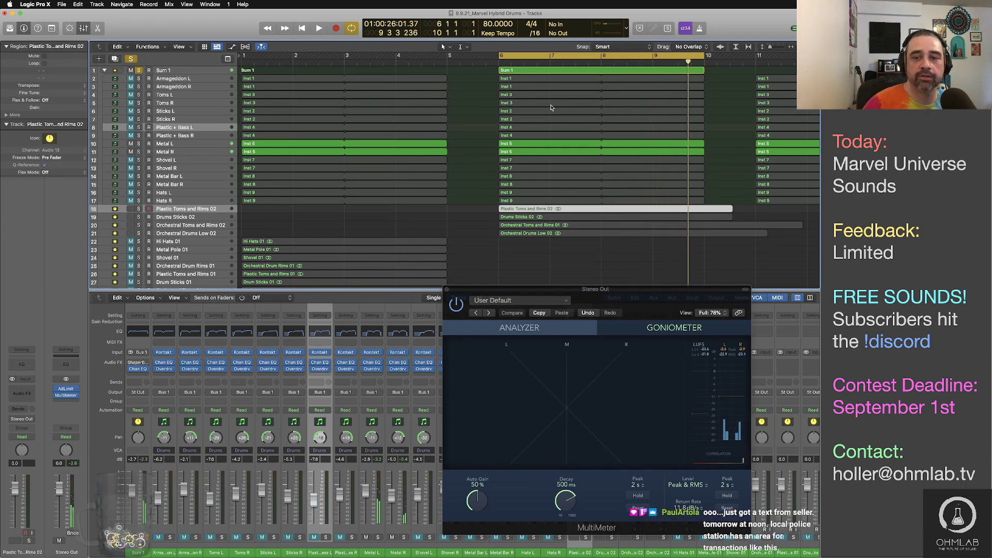
# Bounce the Sum 1 region at bar 6 in place to a new track named Orchestral Toms and Rims 02
pyautogui.click(518, 72)
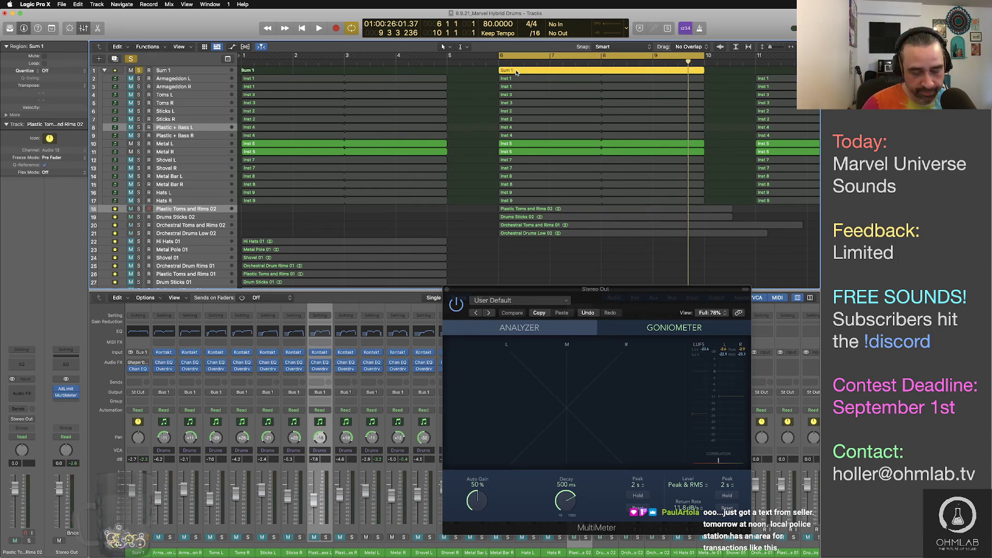
pyautogui.hotkey('ctrl', 'b')
pyautogui.write('O')
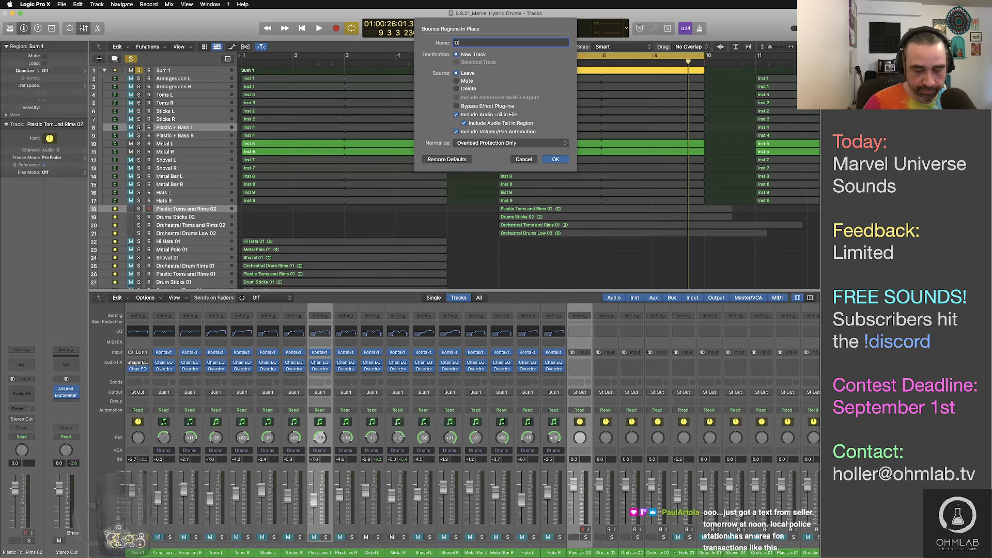
pyautogui.write('rchestral')
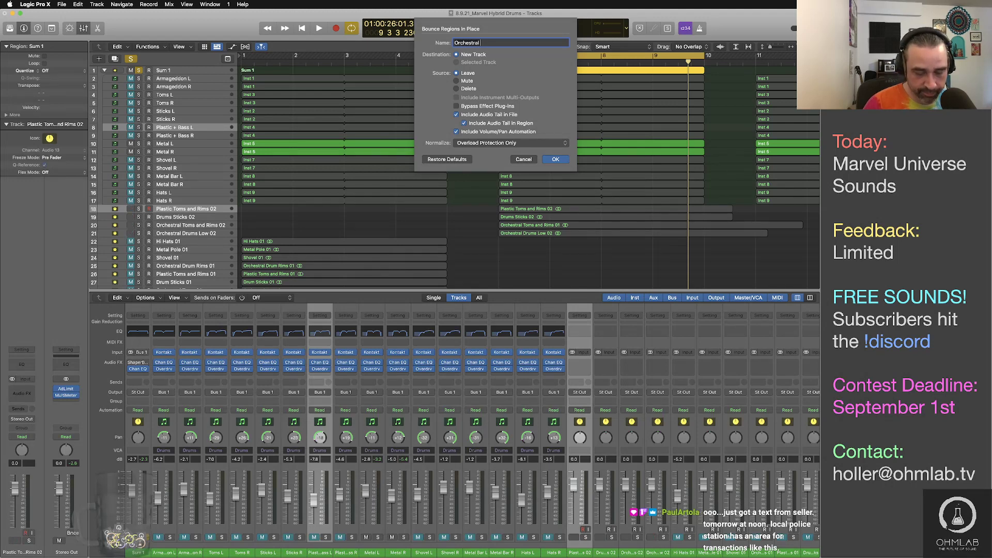
pyautogui.write(' Toms and R')
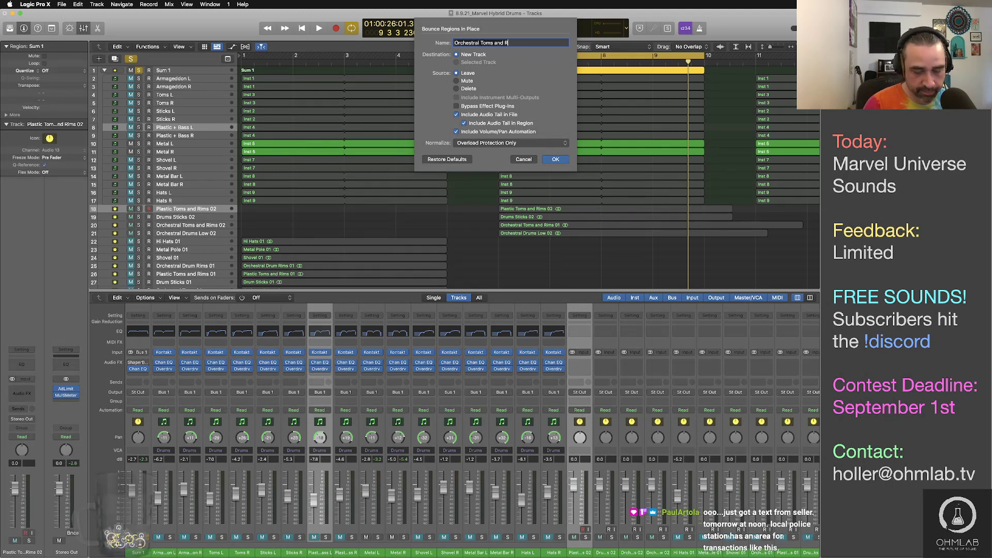
pyautogui.write('ims 02')
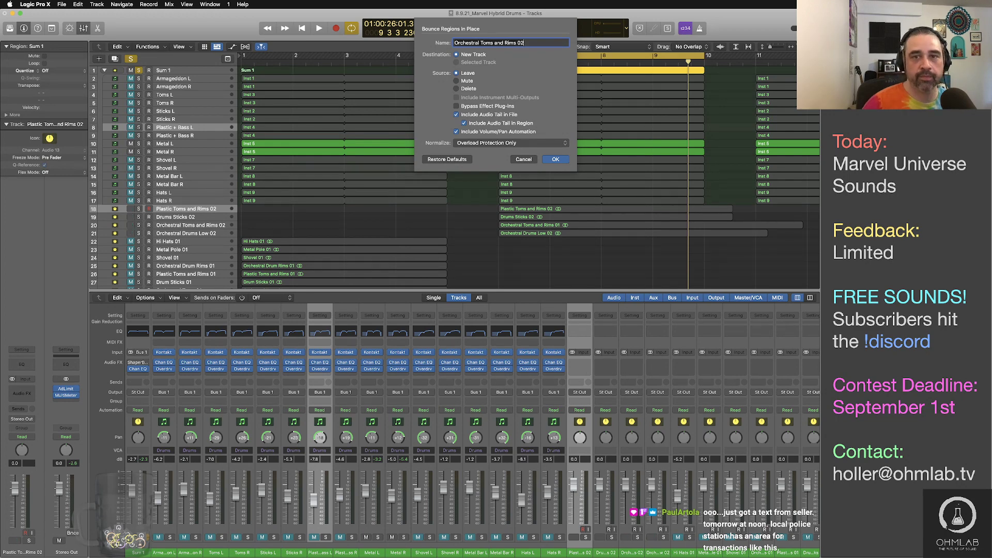
pyautogui.click(564, 159)
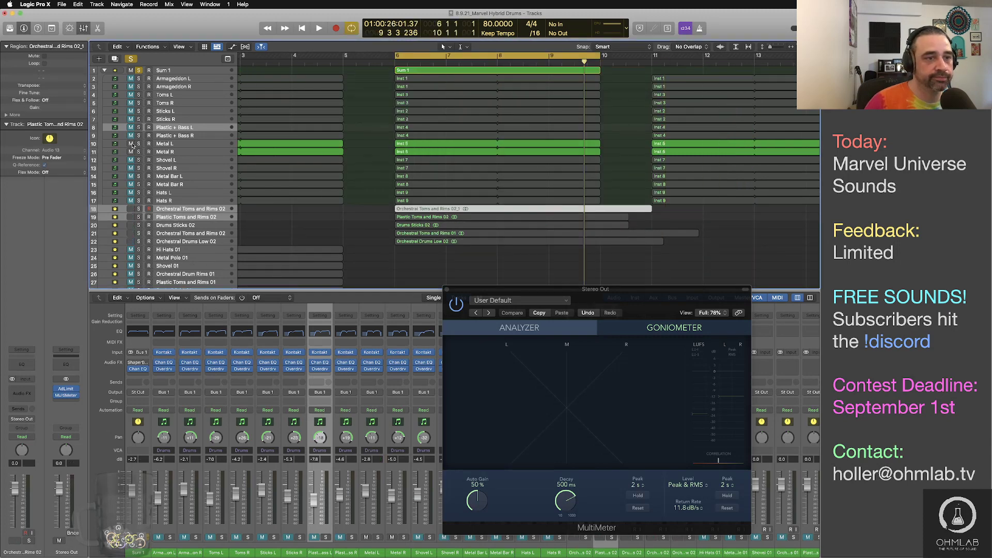
# Mute Metal L and R, unmute Shovel L and R, and audition the shovel layer from bar 6
pyautogui.moveTo(133, 146); pyautogui.dragTo(132, 168)
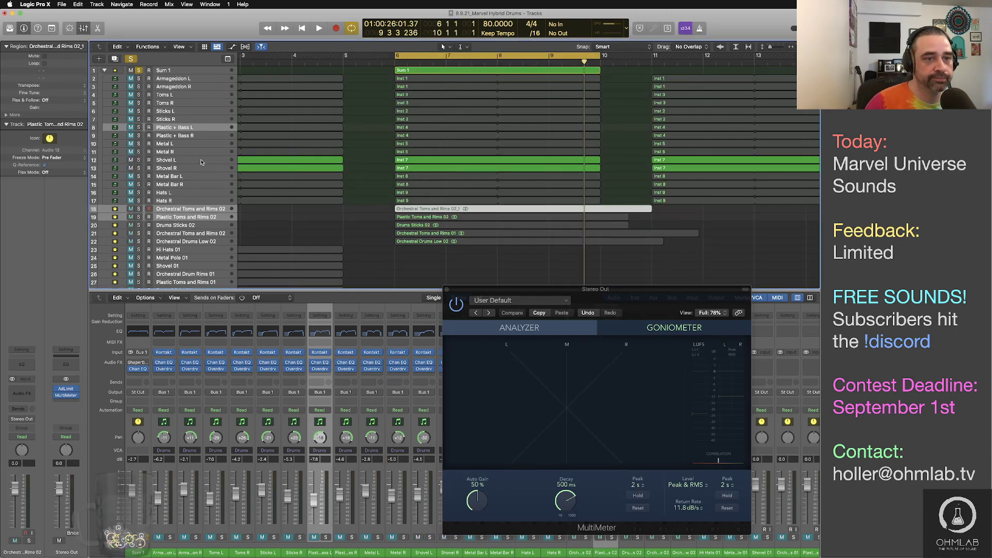
pyautogui.click(515, 161)
pyautogui.press('space')
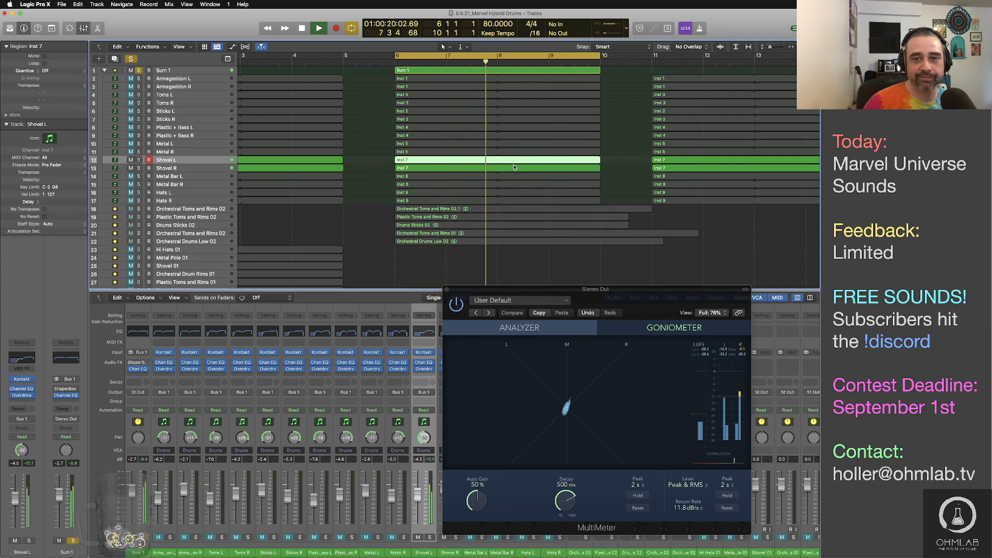
pyautogui.press('space')
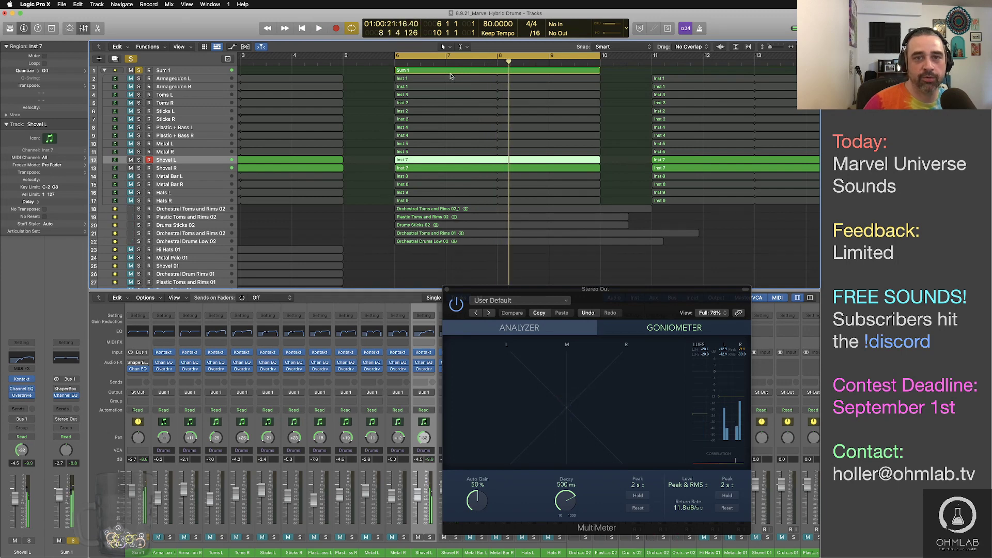
# Bounce the Sum 1 region at bar 6 in place to a new track named Shovel 02
pyautogui.click(450, 72)
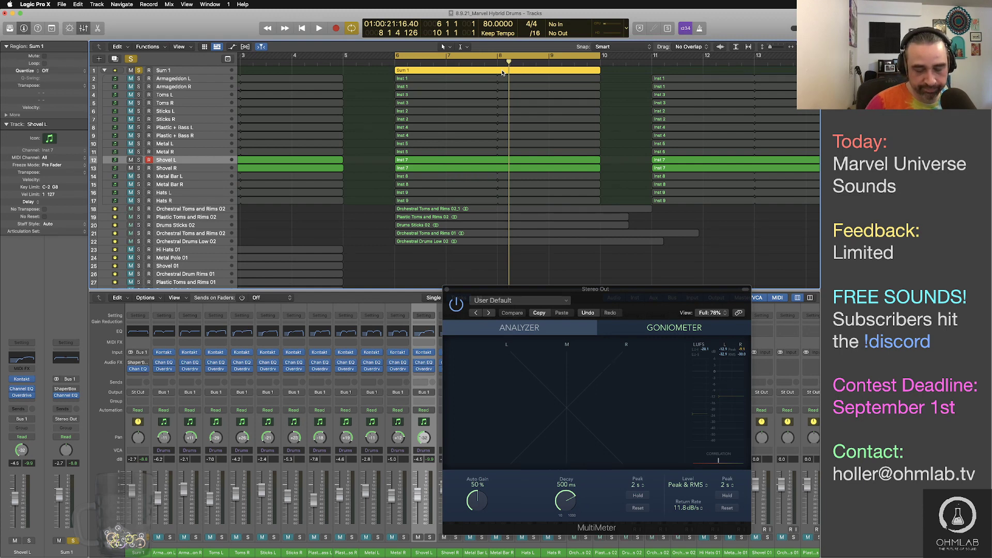
pyautogui.hotkey('ctrl', 'b')
pyautogui.write('Shovel 02')
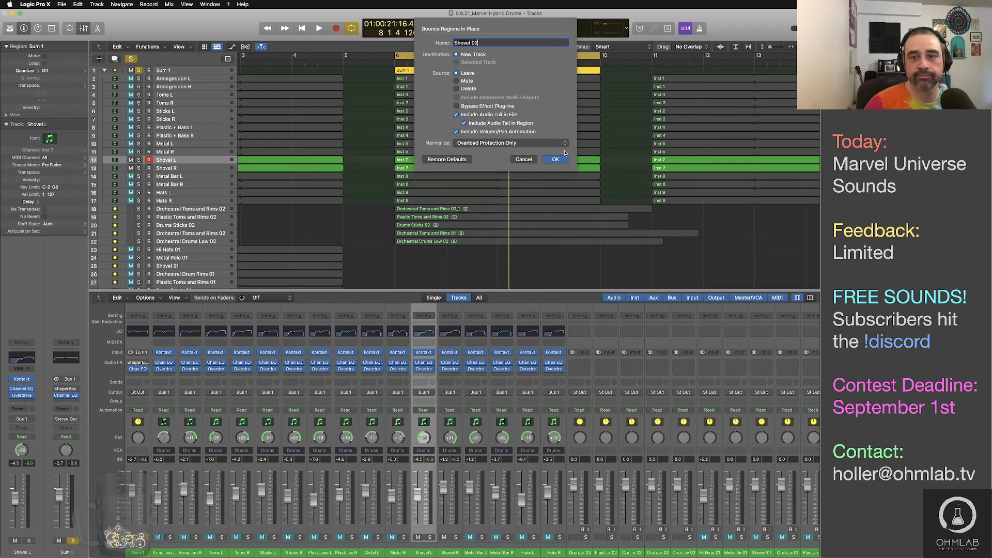
pyautogui.click(560, 160)
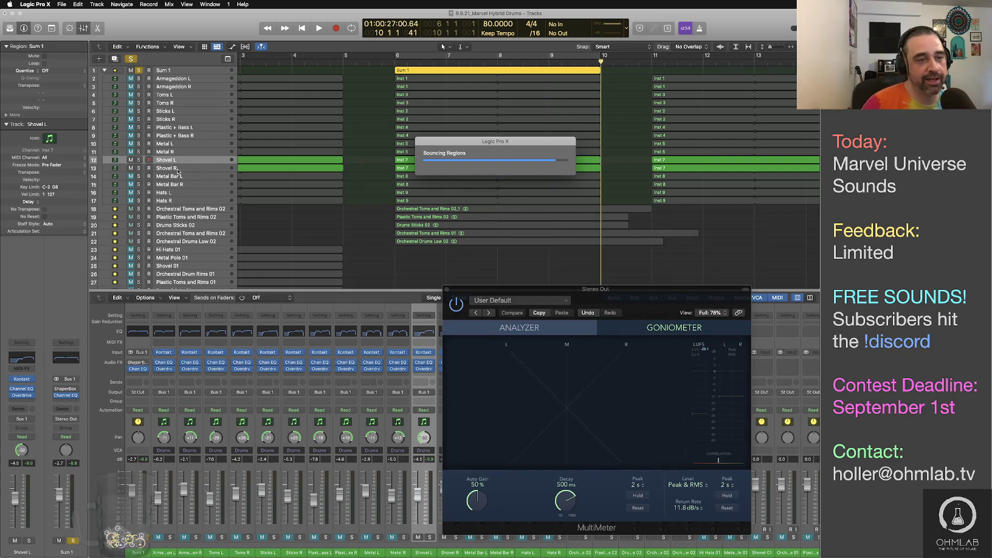
# Mute Shovel L and R, unmute Metal Bar L and R, and audition the metal bar layer from bar 6
pyautogui.click(131, 160)
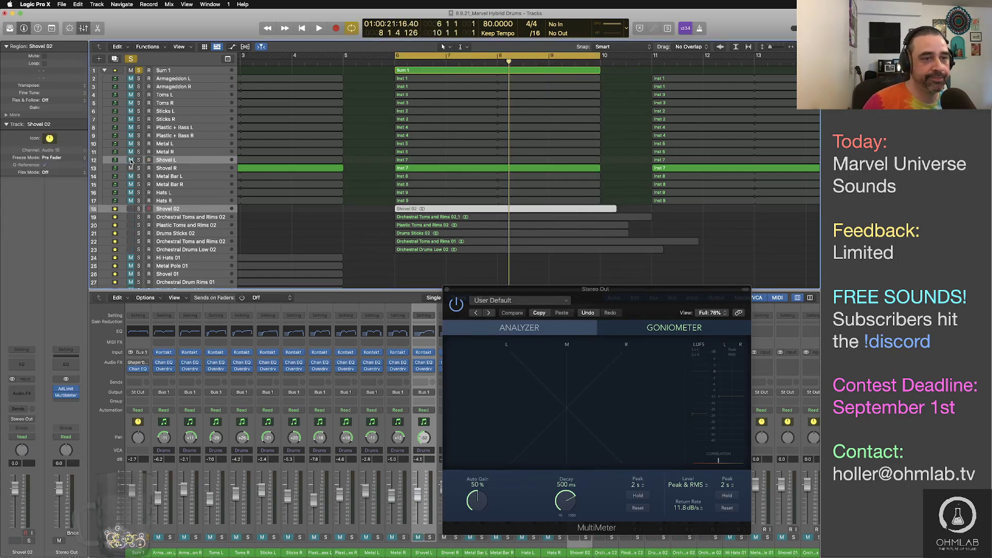
pyautogui.click(130, 168)
pyautogui.moveTo(131, 176); pyautogui.dragTo(131, 184)
pyautogui.click(191, 177)
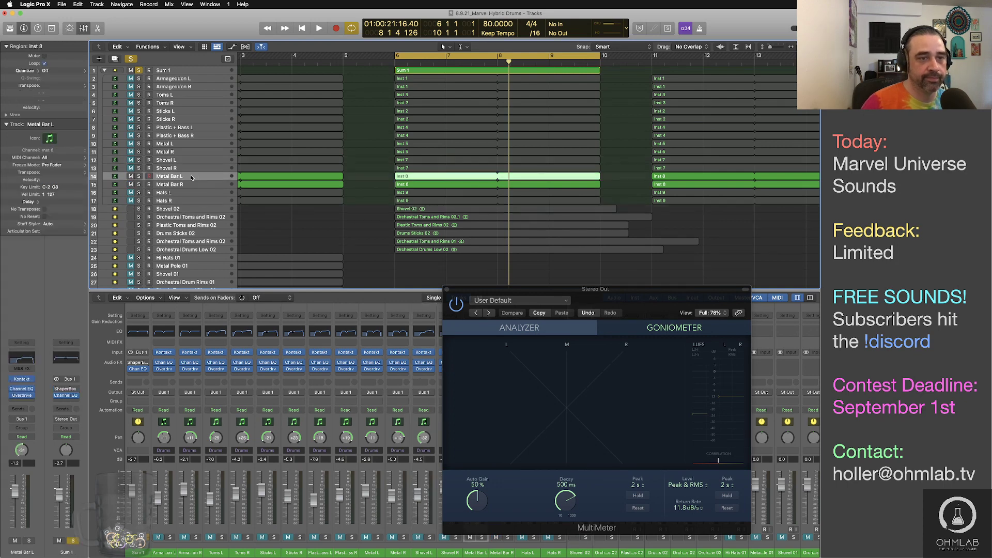
pyautogui.press('space')
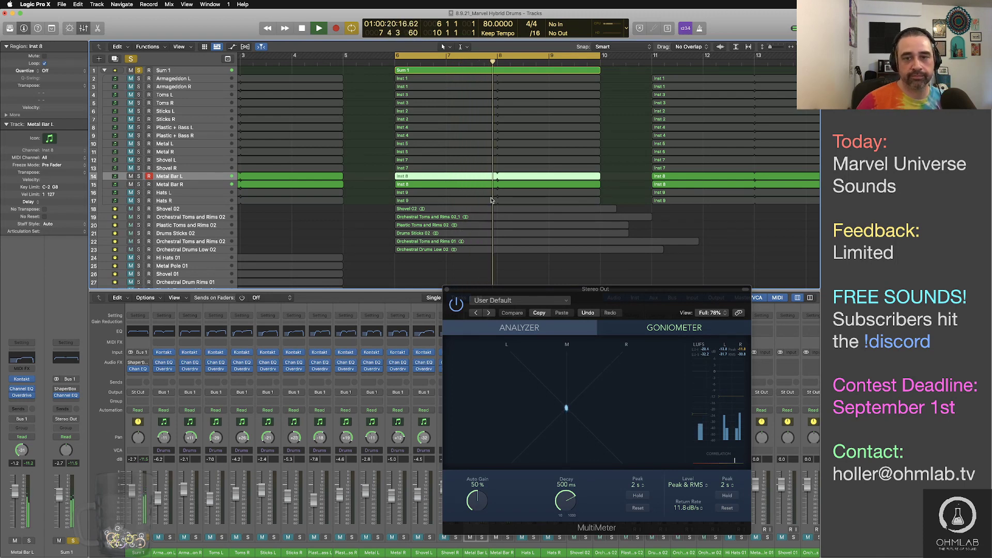
pyautogui.press('space')
# Bounce the Sum 1 region at bar 6 in place to a new track named Metal Pole 02
pyautogui.click(427, 71)
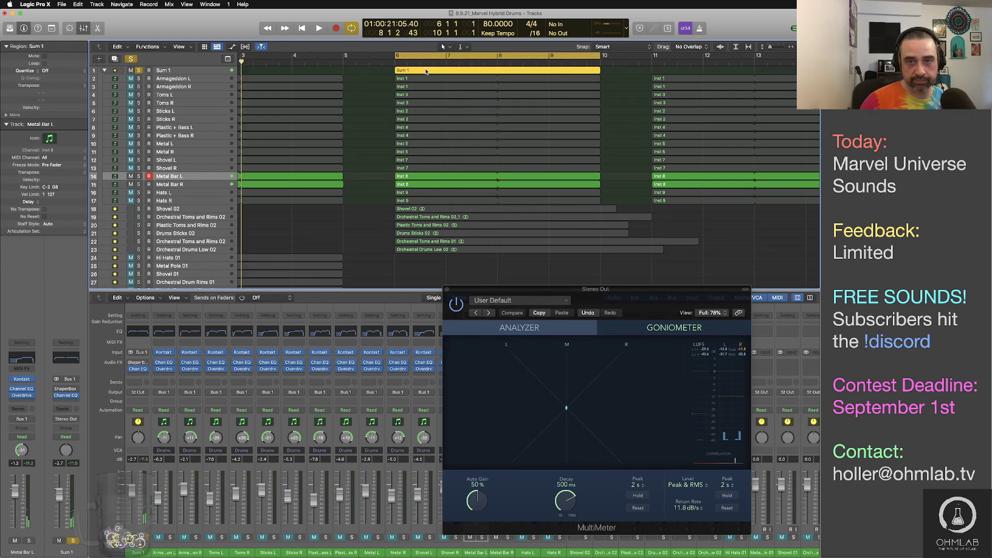
pyautogui.press('Return')
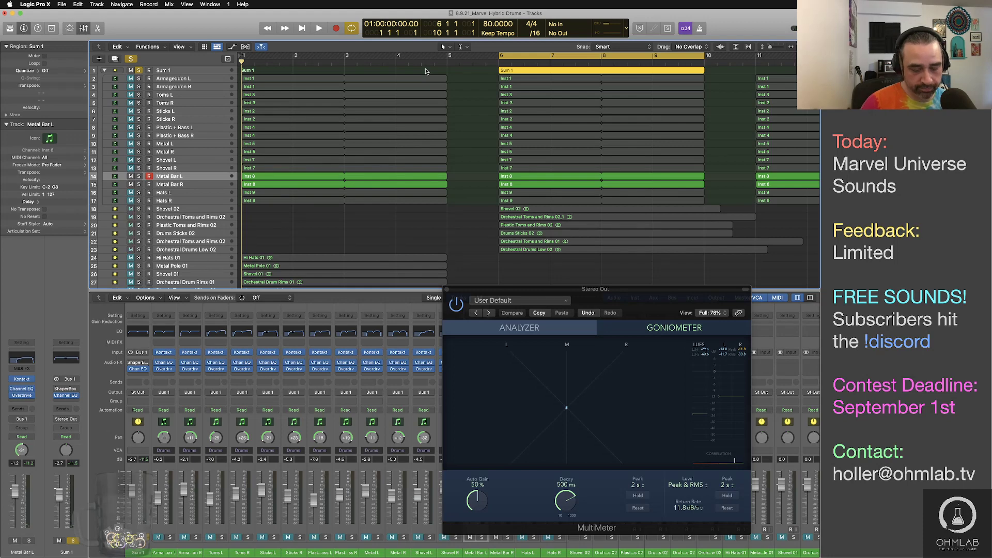
pyautogui.hotkey('ctrl', 'b')
pyautogui.write('M')
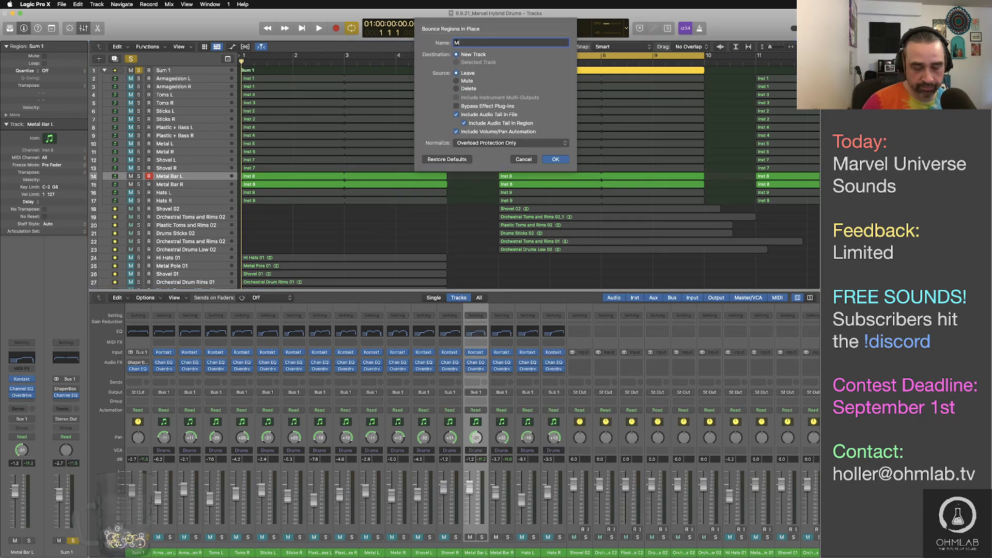
pyautogui.write('etal Pole')
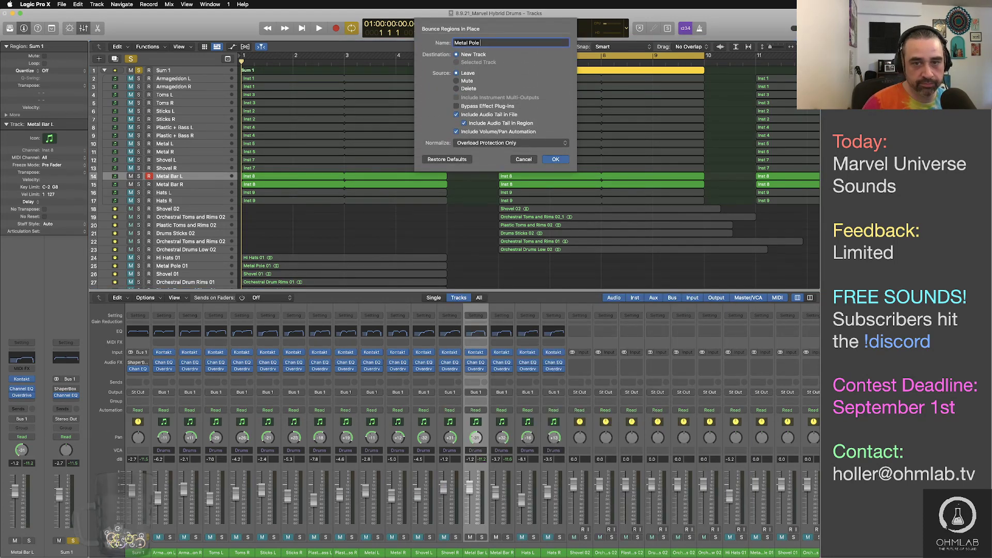
pyautogui.write(' 02')
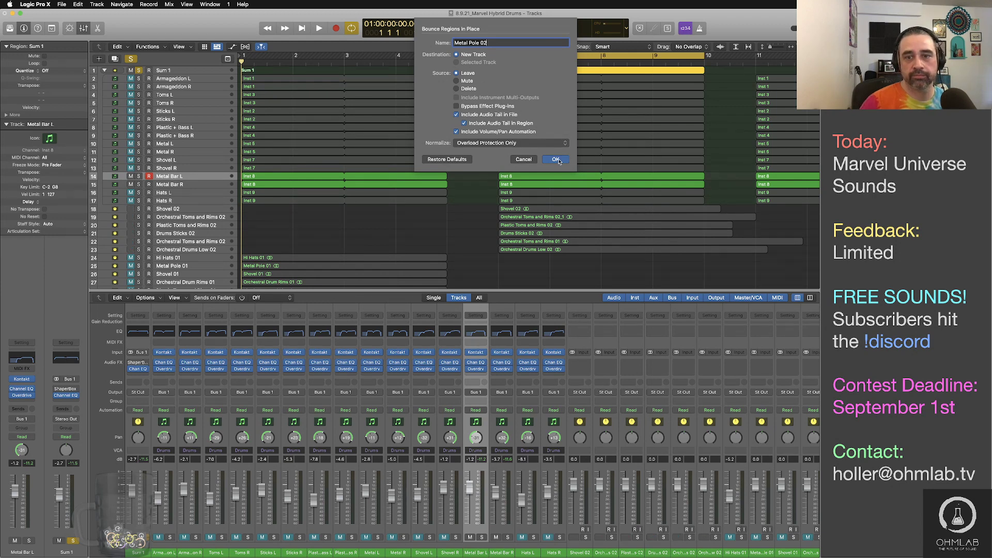
pyautogui.click(557, 160)
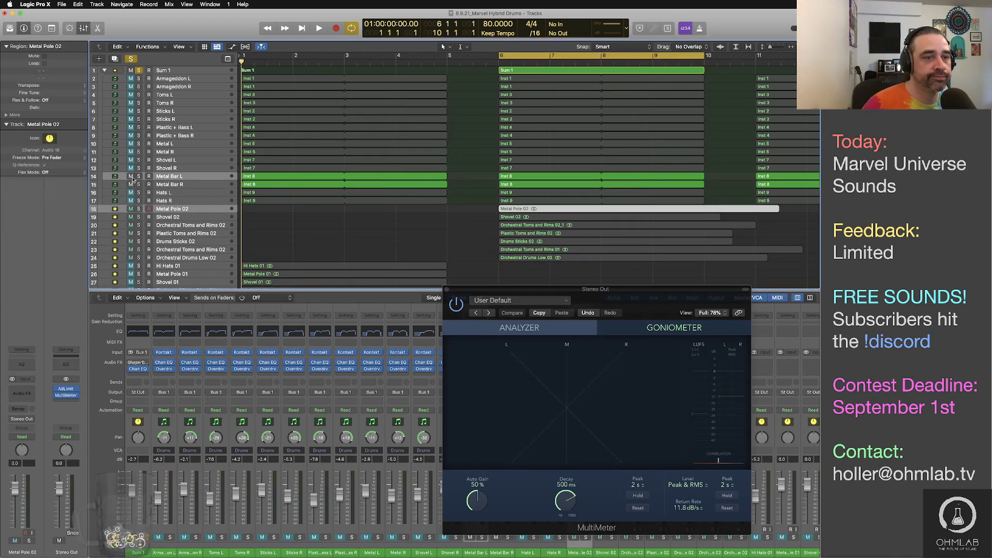
# Mute Metal Bar L and R, unmute Hats L and R, audition the hats from bar 6, and select the Sum 1 region there
pyautogui.click(202, 193)
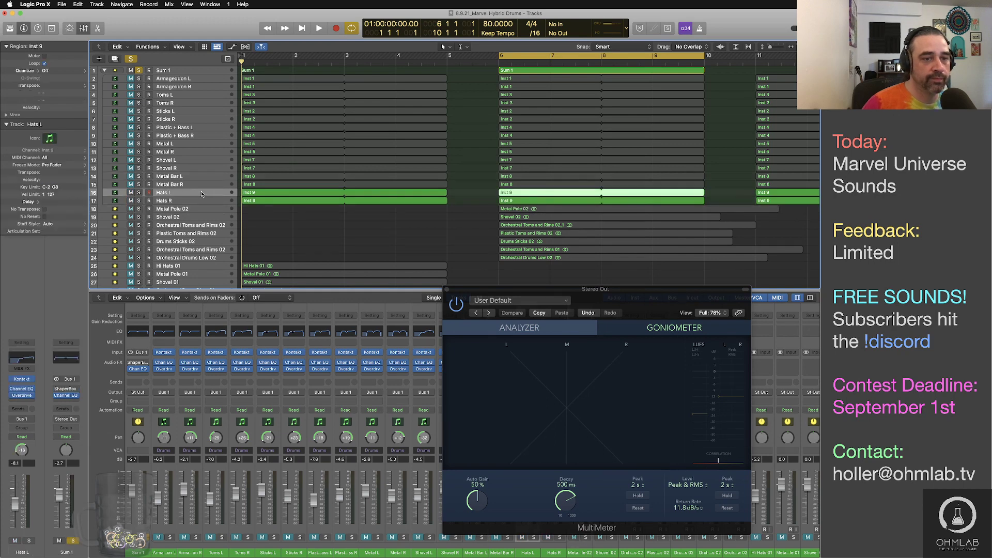
pyautogui.press('space')
pyautogui.click(516, 72)
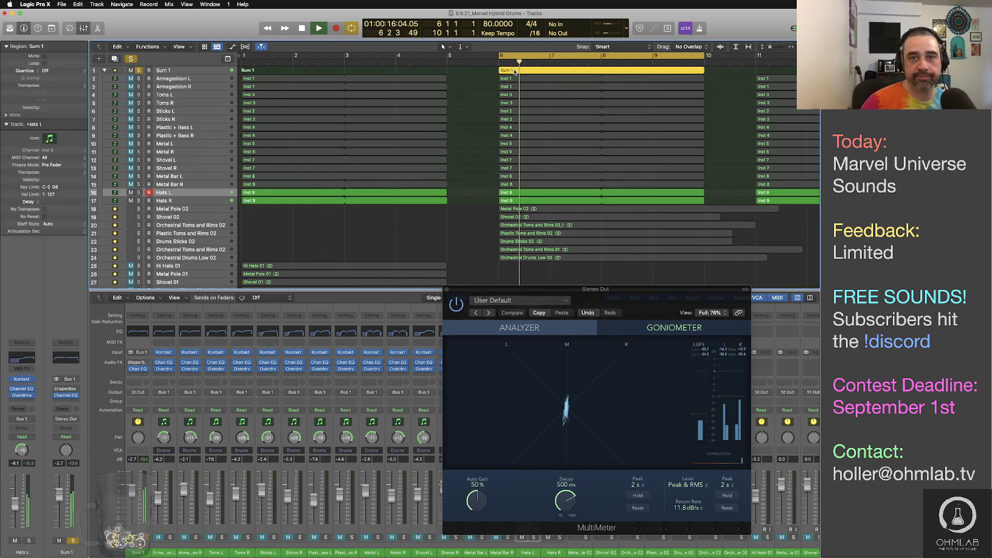
pyautogui.press('space')
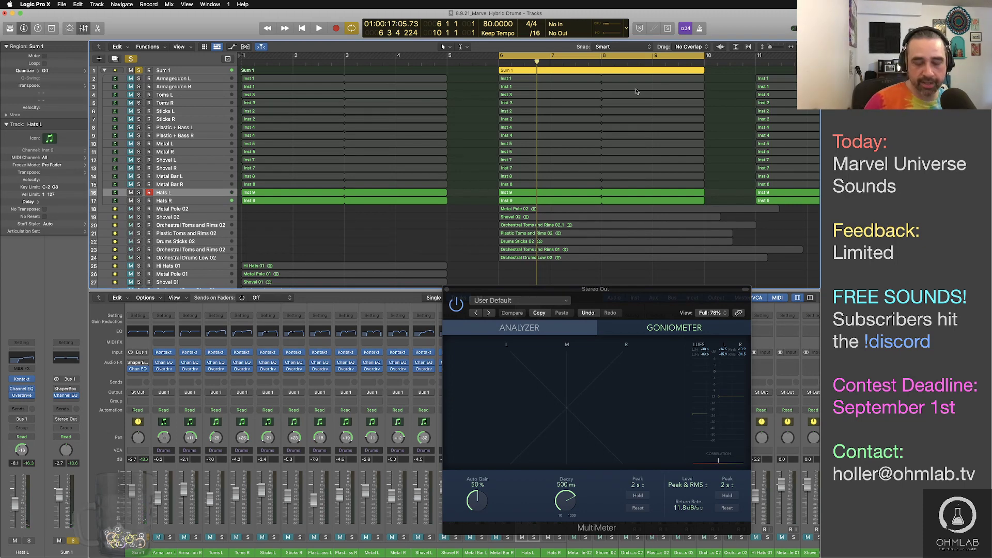
# Bounce the selected Sum 1 region in place to a new track named Hi Hats 02
pyautogui.hotkey('ctrl', 'b')
pyautogui.write('Hi Hats 02')
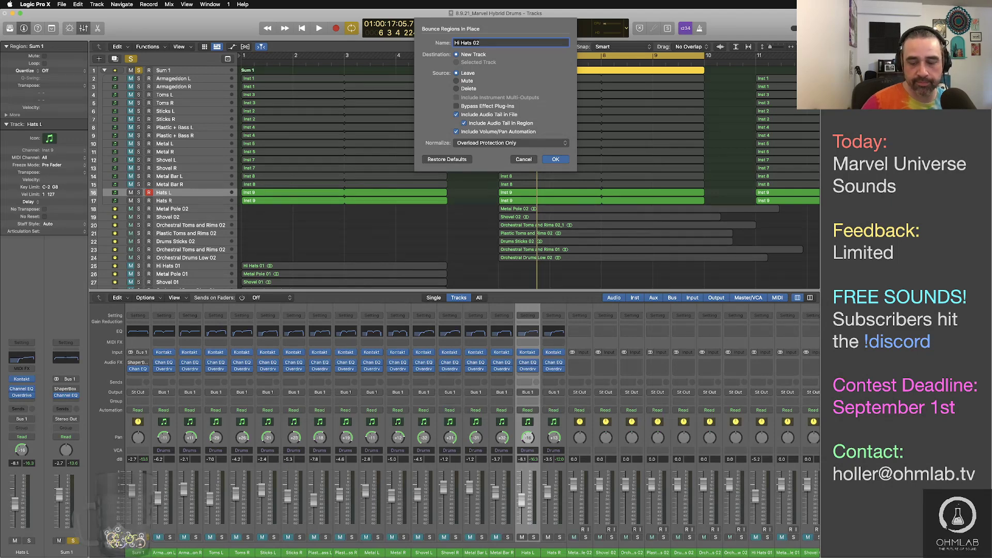
pyautogui.press('Return')
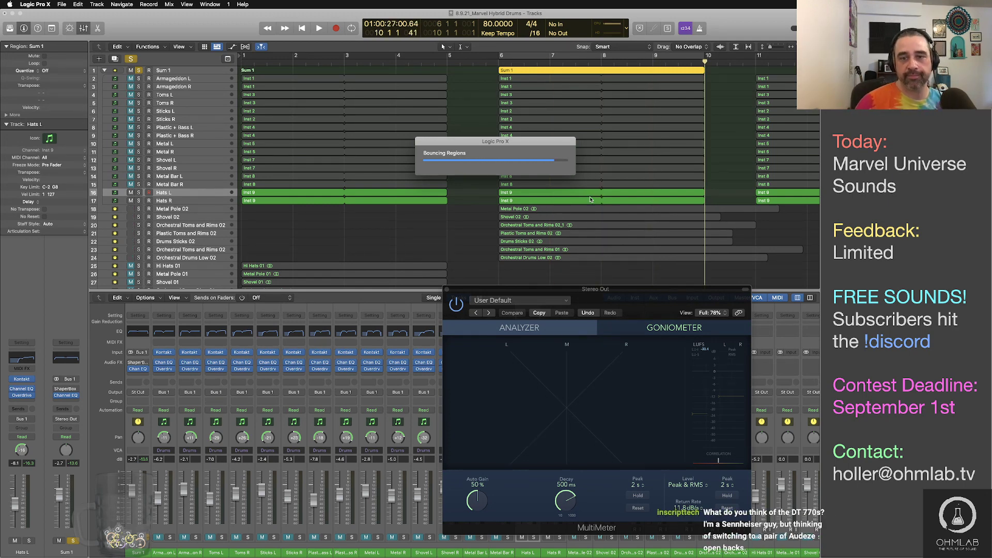
# Mute Hats L and Hats R
pyautogui.scroll(-5, 527, 179)
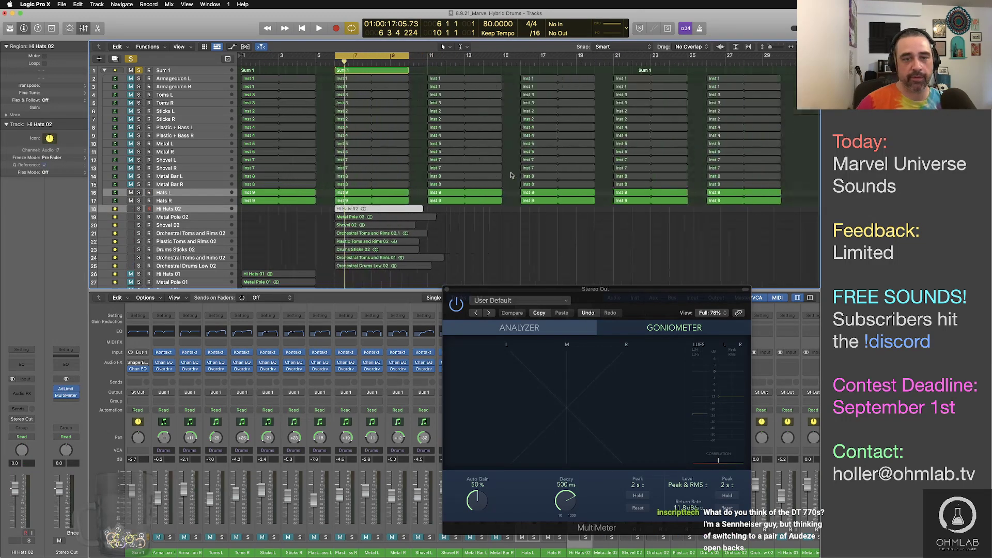
pyautogui.moveTo(131, 193); pyautogui.dragTo(130, 201)
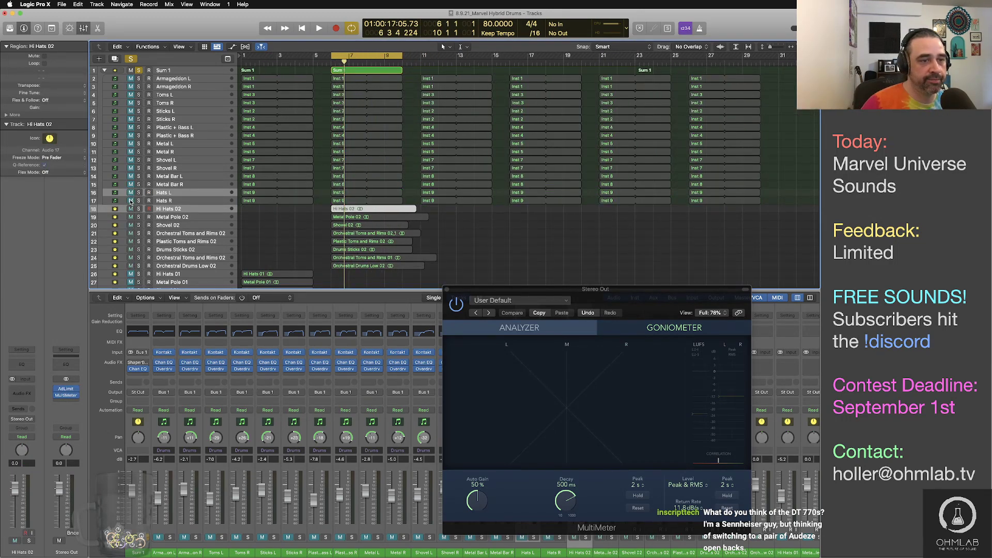
# Solo Plastic Toms and Rims 02, Orchestral Toms and Rims 02 and Orchestral Drums Low 01, audition them with the low drums temporarily at bar 6
pyautogui.scroll(-5, 457, 197)
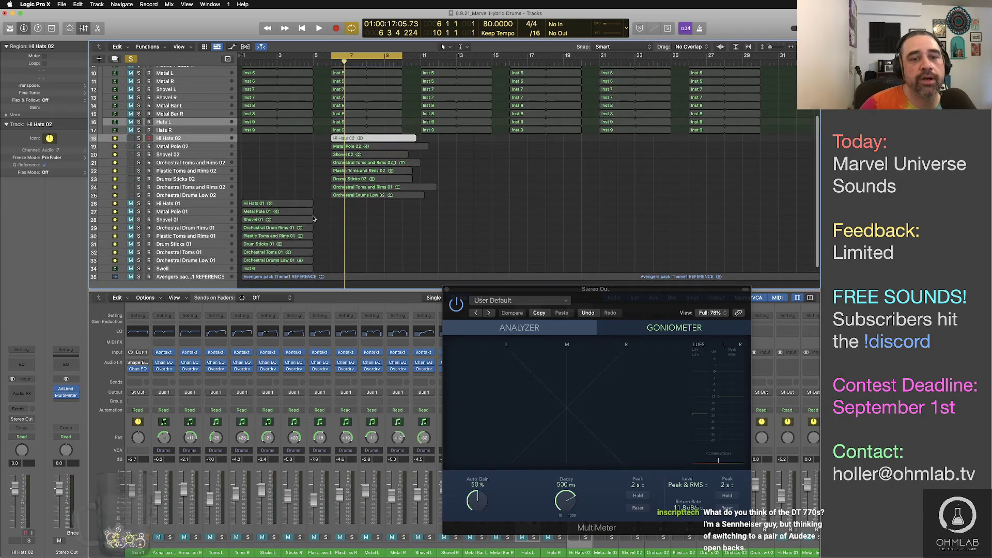
pyautogui.click(139, 172)
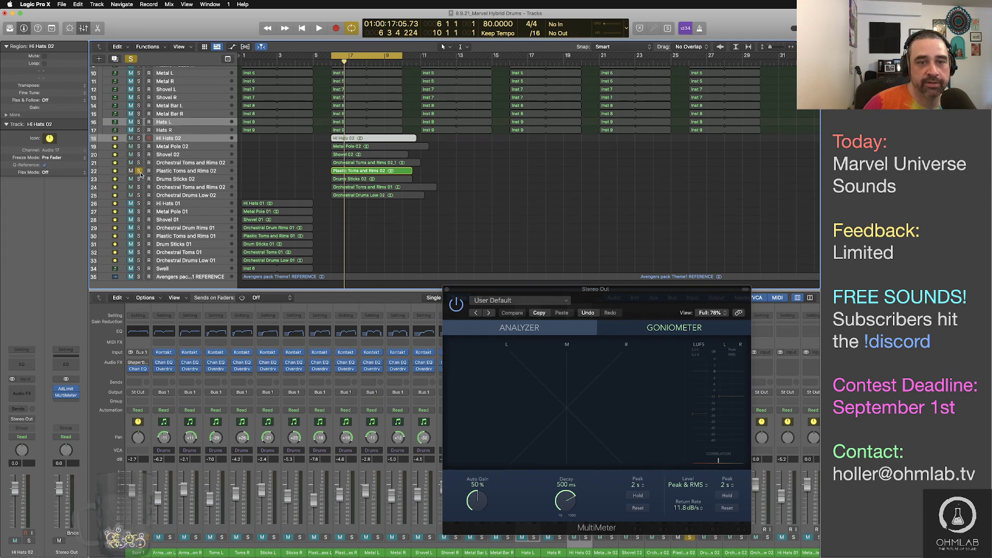
pyautogui.click(139, 187)
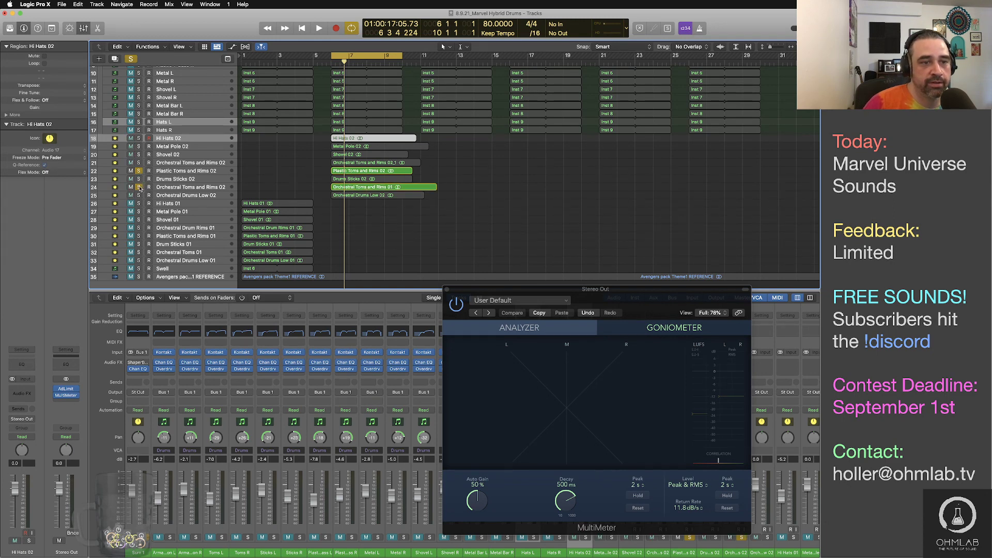
pyautogui.click(138, 261)
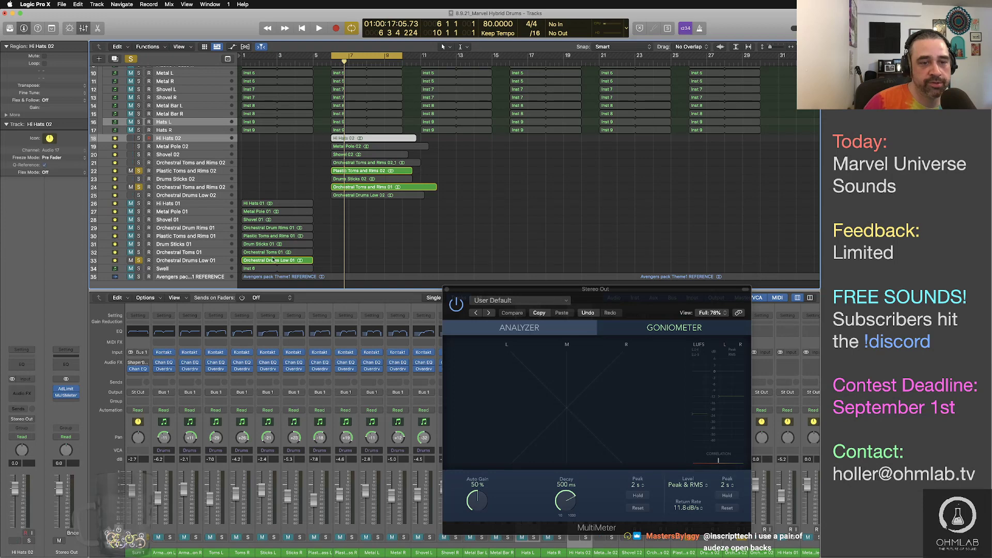
pyautogui.moveTo(273, 262); pyautogui.dragTo(363, 263)
pyautogui.press('space')
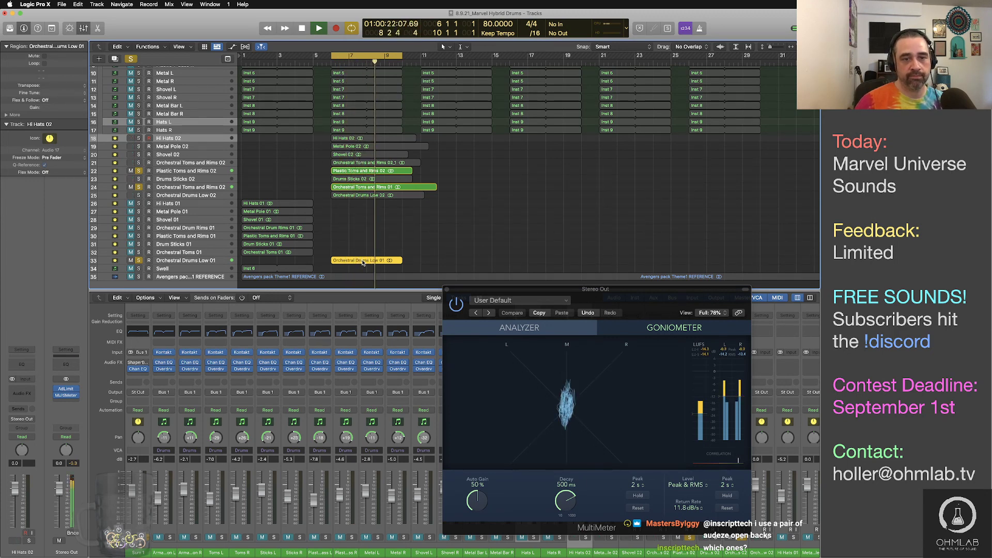
pyautogui.press('space')
pyautogui.moveTo(363, 262); pyautogui.dragTo(136, 262)
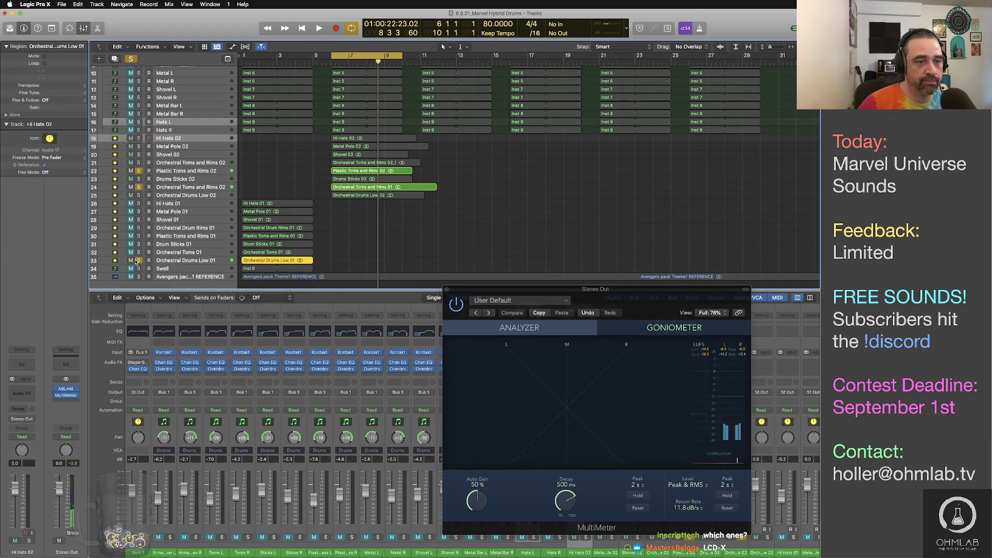
# Solo Drum Sticks 01 and audition its region temporarily at bar 6 with the soloed 02 toms tracks, returning it to bar 1
pyautogui.click(139, 245)
pyautogui.moveTo(278, 244); pyautogui.dragTo(364, 245)
pyautogui.press('space')
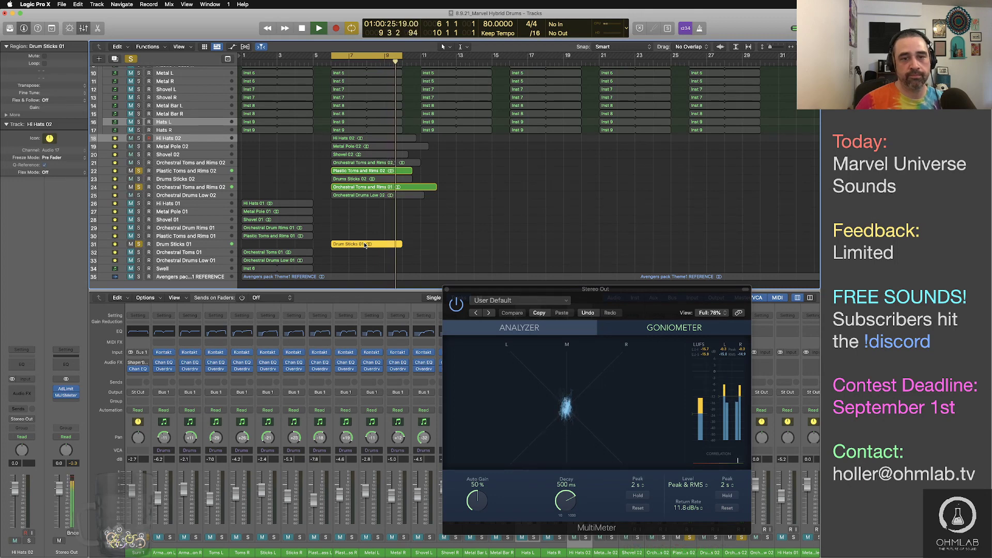
pyautogui.press('space')
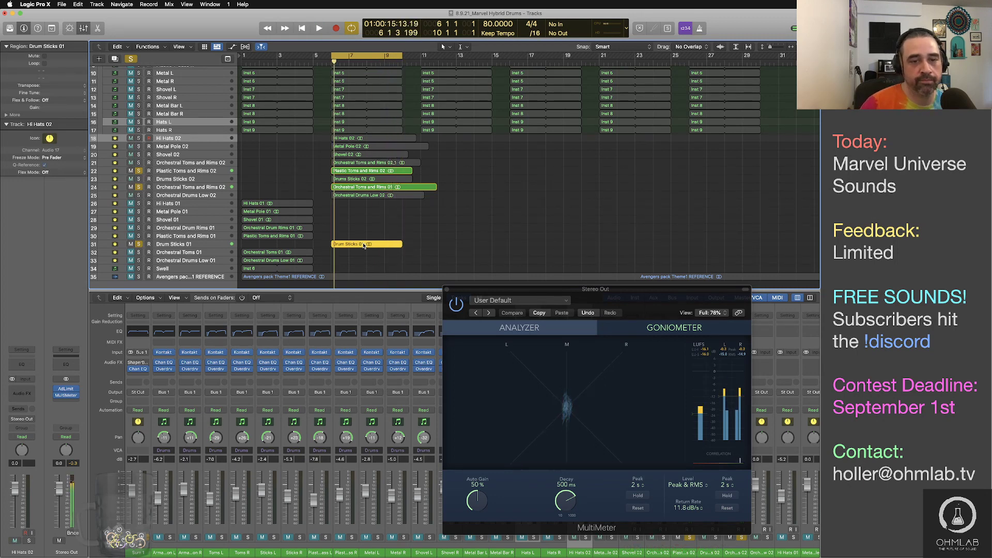
pyautogui.moveTo(364, 244); pyautogui.dragTo(276, 247)
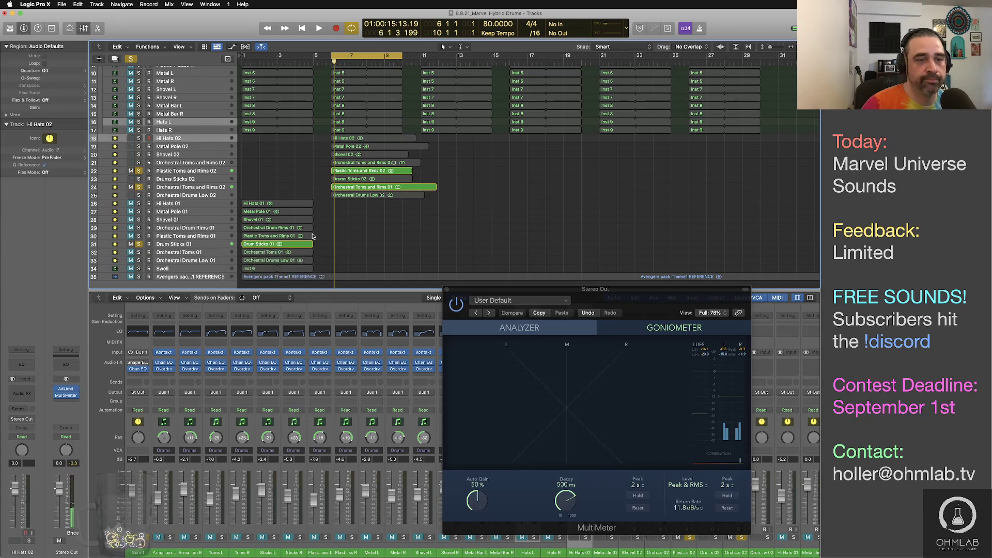
# Unsolo and mute the bounced 02 tracks, and move the Sum 1 region and the cycle range from bar 6 to bar 11
pyautogui.moveTo(139, 244); pyautogui.dragTo(127, 174)
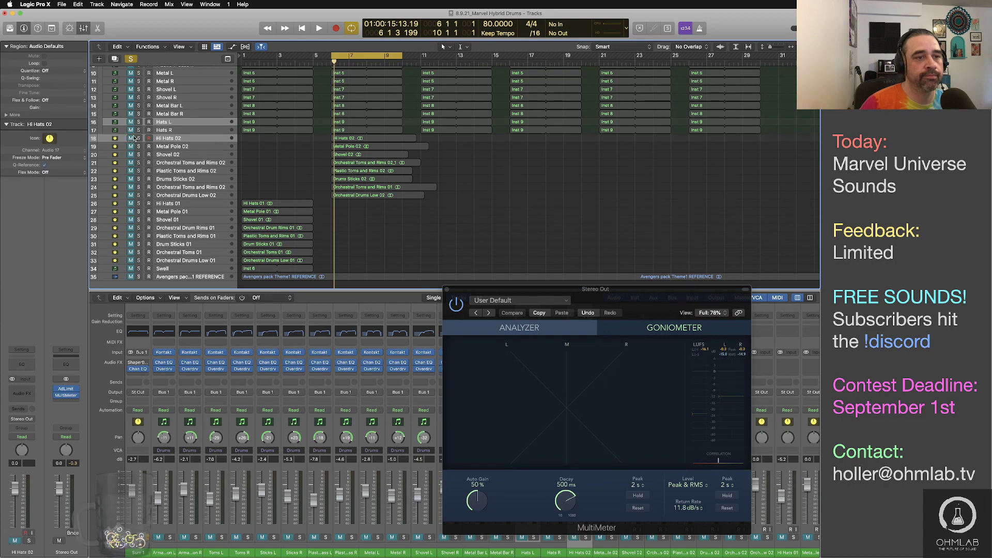
pyautogui.scroll(5, 393, 155)
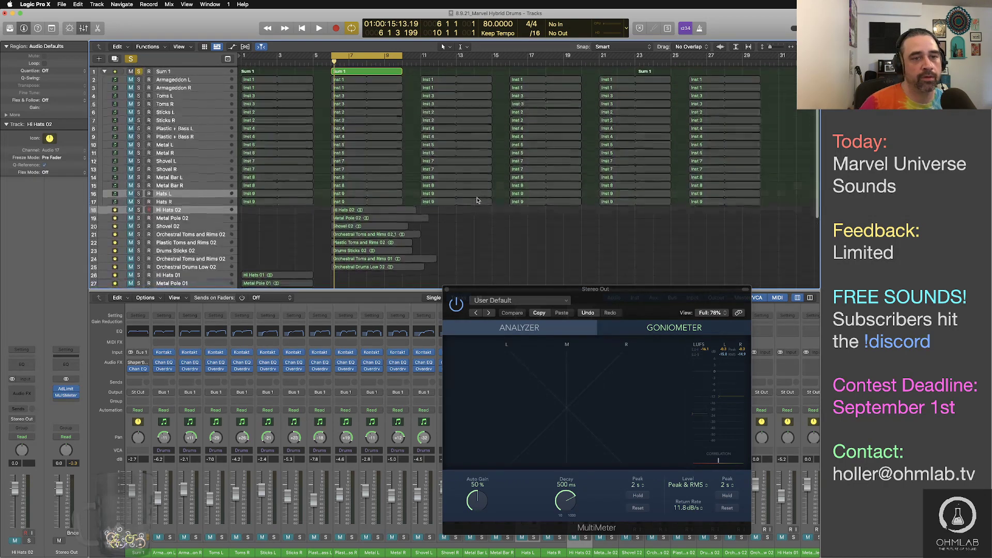
pyautogui.moveTo(359, 73); pyautogui.dragTo(447, 74)
pyautogui.moveTo(377, 55); pyautogui.dragTo(468, 55)
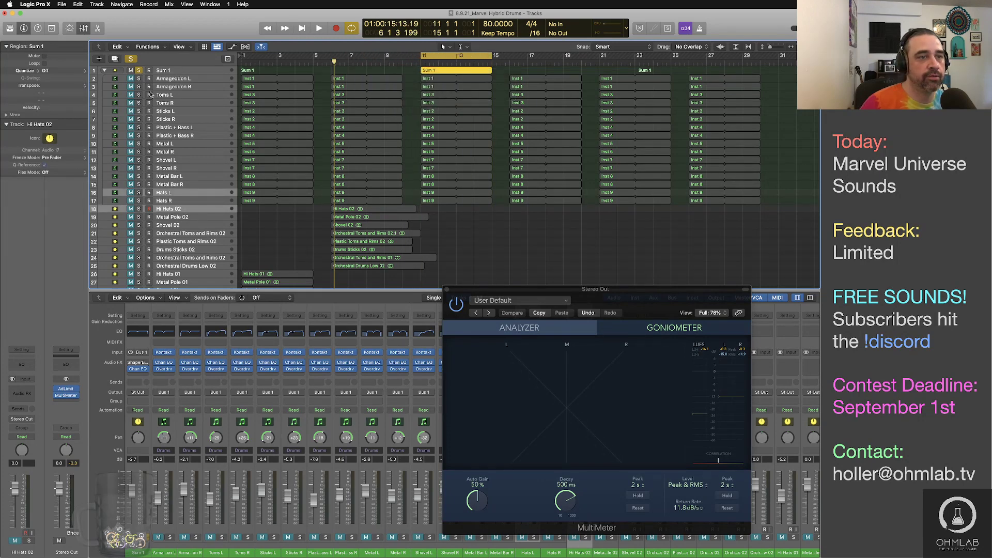
# Show the On/Off component in the track headers and switch off the tracks from Toms L through Hats R
pyautogui.click(207, 96)
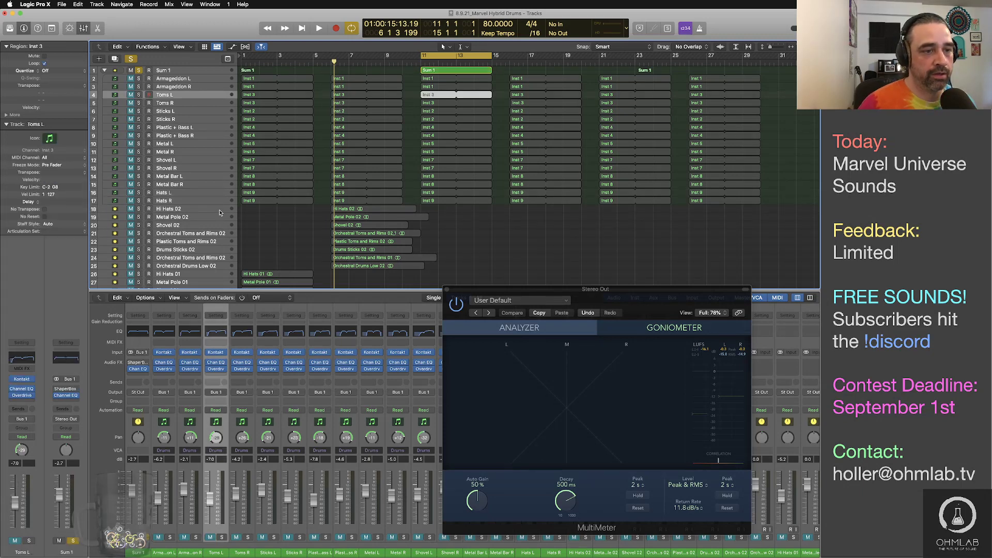
pyautogui.keyDown('shift'); pyautogui.click(194, 200); pyautogui.keyUp('shift')
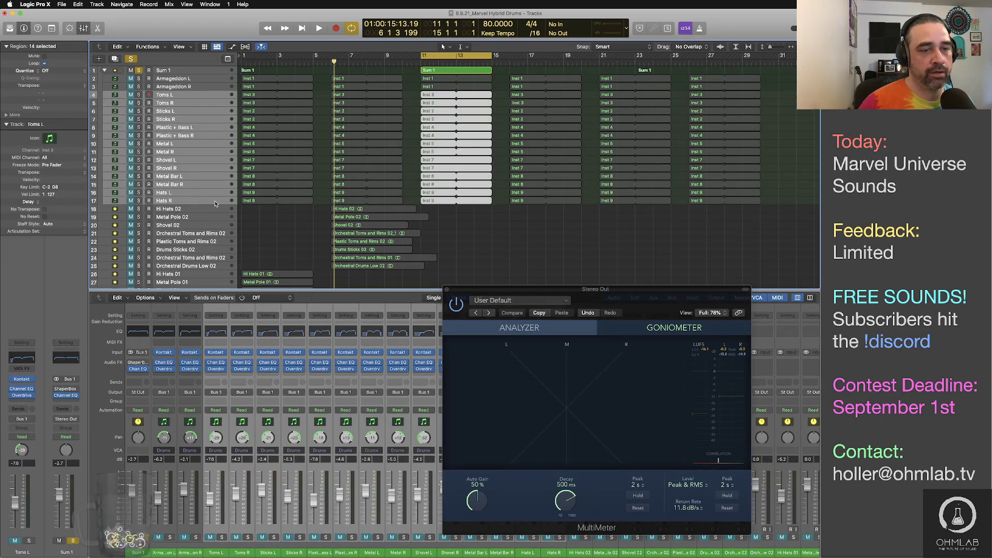
pyautogui.rightClick(216, 203)
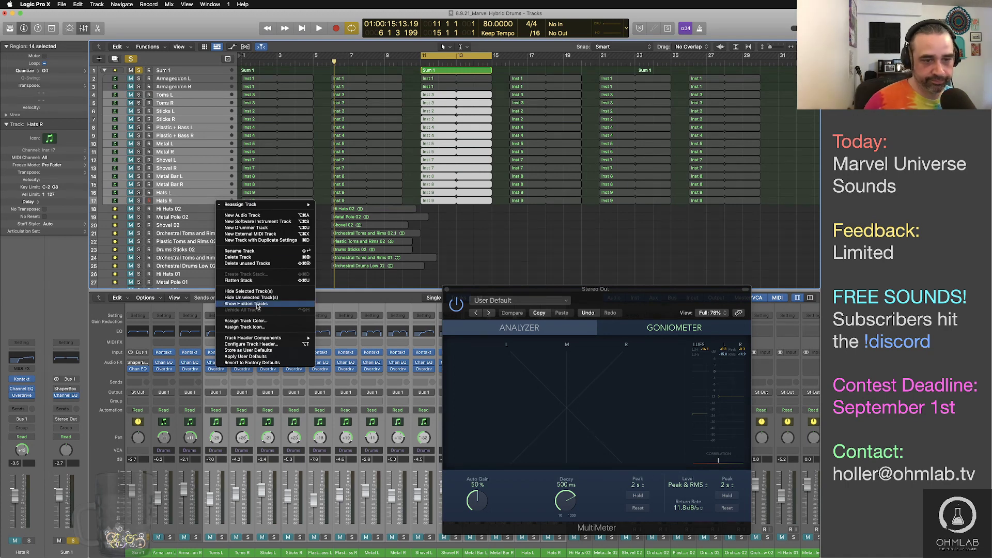
pyautogui.moveTo(278, 338)
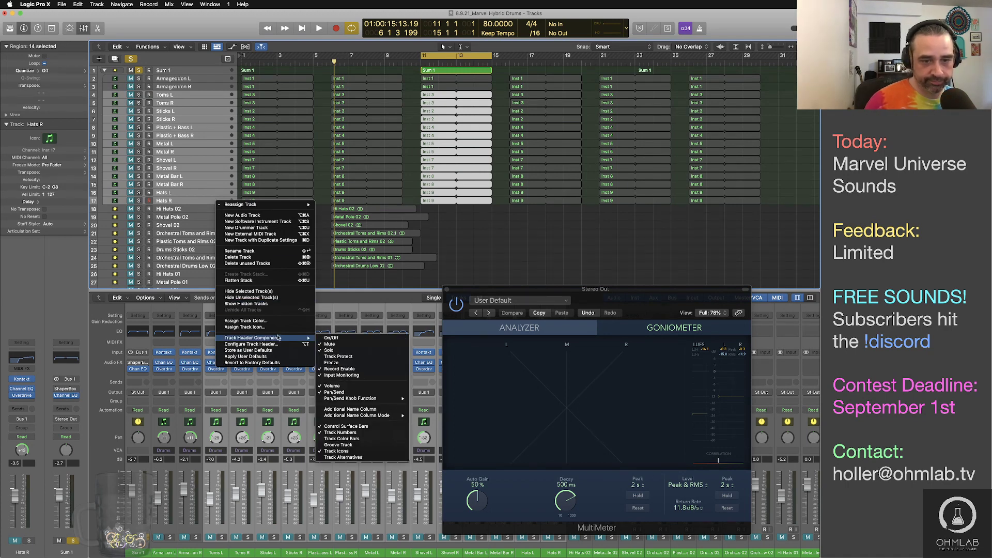
pyautogui.click(335, 340)
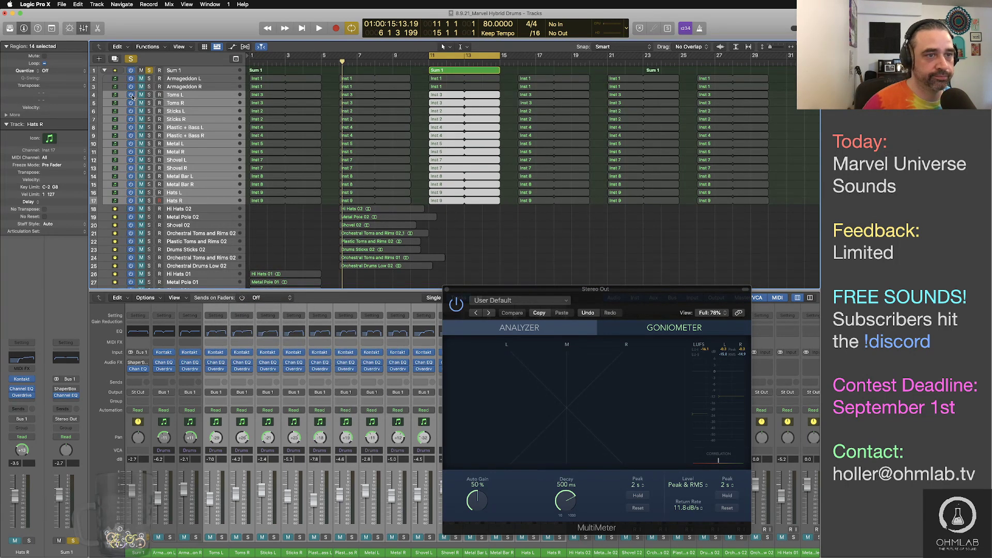
pyautogui.click(131, 96)
# Switch off all tracks from Hi Hats 02 through the Avengers reference track
pyautogui.scroll(-5, 210, 182)
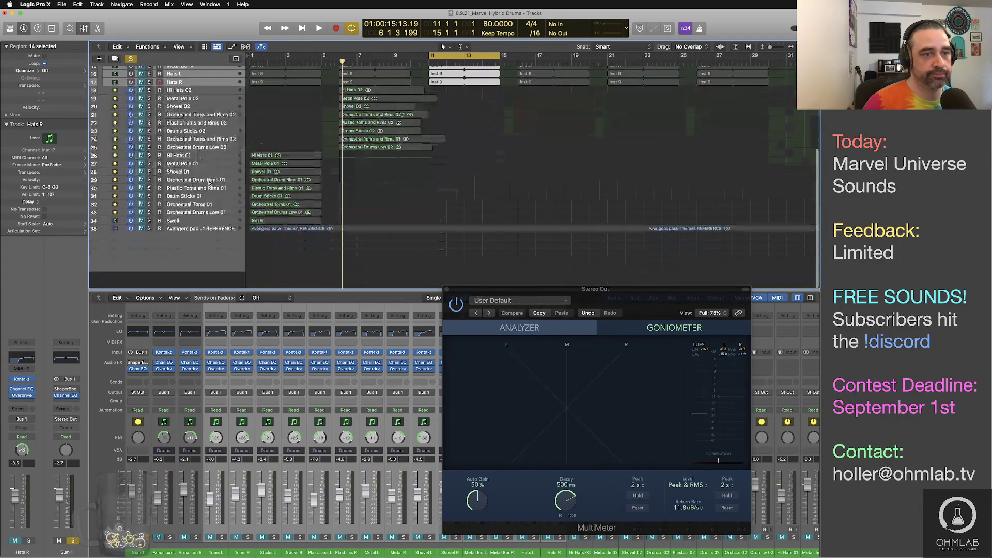
pyautogui.click(215, 108)
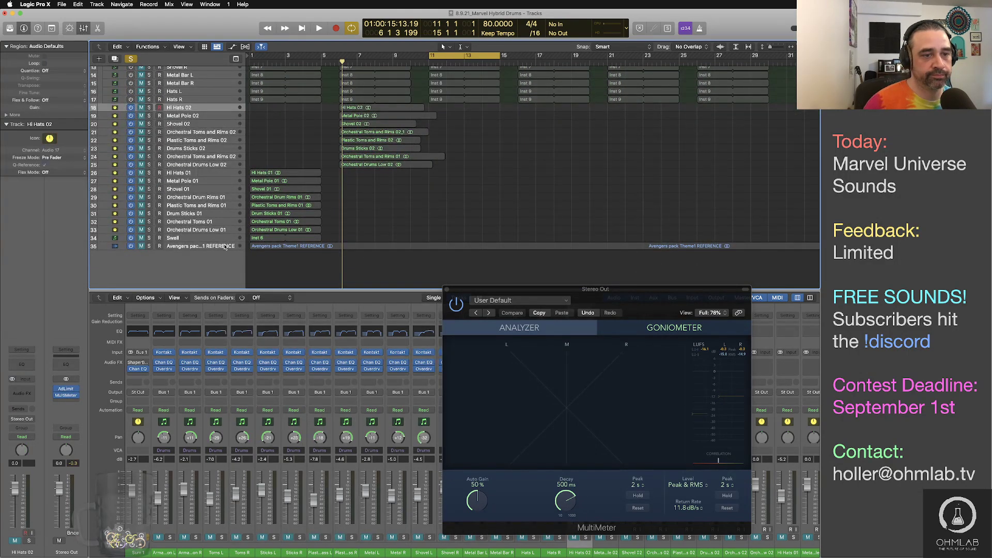
pyautogui.keyDown('shift'); pyautogui.click(225, 247); pyautogui.keyUp('shift')
pyautogui.scroll(5, 224, 233)
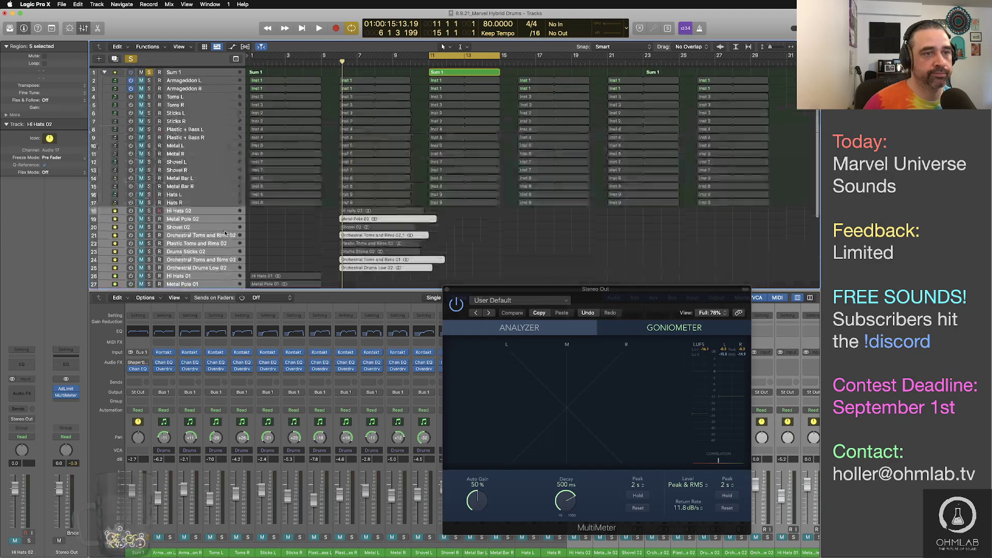
# Unmute Armageddon L and Armageddon R and audition the layer from bar 11
pyautogui.click(210, 80)
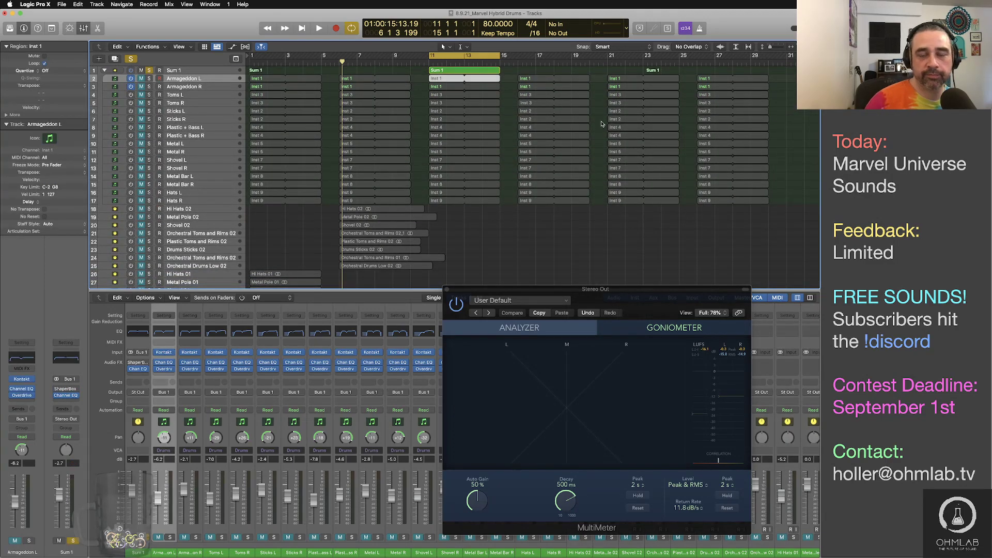
pyautogui.click(486, 248)
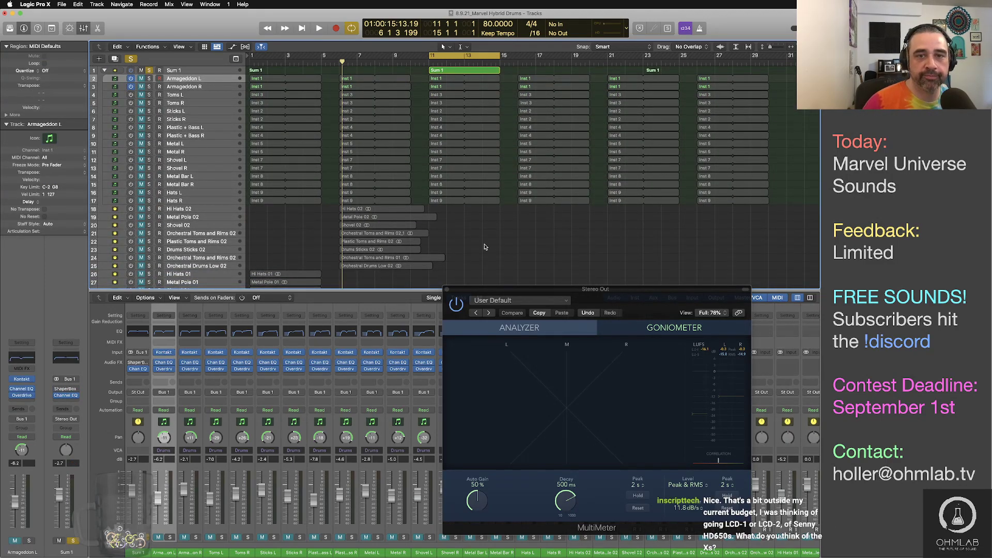
pyautogui.press('space')
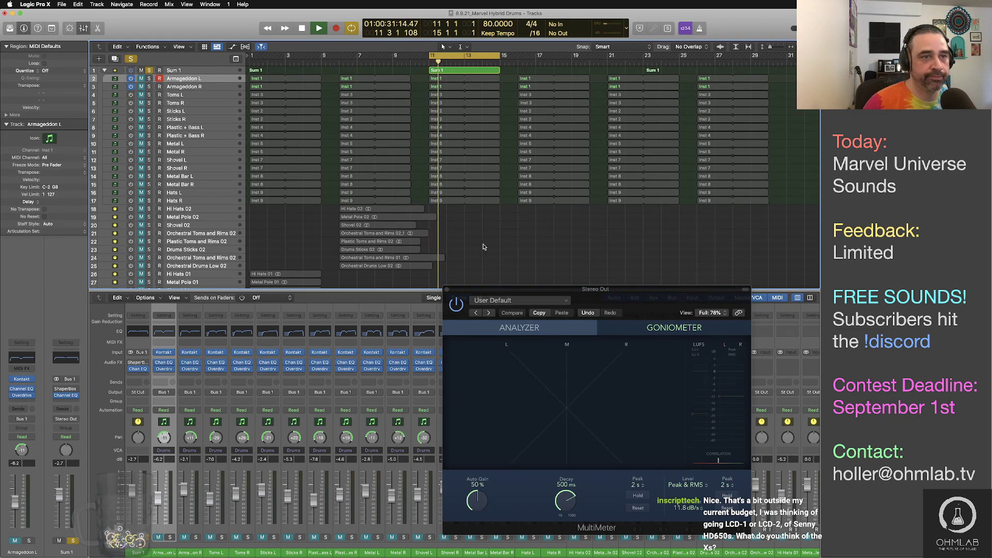
pyautogui.press('space')
pyautogui.moveTo(142, 79); pyautogui.dragTo(142, 86)
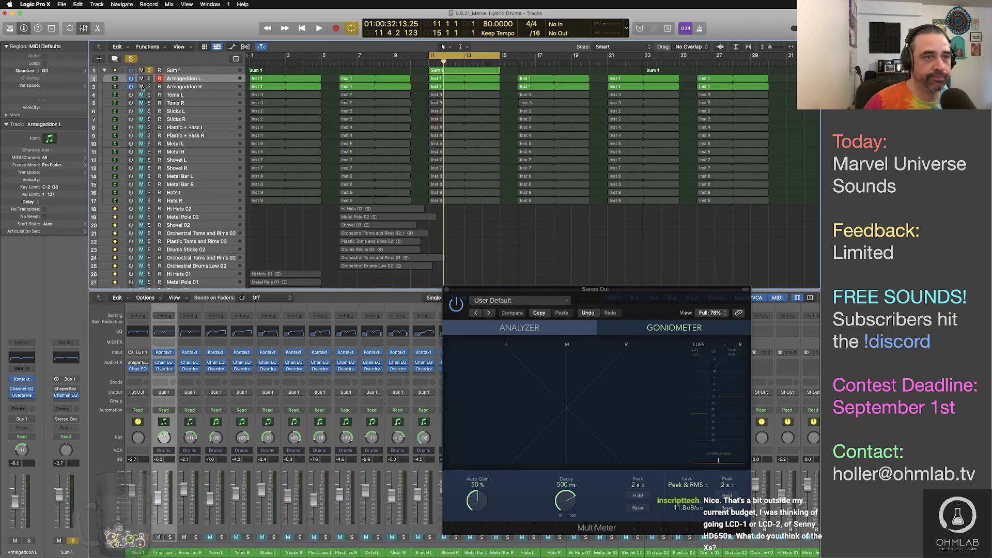
pyautogui.press('space')
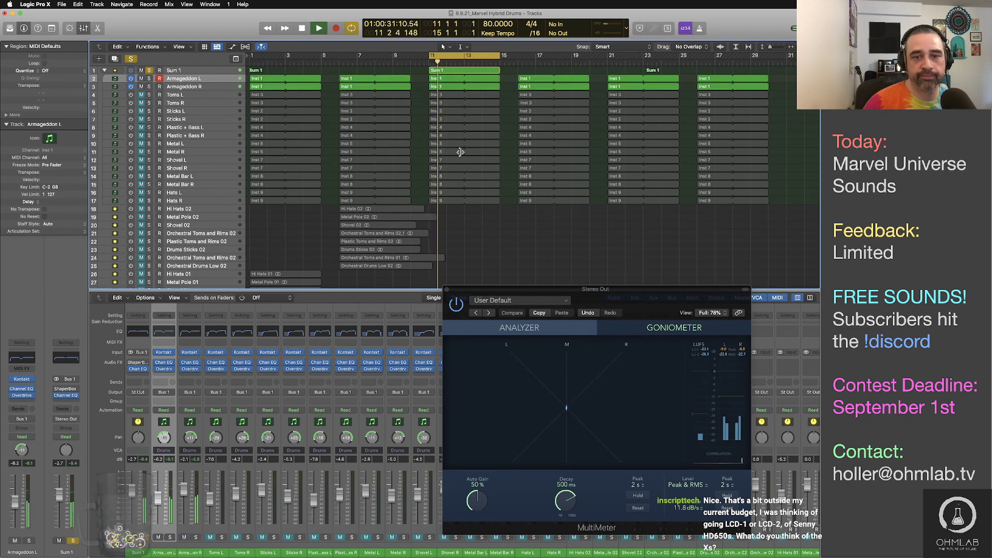
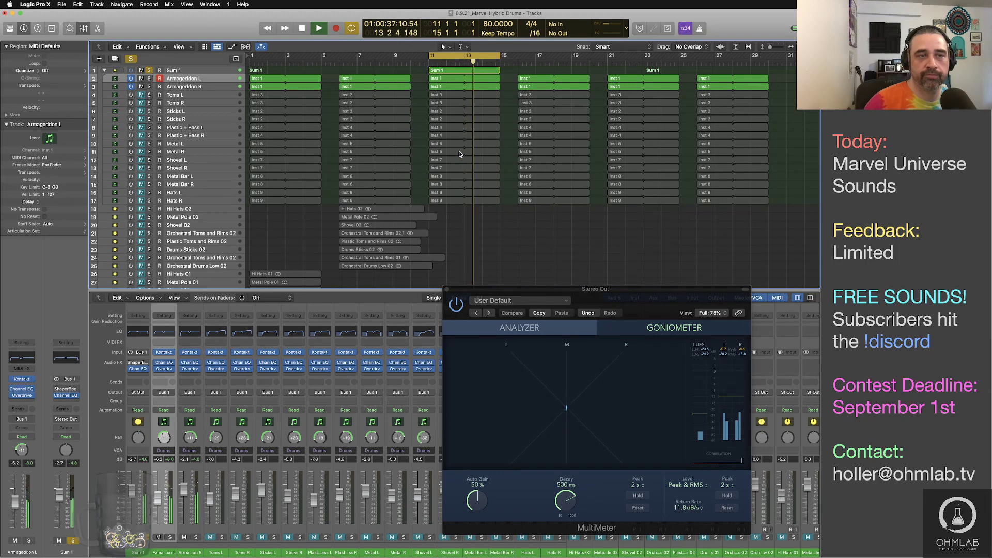
pyautogui.press('space')
# Audition Armageddon L with Armageddon R muted, and compare it with both Armageddon tracks playing together from bar 11
pyautogui.click(141, 87)
pyautogui.press('space')
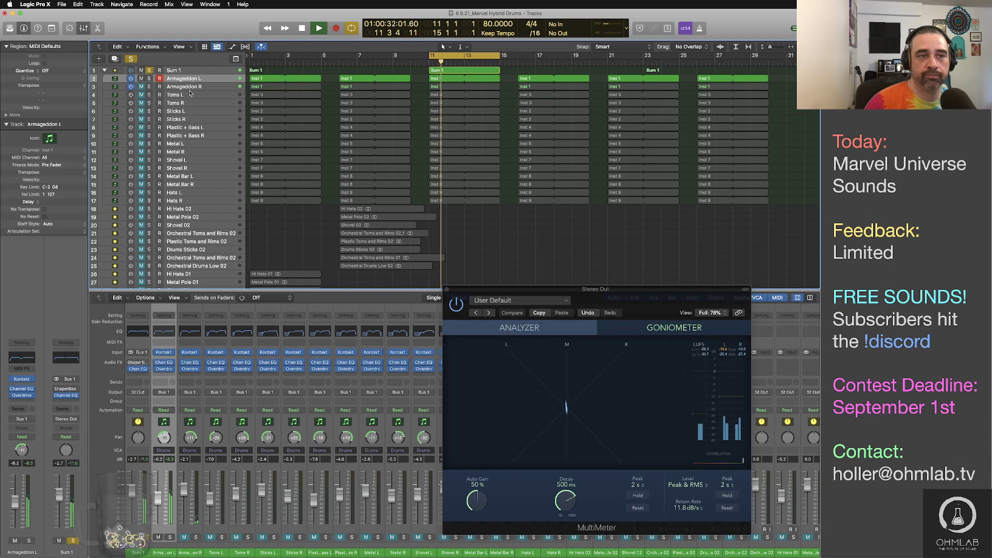
pyautogui.press('space')
pyautogui.click(142, 87)
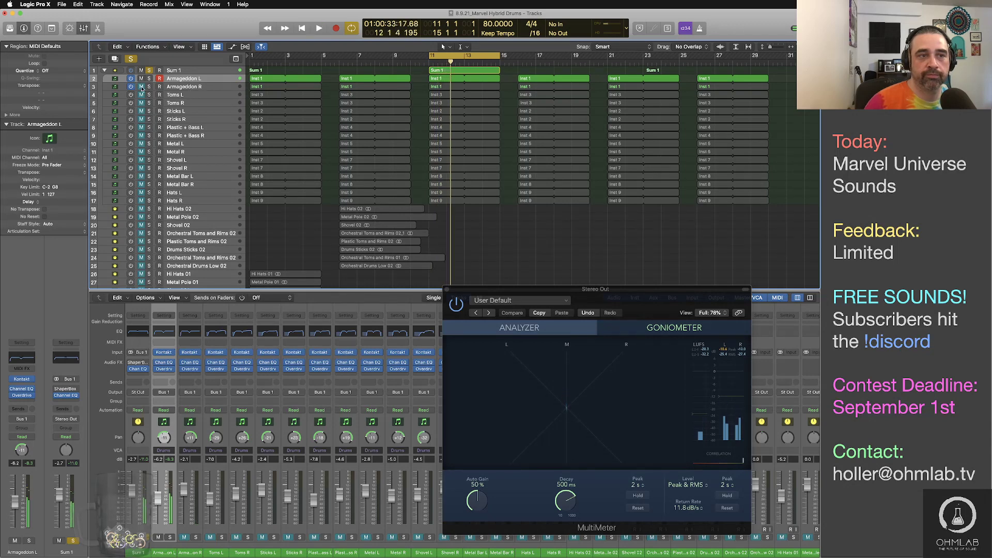
pyautogui.press('space')
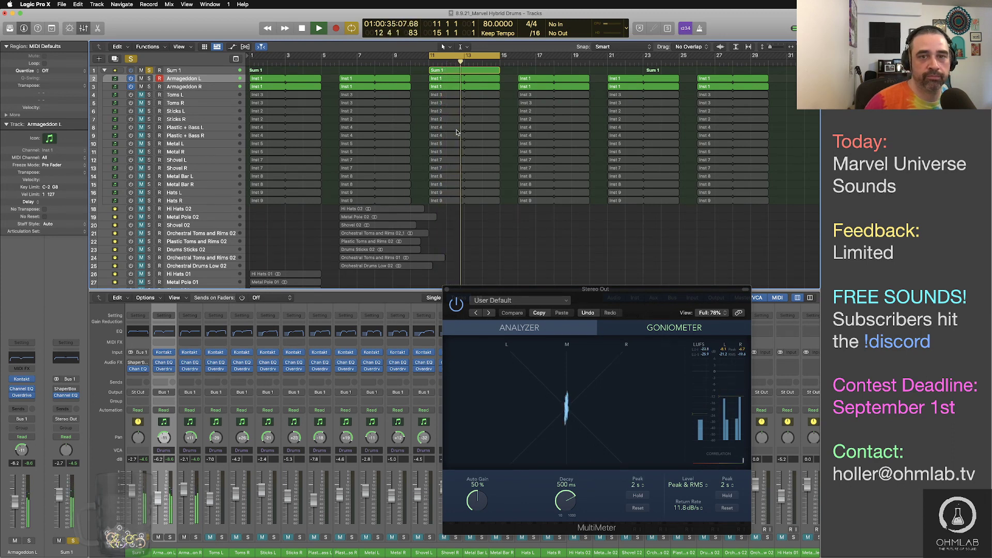
pyautogui.press('space')
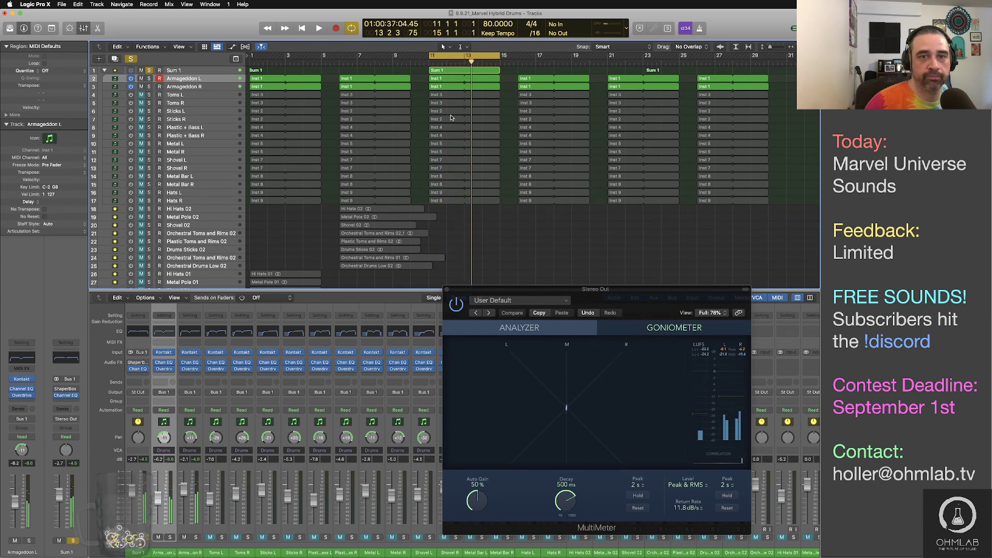
# Bounce the Sum 1 region at bar 11 in place to a new track named Orchestral Drums Low 03
pyautogui.click(442, 73)
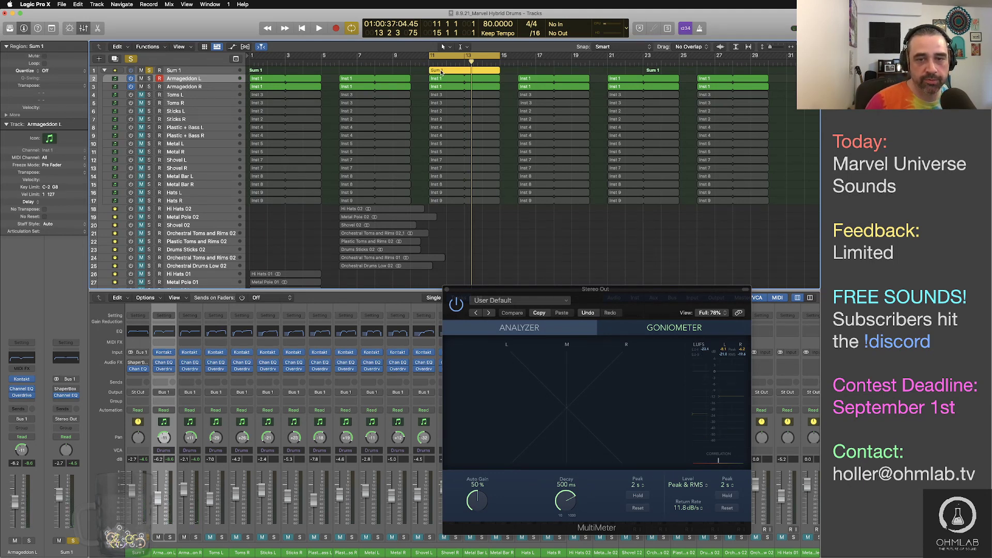
pyautogui.hotkey('ctrl', 'b')
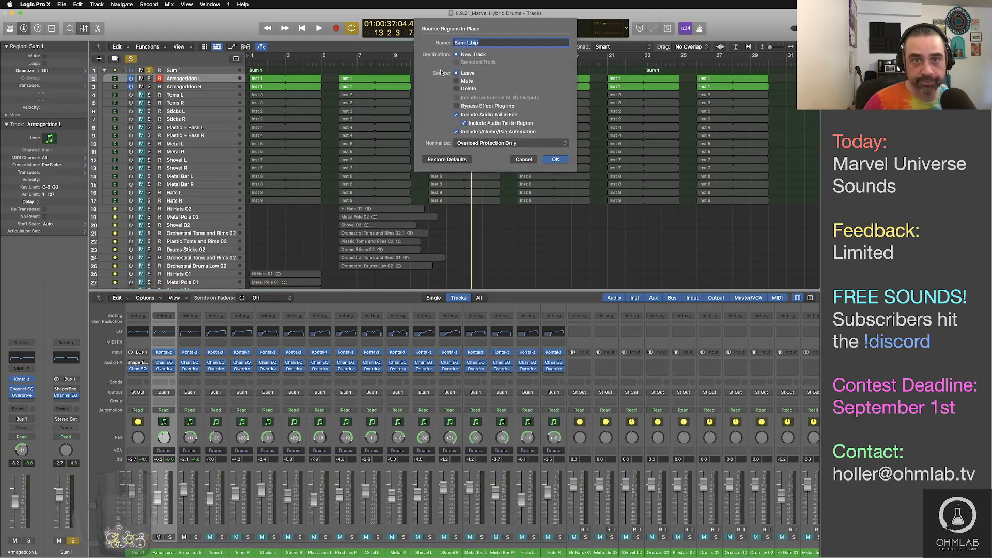
pyautogui.write('Orchestral Drums Low 03')
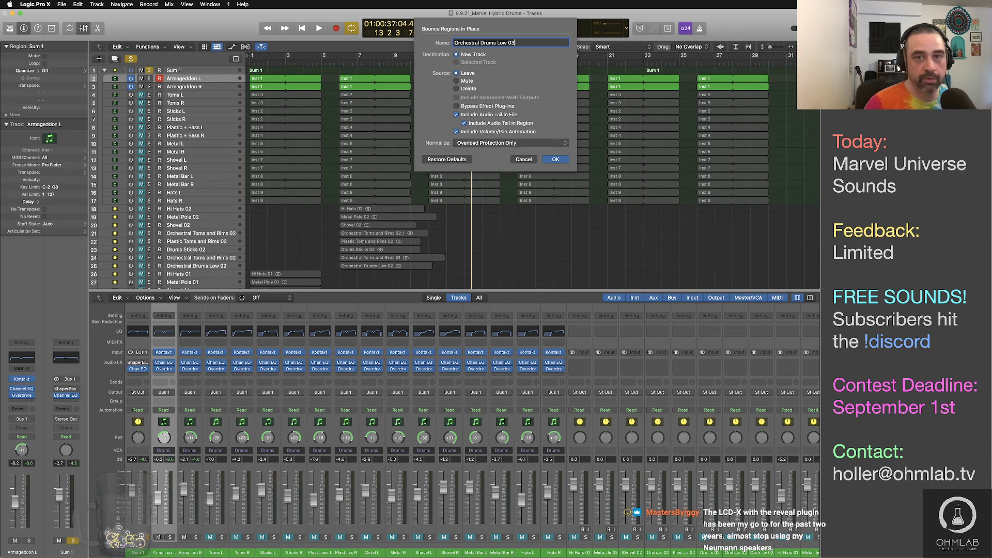
pyautogui.click(550, 163)
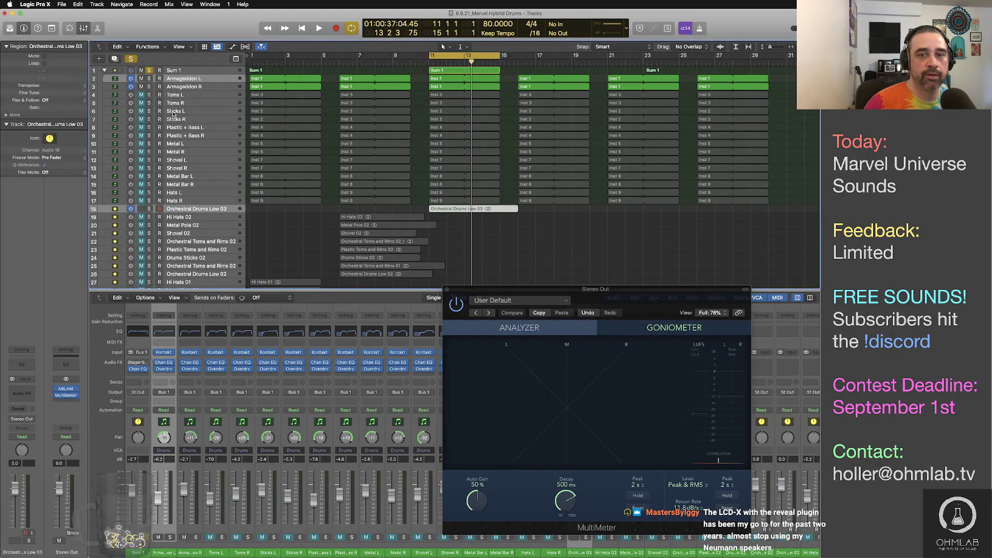
# Mute and switch off Armageddon L and R, then activate and unmute Toms L and R for playback from bar 11
pyautogui.click(142, 78)
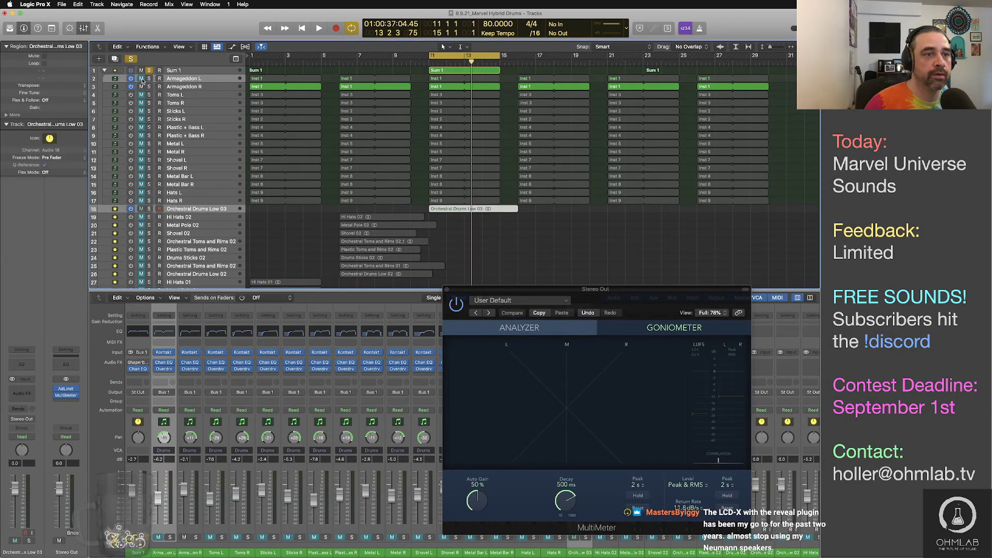
pyautogui.click(142, 86)
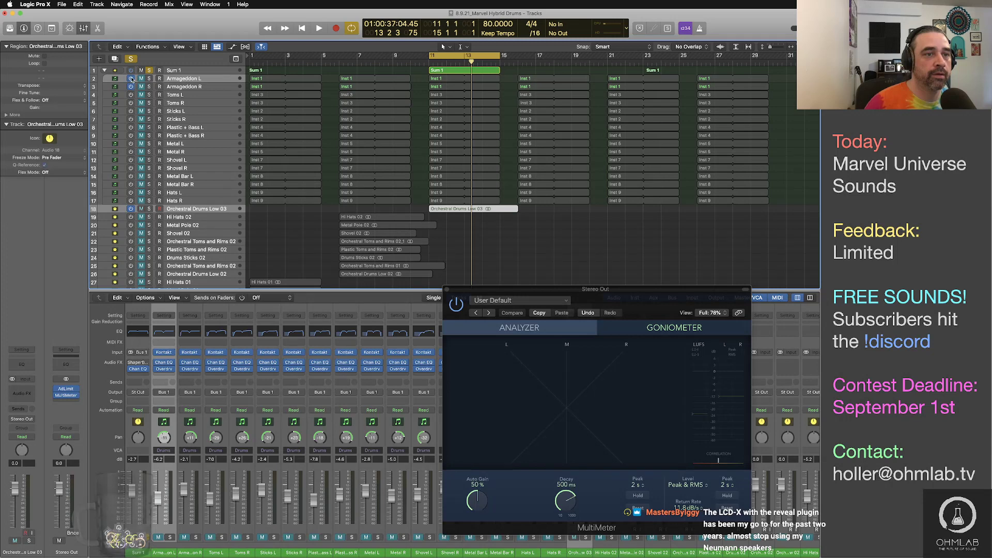
pyautogui.moveTo(132, 79); pyautogui.dragTo(131, 95)
pyautogui.click(142, 94)
pyautogui.click(142, 103)
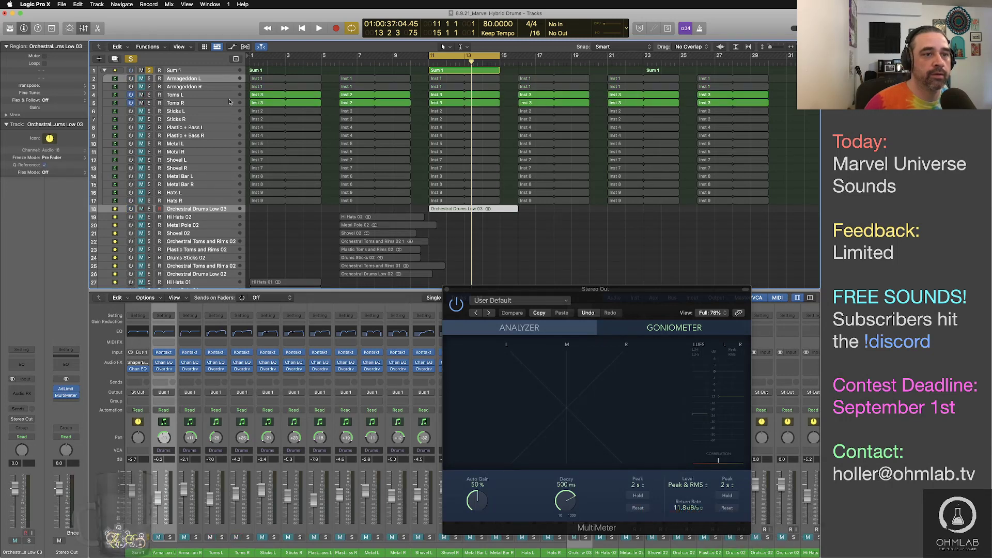
pyautogui.press('space')
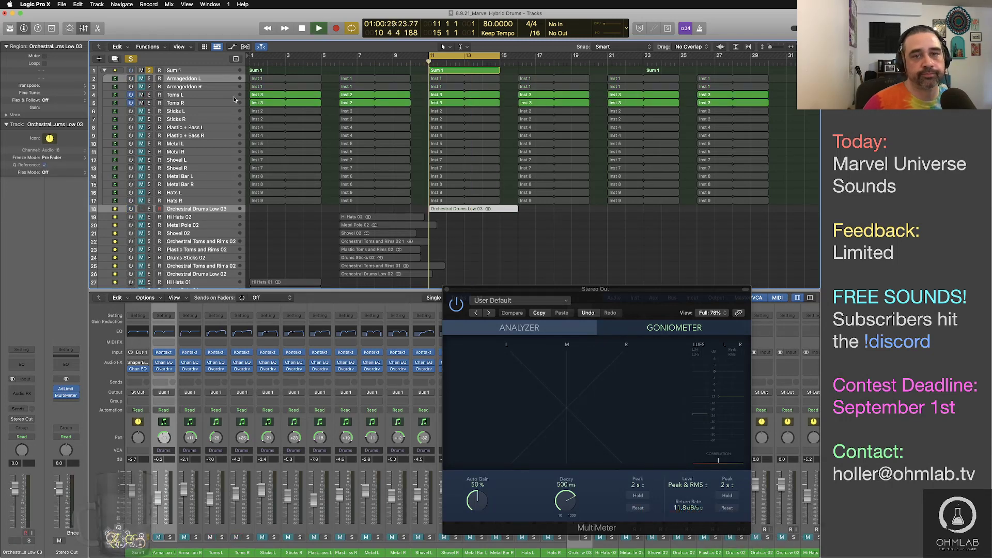
# Stop playback and bounce the bar 11 Sum 1 region in place to a new track named Orchestral Toms and Rims 03
pyautogui.click(460, 72)
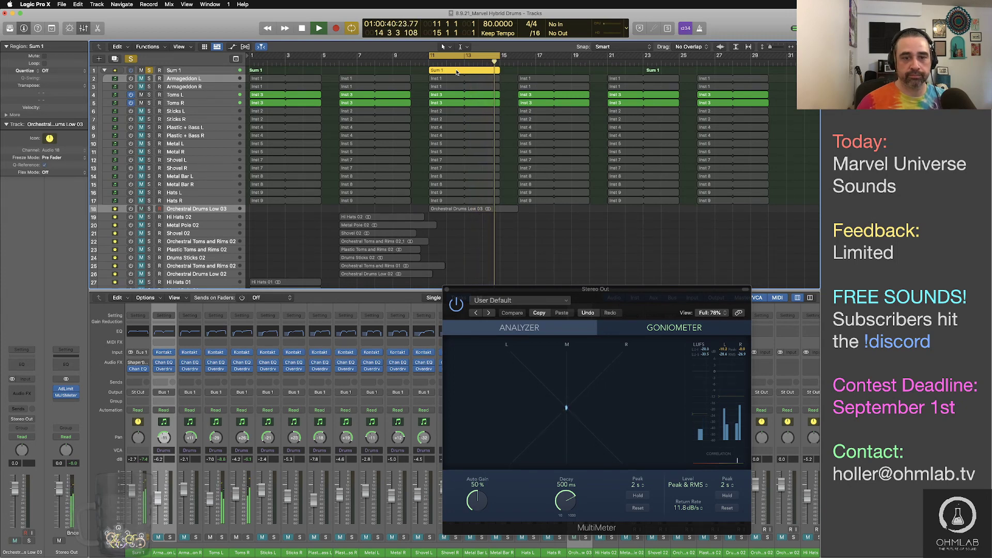
pyautogui.press('space')
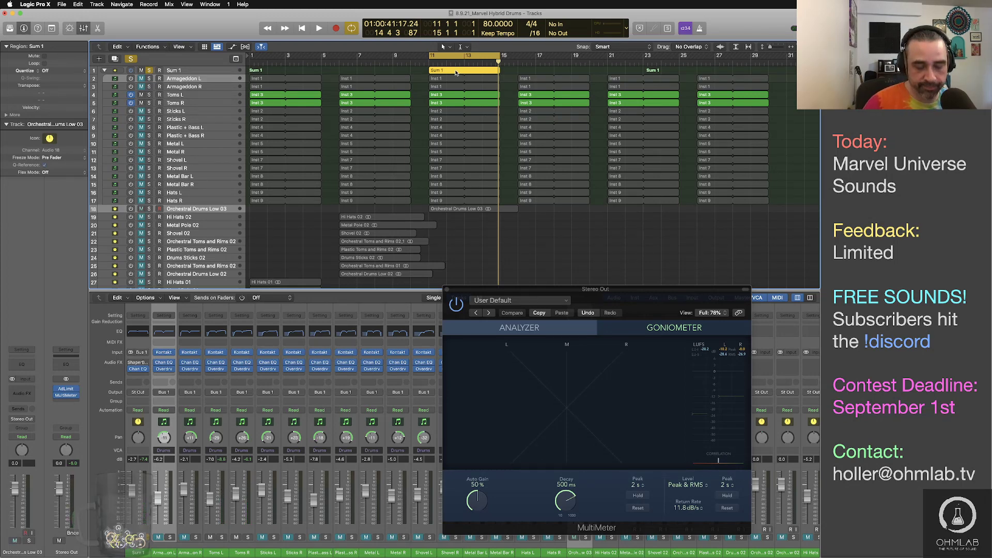
pyautogui.hotkey('ctrl', 'b')
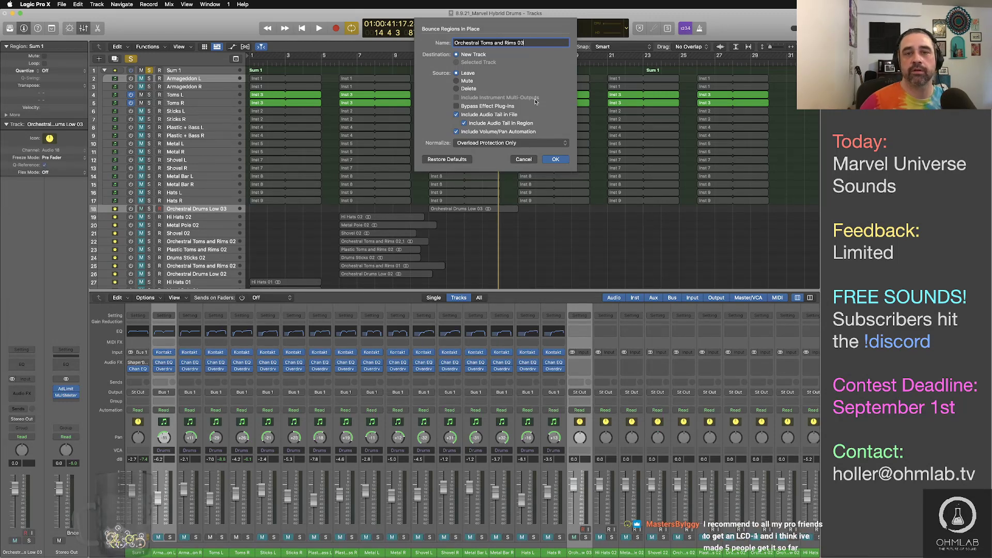
pyautogui.click(557, 160)
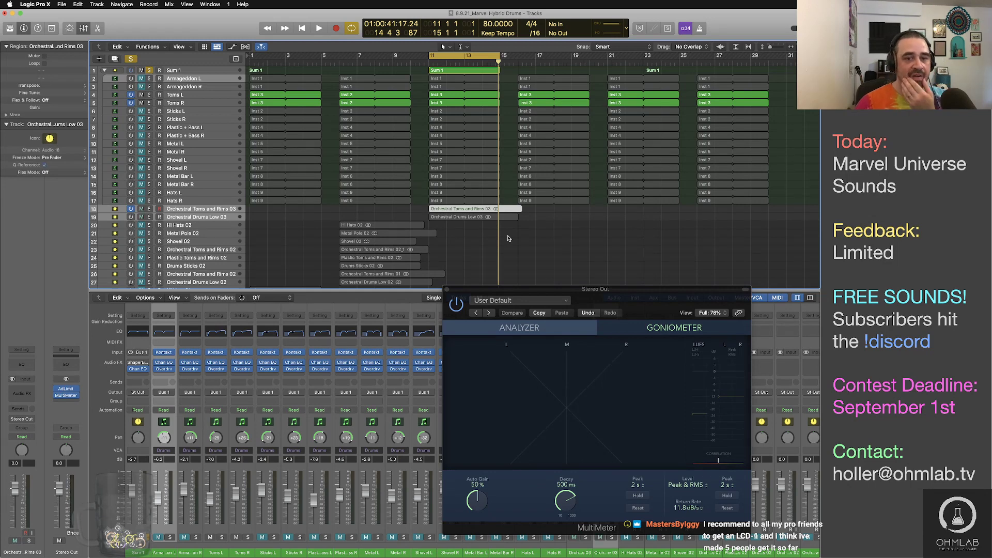
# Rename the track holding the Orchestral Toms and Rims 01 region as Orchestral Toms and Rims 01
pyautogui.click(235, 274)
pyautogui.click(235, 275)
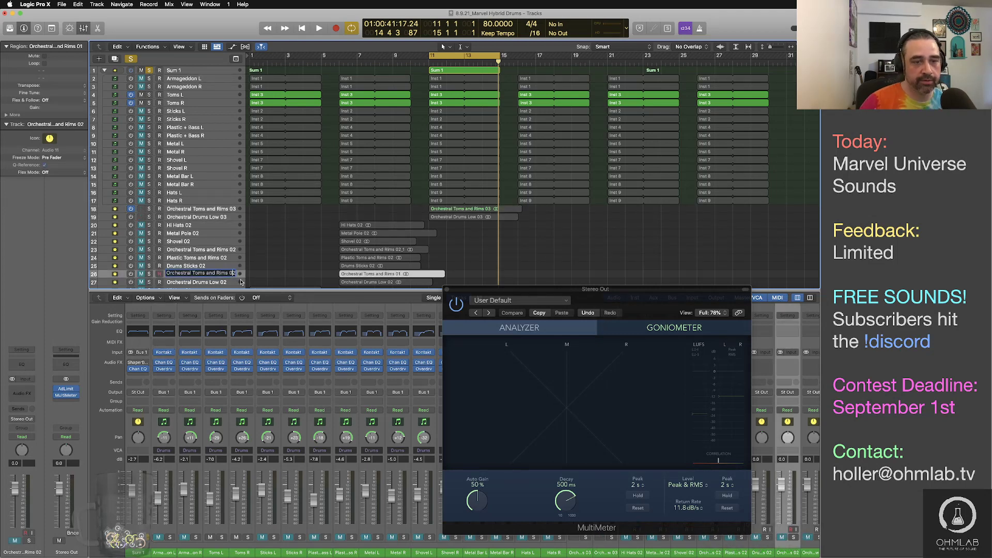
pyautogui.write('1')
pyautogui.press('Return')
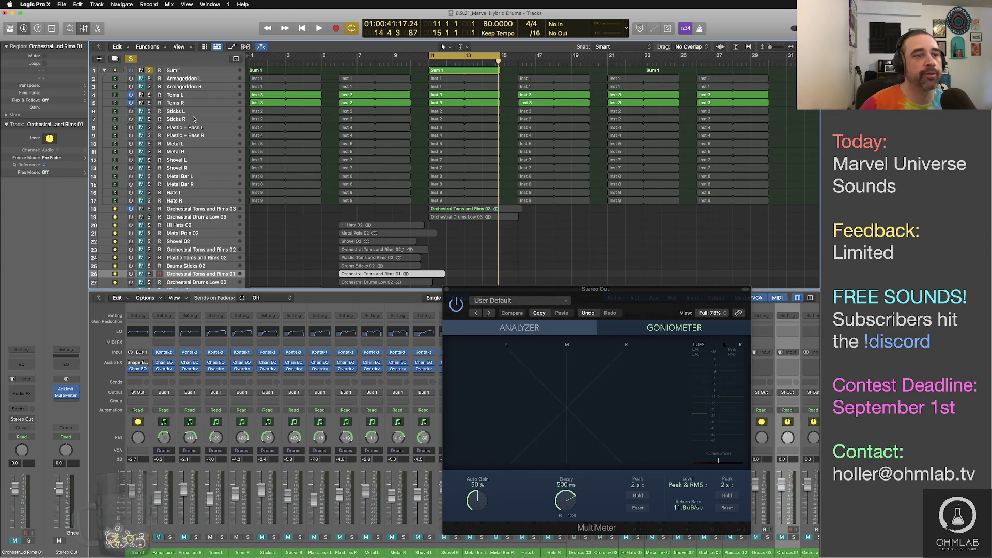
# Switch the active layer from Toms L and R to Sticks L and R and audition it from bar 11
pyautogui.click(133, 98)
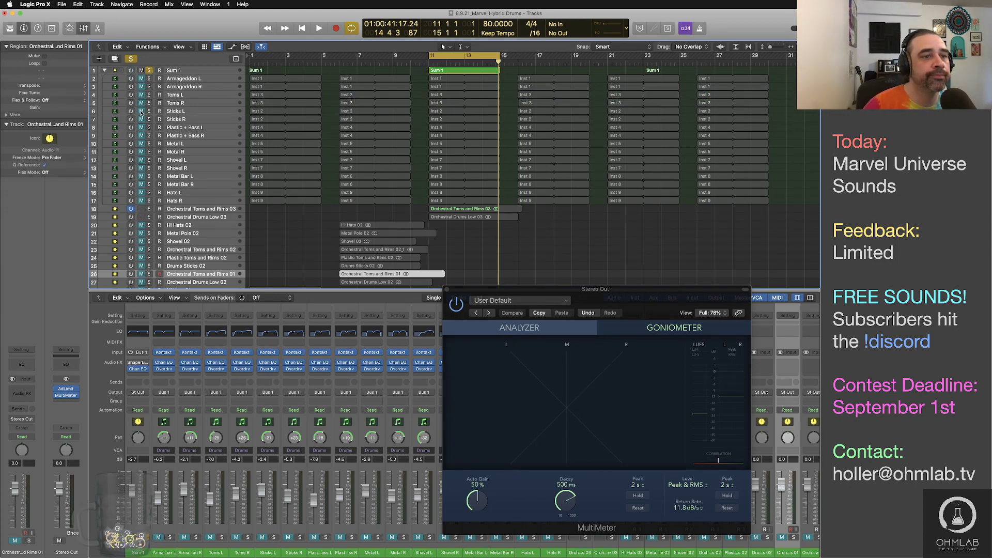
pyautogui.click(130, 114)
pyautogui.press('space')
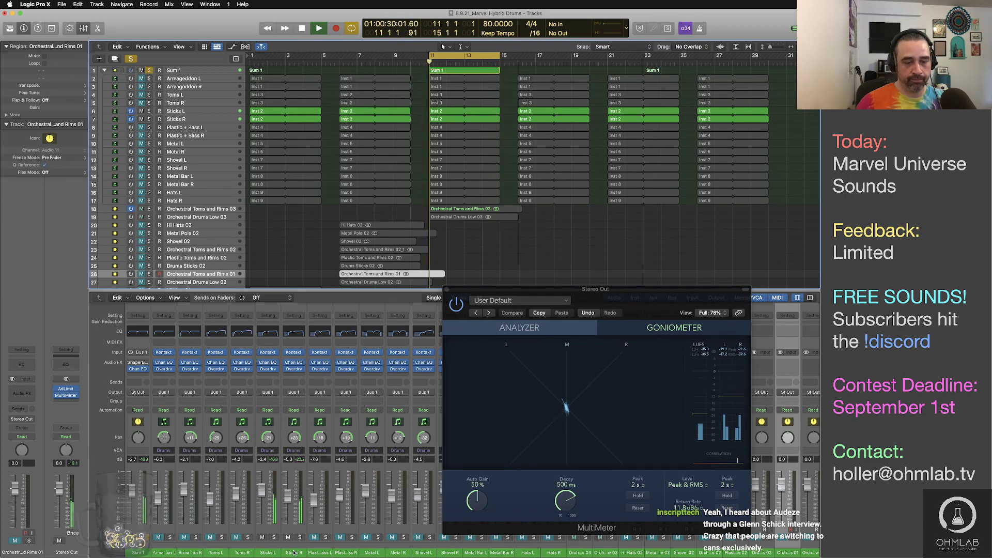
# Raise the Sticks L volume to -1.1 dB and Sticks R to -4.0 dB during playback
pyautogui.moveTo(289, 510); pyautogui.dragTo(263, 500)
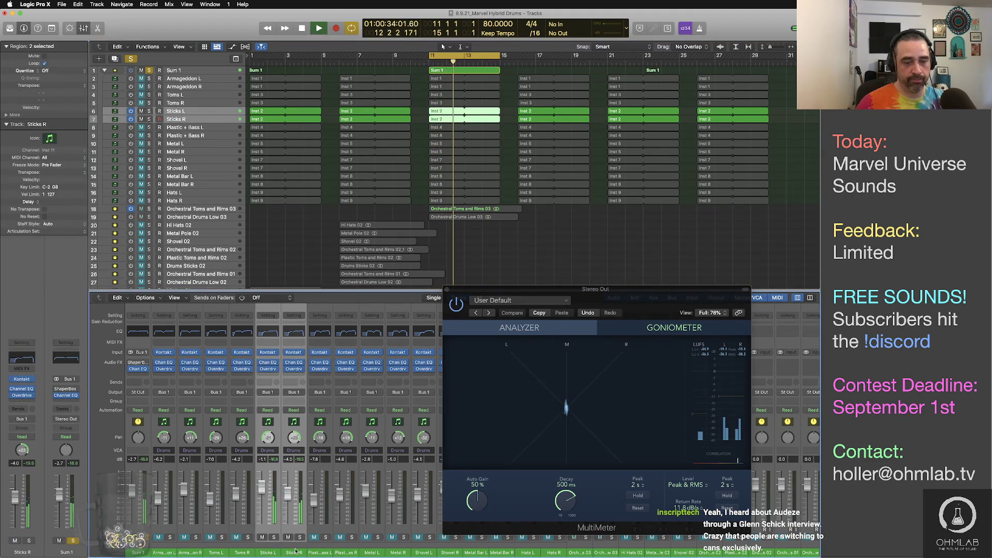
pyautogui.click(457, 120)
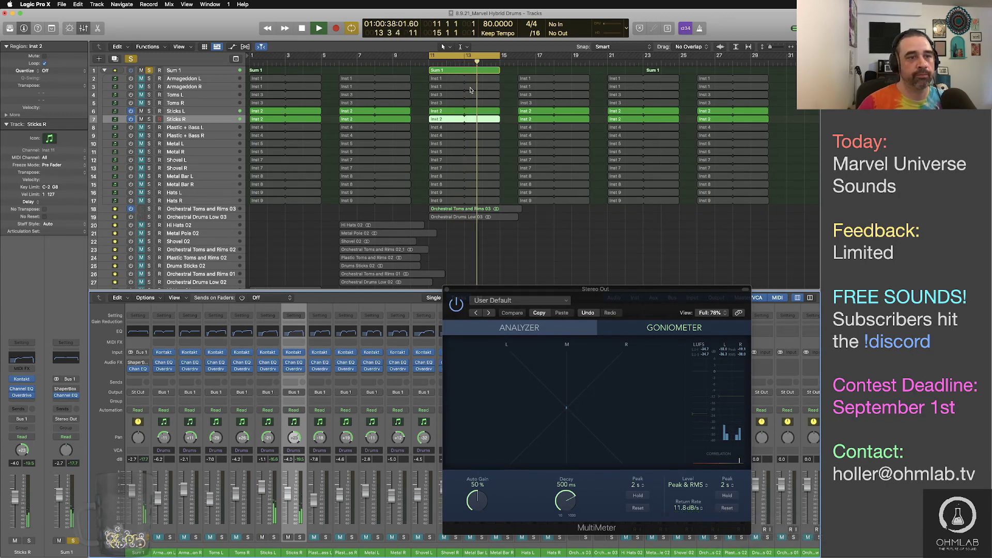
pyautogui.press('space')
# Bounce the bar 11 Sum 1 region in place to a new track named Drum Sticks 03
pyautogui.click(446, 71)
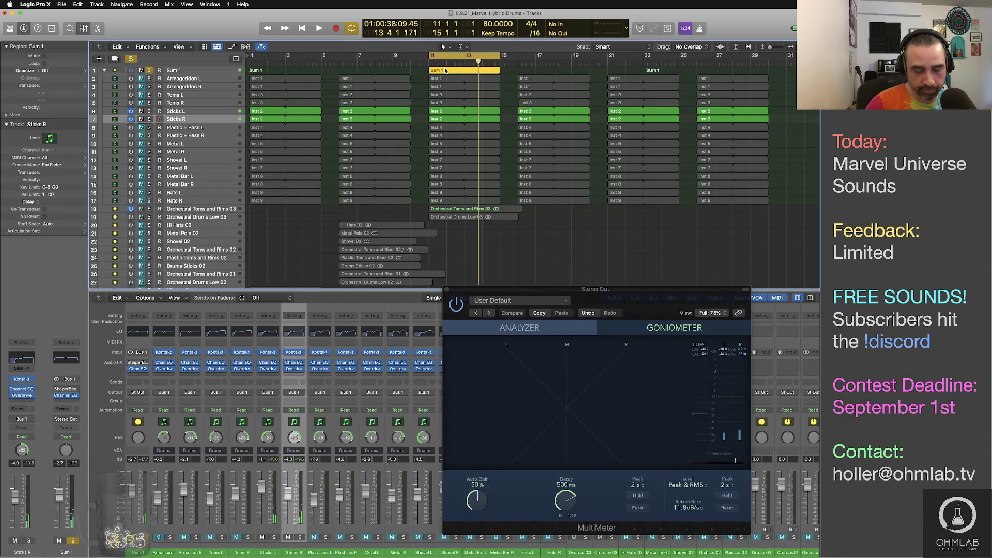
pyautogui.hotkey('ctrl', 'b')
pyautogui.write('Dr')
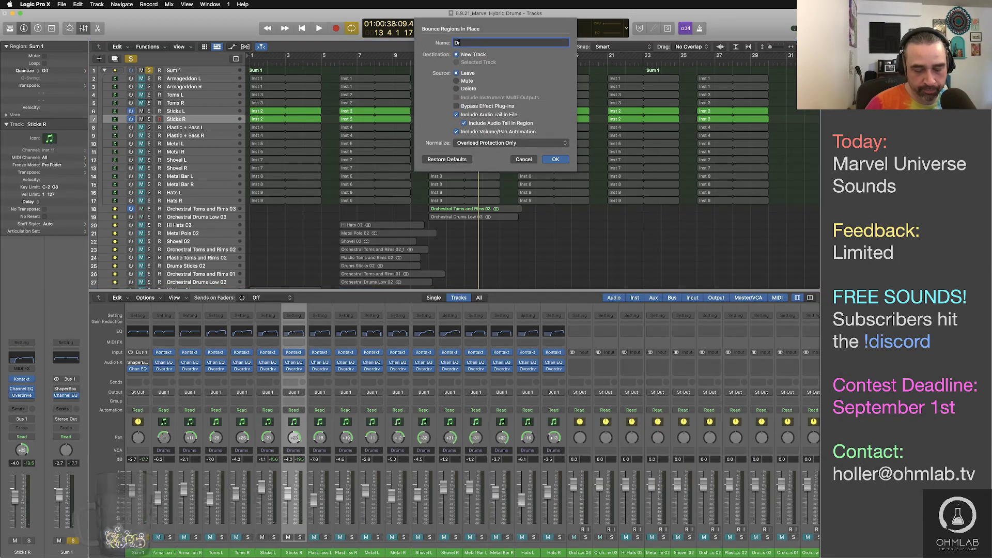
pyautogui.write('um S')
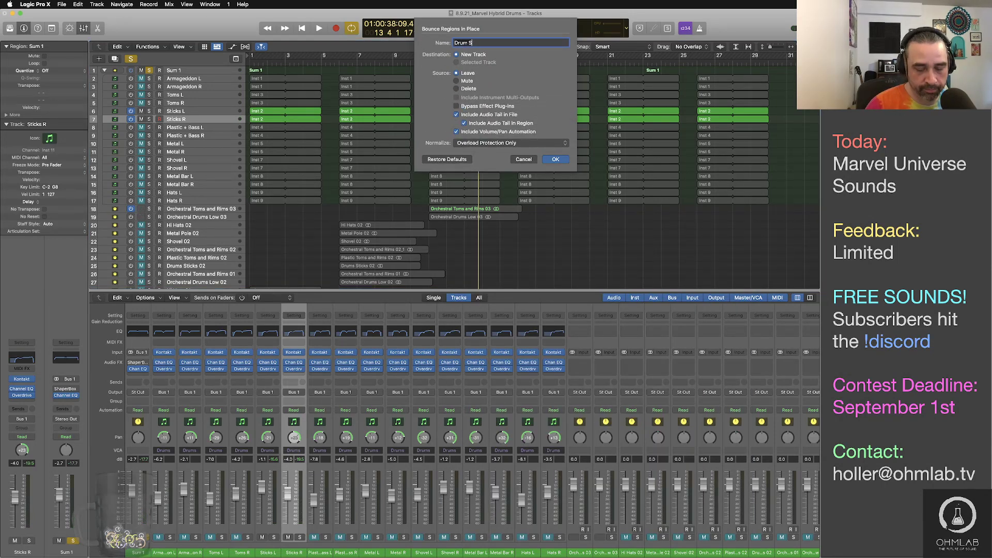
pyautogui.write('ticks 03')
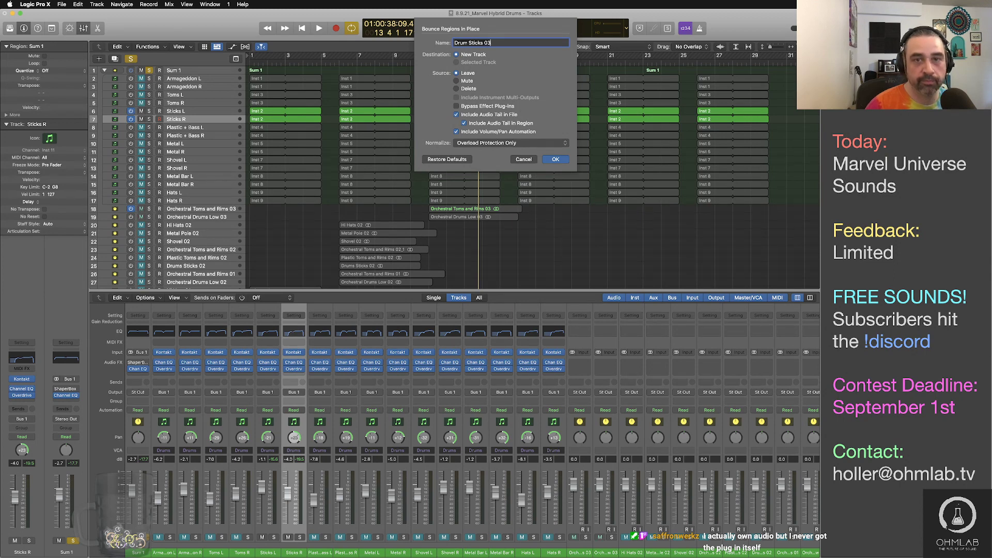
pyautogui.click(555, 160)
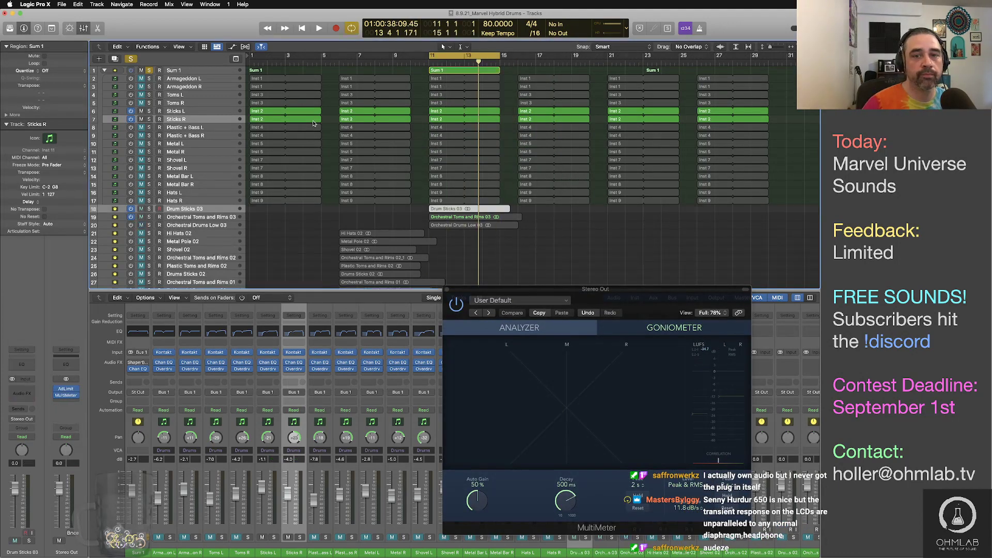
# Switch the active layer from Sticks L and R to Plastic + Bass L and R and audition it from bar 11
pyautogui.click(131, 119)
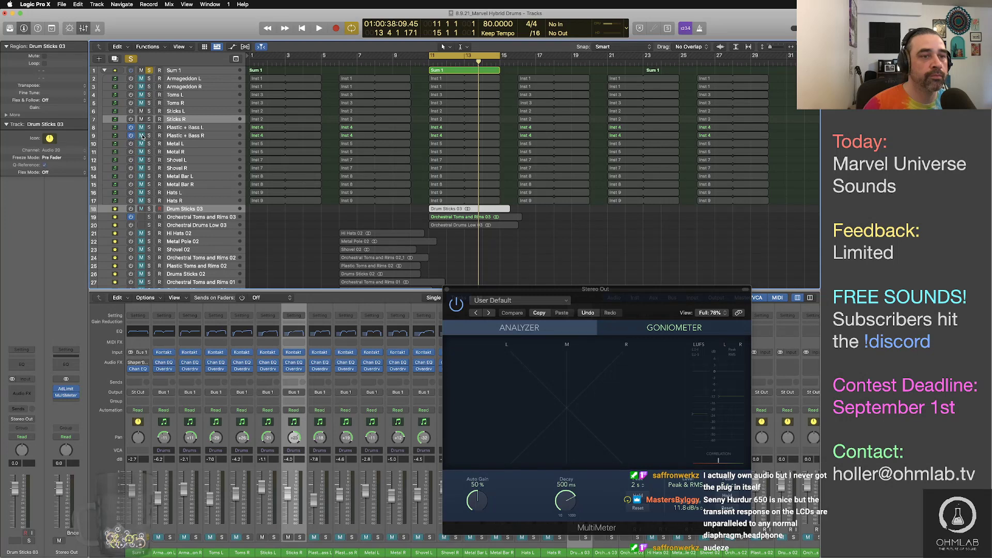
pyautogui.moveTo(142, 136); pyautogui.dragTo(141, 127)
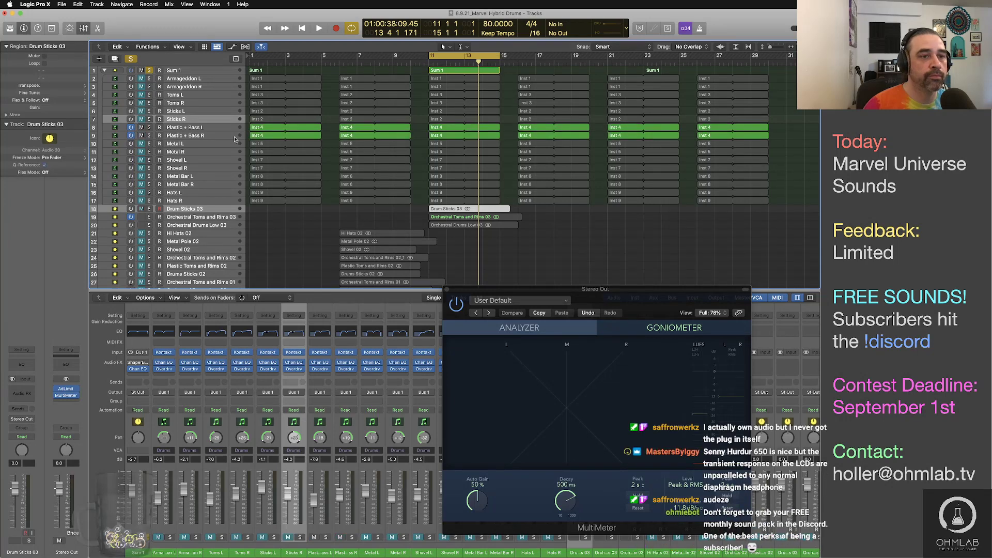
pyautogui.press('space')
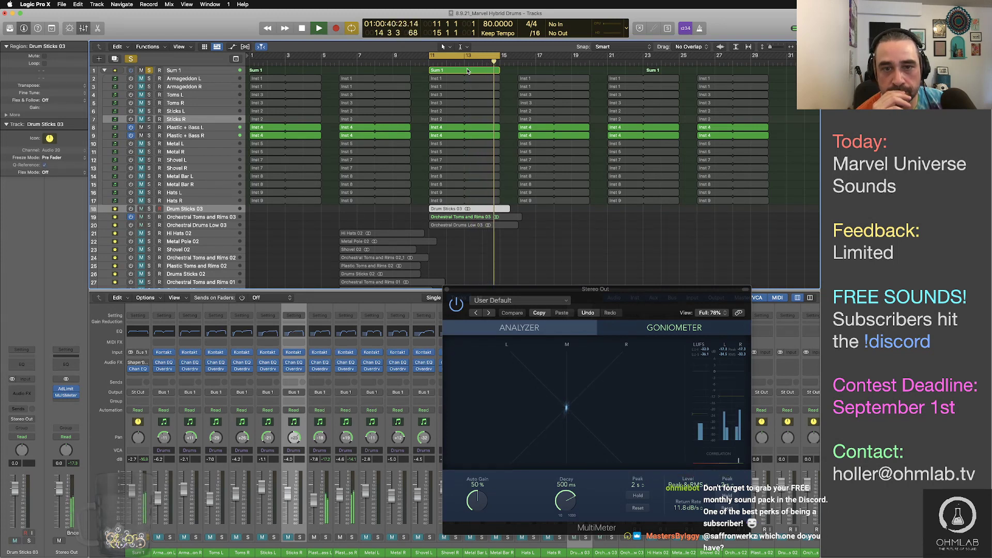
pyautogui.press('space')
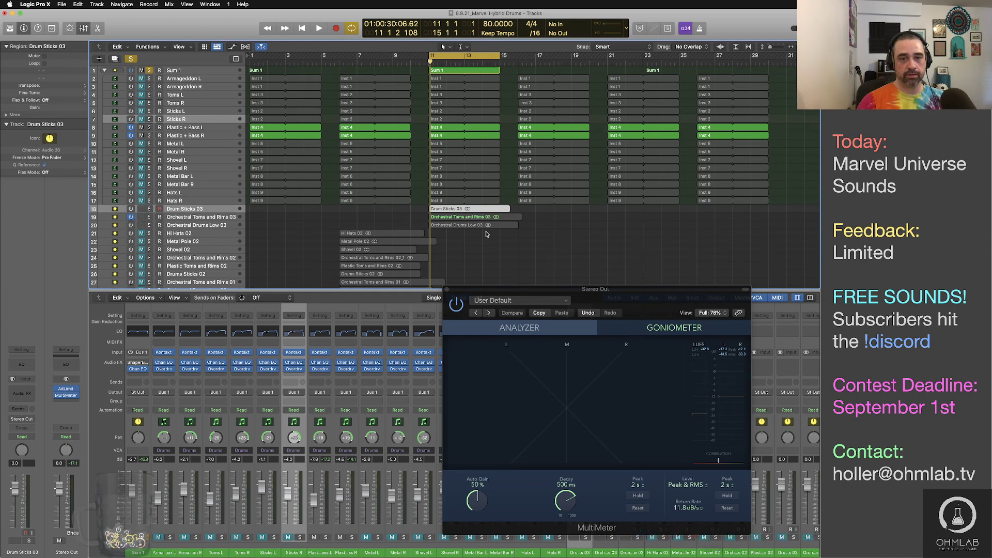
pyautogui.press('space')
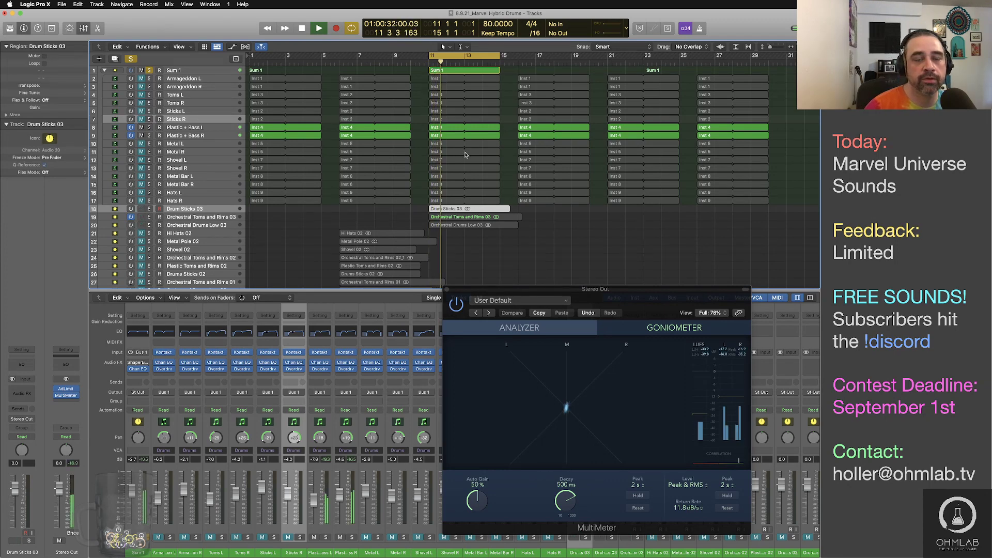
pyautogui.press('space')
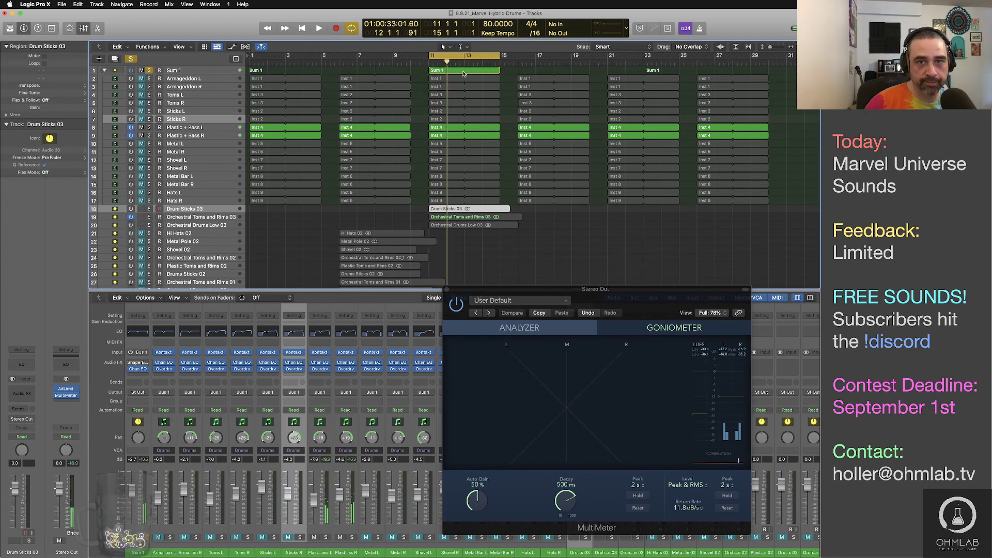
# Bounce the bar 11 Sum 1 region in place to a new track named Plastic Drum Rims 01
pyautogui.click(464, 73)
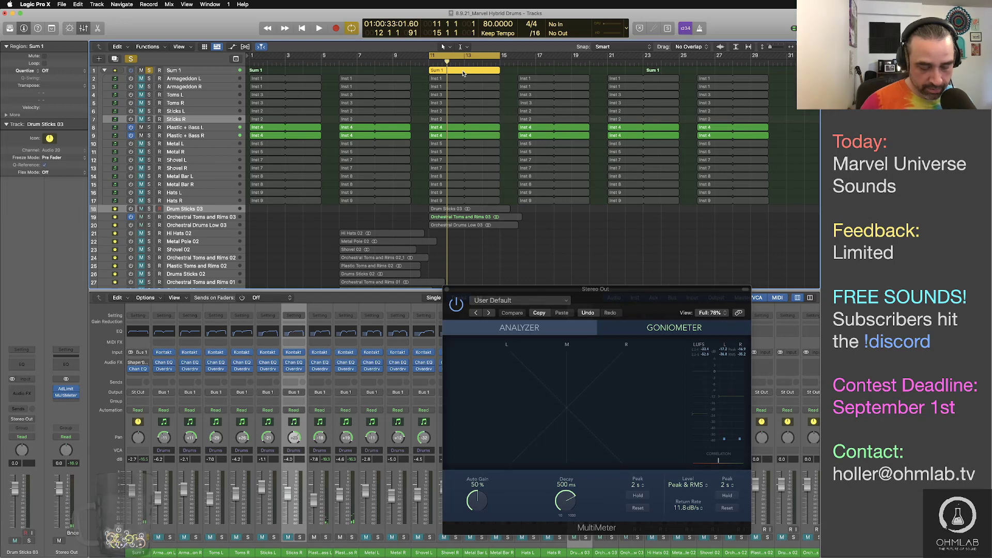
pyautogui.hotkey('ctrl', 'b')
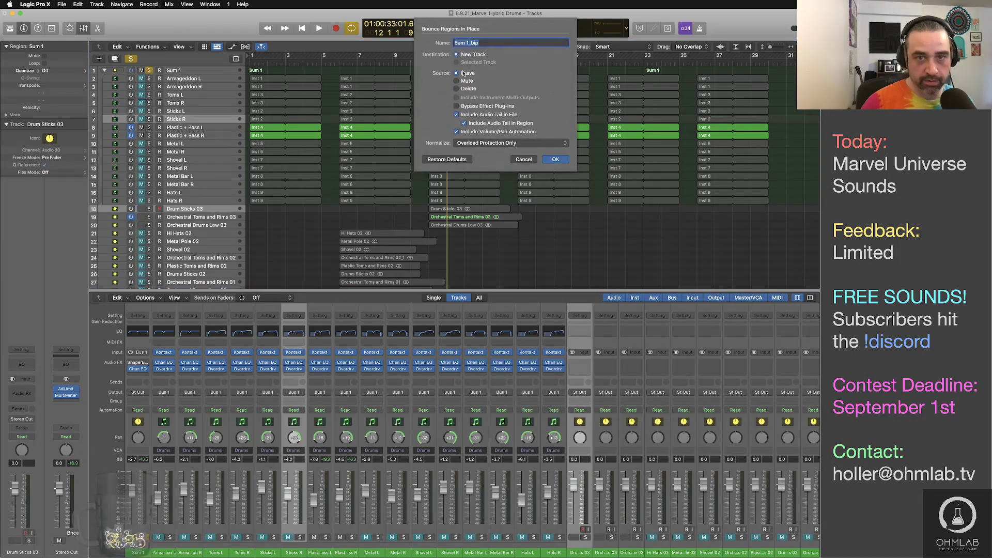
pyautogui.write('Pla')
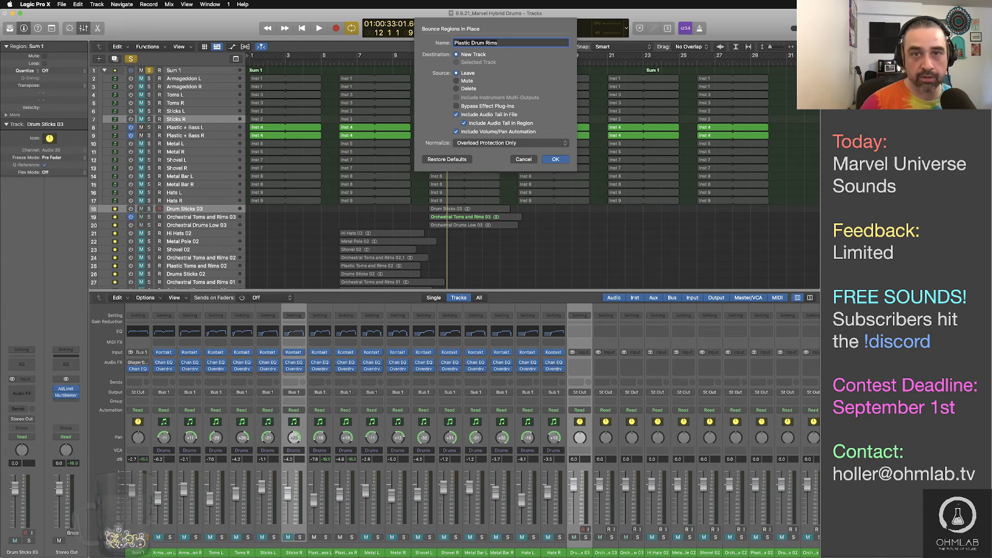
pyautogui.write('stic Drum Rims 01')
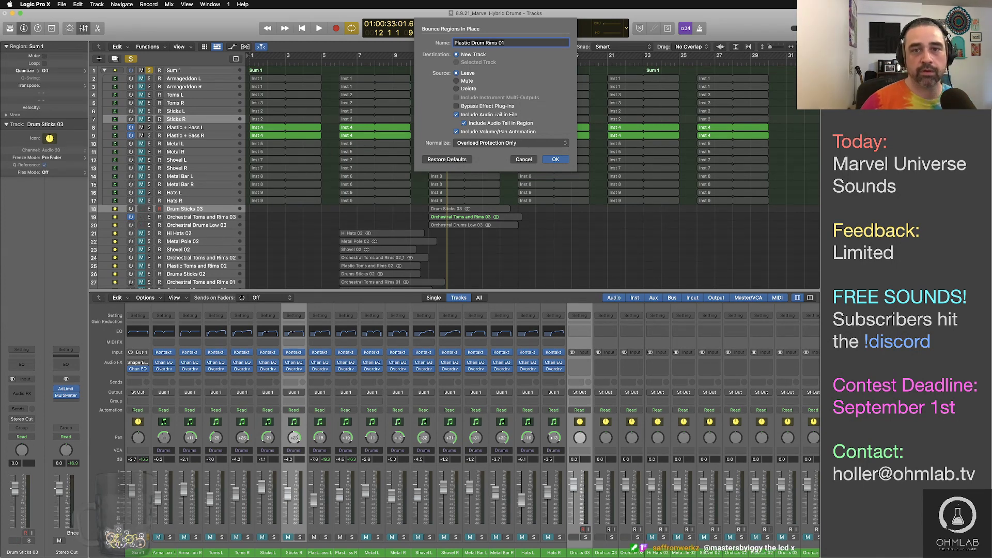
pyautogui.click(555, 160)
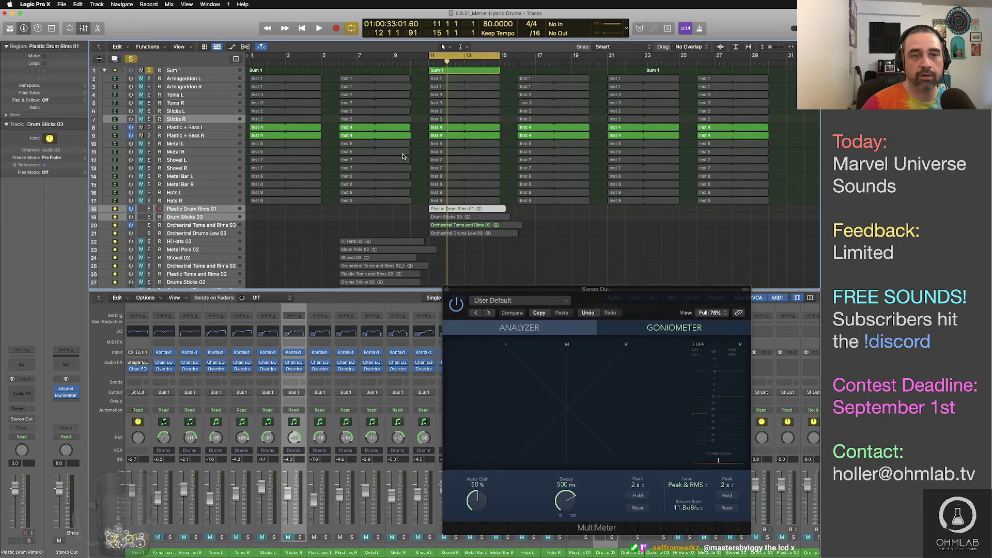
# Switch the active layer from Plastic + Bass L and R to Metal L and R and audition it from bar 11
pyautogui.moveTo(130, 127); pyautogui.dragTo(131, 145)
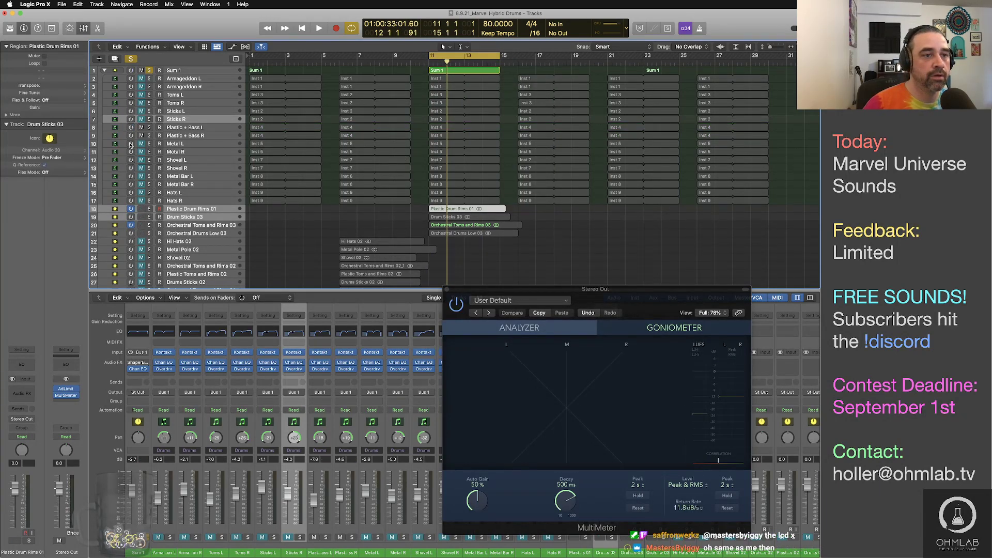
pyautogui.click(140, 153)
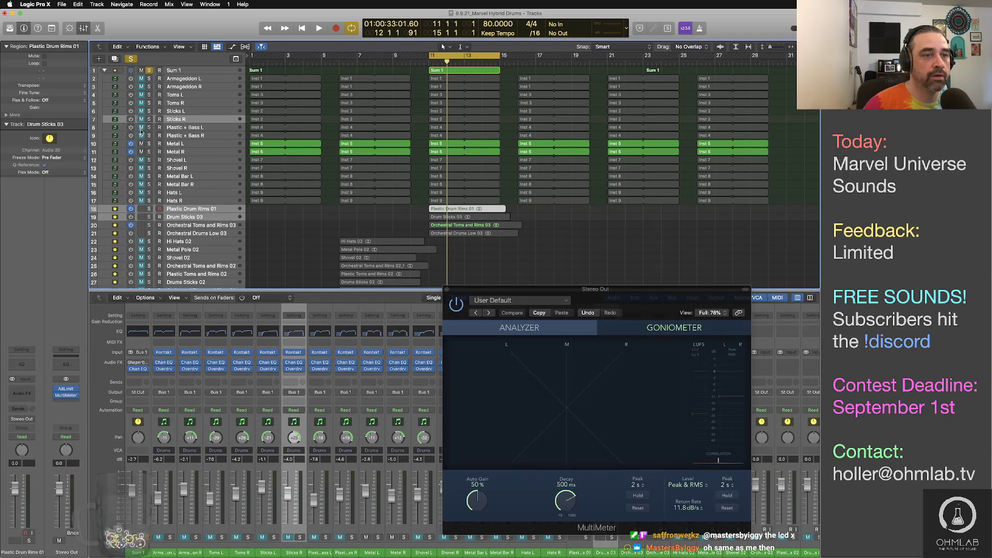
pyautogui.press('space')
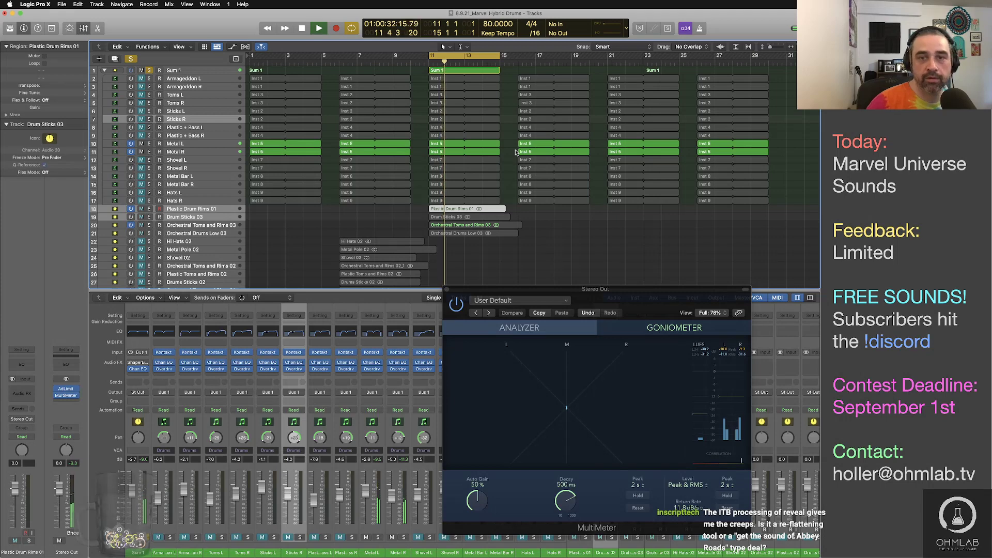
pyautogui.press('space')
# Bounce the bar 11 Sum 1 region in place to a new track named Orchestral Toms and Rims 04
pyautogui.click(443, 72)
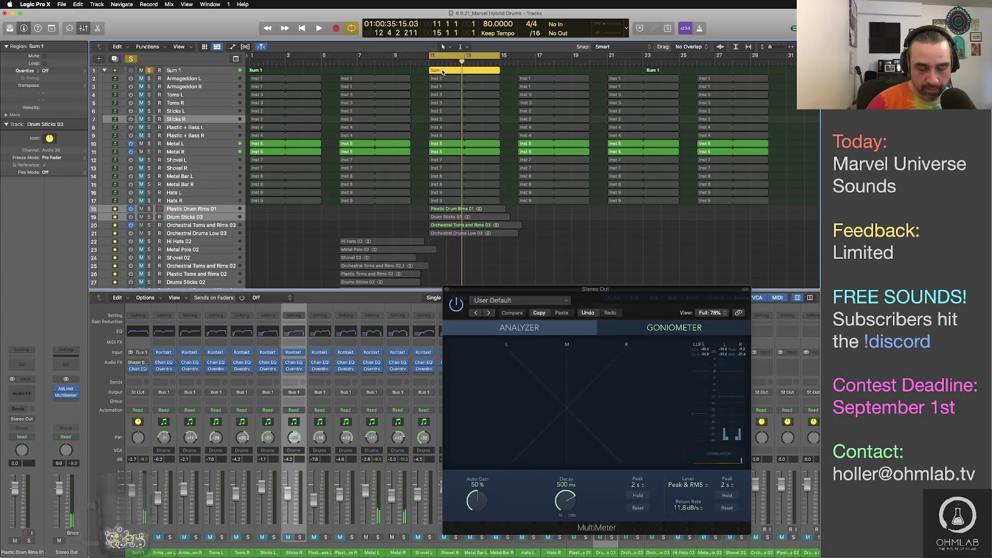
pyautogui.press('v')
pyautogui.hotkey('ctrl', 'b')
pyautogui.write('Orchestral Toms and Rims 04')
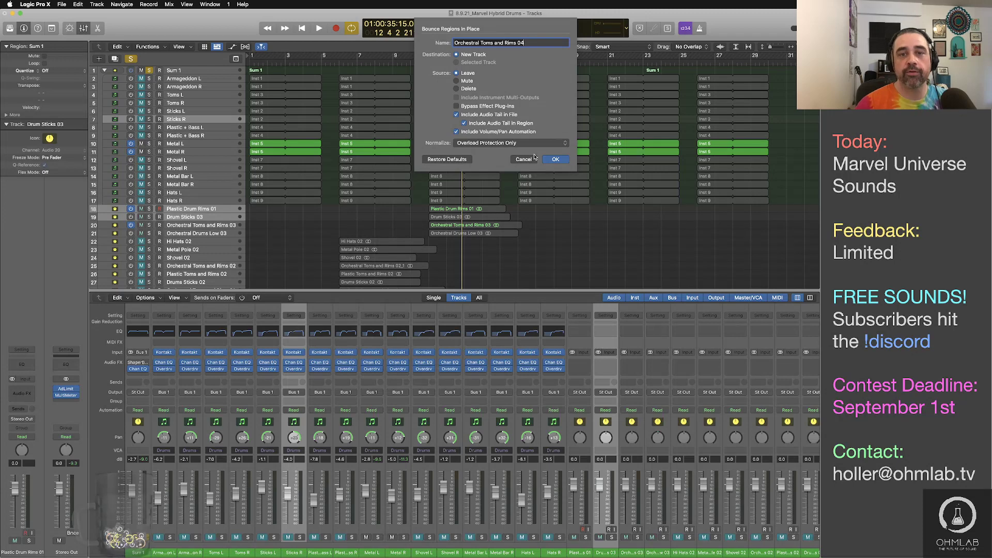
pyautogui.click(555, 159)
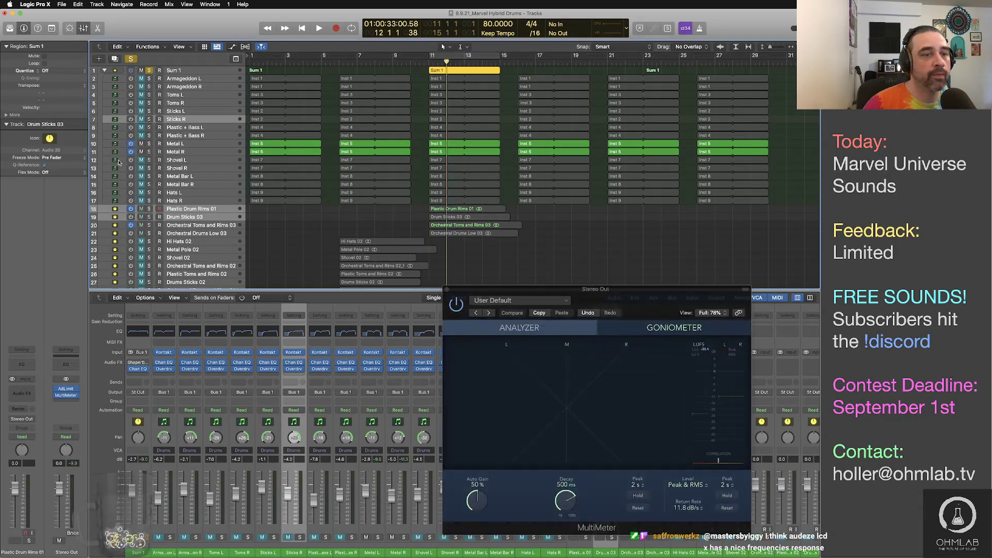
# Switch the active layer from Metal L and R to Shovel L and R and audition it from bar 11
pyautogui.moveTo(131, 144); pyautogui.dragTo(141, 162)
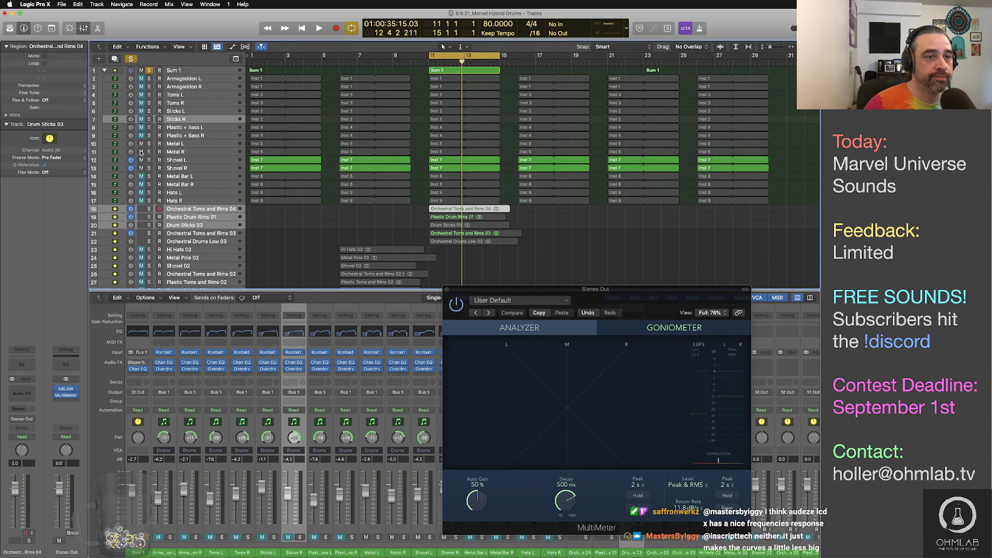
pyautogui.press('space')
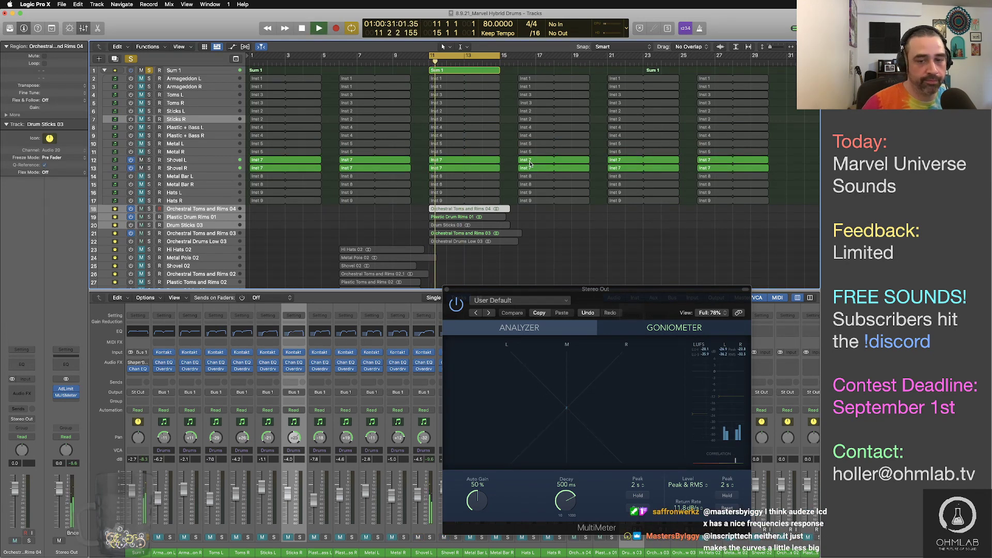
pyautogui.press('space')
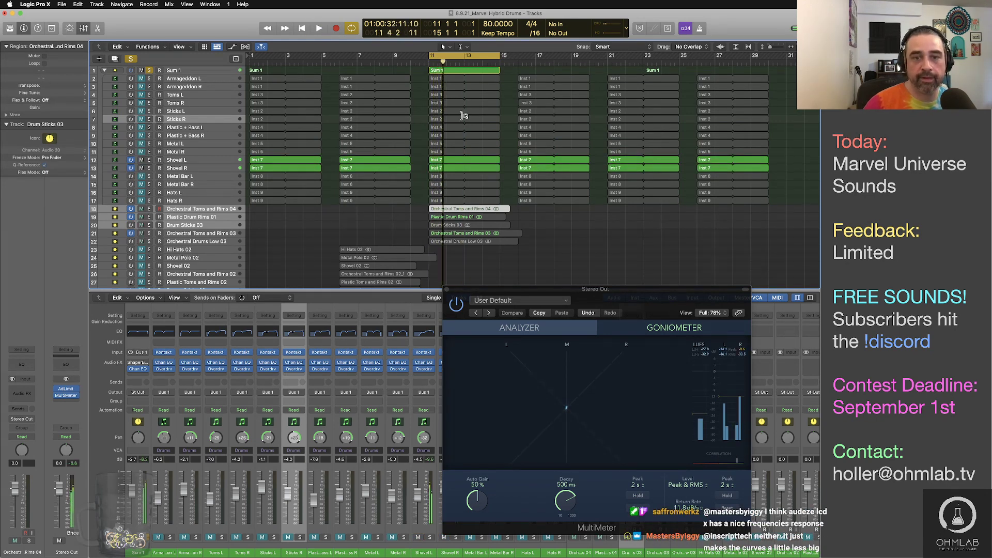
# Bounce the bar 11 Sum 1 region in place to a new track named Shovel 03
pyautogui.click(460, 74)
pyautogui.hotkey('ctrl', 'b')
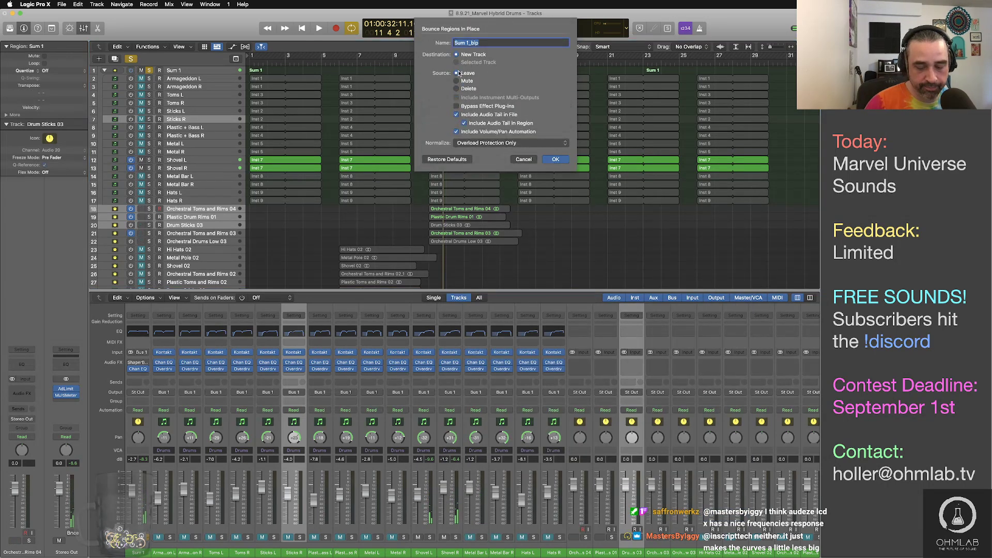
pyautogui.write('Shovel 03')
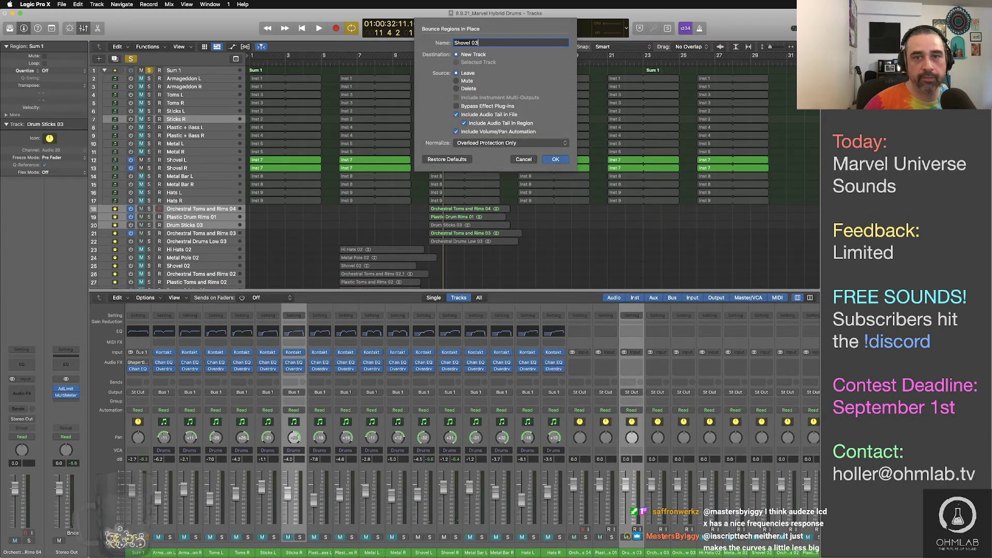
pyautogui.click(555, 160)
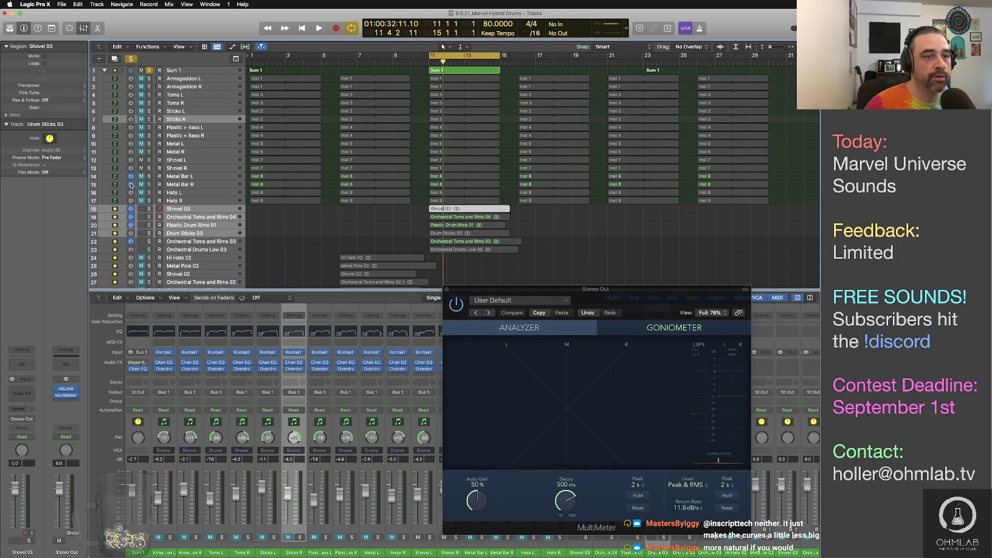
# Switch the active layer from Shovel L and R to Metal Bar L and R and audition it from bar 11
pyautogui.click(140, 183)
pyautogui.click(141, 176)
pyautogui.click(141, 168)
pyautogui.click(141, 161)
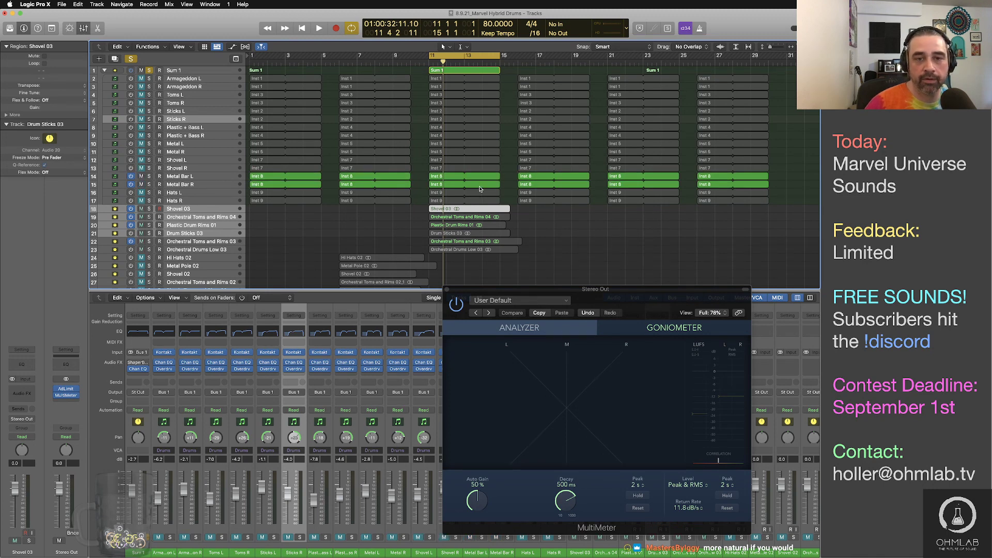
pyautogui.press('space')
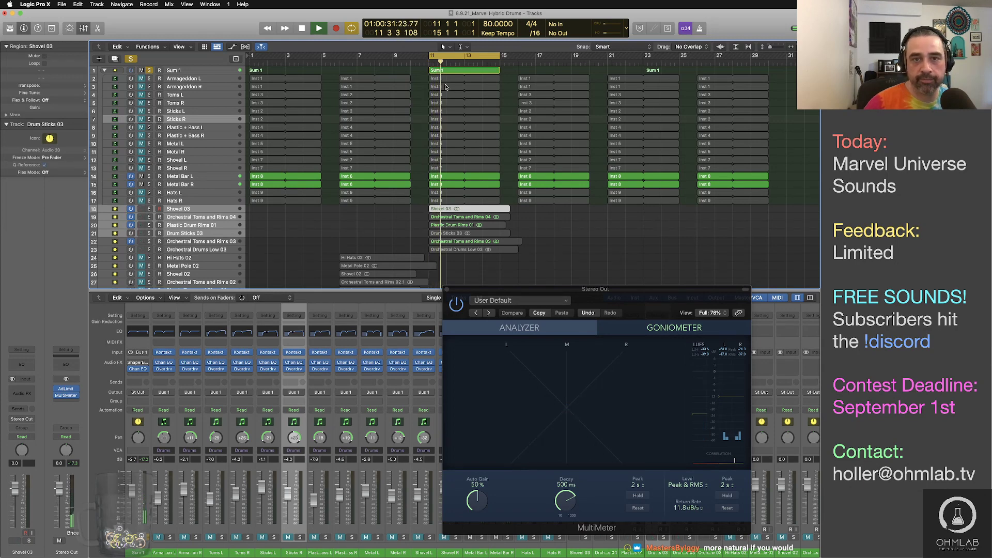
pyautogui.press('space')
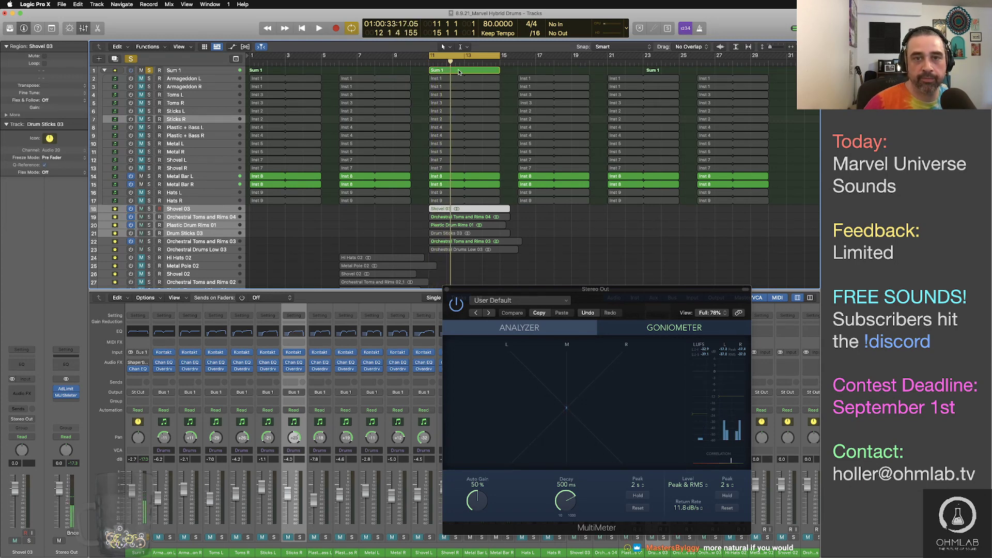
# Replay the Metal Bar layer and bounce the bar 11 Sum 1 region in place to a new track named Metal Pole 03
pyautogui.click(458, 72)
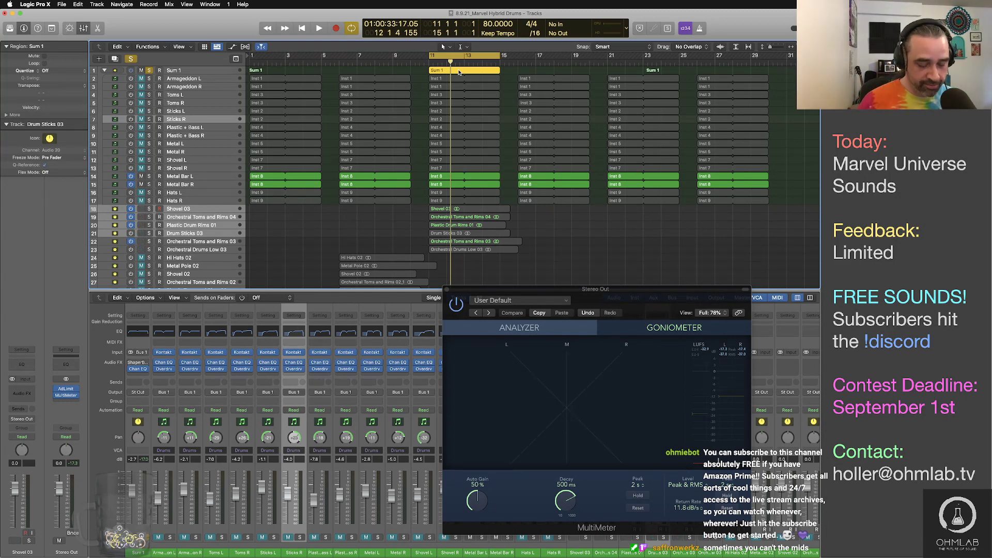
pyautogui.press('space')
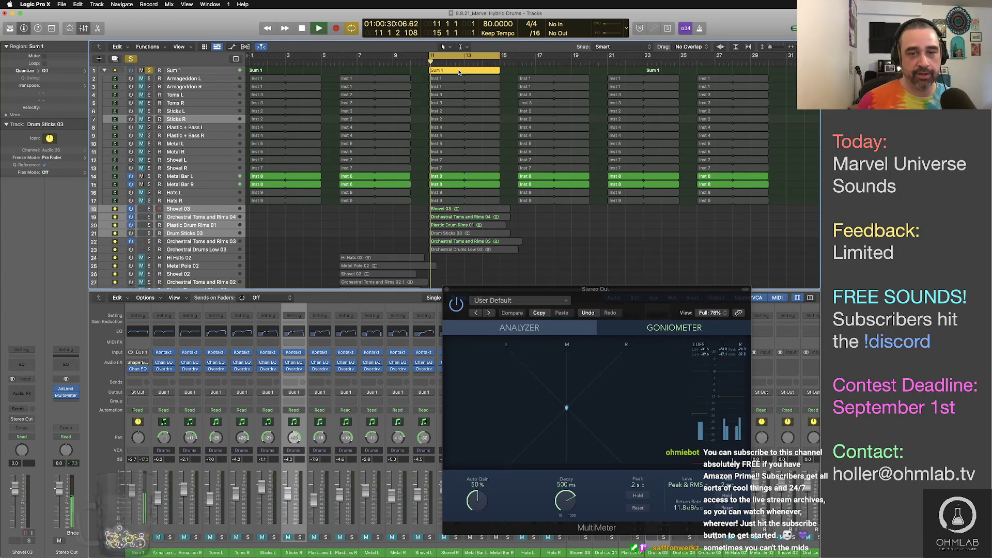
pyautogui.press('space')
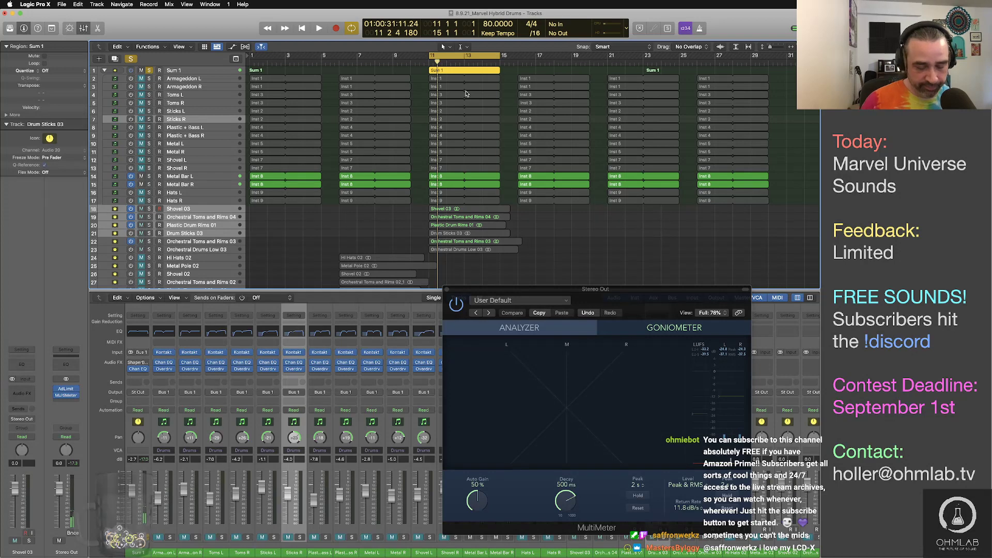
pyautogui.hotkey('ctrl', 'b')
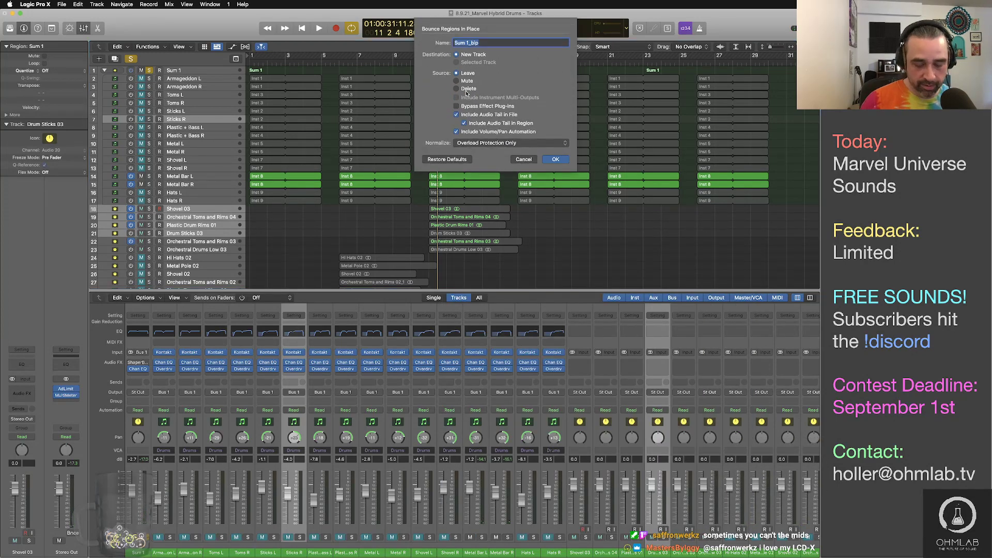
pyautogui.write('Metal Pole 03')
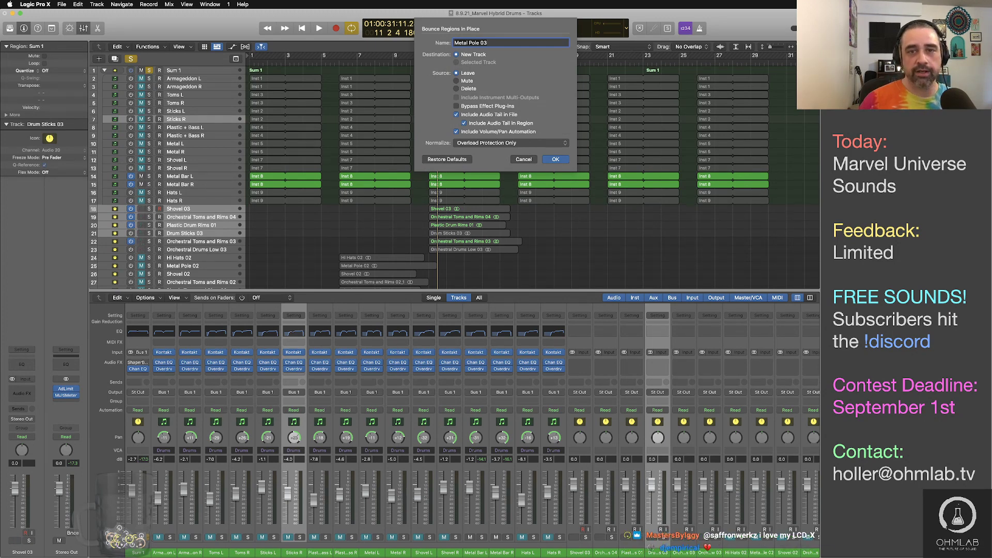
pyautogui.press('Return')
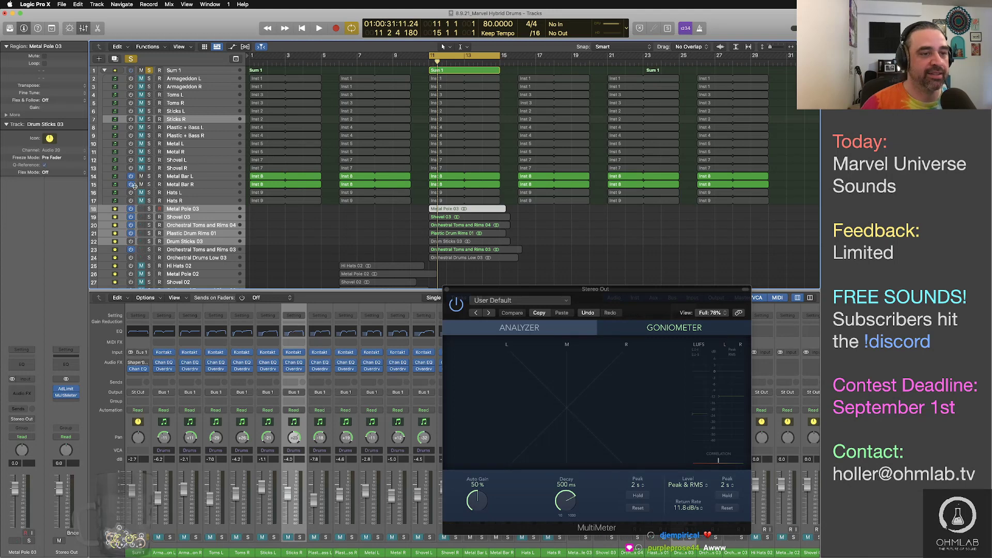
# Switch the active layer from Metal Bar L and R to Hats L and R and audition it from bar 11
pyautogui.moveTo(130, 176)
pyautogui.mouseDown()
pyautogui.moveTo(131, 201)
pyautogui.moveTo(141, 177)
pyautogui.mouseUp()
pyautogui.click(226, 193)
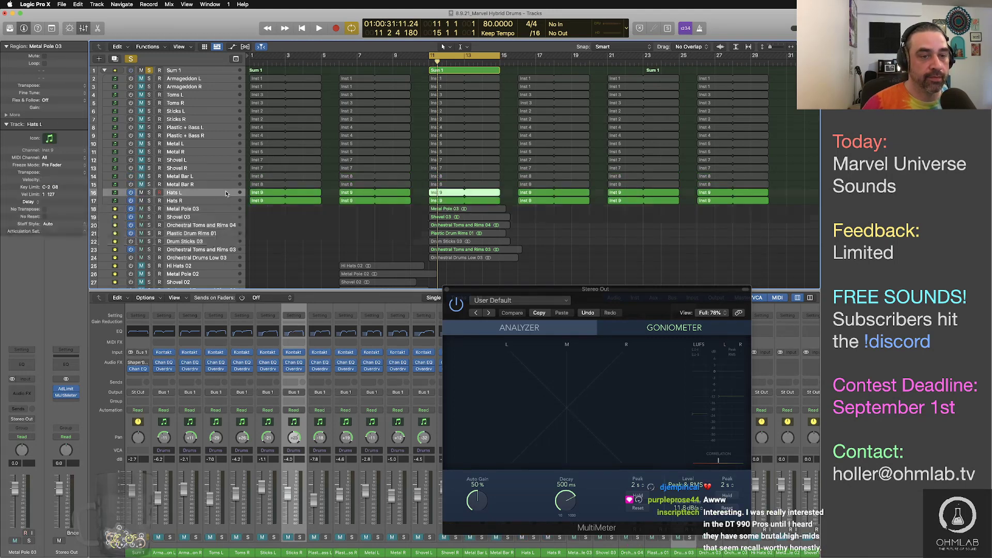
pyautogui.press('space')
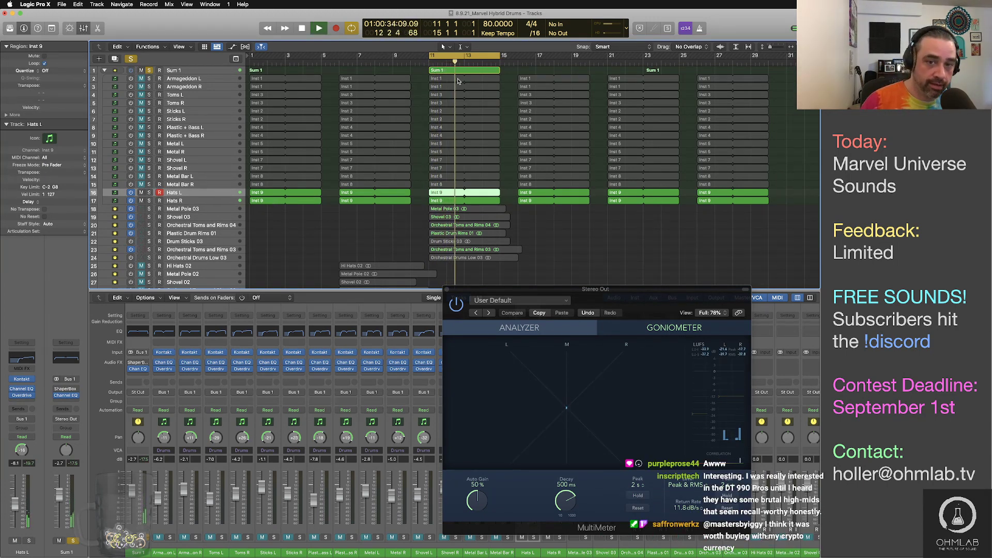
pyautogui.press('space')
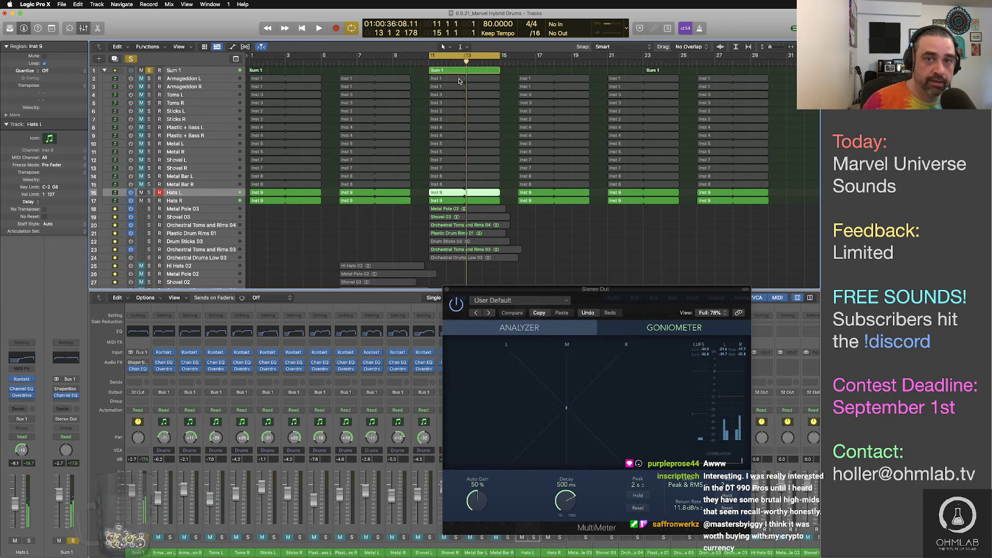
# Bounce the bar 11 Sum 1 region in place to a new track named Hi Hats 03
pyautogui.click(454, 73)
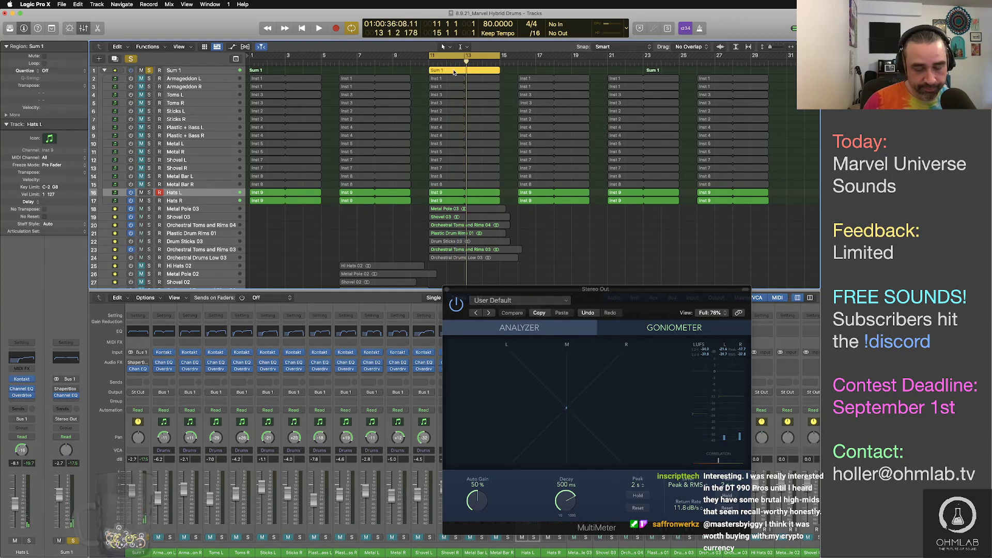
pyautogui.hotkey('ctrl', 'b')
pyautogui.write('Hi')
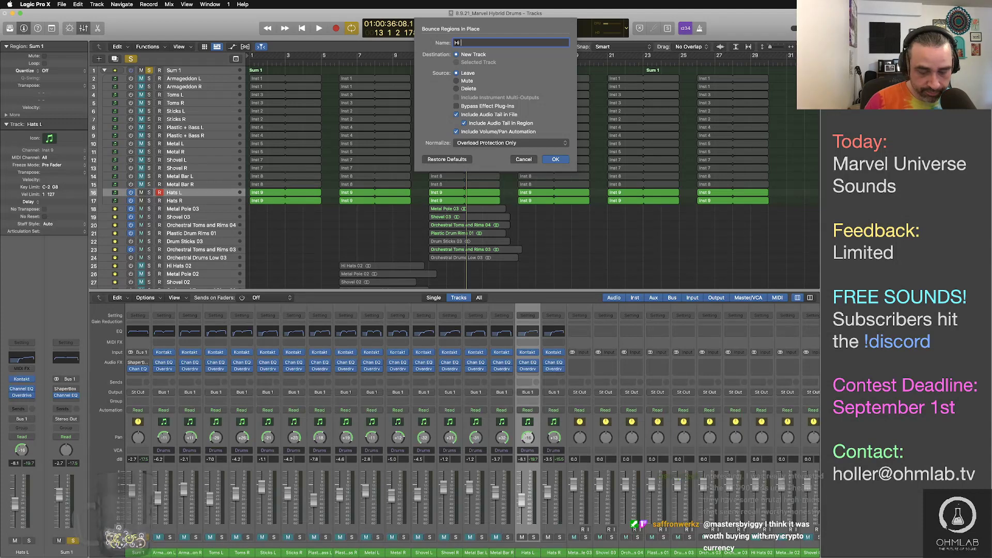
pyautogui.write(' Hats 03')
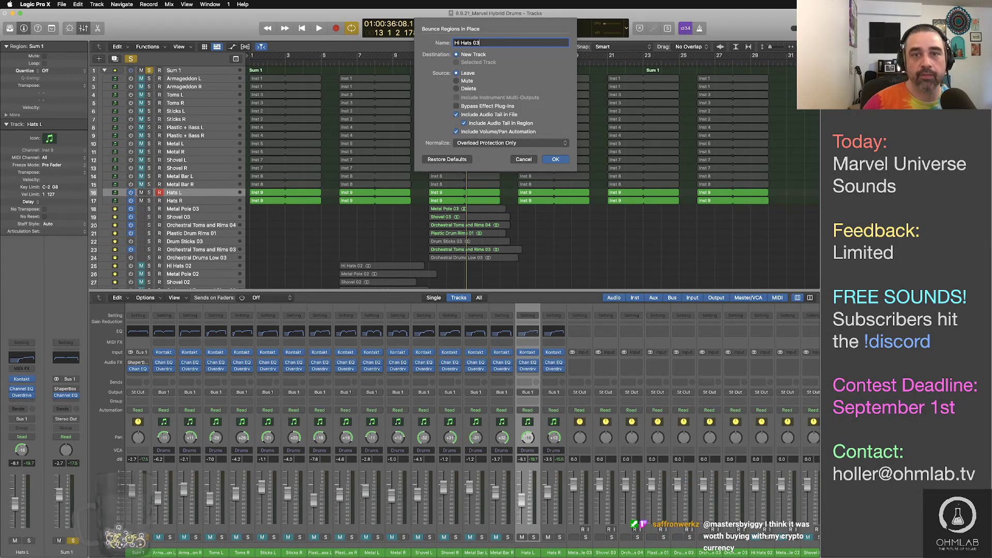
pyautogui.press('Return')
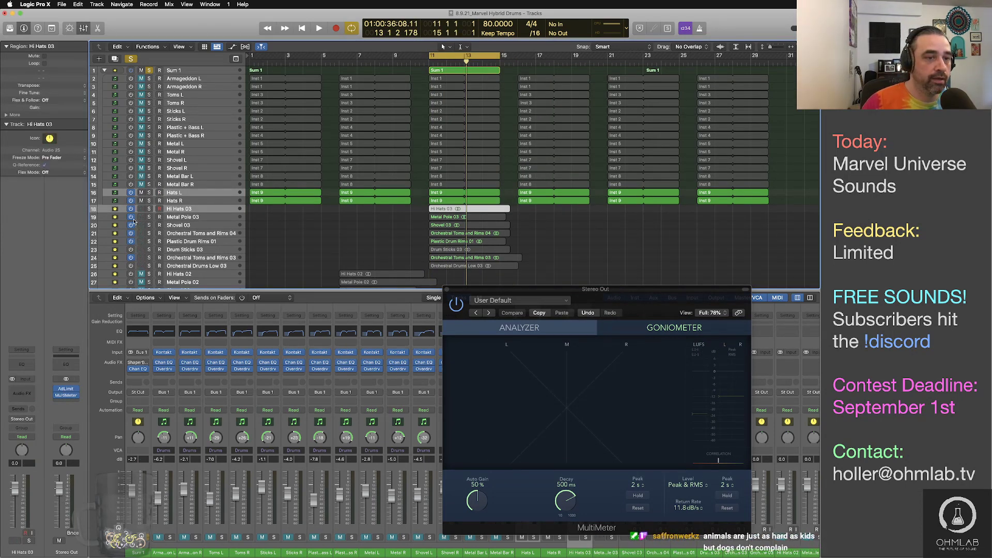
# Turn off and mute the bounced bar 11 audio tracks, keeping only Hi Hats 03 on and soloed
pyautogui.moveTo(131, 211); pyautogui.dragTo(132, 260)
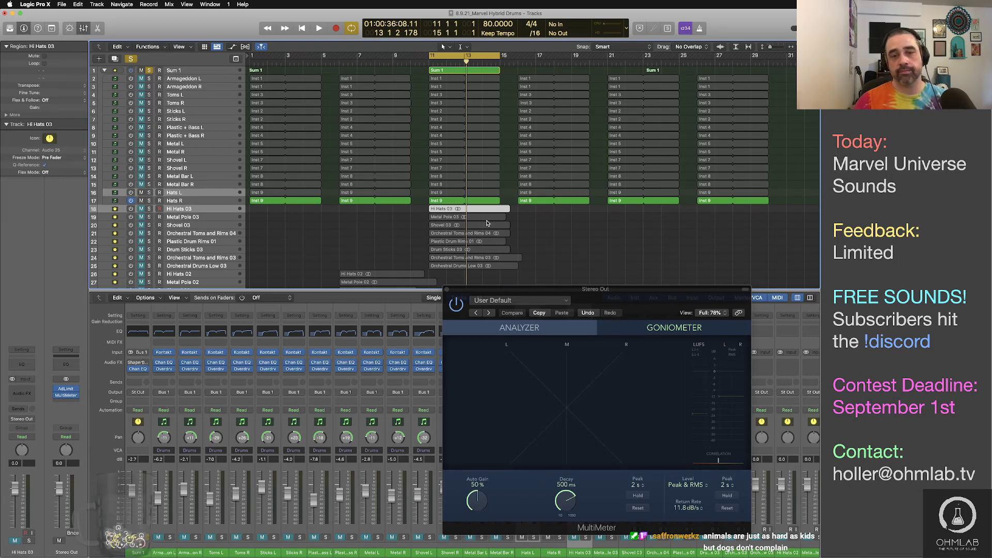
pyautogui.click(132, 209)
pyautogui.click(141, 209)
pyautogui.click(150, 210)
# Enlarge the track rows to inspect the Hi Hats 03 waveform against the Hats L and R regions, and play from bar 11
pyautogui.press('super+Down')
pyautogui.press('super+Down')
pyautogui.press('super+Down')
pyautogui.press('super+Down')
pyautogui.press('super+Down')
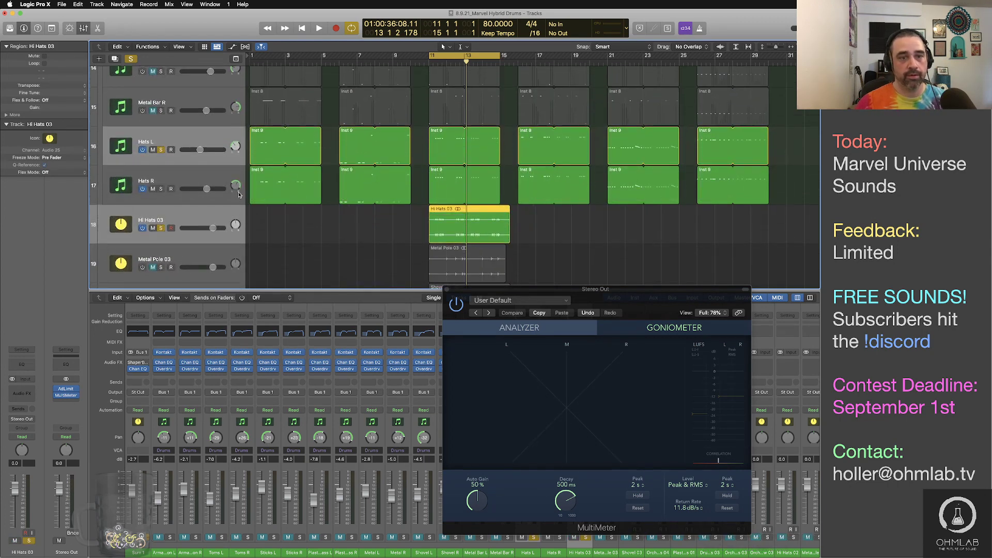
pyautogui.click(271, 207)
pyautogui.press('space')
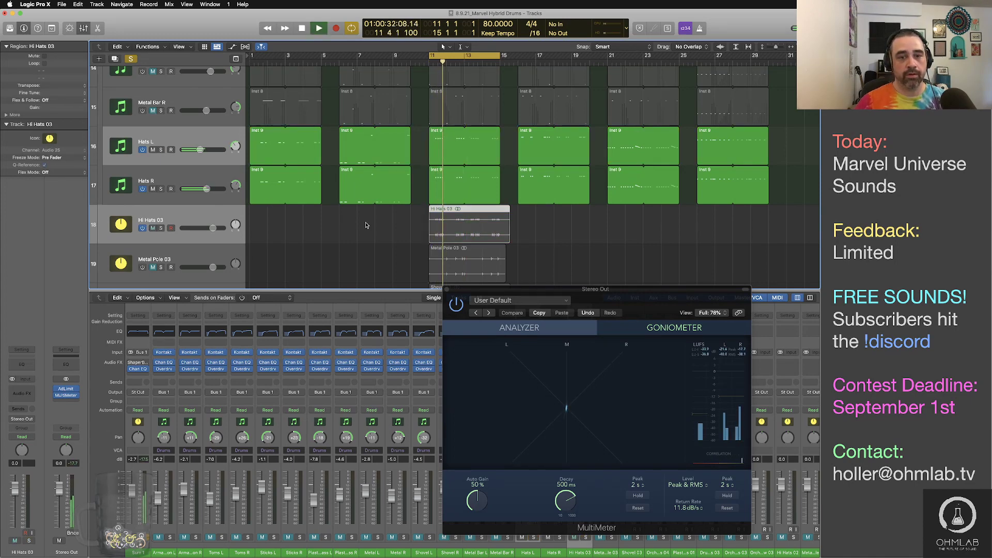
pyautogui.press('space')
# Delete the bounced Hi Hats 03 region at bar 11
pyautogui.keyDown('ctrl'); pyautogui.keyDown('alt'); pyautogui.click(312, 234); pyautogui.keyUp('alt'); pyautogui.keyUp('ctrl')
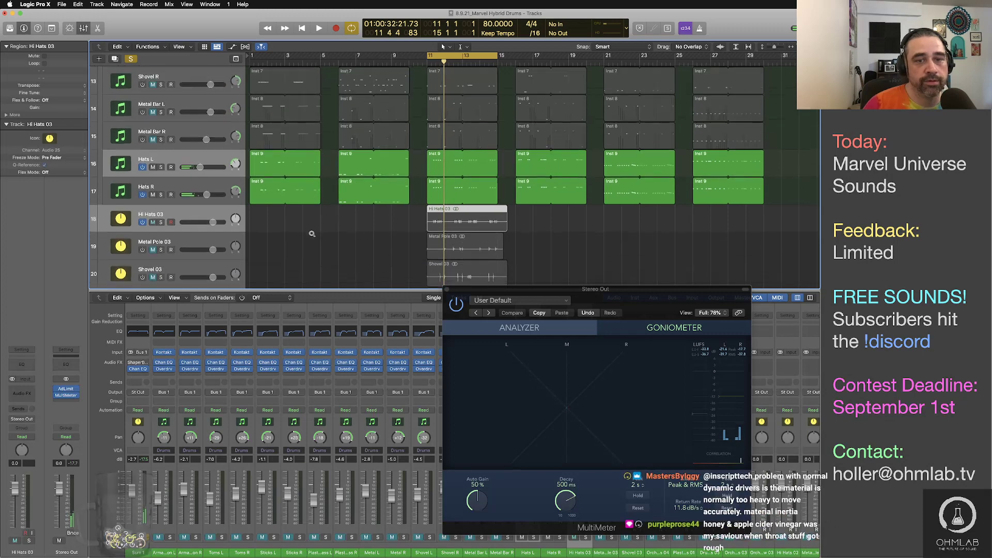
pyautogui.keyDown('ctrl'); pyautogui.keyDown('alt'); pyautogui.click(312, 234); pyautogui.keyUp('alt'); pyautogui.keyUp('ctrl')
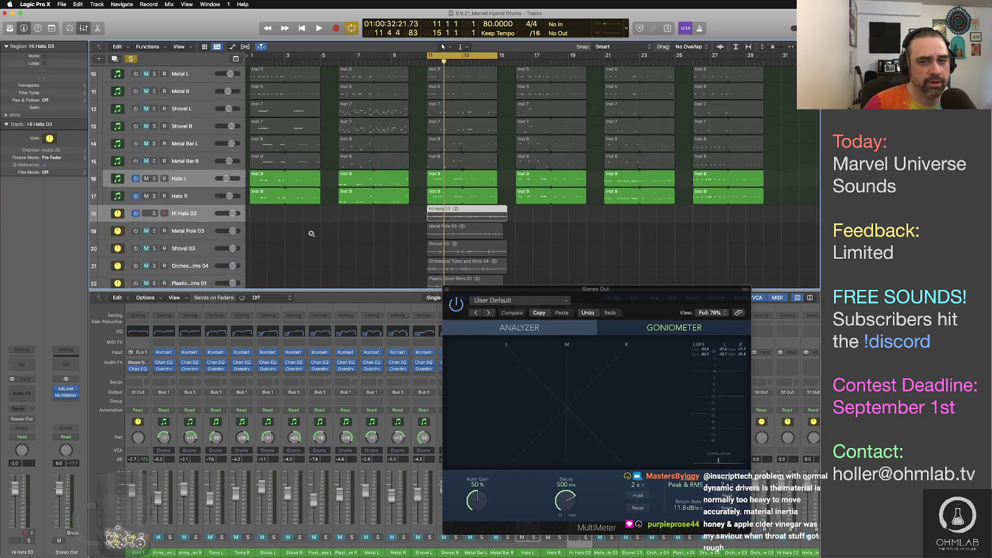
pyautogui.click(204, 213)
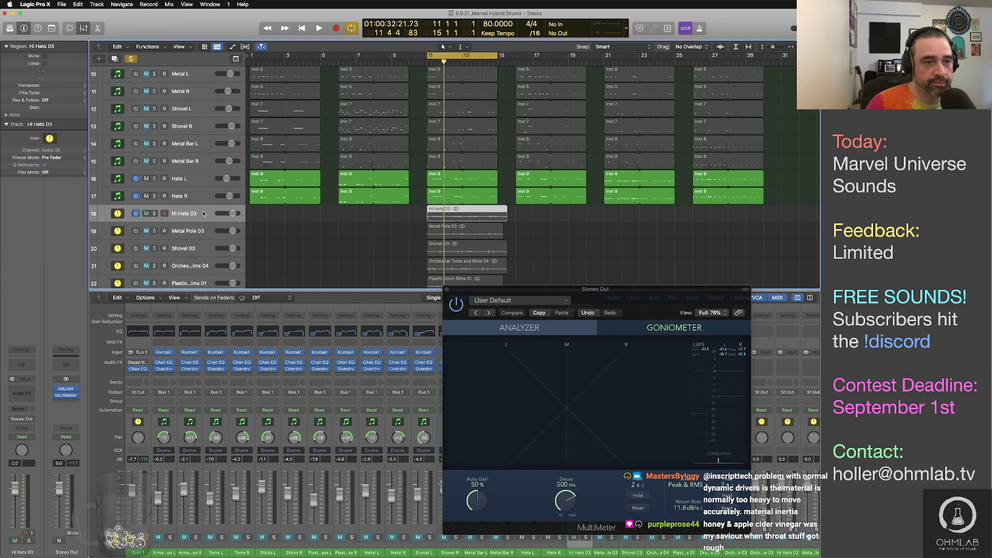
pyautogui.press('Delete')
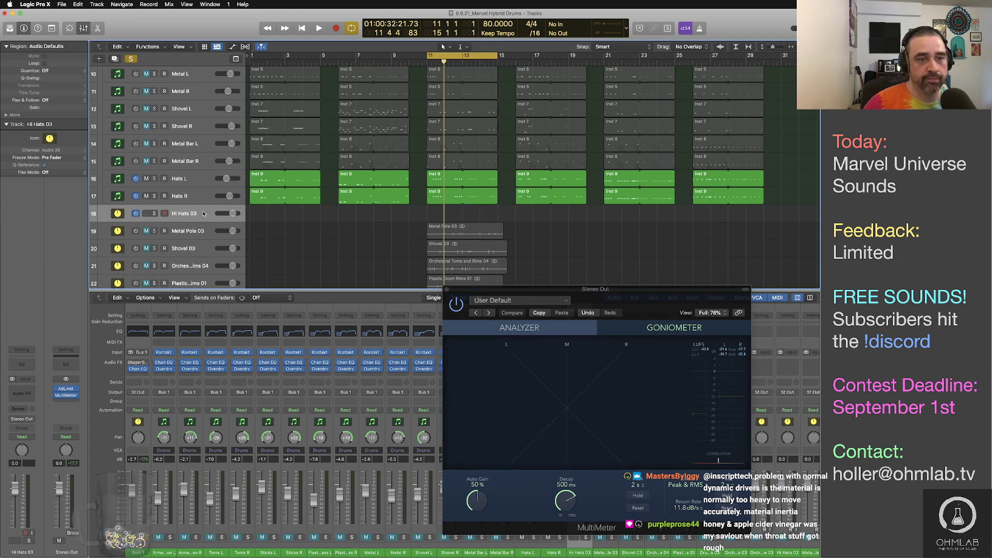
# Delete the empty Hi Hats 03 track and bounce the bar 11 Sum 1 region in place again to a new track named Hi Hats 03
pyautogui.press('Delete')
pyautogui.scroll(8, 502, 194)
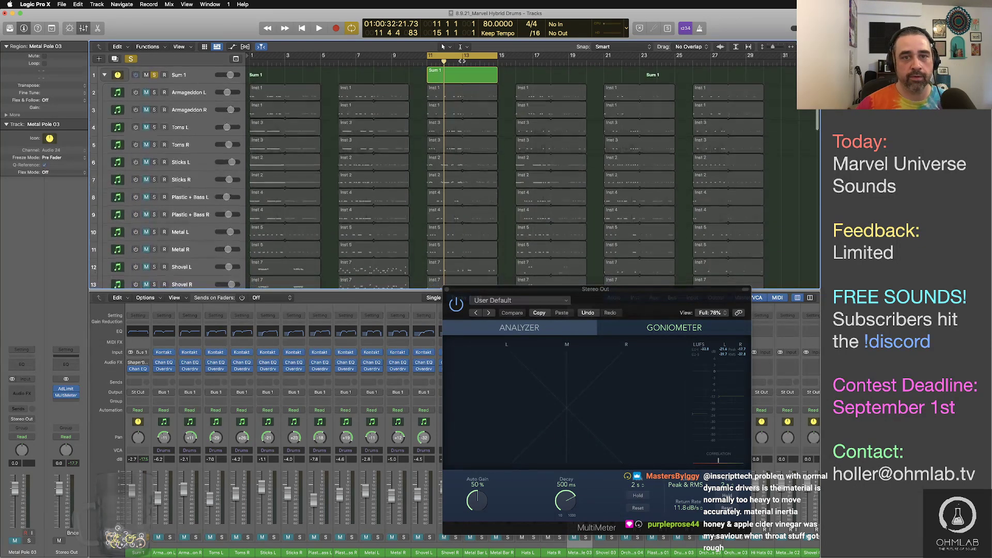
pyautogui.click(463, 75)
pyautogui.scroll(-5, 481, 170)
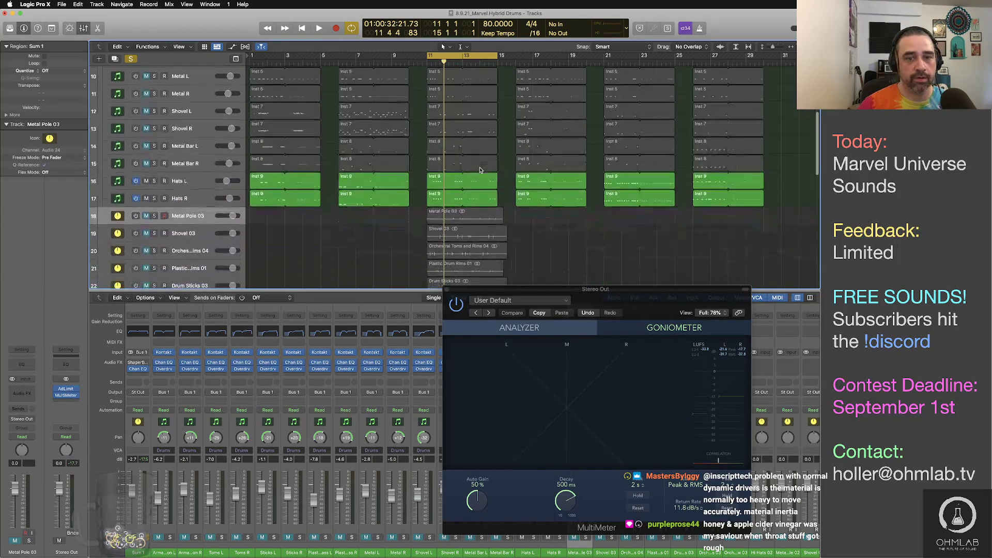
pyautogui.scroll(3, 480, 170)
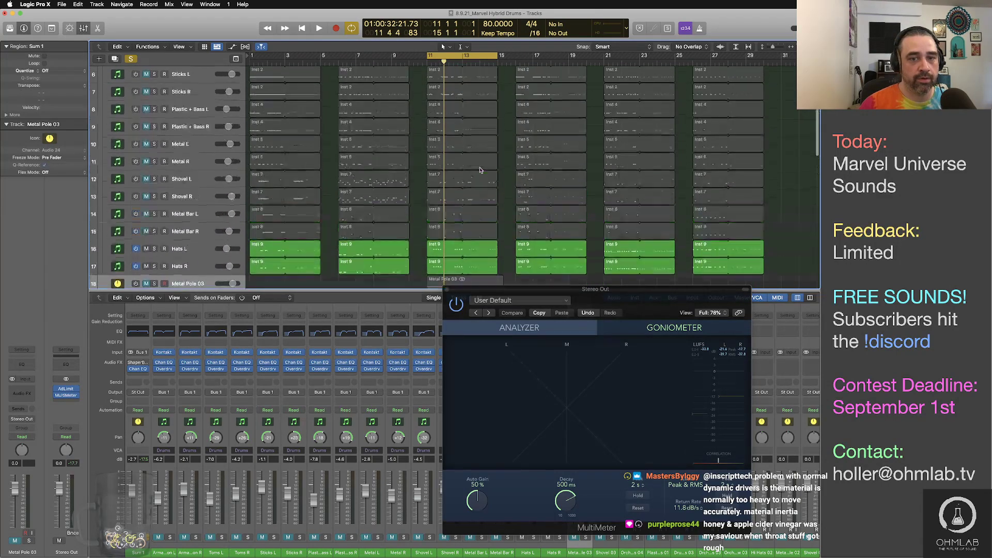
pyautogui.scroll(4, 480, 170)
pyautogui.hotkey('ctrl', 'b')
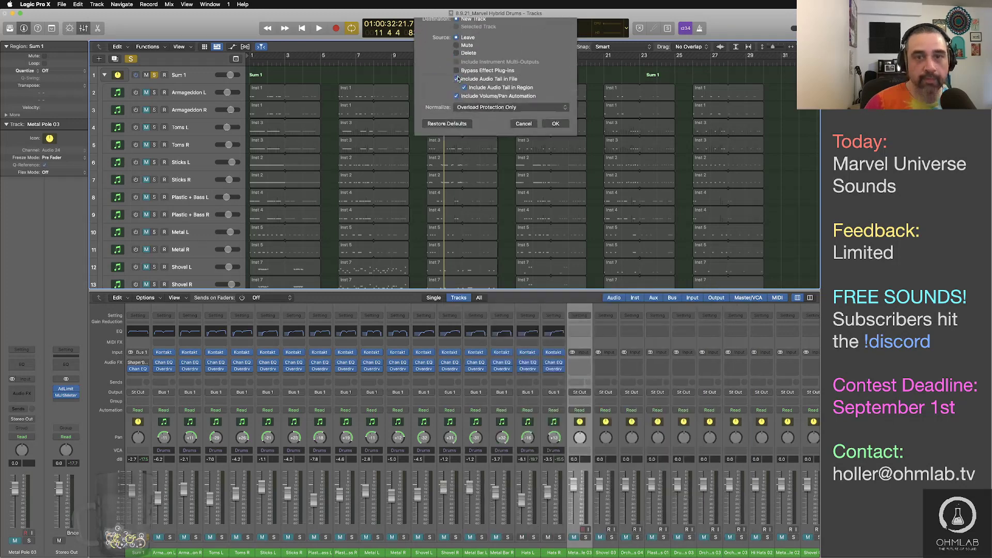
pyautogui.write('Hi Hats')
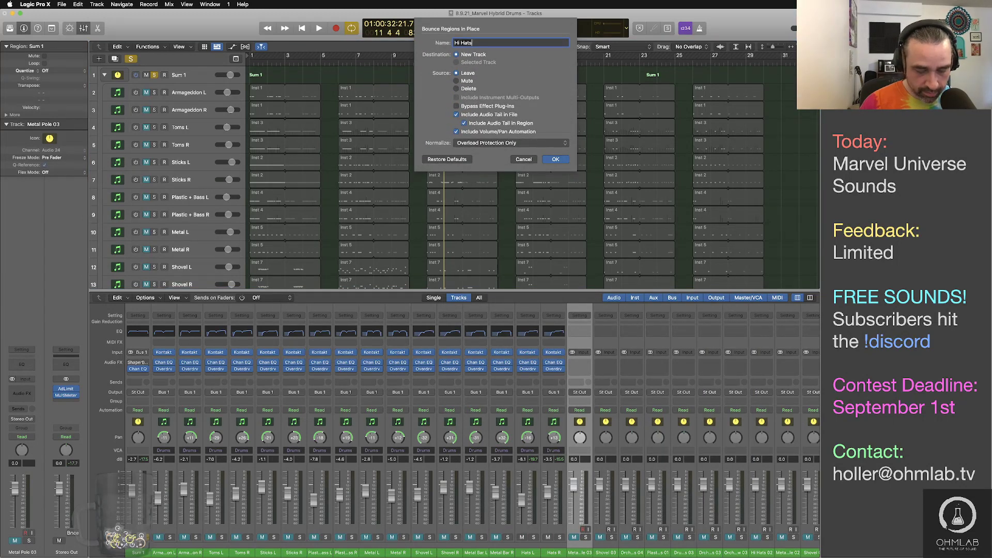
pyautogui.write(' 03')
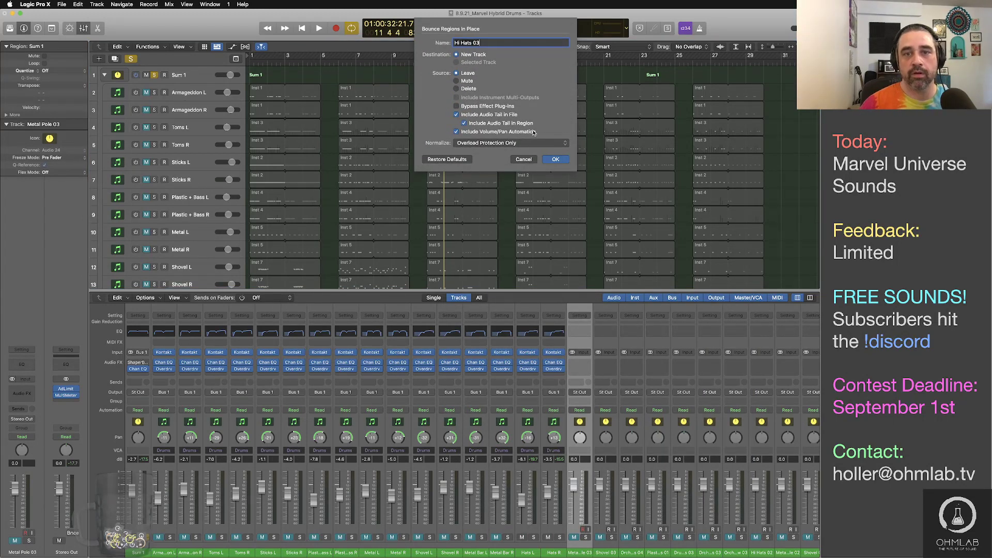
pyautogui.click(555, 160)
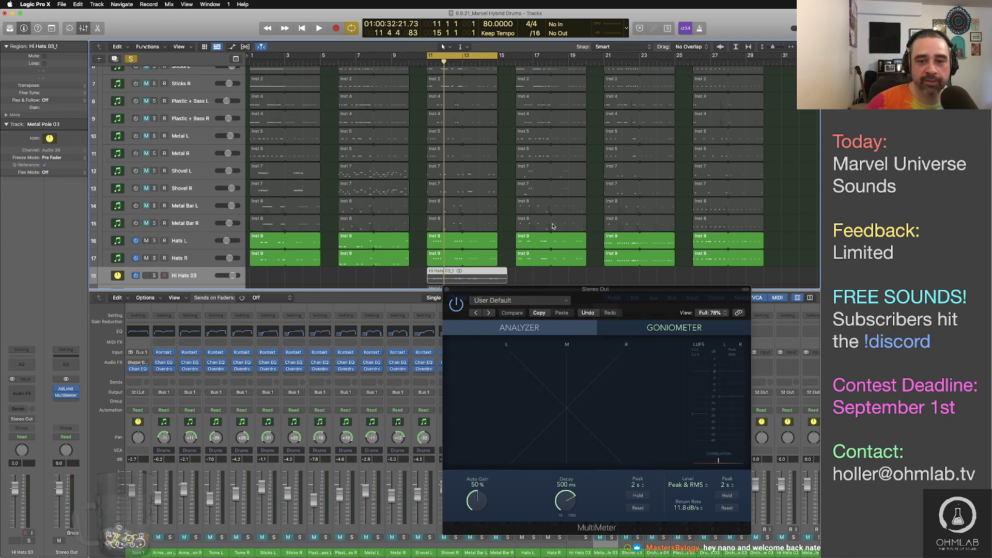
pyautogui.scroll(-2, 504, 228)
pyautogui.scroll(-5, 145, 200)
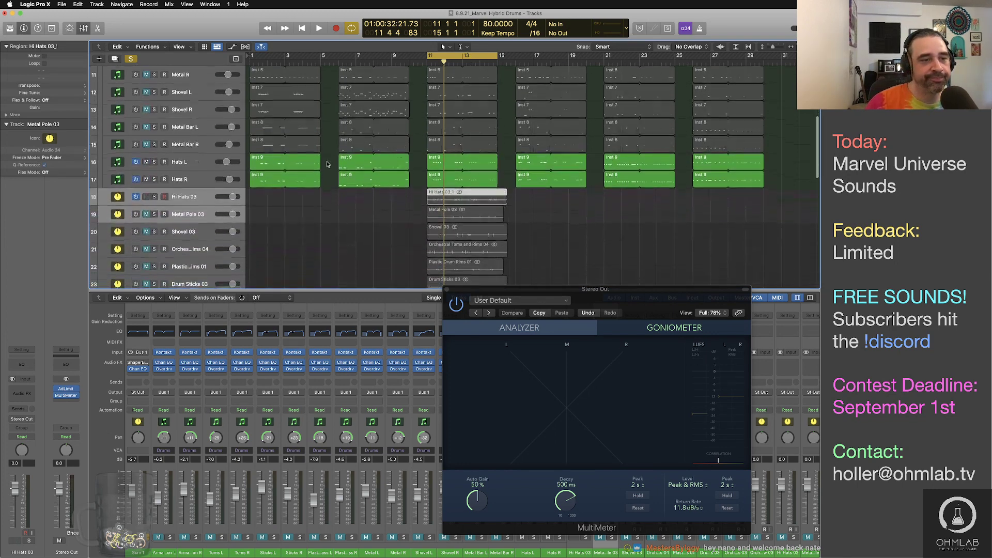
pyautogui.click(136, 194)
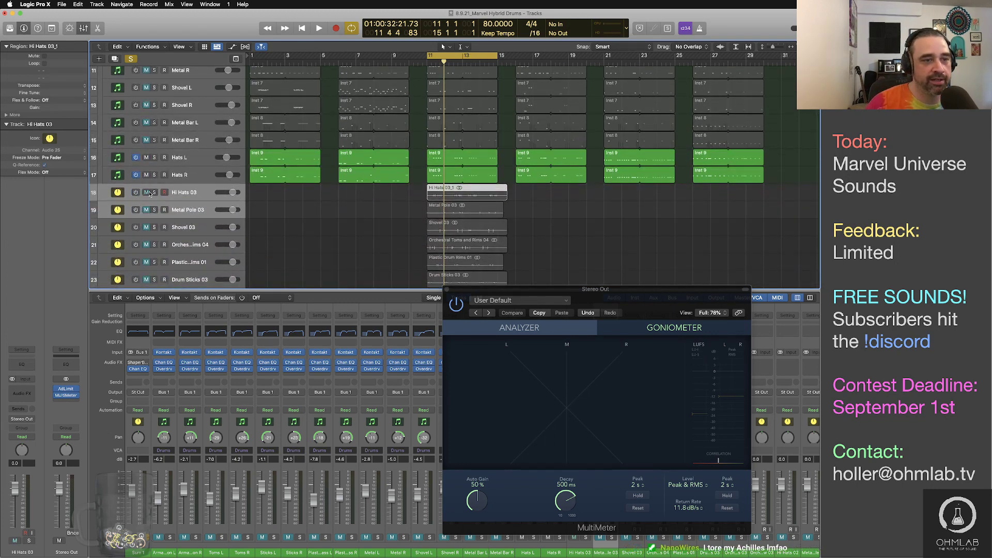
pyautogui.click(153, 193)
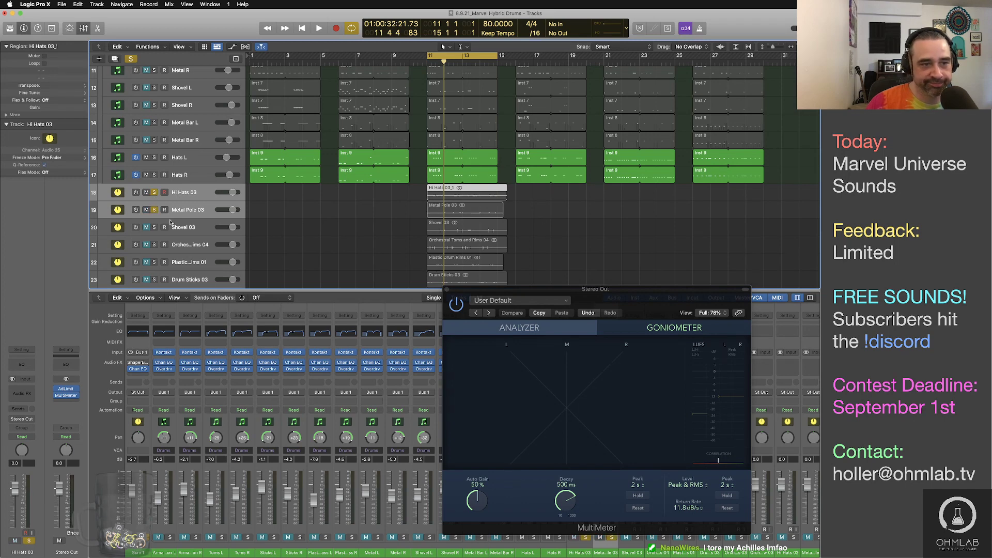
pyautogui.click(146, 210)
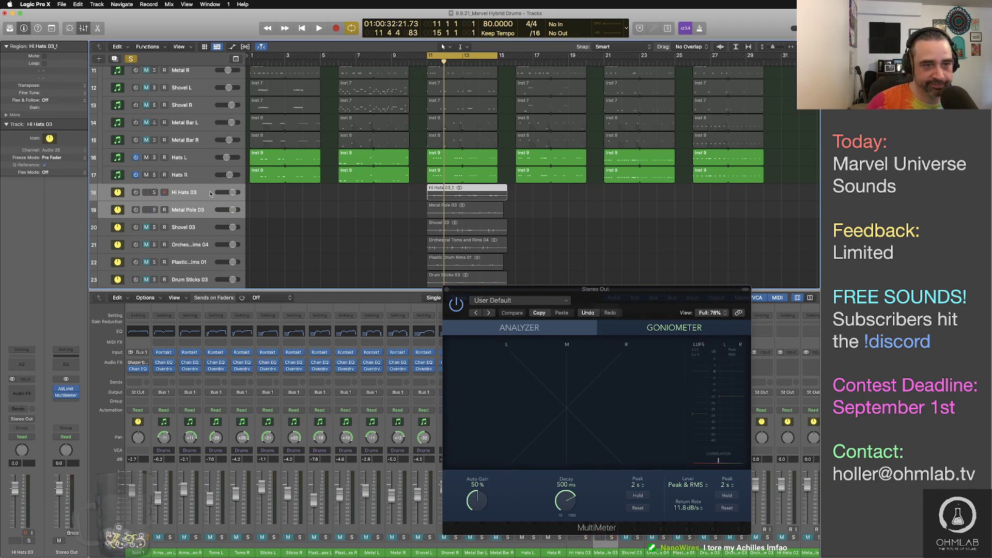
# Turn off Hats L and R, play the soloed Hi Hats 03 bounce from bar 11, and unsolo it after listening
pyautogui.click(316, 211)
pyautogui.click(154, 193)
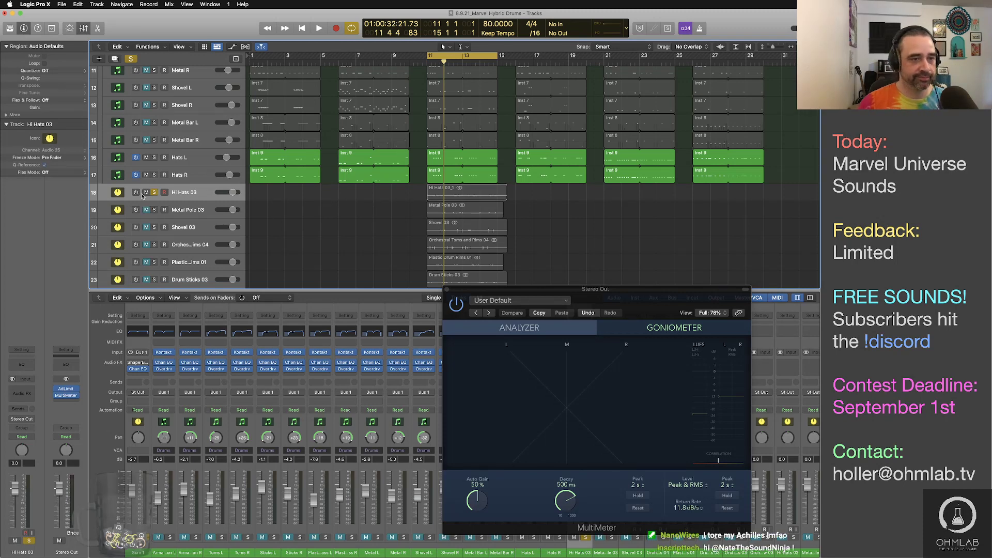
pyautogui.click(136, 193)
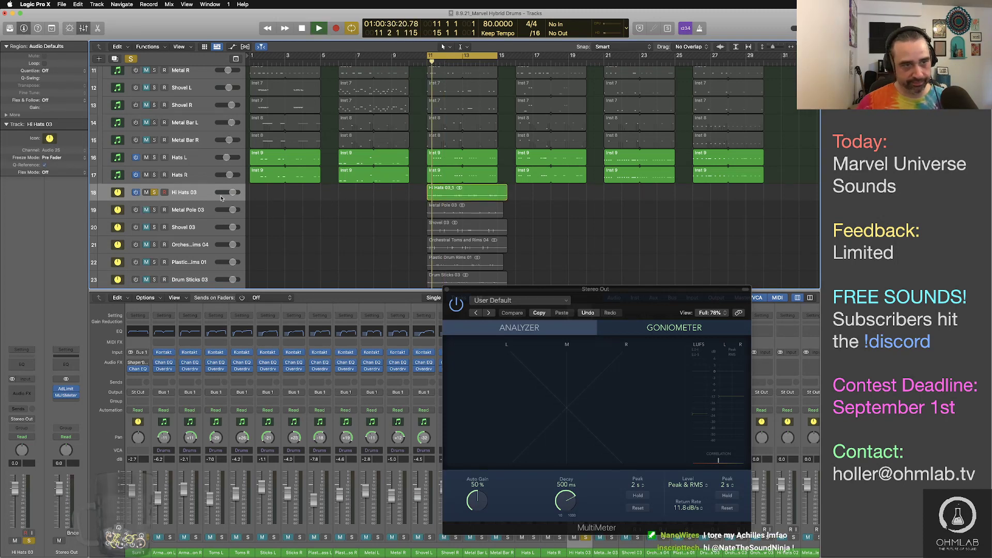
pyautogui.moveTo(135, 157); pyautogui.dragTo(135, 175)
pyautogui.press('space')
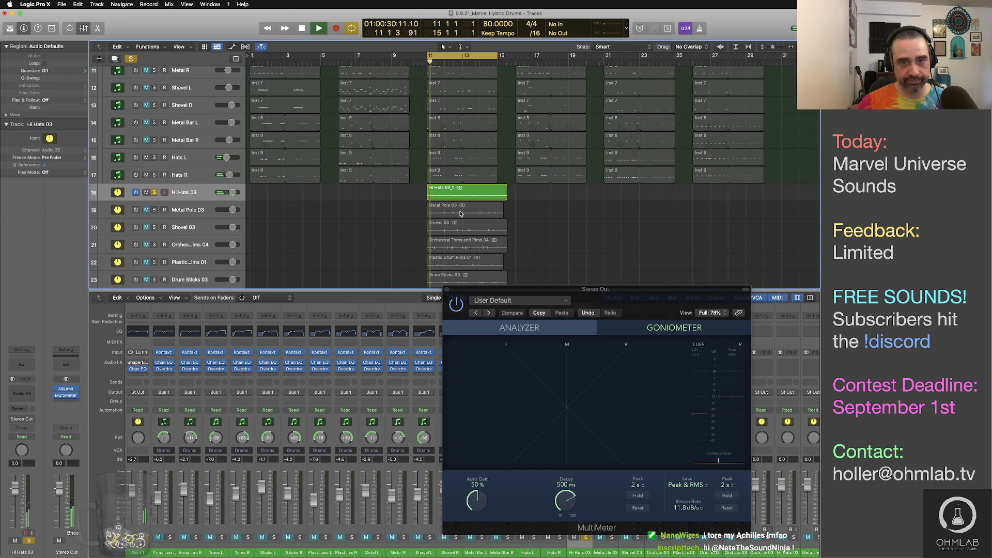
pyautogui.scroll(6, 461, 213)
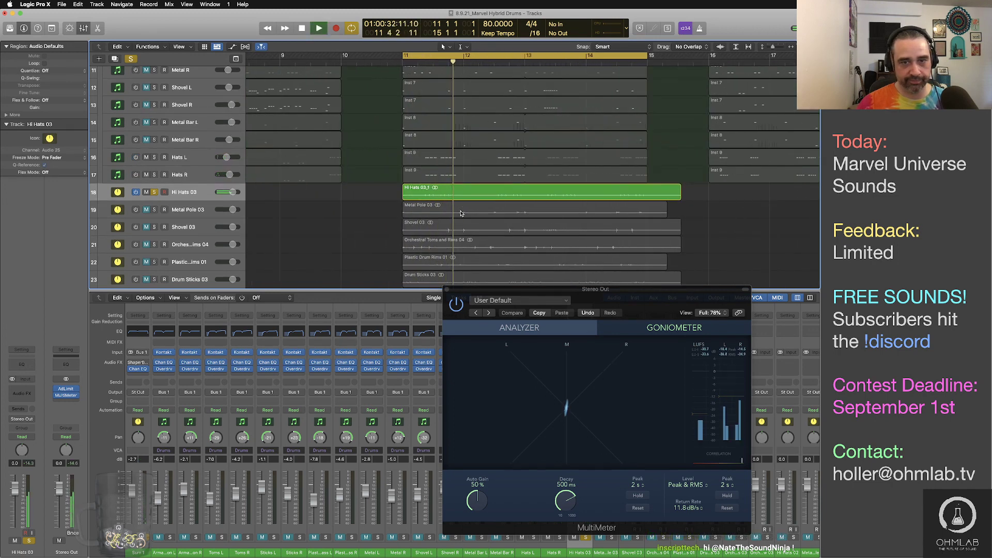
pyautogui.scroll(-5, 462, 213)
pyautogui.scroll(-3, 461, 214)
pyautogui.press('space')
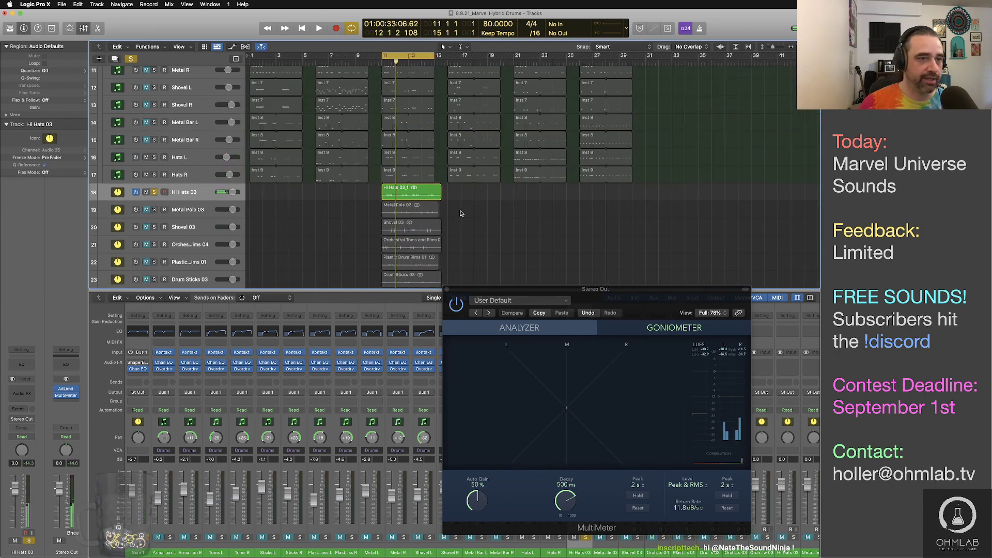
pyautogui.click(154, 193)
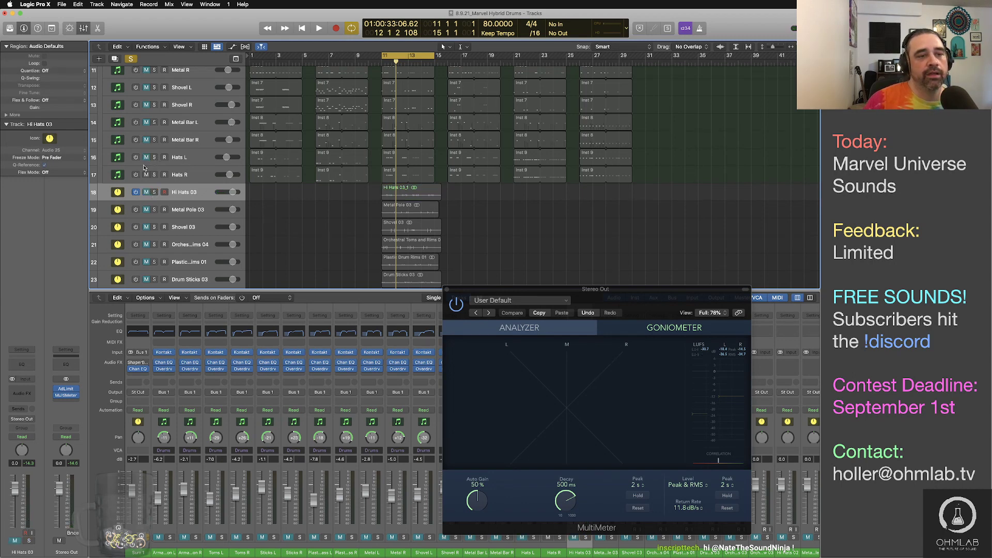
# Move the cycle range to bars 16 to 20, and turn on and unmute Armageddon L and R for a brief playback
pyautogui.moveTo(408, 55); pyautogui.dragTo(466, 56)
pyautogui.scroll(10, 156, 102)
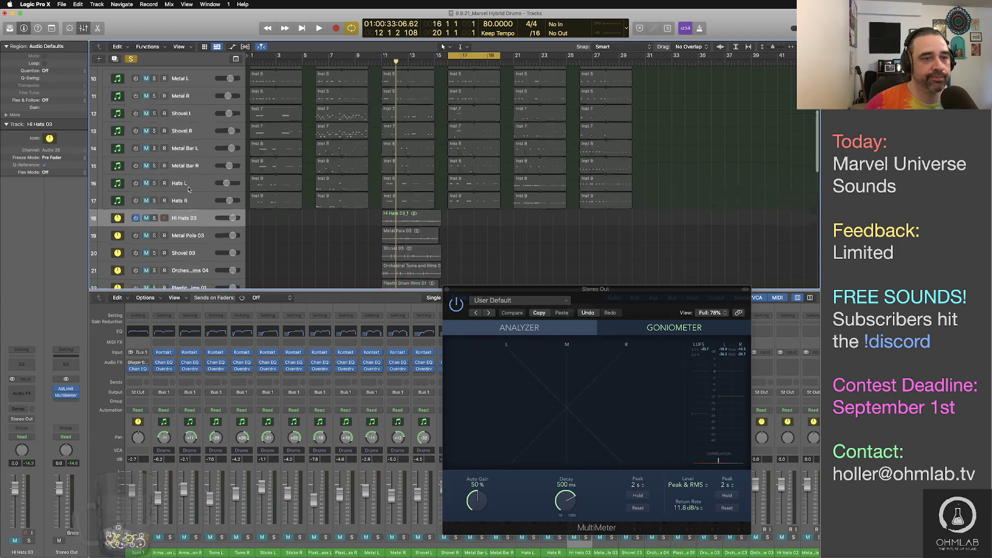
pyautogui.click(136, 92)
pyautogui.click(136, 110)
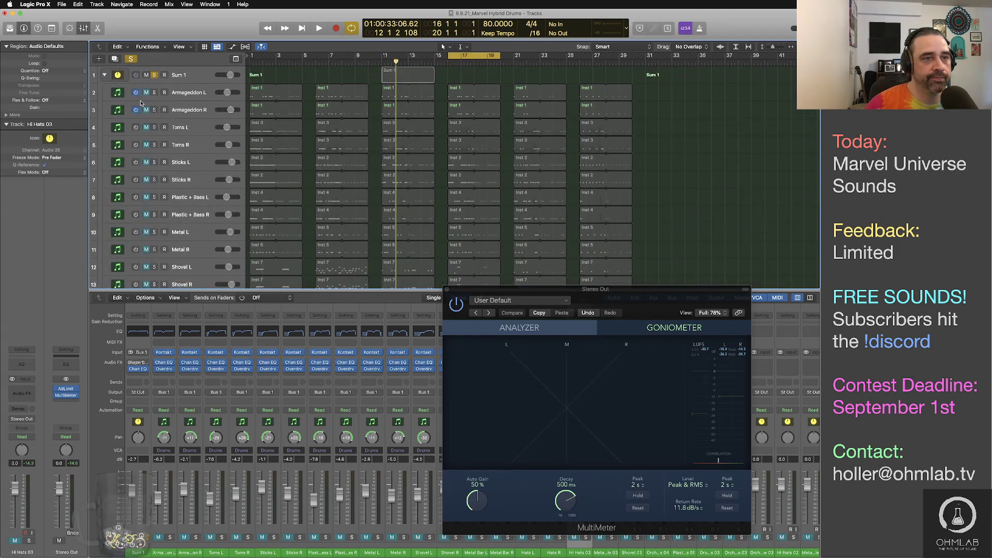
pyautogui.click(146, 93)
pyautogui.click(146, 111)
pyautogui.press('space')
pyautogui.press('space')
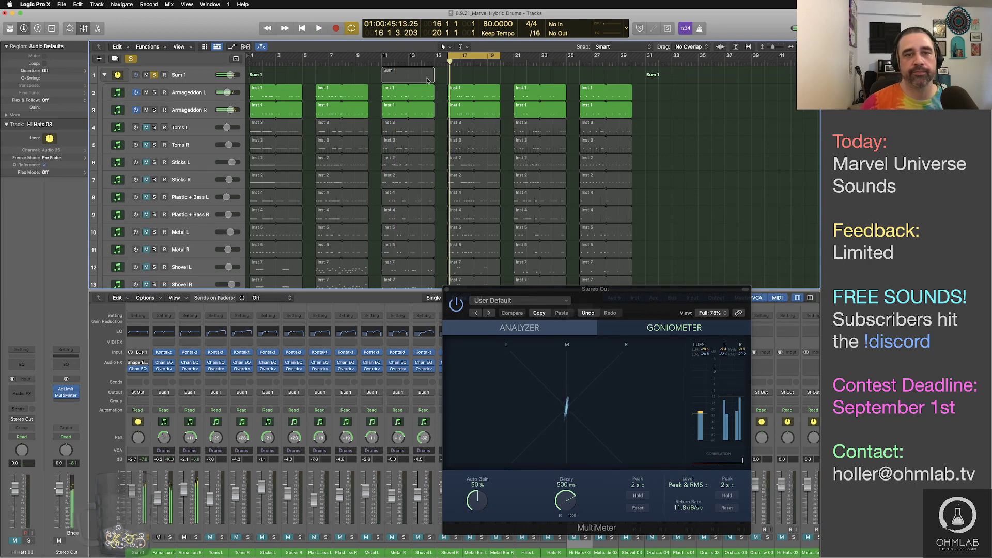
# Move the Sum 1 region from bar 11 to bar 16 and listen to the Armageddon layer over the cycle range
pyautogui.moveTo(402, 78); pyautogui.dragTo(468, 77)
pyautogui.press('Return')
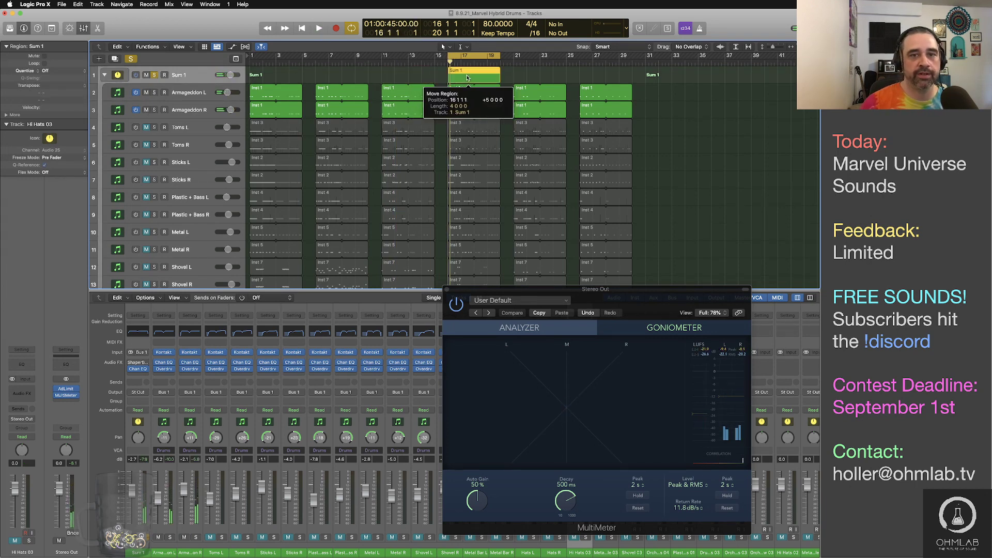
pyautogui.press('space')
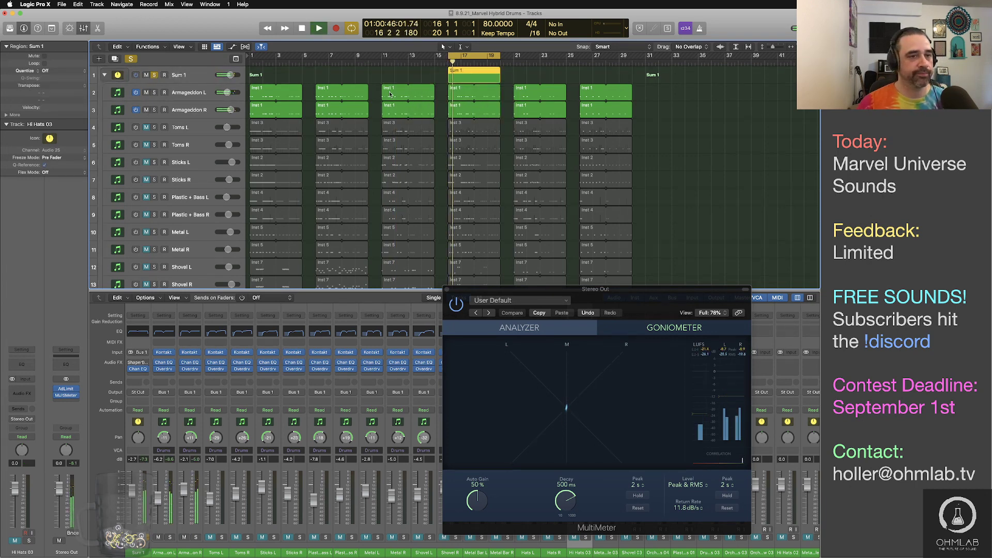
pyautogui.press('space')
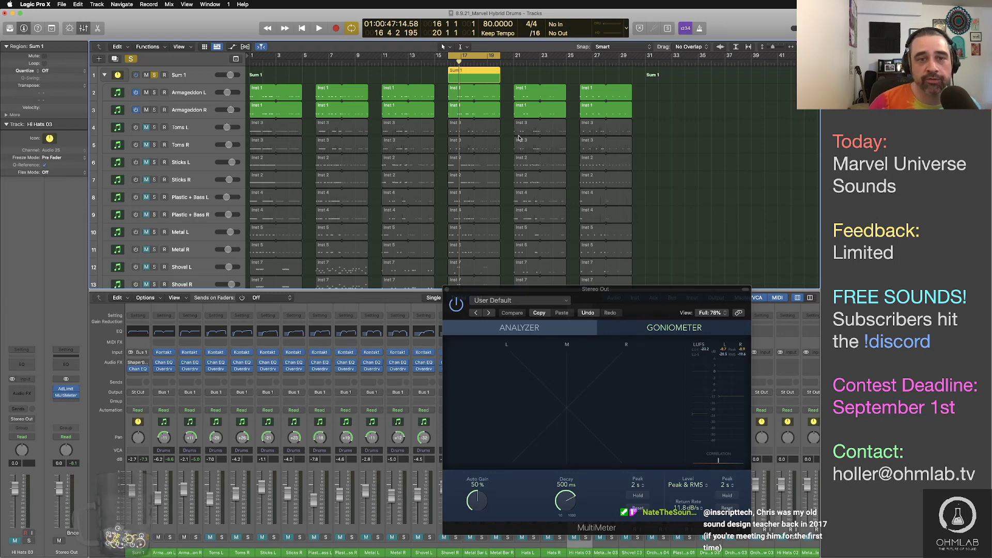
pyautogui.press('space')
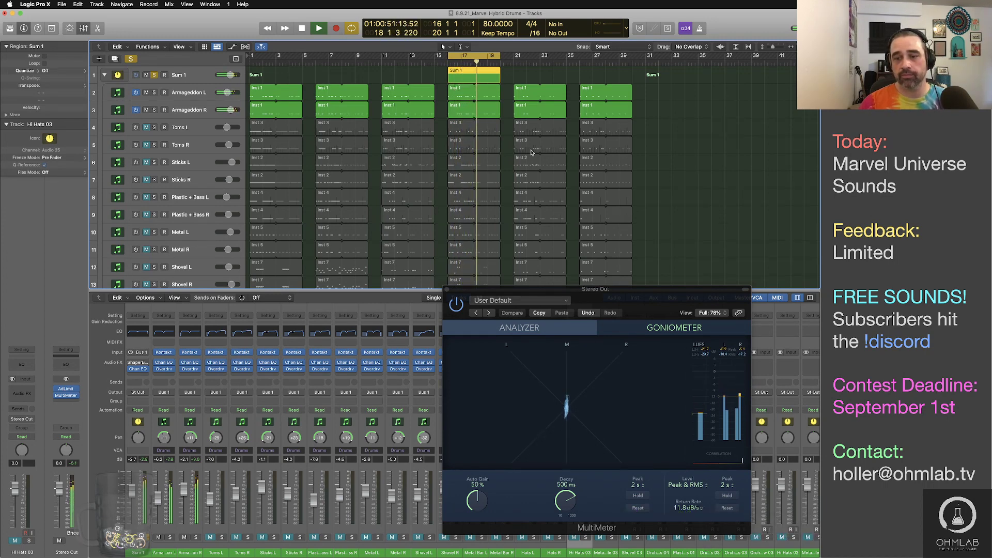
pyautogui.press('space')
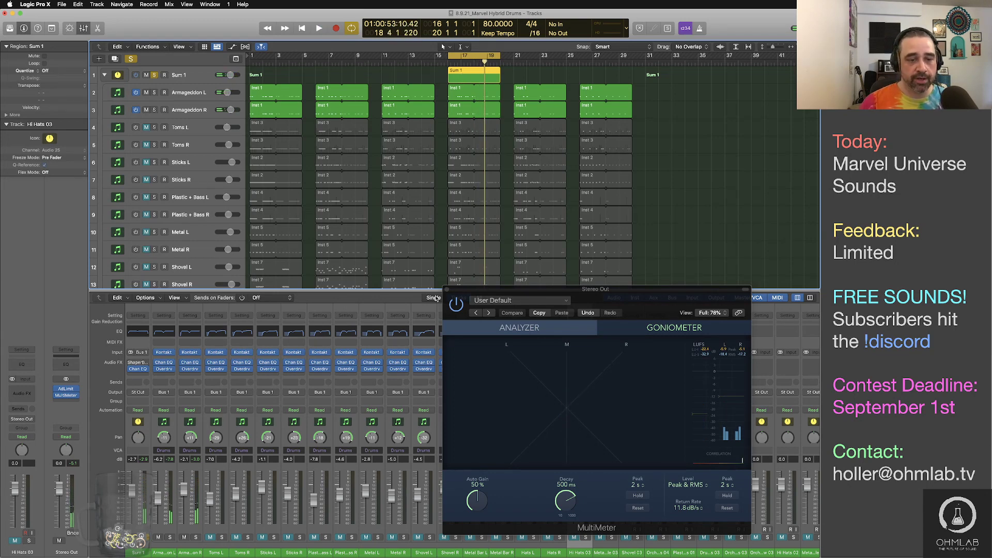
# Hide the mixer and shrink the track rows so that all tracks fit in the arrangement
pyautogui.press('x')
pyautogui.press('super+Up')
pyautogui.press('super+Up')
pyautogui.press('super+Up')
pyautogui.press('super+Up')
pyautogui.press('super+Up')
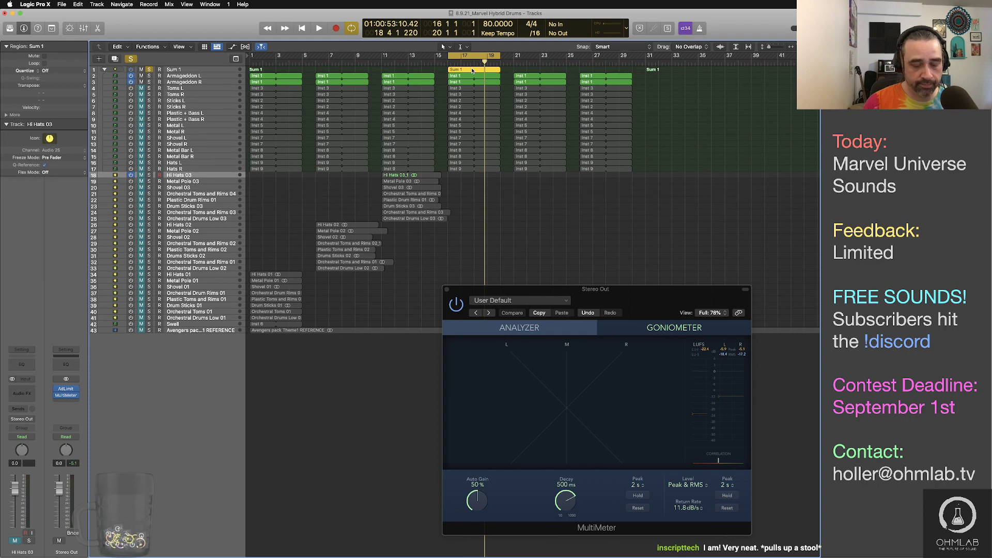
# Bounce the bar 16 Sum 1 region in place to a new track named Orchestral Drums Low 04
pyautogui.hotkey('ctrl', 'b')
pyautogui.write('O')
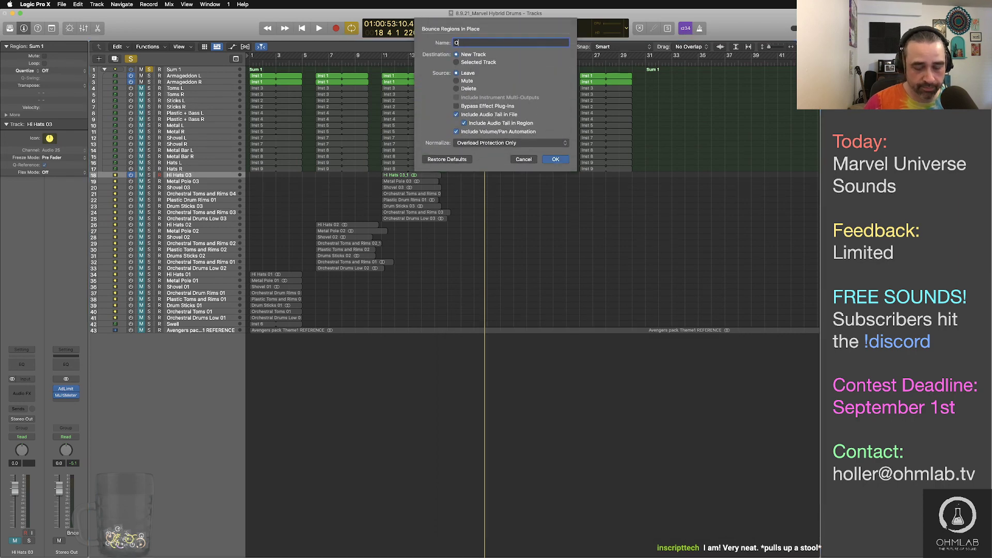
pyautogui.write('rchestral Drum')
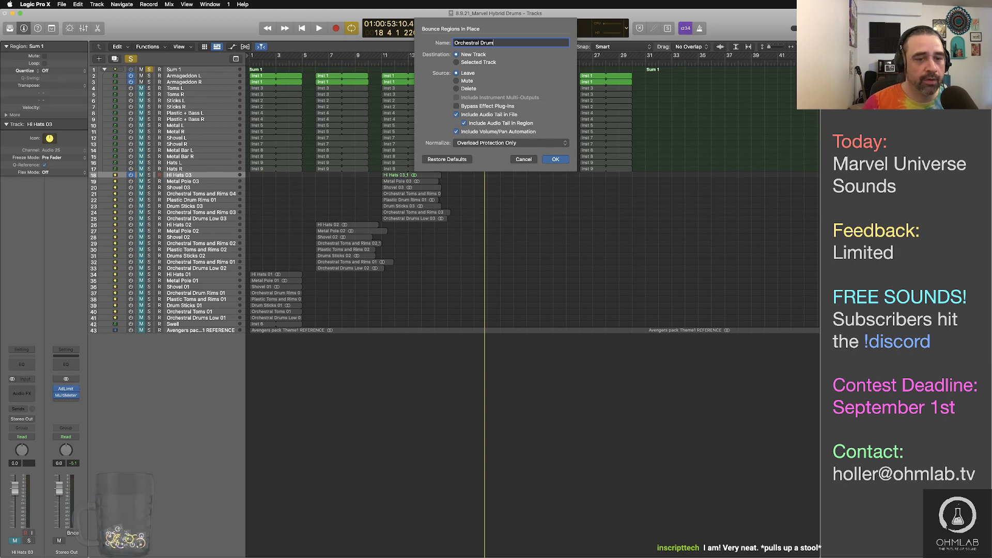
pyautogui.write('s Low ')
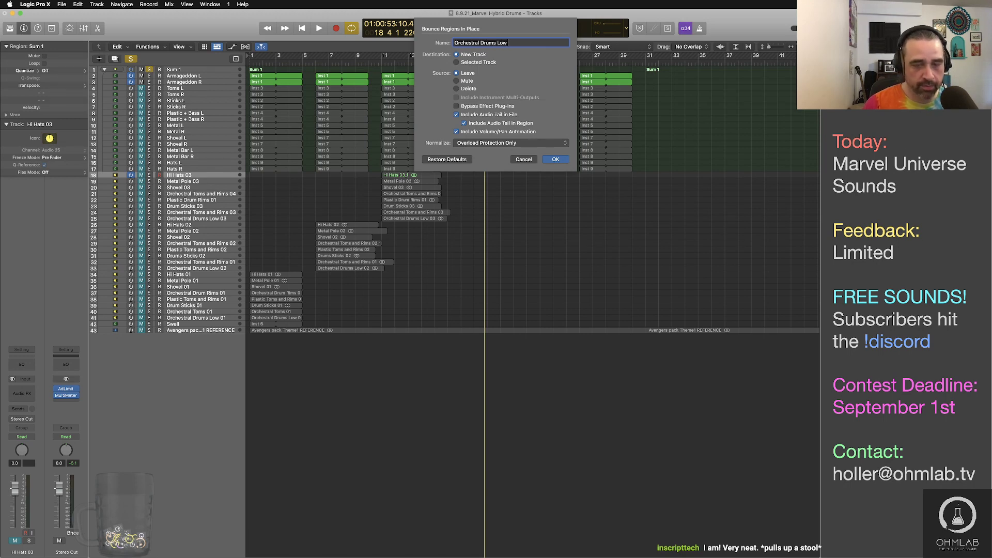
pyautogui.write('04')
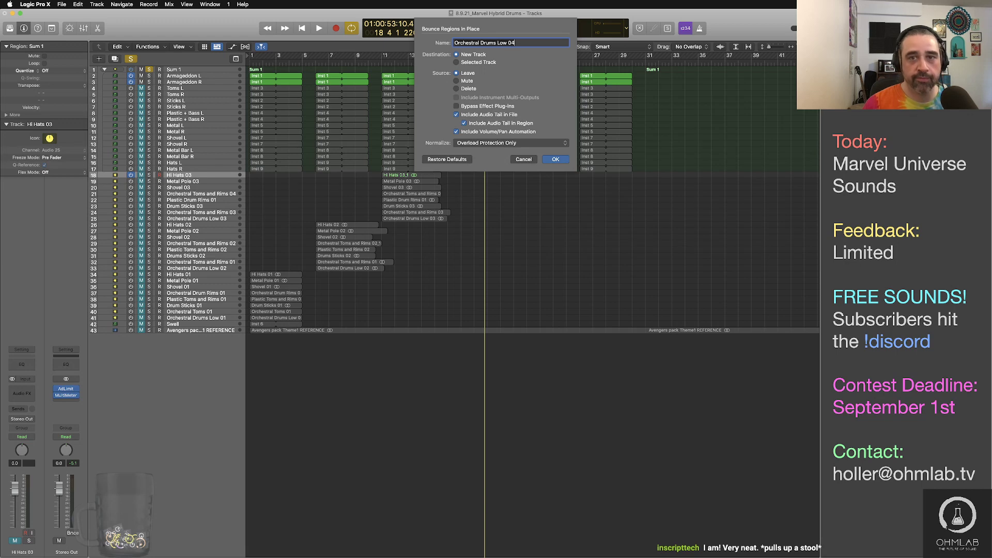
pyautogui.press('Return')
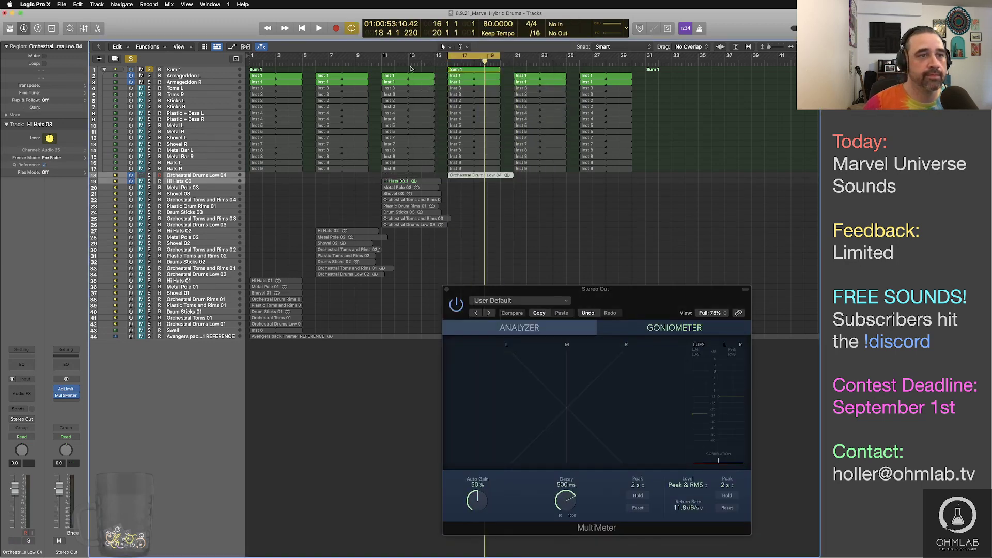
# Turn off Armageddon L and R, turn on Toms L and R, and play the toms layer in the bar 16 cycle
pyautogui.click(131, 76)
pyautogui.click(130, 82)
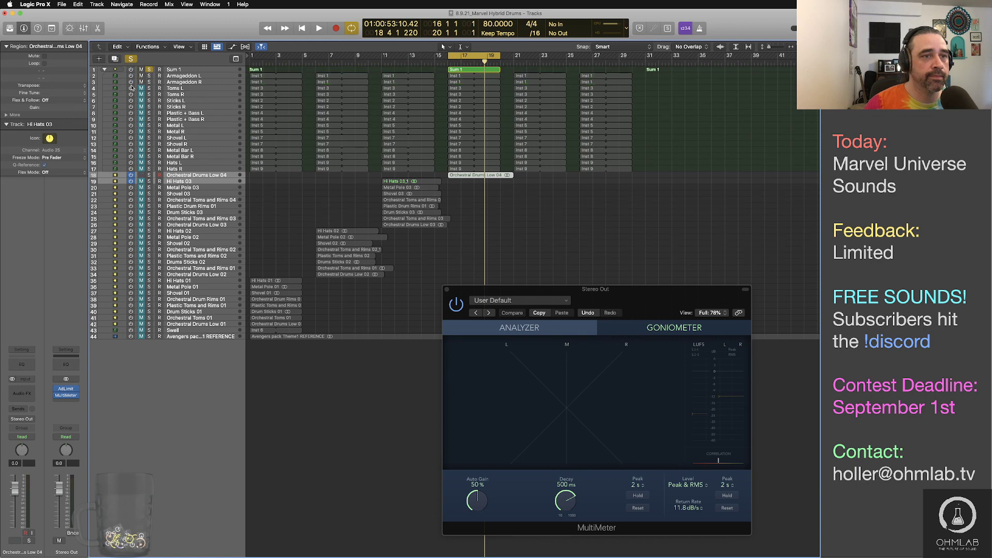
pyautogui.click(131, 88)
pyautogui.click(131, 94)
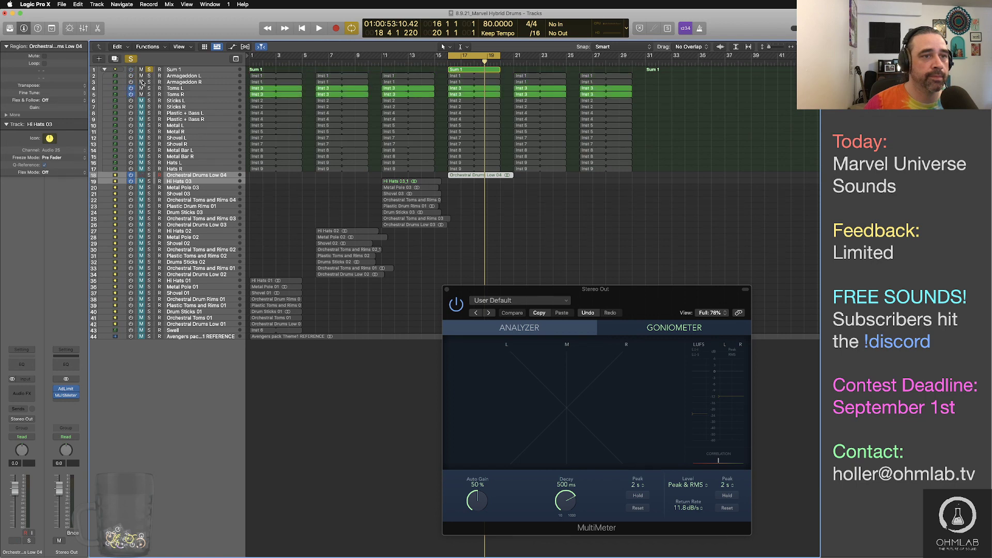
pyautogui.press('space')
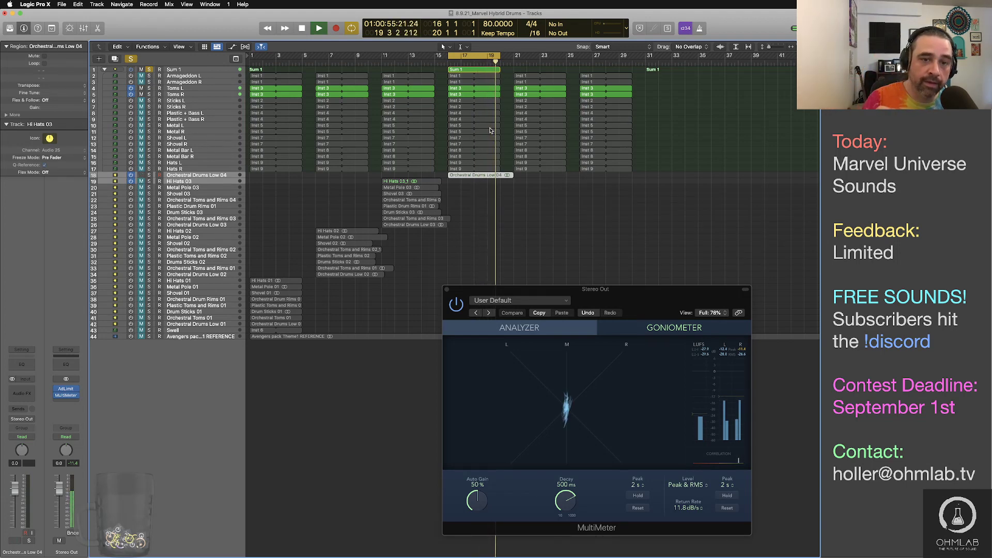
pyautogui.press('space')
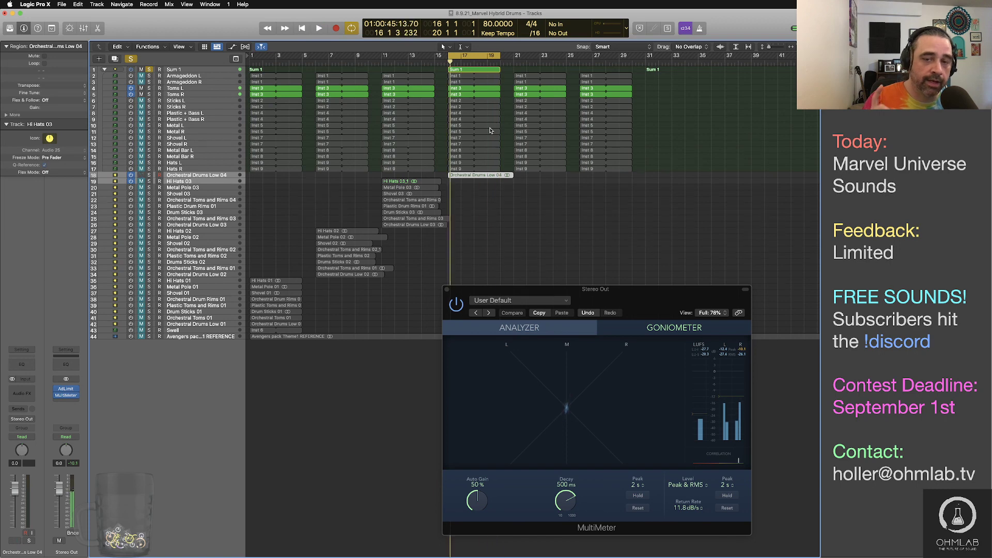
# Bounce the bar 16 Sum 1 region in place to a new track named Orchestral Toms 02
pyautogui.click(488, 70)
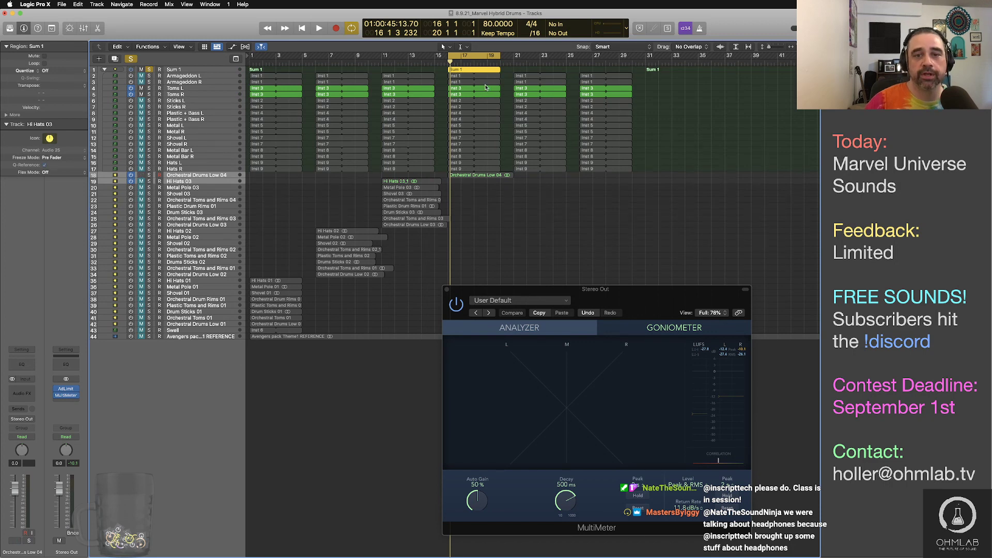
pyautogui.hotkey('ctrl', 'b')
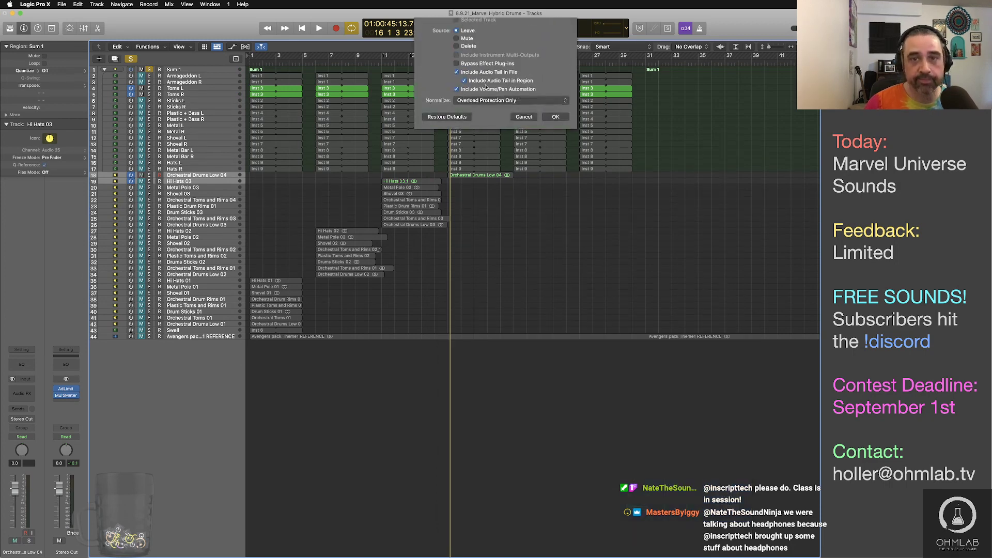
pyautogui.write('Orche')
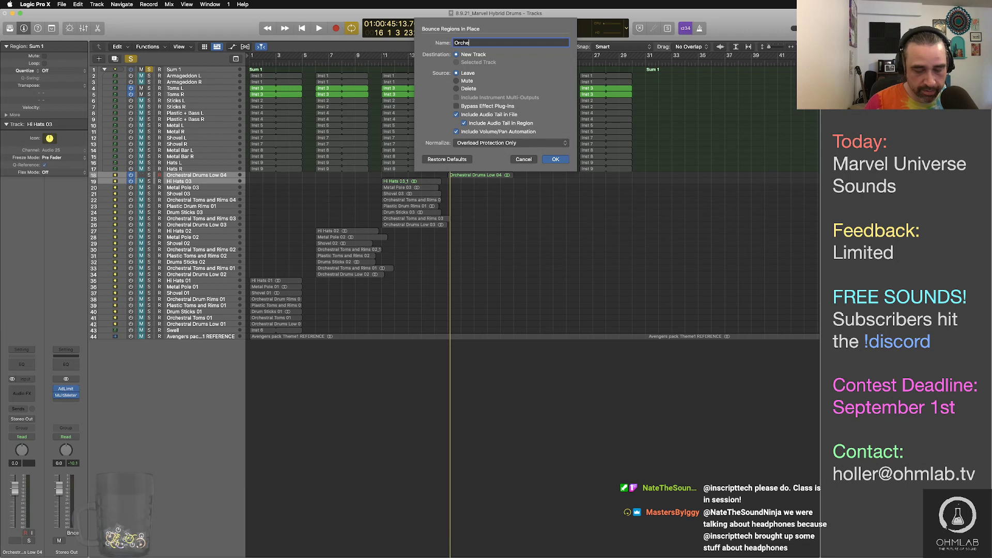
pyautogui.write('stral Toms 02')
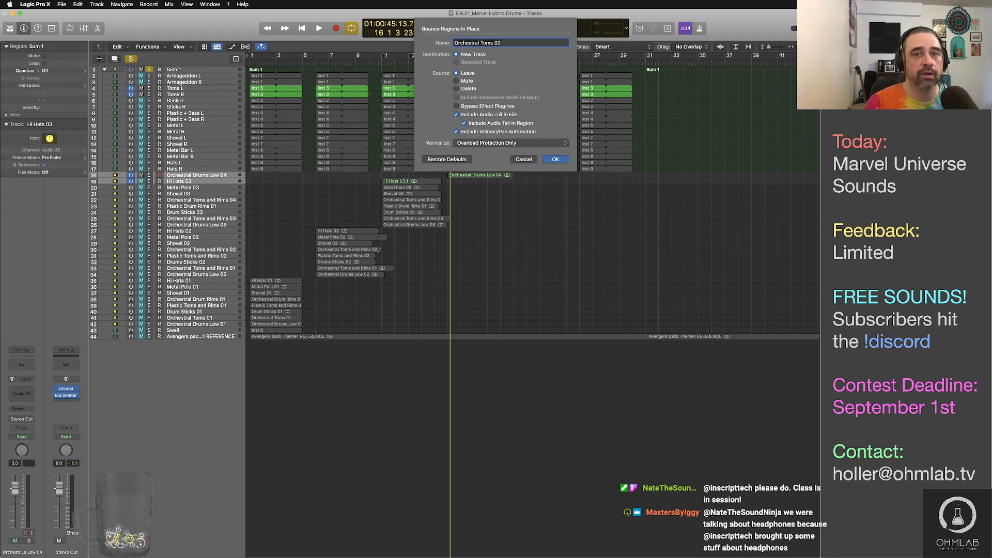
pyautogui.press('Return')
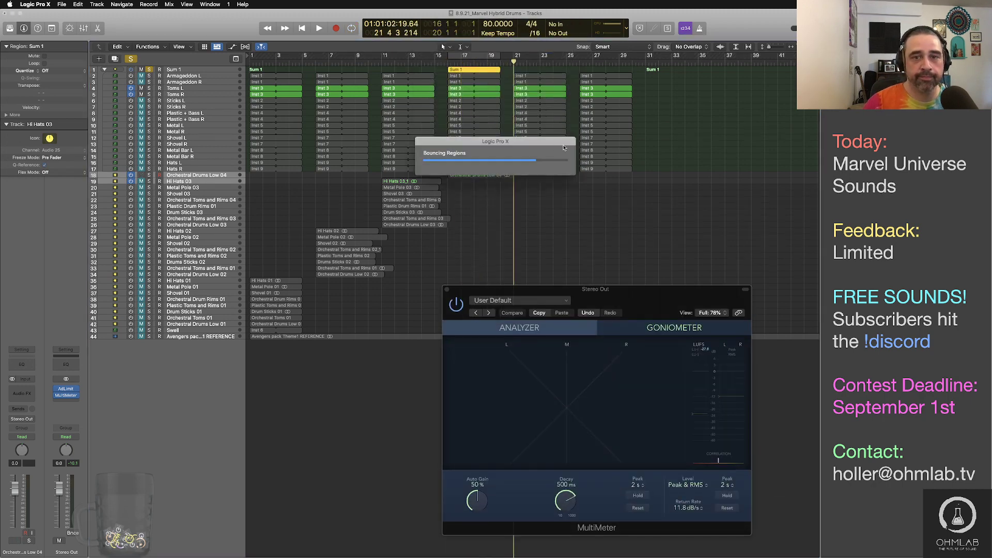
# Turn off Toms L and R, turn on Sticks L and R, and play the sticks layer in the bar 16 cycle
pyautogui.moveTo(130, 88)
pyautogui.mouseDown()
pyautogui.moveTo(132, 106)
pyautogui.moveTo(141, 88)
pyautogui.mouseUp()
pyautogui.press('space')
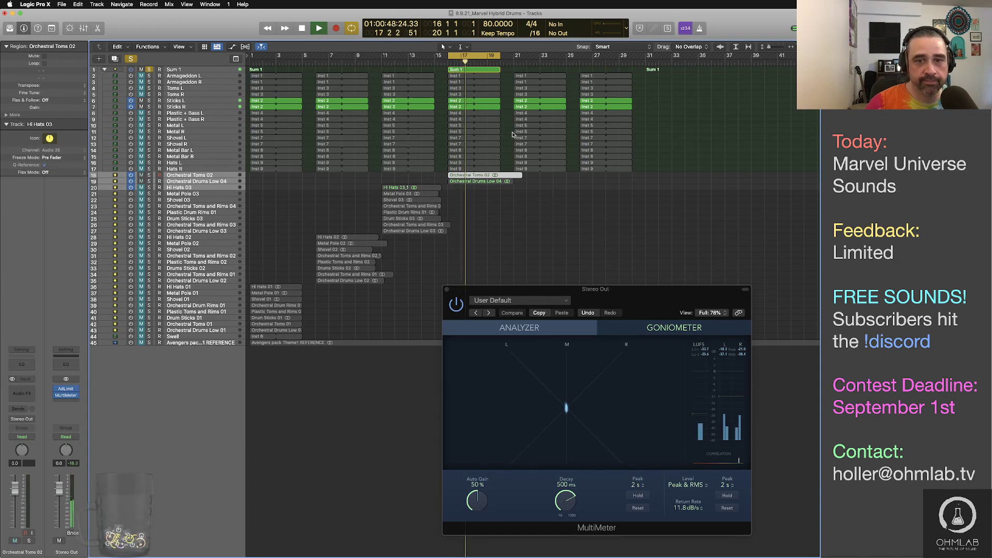
pyautogui.press('space')
# Bounce the bar 16 Sum 1 region in place to a new track named Drum Sticks 04
pyautogui.click(476, 70)
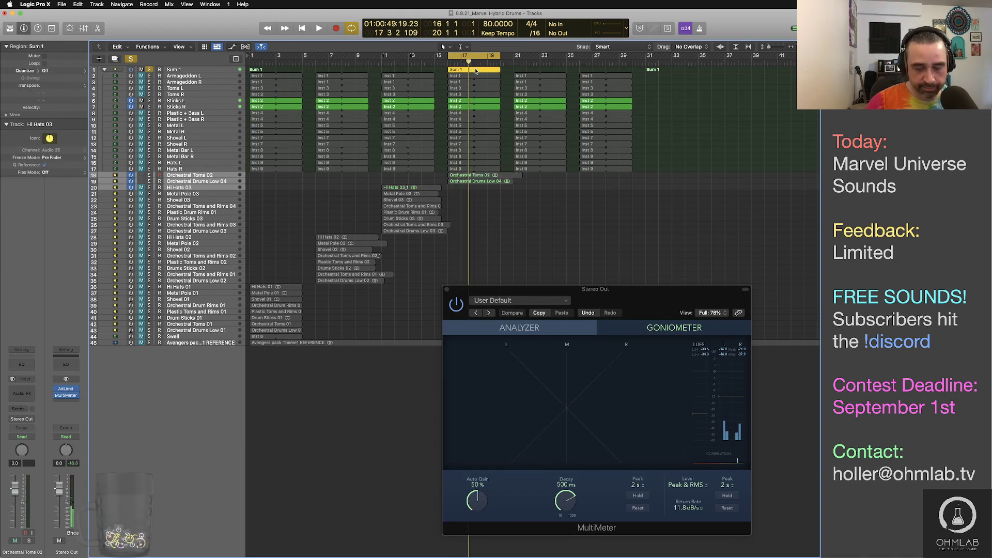
pyautogui.hotkey('ctrl', 'b')
pyautogui.write('Drums')
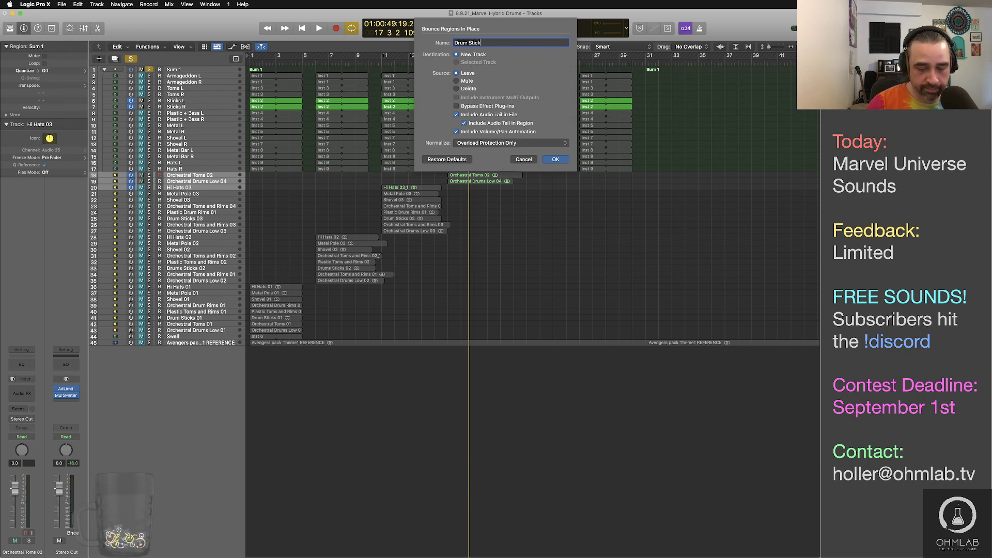
pyautogui.press('Return')
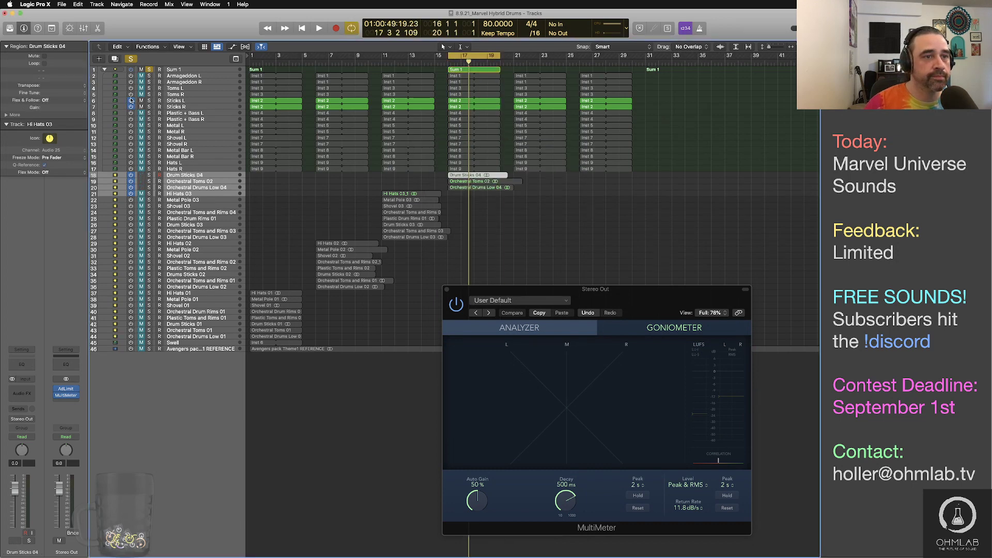
# Turn off Sticks L and R, turn on and unmute Plastic + Bass L and R, and play that layer in the cycle
pyautogui.moveTo(131, 100); pyautogui.dragTo(131, 106)
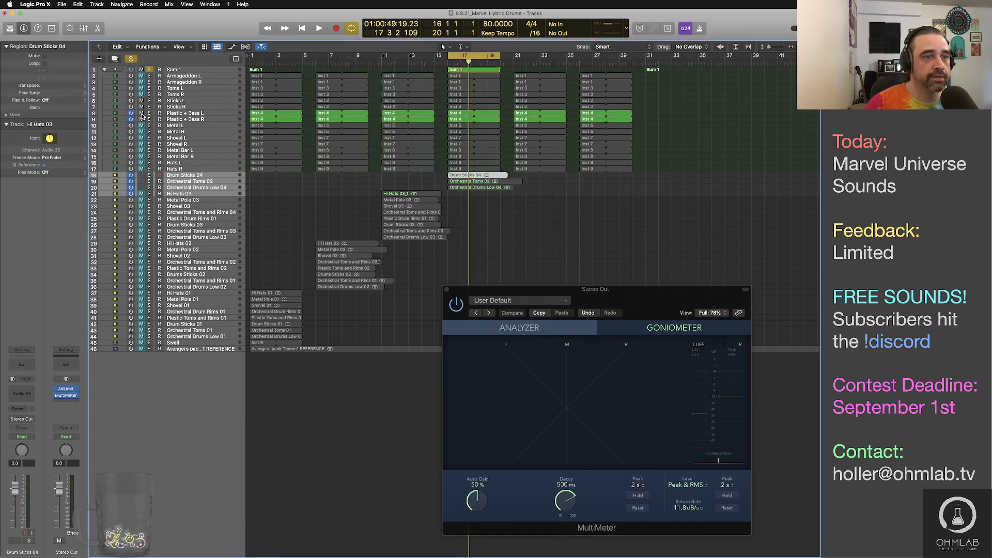
pyautogui.press('space')
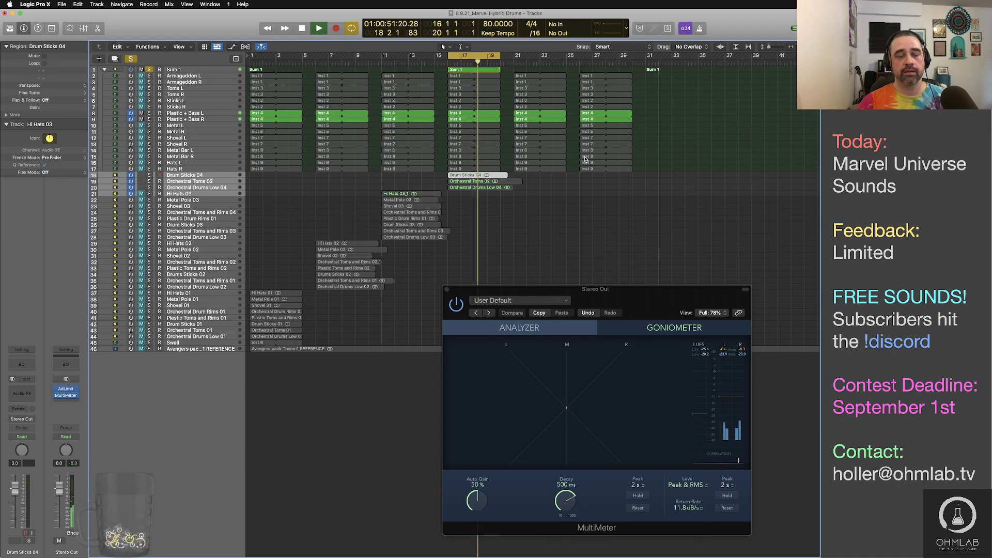
pyautogui.press('space')
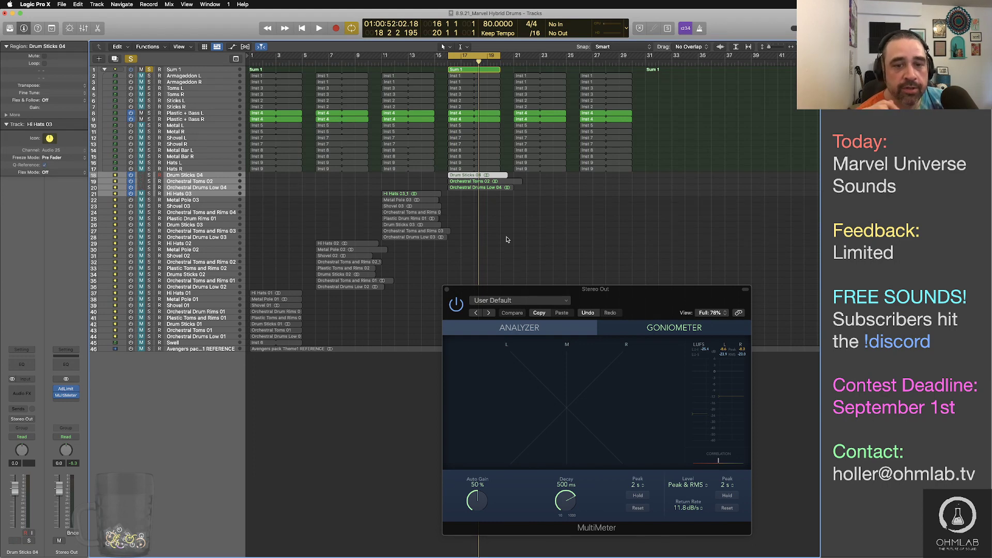
# Bounce the bar 16 Sum 1 region in place to a new track named Plastic Toms and Rims 04
pyautogui.click(471, 73)
pyautogui.hotkey('ctrl', 'b')
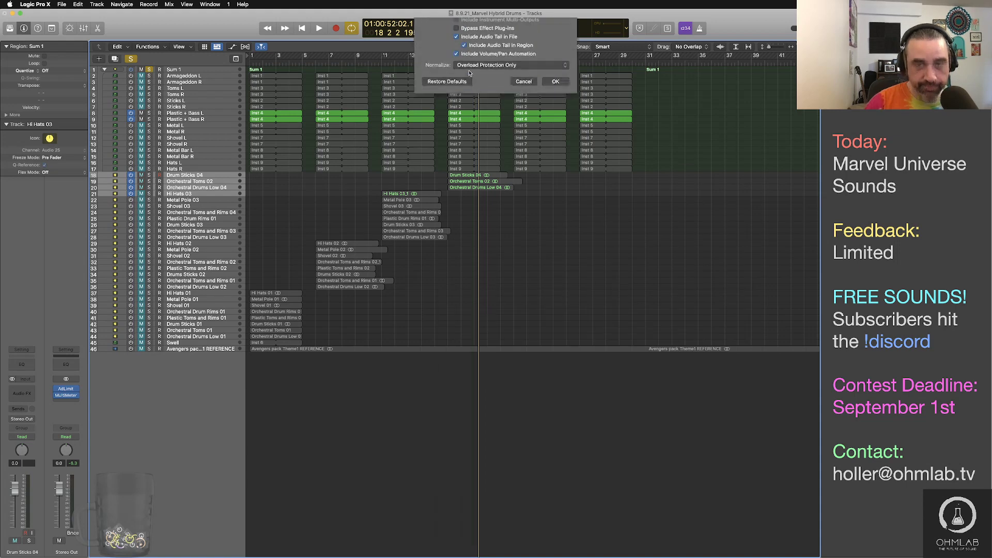
pyautogui.write('Plast')
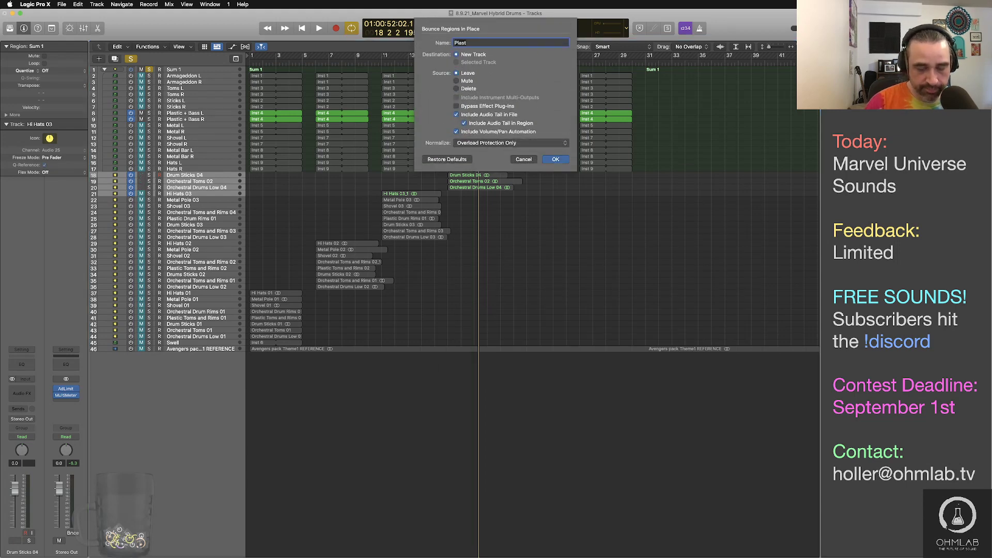
pyautogui.write('ic Toms and Rims 04')
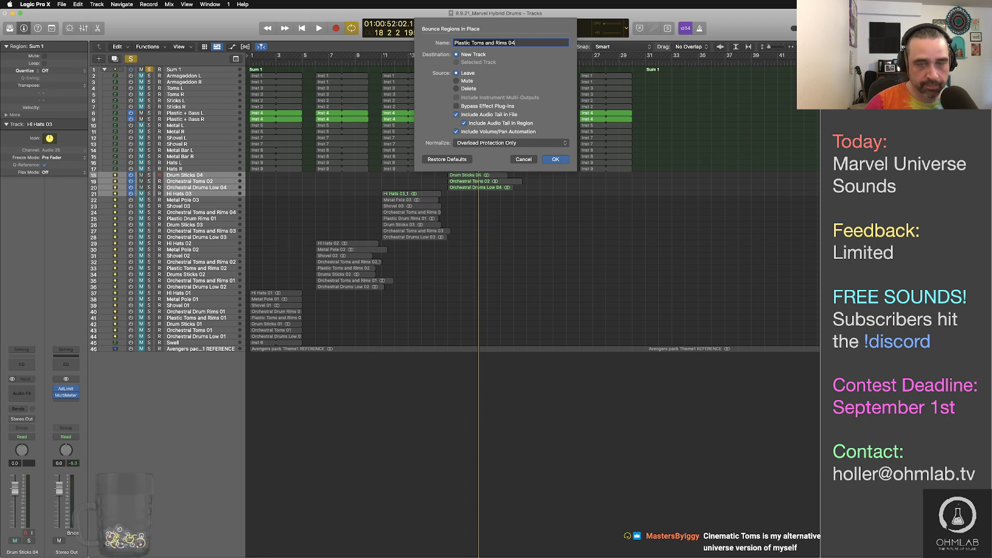
pyautogui.click(563, 162)
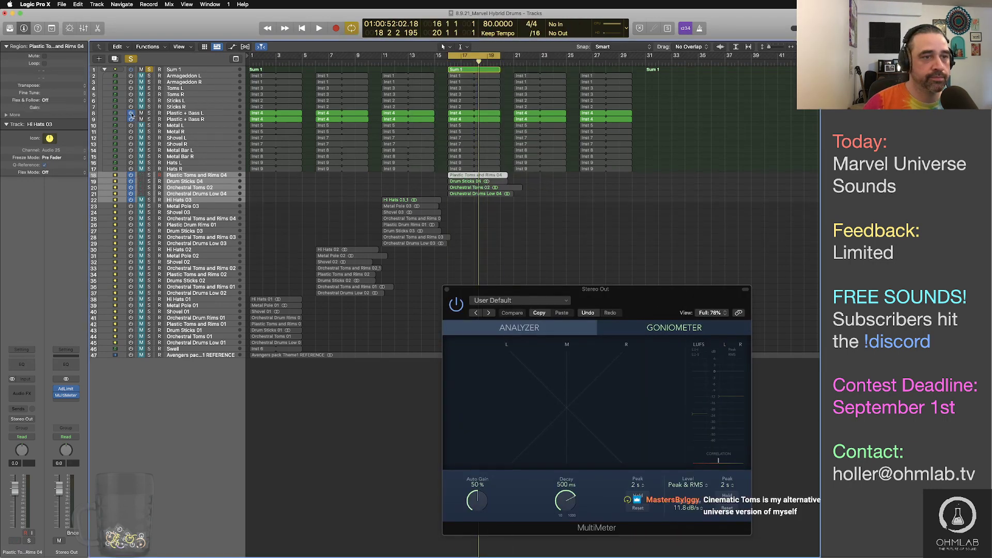
# Replace the Plastic + Bass pair with Metal L and R as the active, unmuted layer and play it in the cycle
pyautogui.click(140, 127)
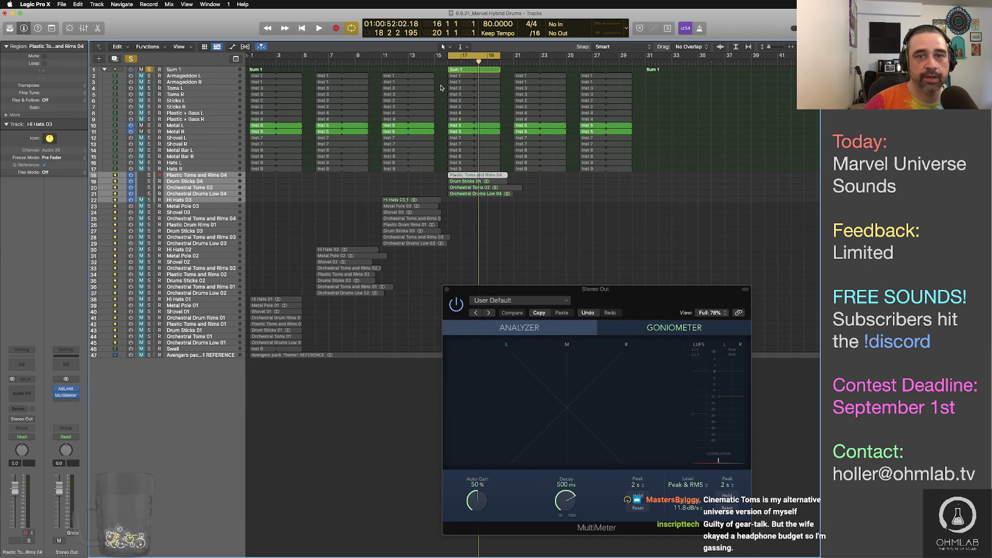
pyautogui.press('space')
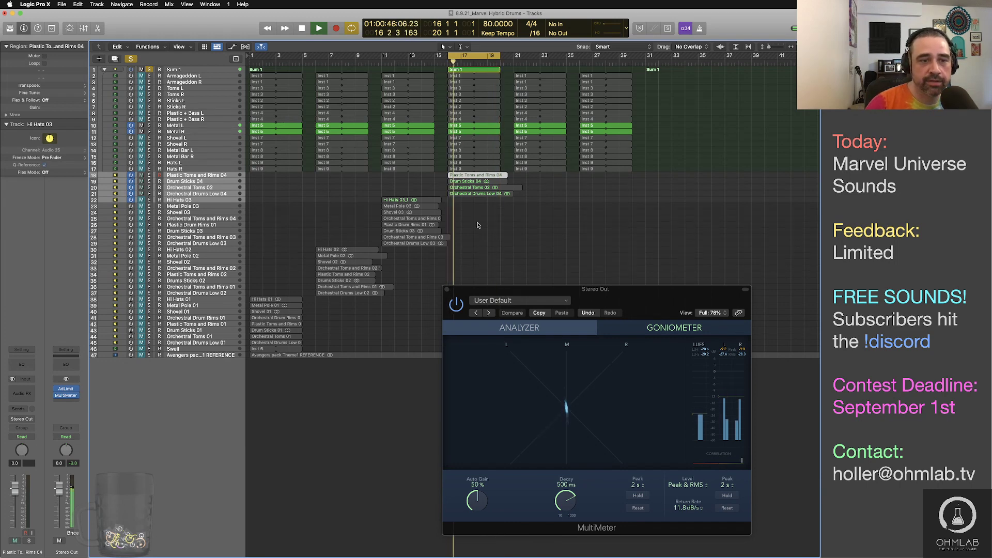
pyautogui.press('space')
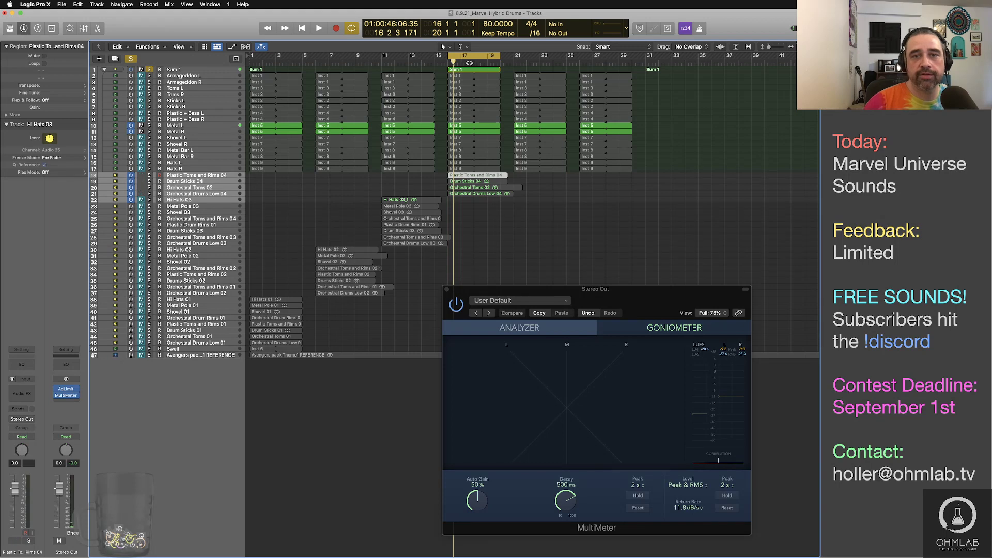
# Bounce the bar 16 Sum 1 region in place to a new track named Orchestral Toms and Rims 05
pyautogui.click(470, 72)
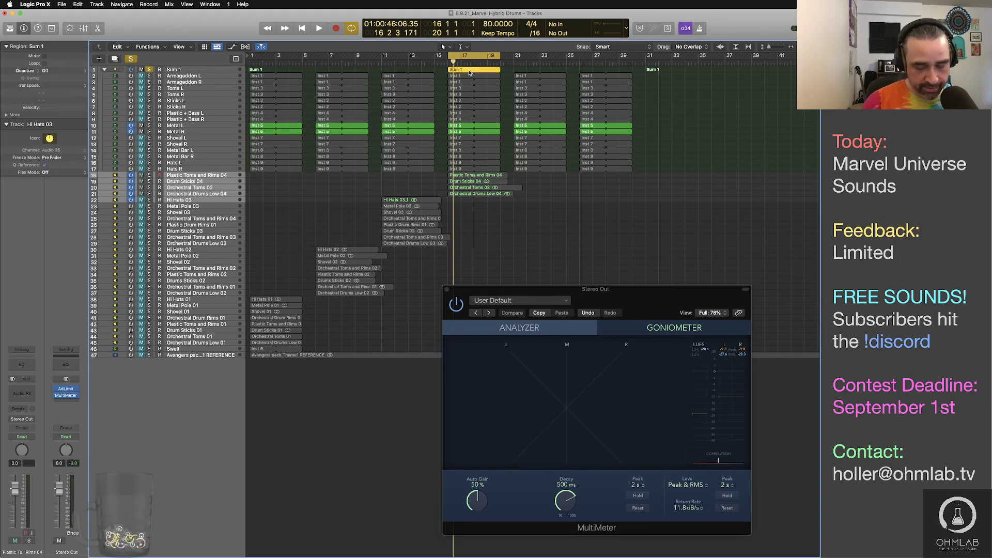
pyautogui.press('super+w')
pyautogui.hotkey('ctrl', 'b')
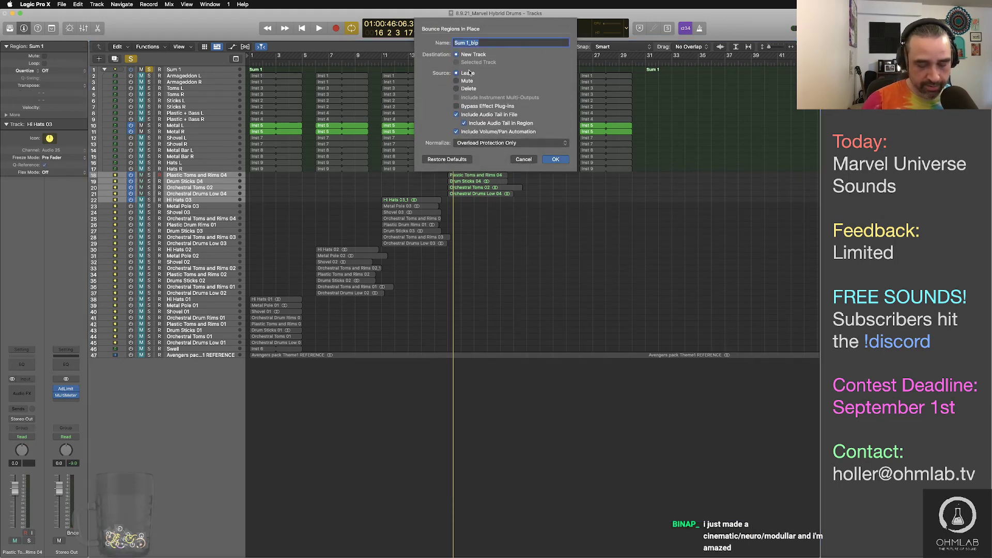
pyautogui.write('Orchestral Toms and Rims 05')
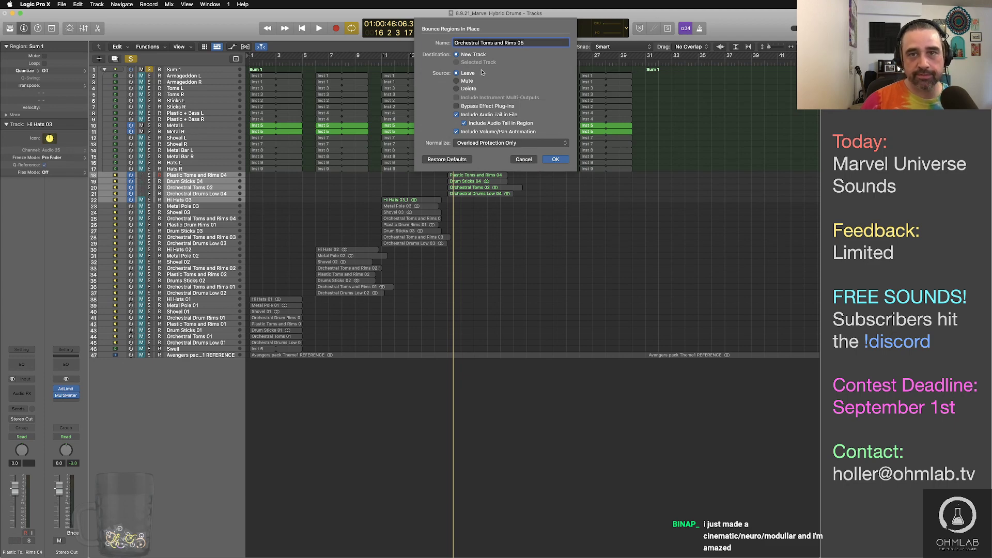
pyautogui.click(562, 161)
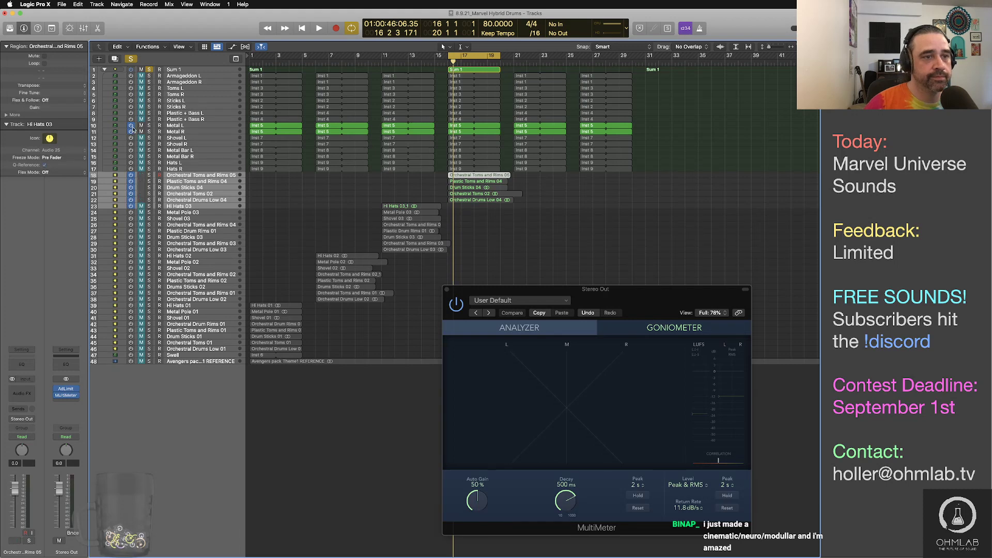
# Turn off Metal L and R, turn on and unmute Shovel L and R, and play the shovel layer in the cycle
pyautogui.moveTo(132, 125); pyautogui.dragTo(131, 144)
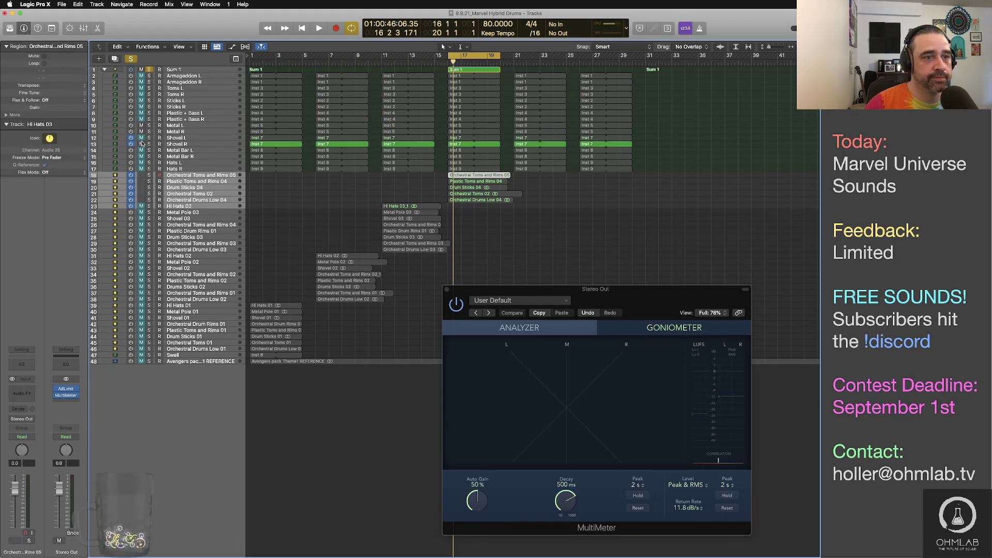
pyautogui.press('space')
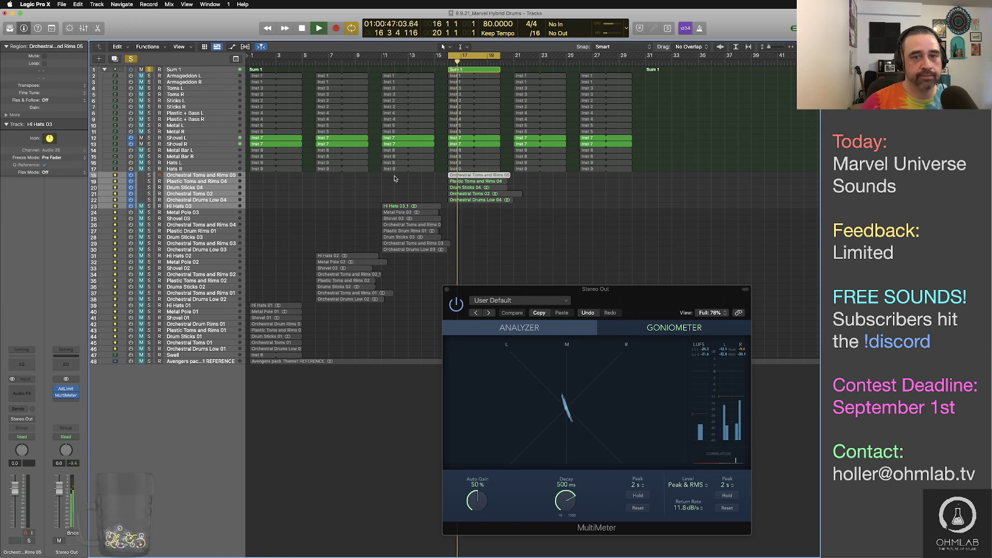
pyautogui.press('space')
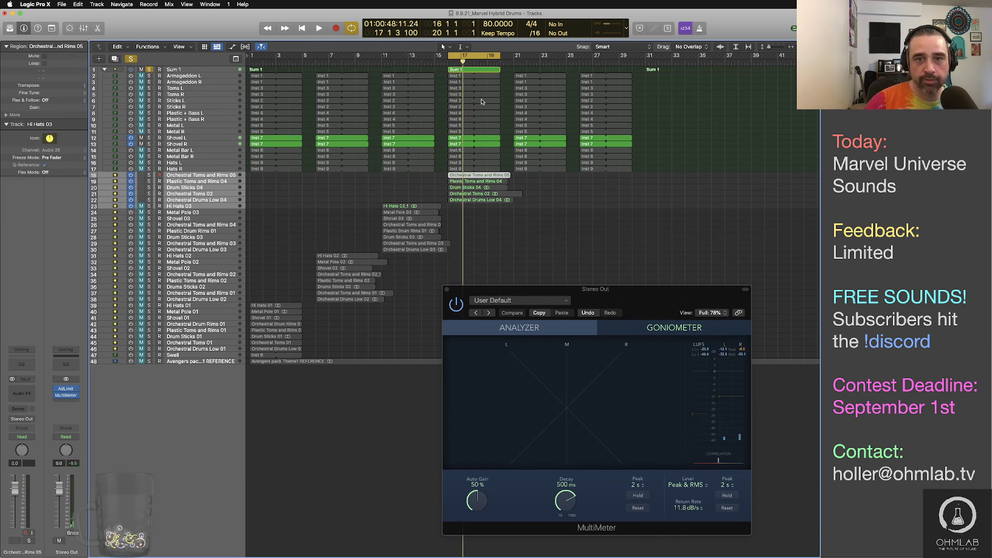
# Bounce the bar 16 Sum 1 region in place to a new track named Shovel 04
pyautogui.click(485, 71)
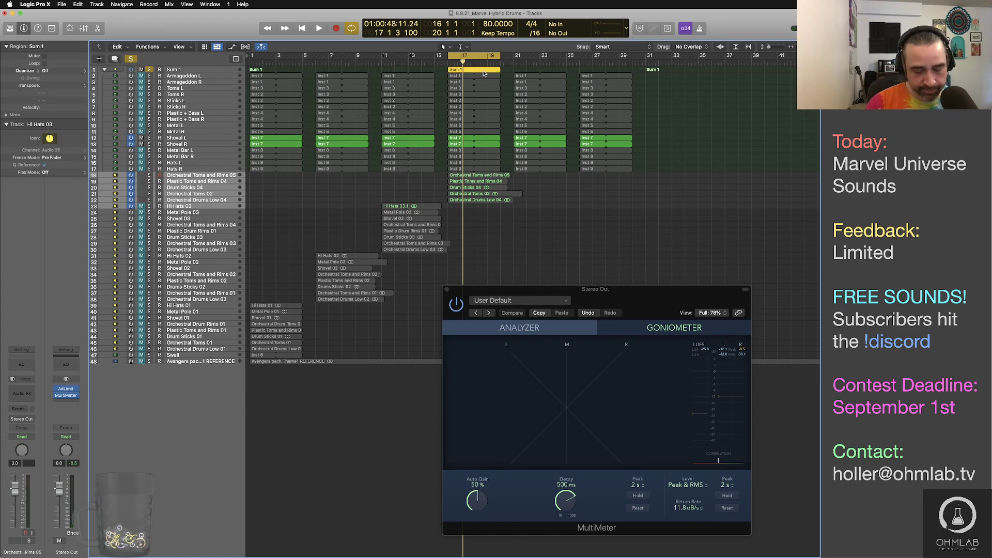
pyautogui.hotkey('ctrl', 'b')
pyautogui.write('Shovel 04')
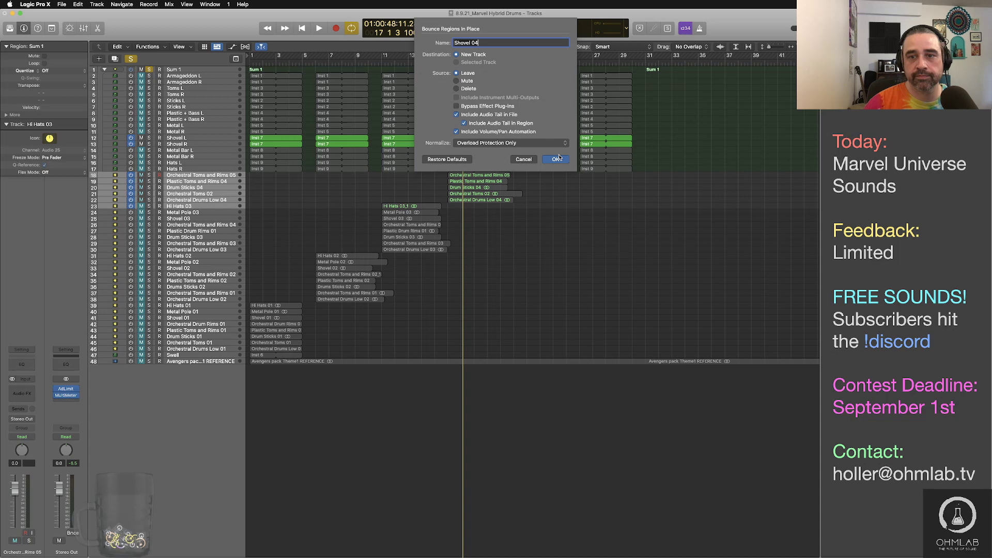
pyautogui.click(557, 159)
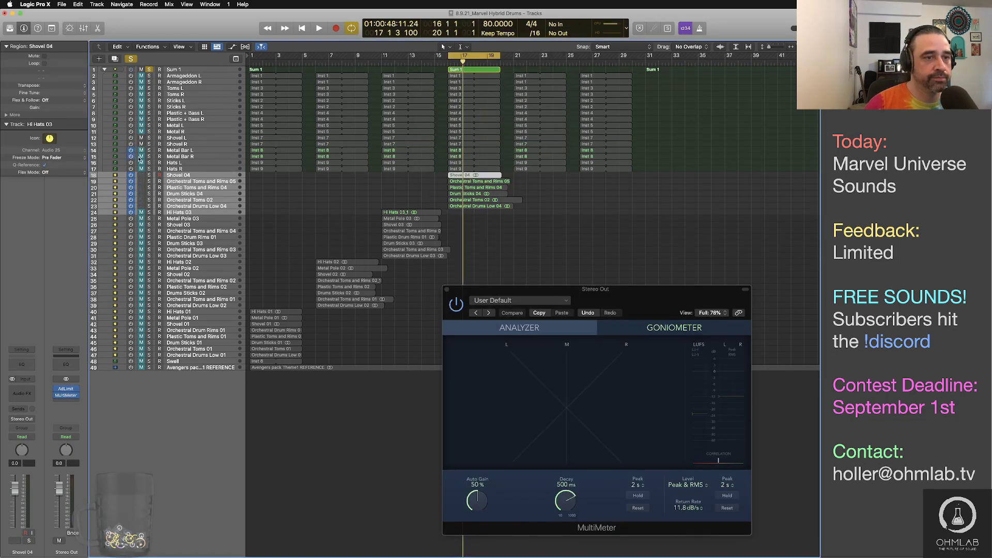
# Switch the active layer from Shovel to Metal Bar L and R, unmute the pair, and play it in the bar 16 cycle
pyautogui.click(140, 157)
pyautogui.press('space')
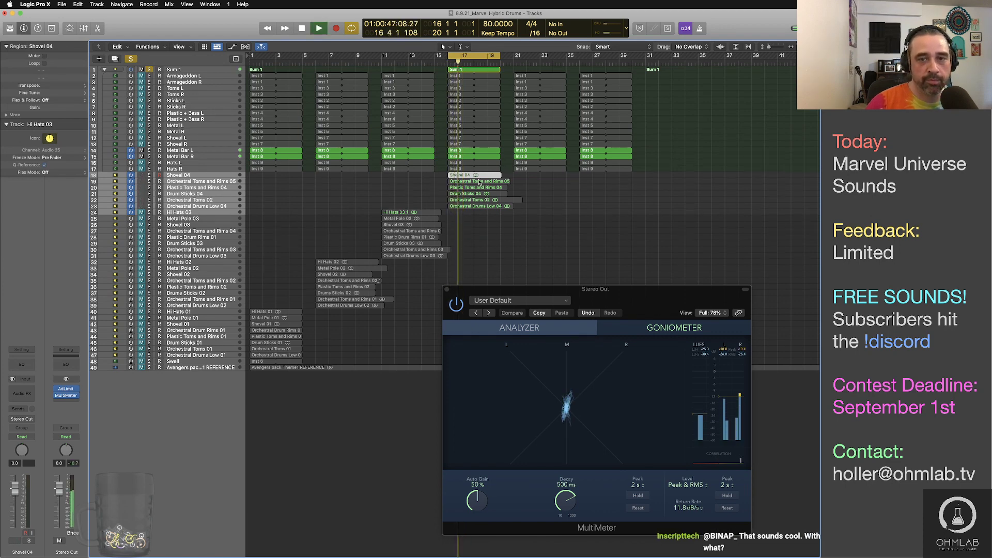
pyautogui.press('space')
# Bounce the bar 16 Sum 1 region in place to a new track named Metal Pole 04, and turn off Metal Bar L and R
pyautogui.click(478, 71)
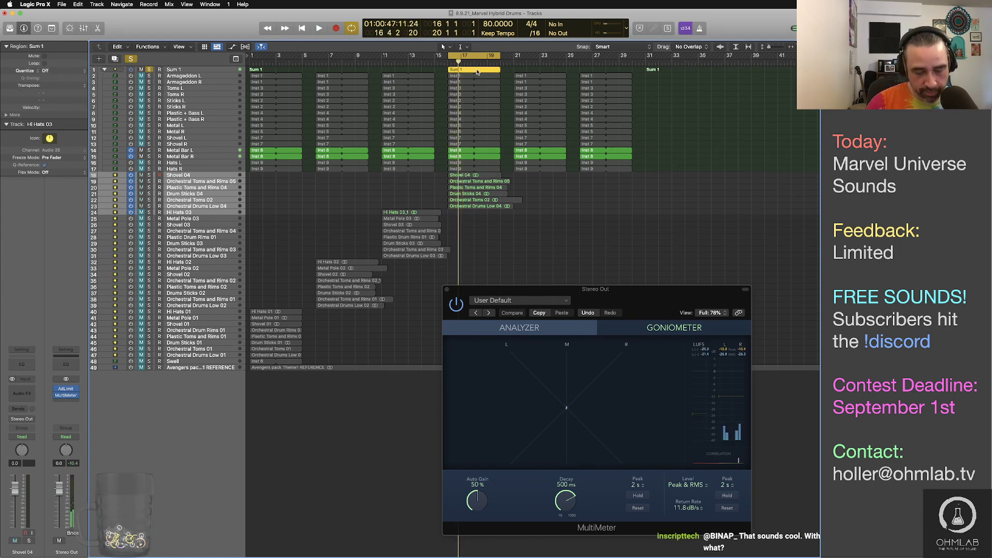
pyautogui.hotkey('ctrl', 'b')
pyautogui.write('Metal P')
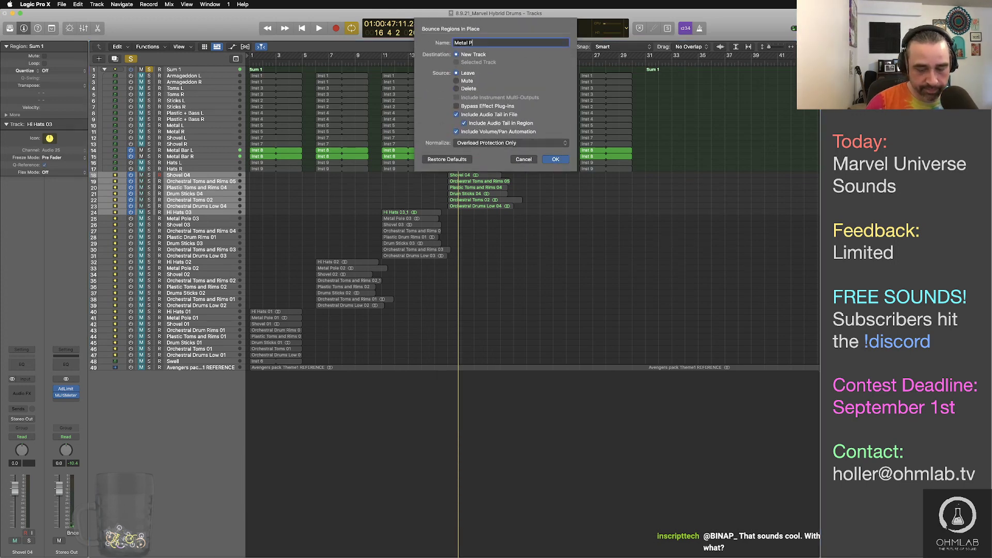
pyautogui.write('ole 04')
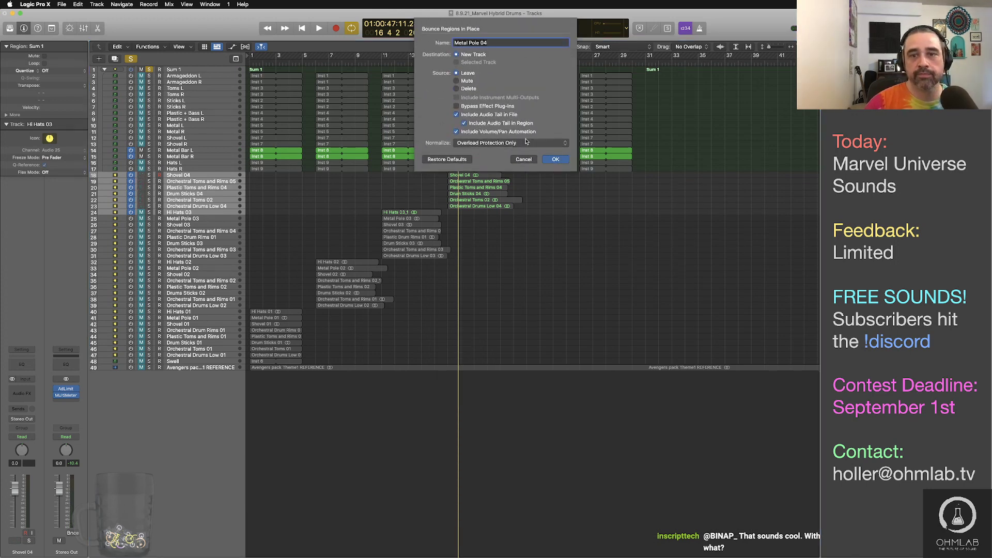
pyautogui.click(558, 160)
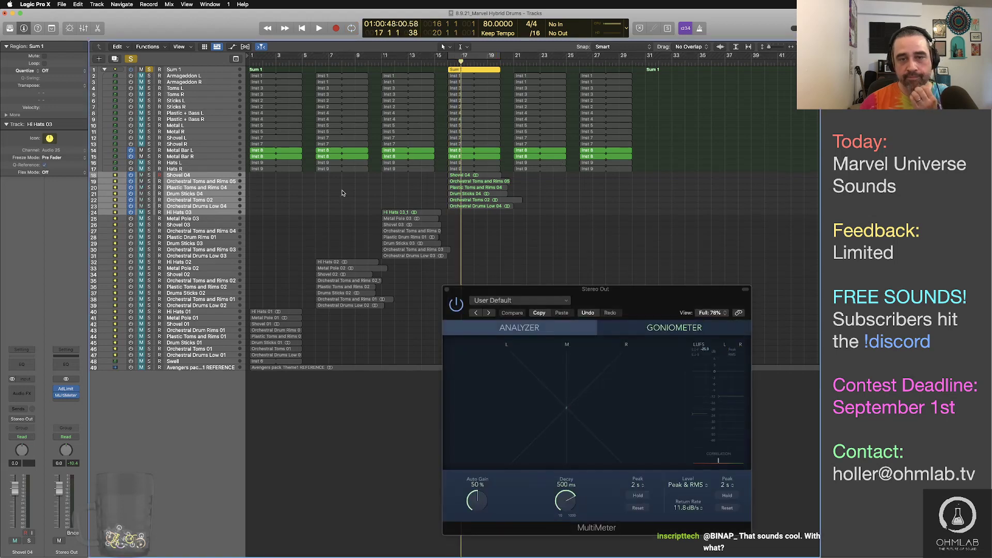
pyautogui.click(130, 156)
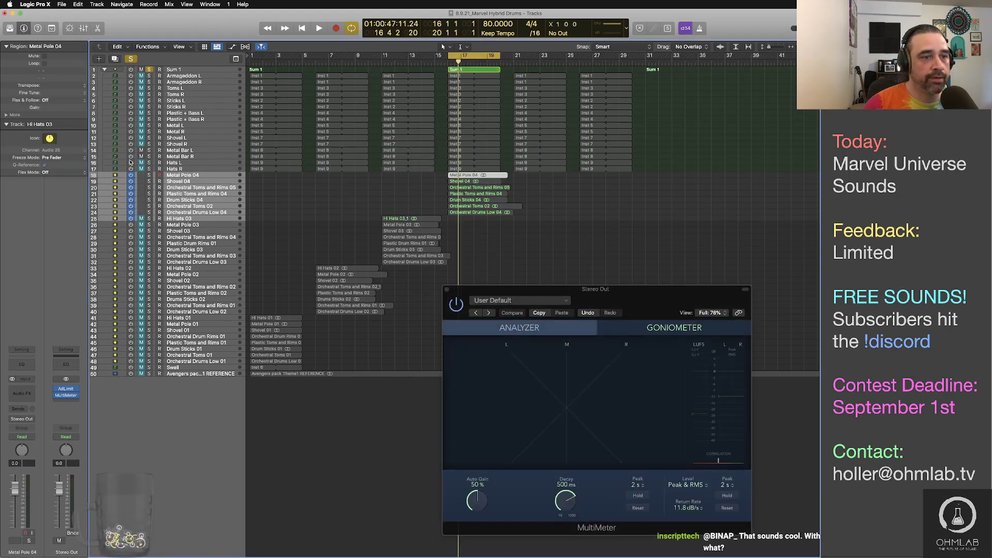
# Turn on and unmute Hats L and R, and play the hats layer in the bar 16 cycle
pyautogui.moveTo(143, 170); pyautogui.dragTo(142, 163)
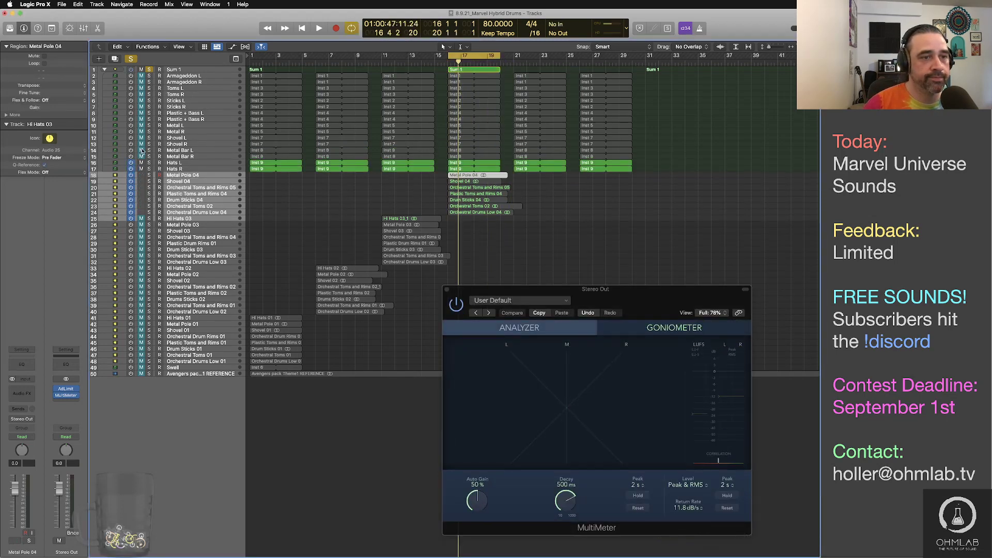
pyautogui.press('space')
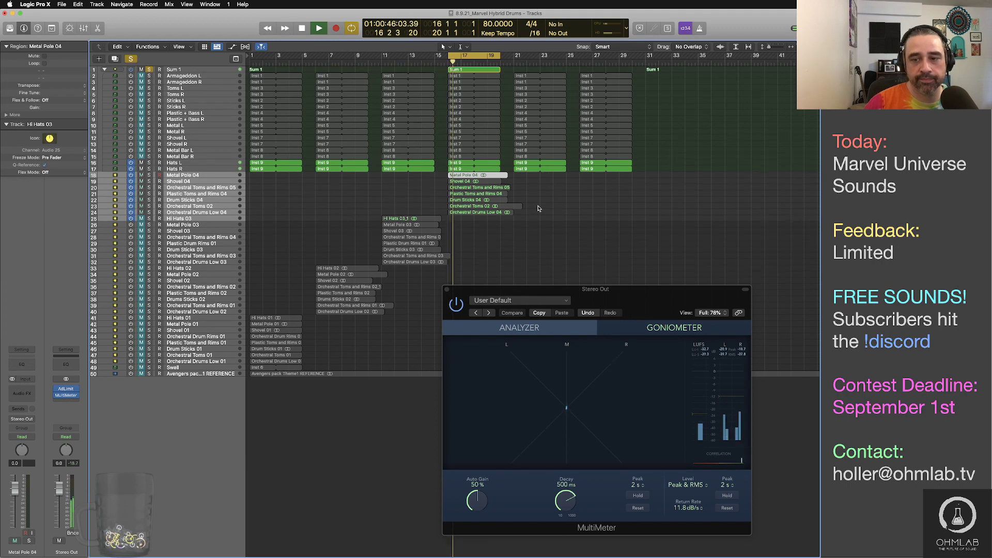
pyautogui.press('space')
# Bounce the bar 16 Sum 1 region in place to a new track named Hi Hats 04
pyautogui.click(468, 72)
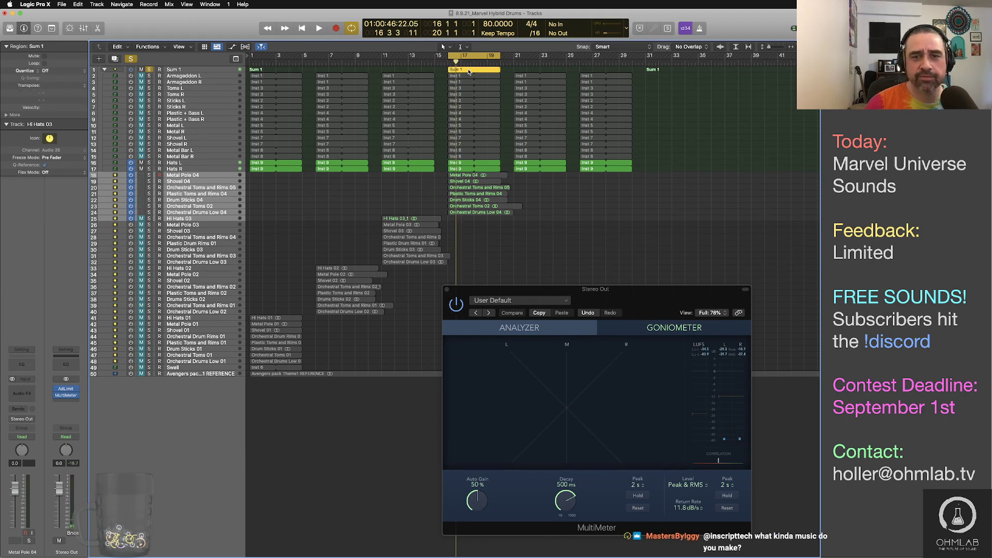
pyautogui.hotkey('ctrl', 'b')
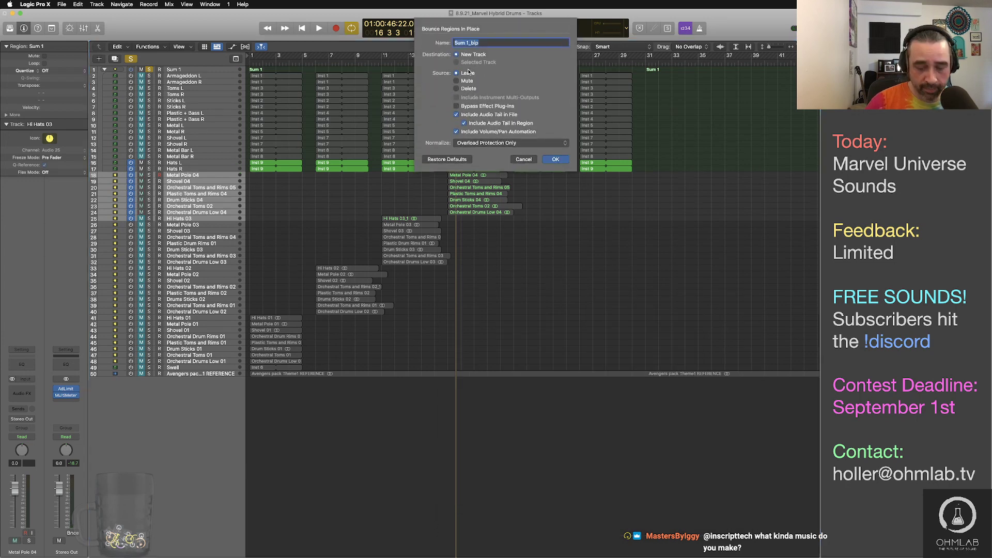
pyautogui.write('Hi Hats 04')
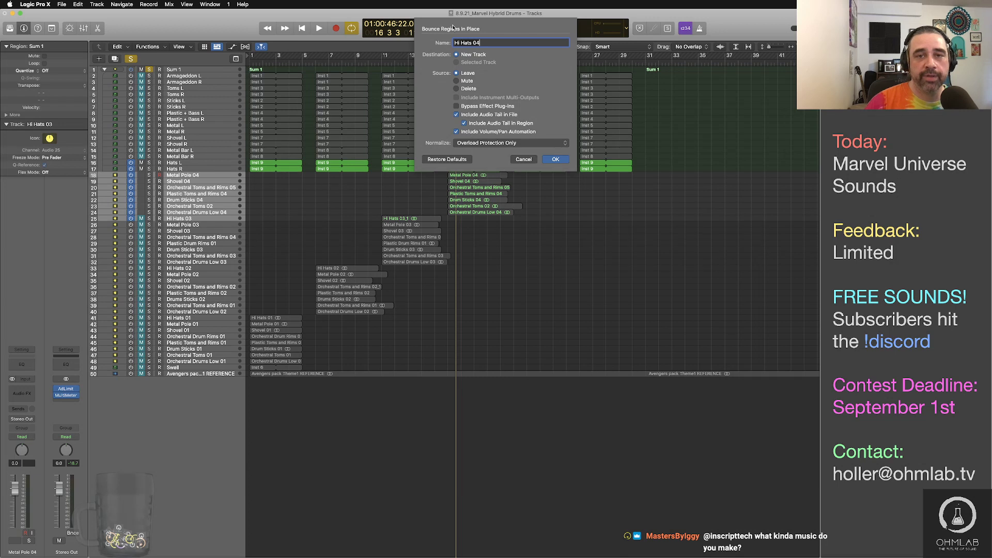
pyautogui.click(555, 160)
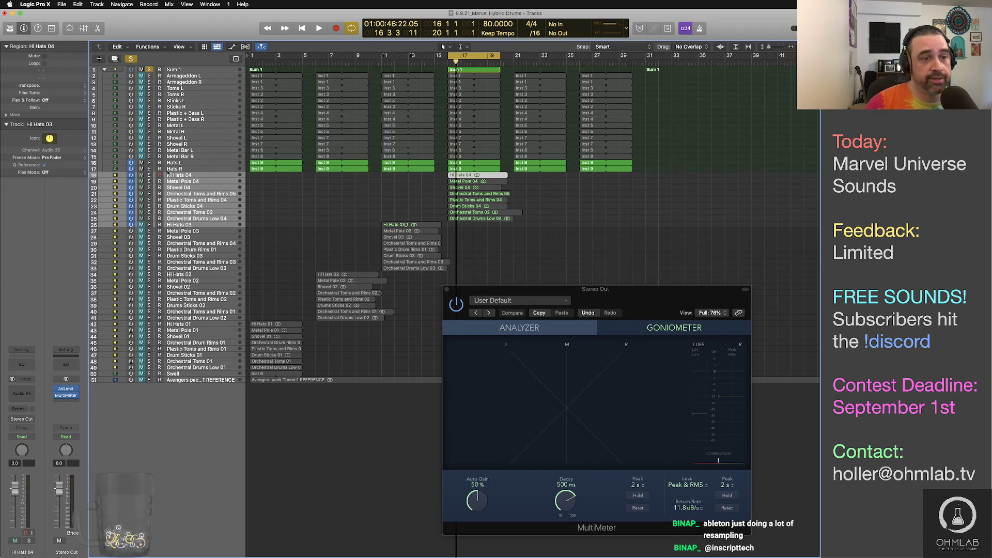
# Mute and turn off Hats L and R along with all the bounced audio tracks of the bar 16 pattern
pyautogui.moveTo(141, 163); pyautogui.dragTo(143, 220)
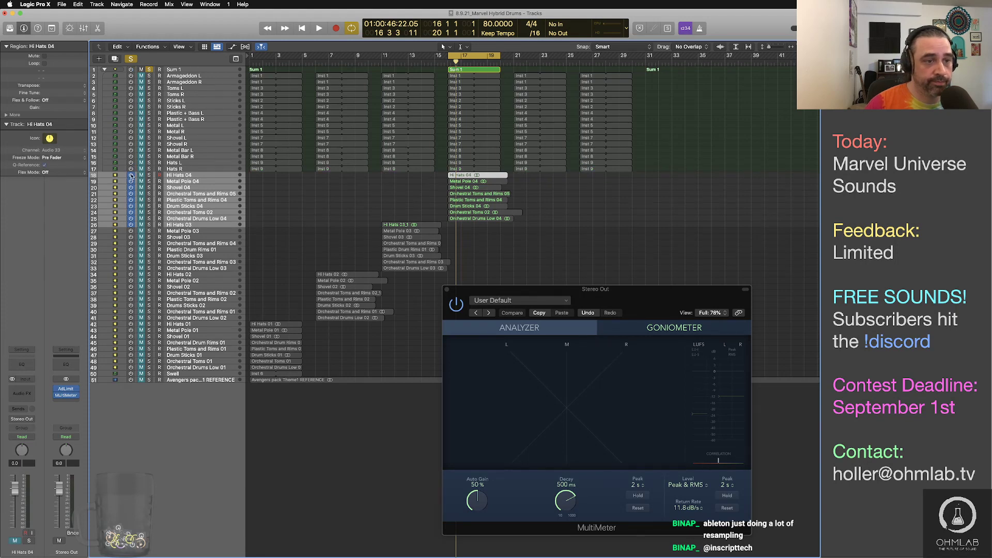
pyautogui.moveTo(131, 176); pyautogui.dragTo(129, 226)
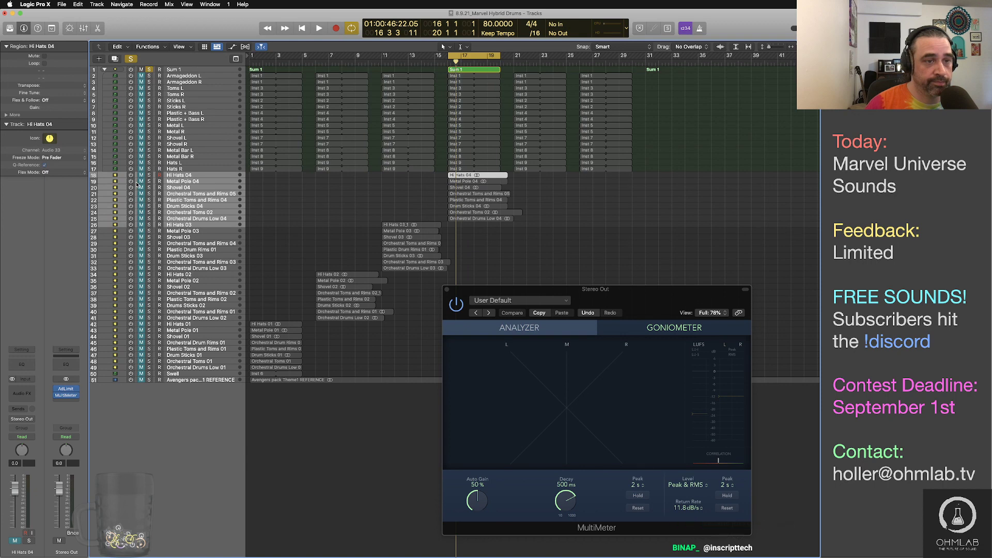
pyautogui.click(364, 413)
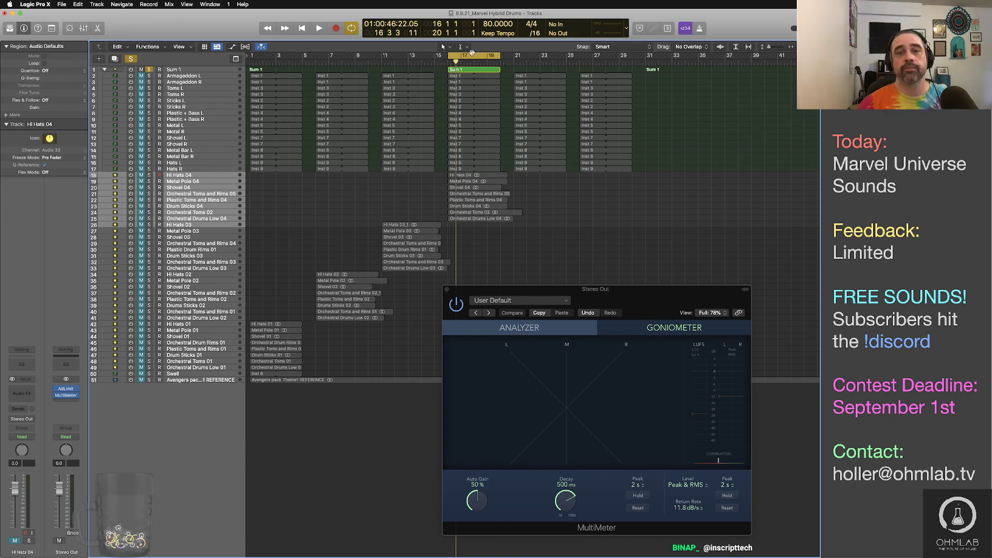
# Move the cycle to the bar 21 Sum 1 region, and play it with Armageddon L and R turned on and unmuted
pyautogui.moveTo(470, 74); pyautogui.dragTo(549, 55)
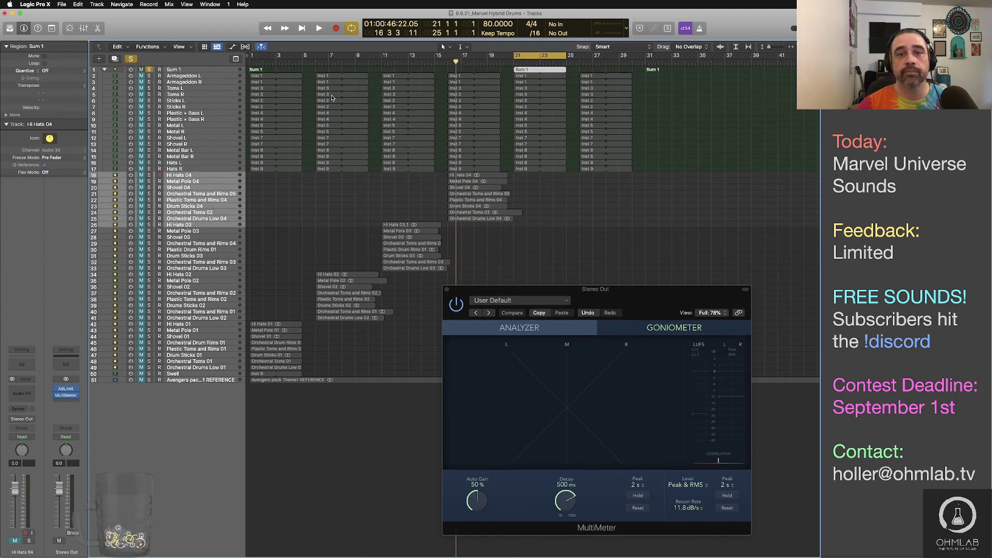
pyautogui.click(131, 75)
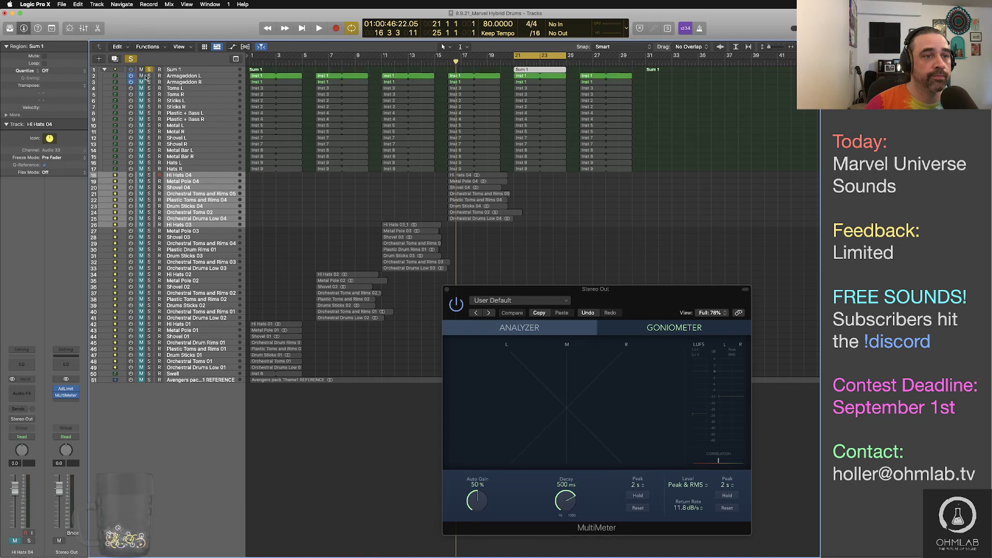
pyautogui.click(131, 81)
pyautogui.press('space')
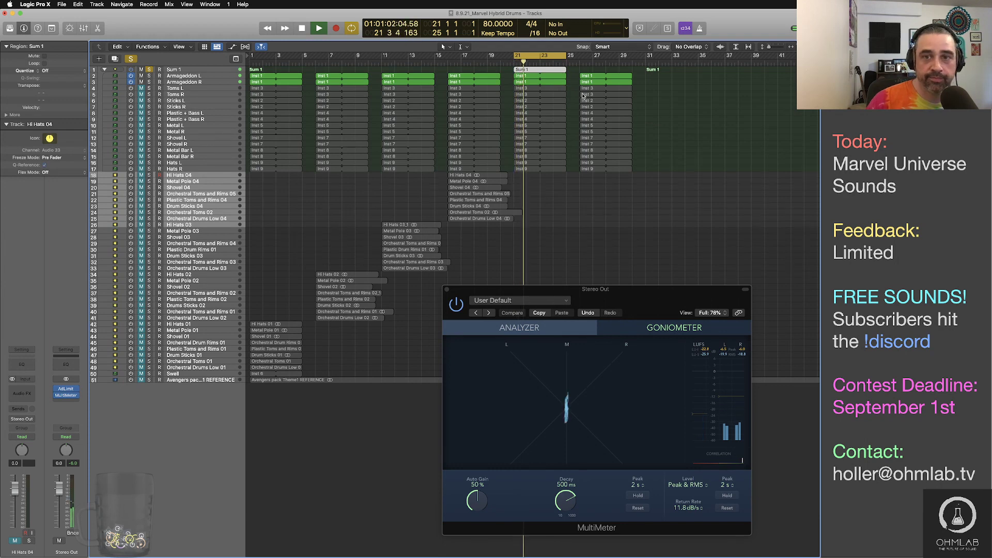
pyautogui.press('space')
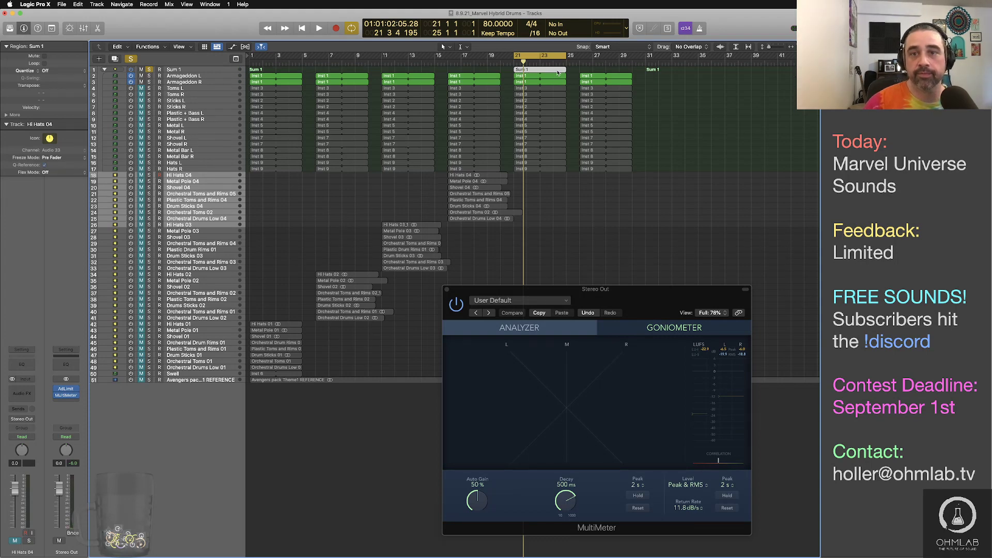
# Bounce the bar 21 Sum 1 region in place to a new track named Orchestral Drums Low 05
pyautogui.click(567, 71)
pyautogui.click(560, 70)
pyautogui.hotkey('ctrl', 'b')
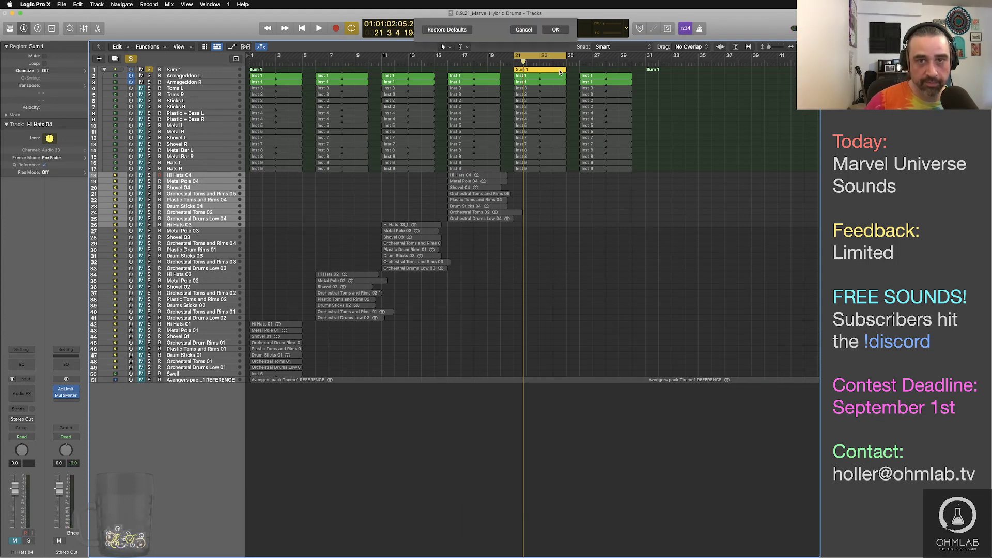
pyautogui.write('O')
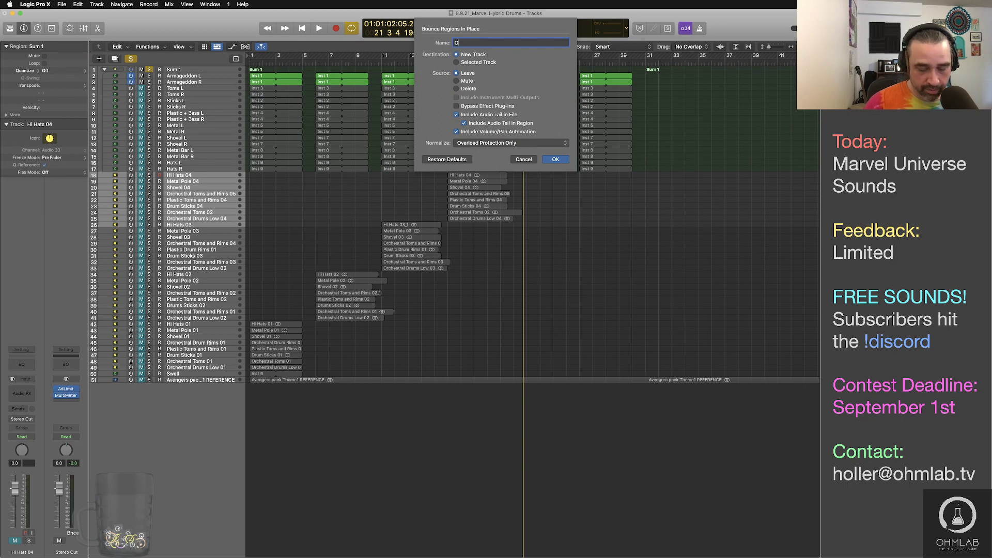
pyautogui.write('Drums Low 05')
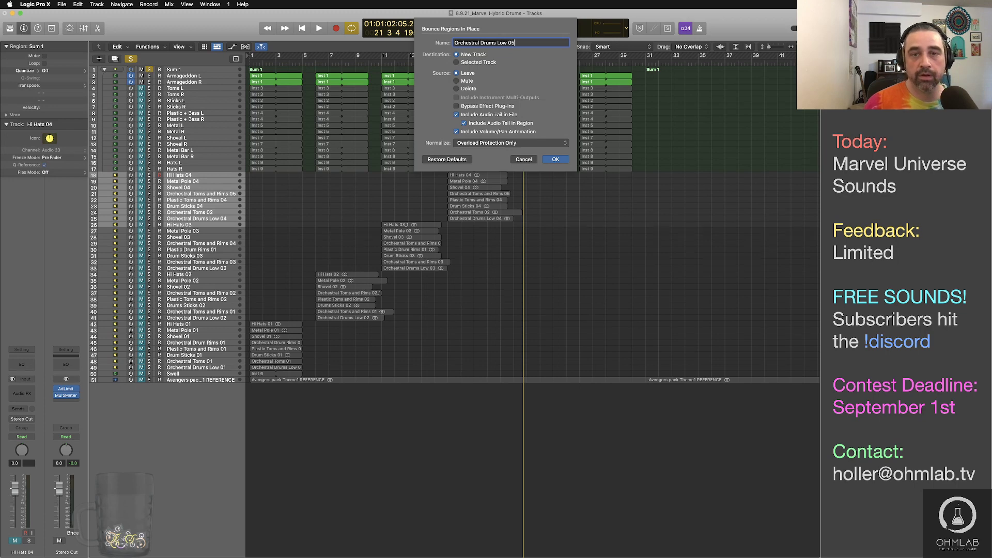
pyautogui.press('Return')
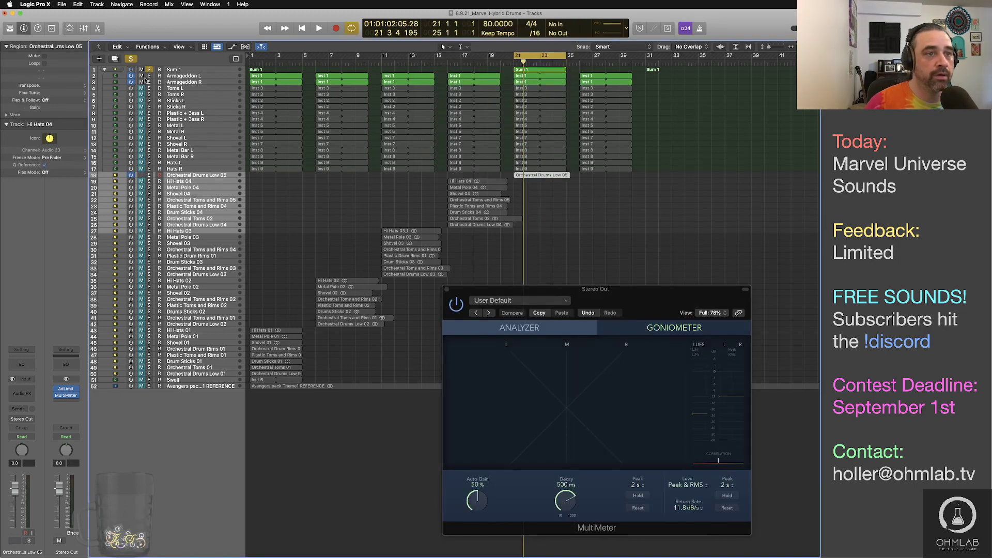
# Switch the active layer from Armageddon to Toms L and R, and play it in the bar 21 cycle
pyautogui.moveTo(131, 76); pyautogui.dragTo(131, 95)
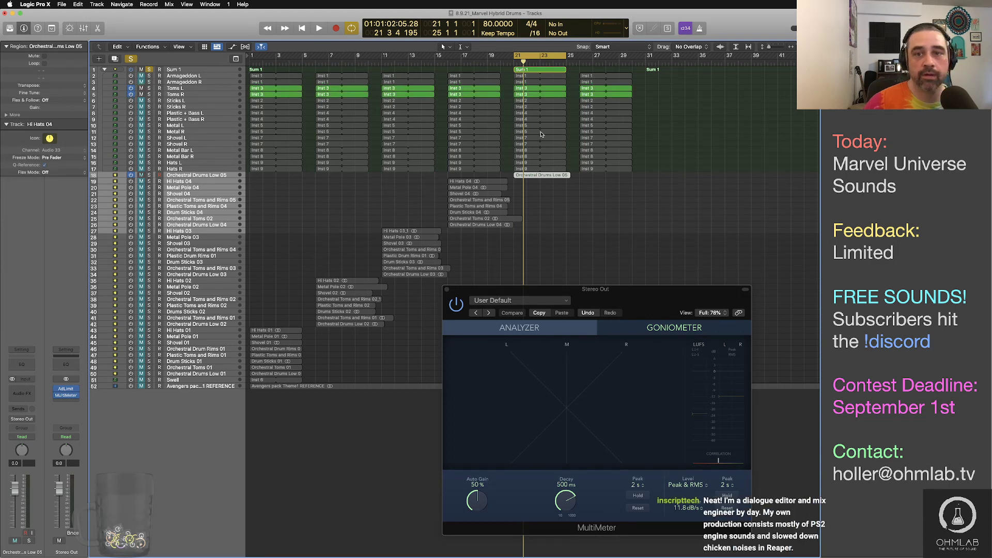
pyautogui.press('space')
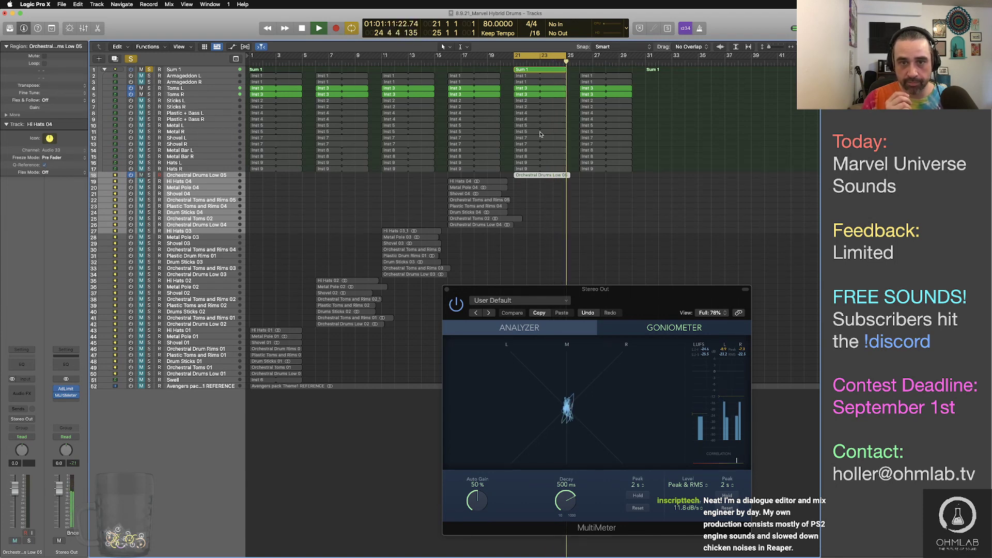
pyautogui.press('space')
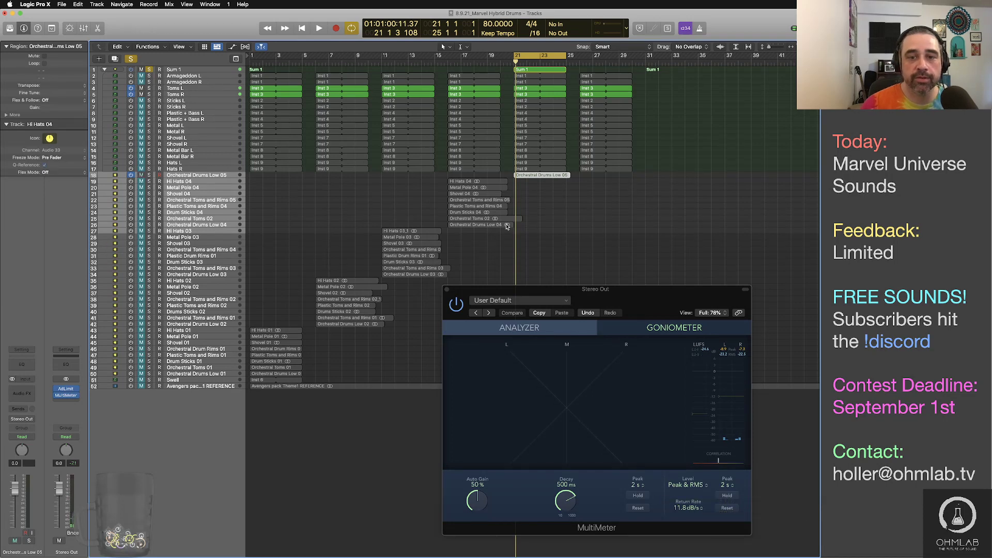
# Bounce the bar 21 Sum 1 region in place to a new track named Orchestral Toms 03
pyautogui.click(541, 72)
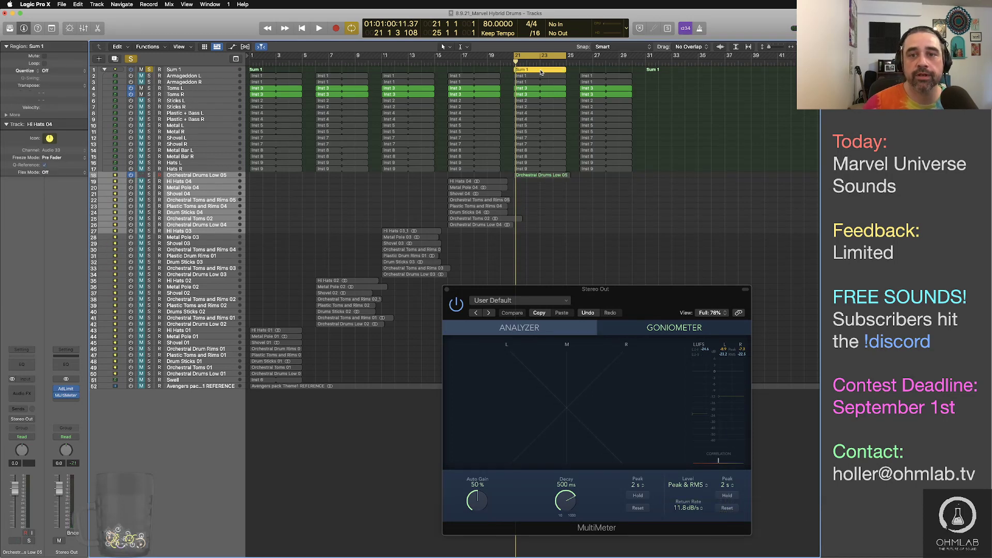
pyautogui.press('v')
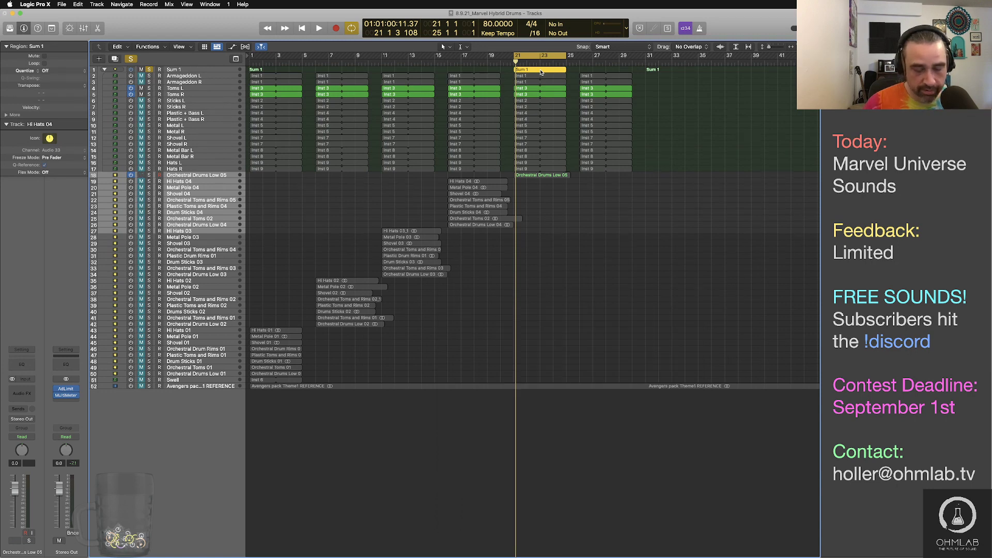
pyautogui.hotkey('ctrl', 'b')
pyautogui.write('Orchest')
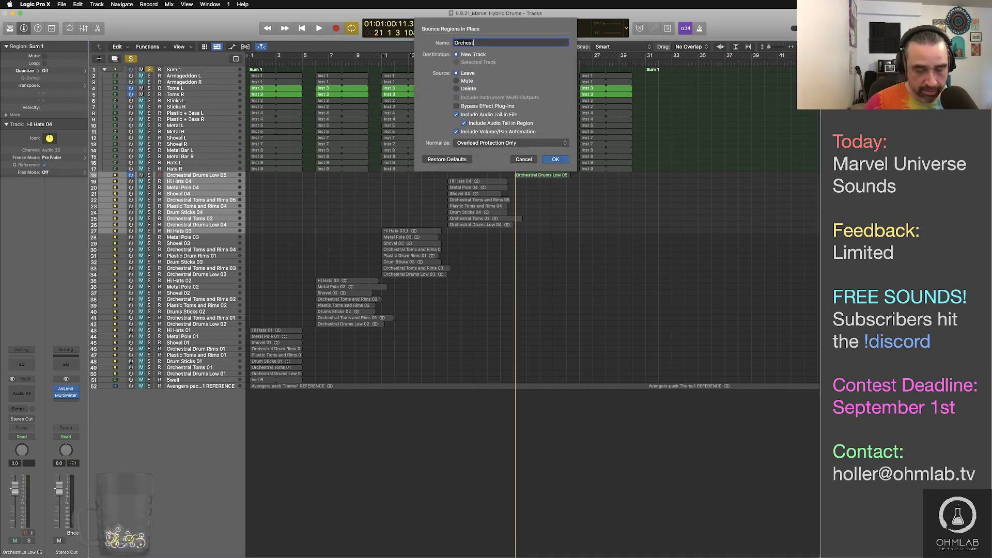
pyautogui.write('ral Toms 03')
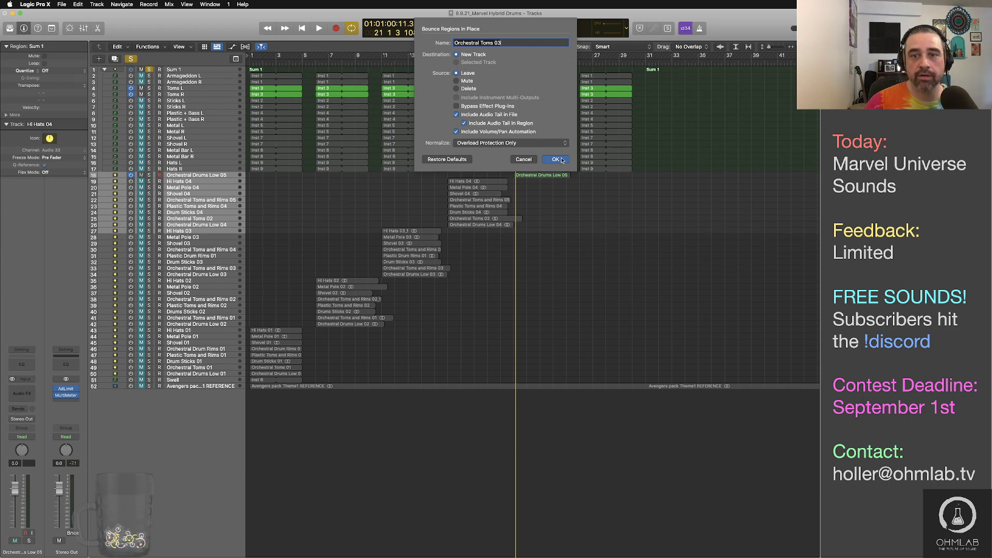
pyautogui.press('Return')
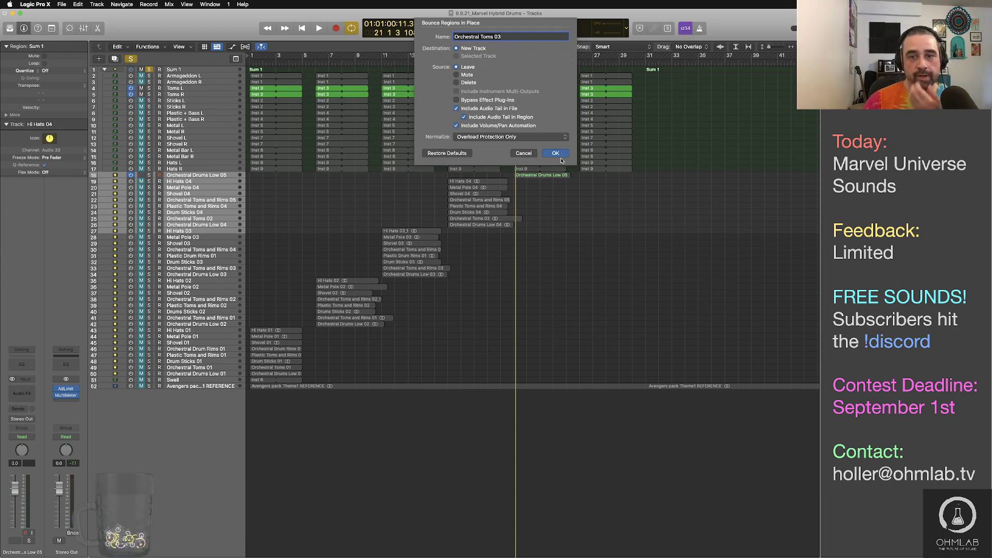
pyautogui.press('v')
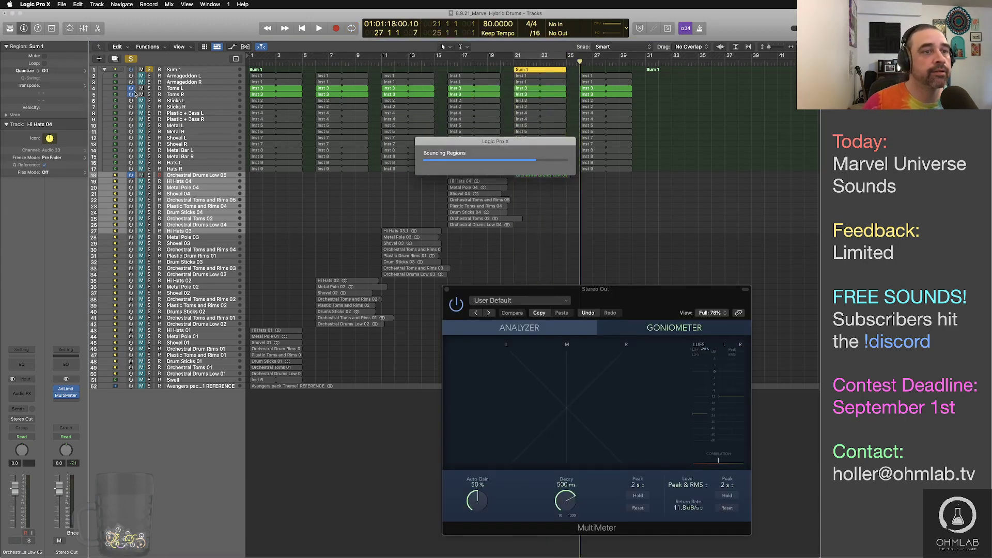
# Turn off Toms L and R, and turn on and unmute Sticks L and R
pyautogui.click(132, 89)
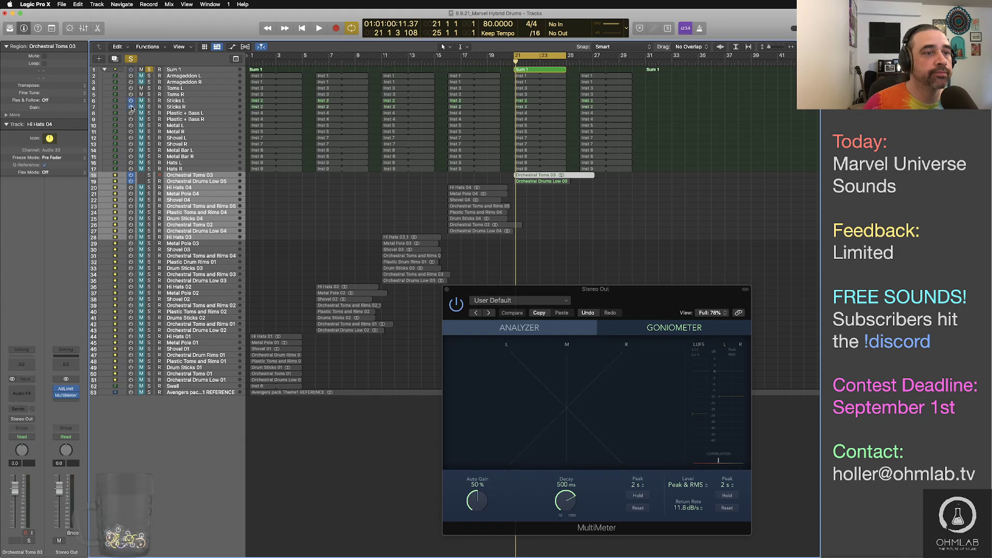
pyautogui.click(133, 107)
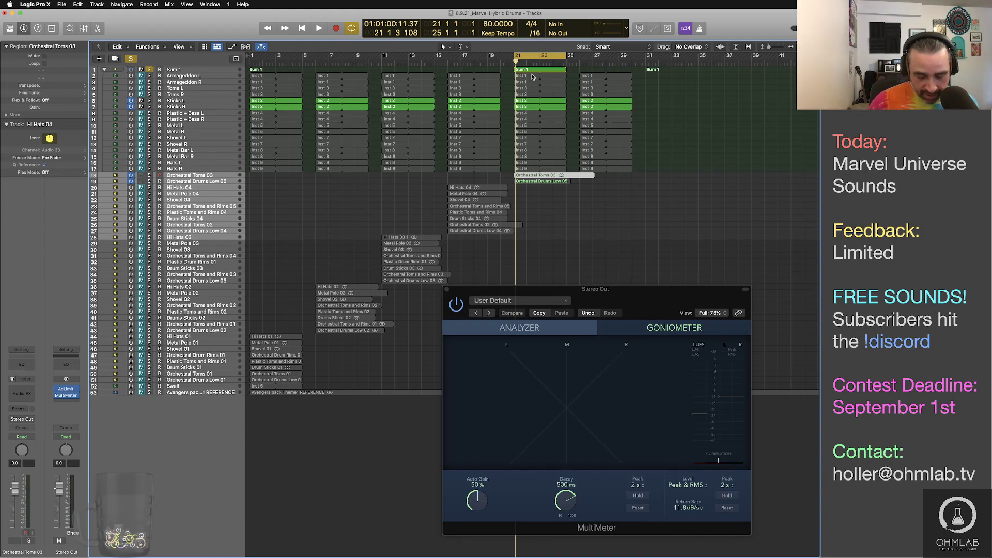
pyautogui.hotkey('ctrl', 'm')
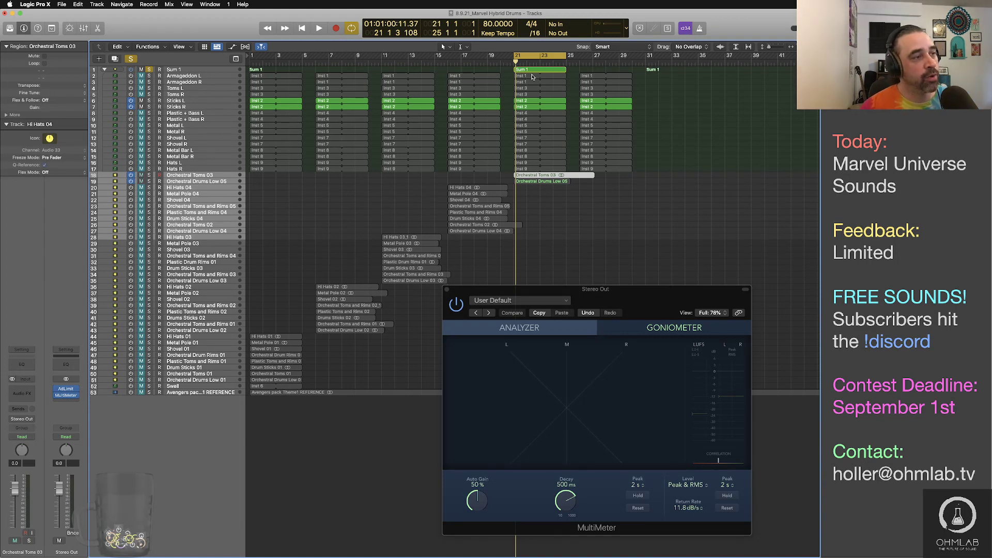
pyautogui.hotkey('ctrl', 'm')
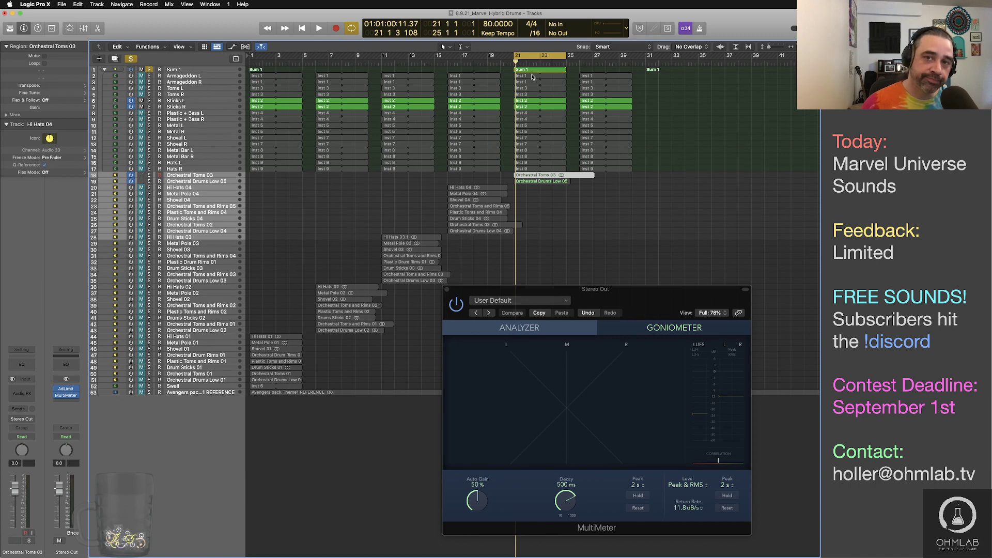
pyautogui.hotkey('ctrl', 'm')
pyautogui.hotkey('ctrl', 'm')
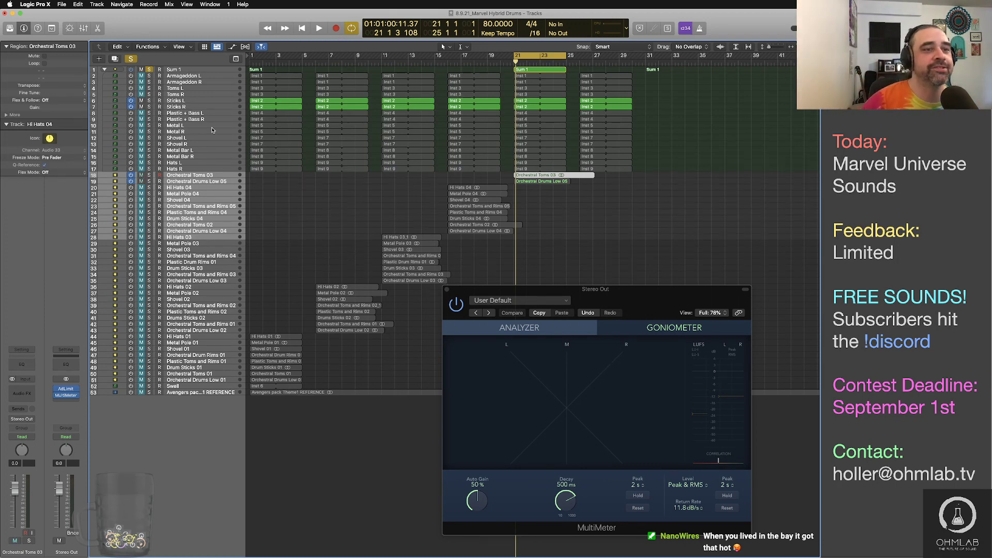
# Return the active layer from Plastic + Bass to Sticks L and R, and play the sticks in the bar 21 cycle
pyautogui.moveTo(131, 101); pyautogui.dragTo(132, 118)
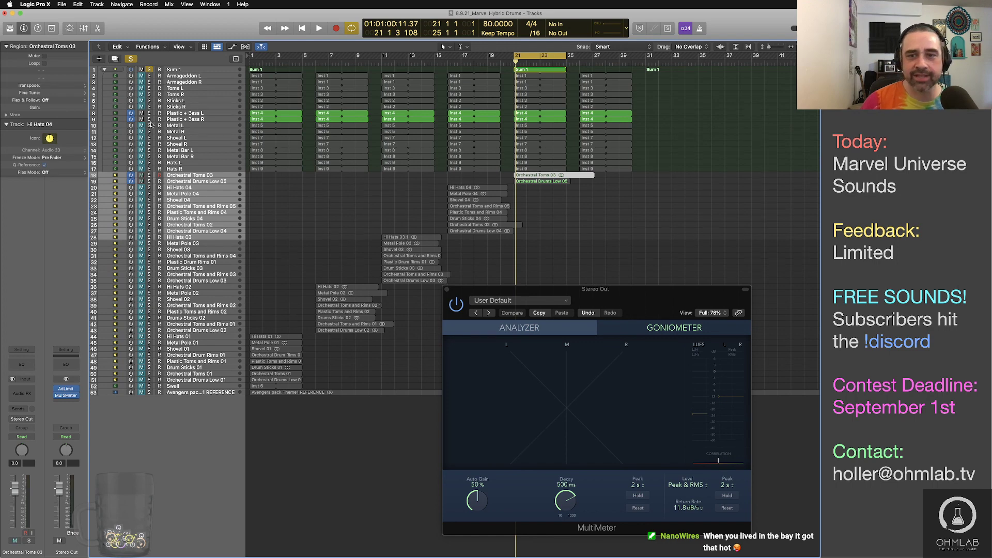
pyautogui.moveTo(141, 113)
pyautogui.mouseDown()
pyautogui.moveTo(132, 119)
pyautogui.moveTo(131, 102)
pyautogui.mouseUp()
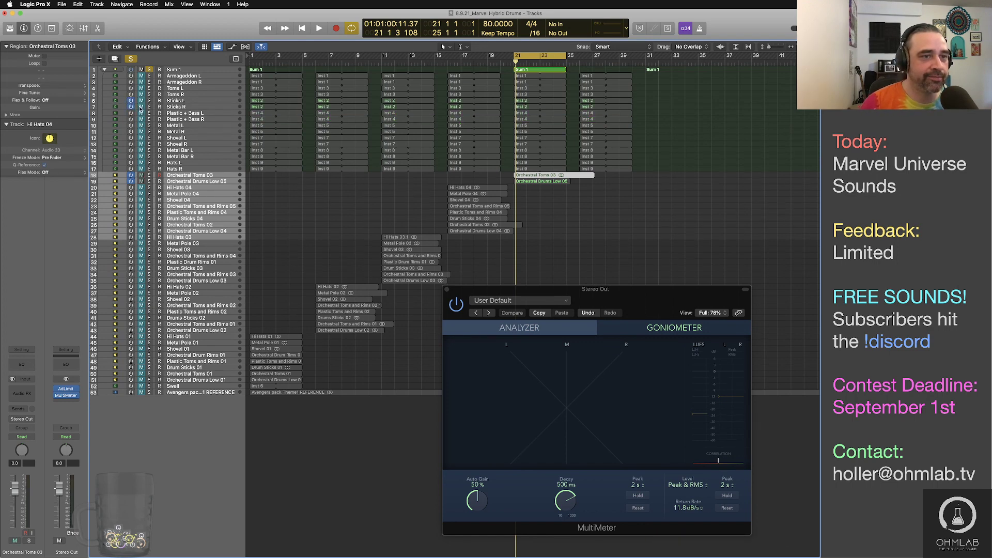
pyautogui.press('space')
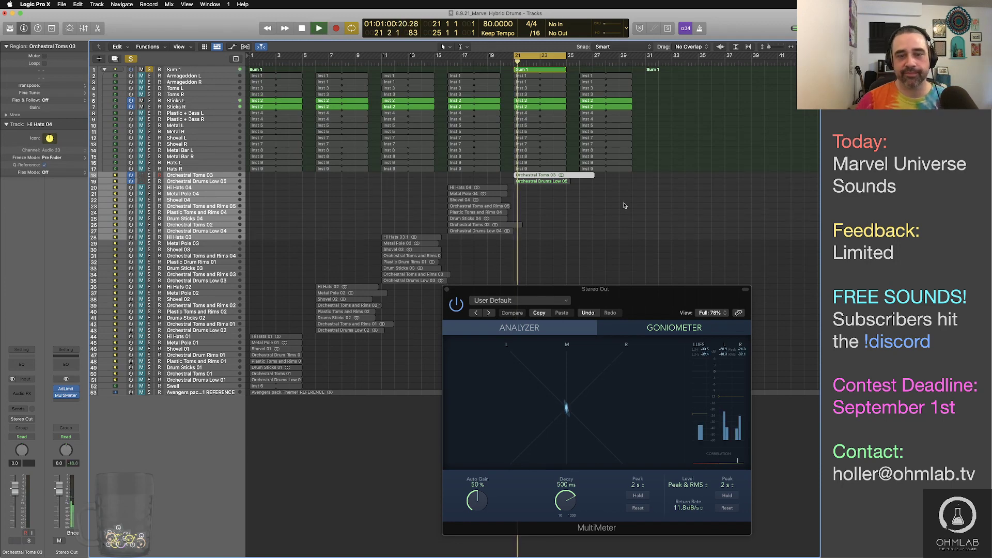
pyautogui.press('space')
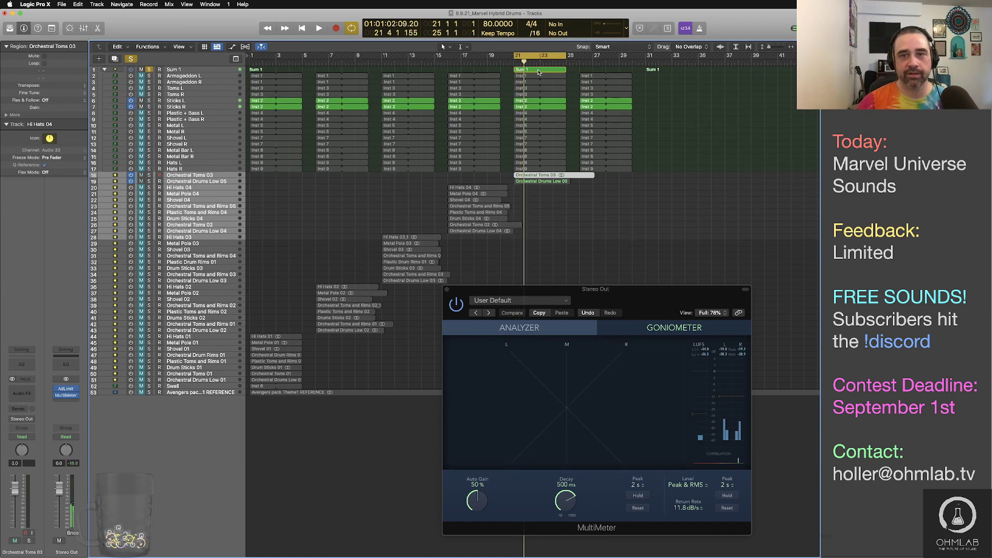
# Bounce the bar 21 Sum 1 region in place to a new track named Drum Sticks 05
pyautogui.click(538, 72)
pyautogui.press('v')
pyautogui.hotkey('ctrl', 'b')
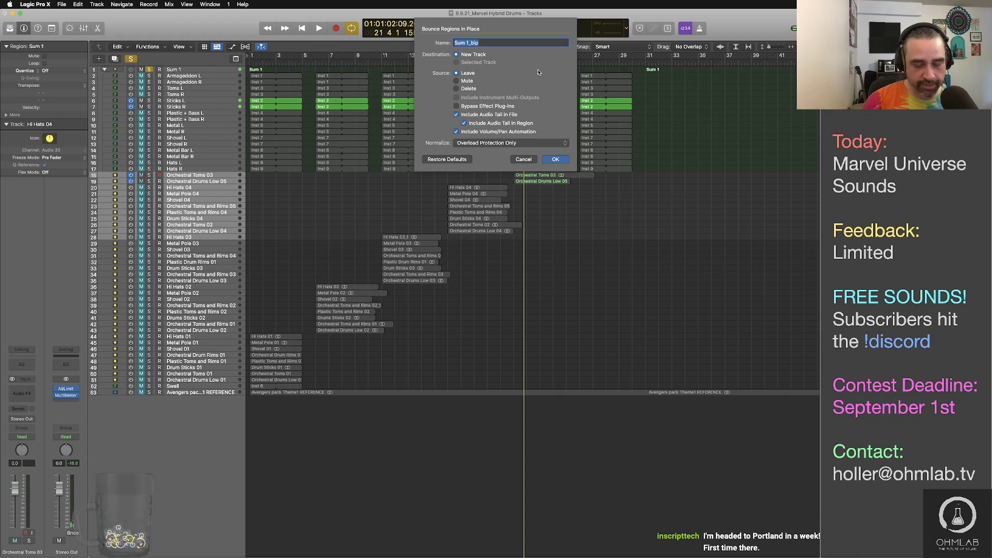
pyautogui.write('Drum Sticks 05')
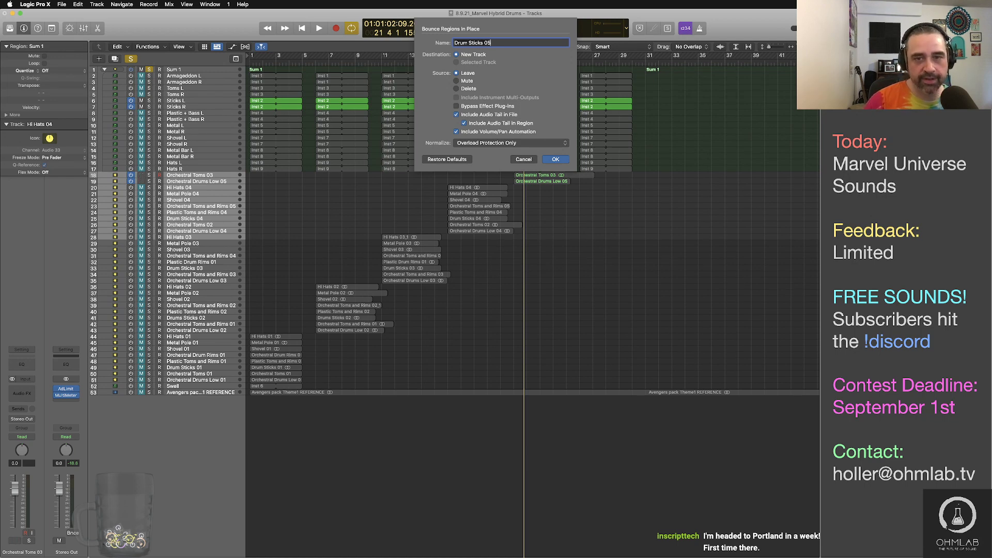
pyautogui.click(565, 160)
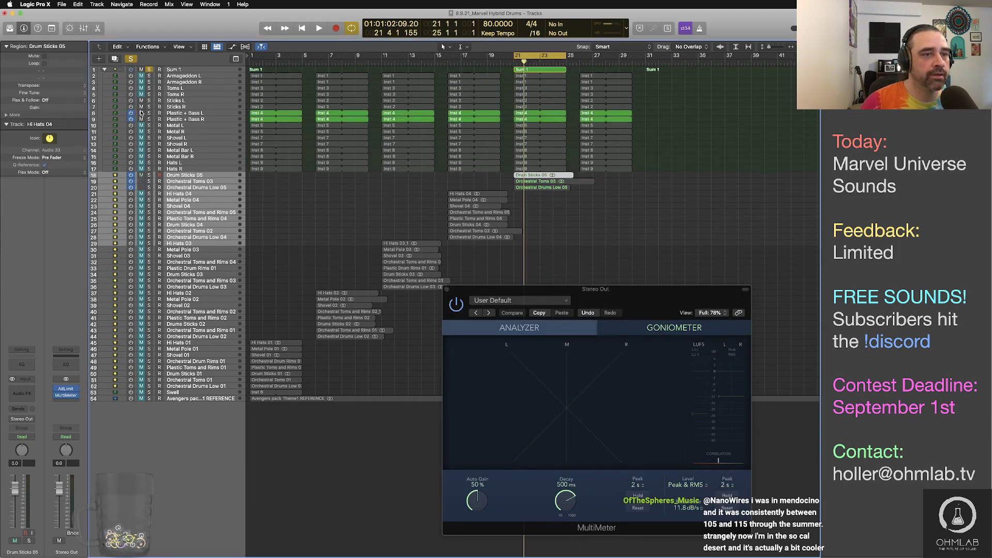
# Play the Plastic + Bass layer in the bar 21 cycle and bounce the Sum 1 region in place to a new track named Plastic Toms and Rims 05
pyautogui.press('space')
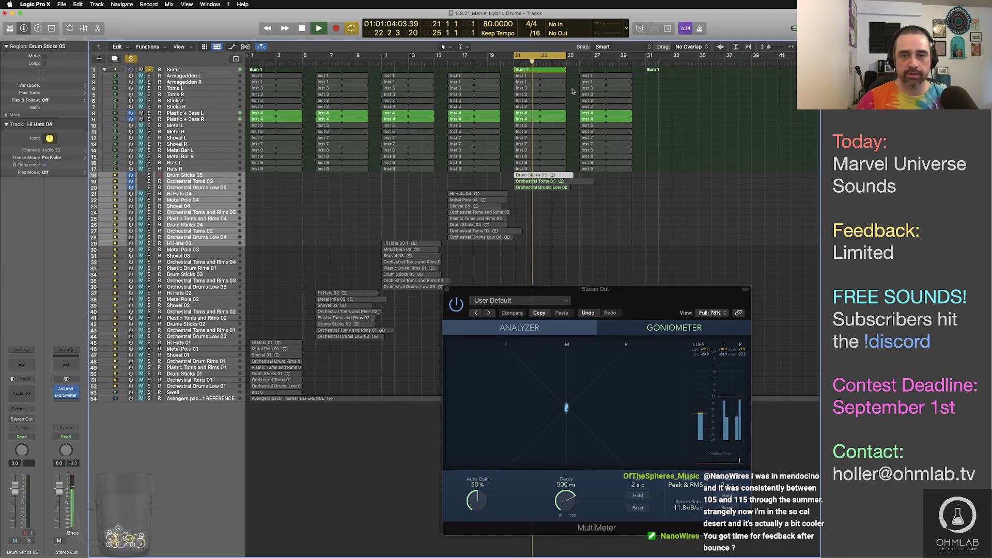
pyautogui.press('space')
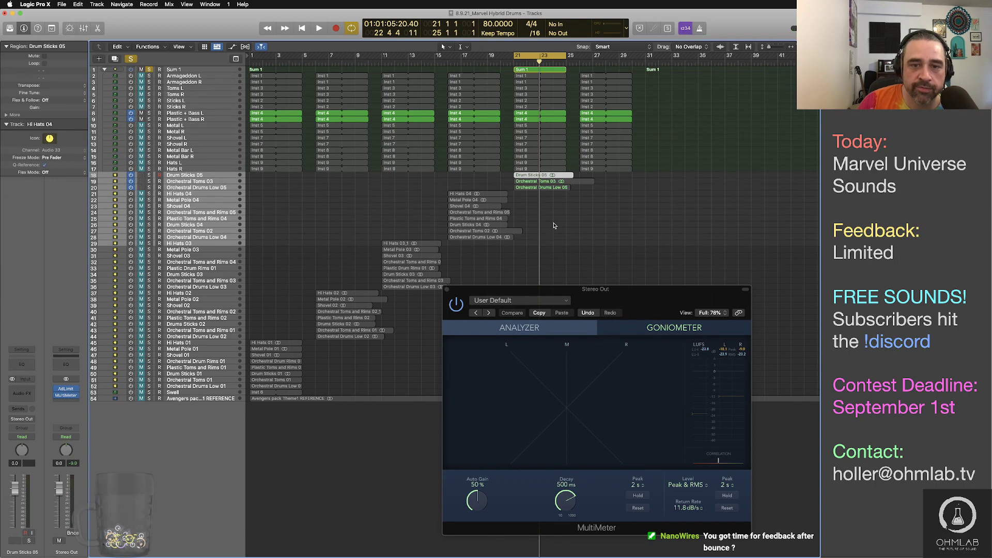
pyautogui.click(541, 70)
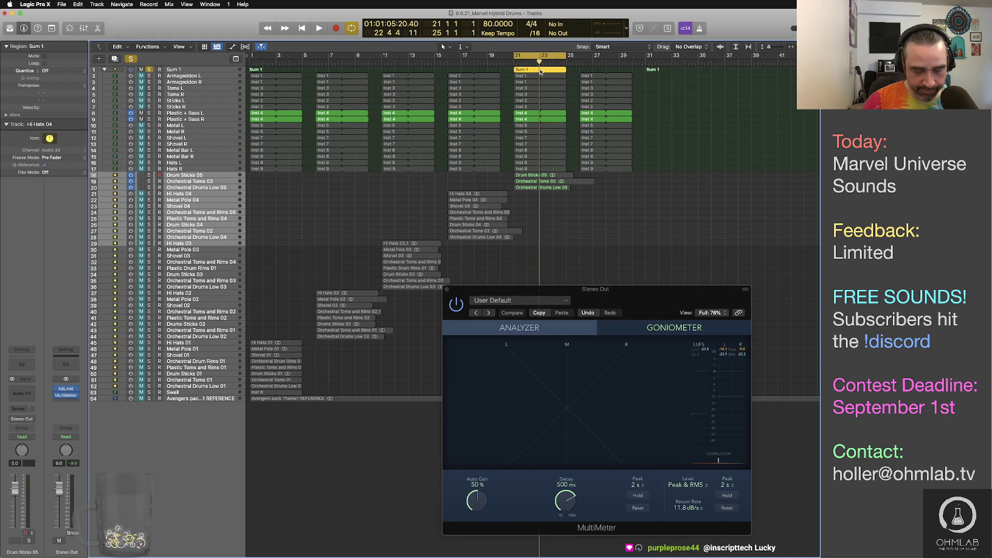
pyautogui.hotkey('ctrl', 'b')
pyautogui.write('Plastic ')
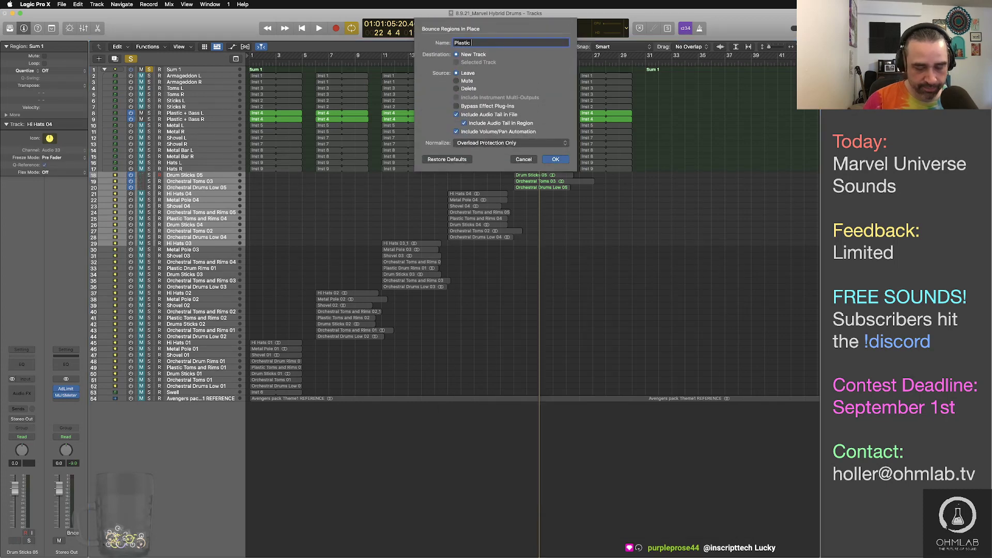
pyautogui.write('Toms and Rim')
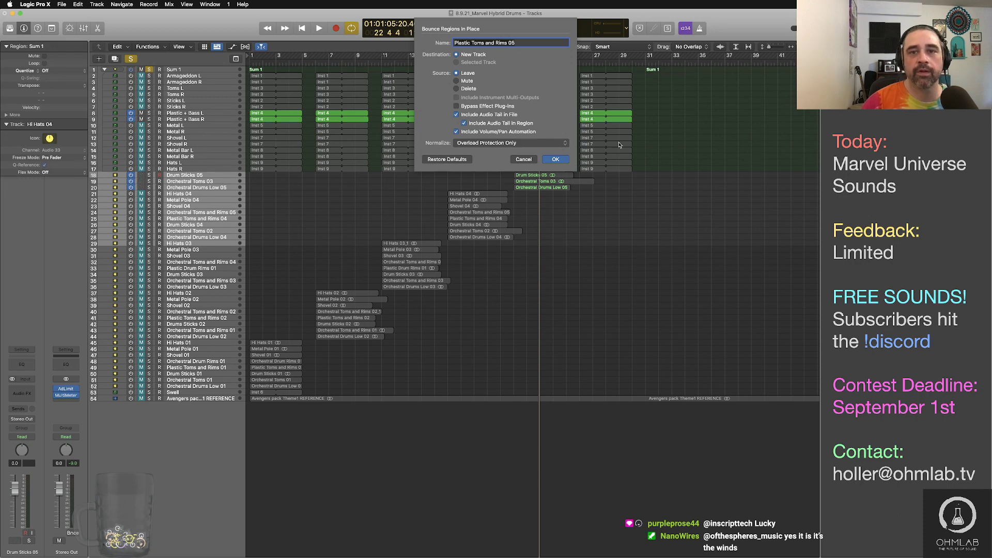
pyautogui.write('s 05')
pyautogui.click(556, 159)
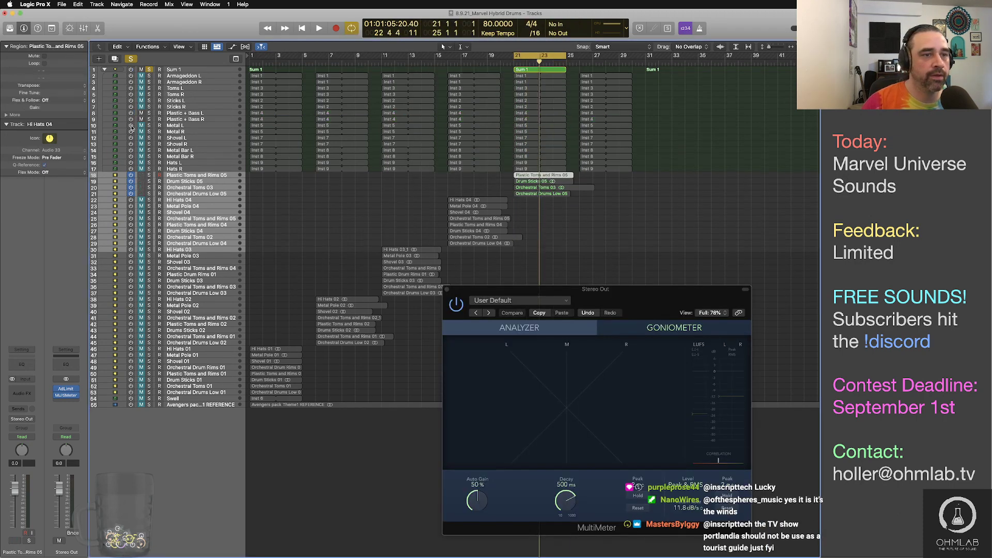
# Switch the active layer from Plastic + Bass to Metal L and R, and play it in the bar 21 cycle
pyautogui.moveTo(130, 126); pyautogui.dragTo(131, 132)
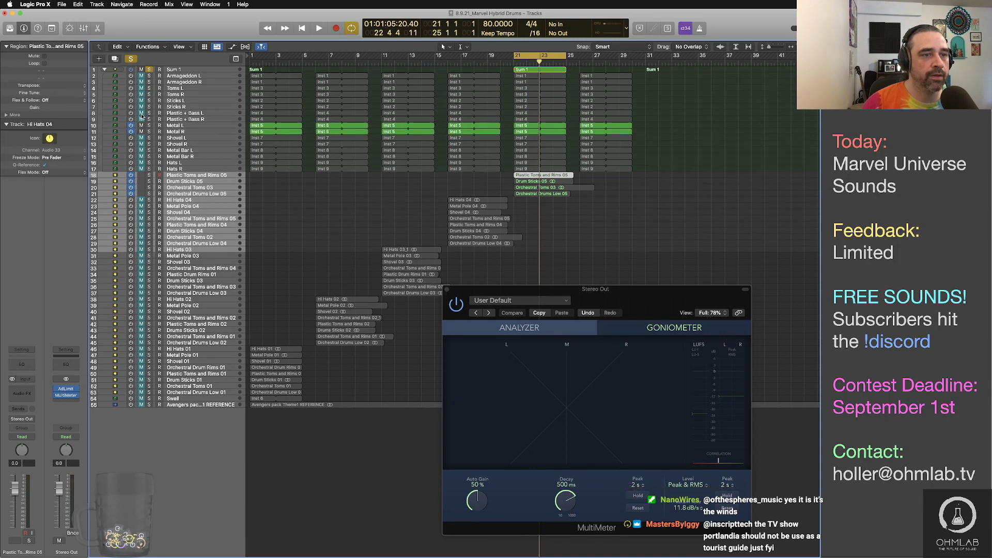
pyautogui.press('space')
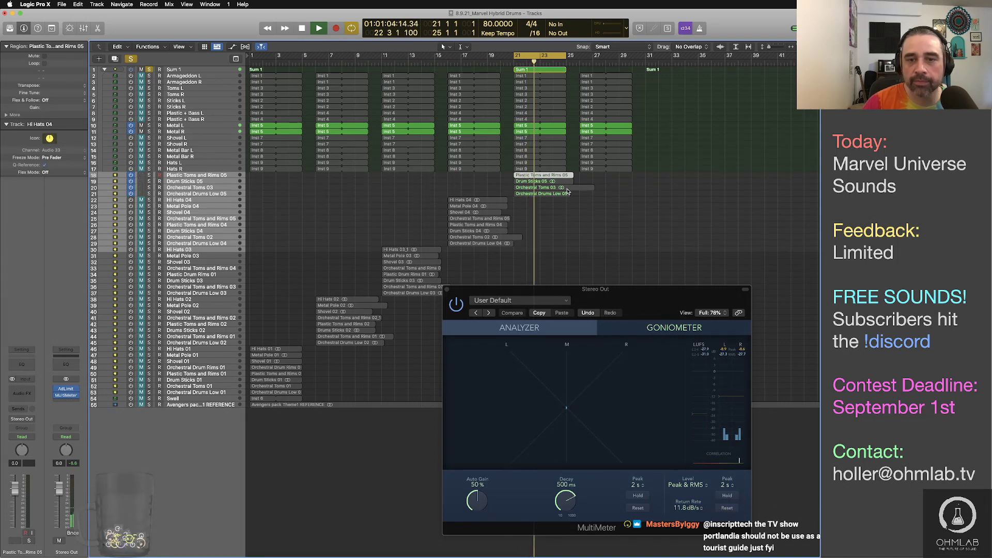
pyautogui.press('space')
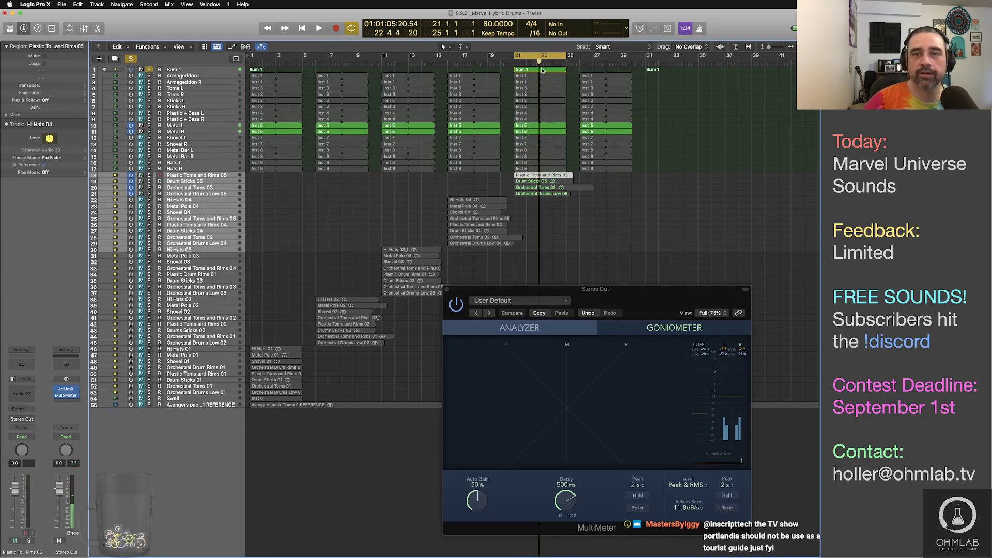
# Bounce the bar 21 Sum 1 region in place to a new track named Orchestral Toms and Rims 06
pyautogui.click(543, 72)
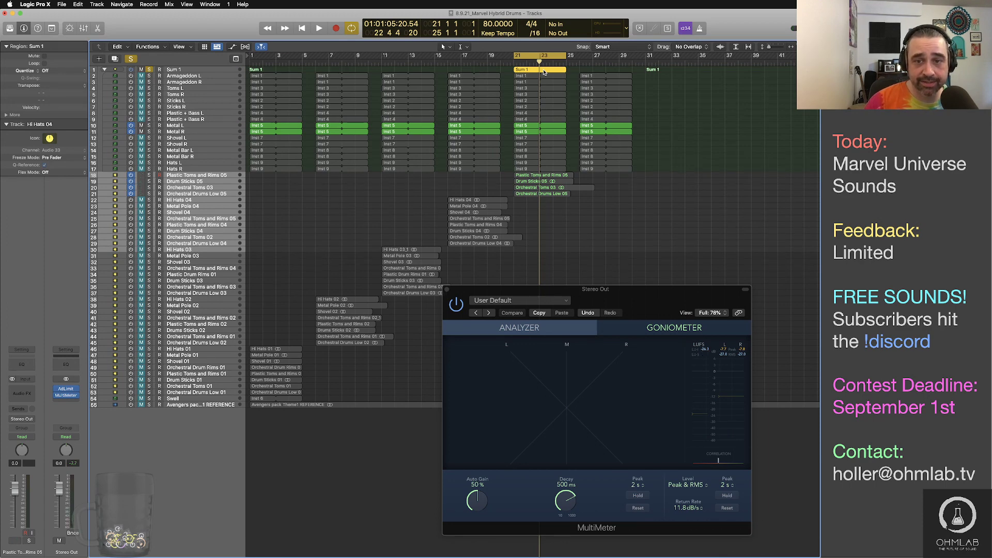
pyautogui.hotkey('ctrl', 'm')
pyautogui.hotkey('ctrl', 'b')
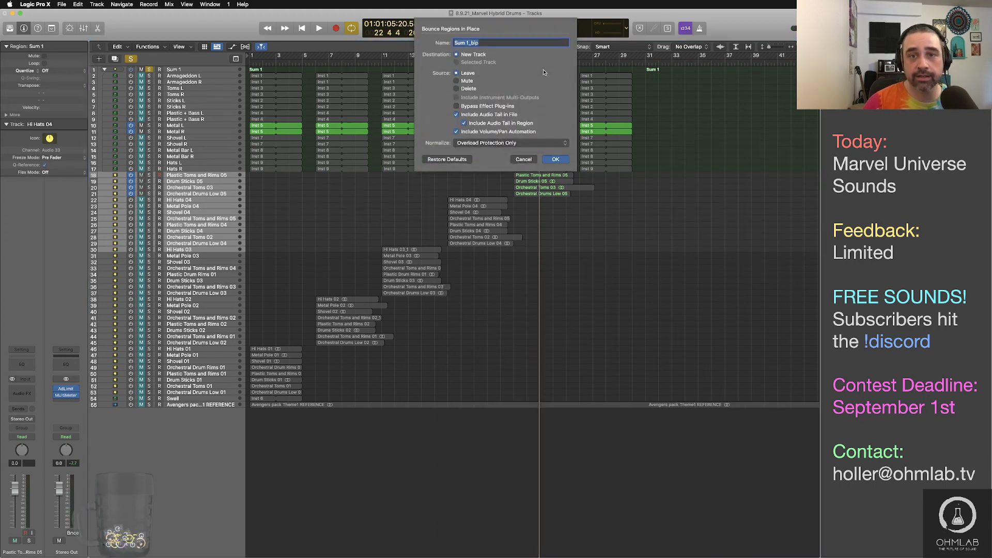
pyautogui.write('Orchestra')
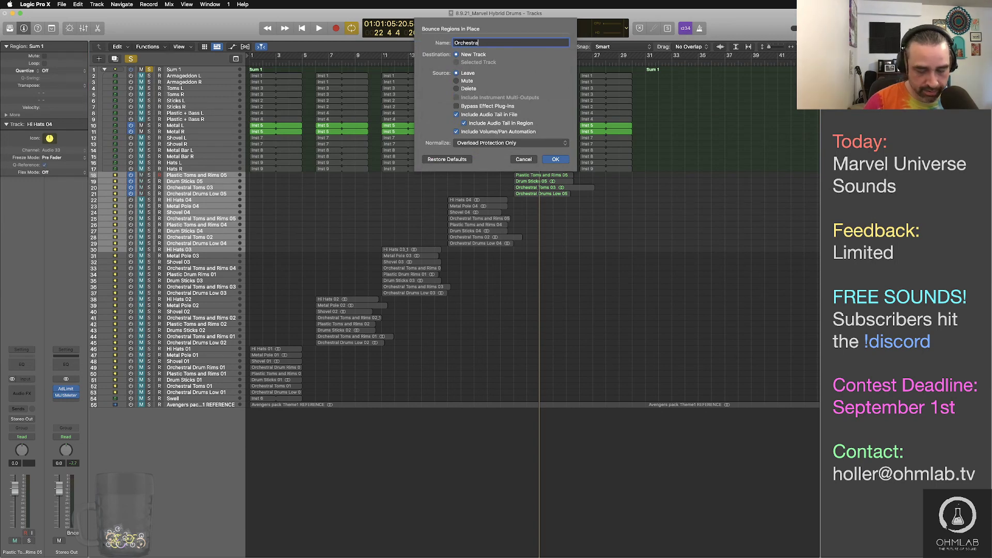
pyautogui.write('l Toms and Rims 06')
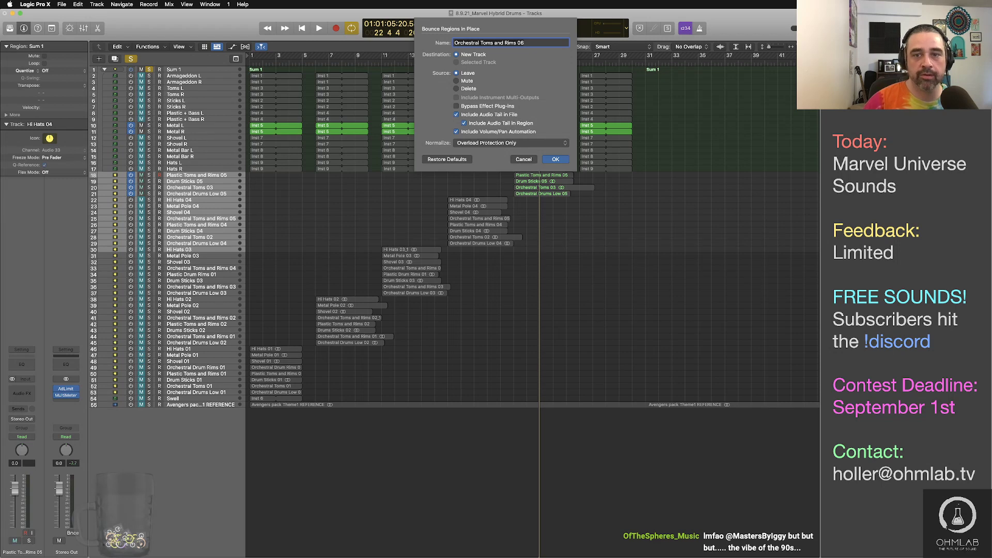
pyautogui.press('Return')
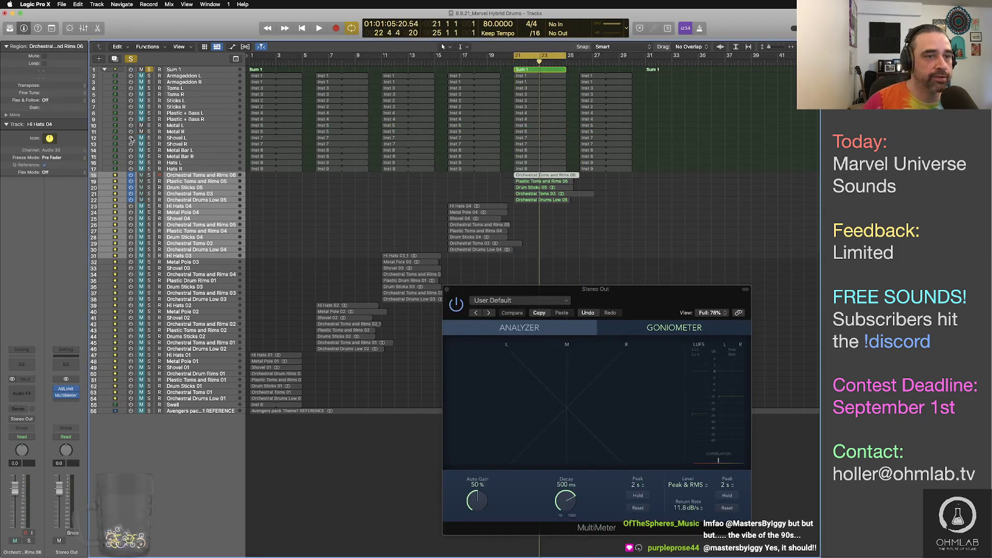
# Switch the active layer from Metal to Shovel L and R, and play it in the bar 21 cycle
pyautogui.moveTo(131, 138)
pyautogui.mouseDown()
pyautogui.moveTo(141, 143)
pyautogui.moveTo(141, 126)
pyautogui.mouseUp()
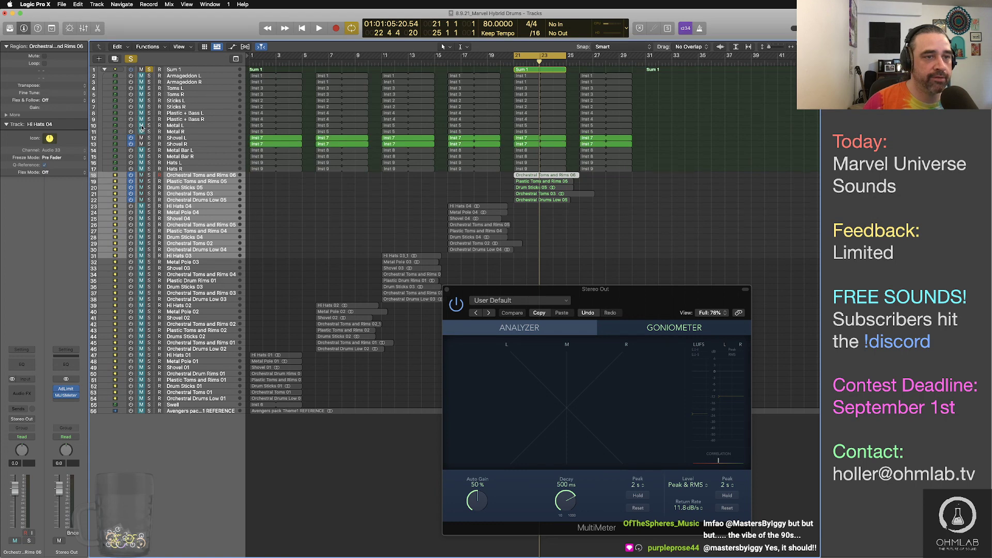
pyautogui.press('space')
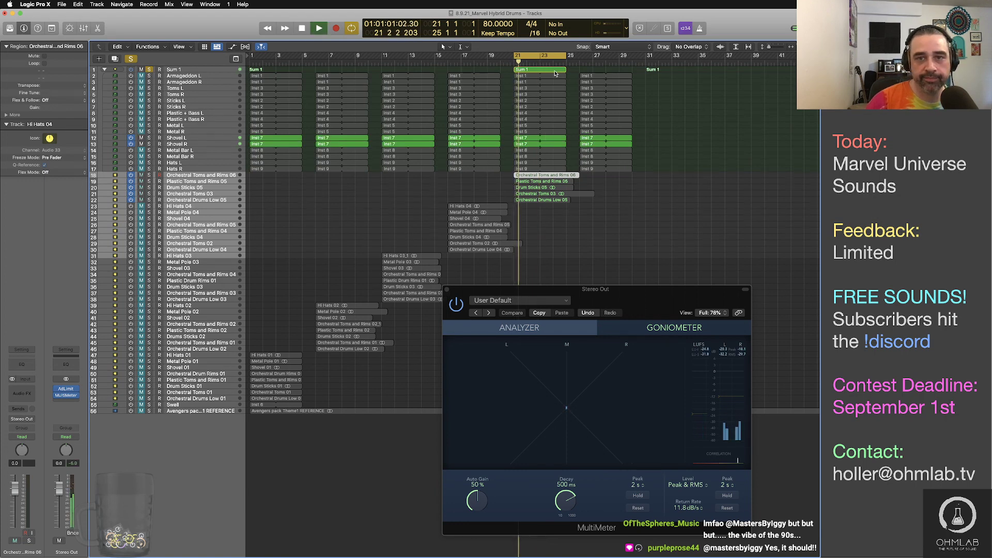
pyautogui.press('space')
# Bounce the selected Orchestral Toms and Rims 06 region in place to a new track named Shovel 05
pyautogui.hotkey('ctrl', 'b')
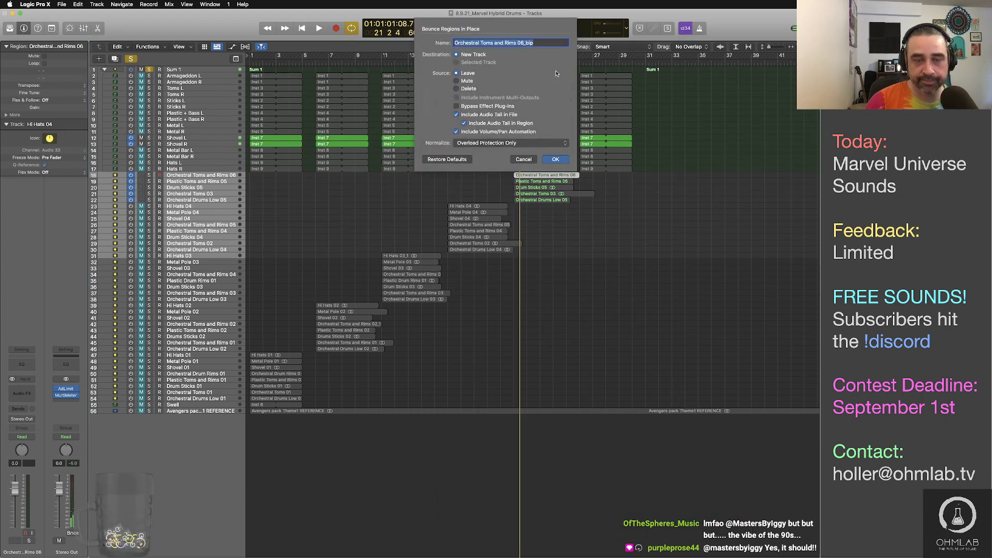
pyautogui.write('Shovel 0')
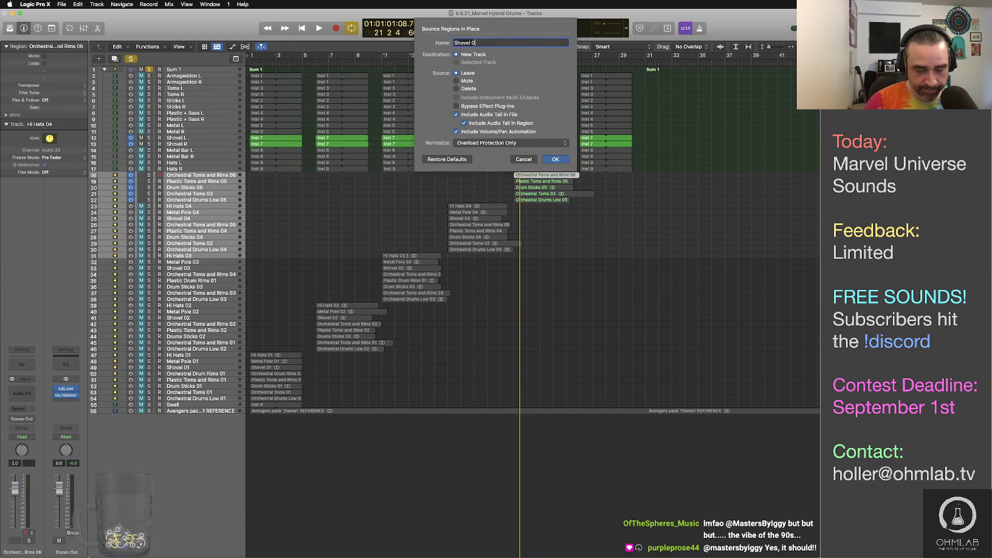
pyautogui.write('5')
pyautogui.press('Return')
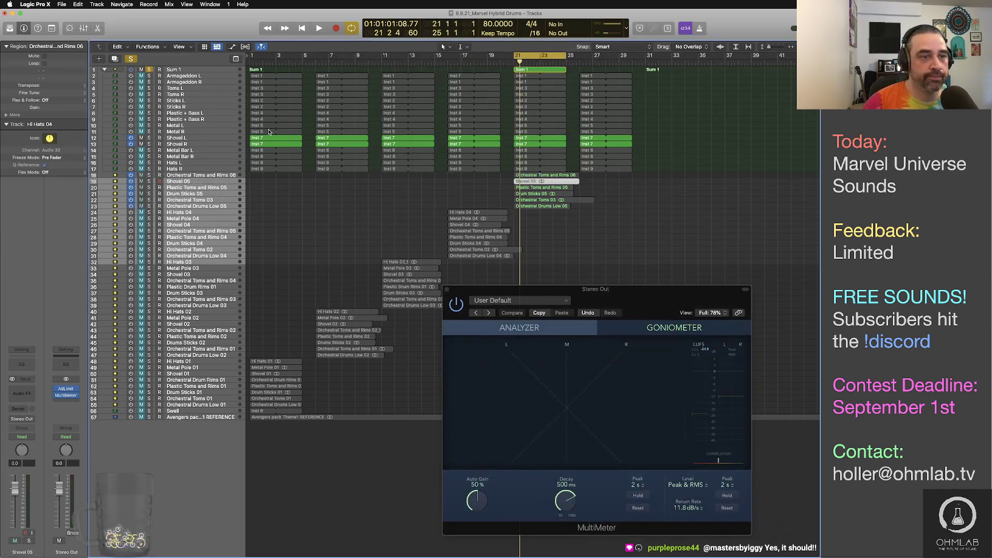
# Switch the active layer from Shovel to Metal Bar L and R, and play it in the bar 21 cycle
pyautogui.moveTo(131, 138)
pyautogui.mouseDown()
pyautogui.moveTo(131, 156)
pyautogui.moveTo(142, 151)
pyautogui.mouseUp()
pyautogui.press('space')
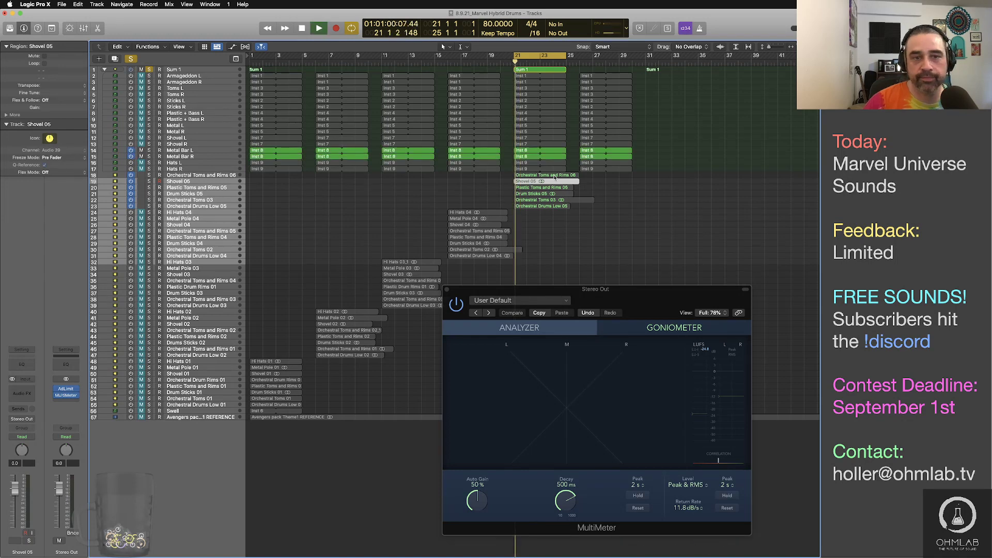
pyautogui.press('space')
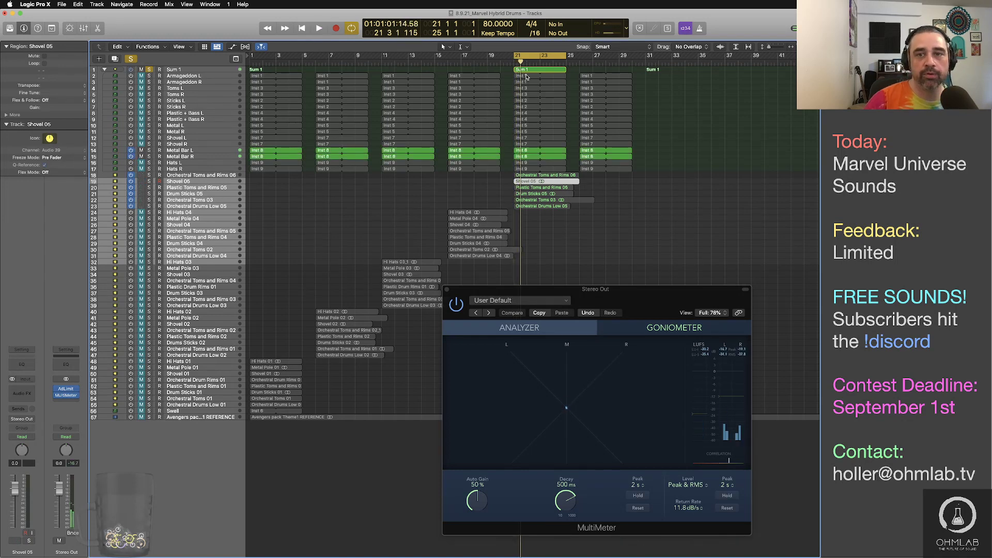
# Bounce the bar 21 Sum 1 region in place to a new track named Metal Pole 05
pyautogui.click(528, 71)
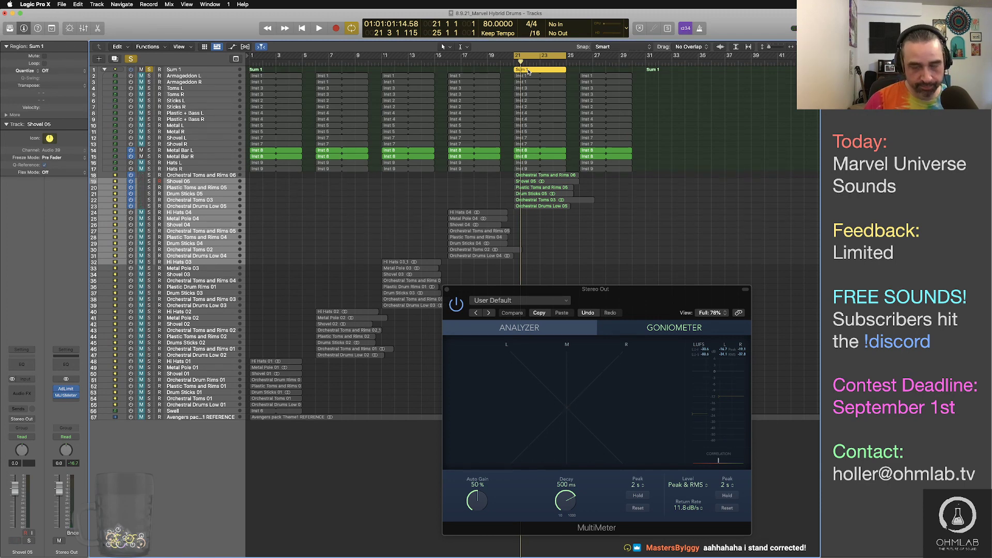
pyautogui.hotkey('ctrl', 'b')
pyautogui.write('Metal Po')
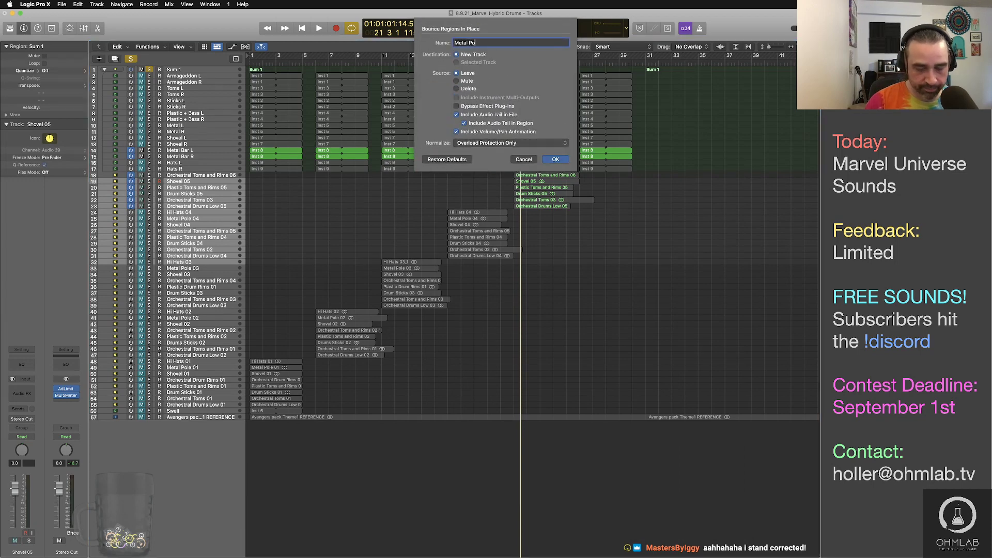
pyautogui.write('le 05')
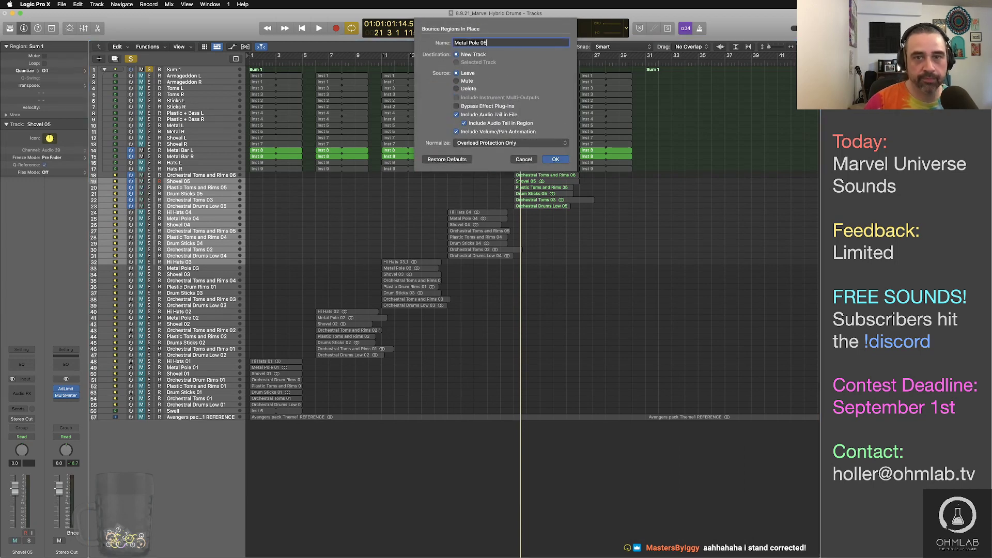
pyautogui.click(556, 159)
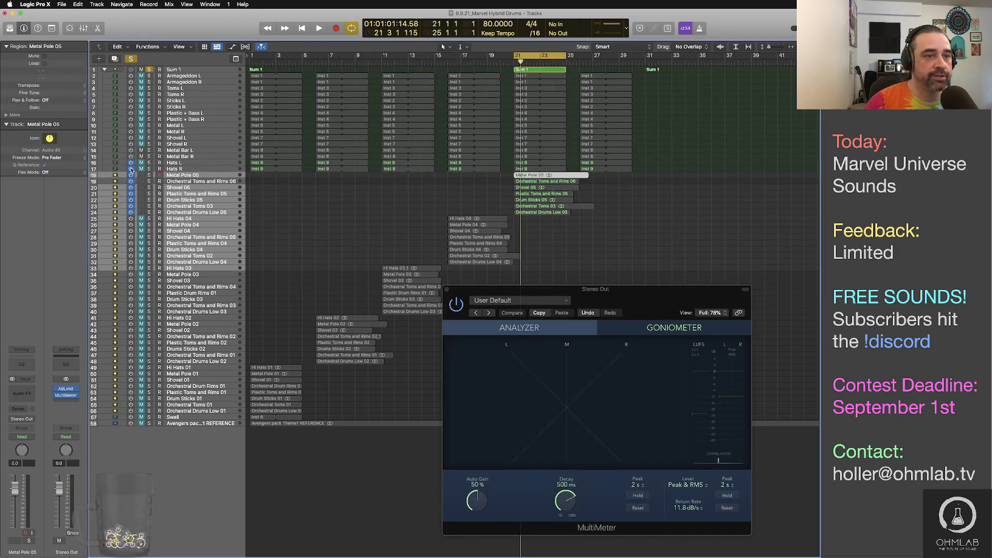
# Mute Metal Bar L and R, unmute Hats L and R, and play the hats in the bar 21 cycle
pyautogui.moveTo(142, 169); pyautogui.dragTo(142, 151)
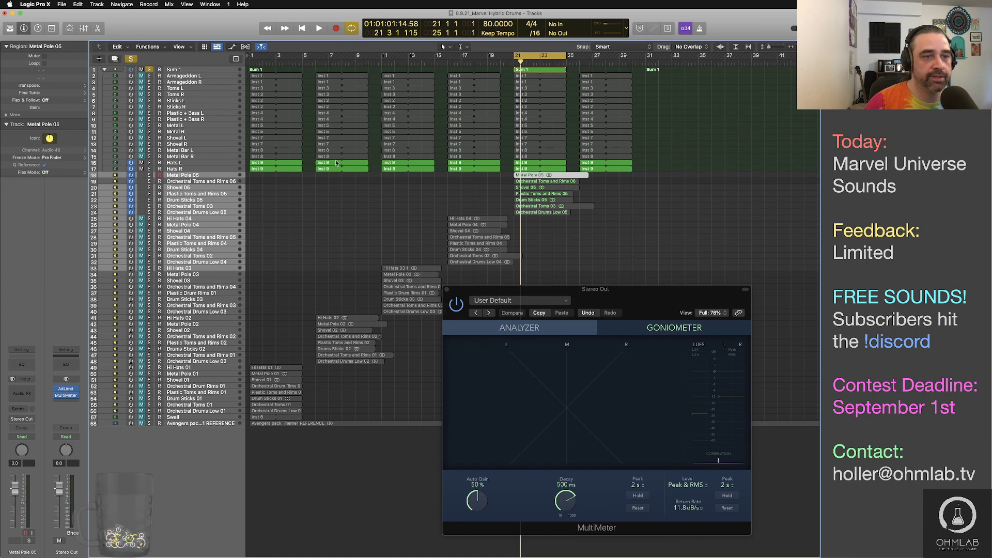
pyautogui.press('space')
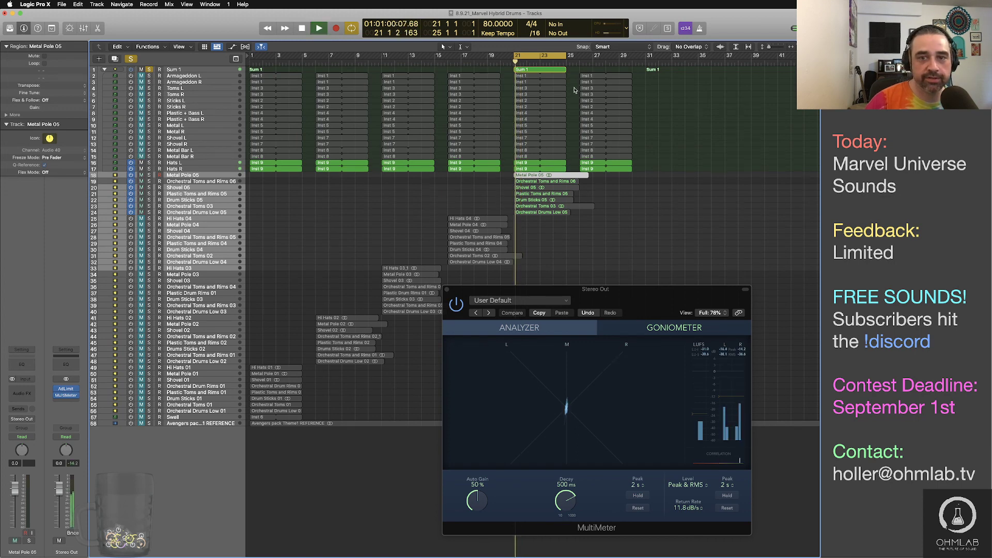
# Bounce the bar 21 Sum 1 region in place to a new track named Hi Hats 05
pyautogui.click(541, 73)
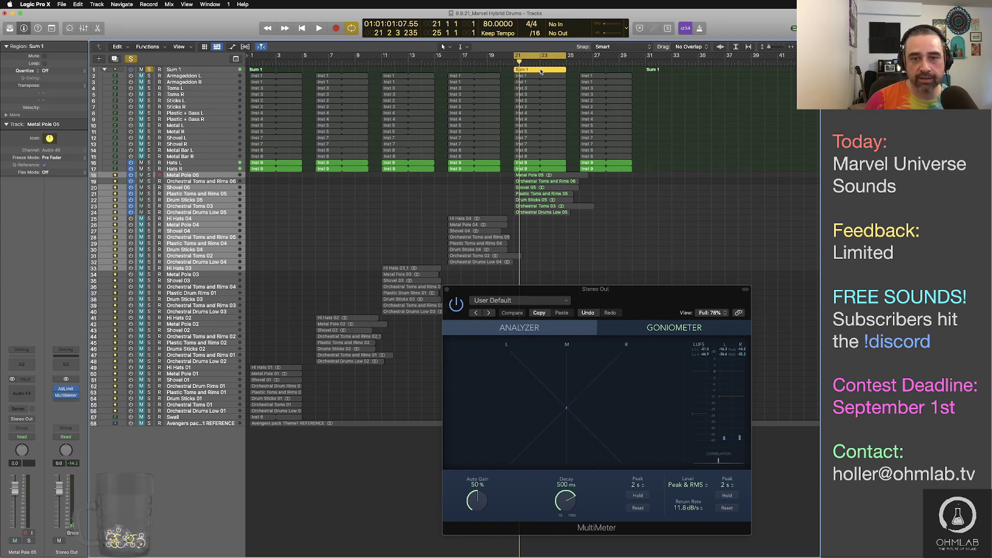
pyautogui.hotkey('ctrl', 'b')
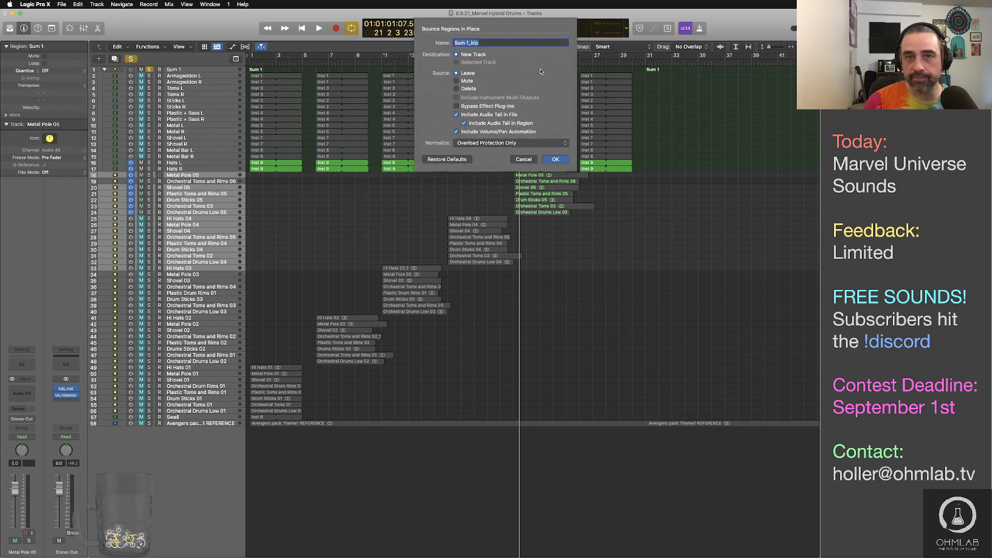
pyautogui.write('Hi Hats 05')
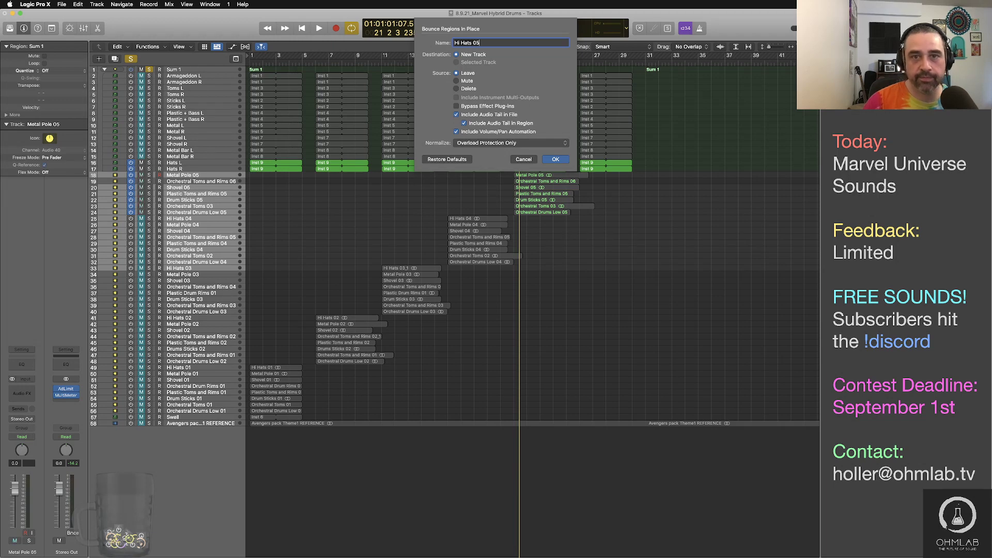
pyautogui.press('Return')
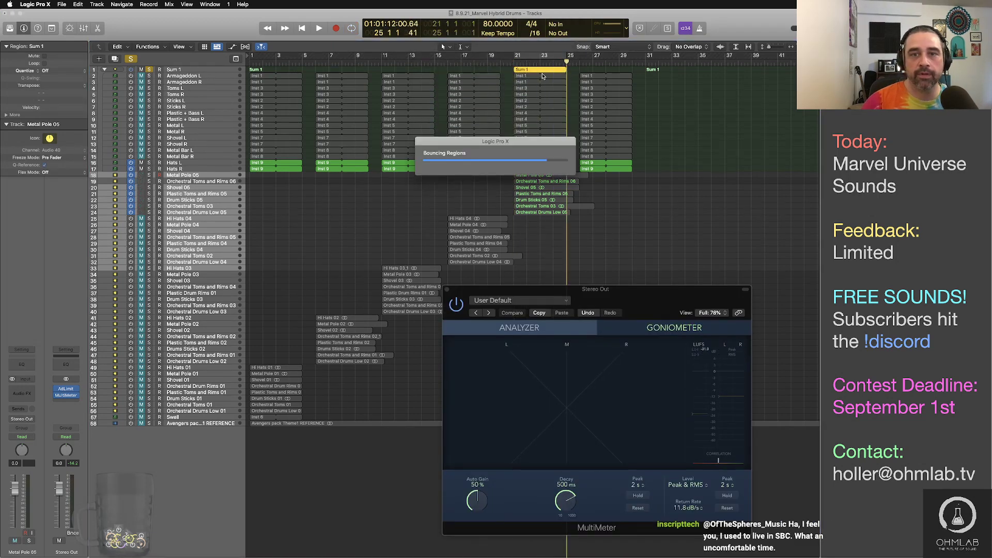
# Move the cycle range to the Sum 1 region at bar 26 and clear the region selection
pyautogui.moveTo(531, 71); pyautogui.dragTo(612, 56)
pyautogui.click(559, 191)
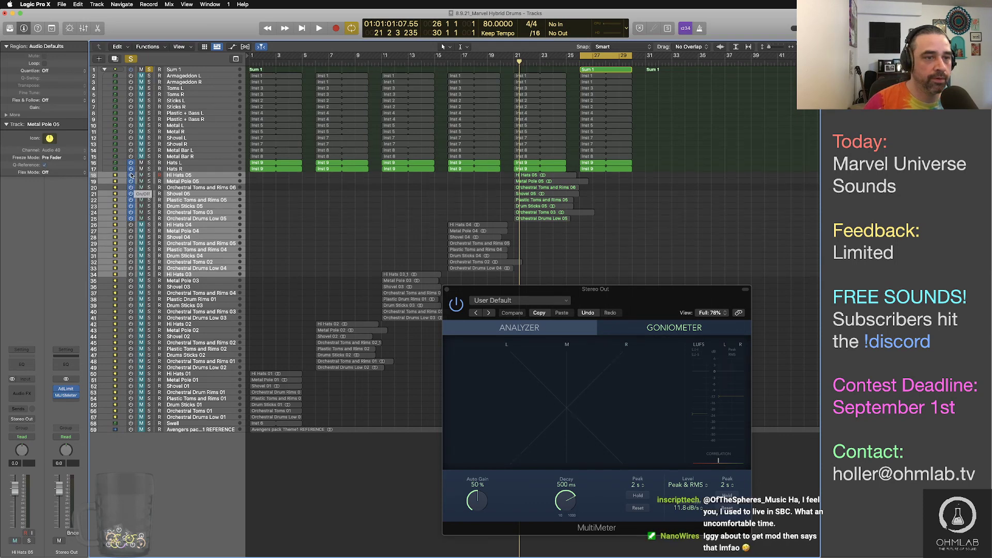
# Turn off the bounced bar 21 tracks and Hats L and R, and turn on Armageddon L and R
pyautogui.moveTo(131, 175); pyautogui.dragTo(130, 222)
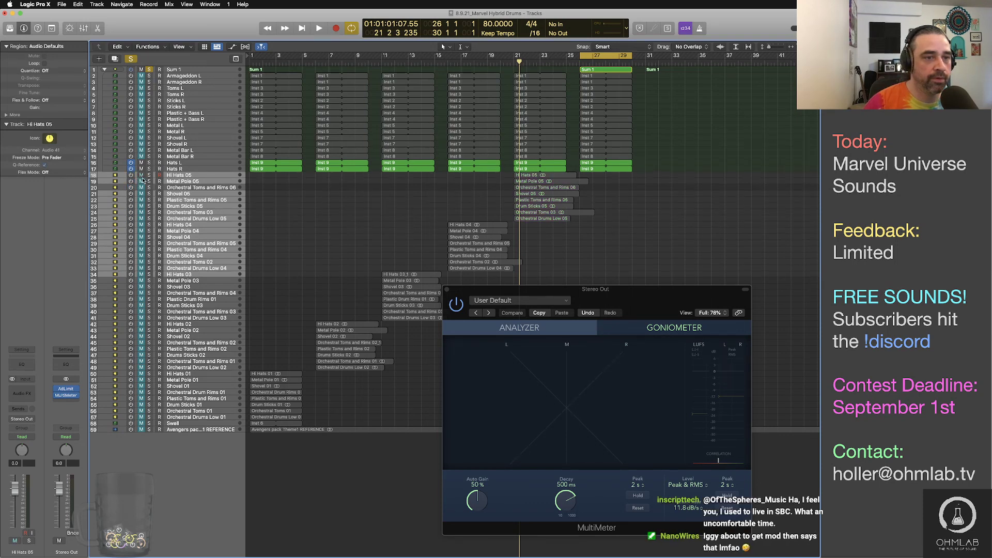
pyautogui.moveTo(131, 163); pyautogui.dragTo(131, 170)
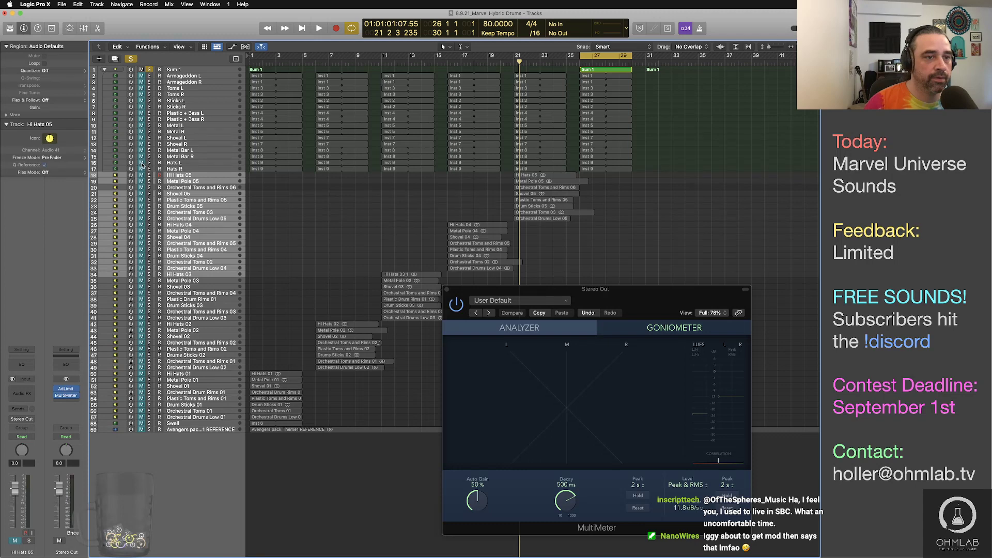
pyautogui.moveTo(132, 76); pyautogui.dragTo(132, 83)
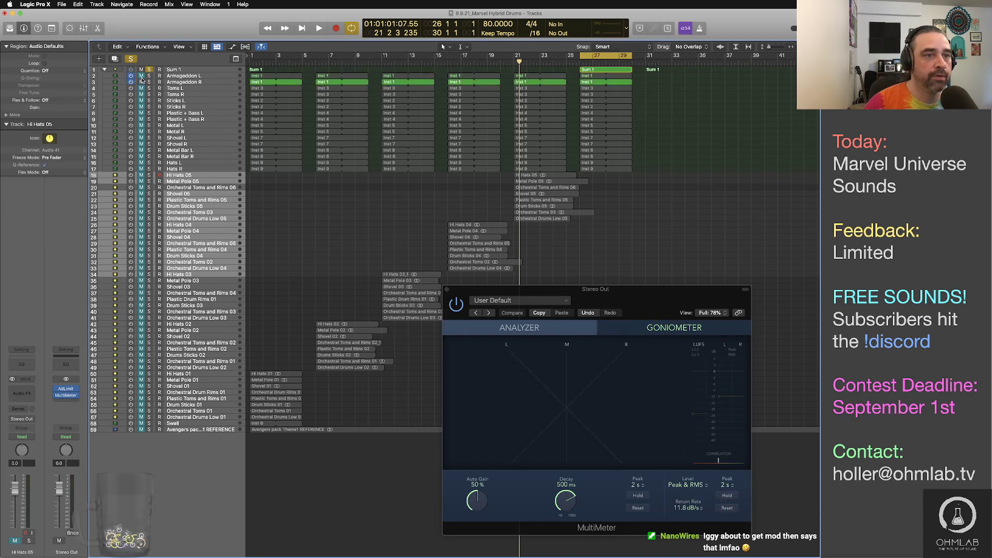
# Bounce the bar 26 Sum 1 region in place to a new track named Cinematic Drums Low 06
pyautogui.click(595, 69)
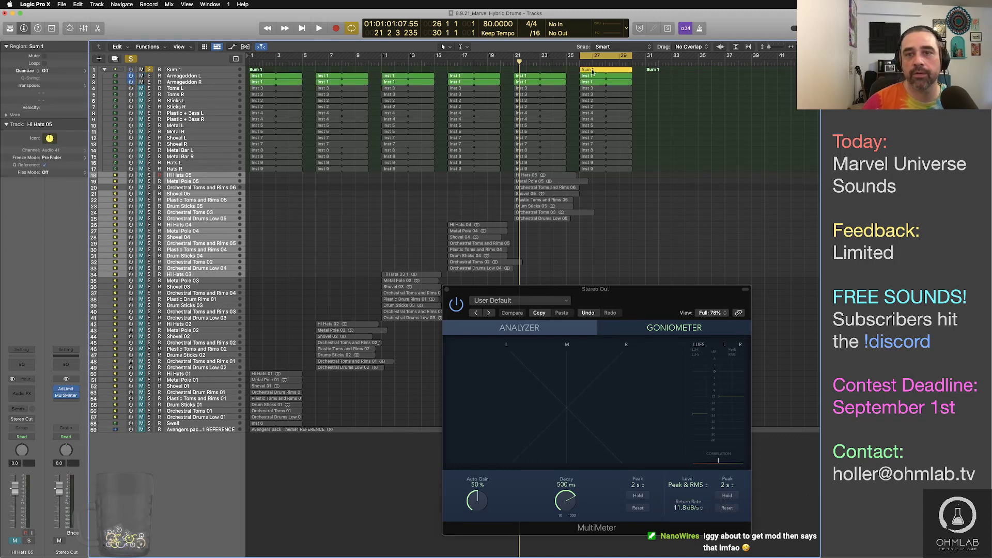
pyautogui.hotkey('shift', 'space')
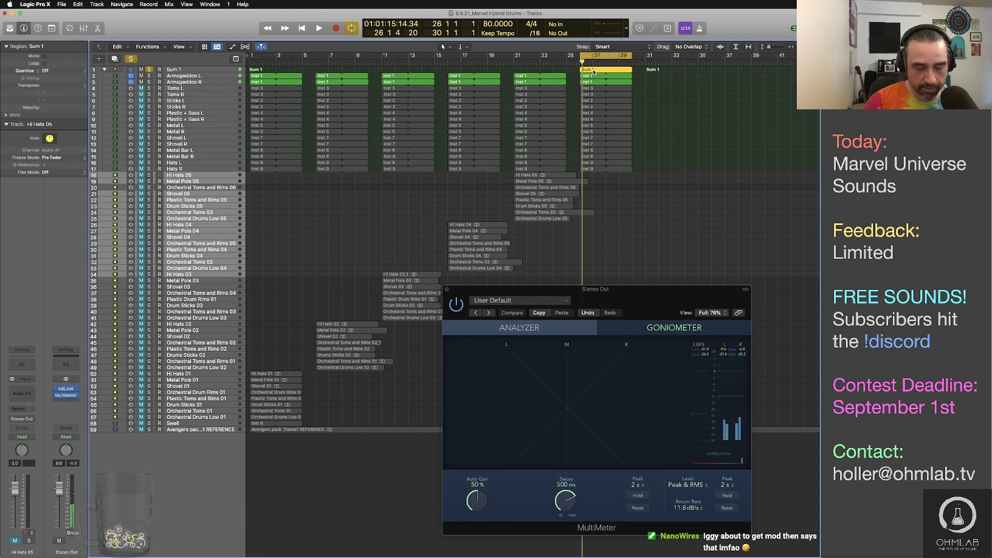
pyautogui.hotkey('ctrl', 'b')
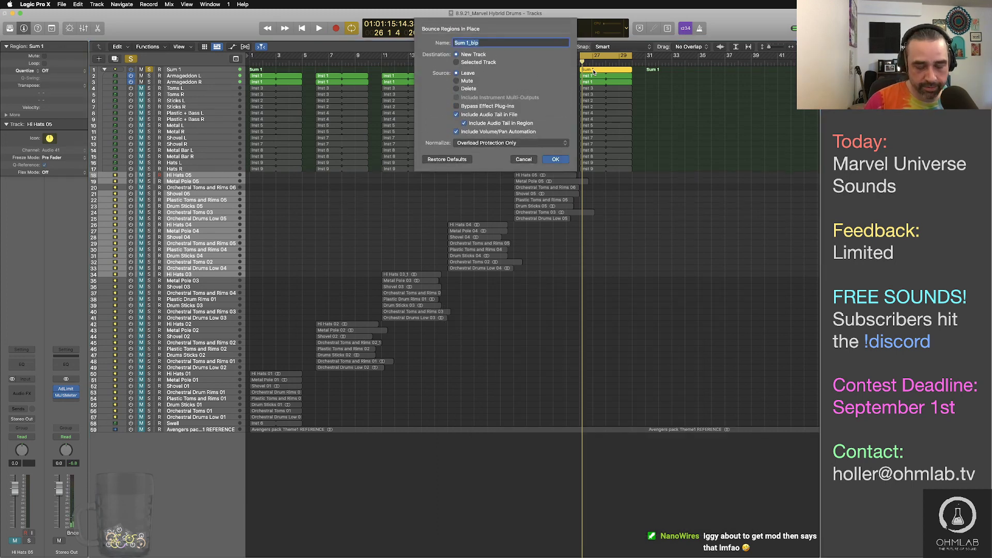
pyautogui.write('Cime')
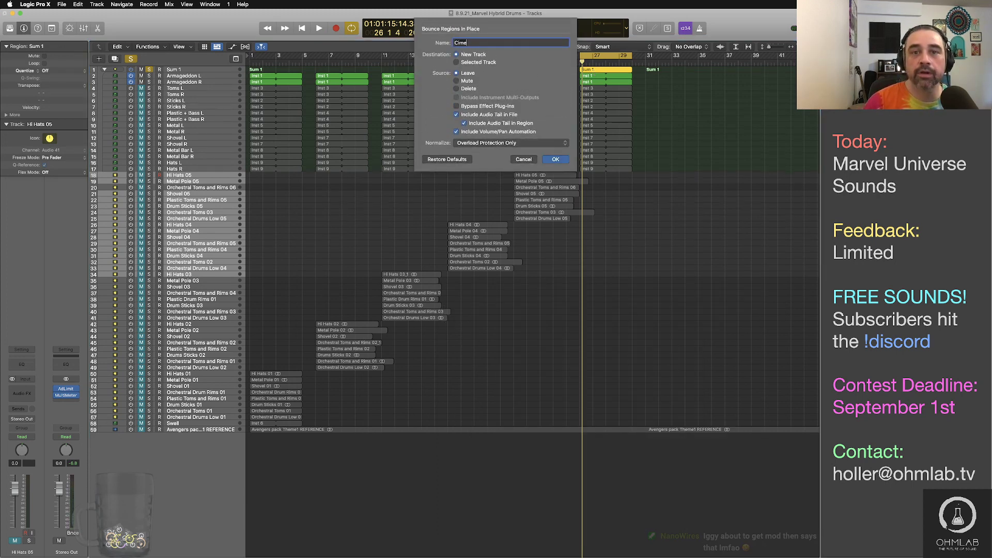
pyautogui.press('BackSpace')
pyautogui.press('BackSpace')
pyautogui.press('BackSpace')
pyautogui.write('lnematic Drums ')
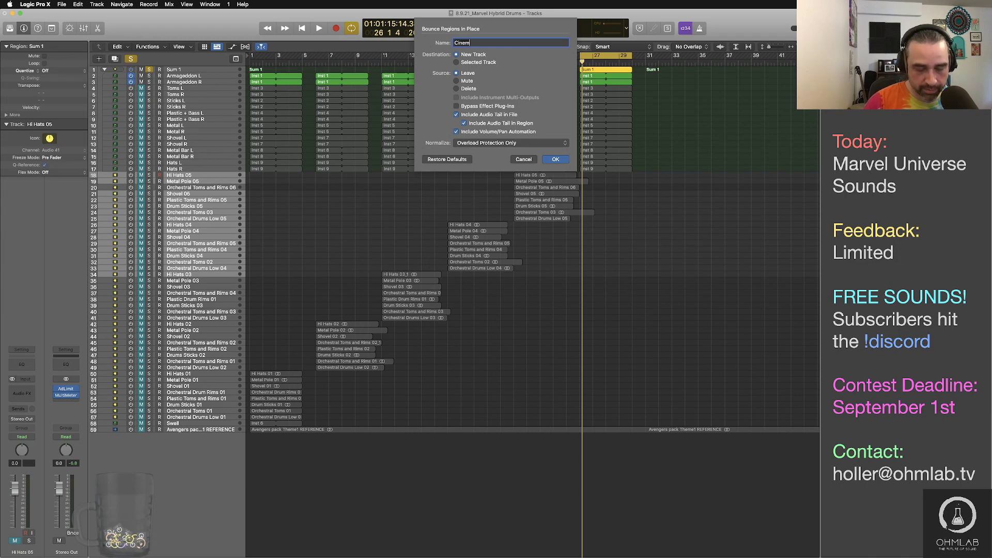
pyautogui.write('Low 06')
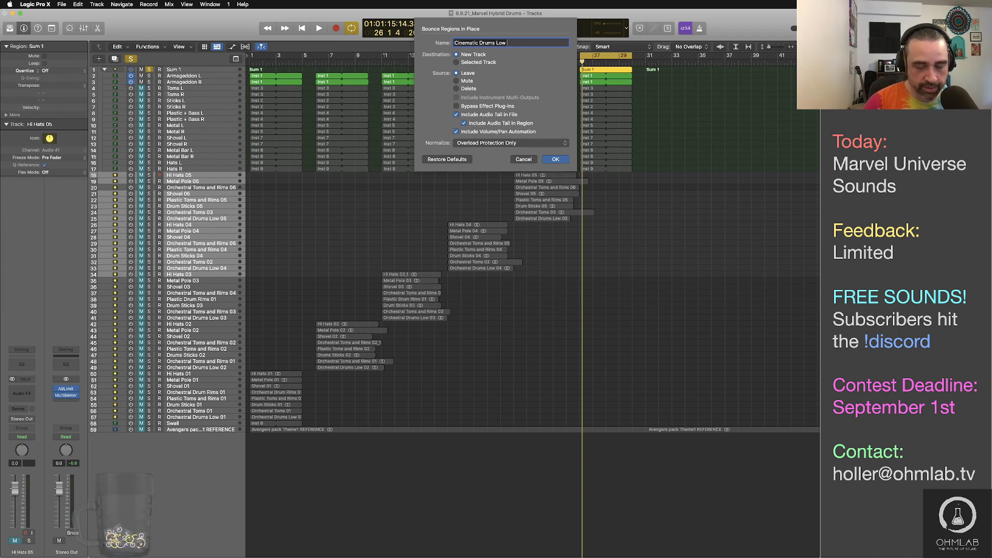
pyautogui.click(555, 160)
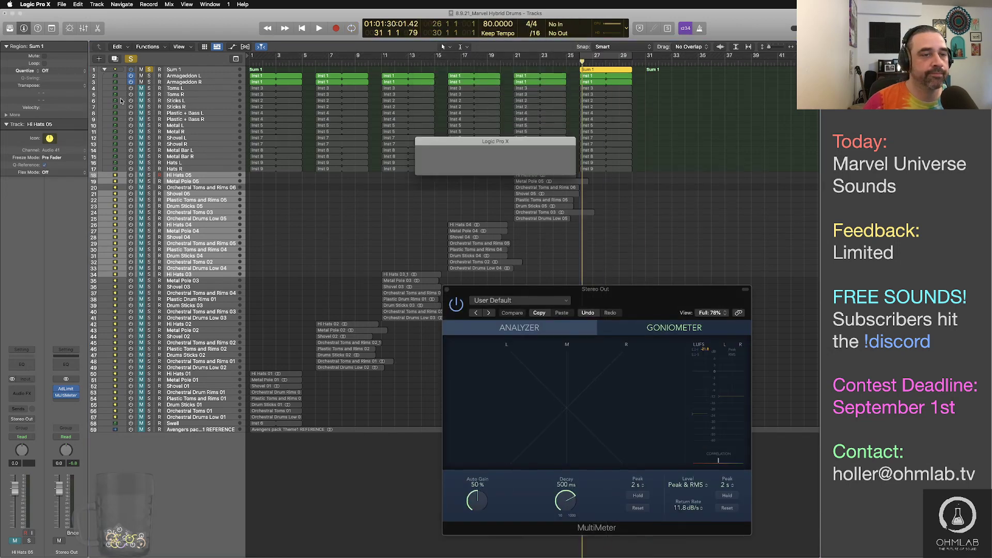
# Turn off Armageddon L and R, turn on Toms L and R, and play the toms in the bar 26 cycle
pyautogui.moveTo(131, 77)
pyautogui.mouseDown()
pyautogui.moveTo(141, 88)
pyautogui.moveTo(142, 78)
pyautogui.mouseUp()
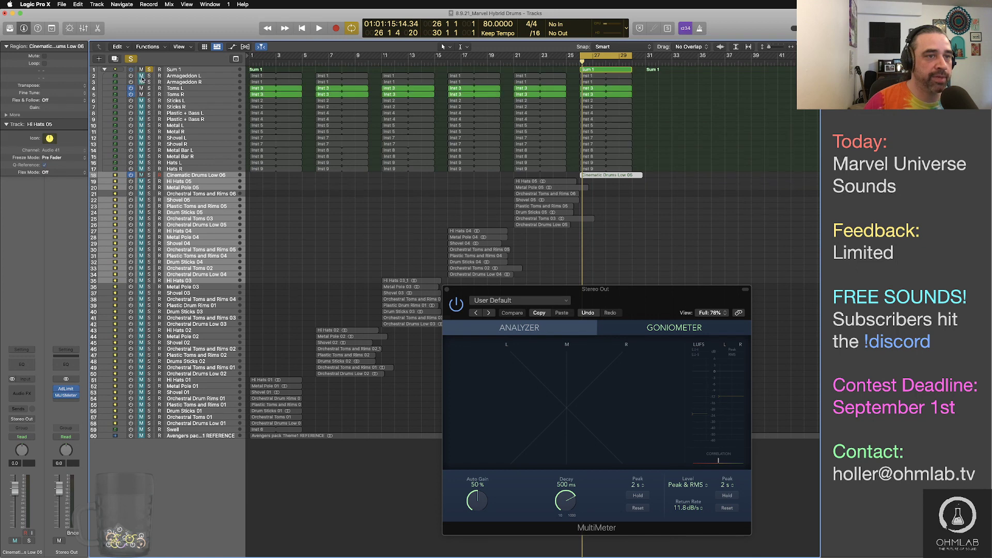
pyautogui.press('space')
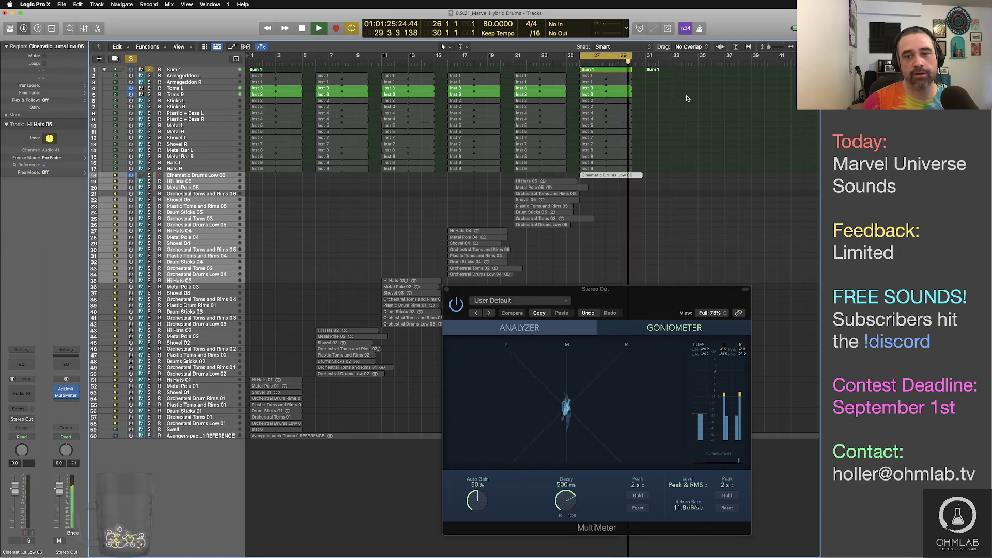
pyautogui.press('space')
# Bounce the bar 26 Sum 1 region in place to a new track named Orchestral Toms 04
pyautogui.click(604, 71)
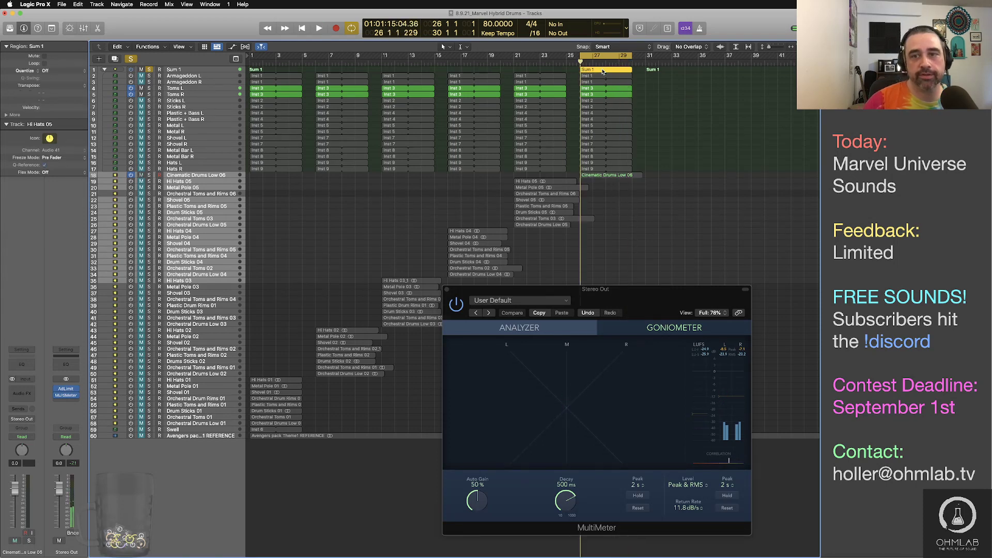
pyautogui.hotkey('ctrl', 'b')
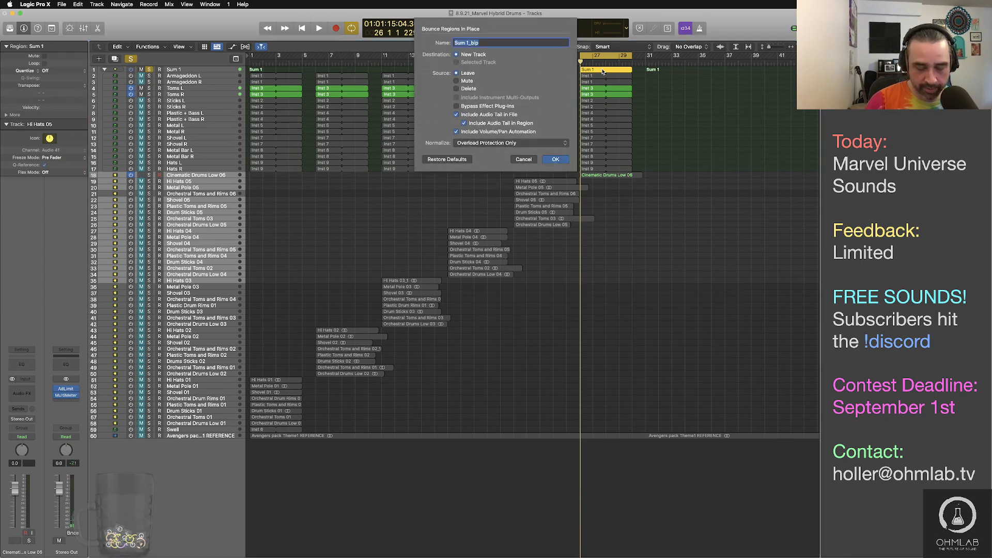
pyautogui.write('Orchestr')
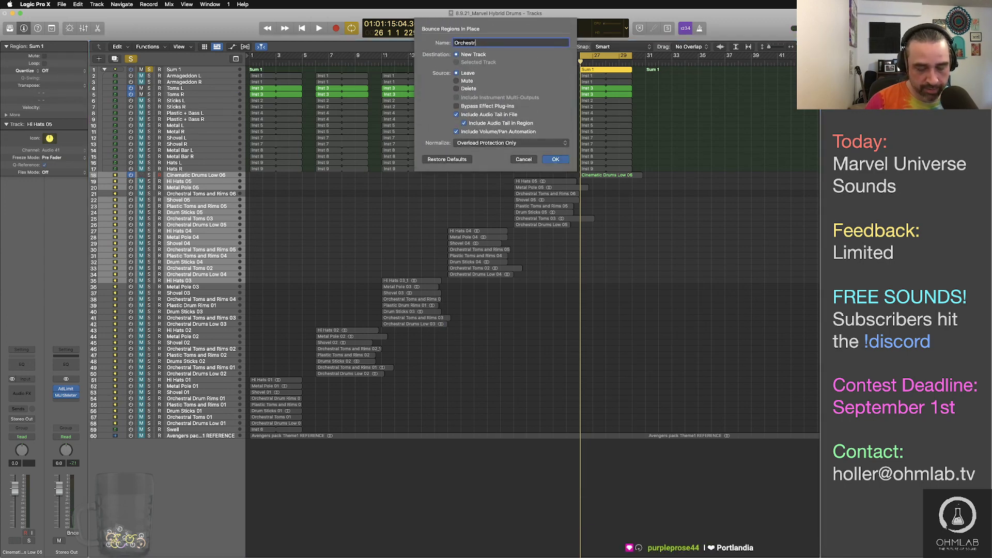
pyautogui.write('al Toms 04')
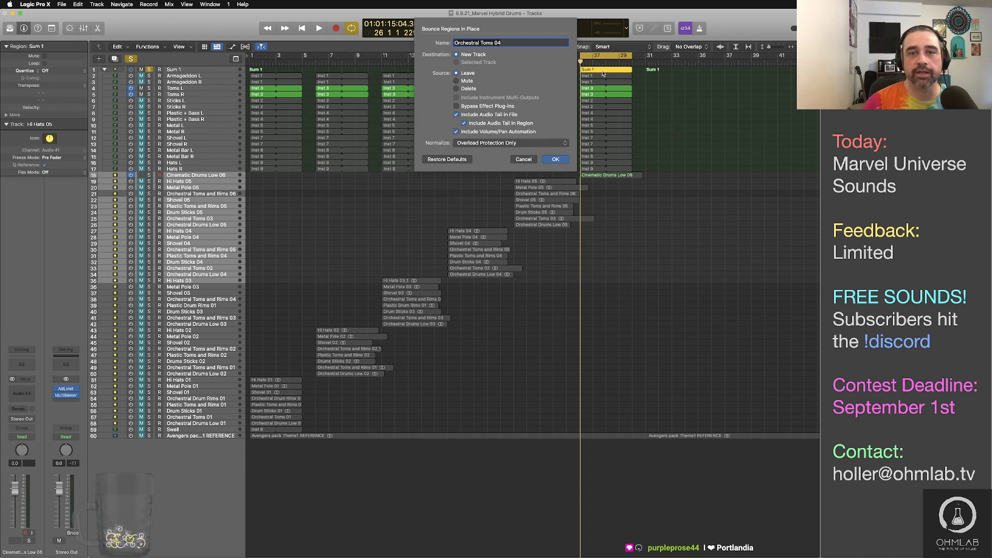
pyautogui.press('Return')
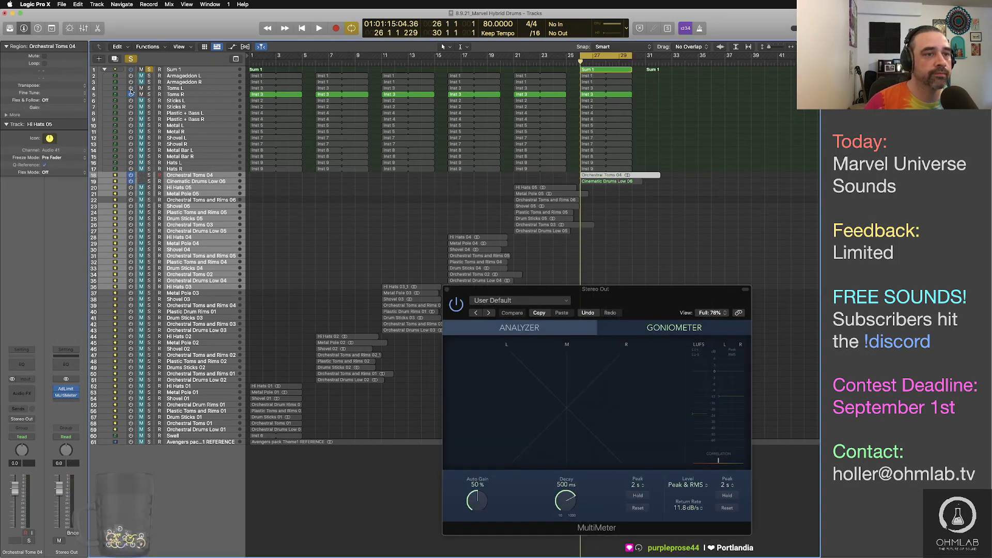
# Switch from the Toms to Sticks L and R and bounce the bar 26 Sum 1 region in place as Drum Sticks 06
pyautogui.click(142, 107)
pyautogui.click(141, 101)
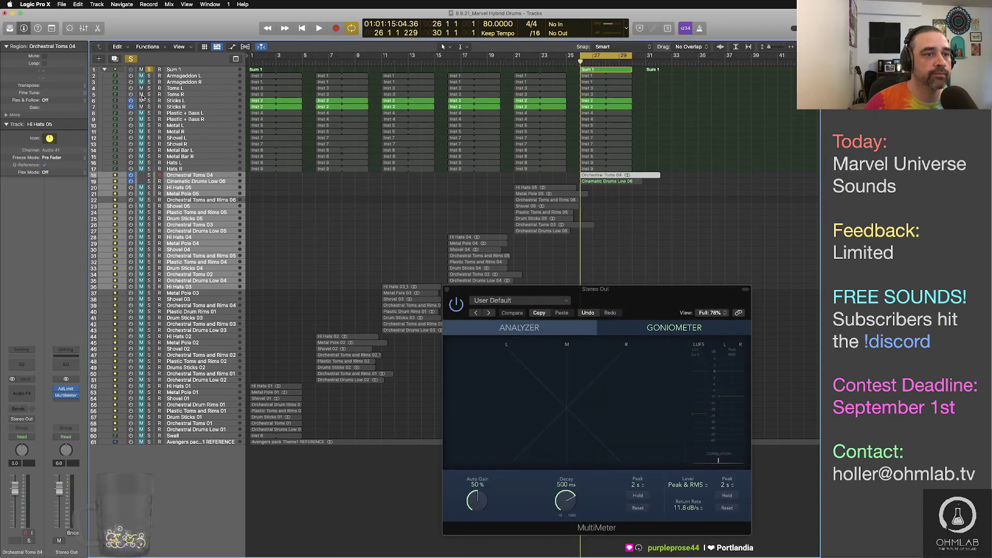
pyautogui.click(595, 71)
pyautogui.hotkey('ctrl', 'b')
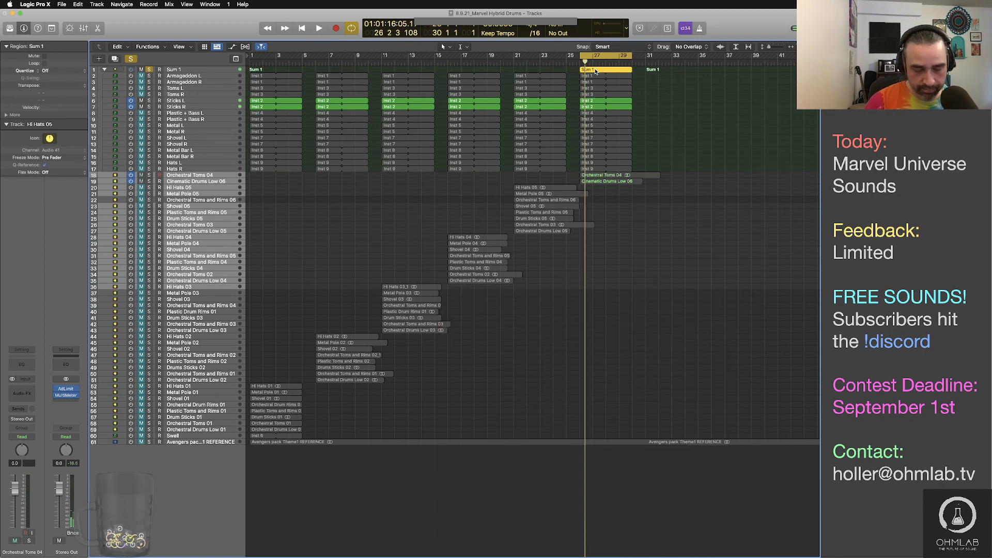
pyautogui.write('Drum Sticks 06')
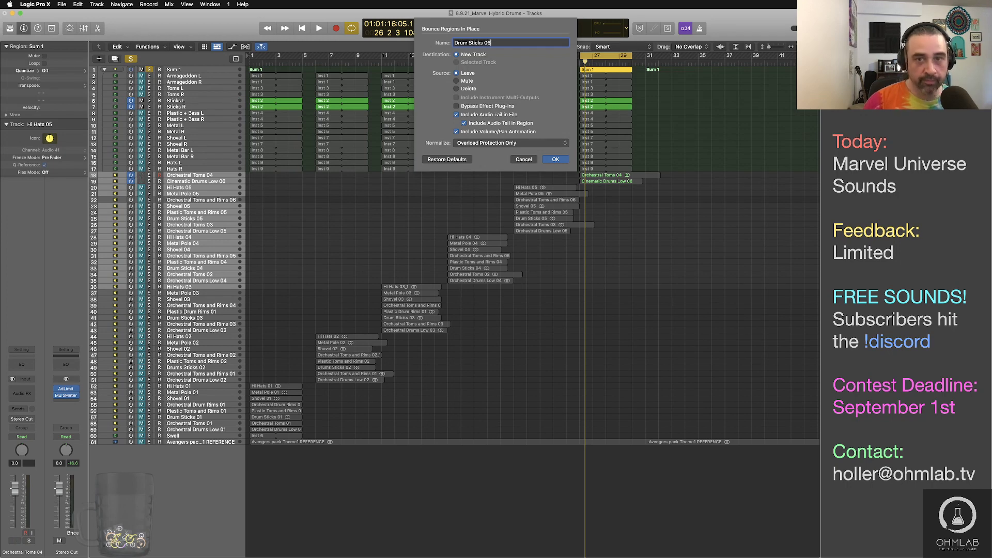
pyautogui.click(557, 160)
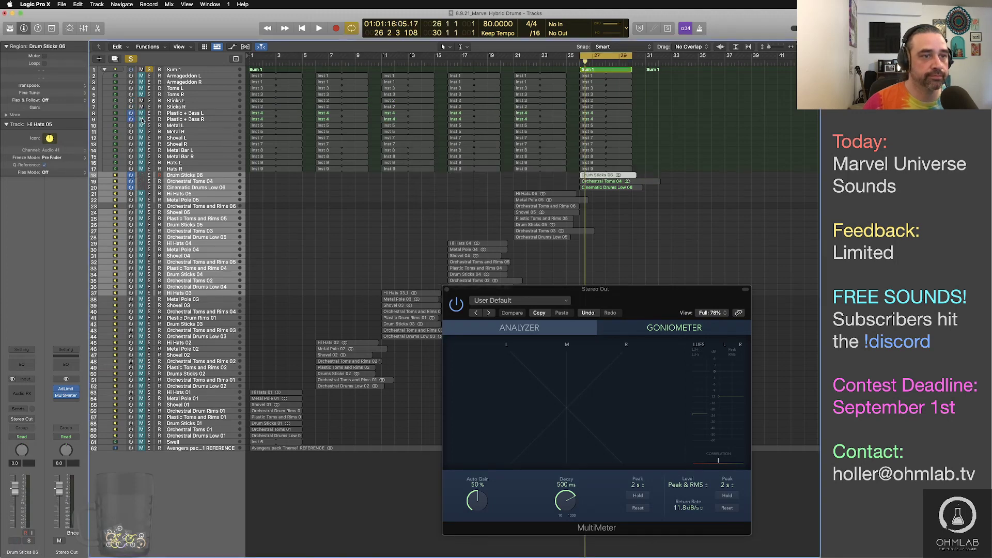
# Unmute the Plastic + Bass tracks, play them in the bar 26 cycle, and move the MultiMeter window clear of the bounced regions
pyautogui.click(142, 119)
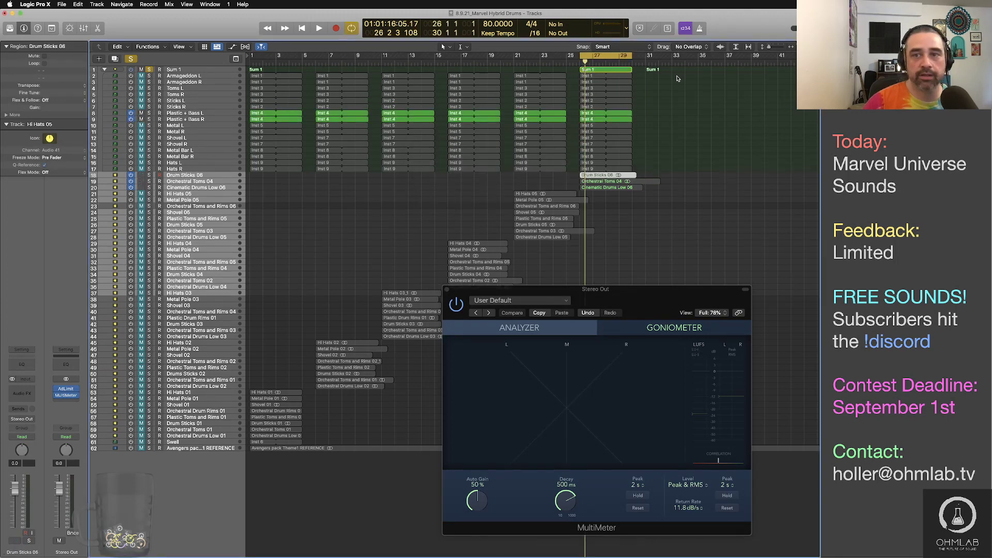
pyautogui.press('space')
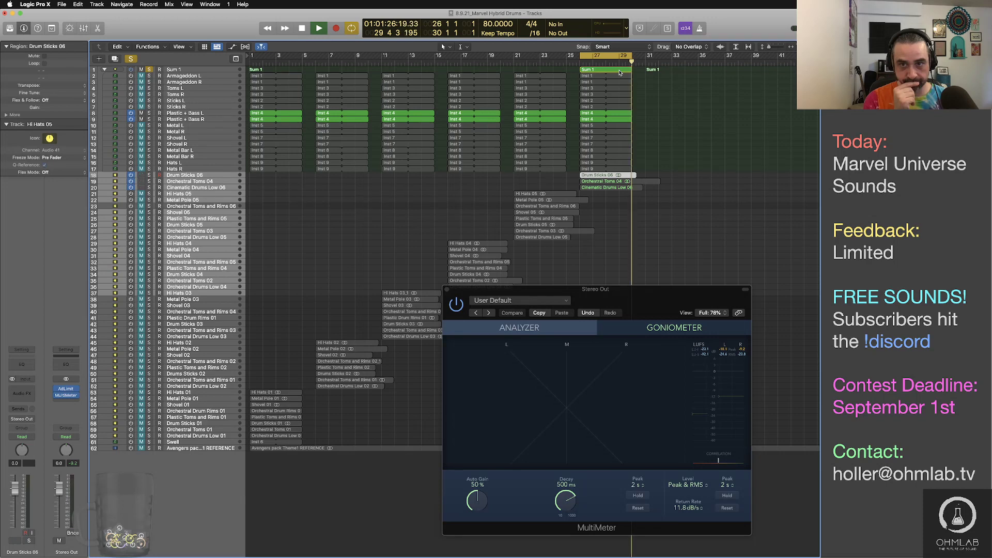
pyautogui.press('space')
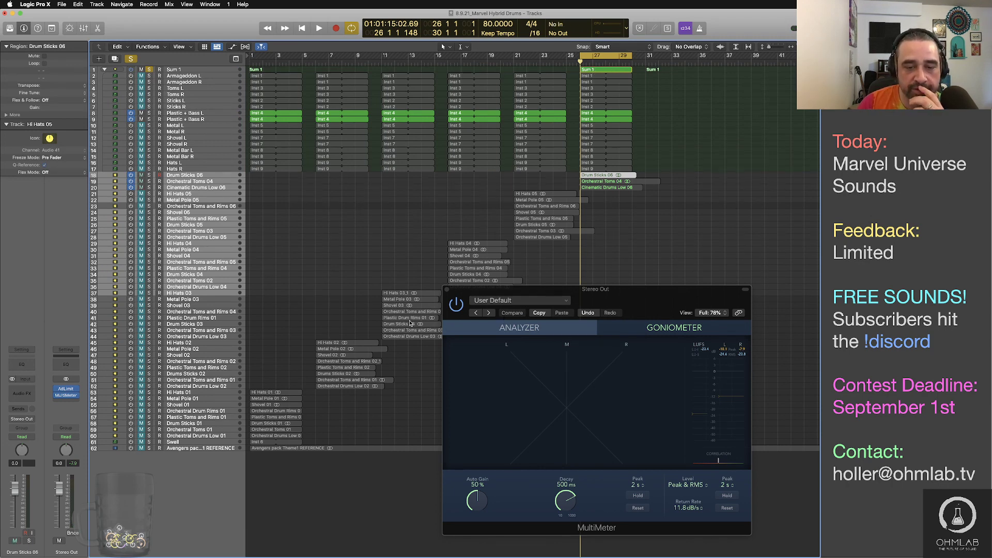
pyautogui.moveTo(492, 290); pyautogui.dragTo(528, 336)
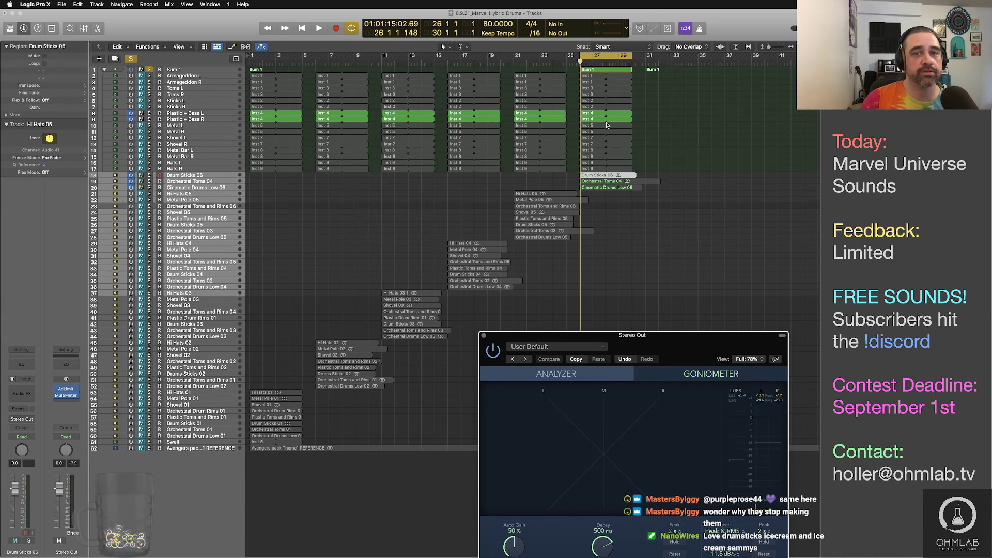
pyautogui.press('space')
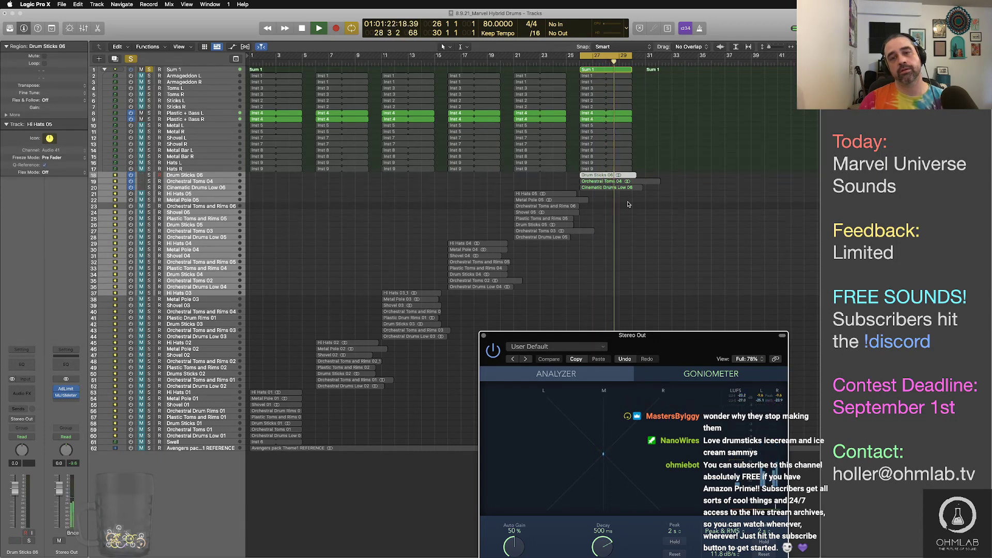
pyautogui.press('space')
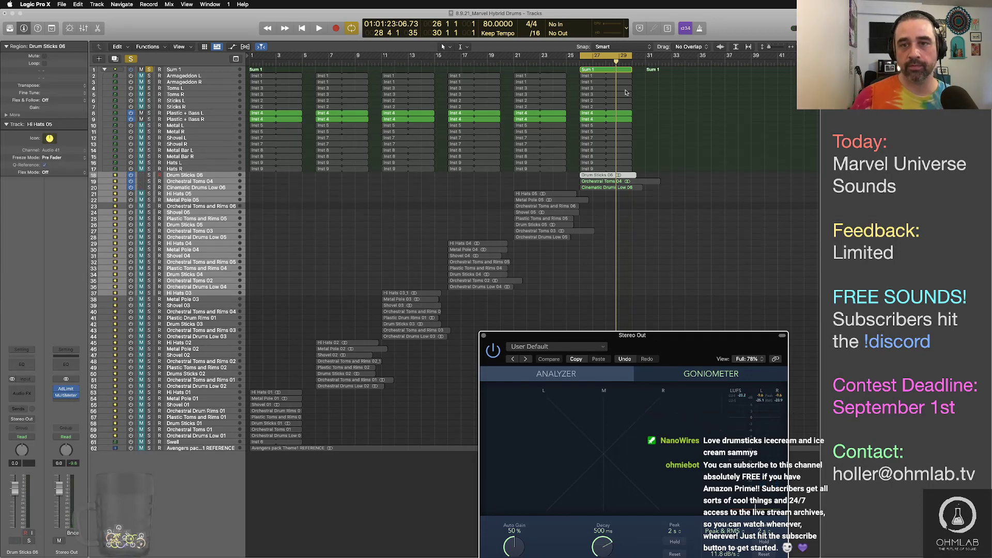
# Bounce the bar 26 Sum 1 region in place to a new track named Plastic Toms 01
pyautogui.click(608, 70)
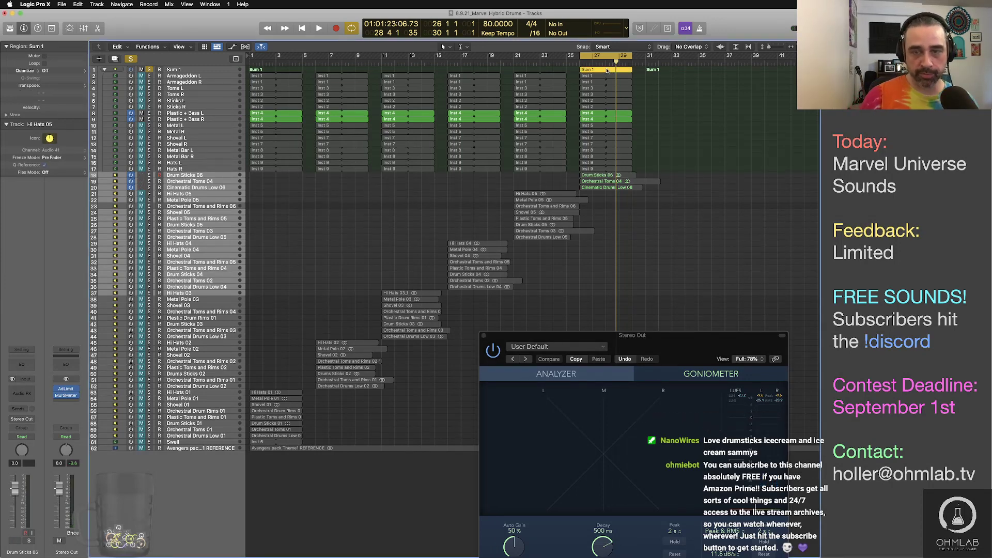
pyautogui.hotkey('ctrl', 'b')
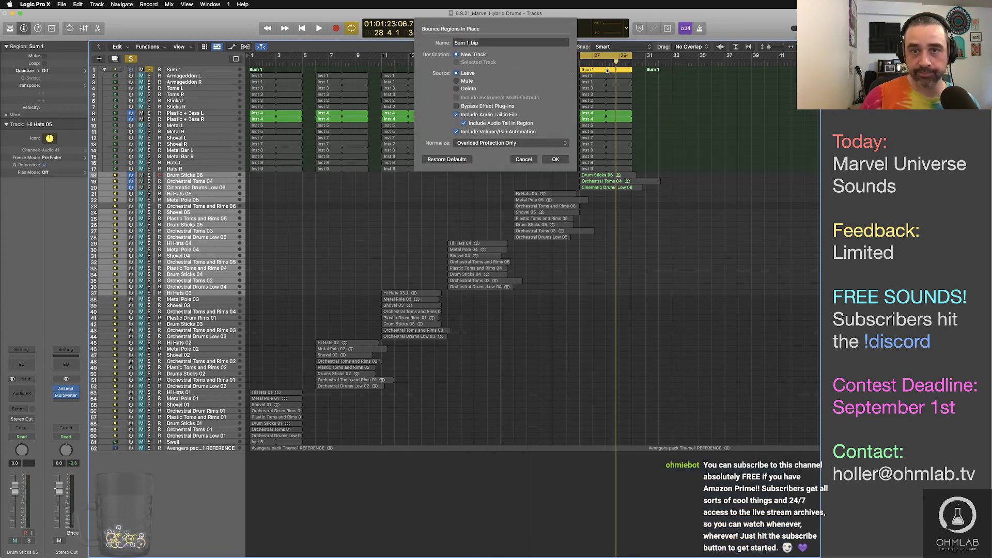
pyautogui.write('Plastic')
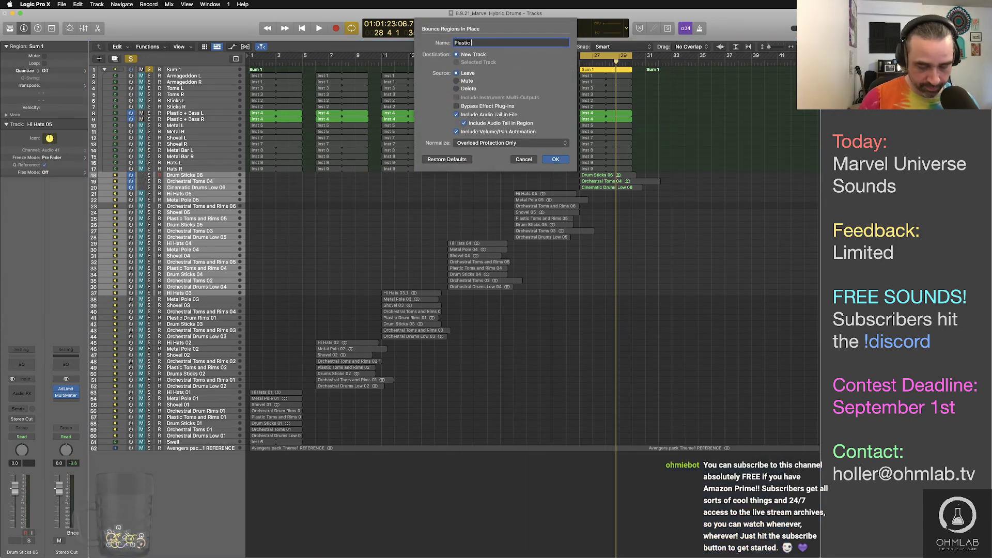
pyautogui.write(' Toms ')
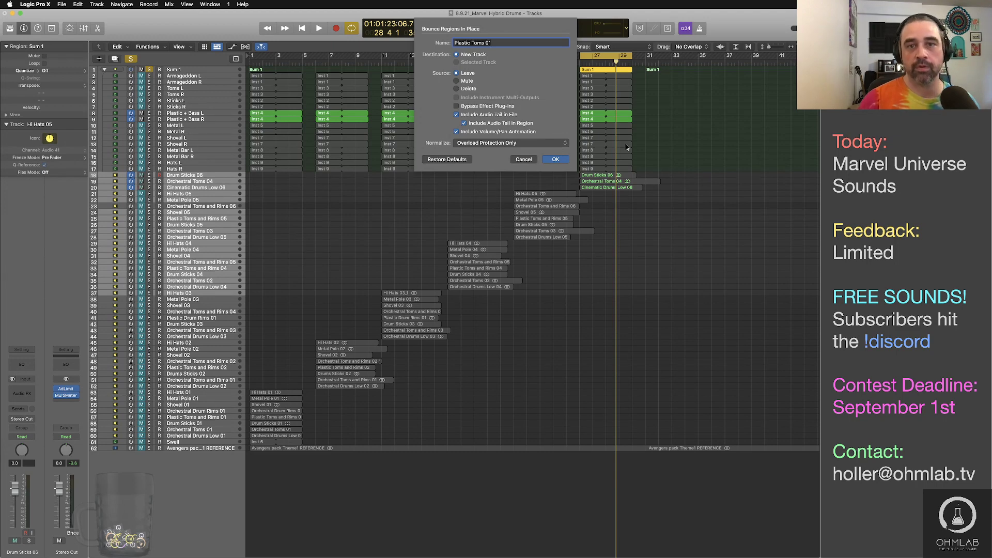
pyautogui.write('01')
pyautogui.click(556, 160)
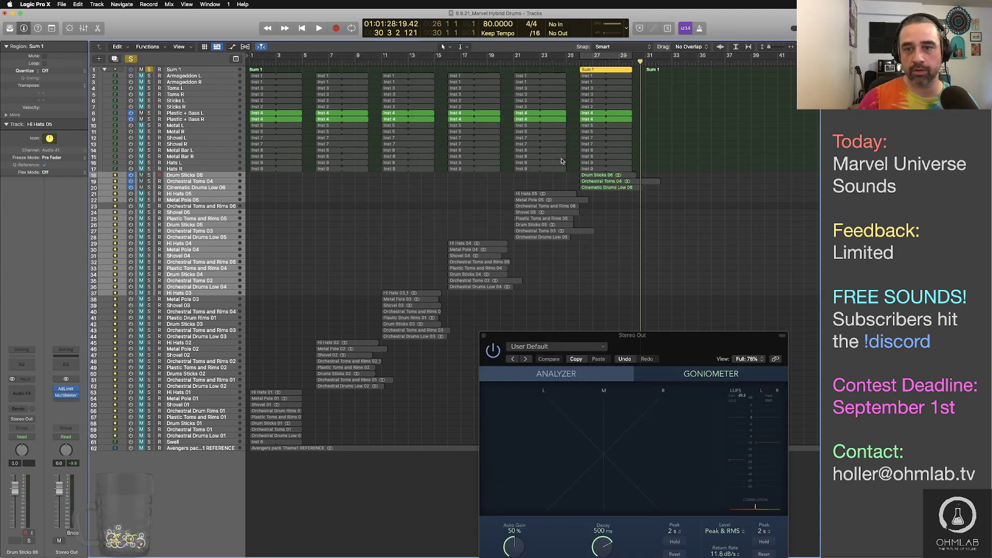
# Turn off Plastic + Bass L and R and turn on Metal L and R for the bar 26 pattern
pyautogui.moveTo(132, 113)
pyautogui.mouseDown()
pyautogui.moveTo(131, 133)
pyautogui.moveTo(140, 126)
pyautogui.mouseUp()
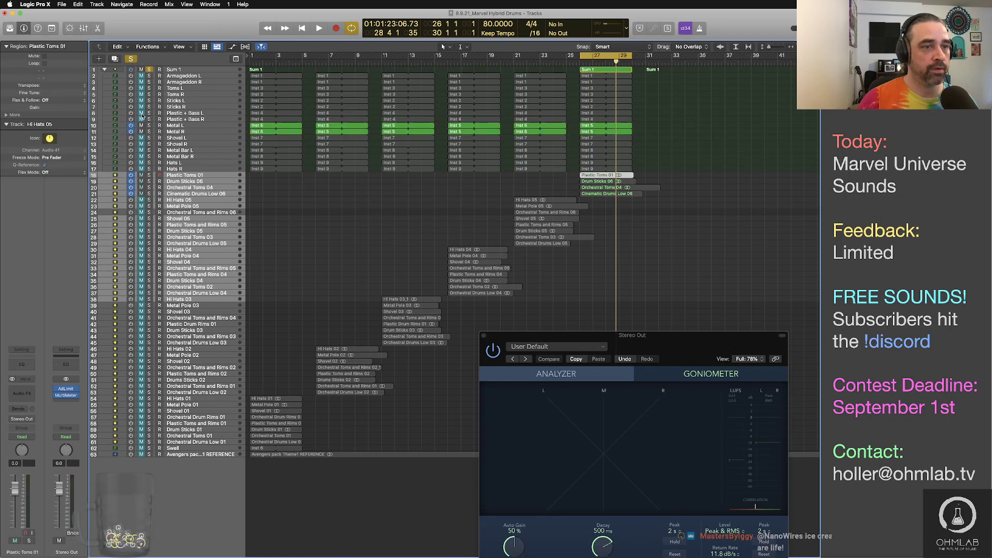
# Play back the Metal L and Metal R parts within the cycle starting at bar 26
pyautogui.press('space')
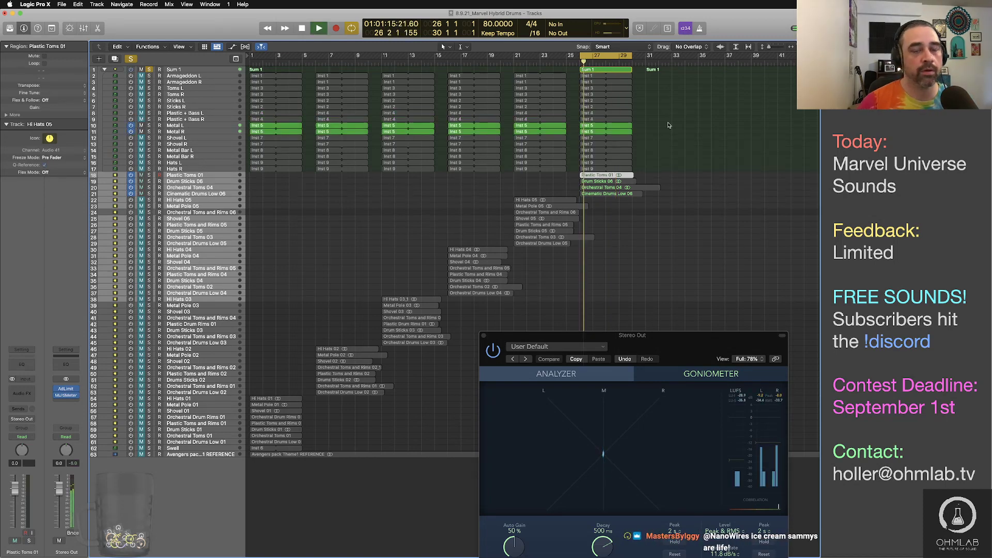
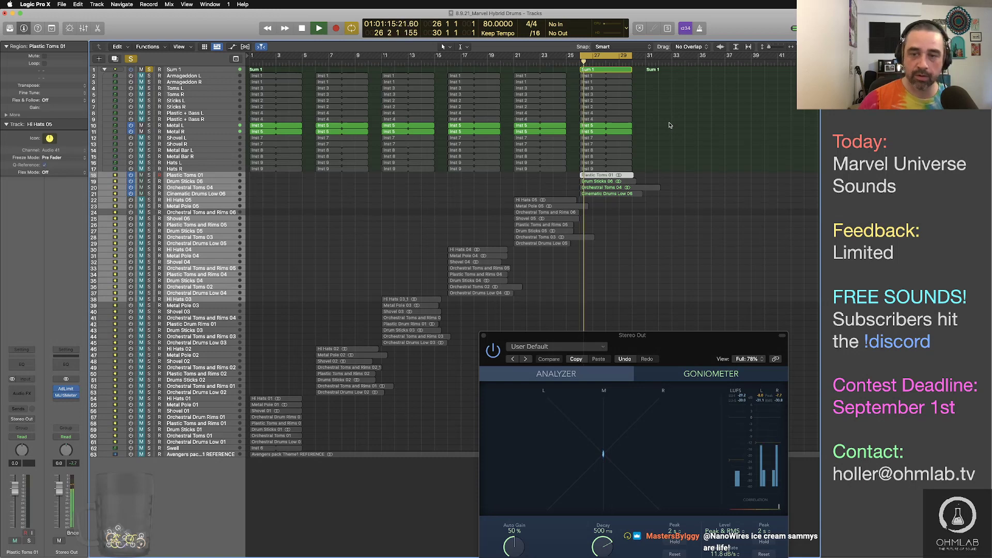
pyautogui.press('space')
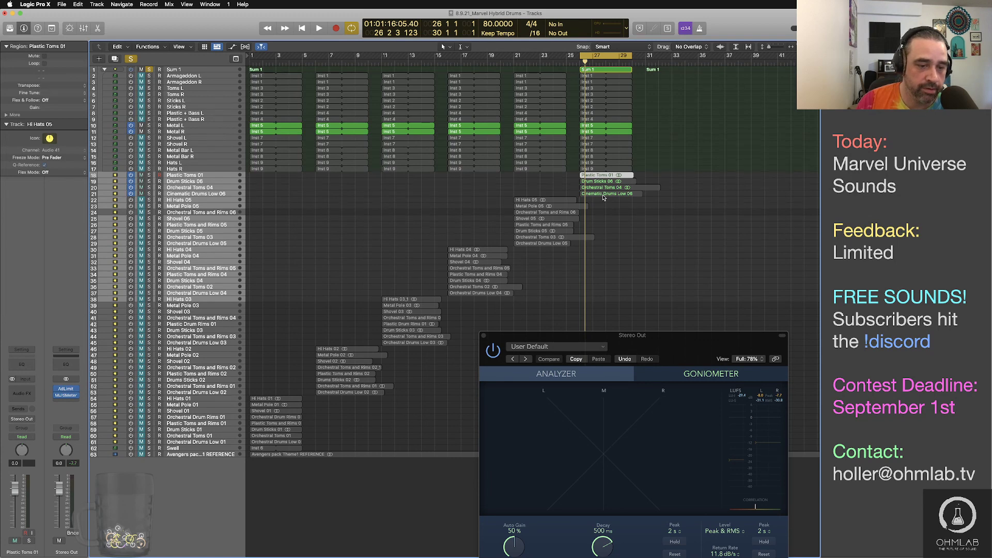
pyautogui.hotkey('ctrl', 'm')
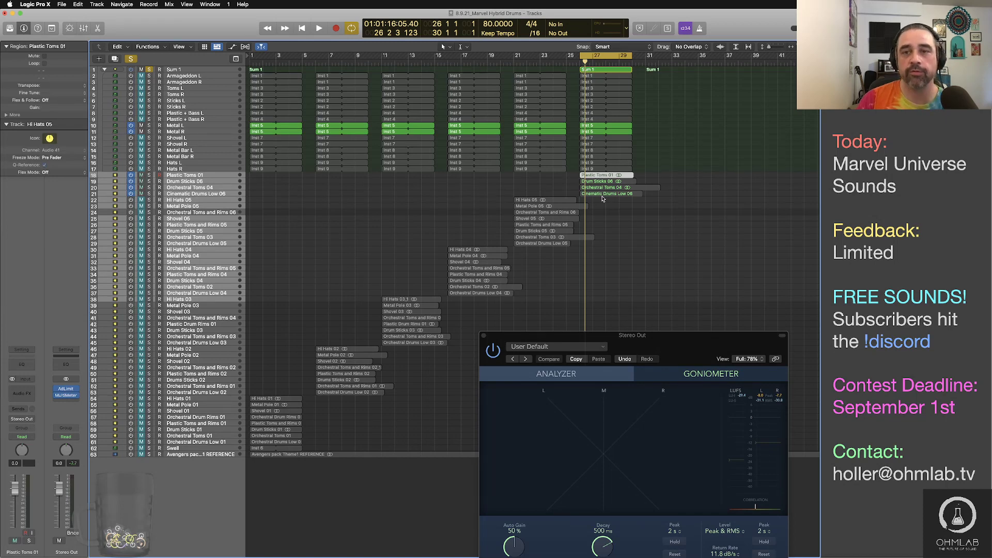
pyautogui.click(609, 71)
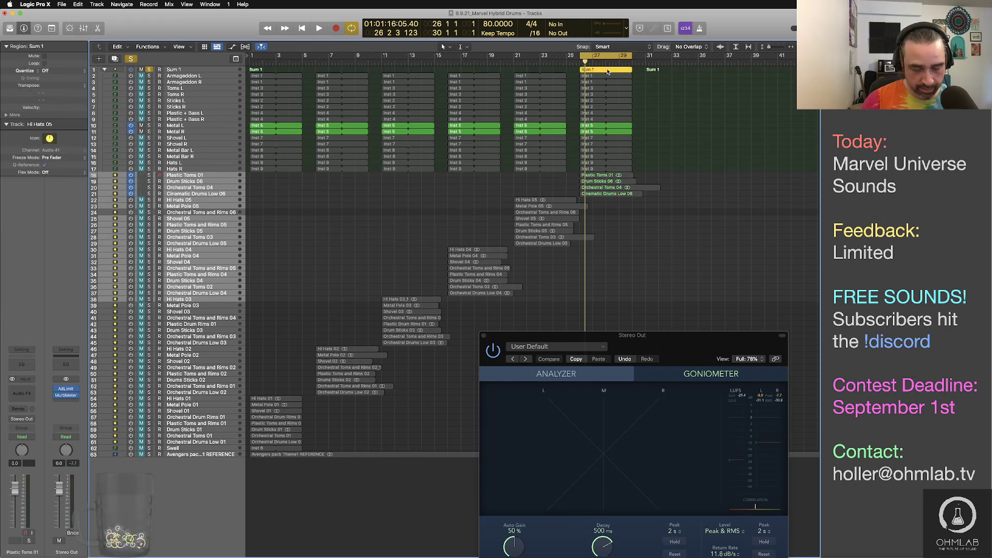
pyautogui.hotkey('shift', 'm')
pyautogui.press('e')
pyautogui.press('space')
pyautogui.press('t')
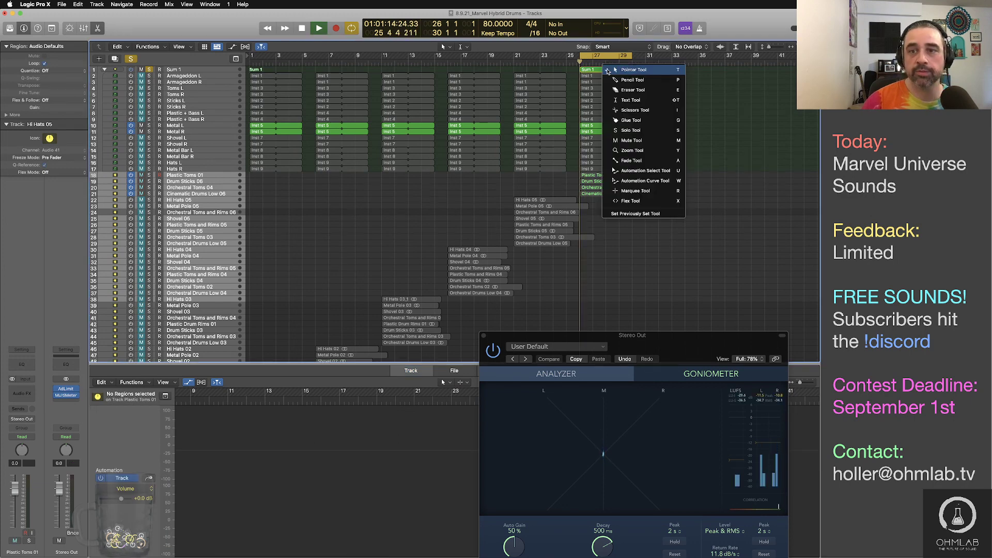
pyautogui.click(633, 70)
pyautogui.press('space')
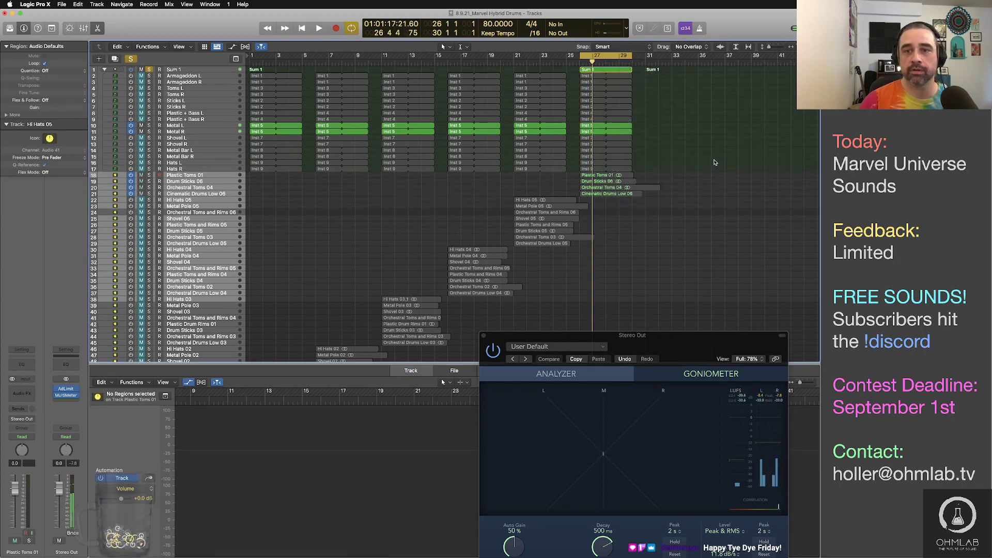
# Bounce the Sum 1 region at bar 26 in place to a new track named Metal Drum Rims 01
pyautogui.click(620, 70)
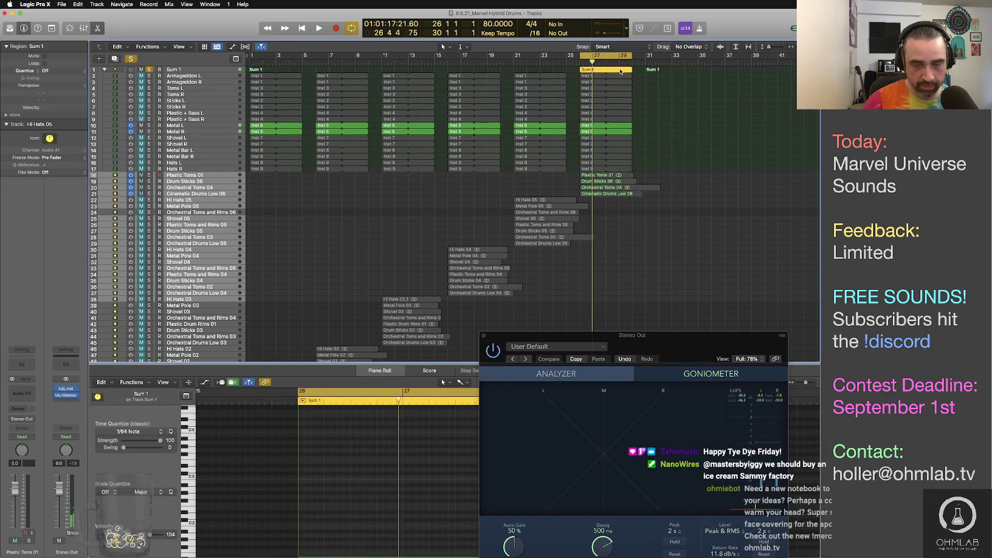
pyautogui.hotkey('ctrl', 'b')
pyautogui.write('Metal D')
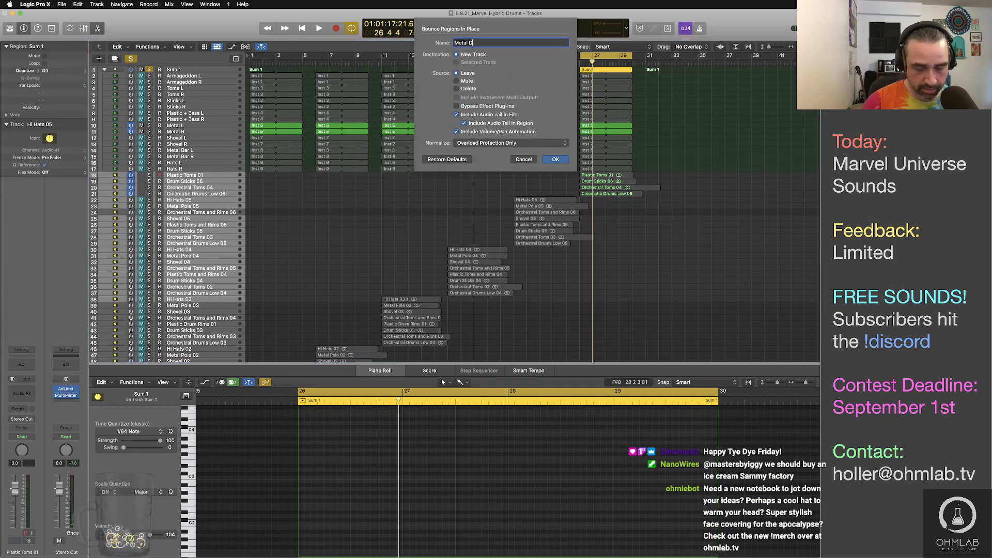
pyautogui.write('rum Rim')
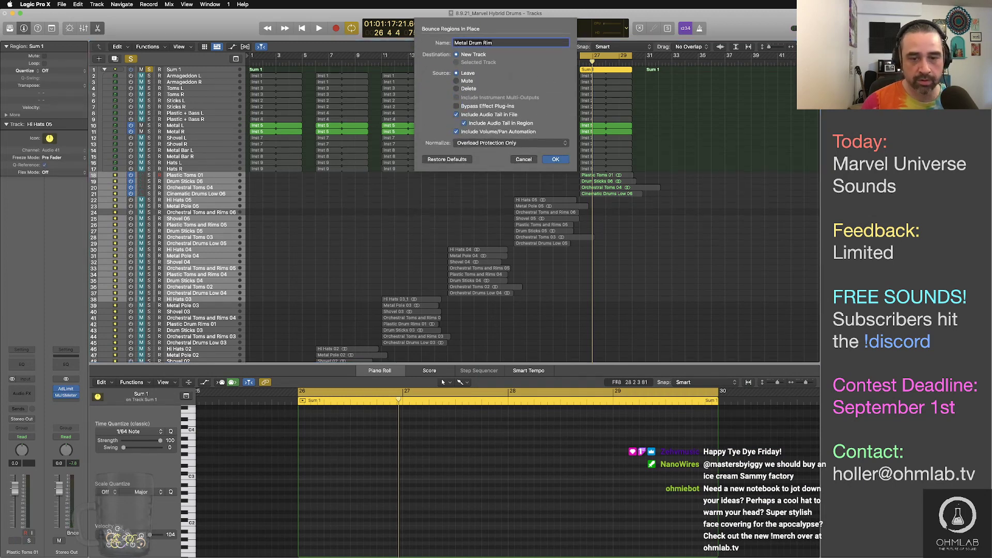
pyautogui.write('s 0')
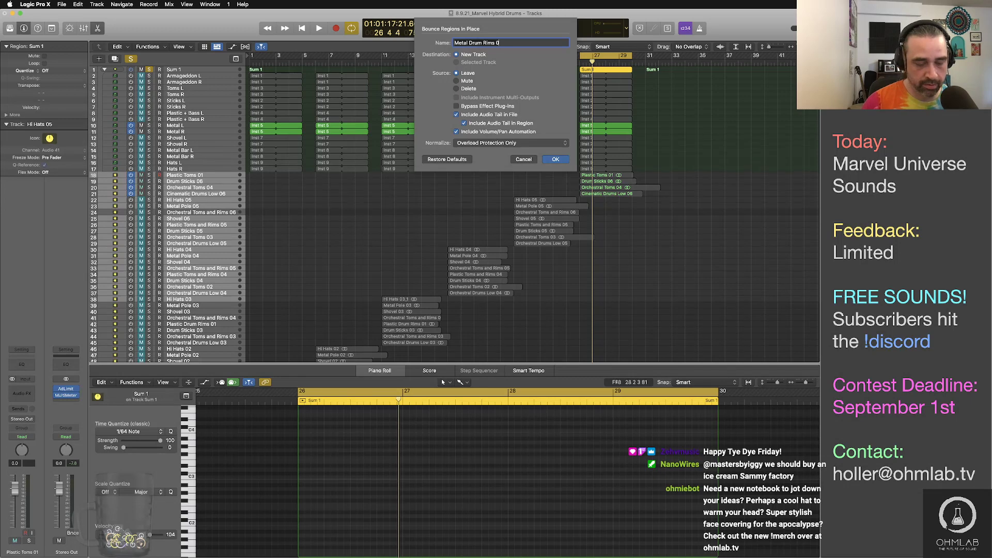
pyautogui.write('1')
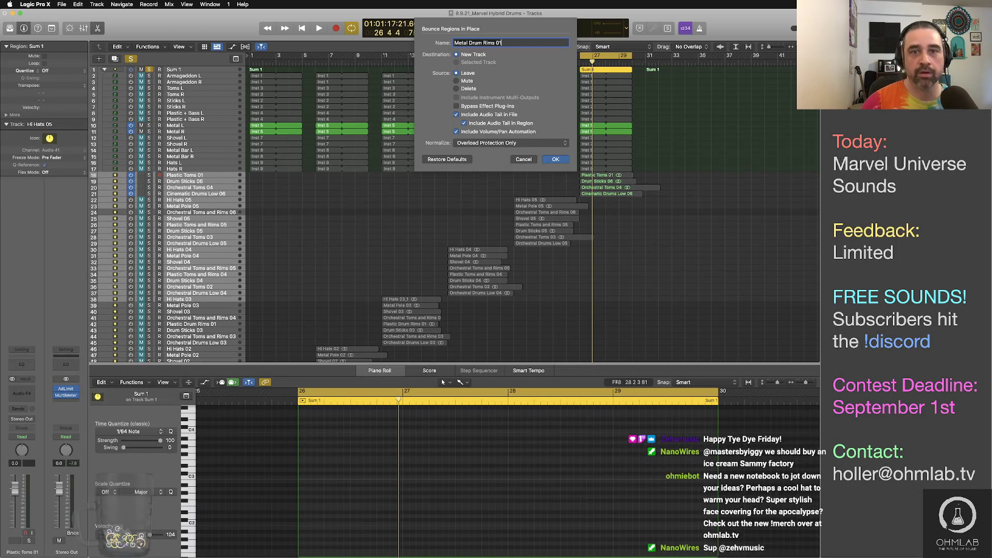
pyautogui.click(555, 161)
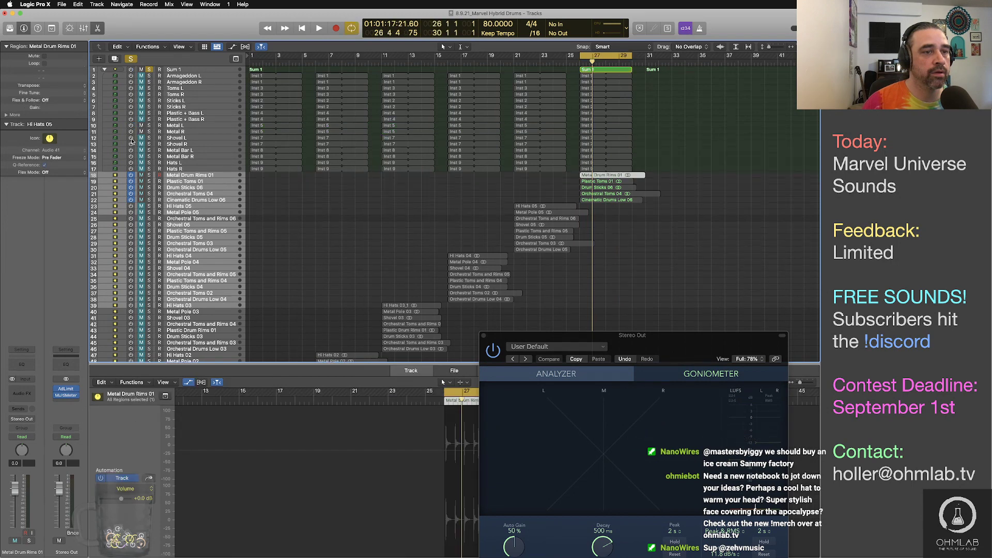
# Unmute Shovel L and Shovel R, and bounce the Sum 1 region at bar 26 in place as Shovel 06
pyautogui.click(141, 144)
pyautogui.click(141, 138)
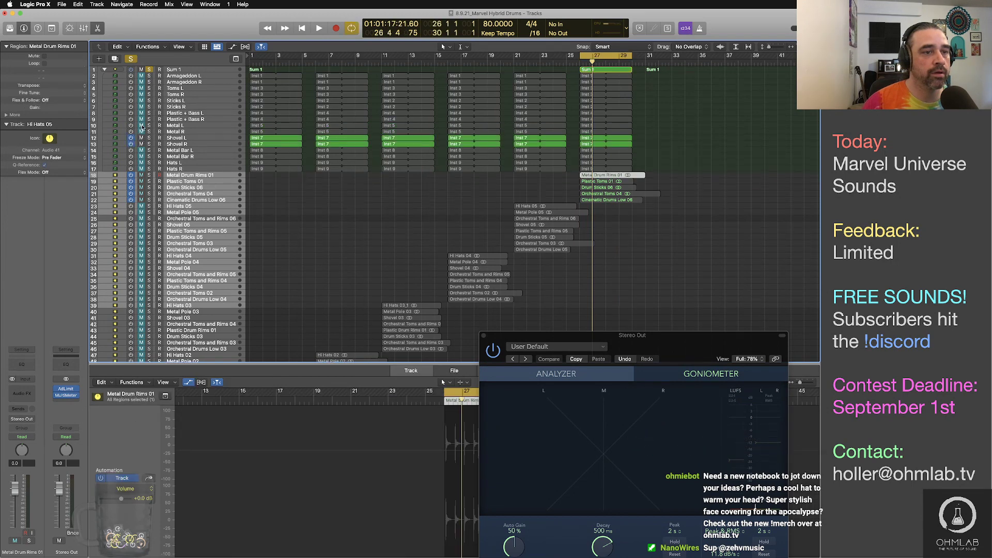
pyautogui.click(605, 71)
pyautogui.hotkey('ctrl', 'b')
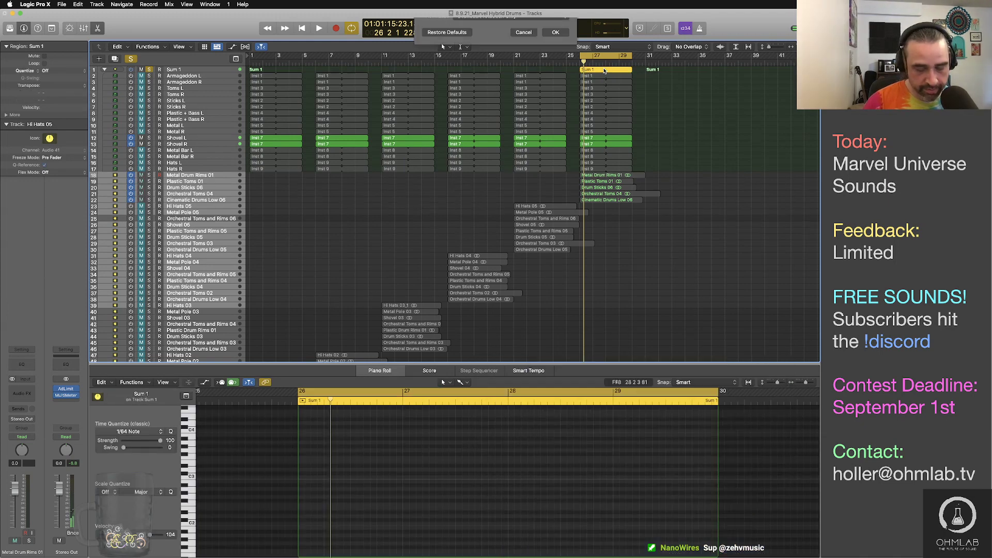
pyautogui.write('Shovel 06')
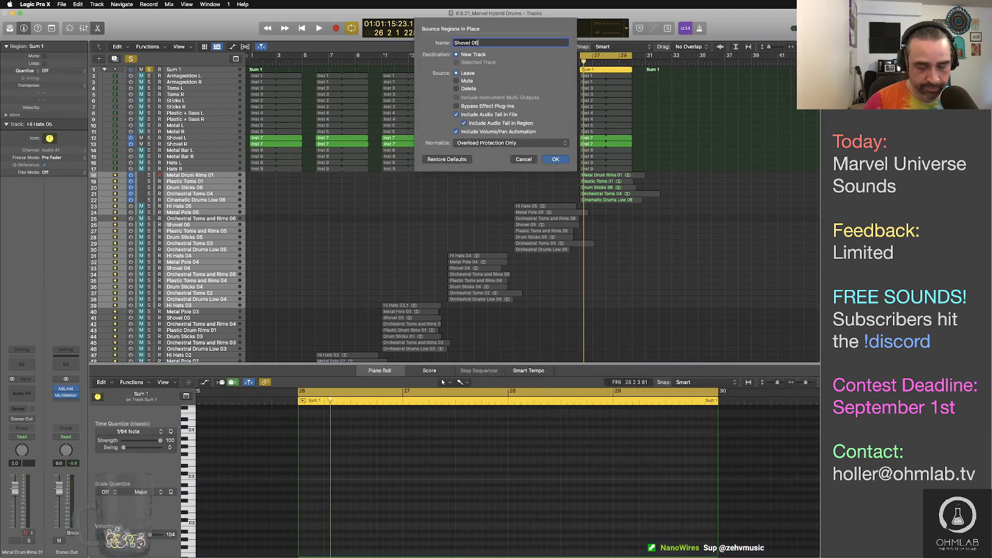
pyautogui.click(556, 159)
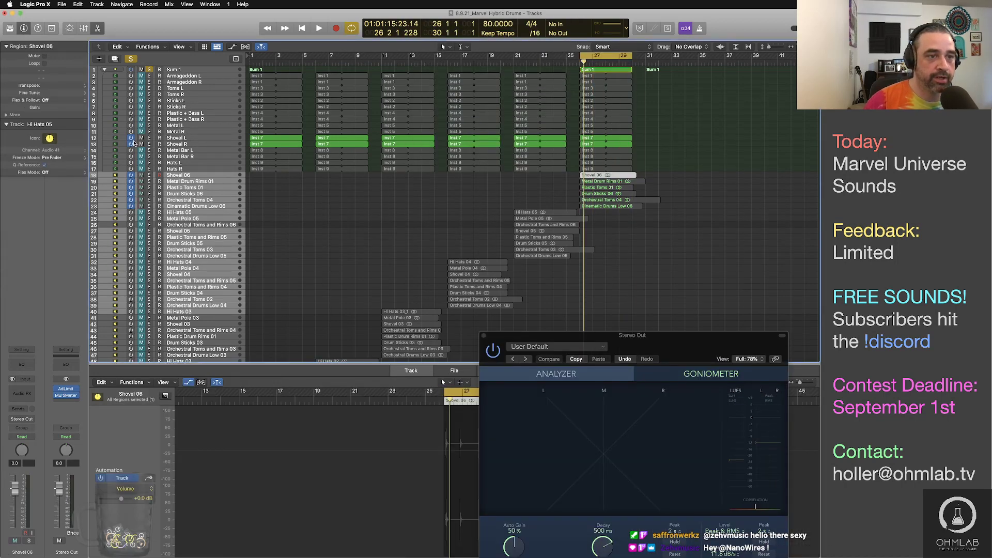
# Swap the active tracks from Shovel L/R to Metal Bar L/R, and bounce the bar 26 Sum 1 region in place as Metal Pole 06
pyautogui.moveTo(131, 140); pyautogui.dragTo(141, 151)
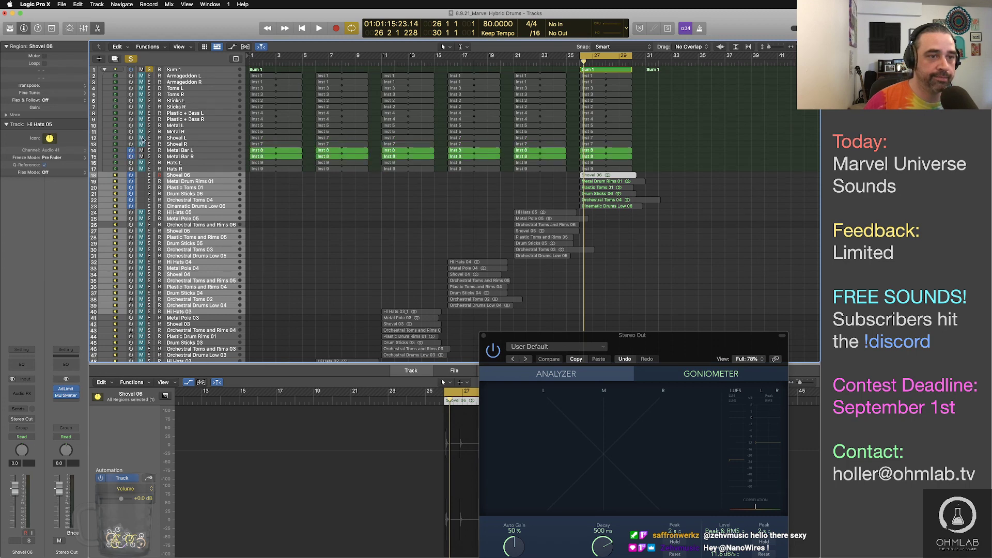
pyautogui.press('space')
pyautogui.click(590, 70)
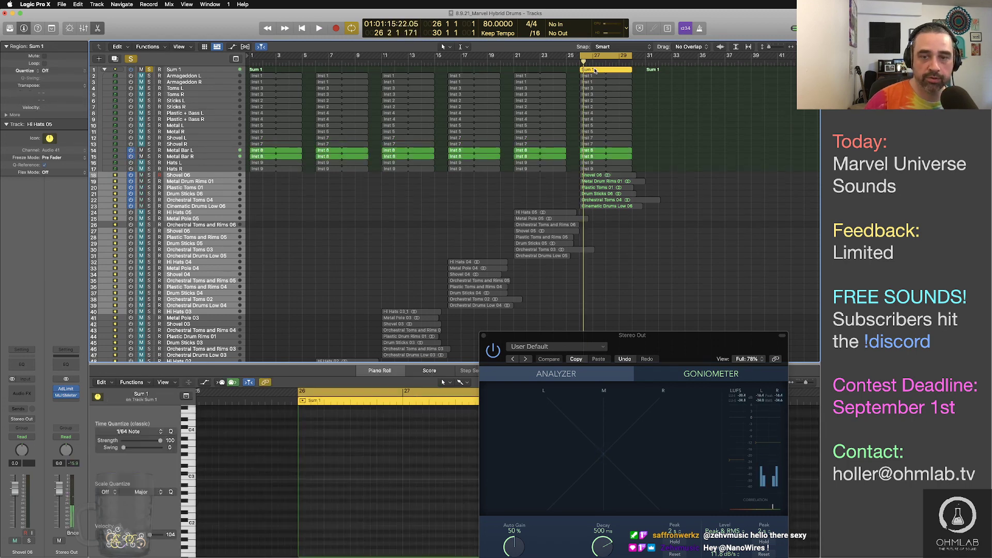
pyautogui.hotkey('ctrl', 'b')
pyautogui.write('Me')
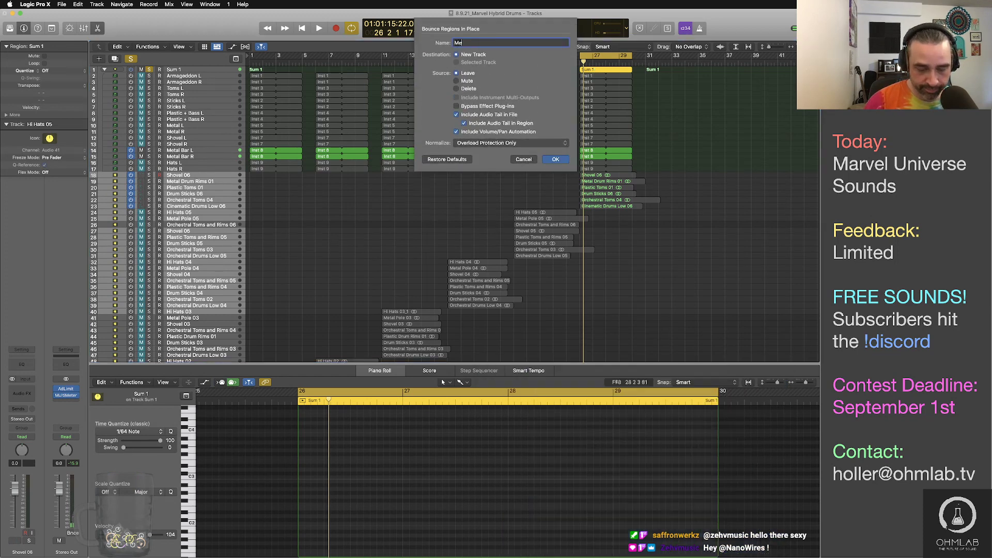
pyautogui.write('tal Pole')
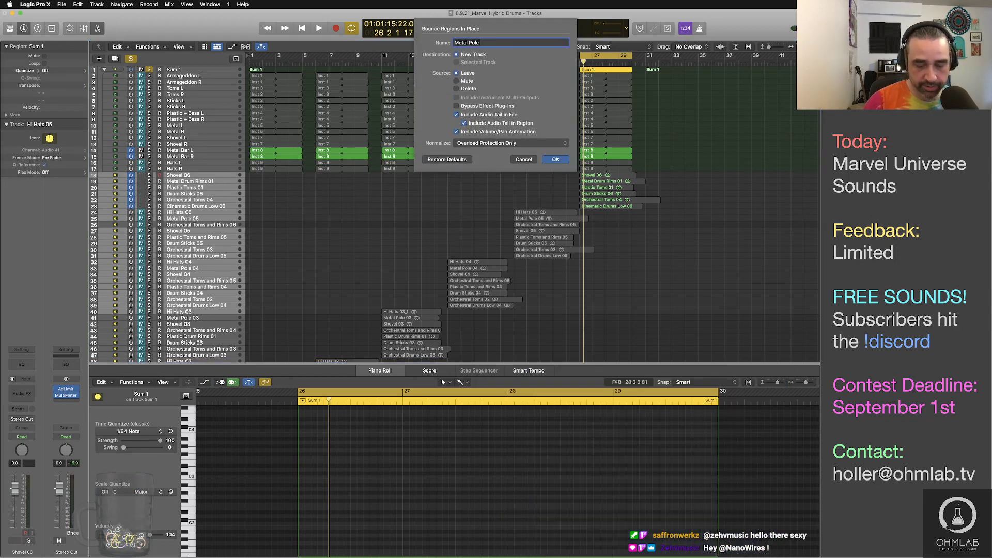
pyautogui.write(' 06')
pyautogui.click(568, 158)
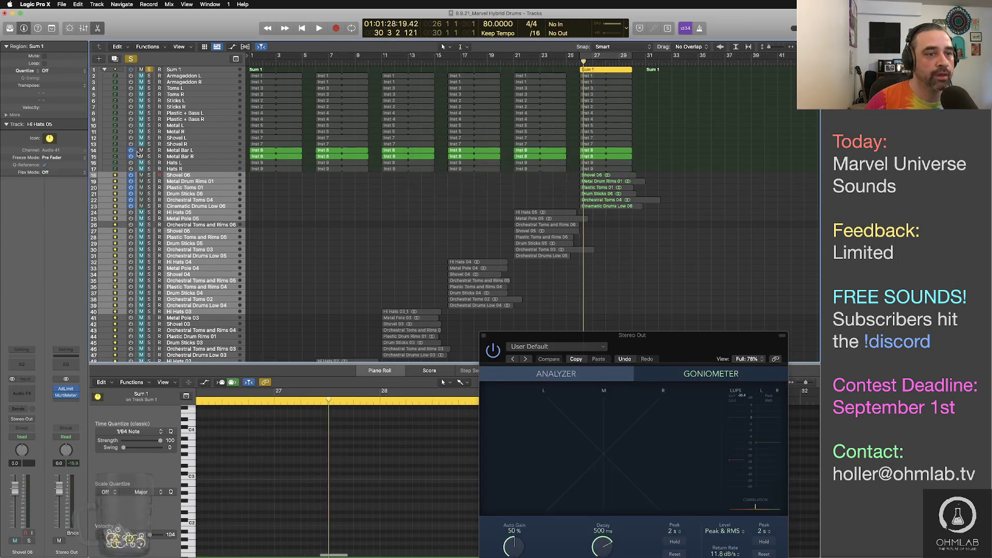
# Swap the active tracks from Metal Bar L/R to Hats L/R, and bounce the bar 26 Sum 1 region in place as Hi Hats 06
pyautogui.moveTo(141, 166); pyautogui.dragTo(142, 151)
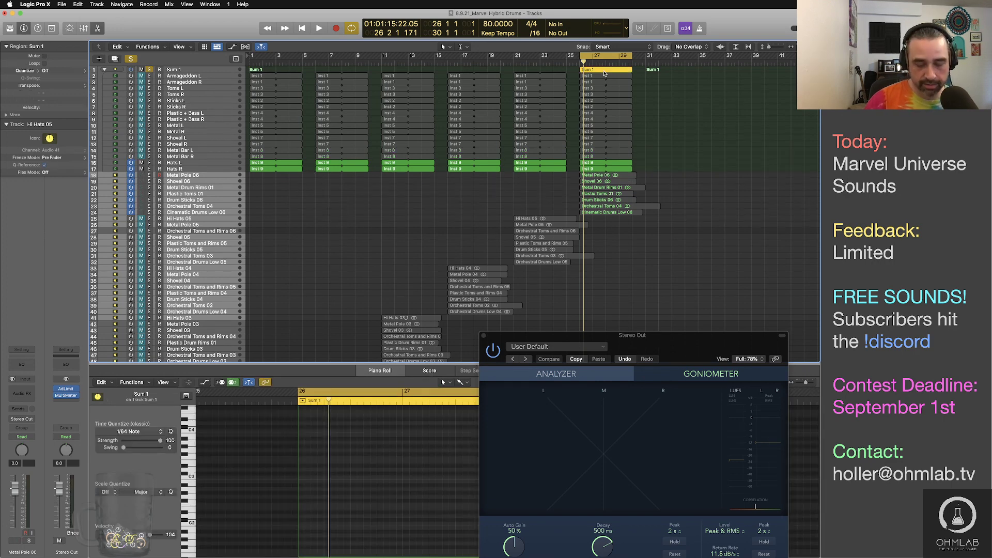
pyautogui.hotkey('ctrl', 'b')
pyautogui.write('Hi Hats')
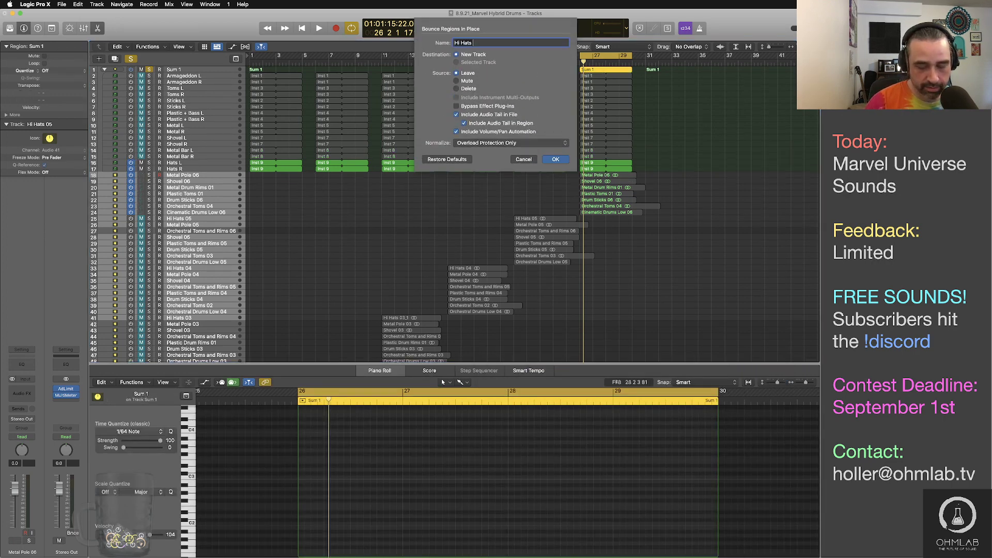
pyautogui.write(' 06')
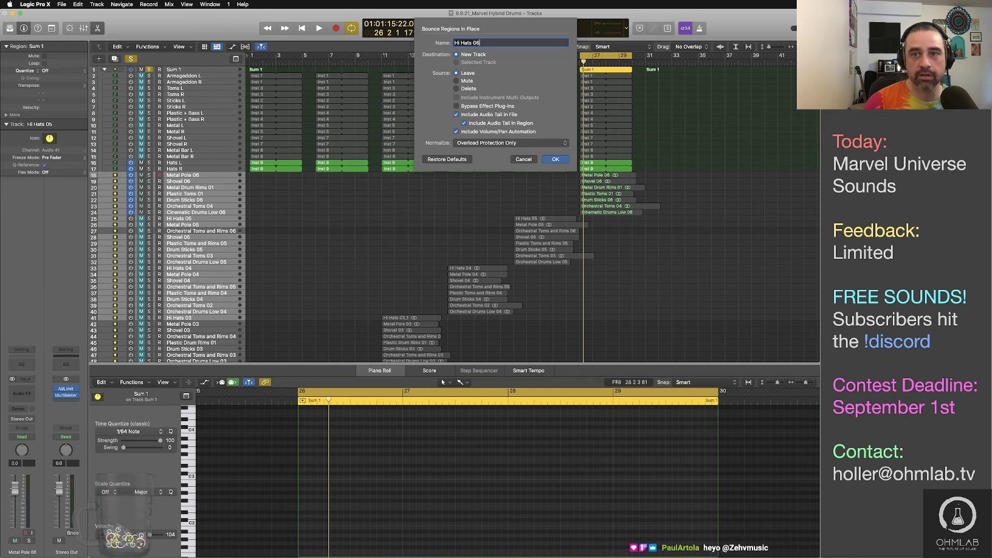
pyautogui.press('Return')
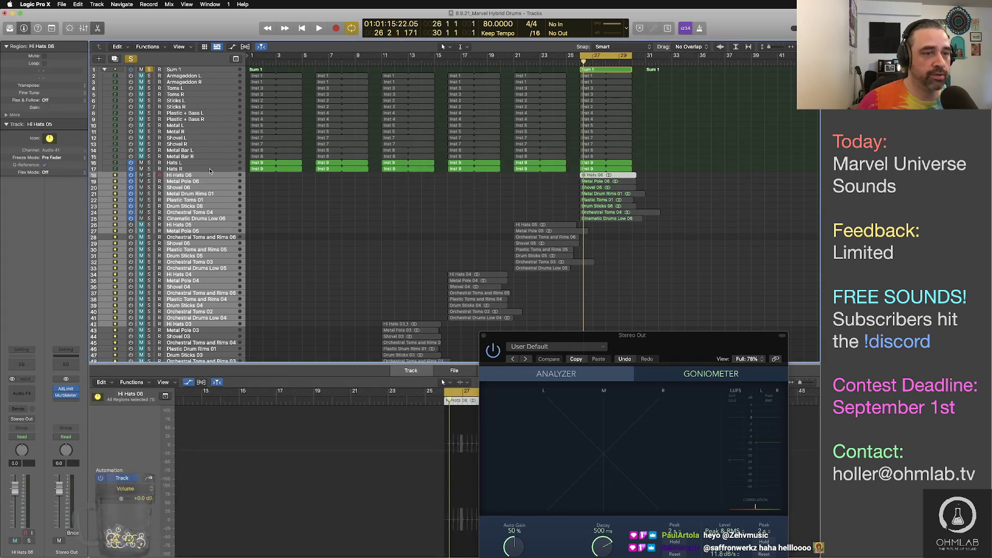
# Mute and switch off Hats L/R and the bounced tracks from Hi Hats 06 through Cinematic Drums Low 06
pyautogui.click(141, 163)
pyautogui.click(141, 169)
pyautogui.click(131, 163)
pyautogui.click(131, 169)
pyautogui.click(130, 188)
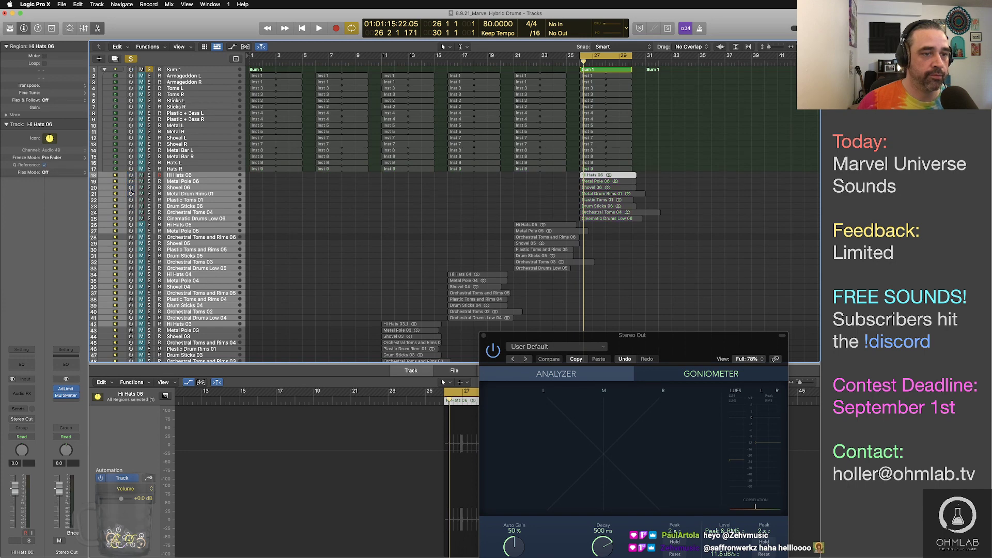
pyautogui.moveTo(141, 219); pyautogui.dragTo(143, 179)
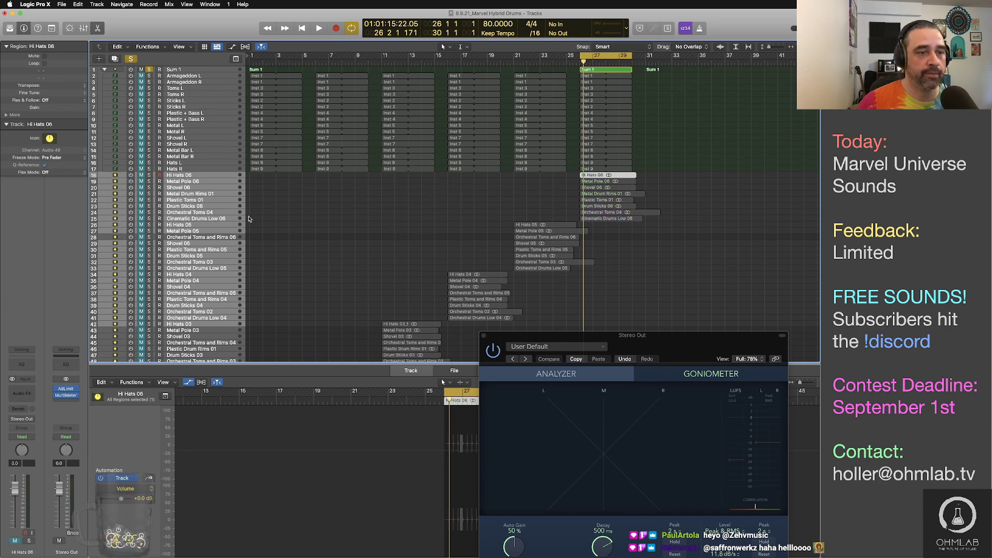
pyautogui.click(358, 241)
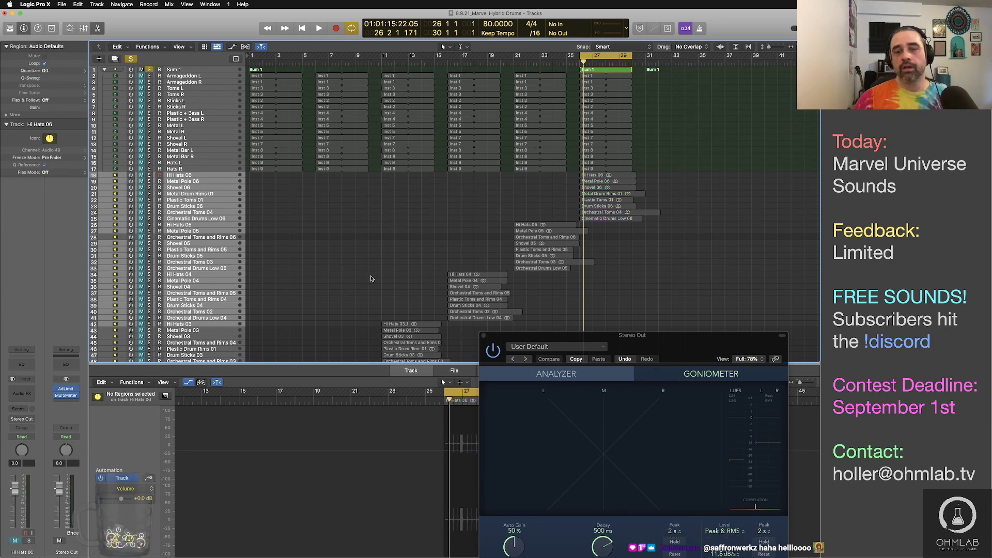
pyautogui.scroll(1, 371, 279)
pyautogui.scroll(-1, 372, 280)
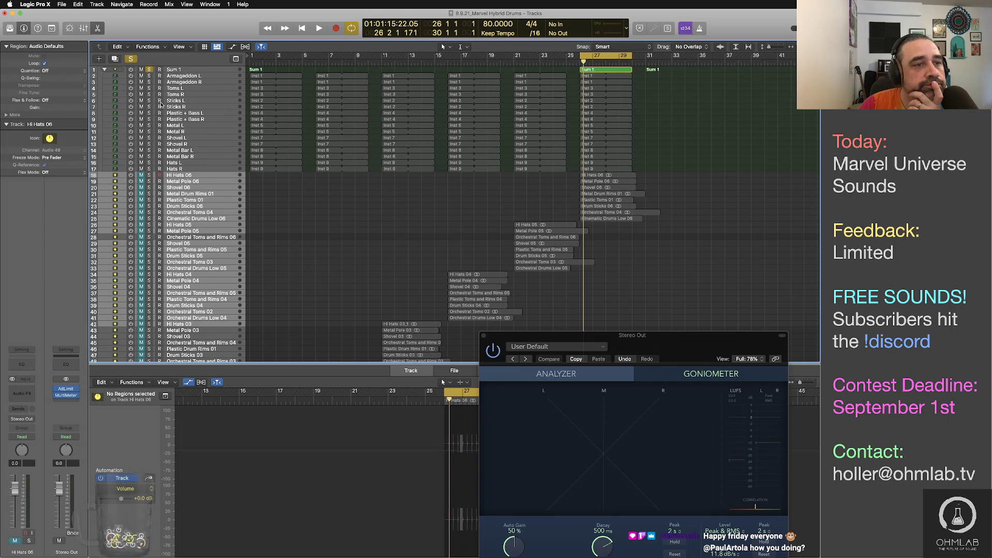
# Turn off solo on Sum 1, switch the selected bounced audio tracks back on, and select only the Metal Pole 06 track
pyautogui.click(149, 69)
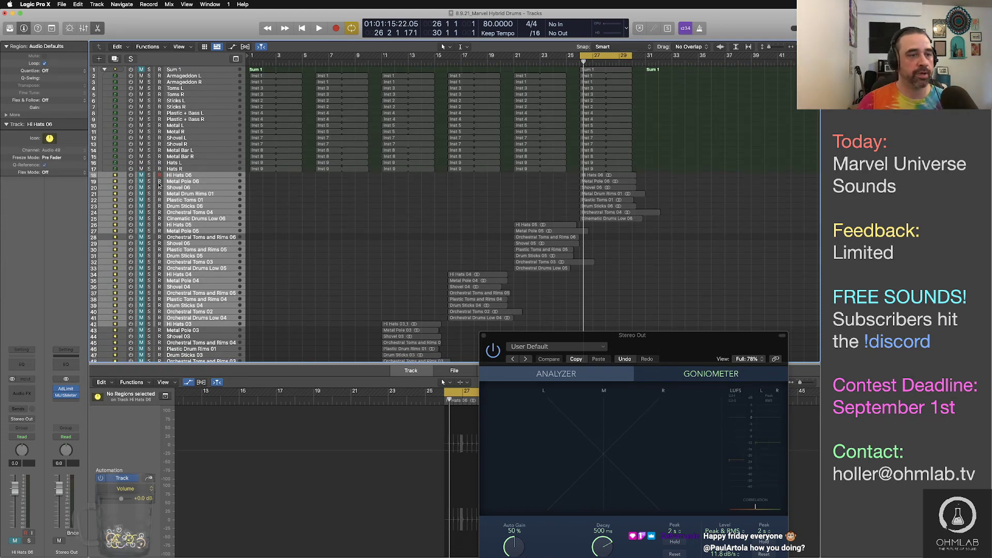
pyautogui.click(131, 177)
pyautogui.scroll(10, 677, 247)
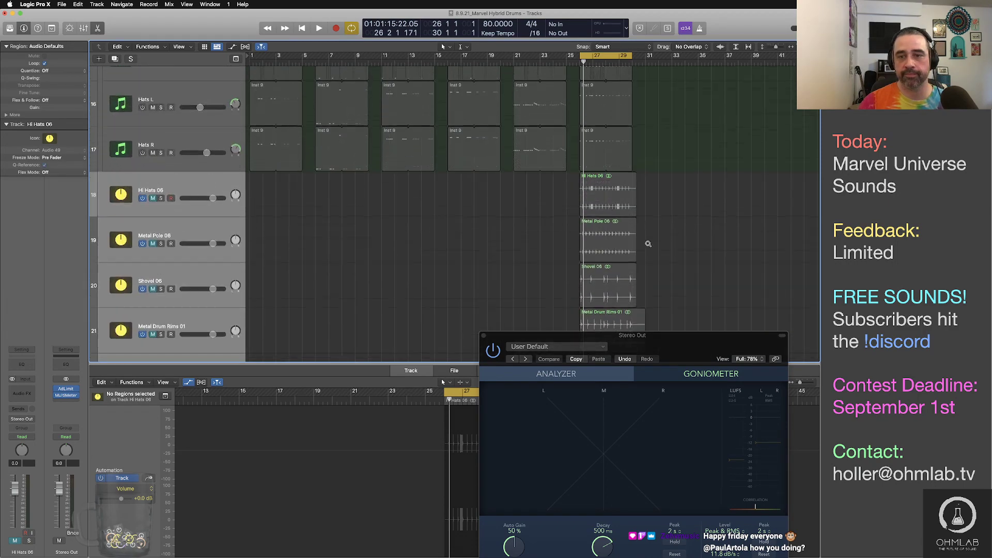
pyautogui.scroll(-10, 648, 244)
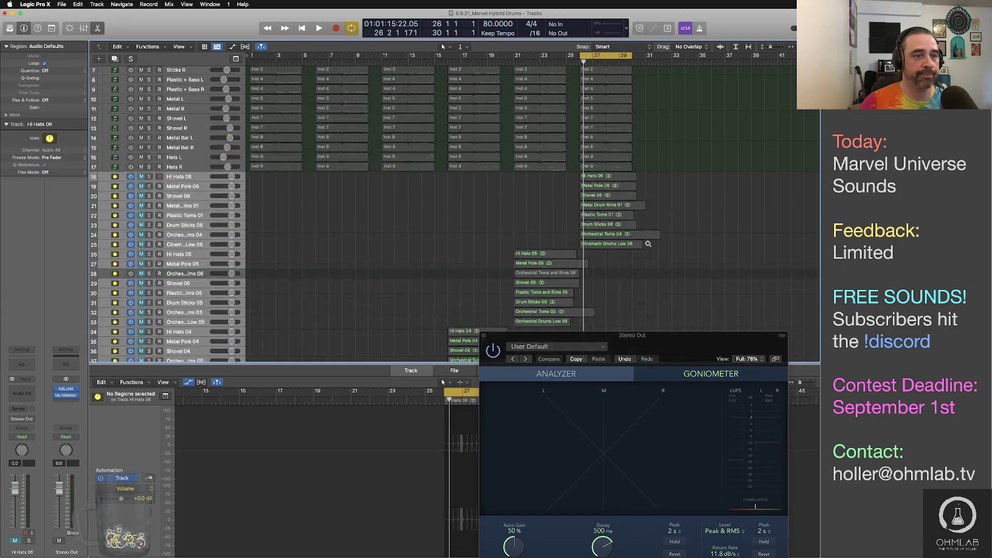
pyautogui.scroll(3, 648, 244)
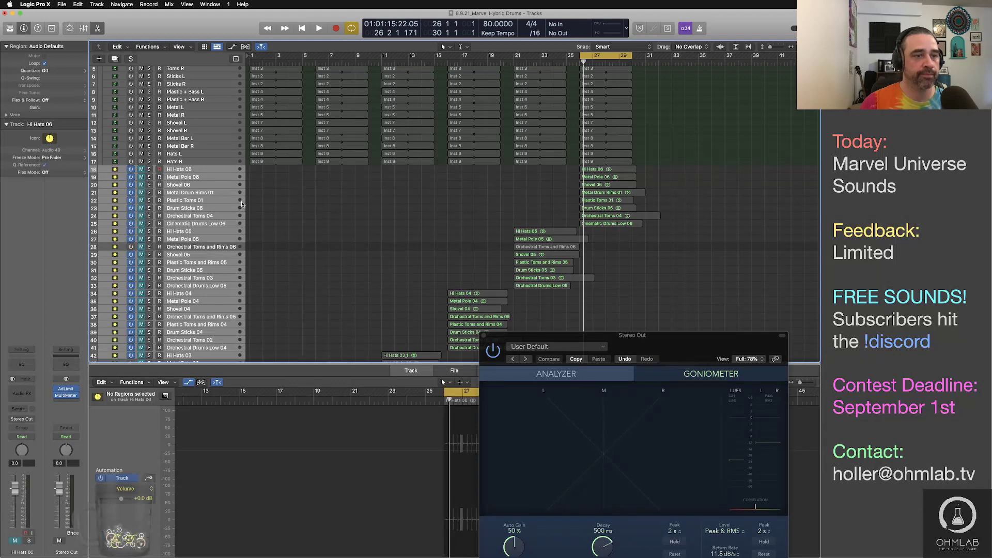
pyautogui.click(187, 178)
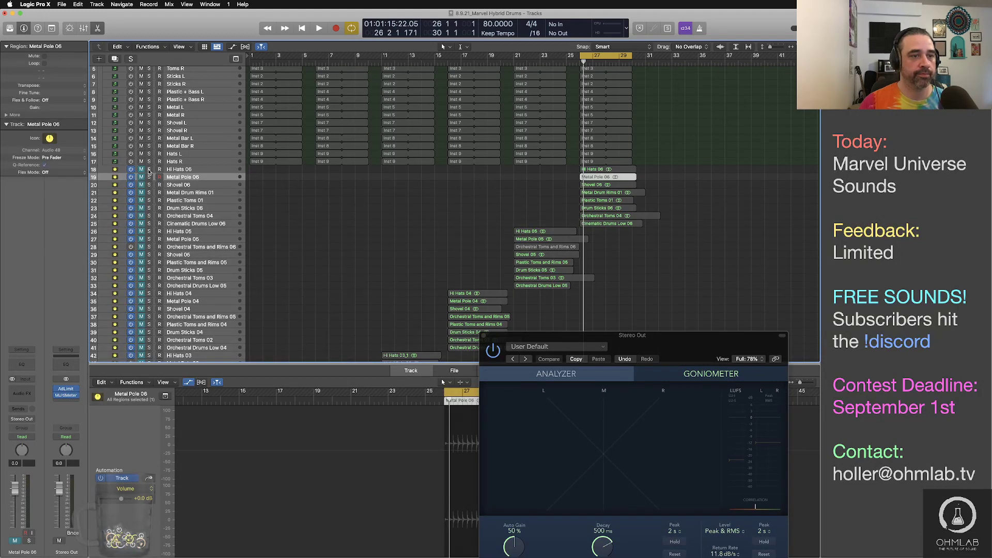
# Play the bar 26 cycle while soloing Hi Hats 06, Shovel 06, Plastic Toms 01 and Orchestral Toms 04 one after another
pyautogui.click(149, 170)
pyautogui.press('space')
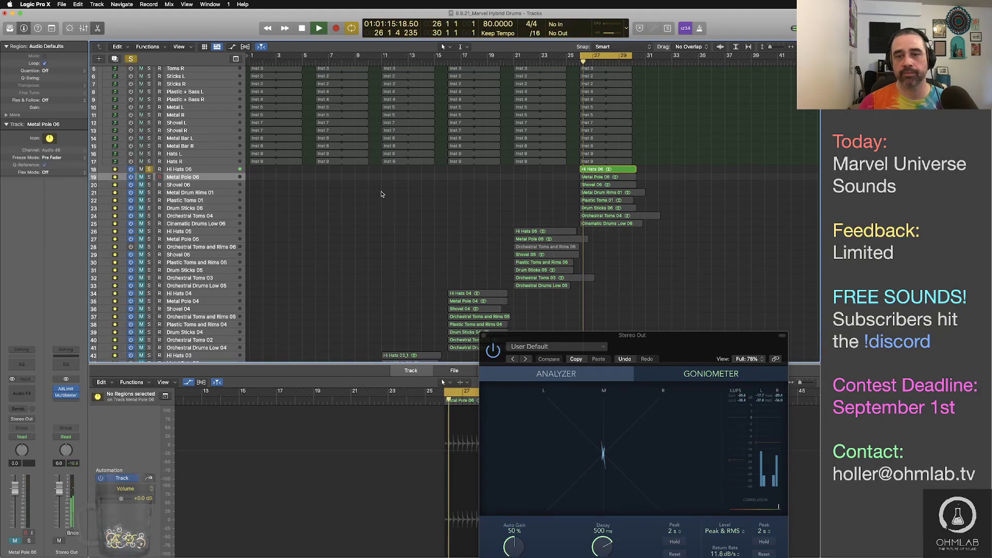
pyautogui.click(149, 185)
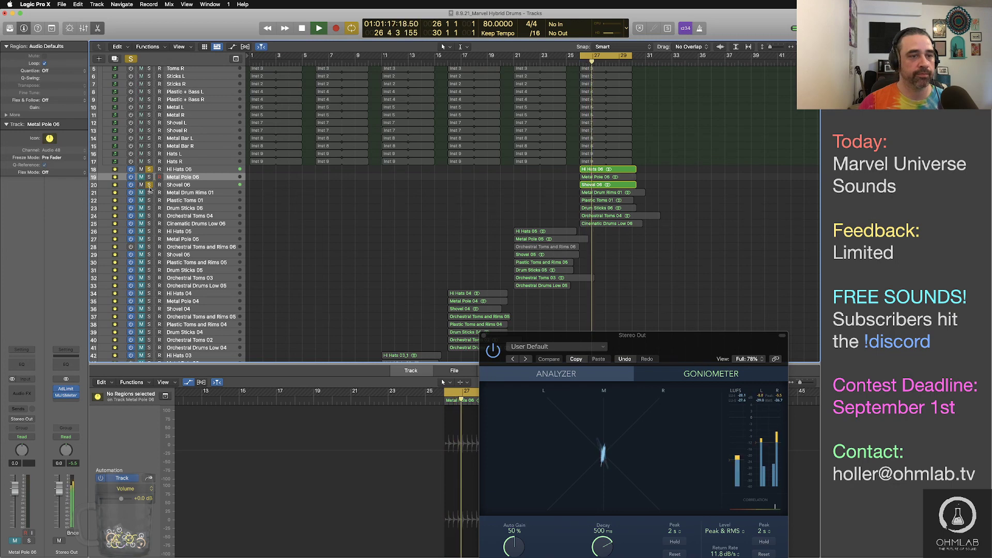
pyautogui.click(149, 200)
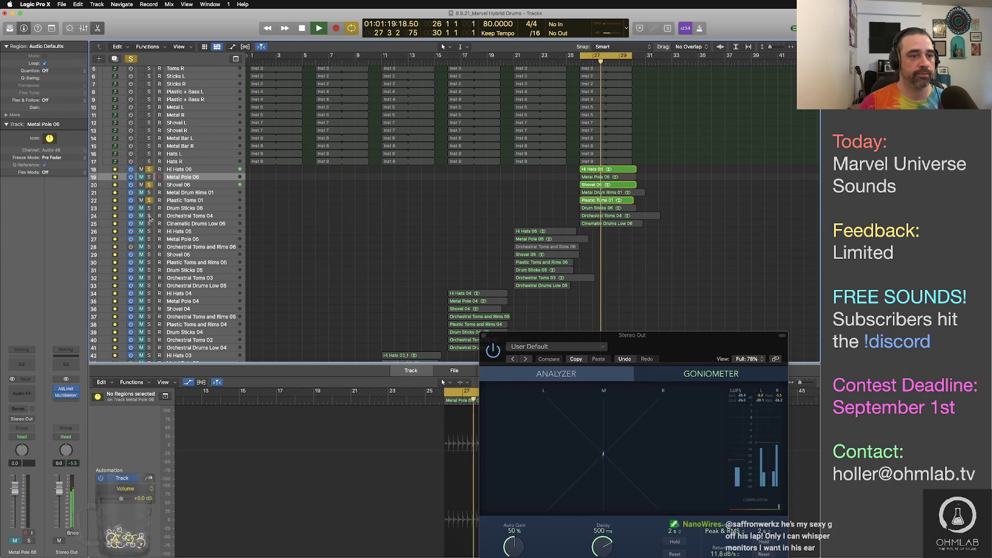
pyautogui.click(149, 216)
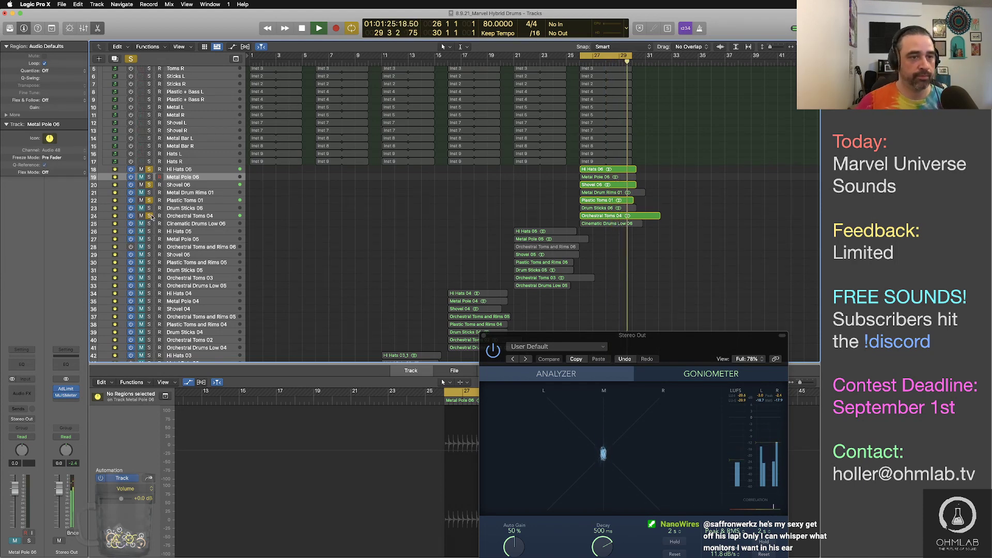
# Swap solo from Hi Hats 06 to Metal Pole 06, audition Cinematic Drums Low 06 briefly, and solo Drum Sticks 06 in its place
pyautogui.click(149, 176)
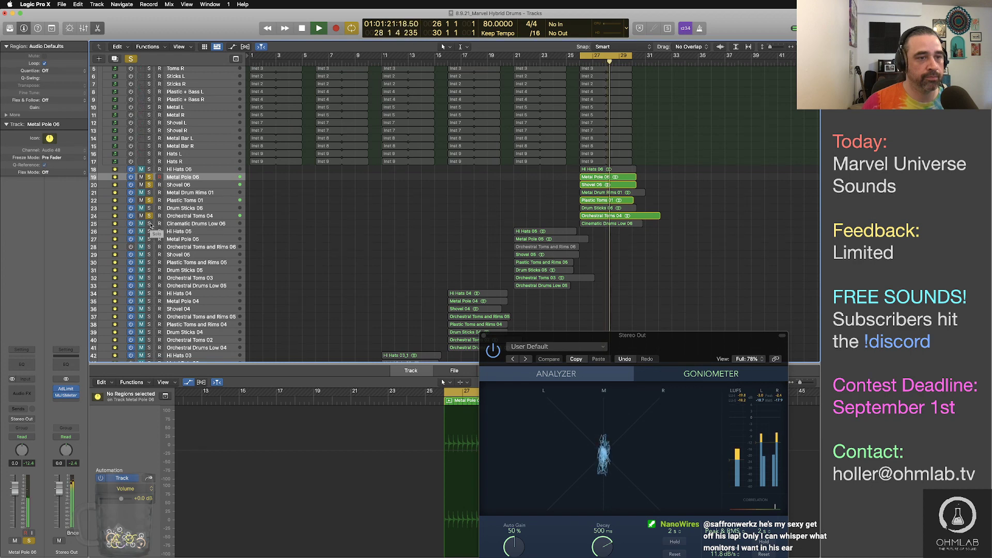
pyautogui.click(149, 223)
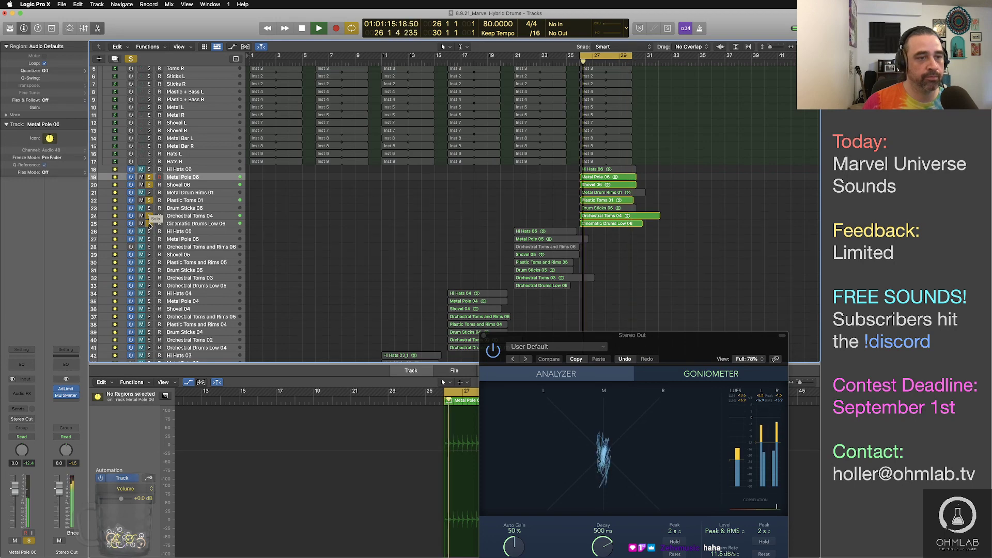
pyautogui.click(149, 223)
pyautogui.click(149, 208)
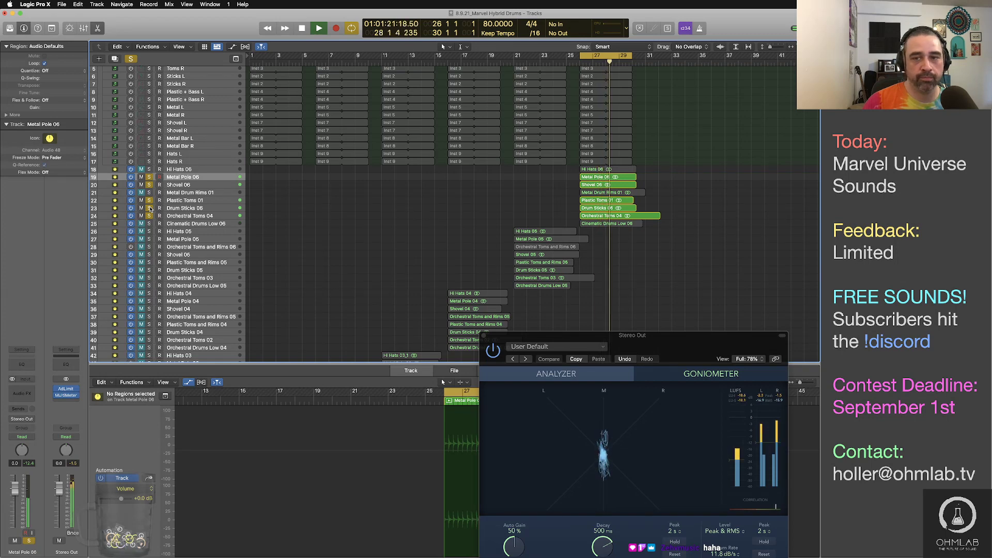
# Turn off solo on Orchestral Toms 04, Plastic Toms 01, Shovel 06, Metal Pole 06 and Drum Sticks 06, and stop playback
pyautogui.scroll(2, 657, 220)
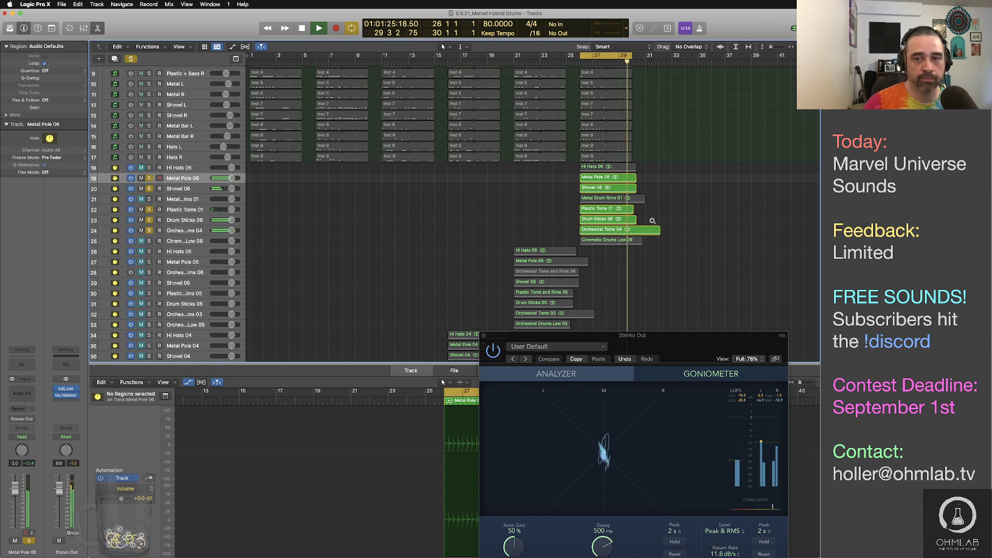
pyautogui.scroll(3, 653, 220)
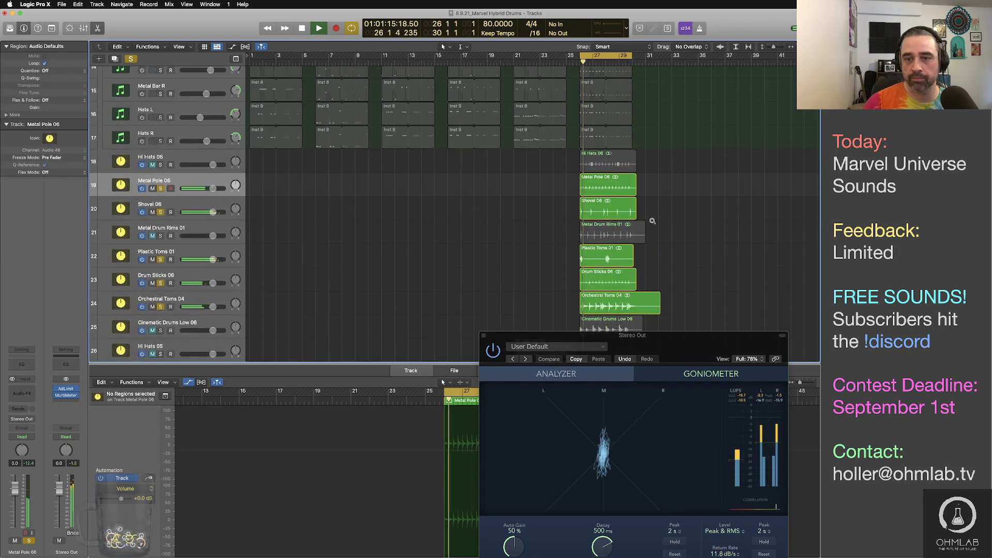
pyautogui.click(161, 307)
pyautogui.click(160, 260)
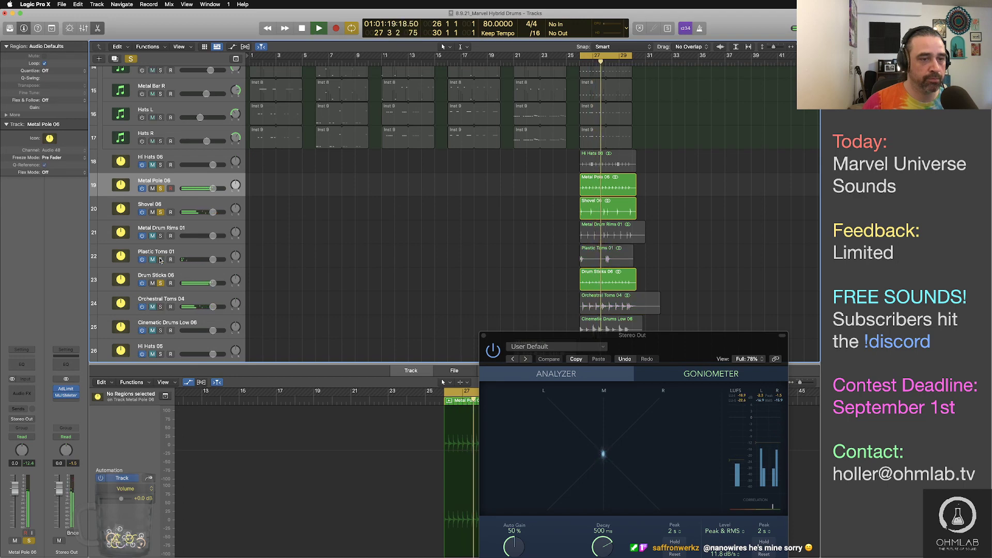
pyautogui.click(160, 212)
pyautogui.click(160, 188)
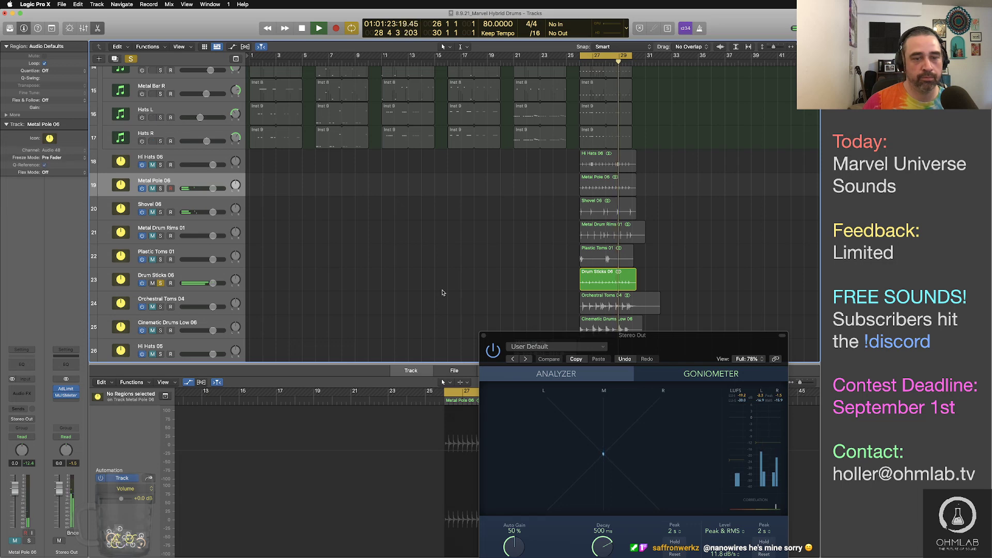
pyautogui.scroll(-5, 560, 290)
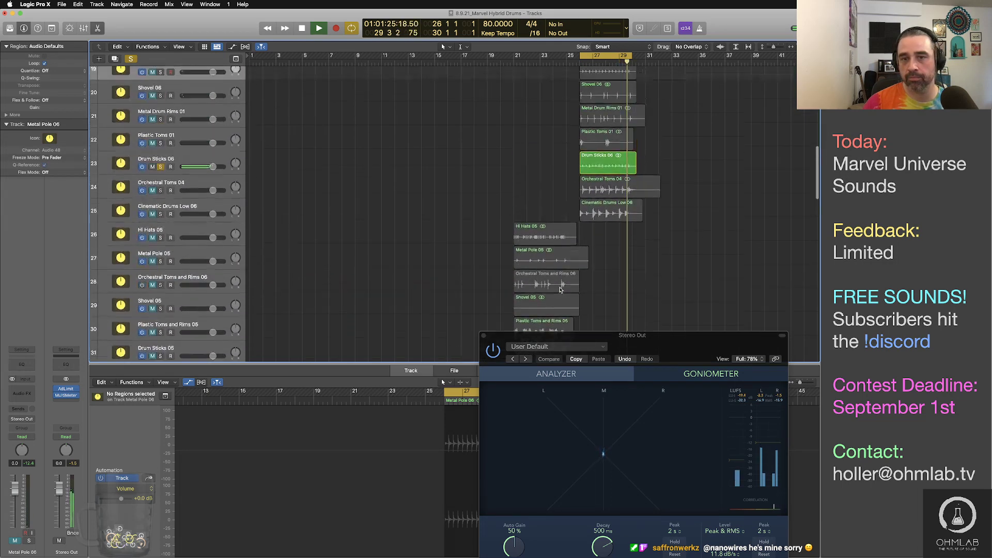
pyautogui.scroll(1, 560, 289)
pyautogui.press('space')
pyautogui.click(161, 176)
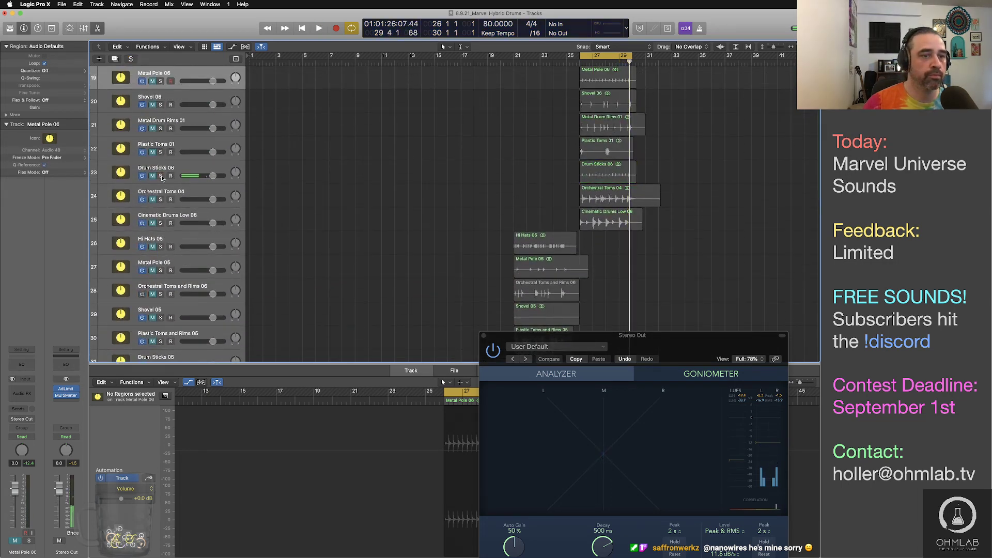
# Save the project with the newly bounced bar 26 tracks
pyautogui.scroll(-6, 476, 219)
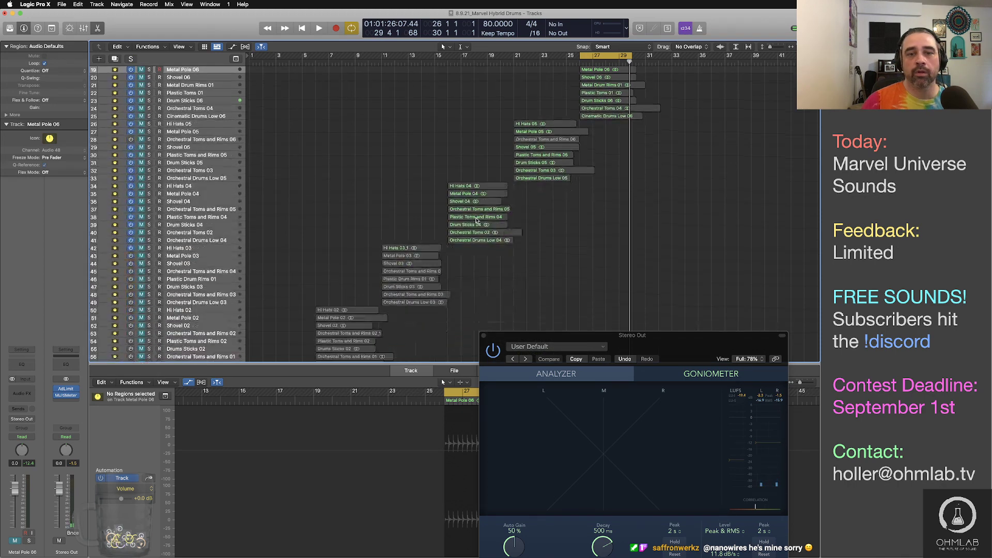
pyautogui.scroll(-3, 476, 220)
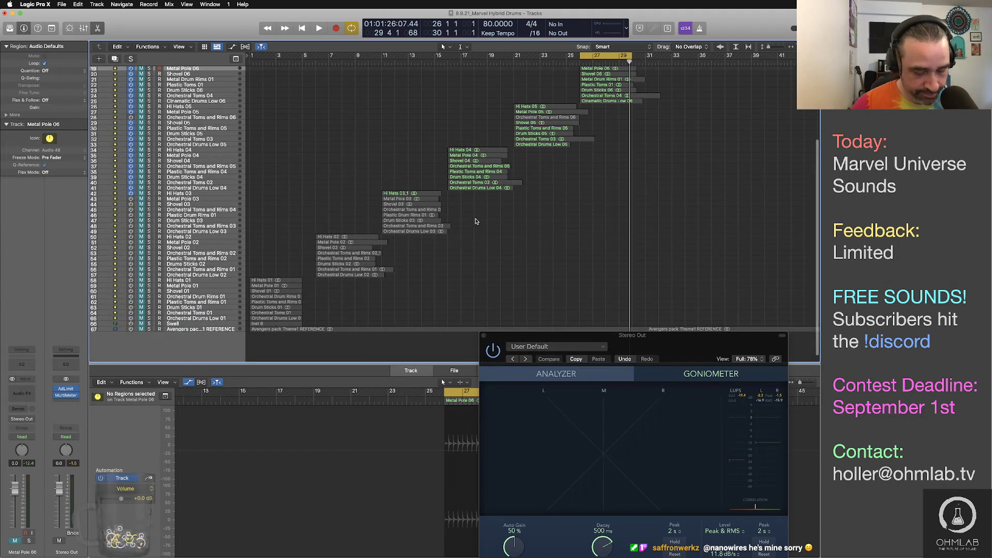
pyautogui.press('super+s')
# Switch on the Orchestral Toms and Rims 06 track
pyautogui.hscroll(5, 457, 237)
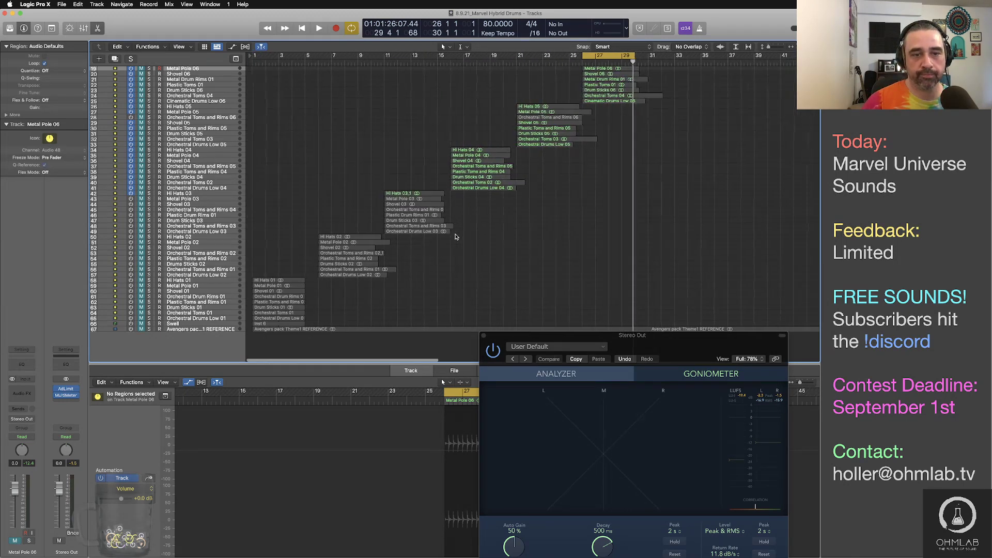
pyautogui.scroll(4, 456, 236)
pyautogui.scroll(5, 456, 235)
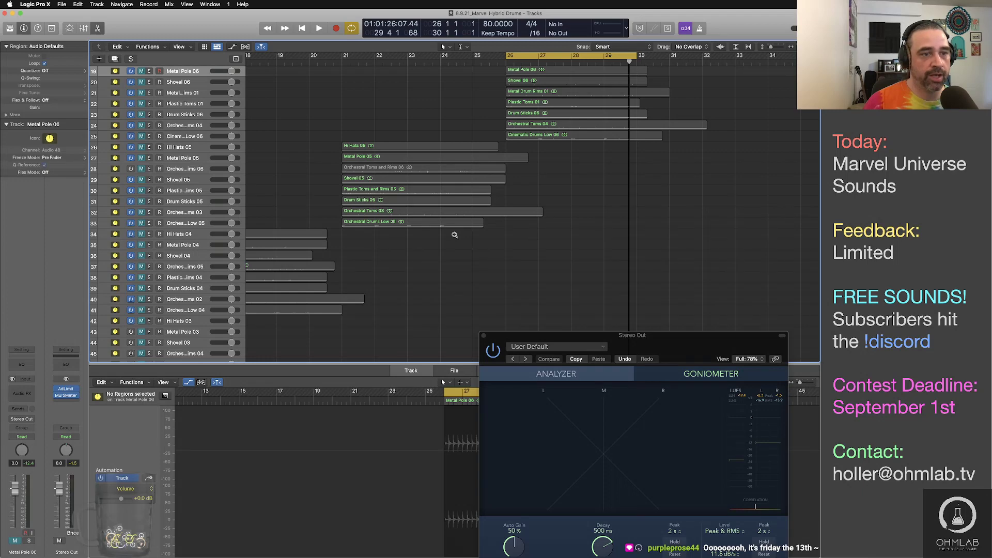
pyautogui.click(134, 170)
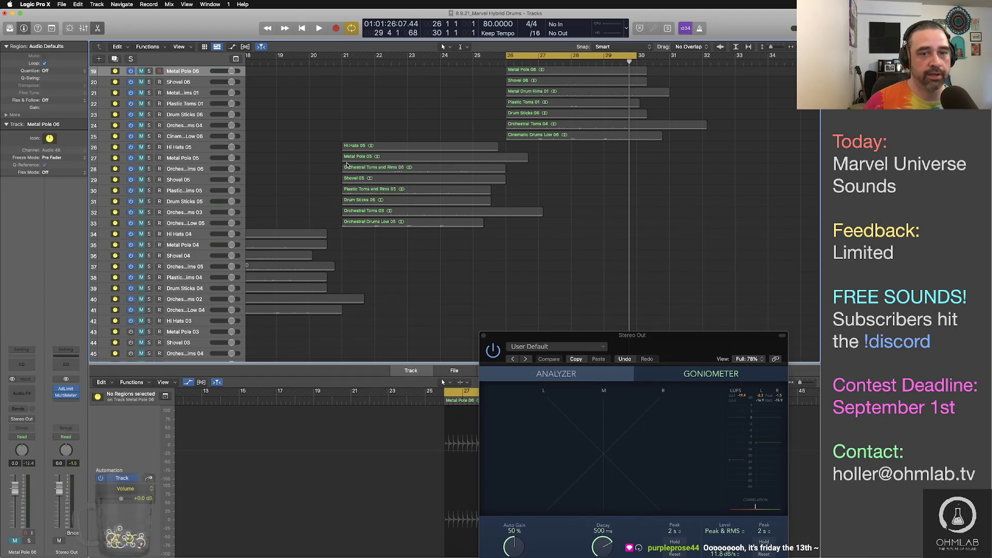
pyautogui.click(347, 161)
pyautogui.click(679, 207)
# Select the Orchestral Drums Low 01 track and switch it on
pyautogui.hscroll(-10, 378, 119)
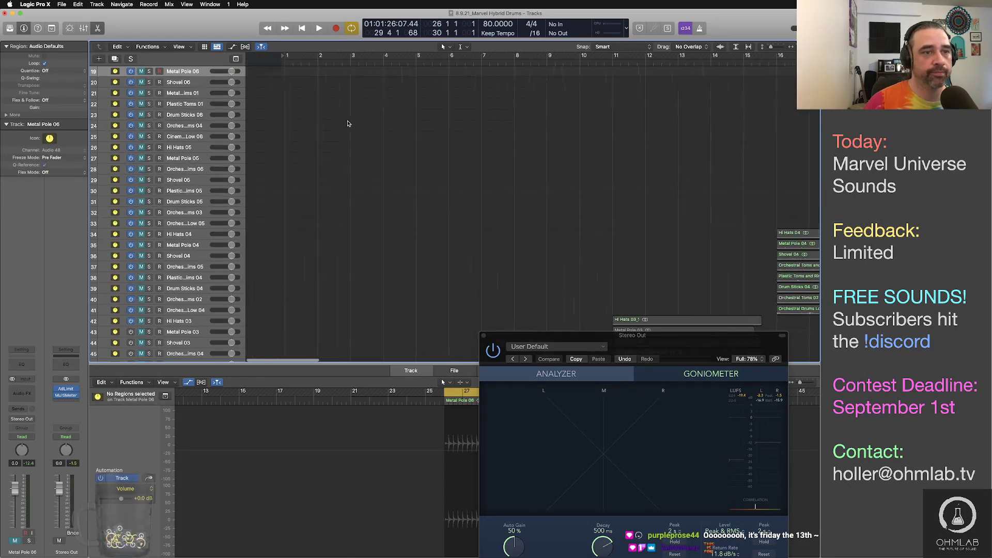
pyautogui.hscroll(-5, 532, 166)
pyautogui.scroll(-5, 530, 169)
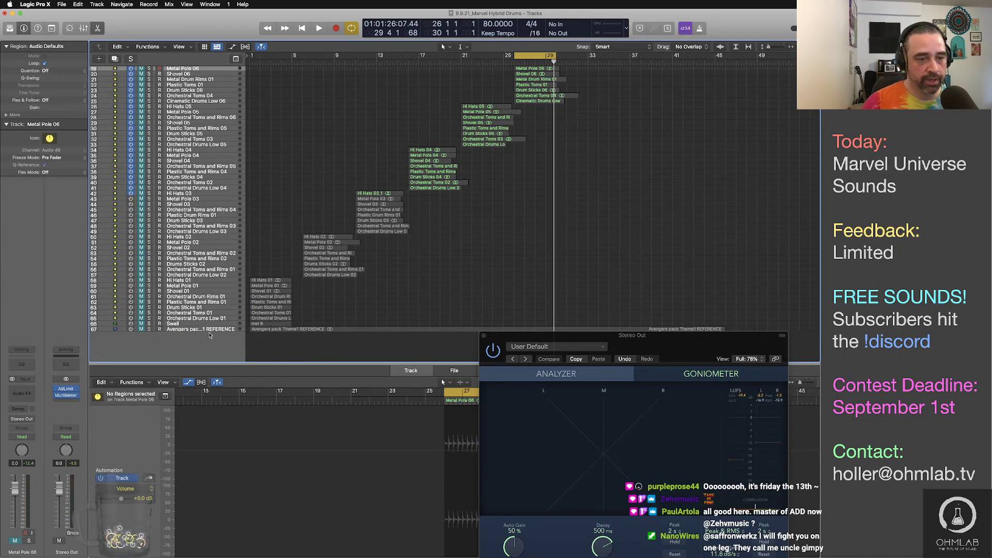
pyautogui.click(232, 320)
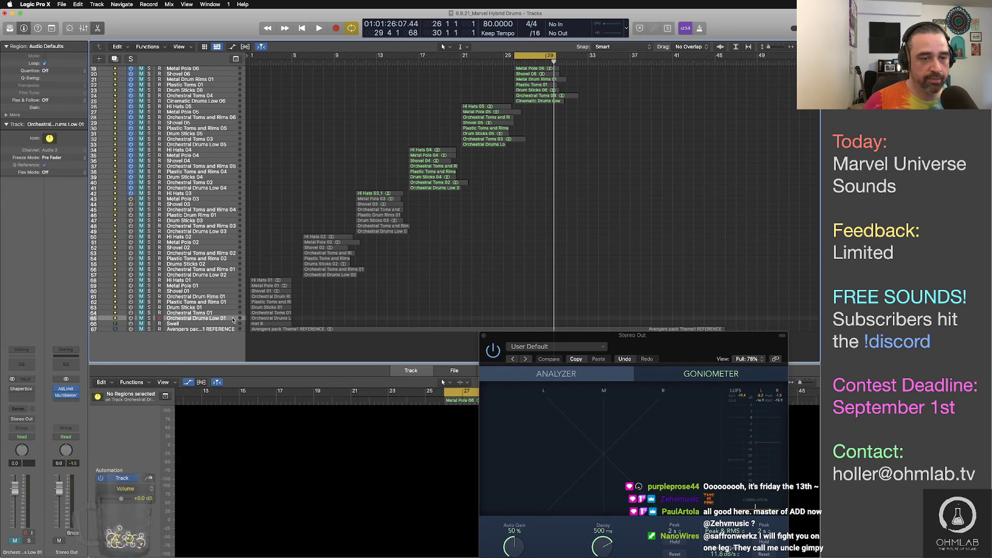
pyautogui.click(130, 321)
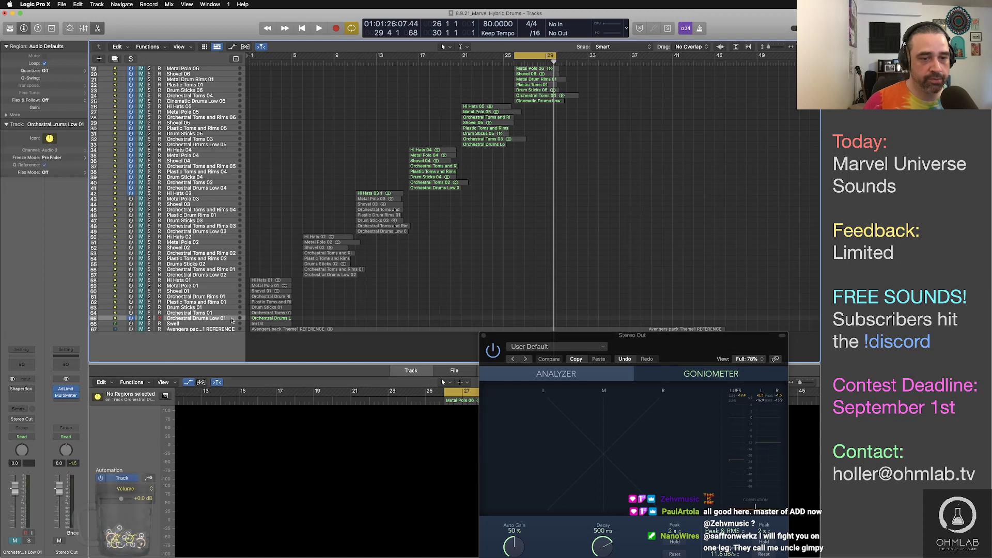
pyautogui.scroll(10, 368, 316)
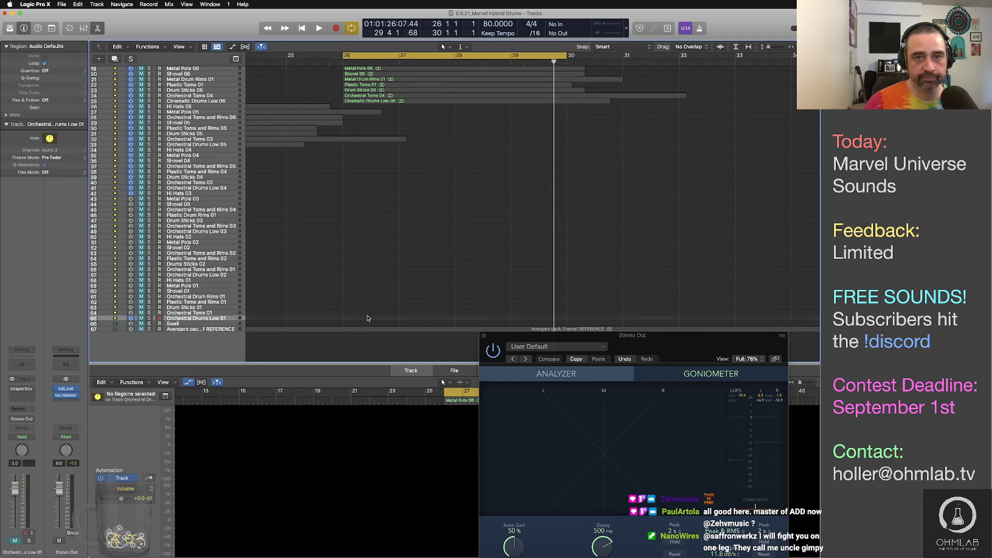
pyautogui.hscroll(-10, 367, 317)
pyautogui.press('Return')
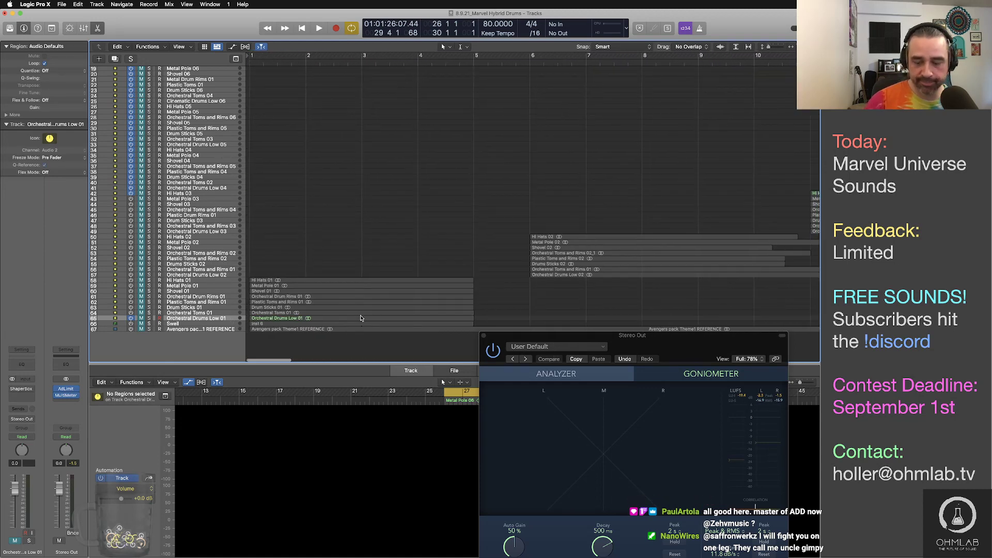
pyautogui.press('space')
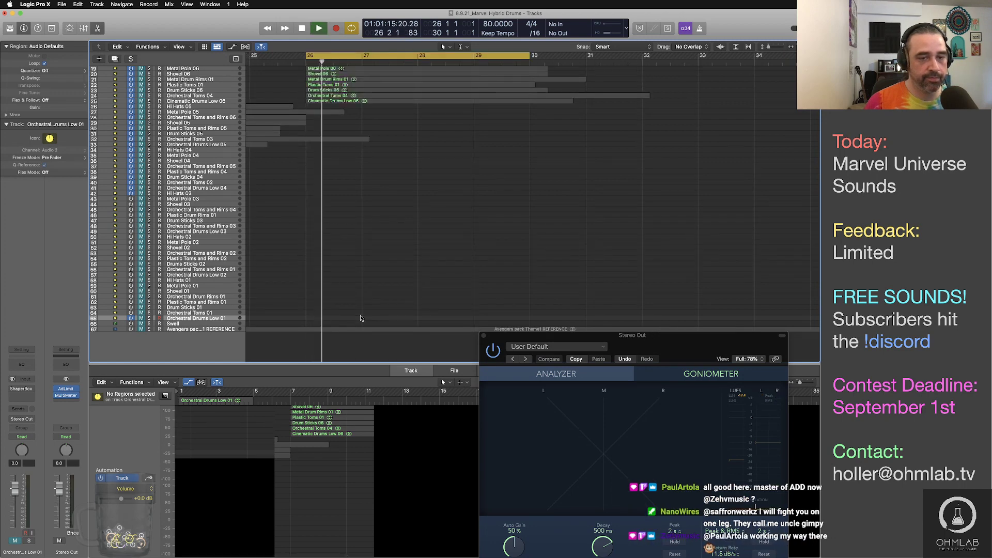
pyautogui.press('space')
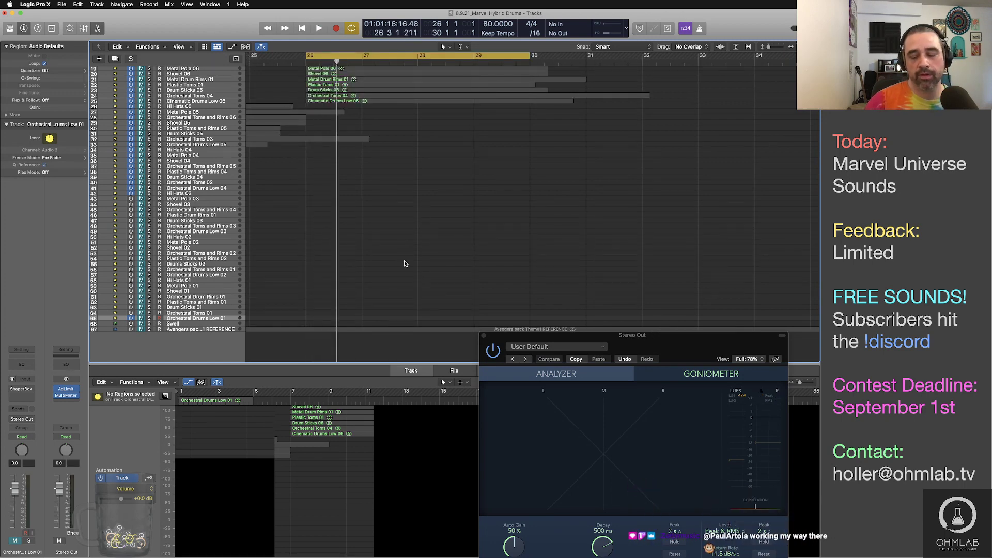
# Set the cycle range from bar 1 to bar 5, solo Orchestral Drums Low 01, and play it back from the start
pyautogui.press('Return')
pyautogui.moveTo(253, 55); pyautogui.dragTo(477, 56)
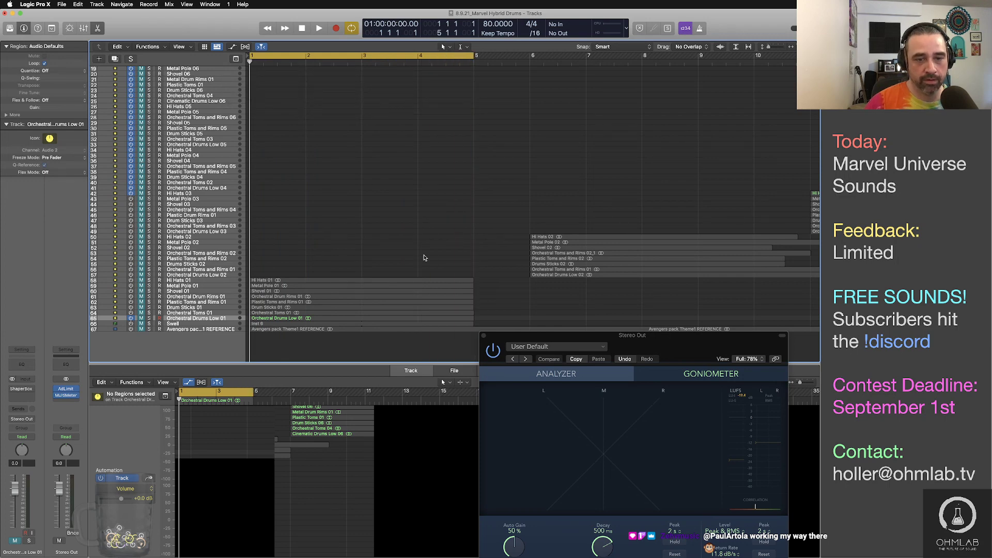
pyautogui.press('space')
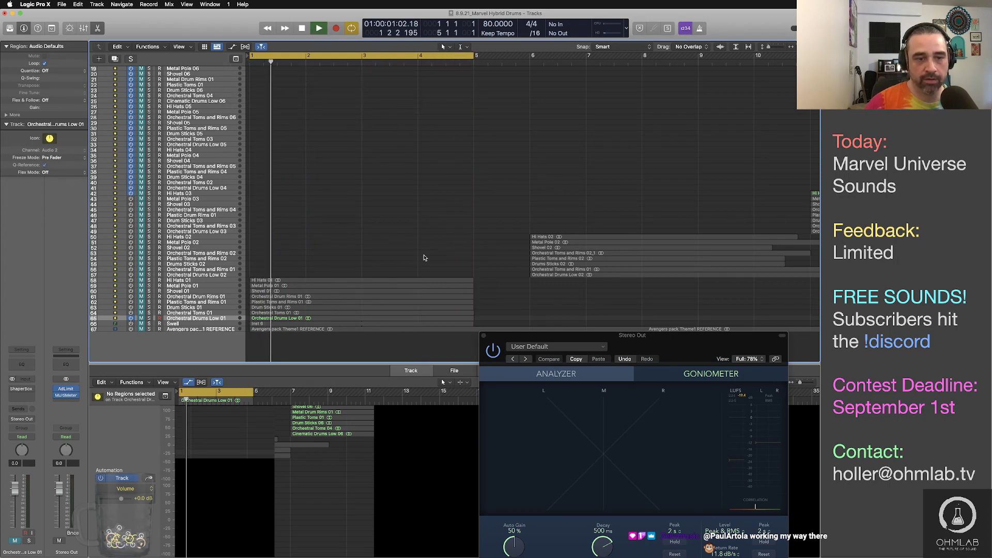
pyautogui.click(150, 319)
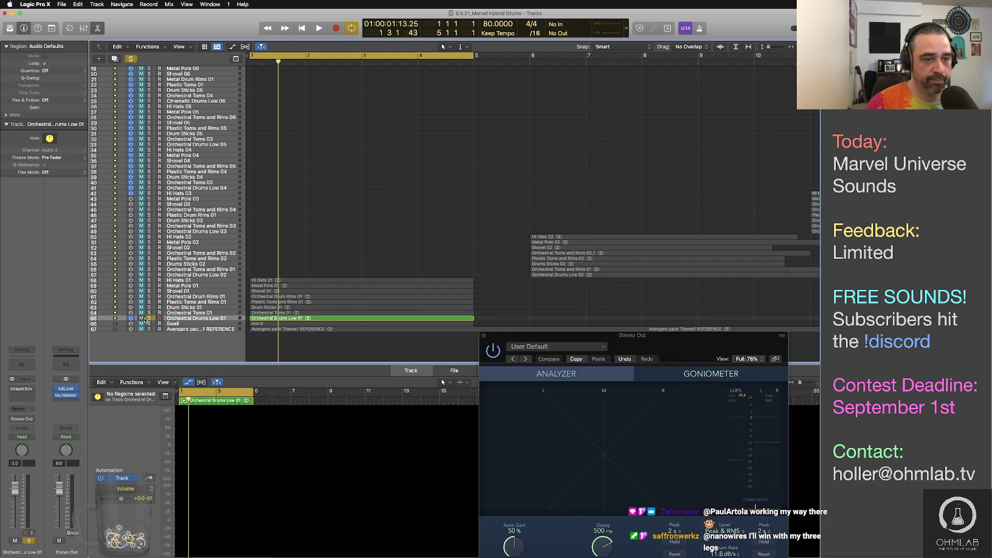
pyautogui.press('space')
pyautogui.press('space')
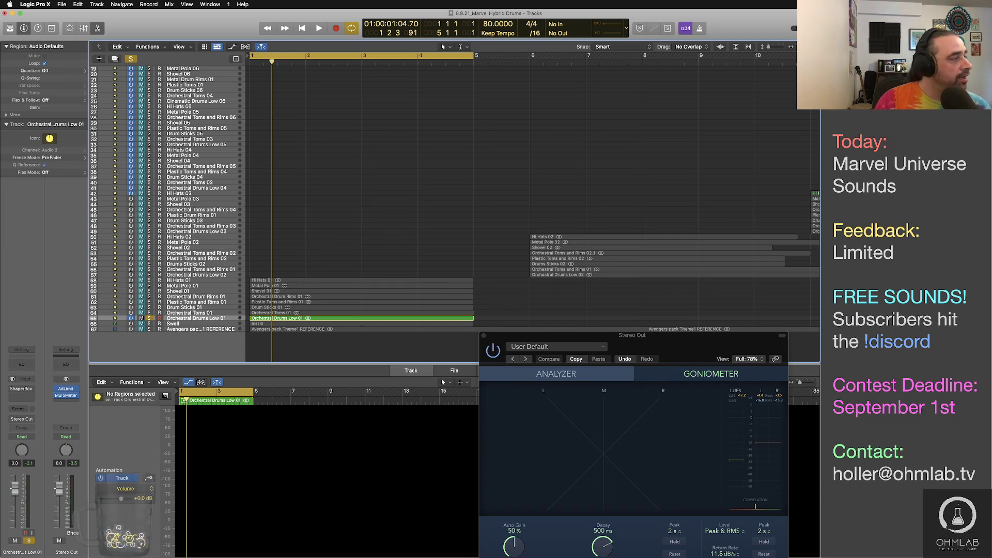
# Switch to Safari, place its window over the project, and play the "Play with my love" v3 WAV on Google Drive
pyautogui.press('super+Tab')
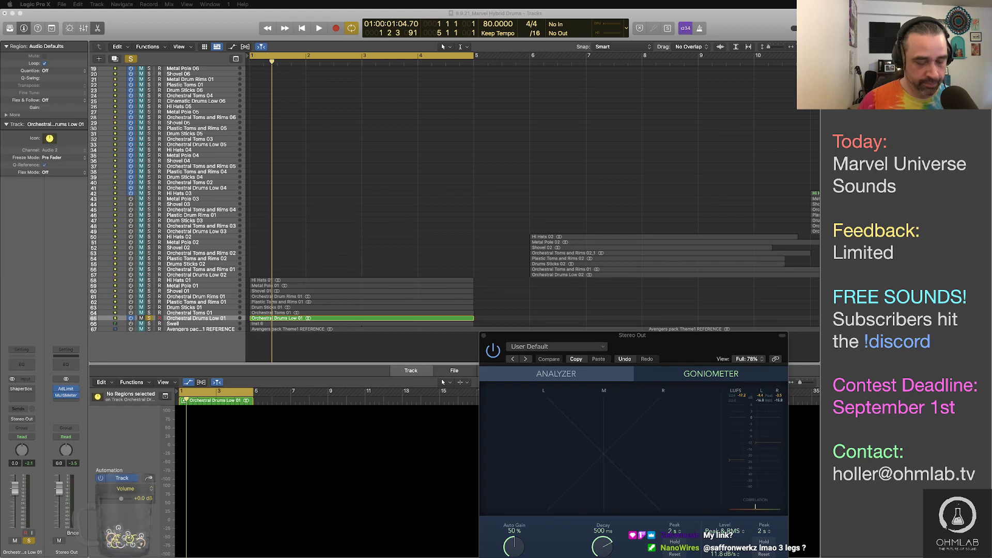
pyautogui.press('super+Tab')
pyautogui.press('super+Tab')
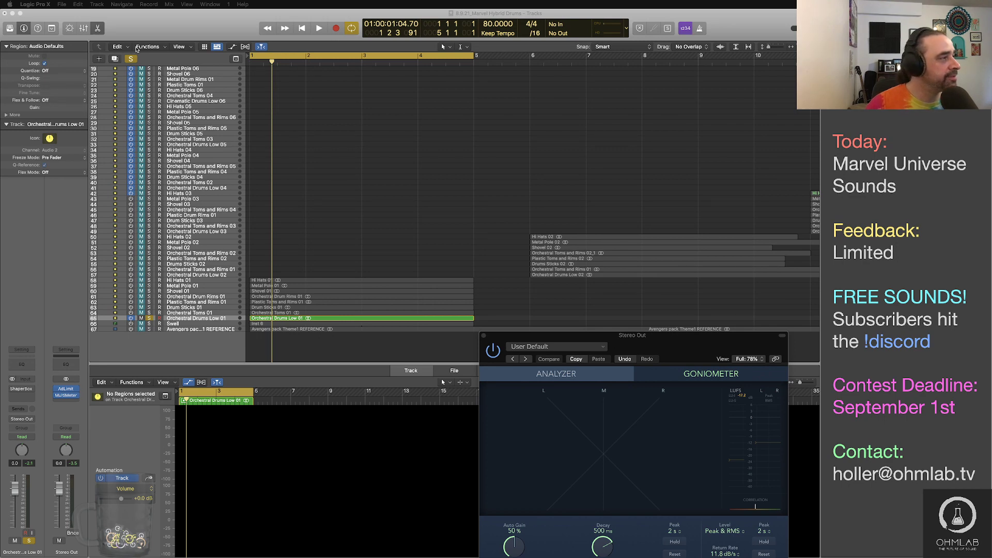
pyautogui.moveTo(137, 49); pyautogui.dragTo(584, 106)
pyautogui.moveTo(745, 106); pyautogui.dragTo(567, 66)
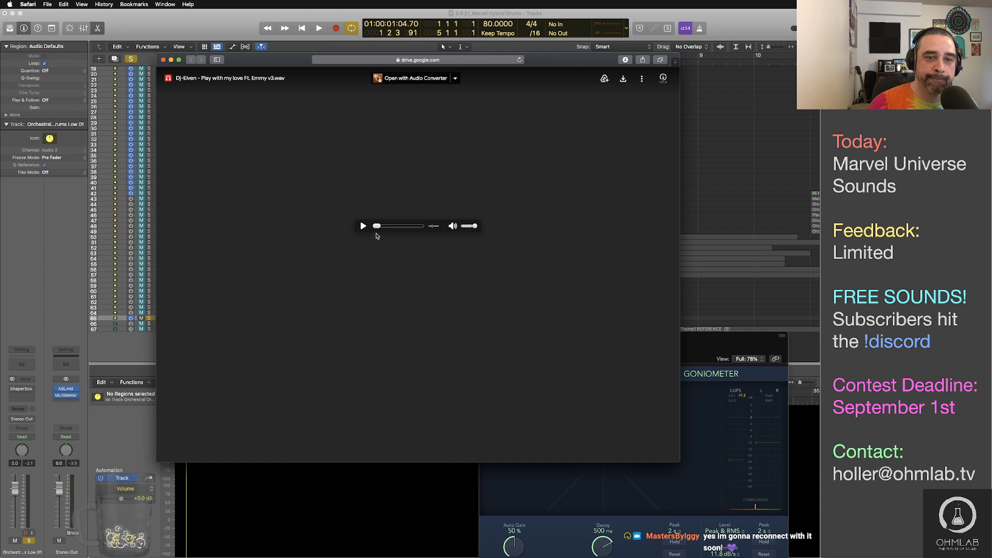
pyautogui.click(363, 227)
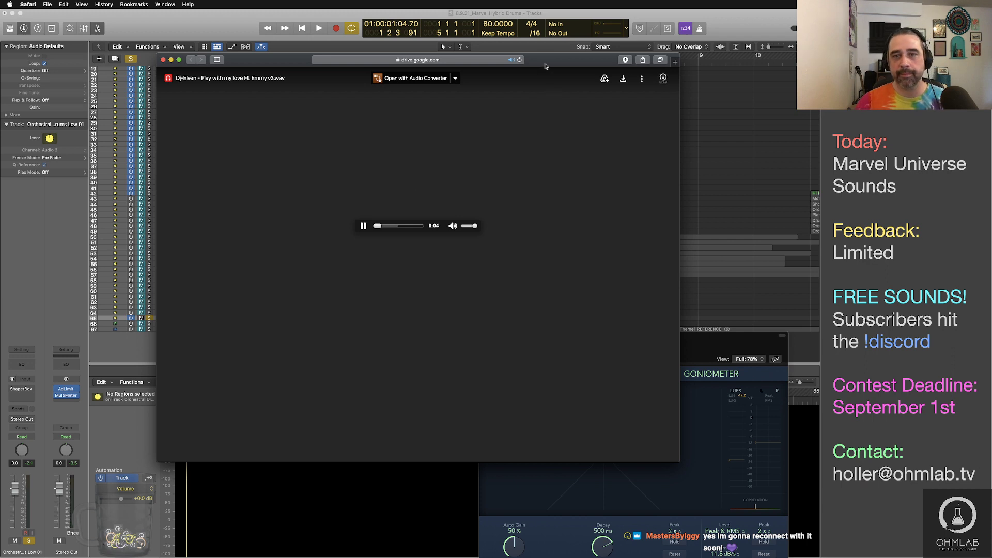
# Shift the audio player's browser window slightly, switch to TextEdit, and move the open name list out of the way
pyautogui.moveTo(545, 60); pyautogui.dragTo(523, 49)
pyautogui.press('super+Tab')
pyautogui.press('super+Tab')
pyautogui.press('super+Tab')
pyautogui.press('super+Tab')
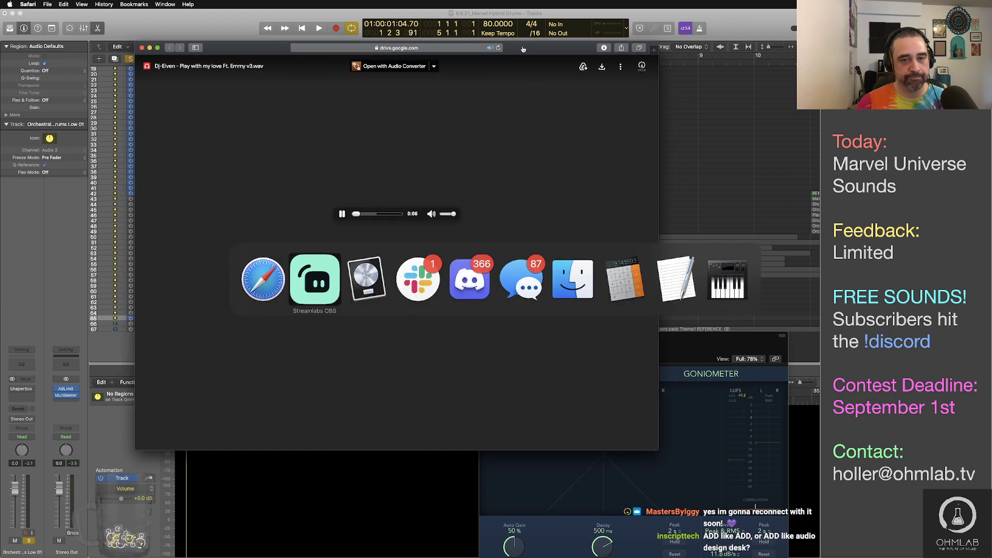
pyautogui.press('super+Tab')
pyautogui.press('super+Tab')
pyautogui.press('super+Tab')
pyautogui.press('super+Tab')
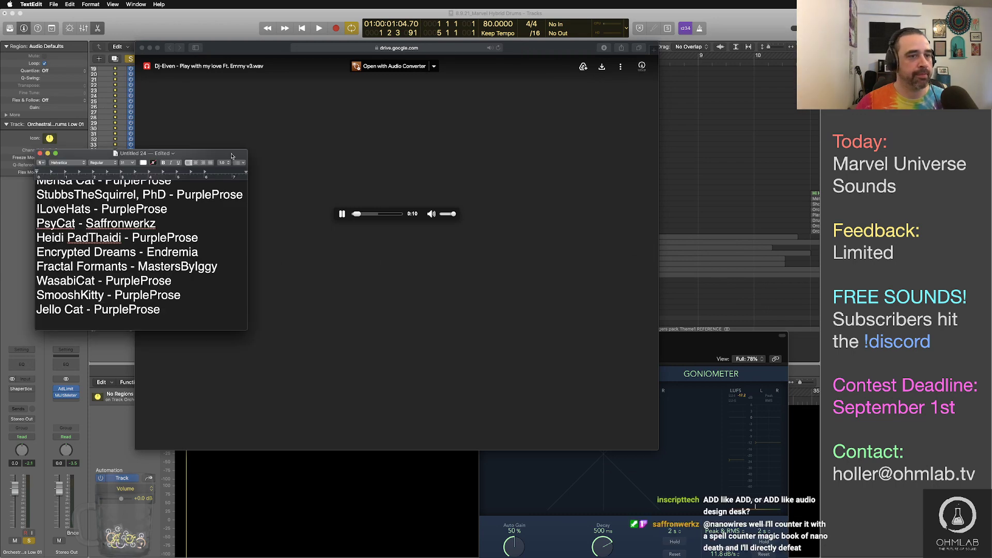
pyautogui.moveTo(233, 157); pyautogui.dragTo(0, 124)
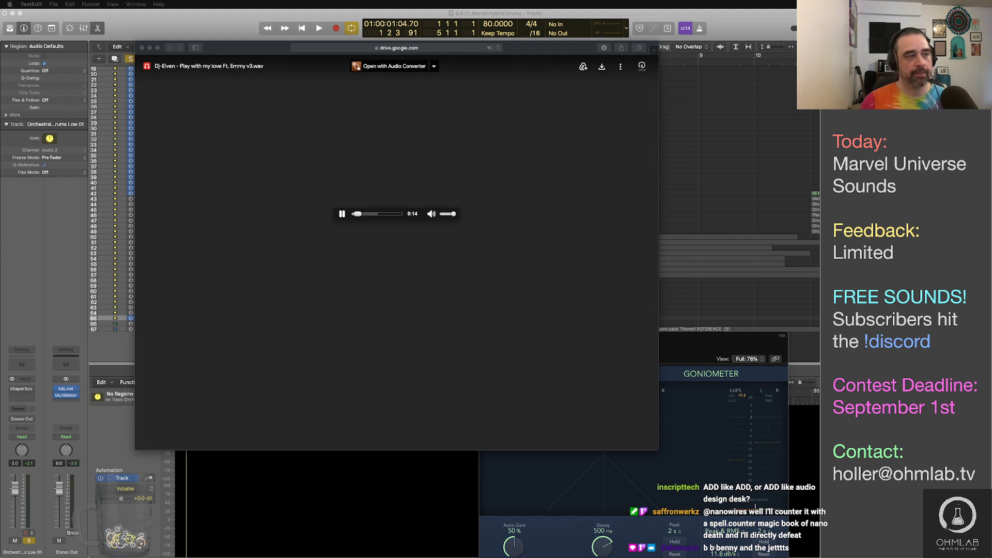
# Place a new blank text document over the audio player page and enter the submitting artist's handle as its heading
pyautogui.moveTo(0, 124); pyautogui.dragTo(619, 268)
pyautogui.write('Nano')
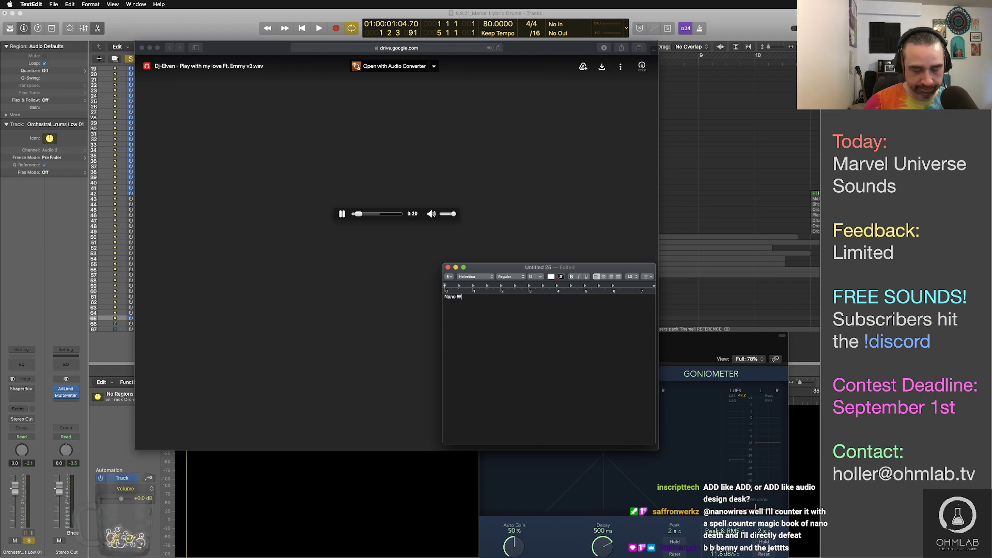
pyautogui.write('Wires')
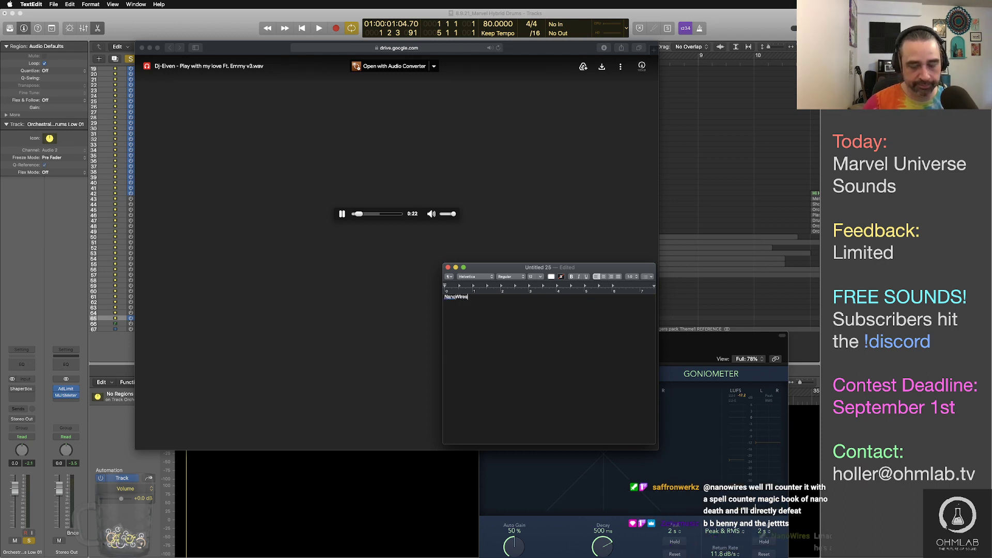
# Enlarge the heading text in the new document until it is easy to read, and deselect it
pyautogui.press('super+a')
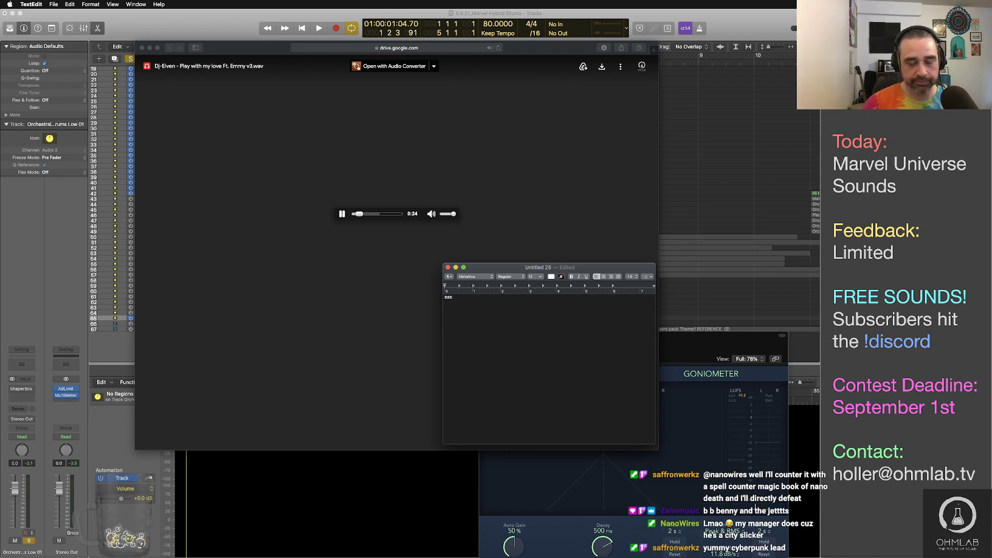
pyautogui.press('super+plus')
pyautogui.press('super+plus')
pyautogui.press('super+plus')
pyautogui.press('super+plus')
pyautogui.press('super+plus')
pyautogui.press('super+plus')
pyautogui.press('super+plus')
pyautogui.press('super+plus')
pyautogui.press('super+plus')
pyautogui.press('super+plus')
pyautogui.press('super+plus')
pyautogui.press('super+plus')
pyautogui.press('super+plus')
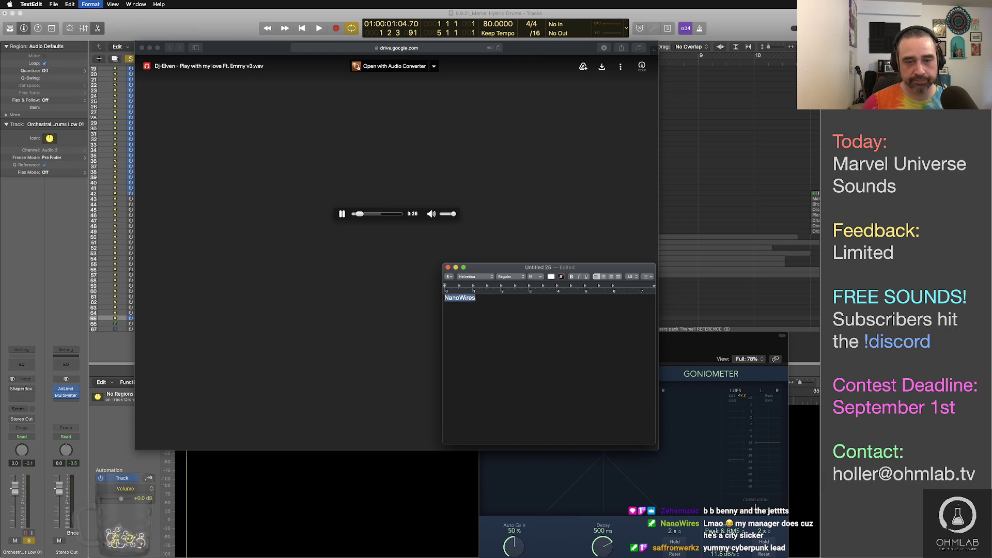
pyautogui.press('super+plus')
pyautogui.press('super+plus')
pyautogui.press('super+plus')
pyautogui.press('super+plus')
pyautogui.press('super+plus')
pyautogui.press('super+plus')
pyautogui.press('super+plus')
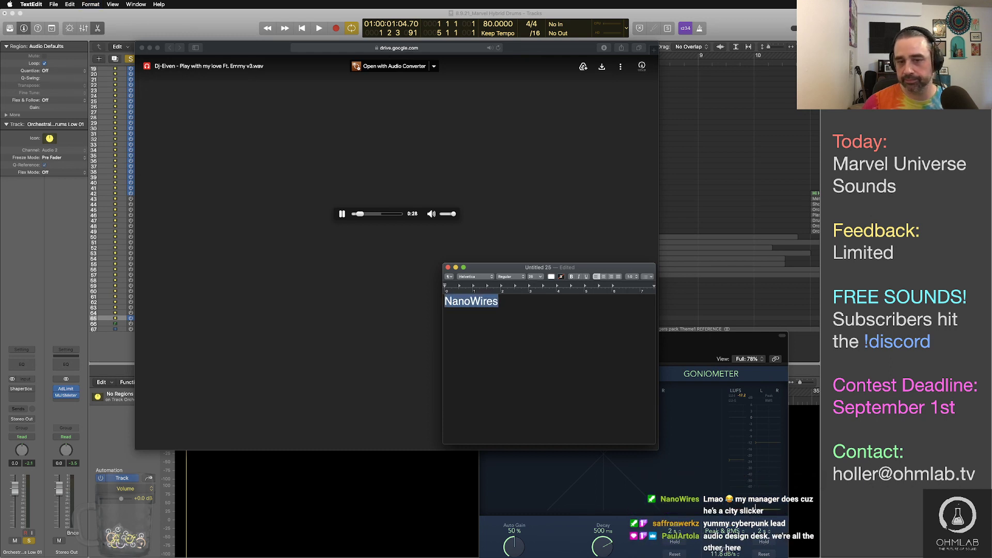
pyautogui.press('Right')
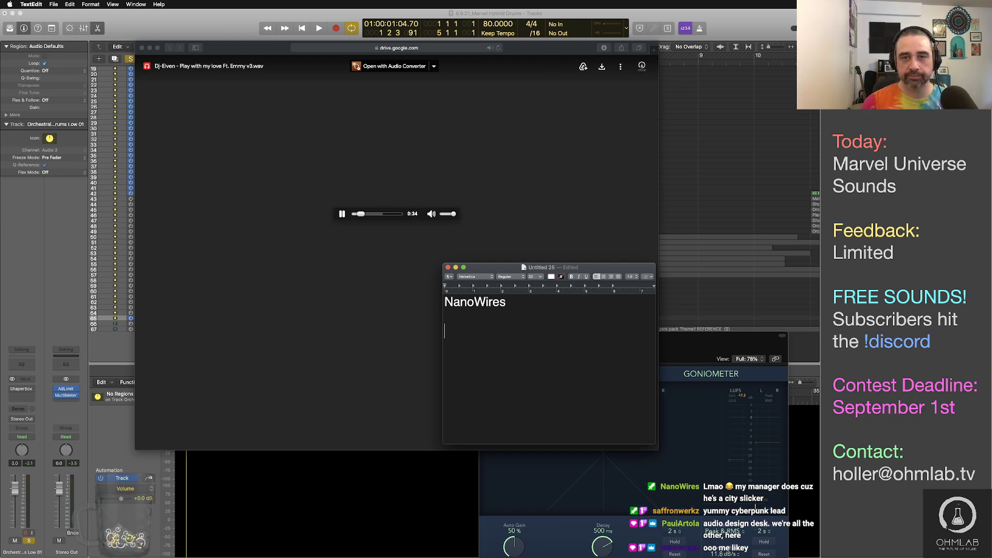
# Write the comment "Great clarity! Solid synths homie" below the heading, leaving one blank line between them
pyautogui.write('Gr')
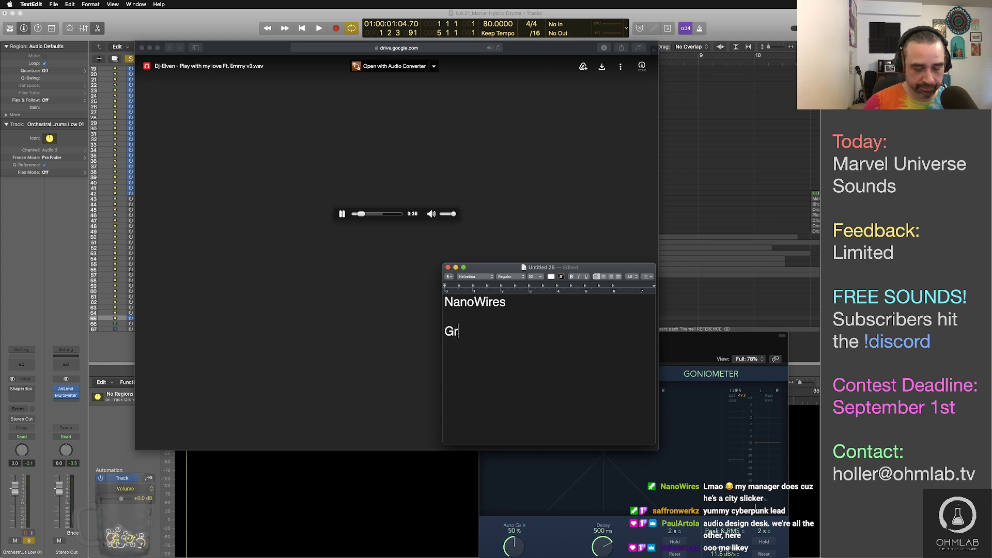
pyautogui.write('eat clarity!')
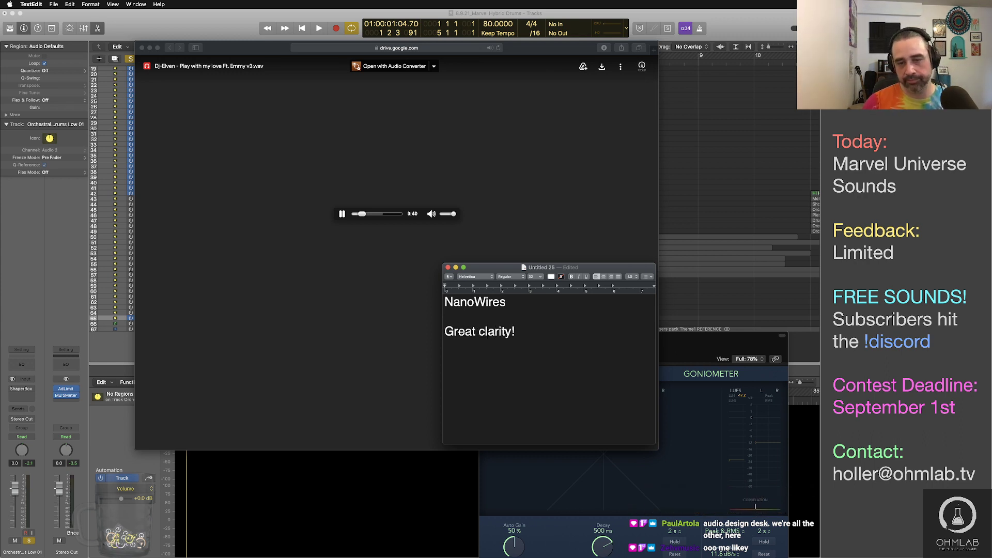
pyautogui.write(' Solid ')
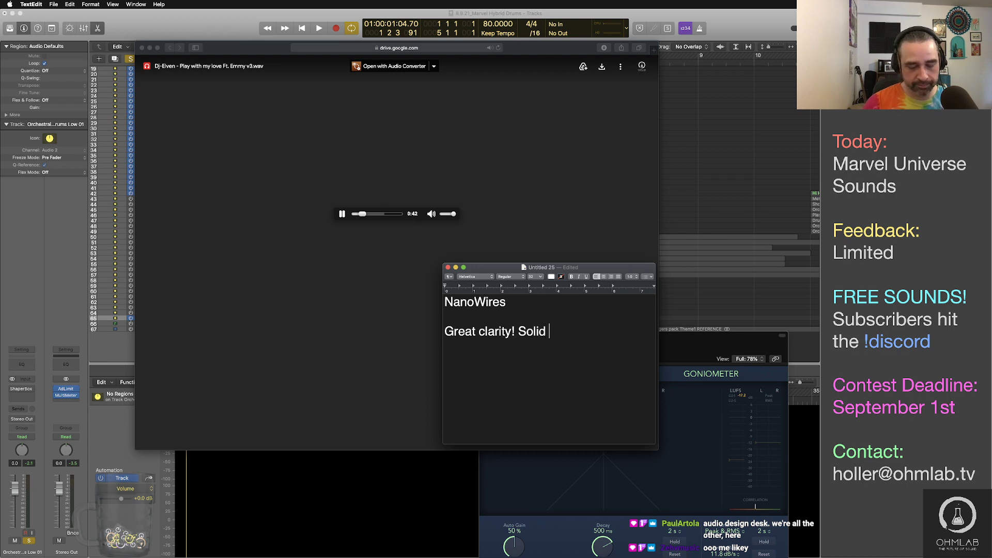
pyautogui.write('synths homie')
pyautogui.press('Return')
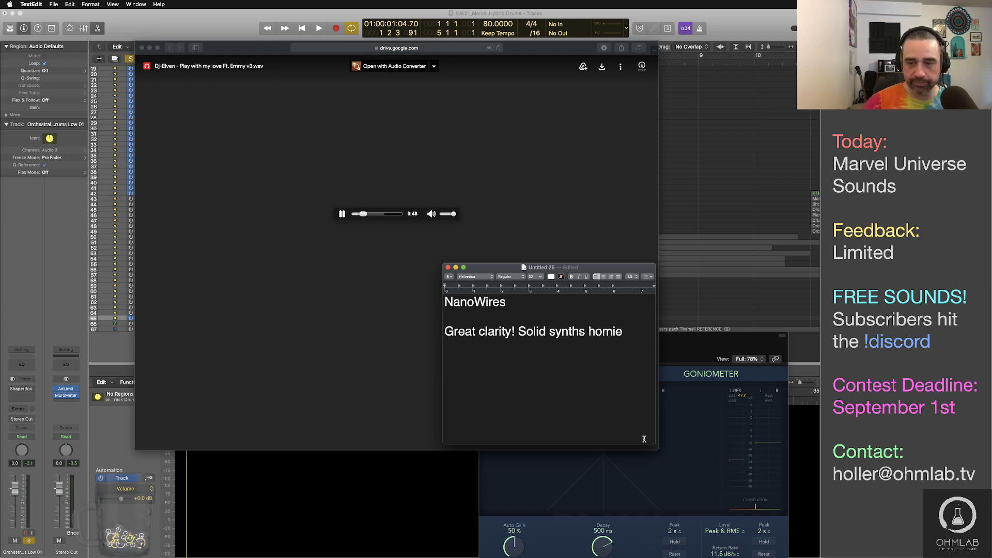
# Enlarge the feedback document's window and move it clear of the audio player controls
pyautogui.moveTo(653, 442); pyautogui.dragTo(724, 505)
pyautogui.moveTo(709, 274); pyautogui.dragTo(758, 224)
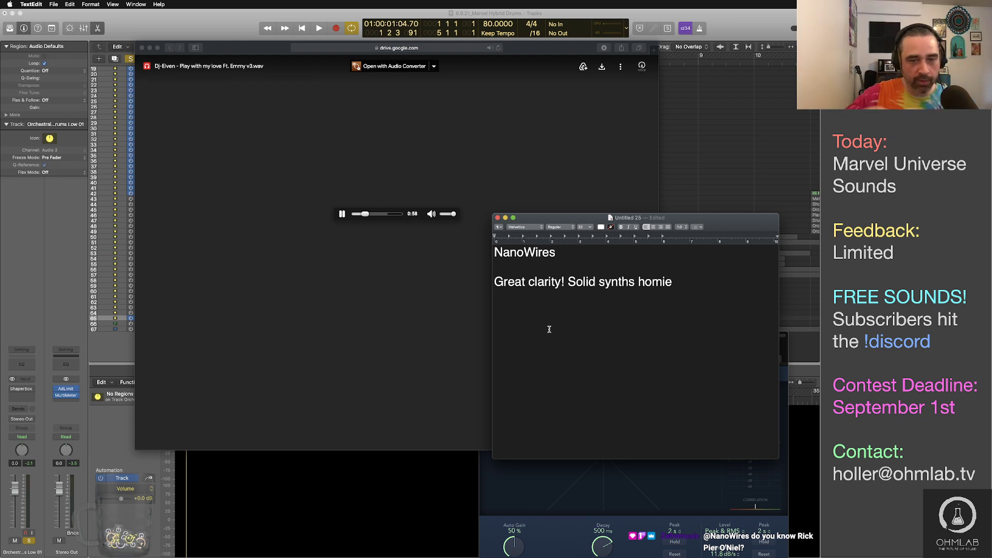
pyautogui.press('super+Tab')
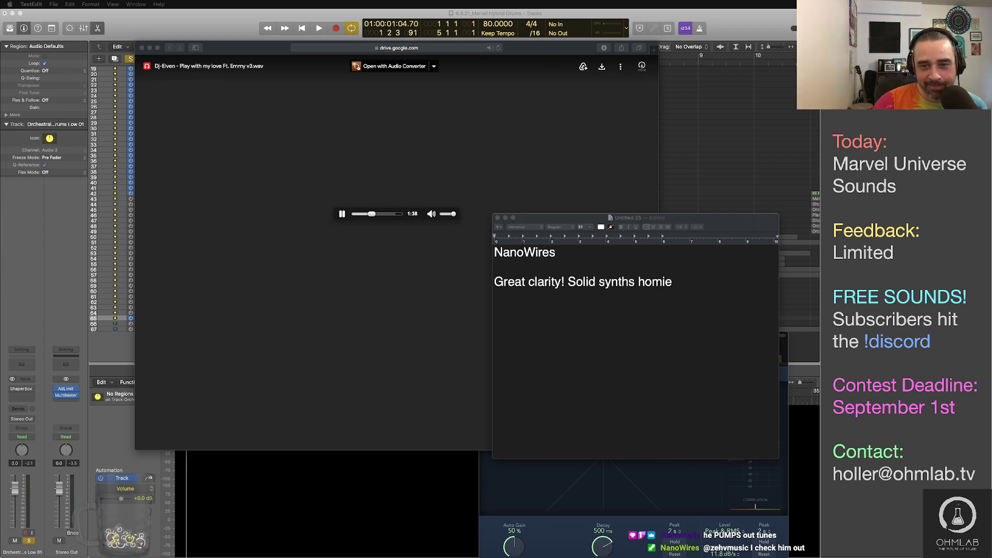
# Below the first comment, write "1:40 this synth comes across as being a bit flat compared to the others, sticks out."
pyautogui.click(689, 286)
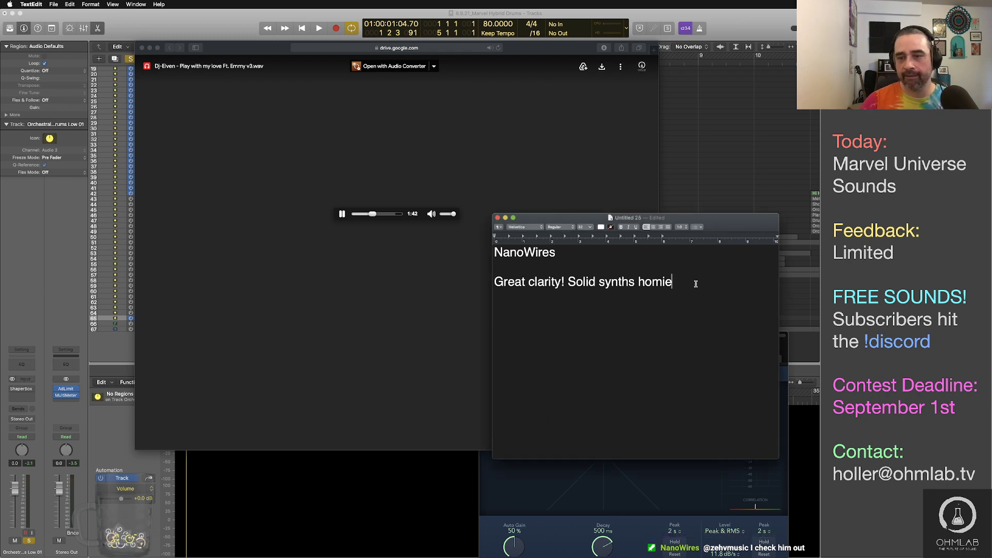
pyautogui.write('1:40')
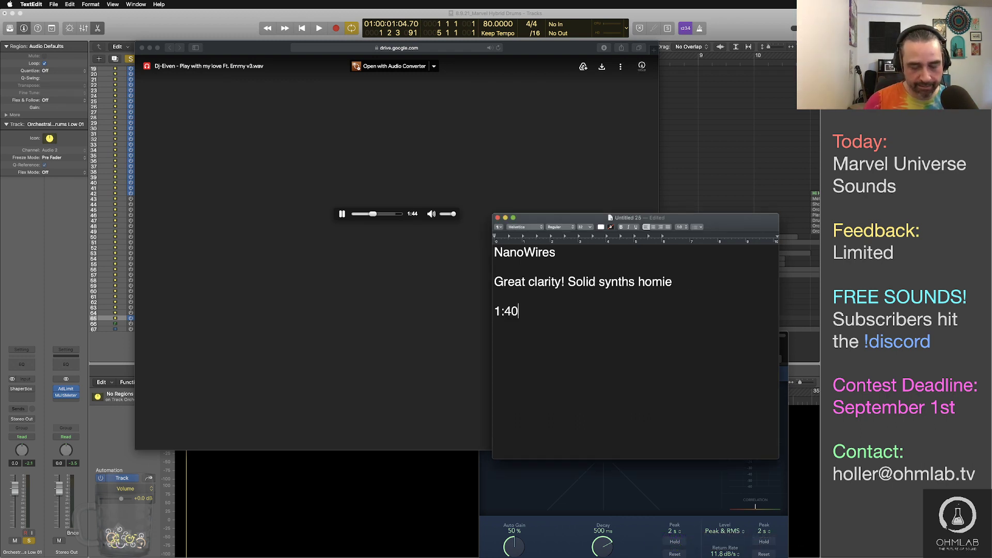
pyautogui.write(' this synth co')
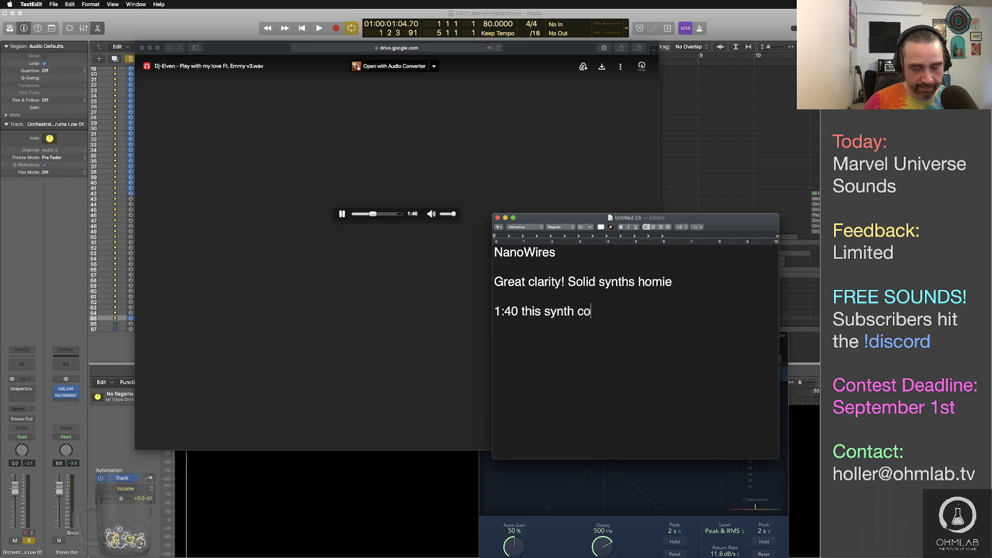
pyautogui.write('mes across as b')
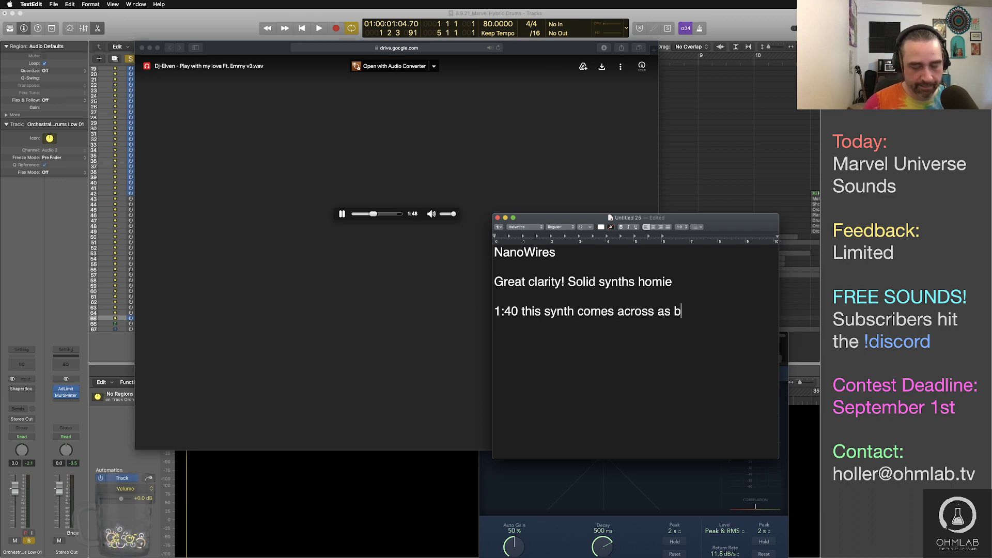
pyautogui.write('eing a bit flat co')
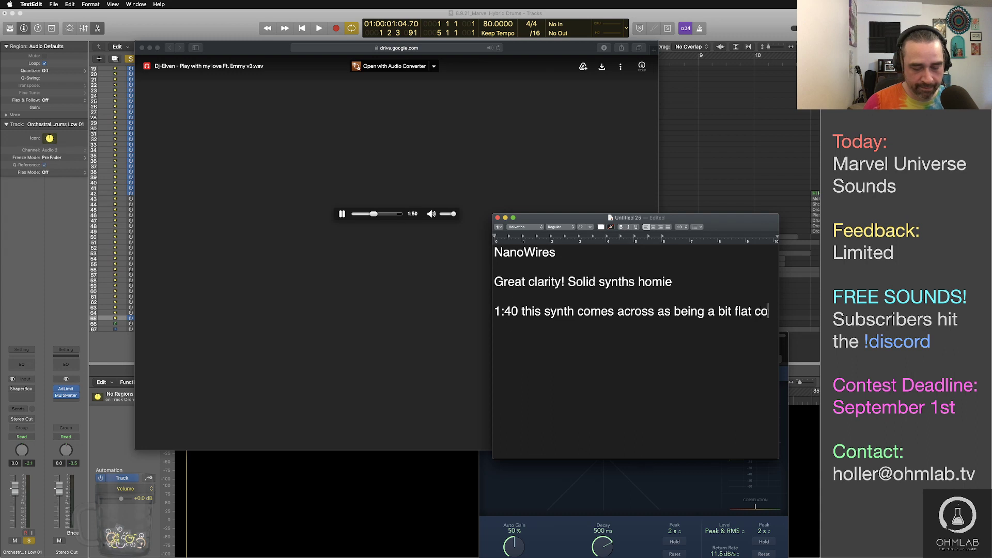
pyautogui.write('mpared to the')
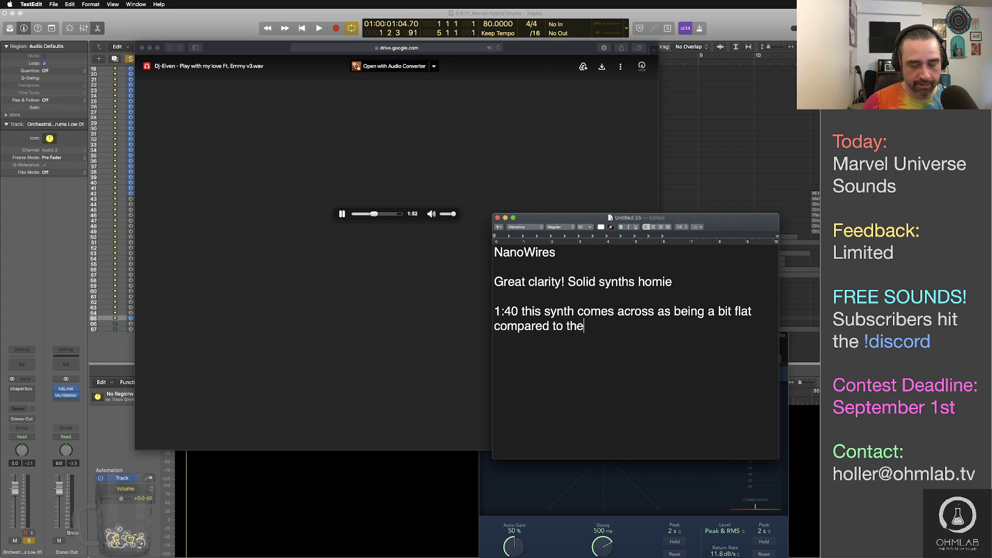
pyautogui.write(' others, ww')
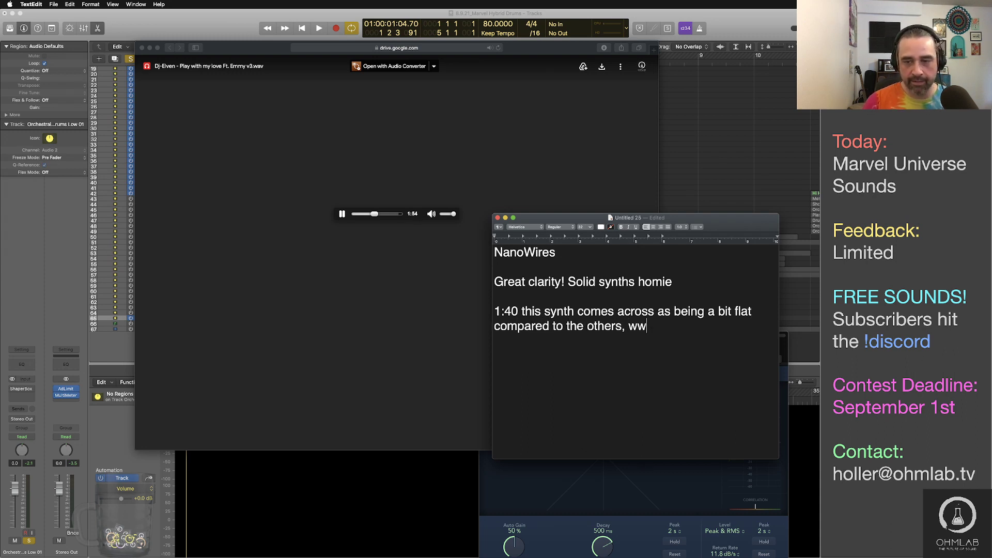
pyautogui.press('BackSpace')
pyautogui.press('BackSpace')
pyautogui.write('stic')
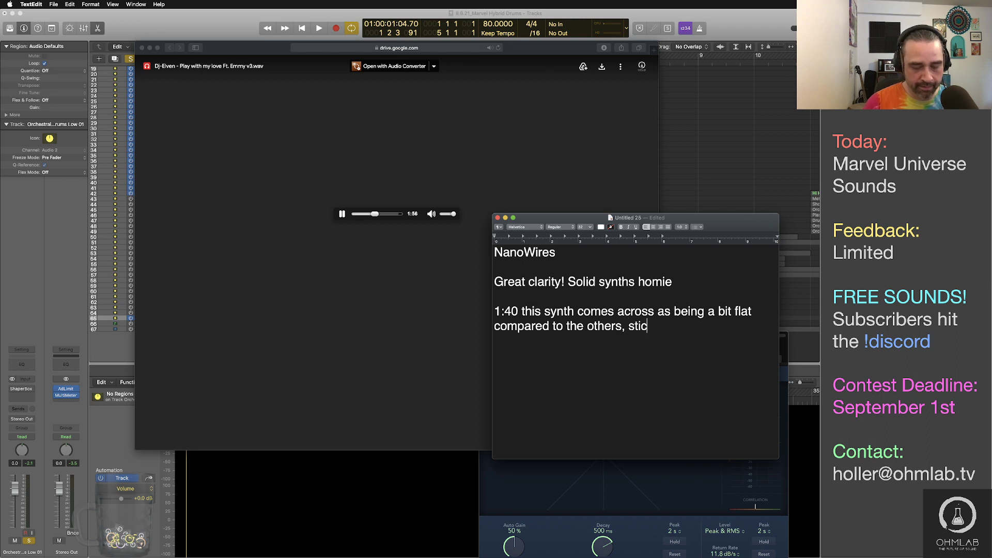
pyautogui.write("ks out. I'd a")
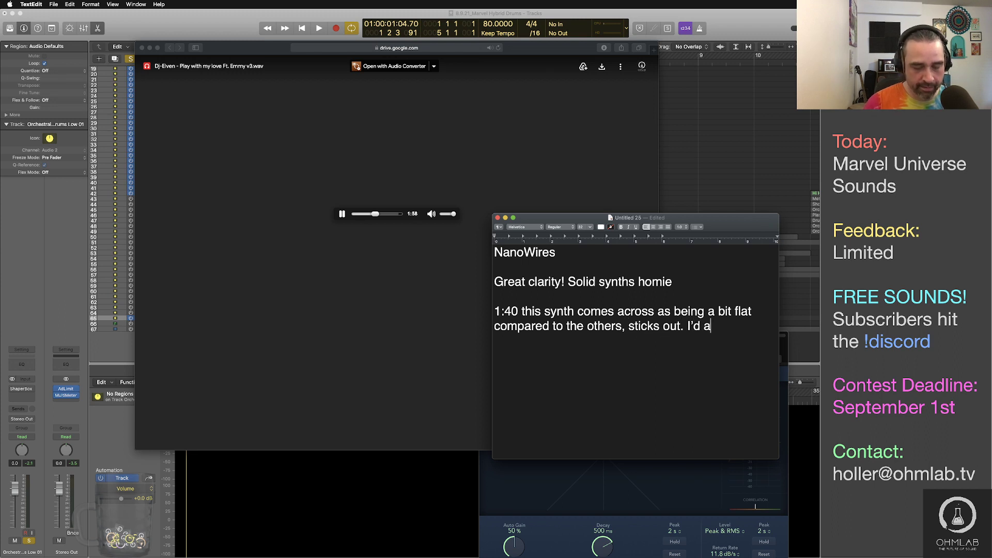
# Continue the 1:40 note with the suggestion "I'd add a little wiggle to it."
pyautogui.write('dd a little wi')
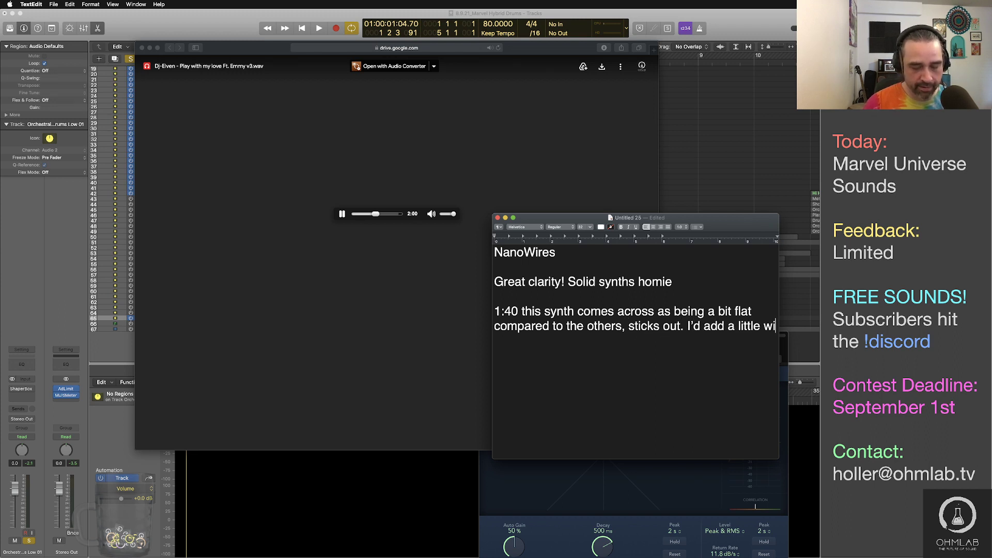
pyautogui.write('ggle ot')
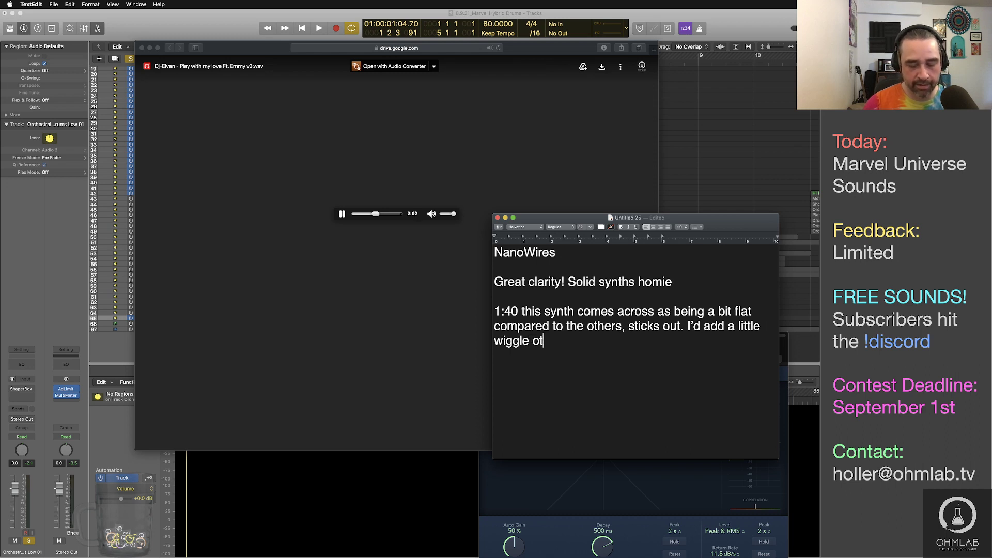
pyautogui.press('BackSpace')
pyautogui.press('BackSpace')
pyautogui.write('to iy.')
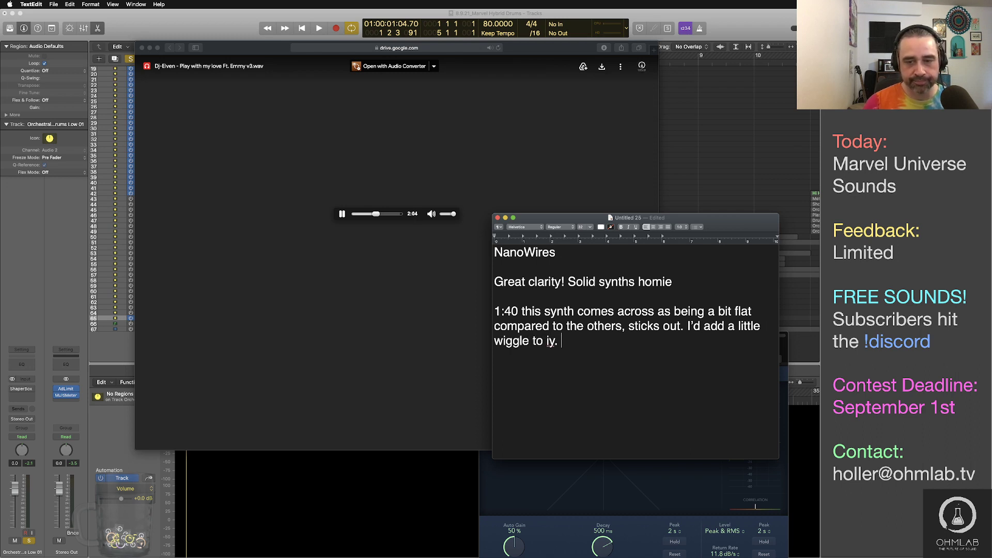
pyautogui.press('BackSpace')
pyautogui.press('BackSpace')
pyautogui.press('BackSpace')
pyautogui.write('t. Mod the ')
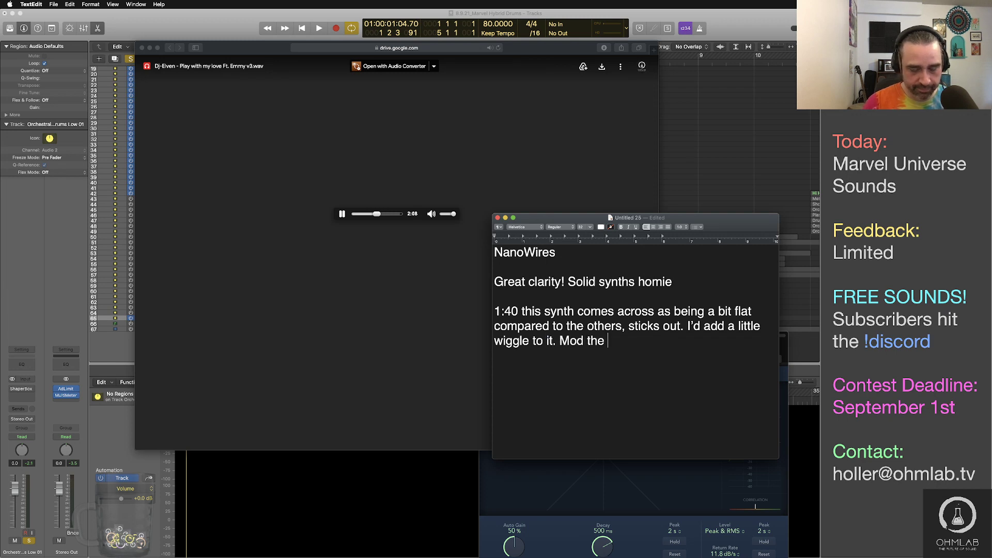
# Complete the "Mod the" sentence with "pitch, detune and bring down the sustain on the ADSR so there's some development over time."
pyautogui.write('pitch, d')
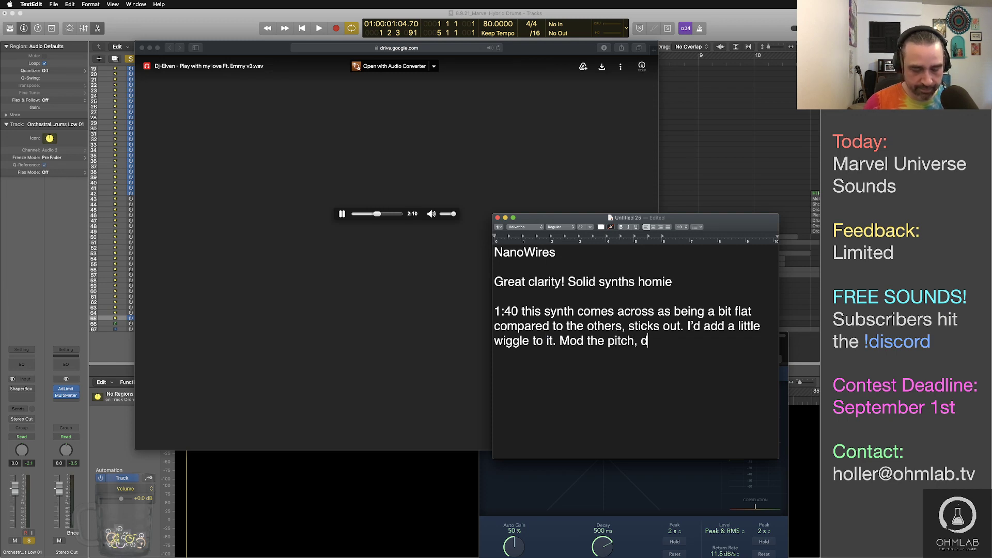
pyautogui.write('etu')
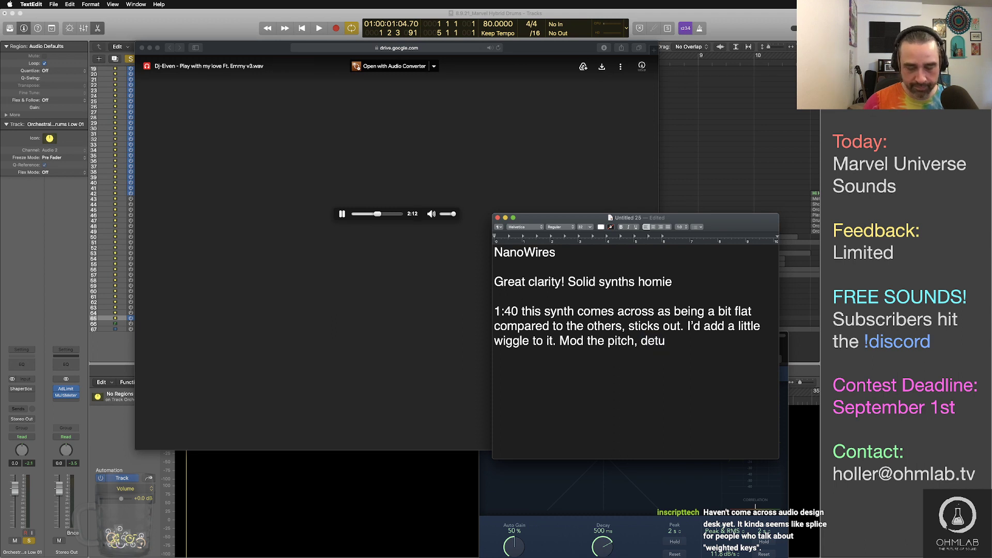
pyautogui.write('ne and')
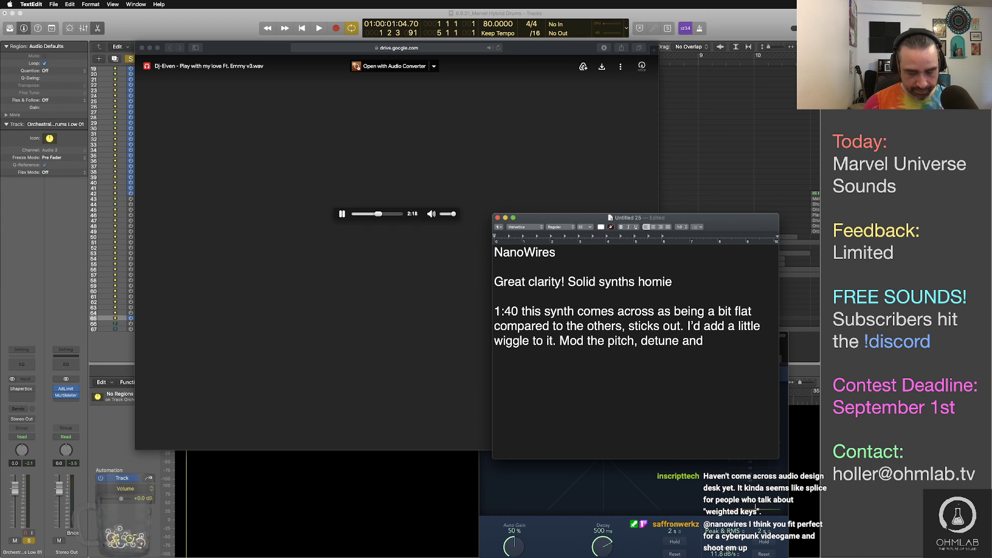
pyautogui.write('bring down the s')
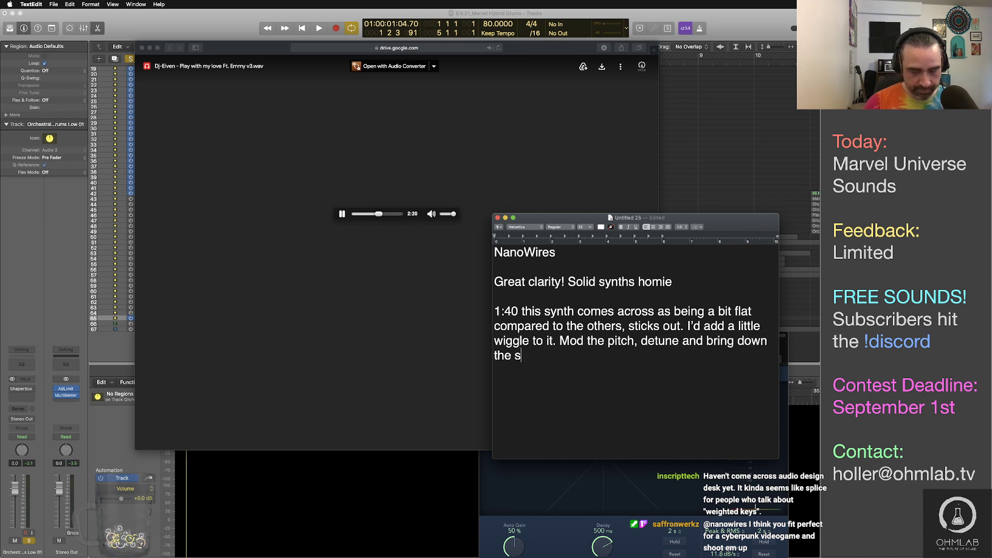
pyautogui.write('ustain on the ADSR')
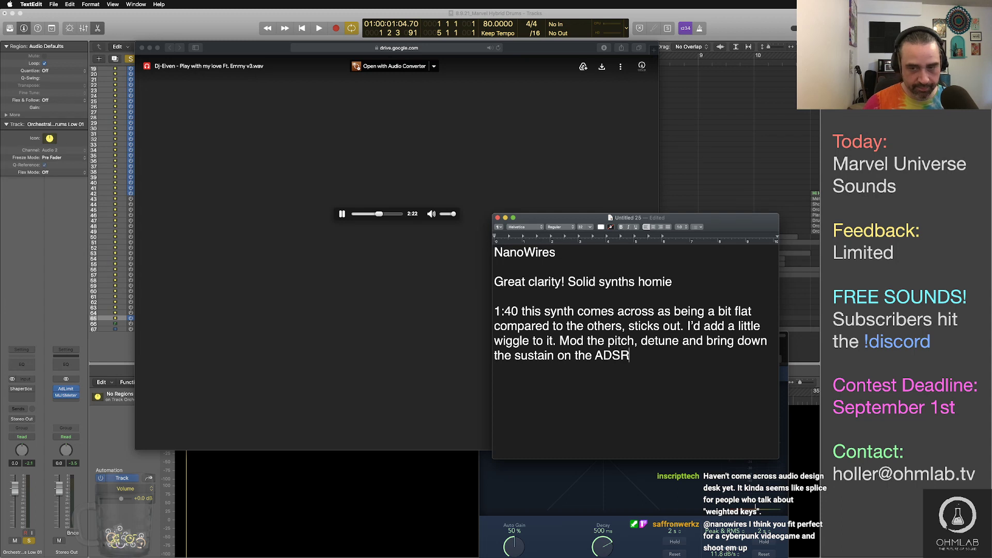
pyautogui.write(' so ')
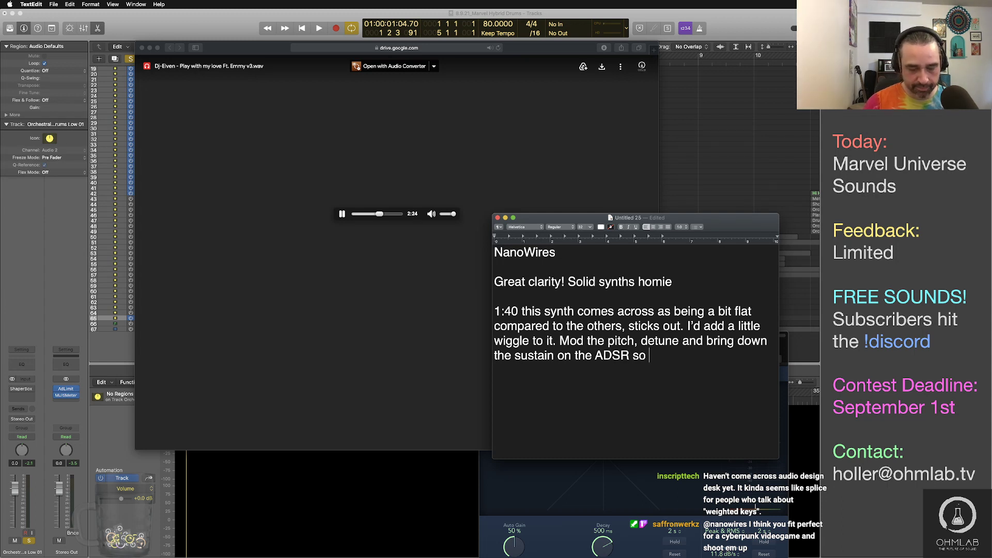
pyautogui.write("there's some")
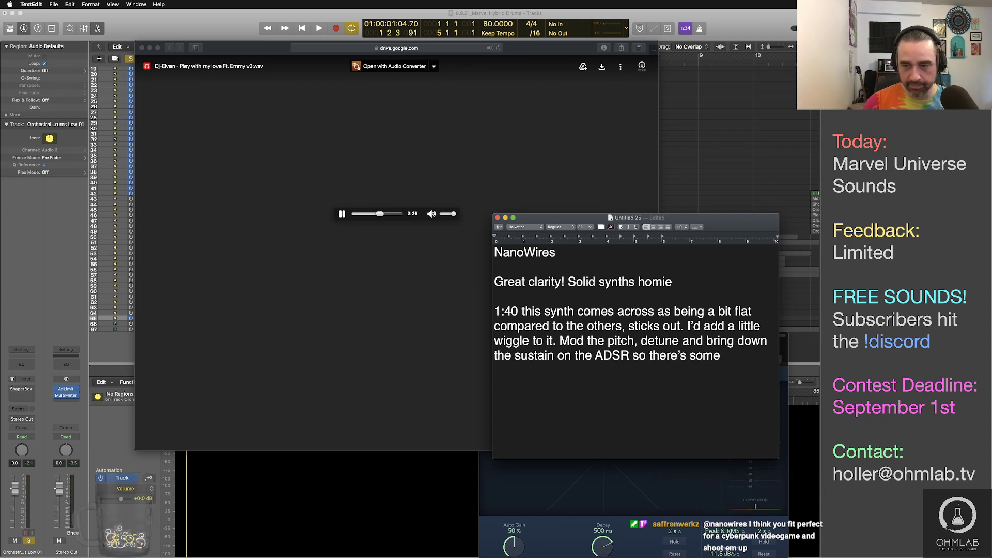
pyautogui.write(' development ')
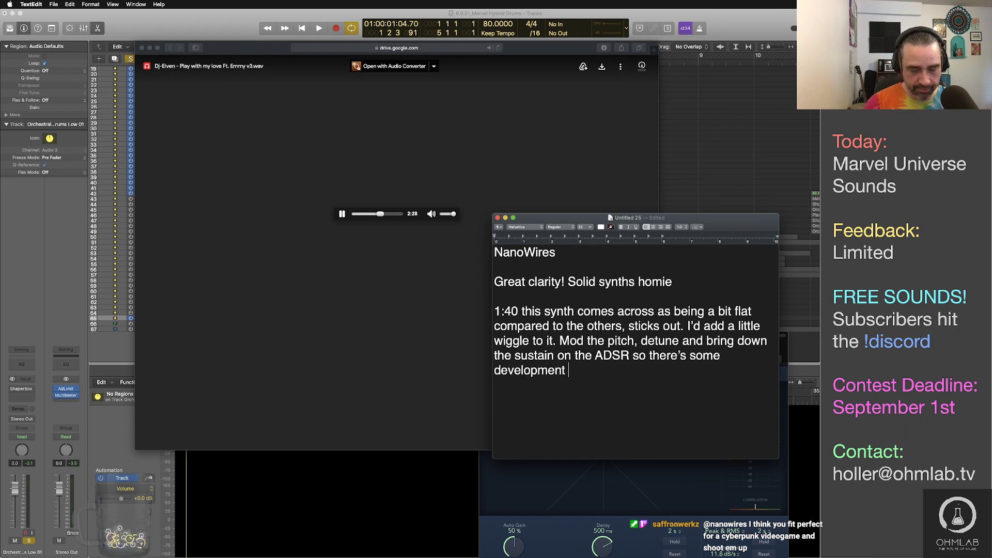
pyautogui.write('over time.')
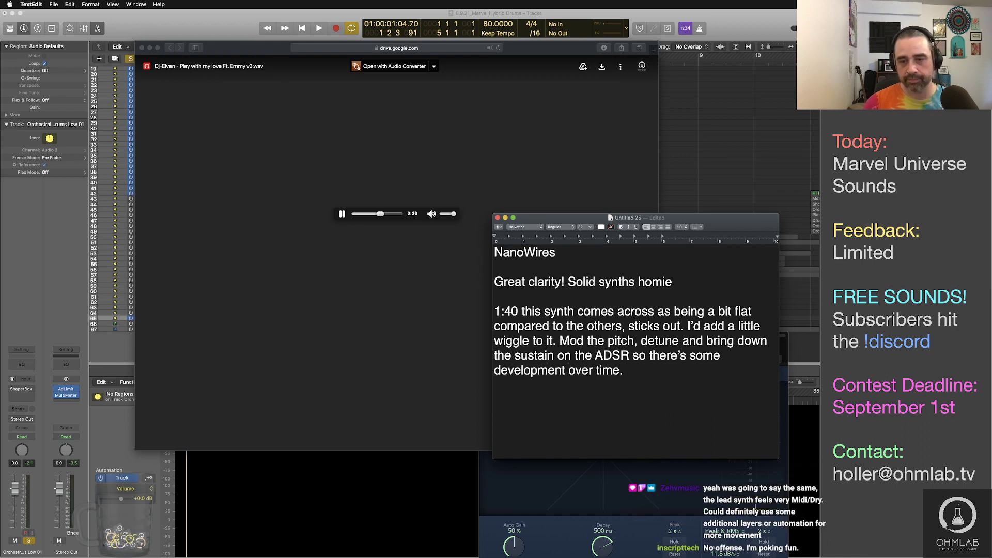
# End the 1:40 note with the suggestion "May even want to play with some panning"
pyautogui.write(' May e')
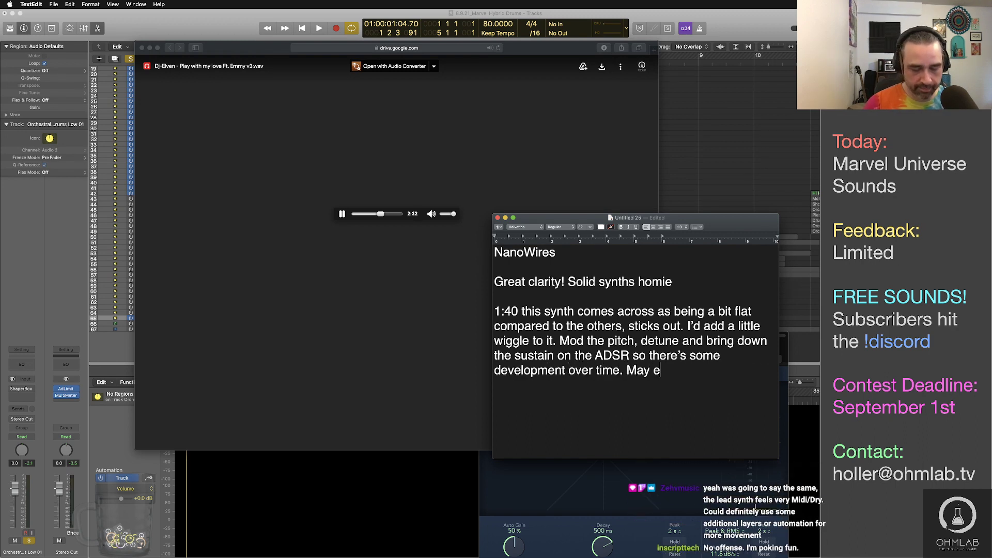
pyautogui.write('ven want to play woith')
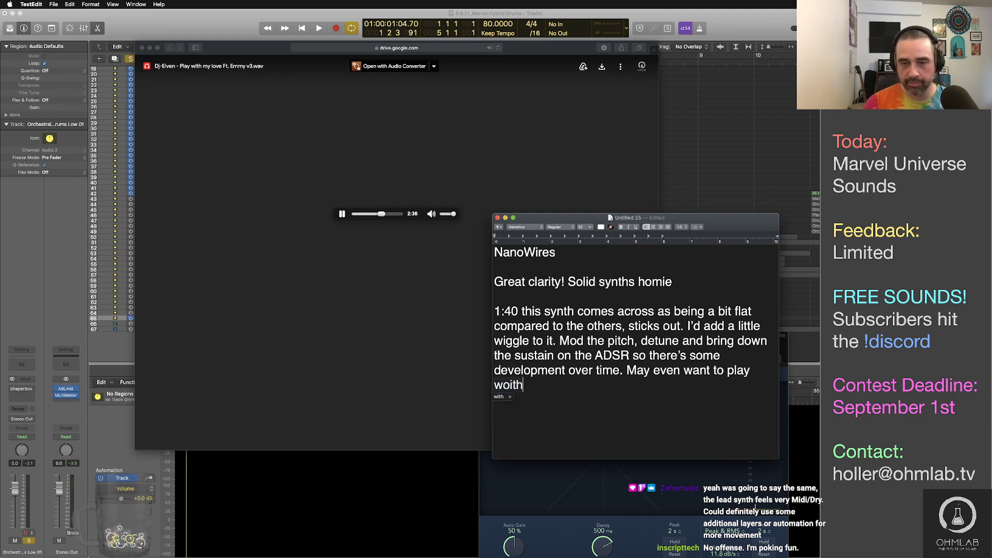
pyautogui.write(' some pa')
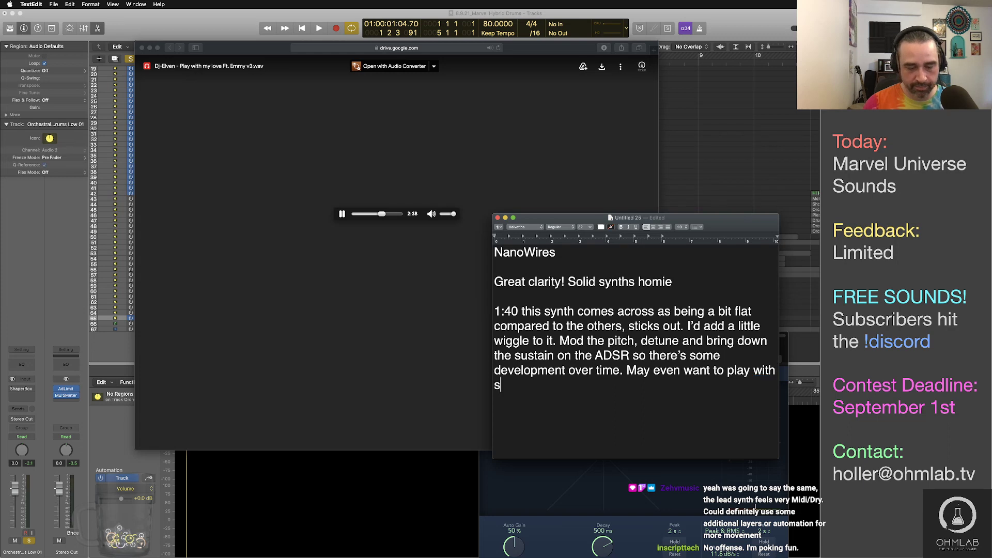
pyautogui.write('nning')
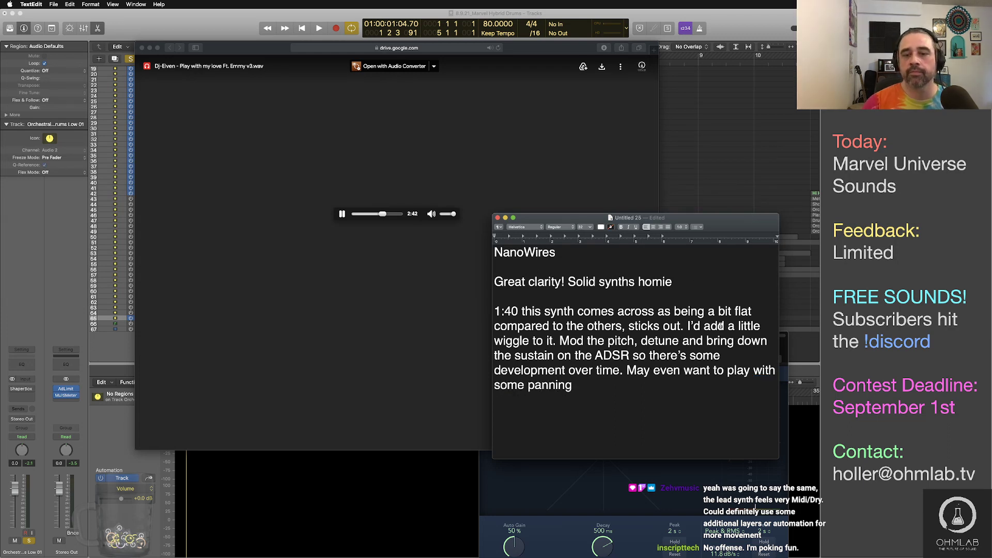
# Slightly reduce the text size of the two comments below the heading, leaving the heading at its original size
pyautogui.moveTo(677, 416); pyautogui.dragTo(486, 279)
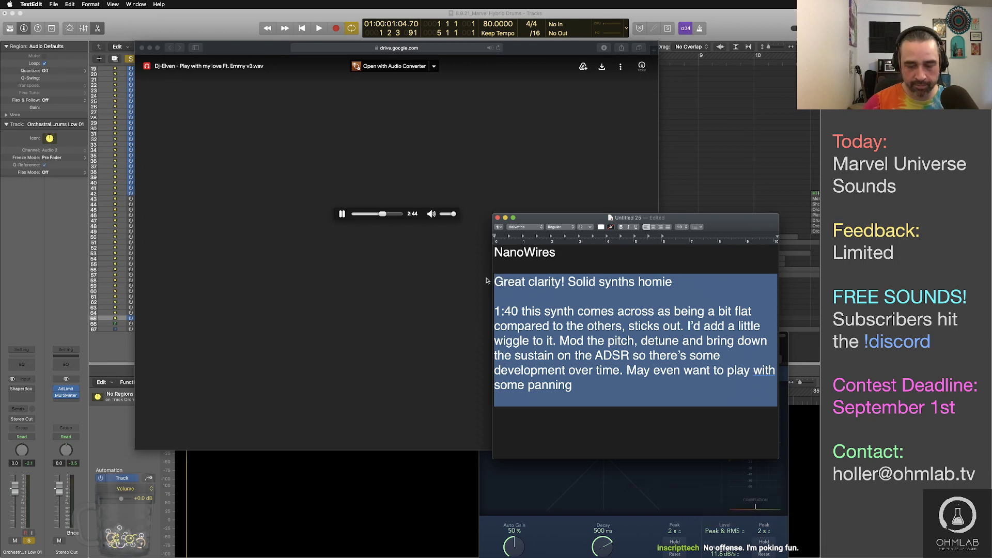
pyautogui.press('super+minus')
pyautogui.press('super+minus')
pyautogui.press('super+minus')
pyautogui.press('super+minus')
# Begin a new paragraph below the 1:40 note with "I know it's a WIP, but transitions, builds, releases,"
pyautogui.click(694, 450)
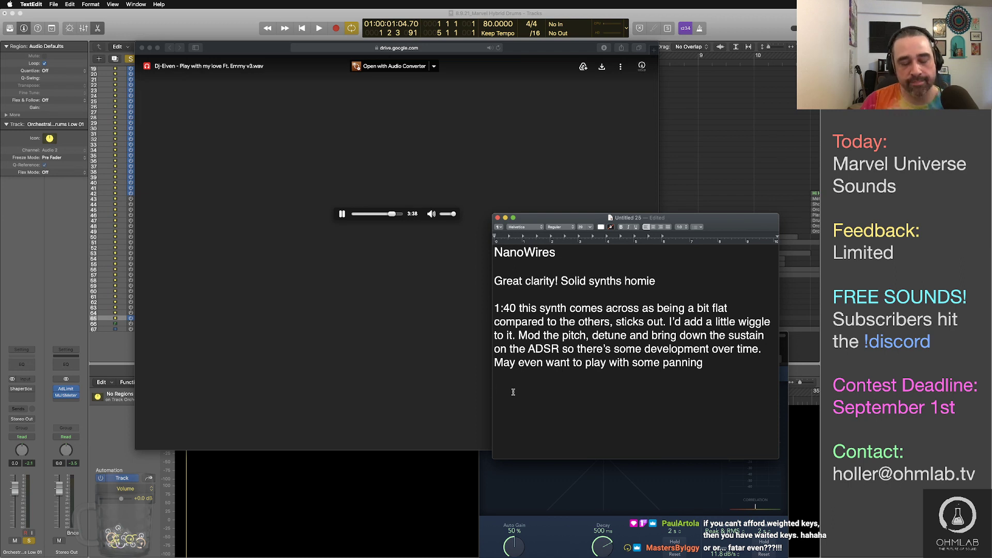
pyautogui.write('I know ')
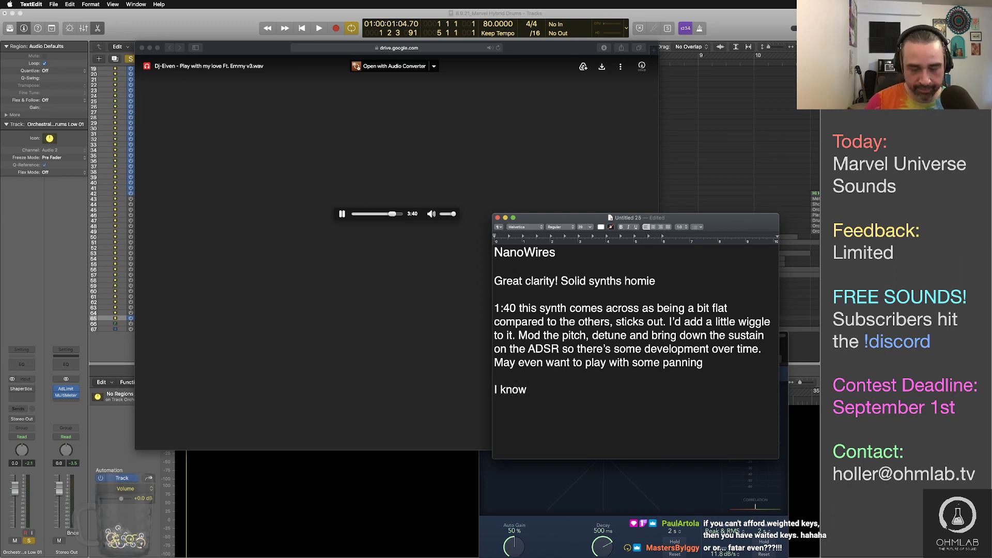
pyautogui.write("it's a WIP, b")
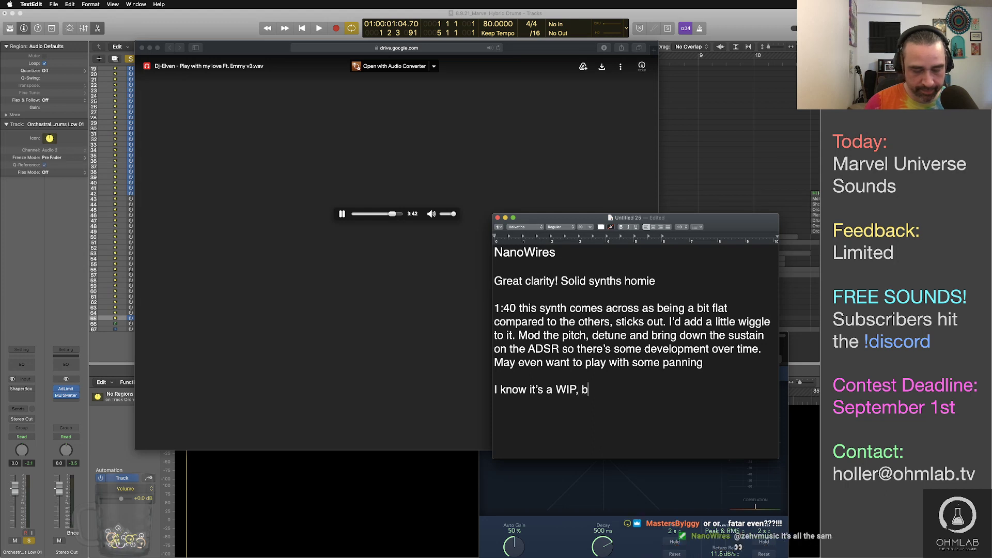
pyautogui.write('t')
pyautogui.press('BackSpace')
pyautogui.press('BackSpace')
pyautogui.write('ut r')
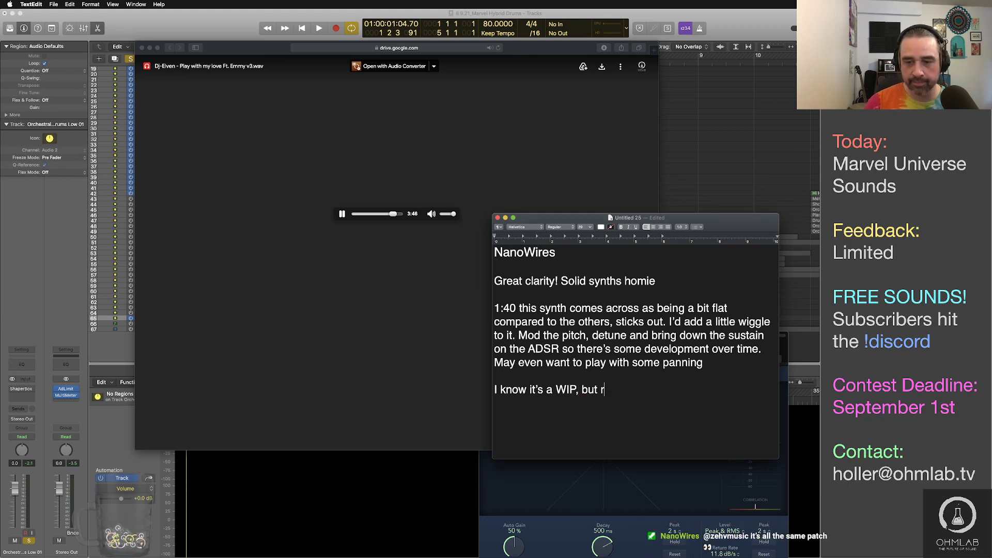
pyautogui.press('BackSpace')
pyautogui.write('transitions')
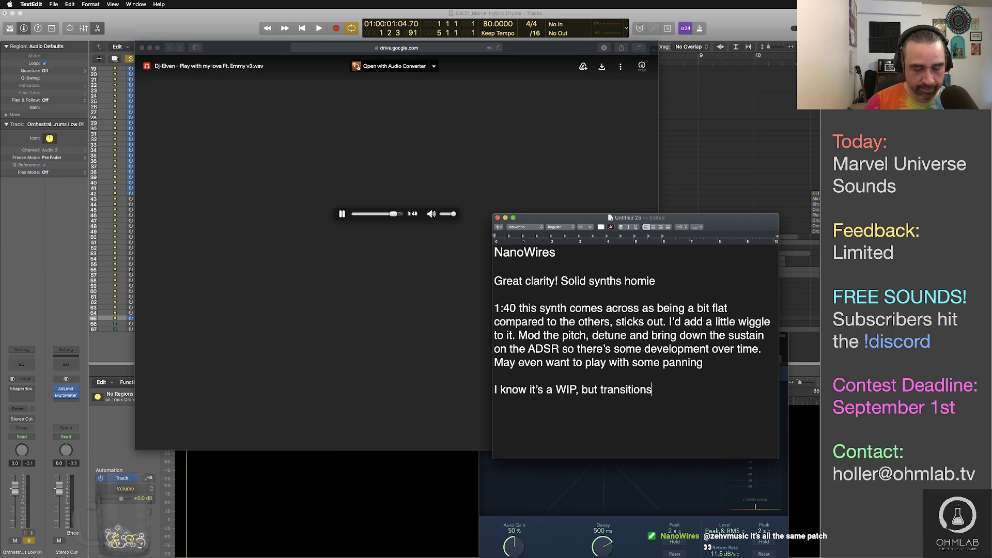
pyautogui.write(', builds, ')
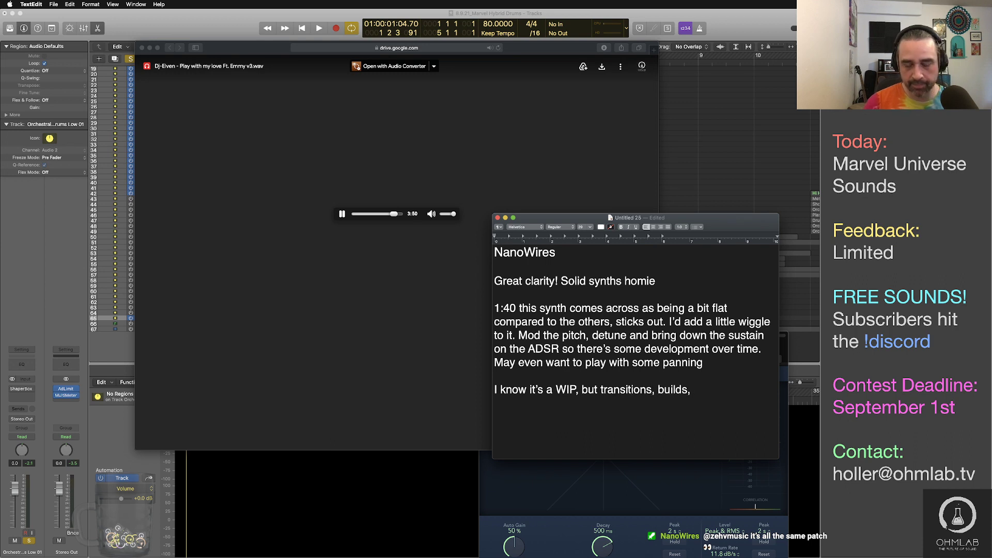
pyautogui.write('releases, ')
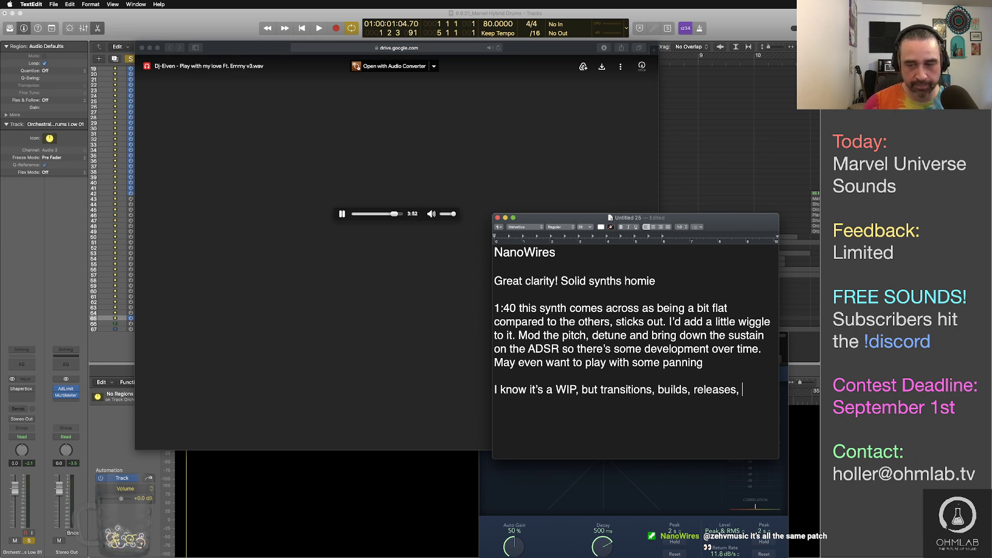
# Finish the last paragraph with "and some pumping in the verbs would take this to another level."
pyautogui.write('and some ')
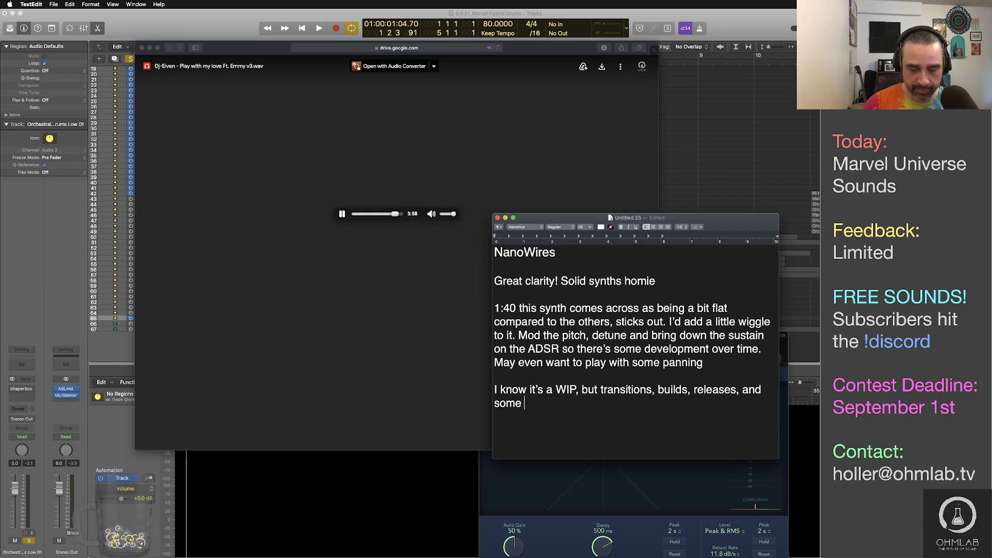
pyautogui.write('pumping in the ')
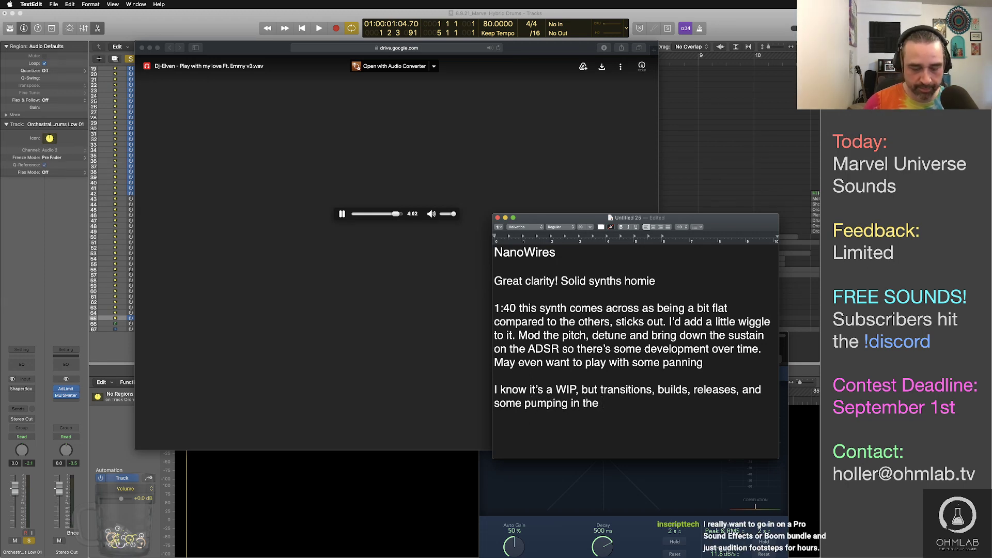
pyautogui.write('verbs would take ')
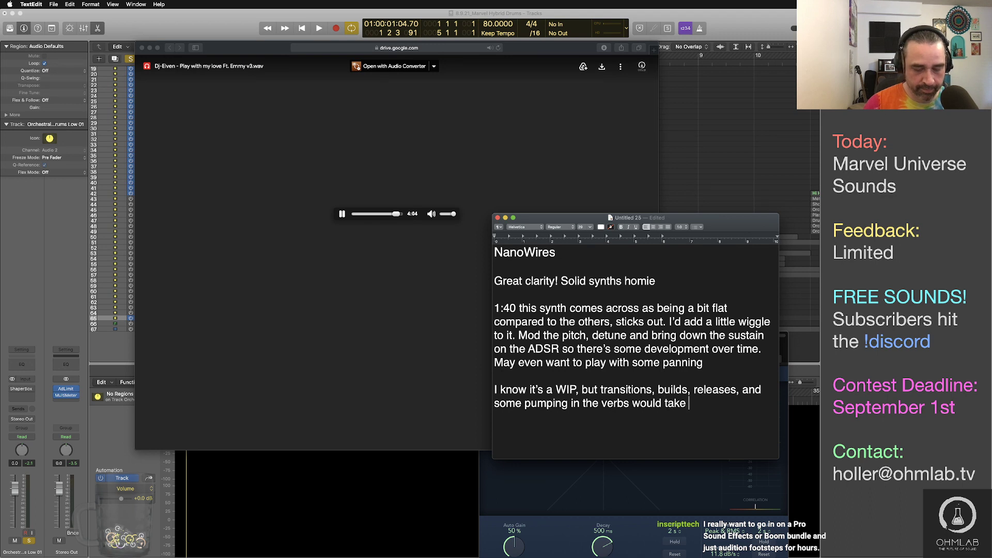
pyautogui.write('this ')
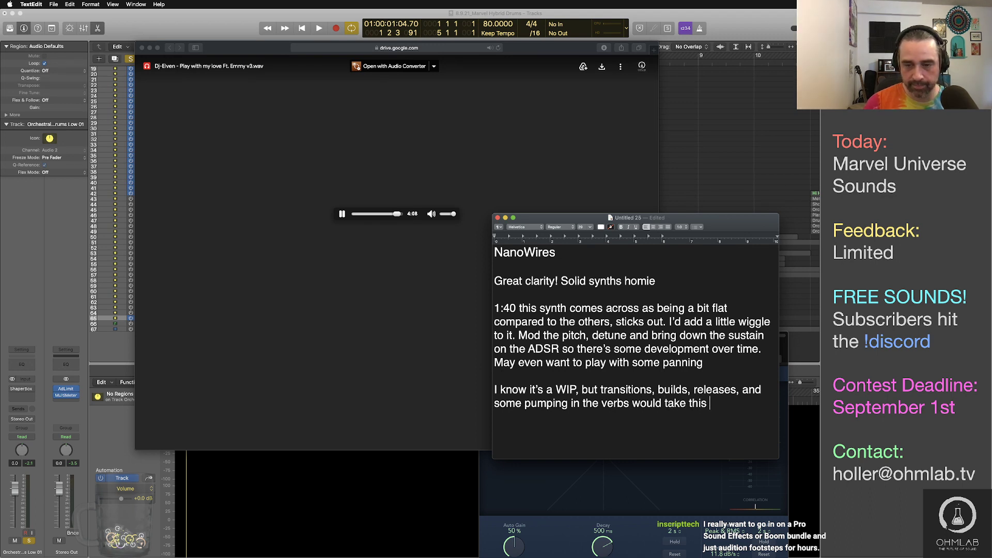
pyautogui.write('to another le')
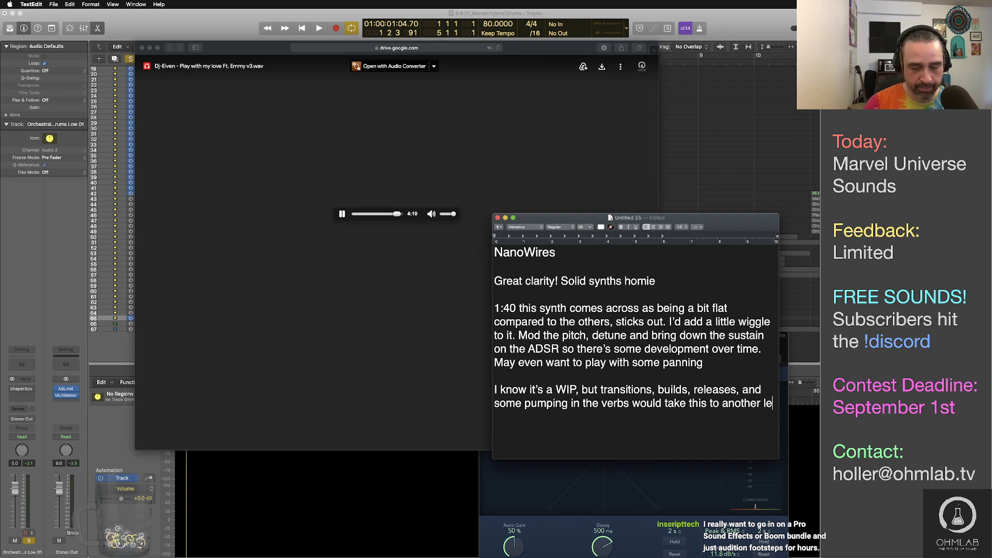
pyautogui.write('vel.')
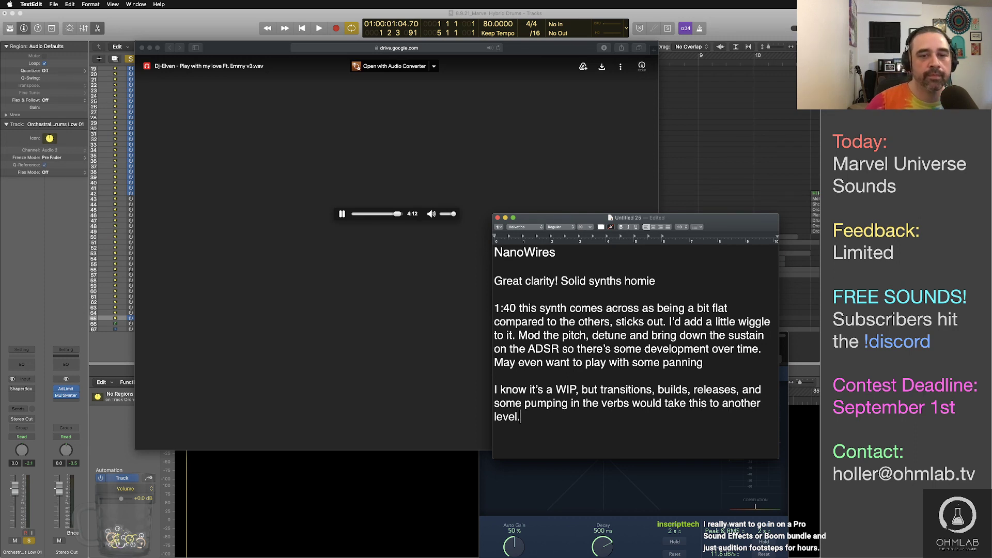
# Pause the submitted track in the audio player and bring the feedback document back to the front
pyautogui.click(342, 214)
pyautogui.click(342, 214)
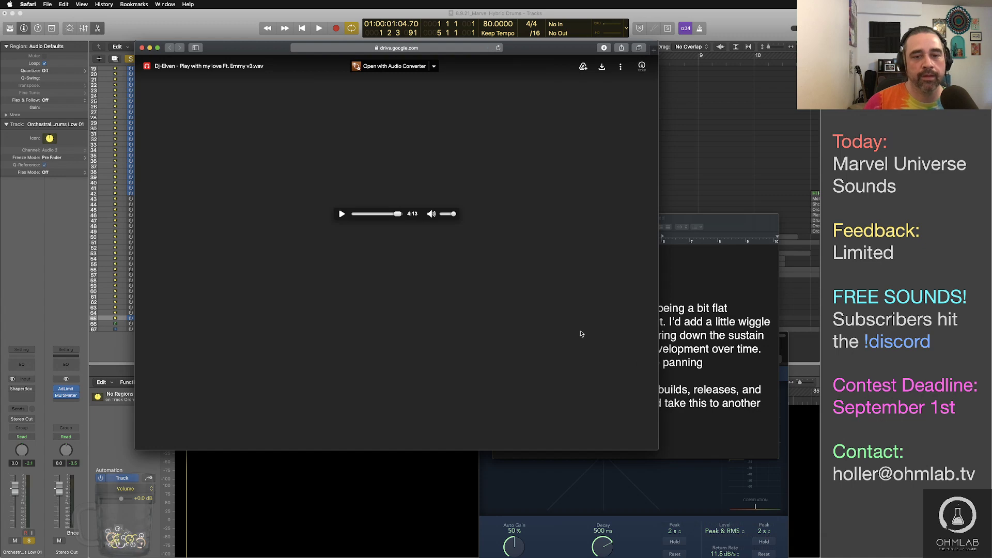
pyautogui.click(671, 377)
pyautogui.moveTo(728, 226); pyautogui.dragTo(713, 204)
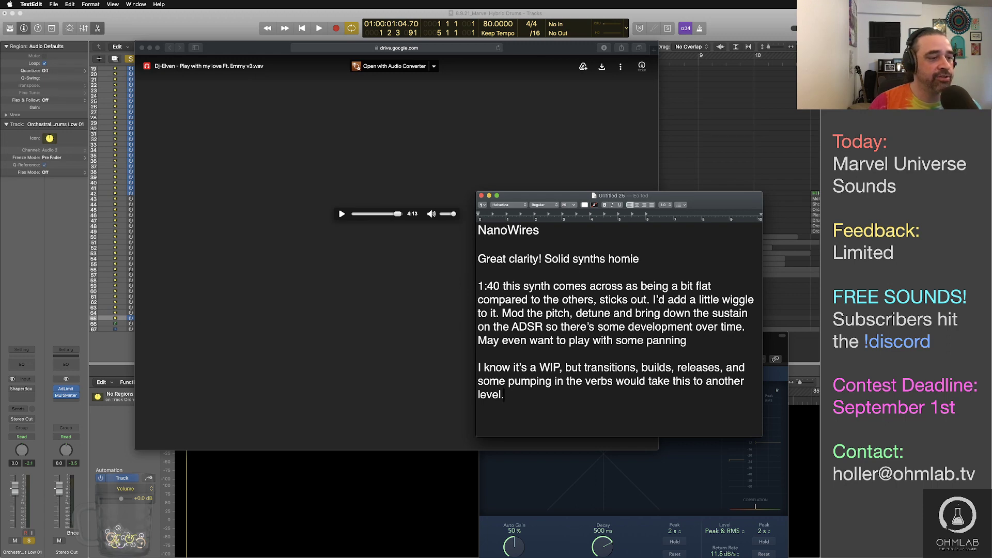
pyautogui.moveTo(725, 198)
pyautogui.mouseDown()
pyautogui.moveTo(766, 194)
pyautogui.moveTo(743, 231)
pyautogui.moveTo(730, 217)
pyautogui.mouseUp()
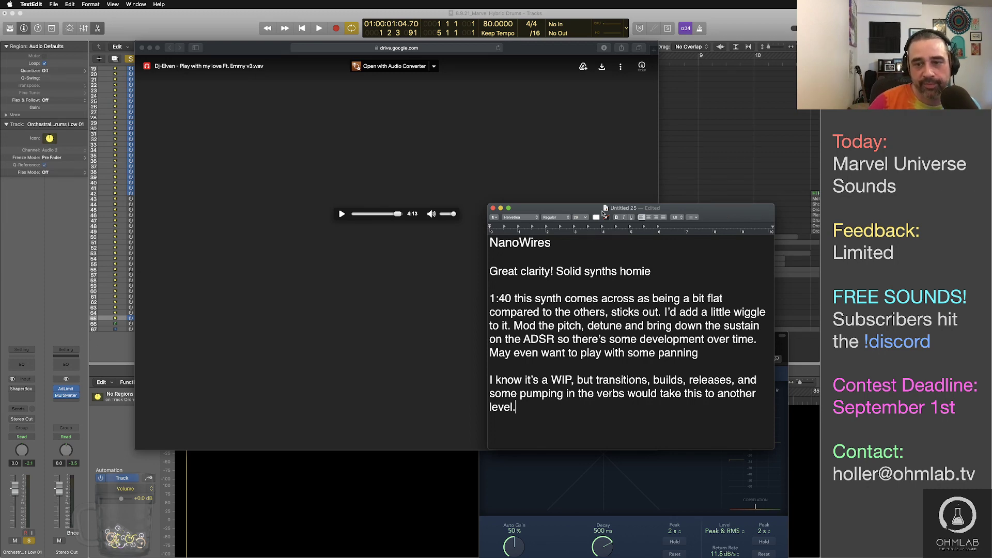
pyautogui.moveTo(690, 212); pyautogui.dragTo(684, 207)
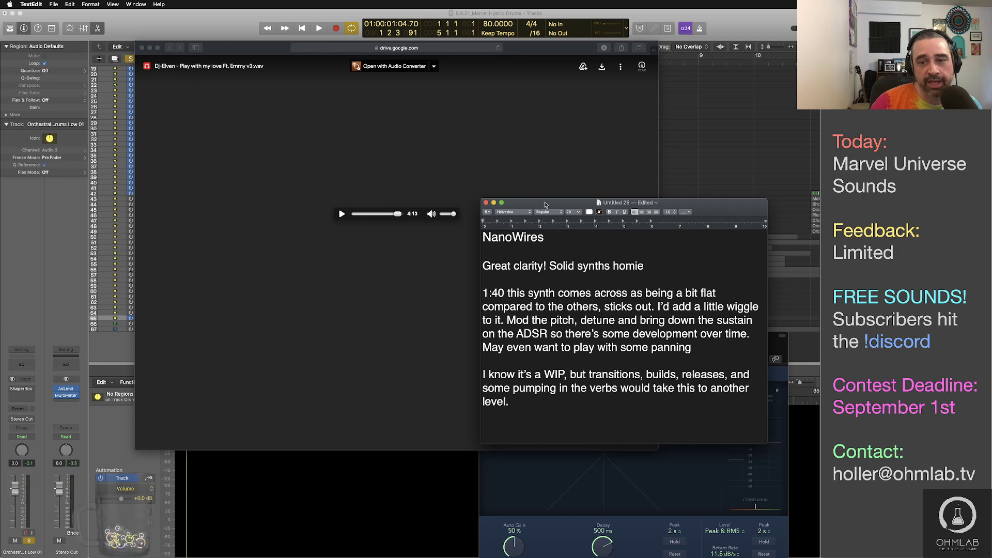
pyautogui.moveTo(545, 204)
pyautogui.mouseDown()
pyautogui.moveTo(554, 206)
pyautogui.moveTo(543, 204)
pyautogui.mouseUp()
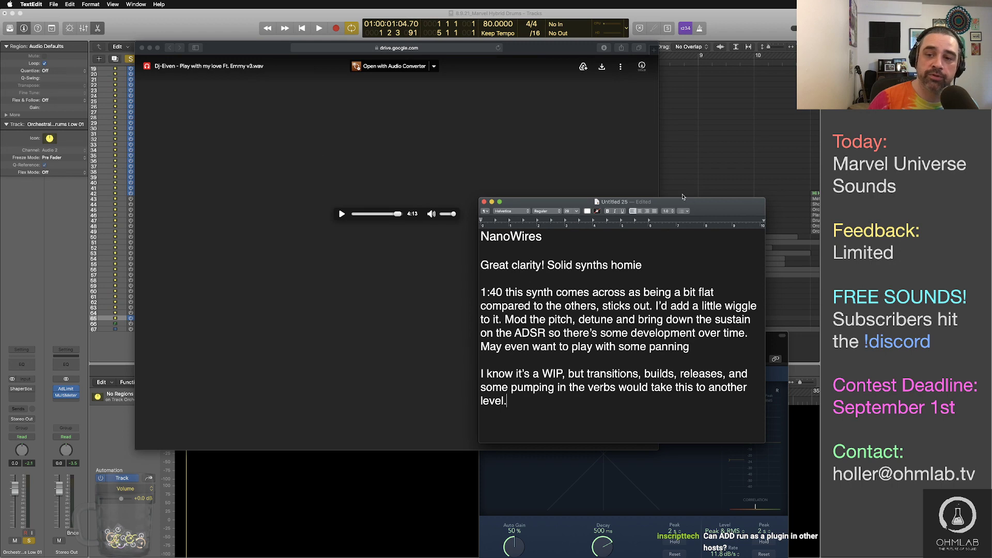
pyautogui.moveTo(697, 207); pyautogui.dragTo(705, 210)
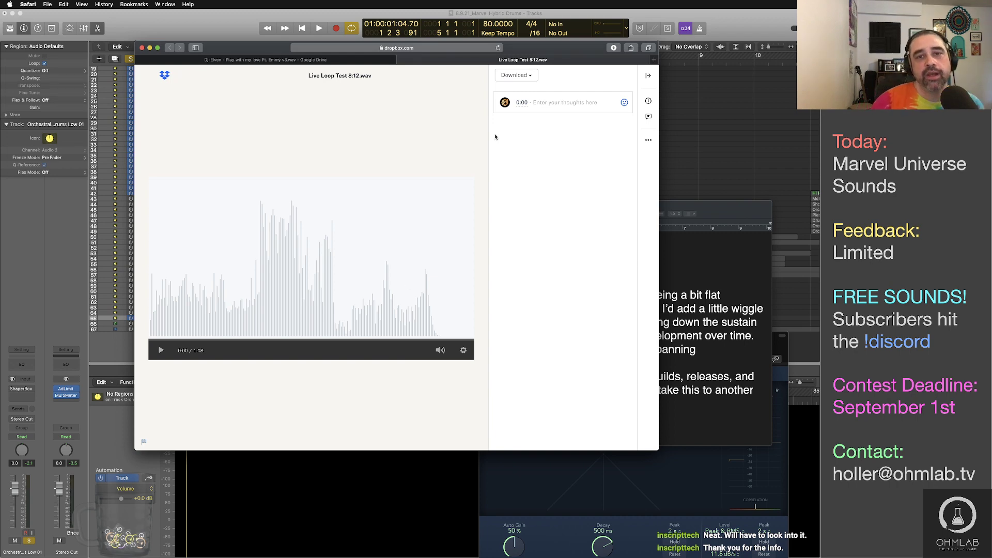
# Shift the browser window slightly and play the Dropbox track "Live Loop Test 8:12.wav" from the start
pyautogui.moveTo(528, 51); pyautogui.dragTo(552, 69)
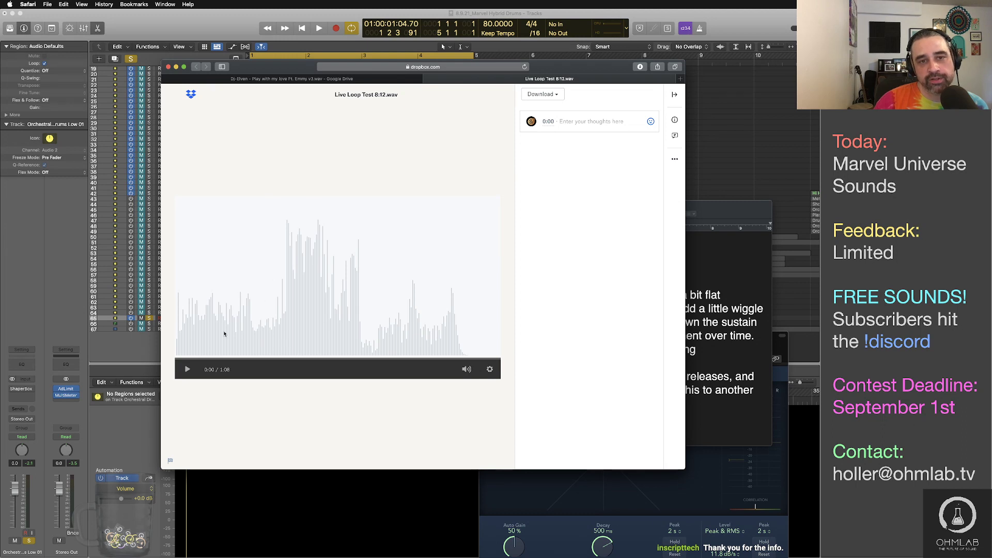
pyautogui.click(188, 369)
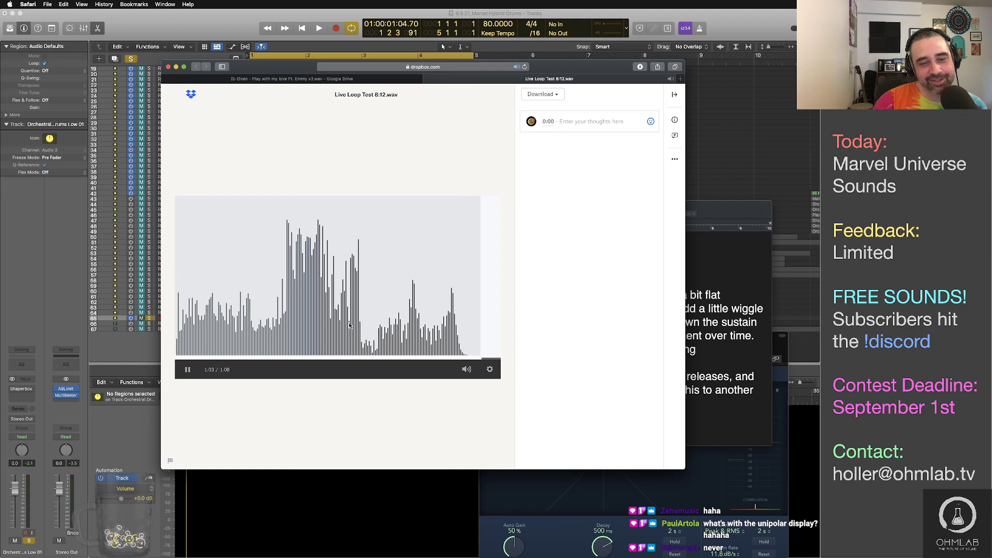
# Replay the section around 0:41 of "Live Loop Test 8:12.wav", pause the track and close its browser window
pyautogui.click(351, 356)
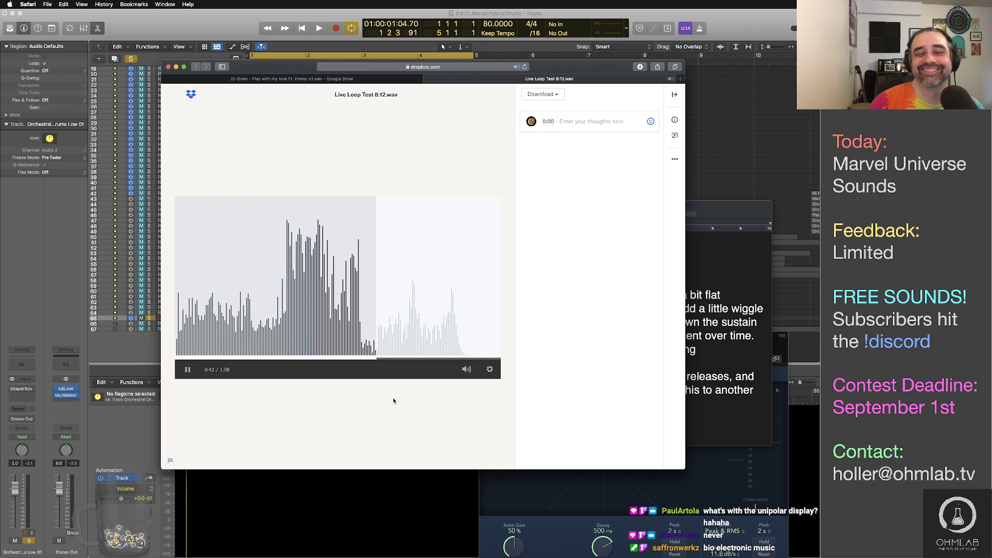
pyautogui.click(188, 369)
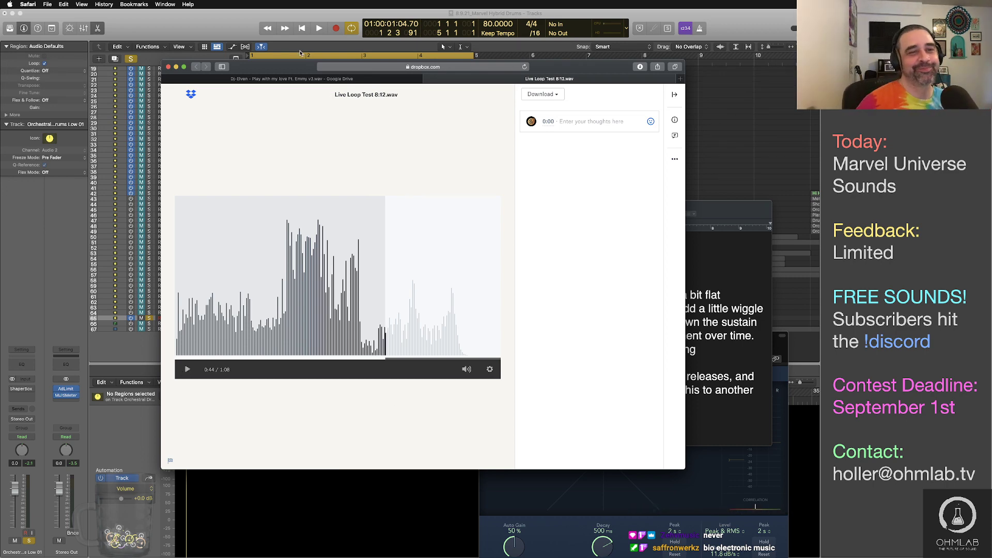
pyautogui.moveTo(306, 69); pyautogui.dragTo(275, 52)
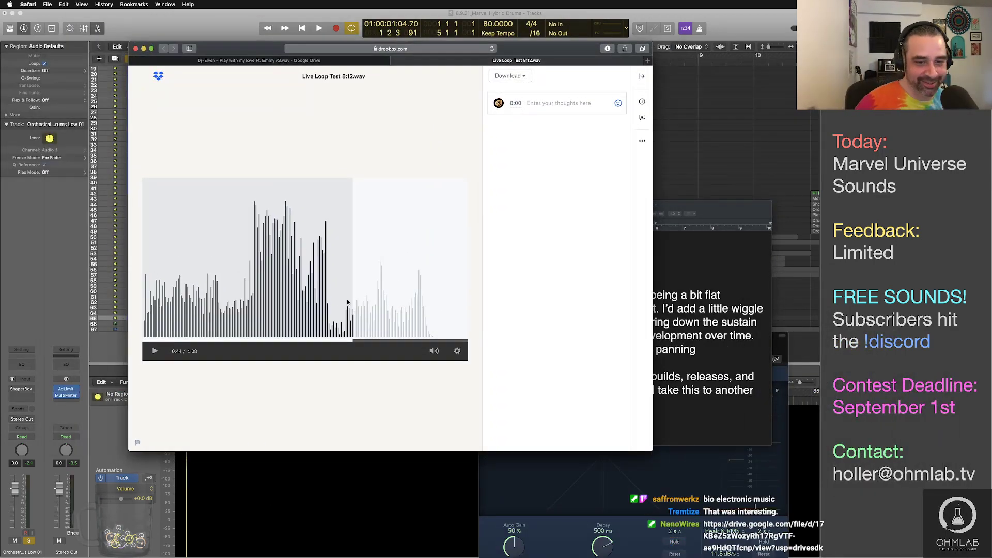
pyautogui.click(326, 297)
pyautogui.click(156, 352)
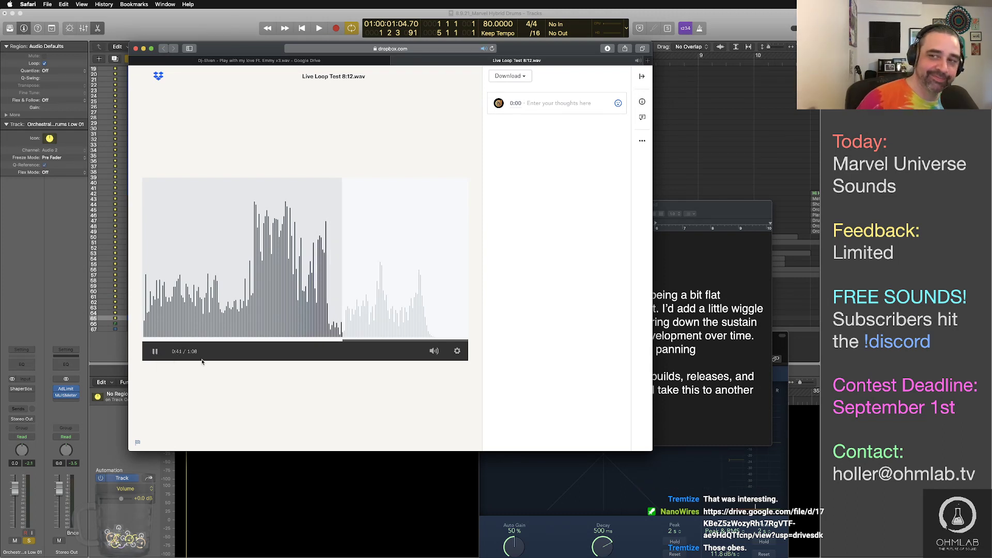
pyautogui.click(155, 352)
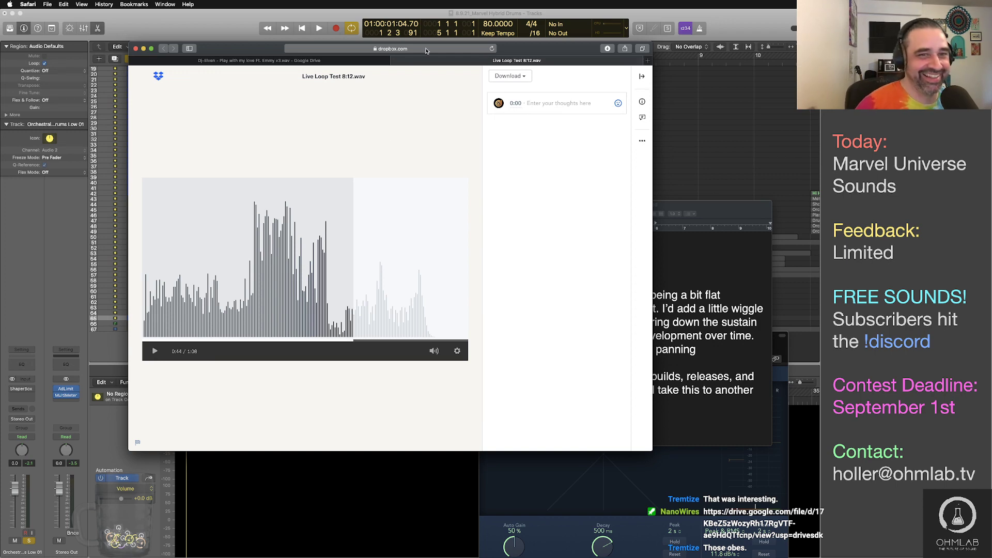
pyautogui.click(137, 49)
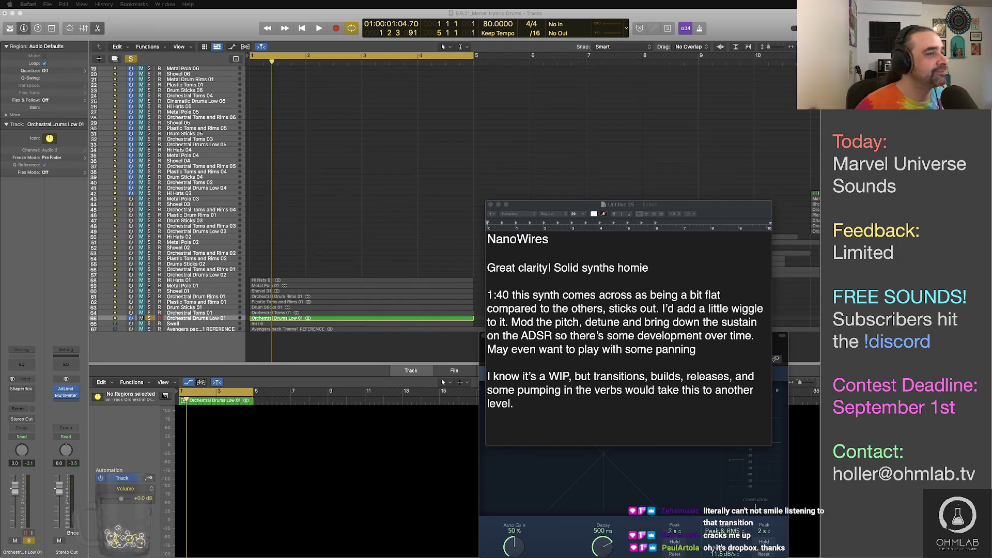
# Reposition the SoundCloud browser window over the project and pause "Super Hero Jingle"
pyautogui.moveTo(1, 48); pyautogui.dragTo(506, 101)
pyautogui.moveTo(663, 94); pyautogui.dragTo(438, 56)
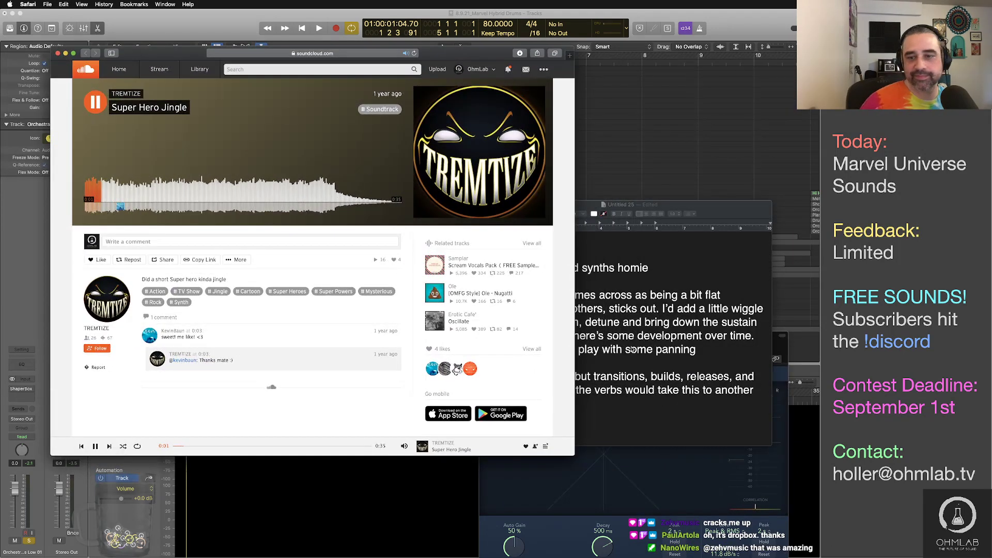
pyautogui.click(96, 102)
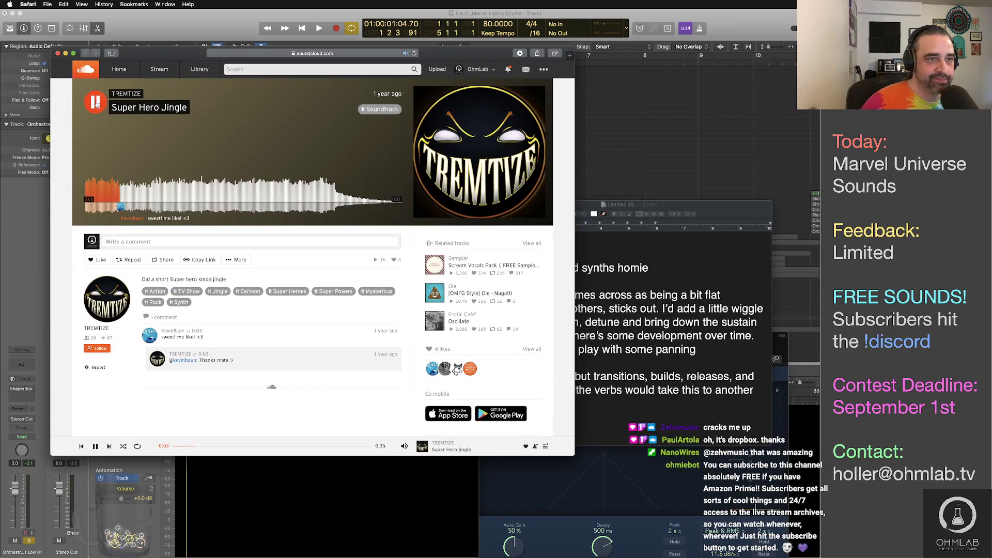
# Replace all text in the feedback document with the name of the "Super Hero Jingle" artist as the heading
pyautogui.click(707, 409)
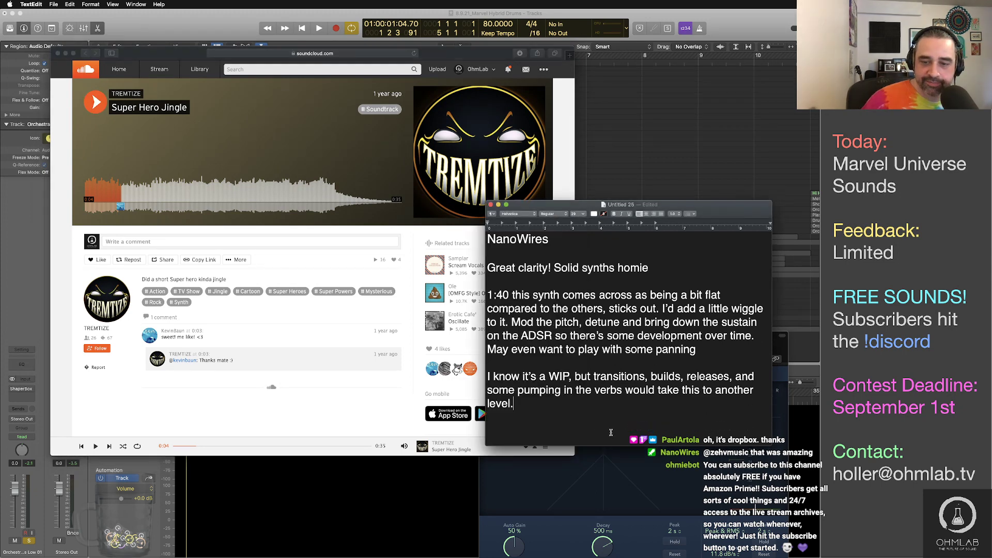
pyautogui.moveTo(611, 432); pyautogui.dragTo(457, 204)
pyautogui.write('Tremtize')
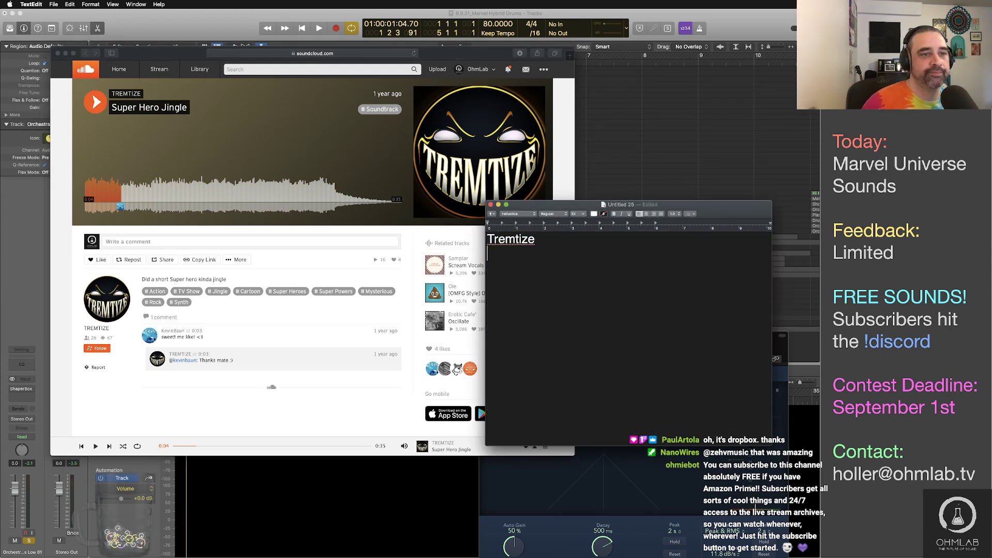
# Play "Super Hero Jingle" from the start while shifting the feedback document window slightly, and pause near the end
pyautogui.click(98, 196)
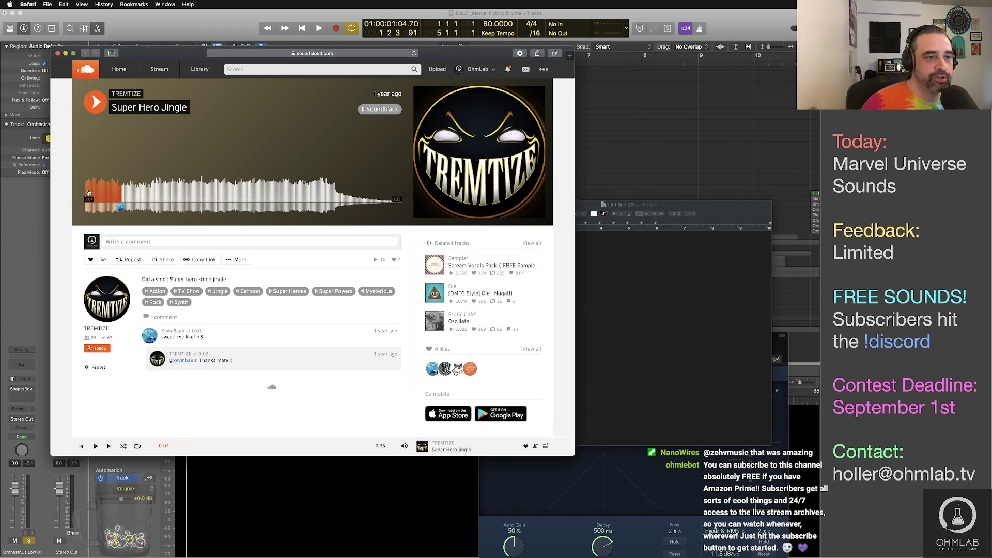
pyautogui.click(89, 193)
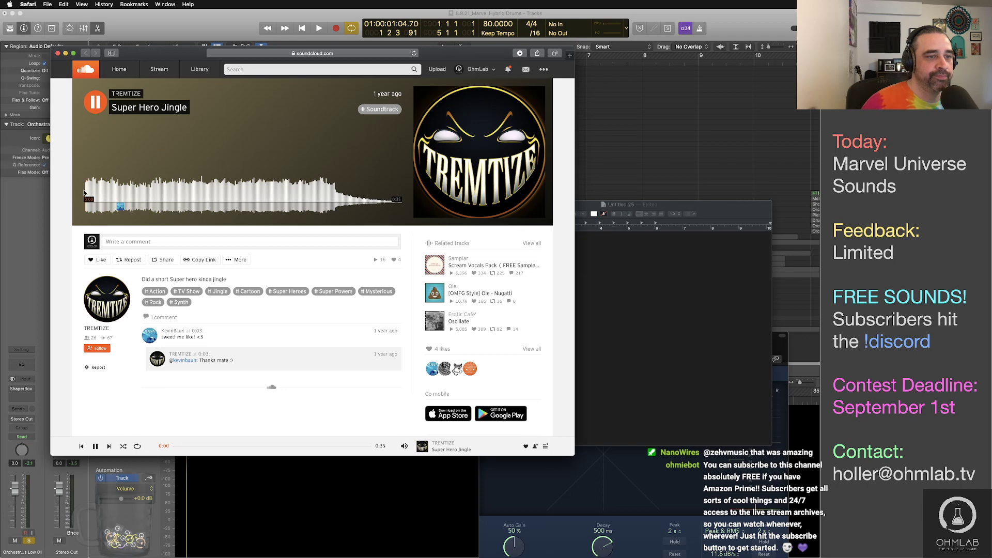
pyautogui.click(639, 319)
pyautogui.moveTo(652, 206); pyautogui.dragTo(632, 192)
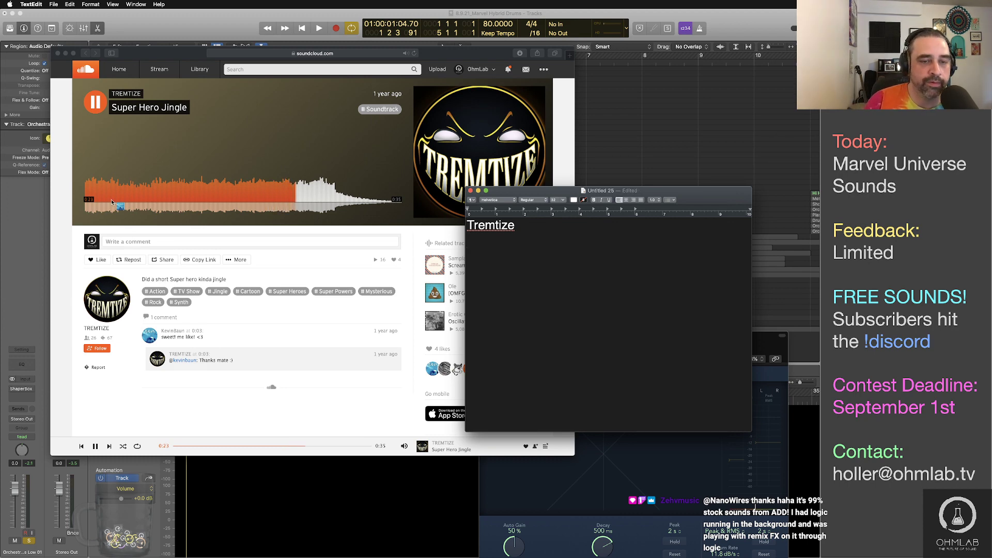
pyautogui.click(93, 106)
pyautogui.click(94, 105)
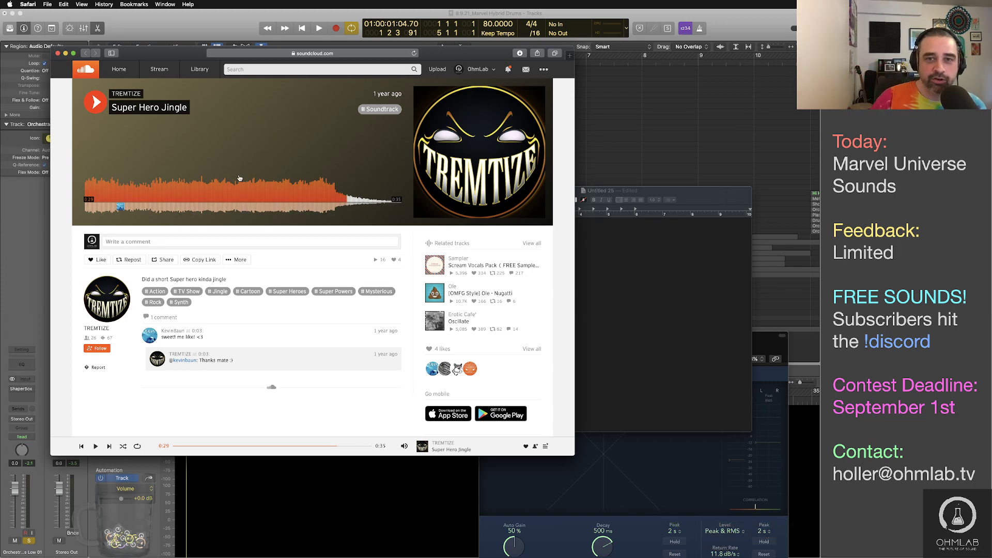
# Replay the opening of "Super Hero Jingle" and its middle section, and pause at about 0:17
pyautogui.click(98, 199)
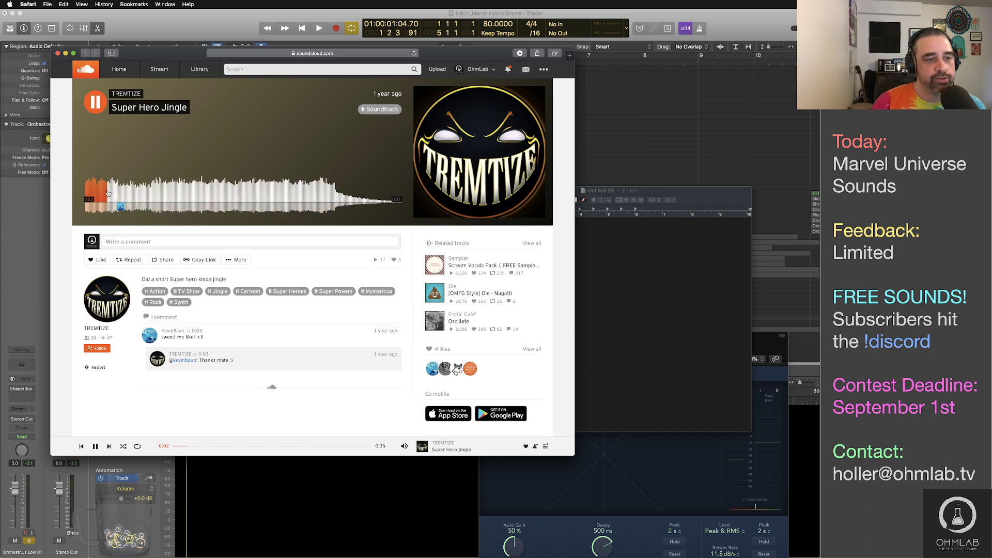
pyautogui.click(89, 192)
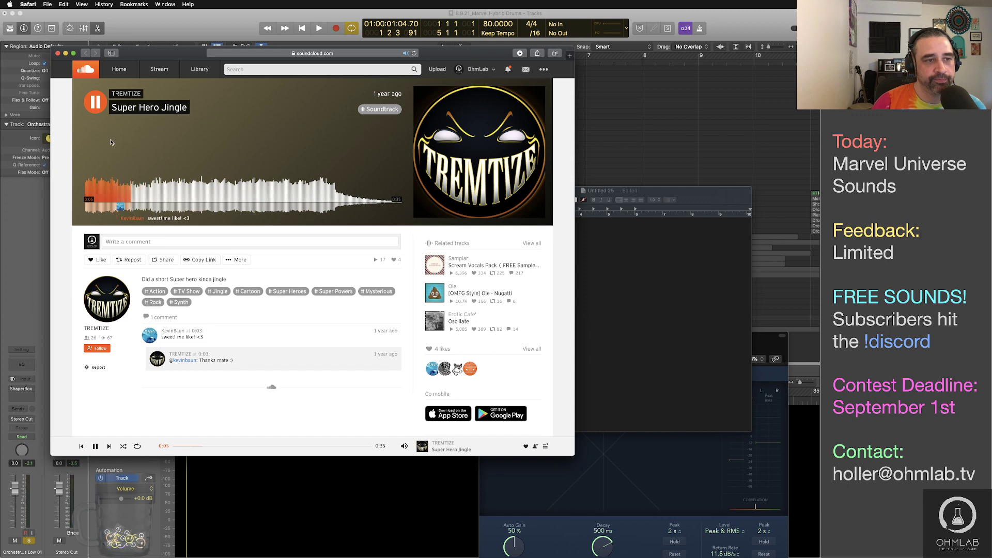
pyautogui.press('space')
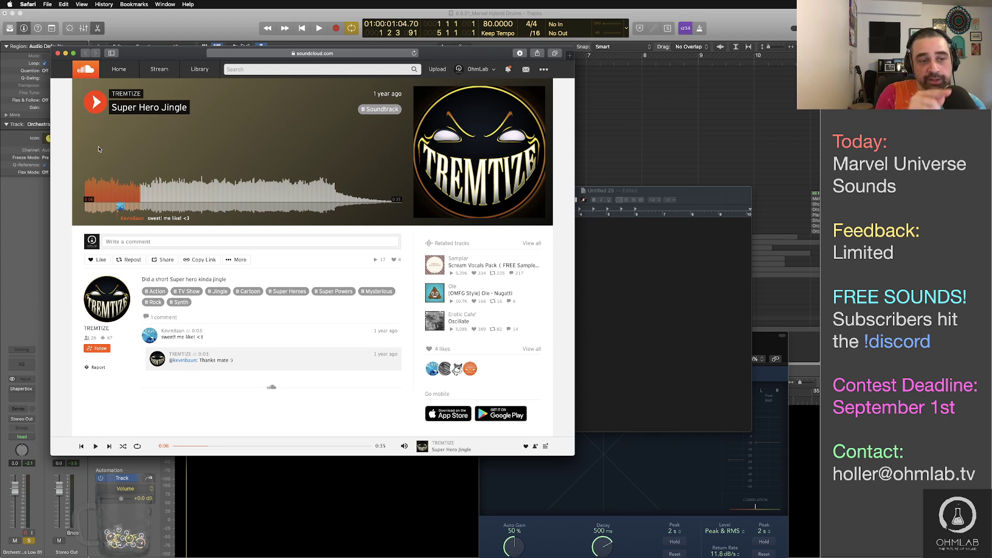
pyautogui.click(103, 105)
pyautogui.click(210, 197)
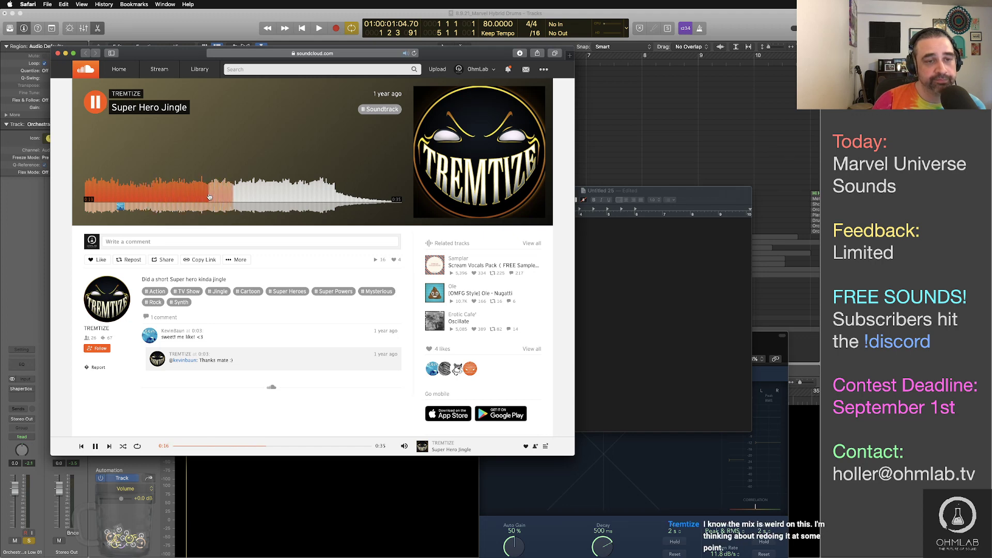
pyautogui.click(100, 106)
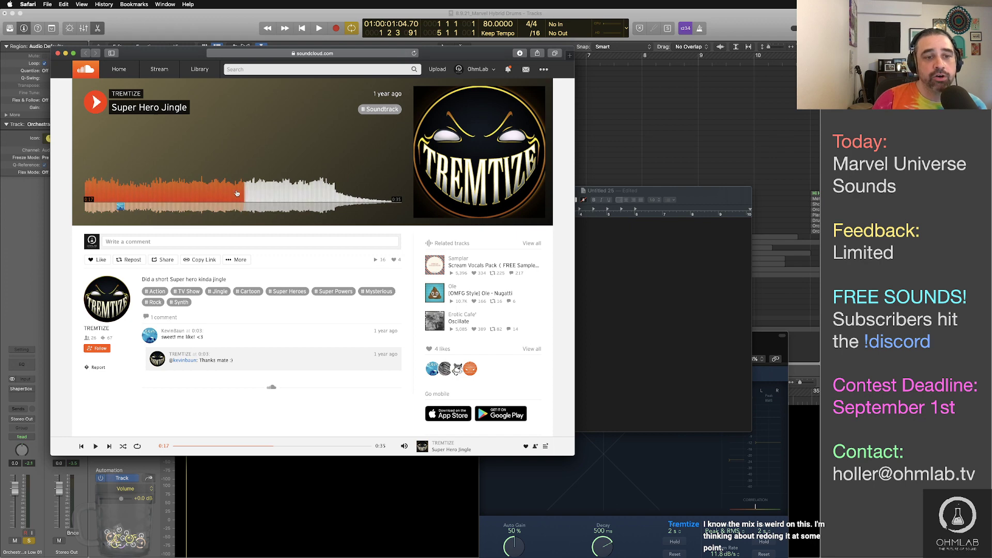
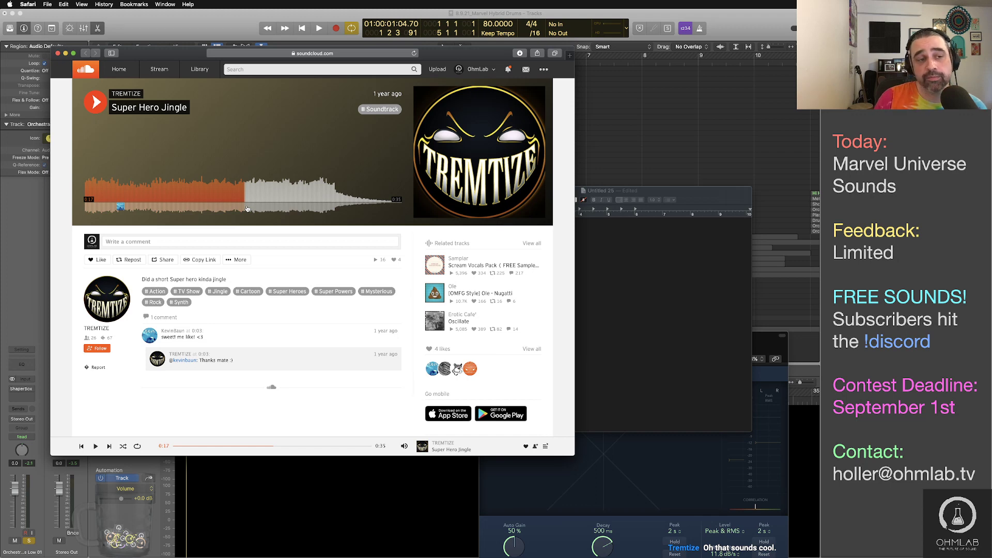
# Replay "Super Hero Jingle" from near the start, check the play queue, and sample the later sections before pausing
pyautogui.press('super+Tab')
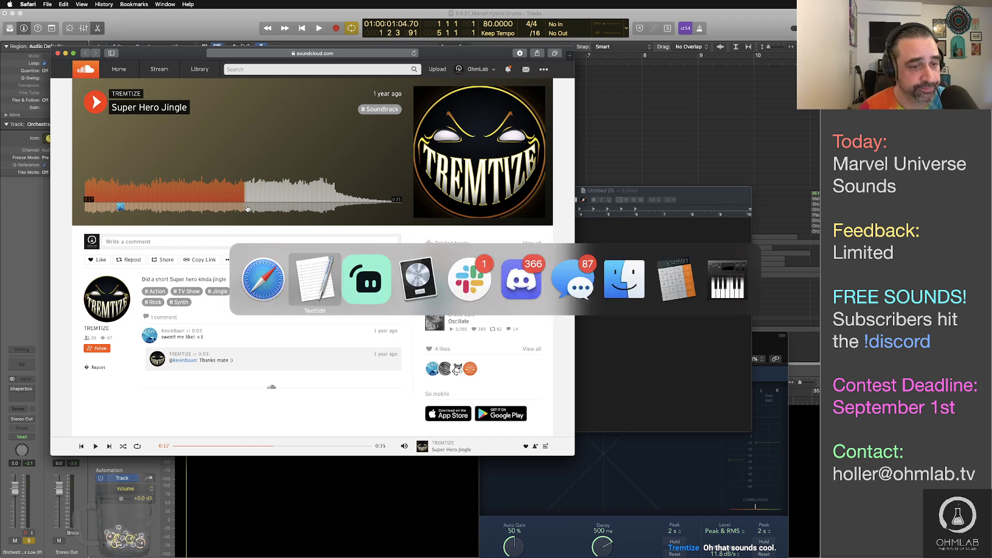
pyautogui.press('super+Tab')
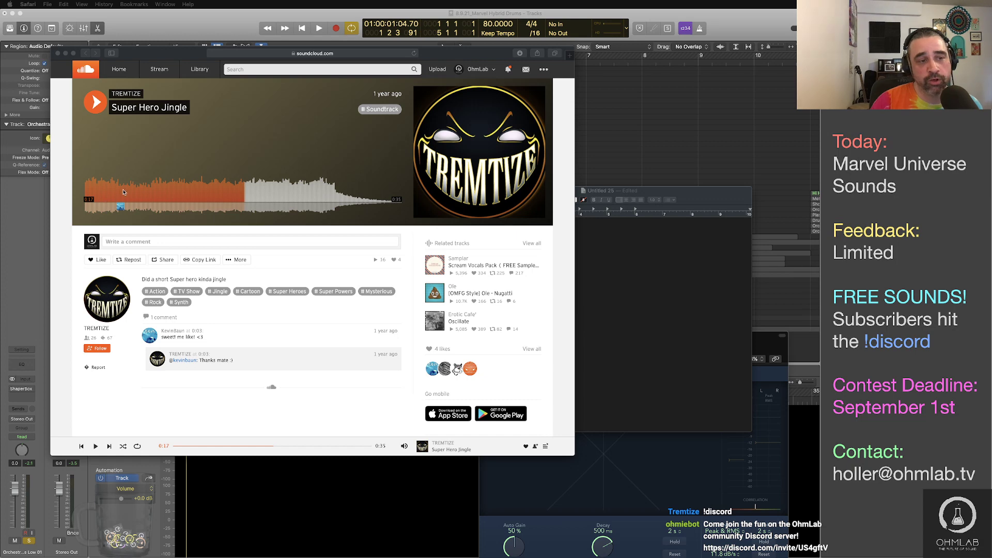
pyautogui.click(102, 194)
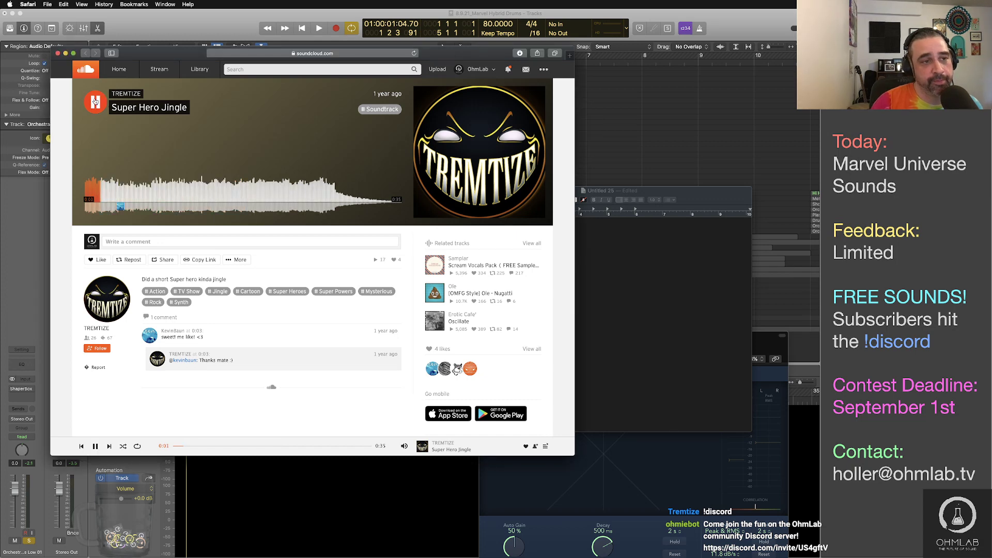
pyautogui.click(546, 446)
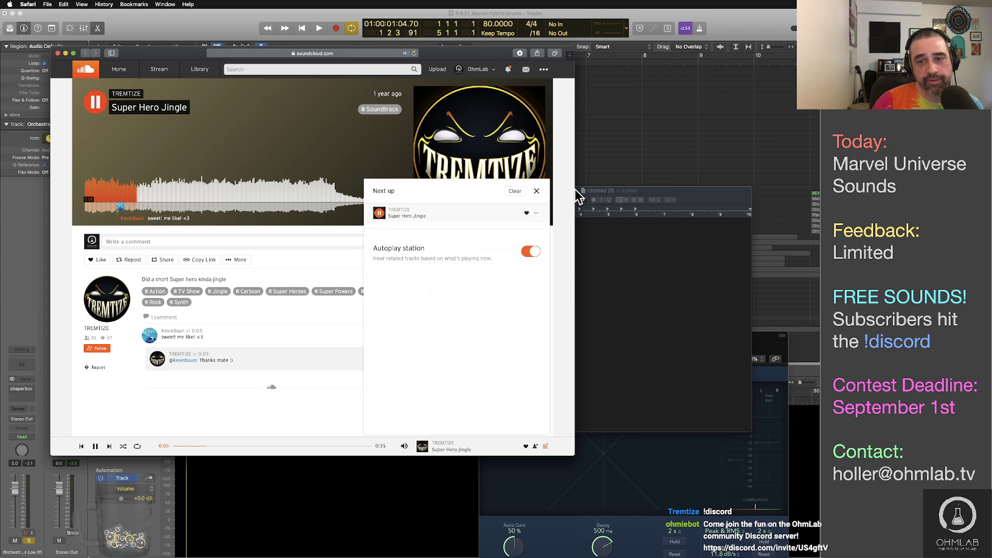
pyautogui.click(537, 191)
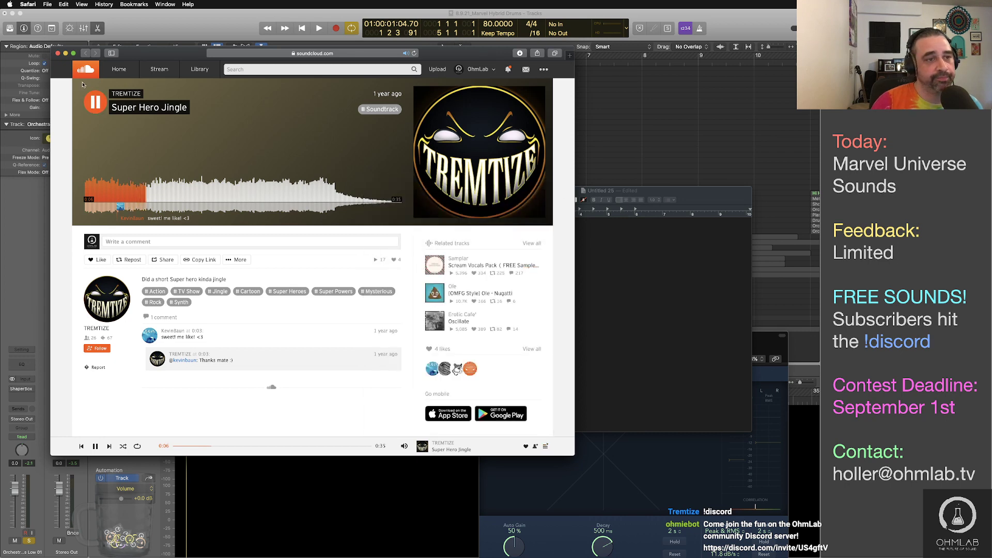
pyautogui.click(252, 197)
pyautogui.click(306, 196)
pyautogui.press('space')
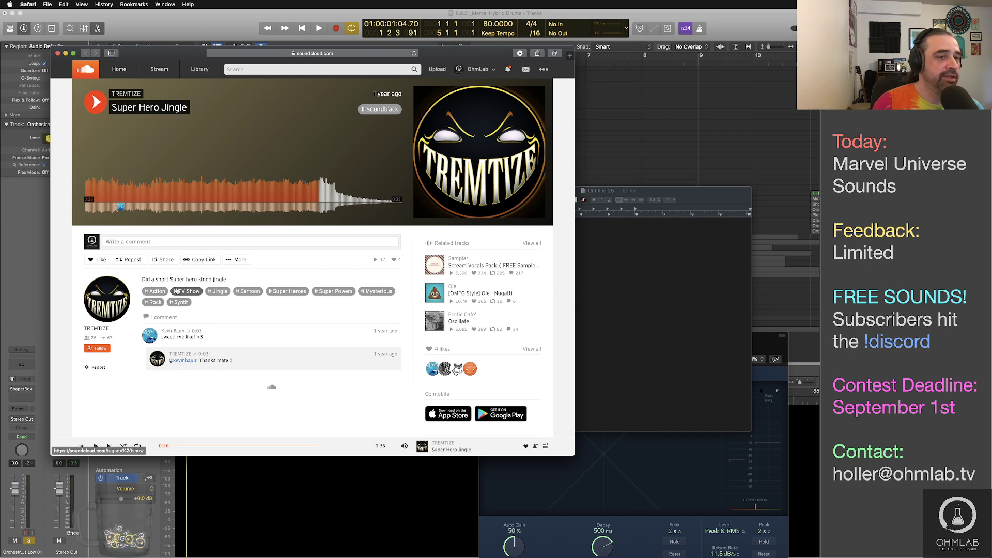
# Resume "Super Hero Jingle" and compare the passage around 0:05 with the one around 0:21, finishing with the track paused
pyautogui.press('space')
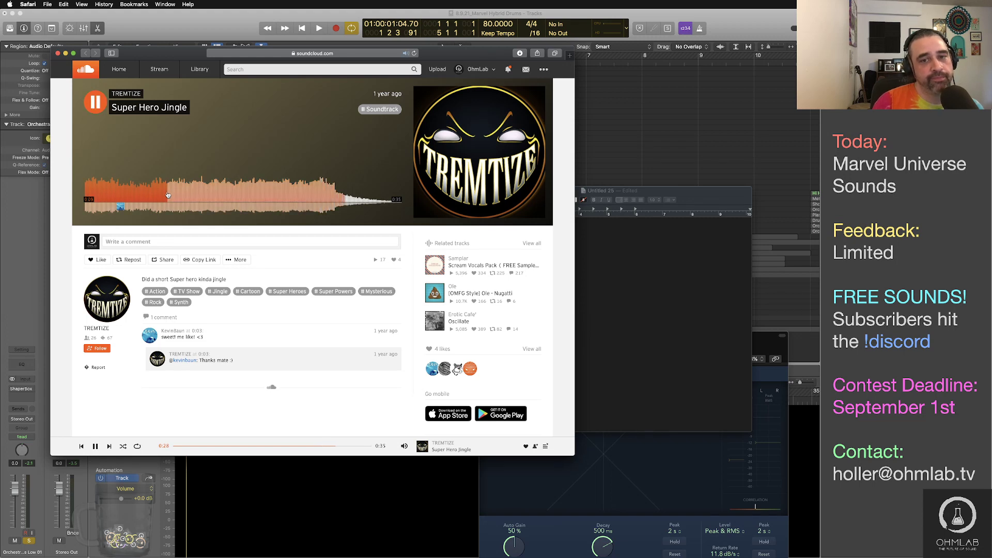
pyautogui.click(136, 197)
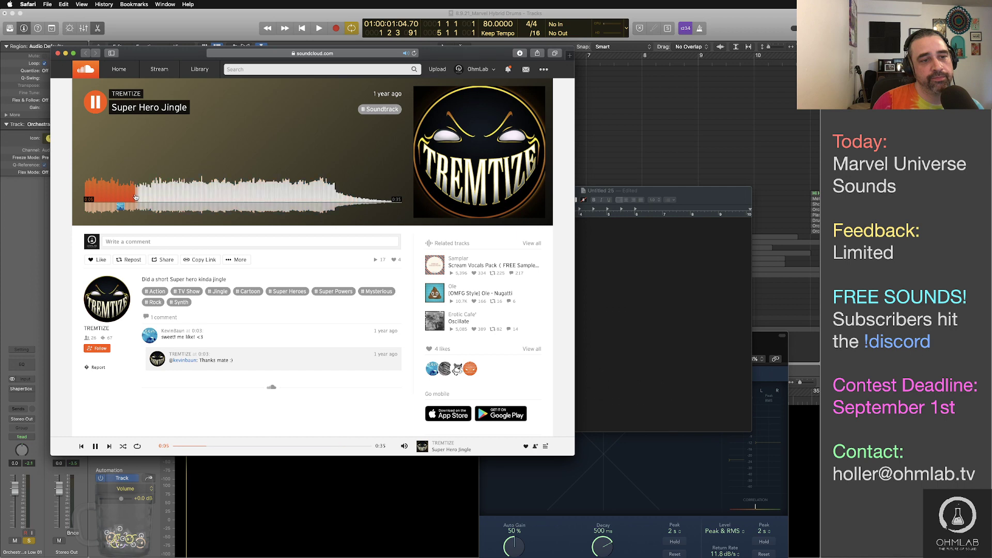
pyautogui.click(270, 193)
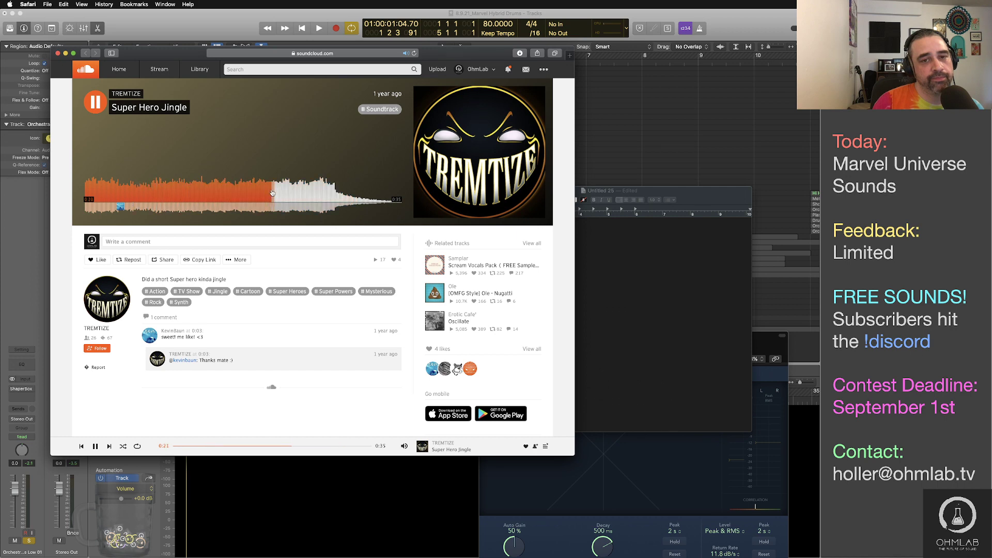
pyautogui.click(95, 107)
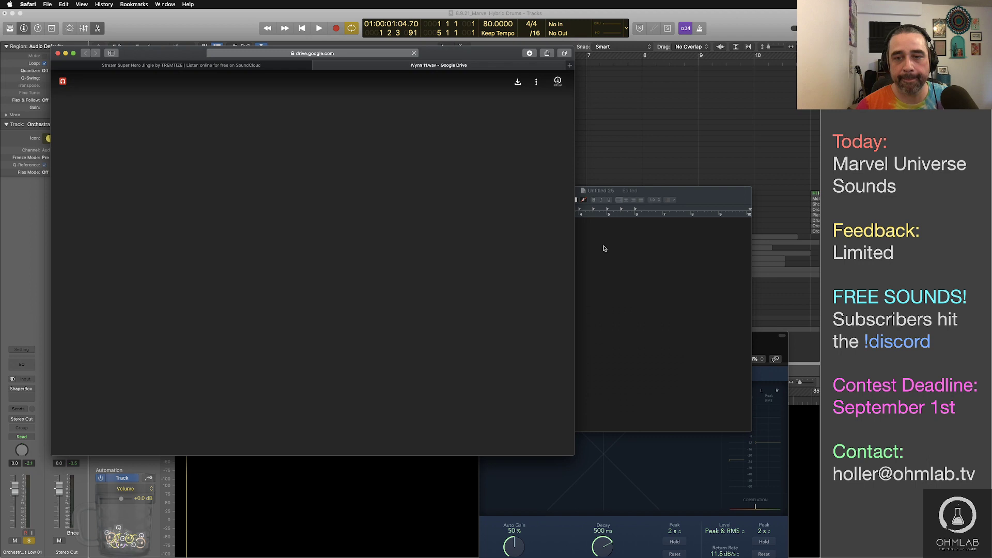
# Replace the heading in the feedback document with the name of the artist who submitted "Wynn 11.wav" and start a new line
pyautogui.click(523, 232)
pyautogui.press('super+a')
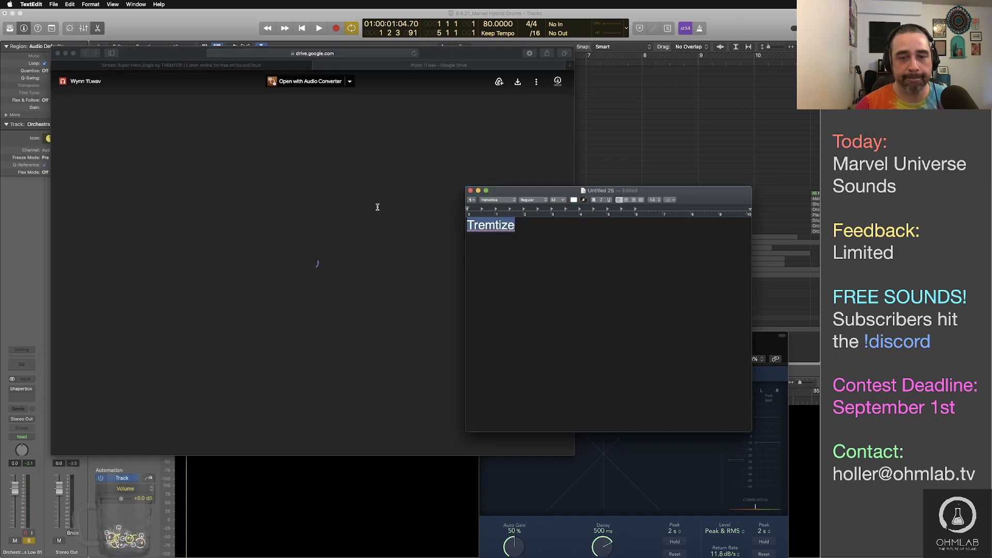
pyautogui.write('n')
pyautogui.press('BackSpace')
pyautogui.write('N')
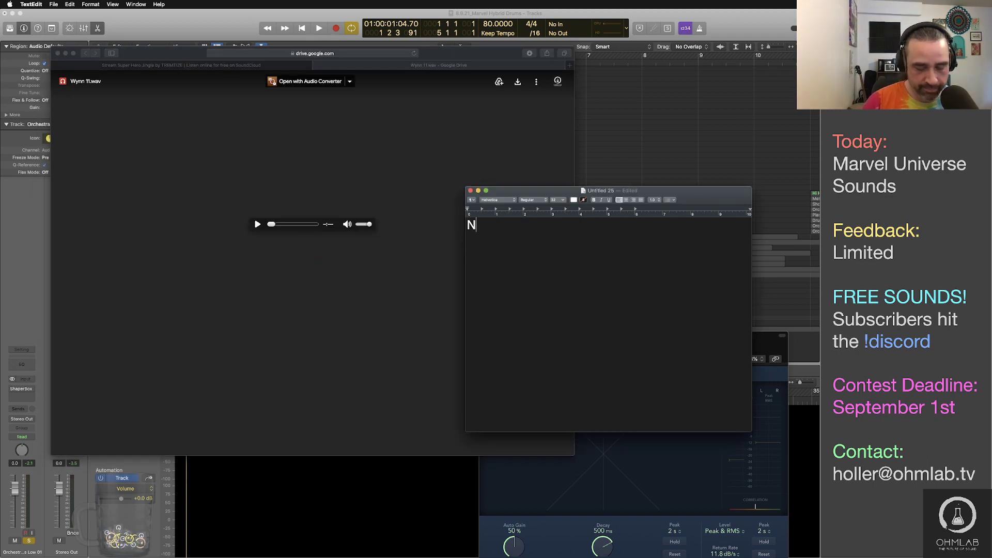
pyautogui.write('anoWires')
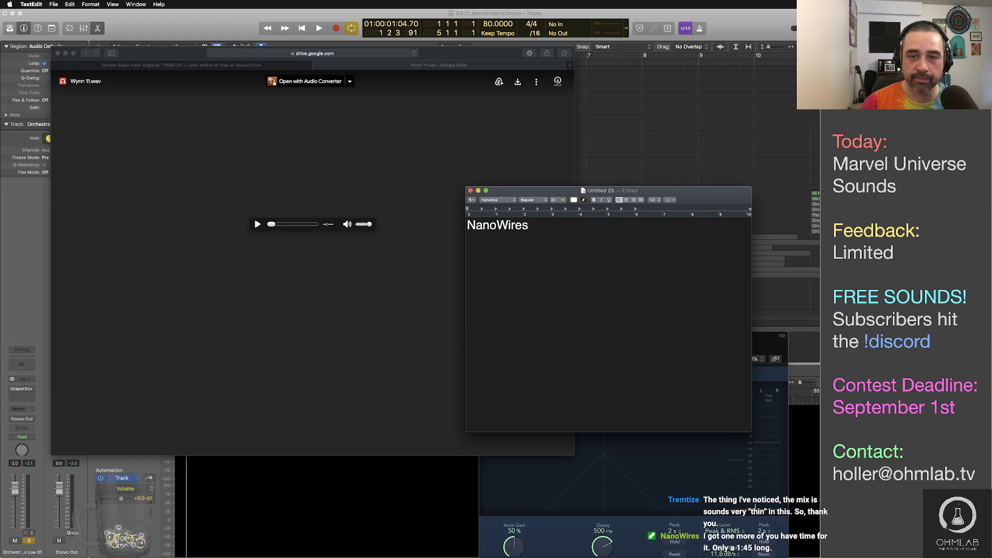
pyautogui.press('Return')
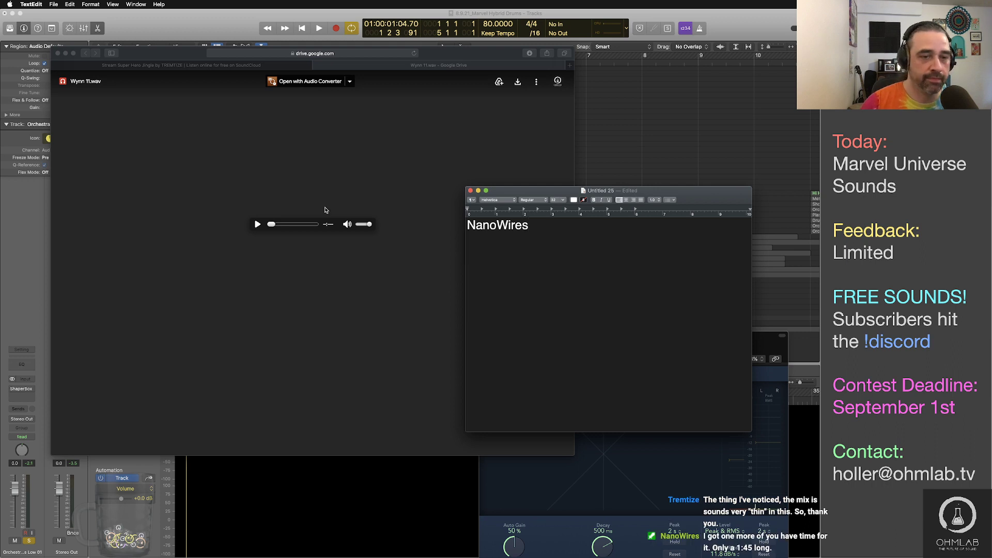
# Play "Wynn 11.wav" and write "Deadmau5y" as the first feedback note, leaving a blank line after it
pyautogui.click(257, 231)
pyautogui.click(258, 224)
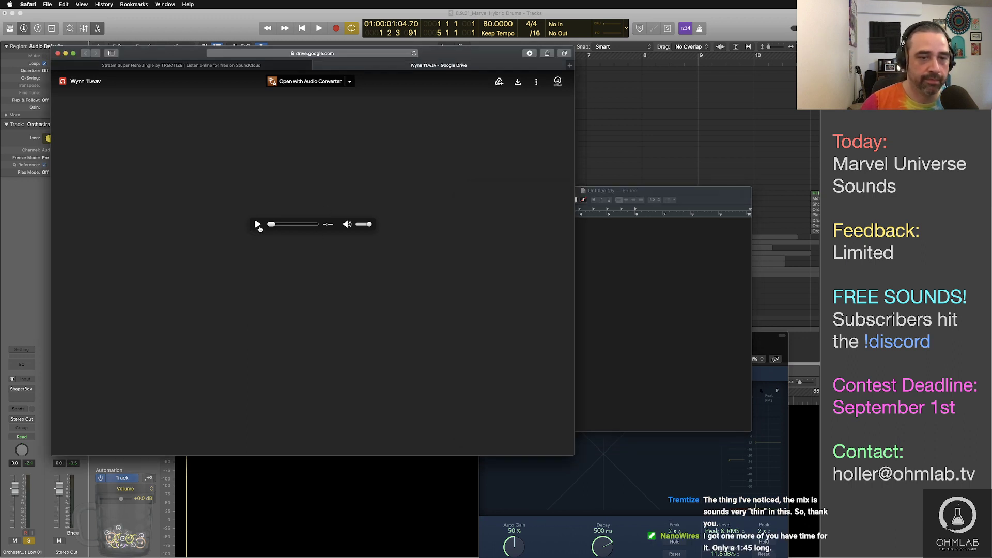
pyautogui.click(592, 271)
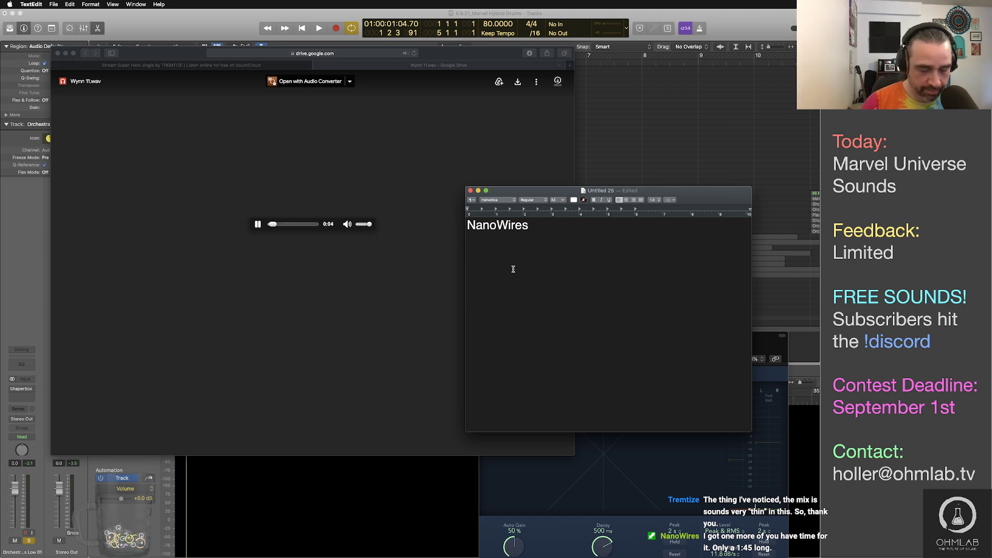
pyautogui.write('Dead')
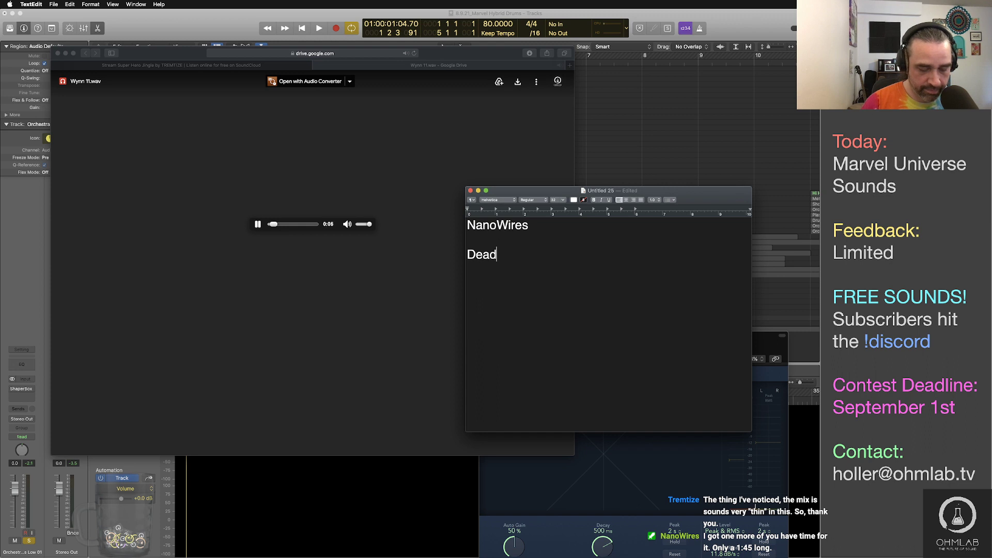
pyautogui.write('maup')
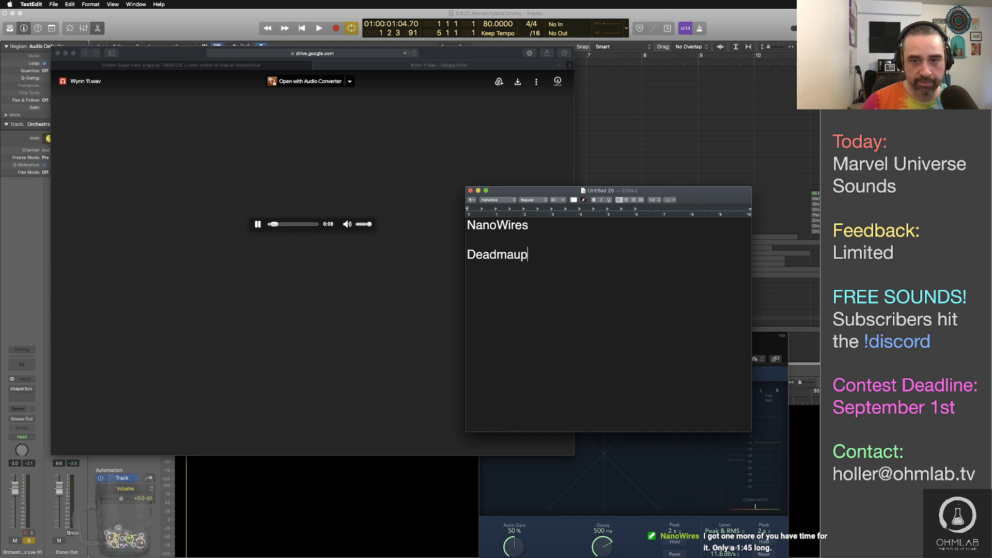
pyautogui.press('BackSpace')
pyautogui.write('s')
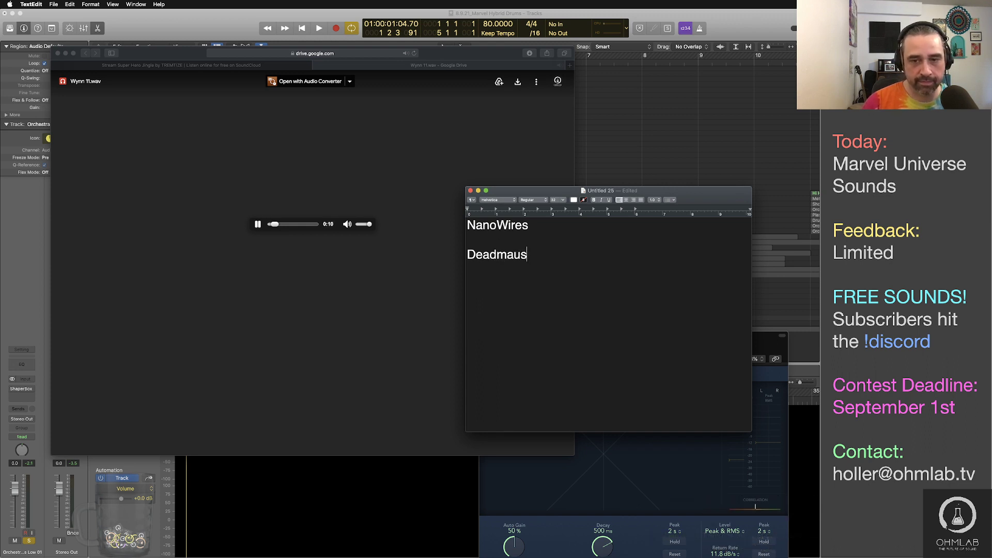
pyautogui.press('BackSpace')
pyautogui.write('5')
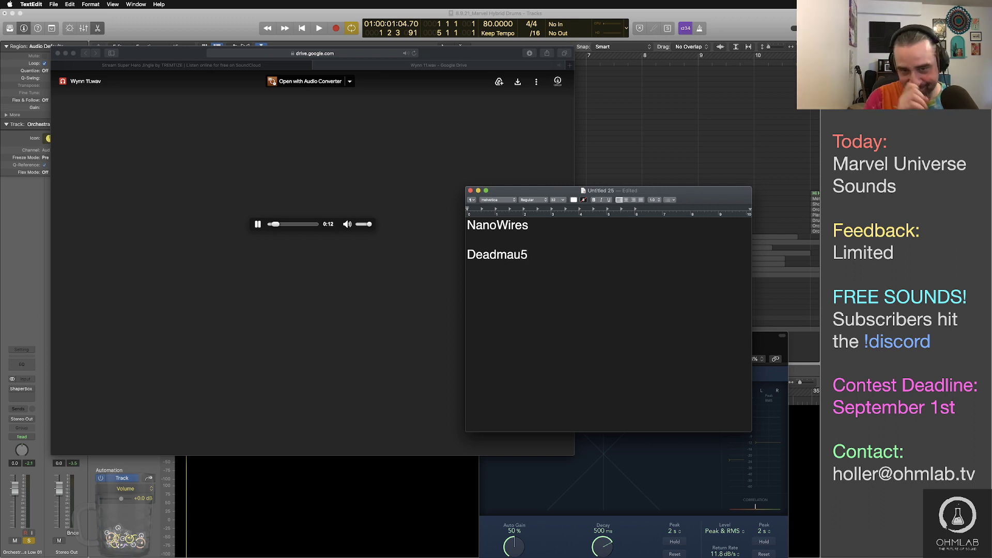
pyautogui.write('y')
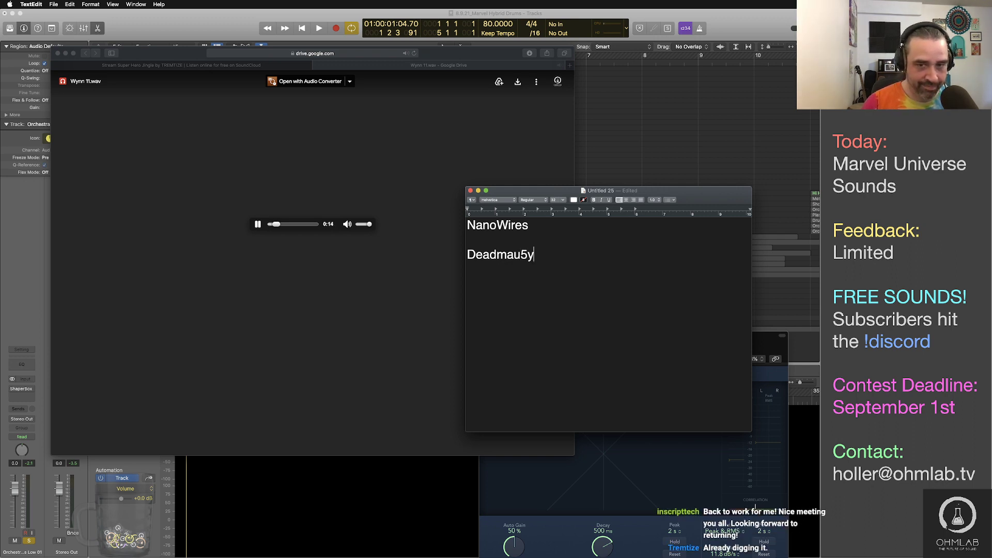
pyautogui.press('Return')
pyautogui.press('Return')
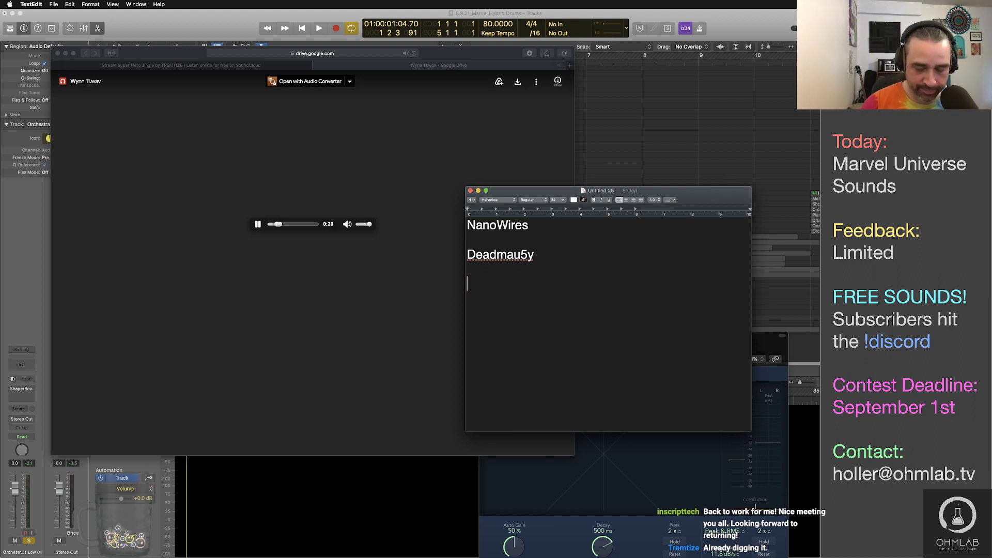
# Add the timestamped note "0:17 that low metallic synth!" and start a new paragraph
pyautogui.write('0:17 tha')
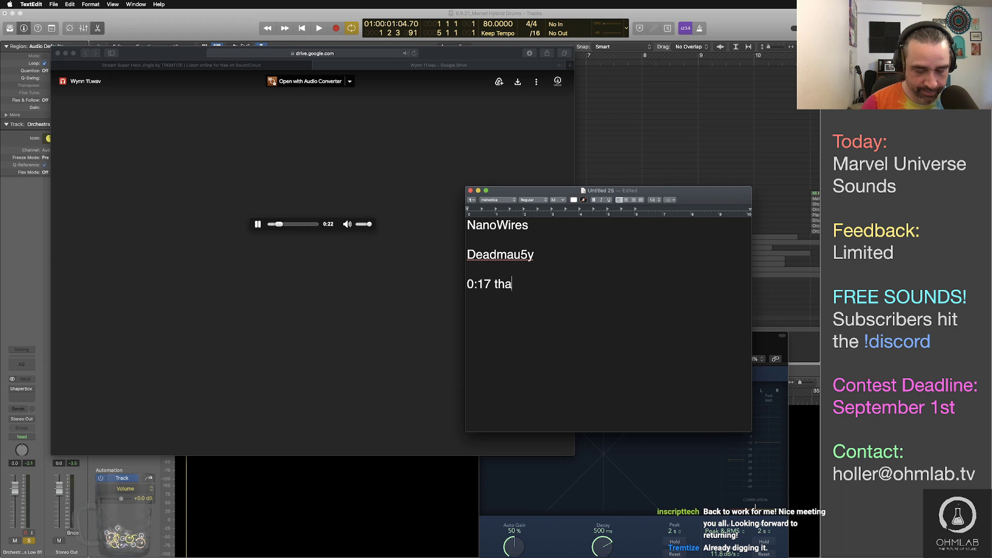
pyautogui.write('t low metal')
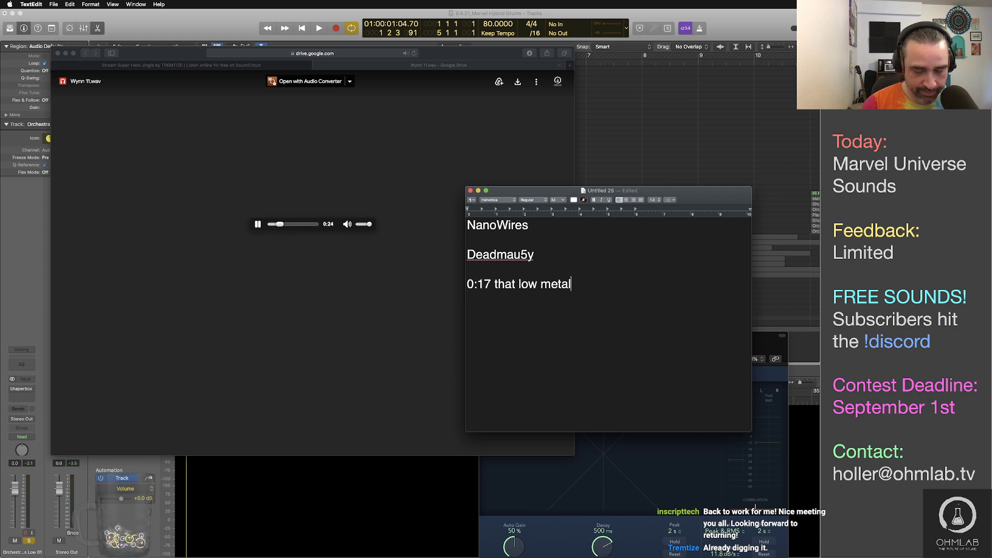
pyautogui.write('lic syn')
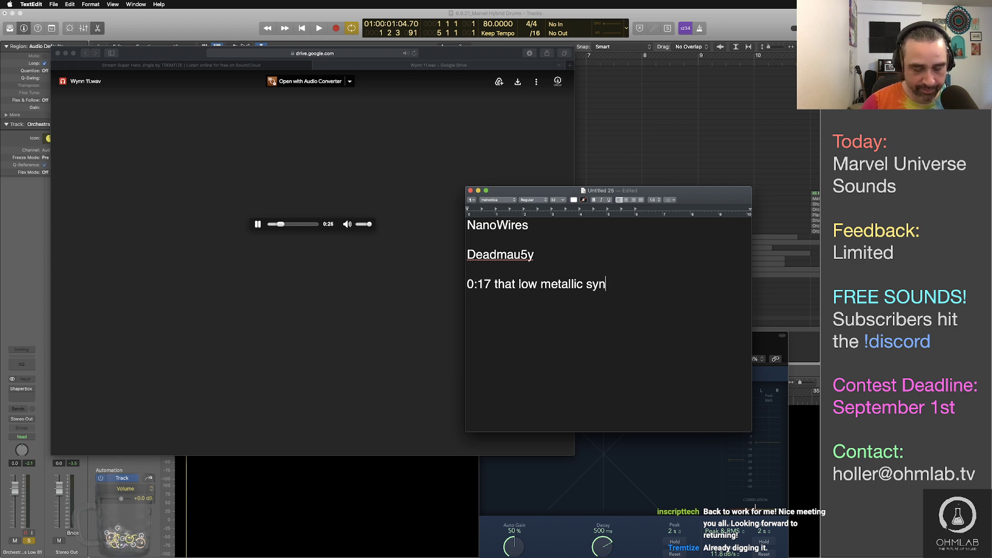
pyautogui.write('th!')
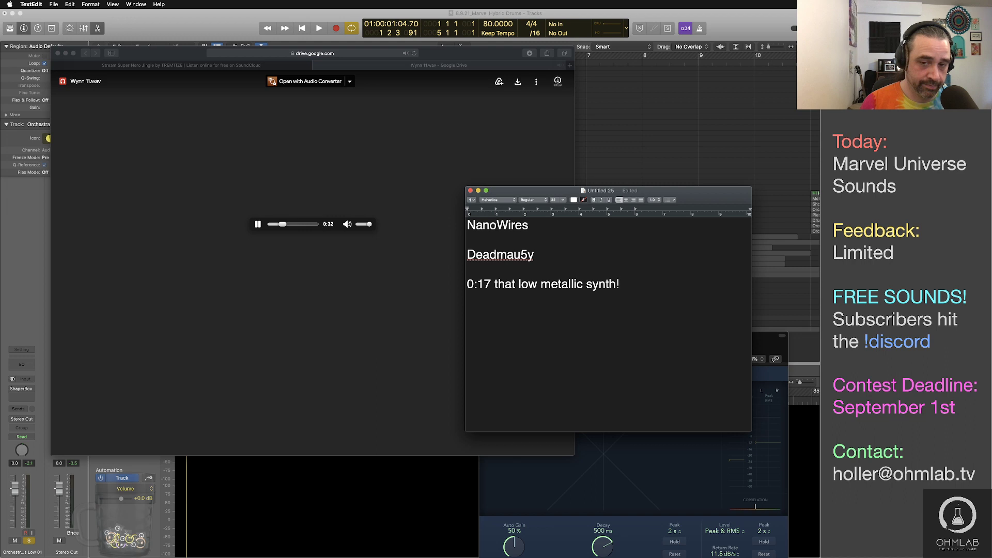
pyautogui.press('Return')
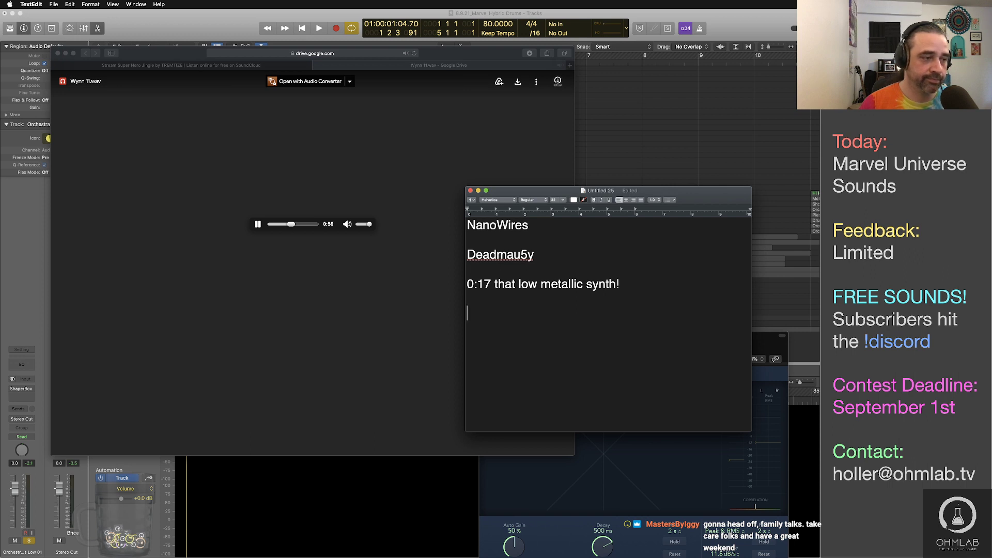
# Pause and resume "Wynn 11.wav" around 1:01, and skip back to about 0:49 to replay the passage
pyautogui.click(258, 226)
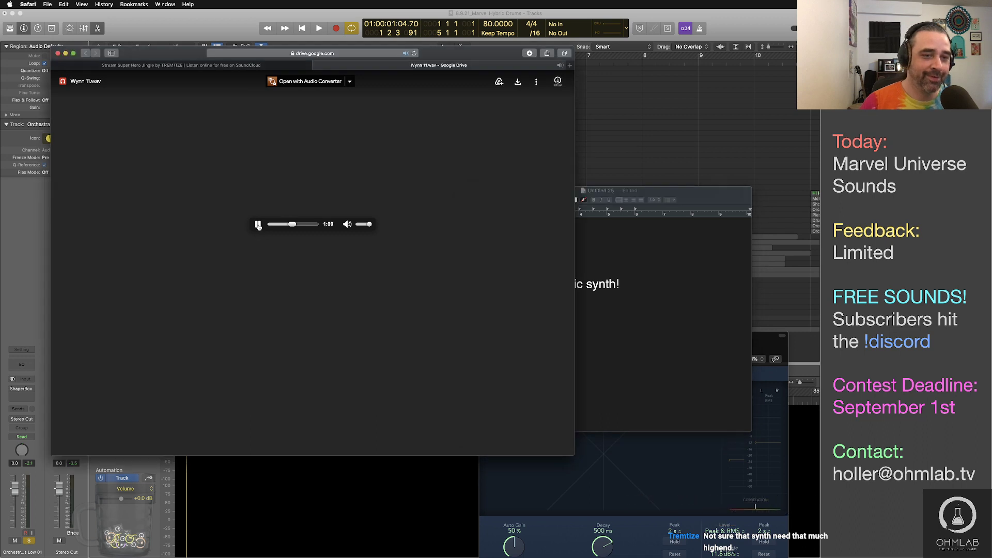
pyautogui.click(259, 226)
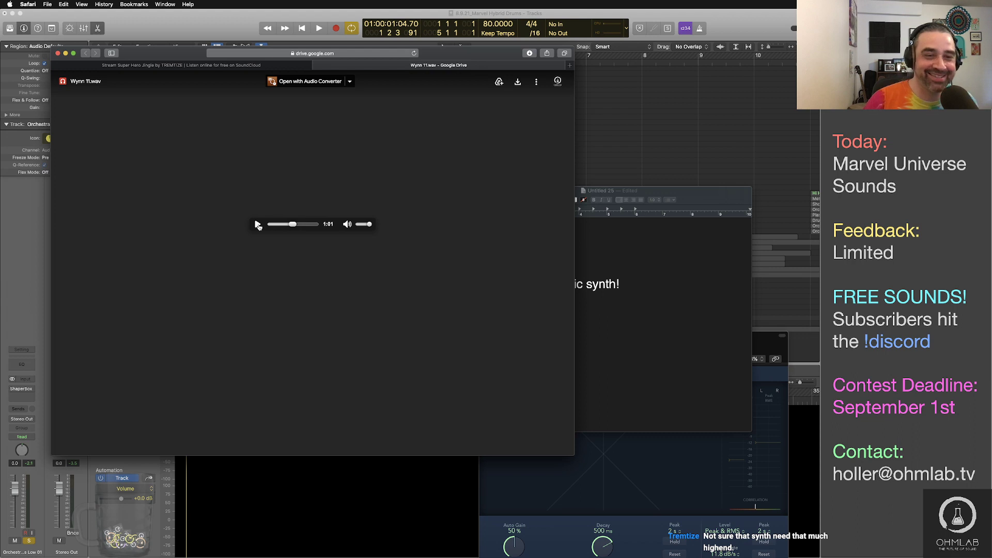
pyautogui.click(257, 226)
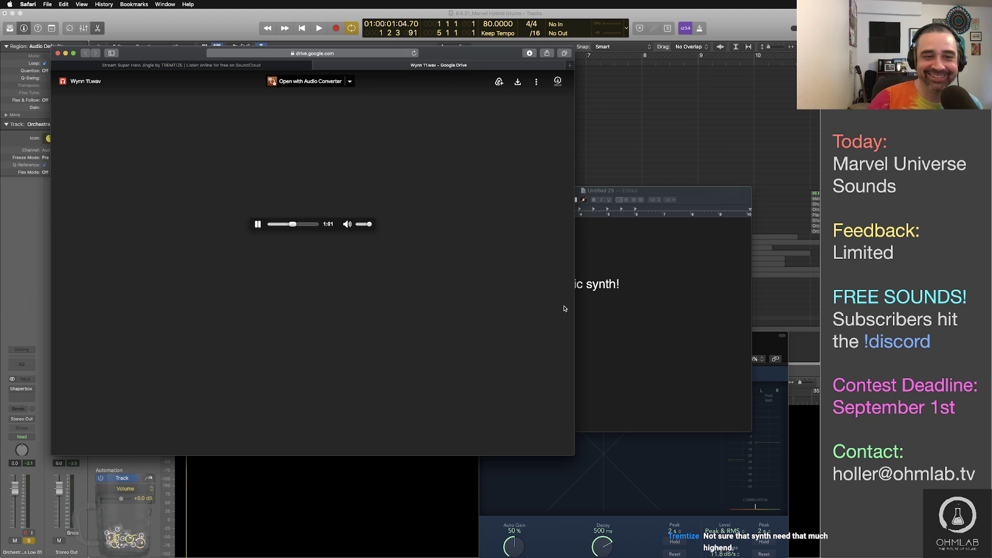
pyautogui.click(289, 225)
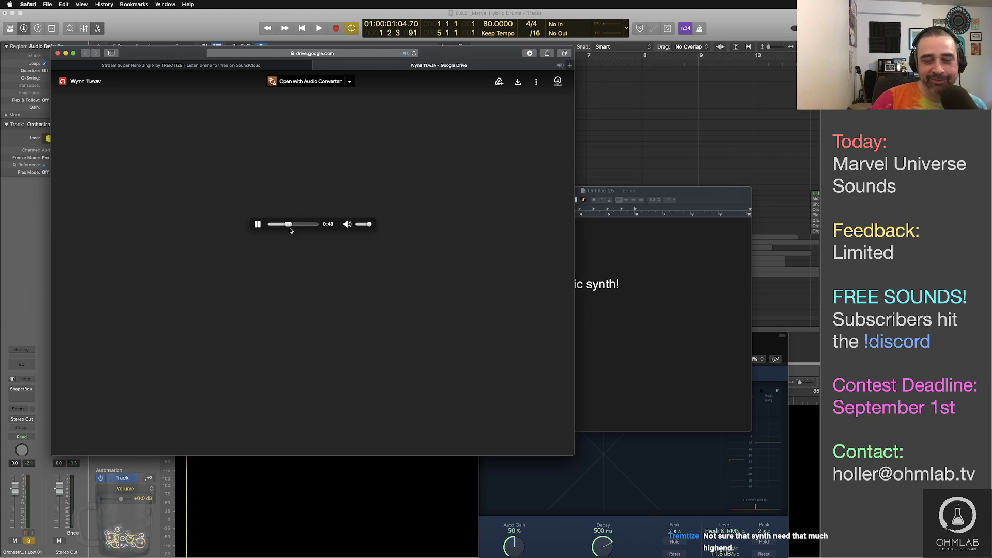
# Add the timestamped note "1:00 Wha?!?!" below the synth comment in the feedback document
pyautogui.click(615, 329)
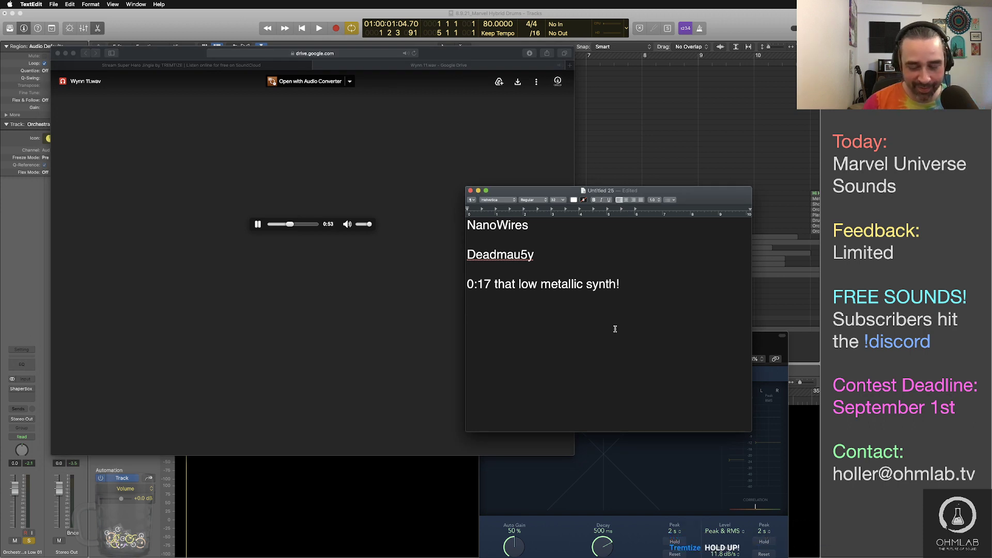
pyautogui.write('0')
pyautogui.press('BackSpace')
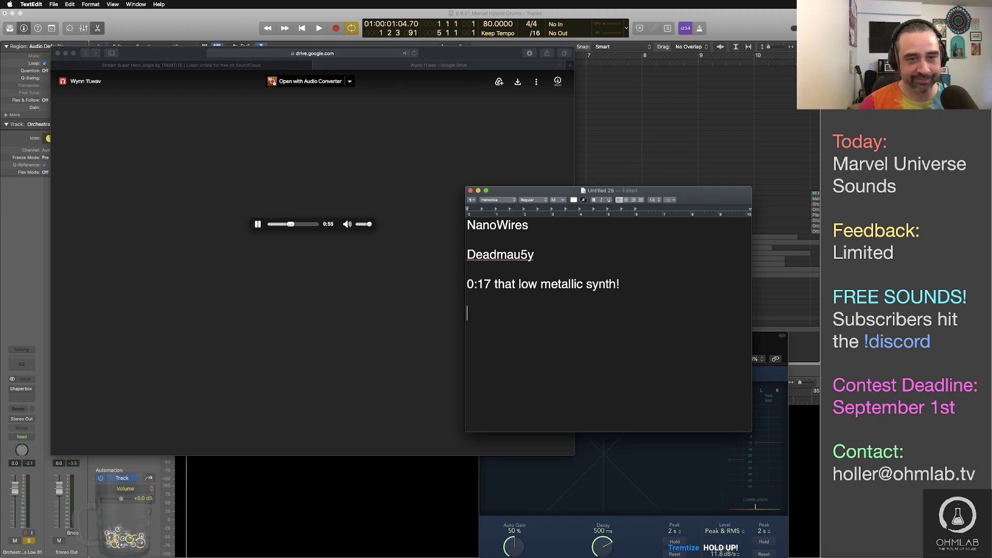
pyautogui.write('1:00 ')
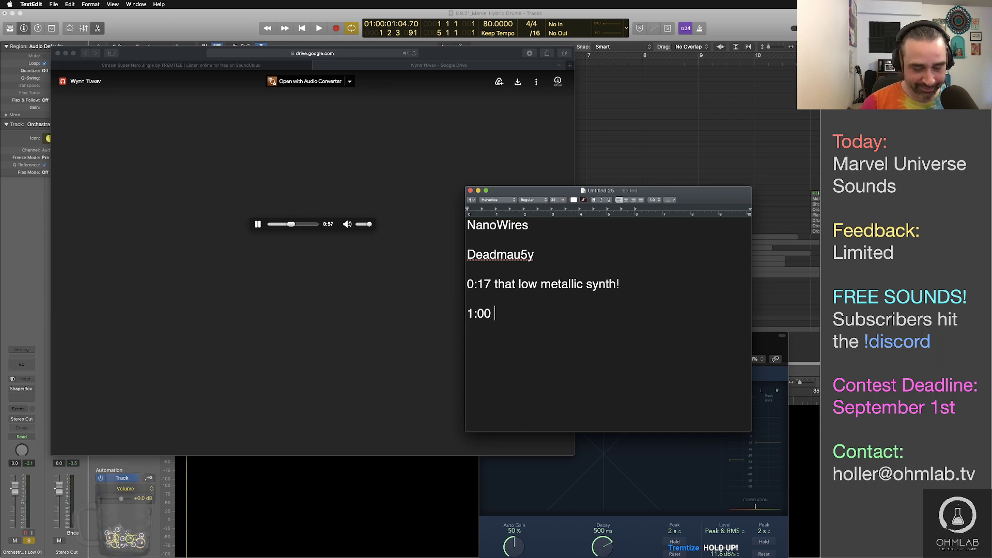
pyautogui.write('Wha?!?!')
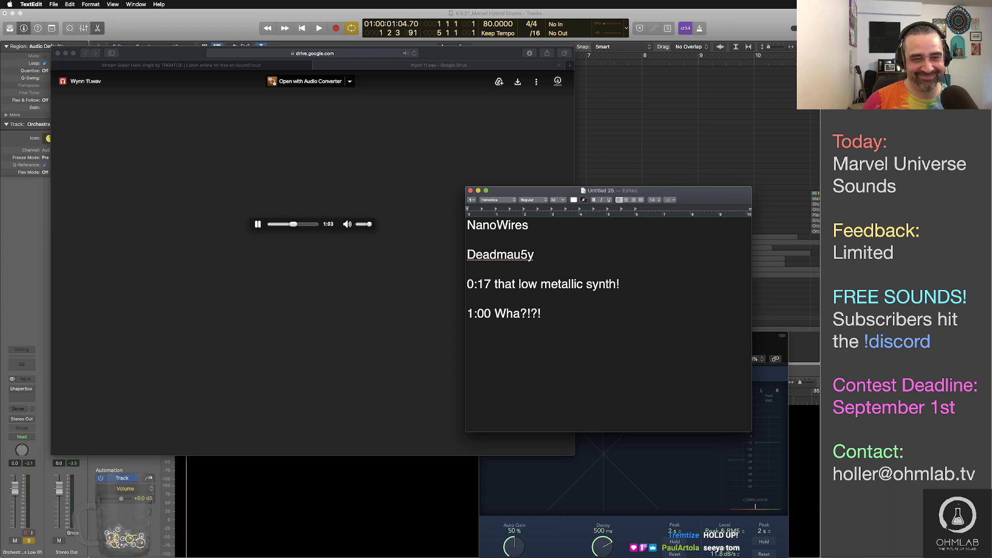
# Extend the 1:00 note with "It's stretch that out, to better match the half-time feel of the next section" and start a new paragraph
pyautogui.write('It')
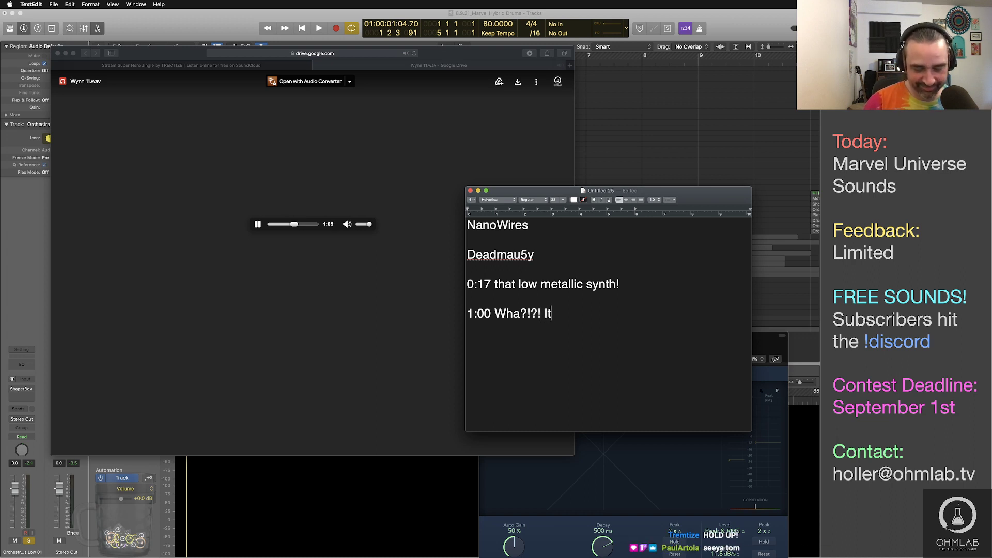
pyautogui.write("'s stretch that ou")
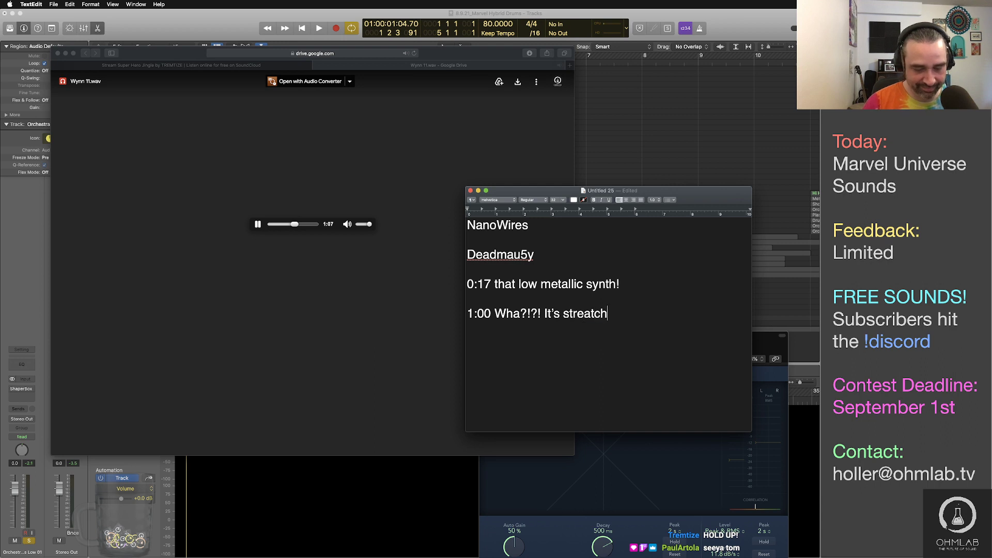
pyautogui.write('t, to ')
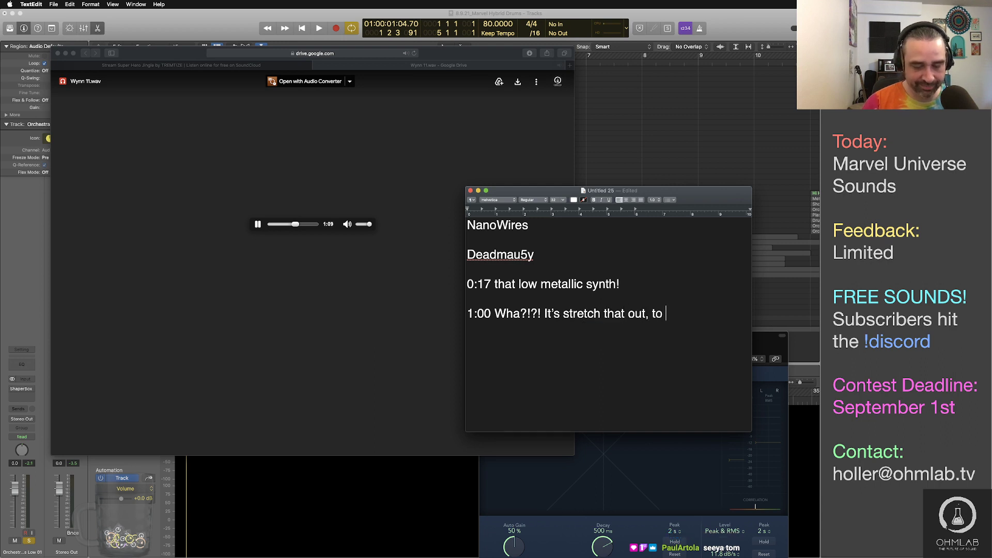
pyautogui.write('better match the ')
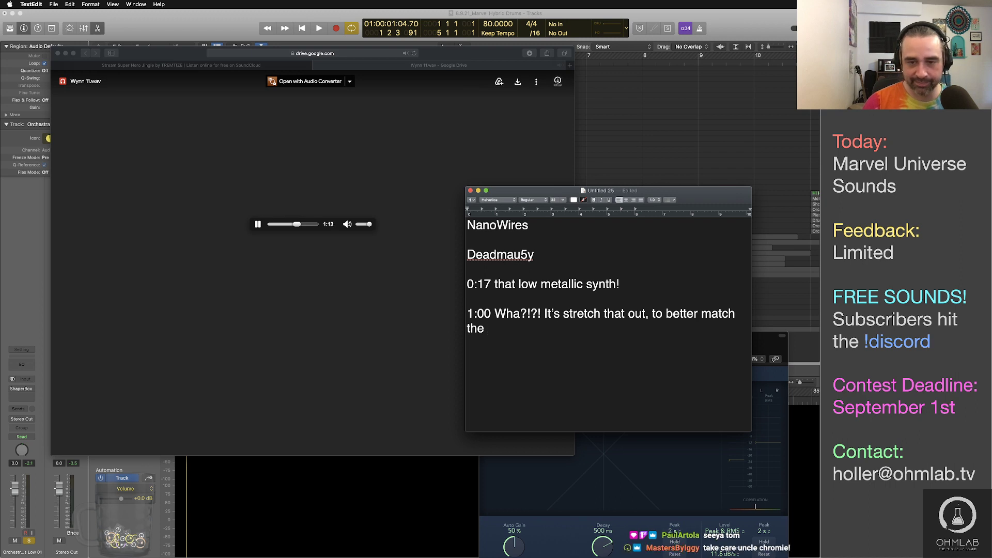
pyautogui.write('half-ti')
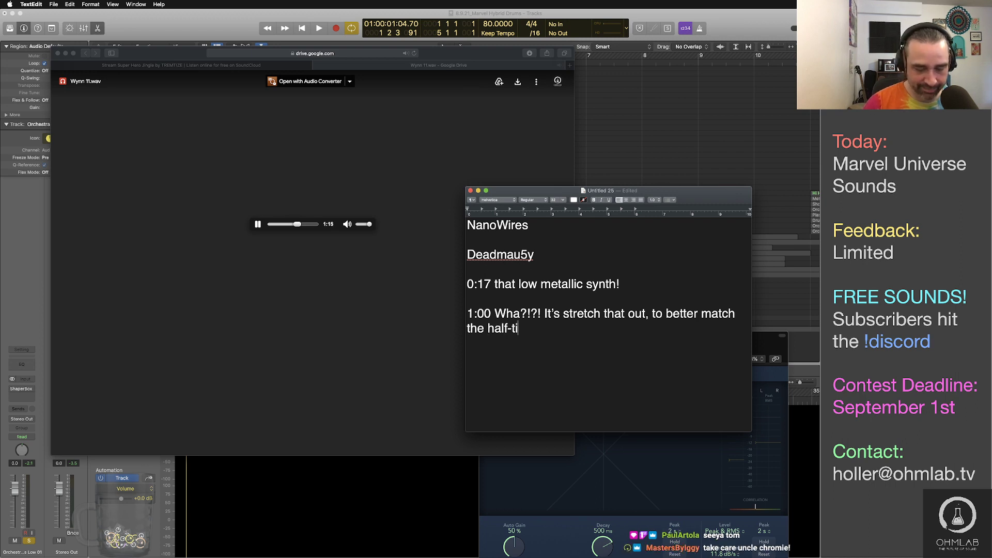
pyautogui.write('me feel of the')
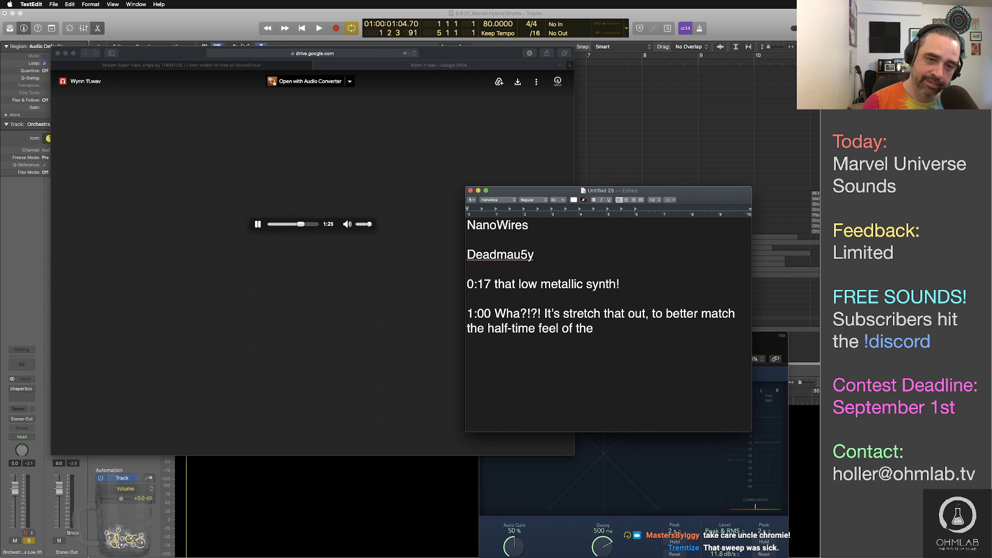
pyautogui.write('next ')
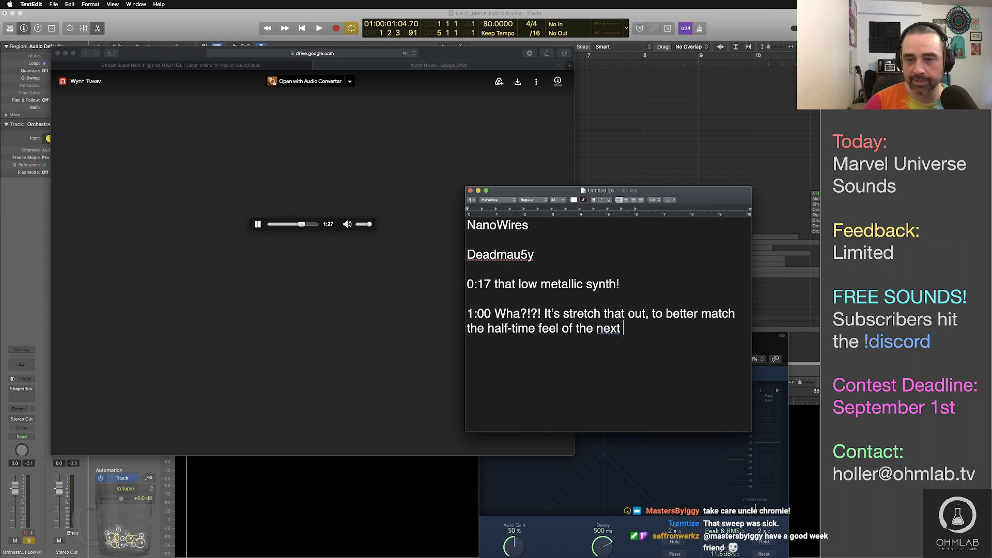
pyautogui.write('section')
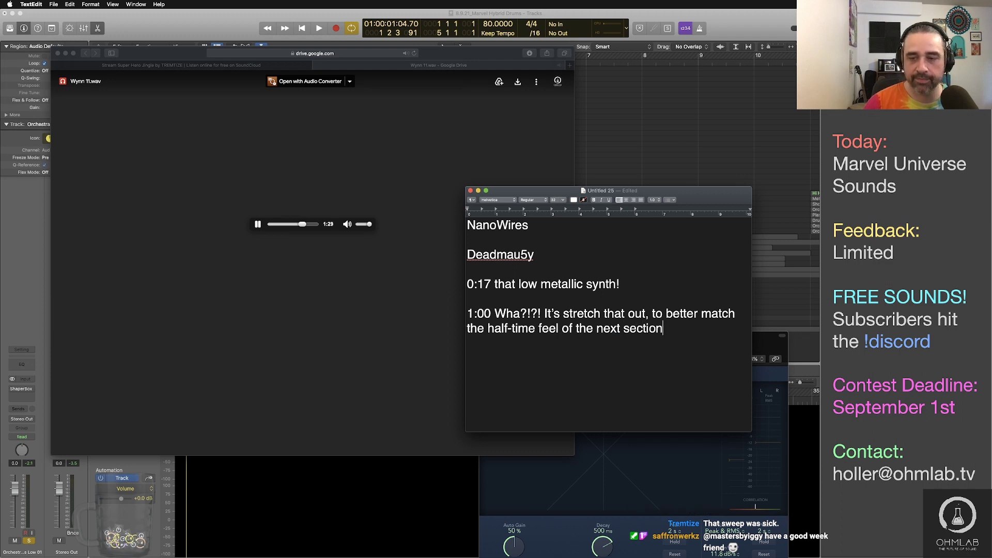
pyautogui.press('Return')
pyautogui.press('Return')
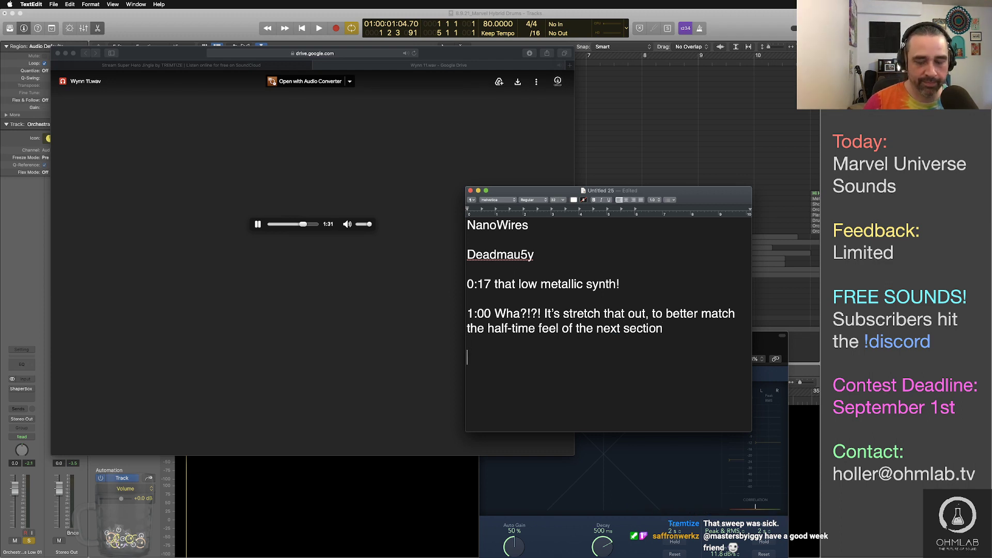
# Add the notes "LUFs are hot on this homie" and "Vox sample is a bit buried behind the congestion in the middle" as separate paragraphs
pyautogui.write('LUFs are ho')
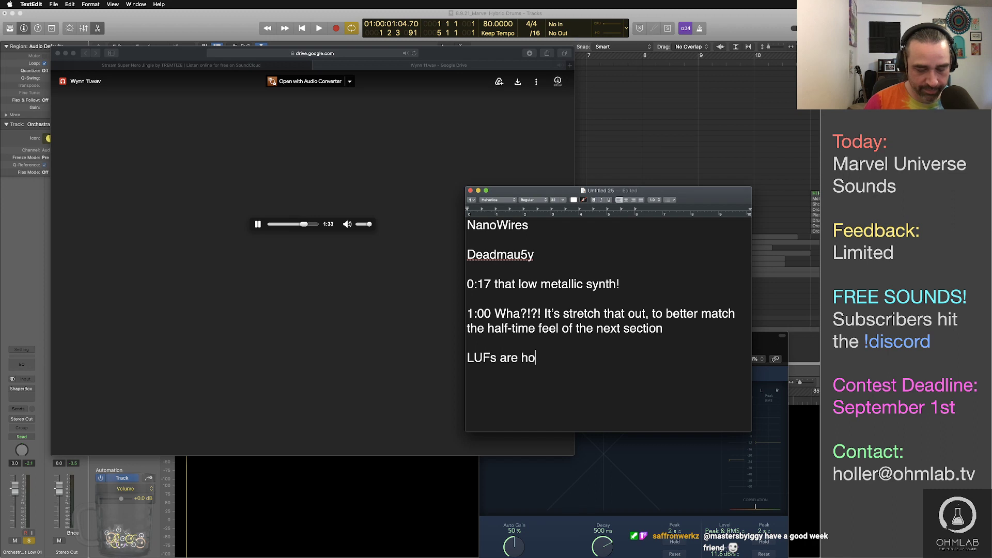
pyautogui.write('t on this homie  ')
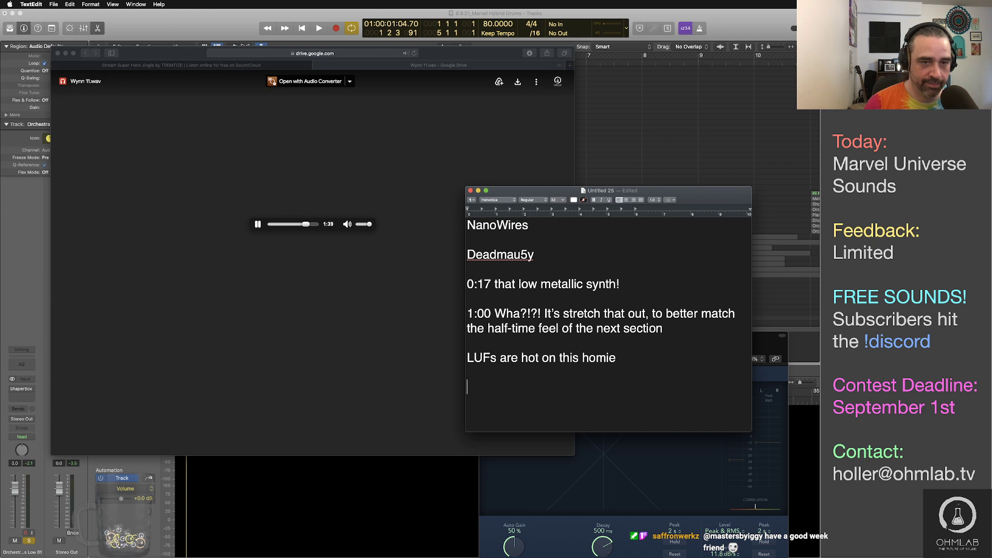
pyautogui.write('Vox sam')
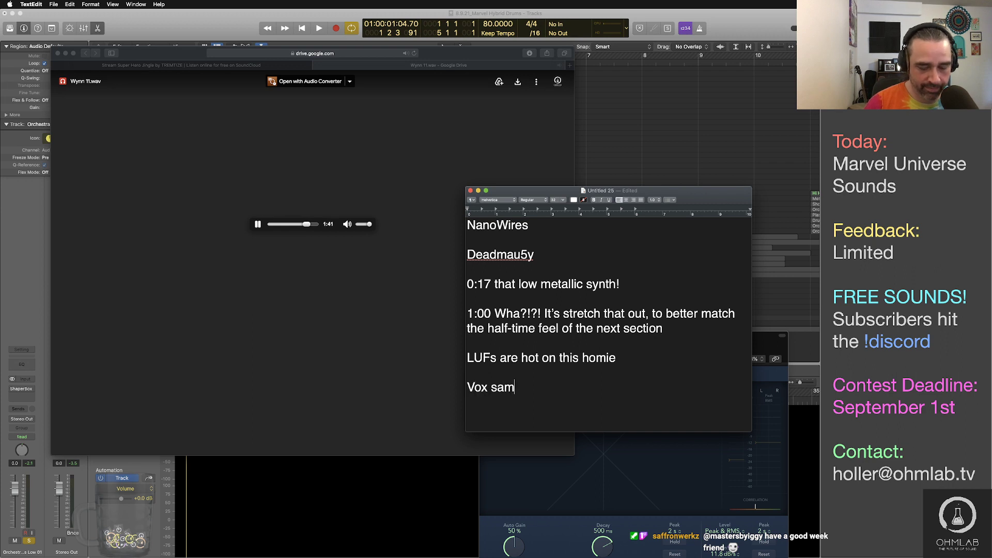
pyautogui.write('ple is a bit')
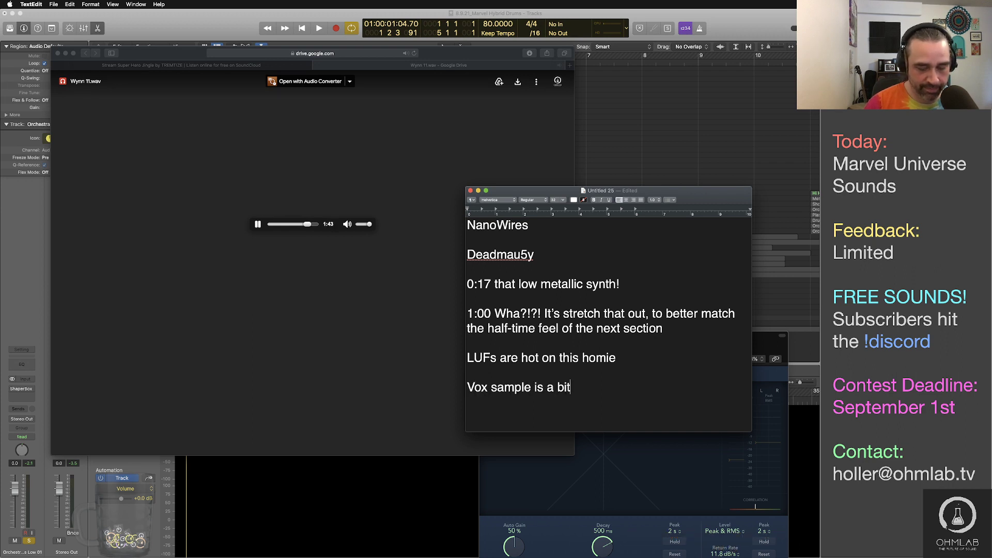
pyautogui.write(' buried b')
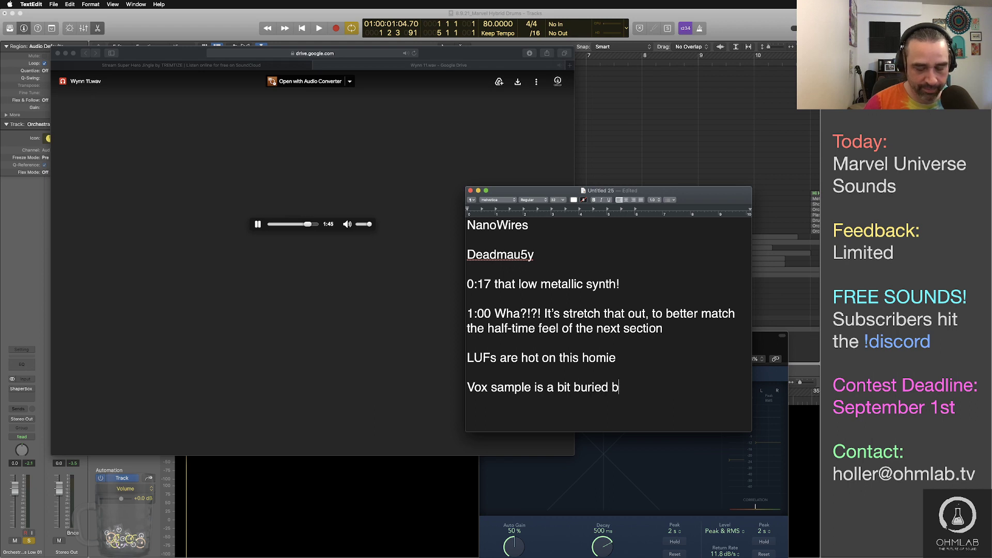
pyautogui.write('ehind the ')
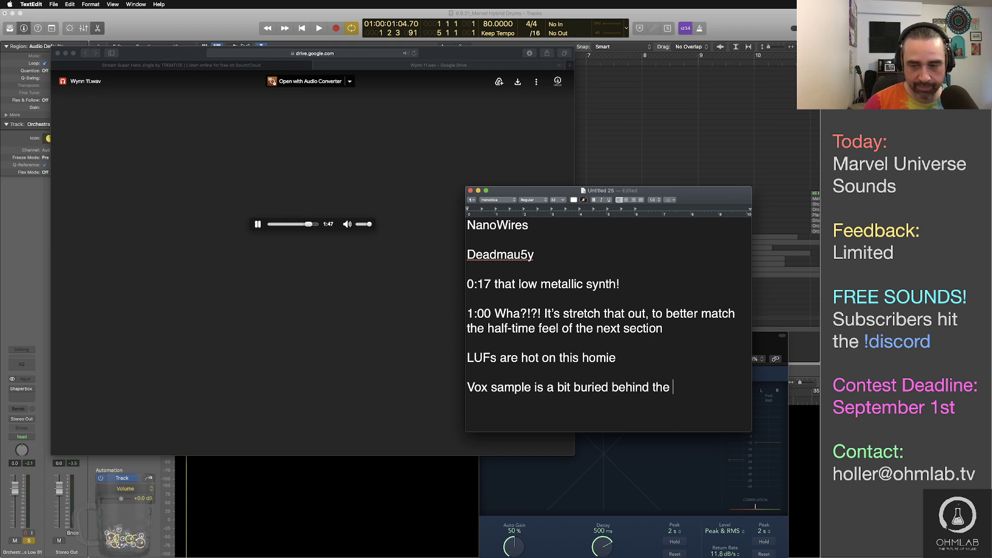
pyautogui.write('conge')
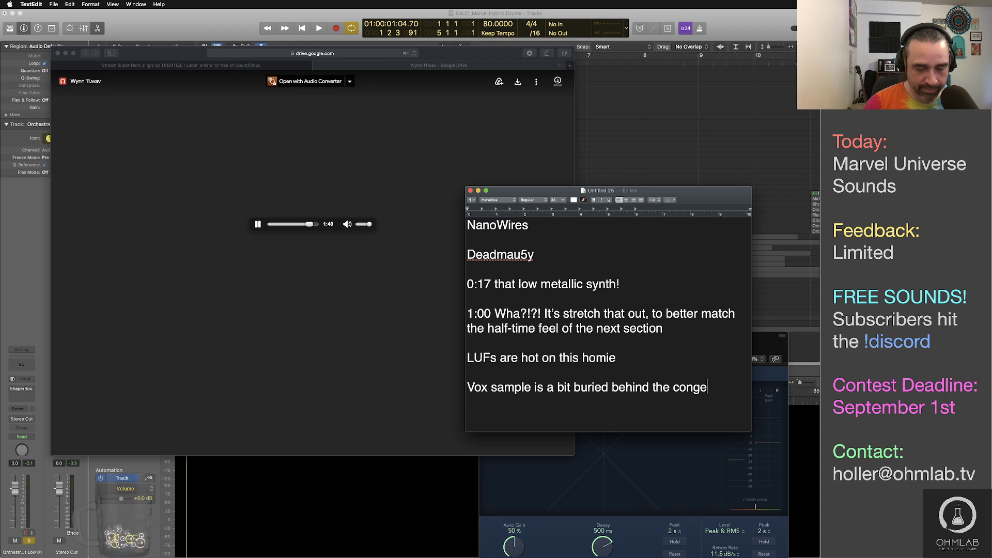
pyautogui.write('stion in the middle')
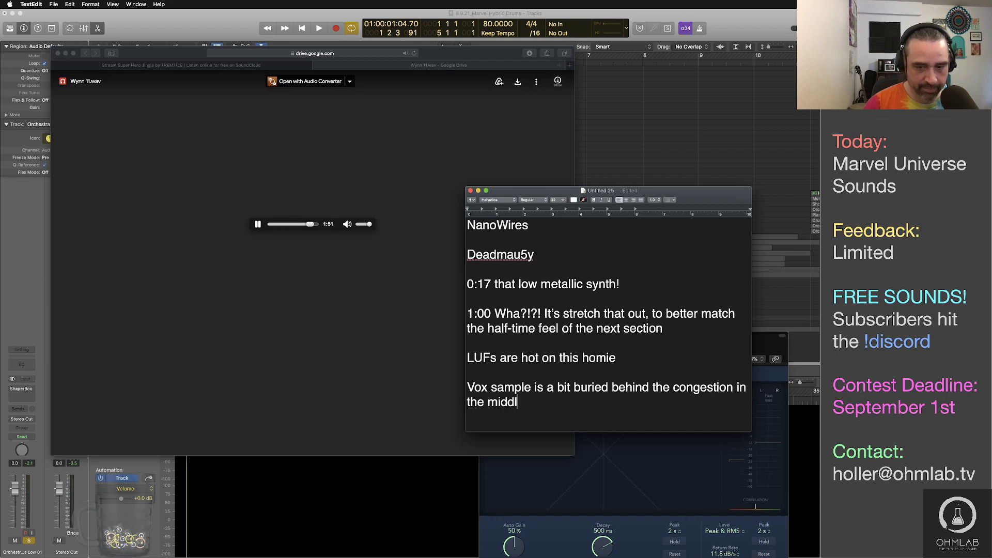
pyautogui.press('Return')
pyautogui.press('Return')
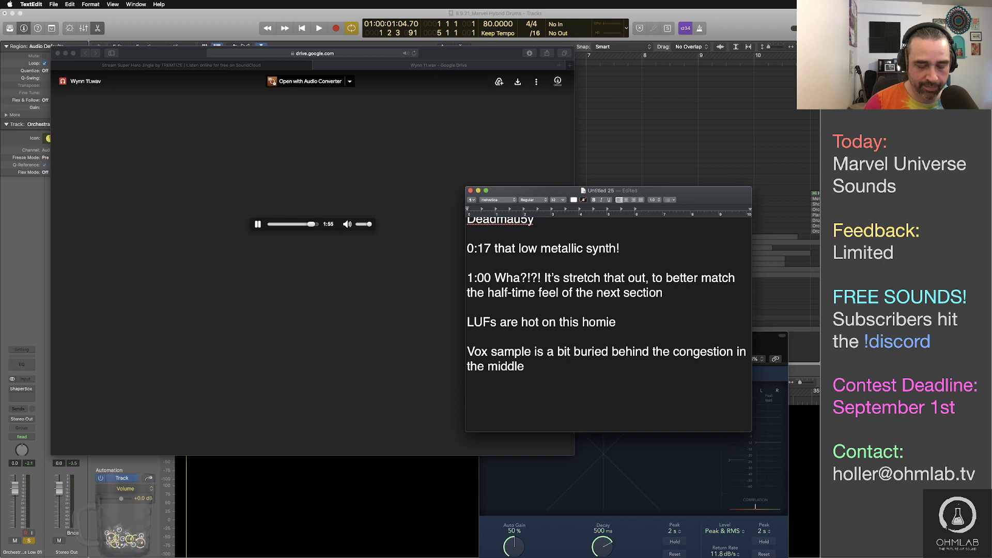
# Add the timestamped note "1:56 that synth is too dominant overall, I'd choose a different hero" and start a new paragraph
pyautogui.write('1')
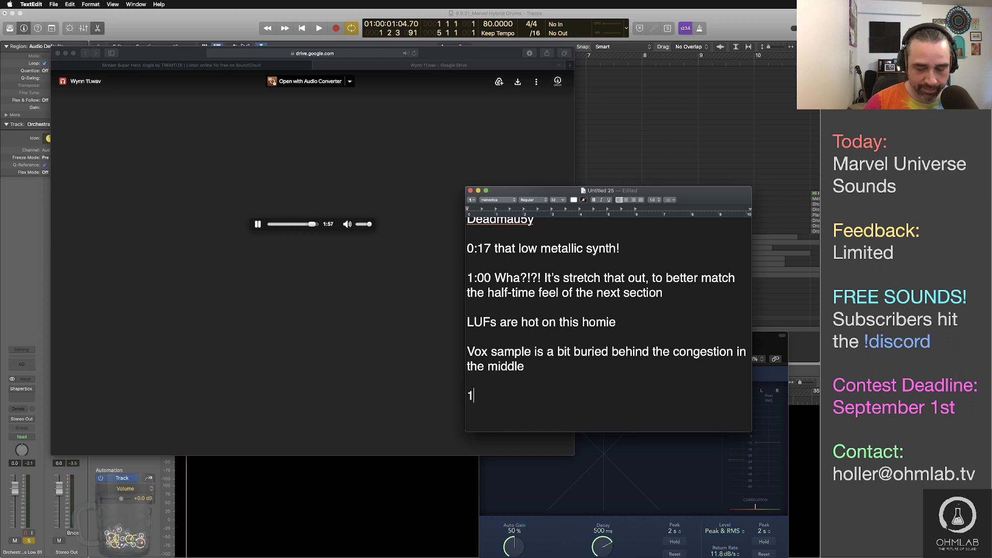
pyautogui.write(':56 that synt')
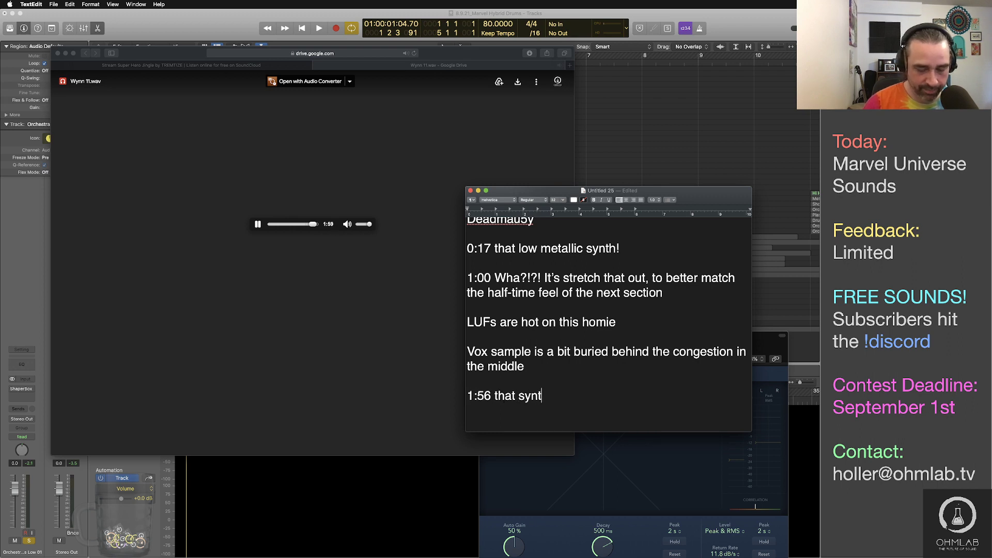
pyautogui.write('h is too dom')
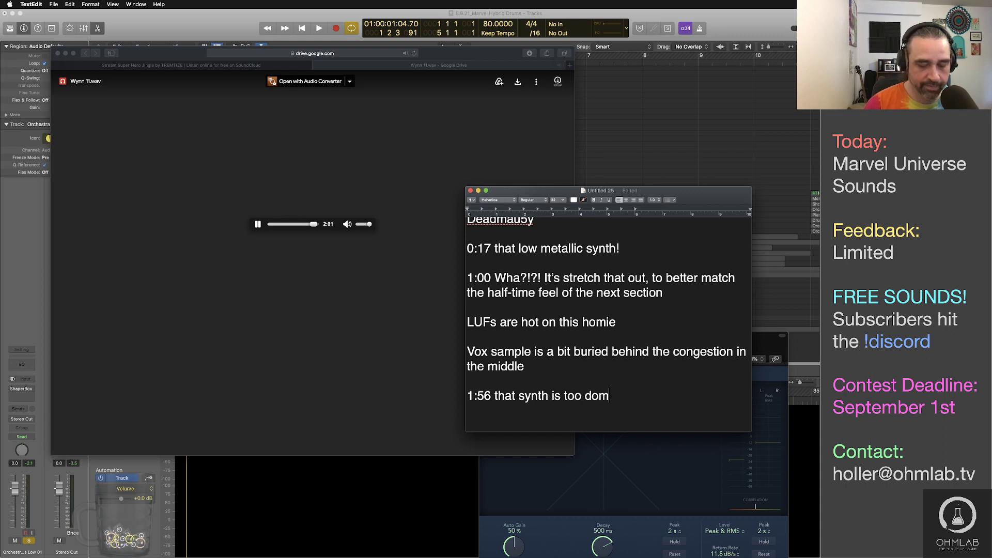
pyautogui.write('inant')
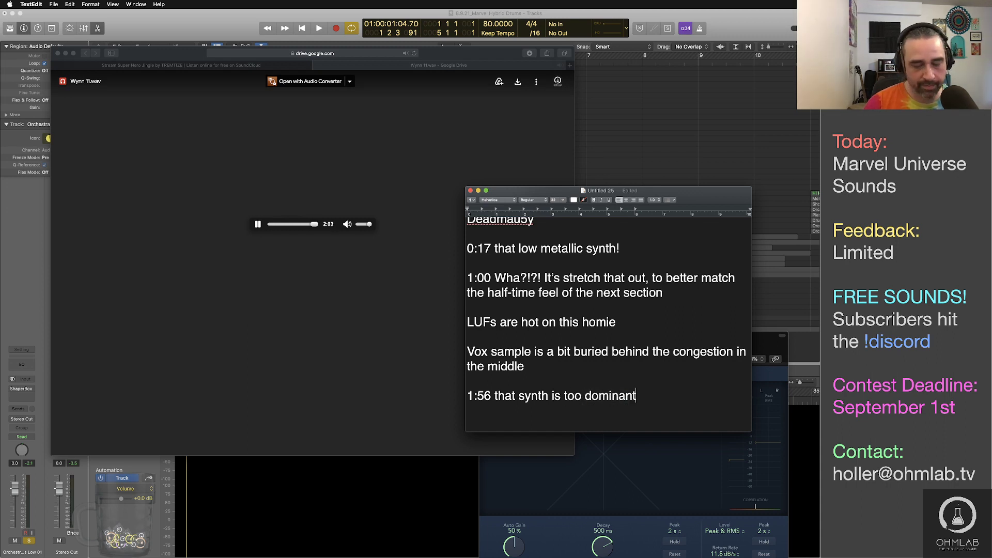
pyautogui.write(' over')
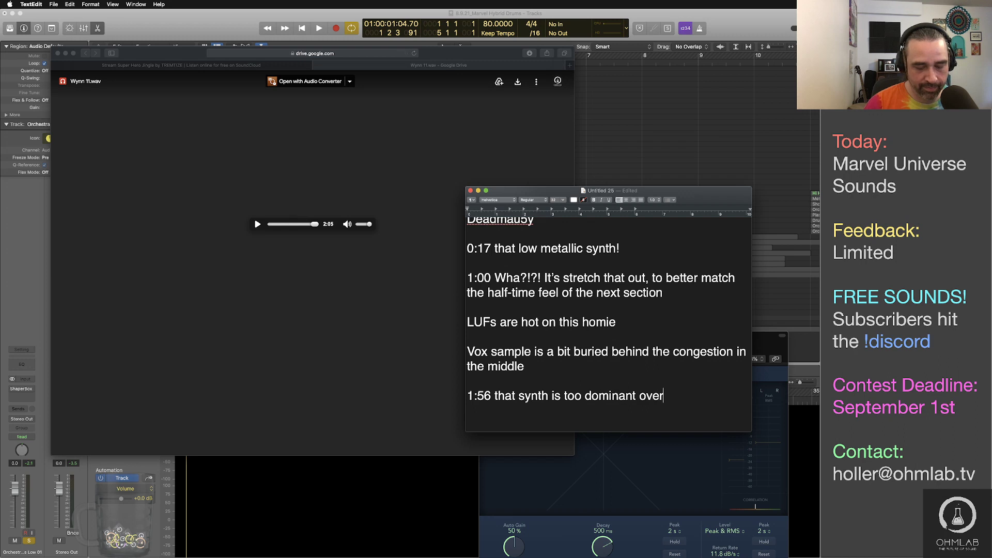
pyautogui.write('all, i')
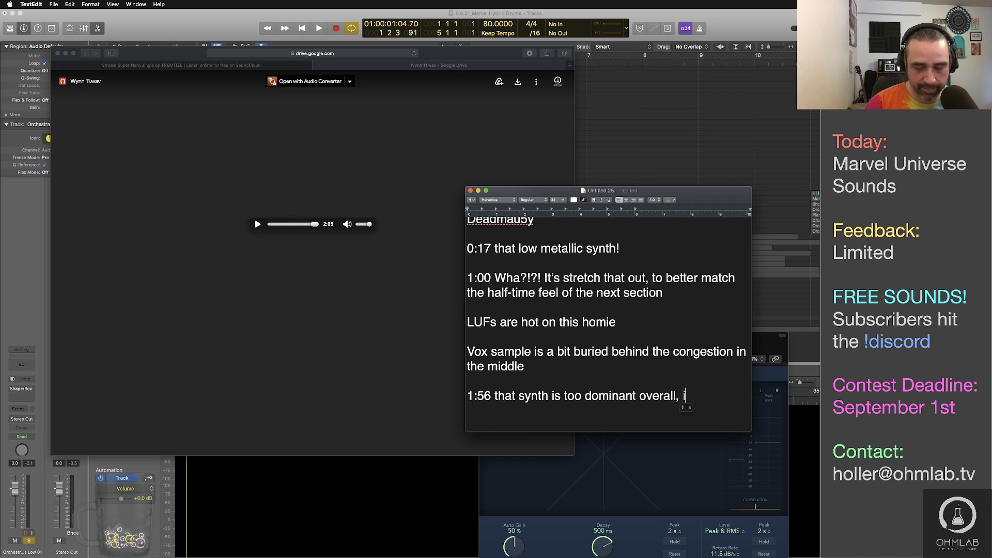
pyautogui.write("'d ch")
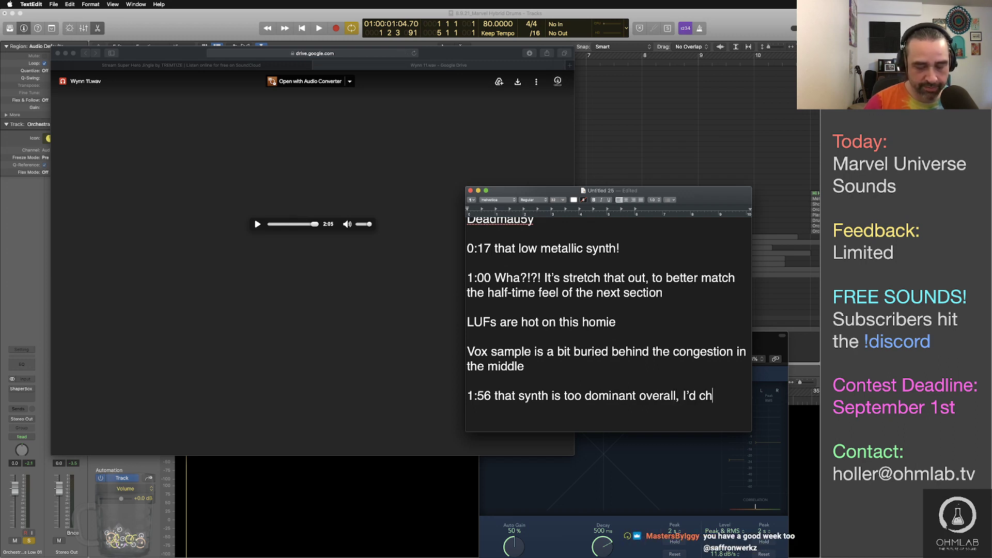
pyautogui.write('oose ')
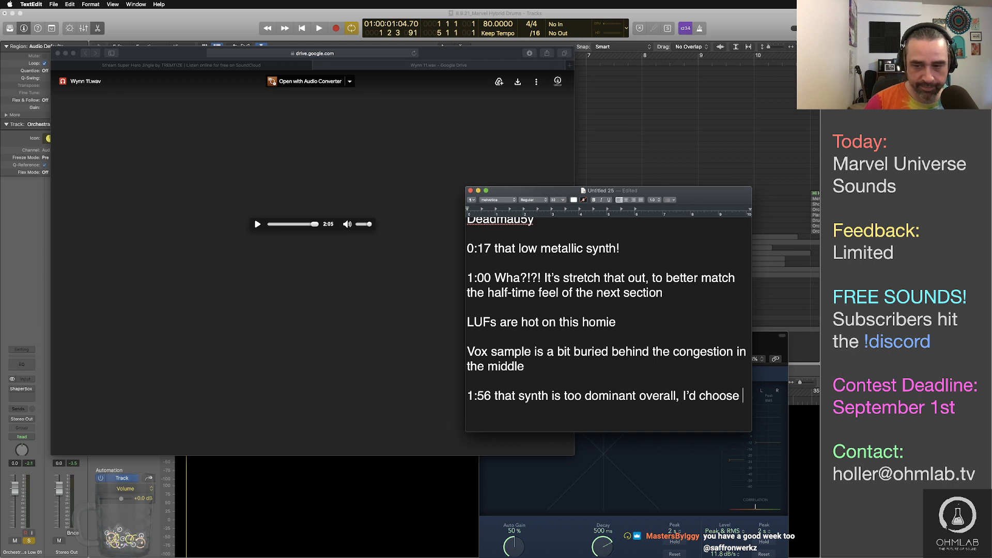
pyautogui.write('a differ')
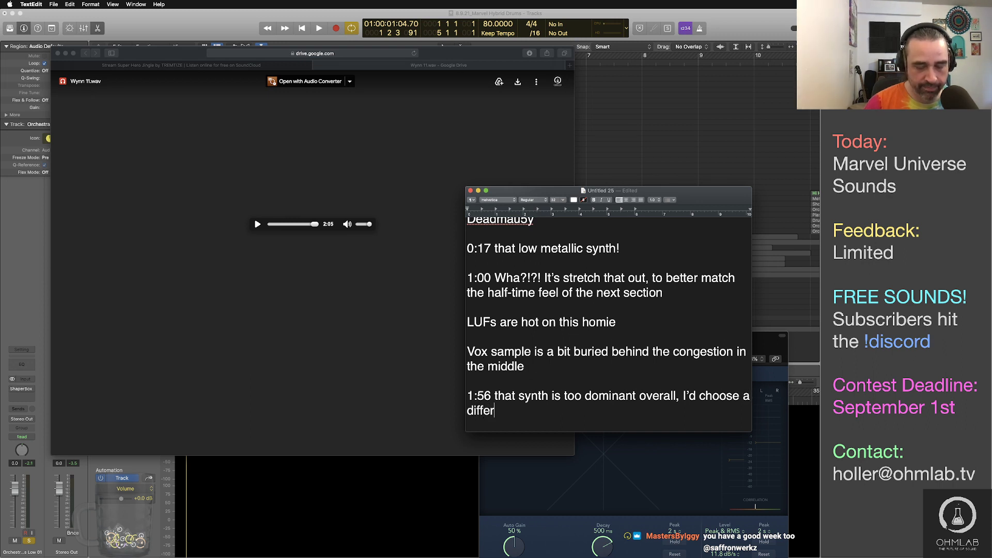
pyautogui.write('ent hero')
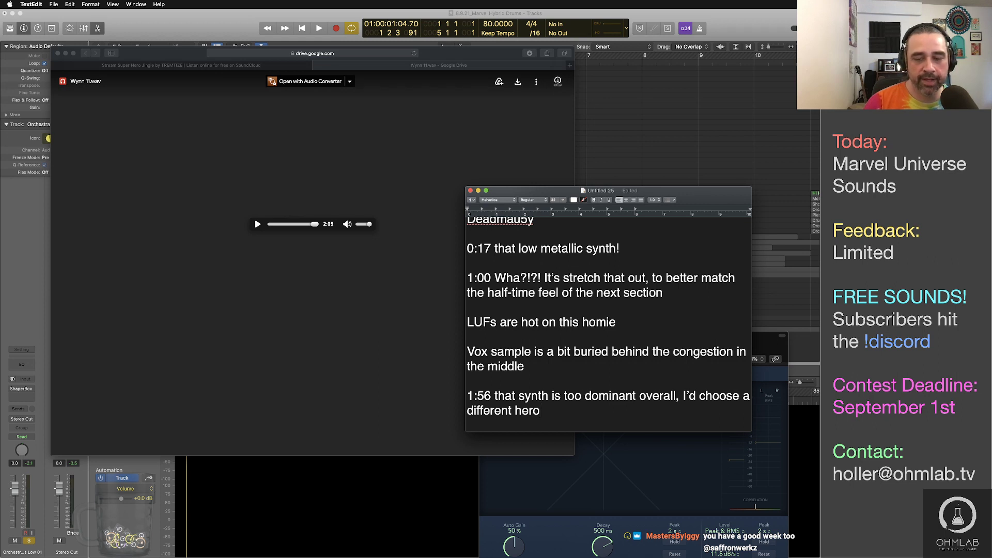
pyautogui.press('Return')
pyautogui.press('Return')
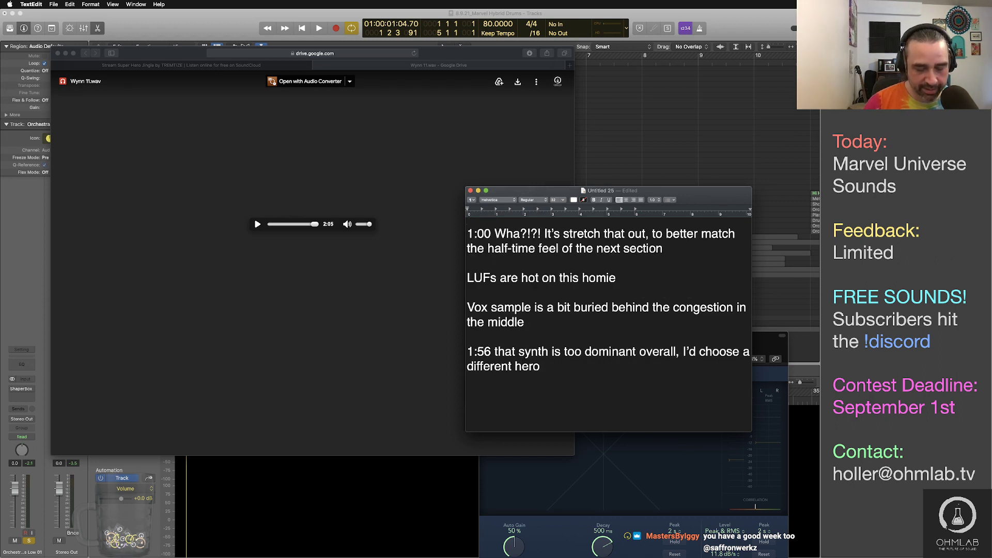
# Add the timestamped note "2:00 that bass!" at the end of the feedback document and return to its beginning
pyautogui.write('2:00 that ba')
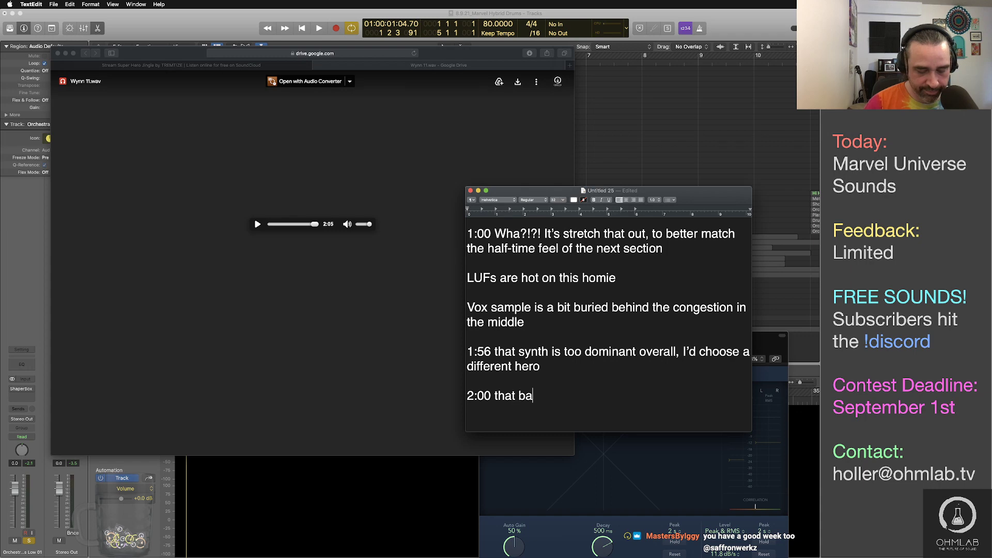
pyautogui.write('ss!')
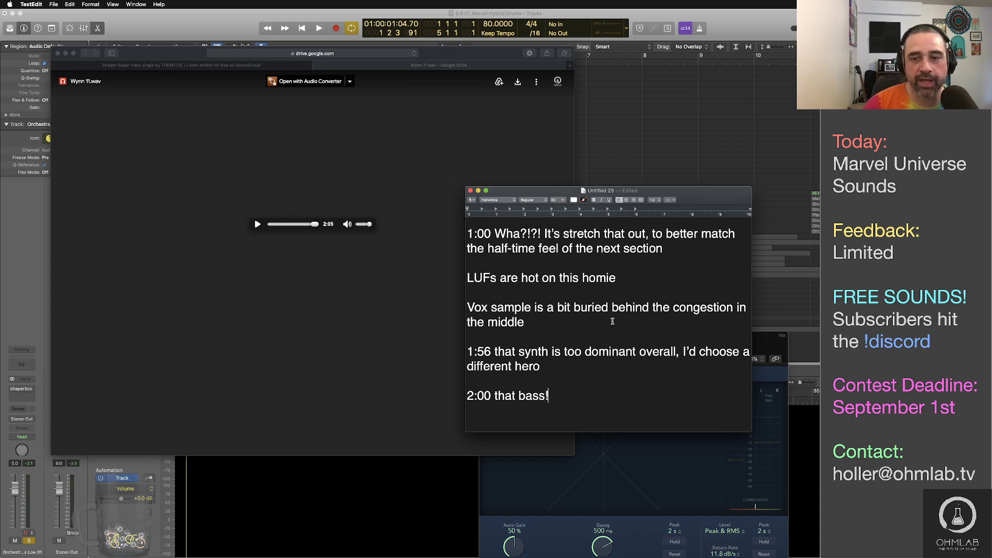
pyautogui.scroll(5, 613, 320)
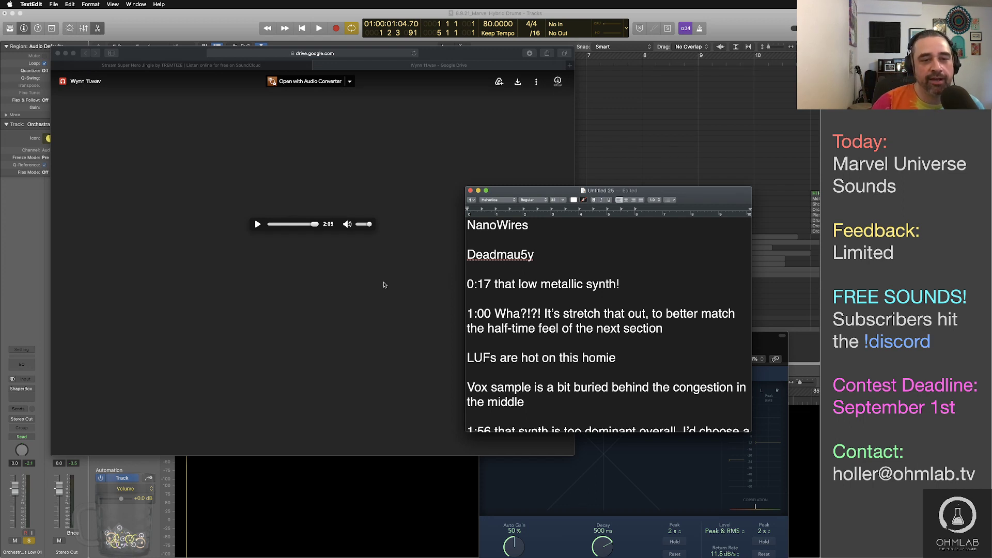
# Skip "Wynn 11.wav" back, replay the passage around 1:00, and pause it
pyautogui.click(296, 227)
pyautogui.click(294, 225)
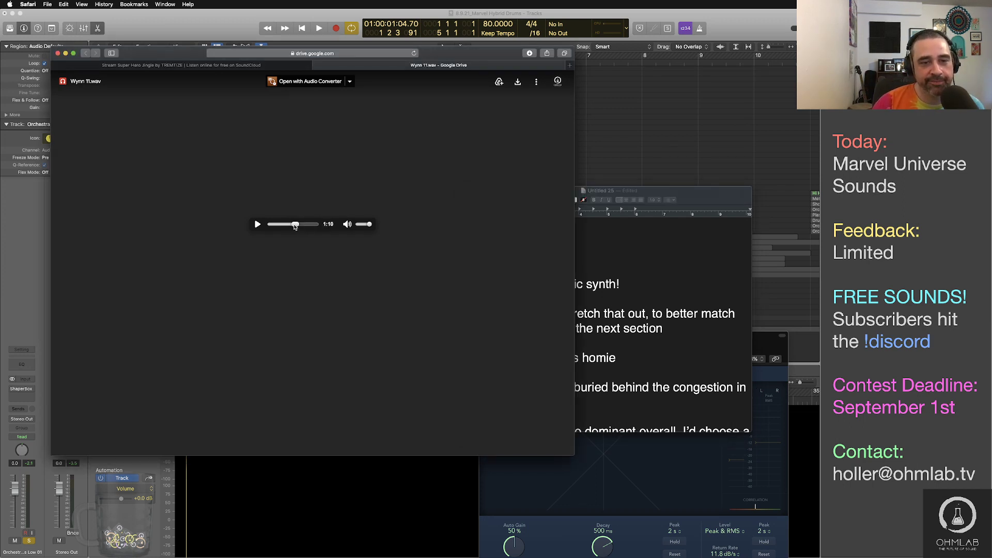
pyautogui.click(257, 224)
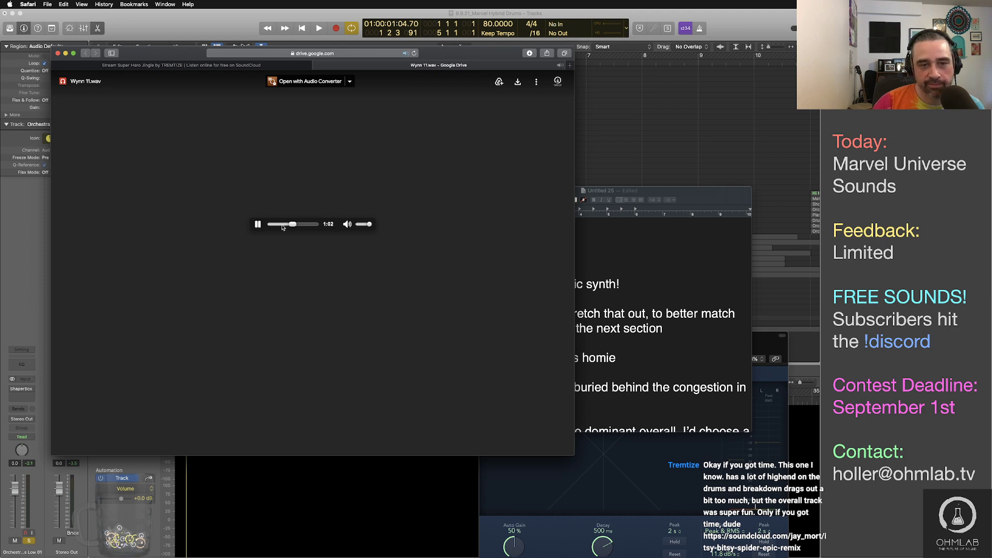
pyautogui.moveTo(290, 226); pyautogui.dragTo(287, 227)
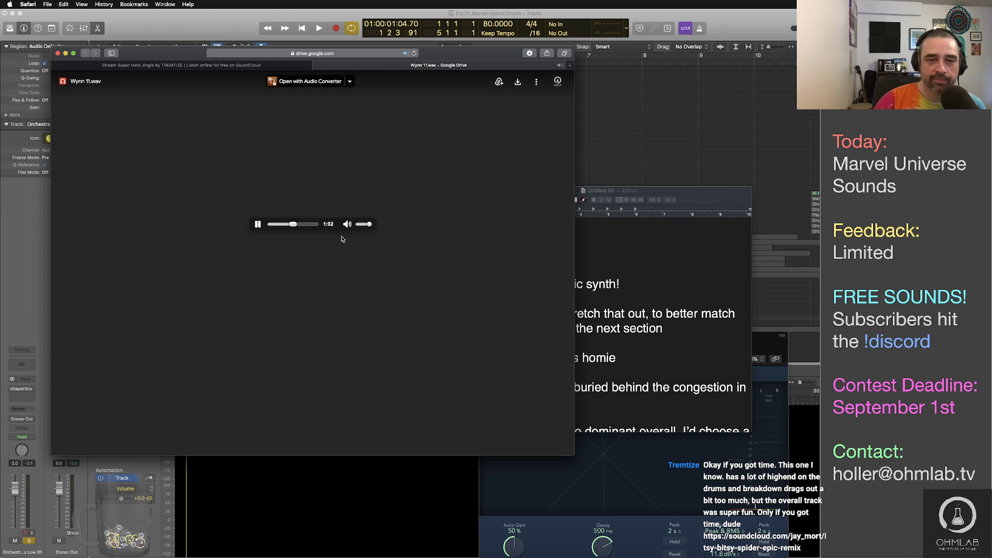
pyautogui.click(258, 225)
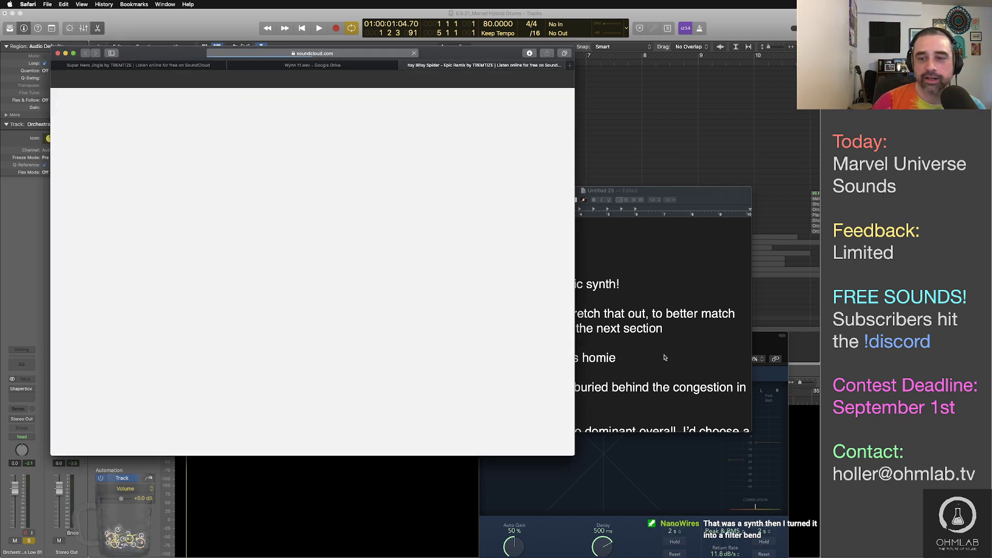
# Clear all the NanoWires feedback from the document and enter the new heading "Tremtize" followed by blank lines
pyautogui.click(665, 357)
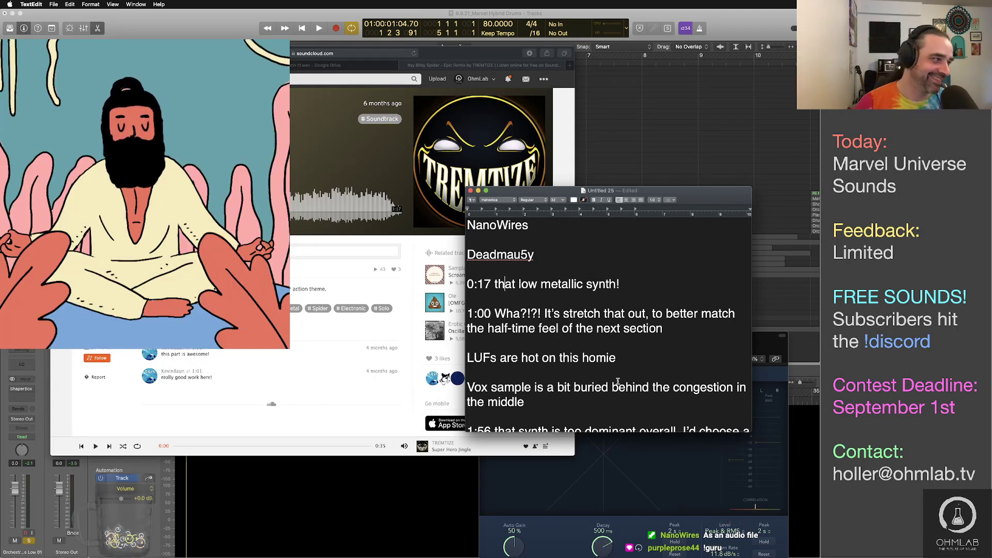
pyautogui.scroll(-3, 598, 412)
pyautogui.moveTo(598, 412); pyautogui.dragTo(526, 206)
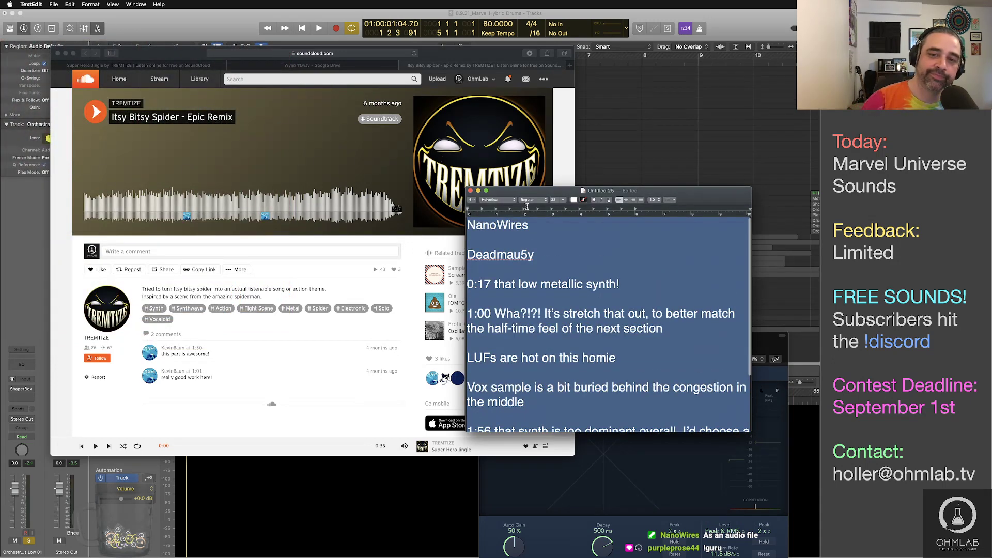
pyautogui.press('BackSpace')
pyautogui.write('Tremtize')
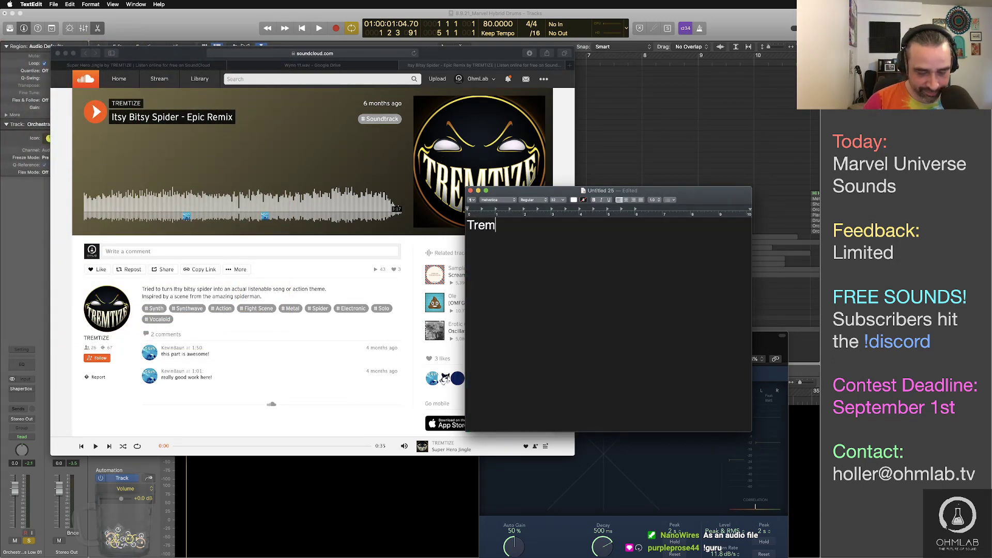
pyautogui.press('Return')
pyautogui.press('Return')
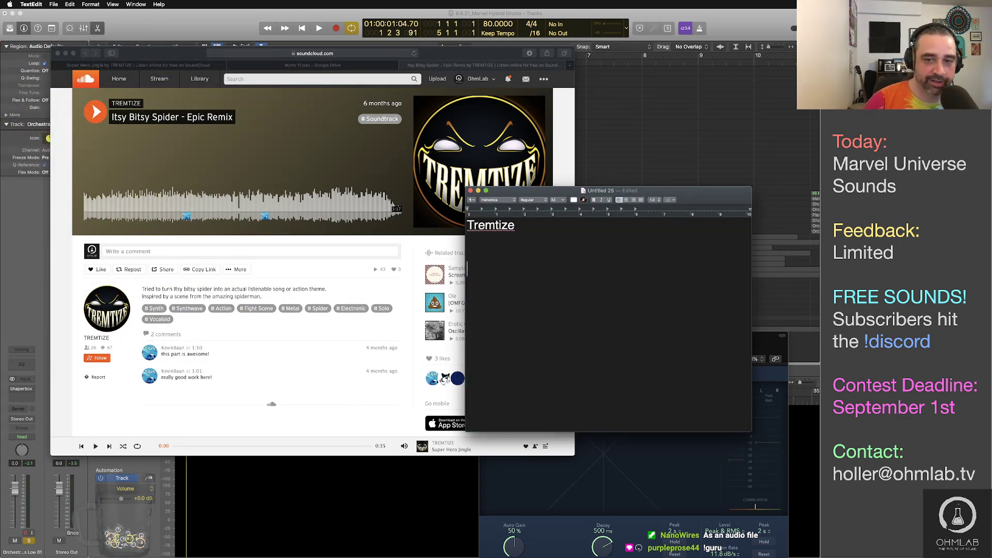
# Play "Itsy Bitsy Spider - Epic Remix" in Safari and begin the TextEdit feedback note with "Overdrive on the pulse bassline"
pyautogui.click(351, 201)
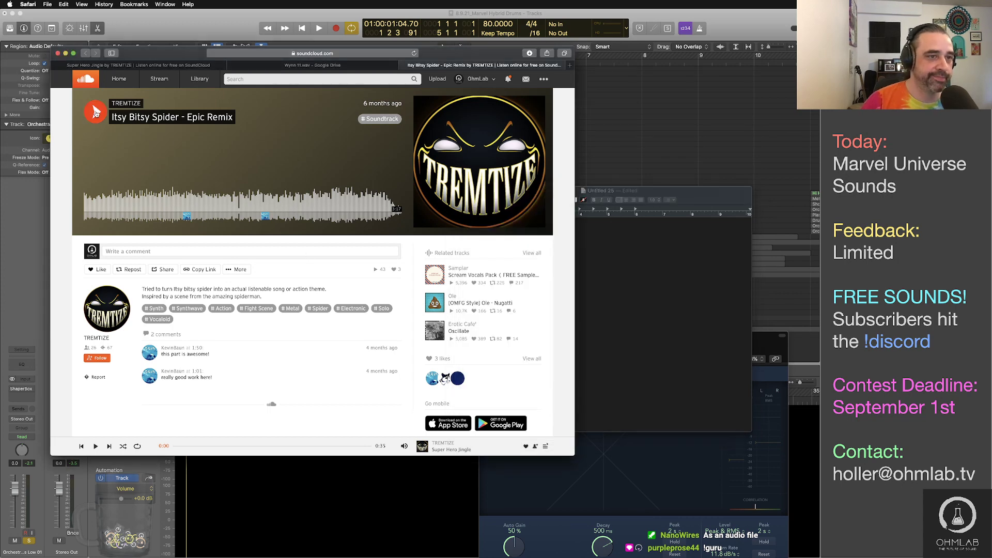
pyautogui.click(658, 271)
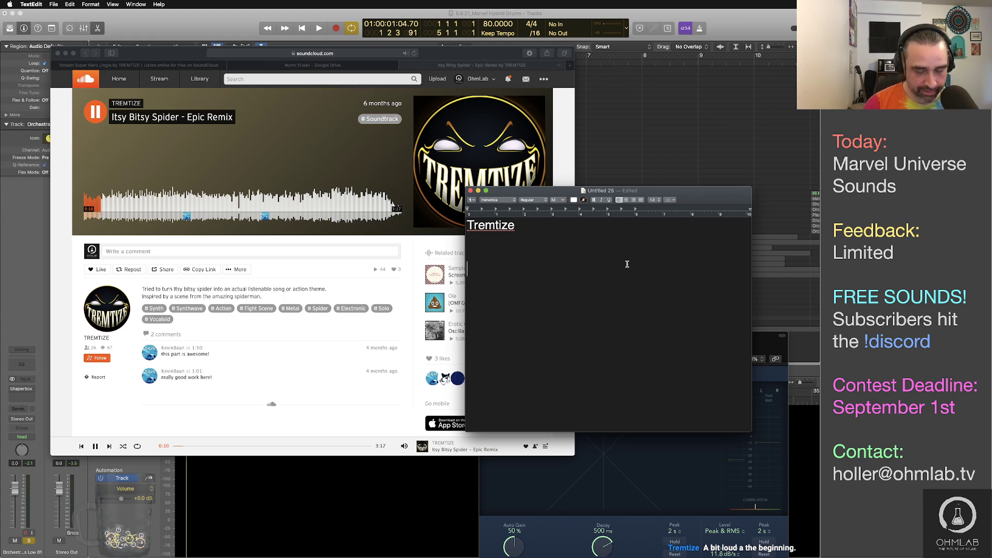
pyautogui.write('Overdrive on the')
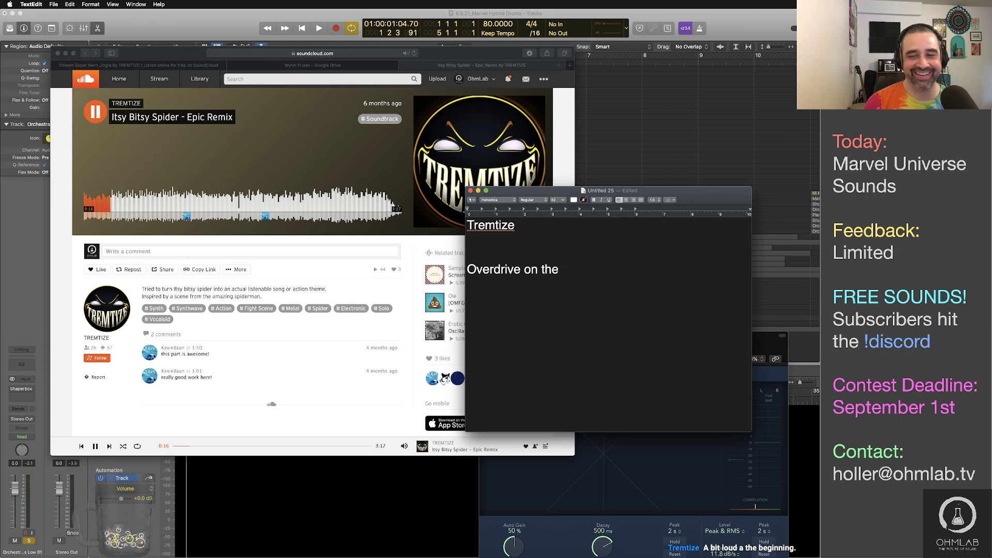
pyautogui.write('b')
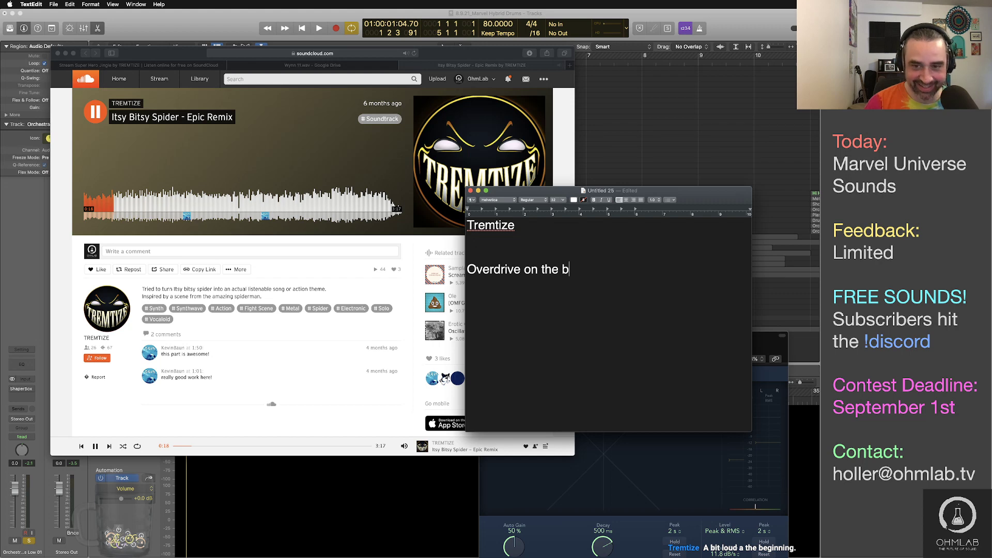
pyautogui.press('BackSpace')
pyautogui.write('pulse bassline')
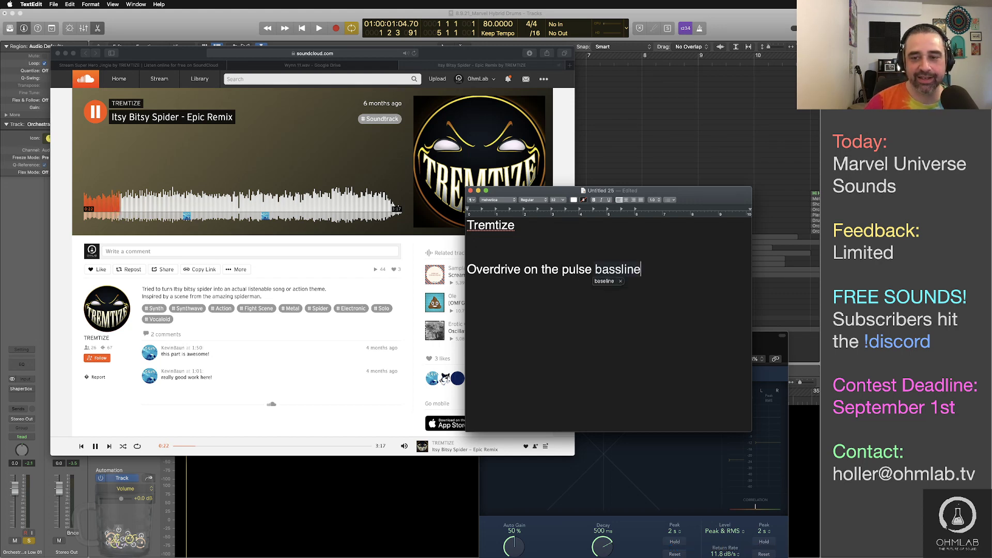
pyautogui.click(620, 281)
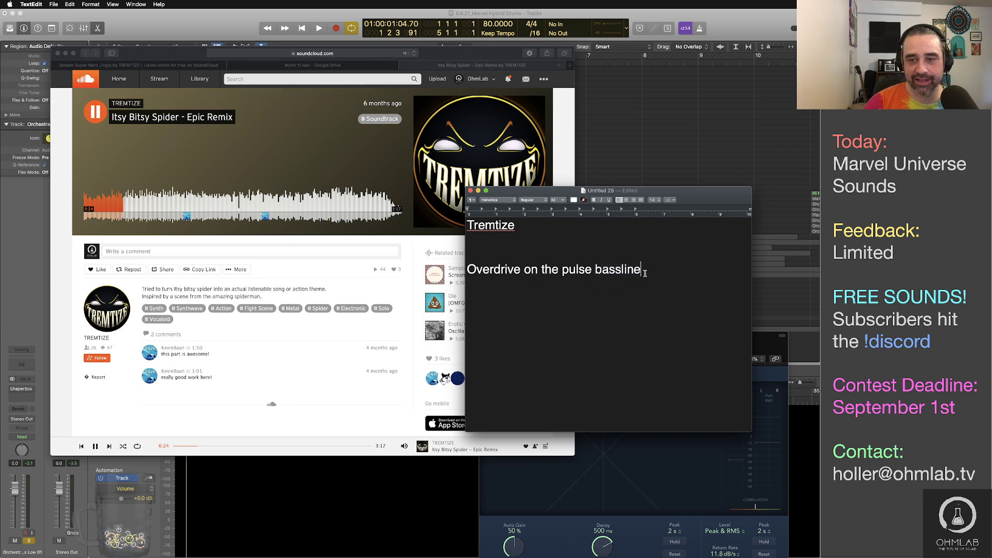
# Complete the bassline sentence with "to up the higher harmonics, it'll help it pop."
pyautogui.write('to up the')
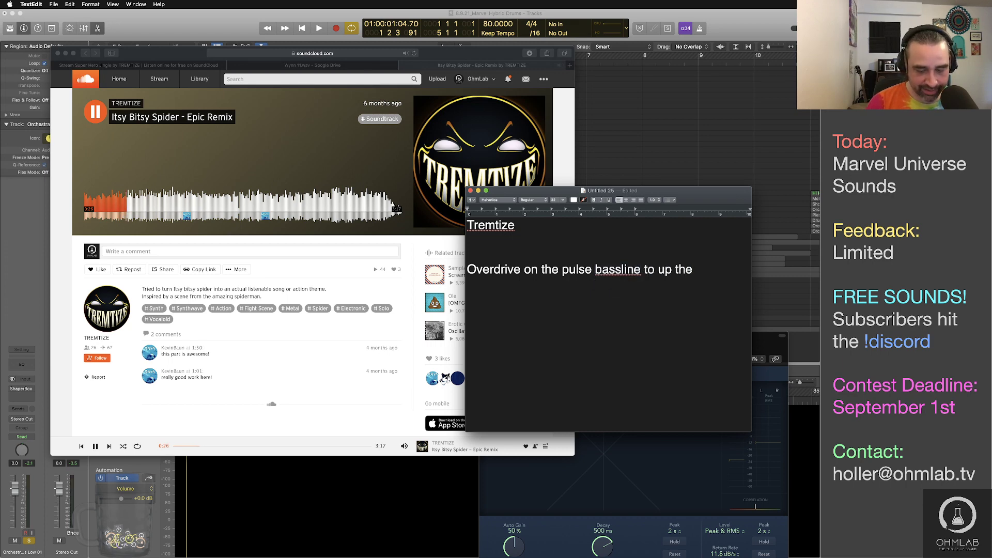
pyautogui.write(' higher harmoni')
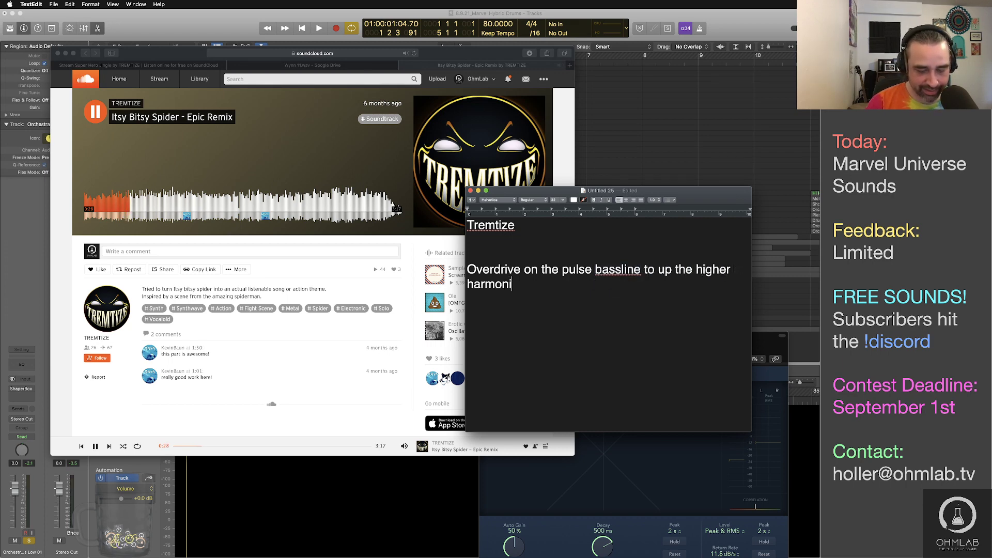
pyautogui.write('cs, it')
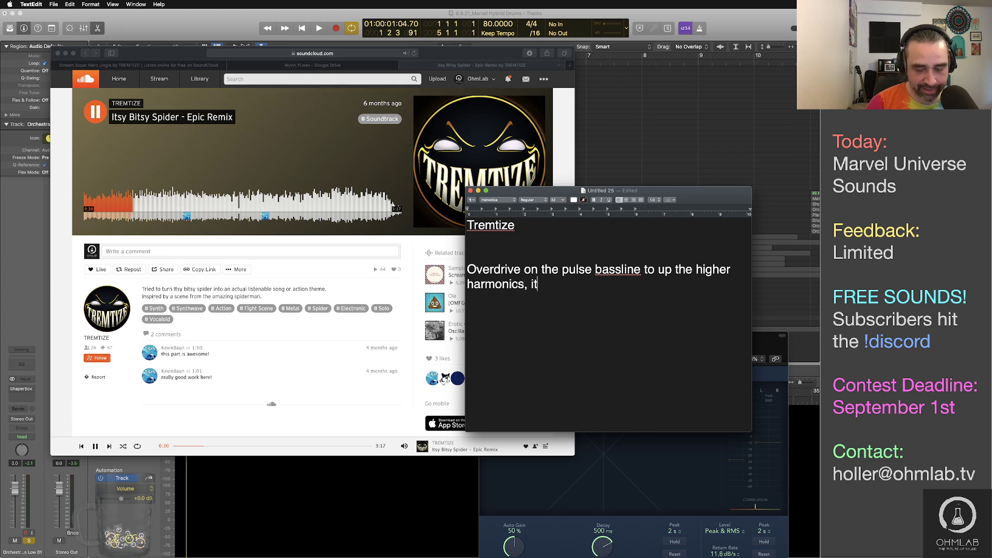
pyautogui.write("'ll hel")
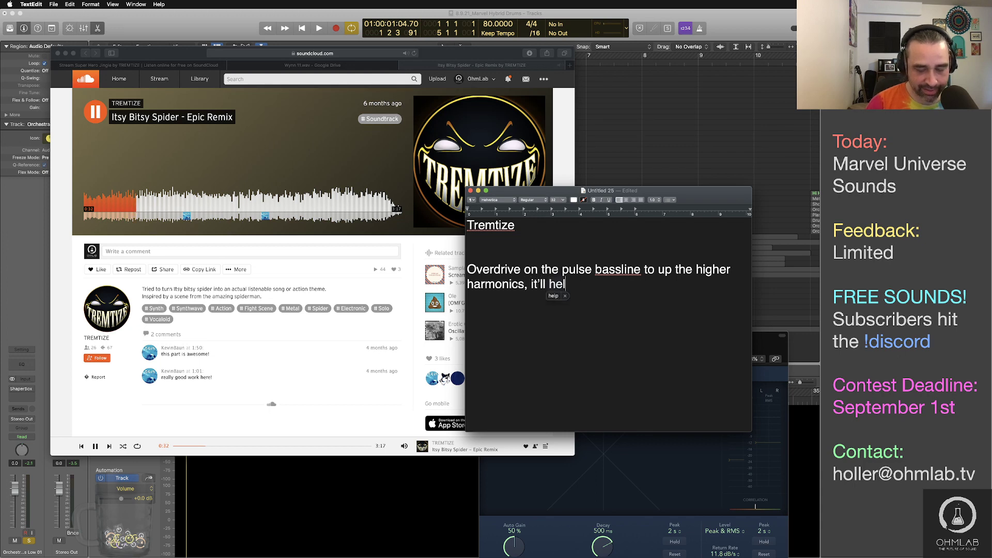
pyautogui.write('p it pop. ')
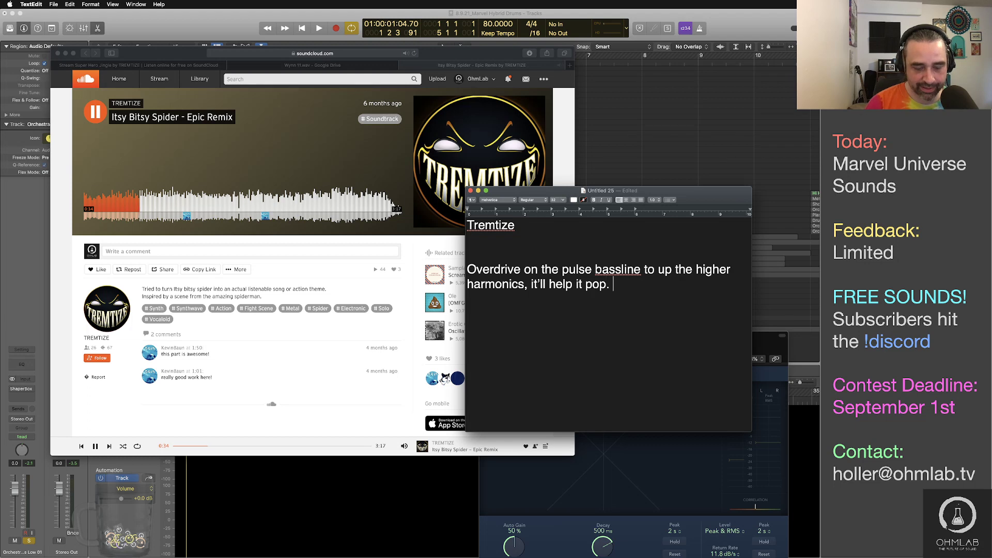
# Add "Target 4.5khz" to the bassline note and start a new paragraph
pyautogui.write('Target')
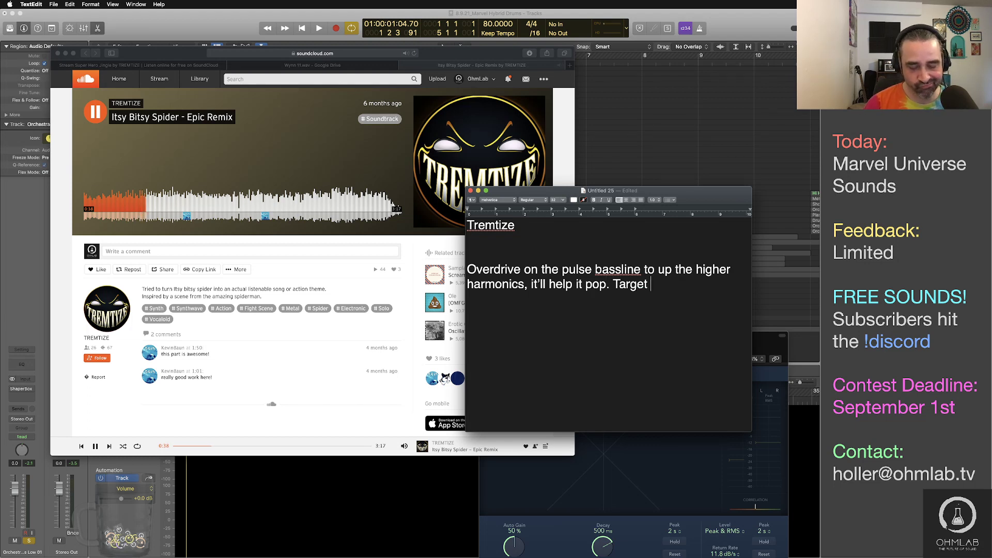
pyautogui.write(' 4.5k')
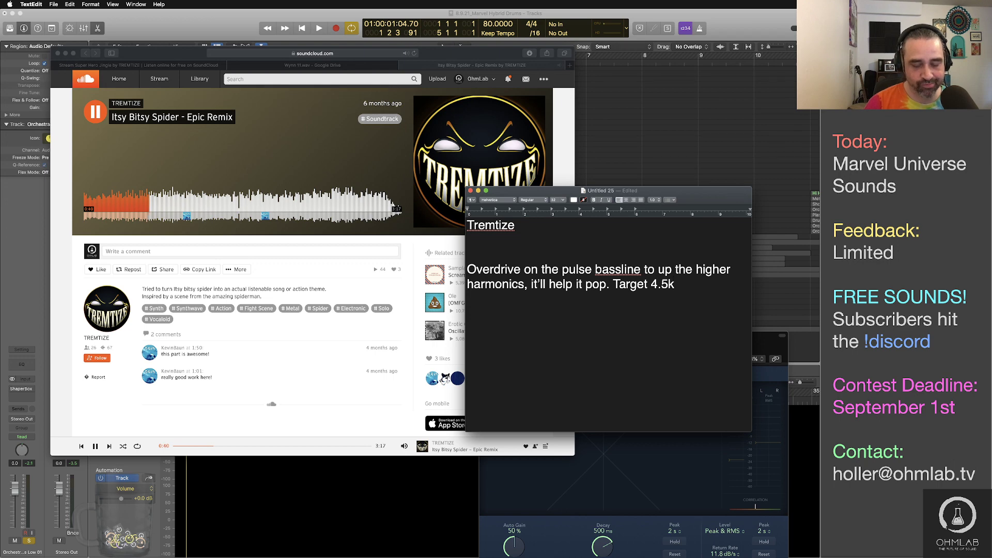
pyautogui.write('hx')
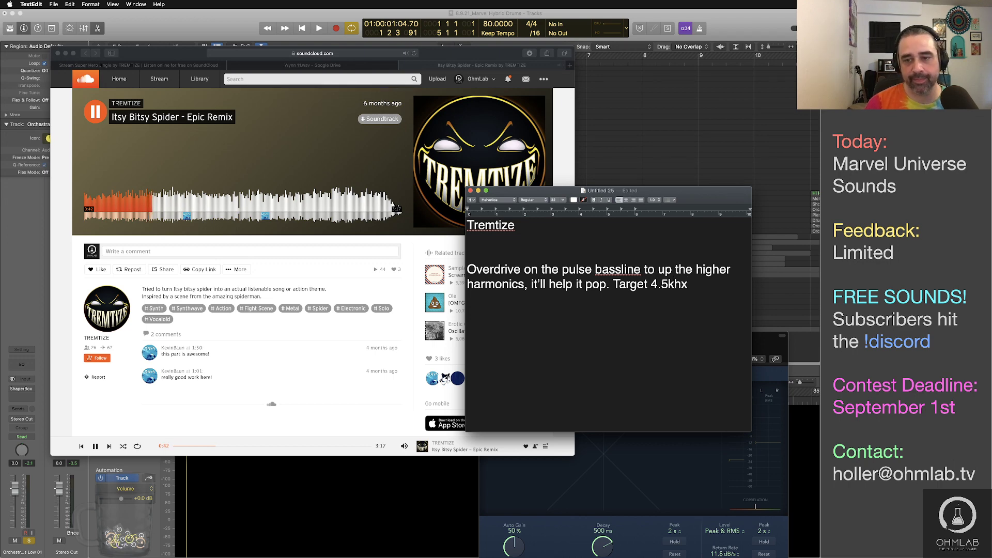
pyautogui.press('BackSpace')
pyautogui.write('z')
pyautogui.press('Return')
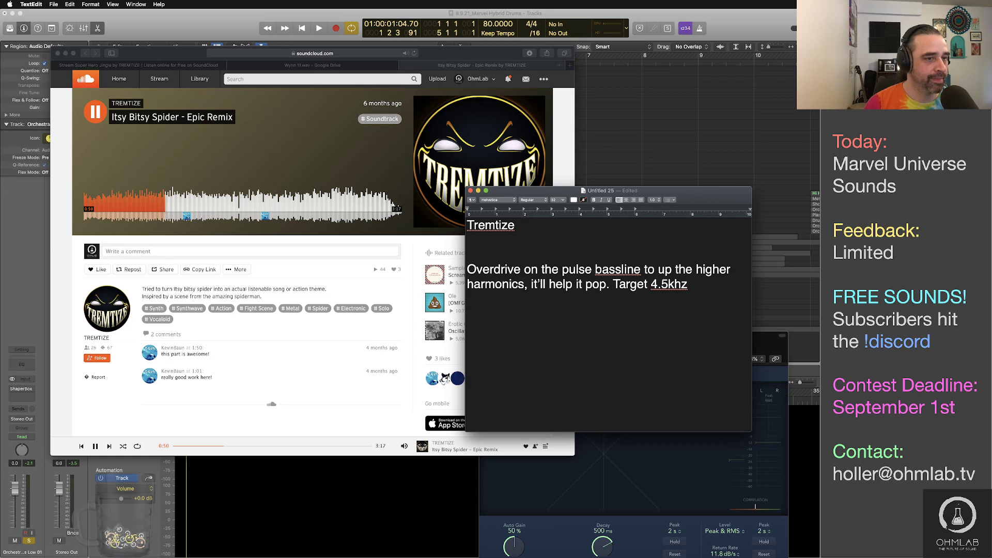
# Write the timestamped note "0:50 mids seem a bit flat. Some multi band compression can help with that."
pyautogui.write('0')
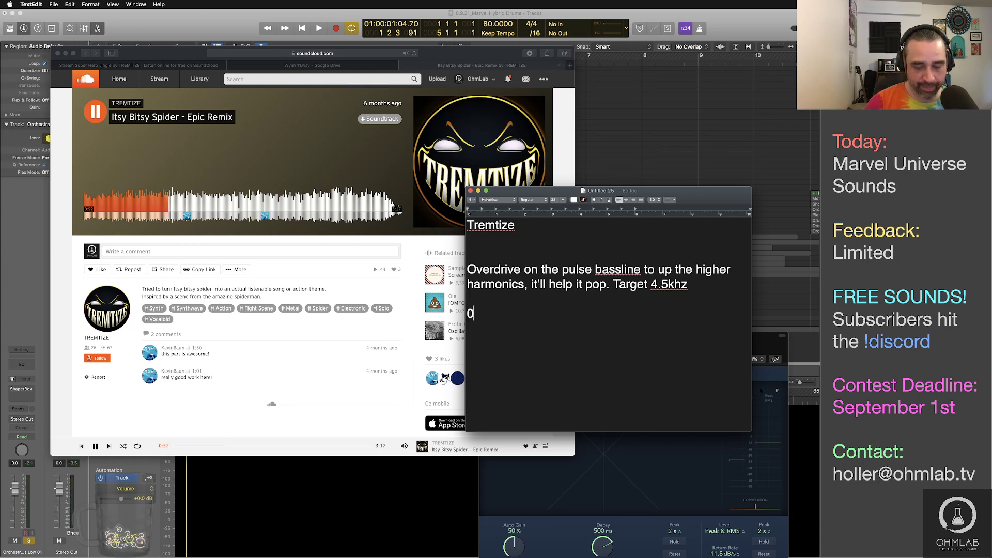
pyautogui.write(':50 mid')
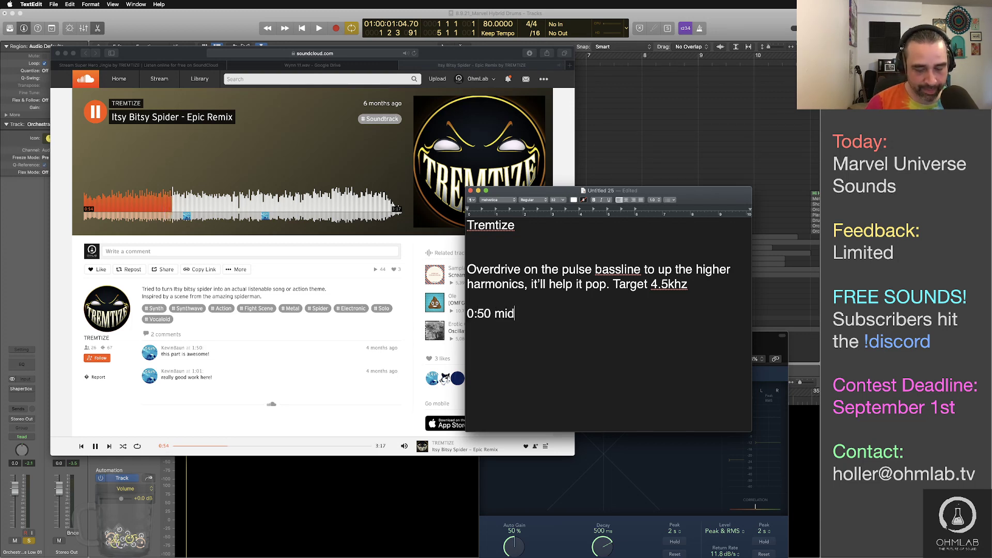
pyautogui.write('s seem a bit ')
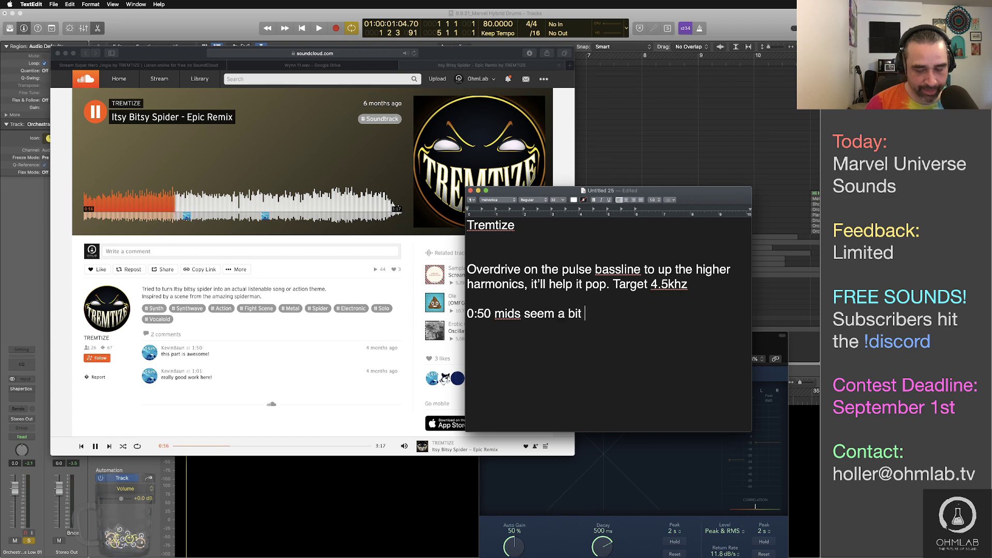
pyautogui.write('flat. Some')
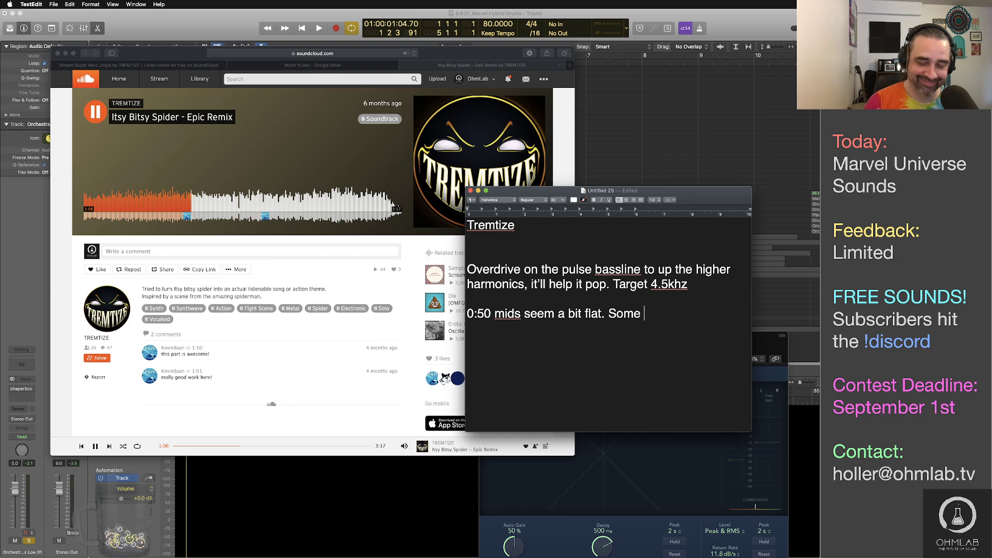
pyautogui.write('multi band compressi')
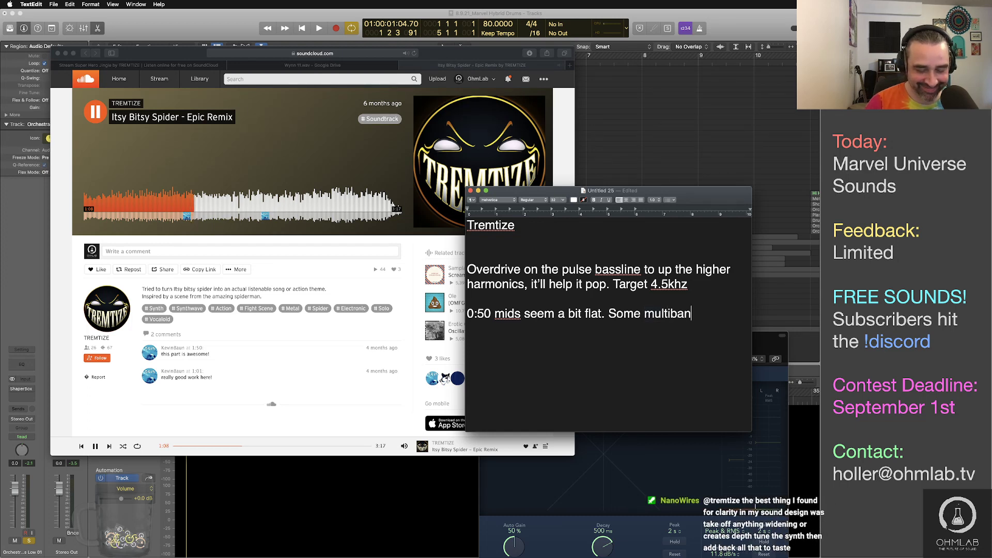
pyautogui.write('on ')
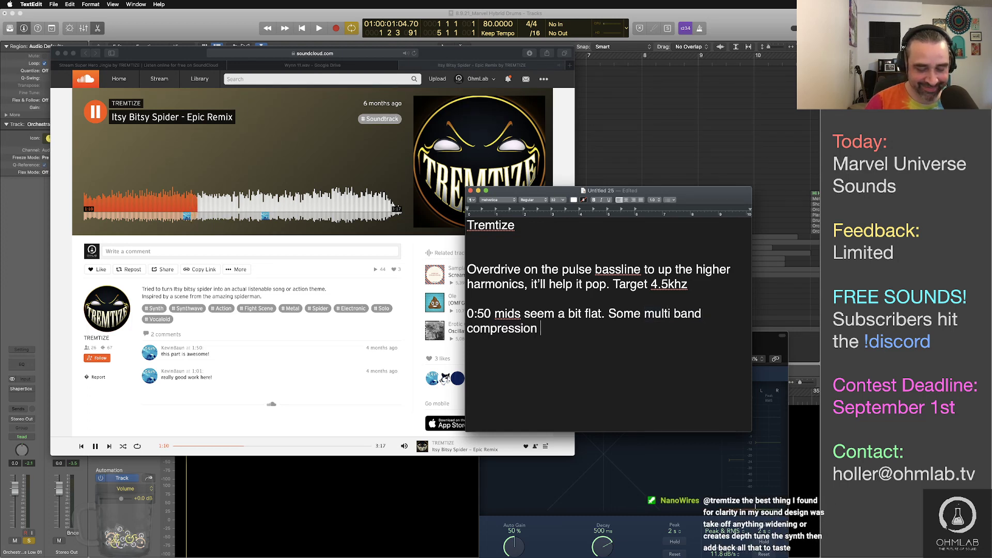
pyautogui.write('can help woth that.')
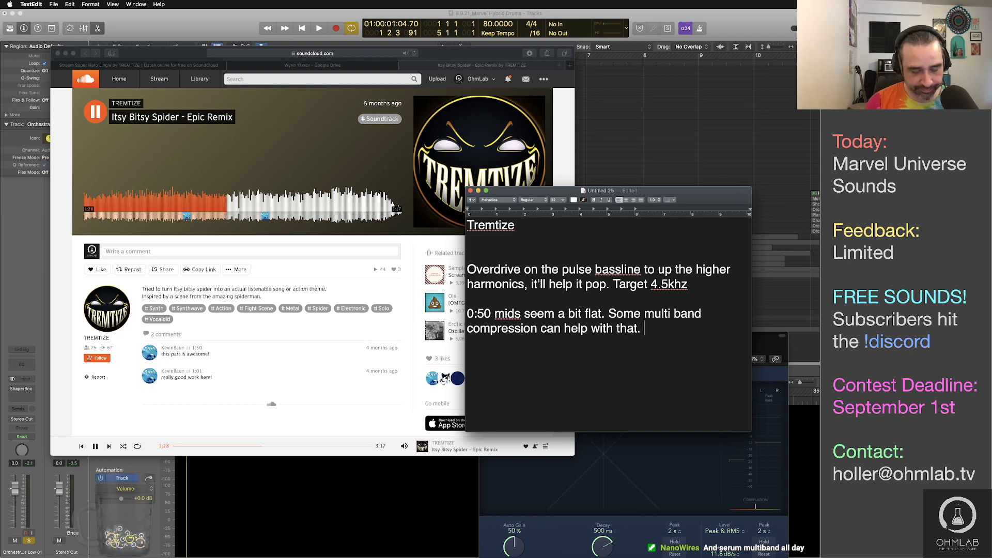
# Extend the 0:50 note with "Speaking about the over-all mix here, so you have flexibility in how you go about it"
pyautogui.write('Speaking about tht e')
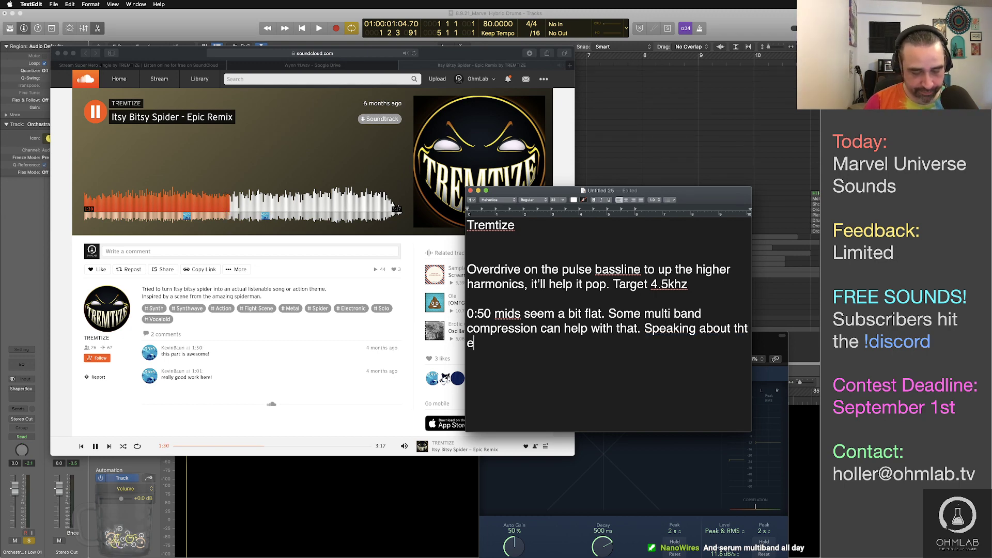
pyautogui.write('overall mix her')
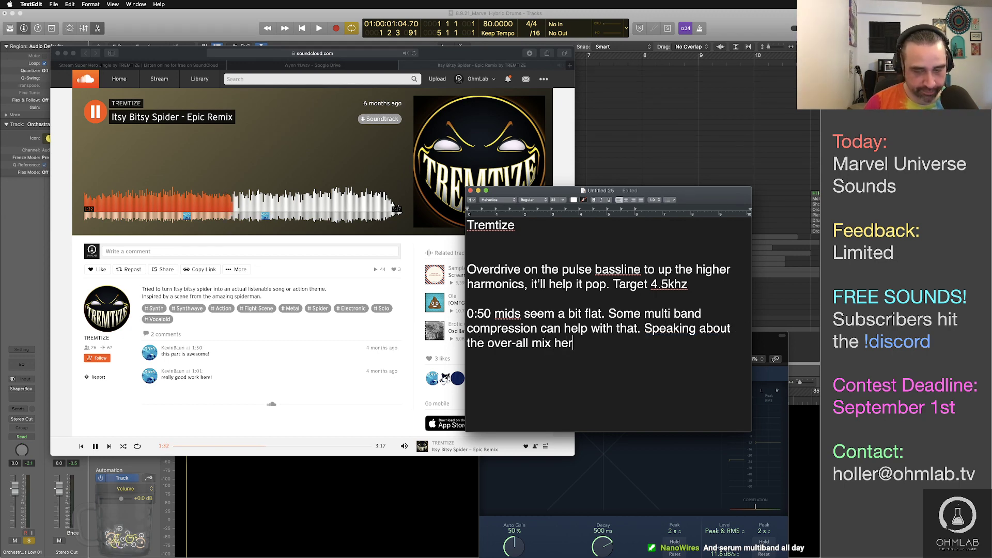
pyautogui.write('e, so ')
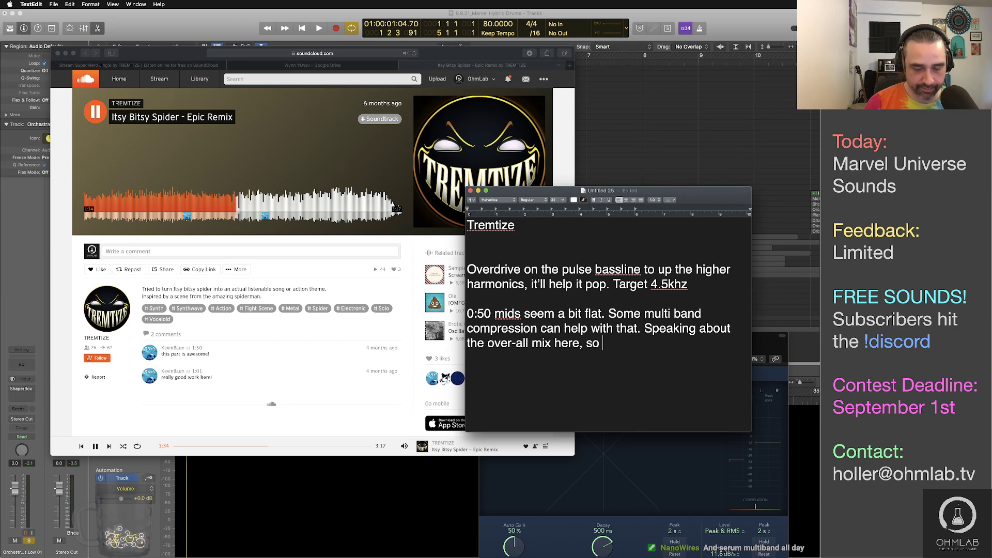
pyautogui.write('you have flexibi')
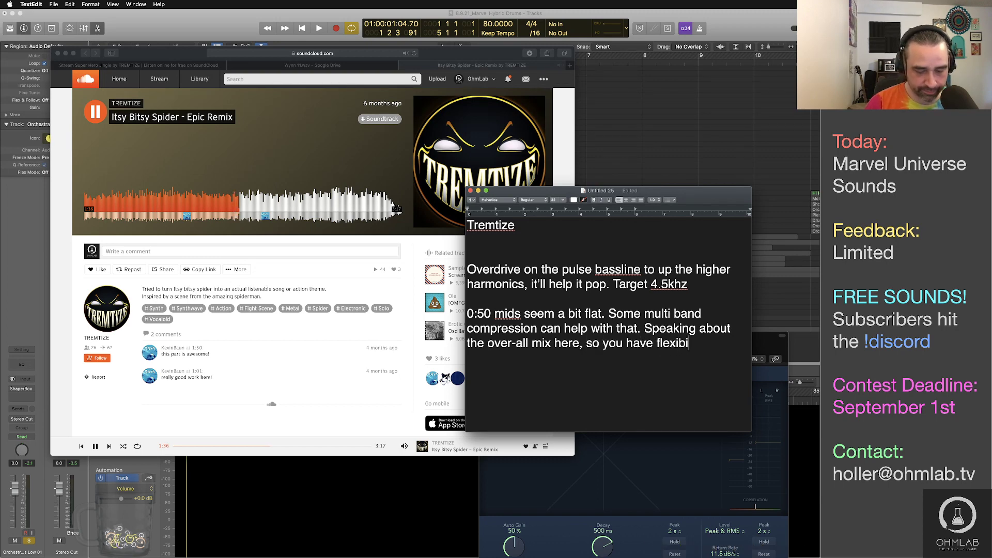
pyautogui.write('lity in how you ')
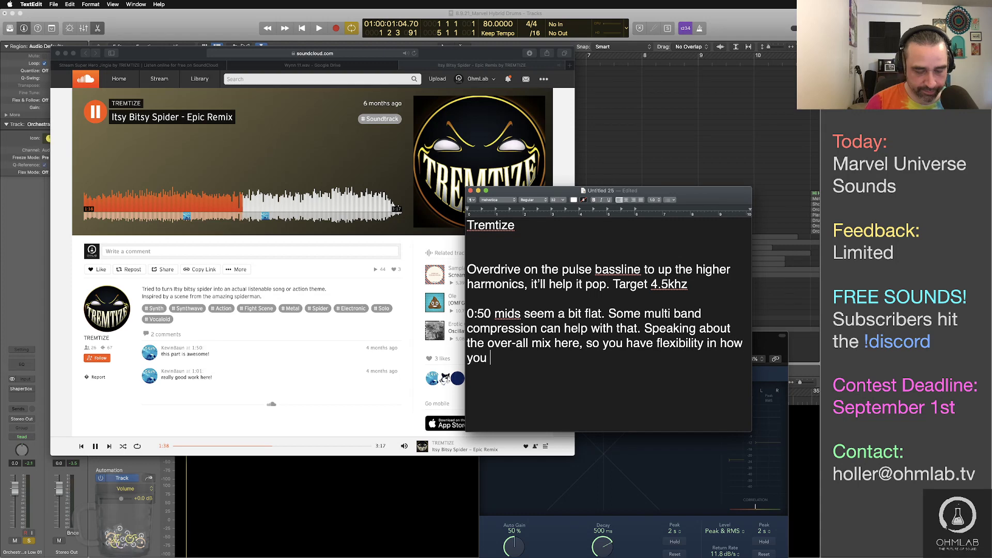
pyautogui.write('go about it')
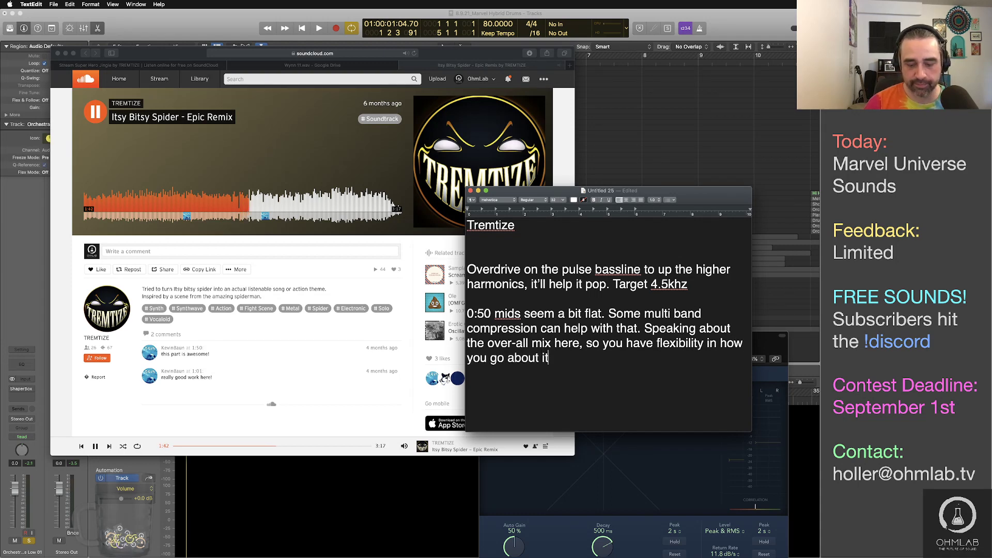
# Continue the 0:50 note with ", but this is where the bulk of the life-force is for the track,"
pyautogui.write(', but this ')
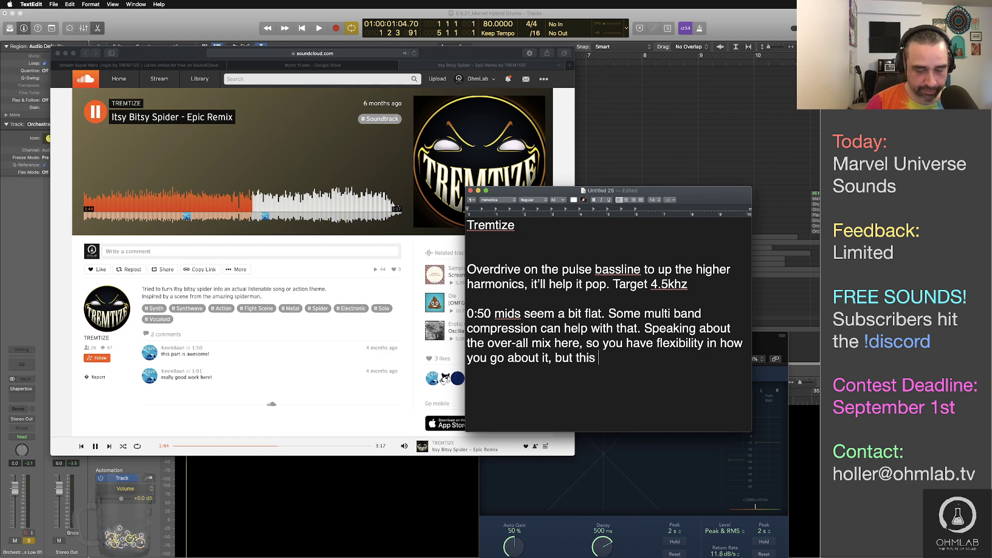
pyautogui.write('is where the bu')
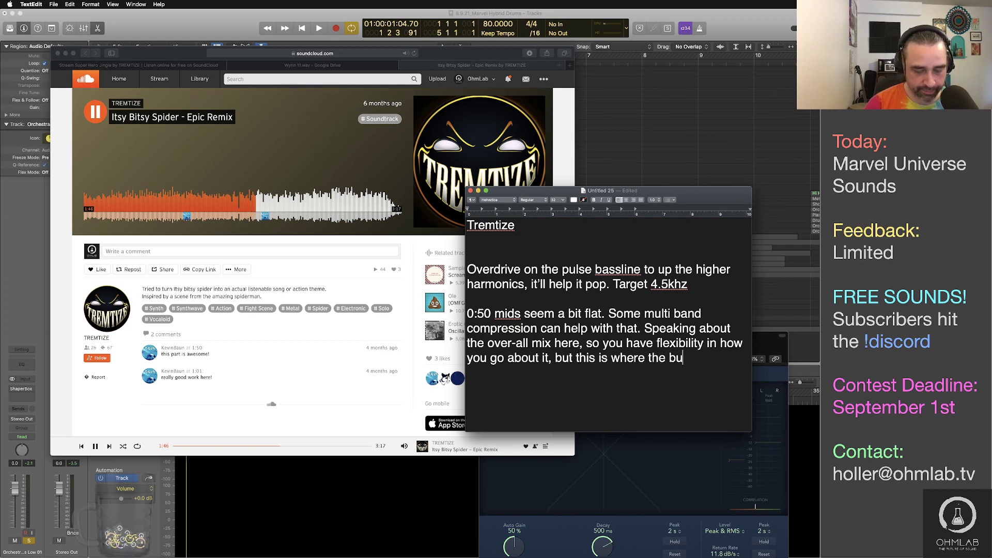
pyautogui.write('lk of the life')
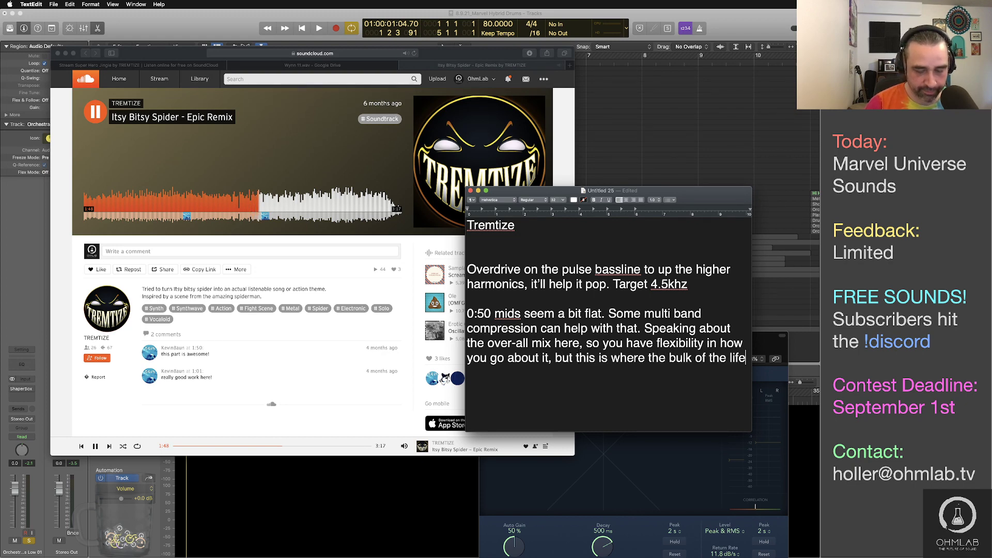
pyautogui.write('-force is fo')
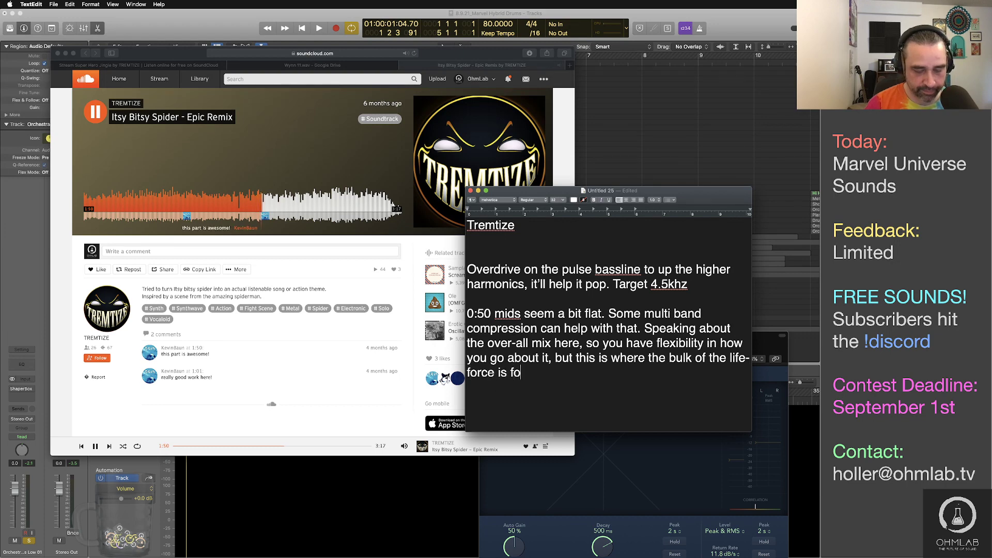
pyautogui.write('r the trac')
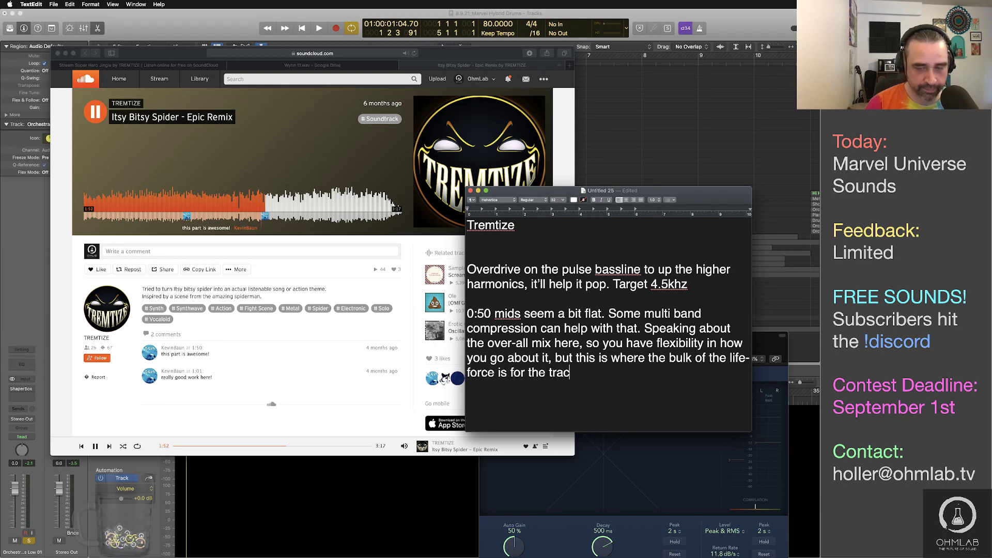
pyautogui.write('k, ')
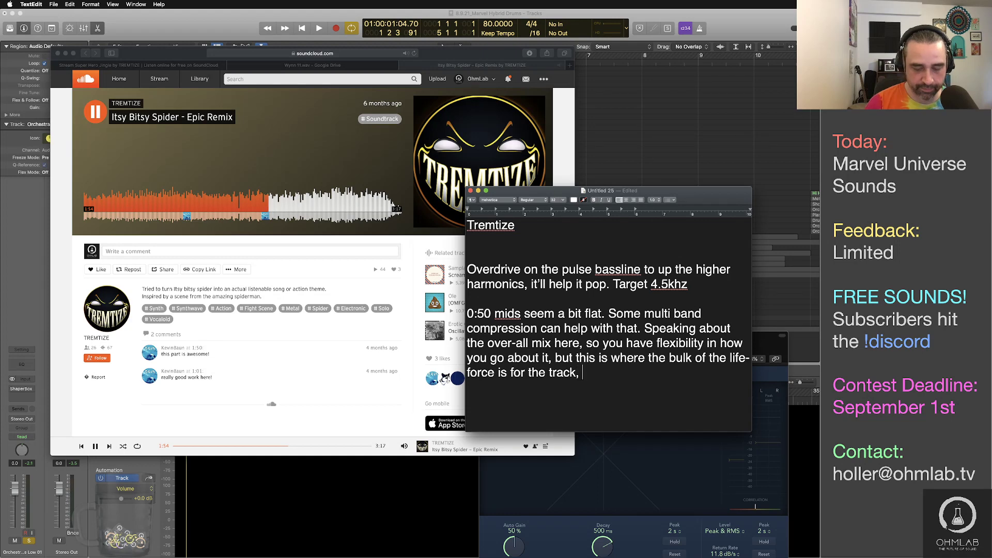
# Finish the 0:50 note with "so if it is lacking the whole track will feel held back." and start a new paragraph
pyautogui.write('so it it is lack')
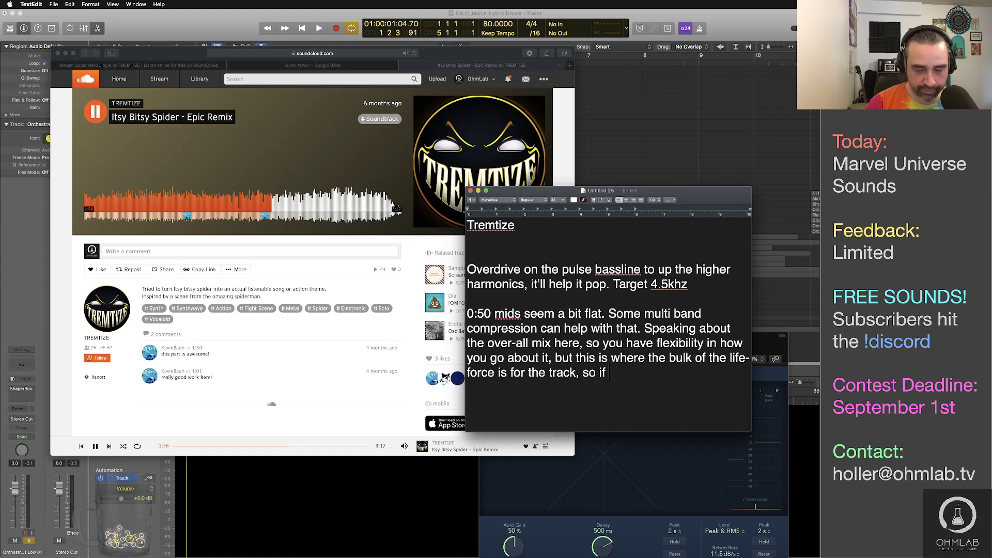
pyautogui.write('ing t')
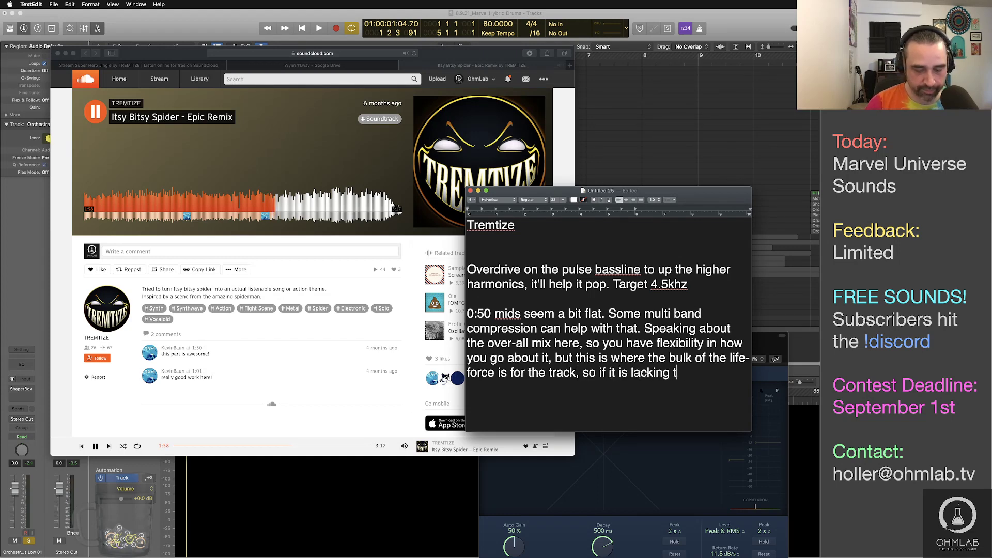
pyautogui.write('he whole track ')
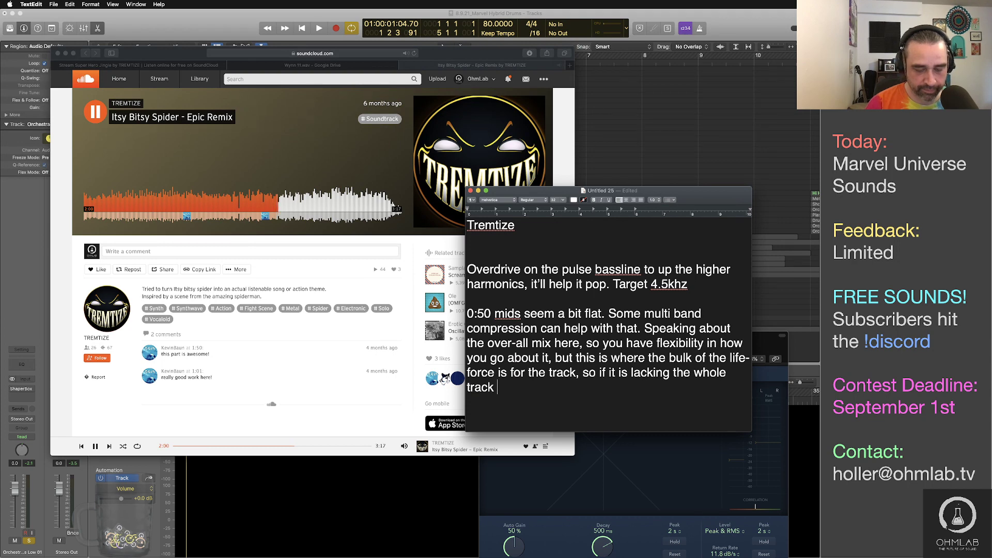
pyautogui.write('will feel held back.')
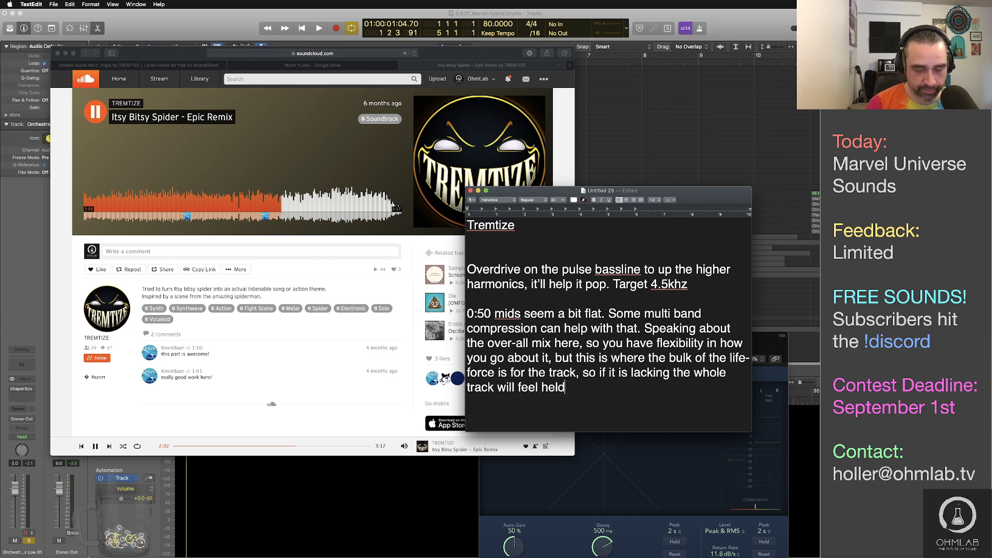
pyautogui.press('Return')
pyautogui.press('Return')
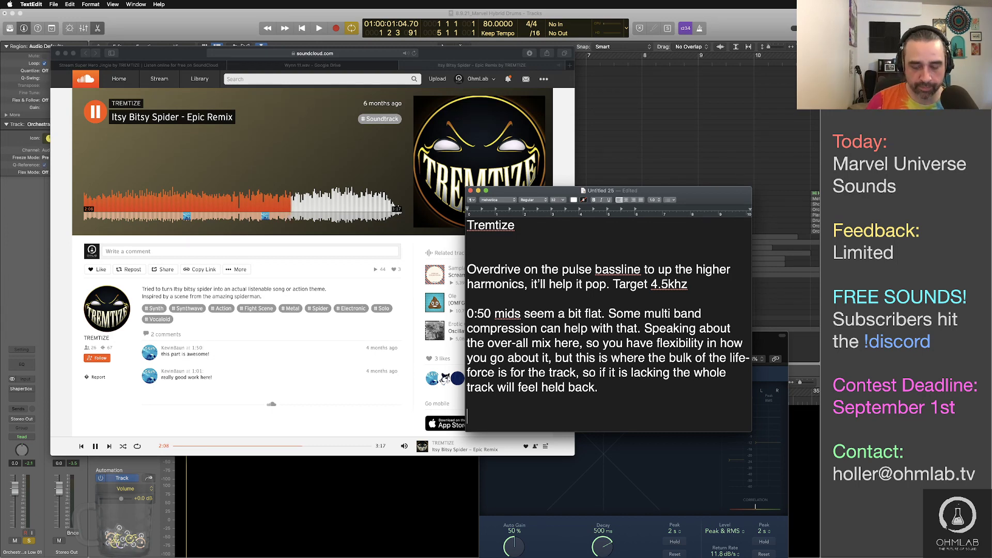
# Write the timestamped note "2:05 stutter effect should come up!" as its own paragraph
pyautogui.write('2')
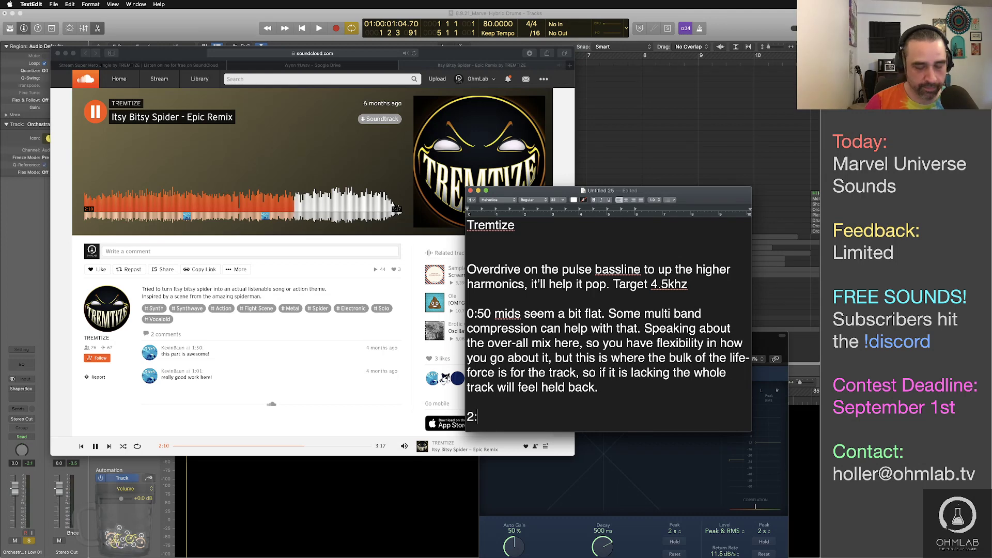
pyautogui.write(':05 stutter ')
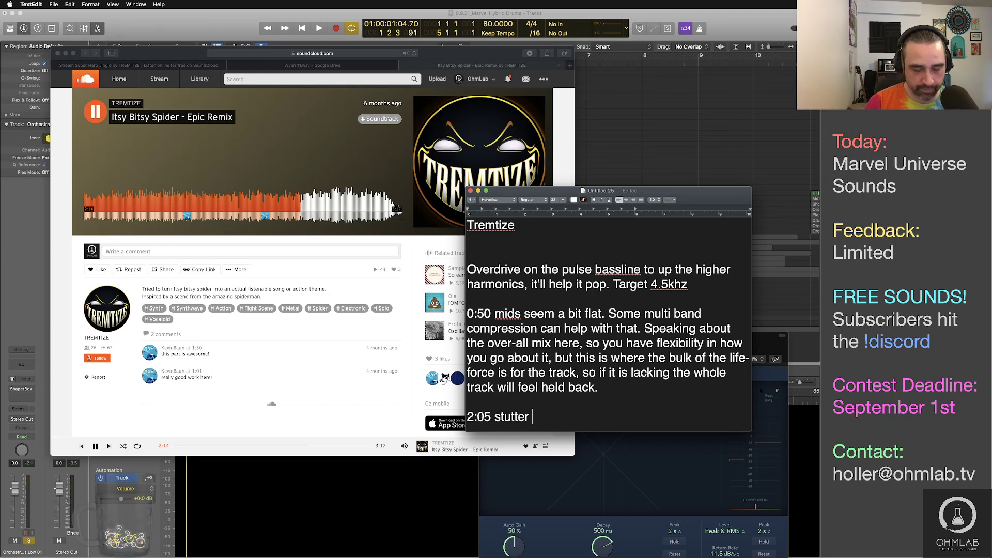
pyautogui.write('effect should ')
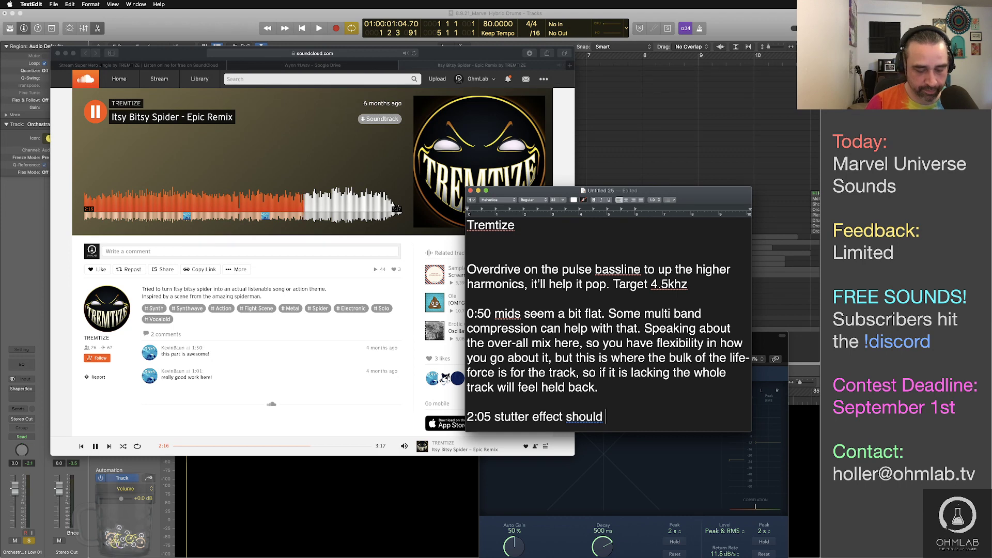
pyautogui.write('come up!')
pyautogui.press('Return')
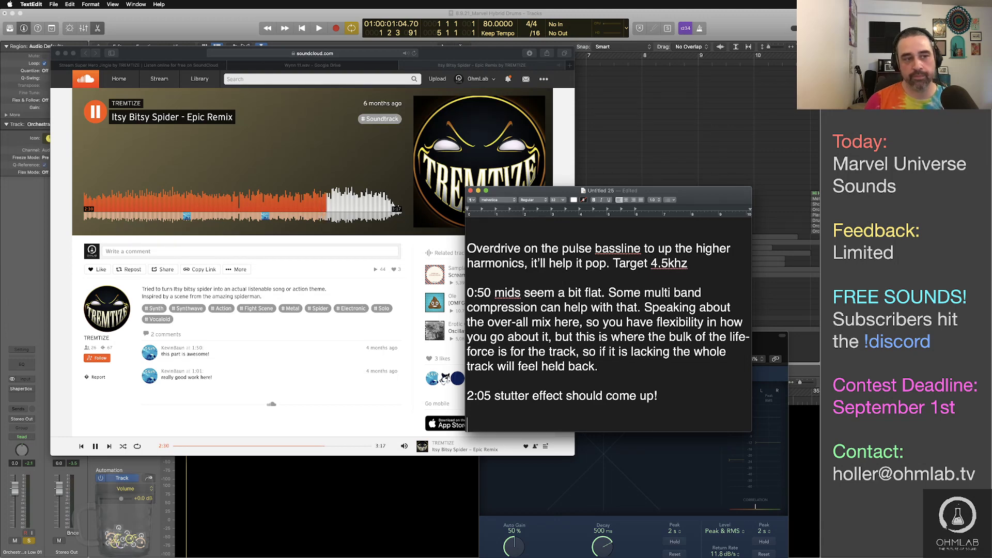
# Write the note "2:30 backing pad should come up and be a bigger part of the tonality of the track" and start a new paragraph
pyautogui.write('2:30 ')
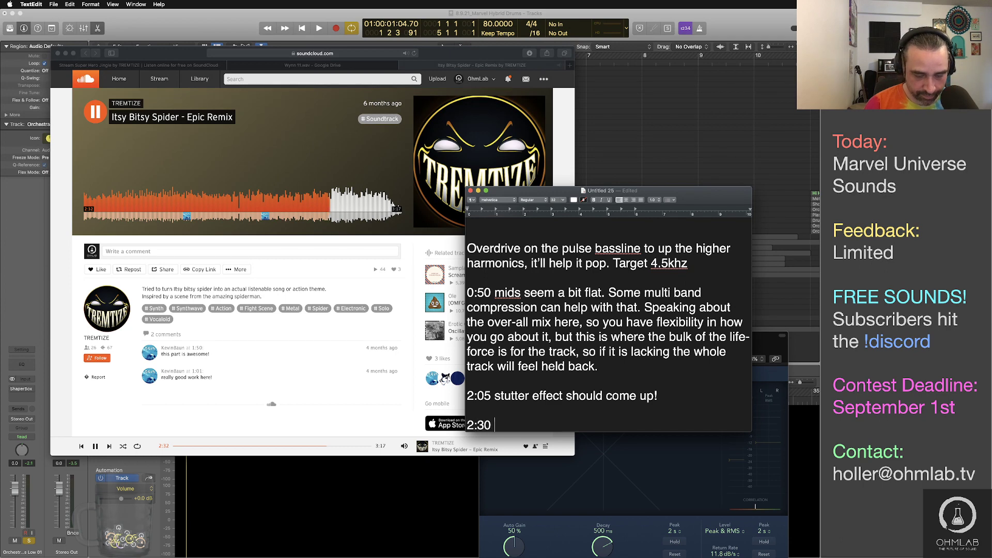
pyautogui.write('backing pad shou')
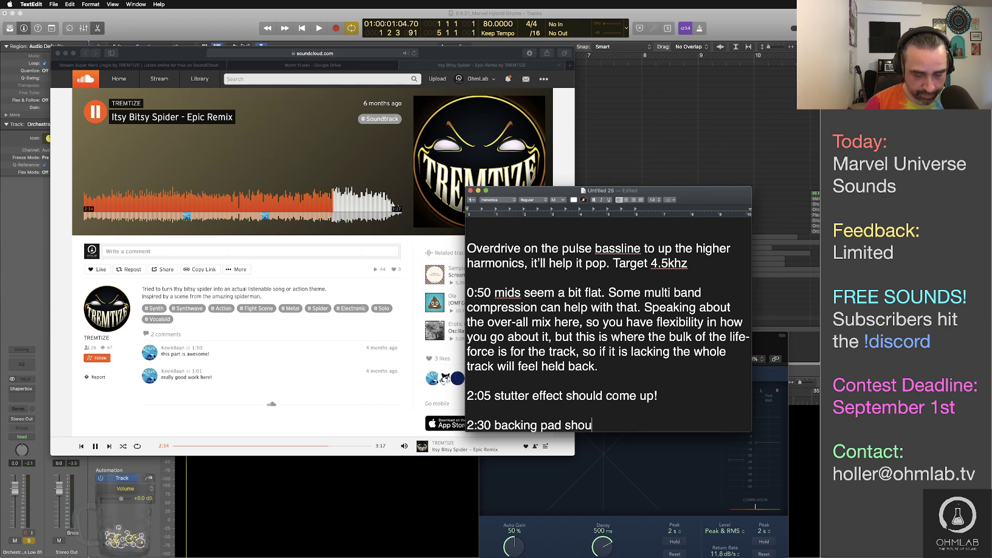
pyautogui.write('ld come up and be a')
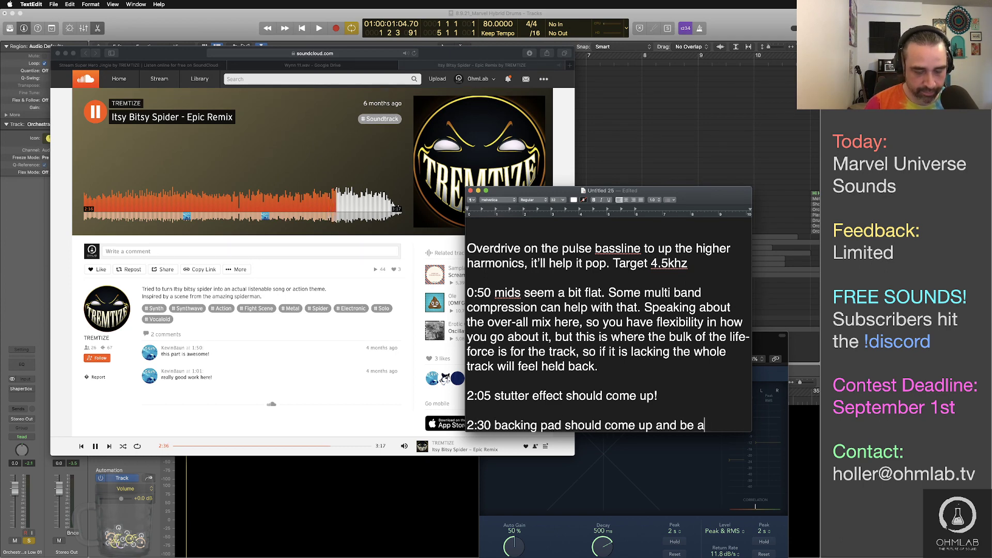
pyautogui.write(' bigger')
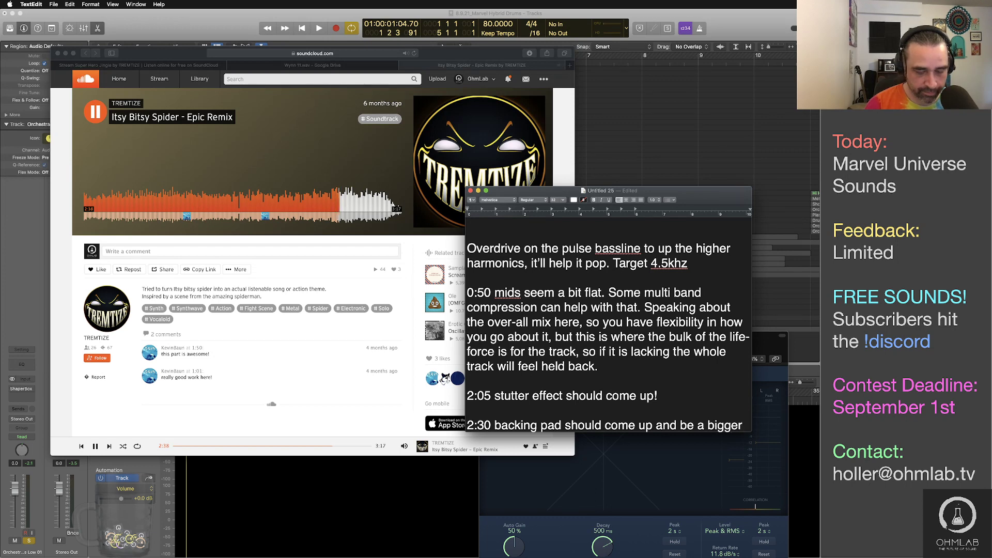
pyautogui.write(' part pf the')
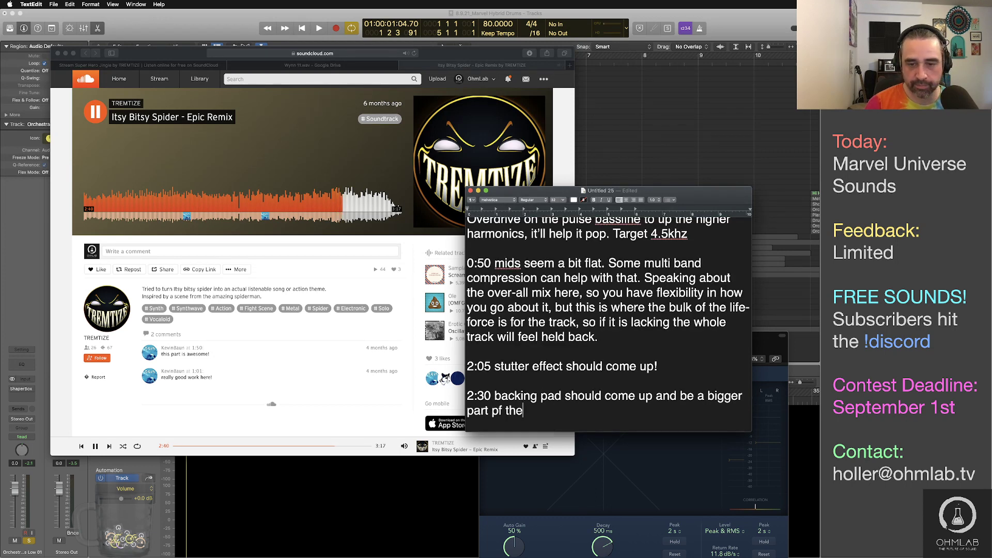
pyautogui.press('BackSpace')
pyautogui.press('BackSpace')
pyautogui.press('BackSpace')
pyautogui.press('BackSpace')
pyautogui.press('BackSpace')
pyautogui.press('BackSpace')
pyautogui.write('of the ')
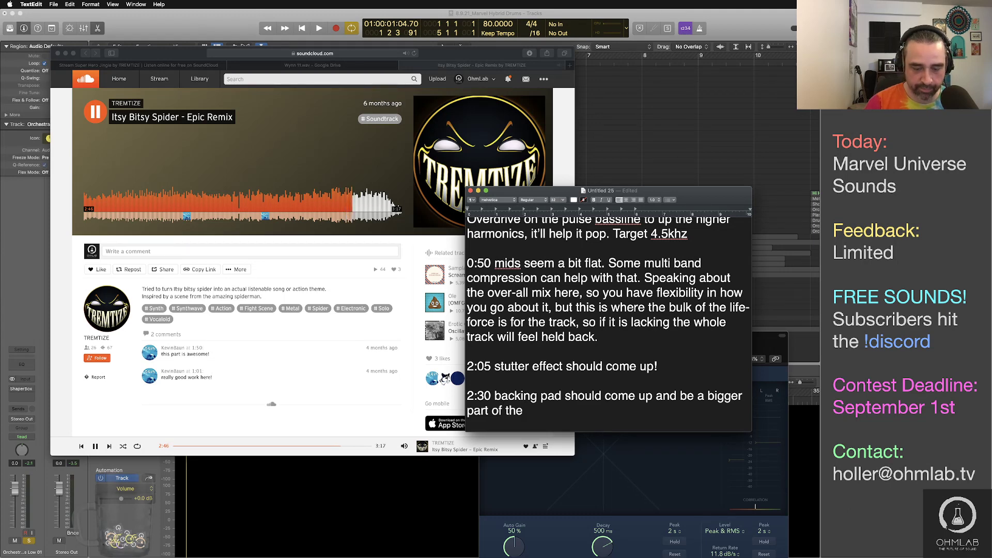
pyautogui.write('tonality of the ')
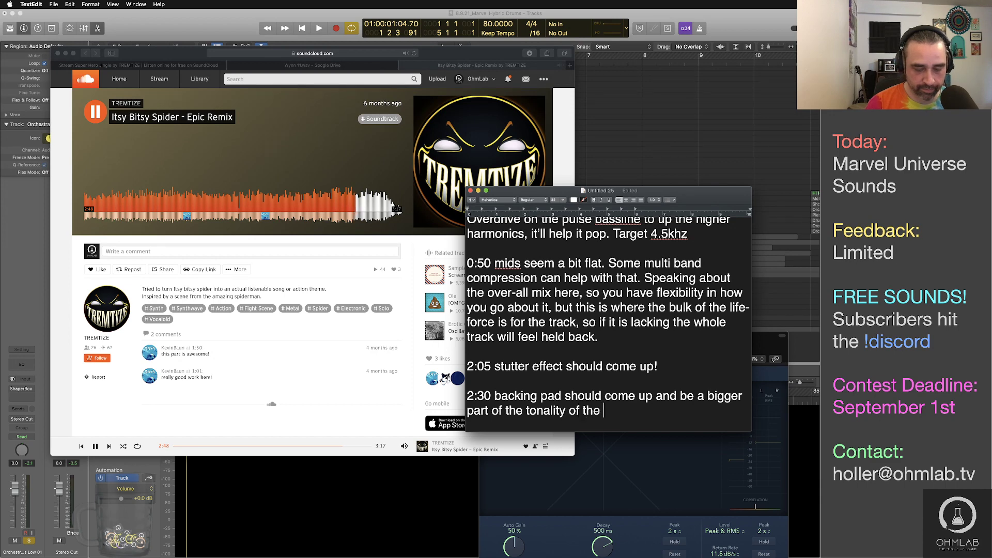
pyautogui.write('track')
pyautogui.press('Return')
pyautogui.press('Return')
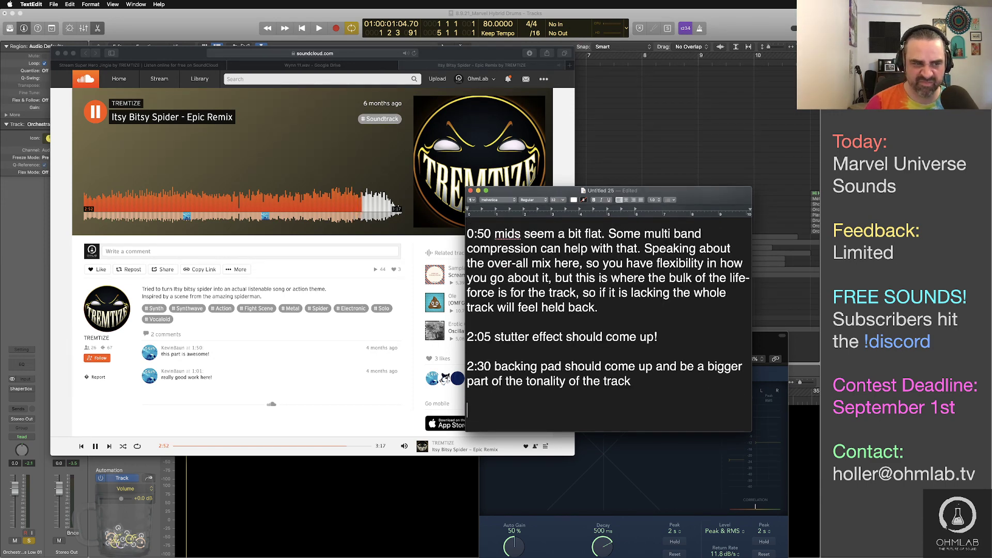
# Write the timestamped note "2:50 add a suck-back here!!!" and start a new paragraph
pyautogui.write('2:5')
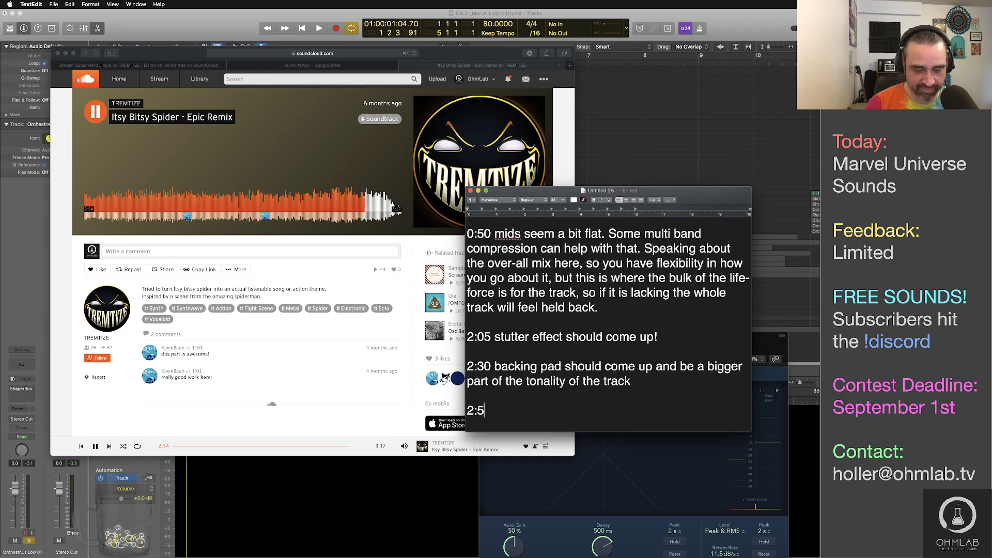
pyautogui.write('0 add a suc')
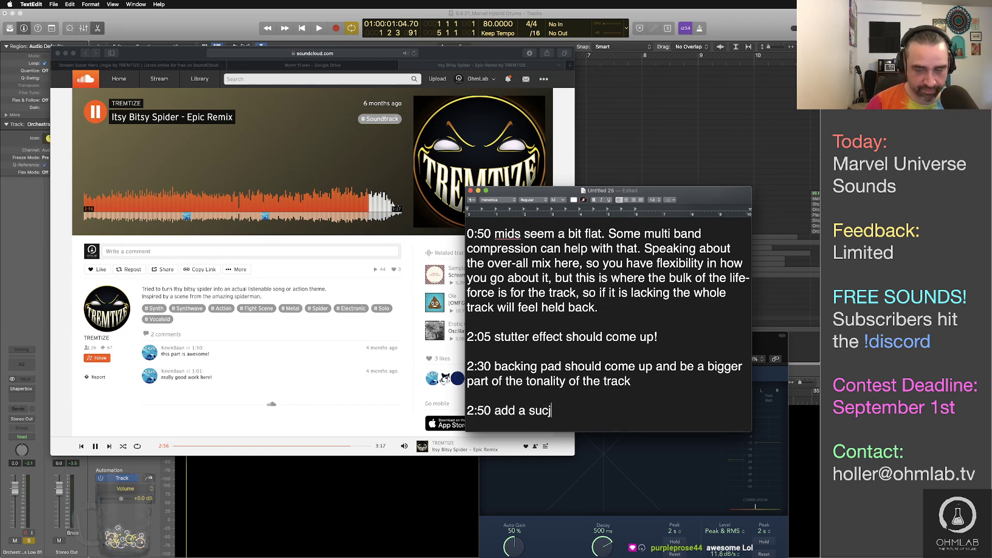
pyautogui.write('k-back ')
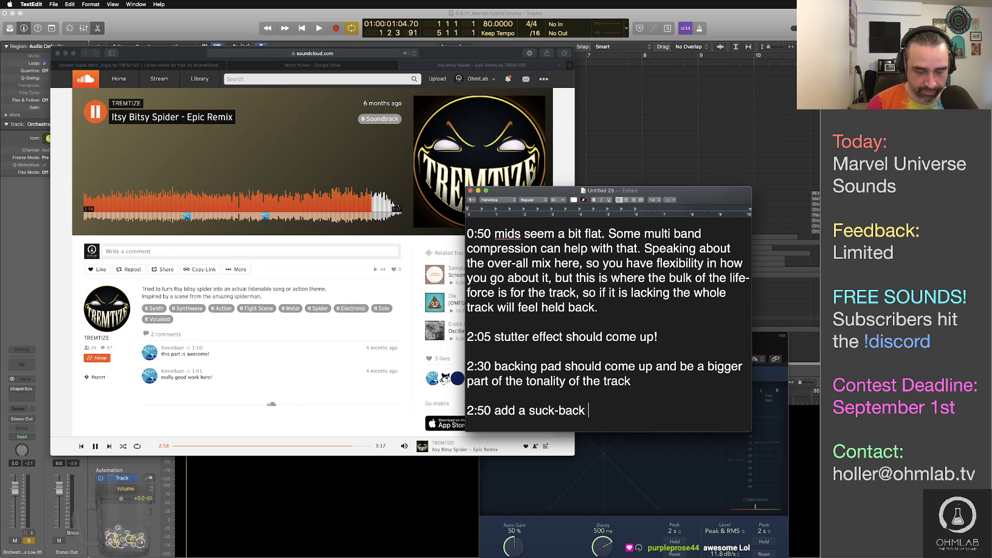
pyautogui.write('here!!!')
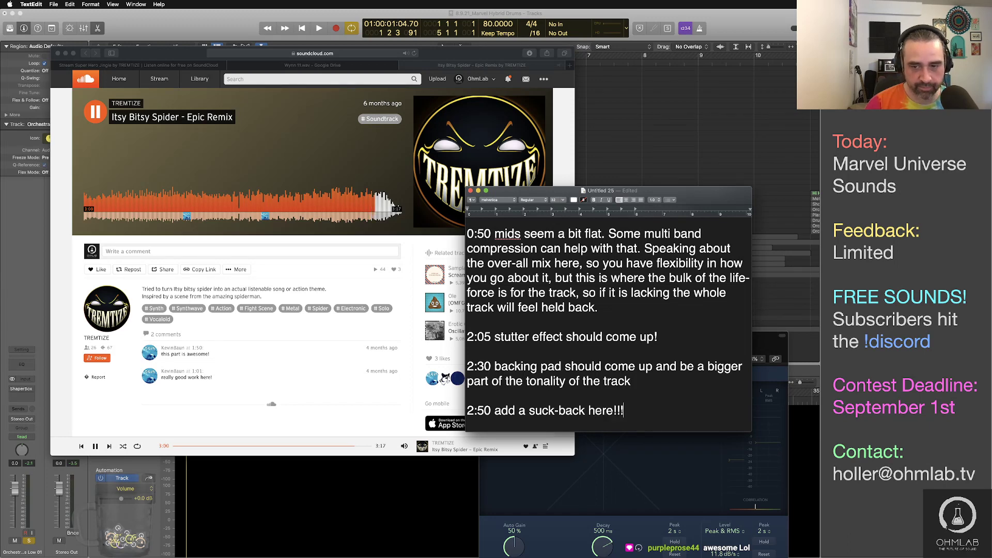
pyautogui.press('Return')
pyautogui.press('Return')
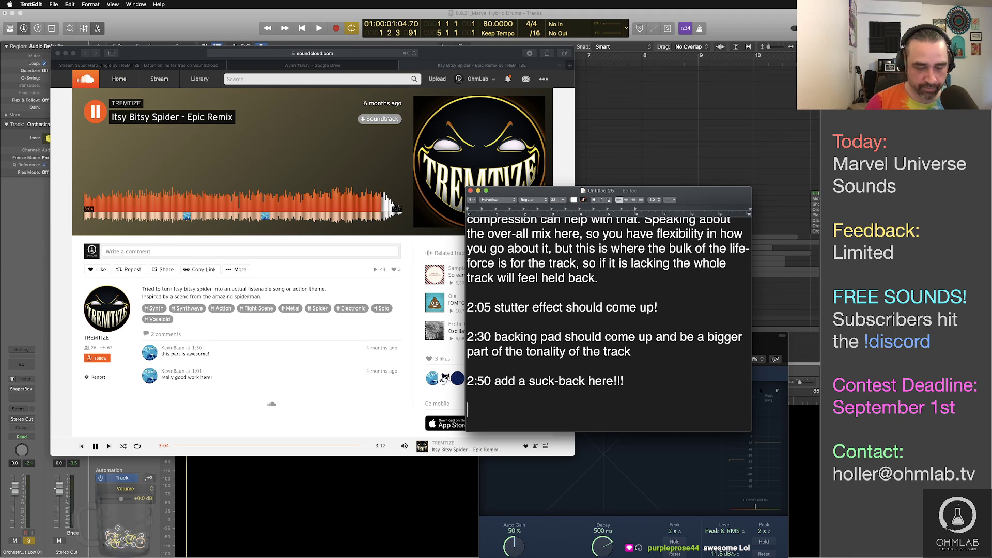
# Write the timestamped note "3:00 add a solid anvil hit here!!" and start a new paragraph
pyautogui.write('3:00 ad')
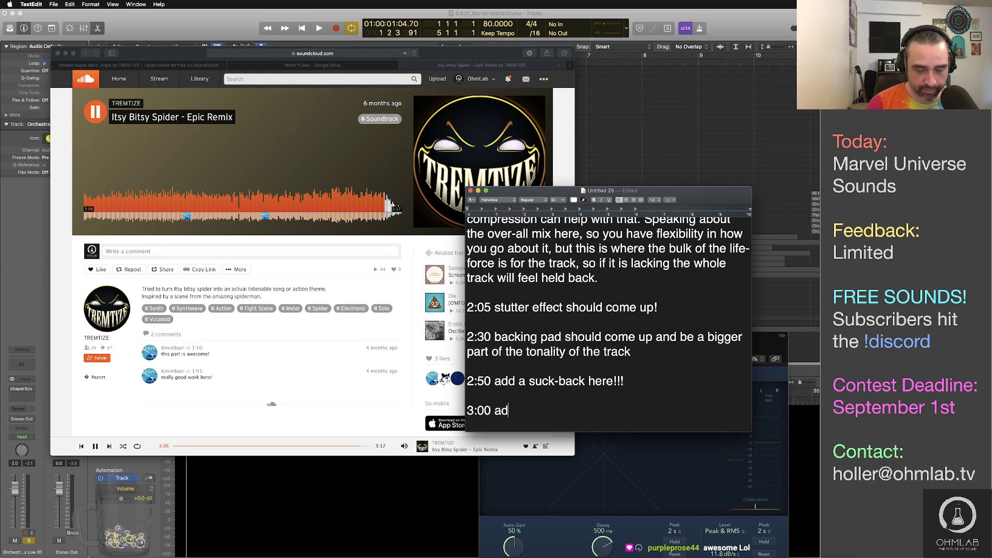
pyautogui.write('d a solid a')
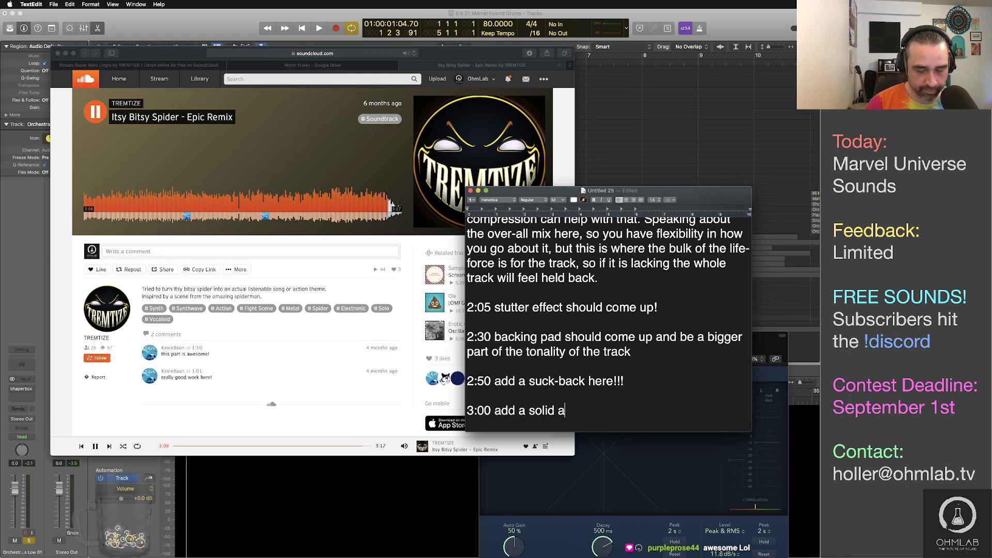
pyautogui.write('nvil hit he')
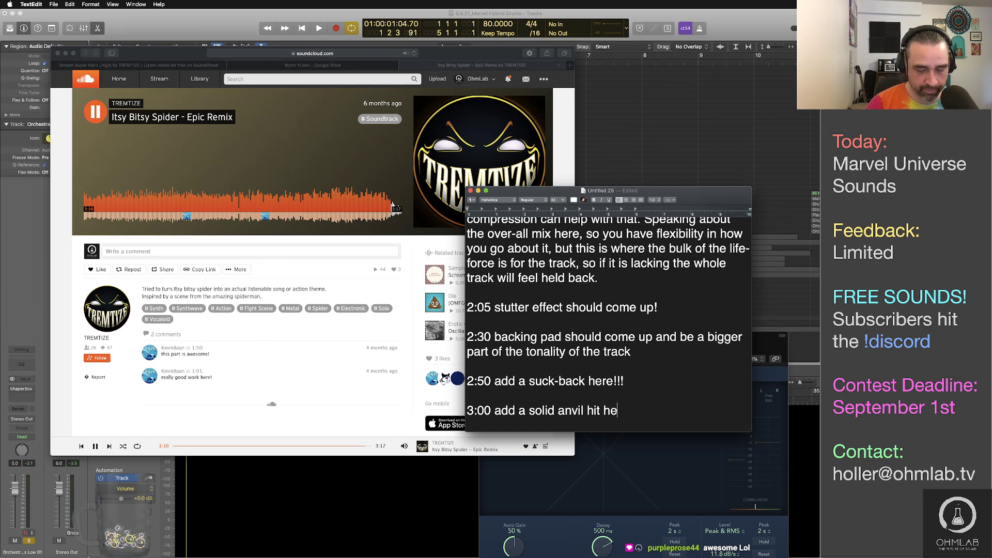
pyautogui.write('re!!!')
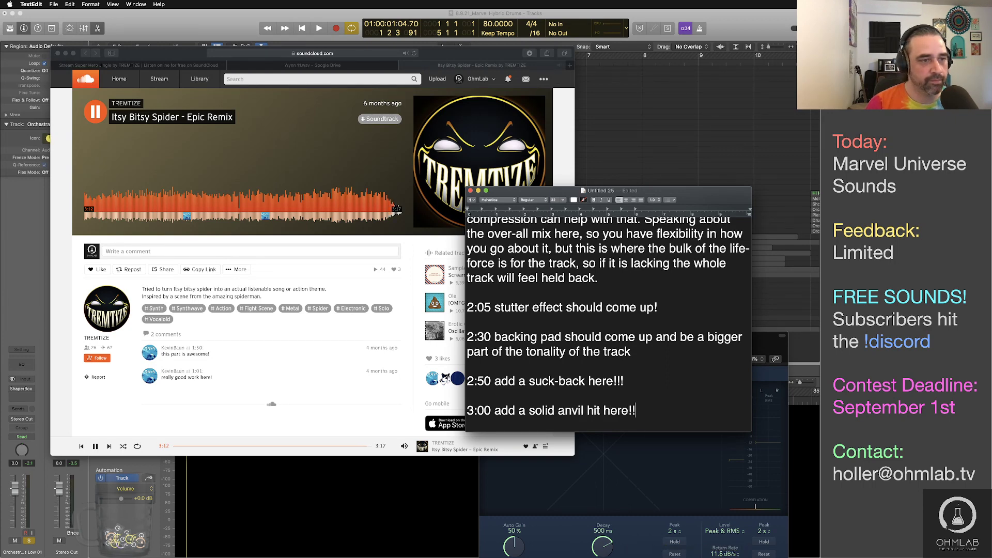
pyautogui.press('Return')
pyautogui.press('Return')
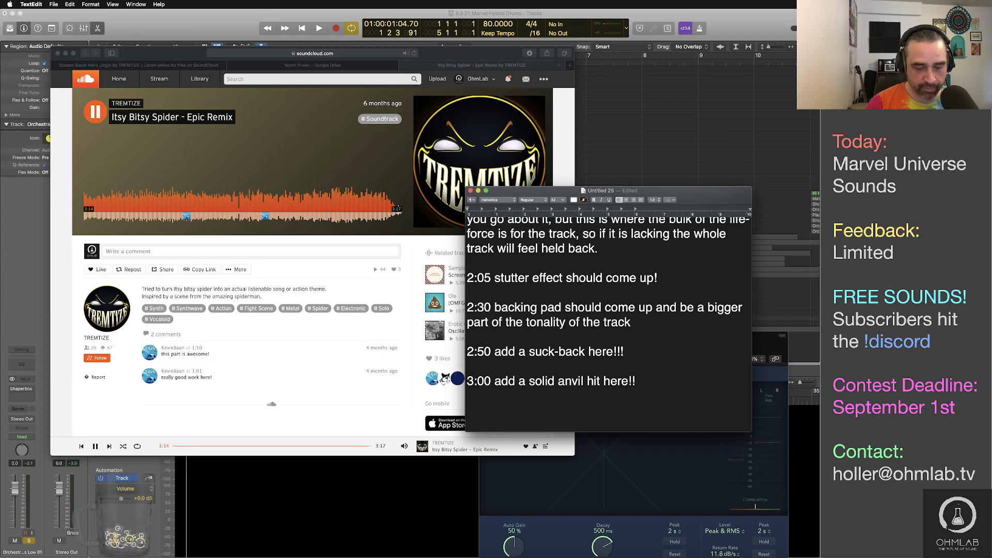
# Start the timestamped note "3:12 add overdrive" and pause the sample-pack track that autoplays after the remix
pyautogui.write('3:12')
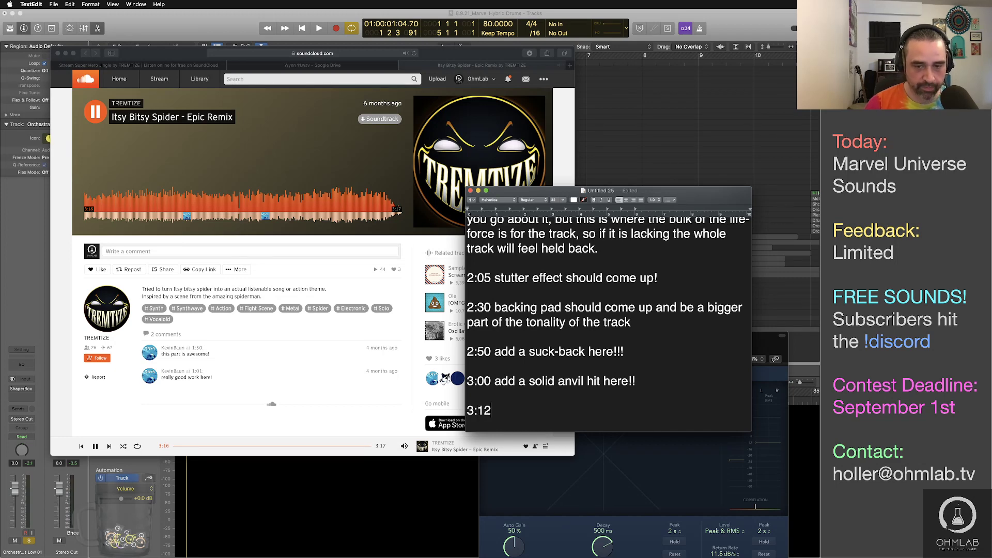
pyautogui.write(' add o')
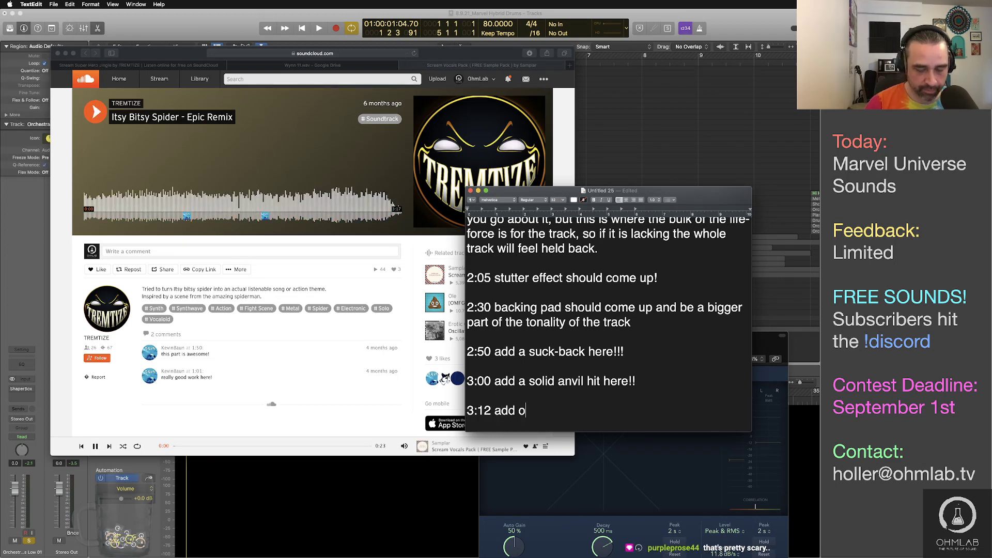
pyautogui.write('verdrive')
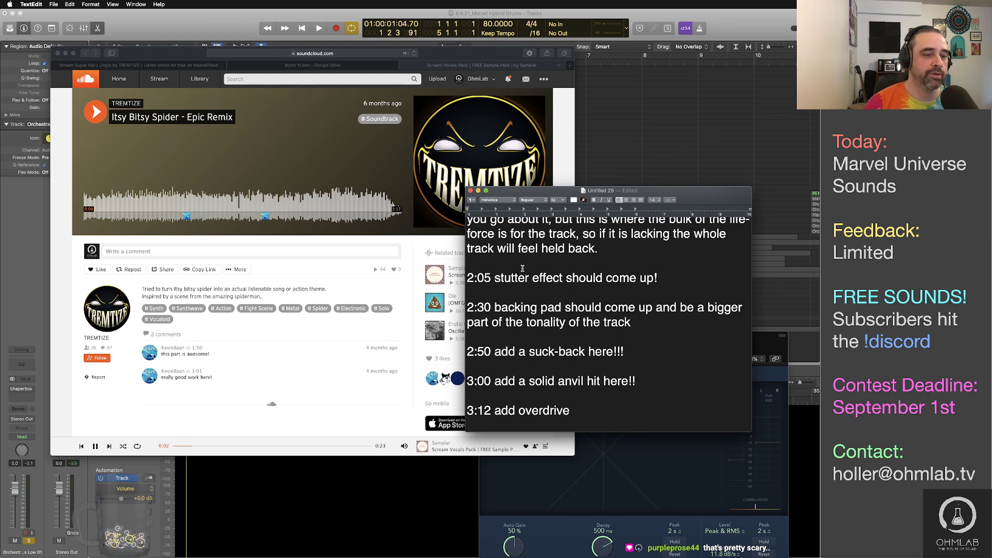
pyautogui.click(95, 447)
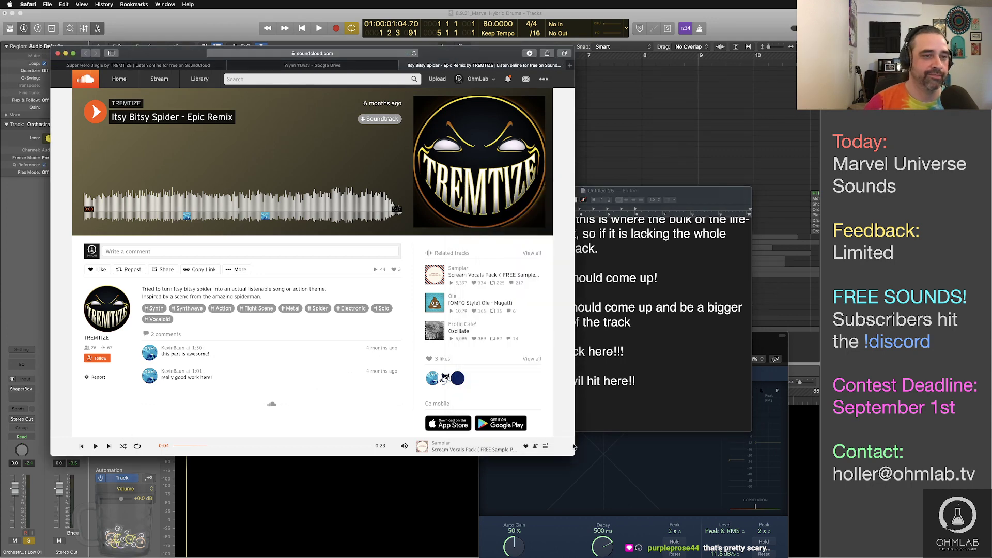
pyautogui.click(697, 427)
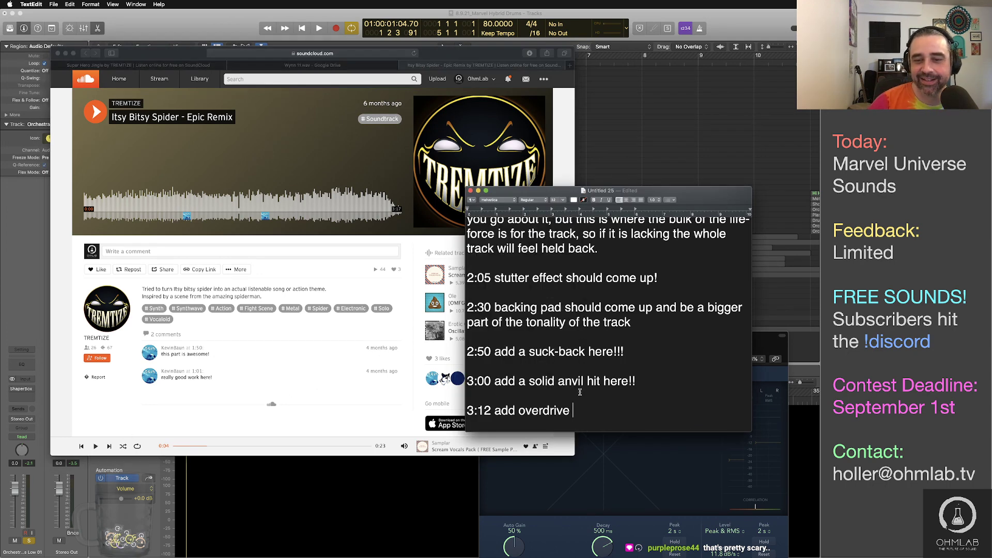
# Complete the 3:12 note with "to that thunder to really drive it home"
pyautogui.write('to tha')
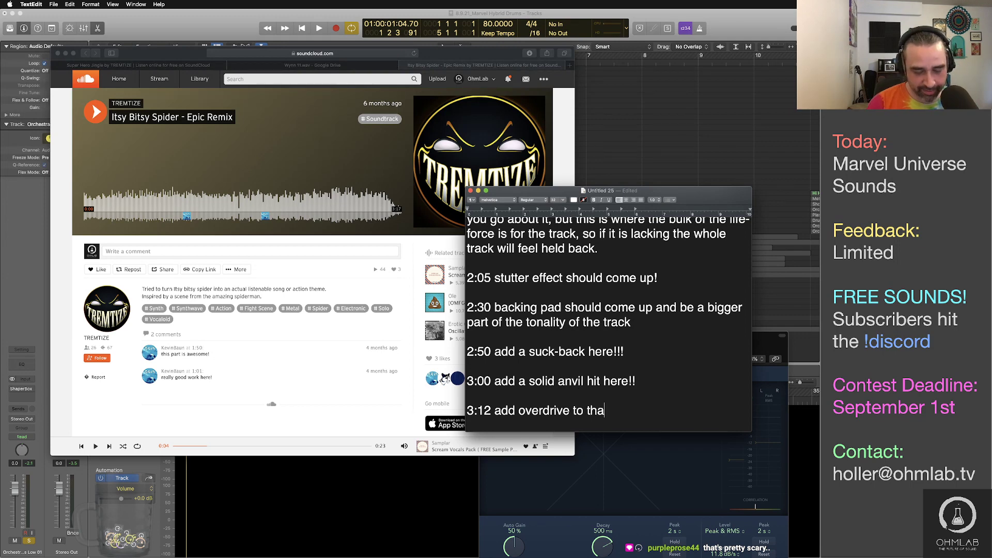
pyautogui.write('t thunder')
pyautogui.press('BackSpace')
pyautogui.press('BackSpace')
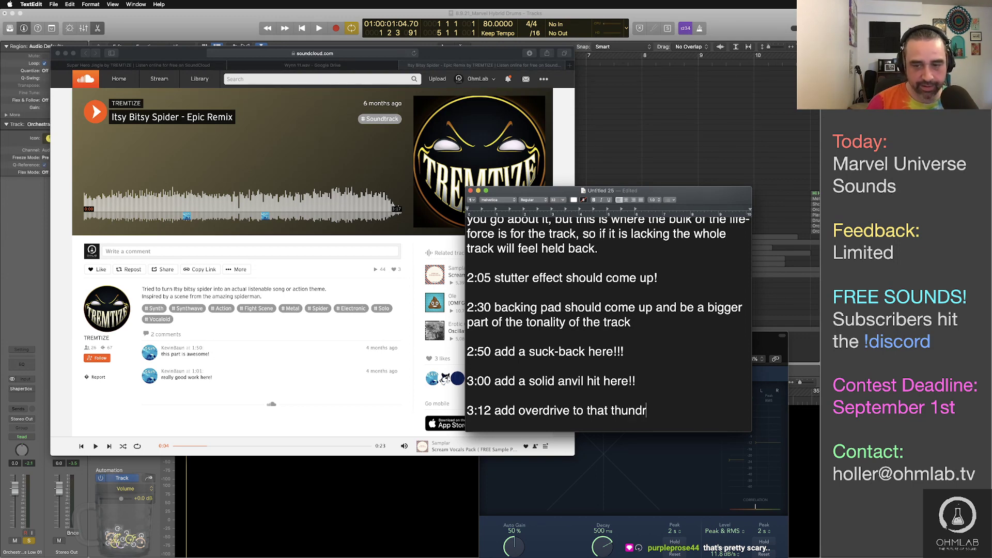
pyautogui.write('er ')
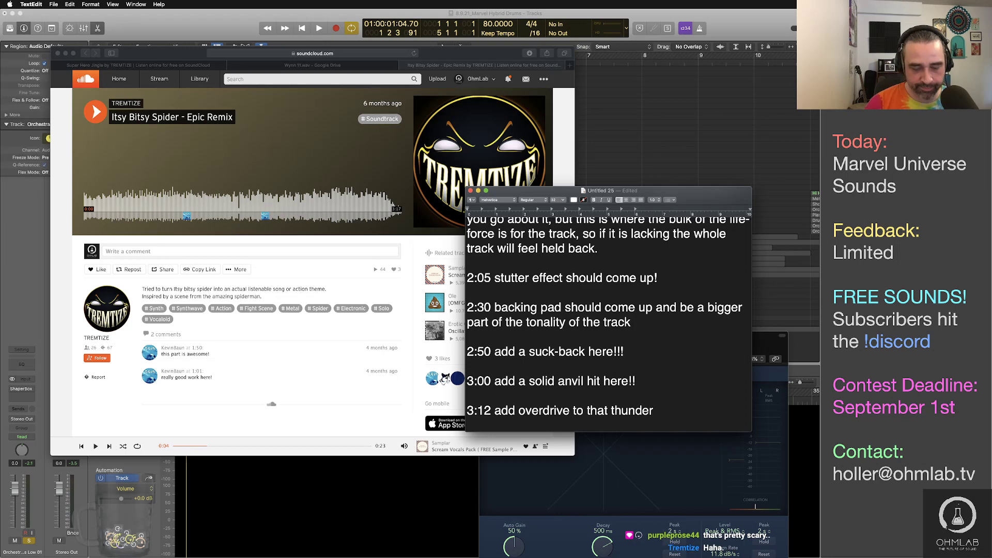
pyautogui.write('to really rd')
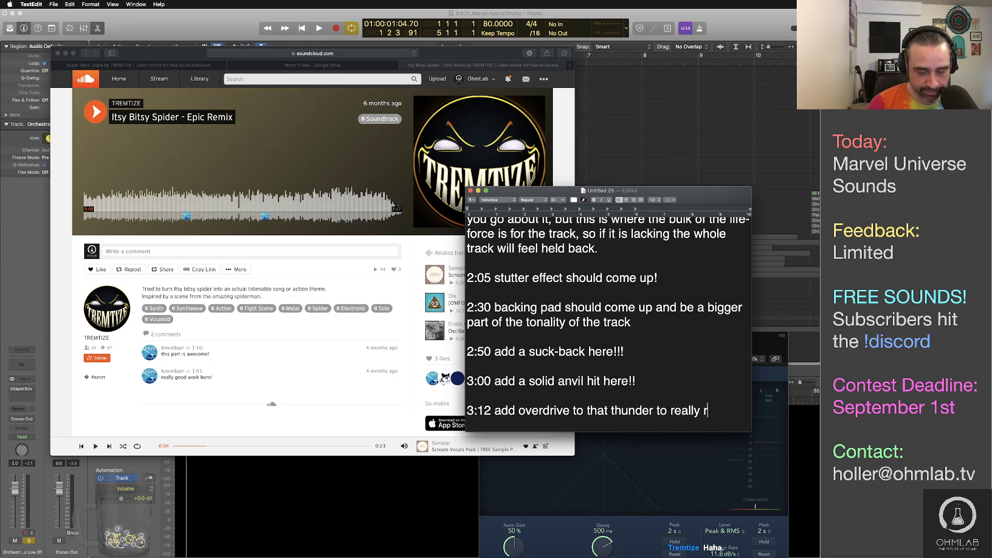
pyautogui.press('BackSpace')
pyautogui.press('BackSpace')
pyautogui.write('drive it home')
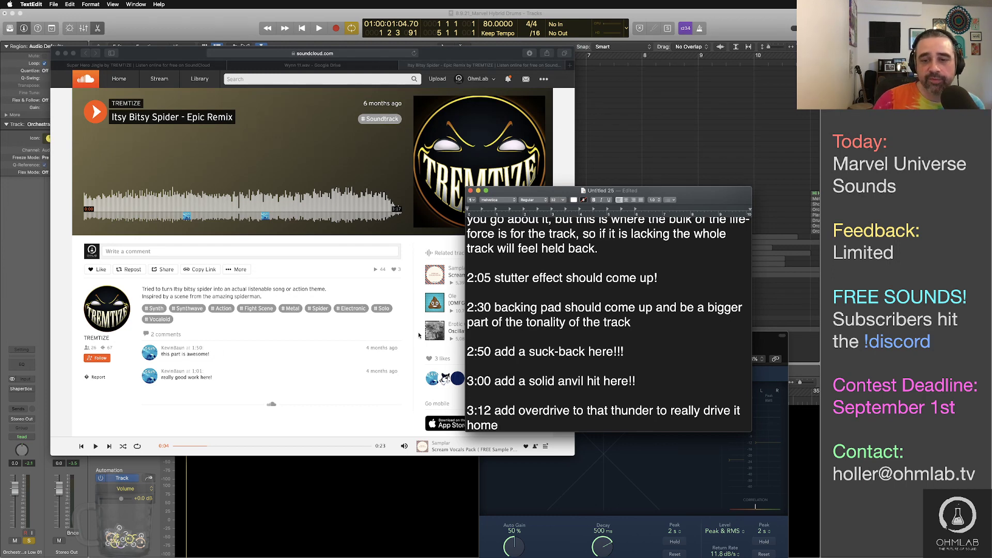
# Review the feedback notes from the beginning, highlighting the "life-force" remark in the 0:50 note
pyautogui.scroll(3, 635, 376)
pyautogui.scroll(3, 635, 376)
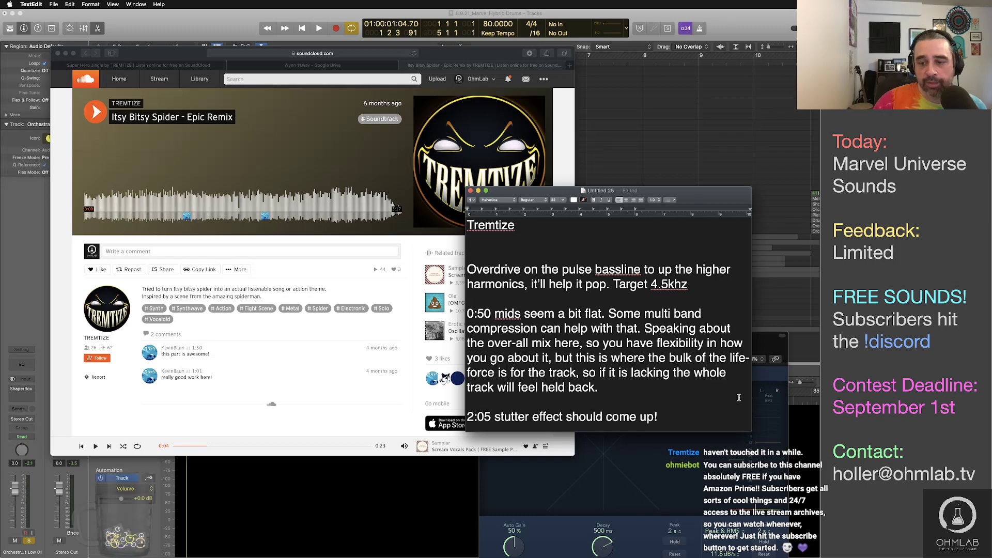
pyautogui.moveTo(730, 358); pyautogui.dragTo(545, 373)
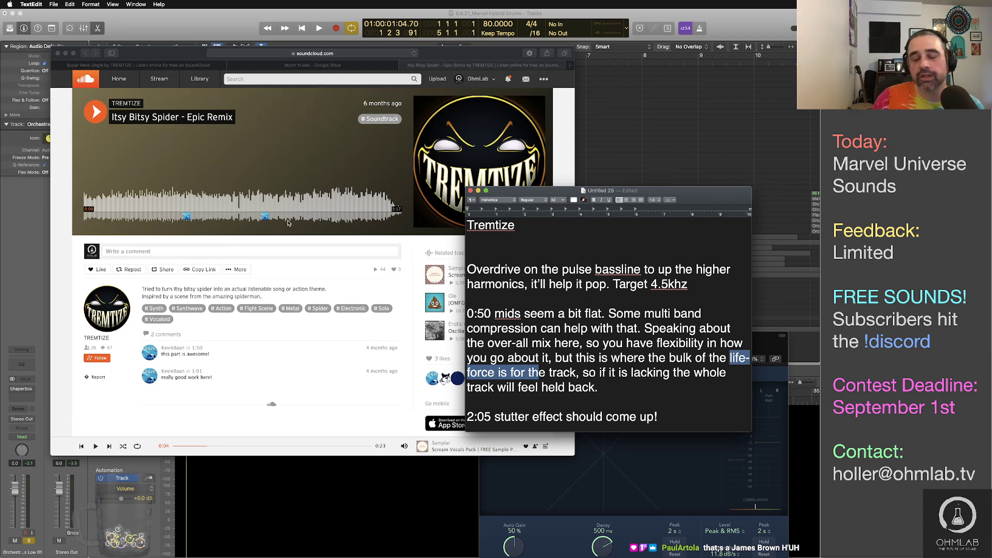
pyautogui.scroll(-1, 644, 293)
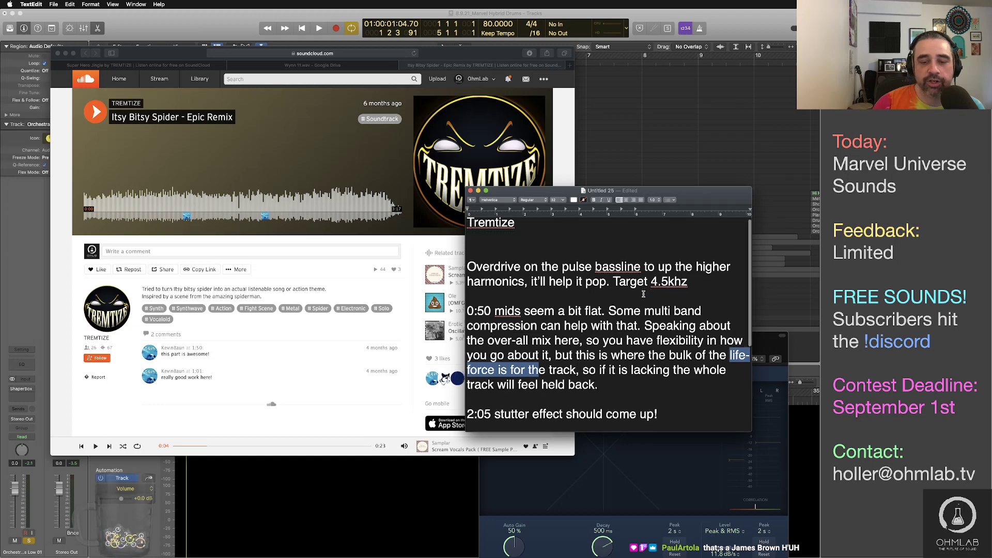
pyautogui.scroll(-6, 643, 294)
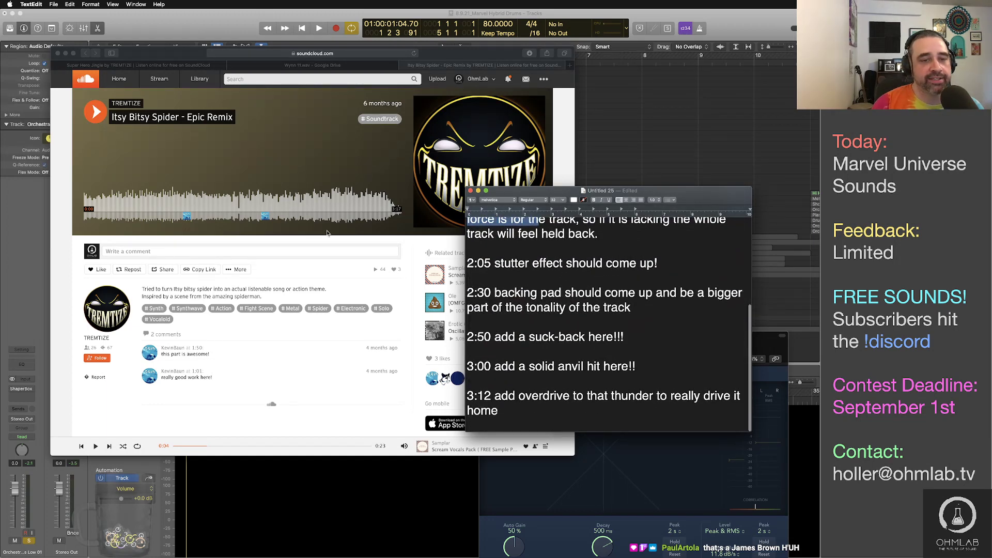
# Replay the Itsy Bitsy Spider remix around 2:05 to audition the stutter effect, and pause it
pyautogui.click(300, 206)
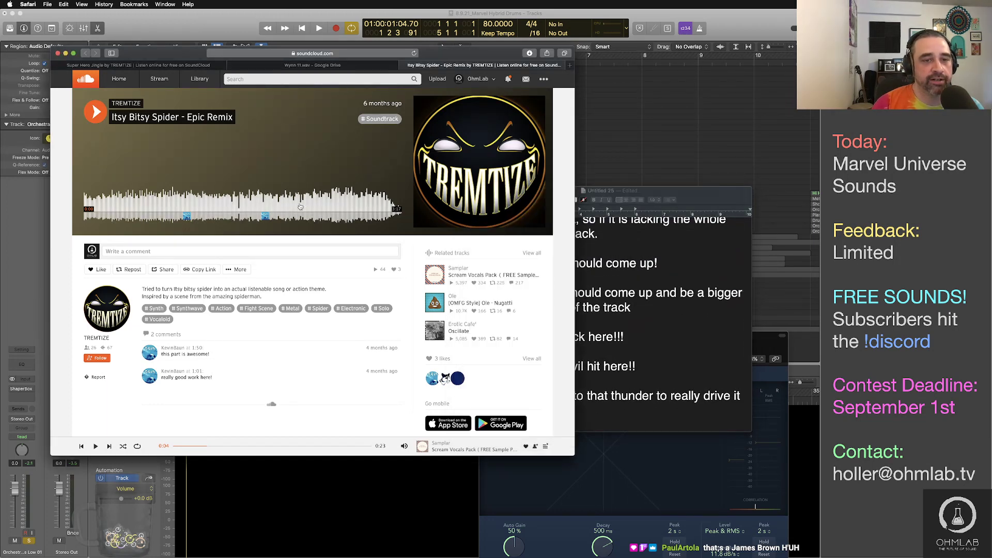
pyautogui.click(293, 205)
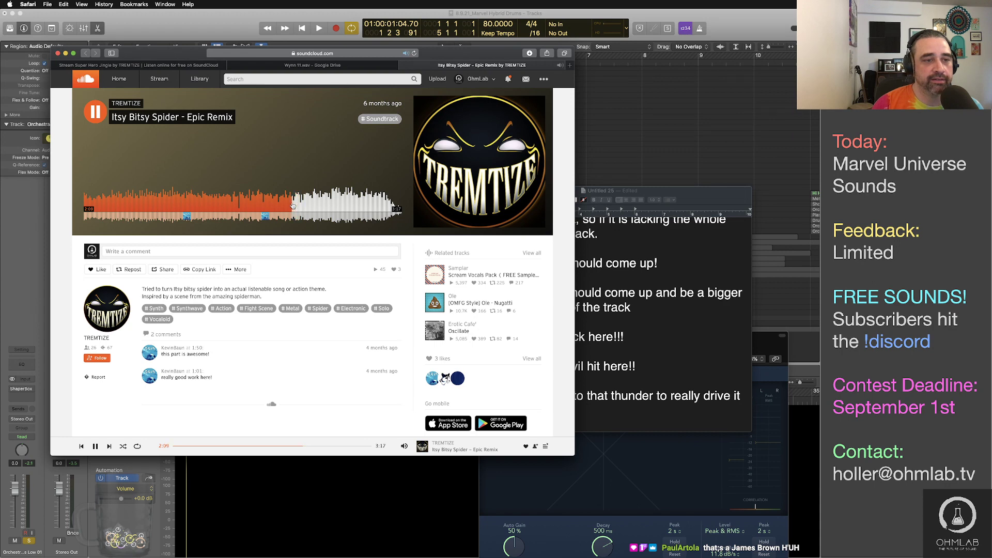
pyautogui.click(286, 205)
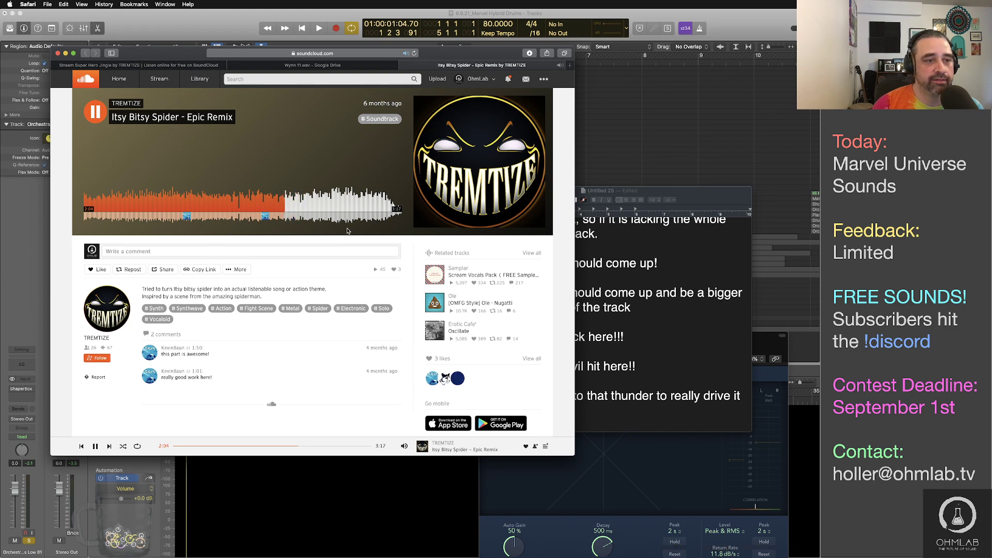
pyautogui.click(276, 207)
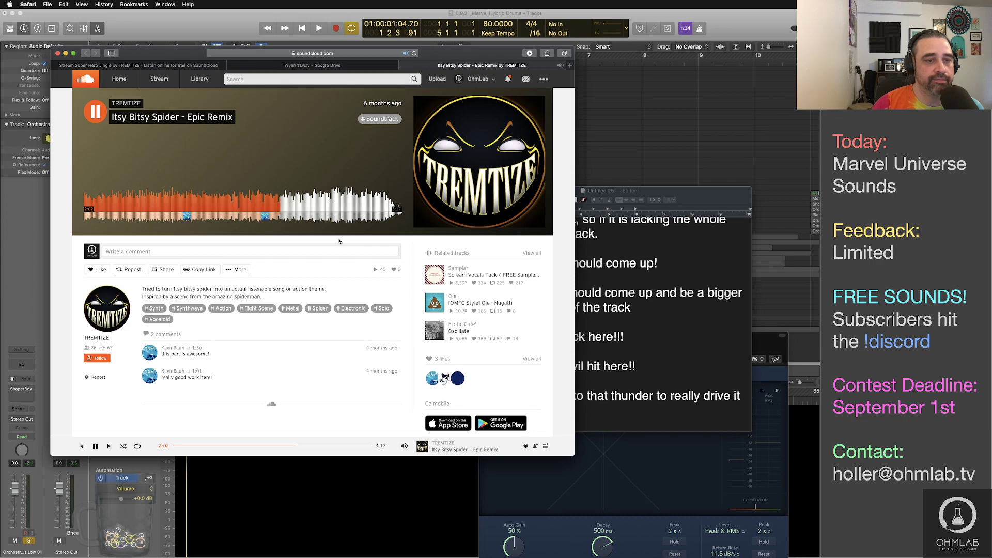
pyautogui.click(96, 112)
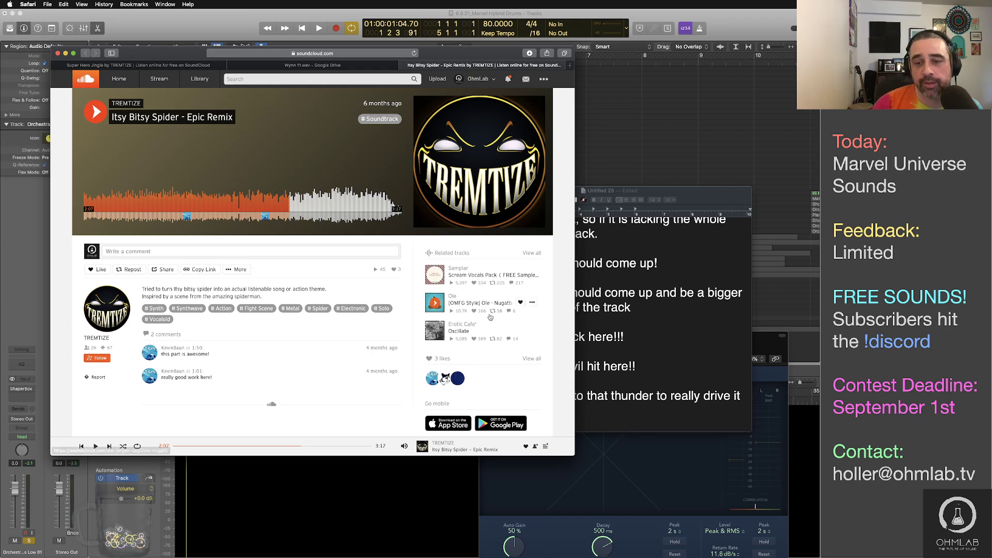
# Highlight "backing pad" in the 2:30 note and "suck-back here!!!" in the 2:50 note for discussion
pyautogui.click(722, 352)
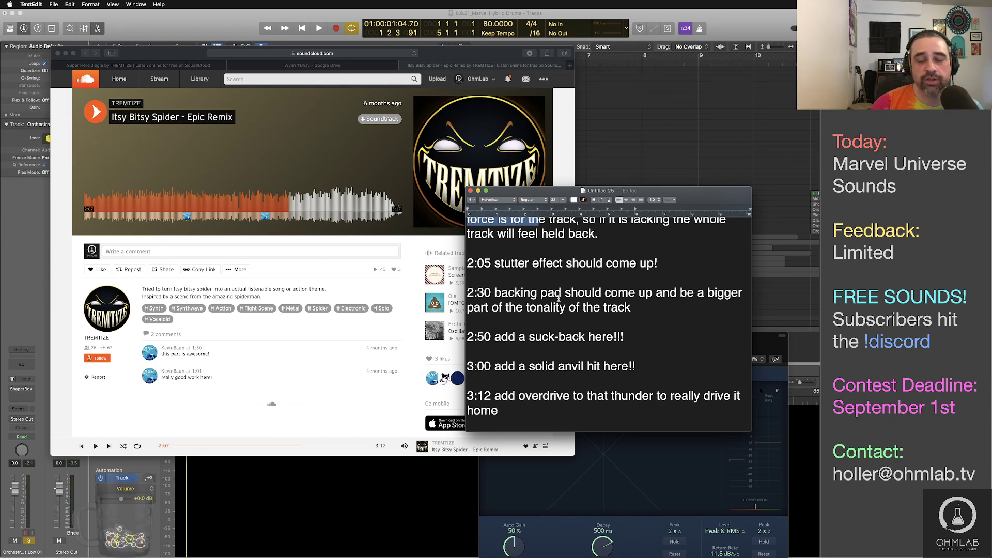
pyautogui.moveTo(561, 294); pyautogui.dragTo(495, 295)
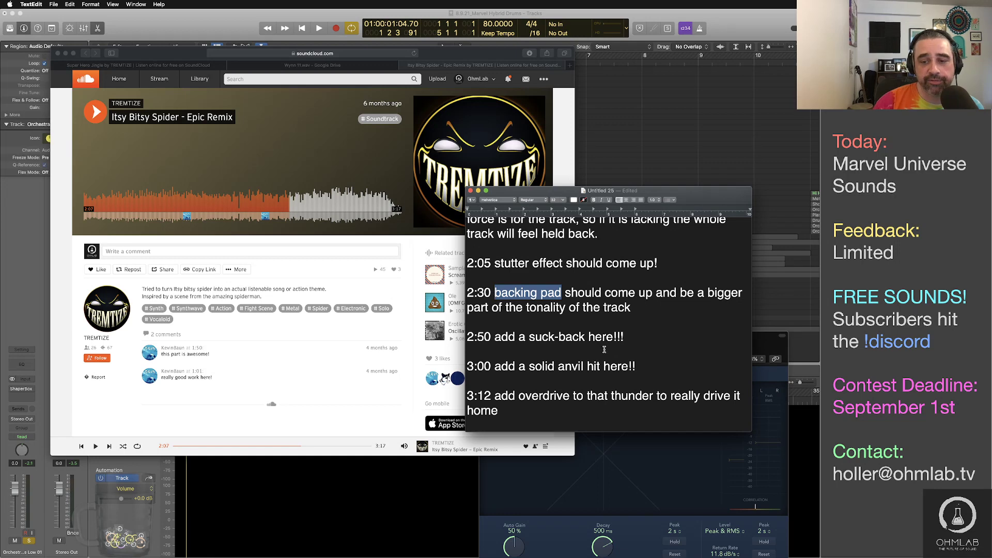
pyautogui.moveTo(624, 337); pyautogui.dragTo(529, 338)
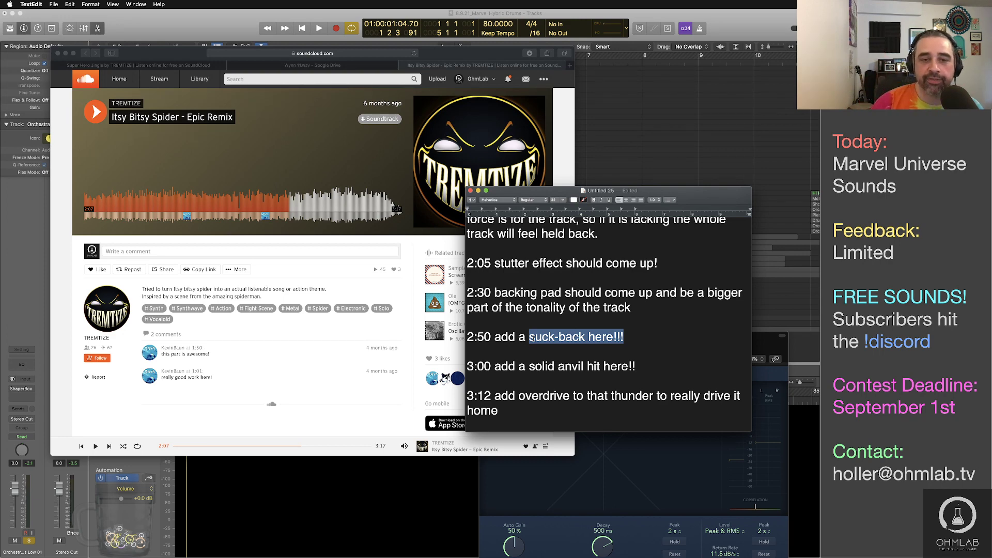
# Replay the remix leading into the 2:50 suck-back spot and pause it
pyautogui.click(332, 203)
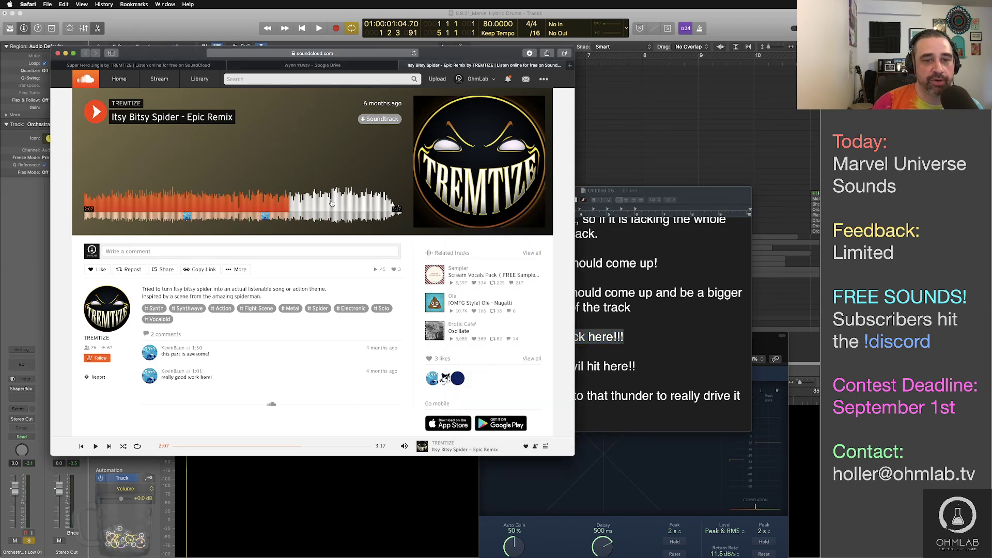
pyautogui.press('space')
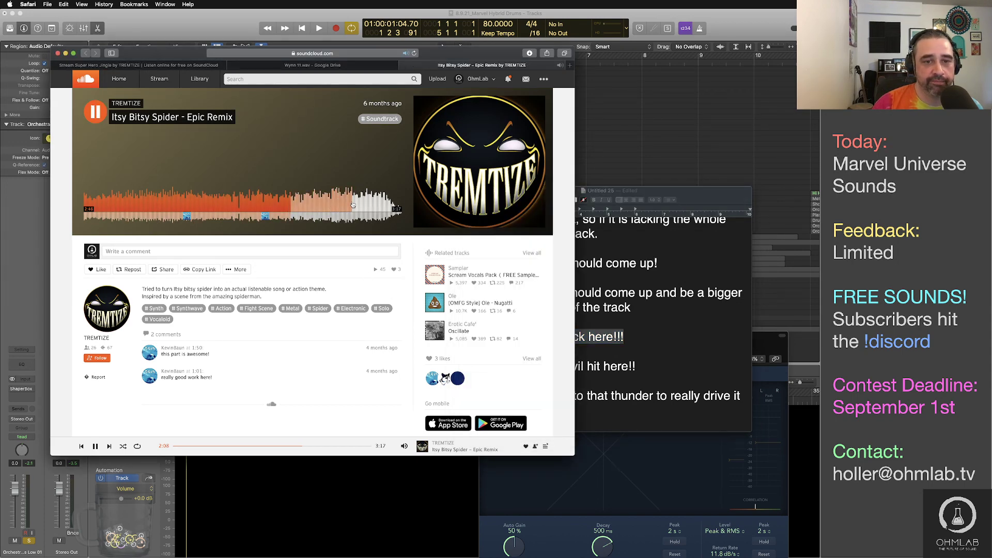
pyautogui.click(353, 205)
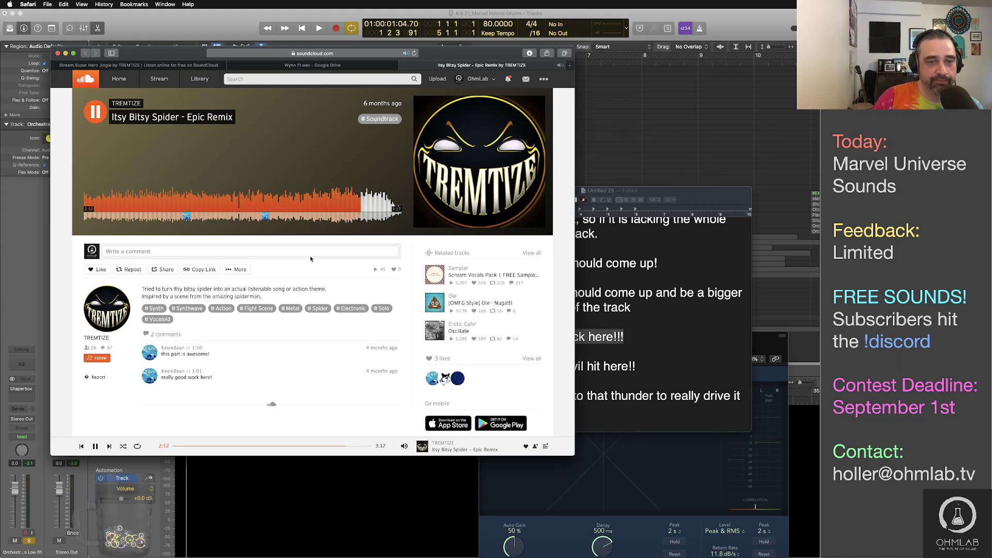
pyautogui.press('space')
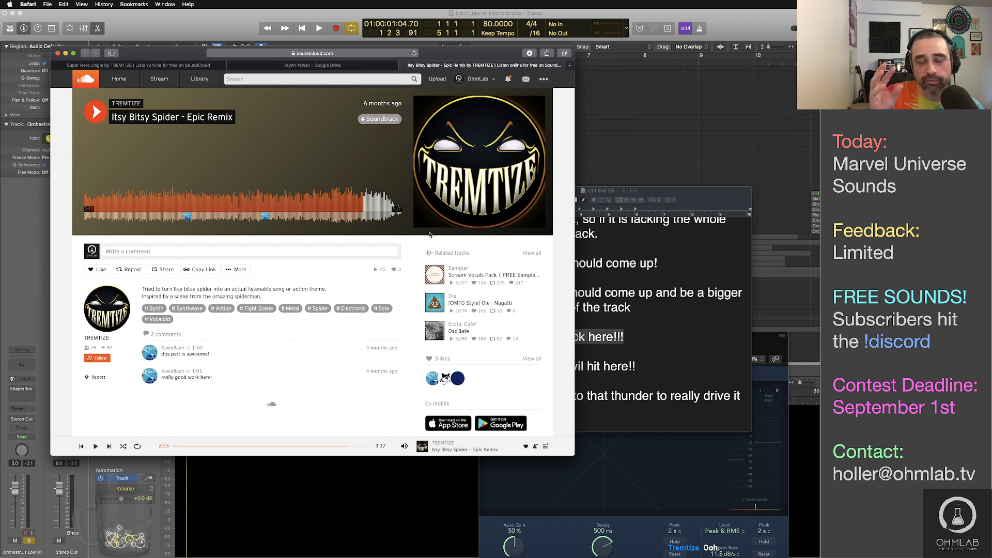
# Highlight "anvil" in the 3:00 note and replay the remix's thunder ending around 3:12, pausing playback
pyautogui.click(690, 378)
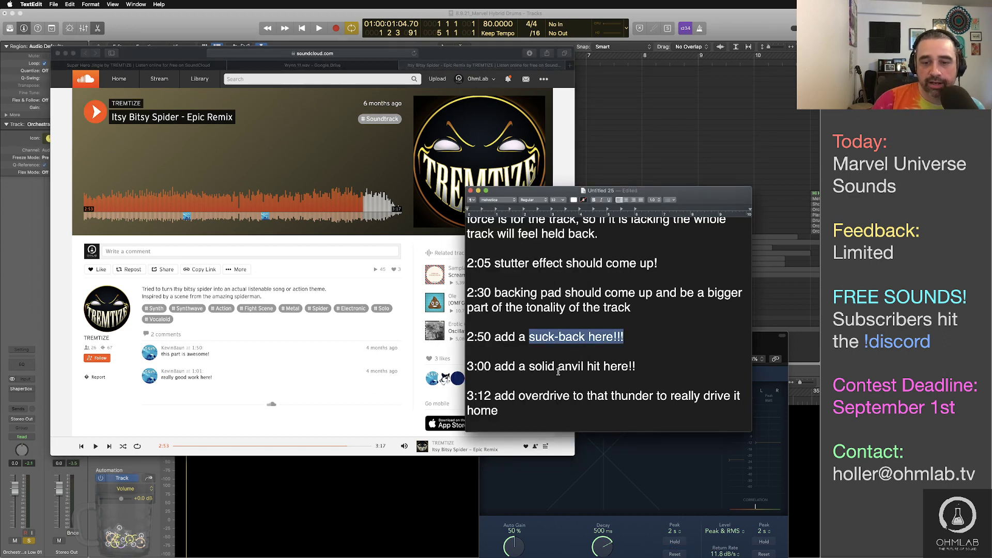
pyautogui.click(459, 345)
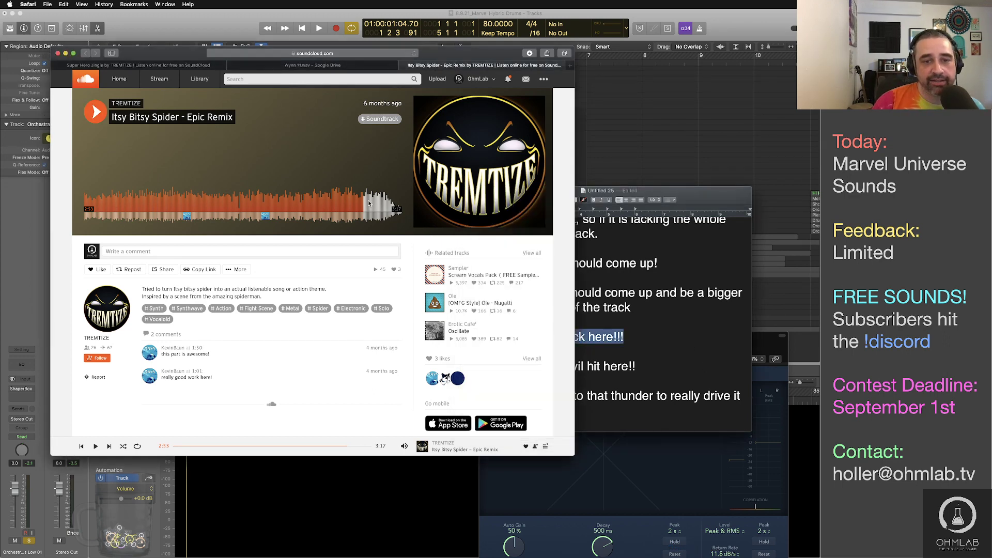
pyautogui.click(666, 350)
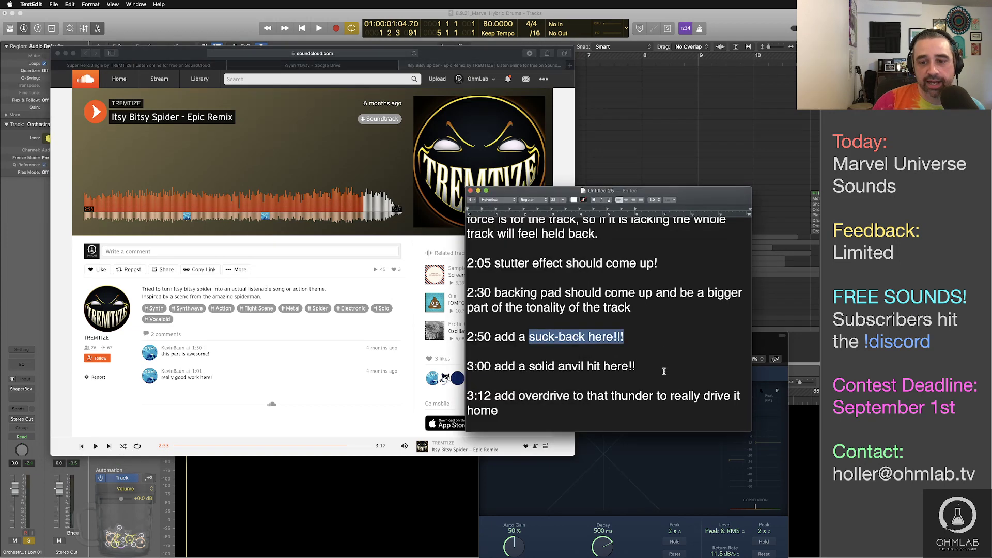
pyautogui.click(581, 367)
pyautogui.doubleClick(582, 367)
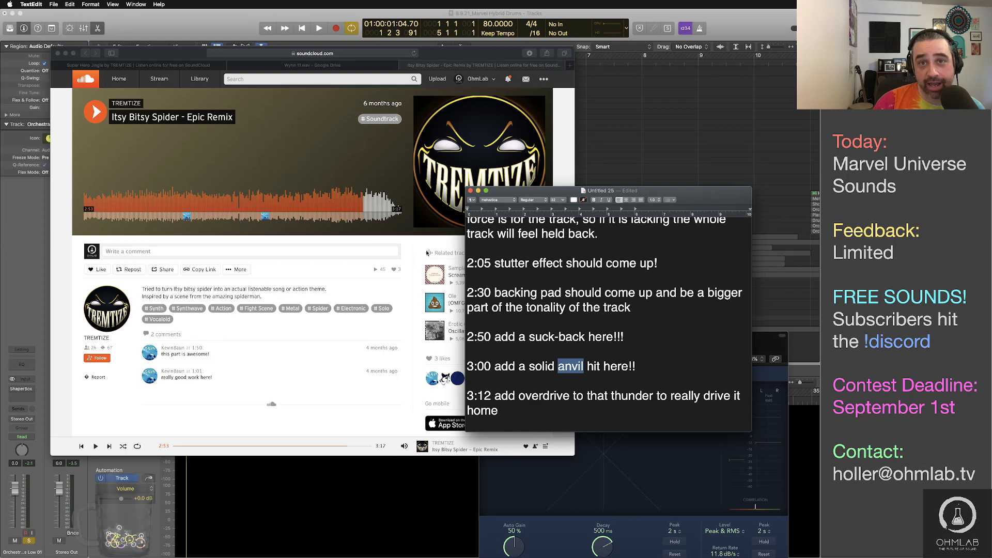
pyautogui.click(658, 368)
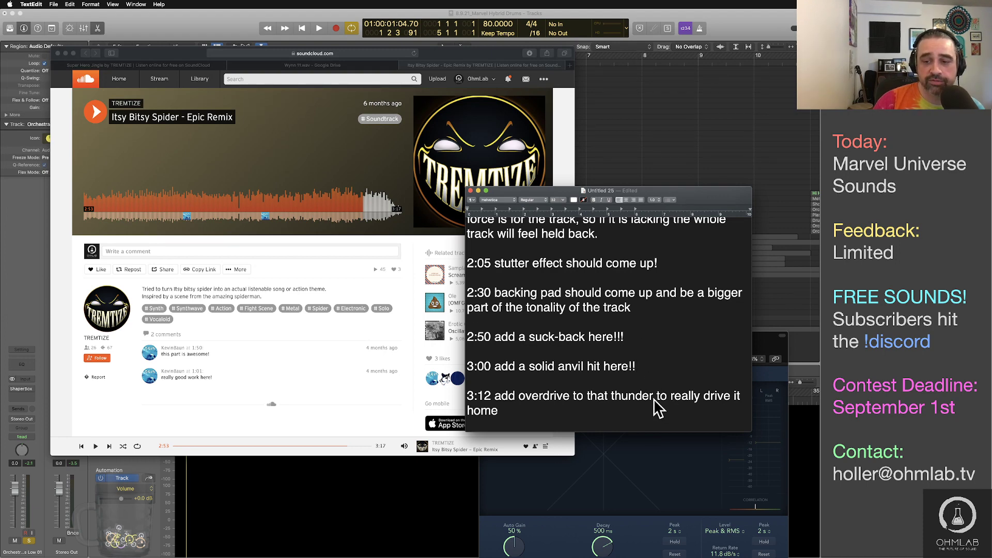
pyautogui.click(382, 205)
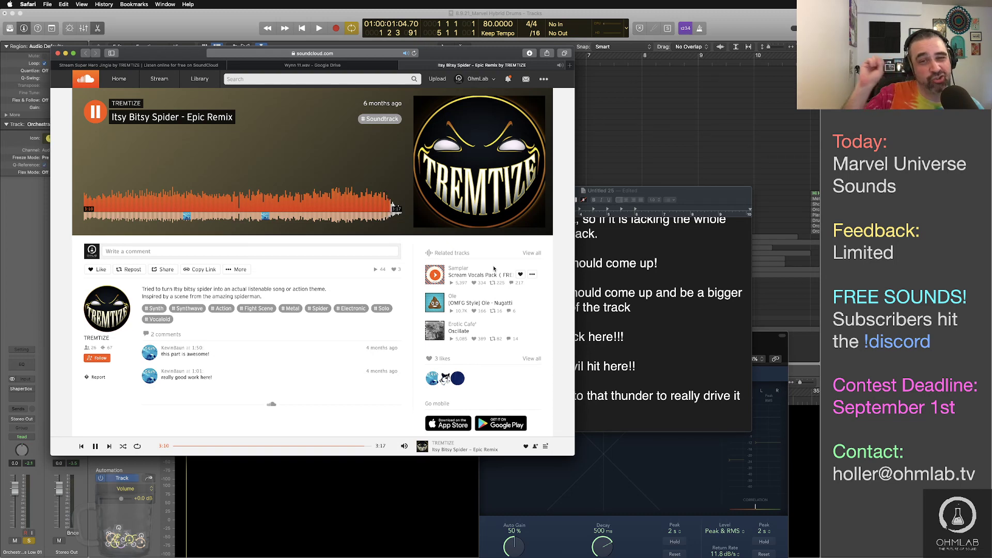
pyautogui.click(89, 118)
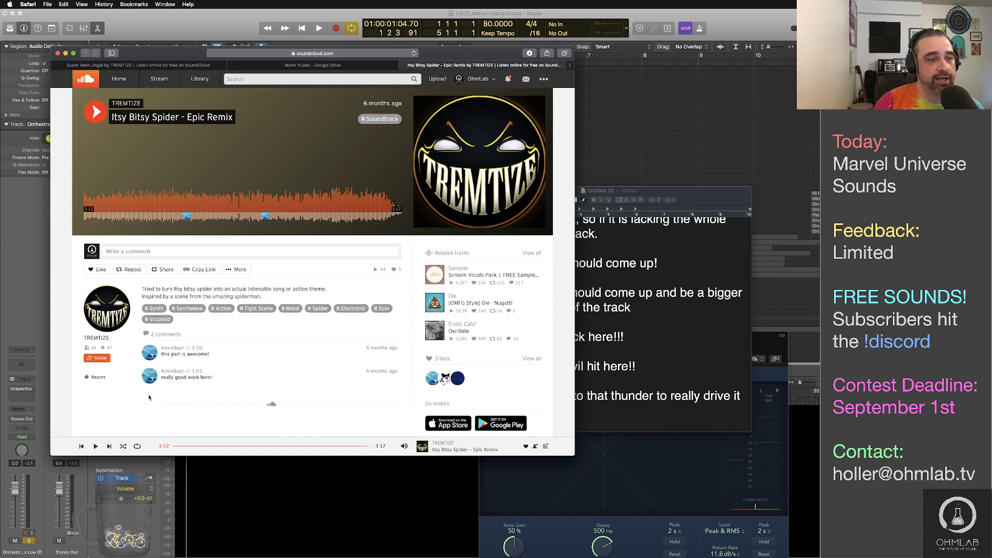
# Switch to the Marvel hybrid drums project in Logic Pro X and insert a stereo Overdrive on the Swell track
pyautogui.press('super+Tab')
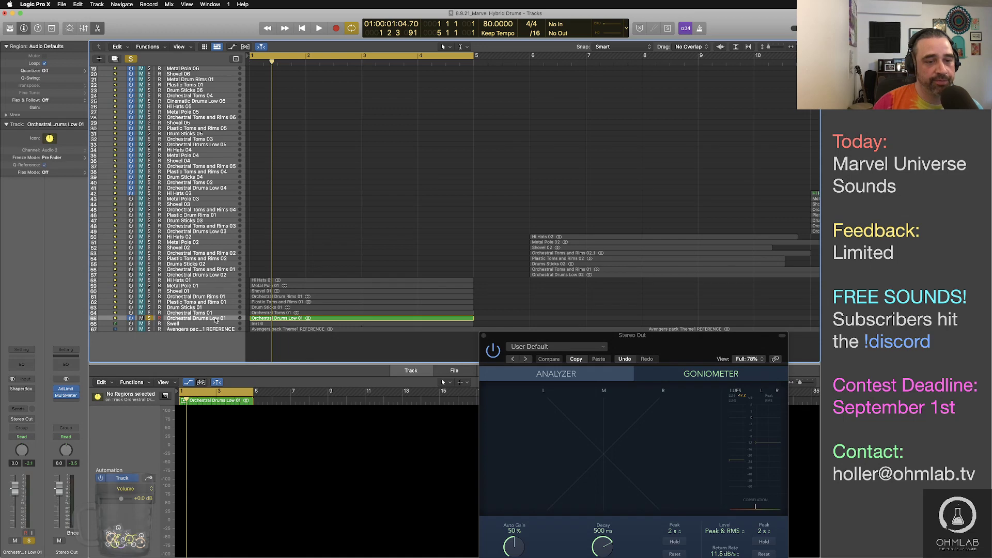
pyautogui.click(183, 323)
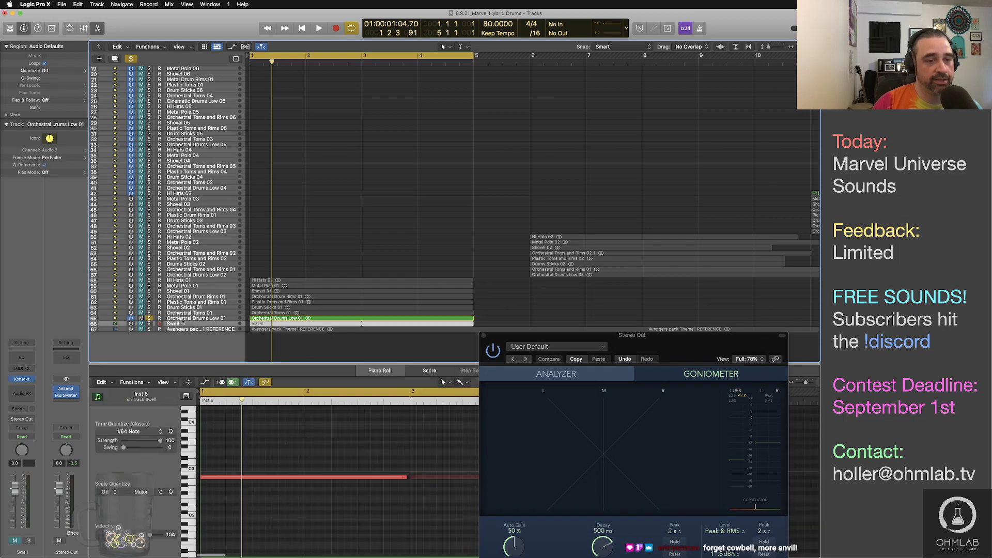
pyautogui.click(22, 388)
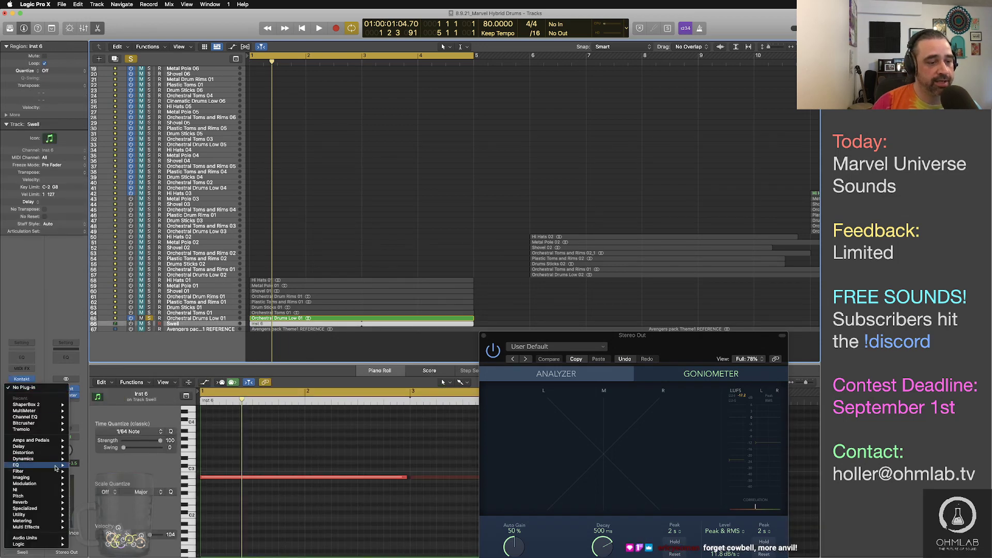
pyautogui.moveTo(50, 454)
pyautogui.moveTo(119, 477)
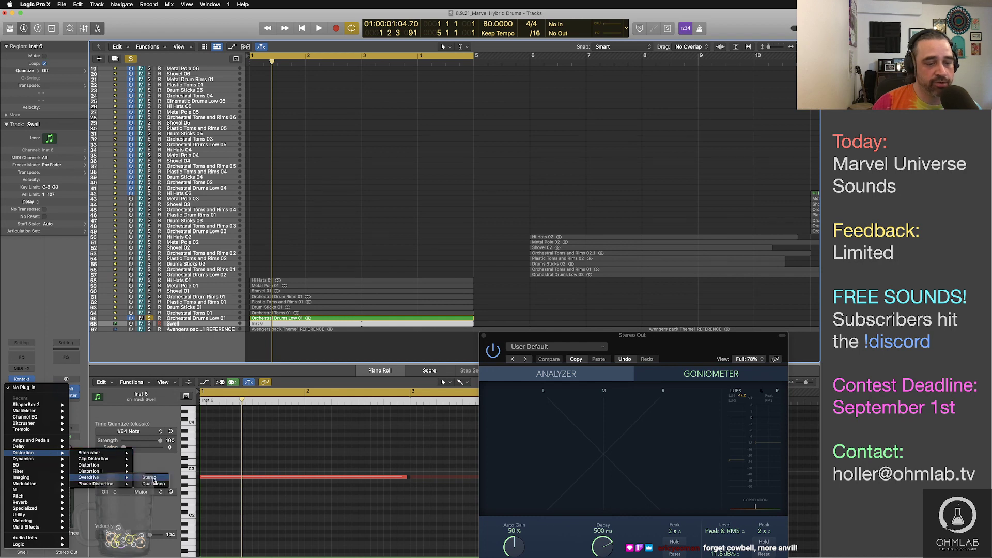
pyautogui.click(150, 478)
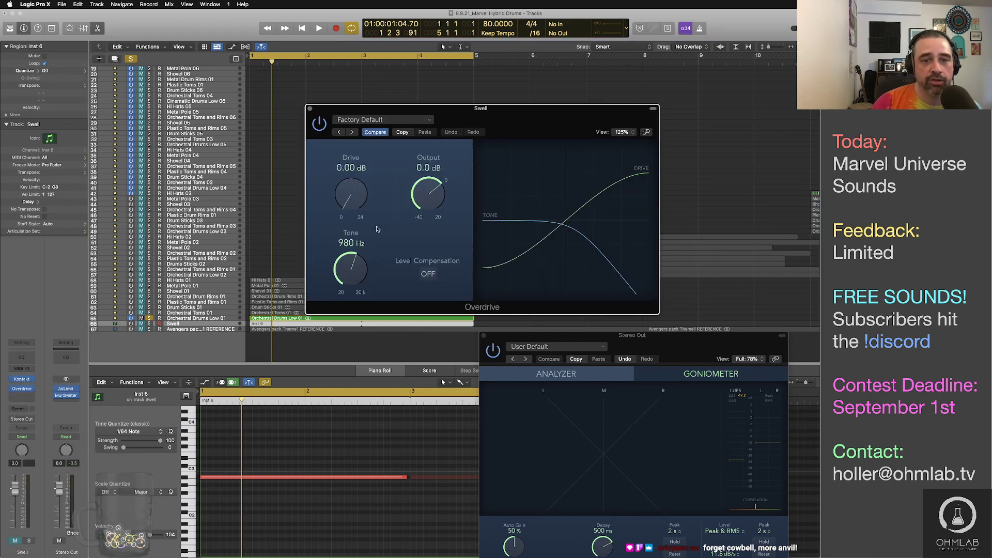
# Set the Overdrive's tone to 8400 Hz and its drive to 3 dB, and close the plug-in window
pyautogui.moveTo(356, 280); pyautogui.dragTo(353, 243)
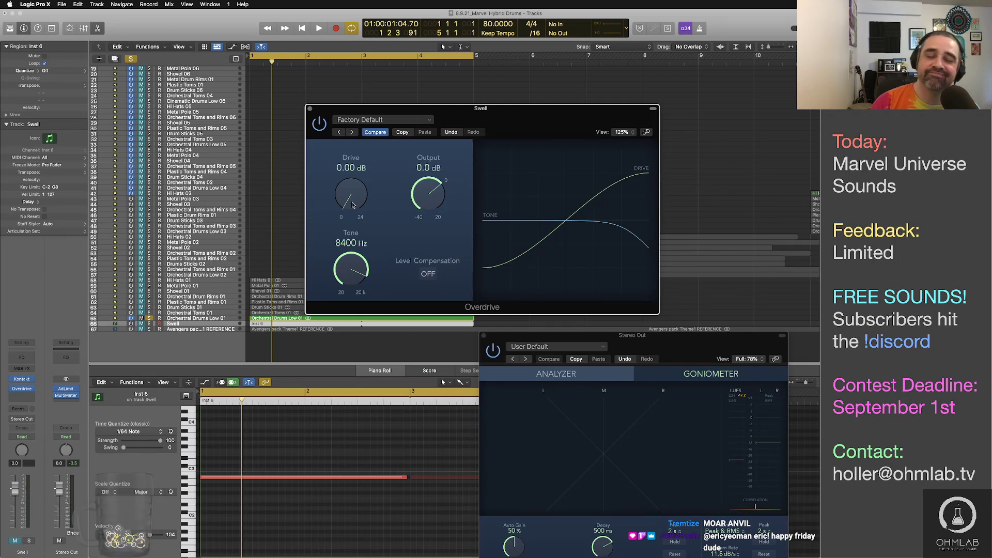
pyautogui.moveTo(355, 204); pyautogui.dragTo(353, 189)
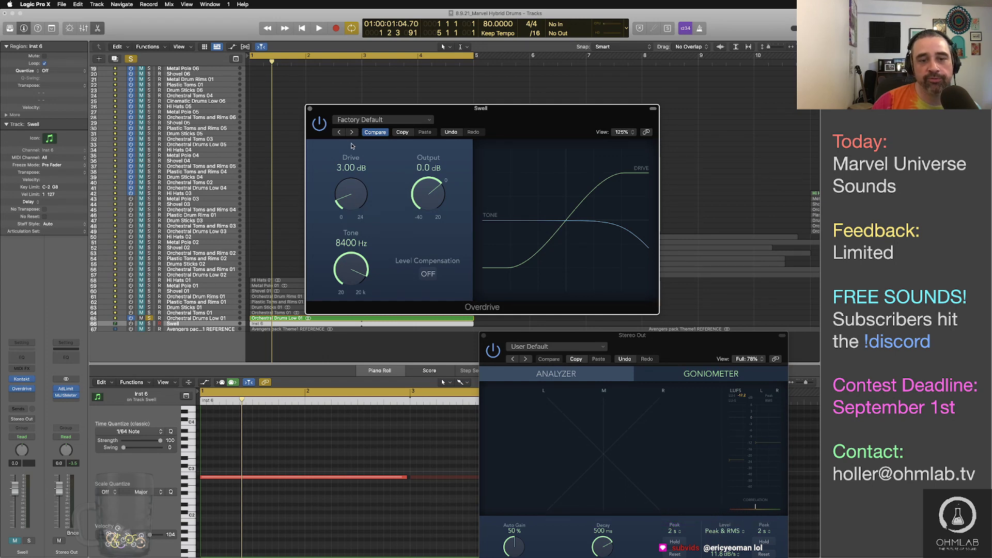
pyautogui.click(308, 108)
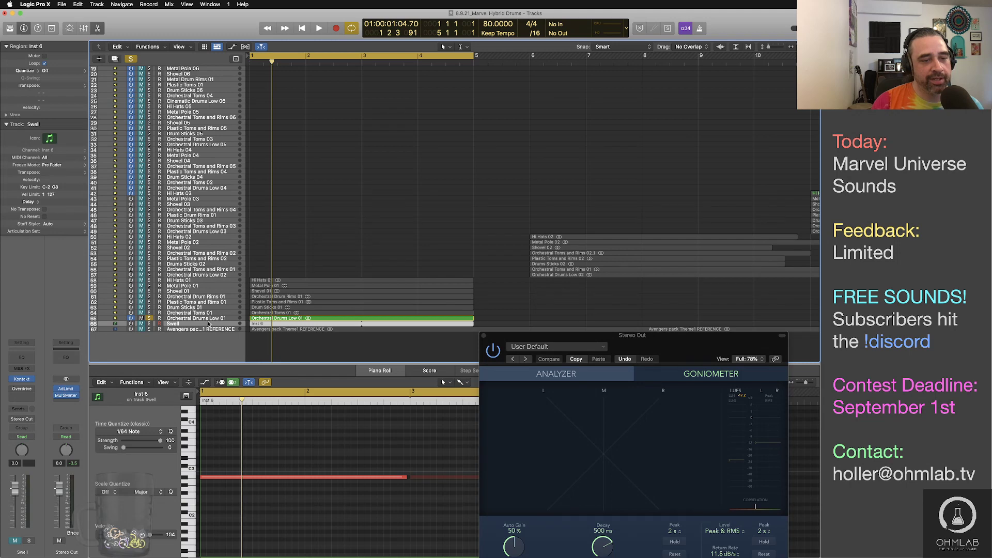
# Insert a Pitch Shifter after the Overdrive on the Swell track
pyautogui.click(35, 395)
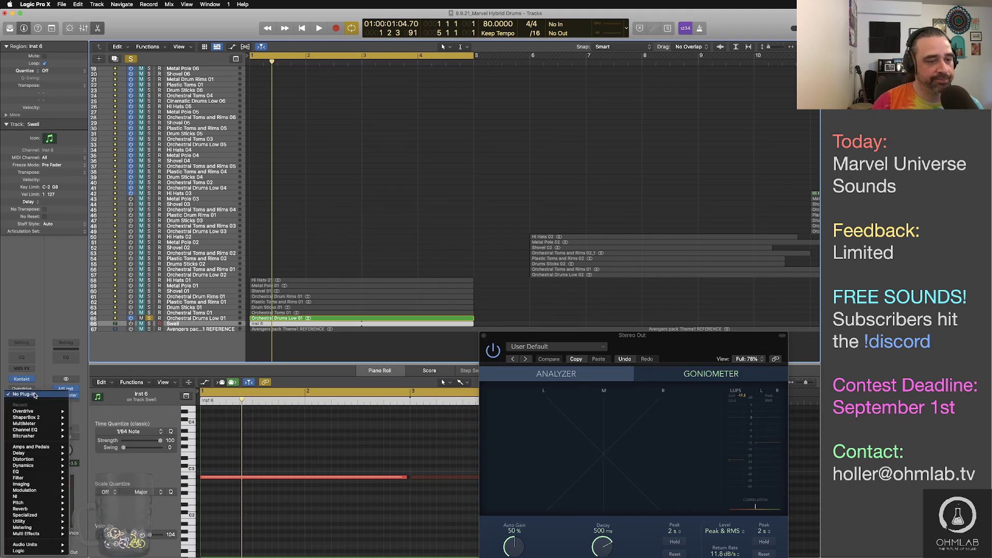
pyautogui.moveTo(44, 503)
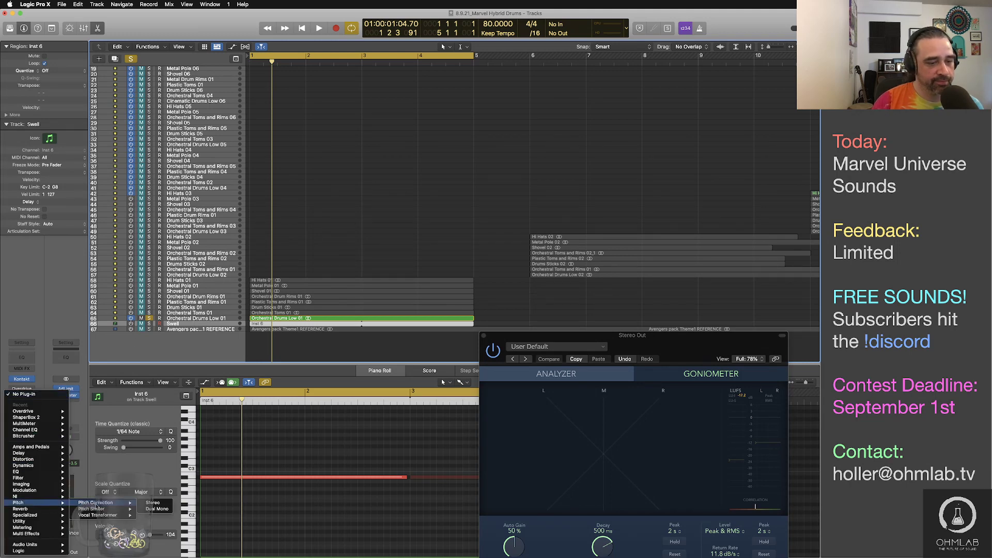
pyautogui.click(153, 509)
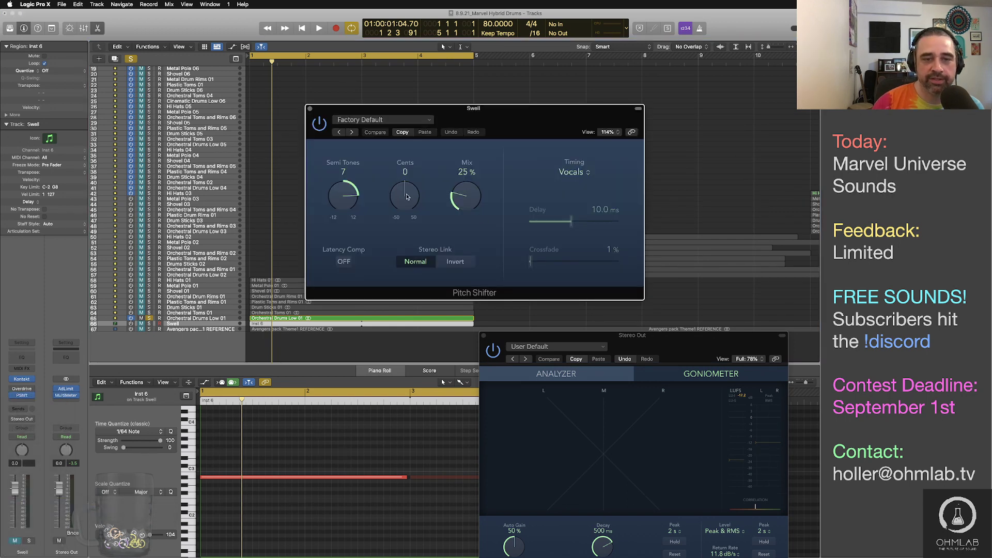
# Set the Pitch Shifter to -2 semitones, Pitch Tracking timing, latency compensation on and 29% mix, and close its window
pyautogui.moveTo(352, 204); pyautogui.dragTo(350, 239)
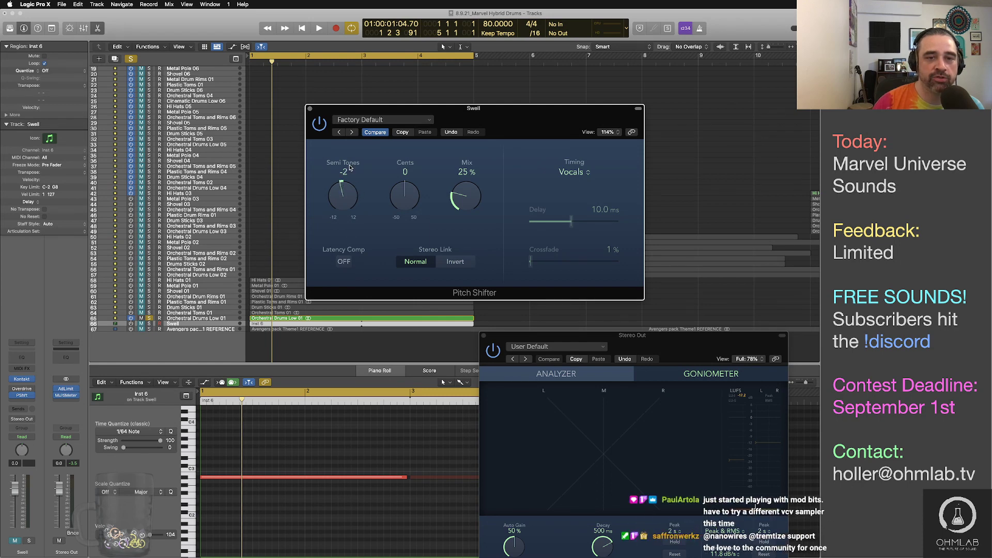
pyautogui.click(573, 173)
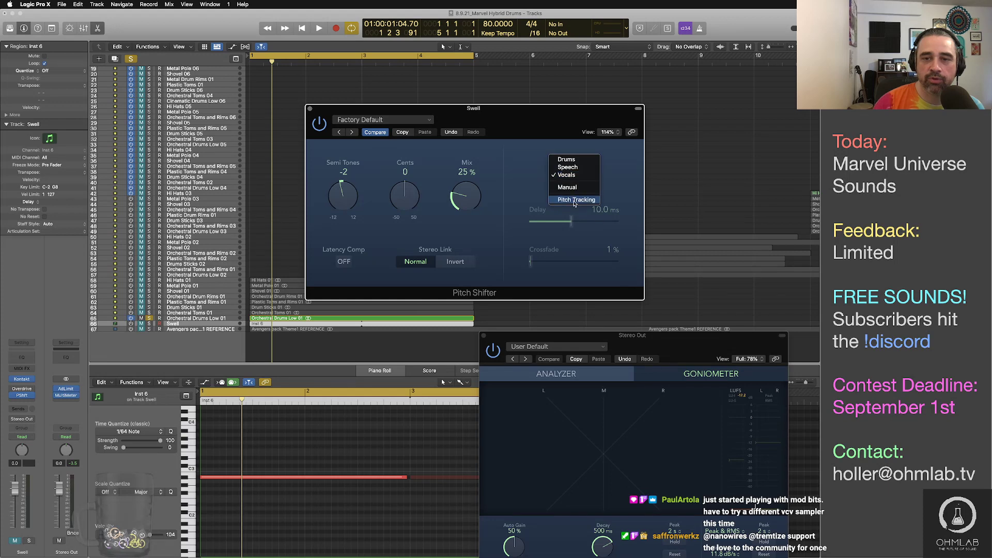
pyautogui.click(573, 204)
pyautogui.click(343, 262)
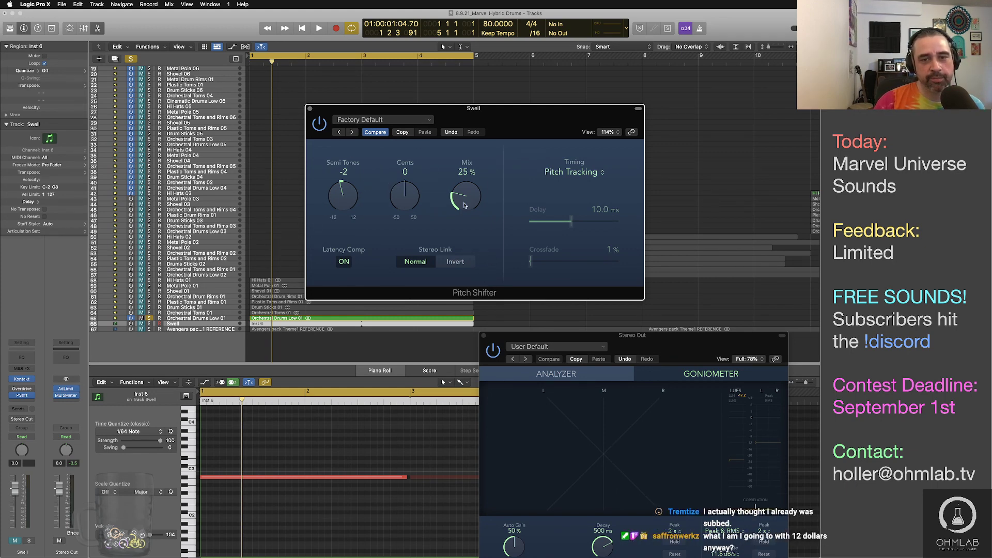
pyautogui.moveTo(465, 205)
pyautogui.mouseDown()
pyautogui.moveTo(469, 194)
pyautogui.moveTo(469, 202)
pyautogui.mouseUp()
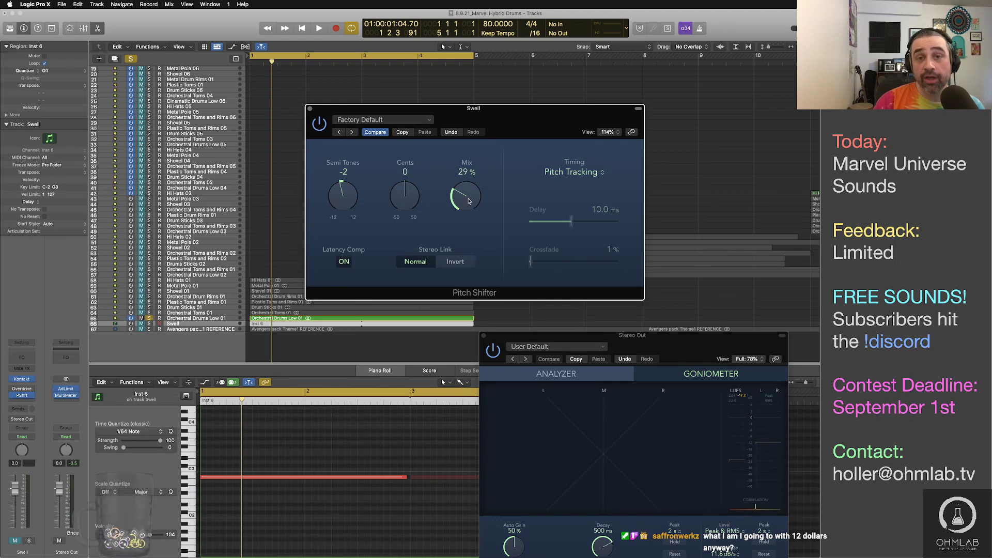
pyautogui.click(309, 109)
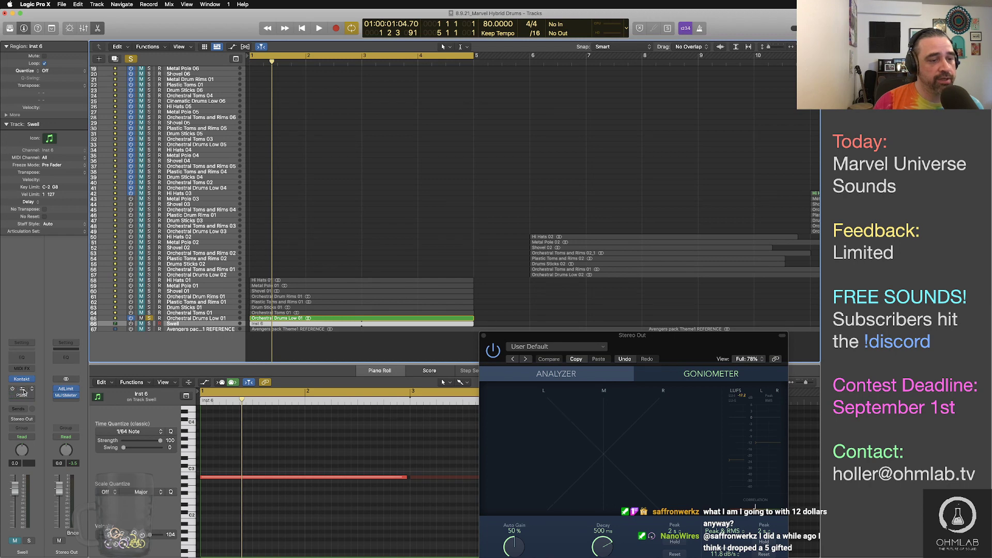
# Reopen the Swell track's Overdrive, lower its tone to 730 Hz, and close the plug-in window
pyautogui.click(22, 392)
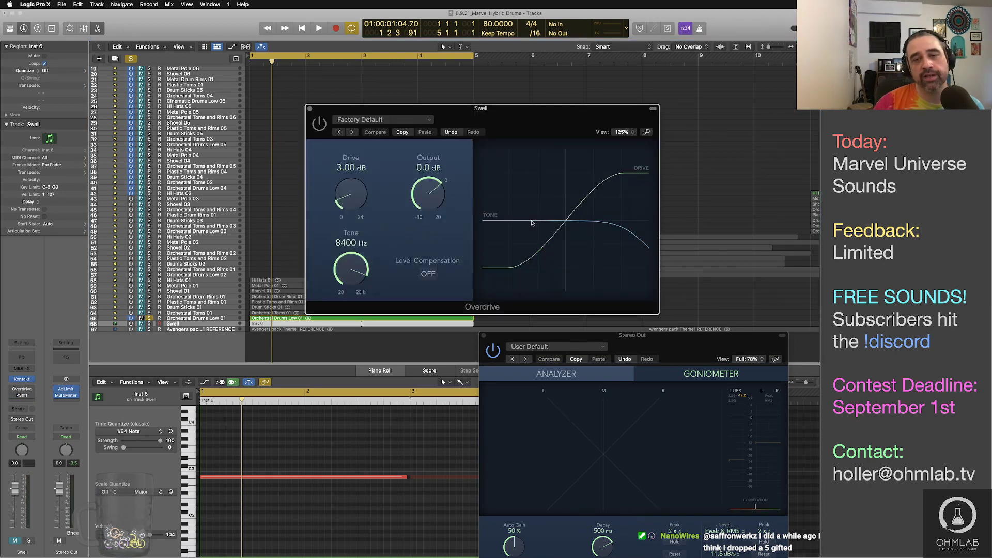
pyautogui.moveTo(351, 269)
pyautogui.mouseDown()
pyautogui.moveTo(355, 289)
pyautogui.moveTo(355, 278)
pyautogui.mouseUp()
pyautogui.moveTo(357, 286); pyautogui.dragTo(358, 295)
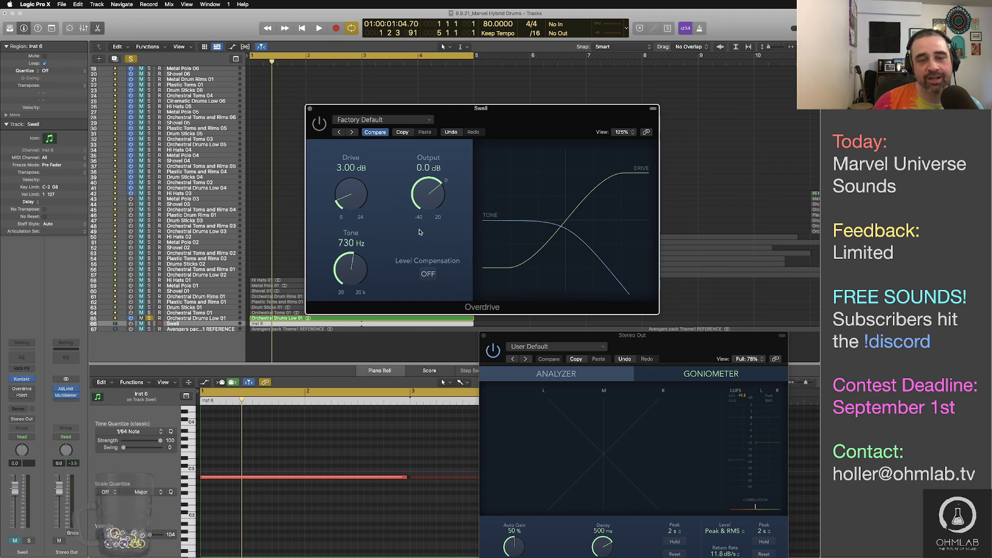
pyautogui.click(309, 108)
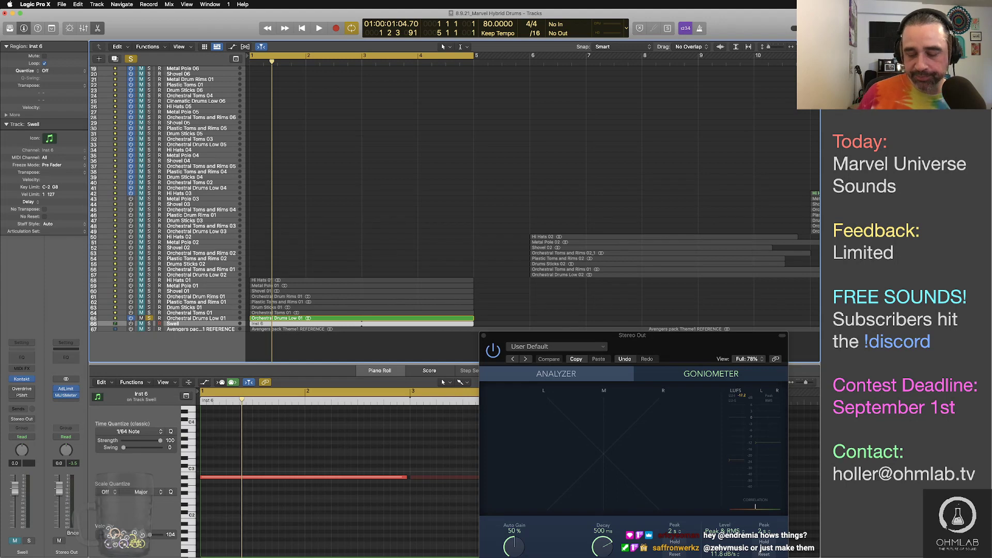
# Play the project from the first bar, deselect the Swell region, and stop playback
pyautogui.press('space')
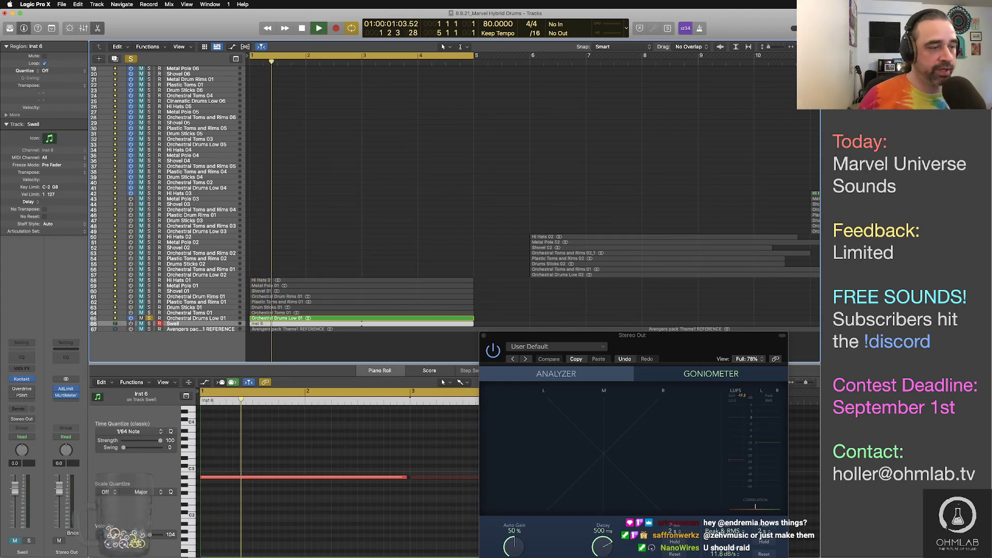
pyautogui.click(358, 265)
pyautogui.press('space')
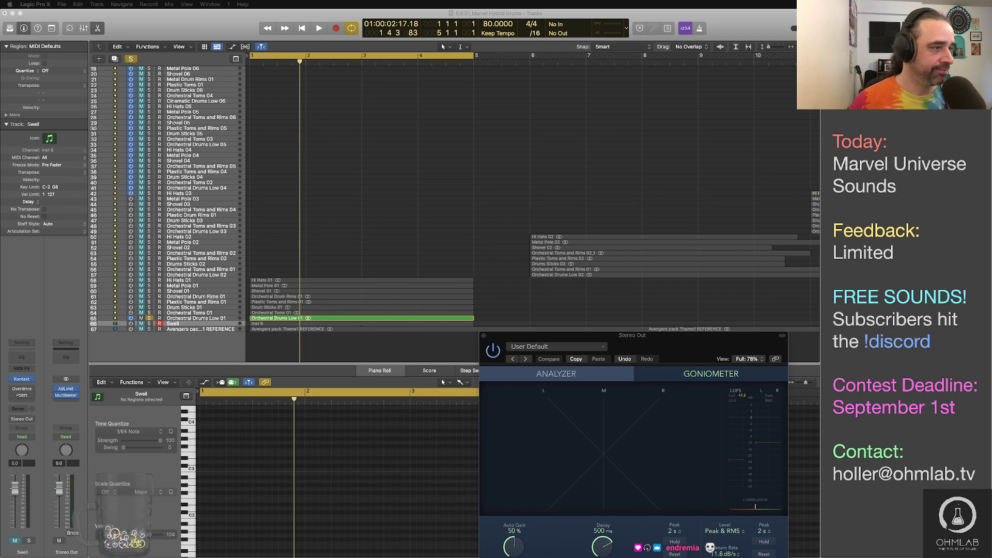
# Switch to Safari with the Itsy Bitsy Spider remix page on SoundCloud
pyautogui.press('super+Tab')
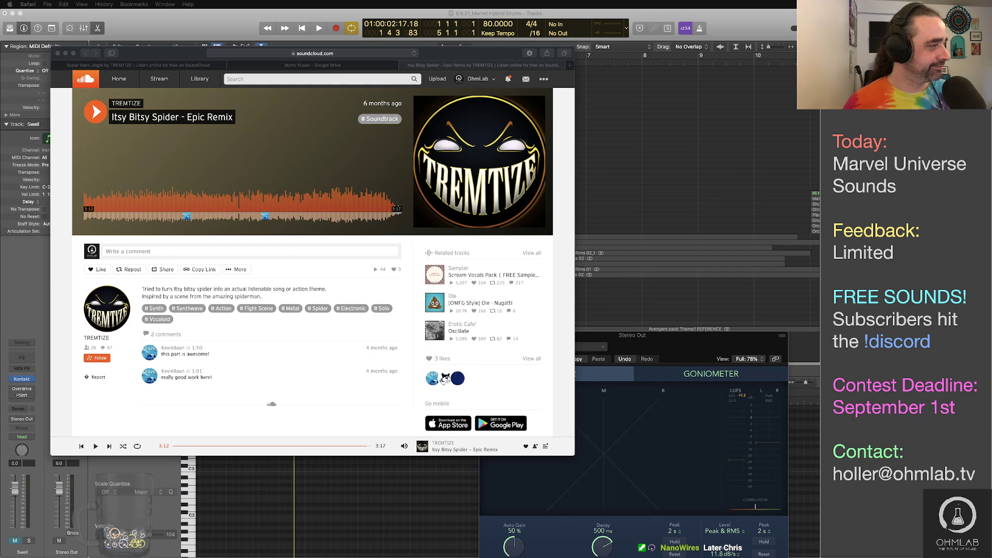
pyautogui.press('super+Tab')
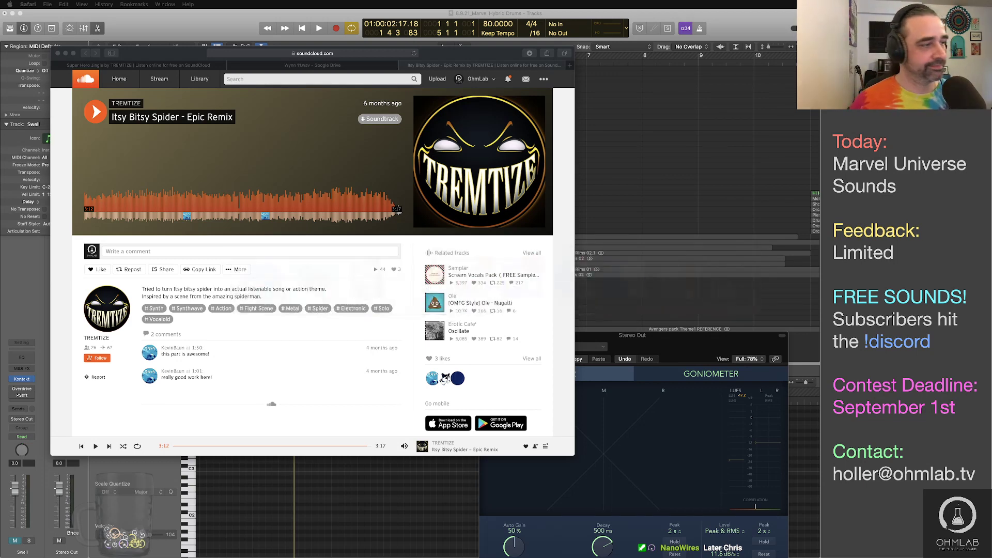